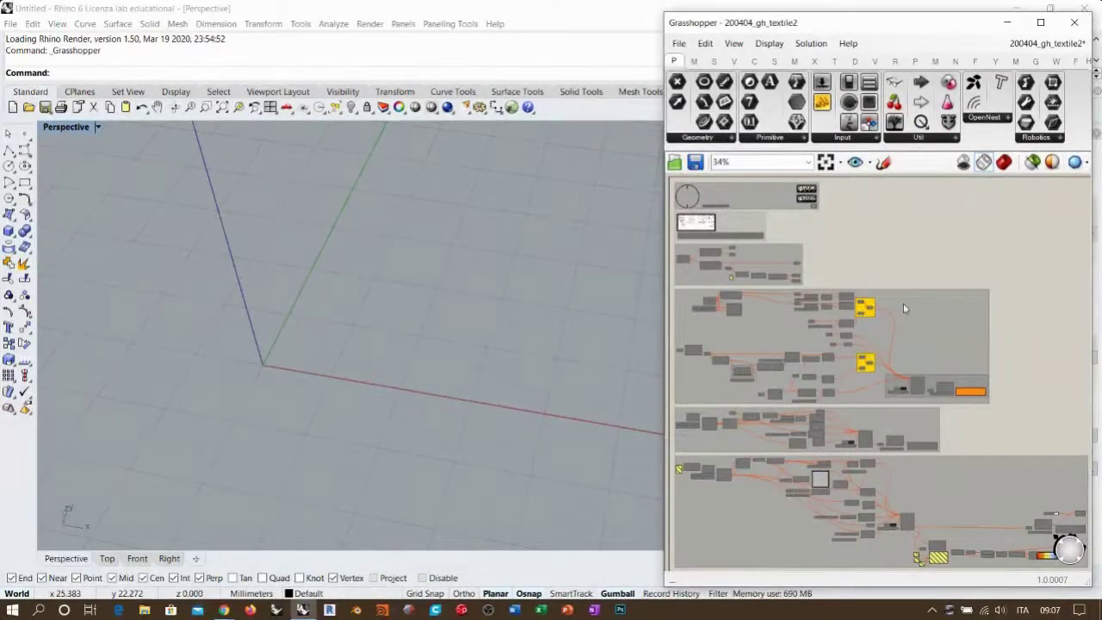
Enable all components in the disabled group that holds the two yellow data clusters and the first solver
{"action": "left_click_drag", "start_coordinate": [1006, 291], "coordinate": [668, 407]}
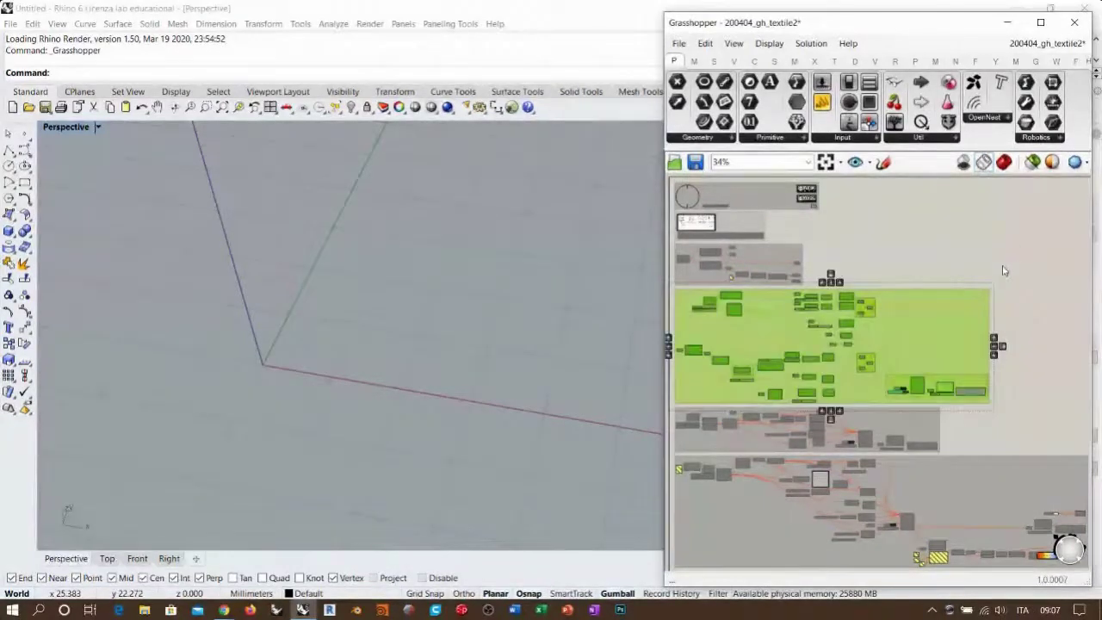
{"action": "key", "text": "ctrl+e"}
{"action": "left_click", "coordinate": [1024, 233]}
Start the mesh simulation by switching the BouncySolver's False Start Toggle to True
{"action": "right_click_drag", "start_coordinate": [540, 327], "coordinate": [570, 387]}
{"action": "scroll", "coordinate": [981, 388], "scroll_direction": "down", "scroll_amount": 1}
{"action": "scroll", "coordinate": [981, 387], "scroll_direction": "up", "scroll_amount": 12}
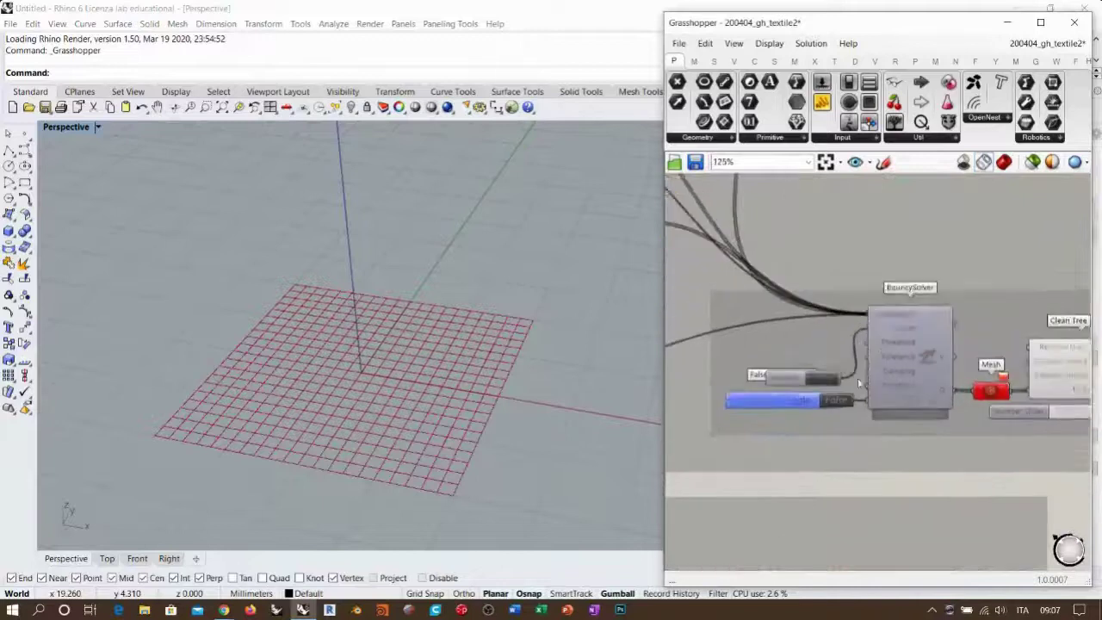
{"action": "double_click", "coordinate": [843, 384]}
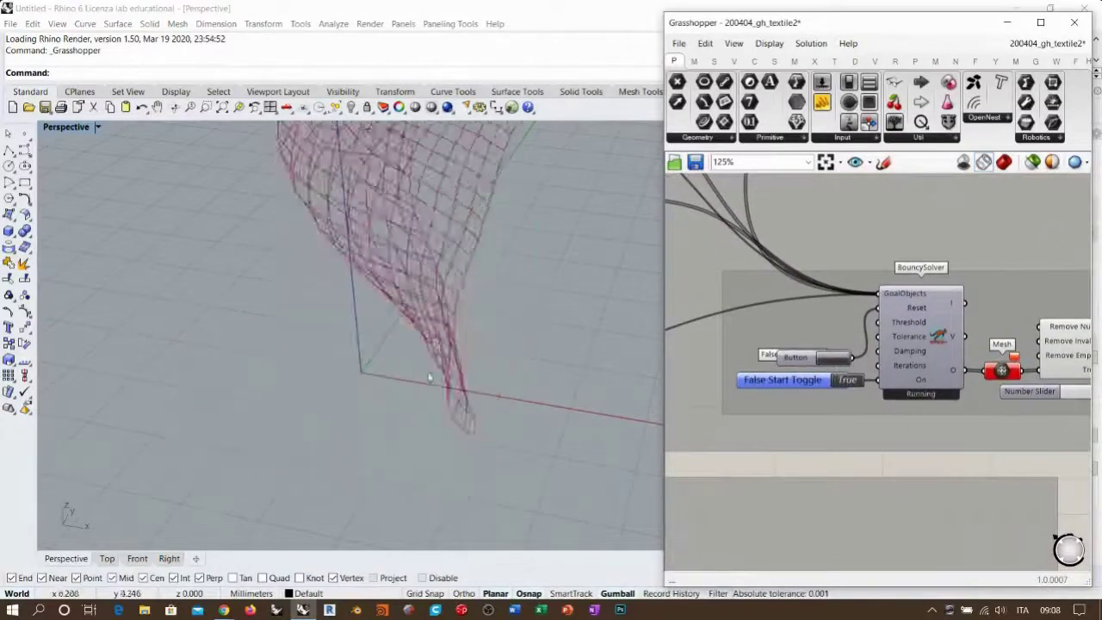
Examine the simulated mesh from several angles, together with the spring and edge-length goals that feed the solver
{"action": "right_click_drag", "start_coordinate": [424, 359], "coordinate": [447, 328]}
{"action": "scroll", "coordinate": [458, 337], "scroll_direction": "up", "scroll_amount": 4}
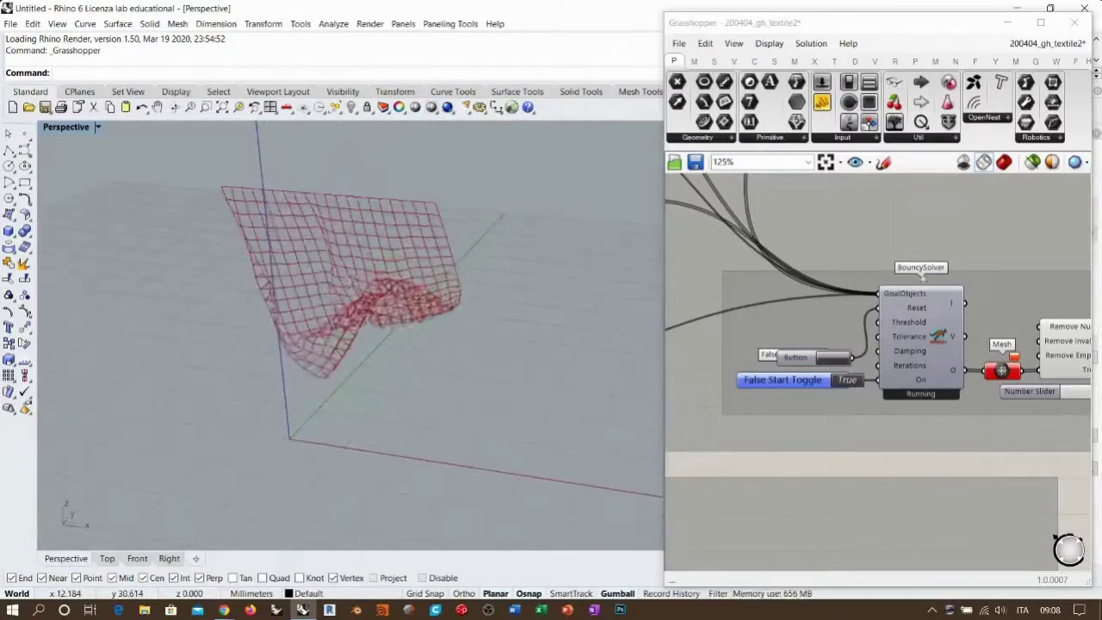
{"action": "right_click_drag", "start_coordinate": [1076, 501], "coordinate": [984, 472]}
{"action": "scroll", "coordinate": [969, 348], "scroll_direction": "down", "scroll_amount": 1}
{"action": "right_click_drag", "start_coordinate": [378, 268], "coordinate": [354, 225]}
{"action": "right_click_drag", "start_coordinate": [255, 222], "coordinate": [240, 251]}
{"action": "right_click_drag", "start_coordinate": [764, 340], "coordinate": [913, 416]}
{"action": "scroll", "coordinate": [913, 417], "scroll_direction": "down", "scroll_amount": 2}
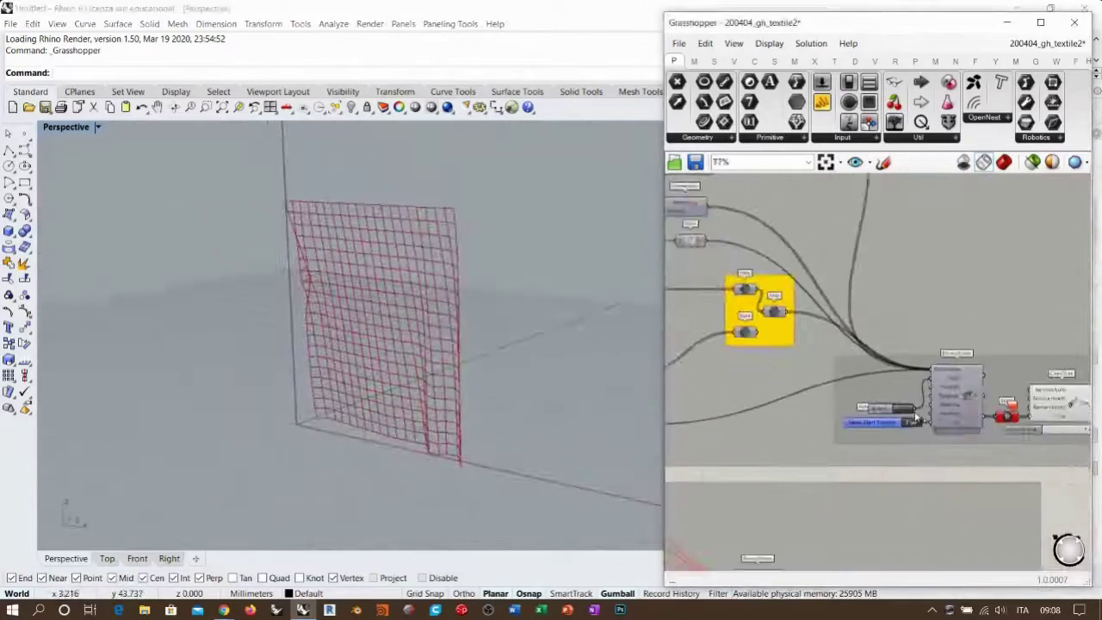
{"action": "right_click_drag", "start_coordinate": [759, 295], "coordinate": [916, 384]}
{"action": "right_click_drag", "start_coordinate": [696, 194], "coordinate": [778, 319]}
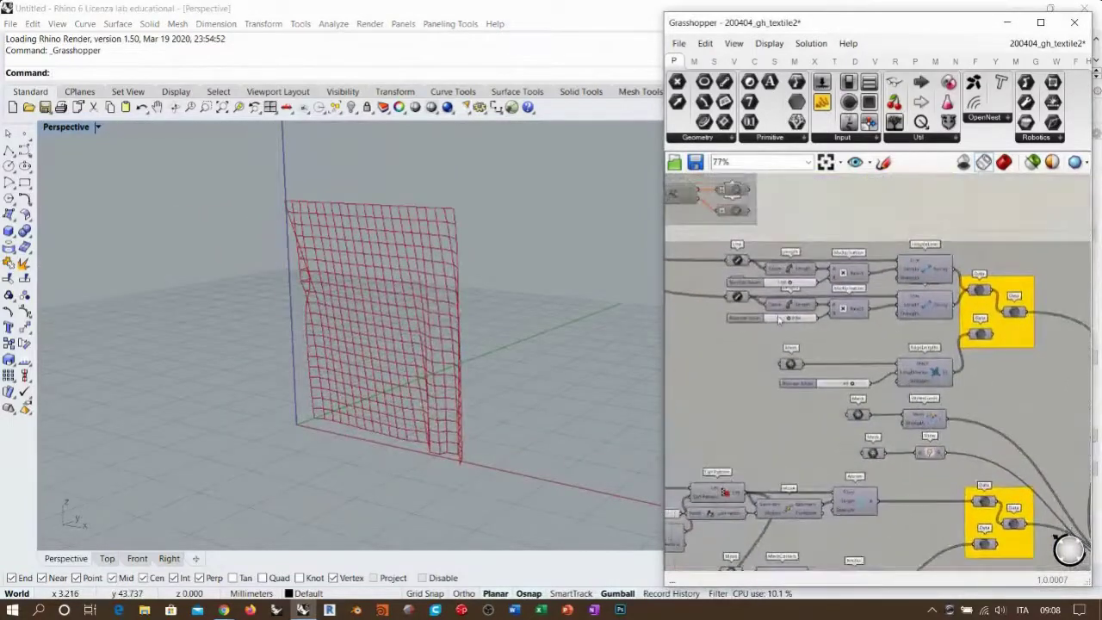
{"action": "scroll", "coordinate": [820, 390], "scroll_direction": "up", "scroll_amount": 2}
{"action": "scroll", "coordinate": [886, 439], "scroll_direction": "up", "scroll_amount": 2}
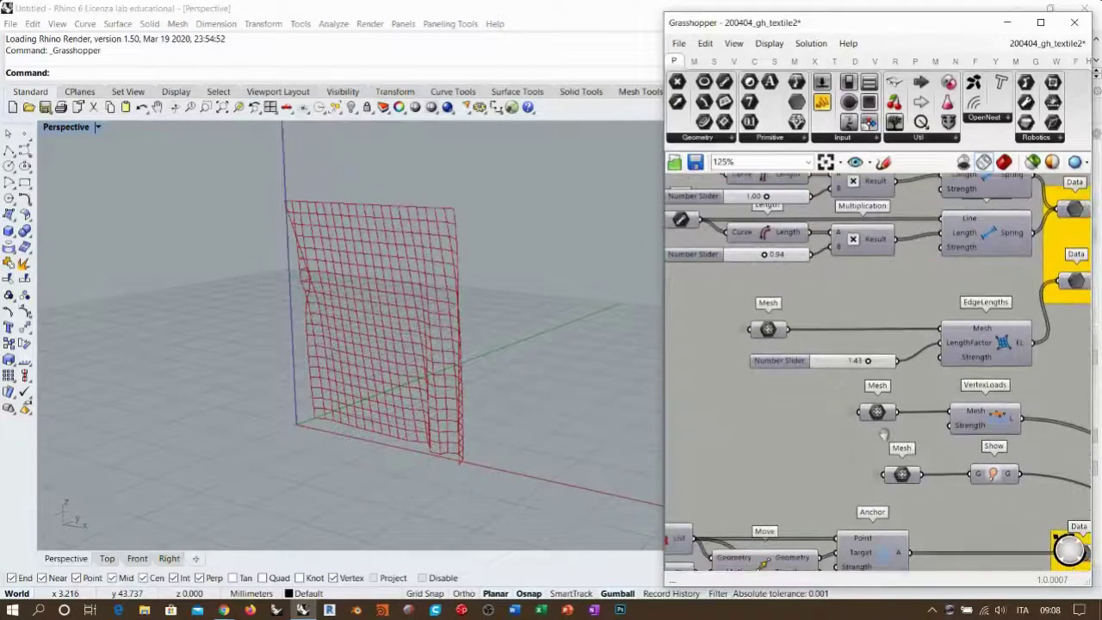
Set the number slider driving the anchors' unit-vector Factor to 16.11 and check the mesh in the perspective view
{"action": "right_click_drag", "start_coordinate": [887, 428], "coordinate": [854, 275]}
{"action": "right_click_drag", "start_coordinate": [848, 409], "coordinate": [986, 235]}
{"action": "right_click_drag", "start_coordinate": [809, 311], "coordinate": [996, 351]}
{"action": "mouse_move", "coordinate": [823, 312]}
{"action": "left_mouse_down"}
{"action": "mouse_move", "coordinate": [806, 316]}
{"action": "mouse_move", "coordinate": [820, 319]}
{"action": "left_mouse_up"}
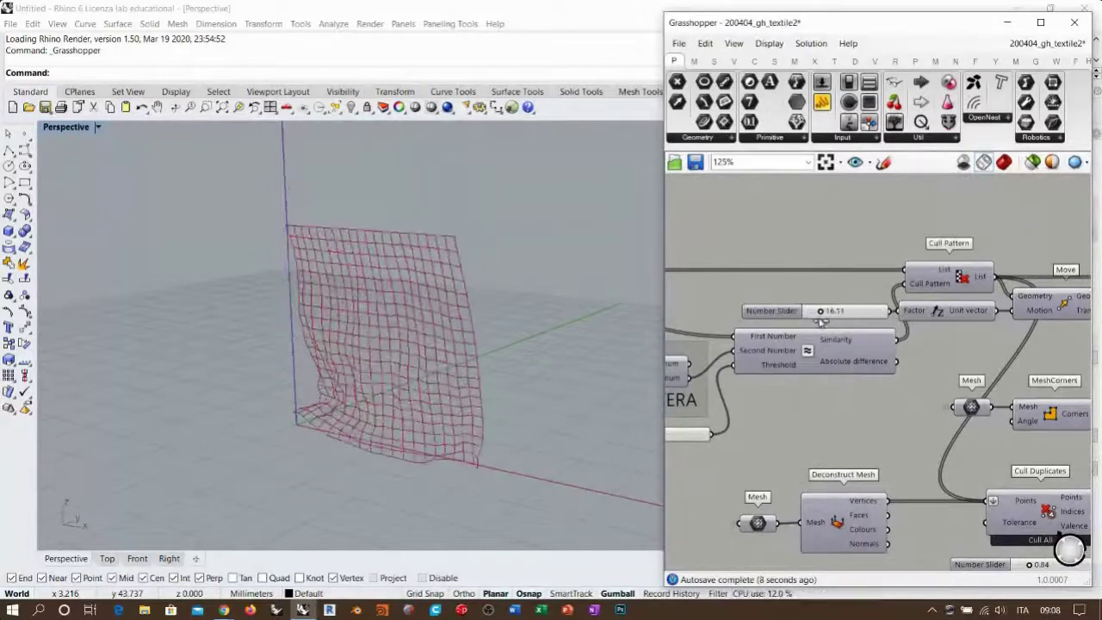
{"action": "right_click_drag", "start_coordinate": [555, 488], "coordinate": [215, 385]}
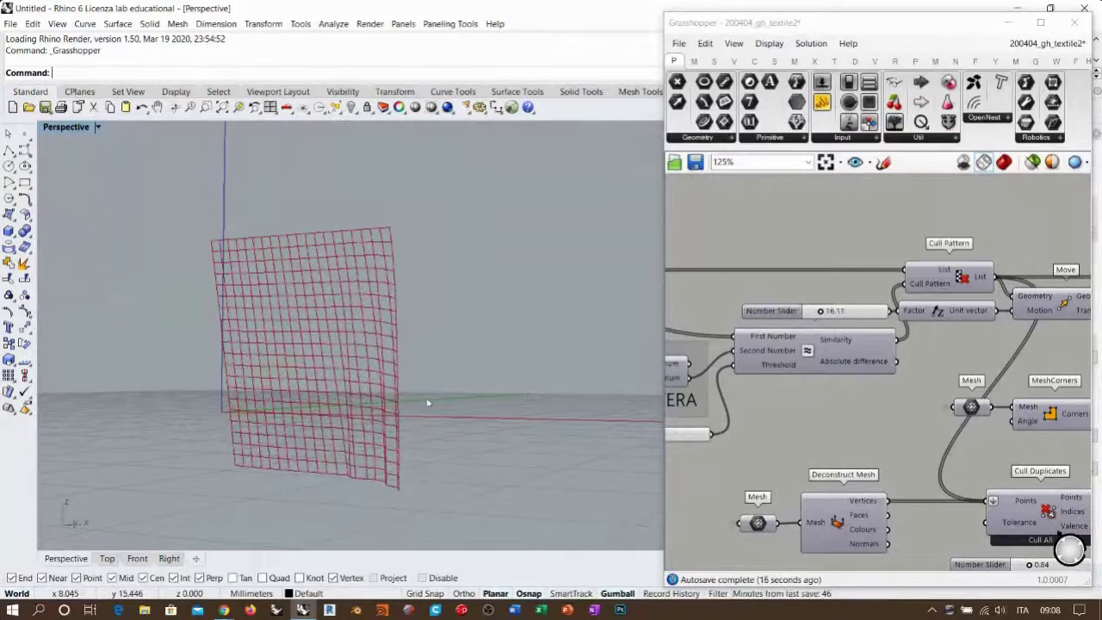
{"action": "right_click_drag", "start_coordinate": [383, 377], "coordinate": [434, 384]}
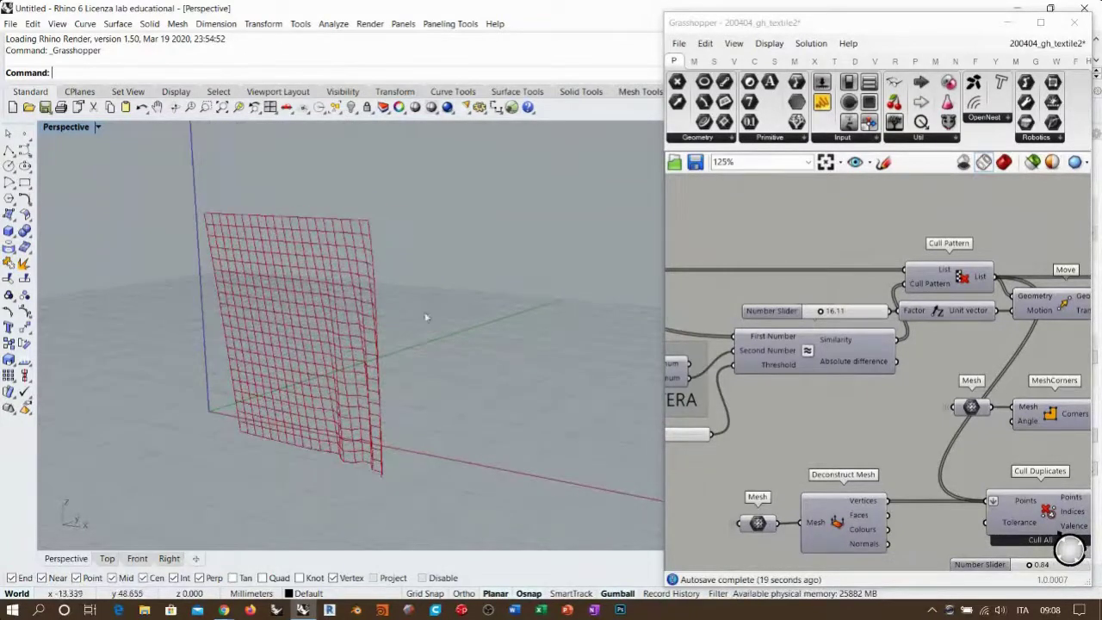
Widen the Grasshopper window over part of the Rhino viewport and display the Kangaroo component set
{"action": "scroll", "coordinate": [843, 348], "scroll_direction": "down", "scroll_amount": 5}
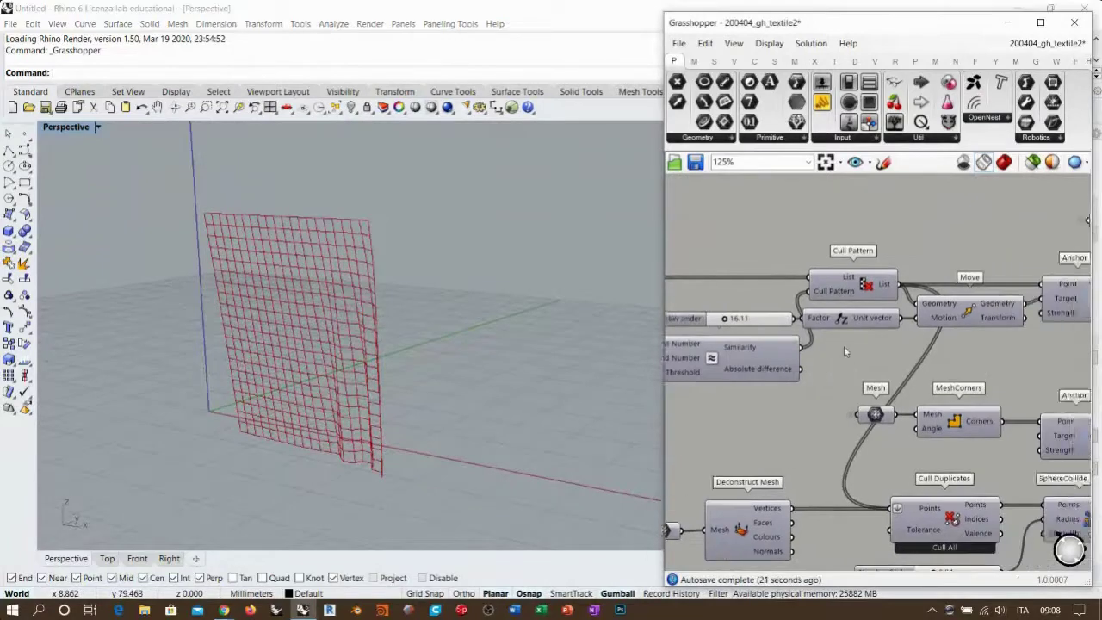
{"action": "scroll", "coordinate": [845, 351], "scroll_direction": "down", "scroll_amount": 1}
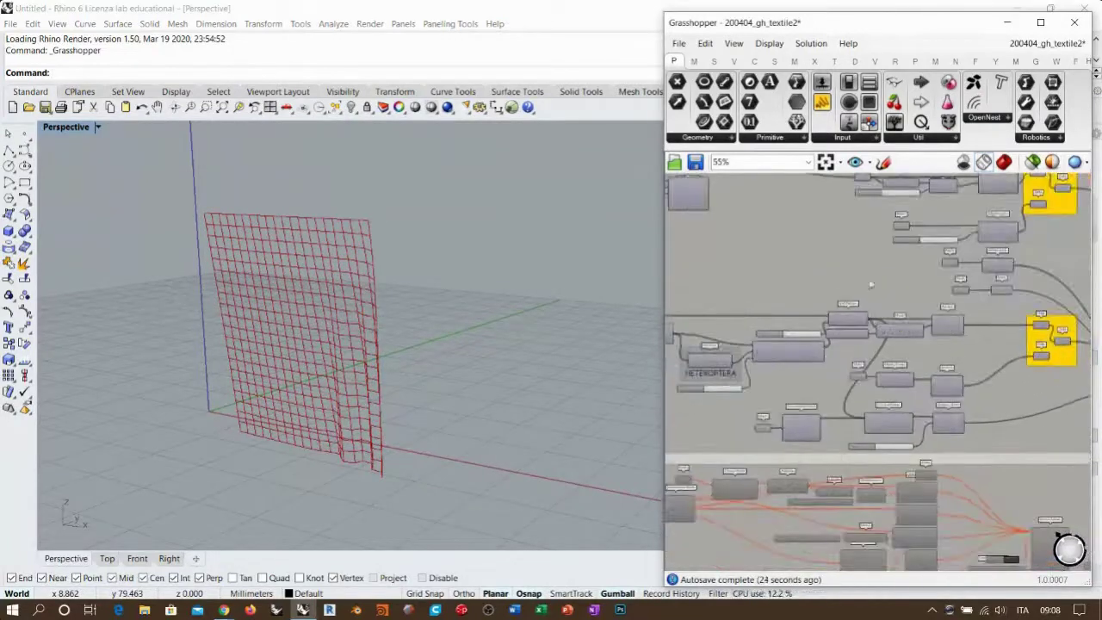
{"action": "right_click_drag", "start_coordinate": [966, 301], "coordinate": [872, 290]}
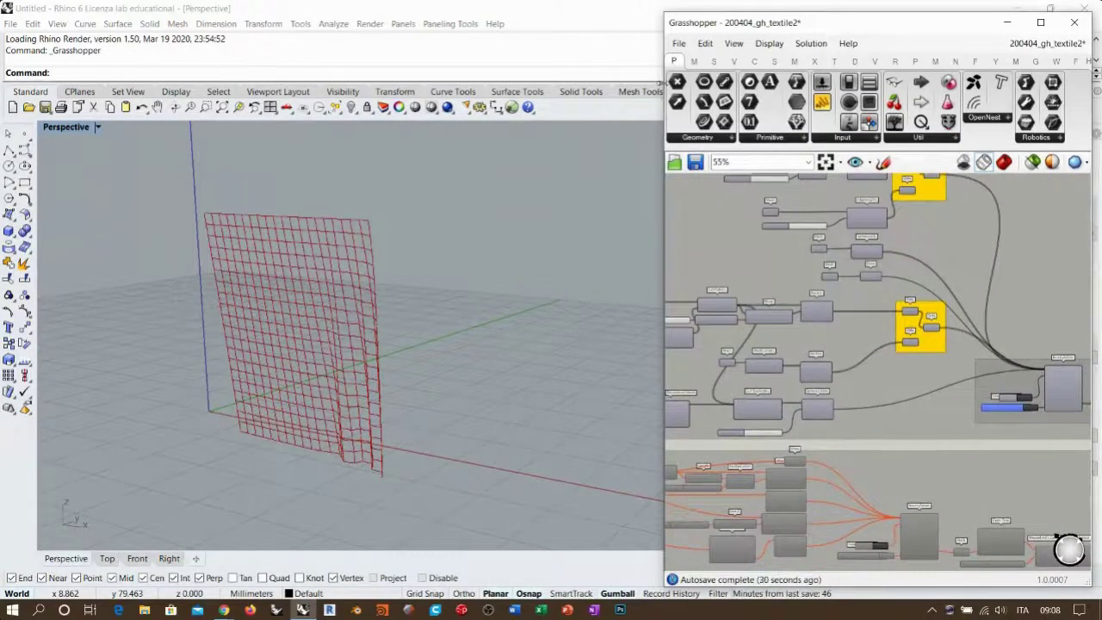
{"action": "left_click_drag", "start_coordinate": [664, 79], "coordinate": [256, 78]}
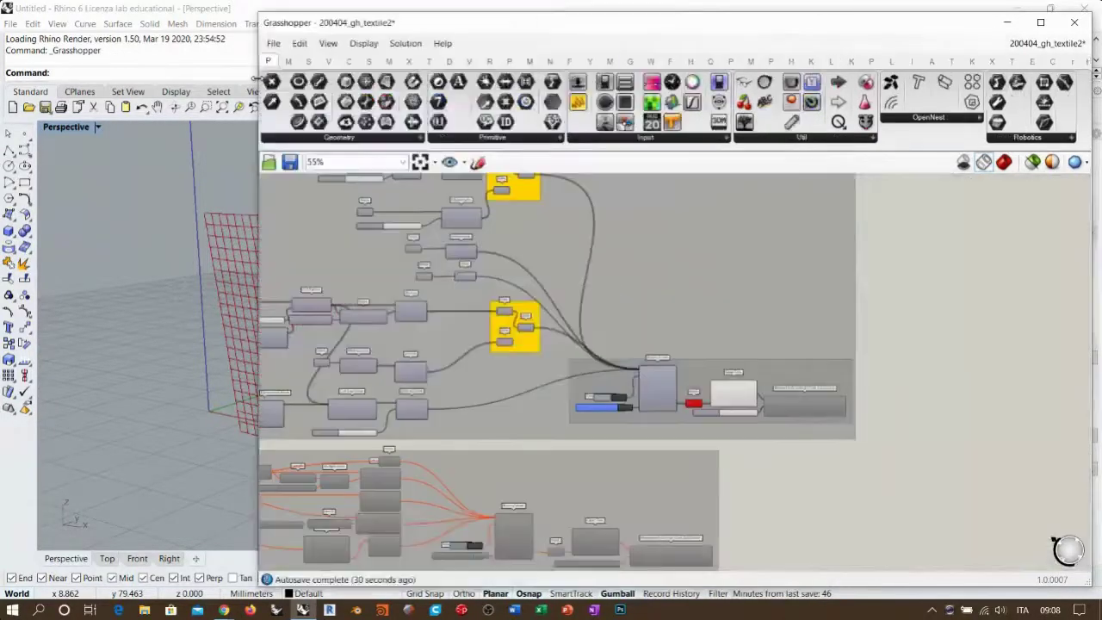
{"action": "left_click", "coordinate": [851, 62]}
{"action": "left_click", "coordinate": [810, 61]}
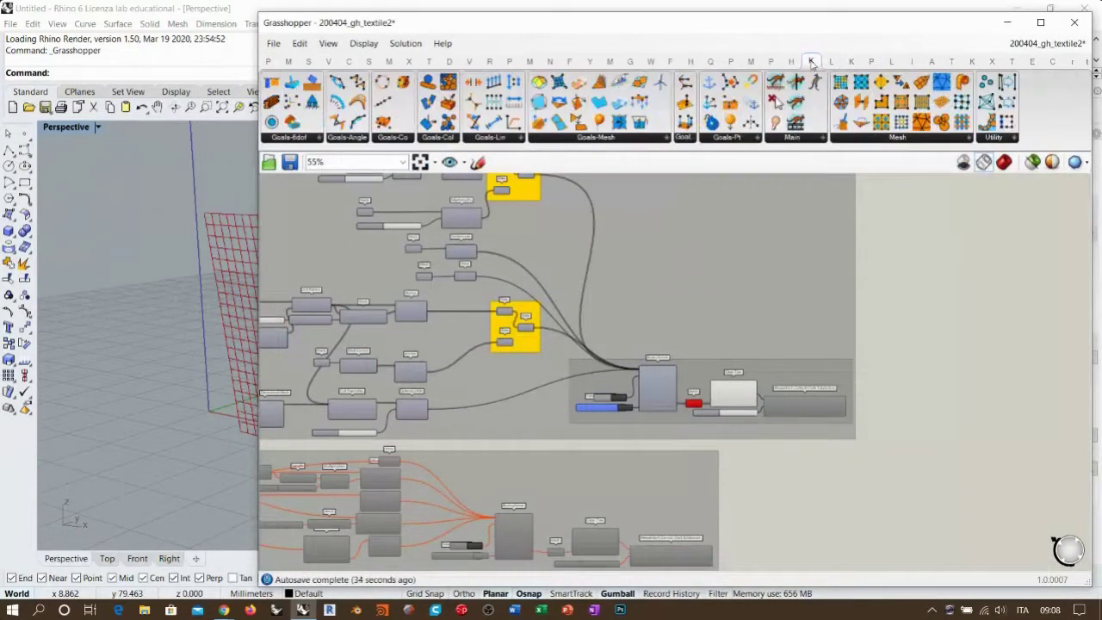
{"action": "left_click_drag", "start_coordinate": [259, 164], "coordinate": [448, 164]}
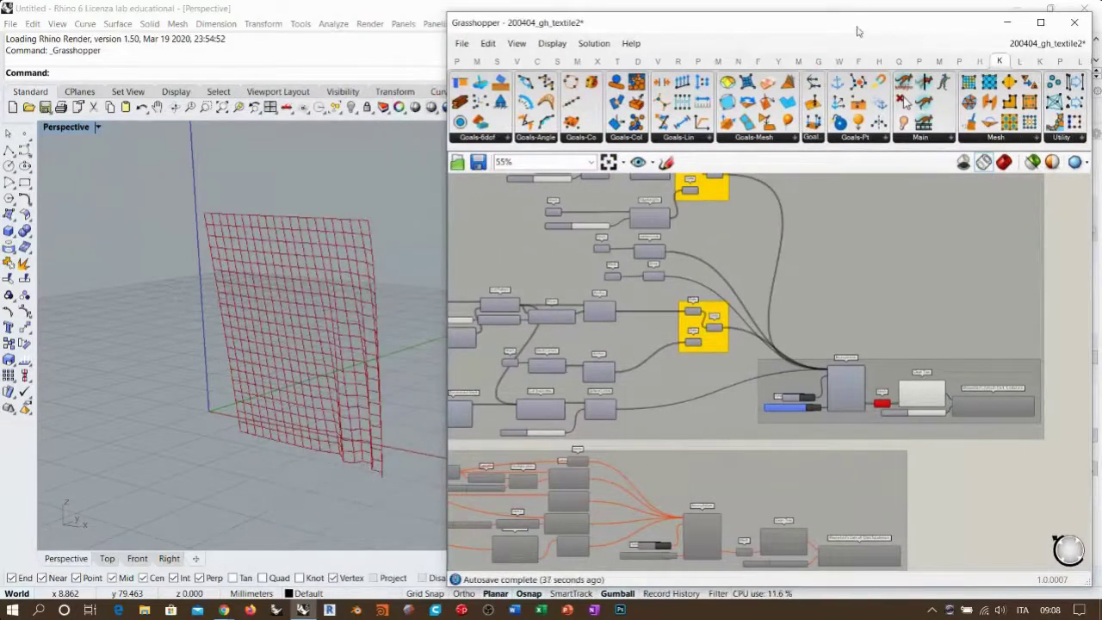
Place a Kangaroo Floor goal near the BouncySolver and connect its output to the solver's GoalObjects input
{"action": "left_click", "coordinate": [861, 140]}
{"action": "left_click", "coordinate": [861, 245]}
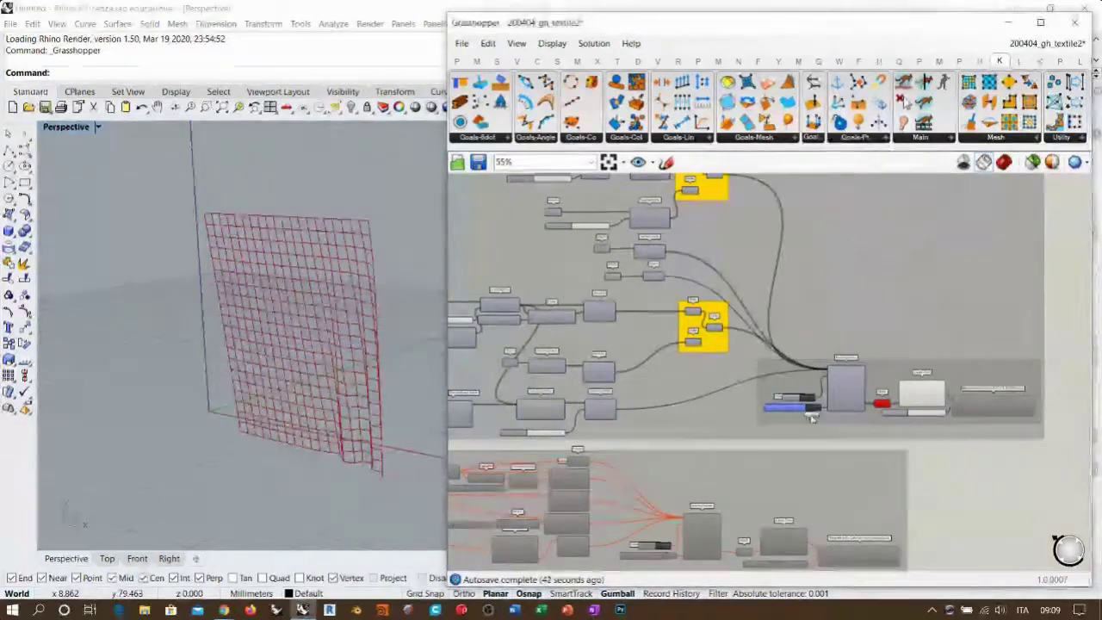
{"action": "left_click", "coordinate": [705, 383]}
{"action": "scroll", "coordinate": [736, 377], "scroll_direction": "up", "scroll_amount": 3}
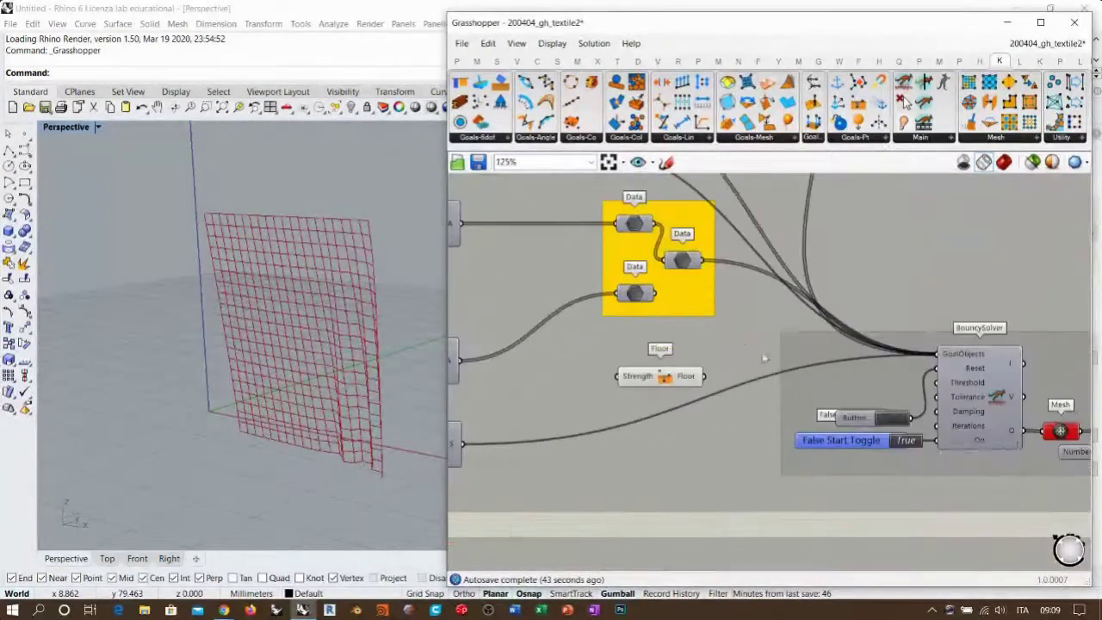
{"action": "right_click_drag", "start_coordinate": [750, 348], "coordinate": [669, 293]}
{"action": "left_click_drag", "start_coordinate": [624, 321], "coordinate": [855, 299]}
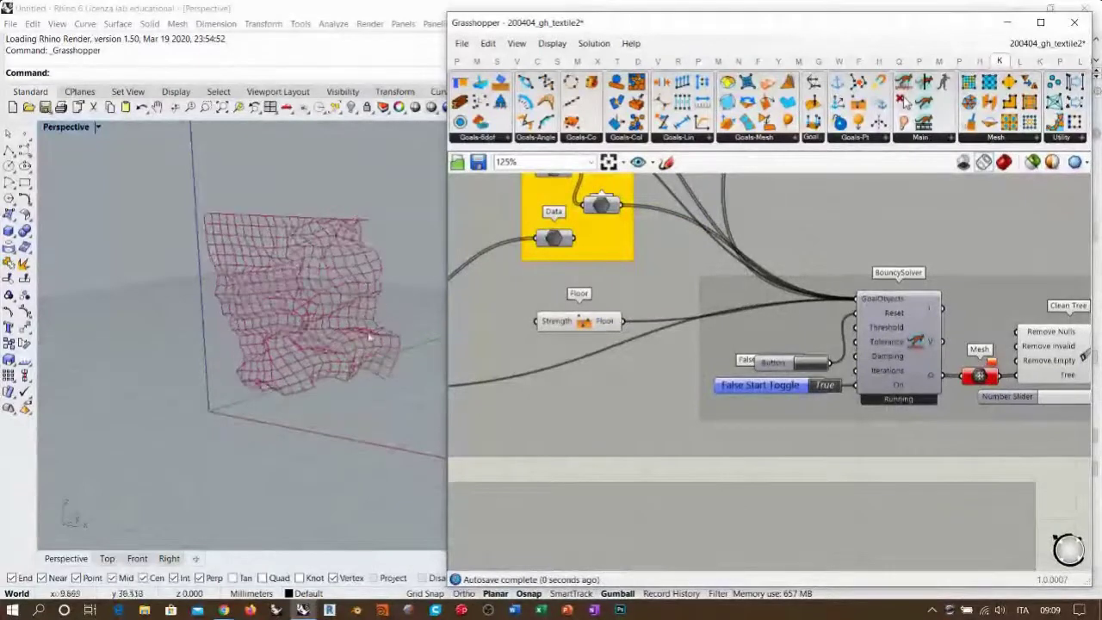
Examine how the simulated mesh behaves with the Floor goal from several viewing angles
{"action": "right_click_drag", "start_coordinate": [363, 418], "coordinate": [350, 386]}
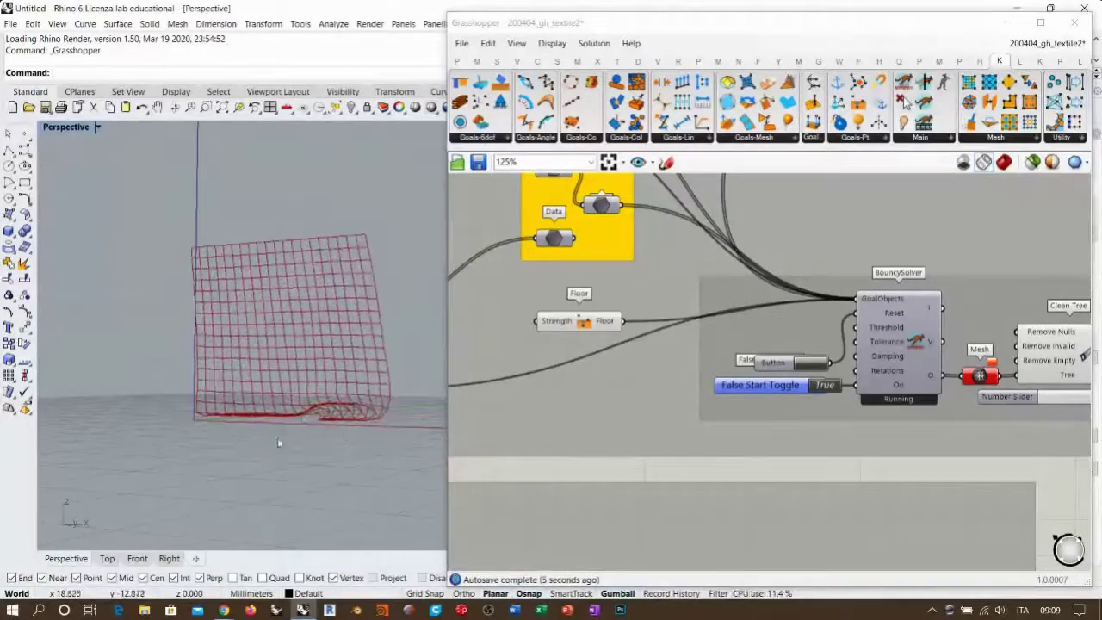
{"action": "right_click_drag", "start_coordinate": [278, 443], "coordinate": [317, 372]}
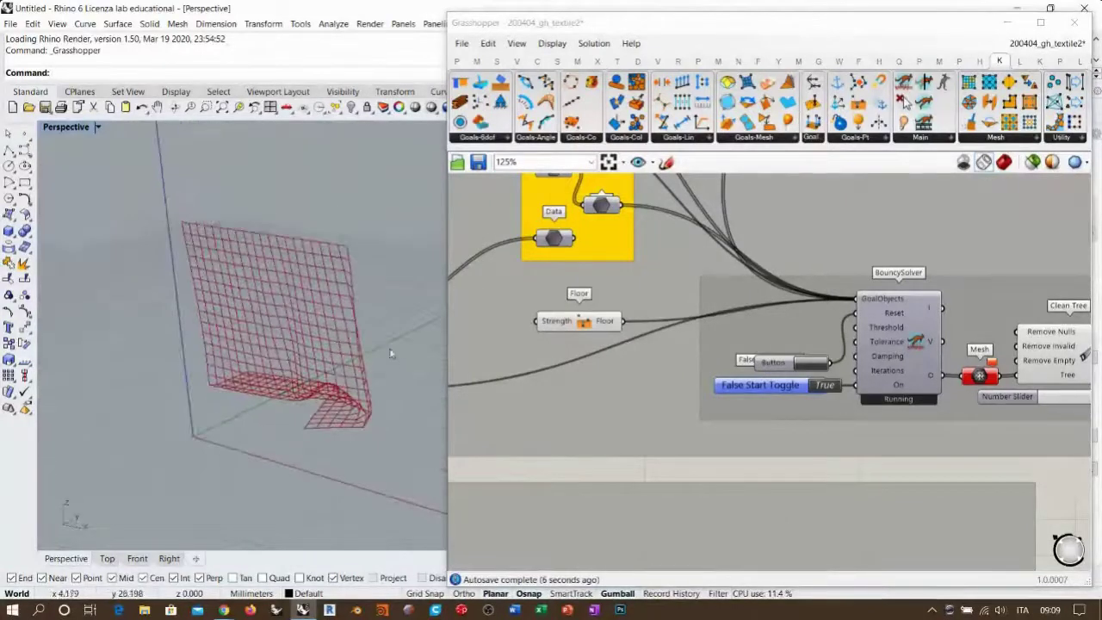
{"action": "right_click_drag", "start_coordinate": [372, 344], "coordinate": [302, 317]}
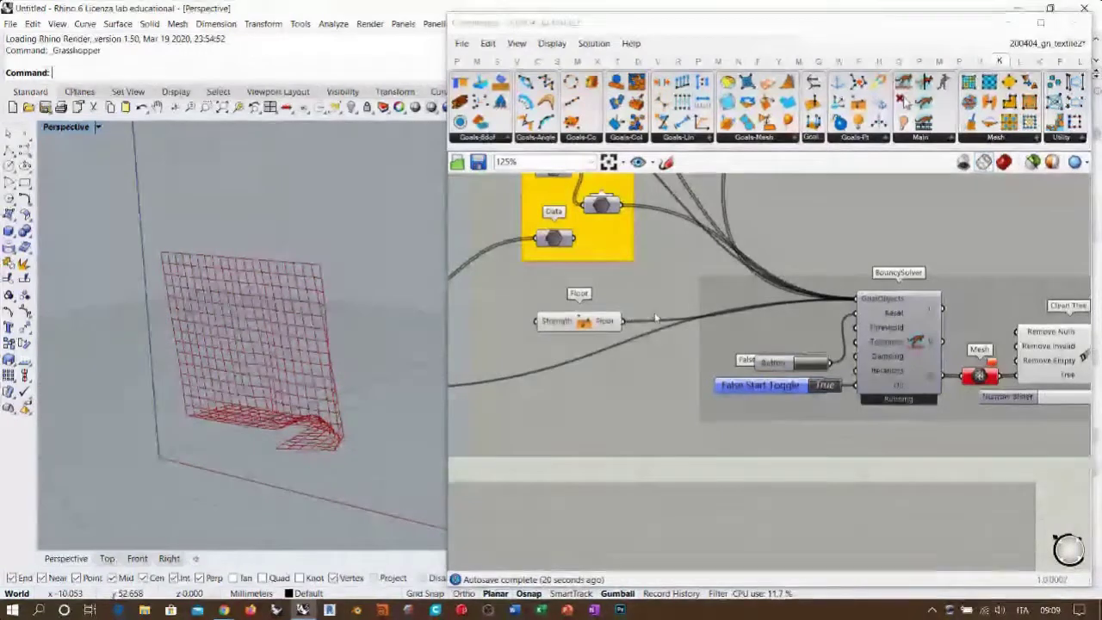
{"action": "right_click_drag", "start_coordinate": [297, 351], "coordinate": [337, 371]}
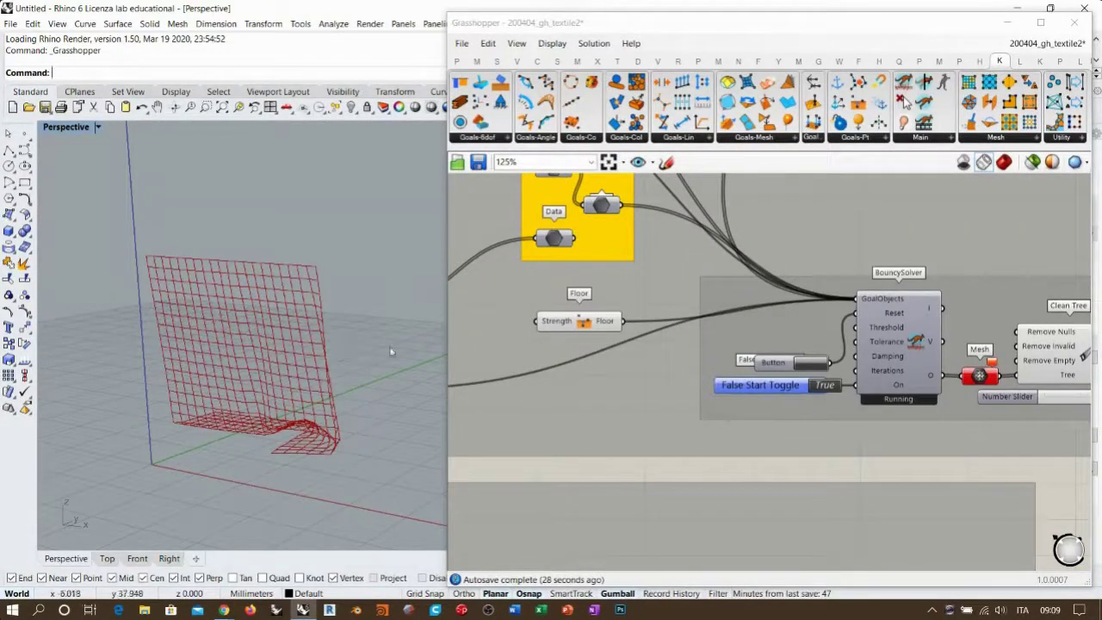
{"action": "right_click_drag", "start_coordinate": [349, 364], "coordinate": [327, 346]}
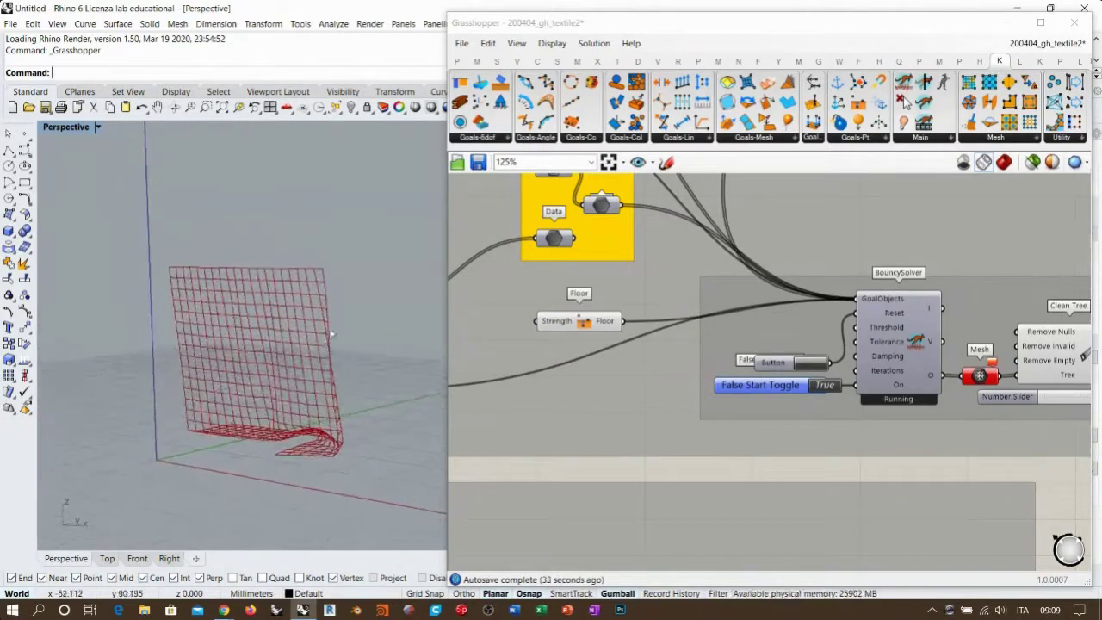
{"action": "left_click", "coordinate": [519, 472]}
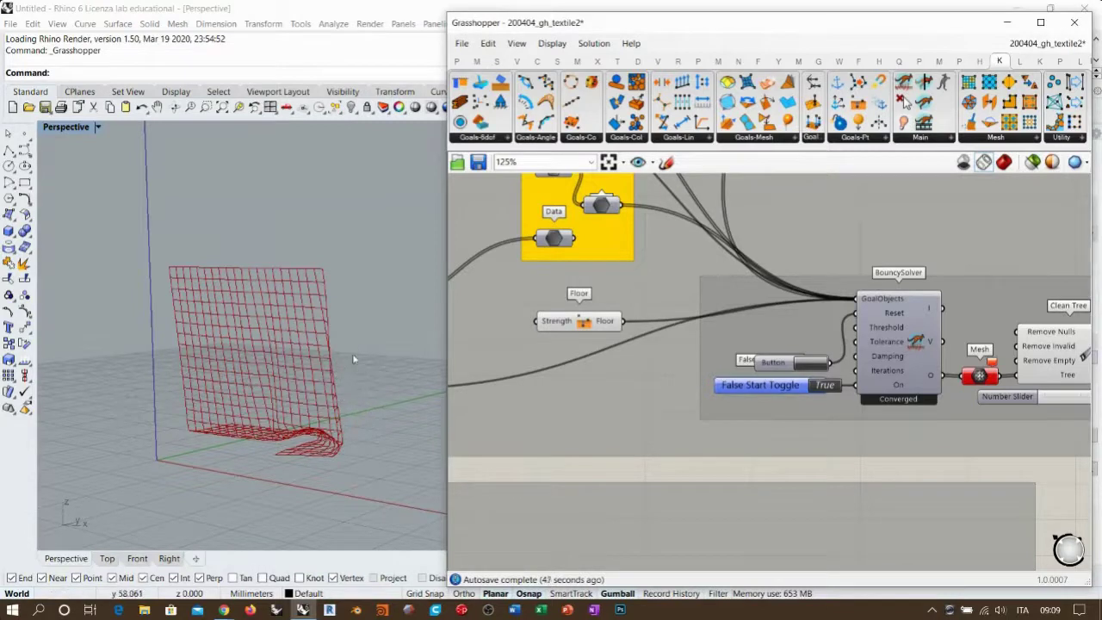
{"action": "scroll", "coordinate": [602, 474], "scroll_direction": "down", "scroll_amount": 4}
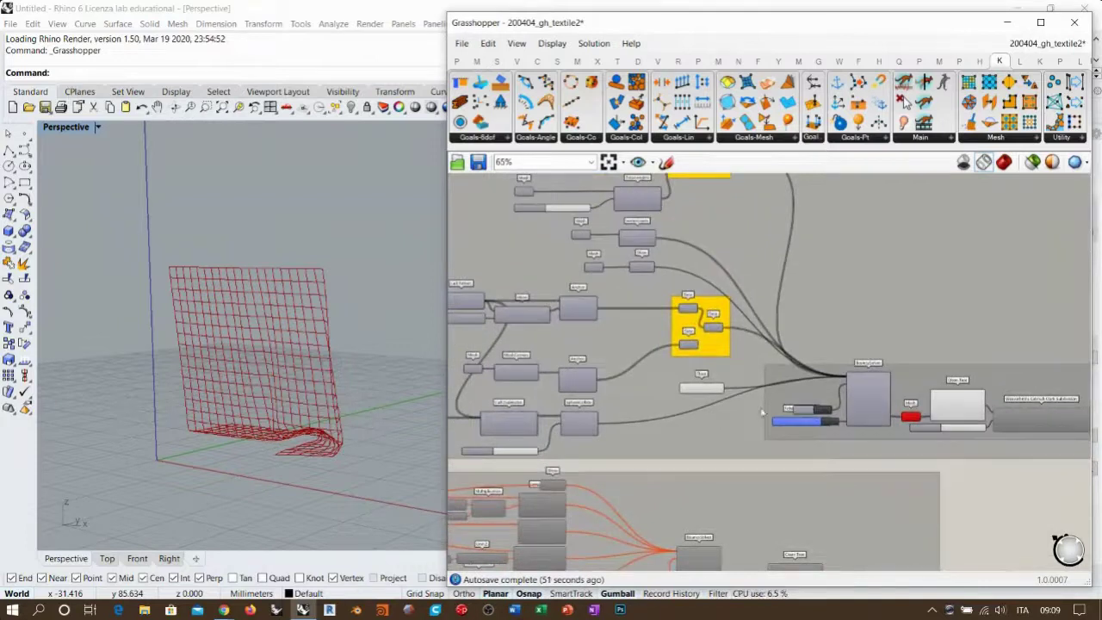
{"action": "right_click_drag", "start_coordinate": [315, 361], "coordinate": [373, 402]}
{"action": "left_click", "coordinate": [990, 501]}
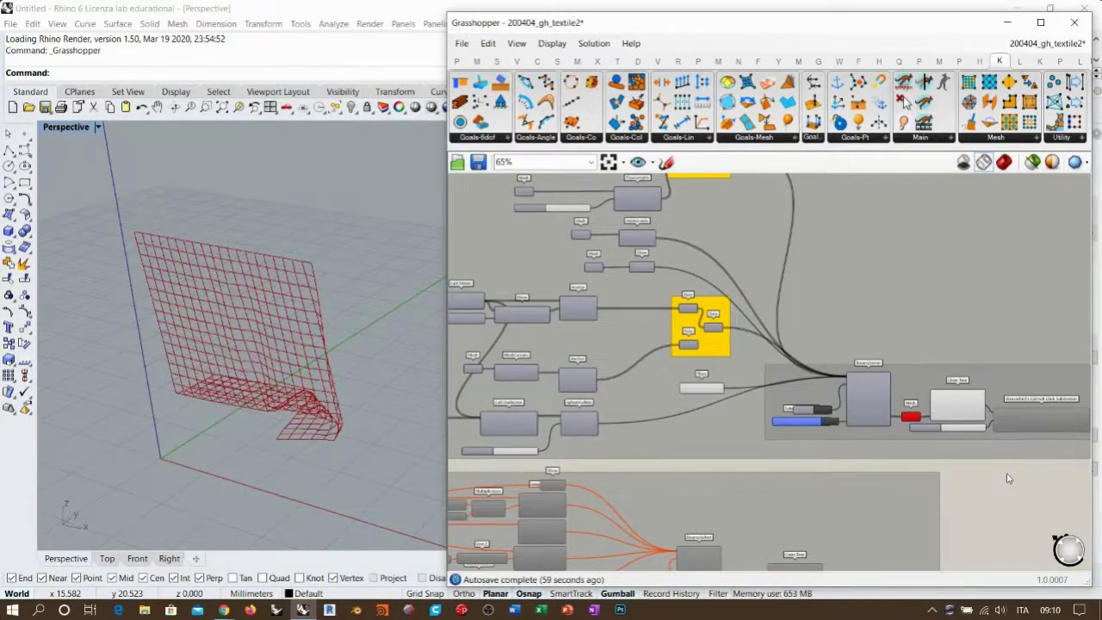
Delete the Floor goal from the definition and view the mesh without it
{"action": "right_click_drag", "start_coordinate": [1009, 476], "coordinate": [880, 450]}
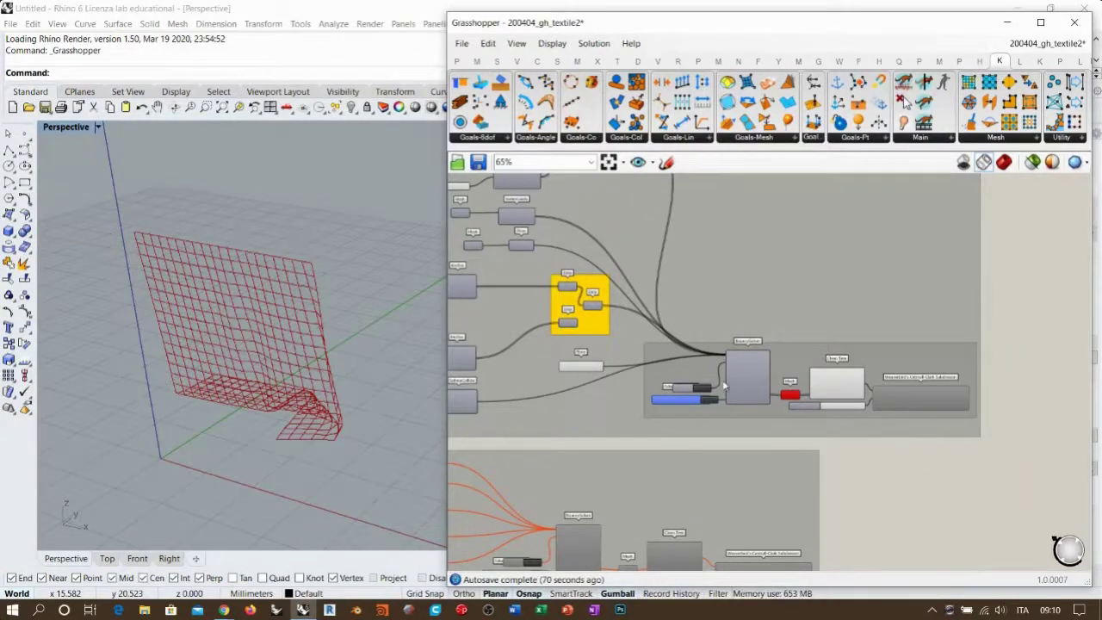
{"action": "scroll", "coordinate": [725, 388], "scroll_direction": "up", "scroll_amount": 4}
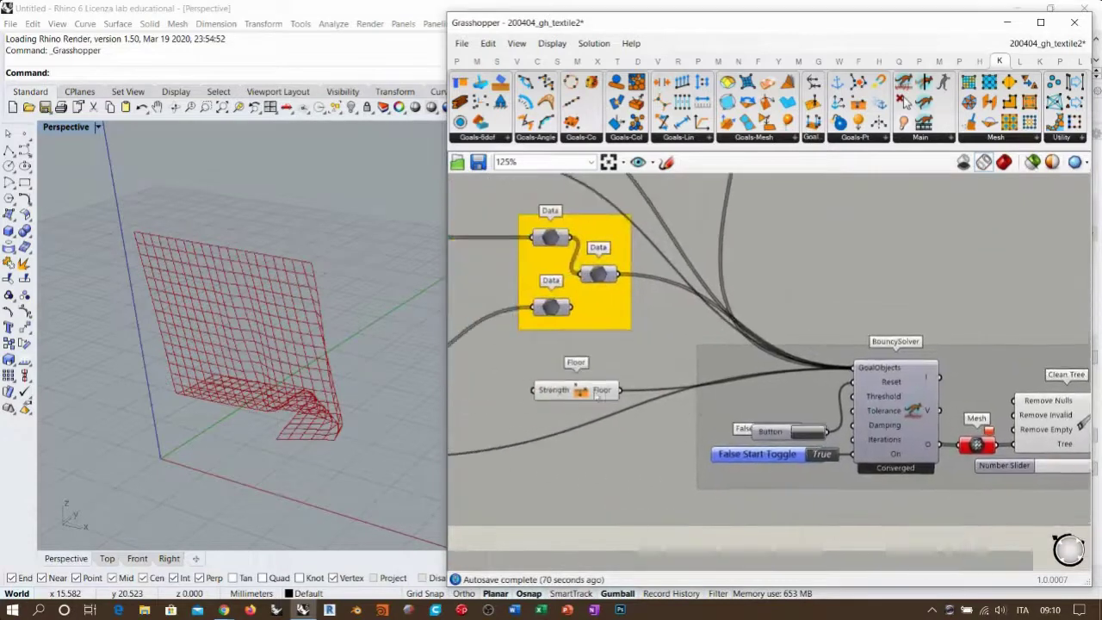
{"action": "left_click", "coordinate": [607, 395]}
{"action": "key", "text": "Delete"}
{"action": "right_click_drag", "start_coordinate": [411, 389], "coordinate": [295, 369]}
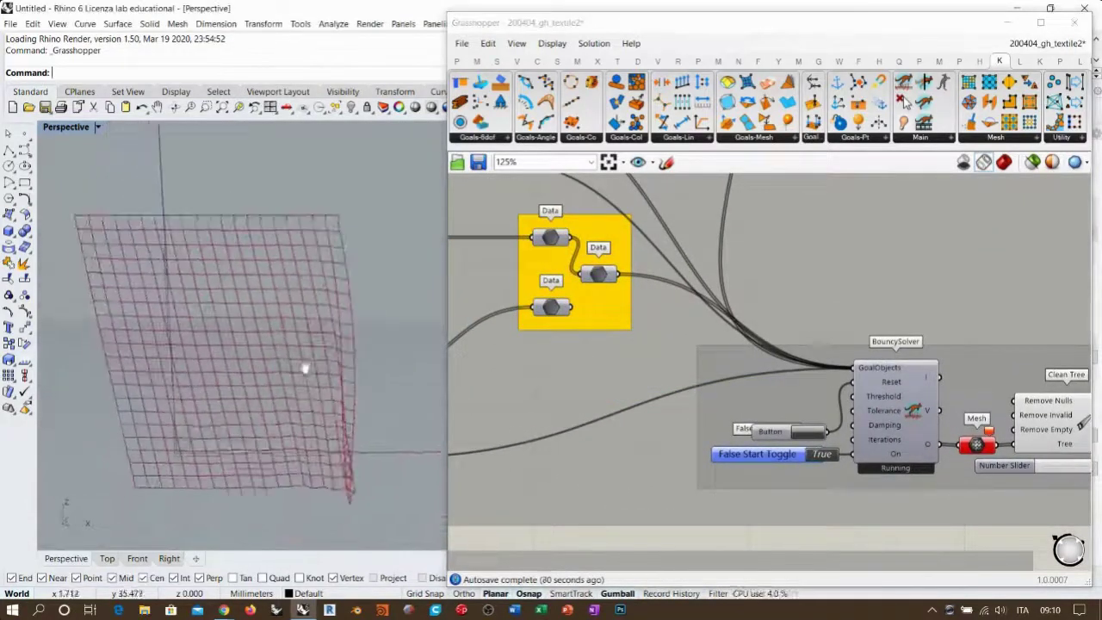
Examine the Length(Line) and EdgeLengths goals against the hanging mesh, and select the EdgeLengths goal
{"action": "scroll", "coordinate": [876, 426], "scroll_direction": "down", "scroll_amount": 3}
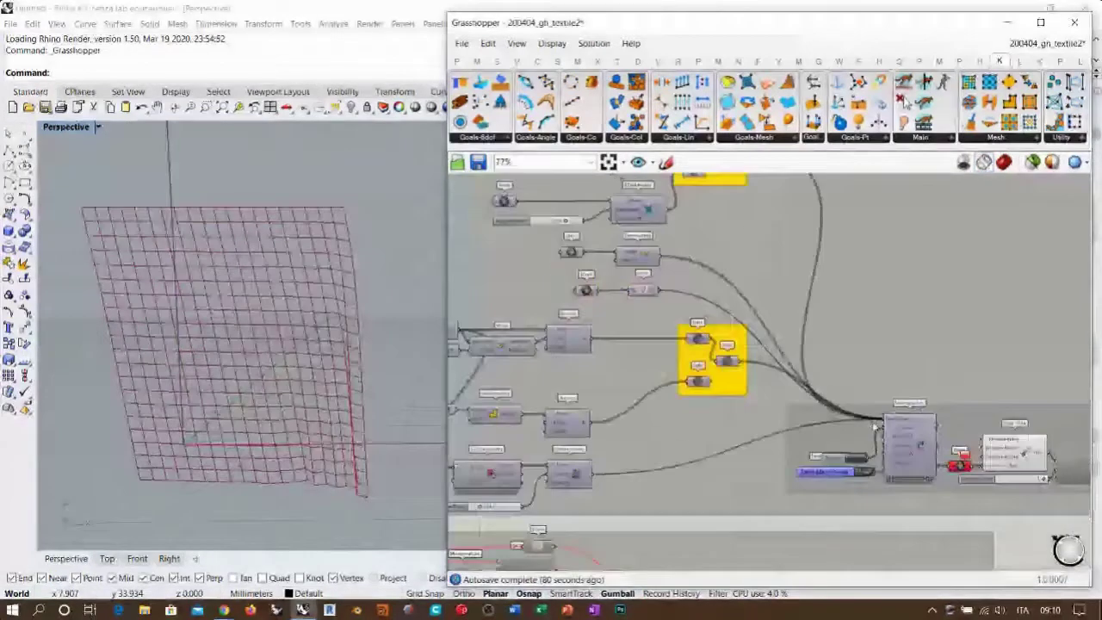
{"action": "scroll", "coordinate": [876, 426], "scroll_direction": "down", "scroll_amount": 1}
{"action": "right_click_drag", "start_coordinate": [738, 292], "coordinate": [821, 397]}
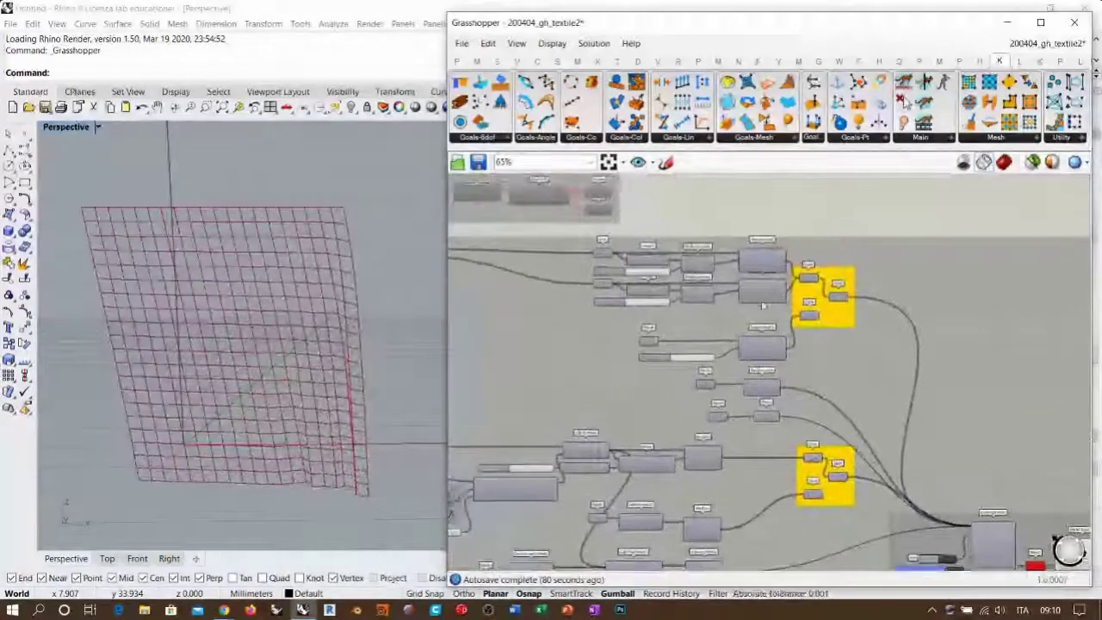
{"action": "scroll", "coordinate": [763, 306], "scroll_direction": "up", "scroll_amount": 2}
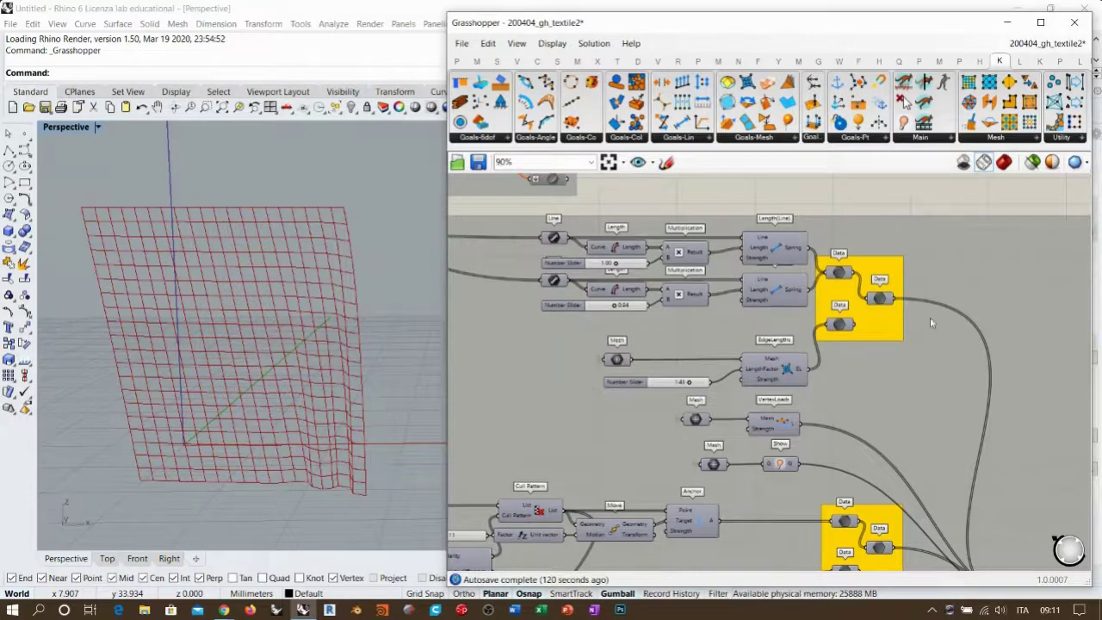
{"action": "mouse_move", "coordinate": [956, 295]}
{"action": "right_mouse_down"}
{"action": "mouse_move", "coordinate": [903, 288]}
{"action": "mouse_move", "coordinate": [927, 283]}
{"action": "mouse_move", "coordinate": [937, 298]}
{"action": "right_mouse_up"}
{"action": "right_click_drag", "start_coordinate": [290, 333], "coordinate": [301, 331]}
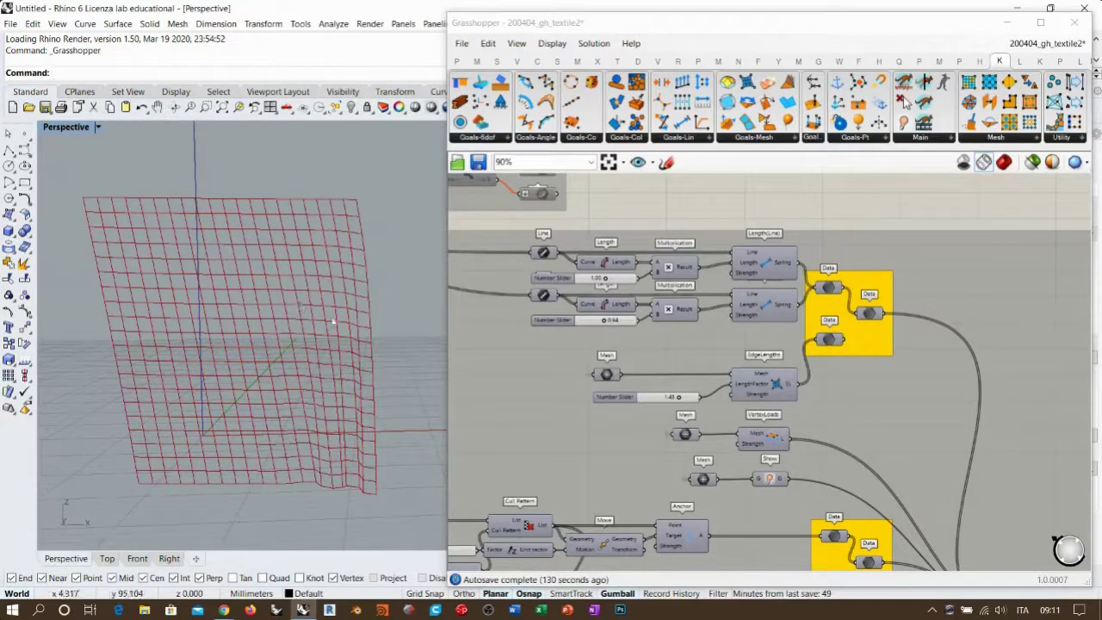
{"action": "right_click_drag", "start_coordinate": [754, 341], "coordinate": [738, 318]}
{"action": "left_click", "coordinate": [763, 365]}
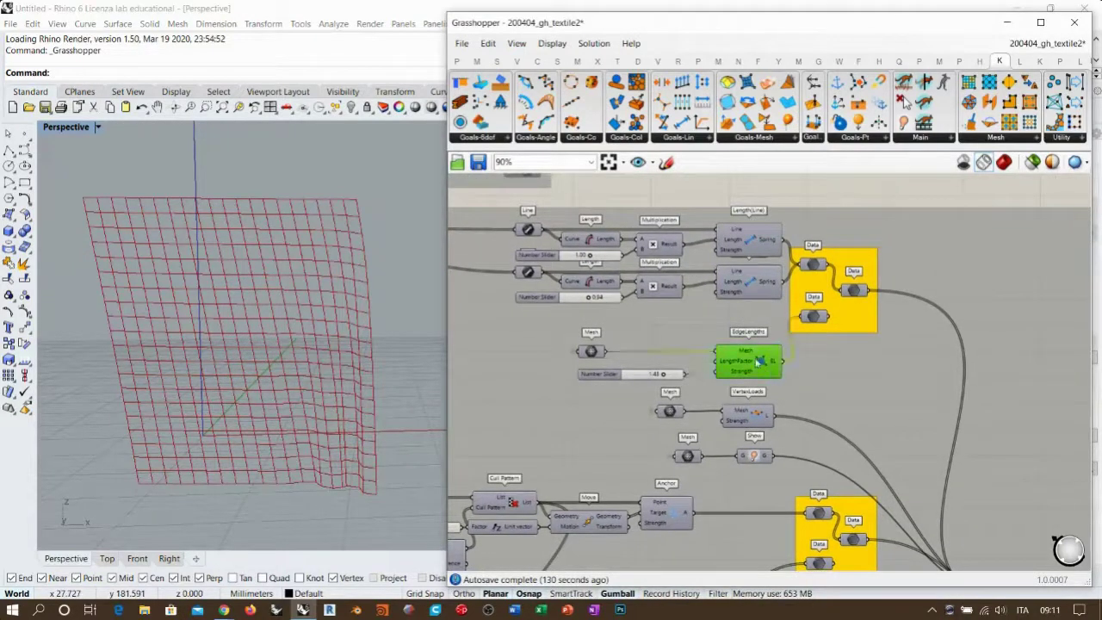
Turn on the viewport preview of the Mesh parameter that feeds the EdgeLengths goal
{"action": "scroll", "coordinate": [756, 366], "scroll_direction": "up", "scroll_amount": 3}
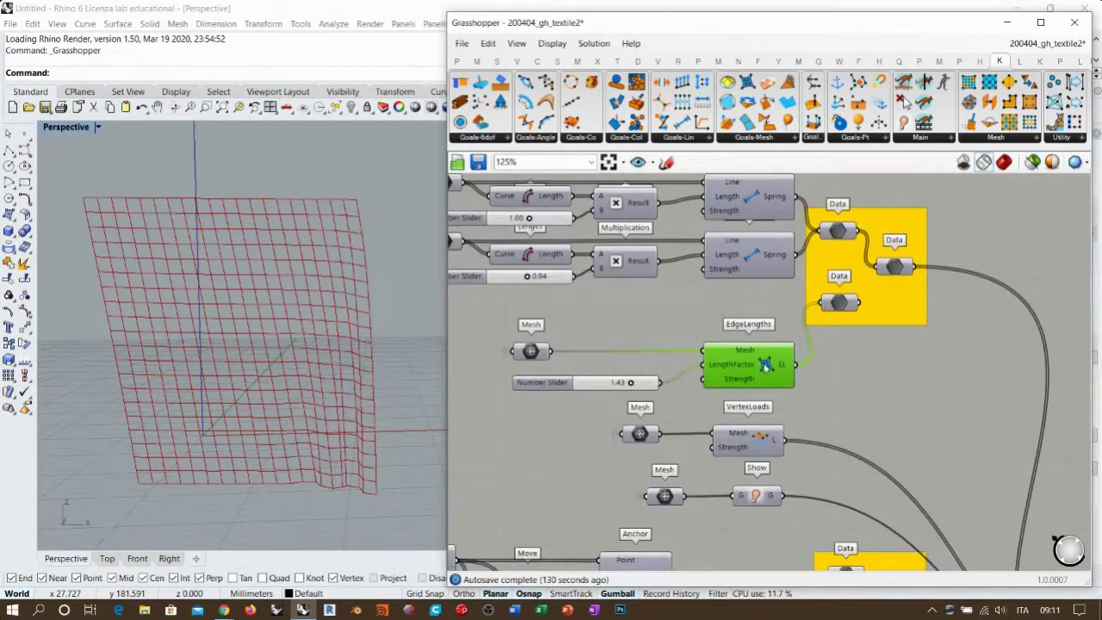
{"action": "left_click", "coordinate": [531, 351]}
{"action": "right_click_drag", "start_coordinate": [283, 349], "coordinate": [297, 399]}
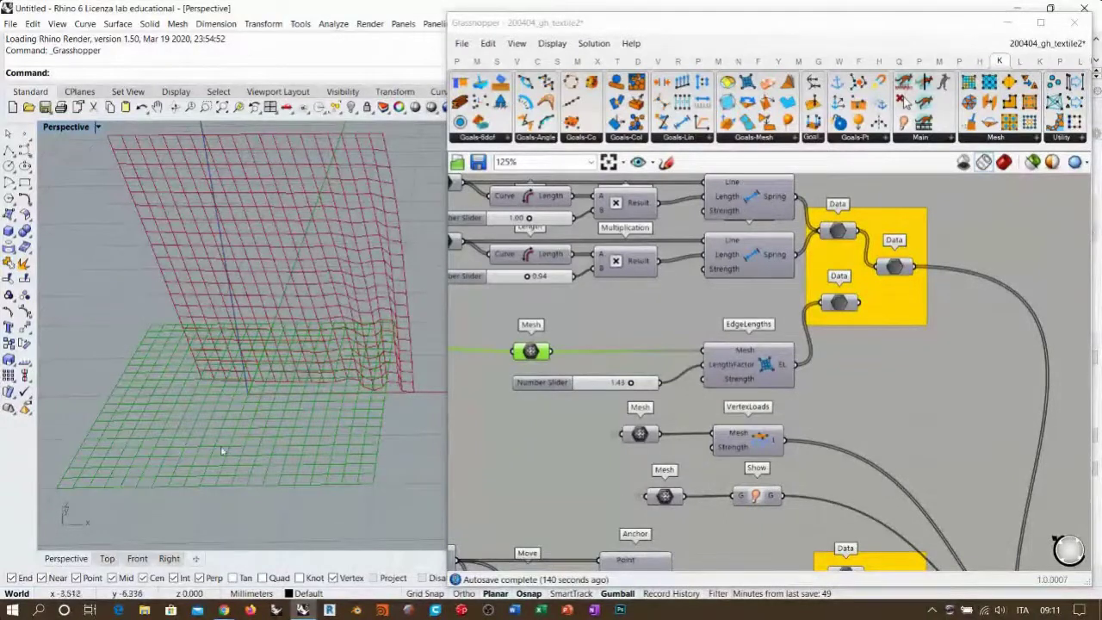
{"action": "right_click_drag", "start_coordinate": [265, 459], "coordinate": [239, 474]}
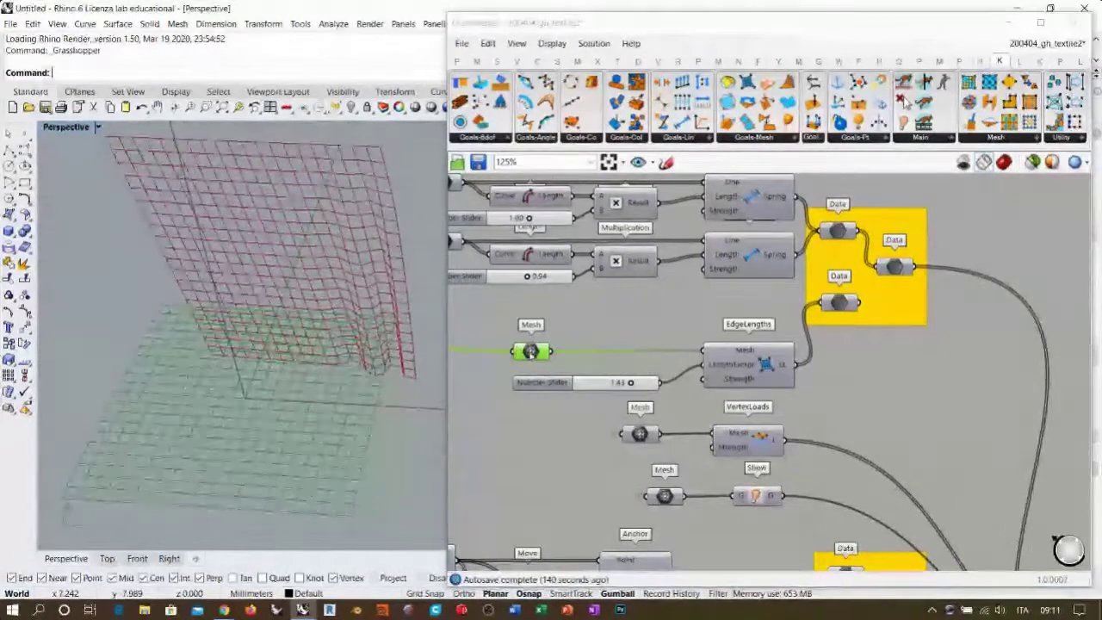
{"action": "left_click", "coordinate": [495, 392]}
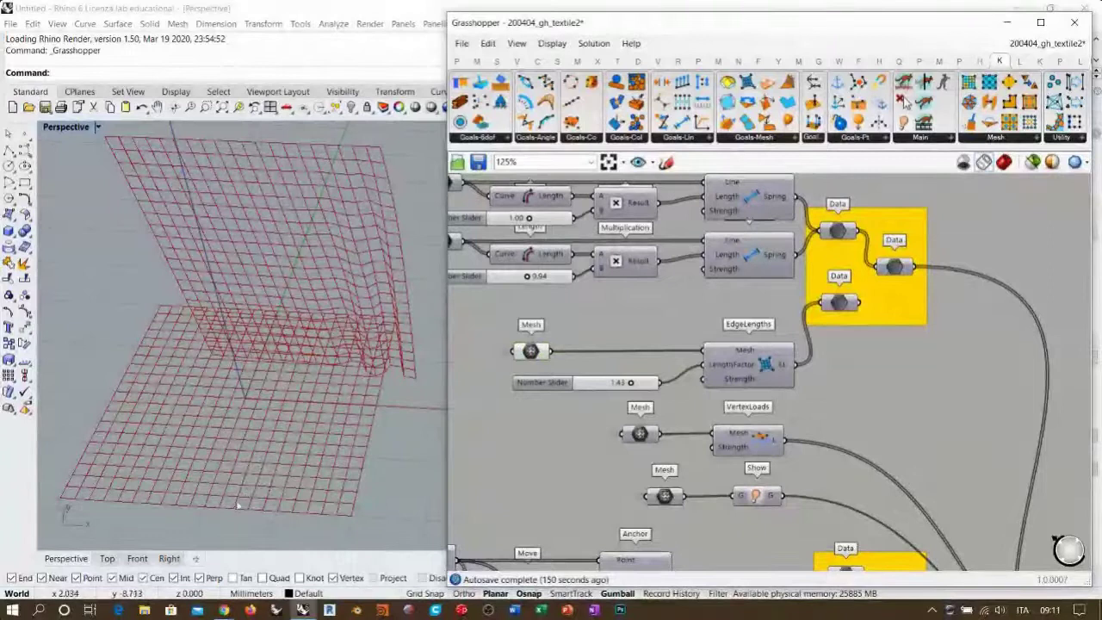
Compare the flat input mesh with the hanging one, and hide the preview of the EdgeLengths Mesh parameter
{"action": "right_click_drag", "start_coordinate": [236, 508], "coordinate": [241, 467]}
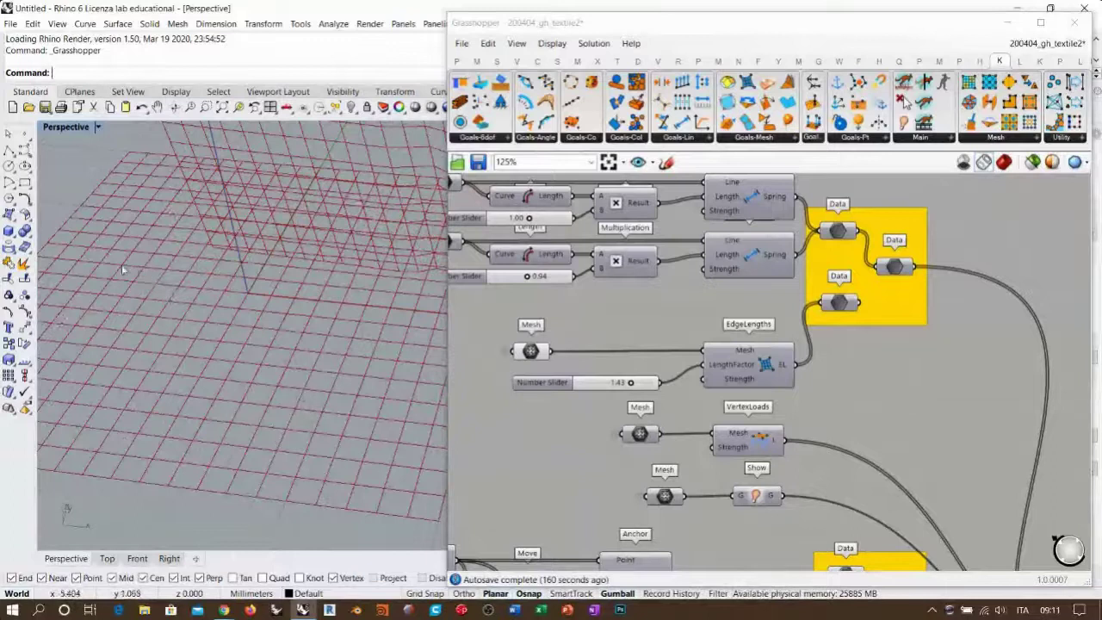
{"action": "scroll", "coordinate": [327, 361], "scroll_direction": "down", "scroll_amount": 3}
{"action": "right_click_drag", "start_coordinate": [314, 374], "coordinate": [334, 391]}
{"action": "left_click", "coordinate": [785, 355]}
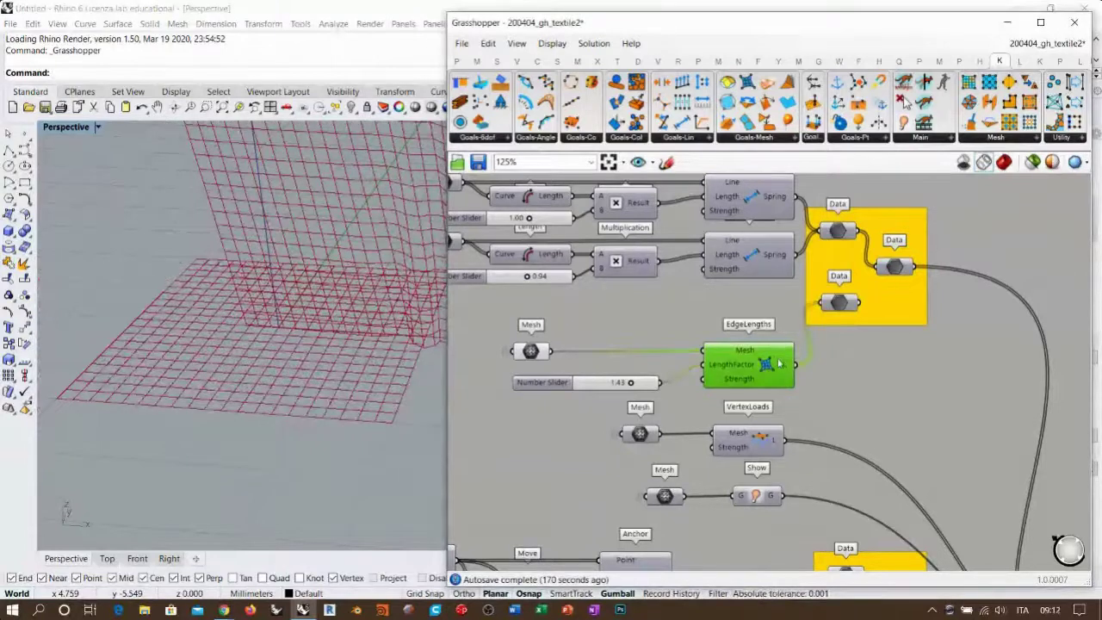
{"action": "left_click", "coordinate": [850, 305]}
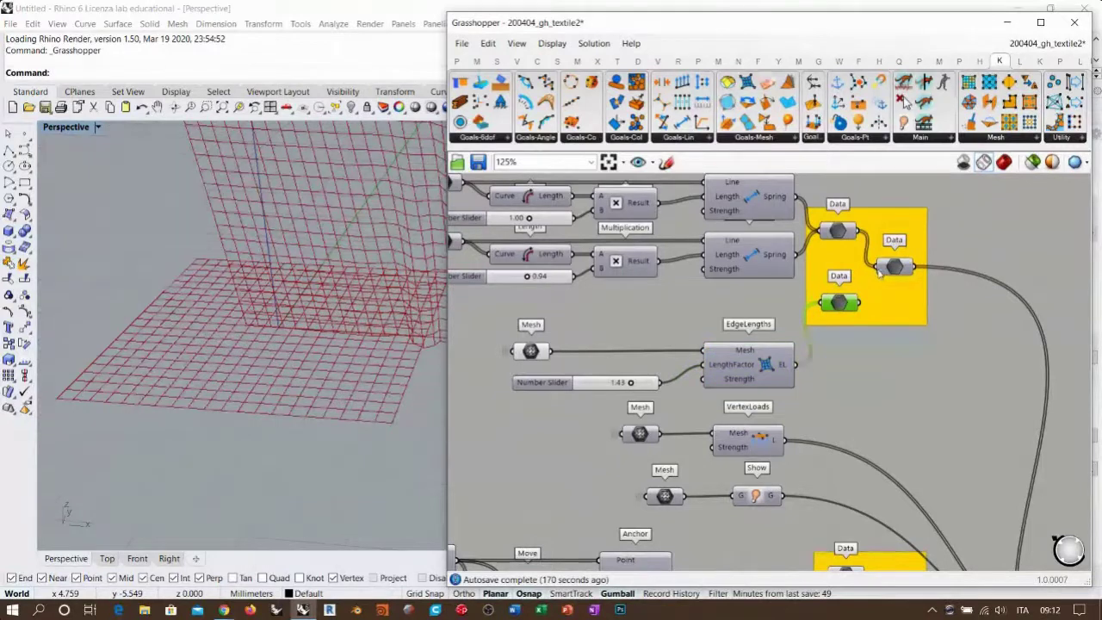
{"action": "left_click", "coordinate": [531, 350]}
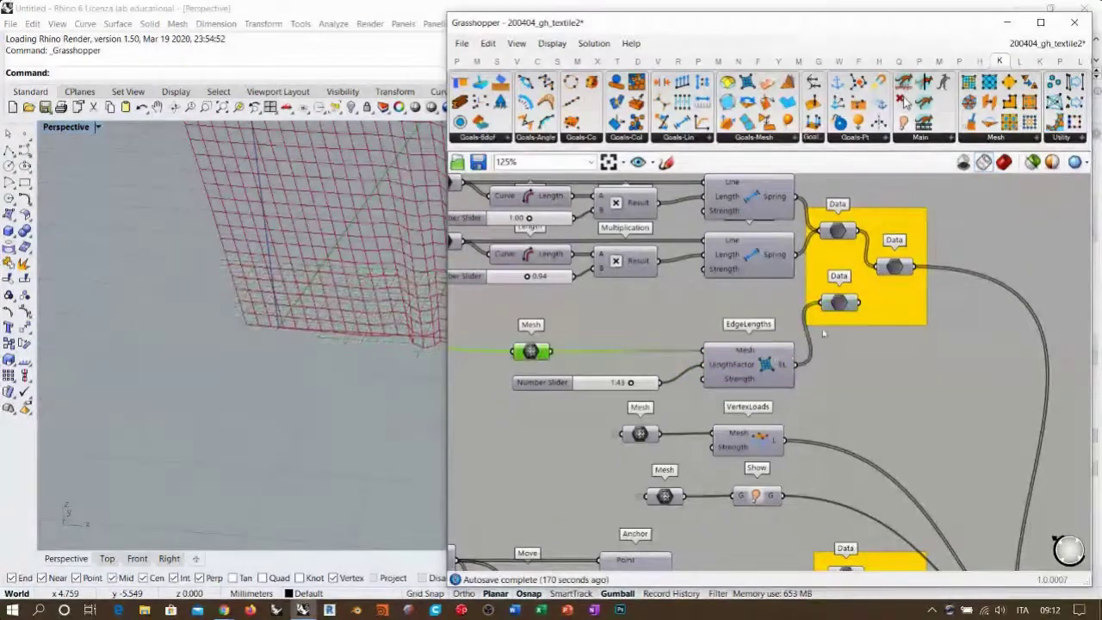
Trace the two Line parameters of the Length(Line) goals back to the Braced Grid 1-D Structure component
{"action": "right_click_drag", "start_coordinate": [704, 267], "coordinate": [825, 358]}
{"action": "left_click", "coordinate": [743, 226]}
{"action": "left_click", "coordinate": [564, 274]}
{"action": "left_click", "coordinate": [568, 334], "text": "shift"}
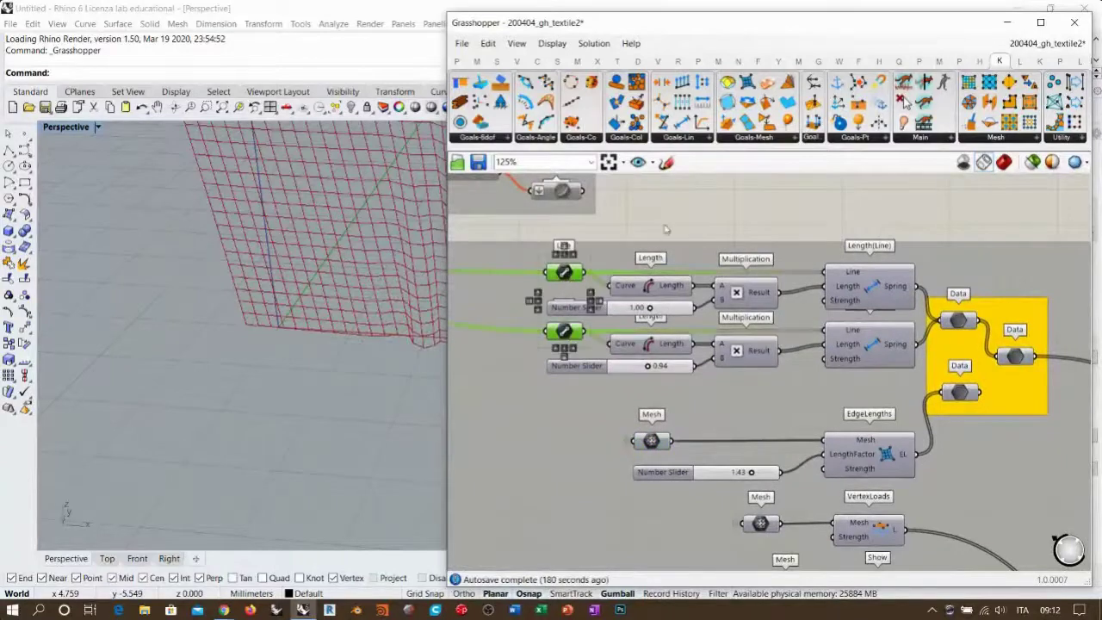
{"action": "left_click", "coordinate": [668, 223]}
{"action": "left_click", "coordinate": [567, 276]}
{"action": "right_click_drag", "start_coordinate": [614, 334], "coordinate": [772, 343]}
{"action": "right_click_drag", "start_coordinate": [722, 281], "coordinate": [1025, 303]}
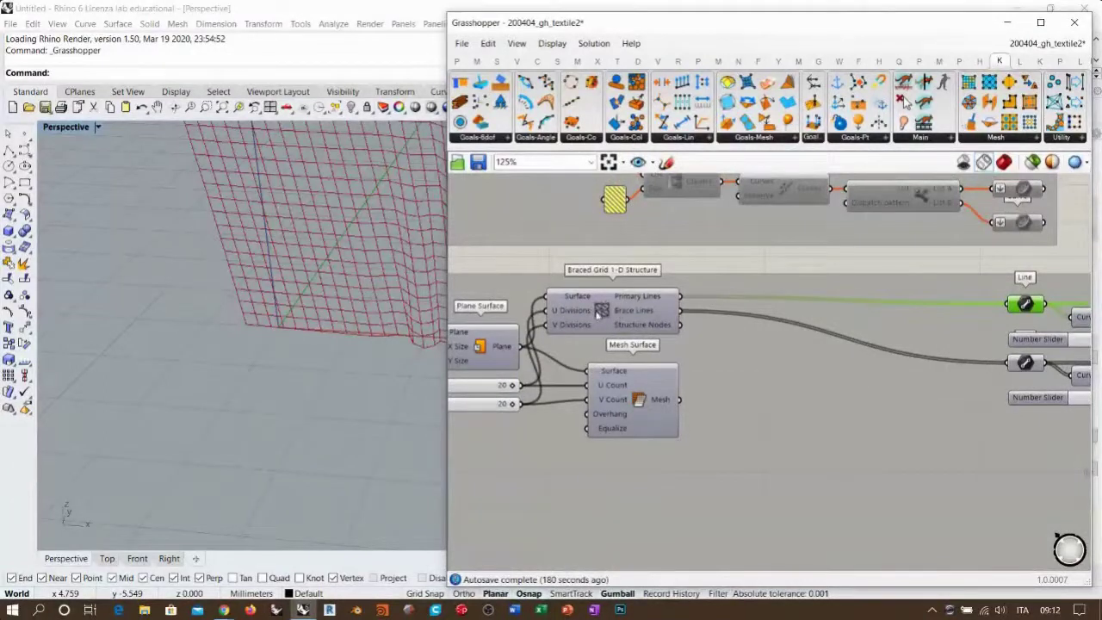
Turn on the preview of the Braced Grid 1-D Structure and examine its lines and nodes in the viewport
{"action": "left_click", "coordinate": [602, 313]}
{"action": "key", "text": "ctrl+q"}
{"action": "left_click", "coordinate": [562, 347]}
{"action": "right_click_drag", "start_coordinate": [342, 356], "coordinate": [338, 366]}
{"action": "scroll", "coordinate": [337, 363], "scroll_direction": "up", "scroll_amount": 8}
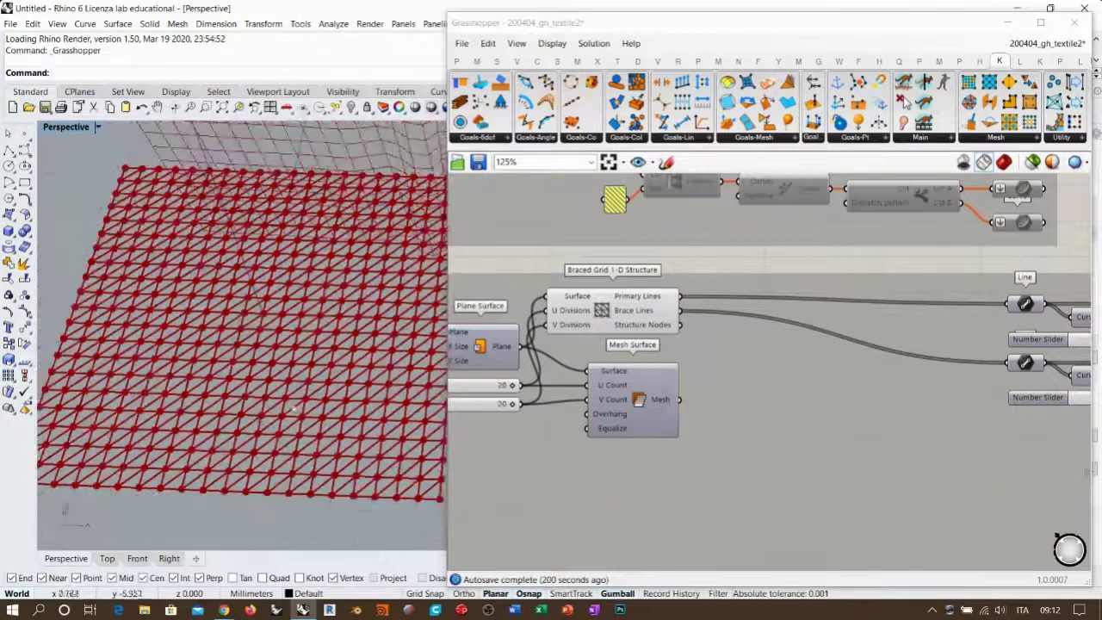
{"action": "mouse_move", "coordinate": [303, 399]}
{"action": "right_mouse_down"}
{"action": "mouse_move", "coordinate": [297, 408]}
{"action": "mouse_move", "coordinate": [311, 414]}
{"action": "right_mouse_up"}
Examine the spring grid diagram in the reference image on the canvas
{"action": "right_click_drag", "start_coordinate": [624, 354], "coordinate": [649, 470]}
{"action": "scroll", "coordinate": [651, 473], "scroll_direction": "down", "scroll_amount": 8}
{"action": "scroll", "coordinate": [617, 392], "scroll_direction": "up", "scroll_amount": 12}
{"action": "scroll", "coordinate": [718, 375], "scroll_direction": "up", "scroll_amount": 4}
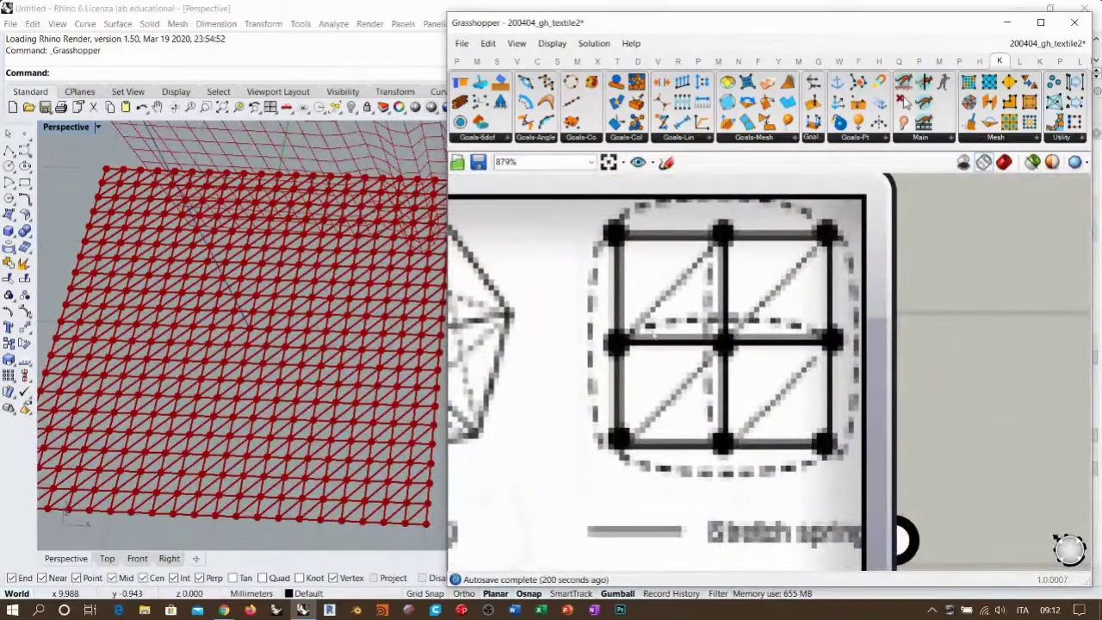
{"action": "scroll", "coordinate": [691, 342], "scroll_direction": "down", "scroll_amount": 10}
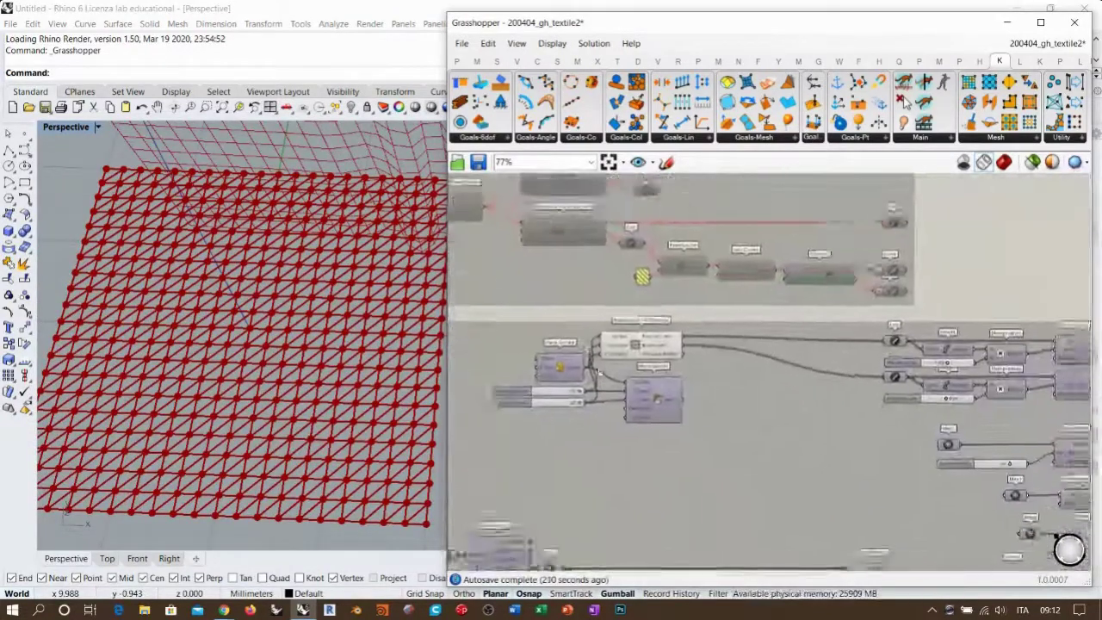
Hide the Braced Grid 1-D Structure preview and inspect the component's grid icon beside the Primary and Brace Lines outputs
{"action": "left_click", "coordinate": [691, 345]}
{"action": "scroll", "coordinate": [647, 332], "scroll_direction": "up", "scroll_amount": 3}
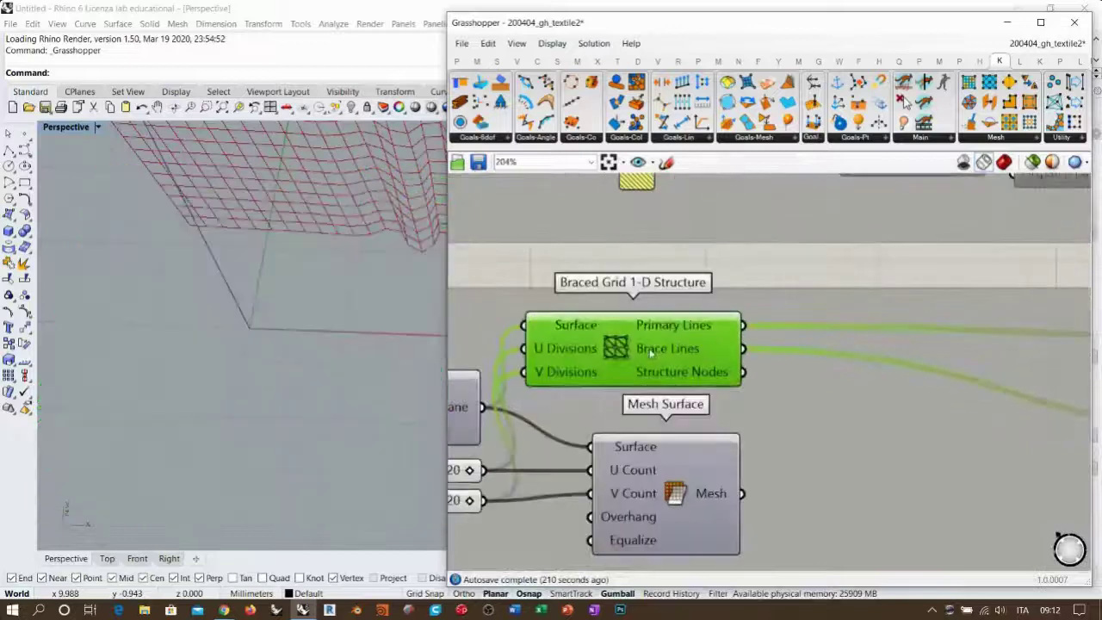
{"action": "scroll", "coordinate": [678, 354], "scroll_direction": "up", "scroll_amount": 10}
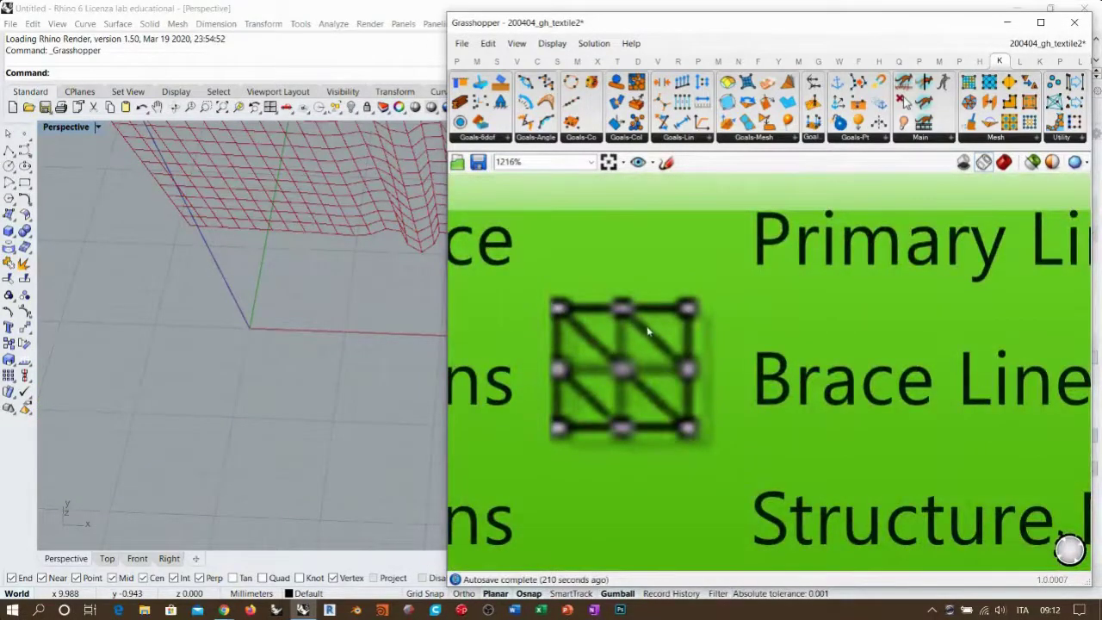
Turn on the preview of the Line parameter that receives the Primary Lines
{"action": "scroll", "coordinate": [646, 325], "scroll_direction": "down", "scroll_amount": 8}
{"action": "right_click_drag", "start_coordinate": [828, 357], "coordinate": [568, 344]}
{"action": "right_click_drag", "start_coordinate": [961, 344], "coordinate": [585, 322]}
{"action": "scroll", "coordinate": [905, 322], "scroll_direction": "down", "scroll_amount": 2}
{"action": "right_click_drag", "start_coordinate": [904, 322], "coordinate": [640, 316]}
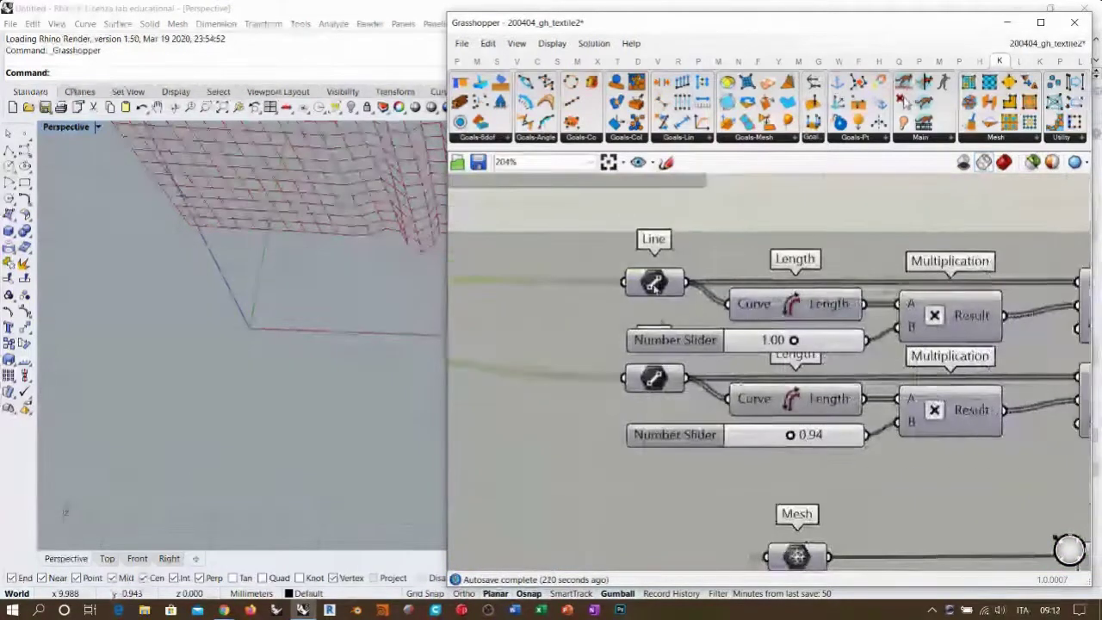
{"action": "left_click", "coordinate": [660, 289]}
{"action": "left_click", "coordinate": [742, 215]}
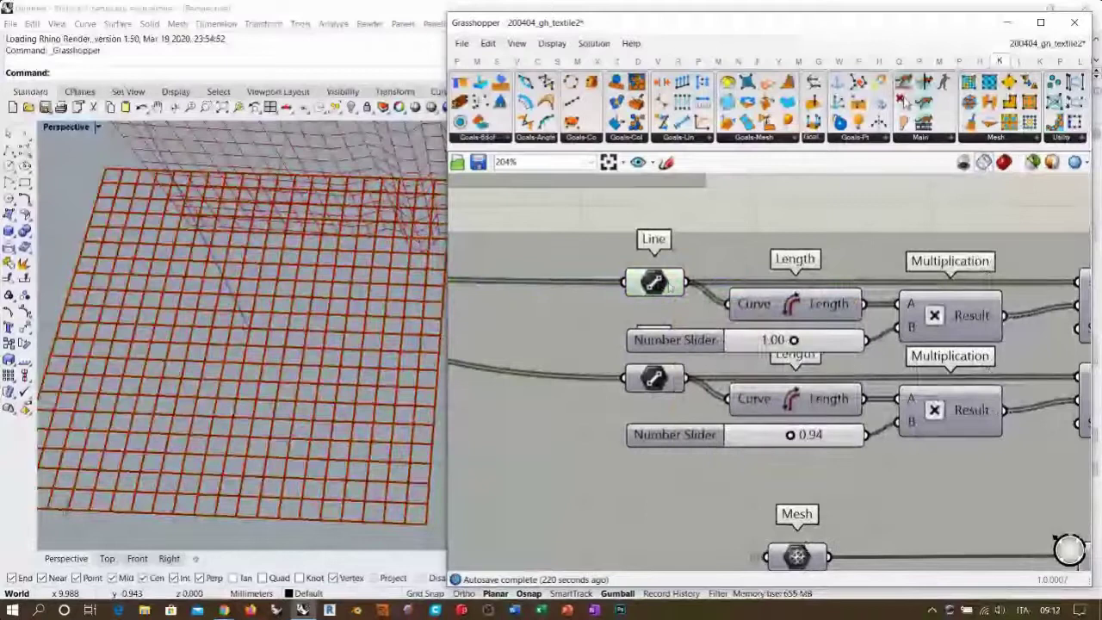
Review the primary lines' length multiplier and turn on the preview of the Line parameter that receives the Brace Lines
{"action": "right_click_drag", "start_coordinate": [741, 215], "coordinate": [672, 225]}
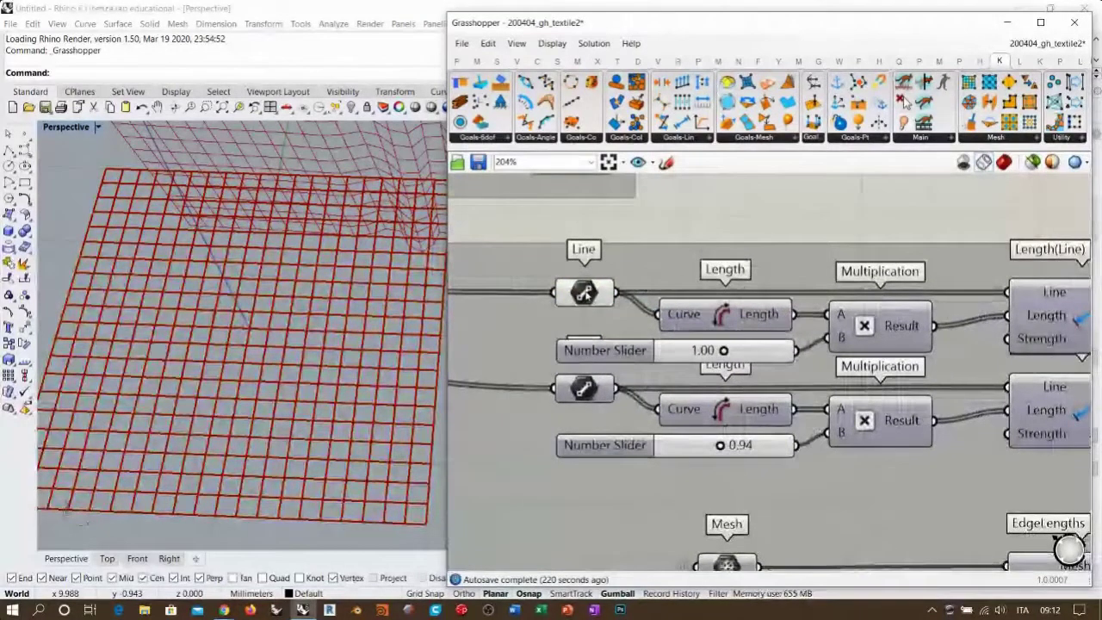
{"action": "right_click_drag", "start_coordinate": [796, 301], "coordinate": [738, 304]}
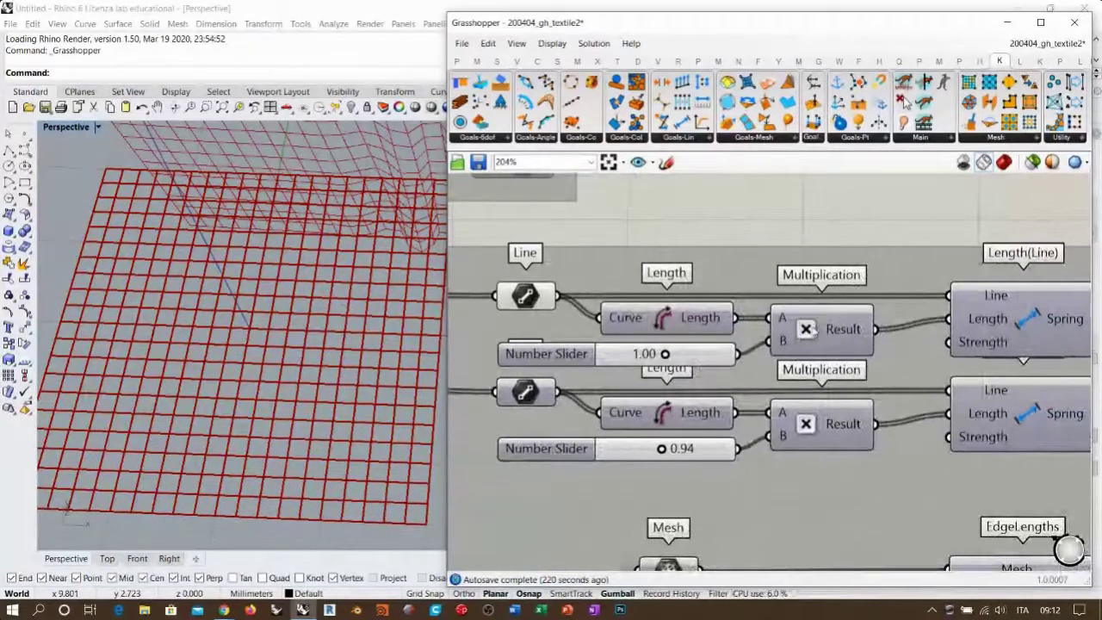
{"action": "left_click", "coordinate": [642, 354]}
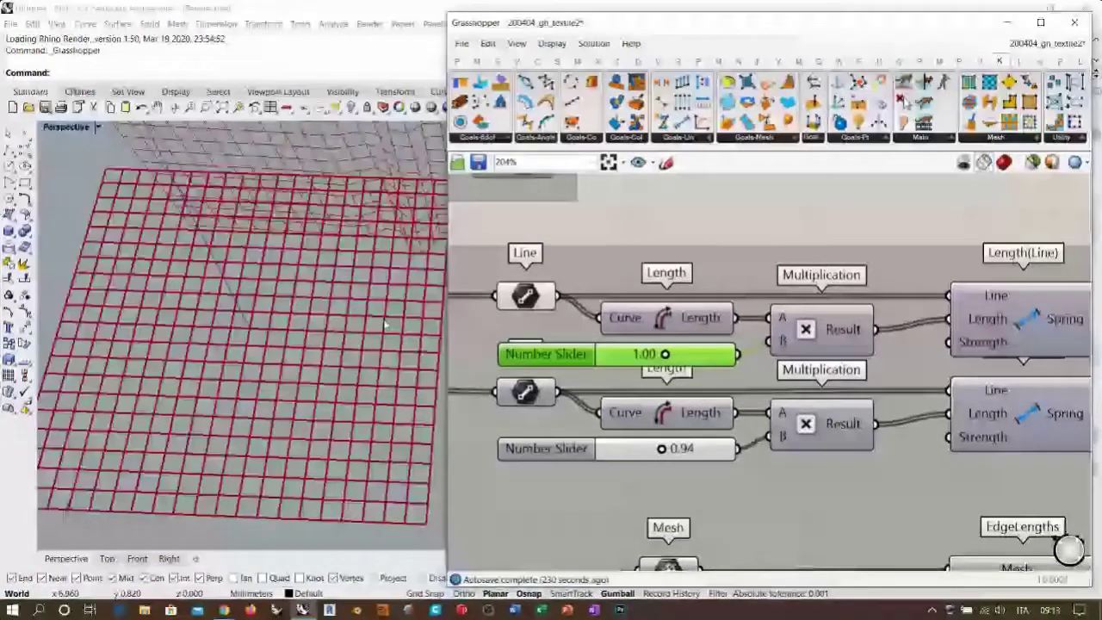
{"action": "right_click_drag", "start_coordinate": [703, 432], "coordinate": [736, 407]}
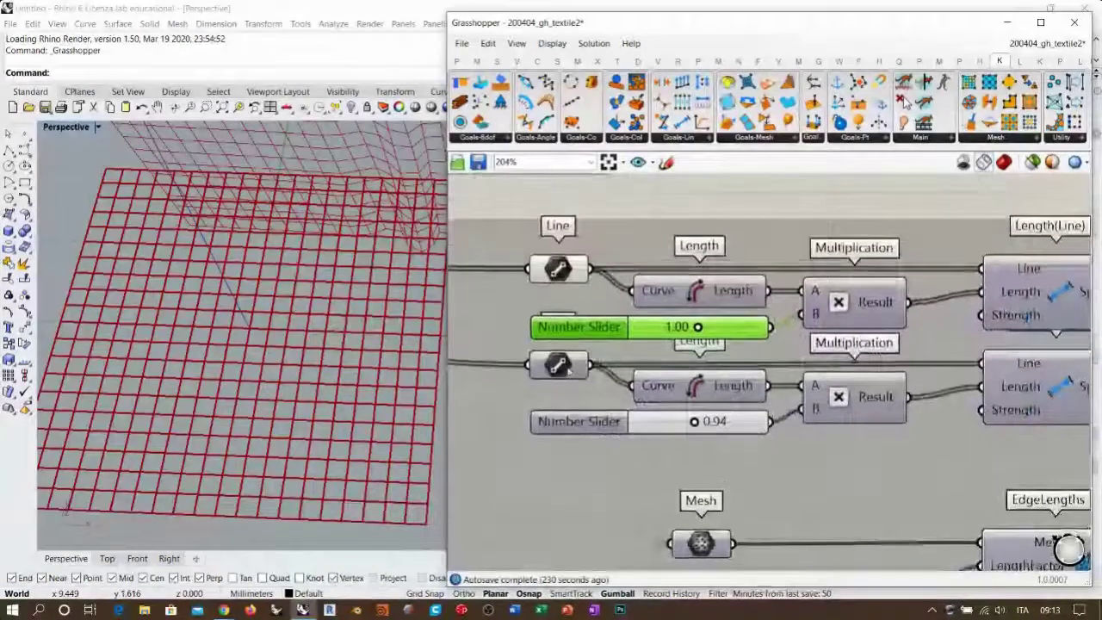
{"action": "left_click", "coordinate": [556, 370]}
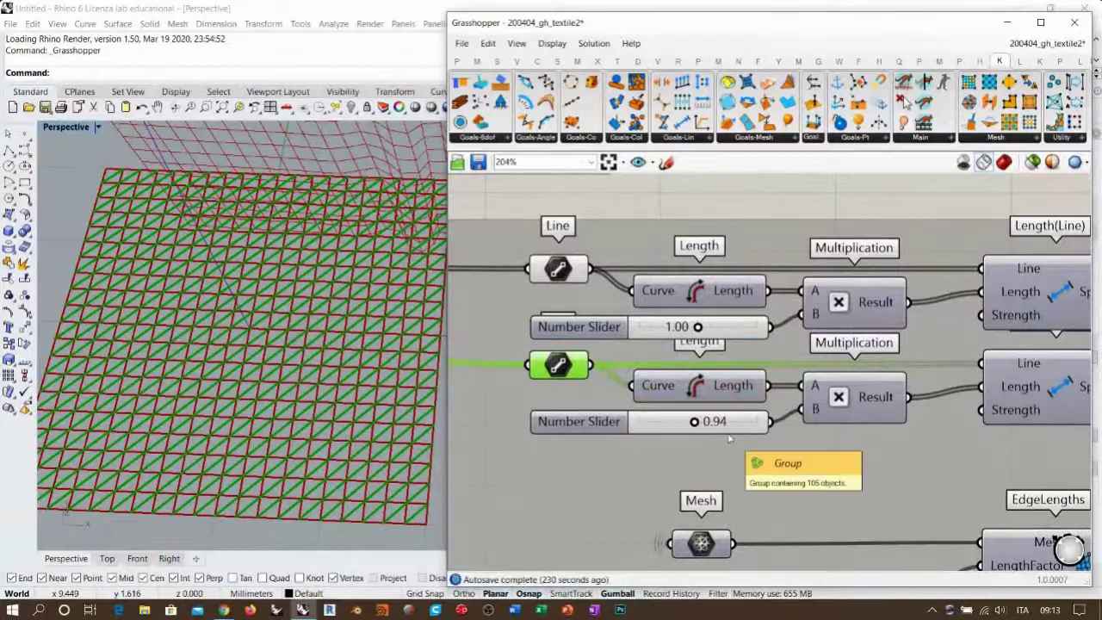
Hide the previews of both Line parameters and view the hanging mesh on its own
{"action": "key", "text": "ctrl+q"}
{"action": "left_click", "coordinate": [559, 270]}
{"action": "key", "text": "ctrl+q"}
{"action": "scroll", "coordinate": [732, 294], "scroll_direction": "down", "scroll_amount": 2}
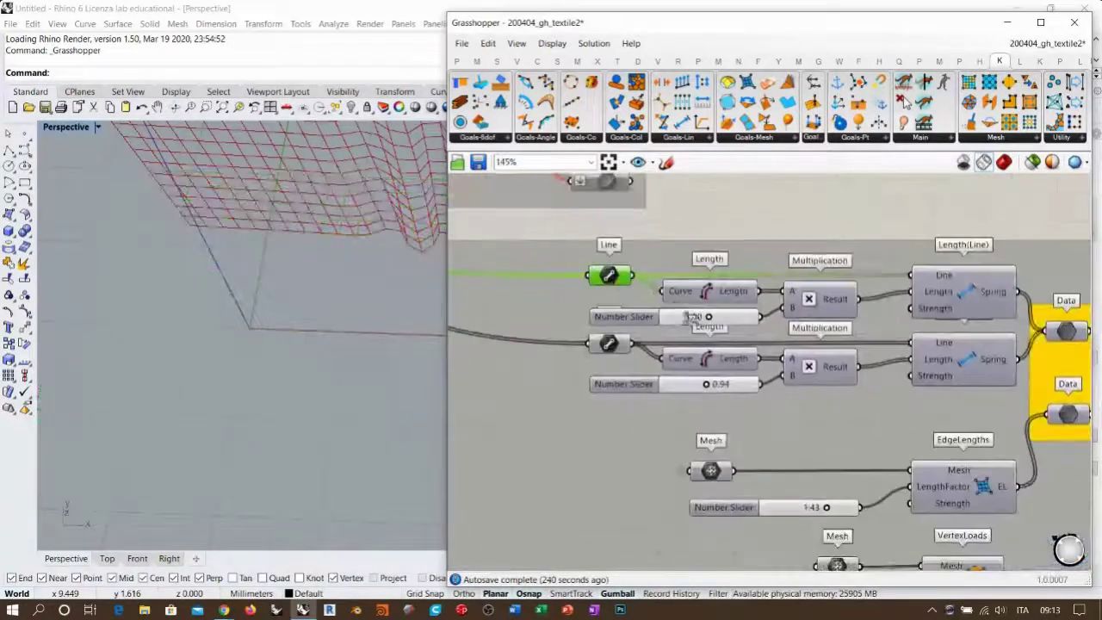
{"action": "left_click", "coordinate": [742, 214]}
{"action": "right_click_drag", "start_coordinate": [266, 349], "coordinate": [315, 329]}
{"action": "scroll", "coordinate": [316, 297], "scroll_direction": "down", "scroll_amount": 2}
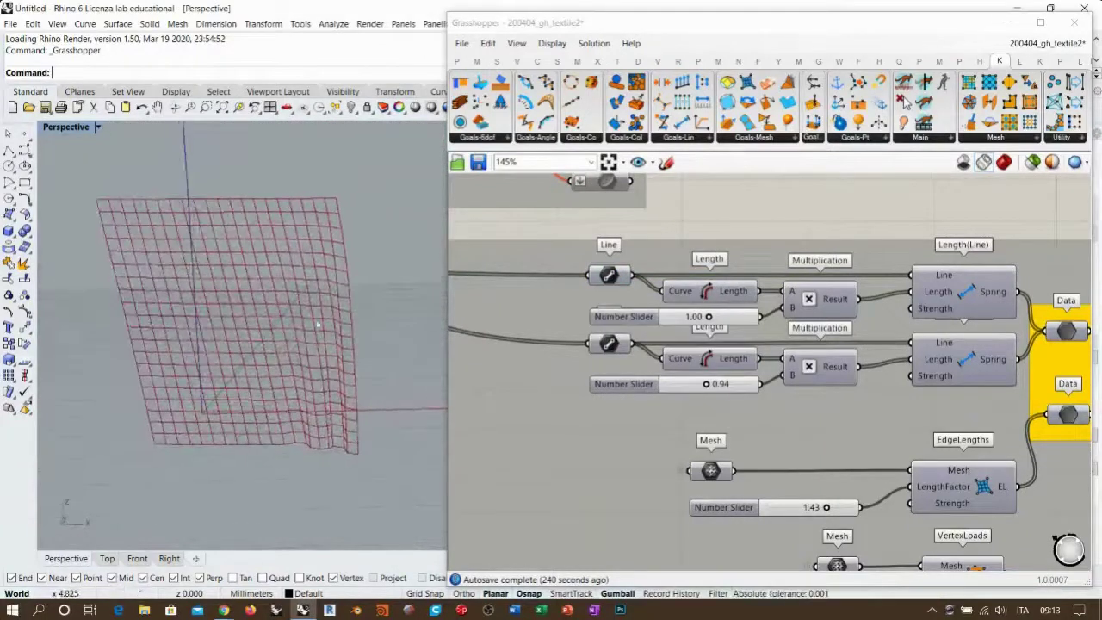
Examine how the Line lengths, multipliers and goals are wired through to the BouncySolver
{"action": "right_click_drag", "start_coordinate": [864, 416], "coordinate": [840, 393]}
{"action": "scroll", "coordinate": [680, 299], "scroll_direction": "up", "scroll_amount": 2}
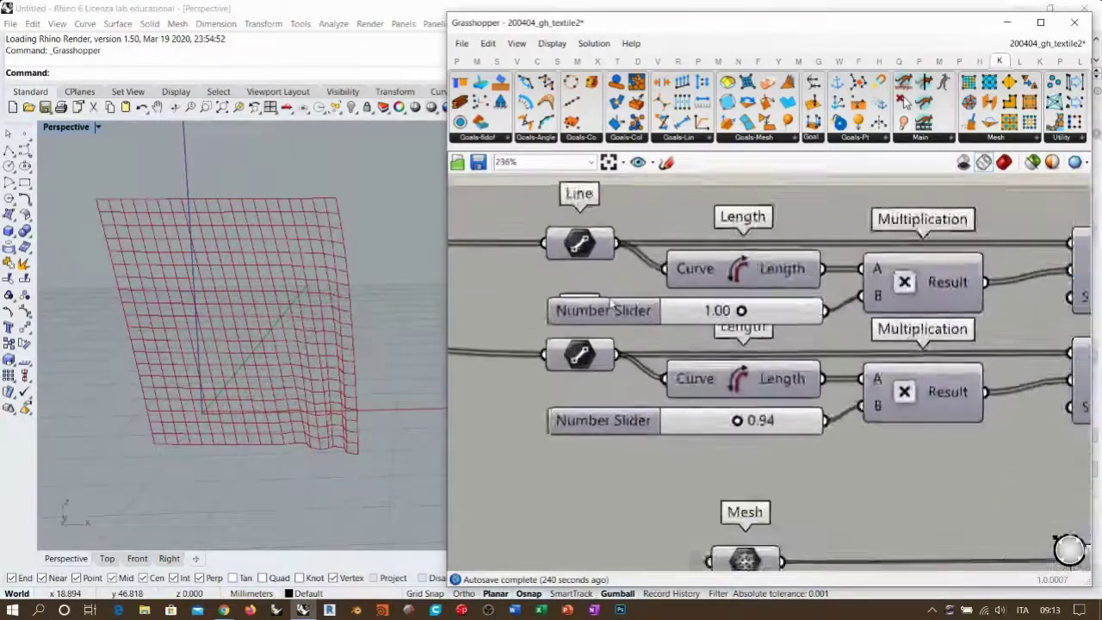
{"action": "scroll", "coordinate": [751, 362], "scroll_direction": "down", "scroll_amount": 4}
{"action": "right_click_drag", "start_coordinate": [751, 363], "coordinate": [568, 219]}
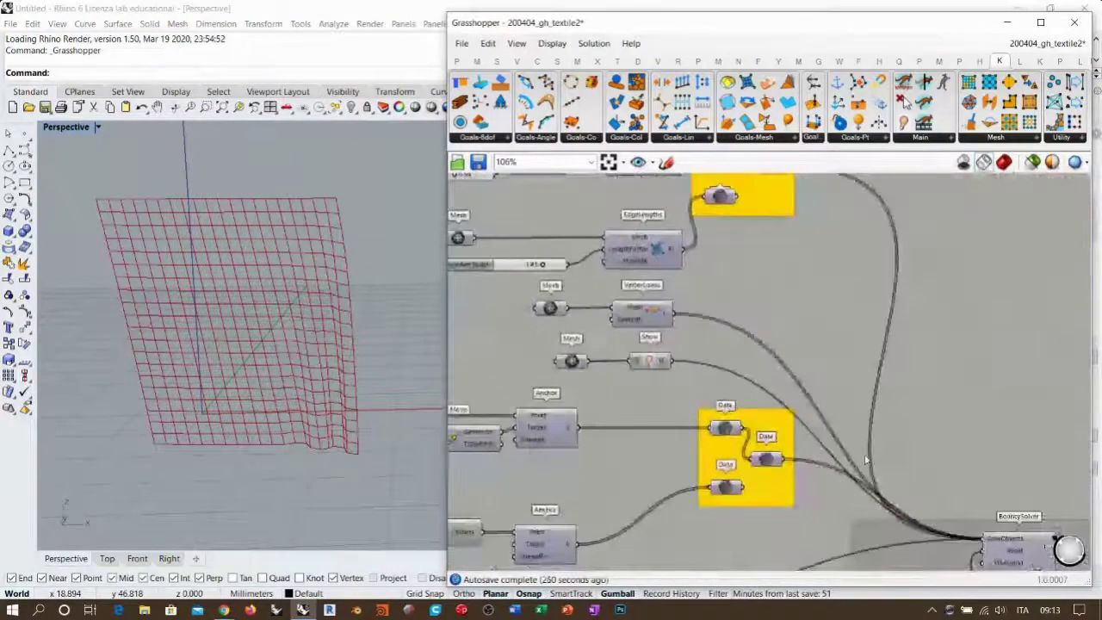
{"action": "right_click_drag", "start_coordinate": [868, 460], "coordinate": [720, 329]}
{"action": "scroll", "coordinate": [814, 484], "scroll_direction": "up", "scroll_amount": 5}
{"action": "scroll", "coordinate": [887, 516], "scroll_direction": "down", "scroll_amount": 2}
{"action": "scroll", "coordinate": [888, 516], "scroll_direction": "down", "scroll_amount": 5}
{"action": "right_click_drag", "start_coordinate": [524, 207], "coordinate": [684, 383]}
{"action": "scroll", "coordinate": [671, 338], "scroll_direction": "up", "scroll_amount": 3}
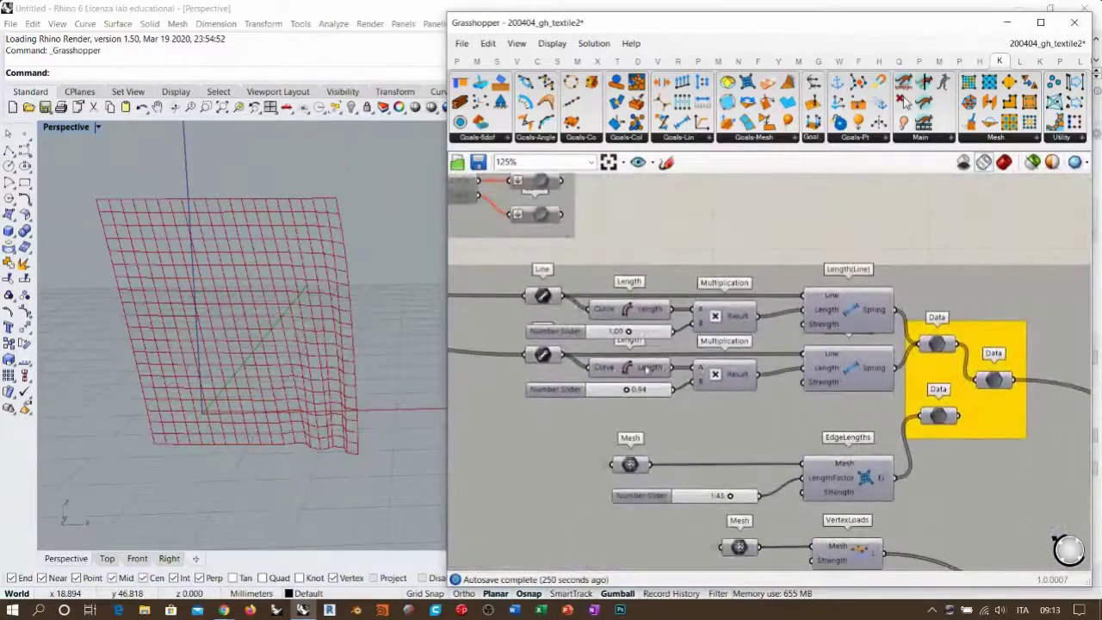
Review the brace lines' length multiplier and the Data parameters that pass the Length(Line) springs to the solver
{"action": "left_click", "coordinate": [596, 394]}
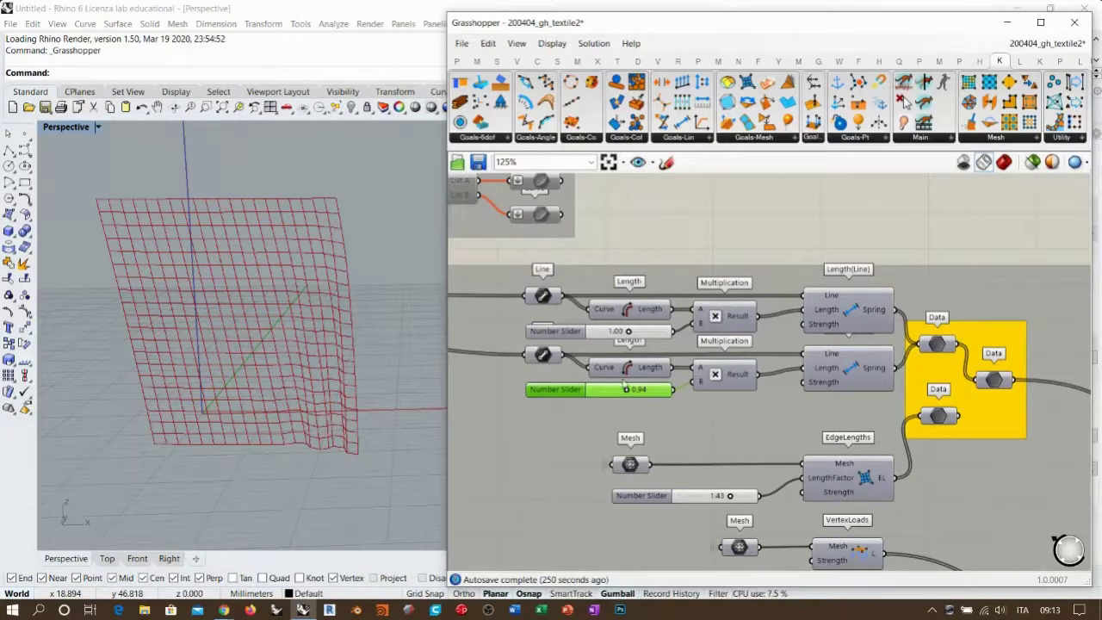
{"action": "left_click", "coordinate": [948, 341]}
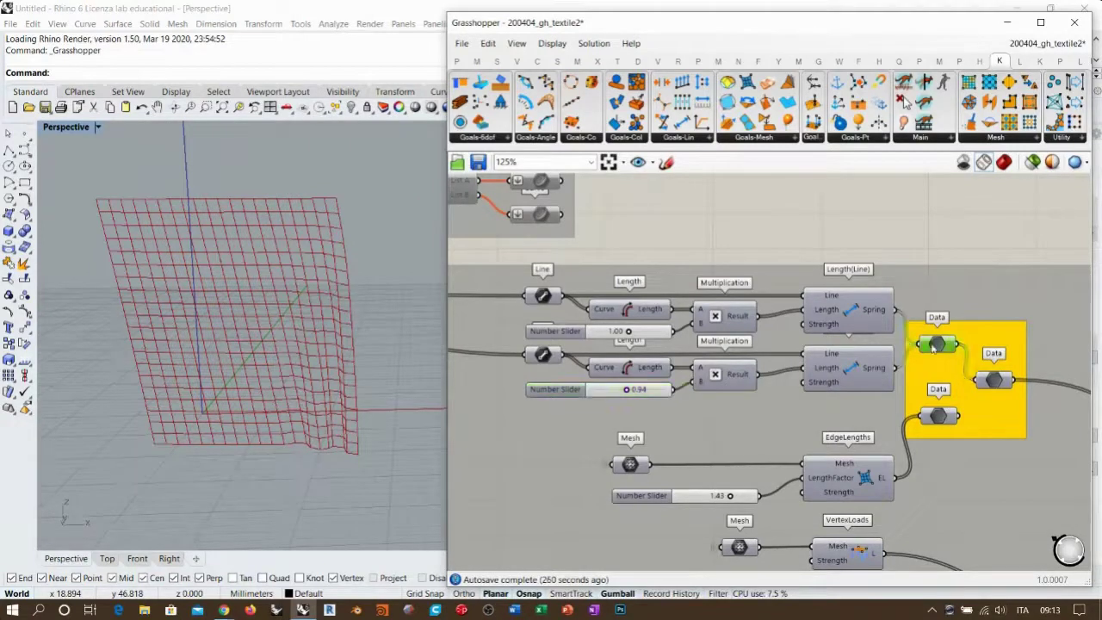
{"action": "left_click", "coordinate": [985, 379], "text": "shift"}
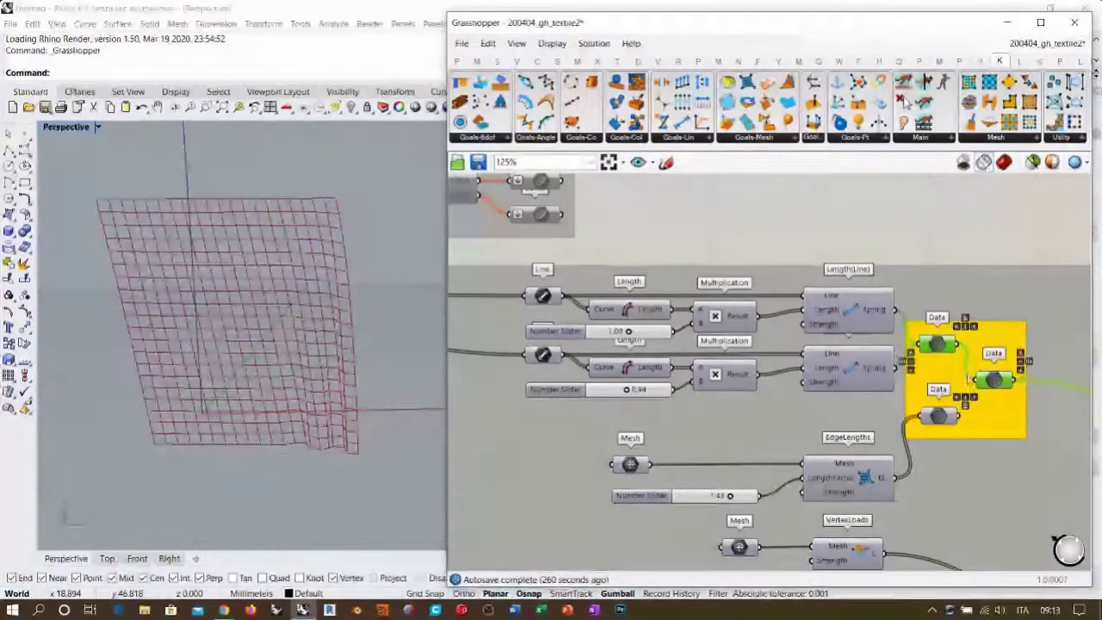
{"action": "left_click", "coordinate": [884, 233]}
Lower the brace lines' length multiplier to 0.35 and observe how the mesh deforms
{"action": "left_click_drag", "start_coordinate": [628, 390], "coordinate": [611, 391]}
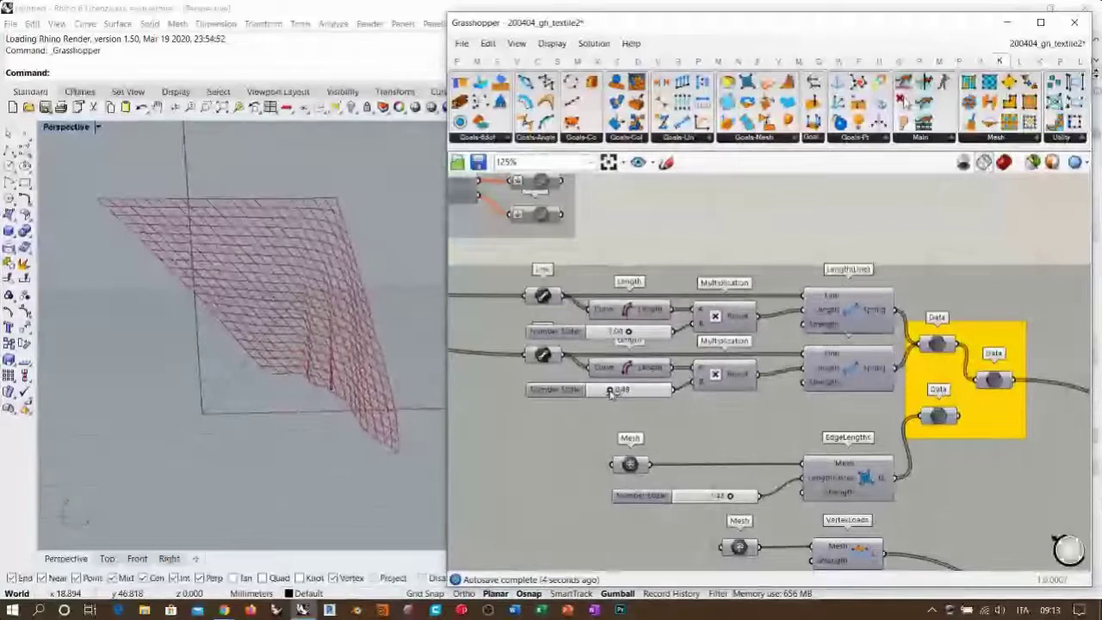
{"action": "left_click_drag", "start_coordinate": [609, 391], "coordinate": [606, 391]}
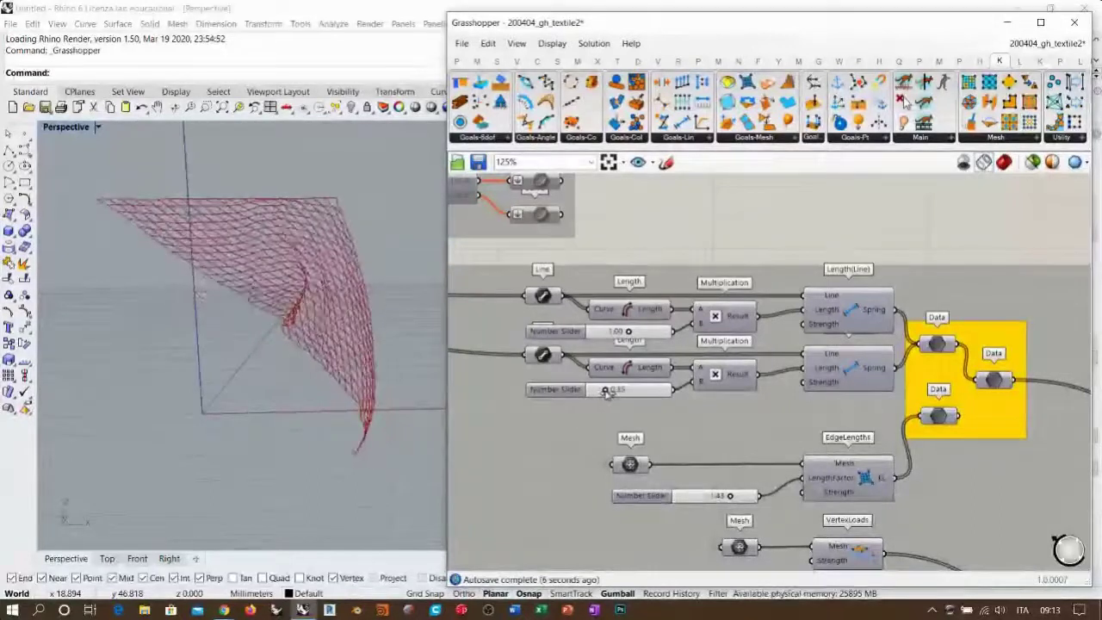
{"action": "mouse_move", "coordinate": [296, 284]}
{"action": "right_mouse_down"}
{"action": "mouse_move", "coordinate": [294, 251]}
{"action": "mouse_move", "coordinate": [288, 265]}
{"action": "right_mouse_up"}
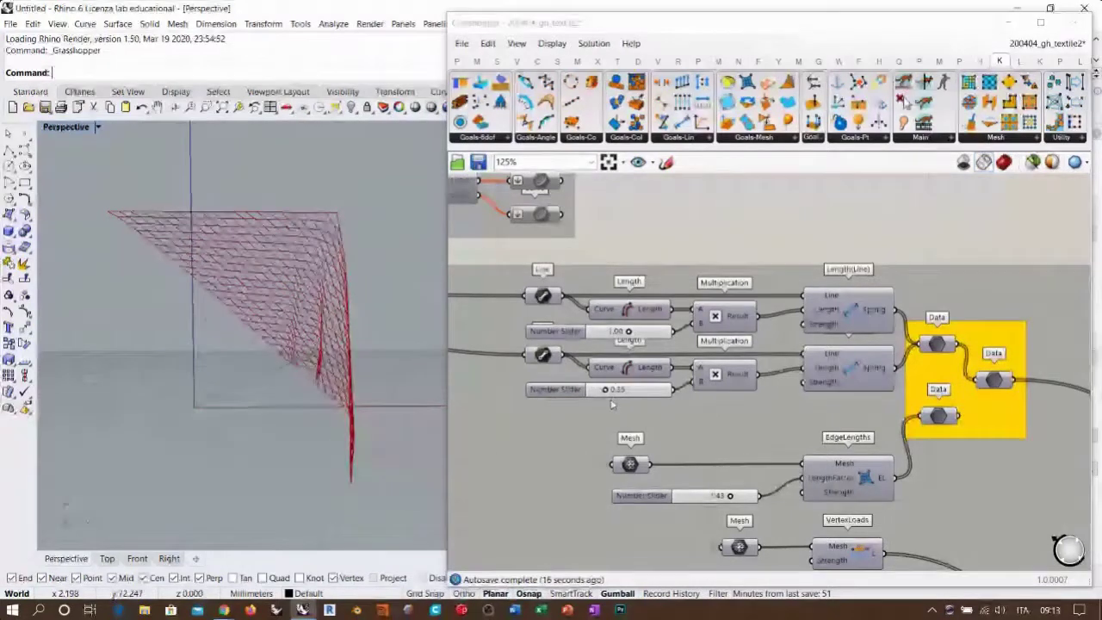
Set the brace lines' length multiplier to 0.00 and examine the deformed mesh from several angles
{"action": "scroll", "coordinate": [613, 405], "scroll_direction": "up", "scroll_amount": 5}
{"action": "left_click_drag", "start_coordinate": [611, 356], "coordinate": [556, 363]}
{"action": "right_click_drag", "start_coordinate": [338, 336], "coordinate": [264, 265]}
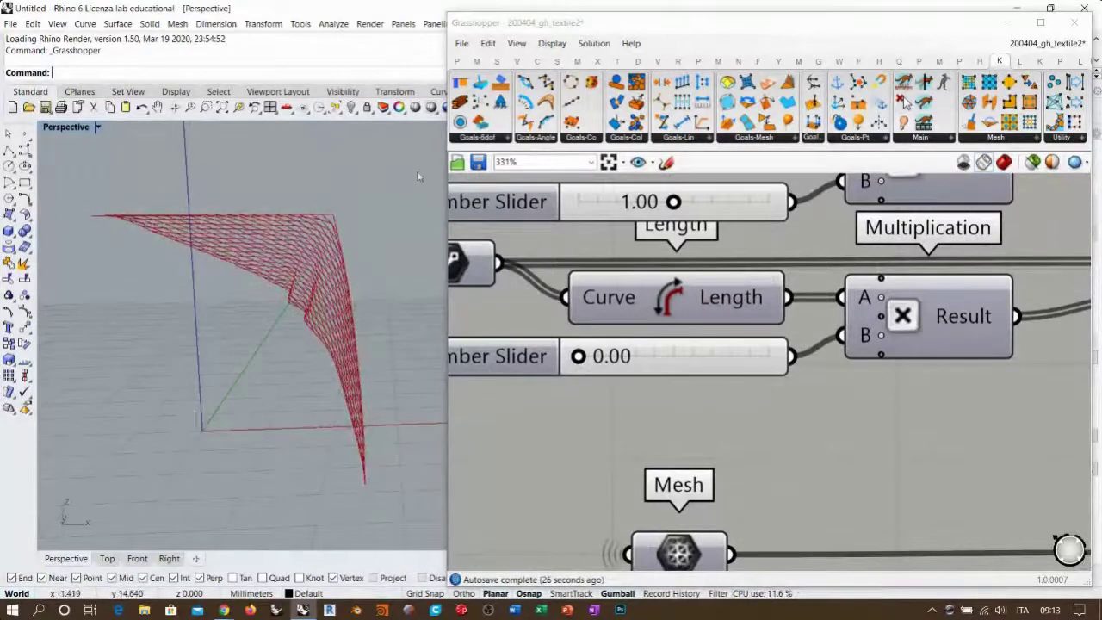
{"action": "right_click_drag", "start_coordinate": [222, 401], "coordinate": [301, 379]}
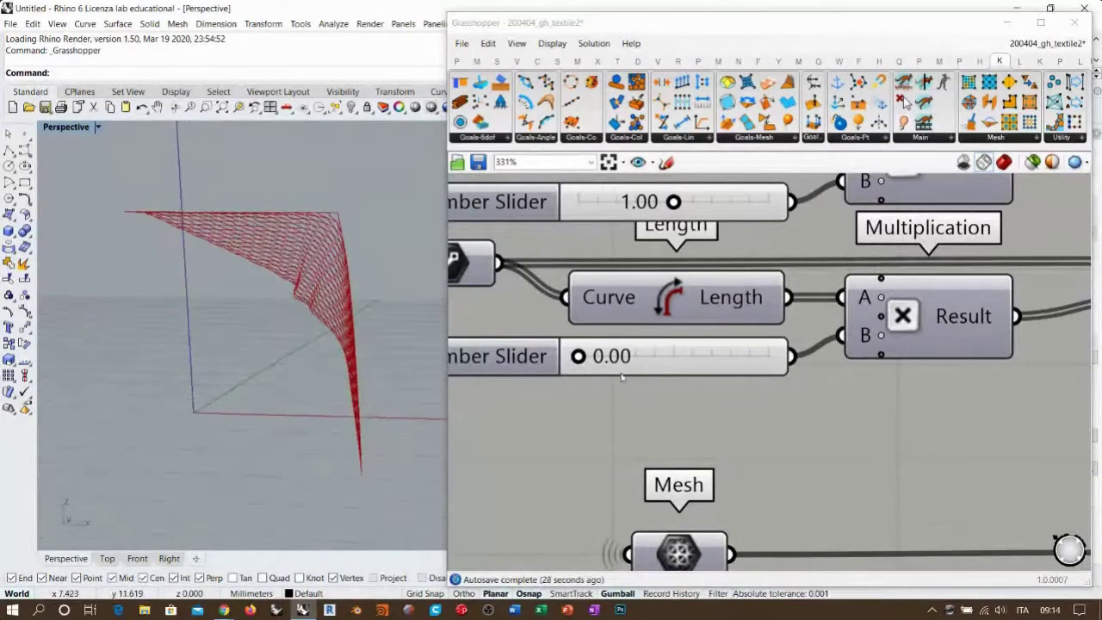
Raise the brace lines' length multiplier to 2.00 and inspect the deformed mesh from several angles
{"action": "left_click_drag", "start_coordinate": [580, 358], "coordinate": [777, 357]}
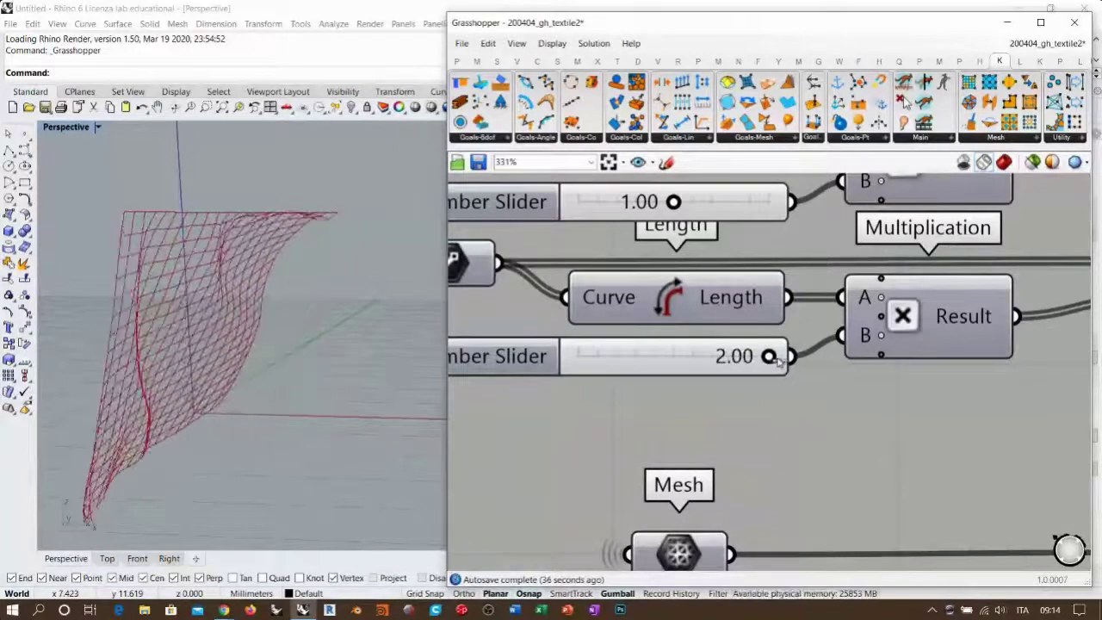
{"action": "left_click", "coordinate": [284, 299]}
{"action": "right_click_drag", "start_coordinate": [284, 299], "coordinate": [336, 239]}
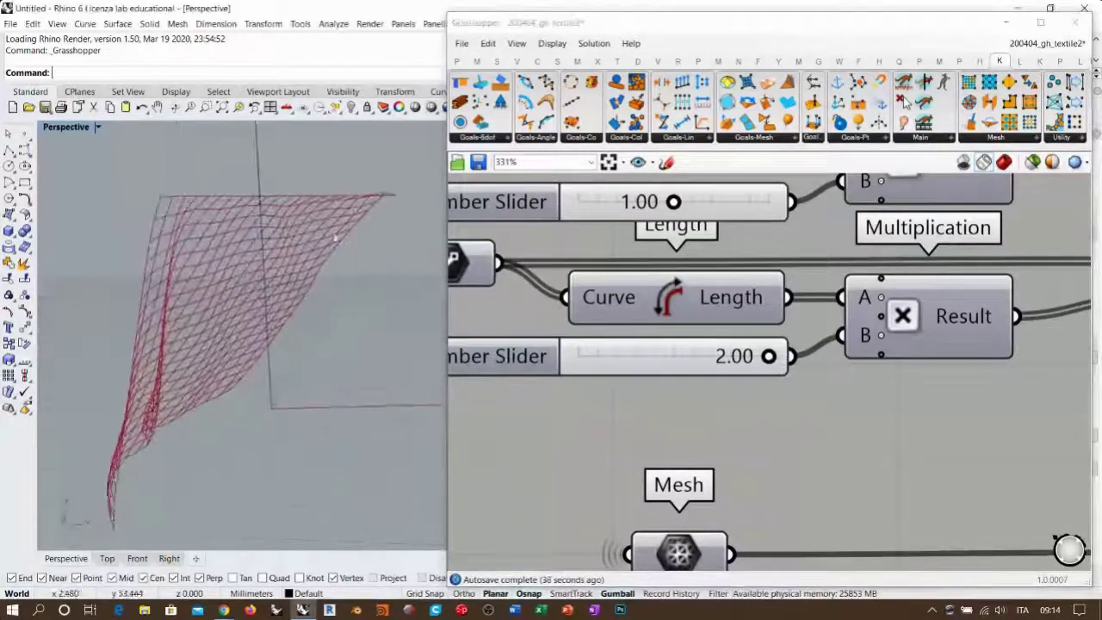
{"action": "right_click_drag", "start_coordinate": [275, 323], "coordinate": [357, 271]}
Set the brace lines' length multiplier to 0.30 and orbit around the deformed mesh
{"action": "left_click_drag", "start_coordinate": [768, 355], "coordinate": [609, 358]}
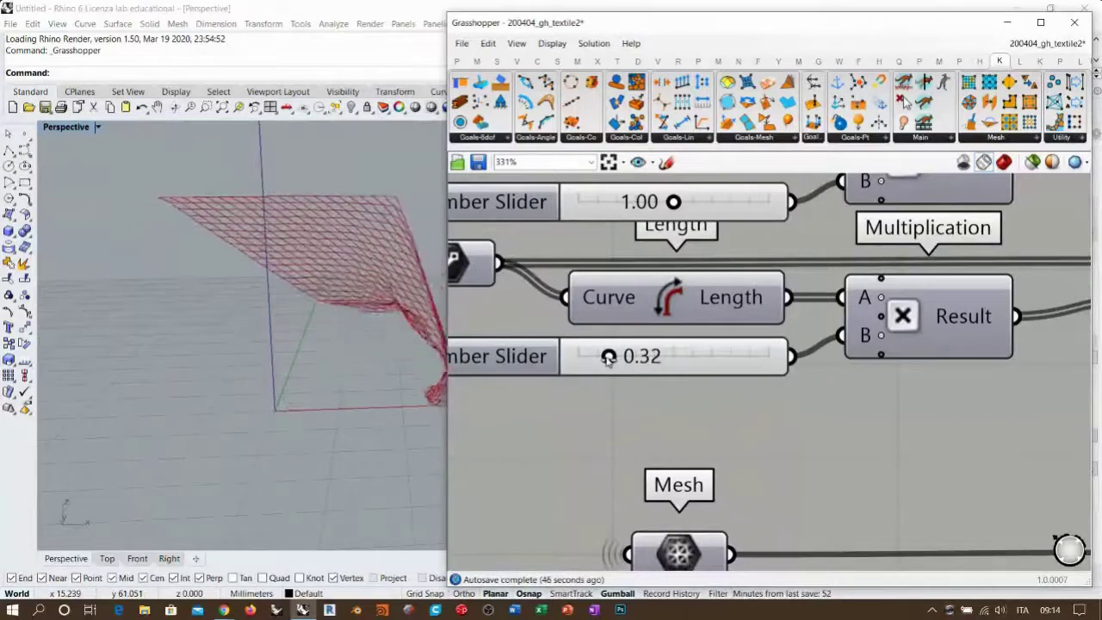
{"action": "left_click_drag", "start_coordinate": [608, 358], "coordinate": [607, 359]}
{"action": "right_click_drag", "start_coordinate": [323, 358], "coordinate": [262, 338]}
Trace the springs back to the Braced Grid 1-D Structure component and examine its primary and brace line outputs
{"action": "scroll", "coordinate": [265, 344], "scroll_direction": "down", "scroll_amount": 2}
{"action": "scroll", "coordinate": [598, 372], "scroll_direction": "down", "scroll_amount": 5}
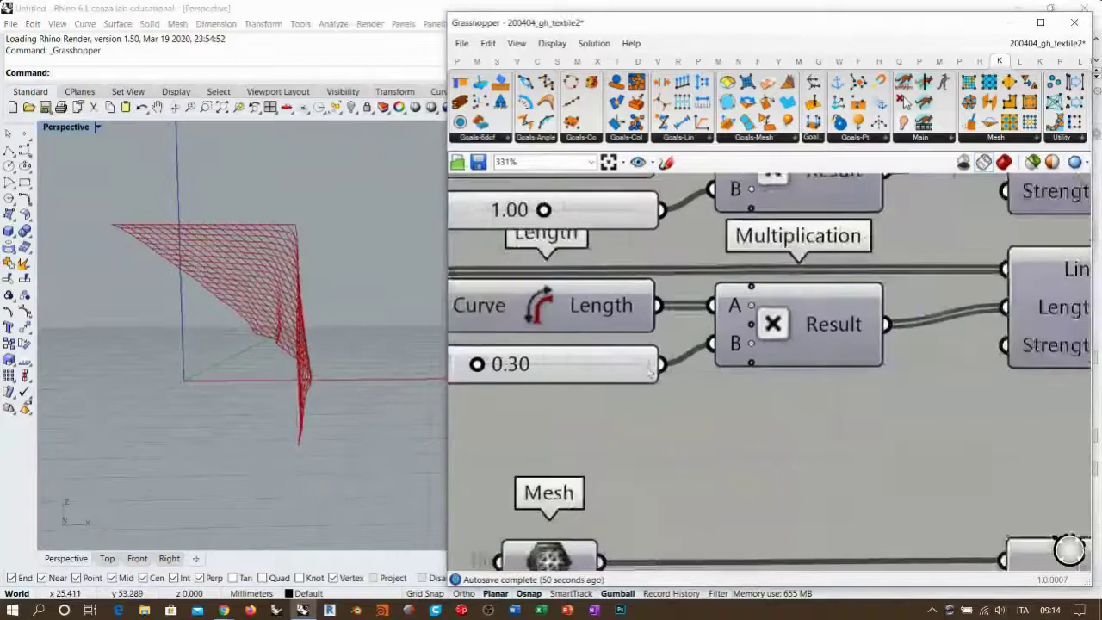
{"action": "right_click_drag", "start_coordinate": [728, 353], "coordinate": [993, 363]}
{"action": "right_click_drag", "start_coordinate": [671, 339], "coordinate": [842, 346]}
{"action": "scroll", "coordinate": [702, 327], "scroll_direction": "up", "scroll_amount": 5}
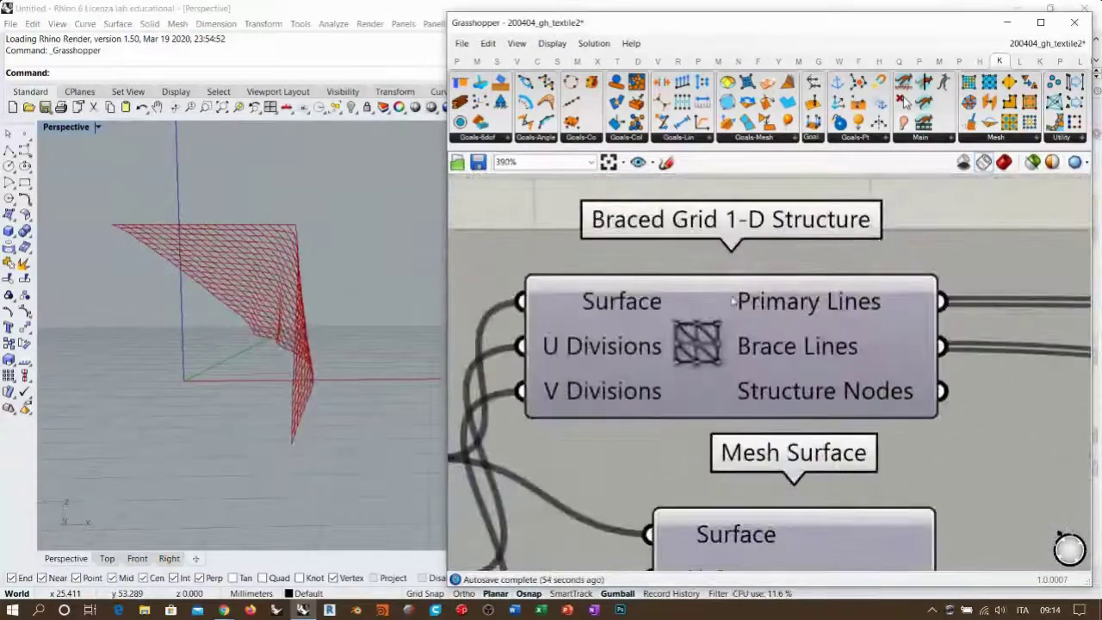
{"action": "right_click_drag", "start_coordinate": [748, 226], "coordinate": [772, 261]}
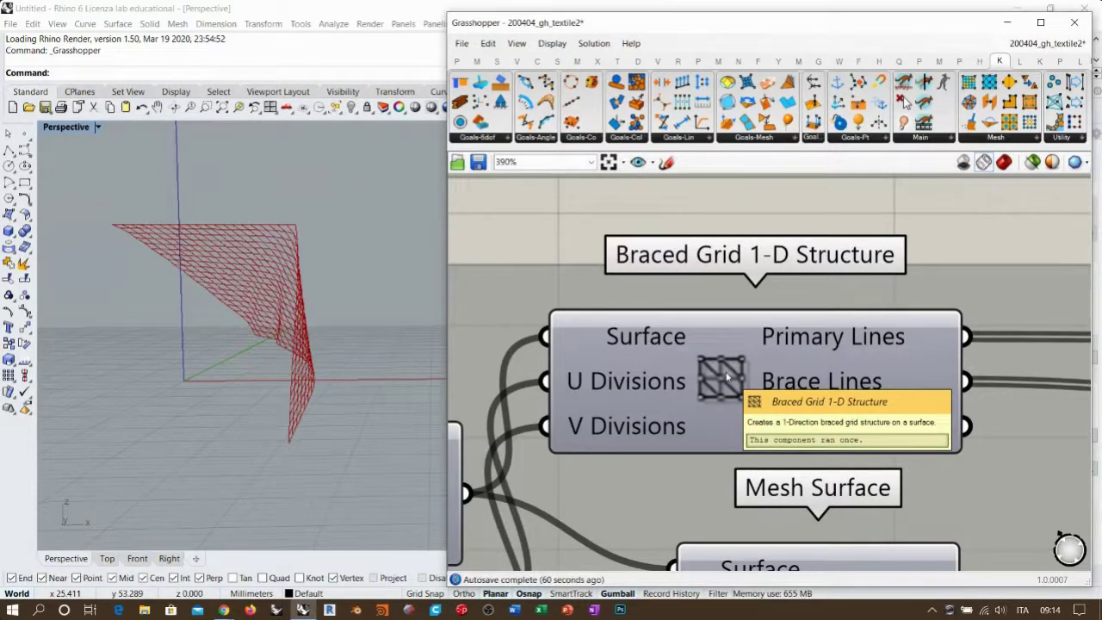
{"action": "scroll", "coordinate": [728, 376], "scroll_direction": "down", "scroll_amount": 6}
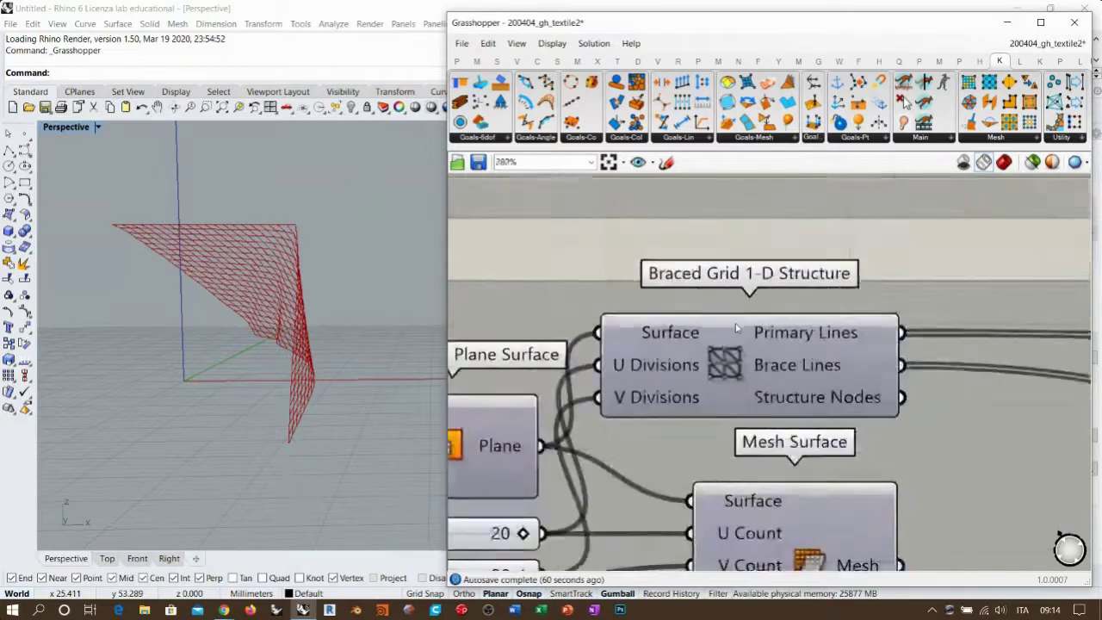
{"action": "scroll", "coordinate": [848, 403], "scroll_direction": "down", "scroll_amount": 2}
Reset and pause the BouncySolver simulation, and view the undeformed grid from above
{"action": "right_click_drag", "start_coordinate": [825, 394], "coordinate": [634, 335]}
{"action": "scroll", "coordinate": [1063, 348], "scroll_direction": "up", "scroll_amount": 1}
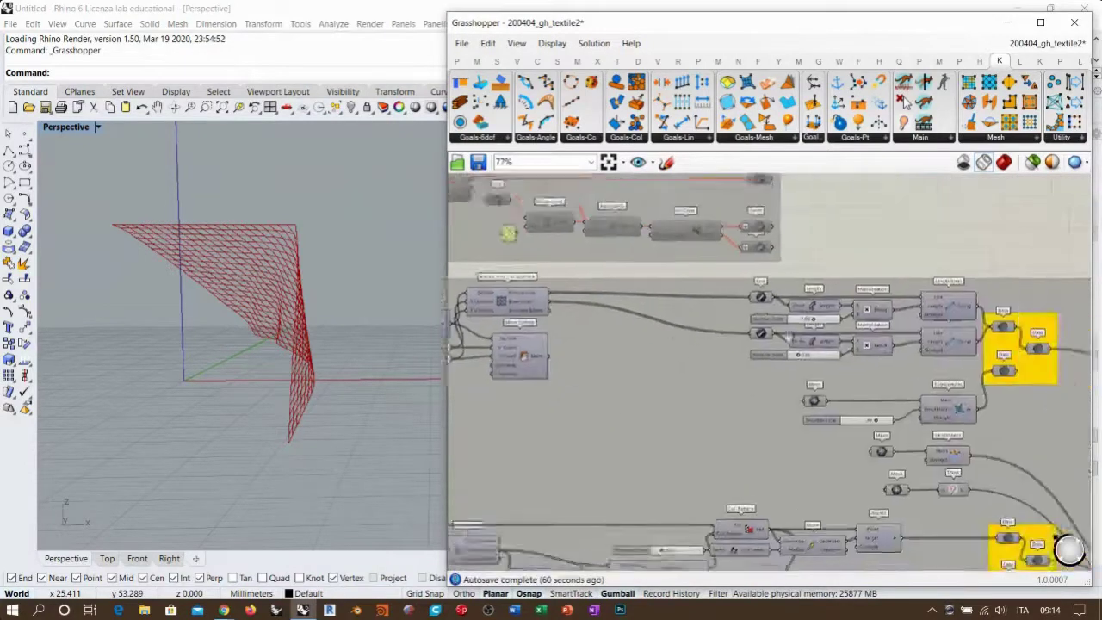
{"action": "right_click_drag", "start_coordinate": [1073, 352], "coordinate": [926, 347]}
{"action": "scroll", "coordinate": [927, 347], "scroll_direction": "down", "scroll_amount": 1}
{"action": "right_click_drag", "start_coordinate": [767, 427], "coordinate": [510, 246]}
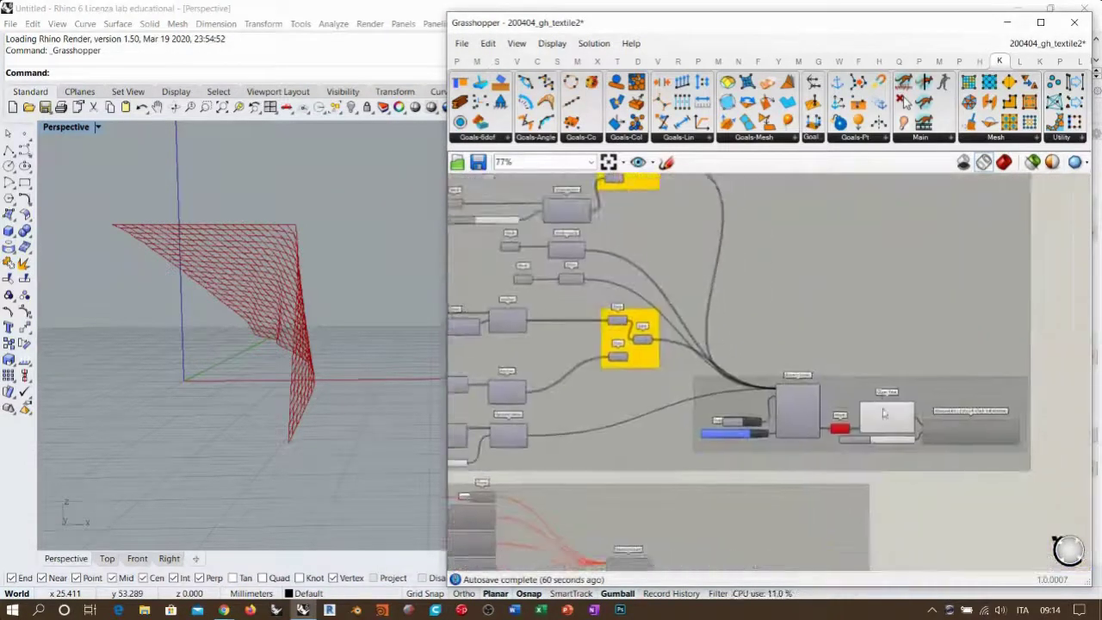
{"action": "scroll", "coordinate": [885, 415], "scroll_direction": "up", "scroll_amount": 3}
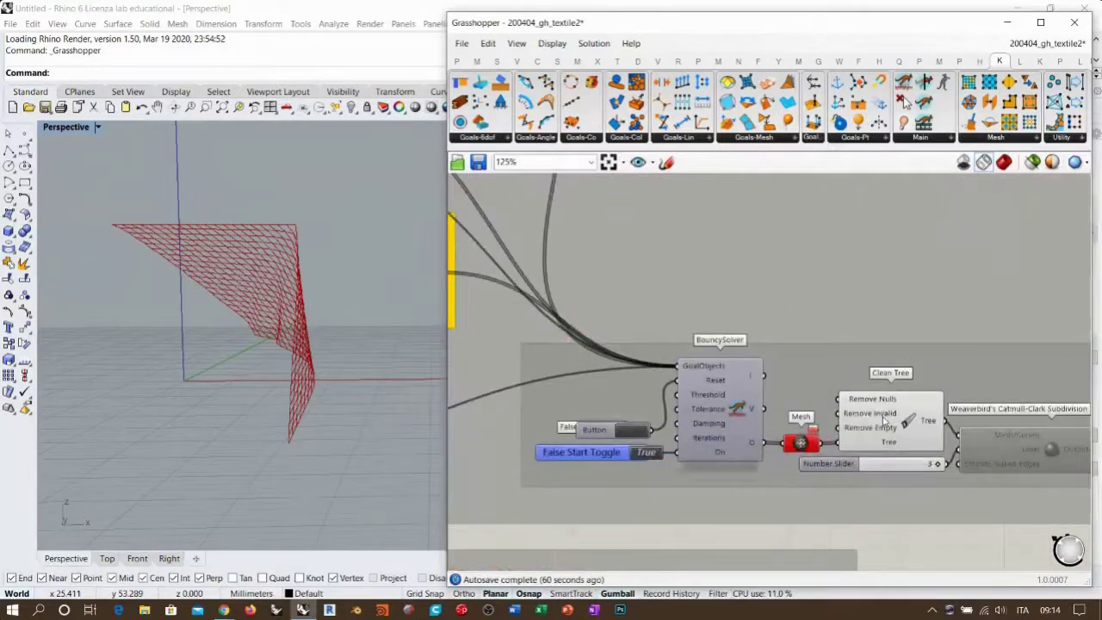
{"action": "left_click", "coordinate": [626, 433]}
{"action": "right_click_drag", "start_coordinate": [570, 404], "coordinate": [760, 419]}
{"action": "right_click_drag", "start_coordinate": [221, 344], "coordinate": [315, 365]}
{"action": "scroll", "coordinate": [292, 388], "scroll_direction": "up", "scroll_amount": 7}
{"action": "scroll", "coordinate": [313, 365], "scroll_direction": "down", "scroll_amount": 2}
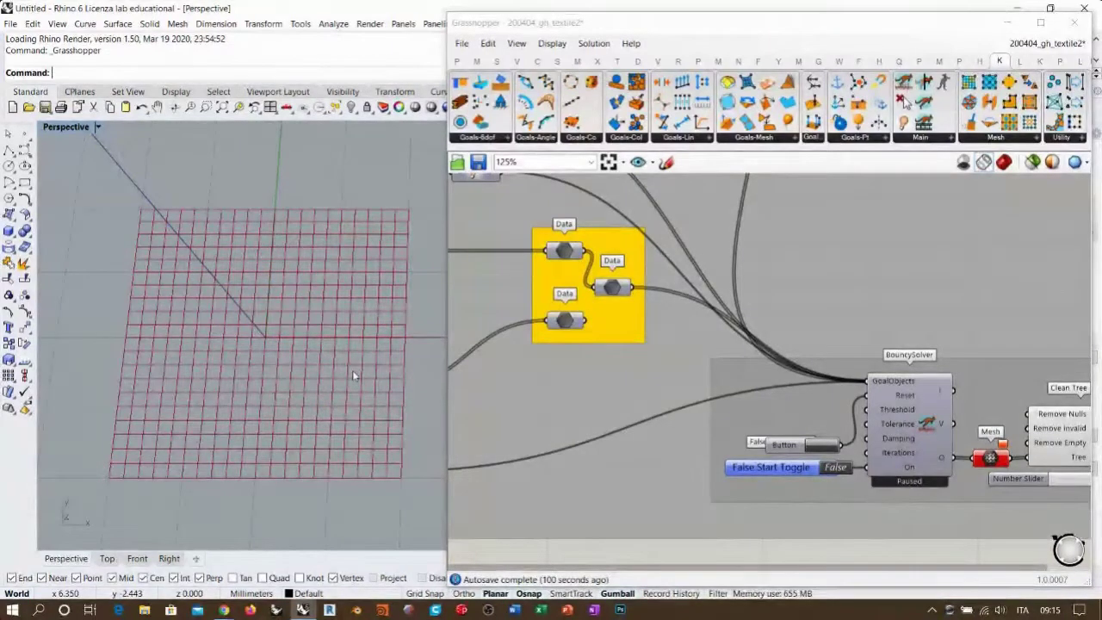
{"action": "right_click_drag", "start_coordinate": [352, 370], "coordinate": [373, 322]}
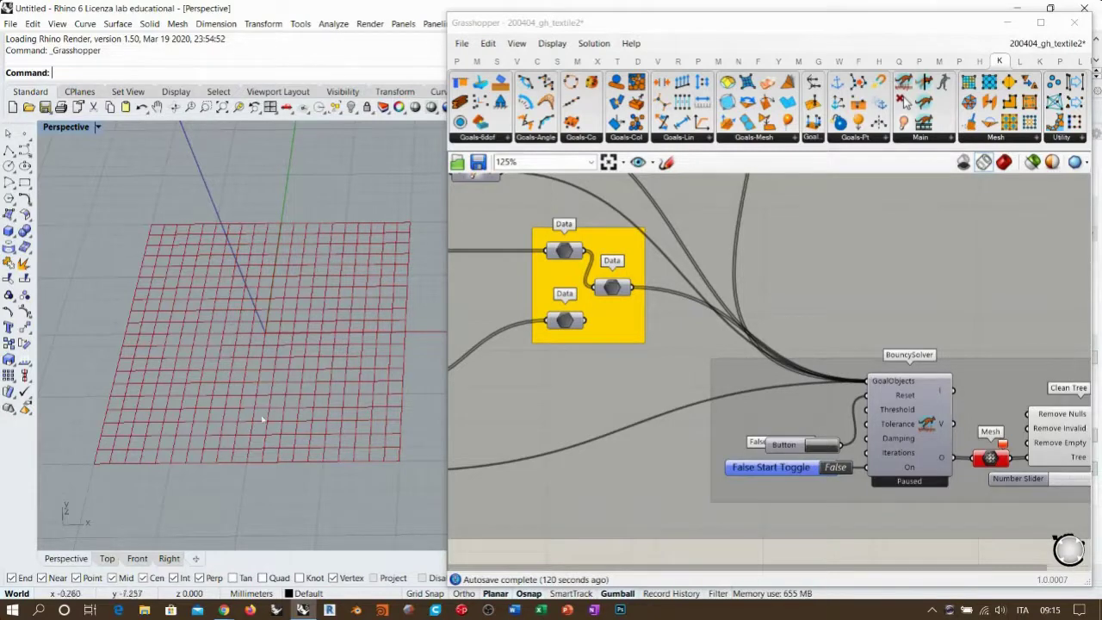
Select the whole definition group containing the spring goals and BouncySolver, and disable its components
{"action": "scroll", "coordinate": [565, 352], "scroll_direction": "down", "scroll_amount": 5}
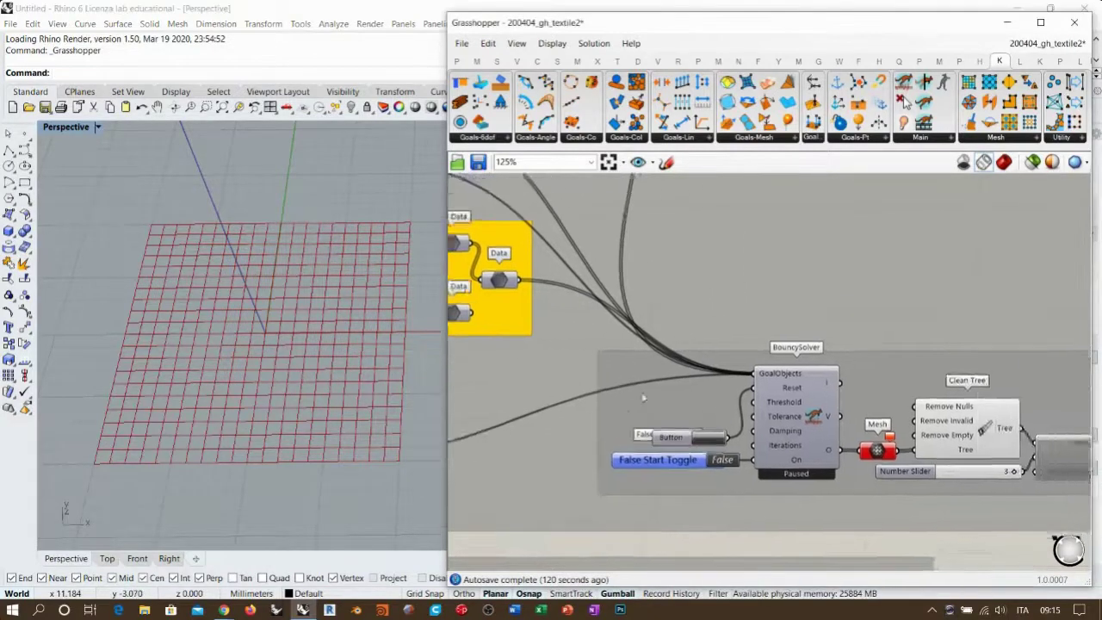
{"action": "scroll", "coordinate": [789, 428], "scroll_direction": "down", "scroll_amount": 2}
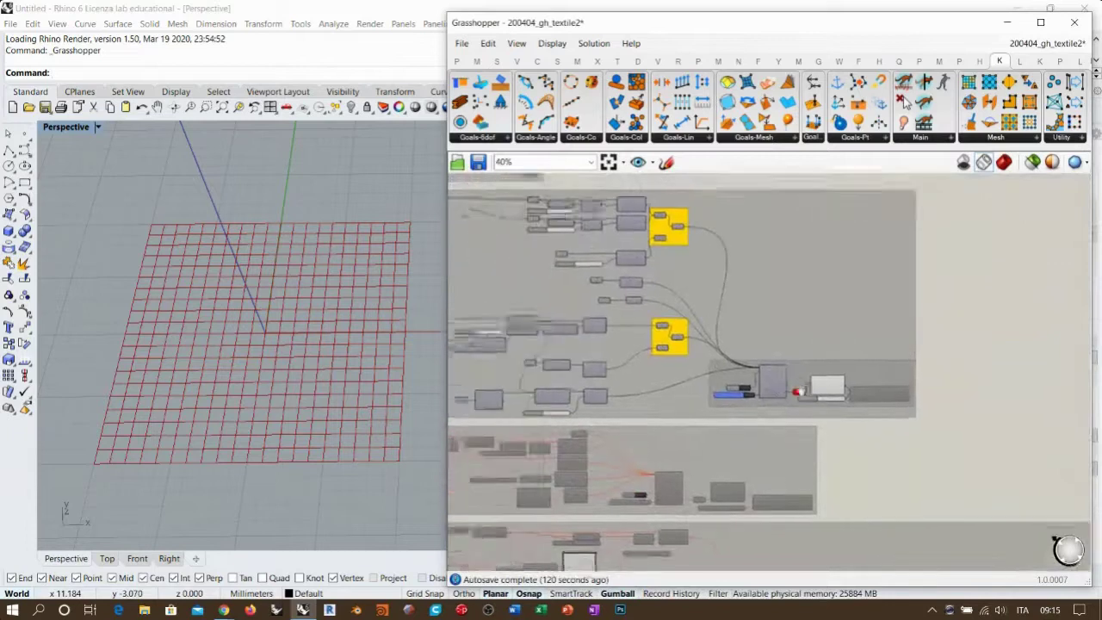
{"action": "scroll", "coordinate": [846, 372], "scroll_direction": "up", "scroll_amount": 1}
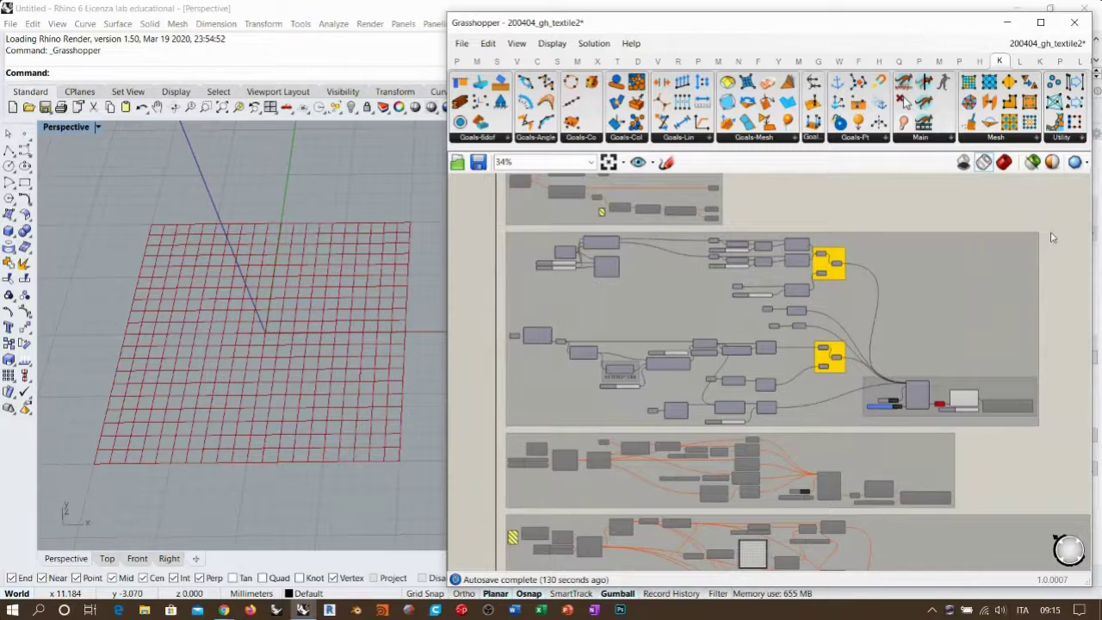
{"action": "left_click_drag", "start_coordinate": [1050, 237], "coordinate": [482, 443]}
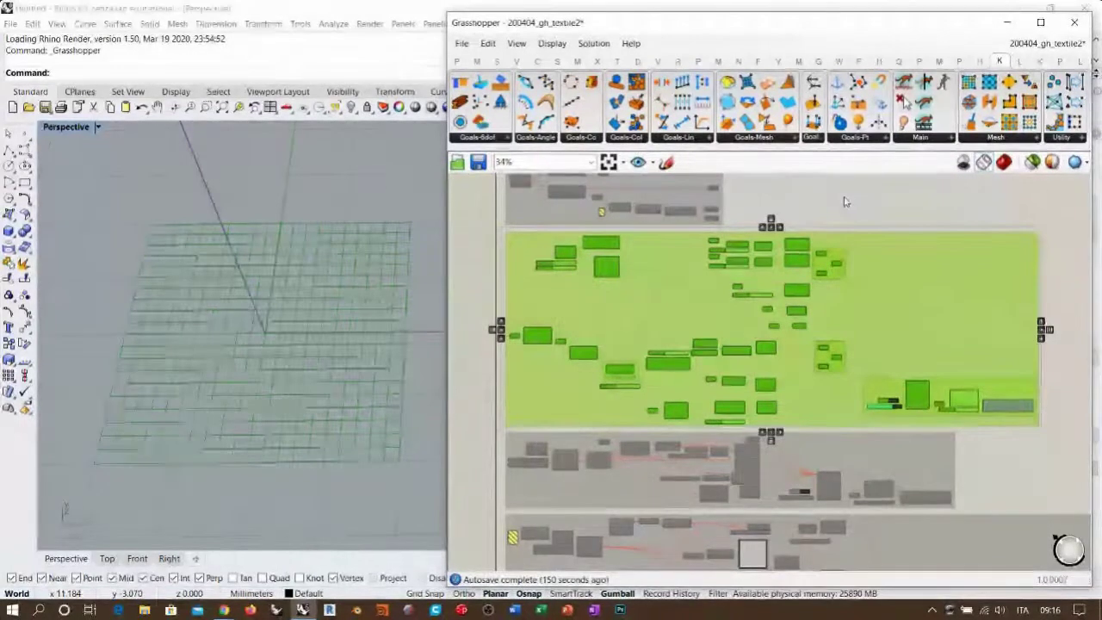
{"action": "right_click_drag", "start_coordinate": [916, 242], "coordinate": [911, 239]}
{"action": "scroll", "coordinate": [850, 267], "scroll_direction": "up", "scroll_amount": 2}
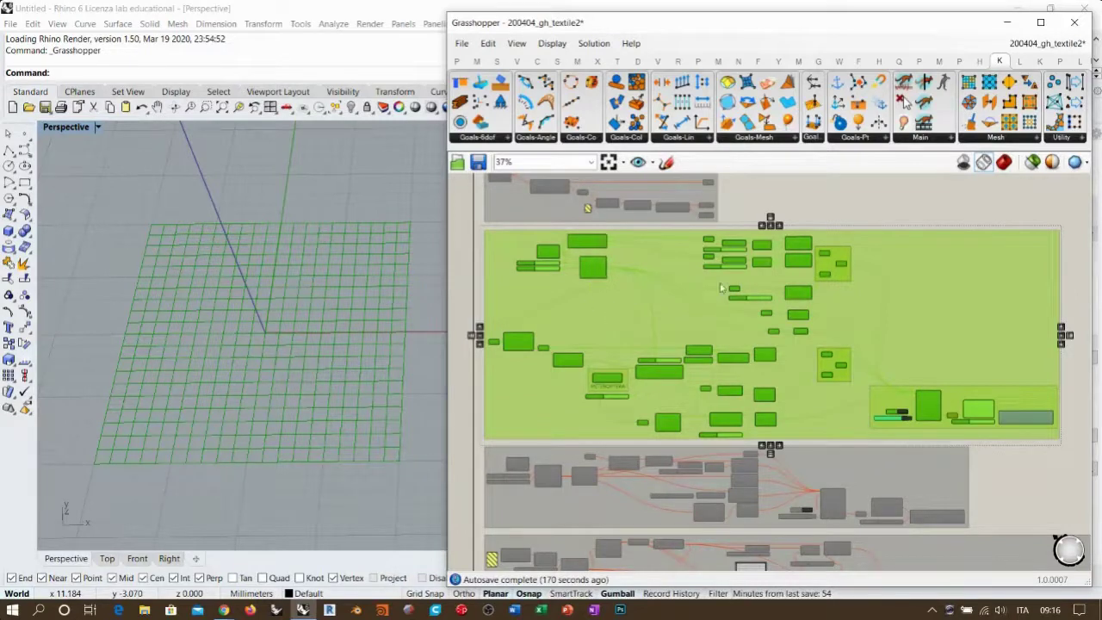
{"action": "right_click_drag", "start_coordinate": [779, 270], "coordinate": [775, 264]}
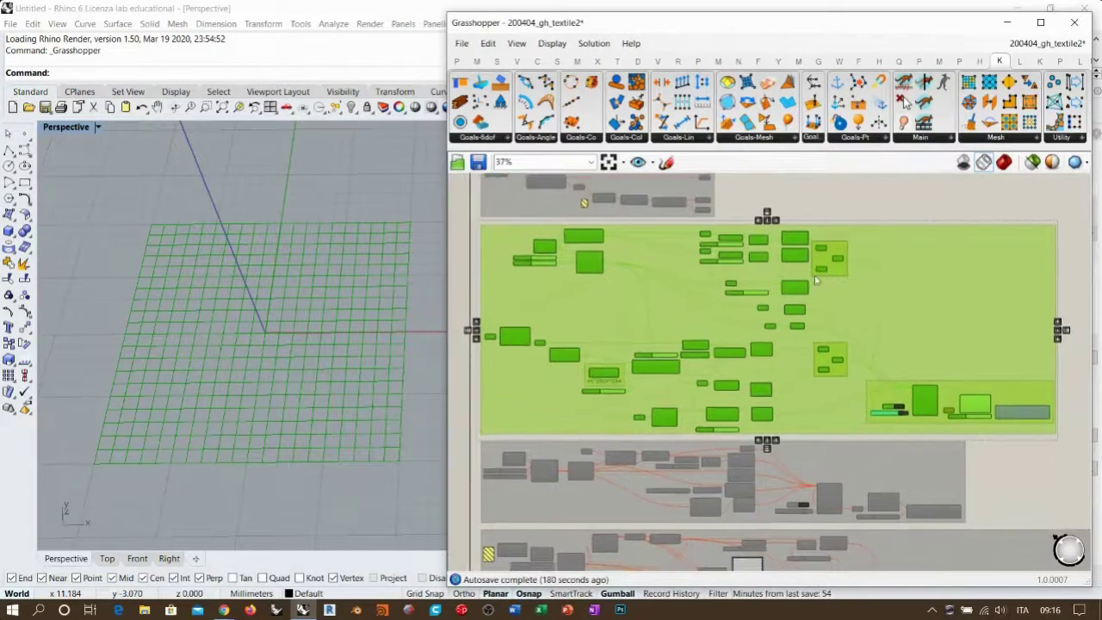
{"action": "left_click", "coordinate": [1074, 241]}
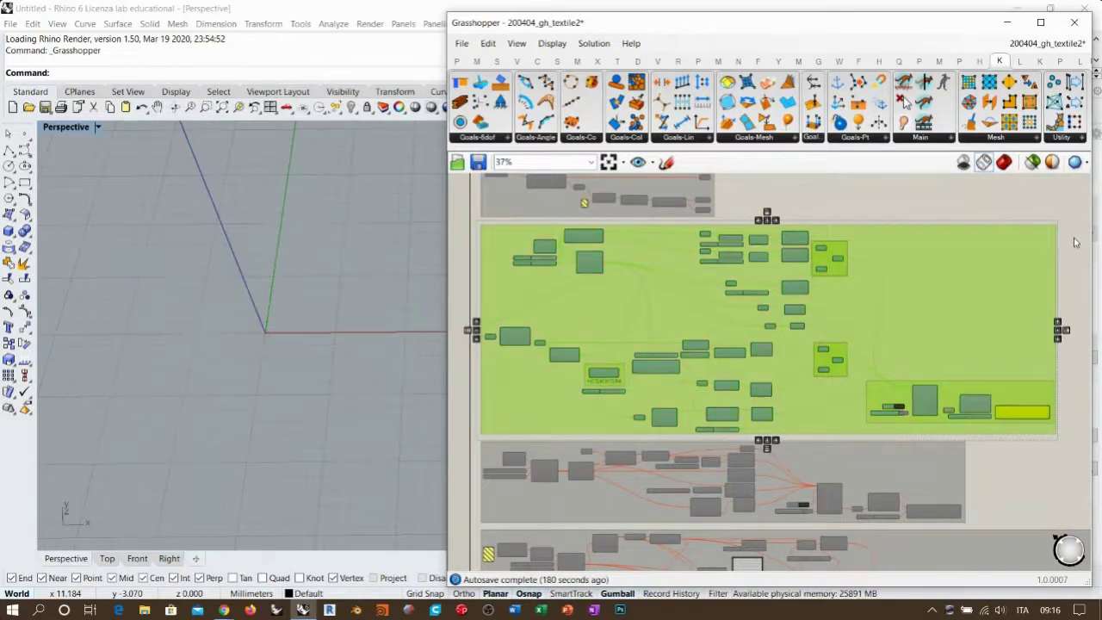
Enable all components of the definition group directly below the disabled one
{"action": "right_click_drag", "start_coordinate": [919, 449], "coordinate": [925, 273]}
{"action": "left_click_drag", "start_coordinate": [998, 267], "coordinate": [483, 350]}
{"action": "key", "text": "ctrl+e"}
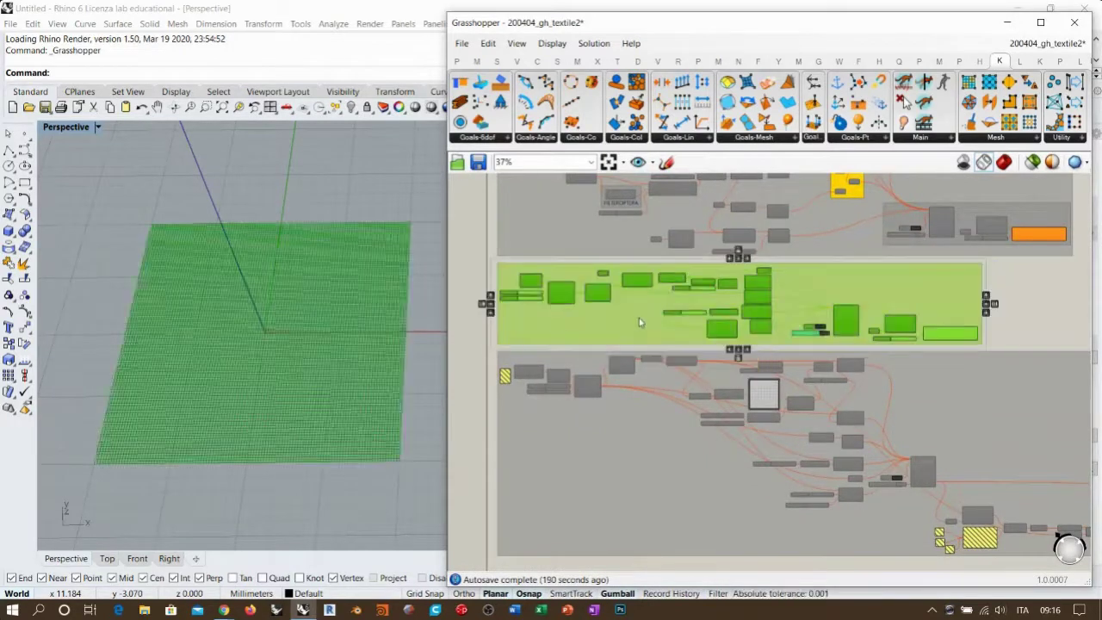
{"action": "left_click", "coordinate": [1052, 286]}
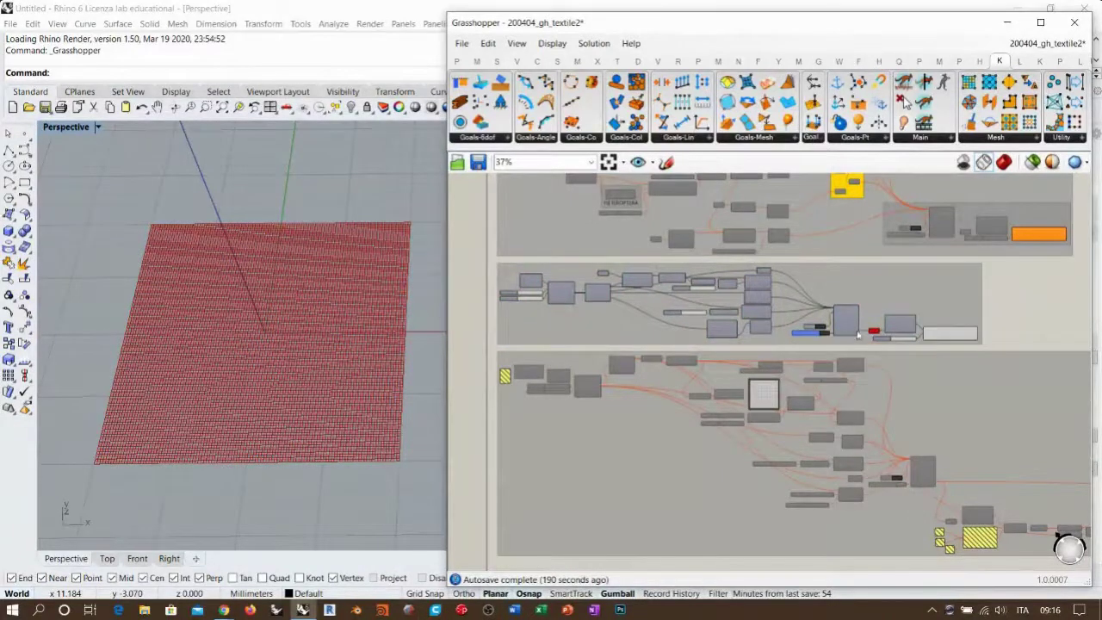
Start the enabled definition's BouncySolver simulation and display the deforming mesh as a shaded preview
{"action": "scroll", "coordinate": [773, 324], "scroll_direction": "up", "scroll_amount": 5}
{"action": "scroll", "coordinate": [718, 339], "scroll_direction": "up", "scroll_amount": 2}
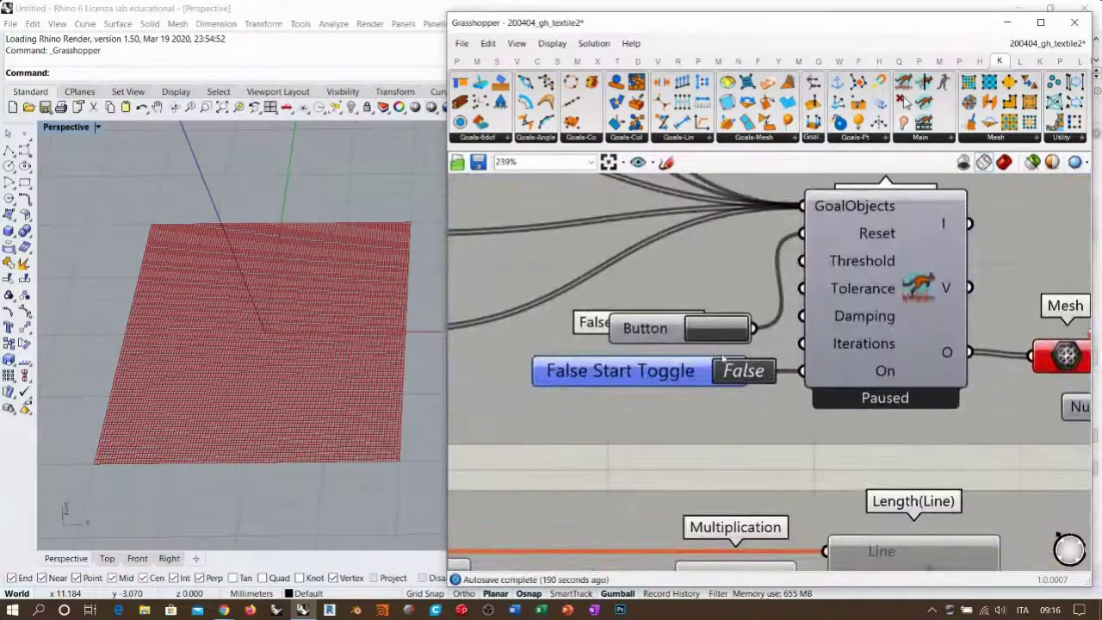
{"action": "left_click", "coordinate": [730, 376]}
{"action": "mouse_move", "coordinate": [329, 393]}
{"action": "right_mouse_down"}
{"action": "mouse_move", "coordinate": [294, 388]}
{"action": "mouse_move", "coordinate": [289, 366]}
{"action": "right_mouse_up"}
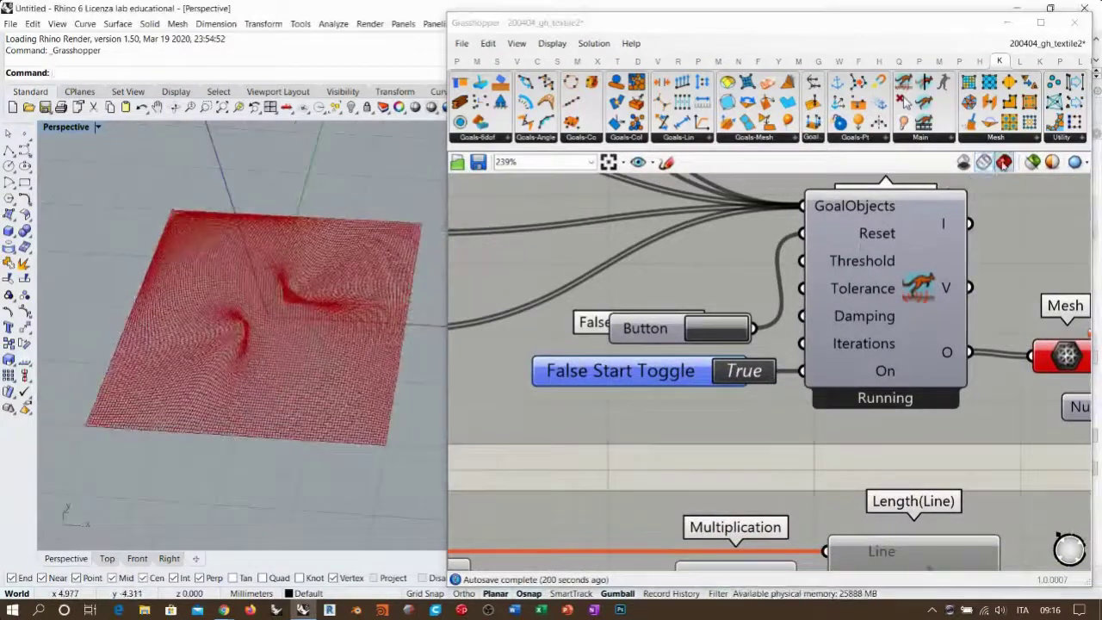
{"action": "left_click", "coordinate": [1002, 163]}
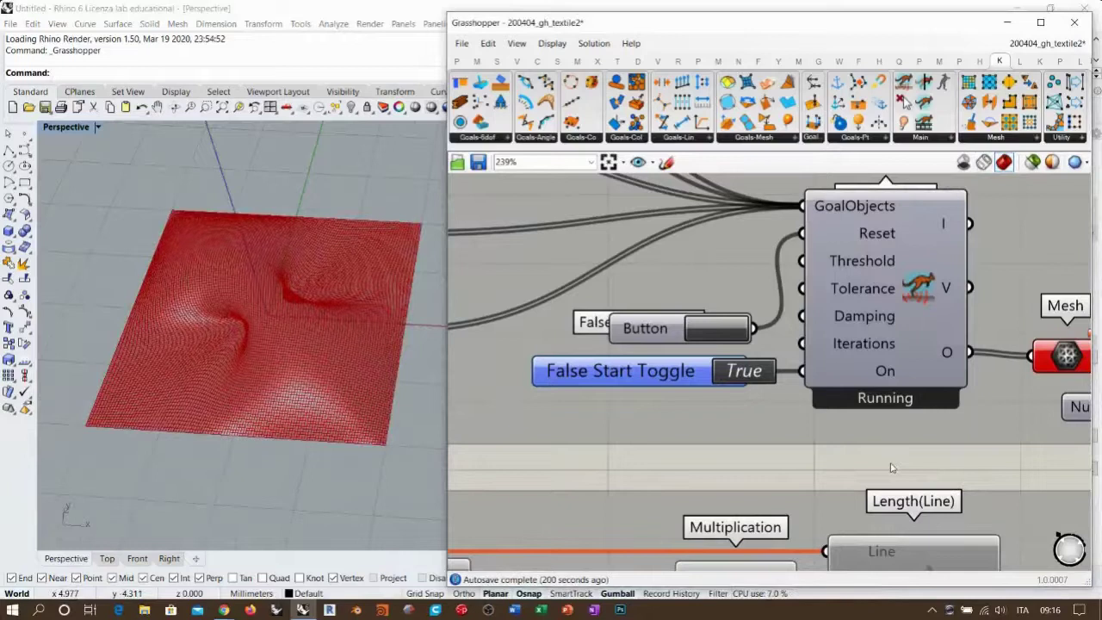
{"action": "right_click_drag", "start_coordinate": [296, 288], "coordinate": [290, 312]}
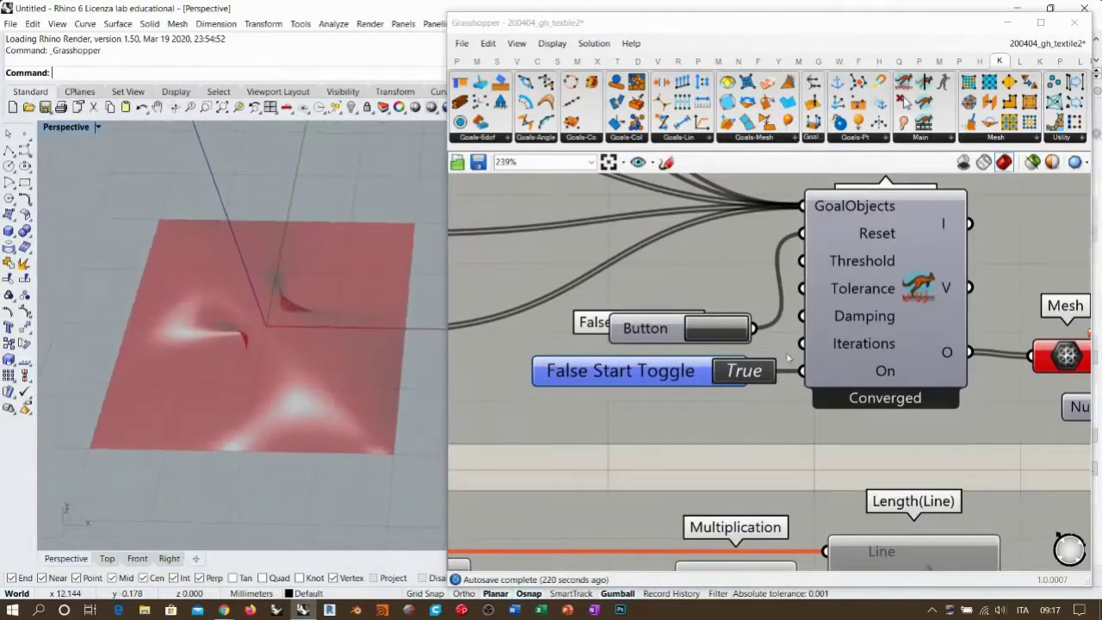
Pause the BouncySolver and reset the simulated mesh to its flat state
{"action": "left_click", "coordinate": [733, 372]}
{"action": "left_click", "coordinate": [733, 372]}
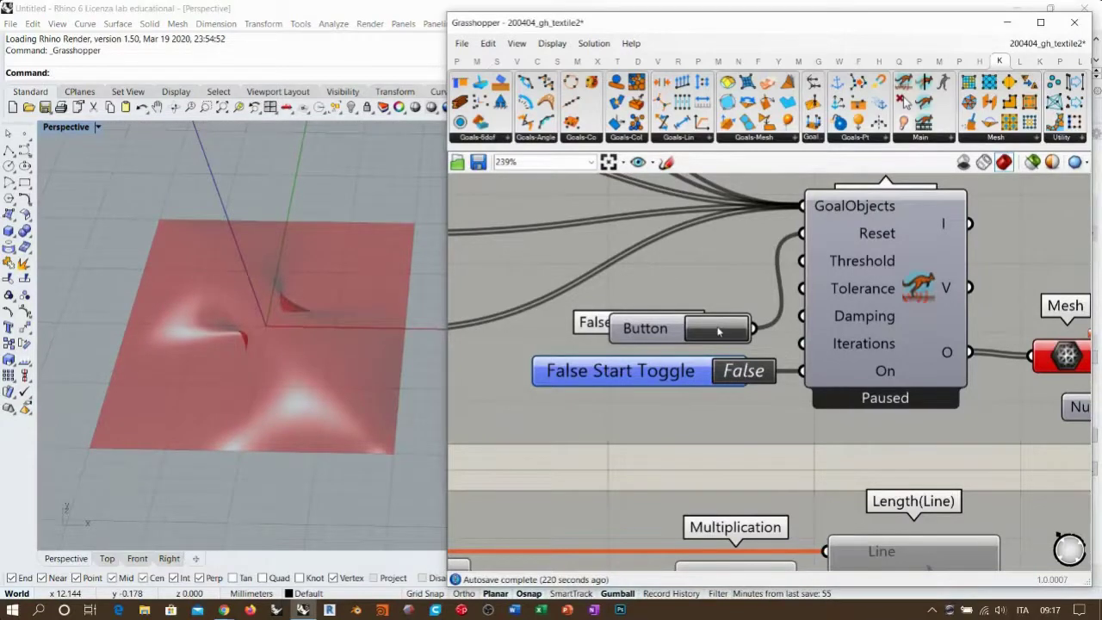
{"action": "left_click", "coordinate": [717, 330]}
Select the complete second simulation definition and disable its components
{"action": "scroll", "coordinate": [883, 336], "scroll_direction": "down", "scroll_amount": 6}
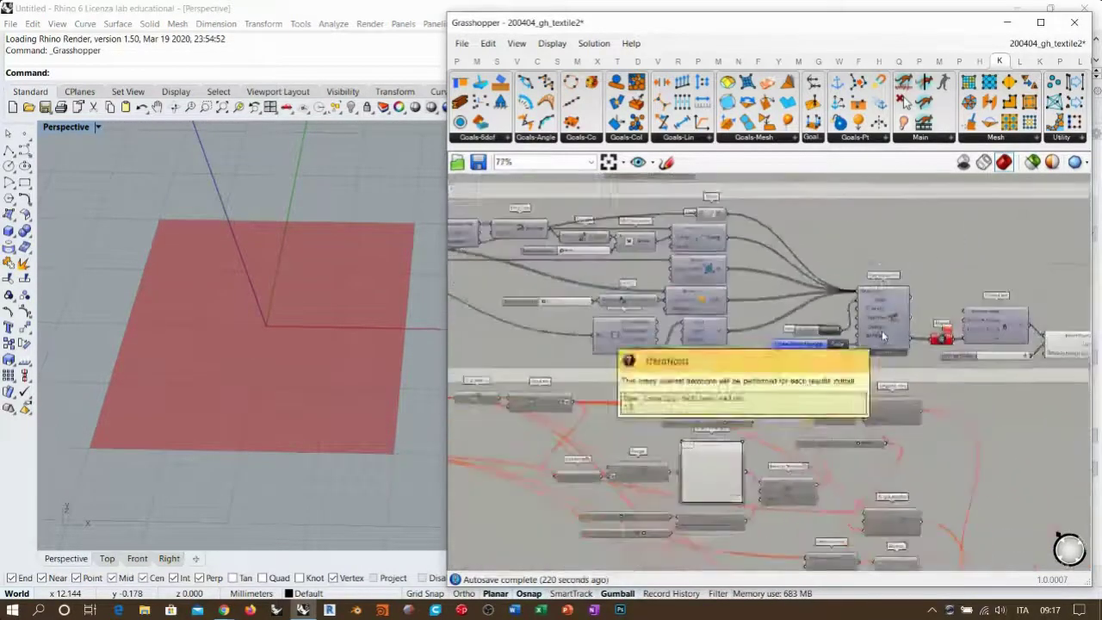
{"action": "scroll", "coordinate": [884, 333], "scroll_direction": "down", "scroll_amount": 1}
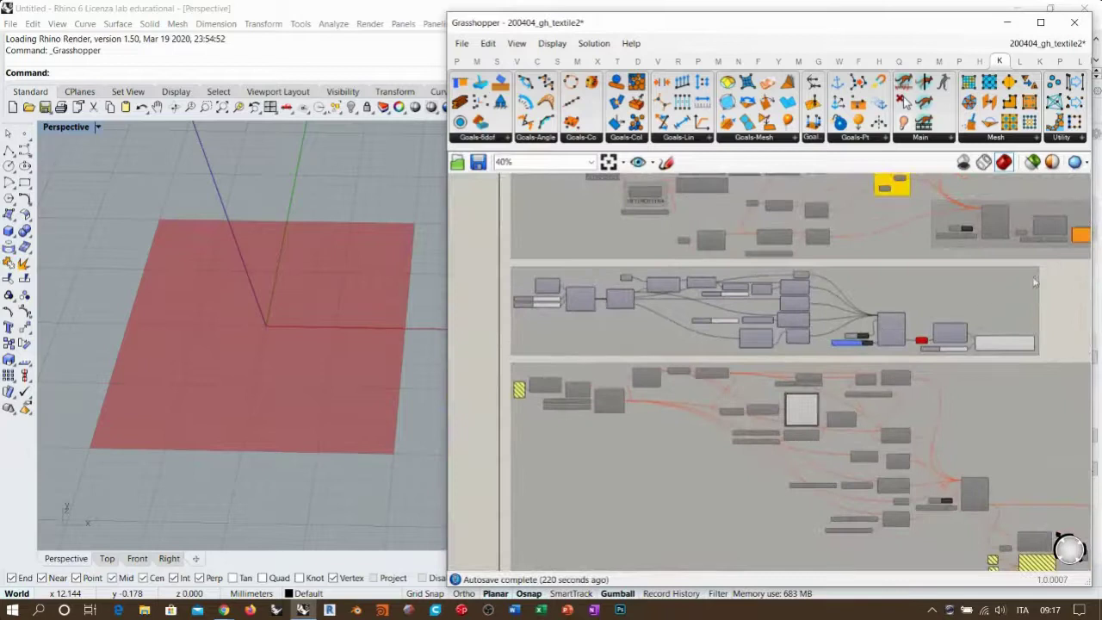
{"action": "left_click_drag", "start_coordinate": [1035, 281], "coordinate": [491, 362]}
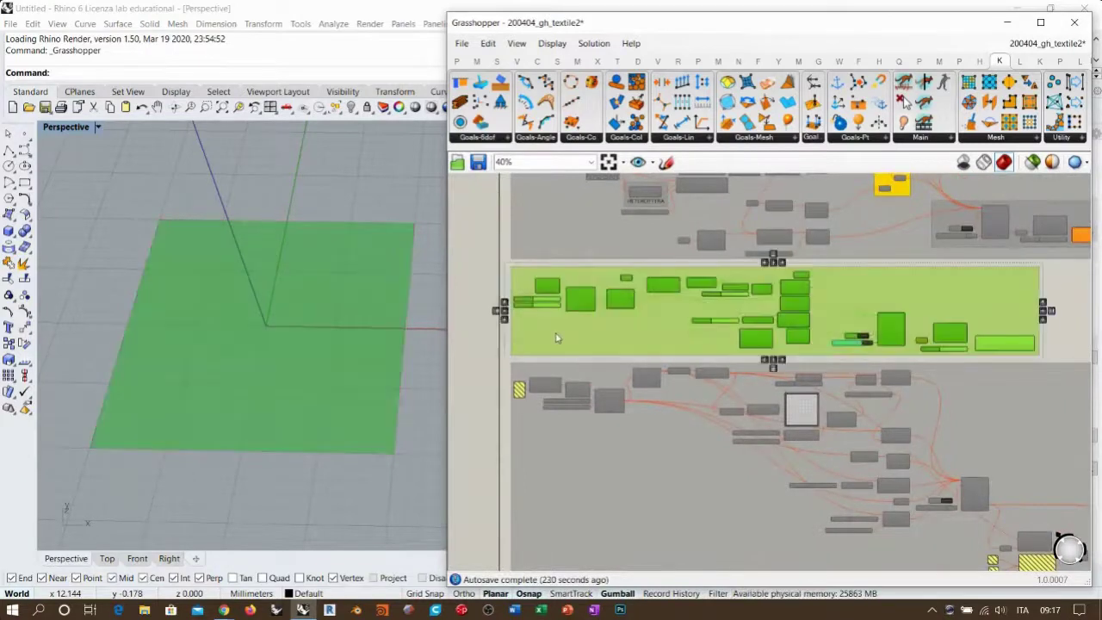
{"action": "left_click", "coordinate": [489, 278]}
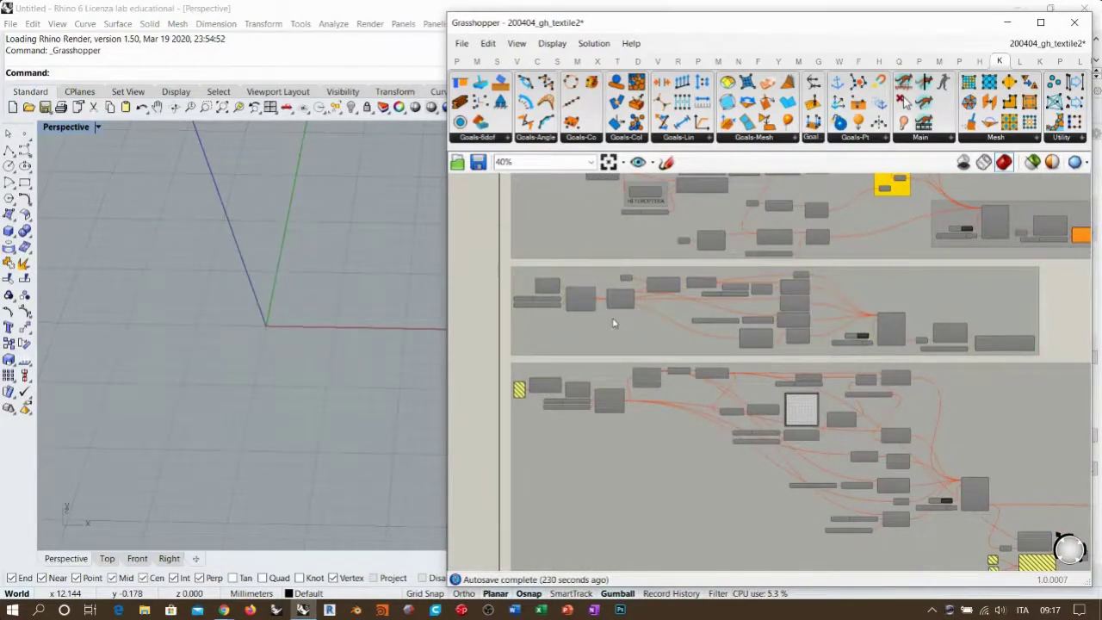
Add a Plane Surface component in an empty area of the canvas beside the existing definitions
{"action": "right_click_drag", "start_coordinate": [342, 368], "coordinate": [305, 352]}
{"action": "scroll", "coordinate": [715, 353], "scroll_direction": "down", "scroll_amount": 5}
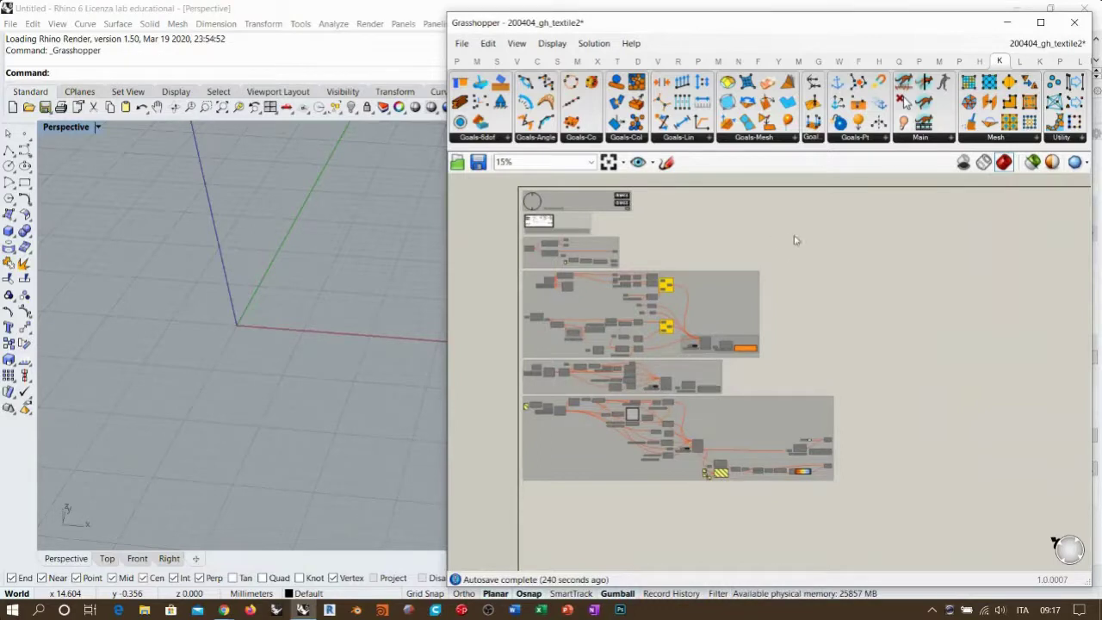
{"action": "scroll", "coordinate": [812, 274], "scroll_direction": "up", "scroll_amount": 10}
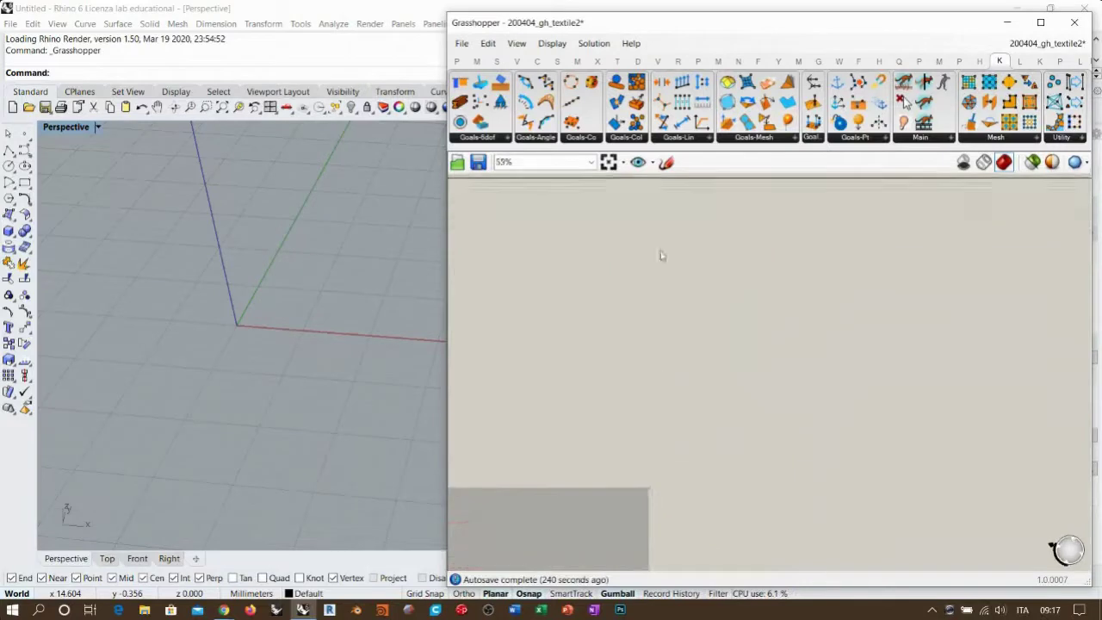
{"action": "scroll", "coordinate": [712, 303], "scroll_direction": "up", "scroll_amount": 1}
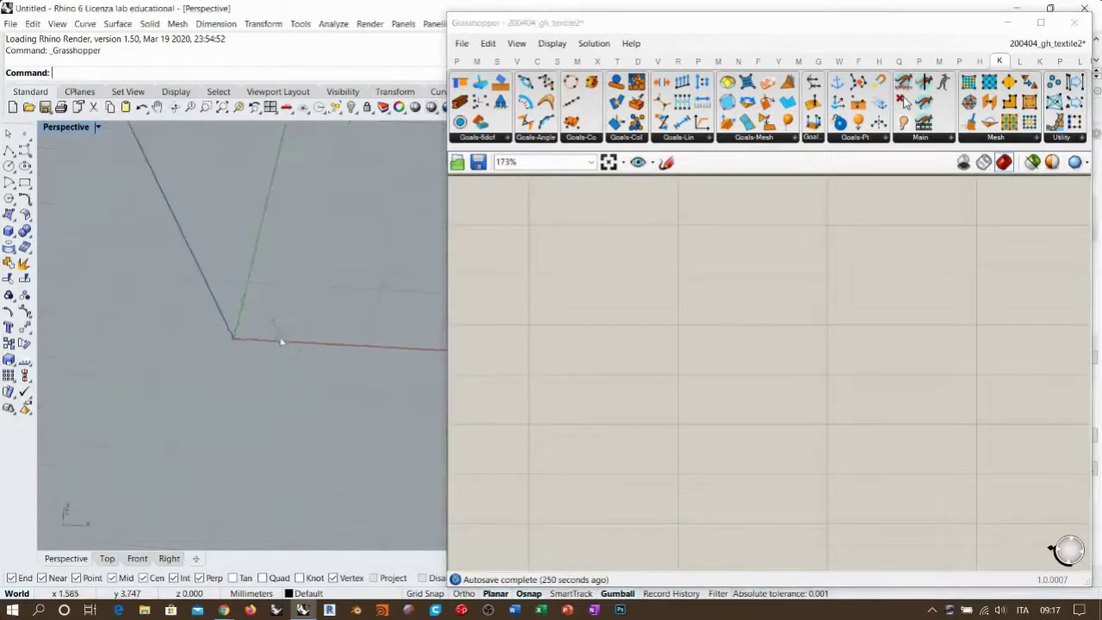
{"action": "double_click", "coordinate": [750, 289]}
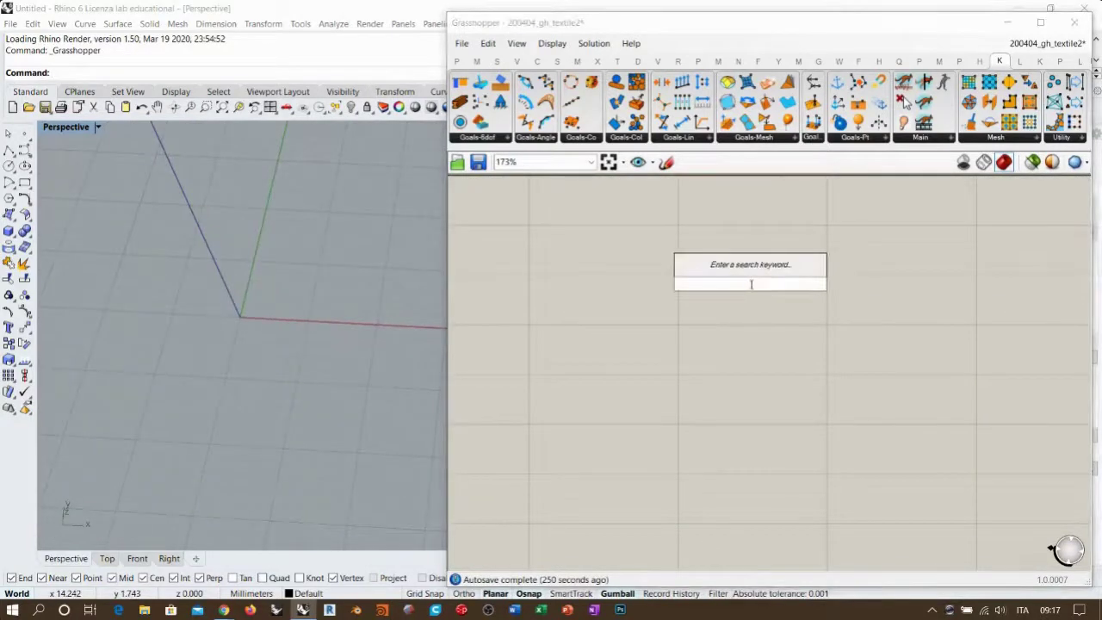
{"action": "type", "text": "plane"}
{"action": "key", "text": "Return"}
Add a Mesh Surface component and feed the Plane Surface output into its Surface input
{"action": "double_click", "coordinate": [580, 285]}
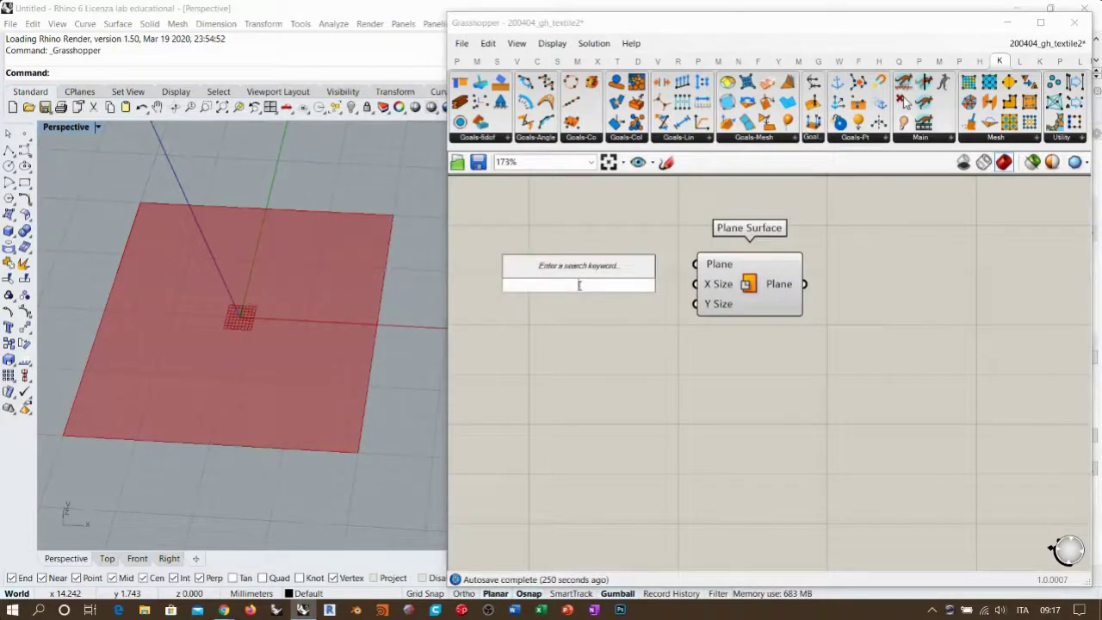
{"action": "left_click", "coordinate": [646, 336]}
{"action": "left_click_drag", "start_coordinate": [737, 273], "coordinate": [775, 271]}
{"action": "left_click", "coordinate": [860, 346]}
{"action": "right_click_drag", "start_coordinate": [861, 346], "coordinate": [724, 355]}
{"action": "double_click", "coordinate": [779, 310]}
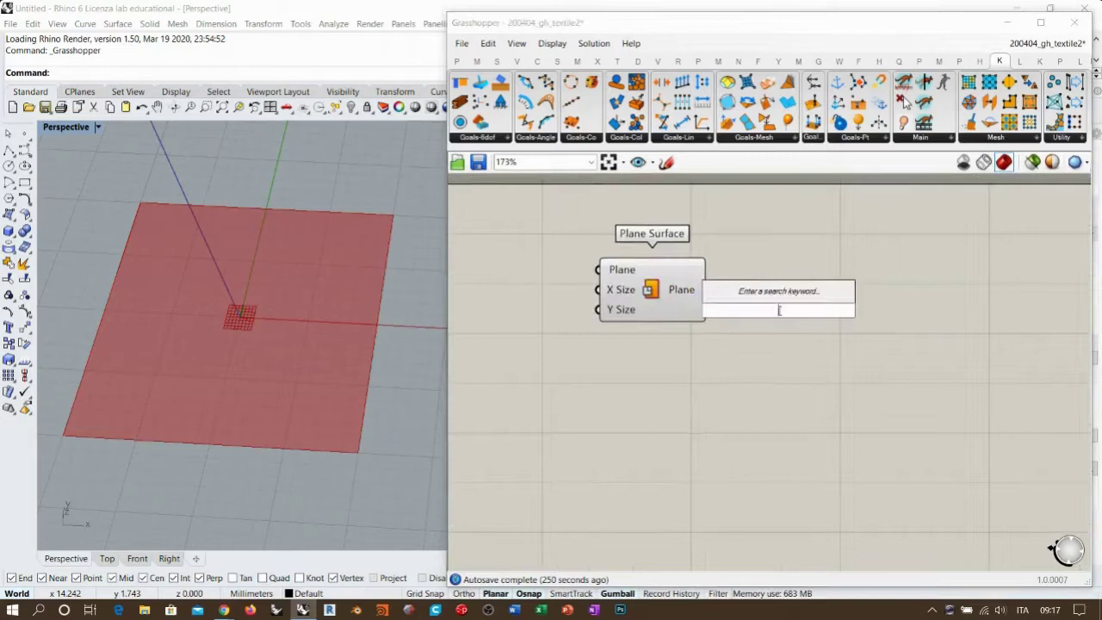
{"action": "type", "text": "mesh"}
{"action": "left_click", "coordinate": [753, 293]}
{"action": "left_click_drag", "start_coordinate": [750, 317], "coordinate": [805, 340]}
{"action": "left_click_drag", "start_coordinate": [708, 289], "coordinate": [828, 311]}
Add a number slider set to 20 and connect it to both U Count and V Count of the Mesh Surface
{"action": "double_click", "coordinate": [651, 363]}
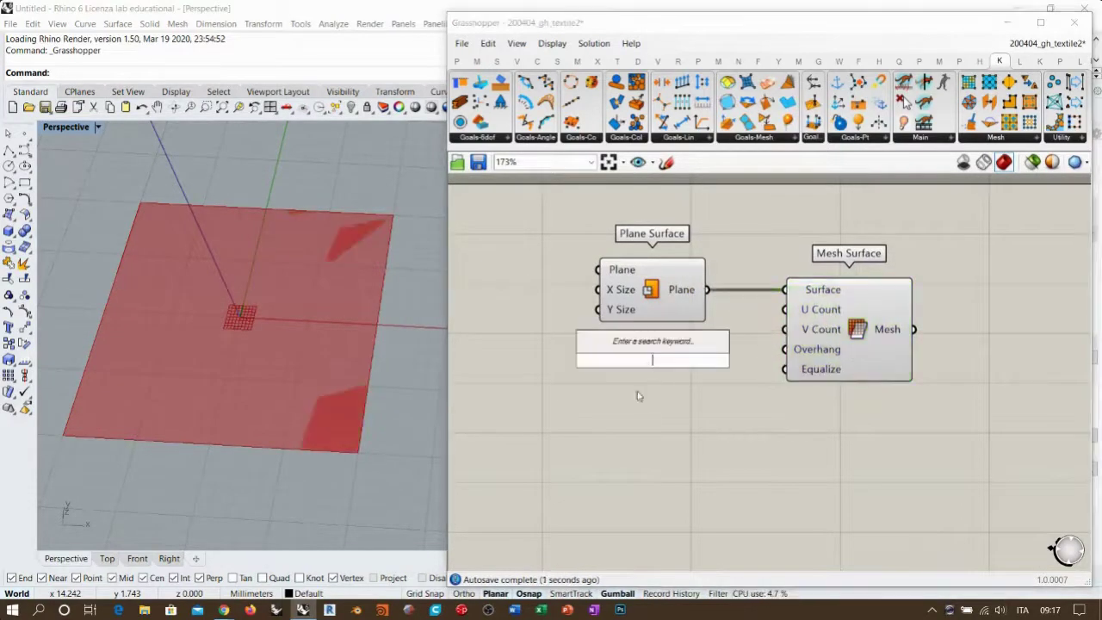
{"action": "type", "text": "20"}
{"action": "key", "text": "Return"}
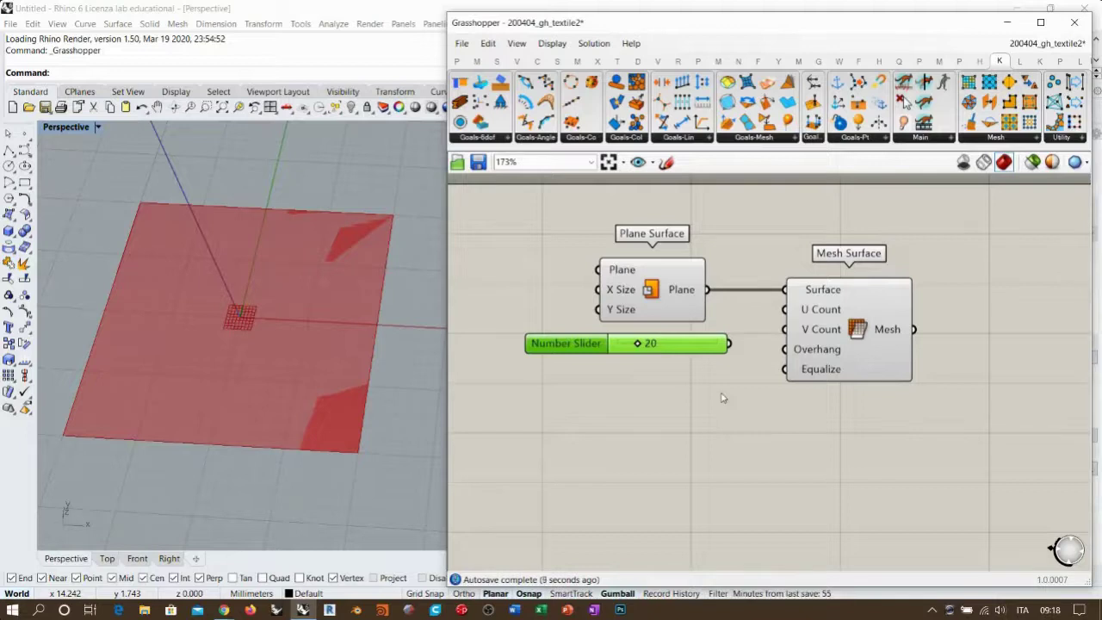
{"action": "left_click_drag", "start_coordinate": [683, 344], "coordinate": [663, 341]}
{"action": "left_click", "coordinate": [684, 388]}
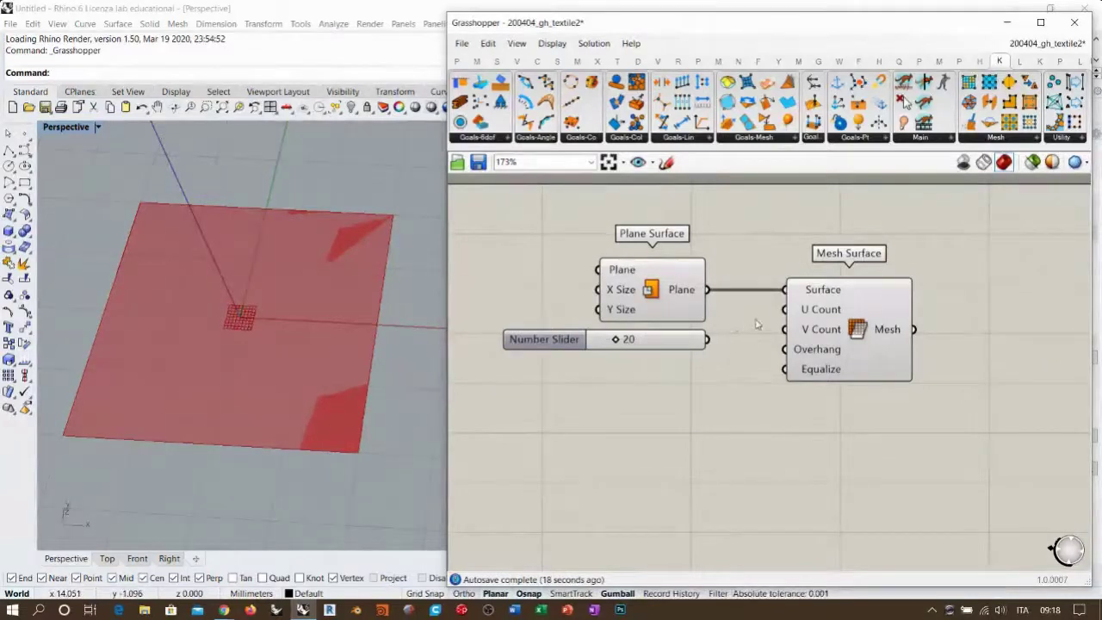
{"action": "mouse_move", "coordinate": [785, 309]}
{"action": "left_mouse_down"}
{"action": "mouse_move", "coordinate": [708, 340]}
{"action": "mouse_move", "coordinate": [785, 329]}
{"action": "left_mouse_up"}
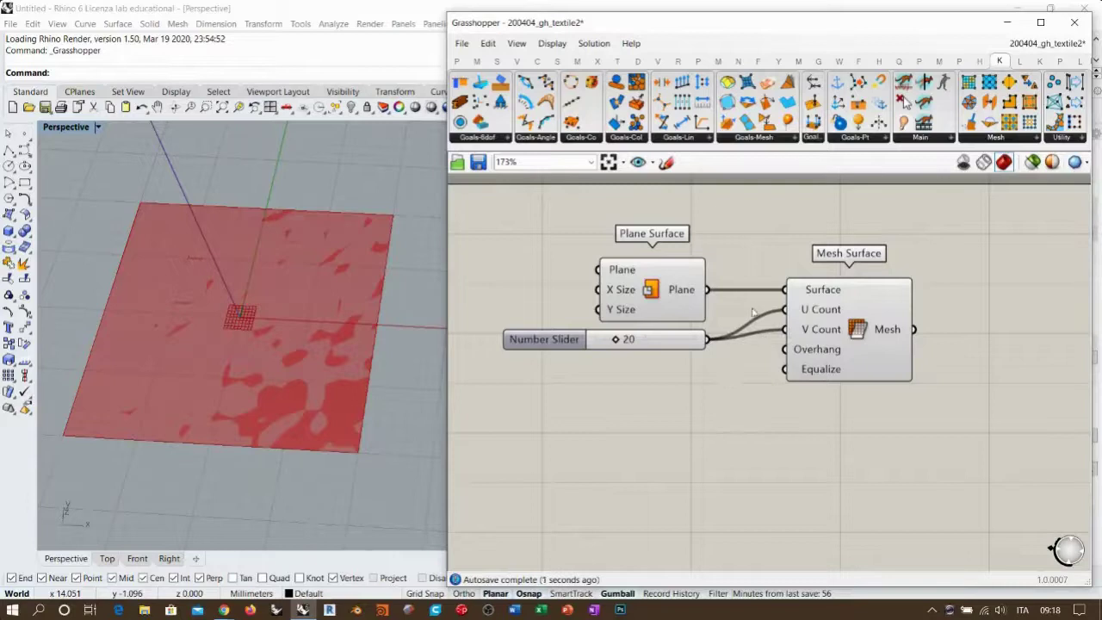
Turn on the mesh edge display and hide the preview of the Plane Surface component
{"action": "key", "text": "ctrl+m"}
{"action": "right_click_drag", "start_coordinate": [271, 260], "coordinate": [311, 342]}
{"action": "left_click", "coordinate": [760, 404]}
{"action": "left_click", "coordinate": [863, 320]}
{"action": "left_click", "coordinate": [831, 442]}
{"action": "right_click_drag", "start_coordinate": [832, 442], "coordinate": [727, 391]}
{"action": "right_click_drag", "start_coordinate": [279, 384], "coordinate": [278, 332], "text": "shift"}
{"action": "right_click_drag", "start_coordinate": [613, 337], "coordinate": [750, 329]}
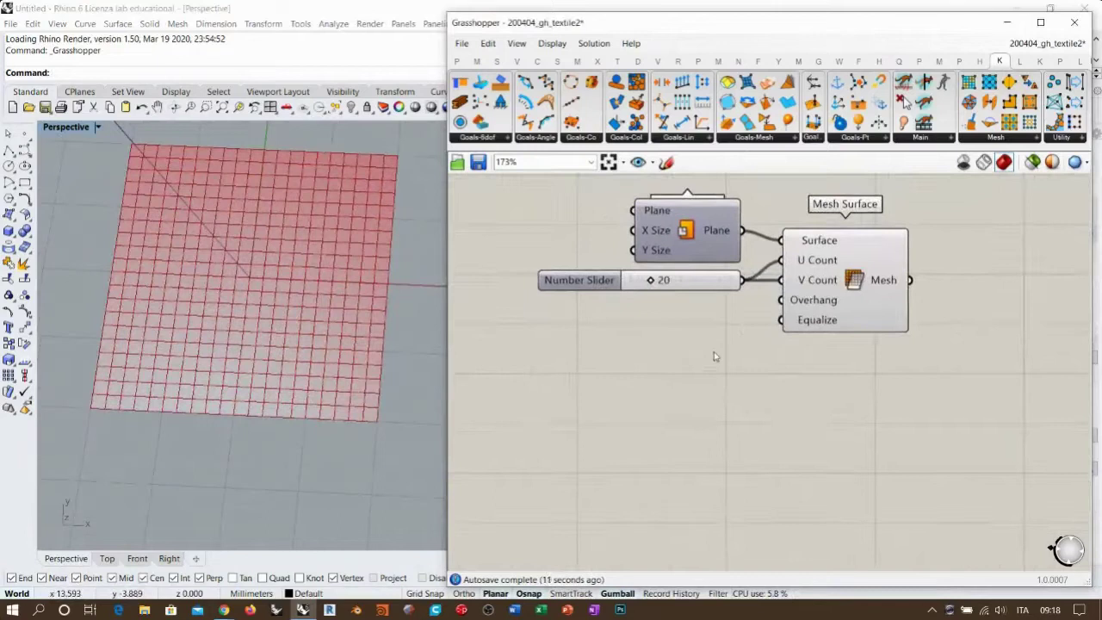
{"action": "double_click", "coordinate": [708, 411]}
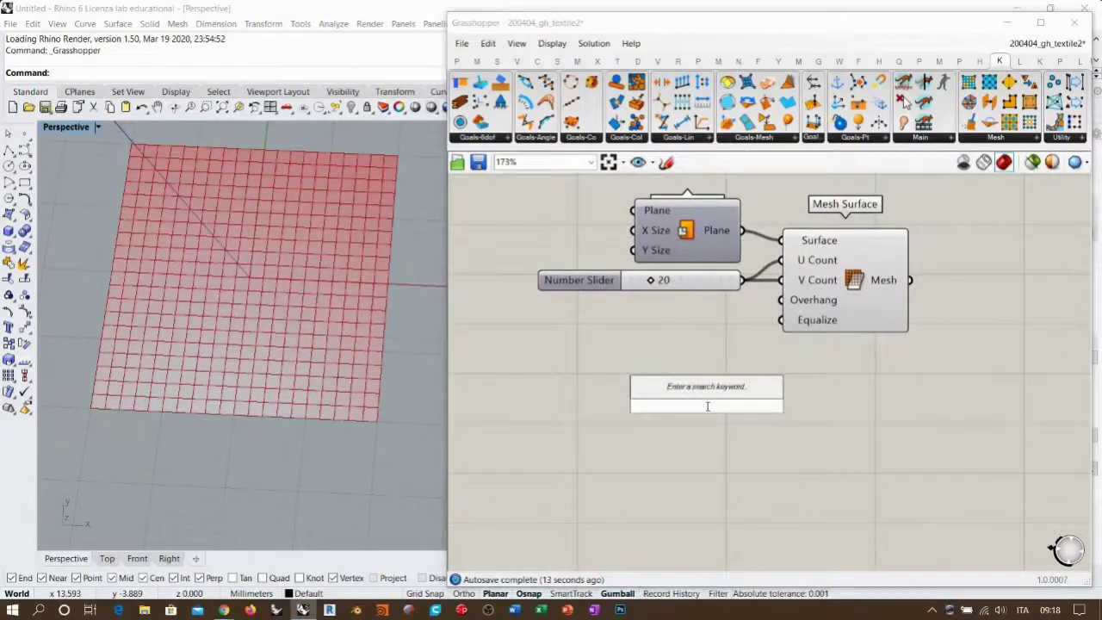
{"action": "type", "text": "pla"}
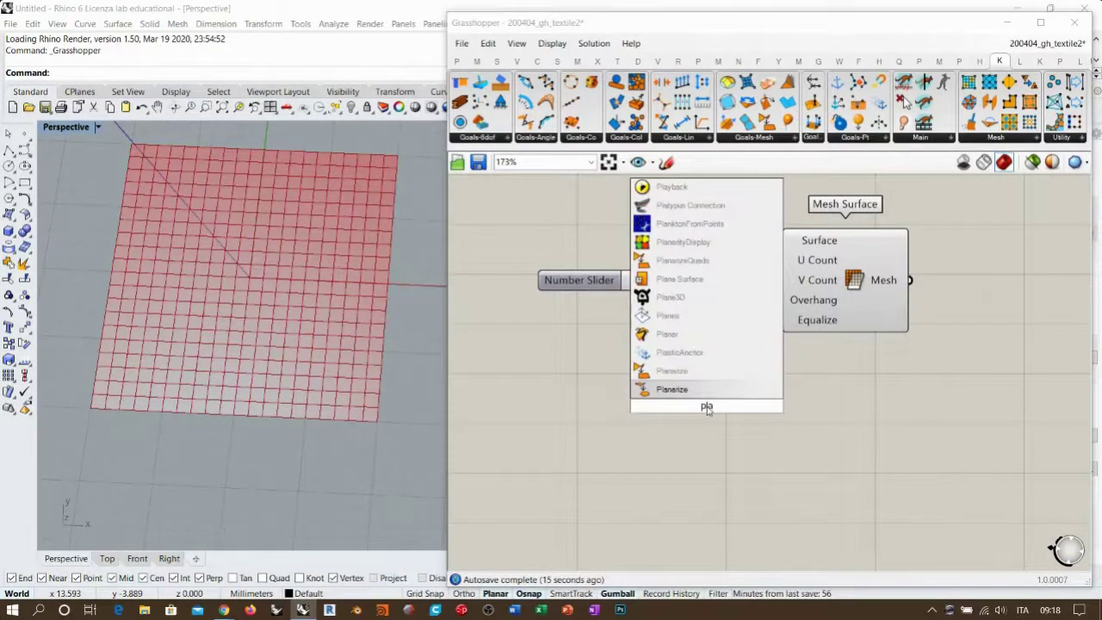
{"action": "left_click", "coordinate": [825, 431]}
Add a Rectangle parameter and set it to one rectangle drawn as a narrow strip just below the square mesh, with grid snap on
{"action": "double_click", "coordinate": [660, 414]}
{"action": "type", "text": "rec"}
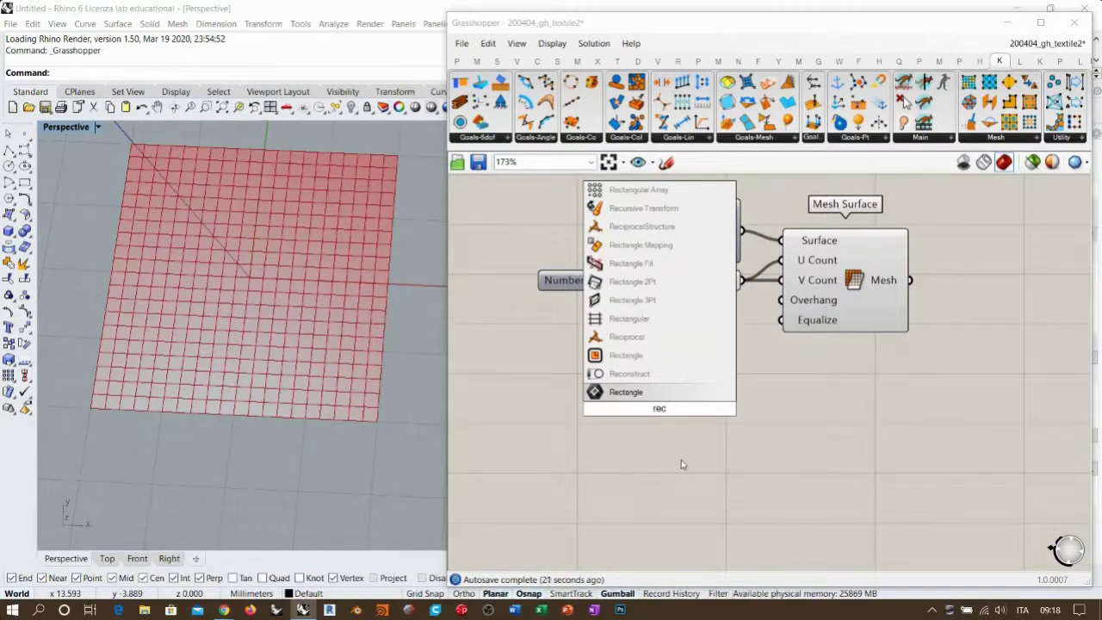
{"action": "left_click", "coordinate": [629, 395]}
{"action": "left_click_drag", "start_coordinate": [660, 409], "coordinate": [581, 393]}
{"action": "right_click", "coordinate": [581, 393]}
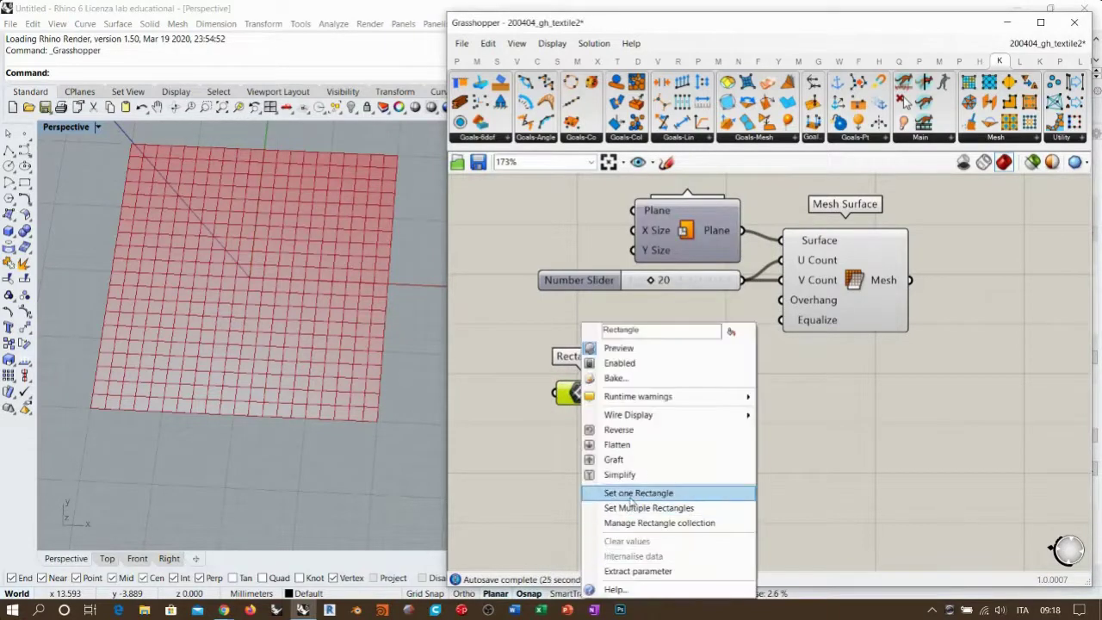
{"action": "left_click", "coordinate": [632, 494]}
{"action": "key", "text": "F9"}
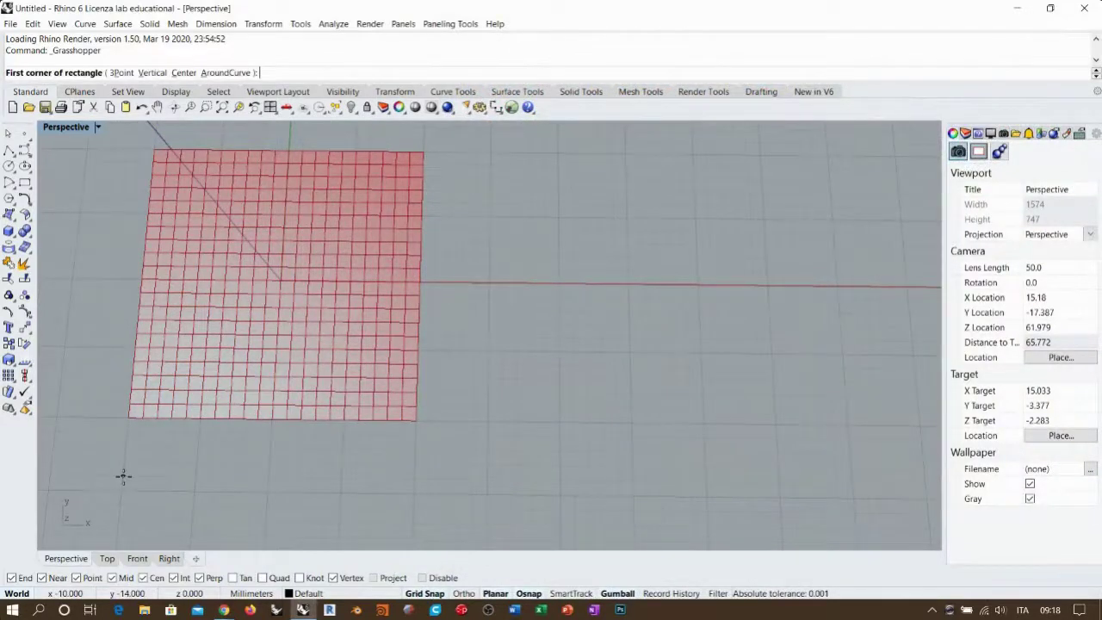
{"action": "left_click", "coordinate": [122, 492]}
{"action": "left_click", "coordinate": [414, 451]}
{"action": "left_click", "coordinate": [701, 466]}
{"action": "left_click_drag", "start_coordinate": [594, 396], "coordinate": [577, 396]}
Add a Boundary Surfaces component with the Rectangle as its Edges input, and hide the Rectangle's preview
{"action": "double_click", "coordinate": [658, 435]}
{"action": "type", "text": "bound"}
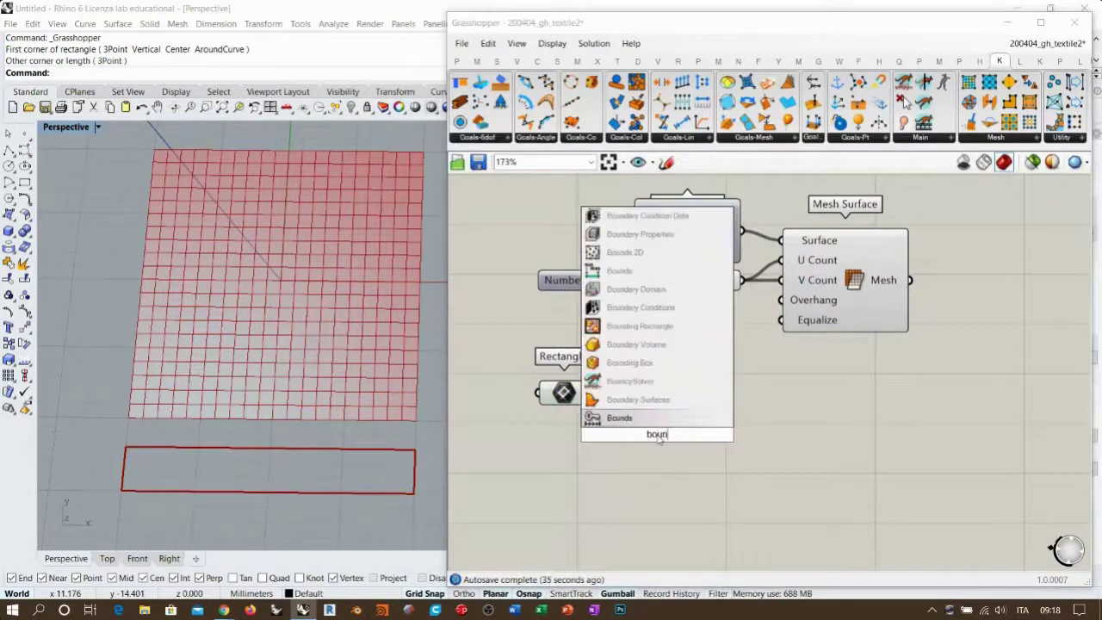
{"action": "left_click", "coordinate": [651, 401]}
{"action": "left_click_drag", "start_coordinate": [592, 393], "coordinate": [655, 394]}
{"action": "left_click", "coordinate": [644, 428]}
{"action": "left_click", "coordinate": [565, 399]}
{"action": "key", "text": "ctrl+q"}
{"action": "right_click_drag", "start_coordinate": [752, 445], "coordinate": [690, 437]}
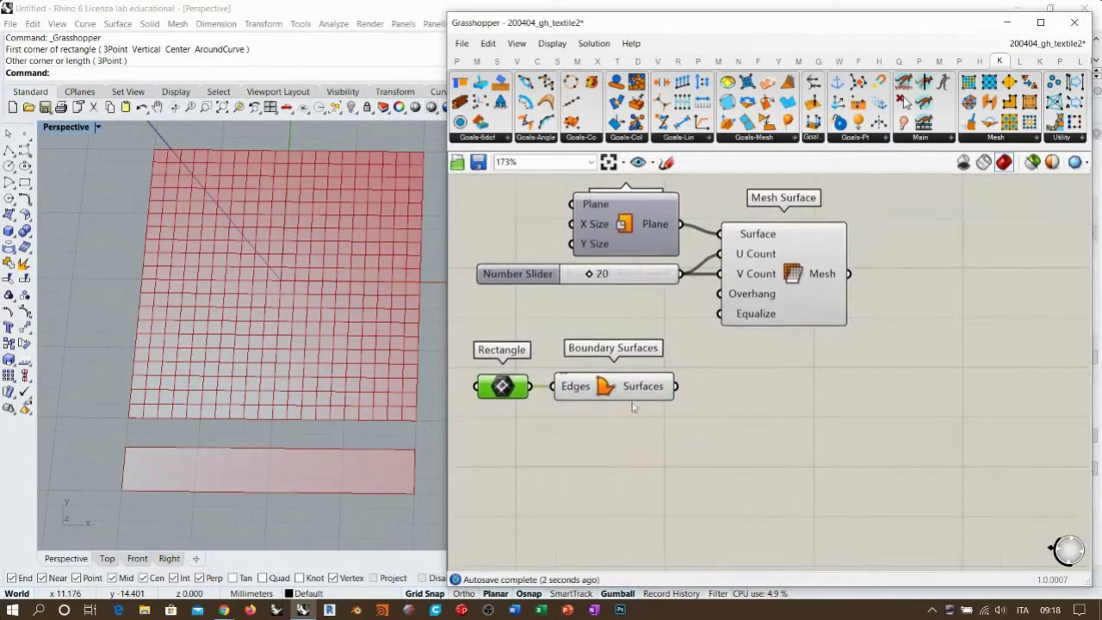
{"action": "mouse_move", "coordinate": [631, 399]}
{"action": "left_mouse_down"}
{"action": "mouse_move", "coordinate": [612, 398]}
{"action": "mouse_move", "coordinate": [630, 408]}
{"action": "left_mouse_up"}
{"action": "left_click", "coordinate": [633, 415]}
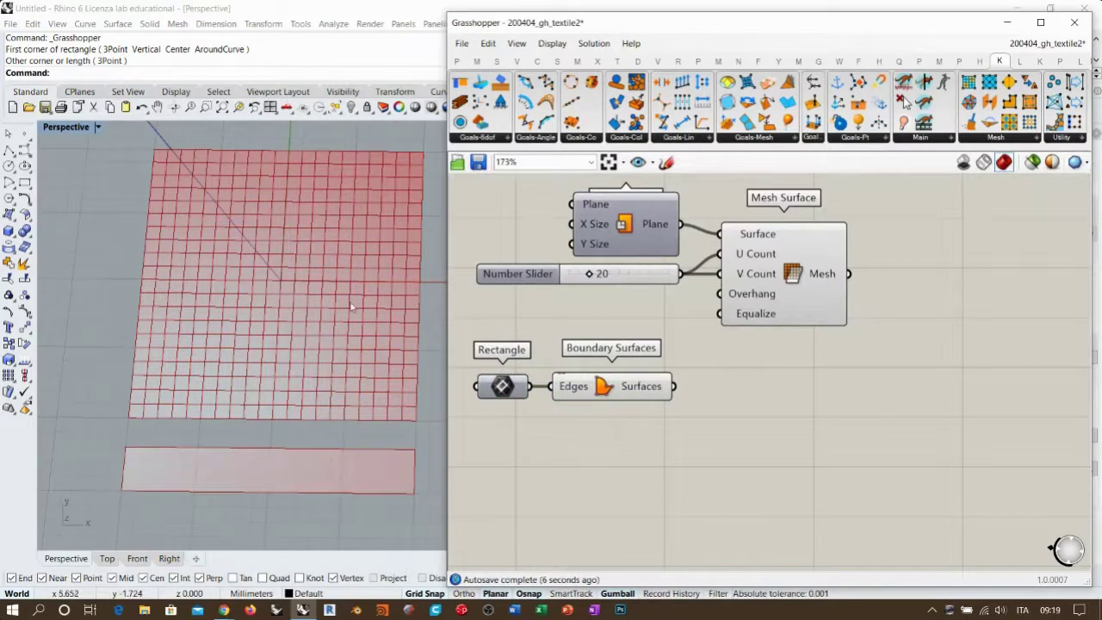
Duplicate the Mesh Surface component below the original and feed the Boundary Surfaces output into the copy's Surface input
{"action": "right_click_drag", "start_coordinate": [825, 391], "coordinate": [690, 392]}
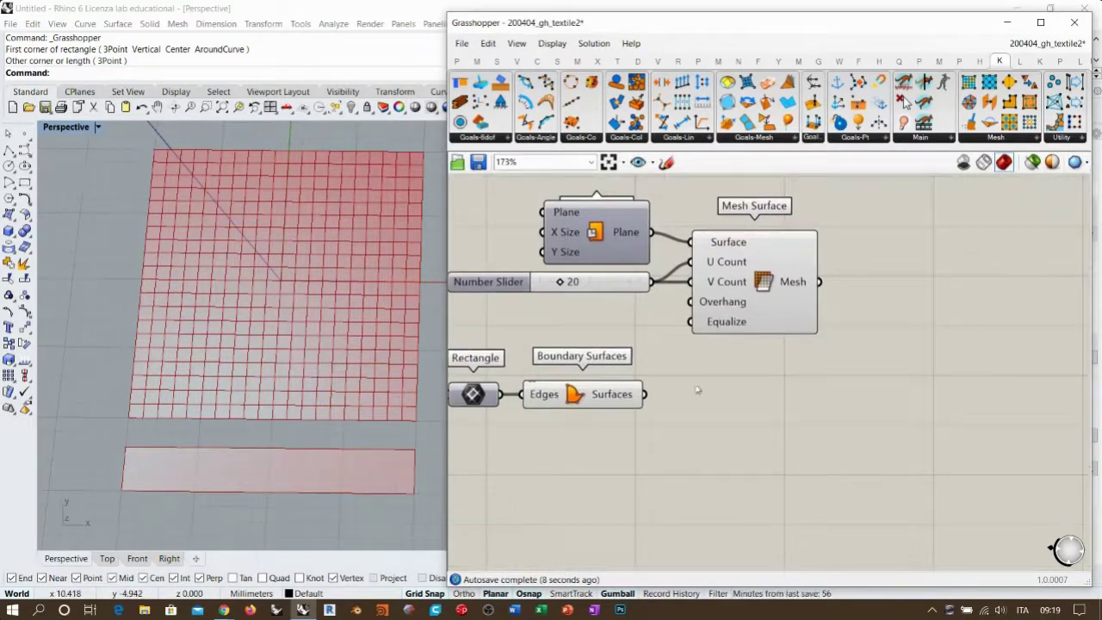
{"action": "left_click_drag", "start_coordinate": [774, 292], "coordinate": [790, 419]}
{"action": "left_click", "coordinate": [862, 408]}
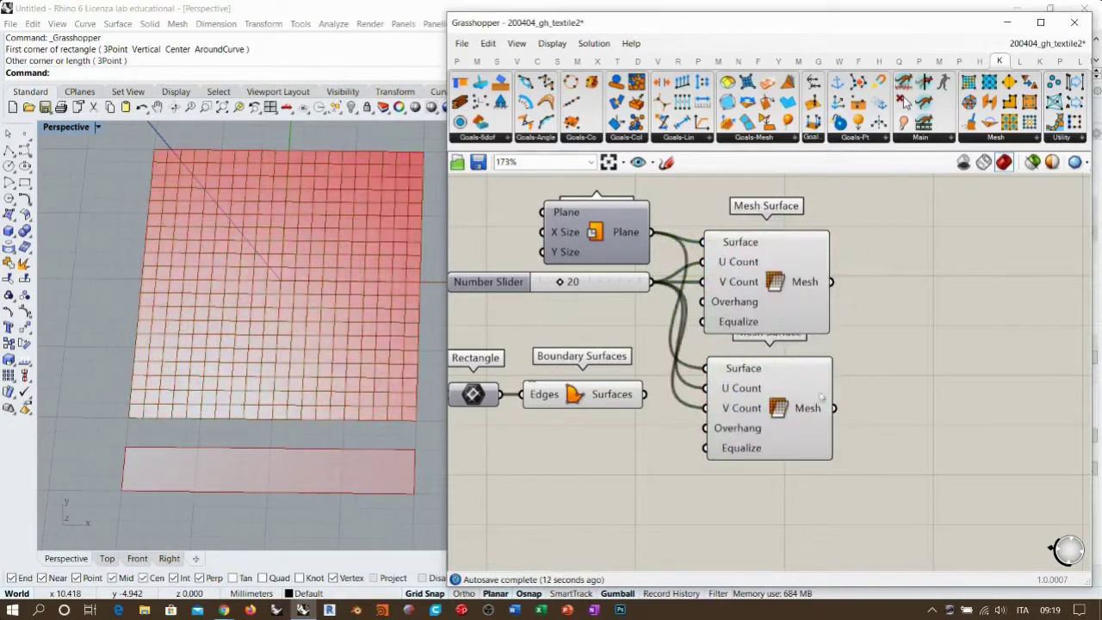
{"action": "left_click_drag", "start_coordinate": [655, 393], "coordinate": [704, 369]}
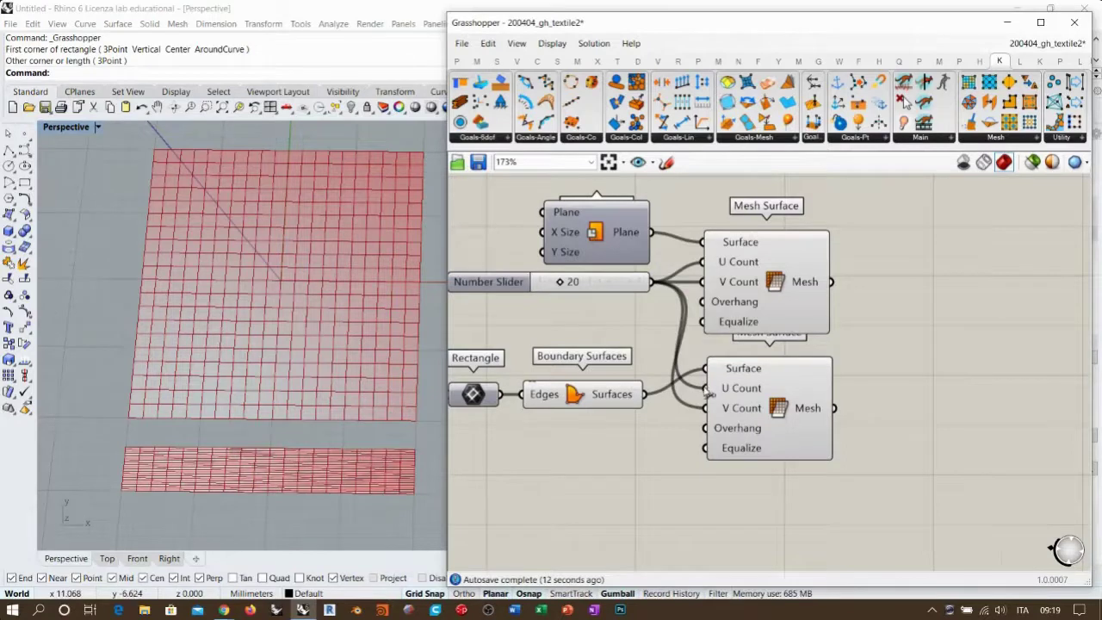
Disconnect the slider set to 20 from the V Count input of the second Mesh Surface
{"action": "right_click_drag", "start_coordinate": [701, 398], "coordinate": [769, 404]}
{"action": "scroll", "coordinate": [769, 404], "scroll_direction": "up", "scroll_amount": 1}
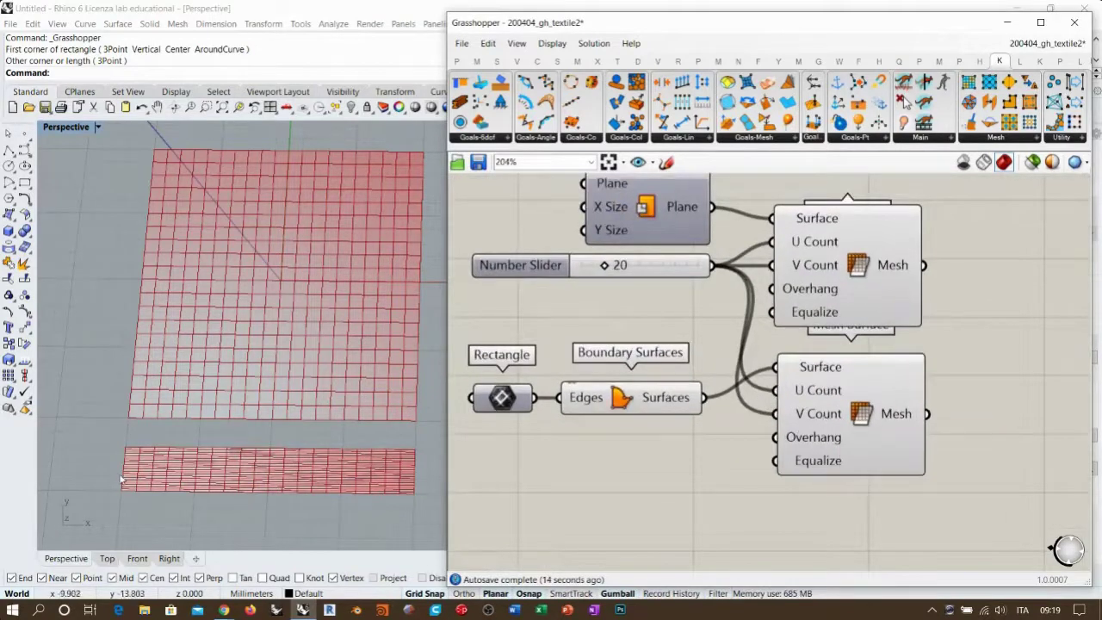
{"action": "scroll", "coordinate": [131, 455], "scroll_direction": "up", "scroll_amount": 2}
{"action": "scroll", "coordinate": [131, 455], "scroll_direction": "up", "scroll_amount": 1}
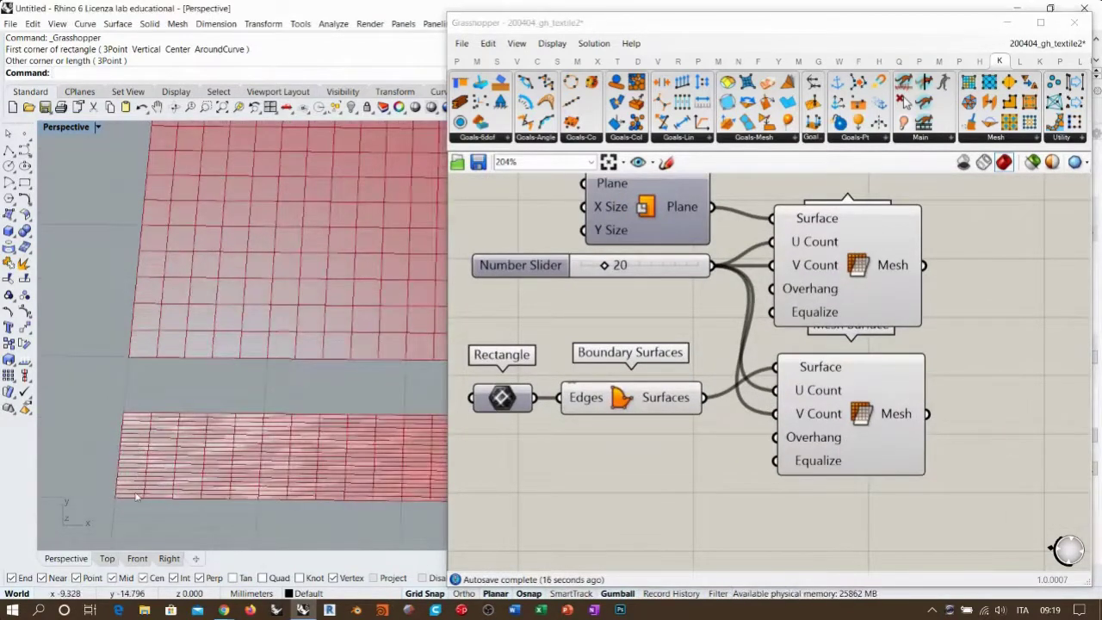
{"action": "left_click_drag", "start_coordinate": [714, 267], "coordinate": [775, 414], "text": "ctrl"}
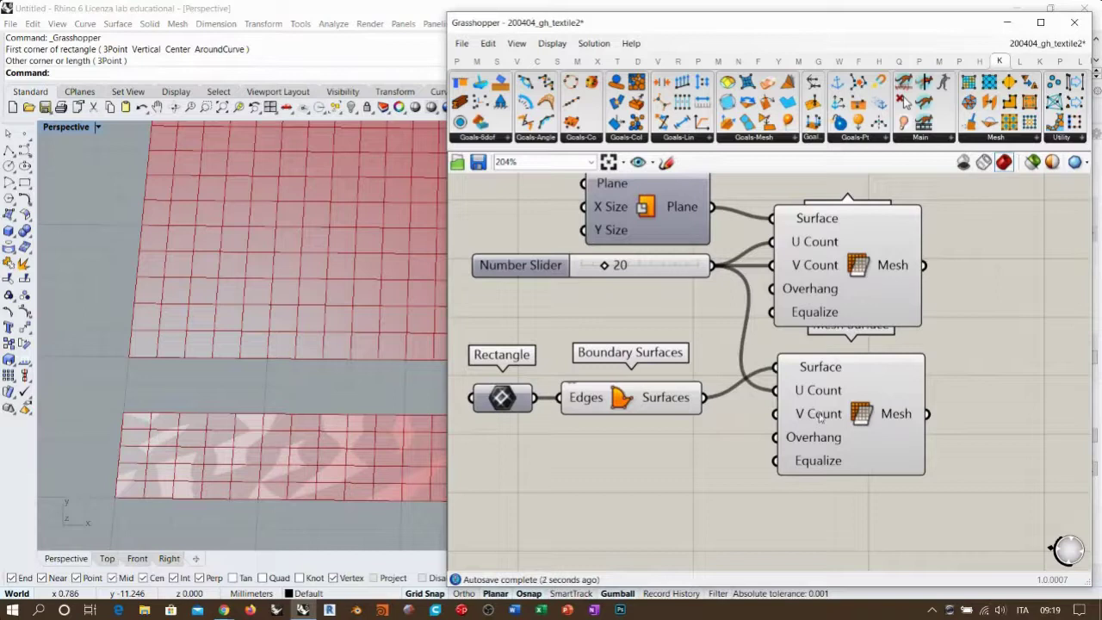
Add a number slider ranging from 1 to 5, set to 1, and connect it to the second Mesh Surface's V Count
{"action": "double_click", "coordinate": [686, 459]}
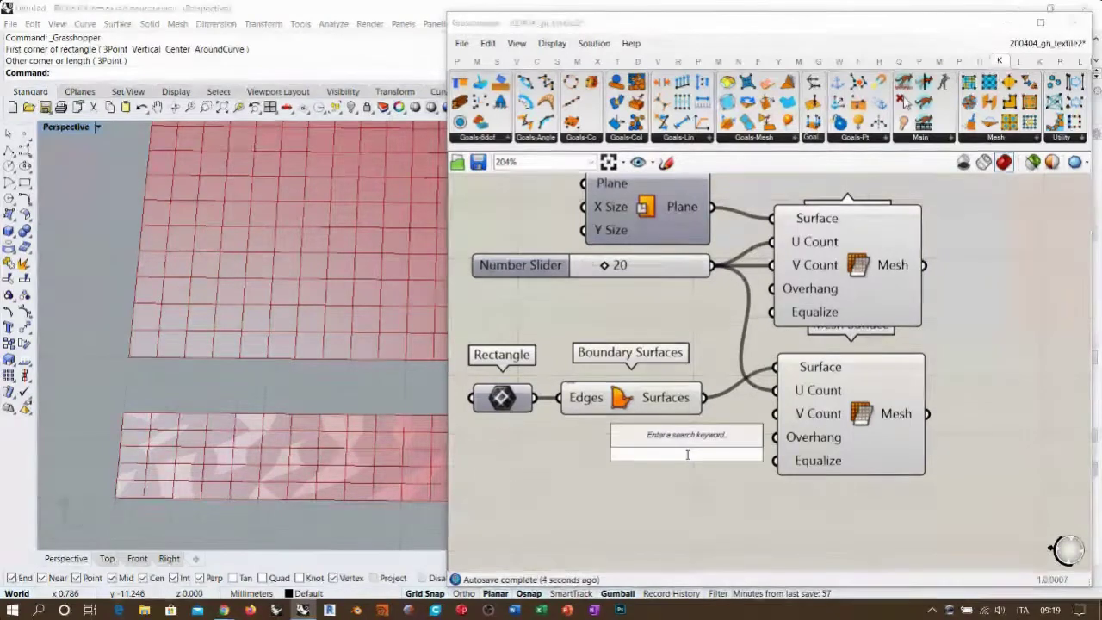
{"action": "type", "text": "1<5"}
{"action": "key", "text": "Return"}
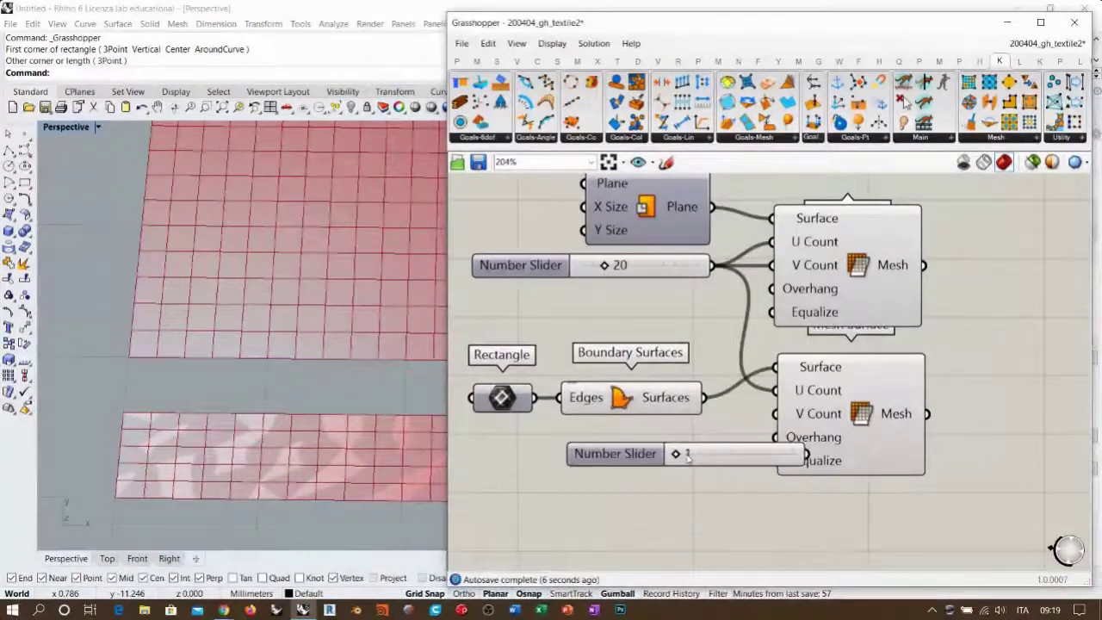
{"action": "left_click_drag", "start_coordinate": [740, 457], "coordinate": [631, 439]}
{"action": "left_click_drag", "start_coordinate": [702, 435], "coordinate": [772, 414]}
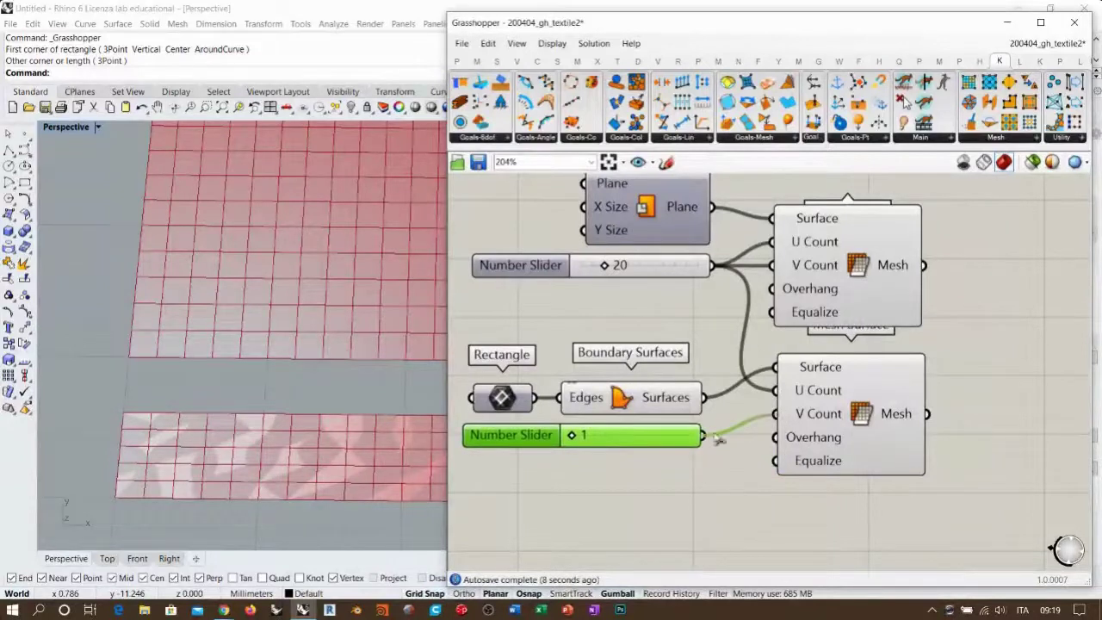
{"action": "left_click", "coordinate": [689, 489]}
{"action": "left_click", "coordinate": [670, 444]}
{"action": "left_click", "coordinate": [671, 482]}
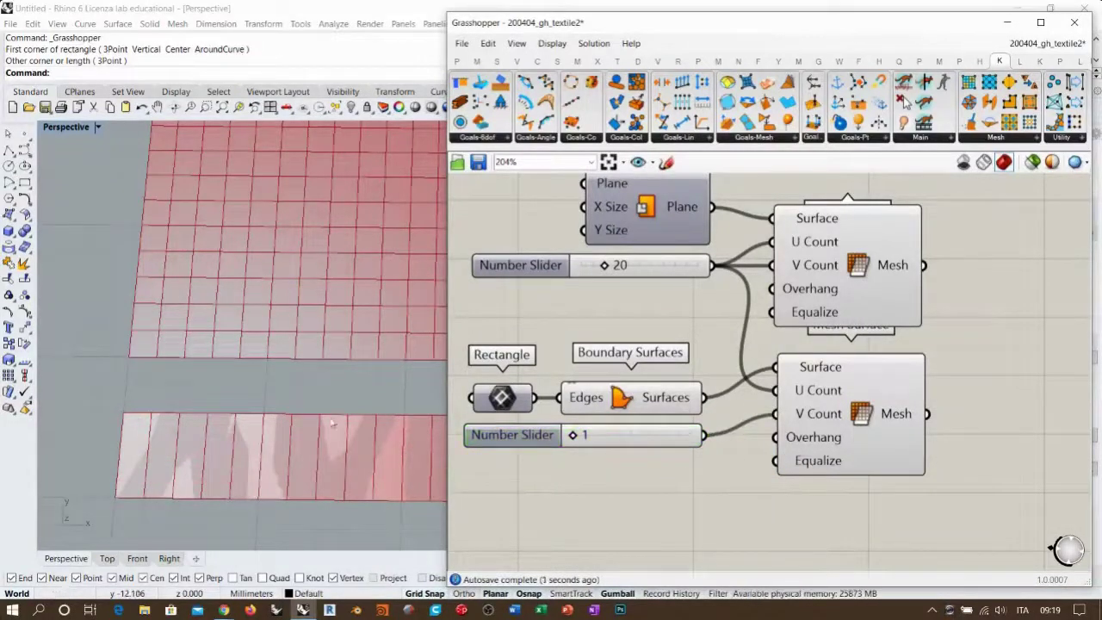
Hide the preview of the Boundary Surfaces component
{"action": "scroll", "coordinate": [283, 452], "scroll_direction": "down", "scroll_amount": 4}
{"action": "right_click_drag", "start_coordinate": [364, 435], "coordinate": [269, 416]}
{"action": "left_click", "coordinate": [605, 407]}
{"action": "key", "text": "ctrl+q"}
{"action": "left_click", "coordinate": [657, 488]}
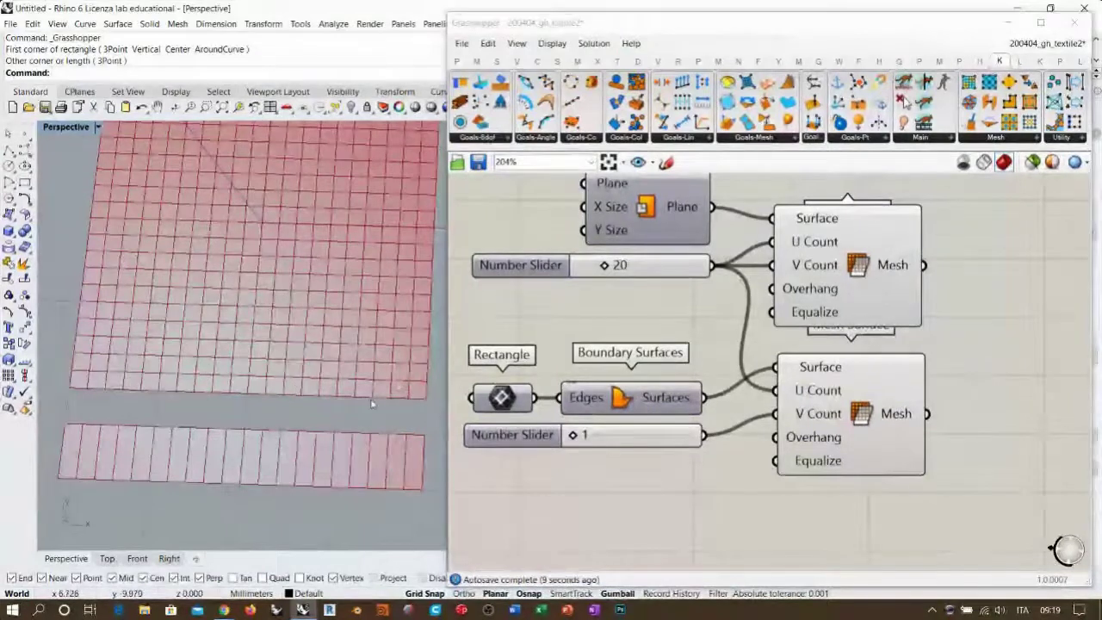
{"action": "right_click_drag", "start_coordinate": [219, 421], "coordinate": [224, 419]}
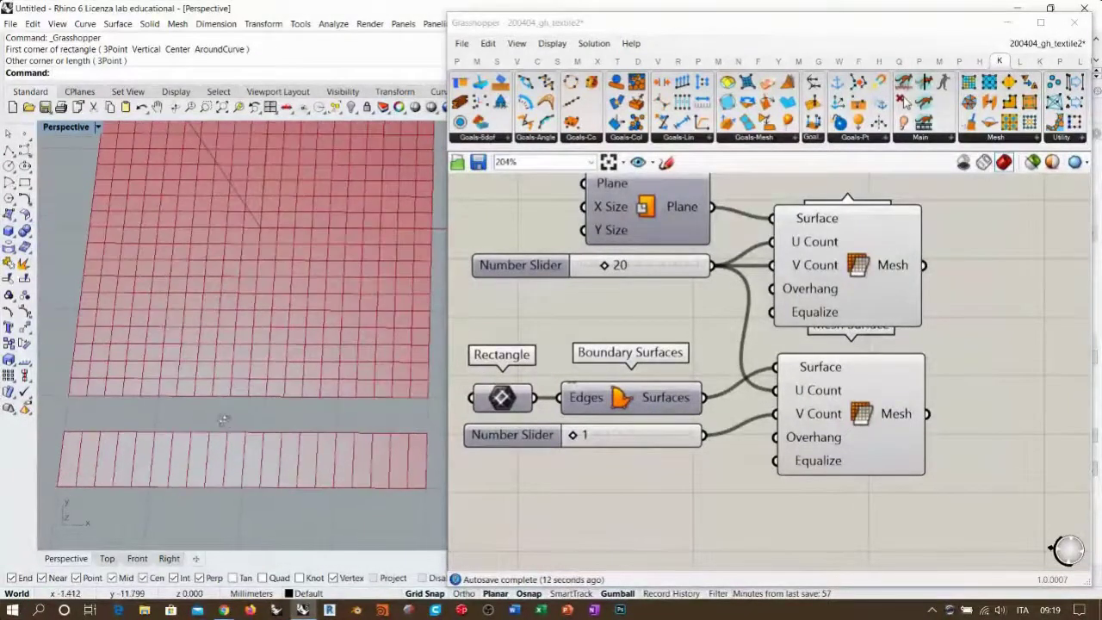
{"action": "right_click_drag", "start_coordinate": [358, 371], "coordinate": [340, 402]}
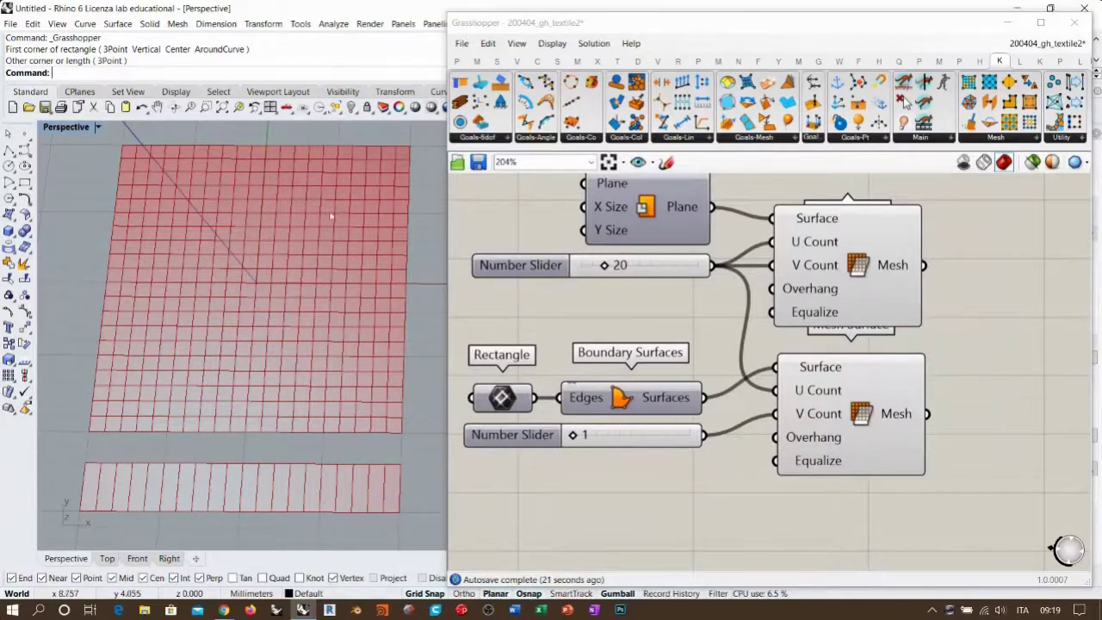
{"action": "left_click", "coordinate": [97, 462]}
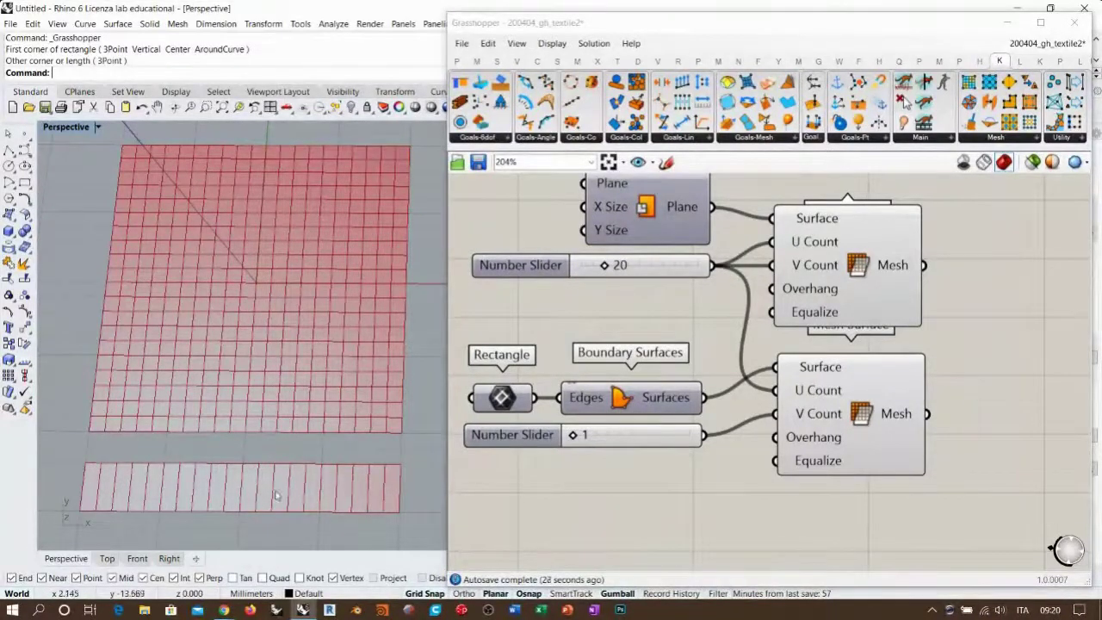
Add Kangaroo's NakedVertices component and connect the first Mesh Surface's output to its Mesh input
{"action": "right_click_drag", "start_coordinate": [1026, 328], "coordinate": [797, 379]}
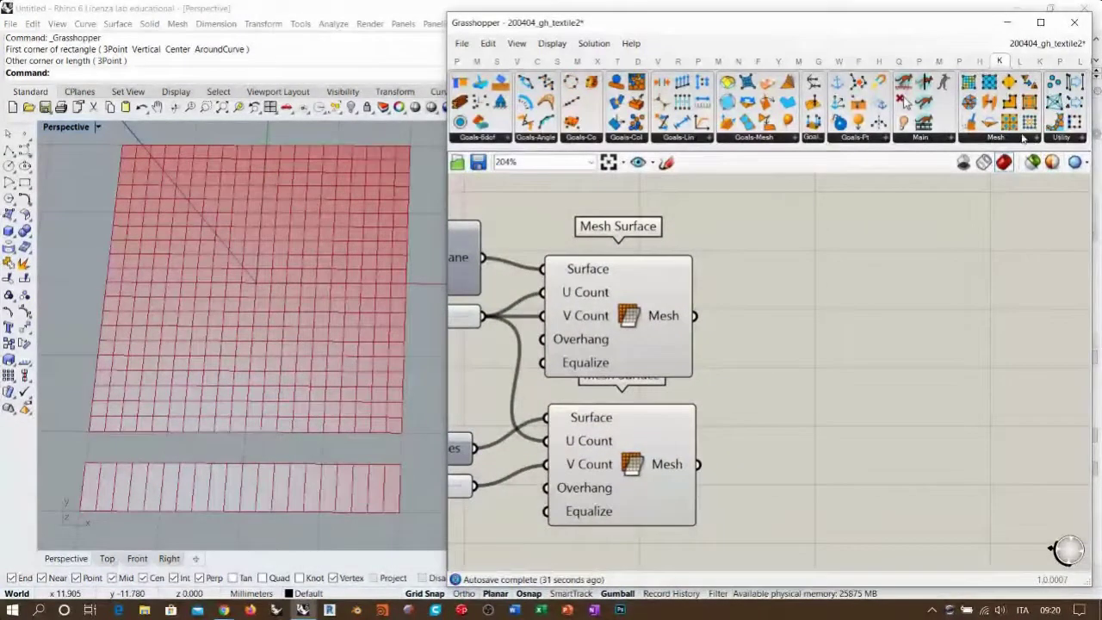
{"action": "left_click_drag", "start_coordinate": [1029, 122], "coordinate": [936, 317]}
{"action": "left_click_drag", "start_coordinate": [695, 315], "coordinate": [849, 317]}
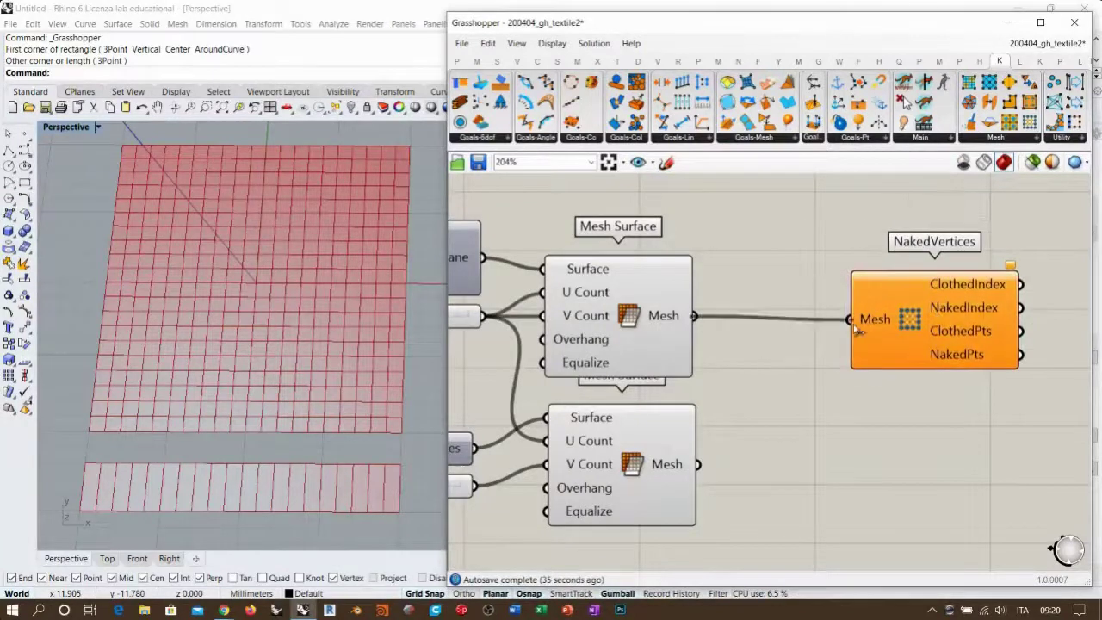
{"action": "left_click_drag", "start_coordinate": [934, 343], "coordinate": [831, 340]}
{"action": "left_click", "coordinate": [964, 372]}
{"action": "right_click_drag", "start_coordinate": [964, 371], "coordinate": [872, 371]}
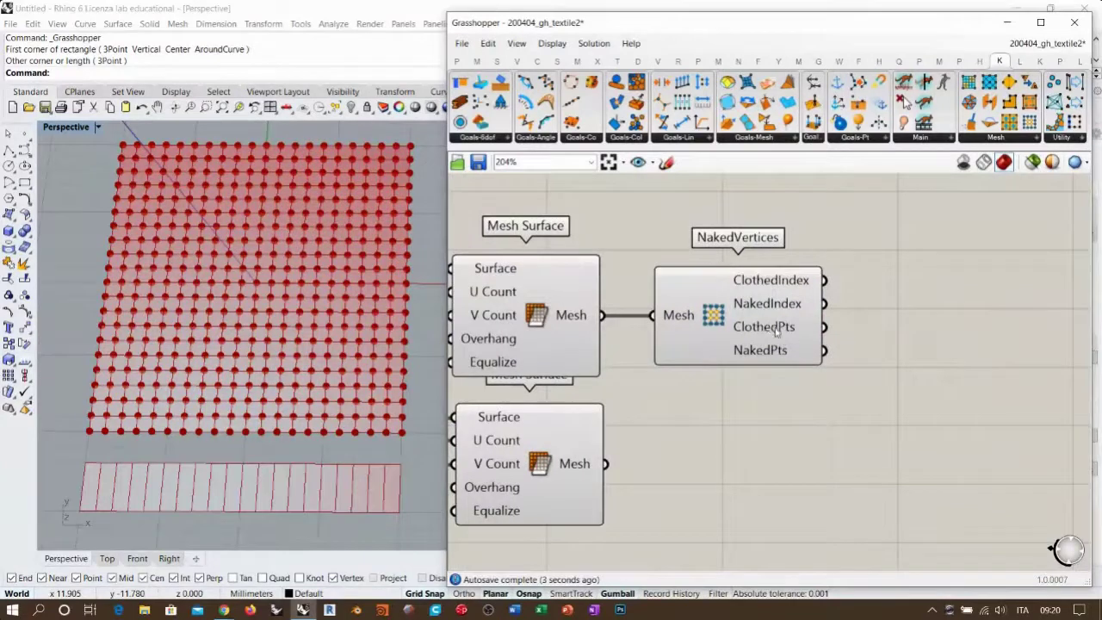
Add a Point parameter fed by the NakedPts output, and hide the NakedVertices preview
{"action": "double_click", "coordinate": [904, 368]}
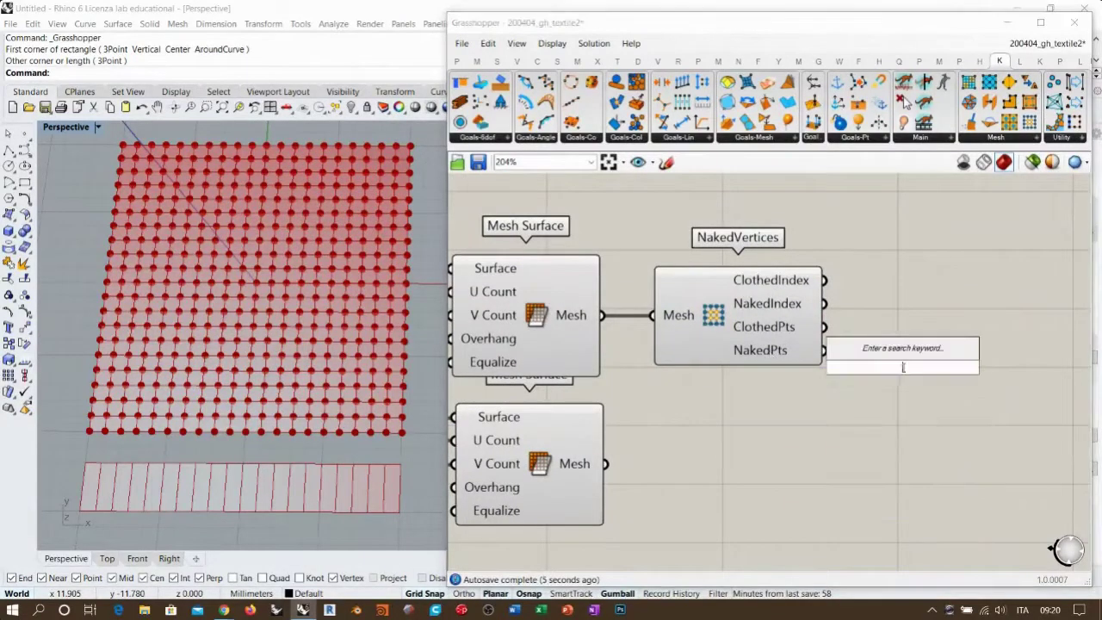
{"action": "type", "text": "poi"}
{"action": "left_click", "coordinate": [861, 184]}
{"action": "left_click_drag", "start_coordinate": [824, 350], "coordinate": [864, 353]}
{"action": "left_click", "coordinate": [747, 327]}
{"action": "key", "text": "ctrl+q"}
{"action": "left_click", "coordinate": [859, 403]}
{"action": "left_click_drag", "start_coordinate": [720, 327], "coordinate": [703, 327], "text": "shift"}
{"action": "left_click", "coordinate": [838, 261]}
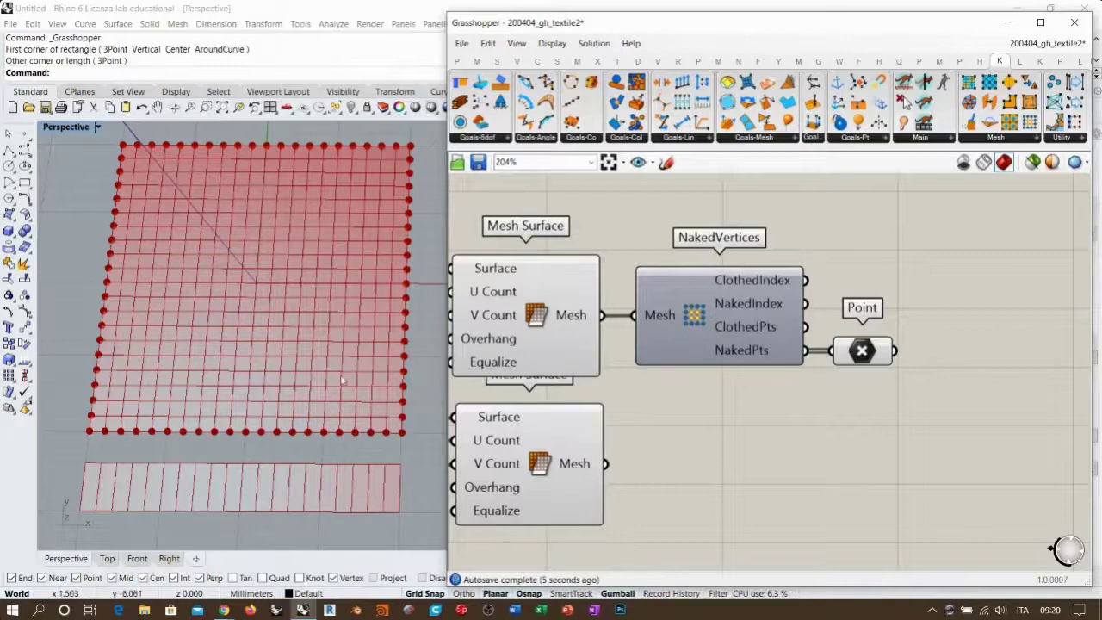
Duplicate the NakedVertices and Point components below the originals and feed the second Mesh Surface into the copied NakedVertices
{"action": "right_click_drag", "start_coordinate": [822, 379], "coordinate": [821, 336]}
{"action": "left_click_drag", "start_coordinate": [915, 371], "coordinate": [748, 296]}
{"action": "left_click_drag", "start_coordinate": [737, 302], "coordinate": [734, 468], "text": "alt"}
{"action": "left_click_drag", "start_coordinate": [605, 420], "coordinate": [632, 437]}
{"action": "left_click", "coordinate": [856, 494]}
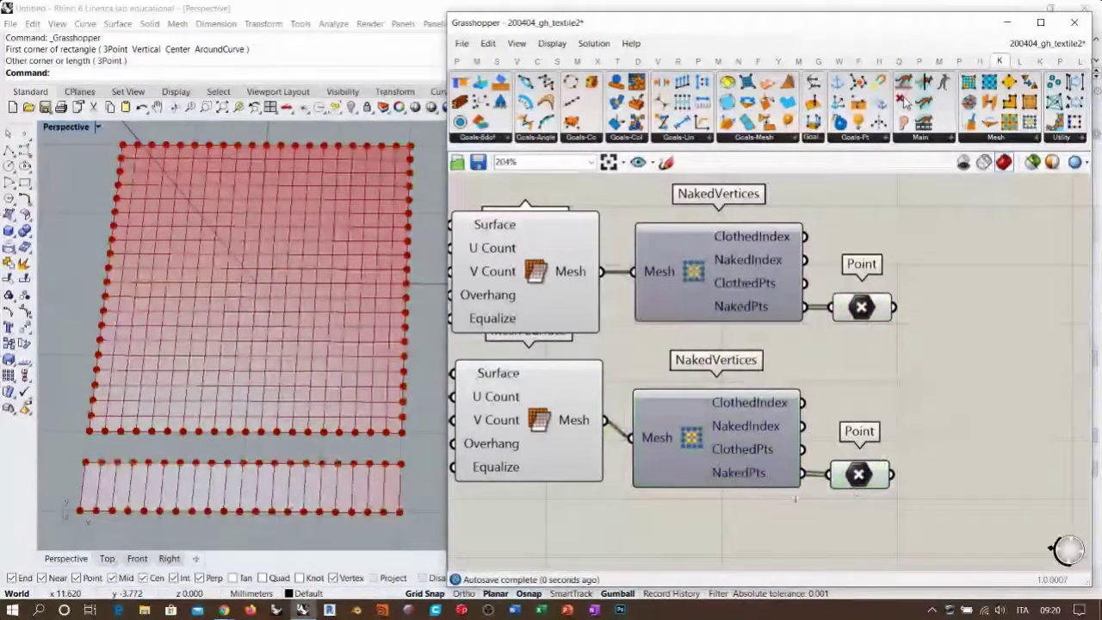
Align the copied NakedVertices and Point with the second Mesh Surface, and hide the previews of both Mesh Surface components
{"action": "left_click_drag", "start_coordinate": [721, 457], "coordinate": [719, 440]}
{"action": "left_click_drag", "start_coordinate": [860, 483], "coordinate": [862, 466]}
{"action": "left_click", "coordinate": [822, 366]}
{"action": "left_click_drag", "start_coordinate": [590, 186], "coordinate": [539, 398]}
{"action": "key", "text": "ctrl+q"}
{"action": "left_click", "coordinate": [906, 337]}
{"action": "right_click_drag", "start_coordinate": [225, 445], "coordinate": [226, 428], "text": "shift"}
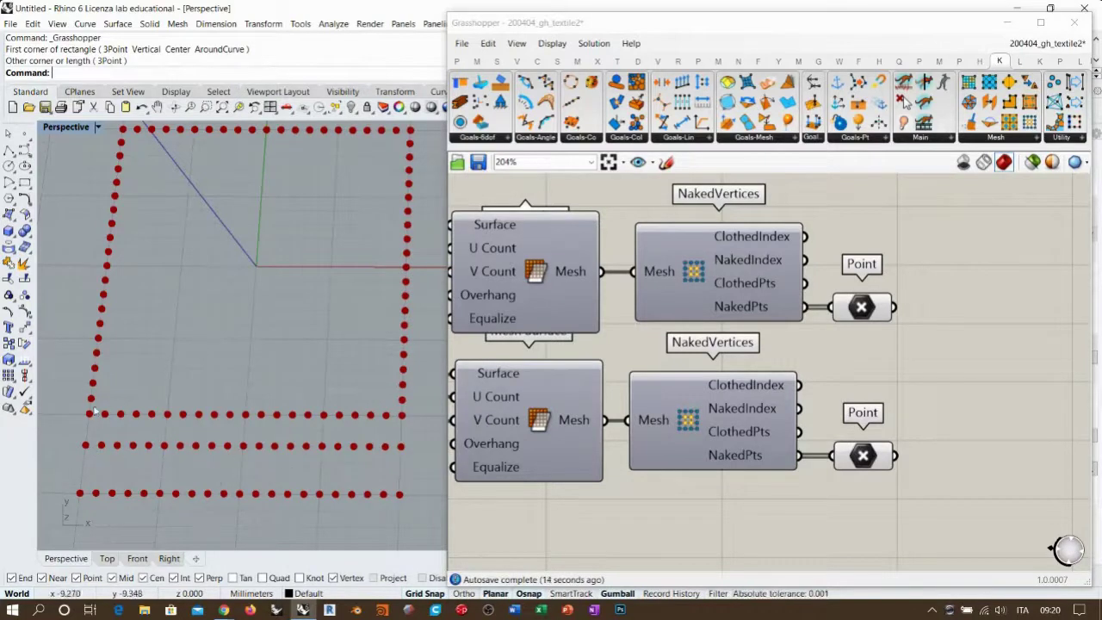
Add a Deconstruct component fed by the first Point parameter
{"action": "right_click_drag", "start_coordinate": [950, 340], "coordinate": [692, 310]}
{"action": "left_click", "coordinate": [642, 306]}
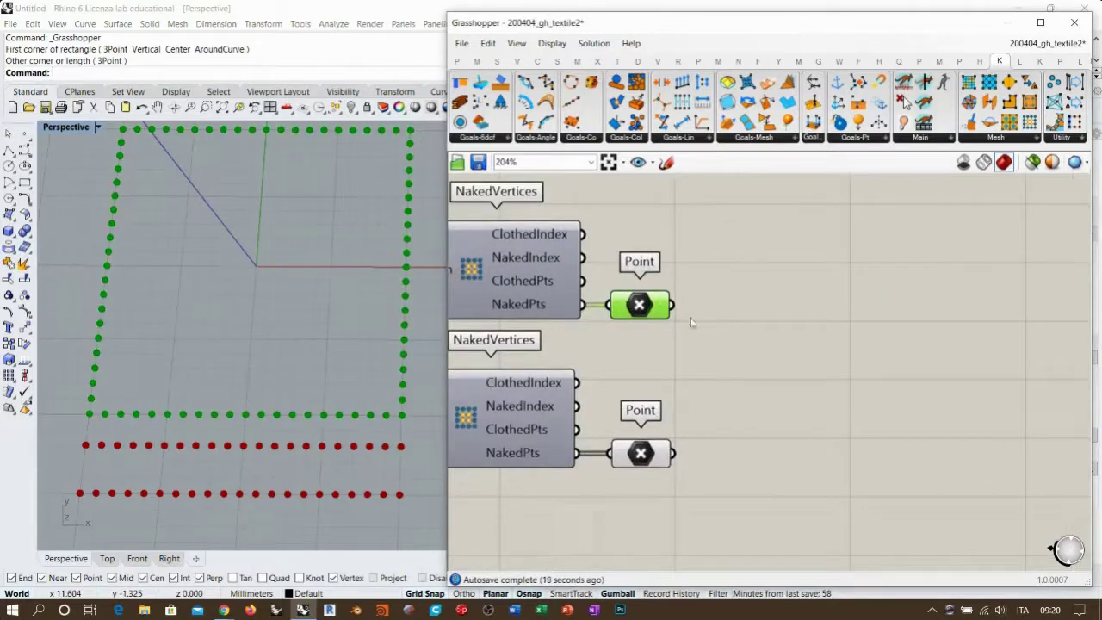
{"action": "double_click", "coordinate": [809, 322]}
{"action": "type", "text": "dec"}
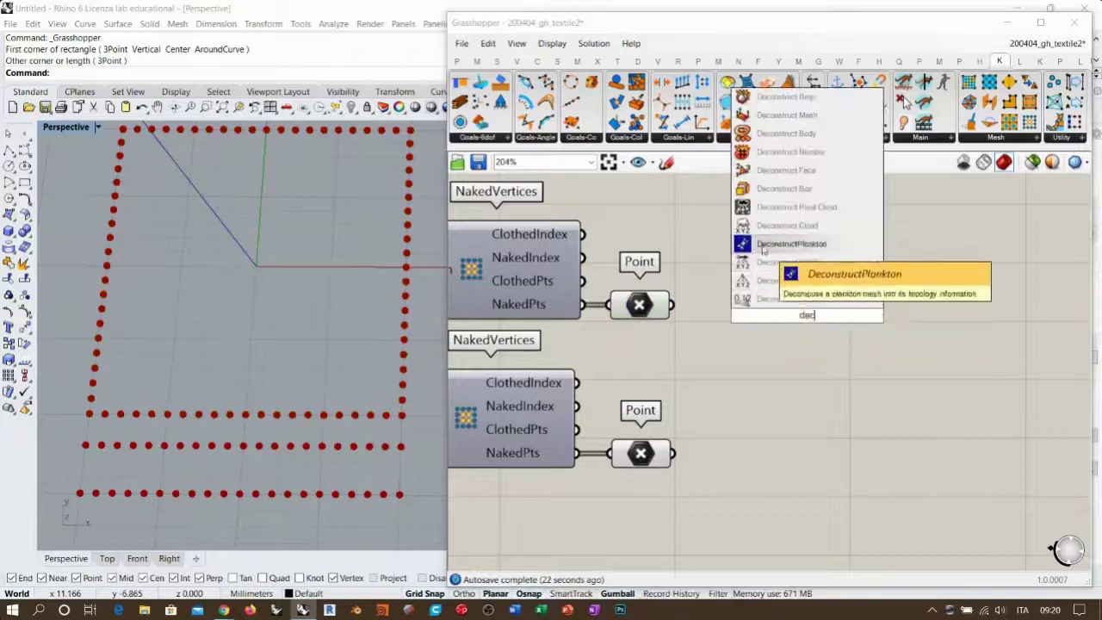
{"action": "left_click", "coordinate": [770, 284]}
{"action": "left_click_drag", "start_coordinate": [673, 306], "coordinate": [769, 309]}
{"action": "left_click", "coordinate": [874, 357]}
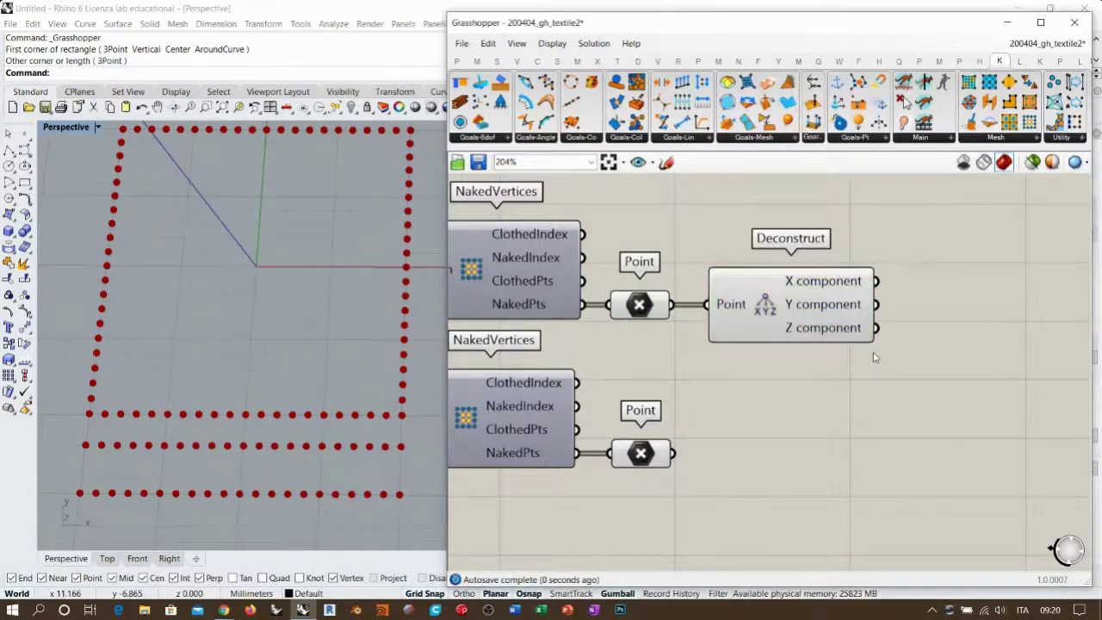
Add a Min/Max component and feed Deconstruct's Y component into its Number input
{"action": "right_click_drag", "start_coordinate": [874, 357], "coordinate": [695, 348]}
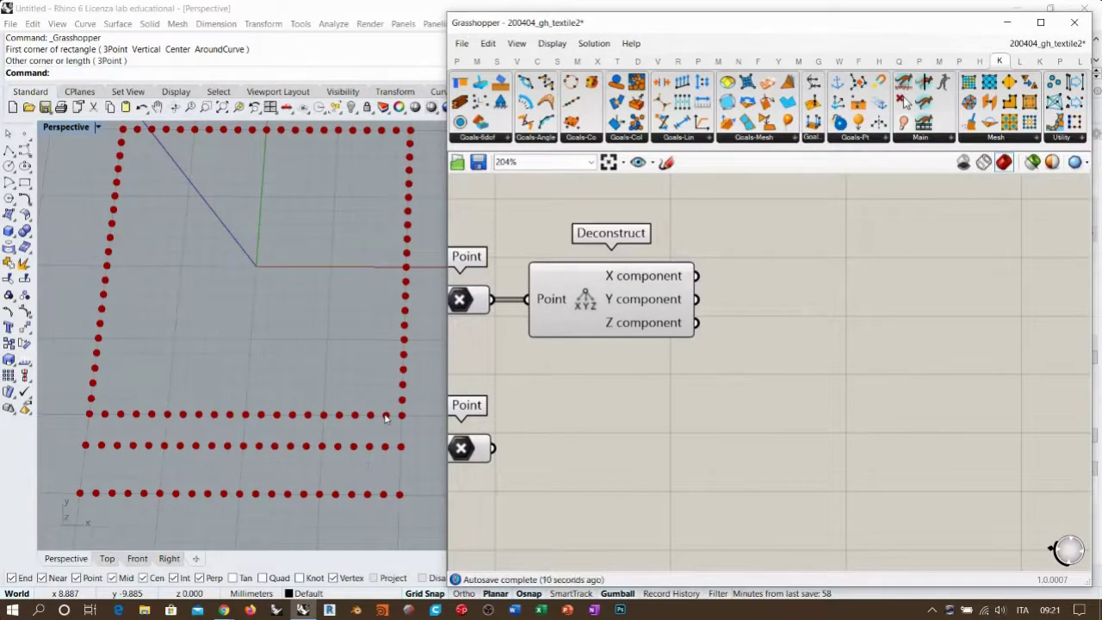
{"action": "right_click_drag", "start_coordinate": [370, 411], "coordinate": [377, 428], "text": "shift"}
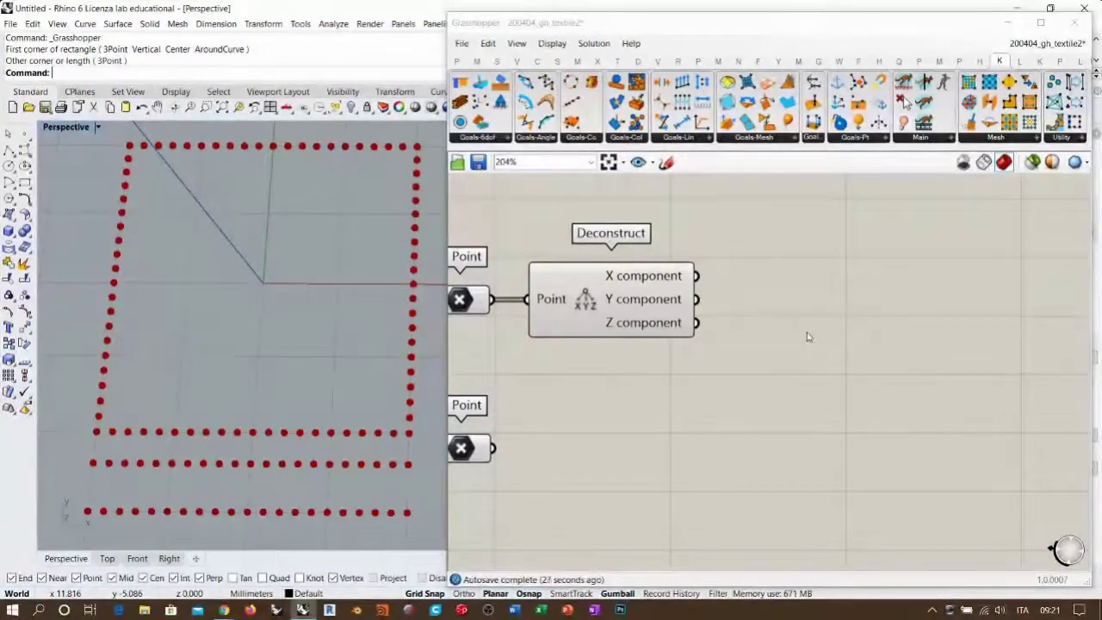
{"action": "double_click", "coordinate": [809, 334]}
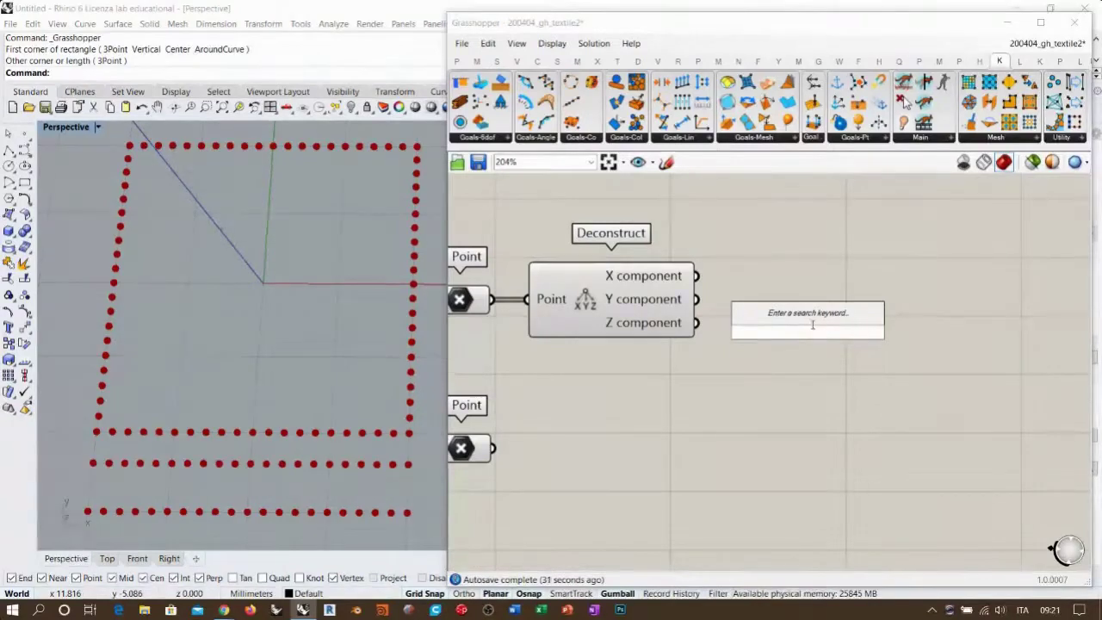
{"action": "left_click", "coordinate": [812, 263]}
{"action": "mouse_move", "coordinate": [664, 303]}
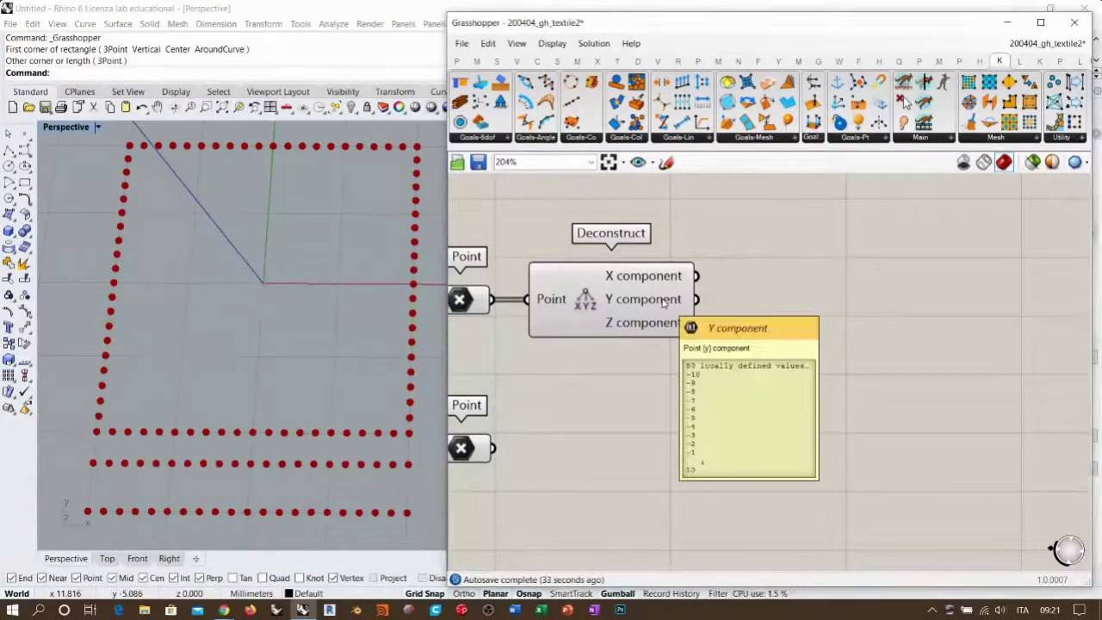
{"action": "right_click_drag", "start_coordinate": [819, 293], "coordinate": [804, 347]}
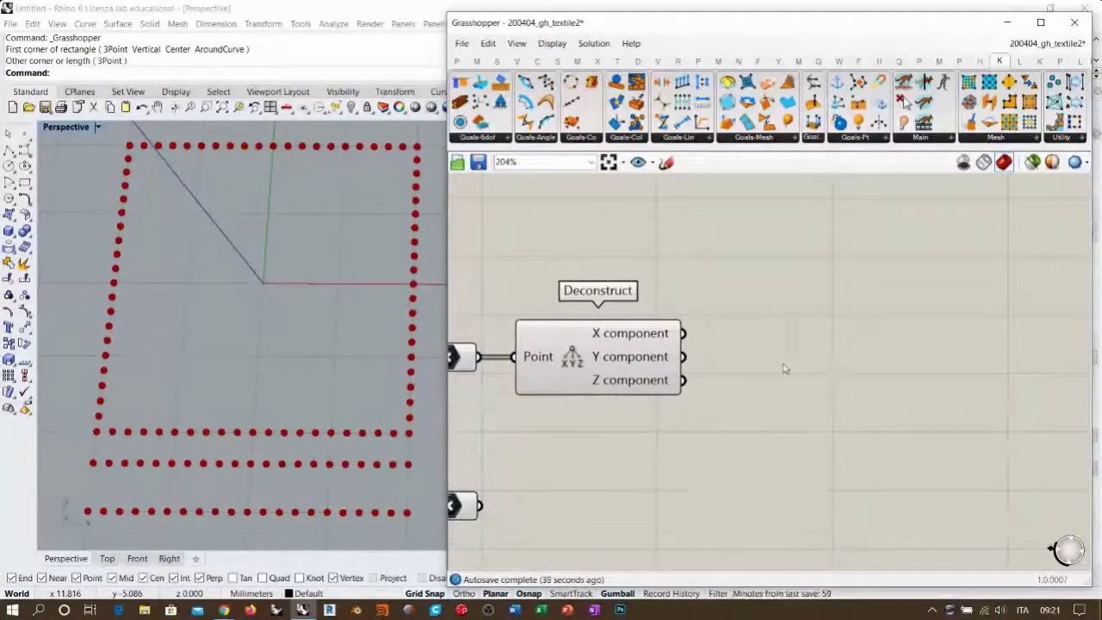
{"action": "double_click", "coordinate": [783, 373]}
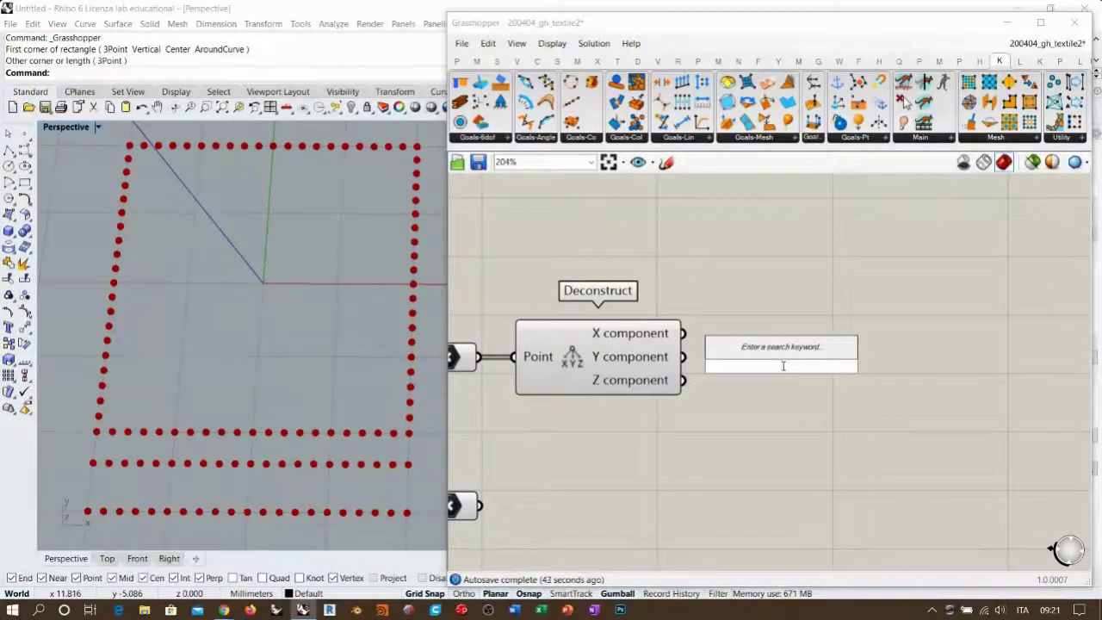
{"action": "type", "text": "min"}
{"action": "left_click", "coordinate": [749, 298]}
{"action": "left_click_drag", "start_coordinate": [698, 365], "coordinate": [685, 357]}
{"action": "left_click_drag", "start_coordinate": [772, 375], "coordinate": [778, 365]}
{"action": "left_click", "coordinate": [771, 422]}
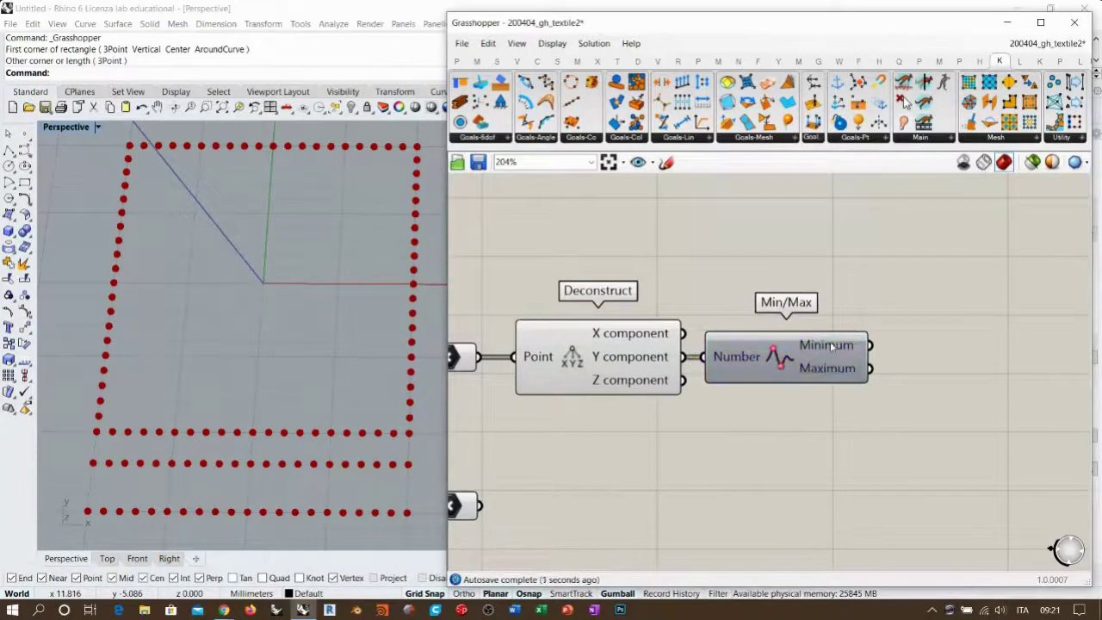
Lower Min/Max beneath the Y component output and add an Equality component comparing the Y component with Minimum
{"action": "mouse_move", "coordinate": [831, 345]}
{"action": "left_click_drag", "start_coordinate": [601, 360], "coordinate": [593, 360]}
{"action": "right_click_drag", "start_coordinate": [808, 420], "coordinate": [755, 406]}
{"action": "left_click_drag", "start_coordinate": [708, 341], "coordinate": [708, 396]}
{"action": "right_click_drag", "start_coordinate": [867, 358], "coordinate": [794, 368]}
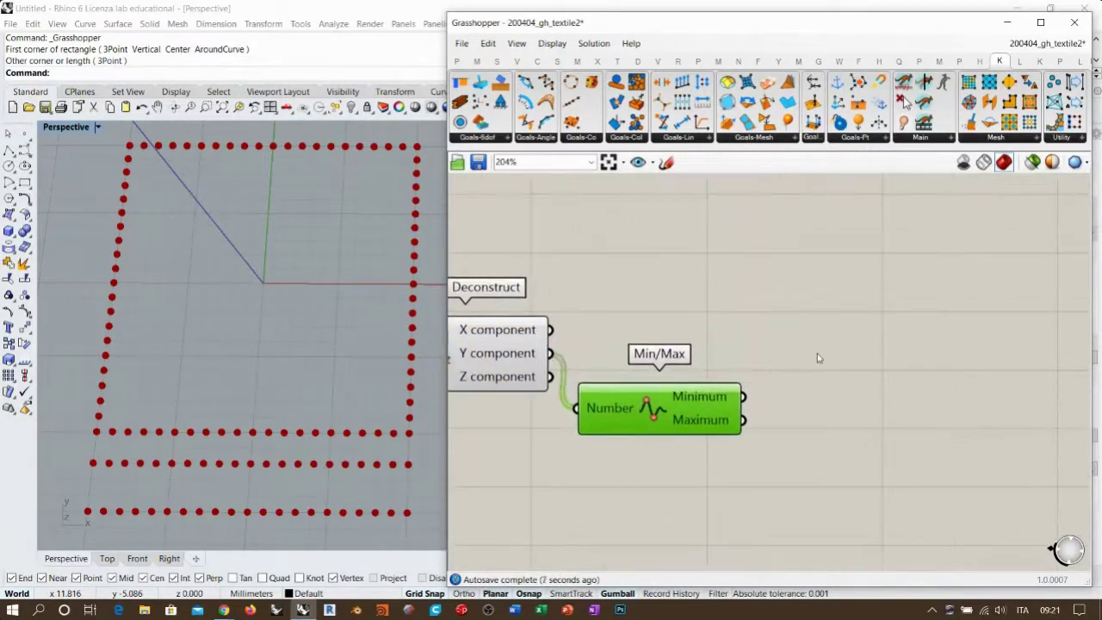
{"action": "double_click", "coordinate": [817, 353]}
{"action": "type", "text": "="}
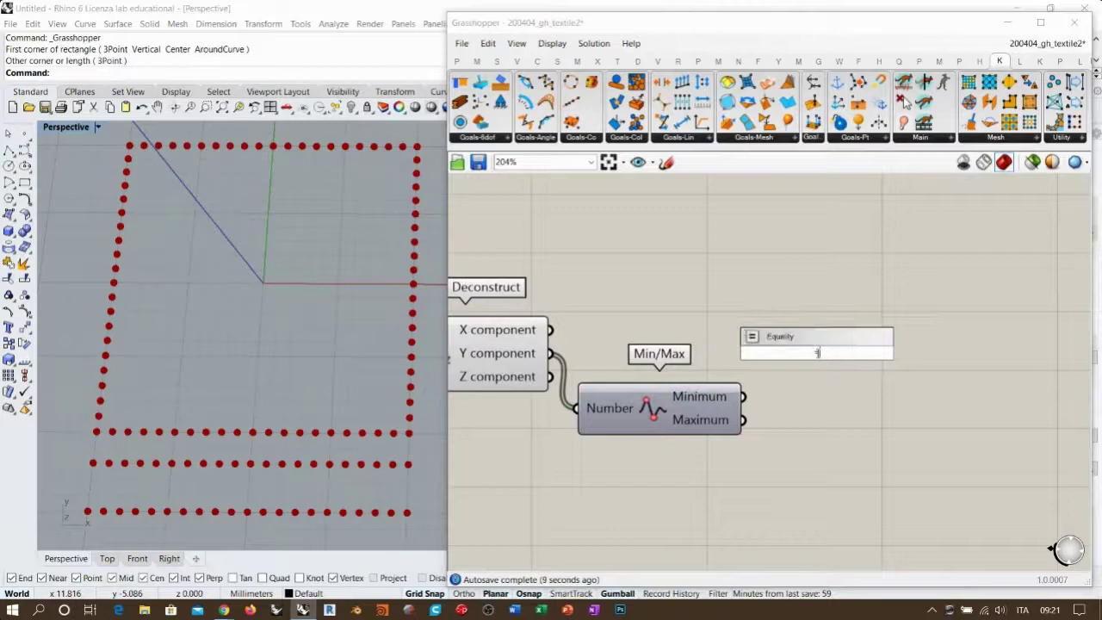
{"action": "key", "text": "Return"}
{"action": "left_click_drag", "start_coordinate": [552, 354], "coordinate": [811, 362]}
{"action": "left_click_drag", "start_coordinate": [742, 397], "coordinate": [762, 378]}
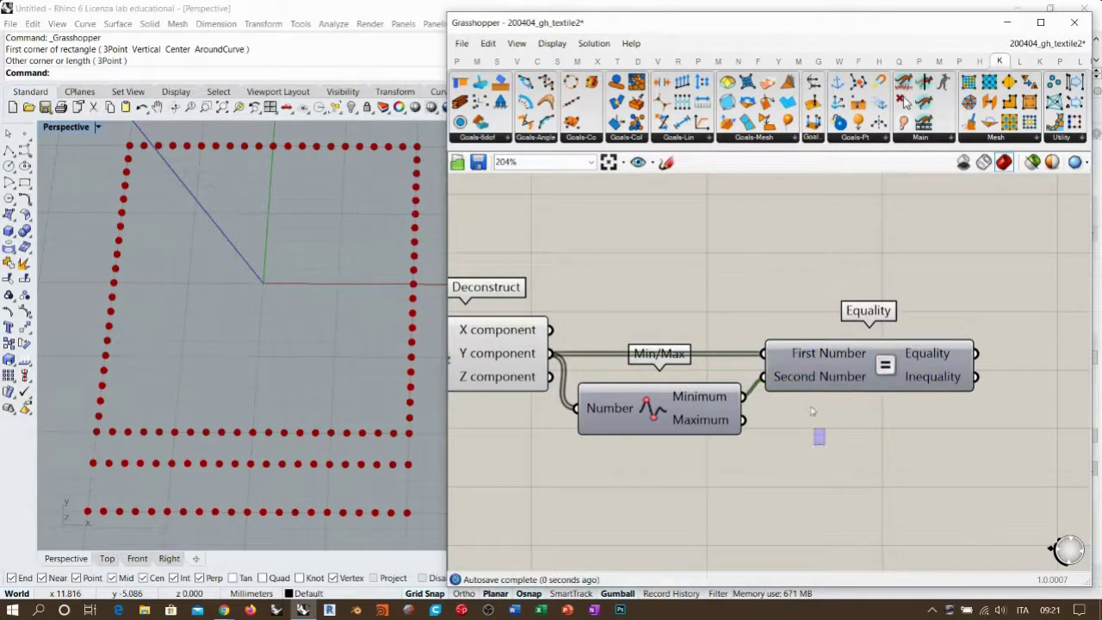
{"action": "left_click_drag", "start_coordinate": [835, 394], "coordinate": [829, 394]}
{"action": "left_click", "coordinate": [855, 418]}
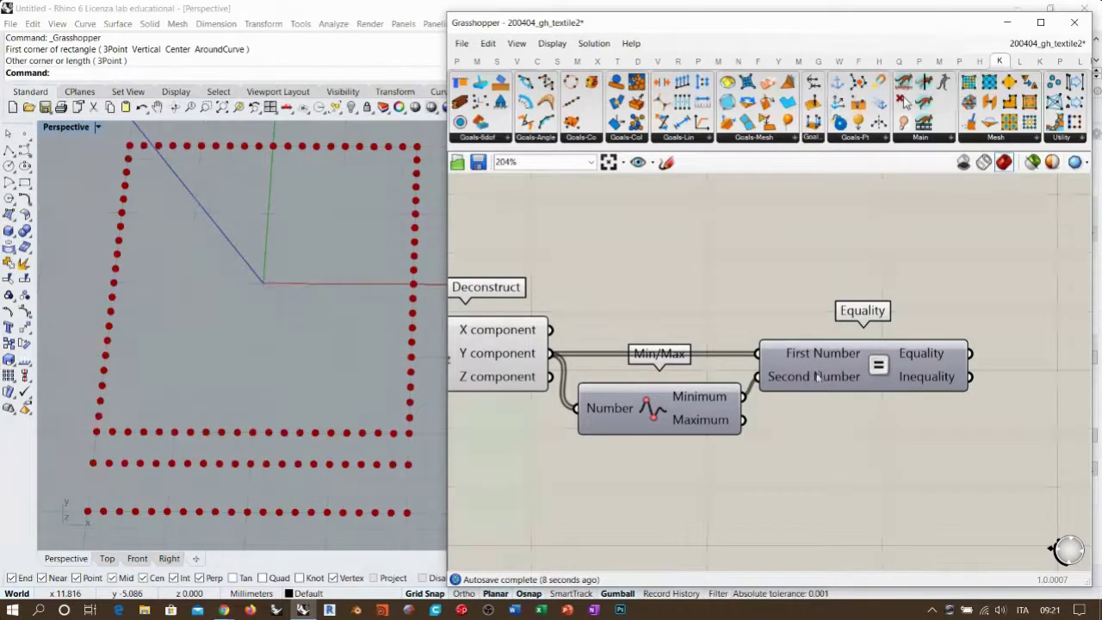
Add a Cull Pattern component with the first Point parameter as List and the Equality result as Cull Pattern
{"action": "mouse_move", "coordinate": [935, 355]}
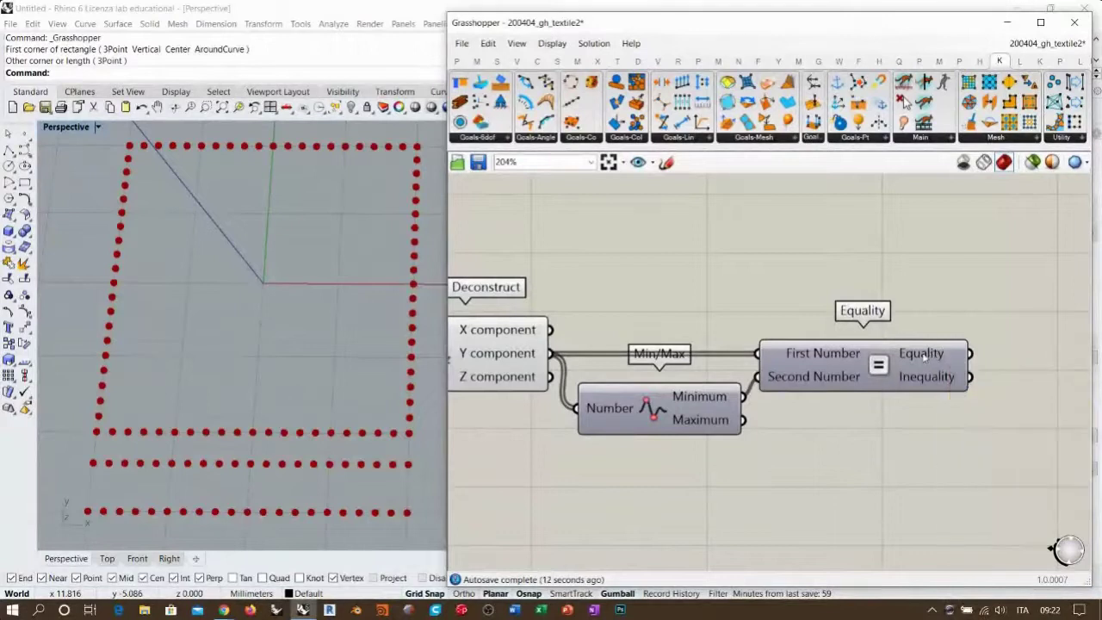
{"action": "mouse_move", "coordinate": [534, 358]}
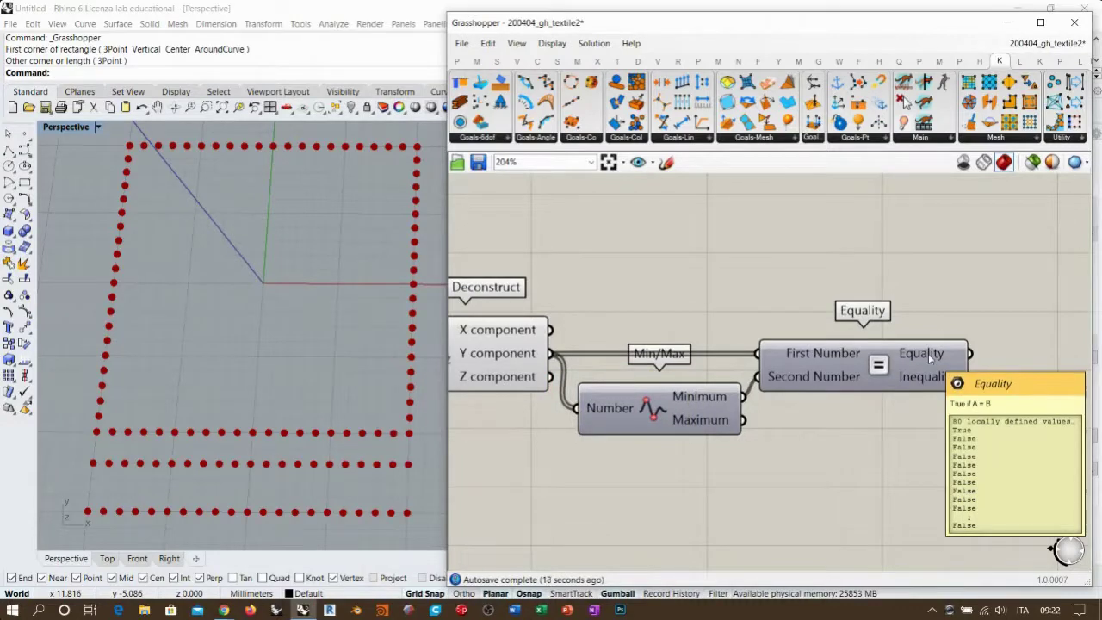
{"action": "double_click", "coordinate": [1008, 307]}
{"action": "type", "text": "cull"}
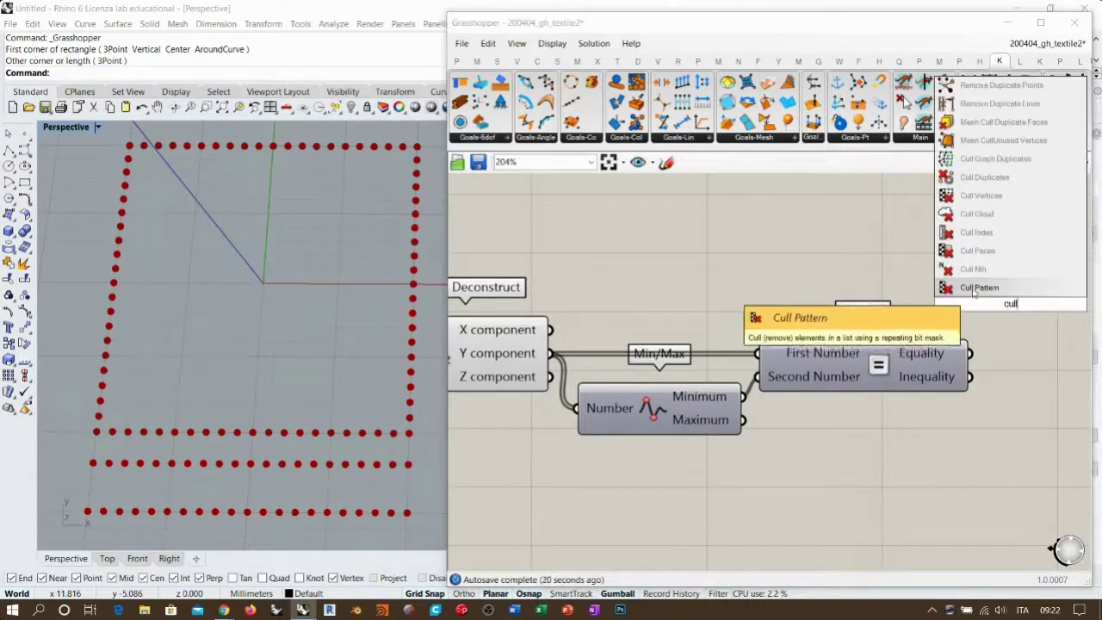
{"action": "left_click", "coordinate": [979, 288]}
{"action": "scroll", "coordinate": [855, 319], "scroll_direction": "down", "scroll_amount": 2}
{"action": "left_click_drag", "start_coordinate": [495, 346], "coordinate": [1018, 330]}
{"action": "left_click", "coordinate": [971, 372]}
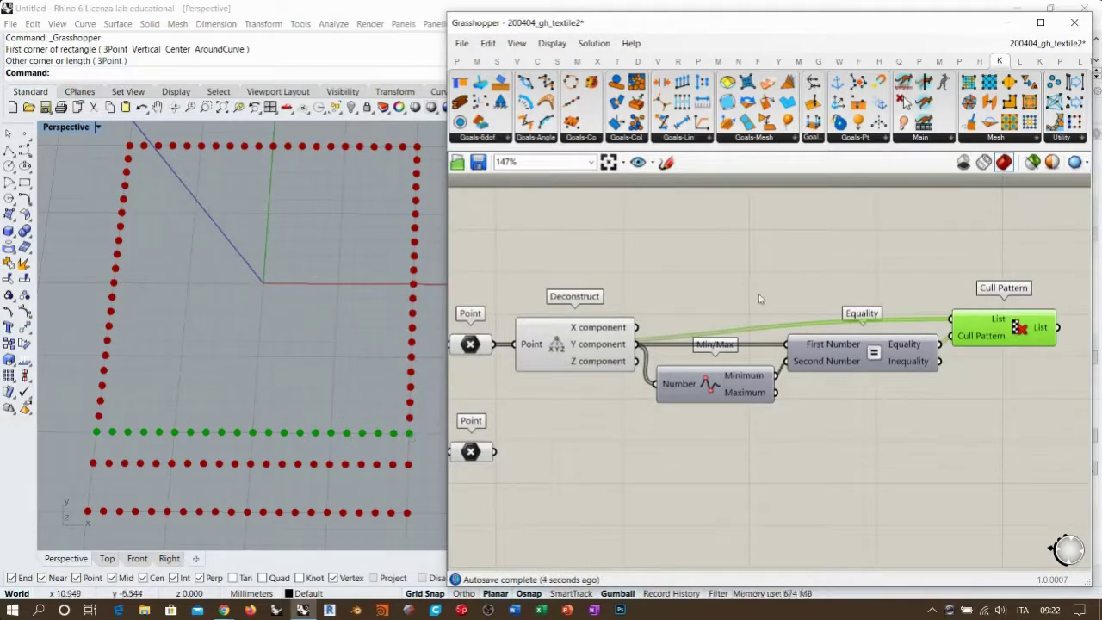
{"action": "mouse_move", "coordinate": [626, 386]}
{"action": "right_mouse_down"}
{"action": "mouse_move", "coordinate": [716, 377]}
{"action": "mouse_move", "coordinate": [652, 350]}
{"action": "mouse_move", "coordinate": [686, 381]}
{"action": "mouse_move", "coordinate": [644, 379]}
{"action": "right_mouse_up"}
{"action": "left_click", "coordinate": [644, 378]}
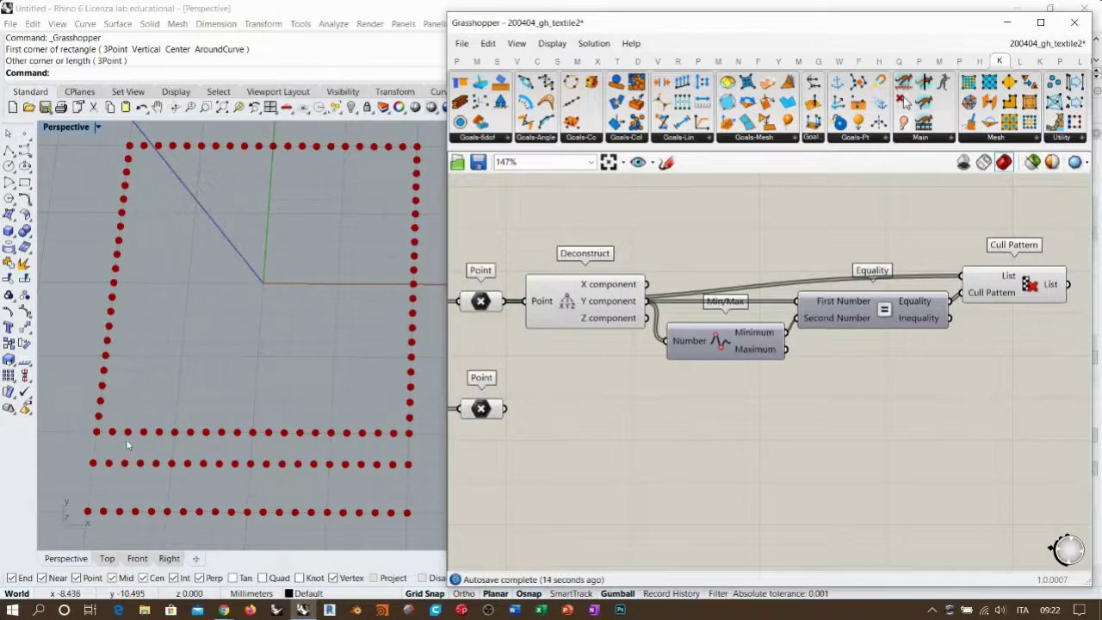
Rearrange the Deconstruct, Min/Max, Equality and Cull Pattern components so the Point-to-List wire runs clear above the others
{"action": "right_click_drag", "start_coordinate": [526, 374], "coordinate": [1072, 446]}
{"action": "scroll", "coordinate": [605, 310], "scroll_direction": "up", "scroll_amount": 4}
{"action": "scroll", "coordinate": [604, 311], "scroll_direction": "up", "scroll_amount": 1}
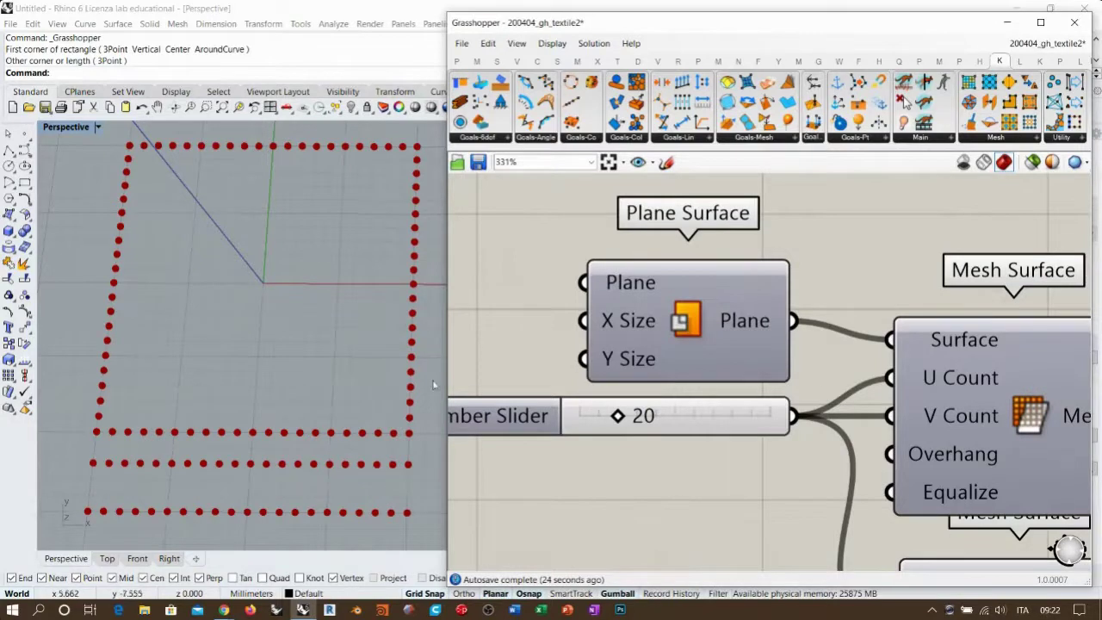
{"action": "scroll", "coordinate": [628, 304], "scroll_direction": "down", "scroll_amount": 3}
{"action": "right_click_drag", "start_coordinate": [1081, 360], "coordinate": [669, 324]}
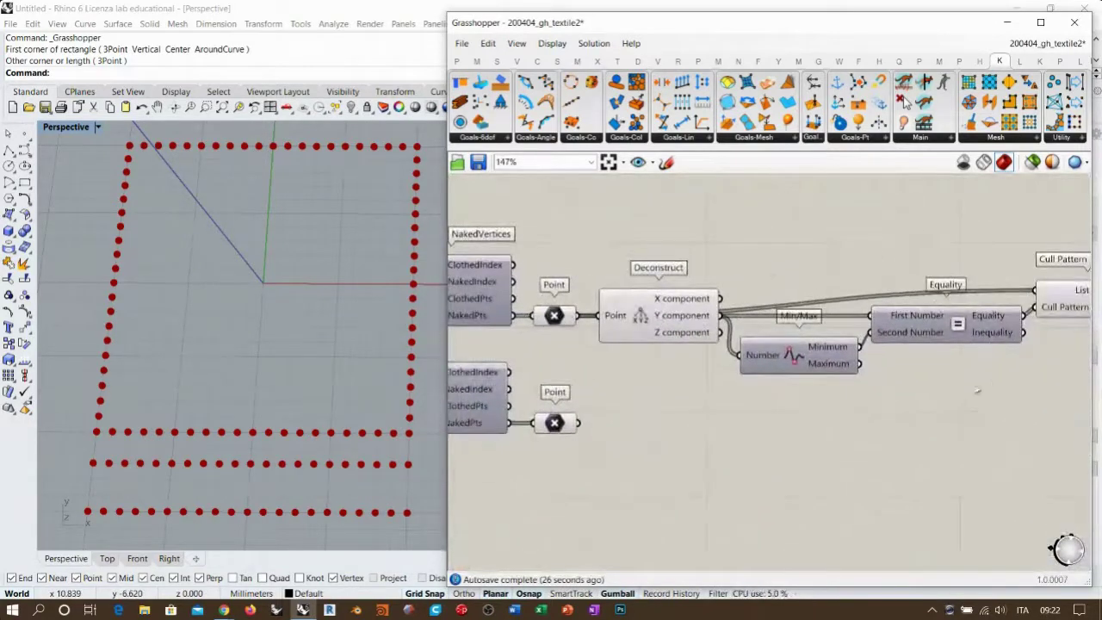
{"action": "right_click_drag", "start_coordinate": [988, 386], "coordinate": [944, 375]}
{"action": "left_click_drag", "start_coordinate": [944, 377], "coordinate": [633, 286]}
{"action": "left_click", "coordinate": [634, 287]}
{"action": "left_click_drag", "start_coordinate": [1020, 288], "coordinate": [1019, 315]}
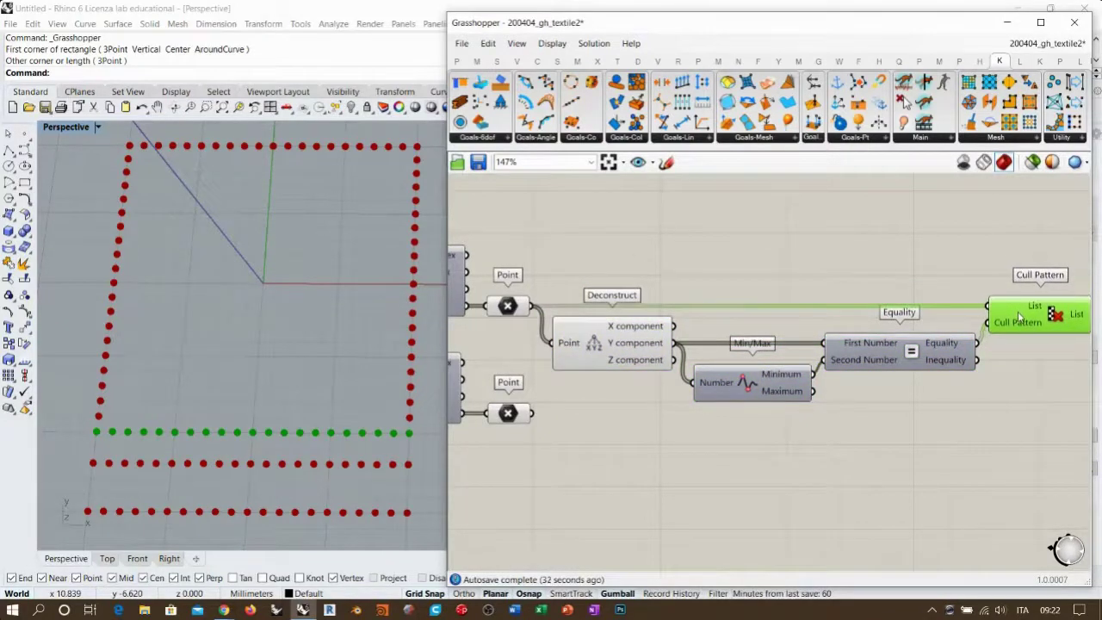
{"action": "left_click", "coordinate": [943, 260]}
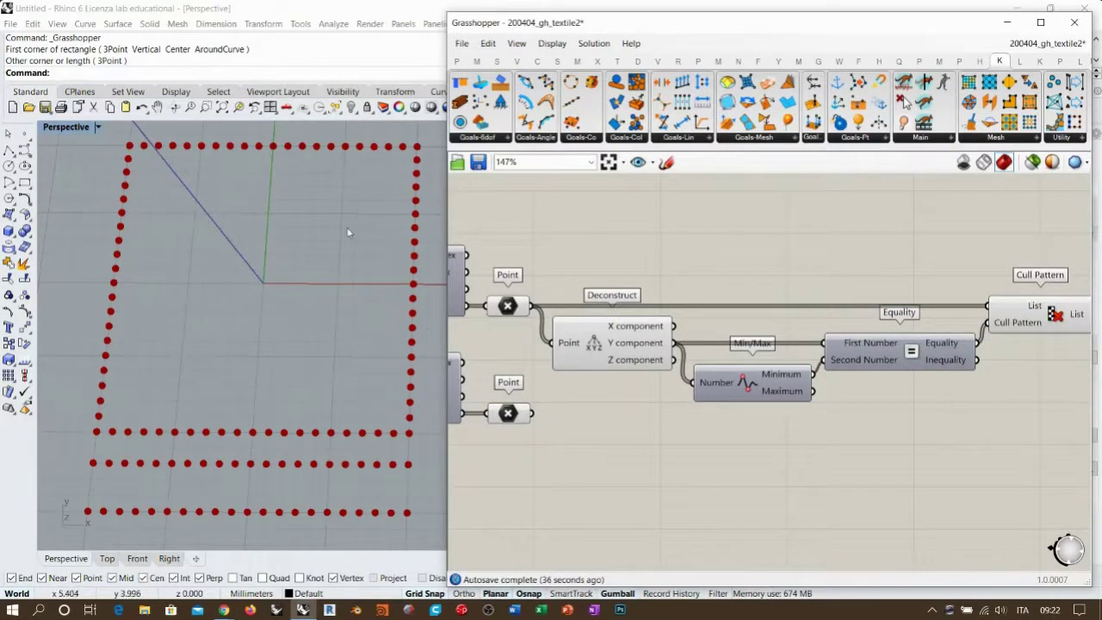
Duplicate the Deconstruct-to-Cull Pattern chain below, feed it from the second Point parameter, and connect Maximum to the copied Equality
{"action": "scroll", "coordinate": [929, 320], "scroll_direction": "up", "scroll_amount": 5}
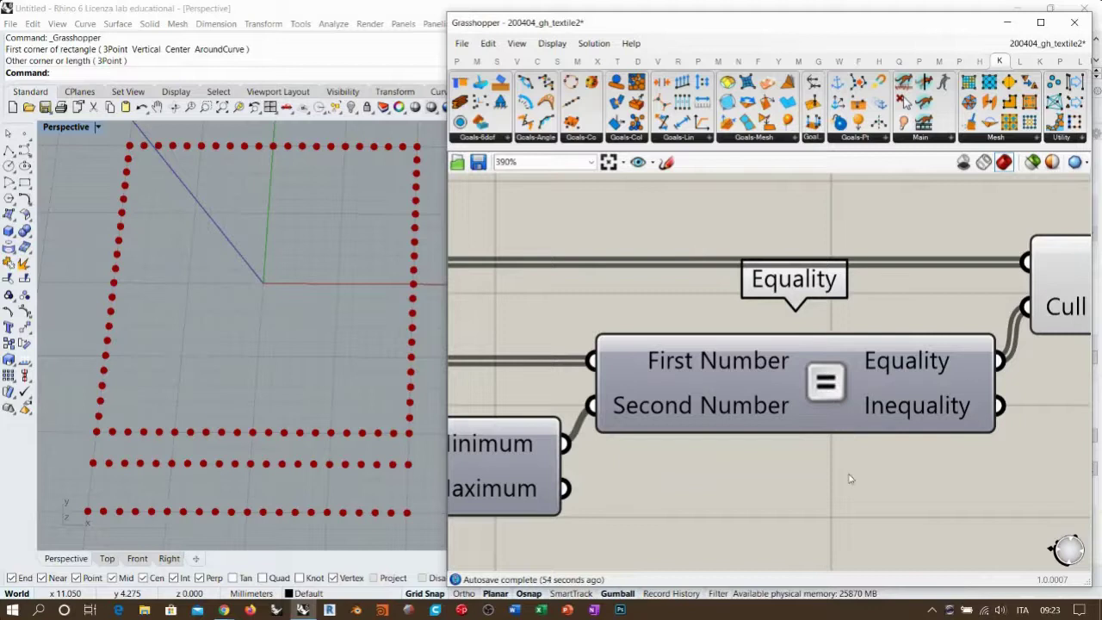
{"action": "scroll", "coordinate": [786, 272], "scroll_direction": "down", "scroll_amount": 4}
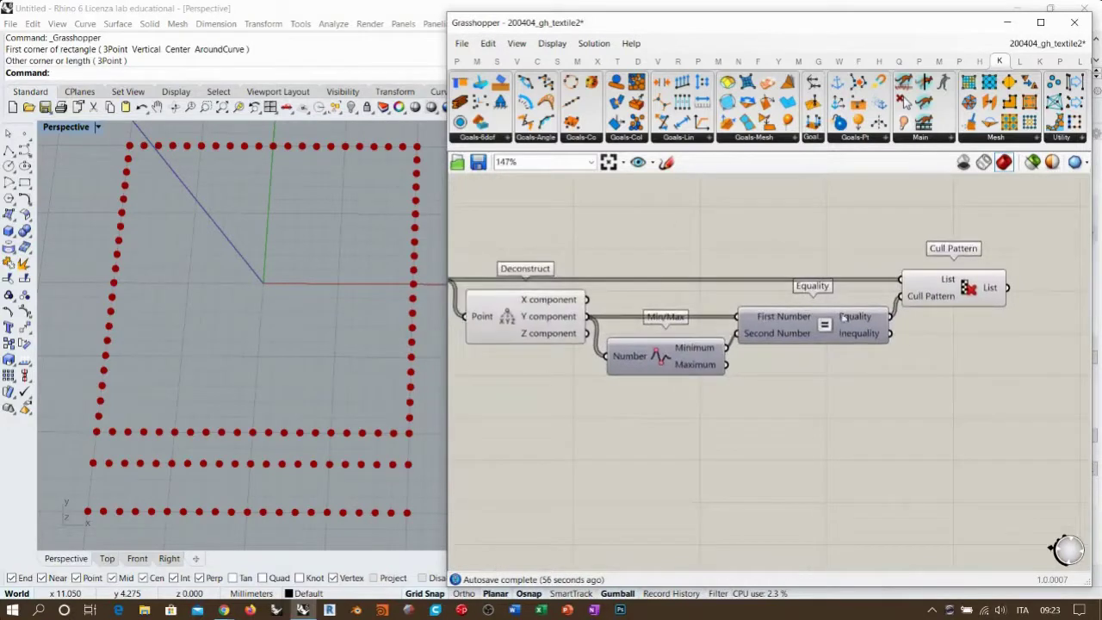
{"action": "right_click_drag", "start_coordinate": [862, 316], "coordinate": [893, 311]}
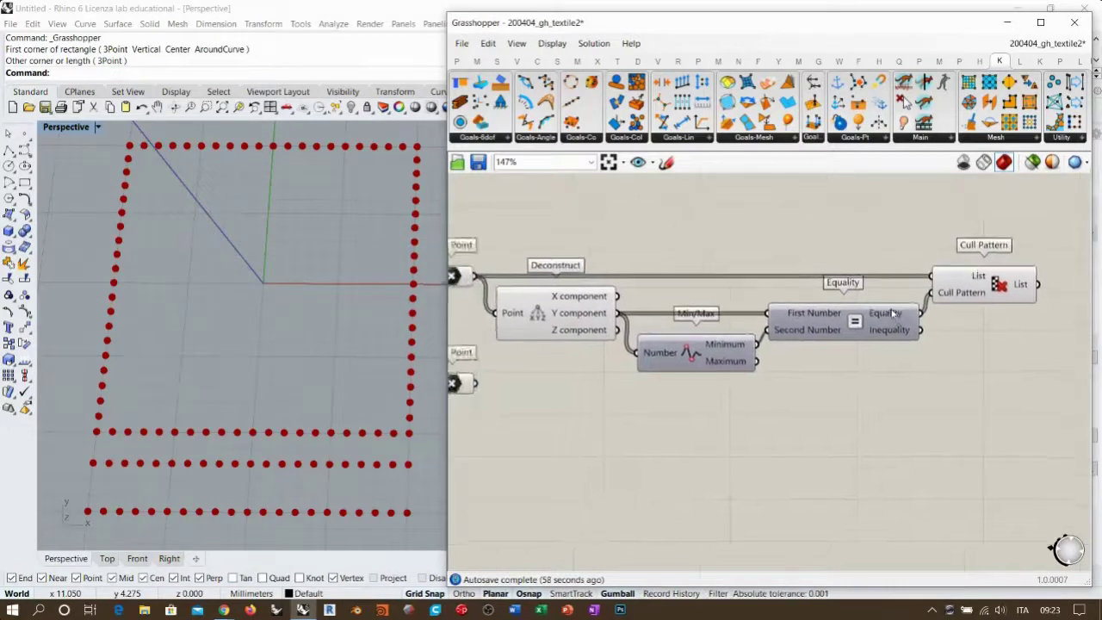
{"action": "scroll", "coordinate": [892, 308], "scroll_direction": "down", "scroll_amount": 2}
{"action": "left_click_drag", "start_coordinate": [670, 260], "coordinate": [672, 260]}
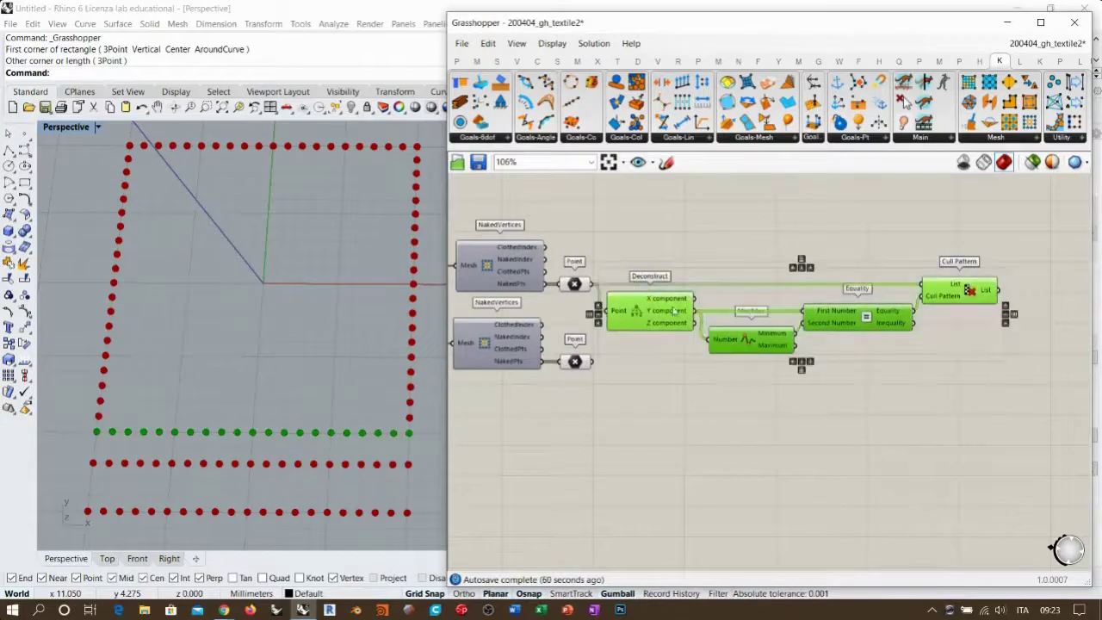
{"action": "left_click_drag", "start_coordinate": [648, 312], "coordinate": [650, 400], "text": "alt"}
{"action": "left_click", "coordinate": [572, 321]}
{"action": "left_click_drag", "start_coordinate": [592, 362], "coordinate": [923, 371]}
{"action": "scroll", "coordinate": [834, 420], "scroll_direction": "up", "scroll_amount": 3}
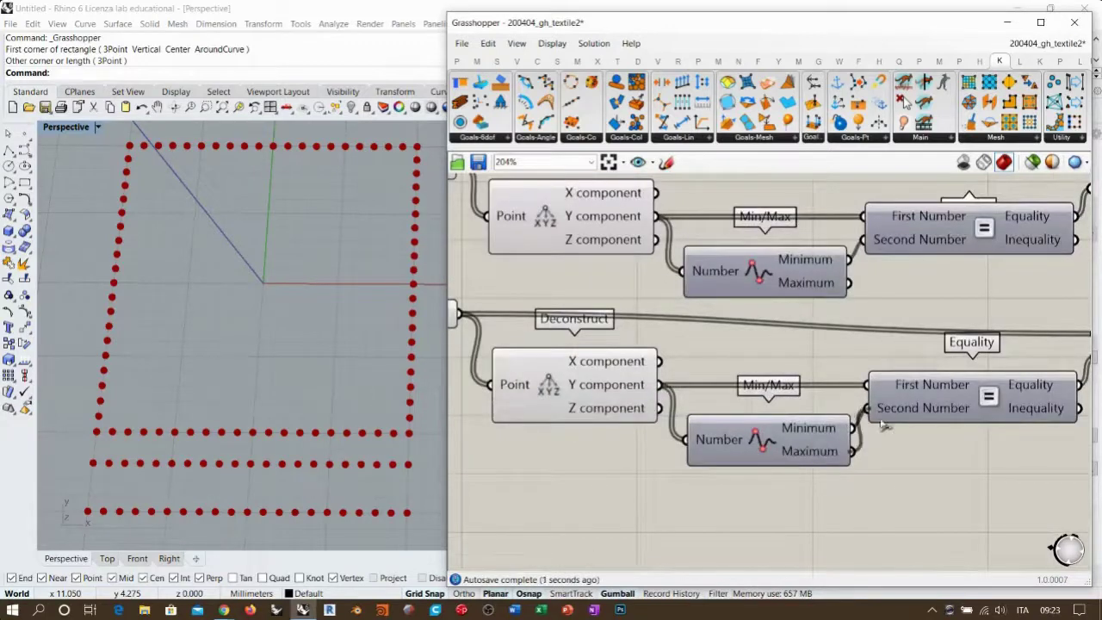
{"action": "scroll", "coordinate": [740, 379], "scroll_direction": "down", "scroll_amount": 3}
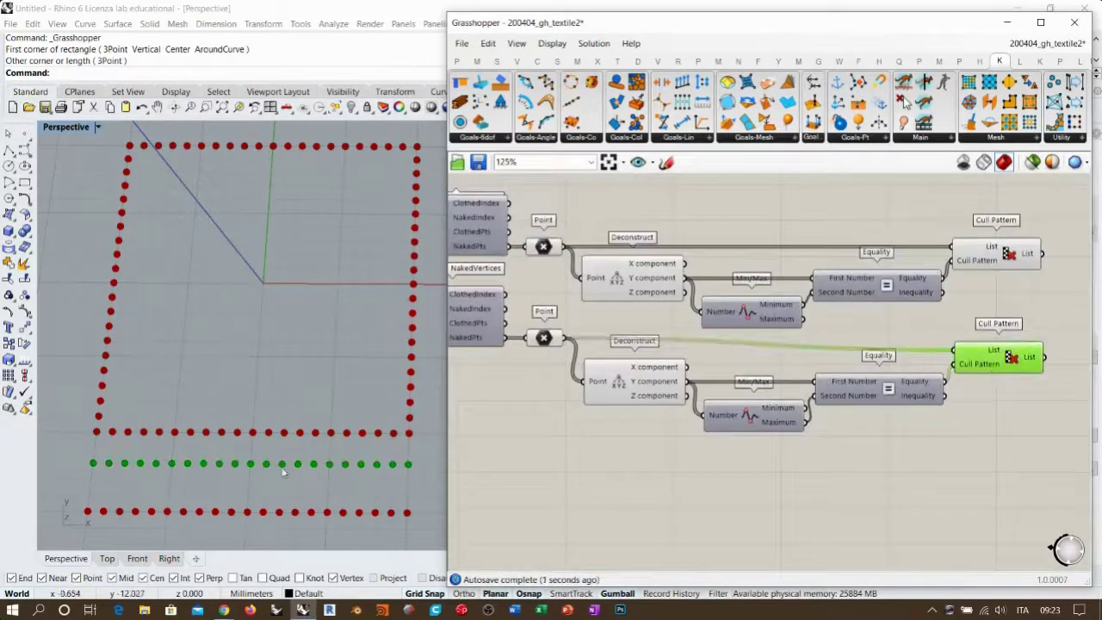
Hide the previews of both Point parameters and highlight each Cull Pattern's points in the viewport
{"action": "right_click_drag", "start_coordinate": [650, 331], "coordinate": [653, 353]}
{"action": "left_click_drag", "start_coordinate": [663, 238], "coordinate": [550, 454]}
{"action": "key", "text": "ctrl+q"}
{"action": "left_click", "coordinate": [716, 214]}
{"action": "right_click_drag", "start_coordinate": [1005, 331], "coordinate": [819, 322]}
{"action": "left_click", "coordinate": [821, 278]}
{"action": "left_click", "coordinate": [824, 365]}
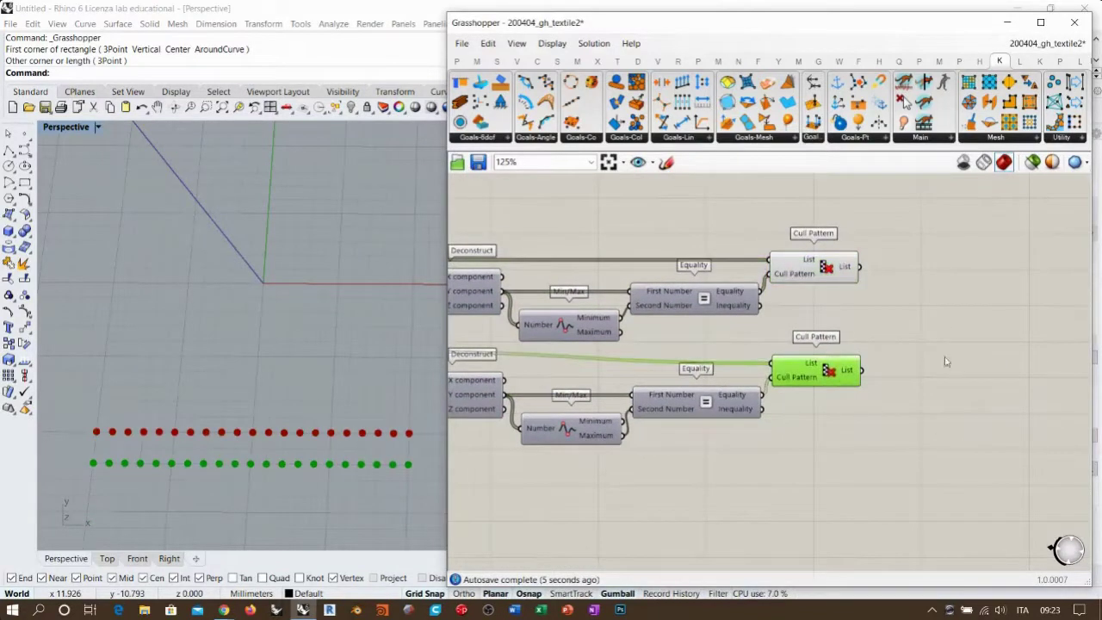
{"action": "scroll", "coordinate": [944, 356], "scroll_direction": "up", "scroll_amount": 2}
{"action": "left_click", "coordinate": [670, 270]}
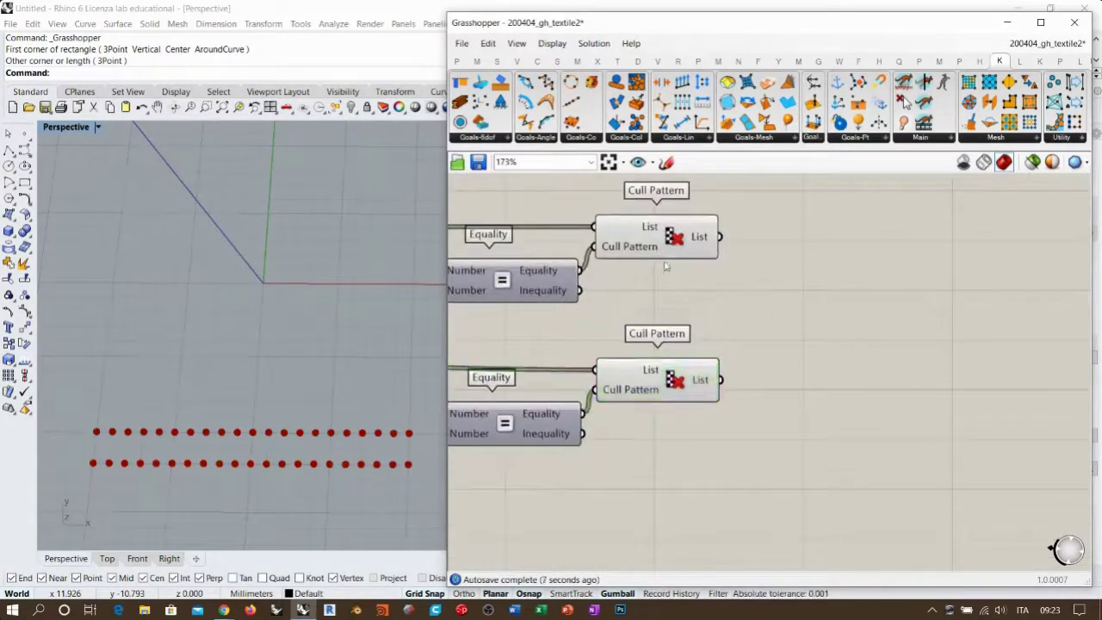
Add a Line component with the first Cull Pattern's list as Start Point and the second's as End Point
{"action": "right_click_drag", "start_coordinate": [694, 356], "coordinate": [1050, 360]}
{"action": "scroll", "coordinate": [1050, 360], "scroll_direction": "down", "scroll_amount": 6}
{"action": "scroll", "coordinate": [675, 298], "scroll_direction": "up", "scroll_amount": 5}
{"action": "left_click", "coordinate": [569, 294]}
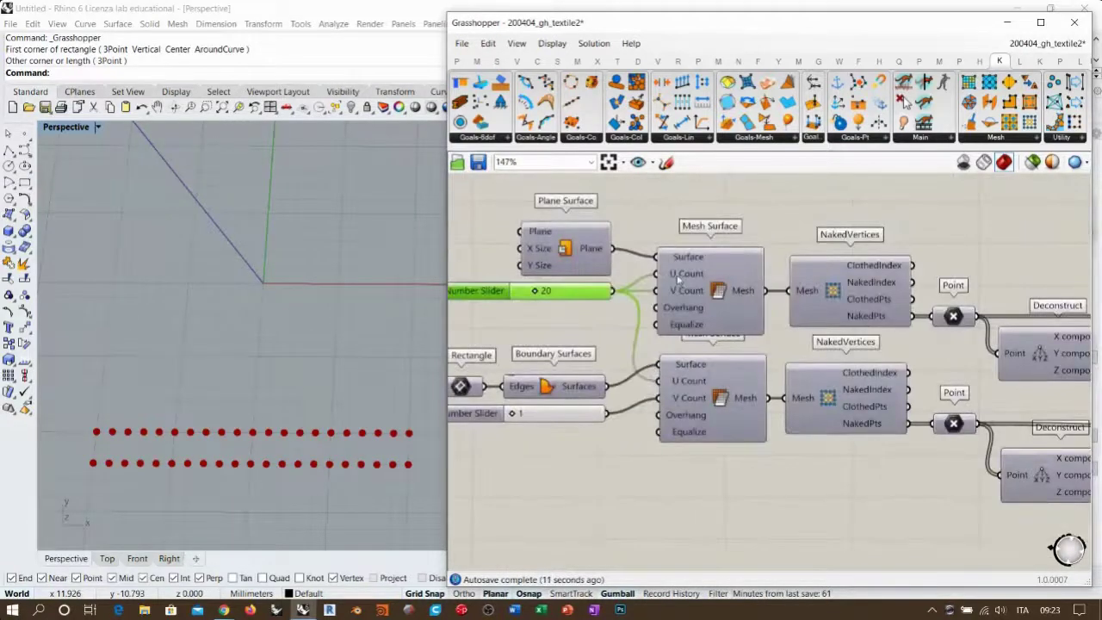
{"action": "scroll", "coordinate": [689, 293], "scroll_direction": "down", "scroll_amount": 3}
{"action": "scroll", "coordinate": [816, 324], "scroll_direction": "up", "scroll_amount": 3}
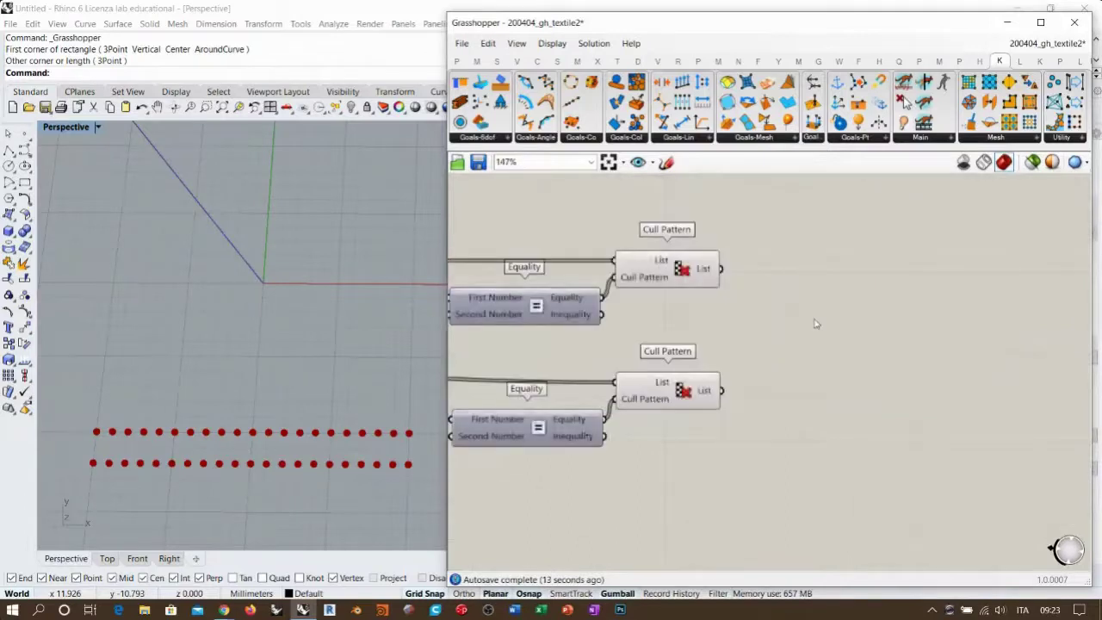
{"action": "double_click", "coordinate": [816, 324]}
{"action": "type", "text": "line"}
{"action": "left_click", "coordinate": [765, 119]}
{"action": "left_click_drag", "start_coordinate": [721, 269], "coordinate": [721, 390]}
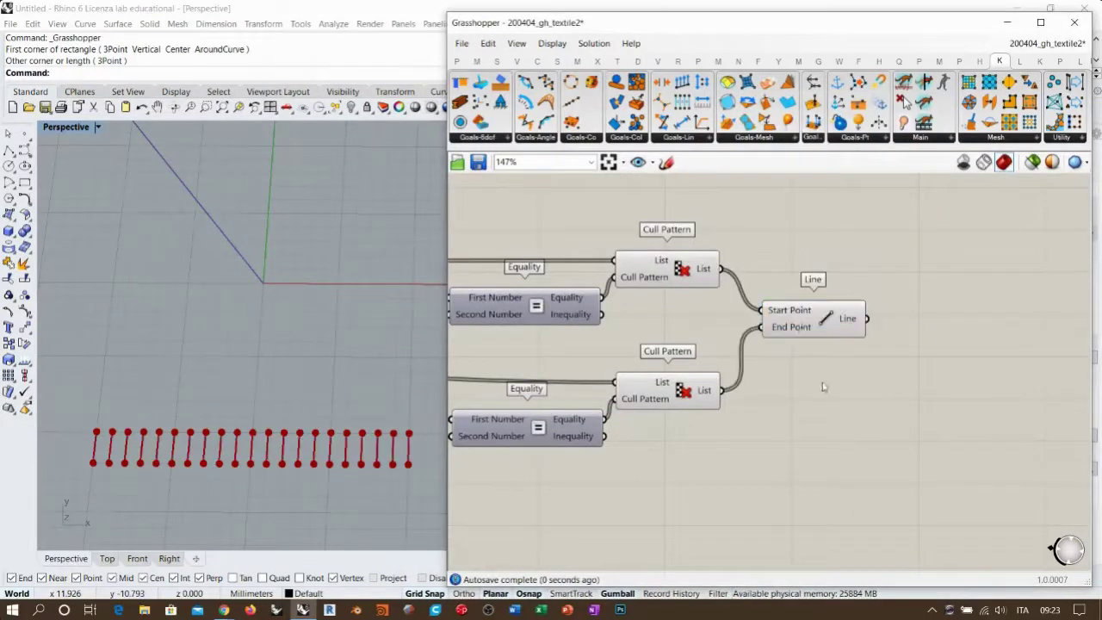
Shift the Line component slightly closer to the Cull Patterns and turn on the previews of both Mesh Surface components
{"action": "left_click_drag", "start_coordinate": [809, 319], "coordinate": [794, 333]}
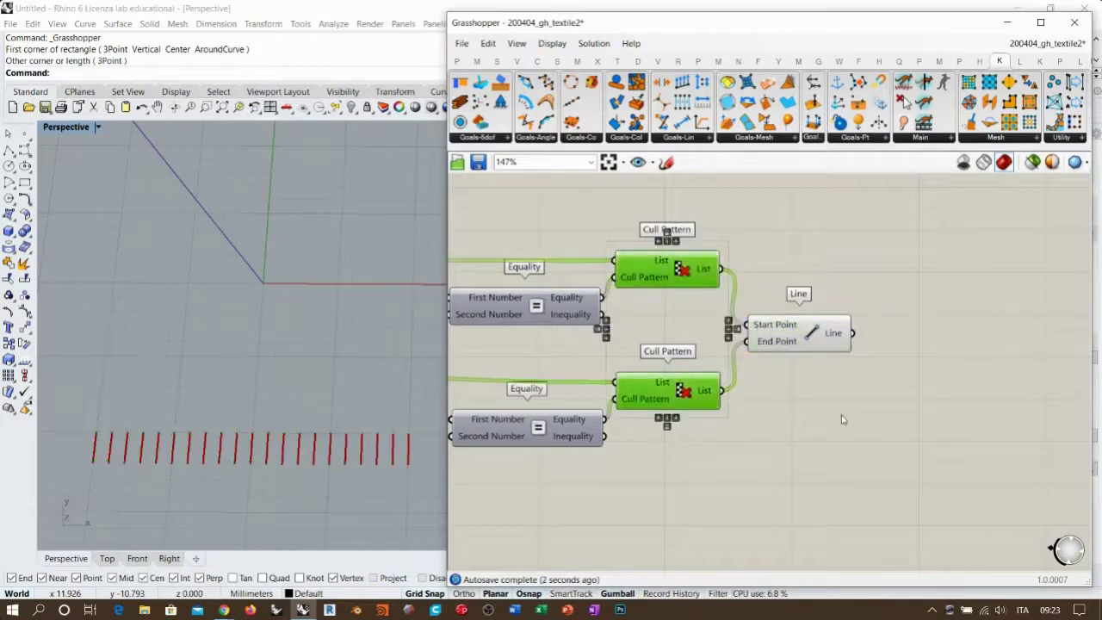
{"action": "right_click_drag", "start_coordinate": [603, 340], "coordinate": [873, 342]}
{"action": "scroll", "coordinate": [819, 339], "scroll_direction": "down", "scroll_amount": 2}
{"action": "right_click_drag", "start_coordinate": [621, 325], "coordinate": [785, 335]}
{"action": "right_click_drag", "start_coordinate": [571, 296], "coordinate": [627, 295]}
{"action": "right_click_drag", "start_coordinate": [570, 272], "coordinate": [595, 272]}
{"action": "left_click", "coordinate": [596, 274]}
{"action": "left_click", "coordinate": [603, 347], "text": "shift"}
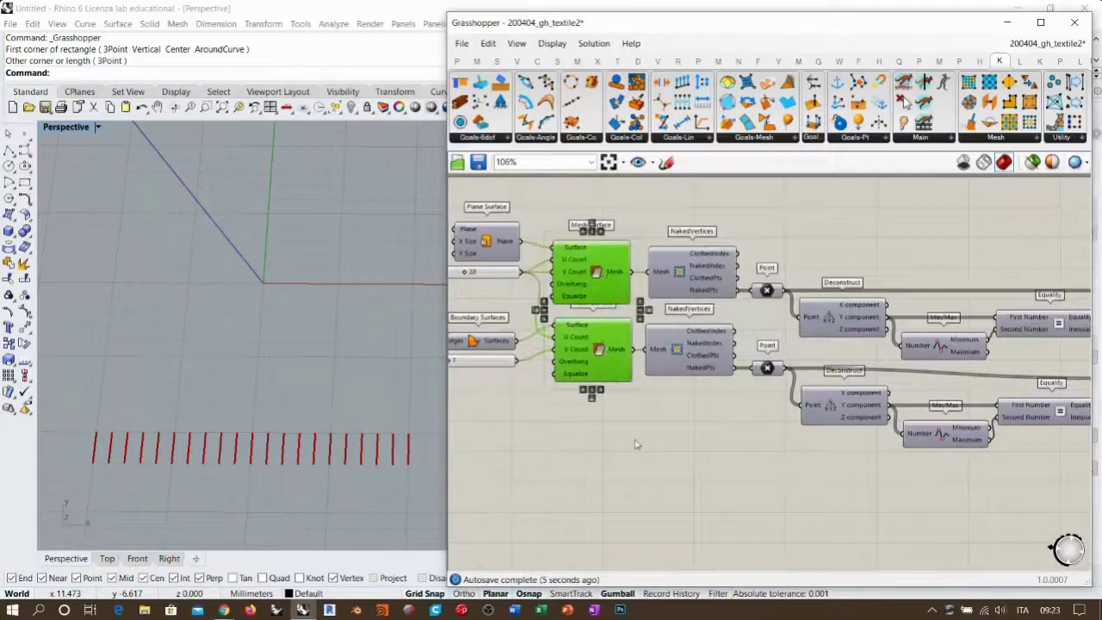
{"action": "key", "text": "ctrl+q"}
{"action": "left_click", "coordinate": [631, 436]}
{"action": "right_click_drag", "start_coordinate": [353, 431], "coordinate": [344, 425], "text": "shift"}
{"action": "right_click_drag", "start_coordinate": [711, 422], "coordinate": [660, 379]}
{"action": "scroll", "coordinate": [660, 379], "scroll_direction": "down", "scroll_amount": 3}
{"action": "right_click_drag", "start_coordinate": [745, 359], "coordinate": [769, 347]}
{"action": "scroll", "coordinate": [769, 348], "scroll_direction": "up", "scroll_amount": 1}
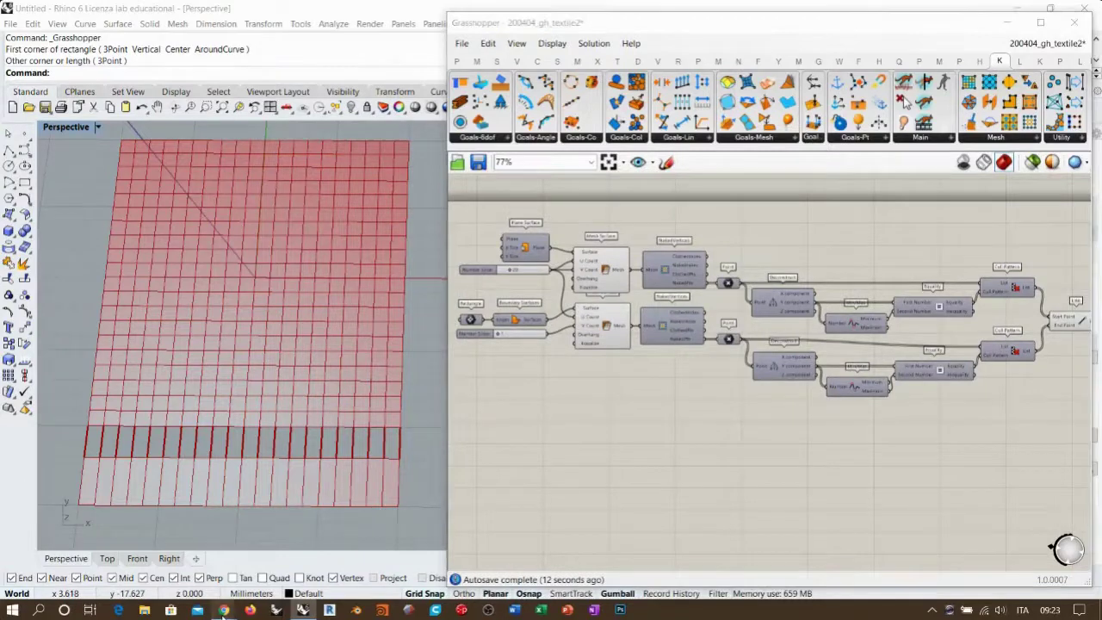
Switch to the WebinarJam broadcast in the browser, read the attendee chat, and return to Grasshopper
{"action": "mouse_move", "coordinate": [223, 609]}
{"action": "left_click", "coordinate": [188, 561]}
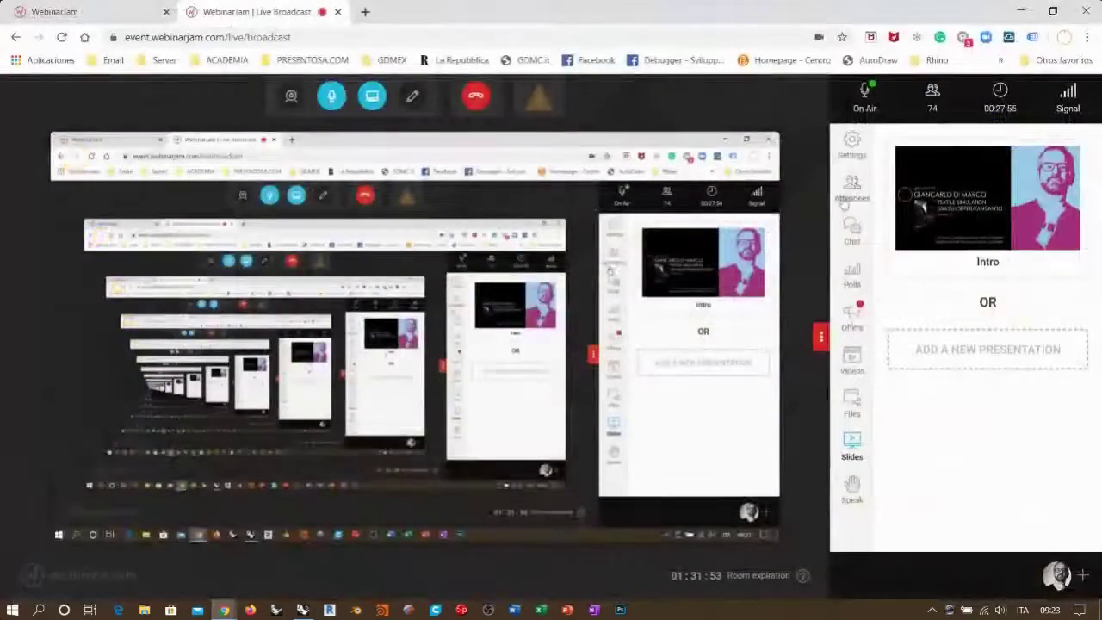
{"action": "left_click", "coordinate": [851, 226]}
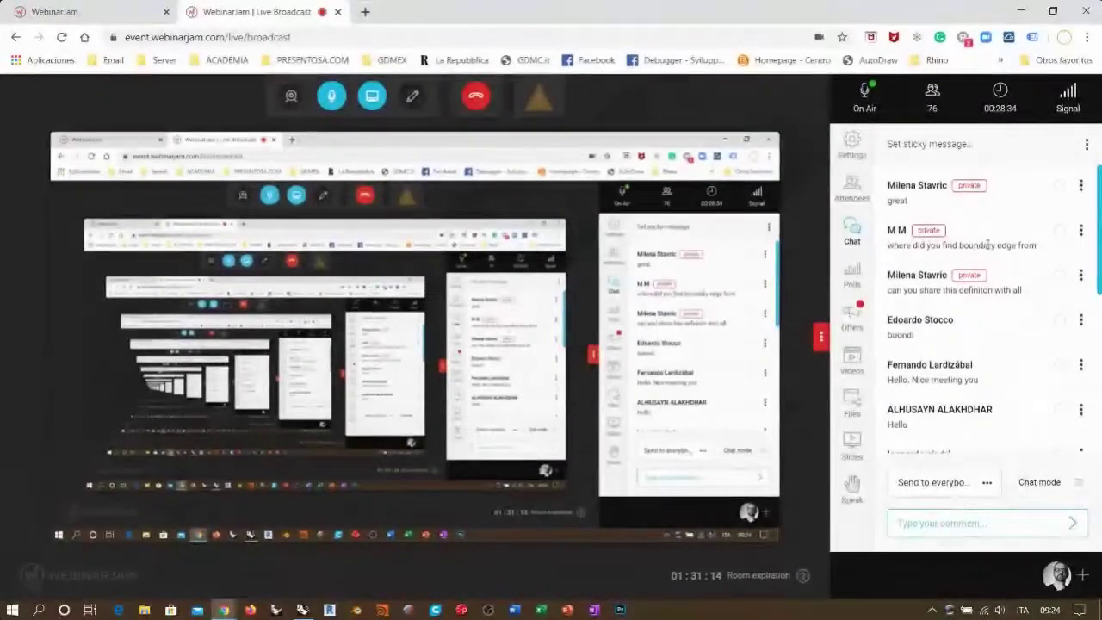
{"action": "key", "text": "alt+Tab"}
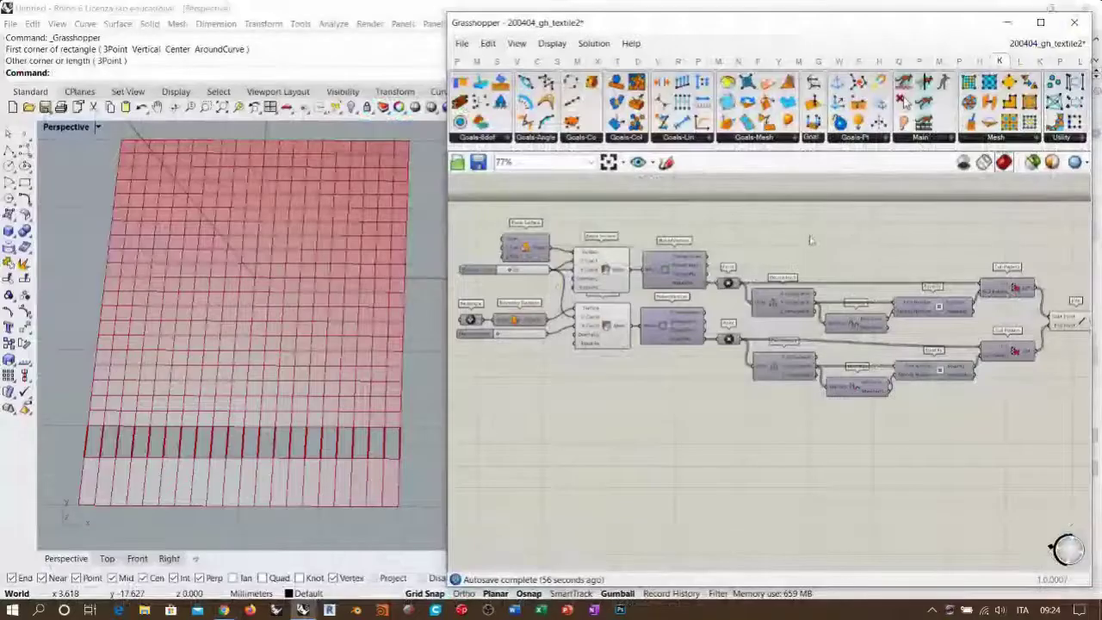
Examine Kangaroo's mesh component group and the inputs and outputs of the NakedVertices components
{"action": "left_click_drag", "start_coordinate": [447, 160], "coordinate": [215, 161]}
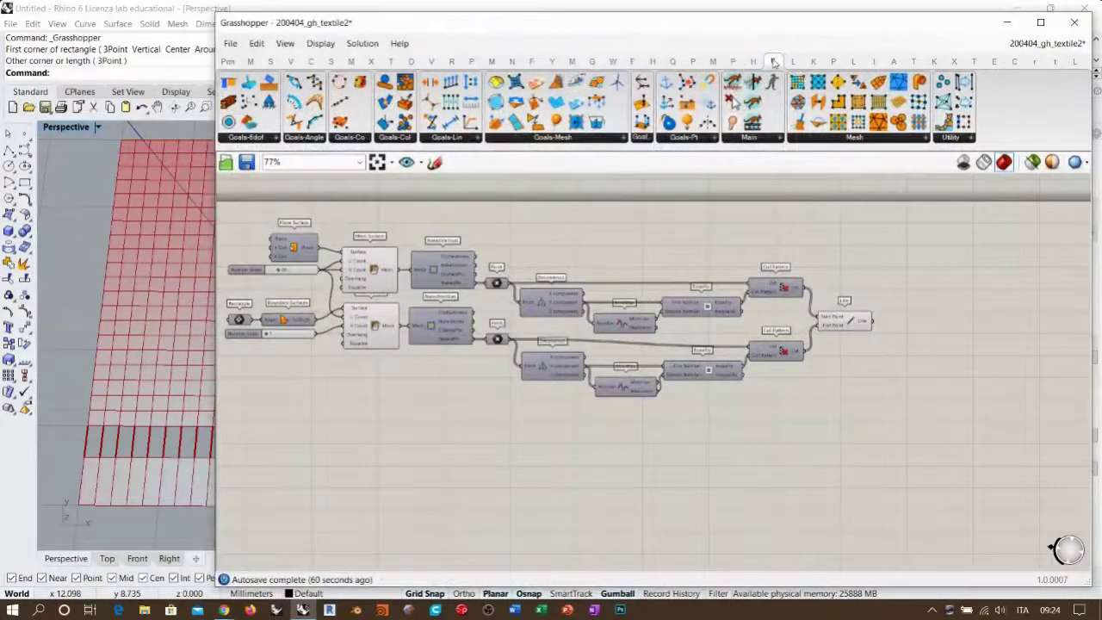
{"action": "left_click", "coordinate": [847, 139]}
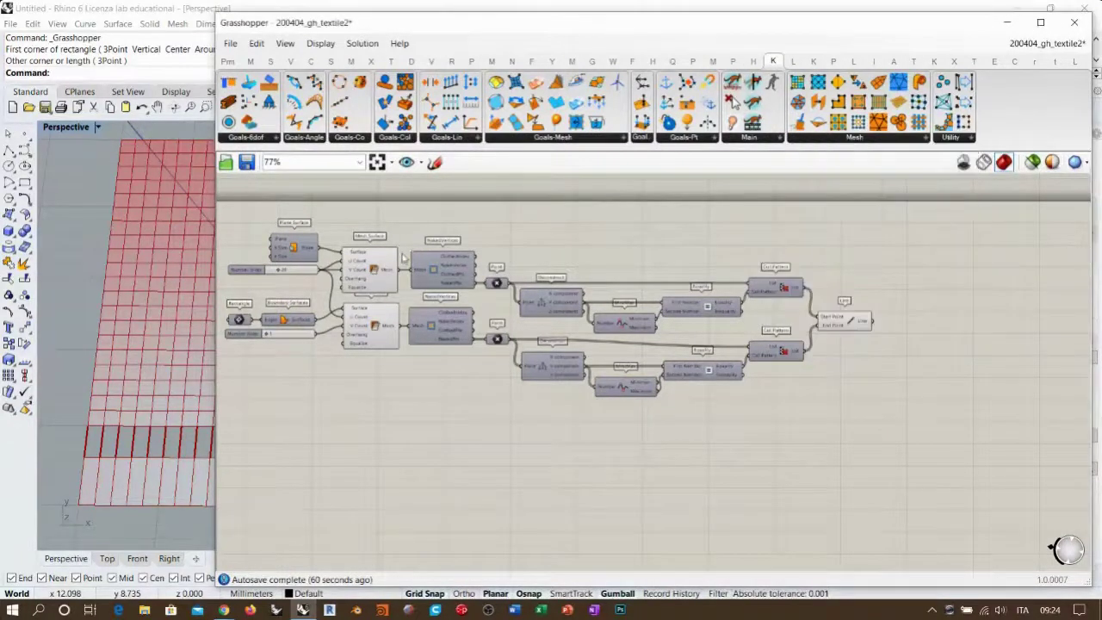
{"action": "scroll", "coordinate": [353, 268], "scroll_direction": "up", "scroll_amount": 5}
{"action": "scroll", "coordinate": [730, 293], "scroll_direction": "up", "scroll_amount": 3}
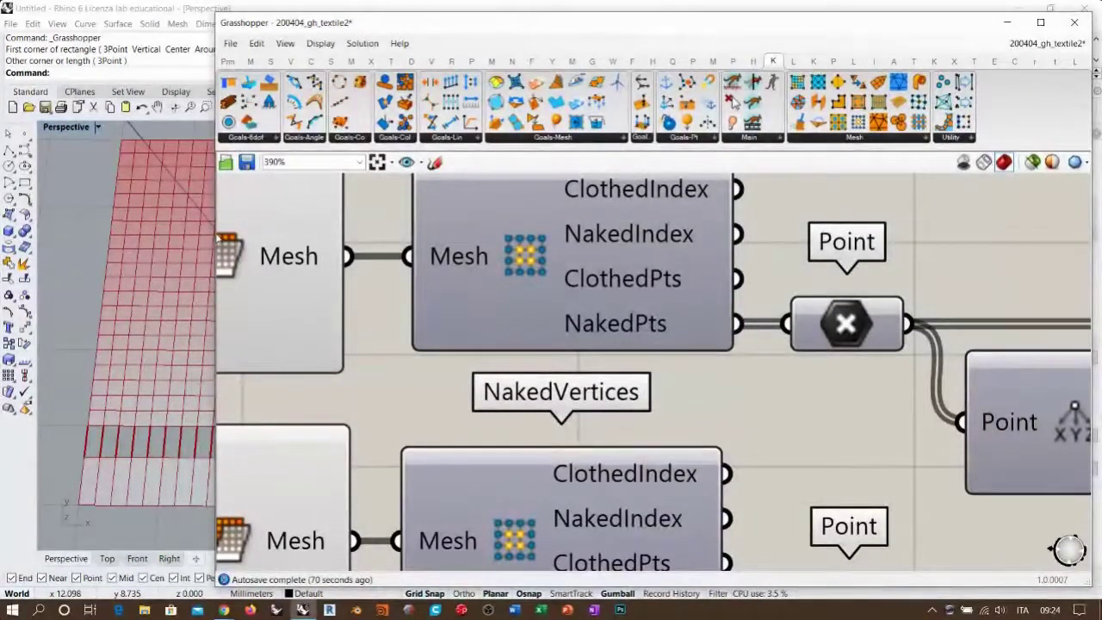
{"action": "left_click_drag", "start_coordinate": [214, 234], "coordinate": [457, 250]}
{"action": "right_click_drag", "start_coordinate": [683, 337], "coordinate": [649, 298]}
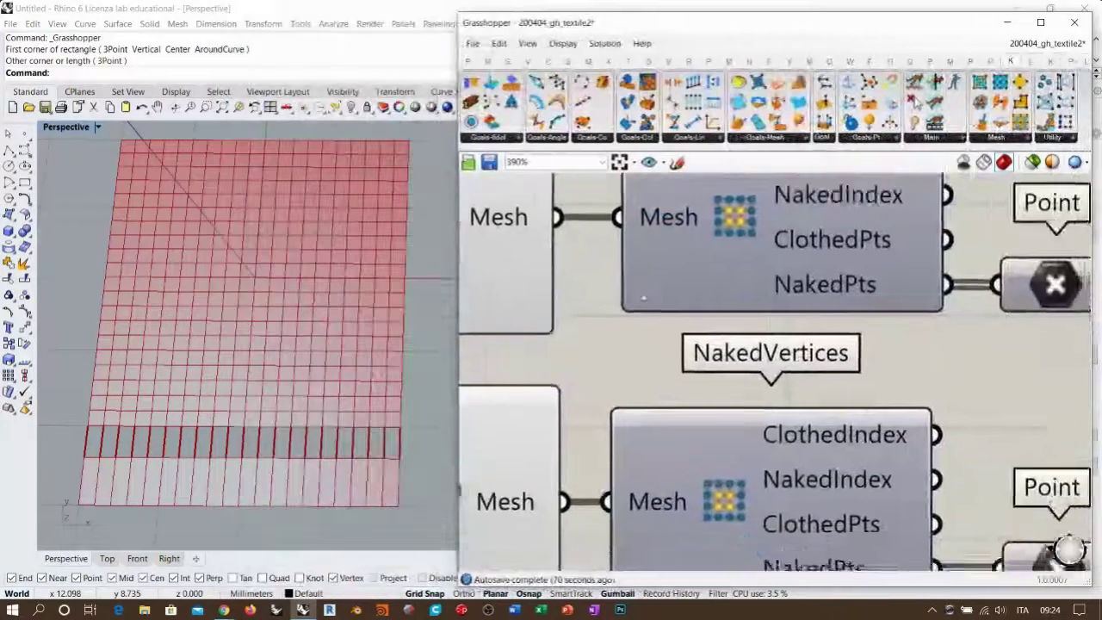
{"action": "scroll", "coordinate": [645, 296], "scroll_direction": "down", "scroll_amount": 5}
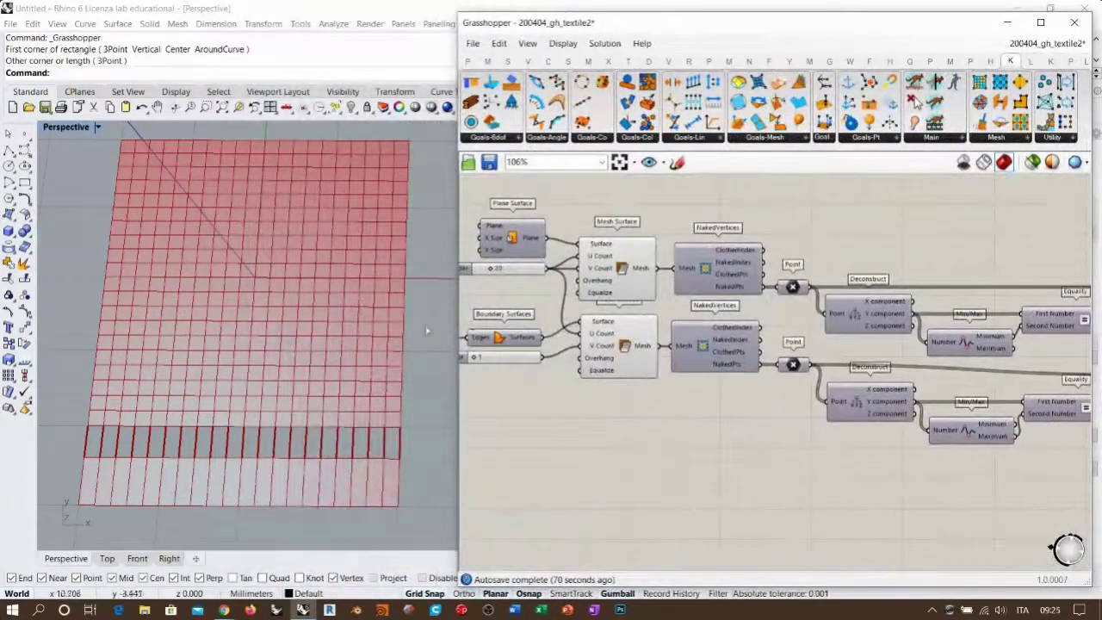
Preview the first Point parameter and try feeding it from the NakedVertices ClothedPts output instead of NakedPts
{"action": "left_click", "coordinate": [732, 278]}
{"action": "left_click", "coordinate": [793, 290]}
{"action": "left_click", "coordinate": [833, 247]}
{"action": "scroll", "coordinate": [827, 262], "scroll_direction": "up", "scroll_amount": 3}
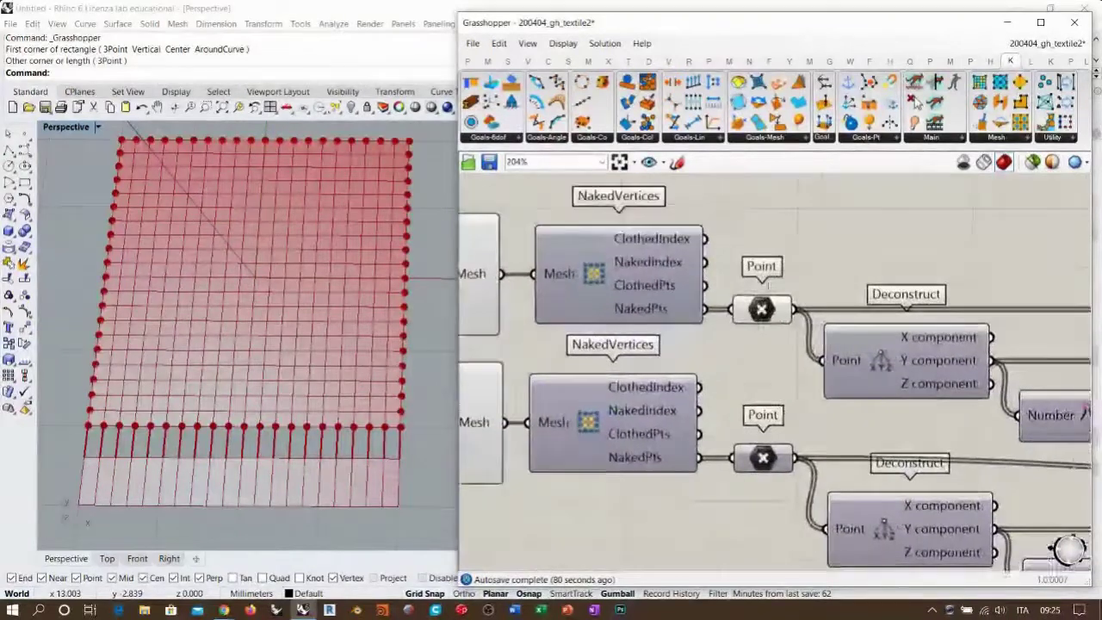
{"action": "left_click_drag", "start_coordinate": [704, 284], "coordinate": [734, 309]}
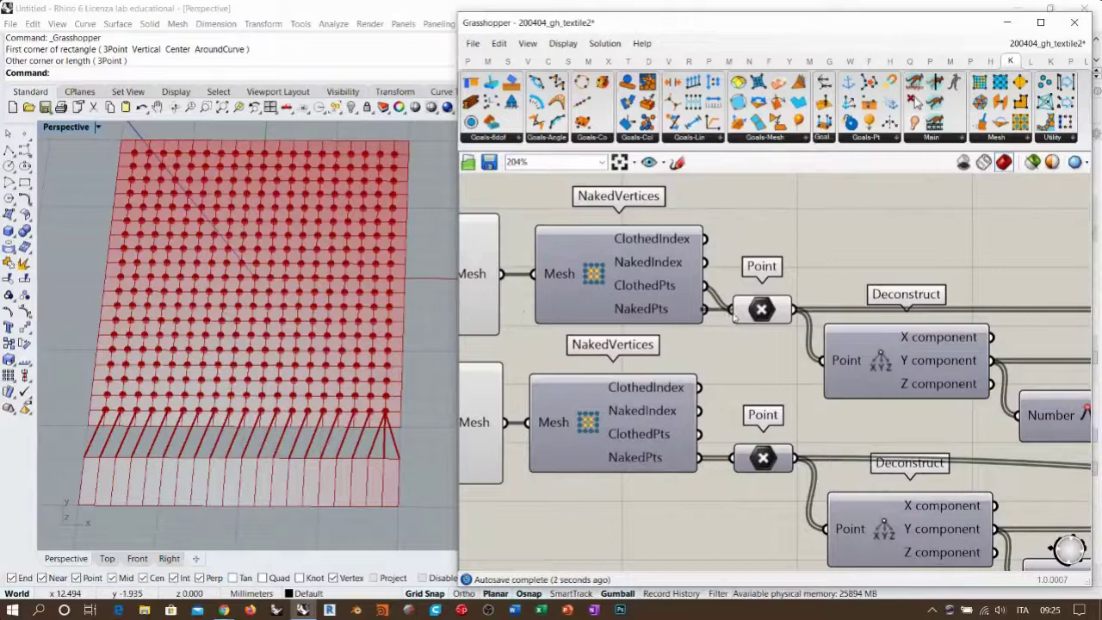
{"action": "left_click", "coordinate": [771, 306]}
{"action": "key", "text": "ctrl+q"}
Check the WebinarJam chat in the browser for new messages and return to the Grasshopper definition
{"action": "key", "text": "alt+Tab"}
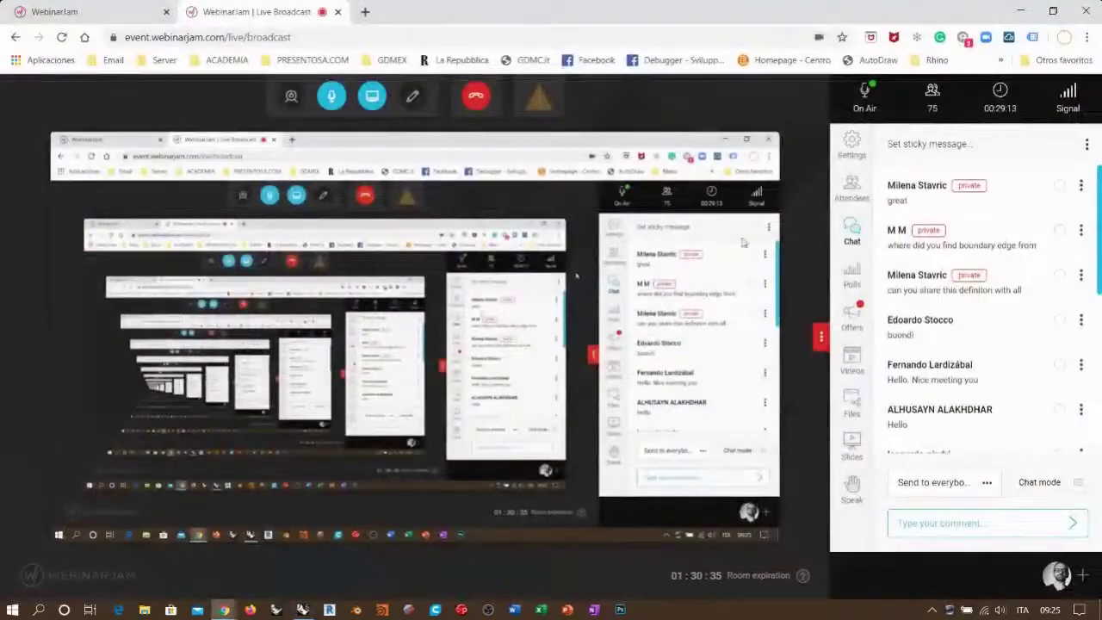
{"action": "key", "text": "alt+Tab"}
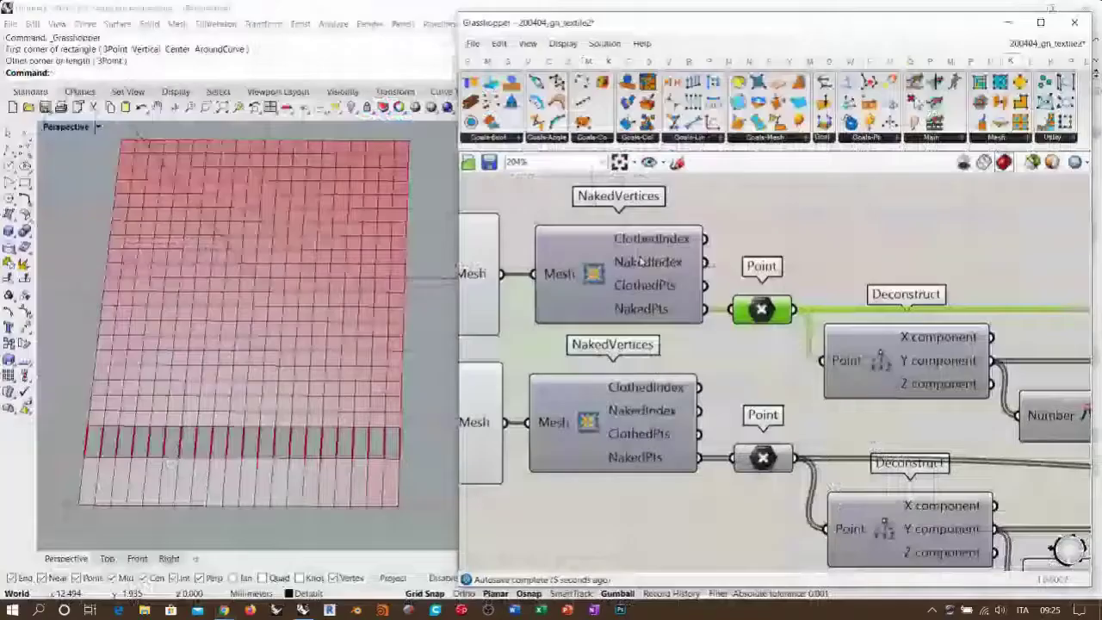
{"action": "scroll", "coordinate": [804, 277], "scroll_direction": "down", "scroll_amount": 2}
{"action": "right_click_drag", "start_coordinate": [805, 277], "coordinate": [733, 274]}
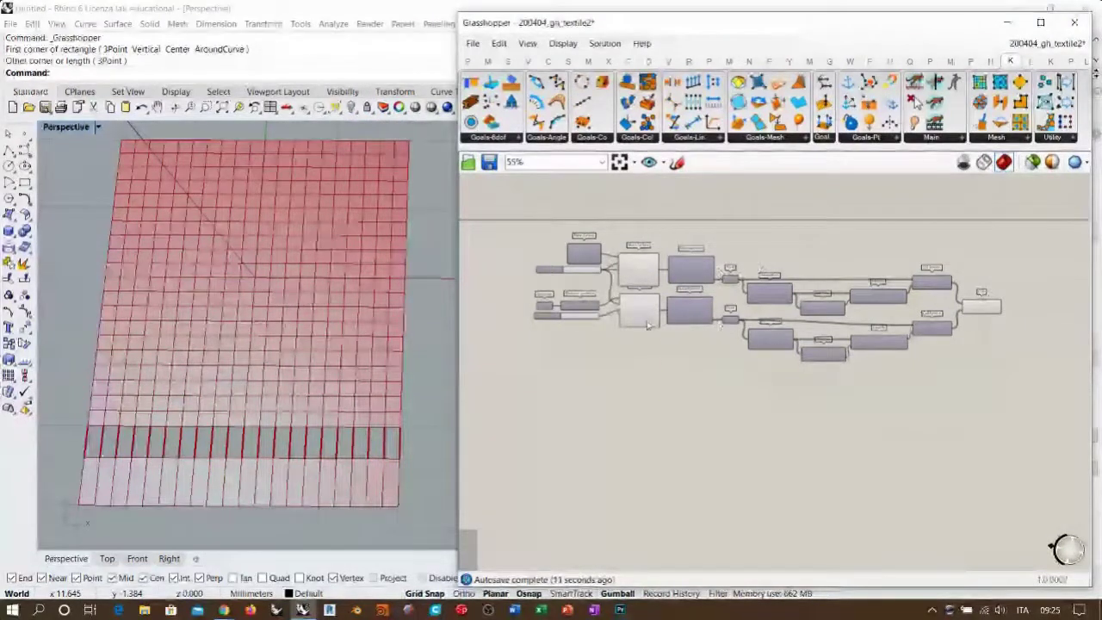
Add a Kangaroo MeshCorners component and feed it the mesh from the first Mesh Surface
{"action": "scroll", "coordinate": [646, 320], "scroll_direction": "up", "scroll_amount": 4}
{"action": "right_click_drag", "start_coordinate": [561, 277], "coordinate": [601, 450]}
{"action": "left_click", "coordinate": [617, 259]}
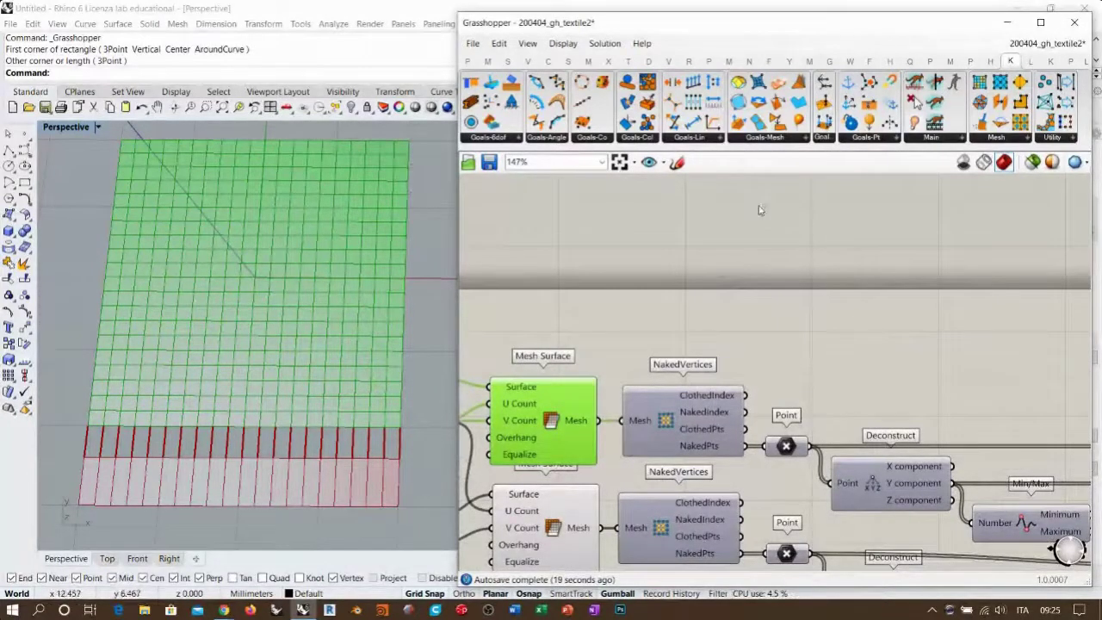
{"action": "left_click", "coordinate": [955, 179]}
{"action": "left_click", "coordinate": [990, 139]}
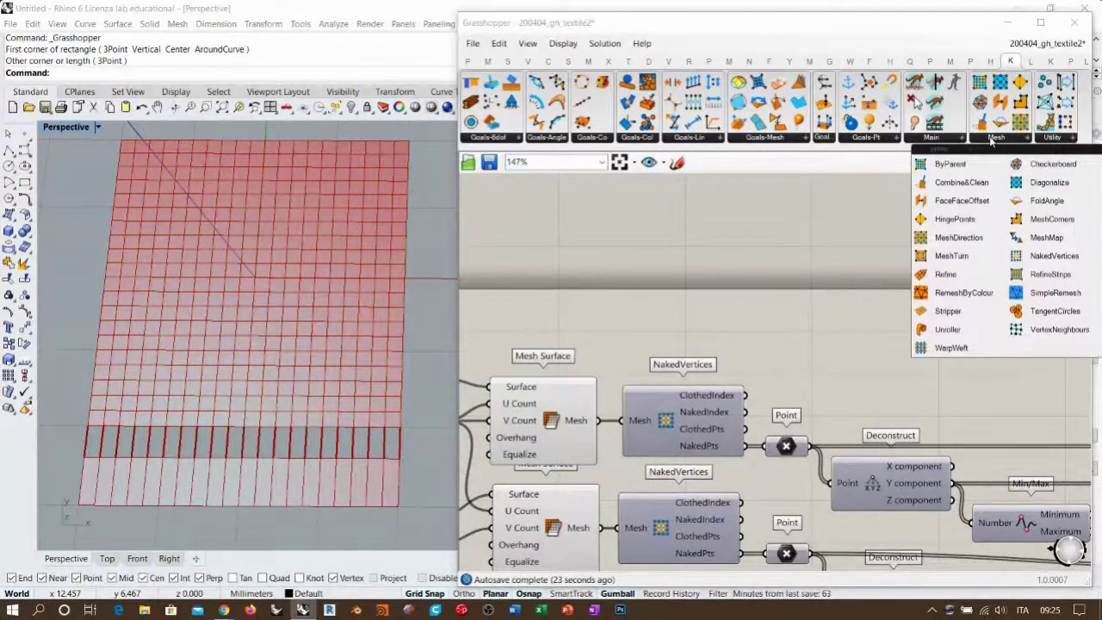
{"action": "left_click", "coordinate": [1036, 222]}
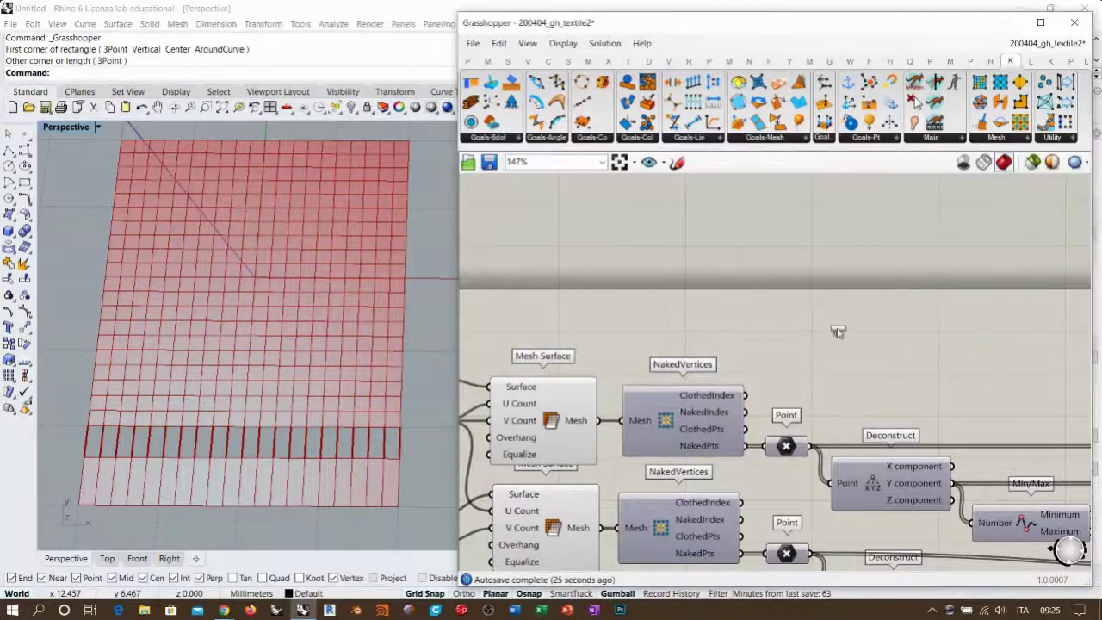
{"action": "left_click", "coordinate": [689, 314]}
{"action": "left_click_drag", "start_coordinate": [598, 421], "coordinate": [674, 317]}
{"action": "left_click", "coordinate": [820, 341]}
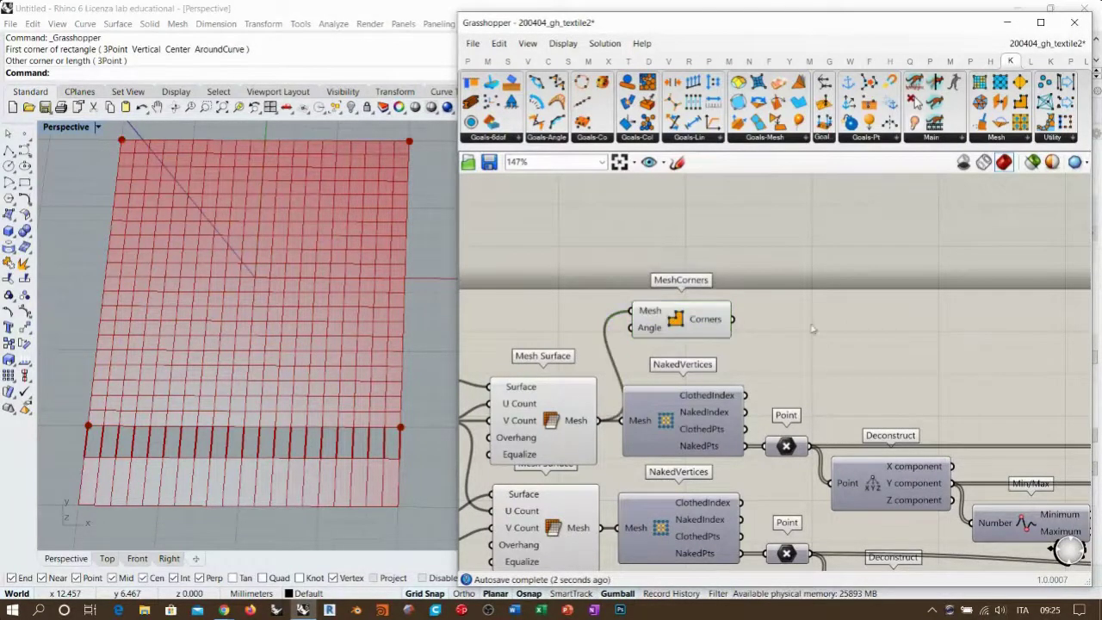
Move the MeshCorners component along the definition to sit above the Line component
{"action": "right_click_drag", "start_coordinate": [717, 331], "coordinate": [589, 252]}
{"action": "left_click_drag", "start_coordinate": [563, 248], "coordinate": [925, 266]}
{"action": "right_click_drag", "start_coordinate": [851, 276], "coordinate": [542, 256]}
{"action": "scroll", "coordinate": [542, 257], "scroll_direction": "down", "scroll_amount": 3}
{"action": "left_click_drag", "start_coordinate": [584, 253], "coordinate": [824, 270]}
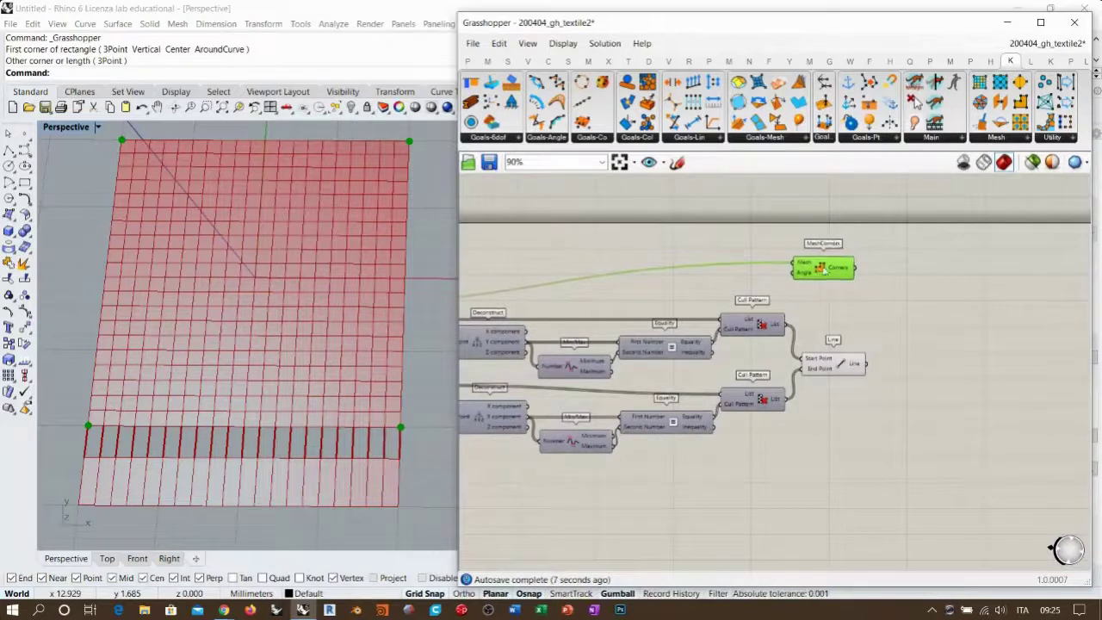
{"action": "left_click", "coordinate": [828, 311]}
Add an Anchor goal beside MeshCorners and connect the Corners output to its Point input
{"action": "scroll", "coordinate": [828, 312], "scroll_direction": "up", "scroll_amount": 5}
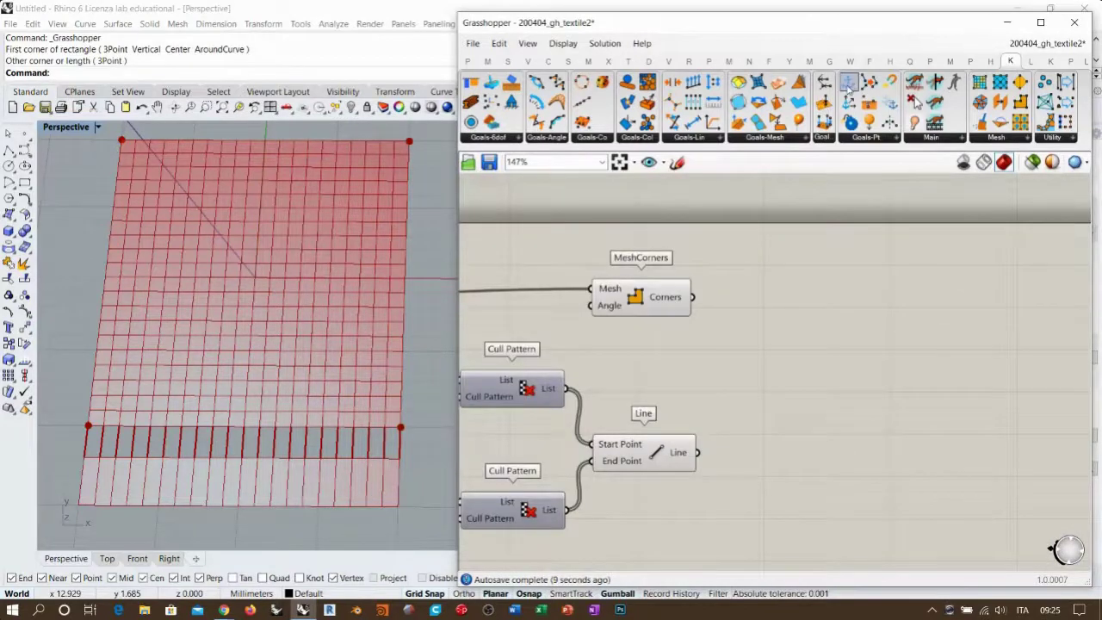
{"action": "left_click", "coordinate": [849, 88]}
{"action": "left_click", "coordinate": [826, 325]}
{"action": "left_click_drag", "start_coordinate": [692, 297], "coordinate": [807, 313]}
{"action": "left_click", "coordinate": [823, 390]}
{"action": "right_click_drag", "start_coordinate": [713, 345], "coordinate": [811, 336]}
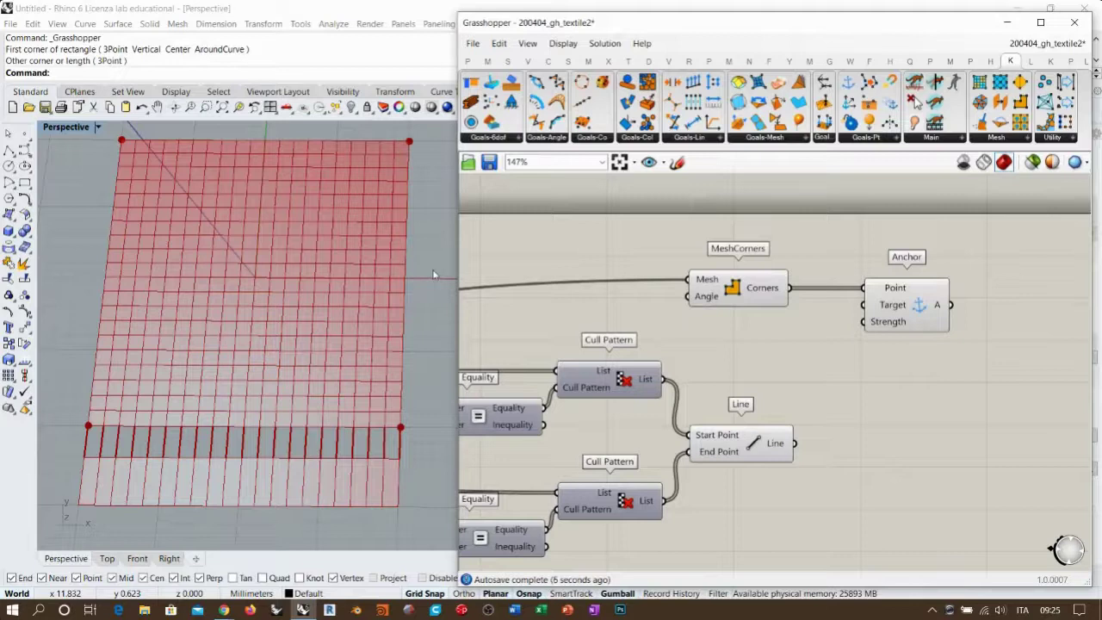
{"action": "right_click_drag", "start_coordinate": [779, 299], "coordinate": [864, 300]}
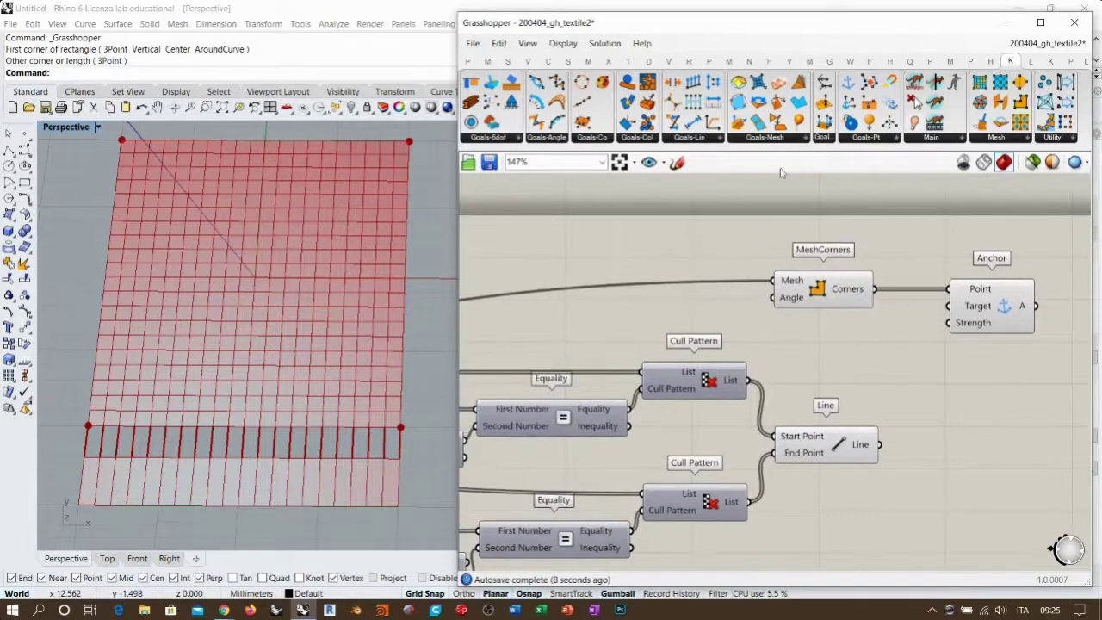
Add a Kangaroo EdgeLengths goal and place it above the first NakedVertices component
{"action": "left_click", "coordinate": [758, 85]}
{"action": "left_click", "coordinate": [691, 310]}
{"action": "right_click_drag", "start_coordinate": [663, 312], "coordinate": [928, 277]}
{"action": "scroll", "coordinate": [929, 277], "scroll_direction": "down", "scroll_amount": 2}
{"action": "left_click_drag", "start_coordinate": [929, 277], "coordinate": [573, 255]}
{"action": "right_click_drag", "start_coordinate": [572, 291], "coordinate": [821, 306]}
{"action": "scroll", "coordinate": [720, 298], "scroll_direction": "up", "scroll_amount": 2}
Connect the first Mesh Surface's Mesh output to the EdgeLengths Mesh input and nudge EdgeLengths clear of the wires
{"action": "left_click", "coordinate": [623, 325]}
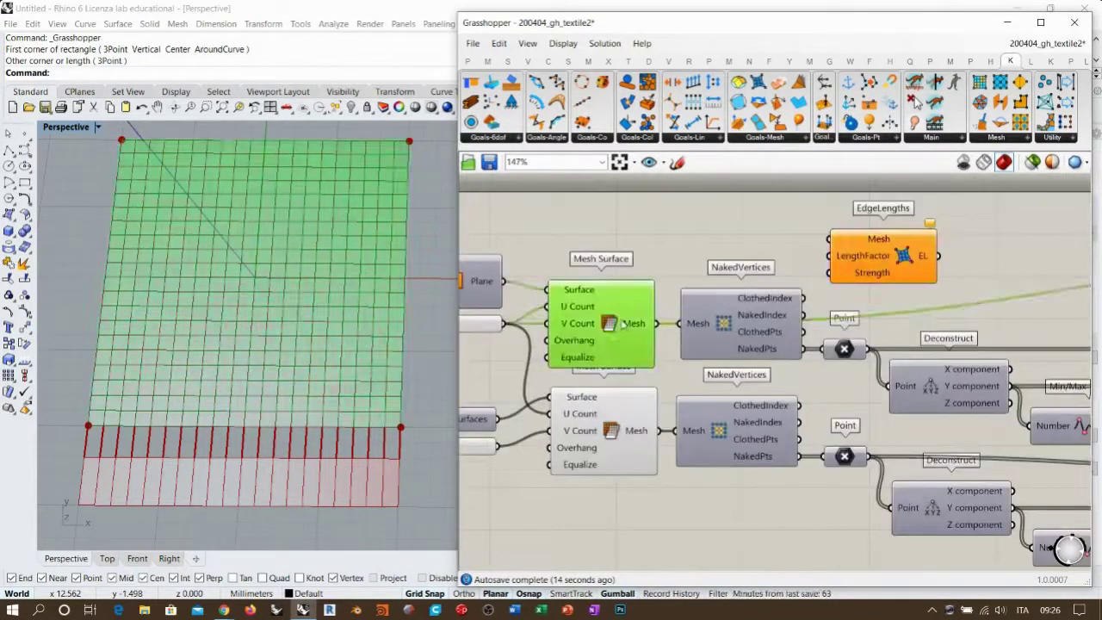
{"action": "left_click_drag", "start_coordinate": [656, 322], "coordinate": [830, 239]}
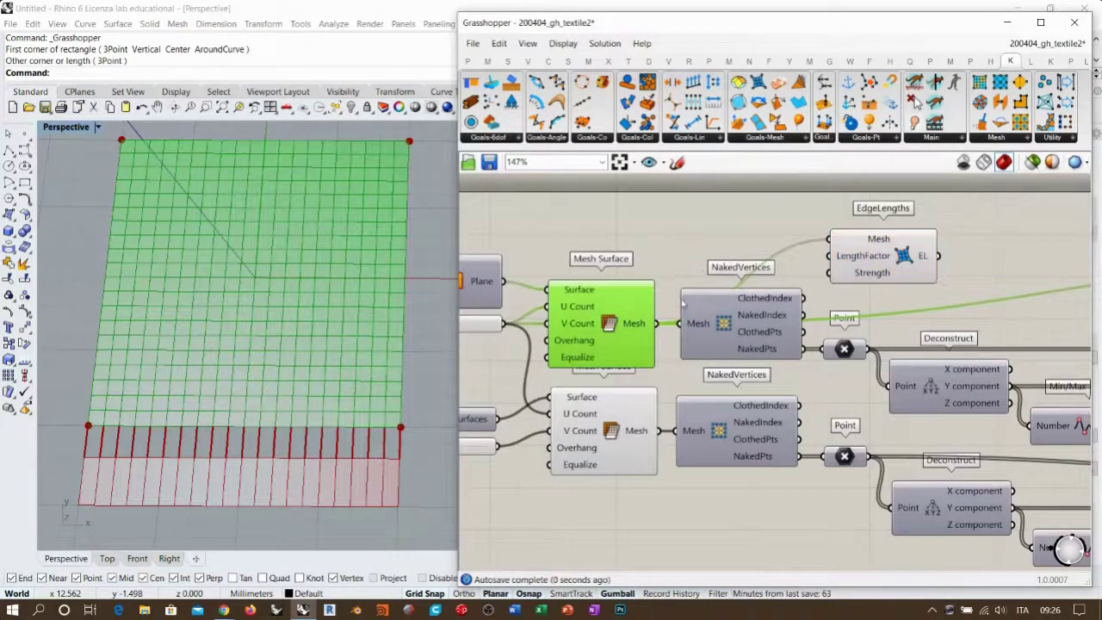
{"action": "left_click", "coordinate": [824, 276]}
{"action": "right_click_drag", "start_coordinate": [825, 277], "coordinate": [774, 276]}
{"action": "left_click_drag", "start_coordinate": [835, 258], "coordinate": [809, 242]}
{"action": "left_click", "coordinate": [893, 272]}
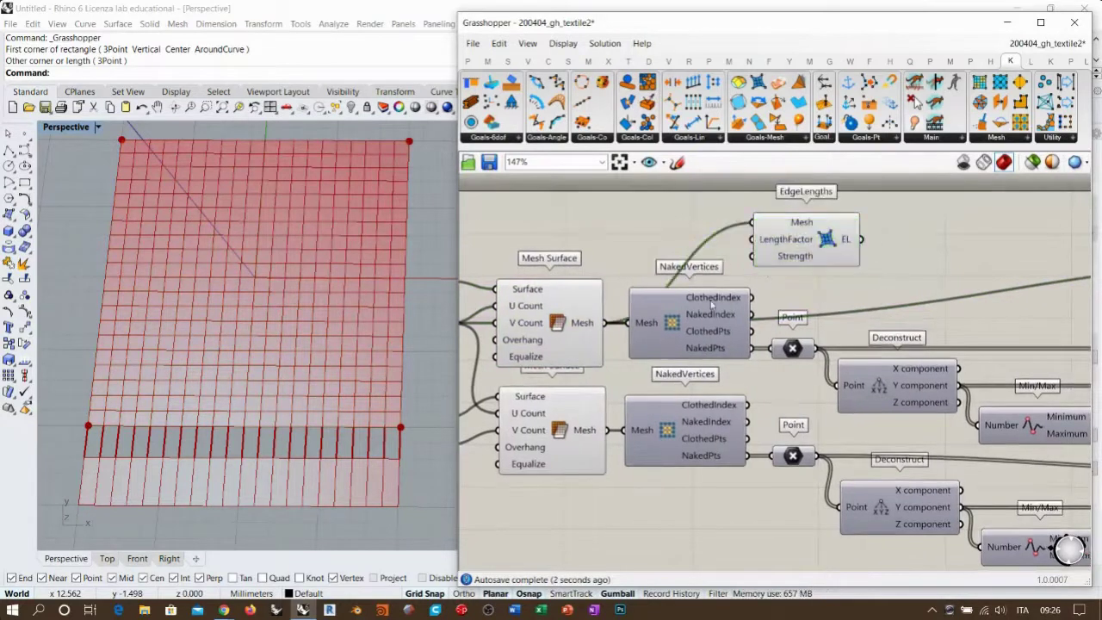
Add the second Mesh Surface's mesh to the EdgeLengths Mesh input alongside the first one
{"action": "left_click", "coordinate": [556, 426]}
{"action": "left_click", "coordinate": [600, 519]}
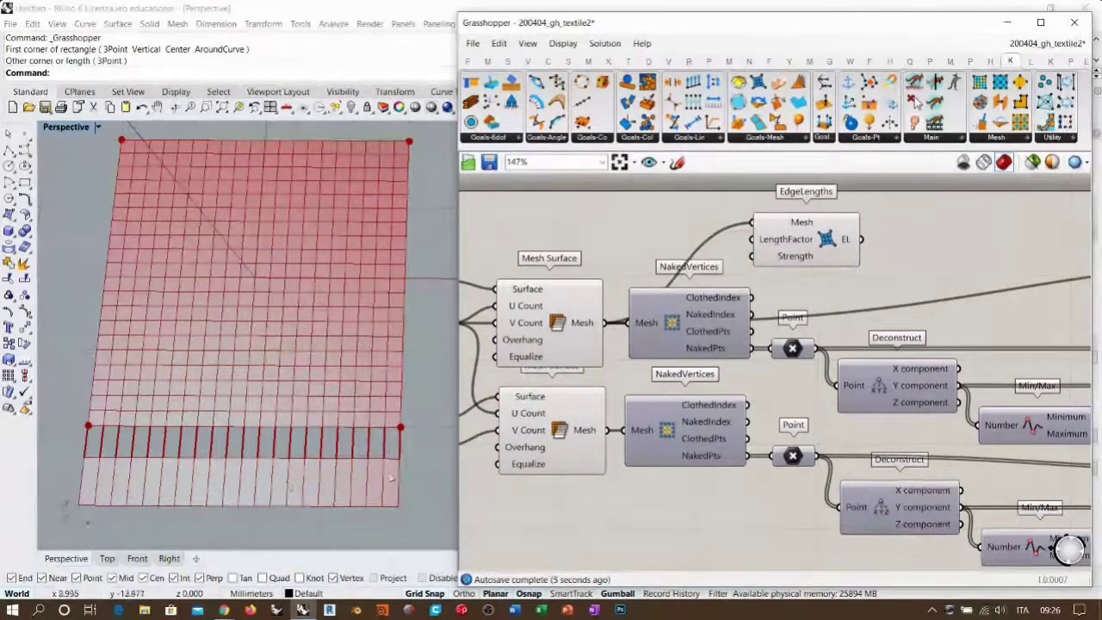
{"action": "left_click_drag", "start_coordinate": [608, 430], "coordinate": [751, 223], "text": "shift"}
{"action": "mouse_move", "coordinate": [844, 242]}
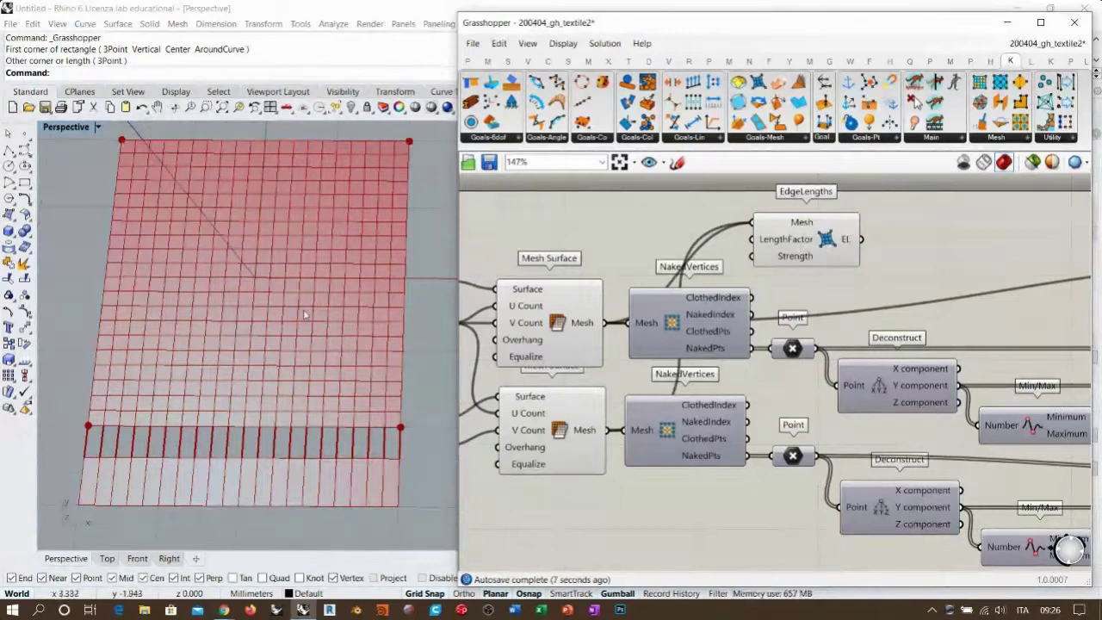
Move the EdgeLengths goal to the end of the definition, directly above the Anchor goal
{"action": "right_click_drag", "start_coordinate": [874, 317], "coordinate": [585, 336]}
{"action": "scroll", "coordinate": [585, 337], "scroll_direction": "down", "scroll_amount": 3}
{"action": "left_click_drag", "start_coordinate": [571, 298], "coordinate": [981, 274]}
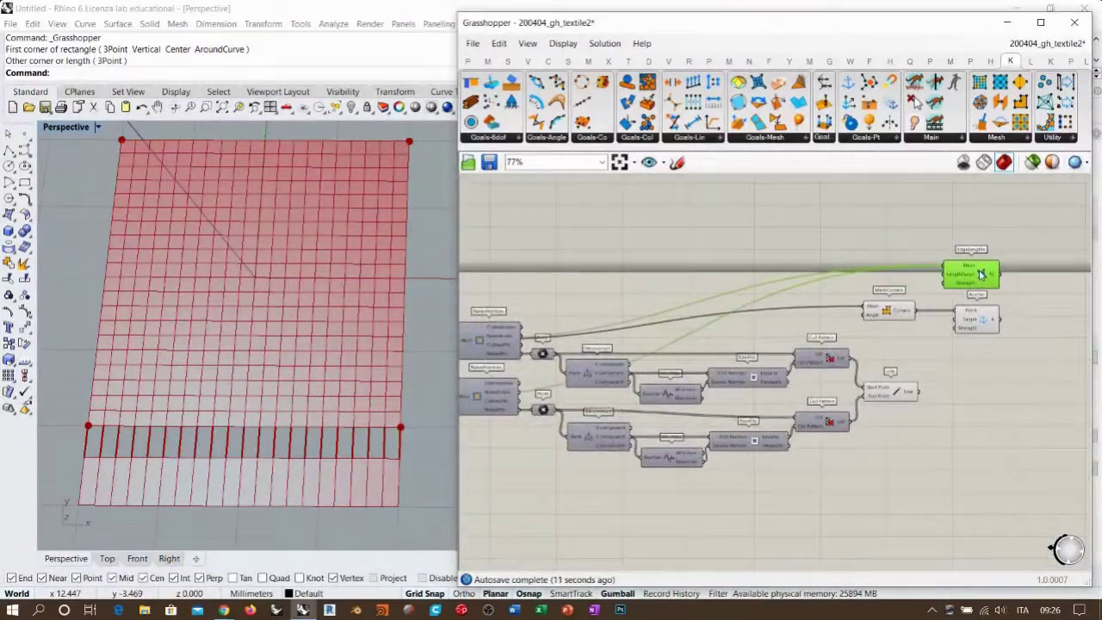
{"action": "scroll", "coordinate": [1016, 312], "scroll_direction": "up", "scroll_amount": 4}
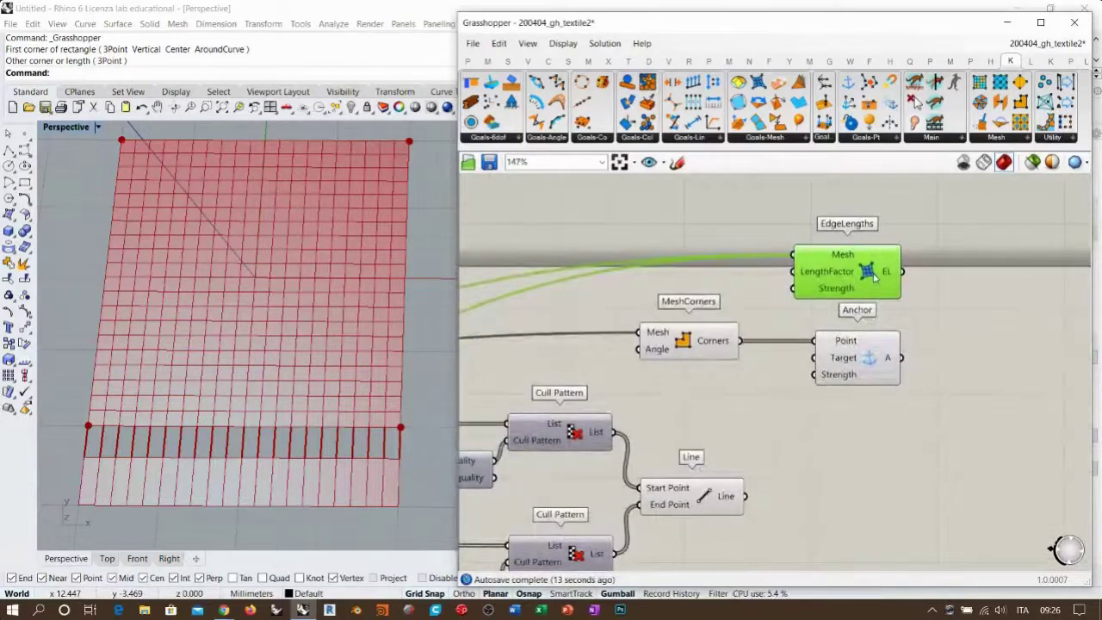
{"action": "left_click", "coordinate": [961, 353]}
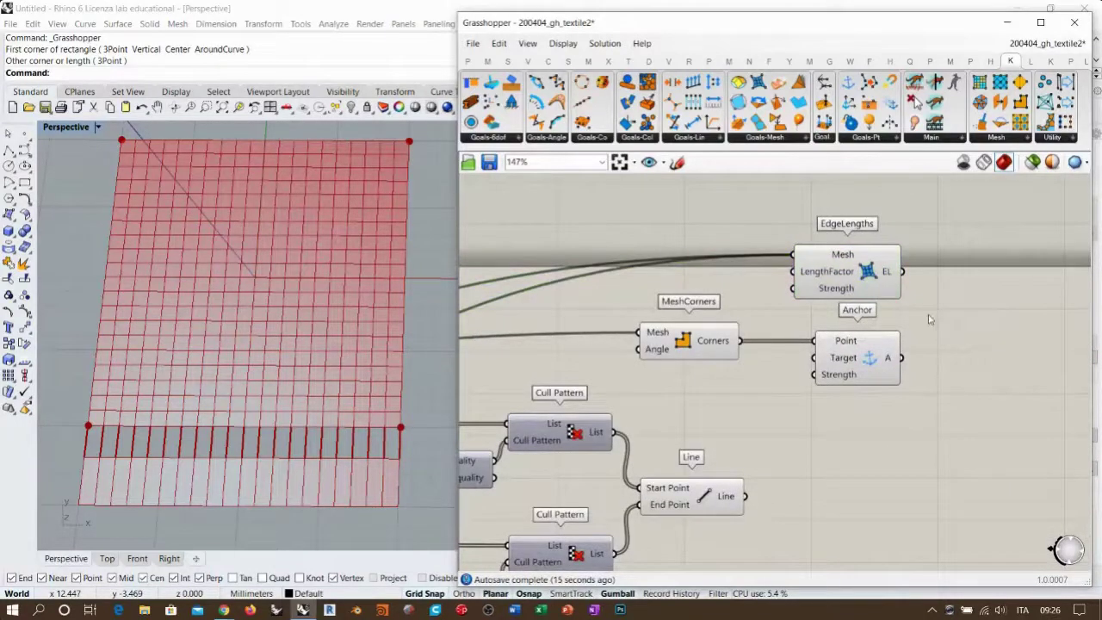
Highlight the Line component's connecting lines between the two meshes in the viewport
{"action": "right_click_drag", "start_coordinate": [795, 385], "coordinate": [770, 361]}
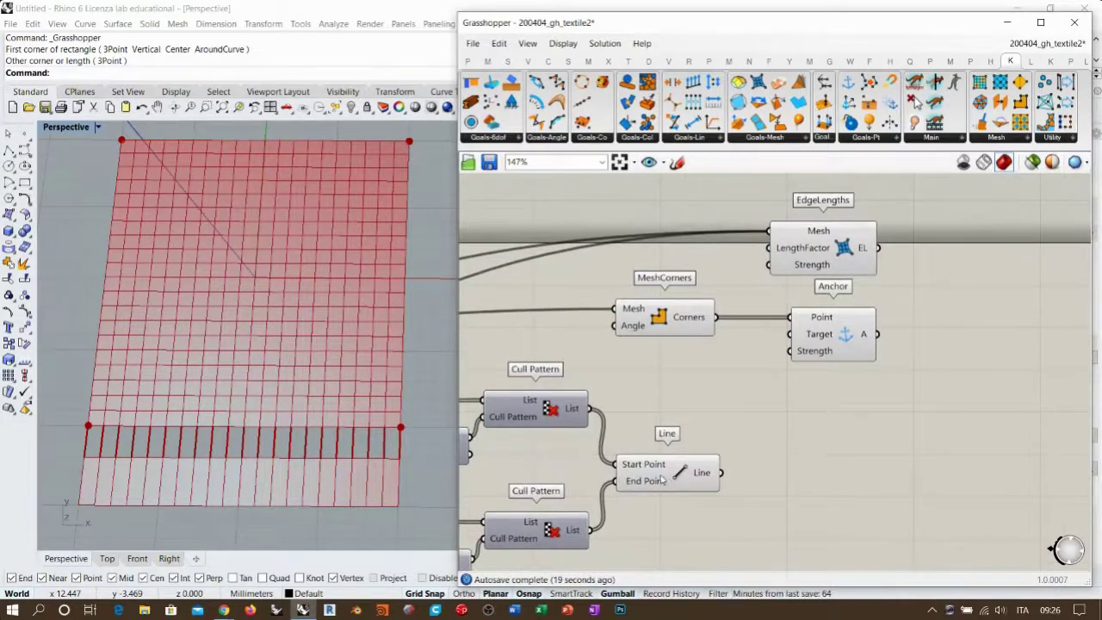
{"action": "left_click", "coordinate": [687, 479]}
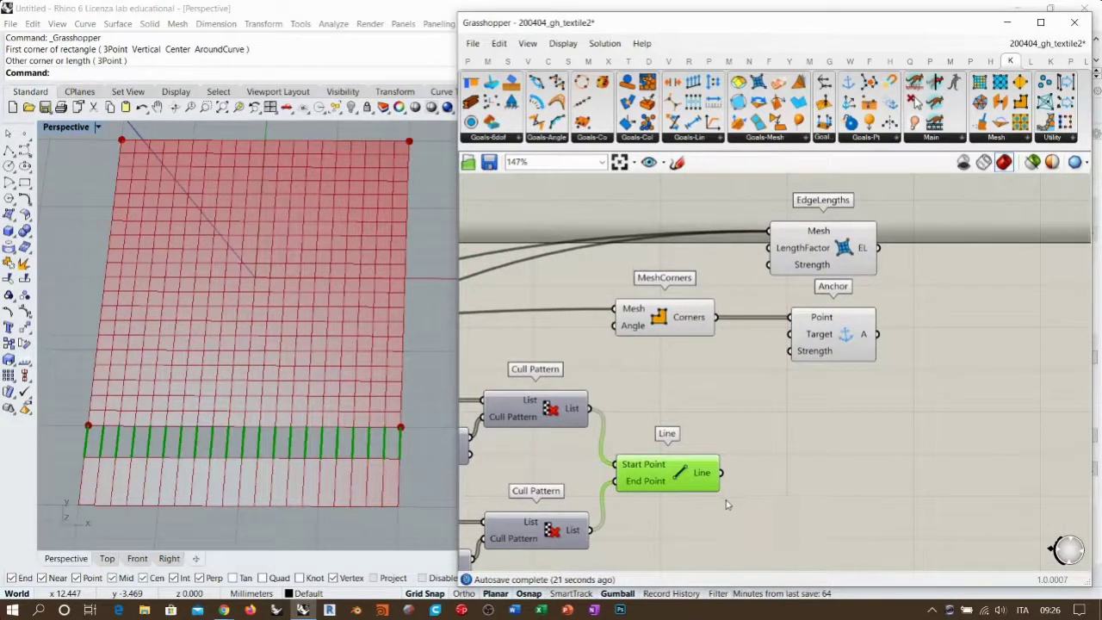
{"action": "left_click", "coordinate": [706, 426]}
{"action": "right_click_drag", "start_coordinate": [651, 283], "coordinate": [838, 279]}
{"action": "scroll", "coordinate": [929, 224], "scroll_direction": "down", "scroll_amount": 3}
{"action": "right_click_drag", "start_coordinate": [859, 199], "coordinate": [994, 203]}
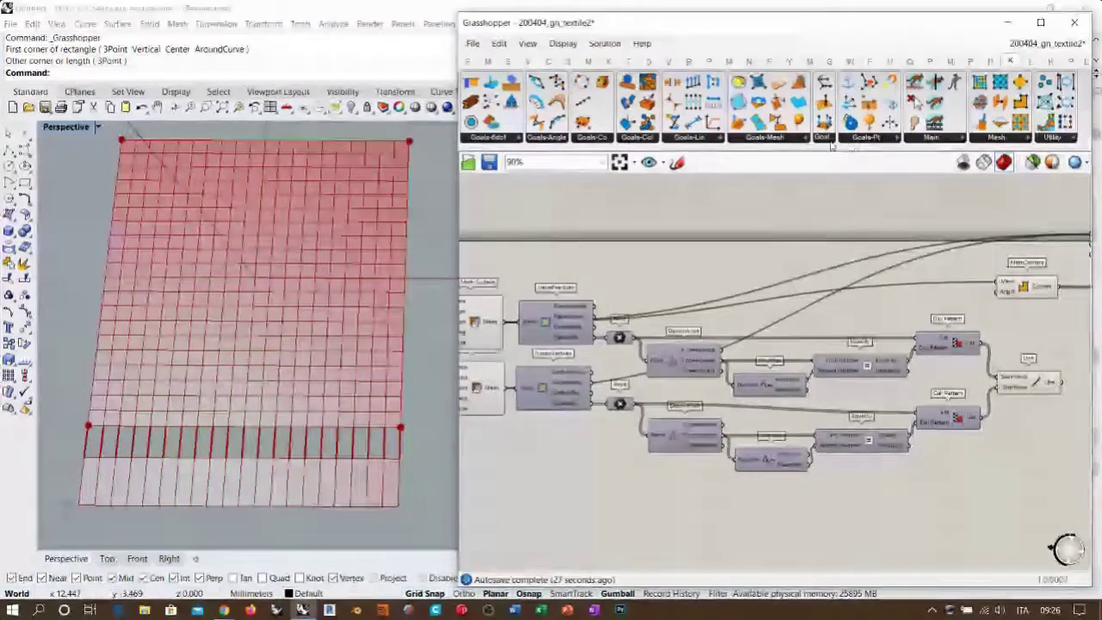
Add a VertexLoads goal and feed both Mesh Surface meshes into its Mesh input
{"action": "left_click", "coordinate": [766, 137]}
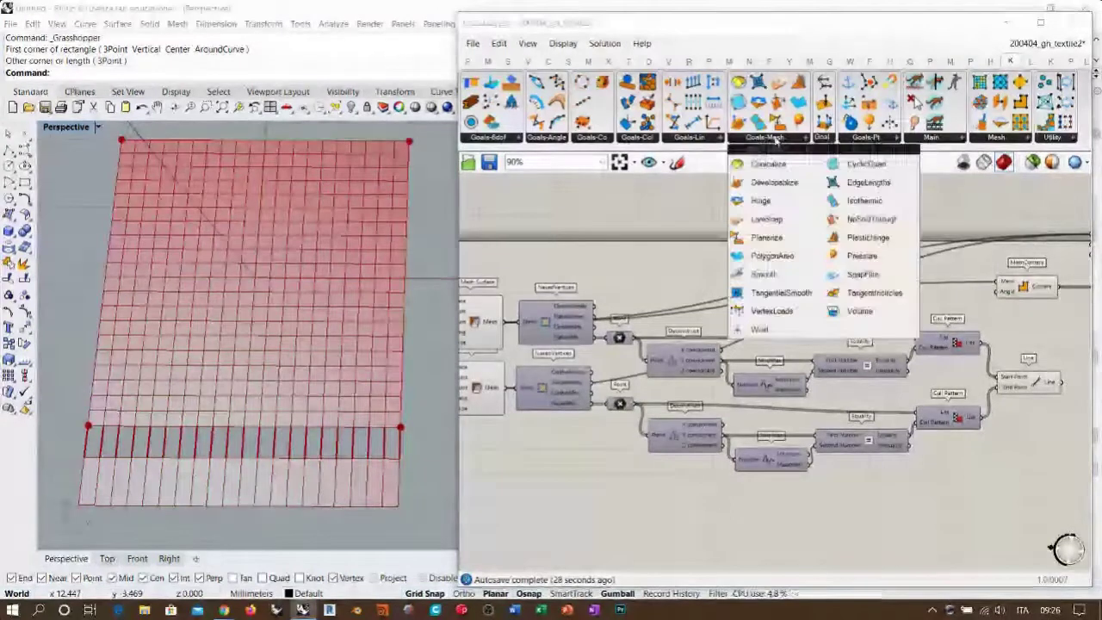
{"action": "left_click", "coordinate": [779, 313]}
{"action": "left_click", "coordinate": [555, 245]}
{"action": "right_click_drag", "start_coordinate": [573, 296], "coordinate": [661, 297]}
{"action": "scroll", "coordinate": [516, 250], "scroll_direction": "up", "scroll_amount": 3}
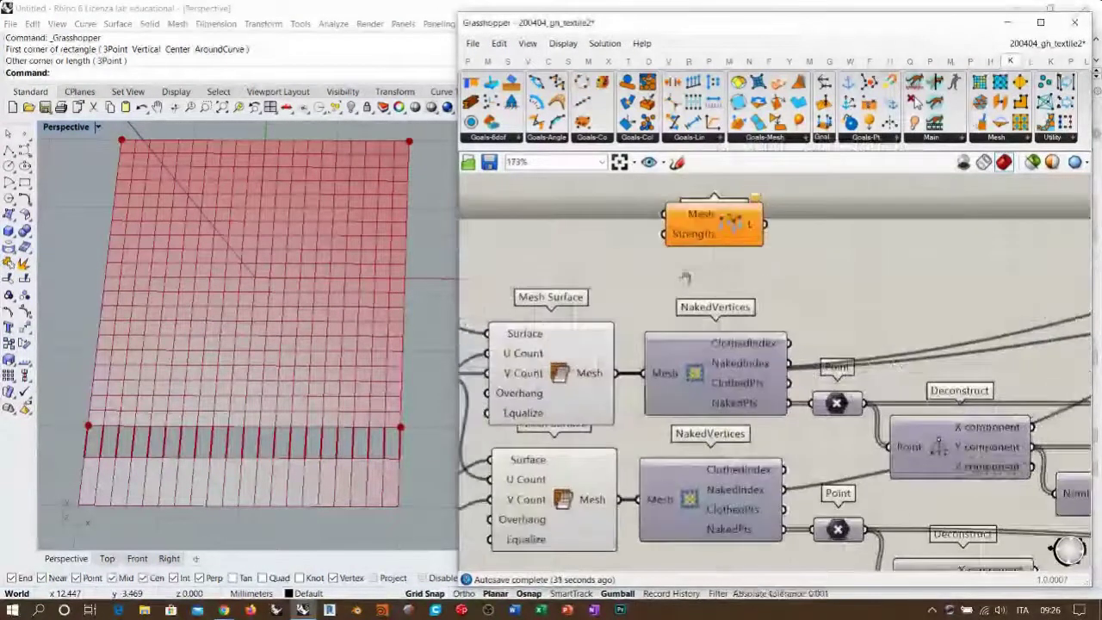
{"action": "left_click_drag", "start_coordinate": [638, 368], "coordinate": [673, 241]}
{"action": "left_click_drag", "start_coordinate": [639, 476], "coordinate": [680, 234], "text": "shift"}
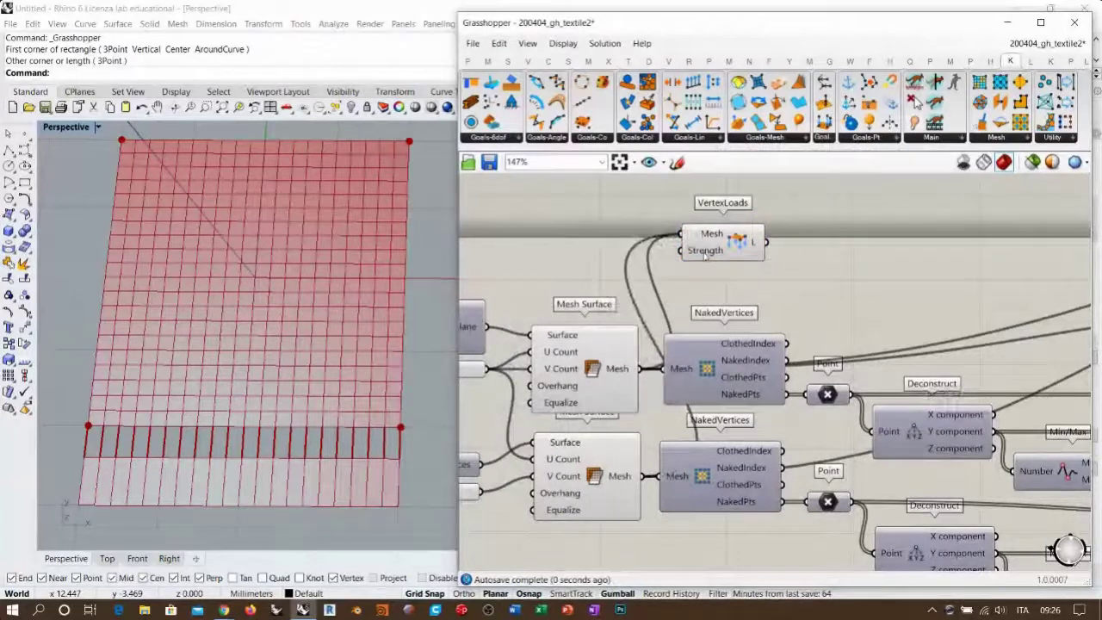
{"action": "mouse_move", "coordinate": [704, 254]}
{"action": "left_click", "coordinate": [704, 254]}
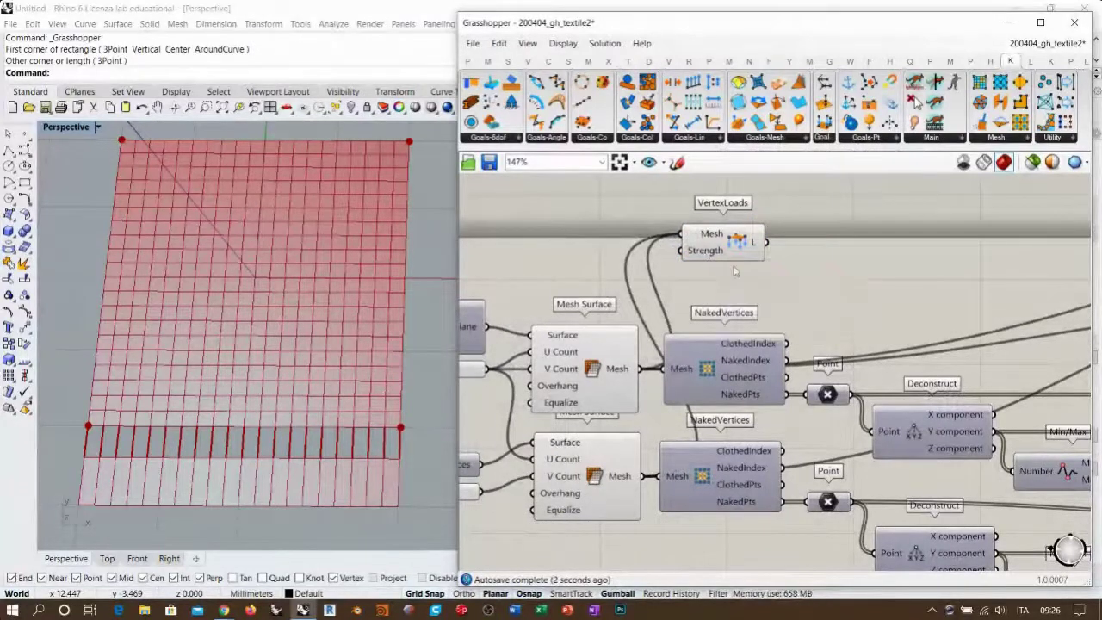
Move the VertexLoads goal to the end of the definition, stacked directly above the EdgeLengths and Anchor goals
{"action": "scroll", "coordinate": [906, 247], "scroll_direction": "down", "scroll_amount": 3}
{"action": "right_click_drag", "start_coordinate": [906, 247], "coordinate": [722, 270]}
{"action": "left_click_drag", "start_coordinate": [671, 226], "coordinate": [861, 214]}
{"action": "left_click", "coordinate": [916, 246]}
{"action": "right_click_drag", "start_coordinate": [916, 246], "coordinate": [821, 248]}
{"action": "scroll", "coordinate": [821, 248], "scroll_direction": "up", "scroll_amount": 3}
{"action": "left_click_drag", "start_coordinate": [812, 215], "coordinate": [742, 370]}
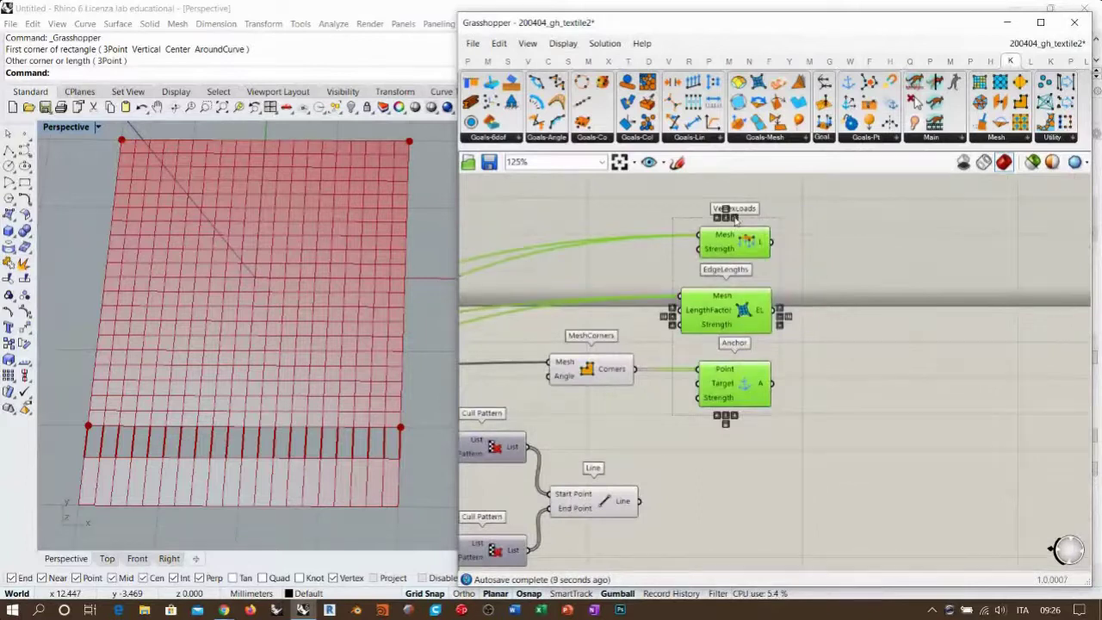
{"action": "left_click", "coordinate": [879, 264]}
Move MeshCorners closer to the Anchor goal and turn off its viewport preview
{"action": "left_click_drag", "start_coordinate": [600, 365], "coordinate": [633, 366]}
{"action": "left_click", "coordinate": [759, 336]}
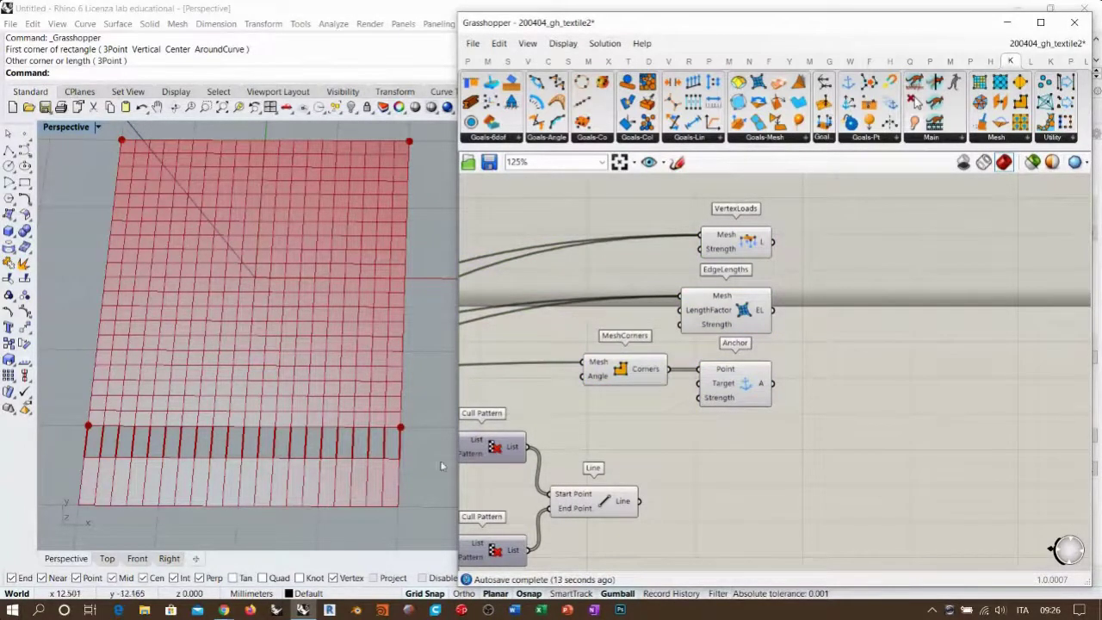
{"action": "left_click", "coordinate": [626, 377]}
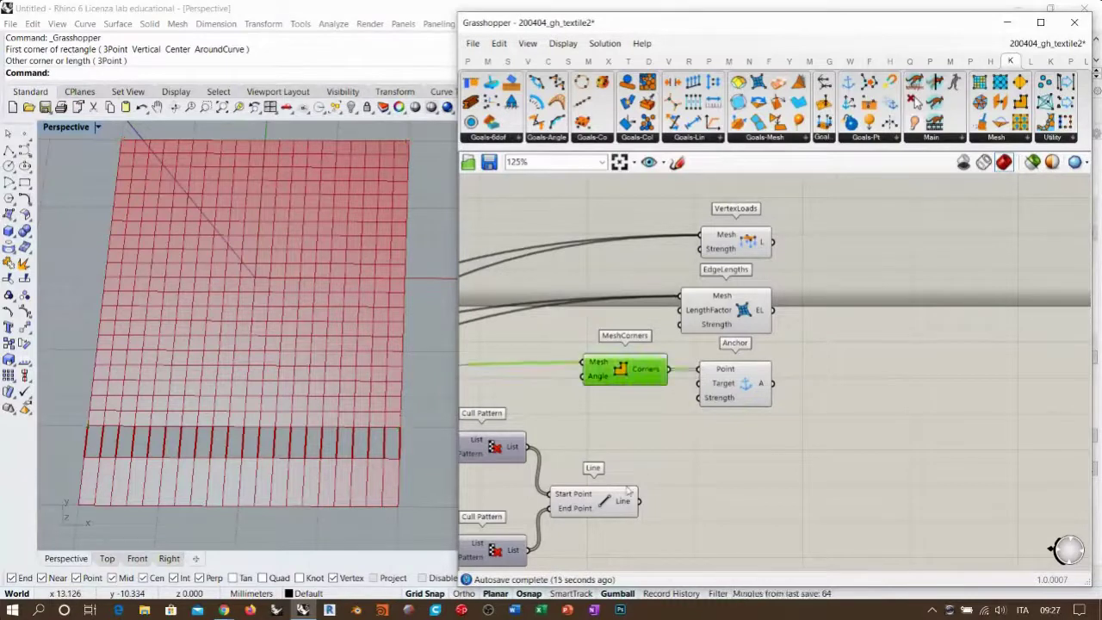
{"action": "left_click", "coordinate": [671, 428]}
Add a Length(Line) goal below Anchor and connect the Line component's output to its Line input
{"action": "scroll", "coordinate": [676, 422], "scroll_direction": "up", "scroll_amount": 5}
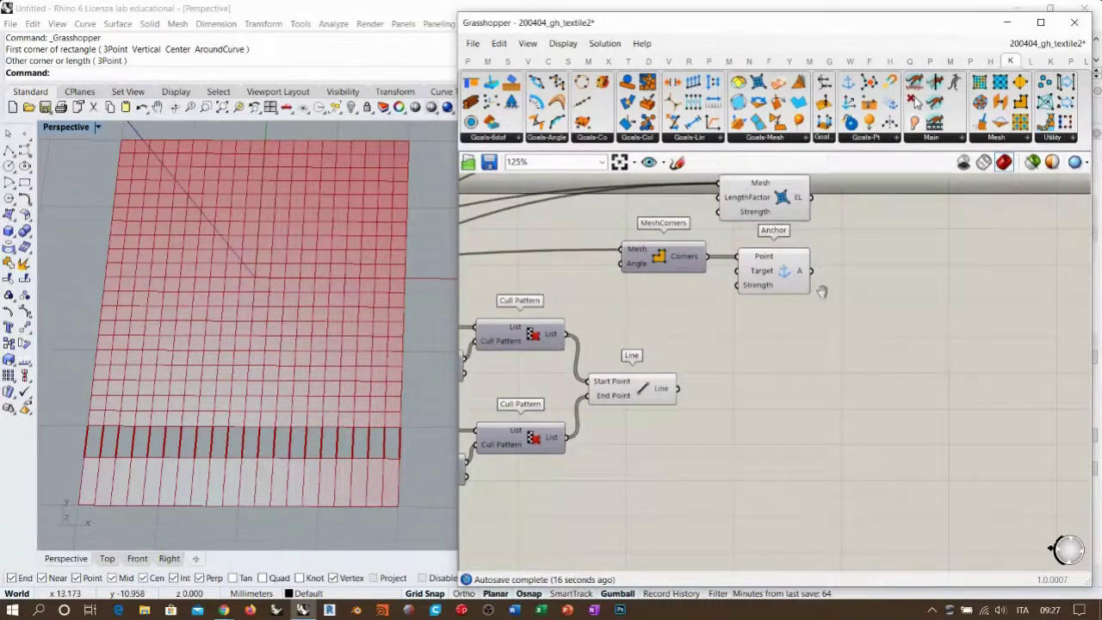
{"action": "left_click", "coordinate": [697, 139]}
{"action": "left_click_drag", "start_coordinate": [702, 253], "coordinate": [858, 455]}
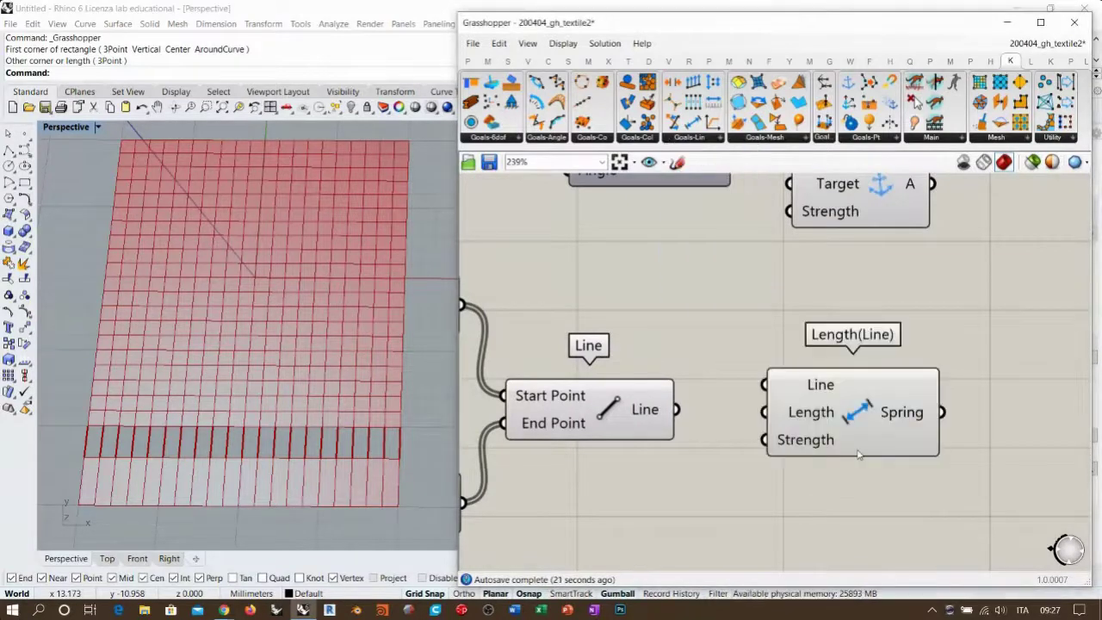
{"action": "left_click_drag", "start_coordinate": [679, 420], "coordinate": [766, 383]}
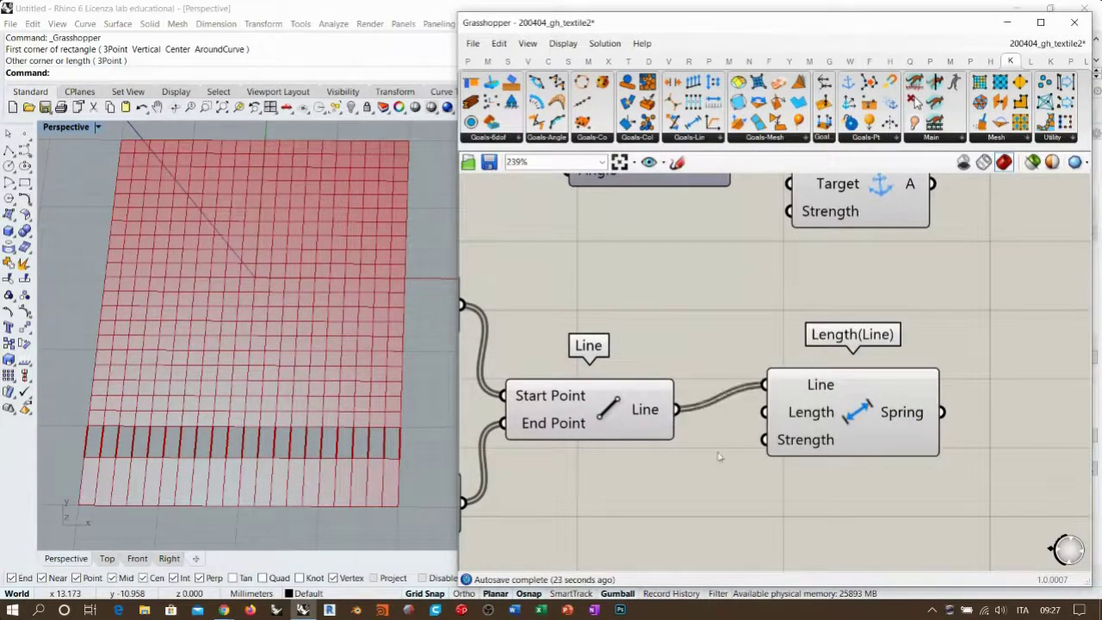
{"action": "scroll", "coordinate": [773, 303], "scroll_direction": "down", "scroll_amount": 3}
{"action": "left_click_drag", "start_coordinate": [773, 303], "coordinate": [825, 316]}
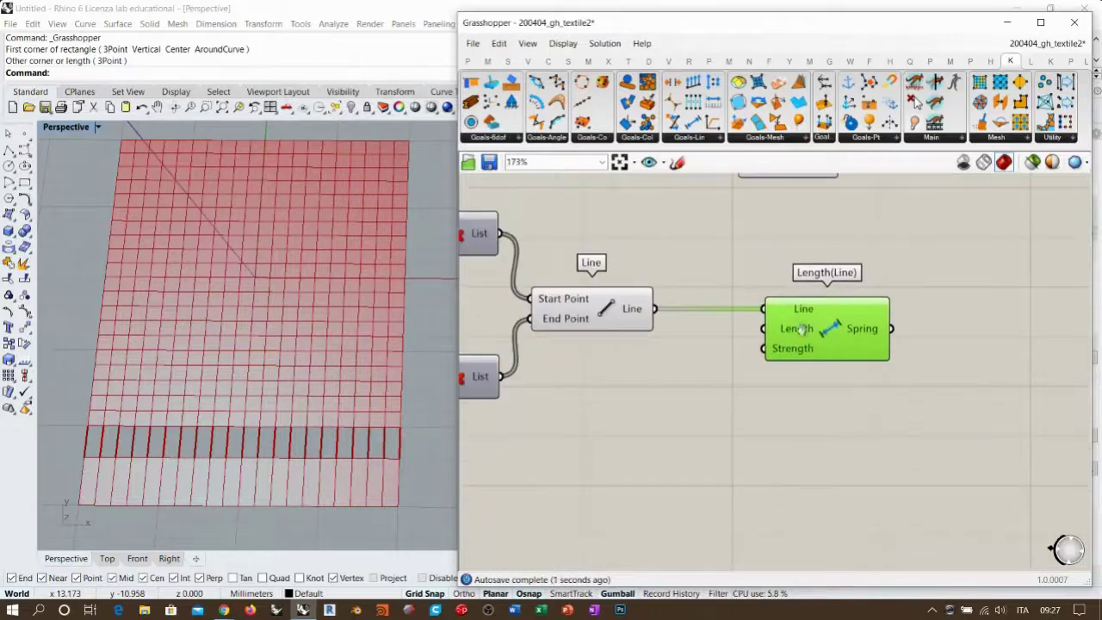
{"action": "scroll", "coordinate": [825, 316], "scroll_direction": "down", "scroll_amount": 1}
{"action": "right_click_drag", "start_coordinate": [796, 360], "coordinate": [807, 421]}
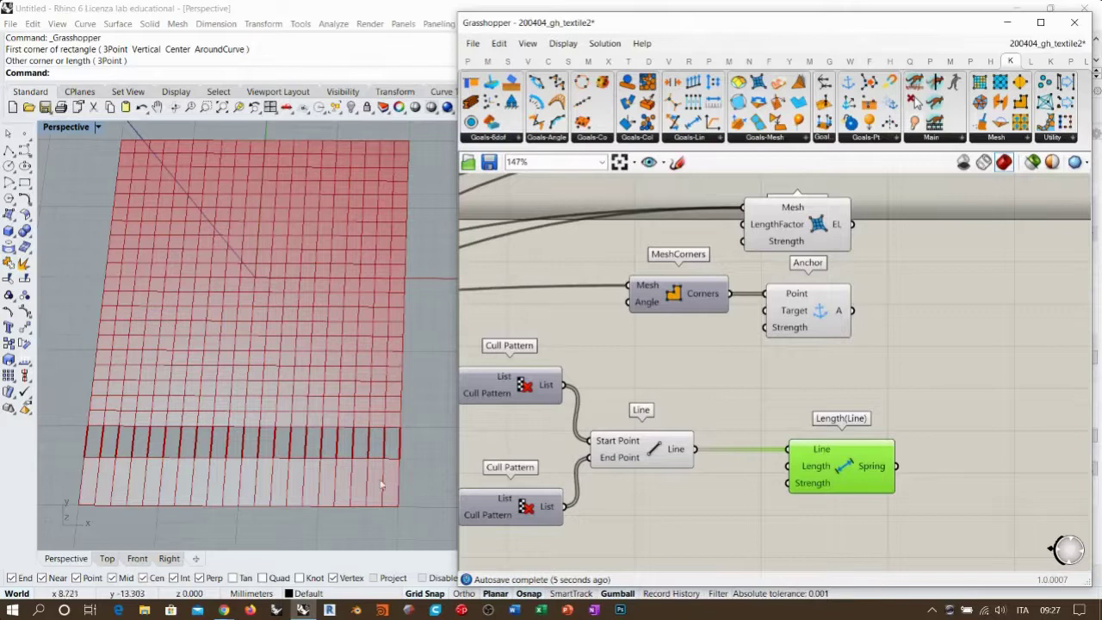
Move the Length(Line) goal farther from the Line component, leaving room for more components between them
{"action": "right_click_drag", "start_coordinate": [804, 378], "coordinate": [871, 215]}
{"action": "right_click_drag", "start_coordinate": [888, 287], "coordinate": [767, 301]}
{"action": "left_click_drag", "start_coordinate": [807, 319], "coordinate": [969, 318]}
{"action": "left_click", "coordinate": [766, 315]}
{"action": "scroll", "coordinate": [762, 309], "scroll_direction": "up", "scroll_amount": 1}
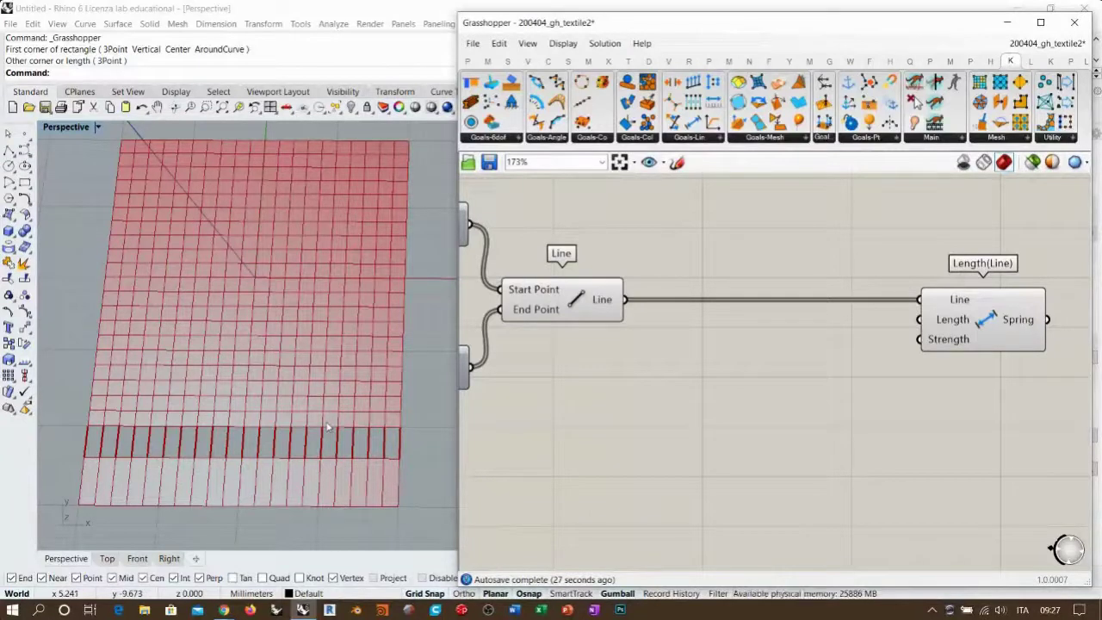
Add a curve Length component between Line and Length(Line), fed by the Line output
{"action": "double_click", "coordinate": [723, 410]}
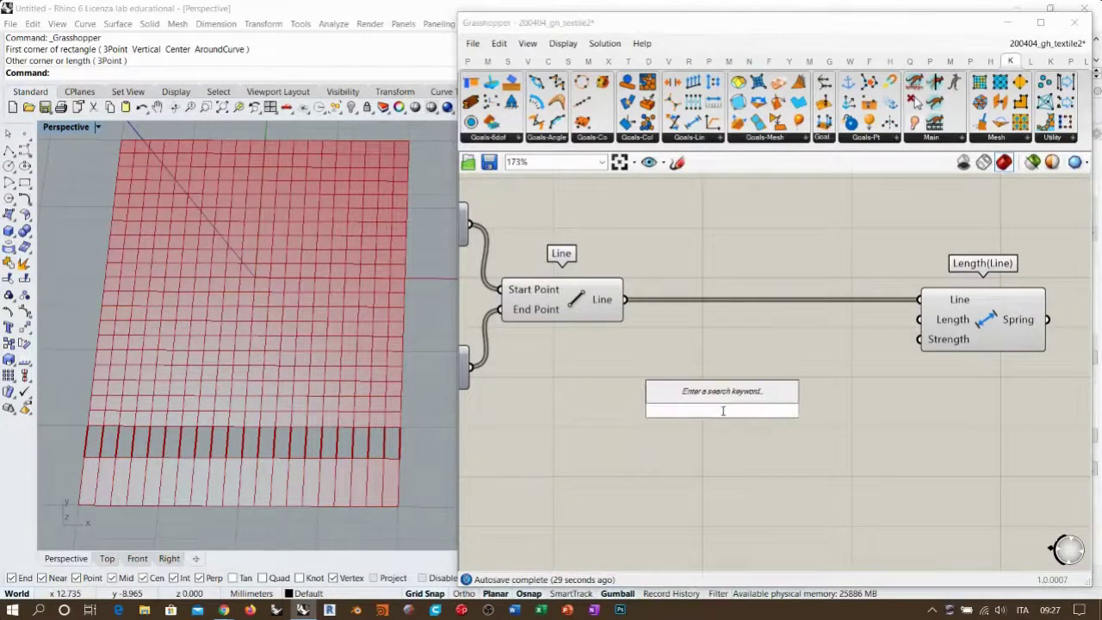
{"action": "type", "text": "length"}
{"action": "key", "text": "Return"}
{"action": "left_click_drag", "start_coordinate": [626, 300], "coordinate": [665, 409]}
{"action": "left_click_drag", "start_coordinate": [684, 410], "coordinate": [670, 319]}
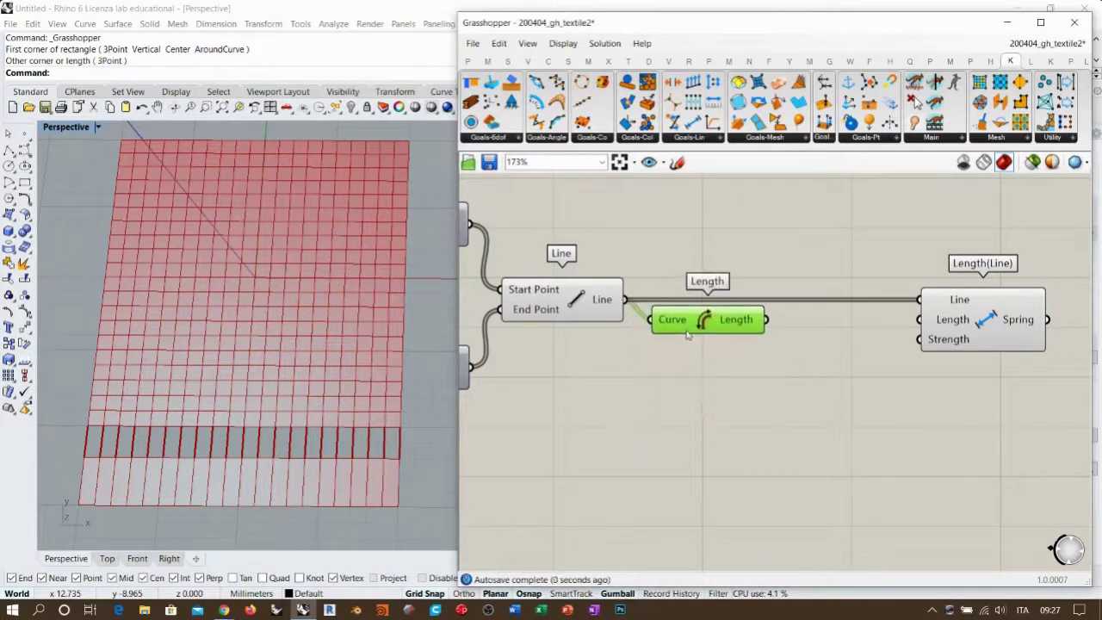
Add a Multiplication component beside the curve Length component and feed the measured lengths into input A
{"action": "double_click", "coordinate": [792, 363]}
{"action": "type", "text": "*"}
{"action": "key", "text": "Return"}
{"action": "left_click_drag", "start_coordinate": [782, 355], "coordinate": [825, 327]}
{"action": "left_click", "coordinate": [697, 380]}
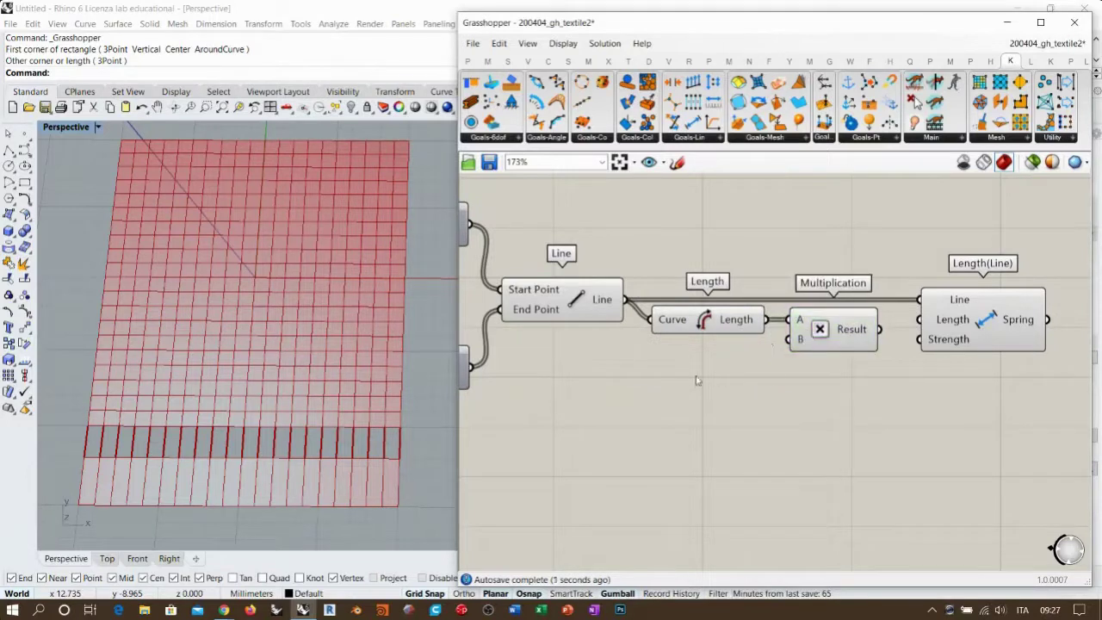
Add a panel containing 0 and connect it to the Multiplication's B input, placing it just below the curve Length component
{"action": "double_click", "coordinate": [697, 381]}
{"action": "type", "text": "panel"}
{"action": "key", "text": "Return"}
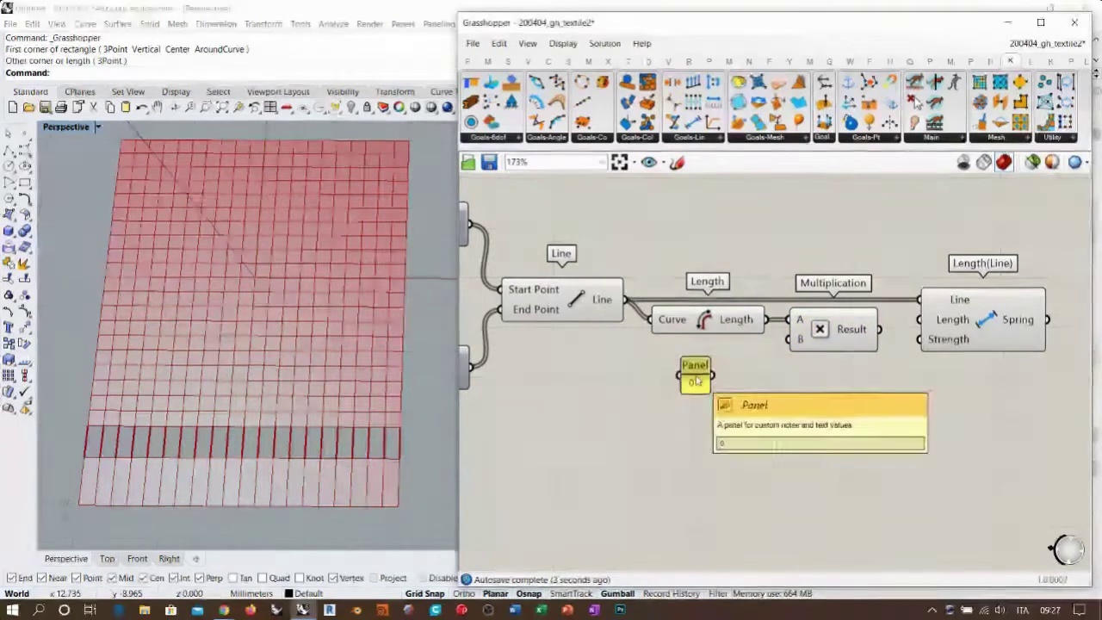
{"action": "left_click_drag", "start_coordinate": [713, 375], "coordinate": [779, 349]}
{"action": "left_click_drag", "start_coordinate": [696, 370], "coordinate": [748, 351]}
{"action": "left_click", "coordinate": [799, 377]}
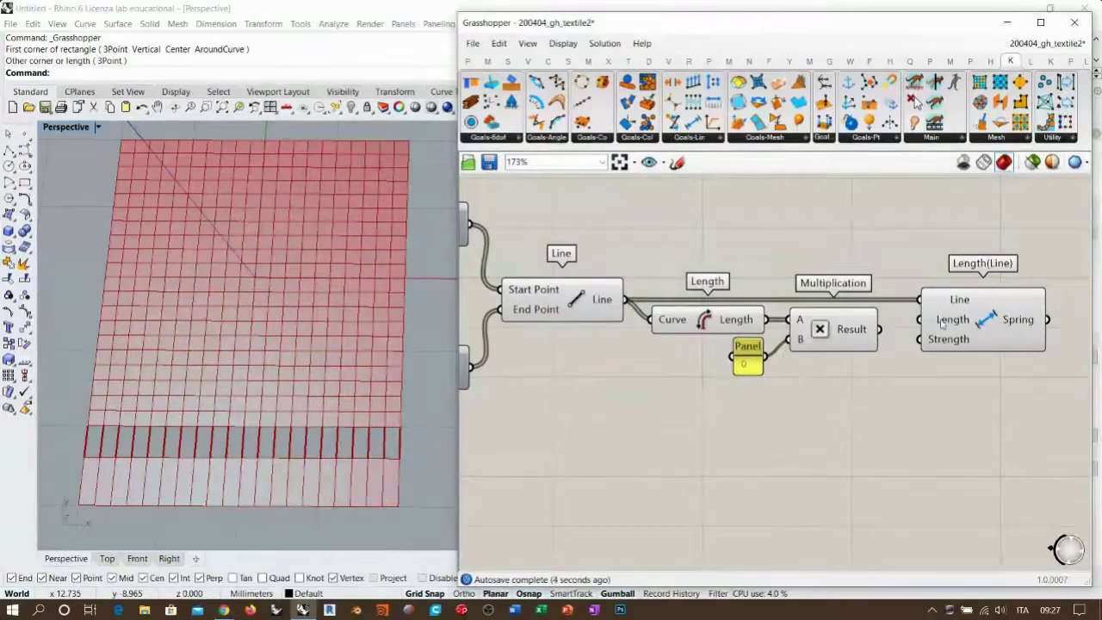
Connect the Multiplication result to the Length input of Length(Line) and move that goal closer
{"action": "left_click", "coordinate": [748, 354]}
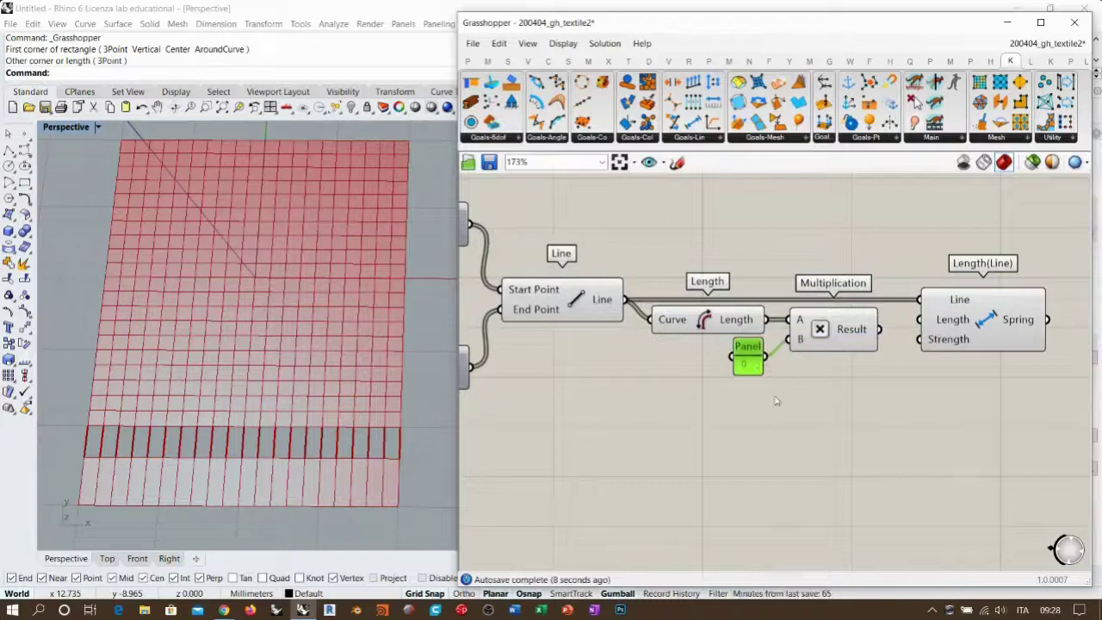
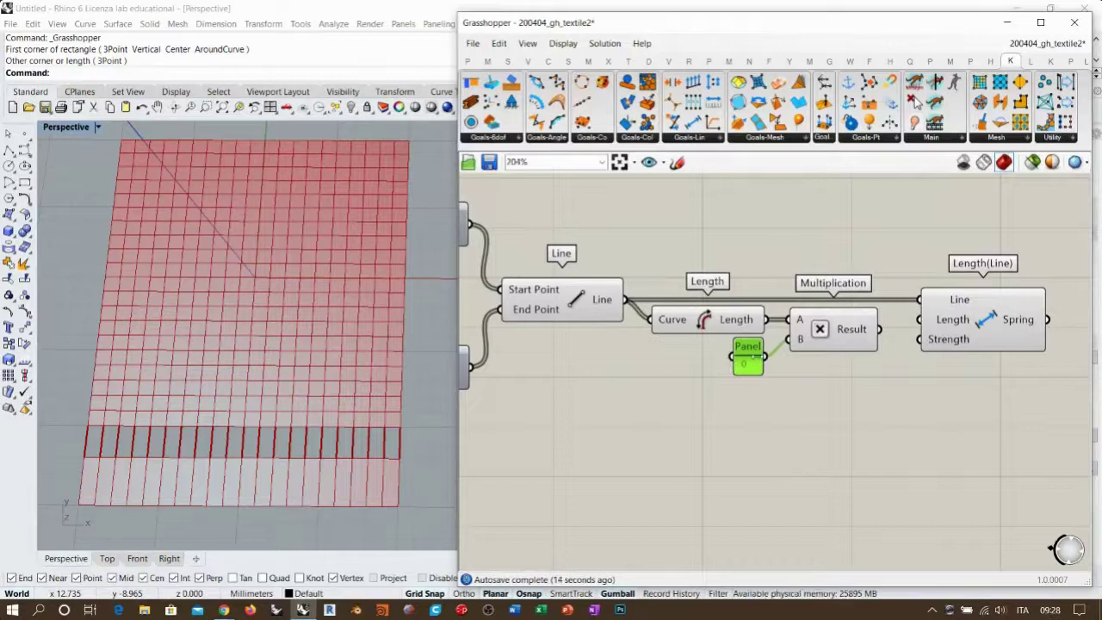
{"action": "scroll", "coordinate": [752, 361], "scroll_direction": "up", "scroll_amount": 2}
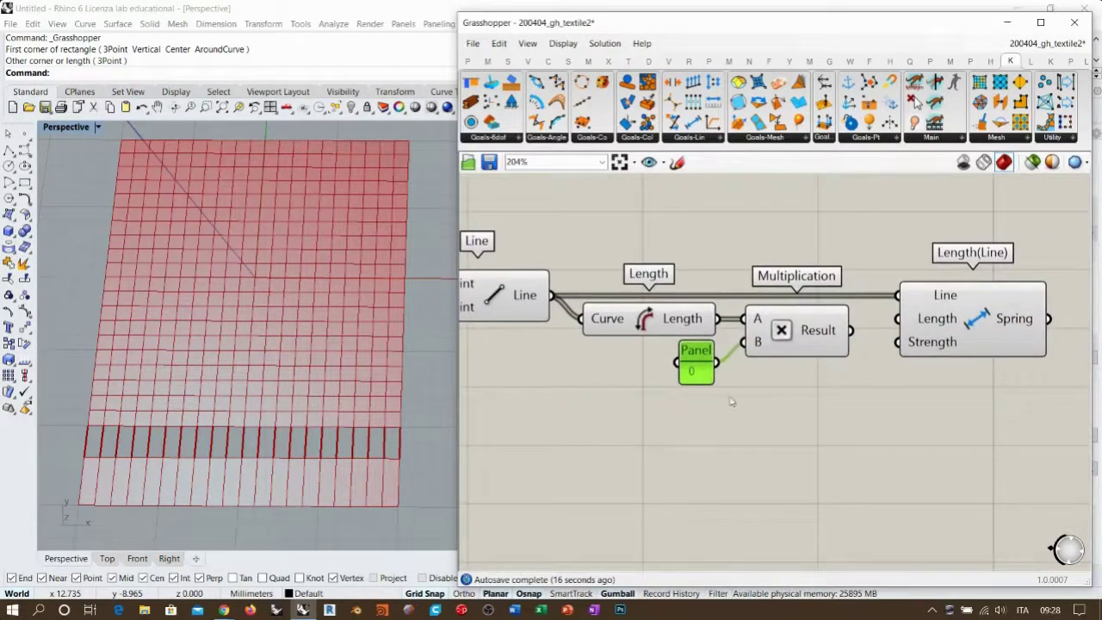
{"action": "left_click_drag", "start_coordinate": [850, 331], "coordinate": [924, 315]}
{"action": "left_click", "coordinate": [936, 370]}
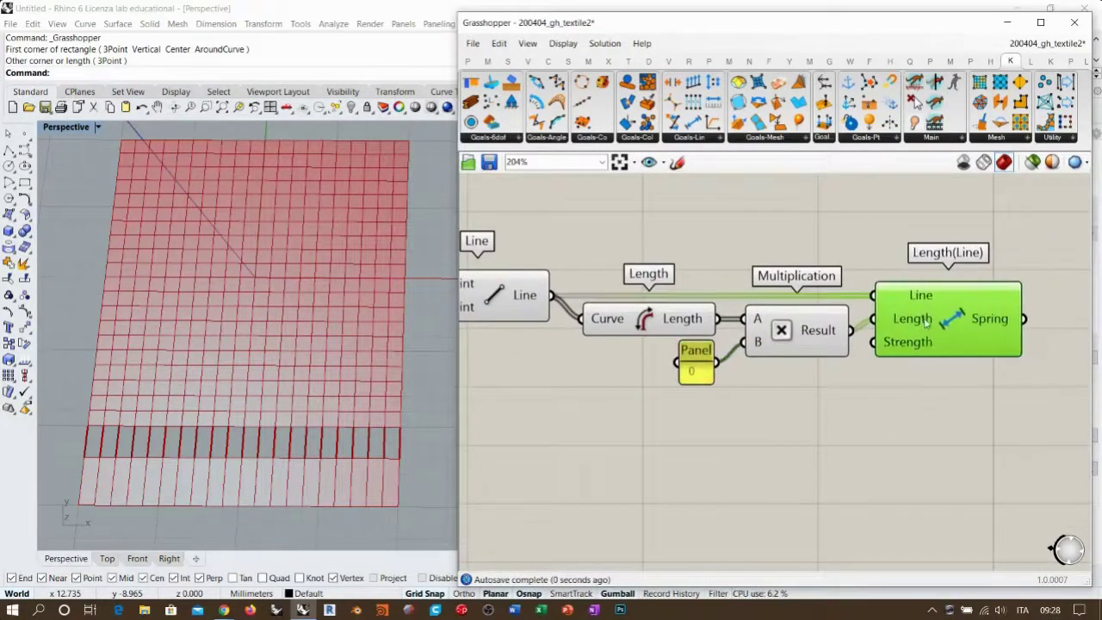
{"action": "left_click", "coordinate": [861, 365]}
Turn off the viewport preview of the Line component
{"action": "right_click_drag", "start_coordinate": [807, 330], "coordinate": [764, 320]}
{"action": "scroll", "coordinate": [764, 320], "scroll_direction": "down", "scroll_amount": 3}
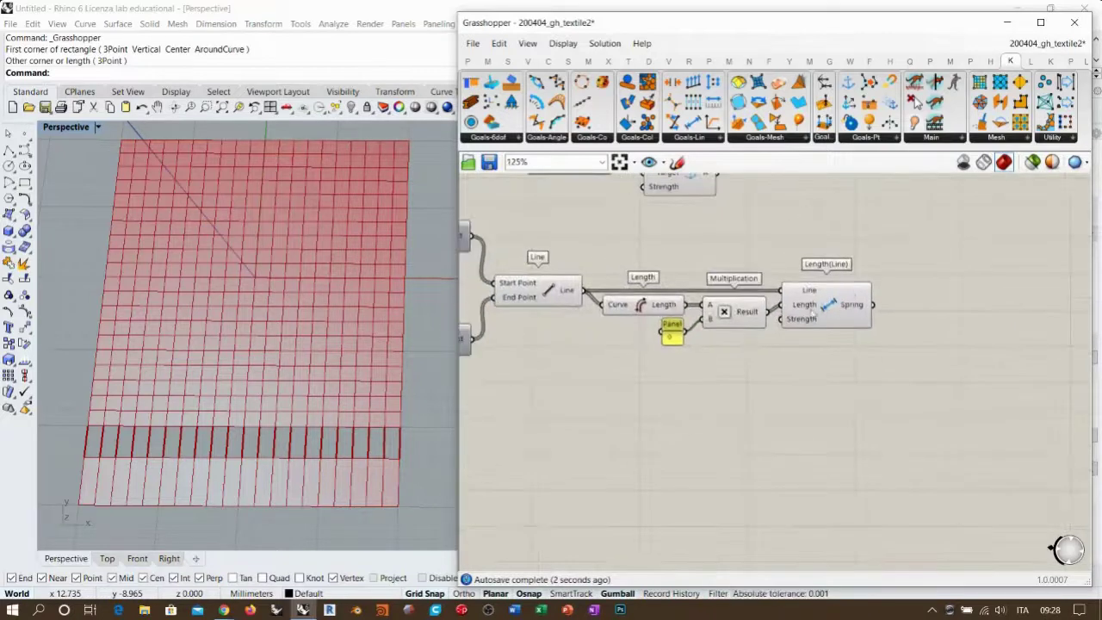
{"action": "left_click", "coordinate": [553, 294]}
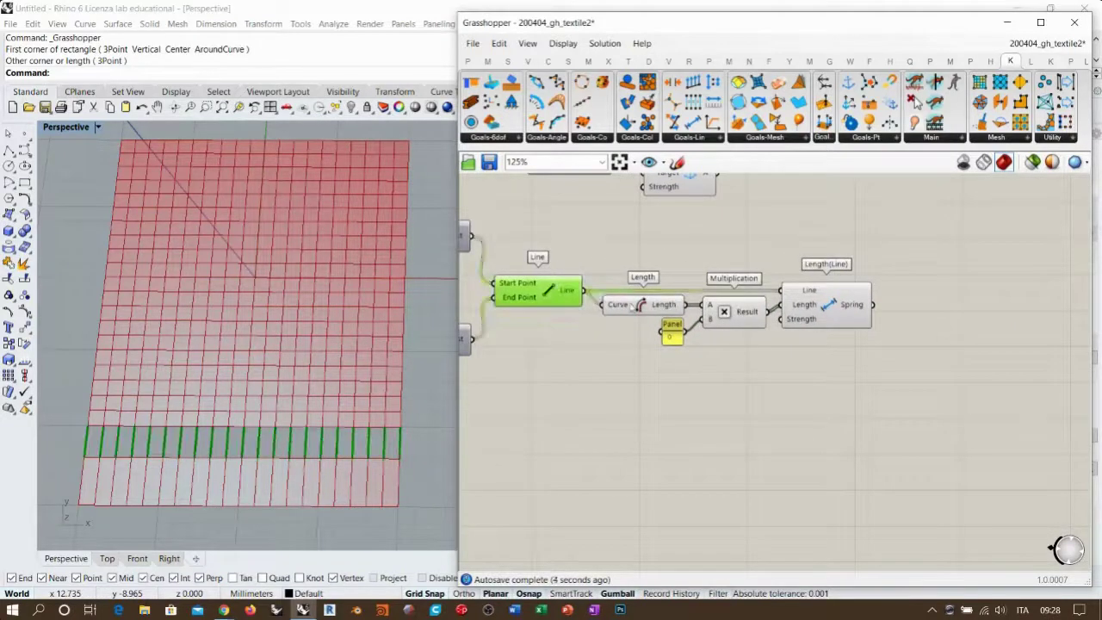
{"action": "key", "text": "ctrl+q"}
Turn off the viewport preview of both Mesh Surface components
{"action": "scroll", "coordinate": [736, 303], "scroll_direction": "down", "scroll_amount": 2}
{"action": "right_click_drag", "start_coordinate": [736, 273], "coordinate": [722, 374]}
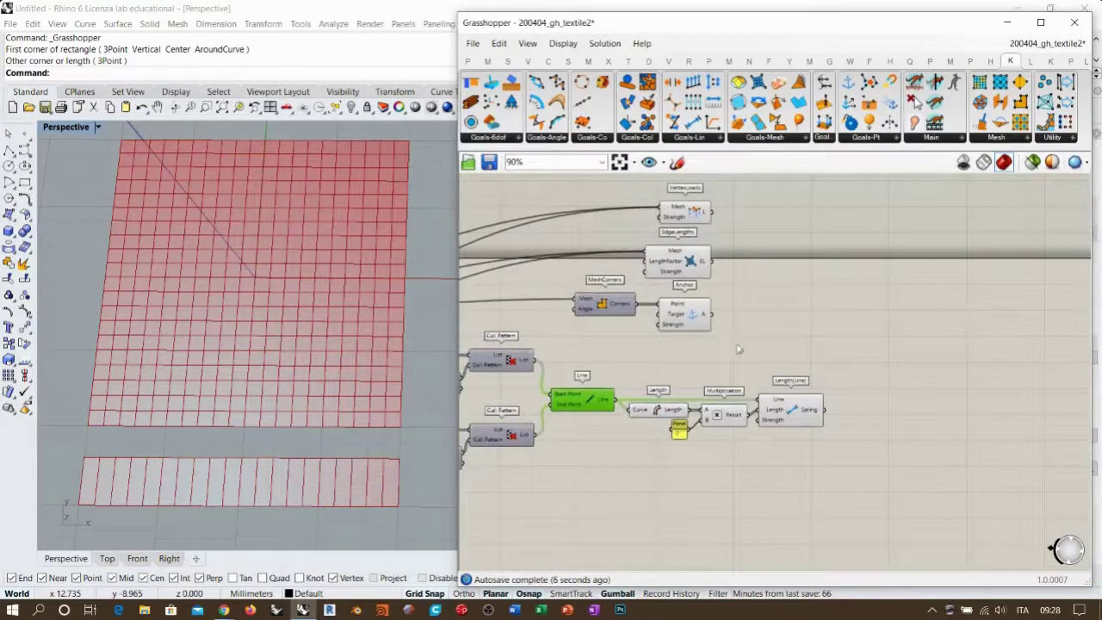
{"action": "scroll", "coordinate": [741, 352], "scroll_direction": "down", "scroll_amount": 2}
{"action": "right_click_drag", "start_coordinate": [706, 337], "coordinate": [867, 349]}
{"action": "scroll", "coordinate": [551, 374], "scroll_direction": "down", "scroll_amount": 1}
{"action": "right_click_drag", "start_coordinate": [550, 374], "coordinate": [766, 327]}
{"action": "left_click_drag", "start_coordinate": [658, 255], "coordinate": [610, 388]}
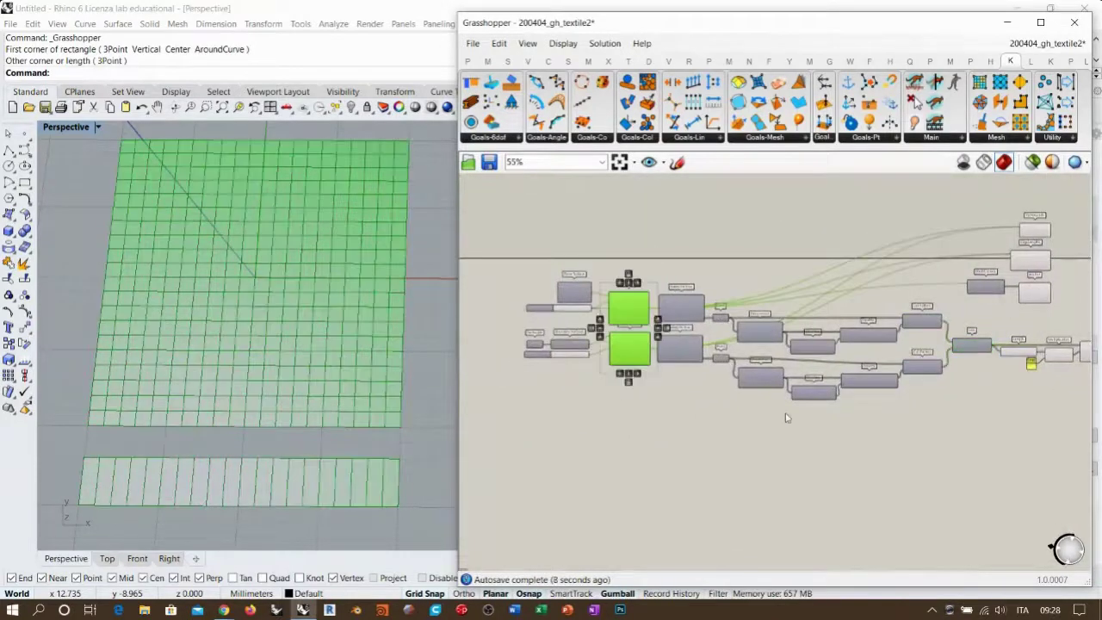
{"action": "left_click", "coordinate": [779, 419]}
Shift MeshCorners and the VertexLoads, EdgeLengths and Anchor goals so the goals line up above Length(Line)
{"action": "scroll", "coordinate": [774, 362], "scroll_direction": "up", "scroll_amount": 5}
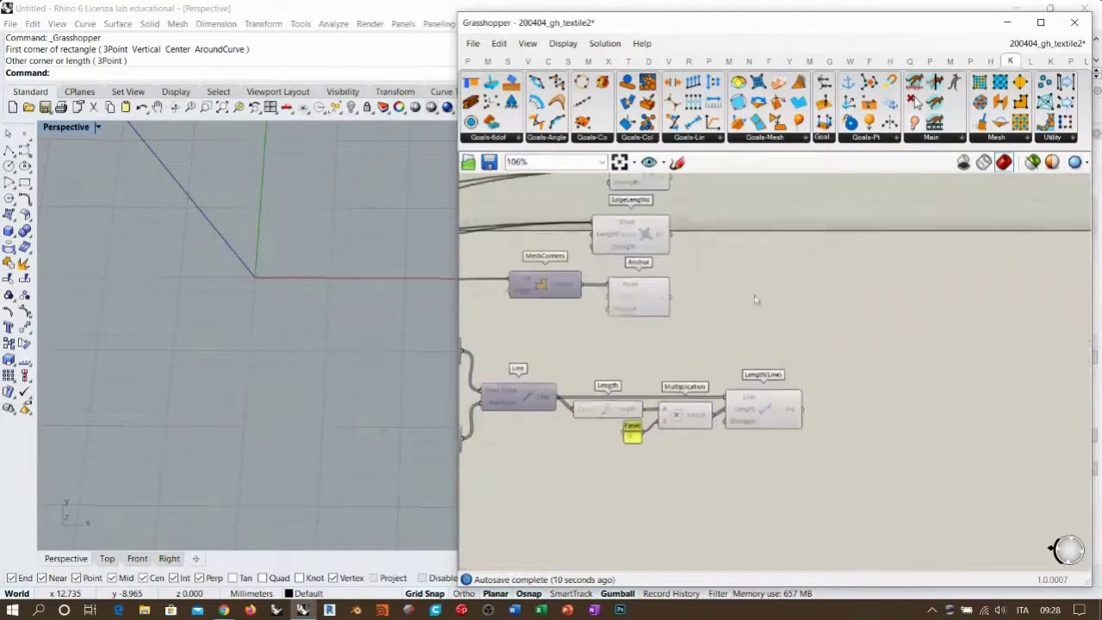
{"action": "right_click_drag", "start_coordinate": [770, 313], "coordinate": [772, 387]}
{"action": "left_click_drag", "start_coordinate": [781, 393], "coordinate": [554, 226]}
{"action": "left_click_drag", "start_coordinate": [657, 347], "coordinate": [790, 347]}
{"action": "left_click", "coordinate": [861, 396]}
Add a BouncySolver beyond the goals and connect a False Start Toggle to its On input
{"action": "right_click_drag", "start_coordinate": [866, 418], "coordinate": [752, 385]}
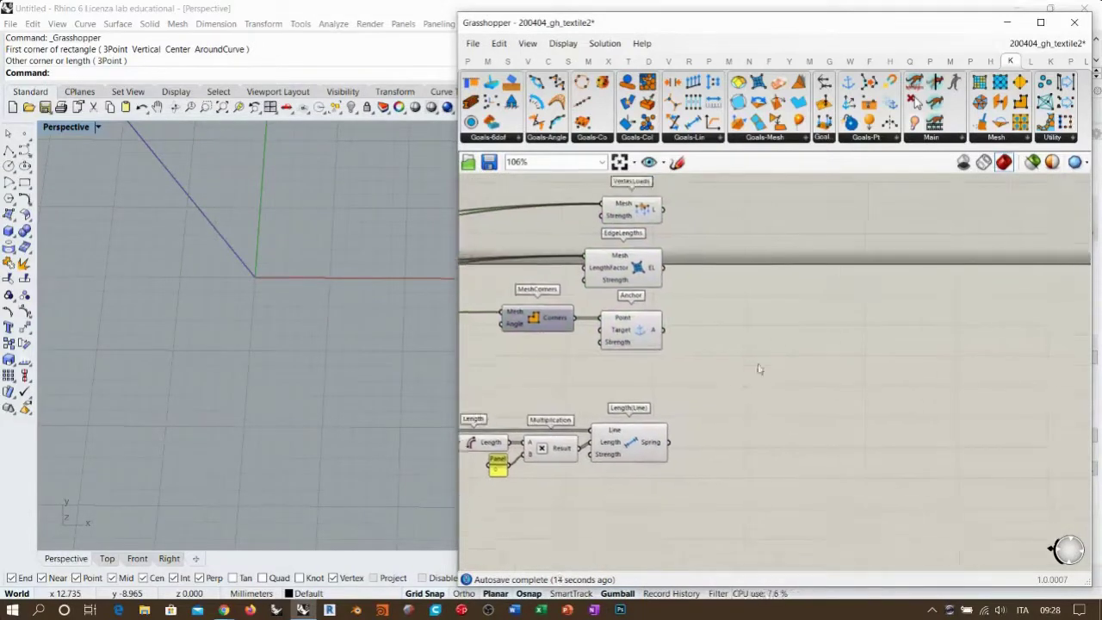
{"action": "left_click_drag", "start_coordinate": [898, 286], "coordinate": [878, 345]}
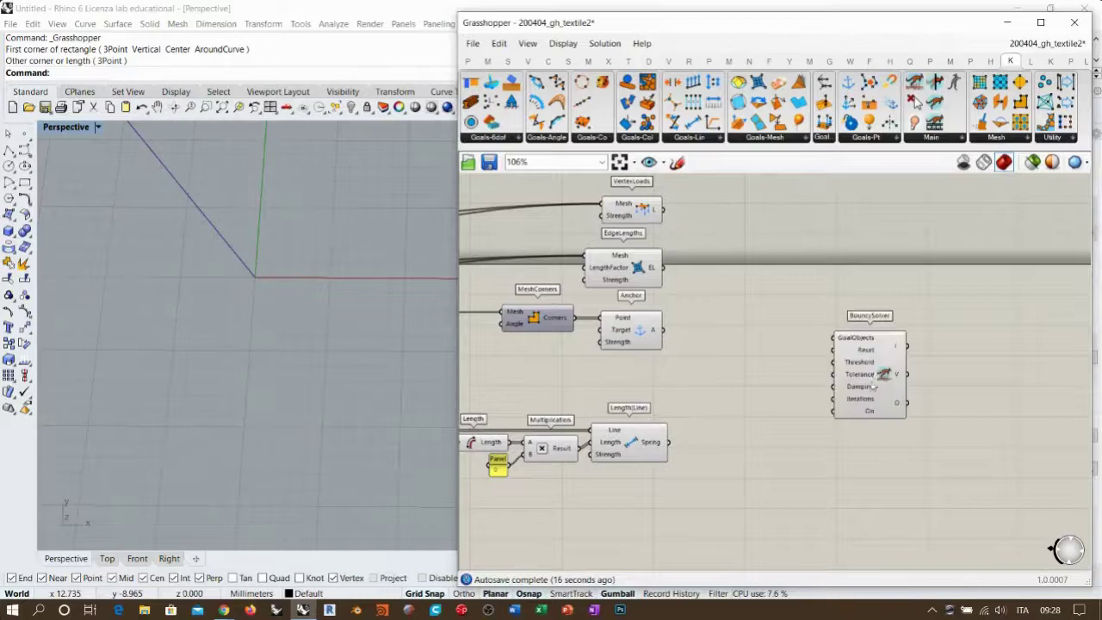
{"action": "double_click", "coordinate": [762, 423]}
{"action": "type", "text": "togg"}
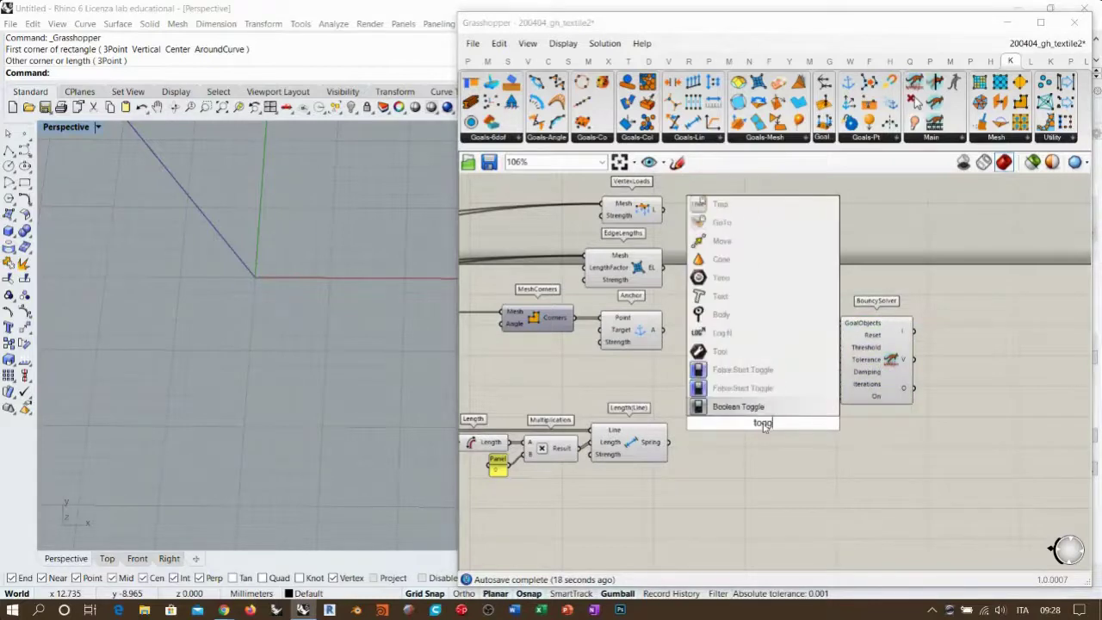
{"action": "left_click", "coordinate": [742, 392]}
{"action": "scroll", "coordinate": [853, 438], "scroll_direction": "up", "scroll_amount": 4}
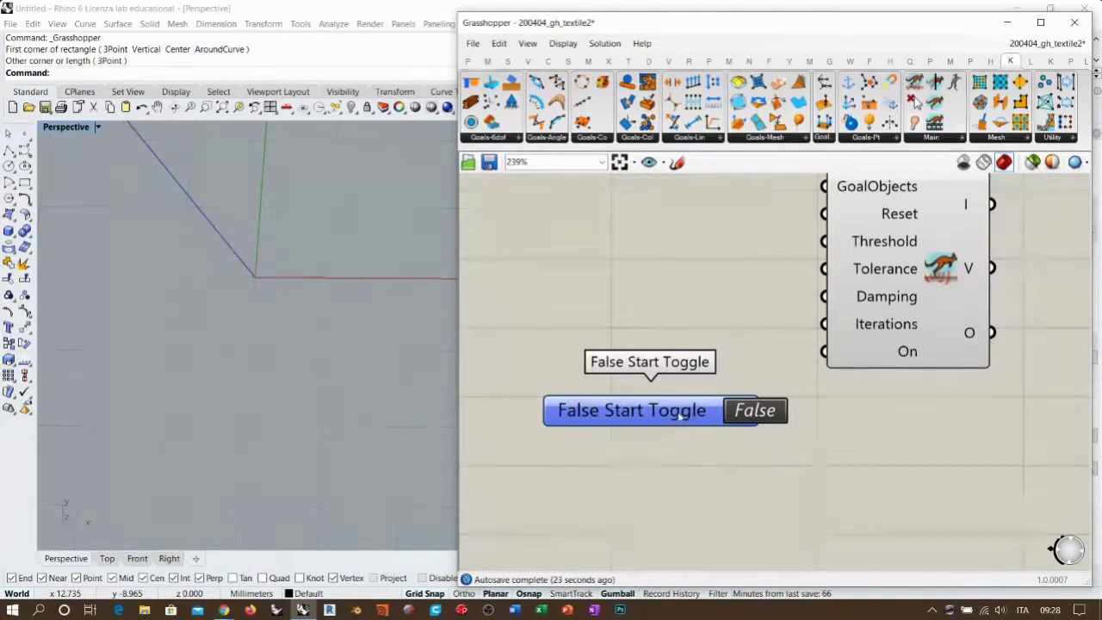
{"action": "left_click_drag", "start_coordinate": [681, 414], "coordinate": [678, 397]}
{"action": "left_click", "coordinate": [721, 453]}
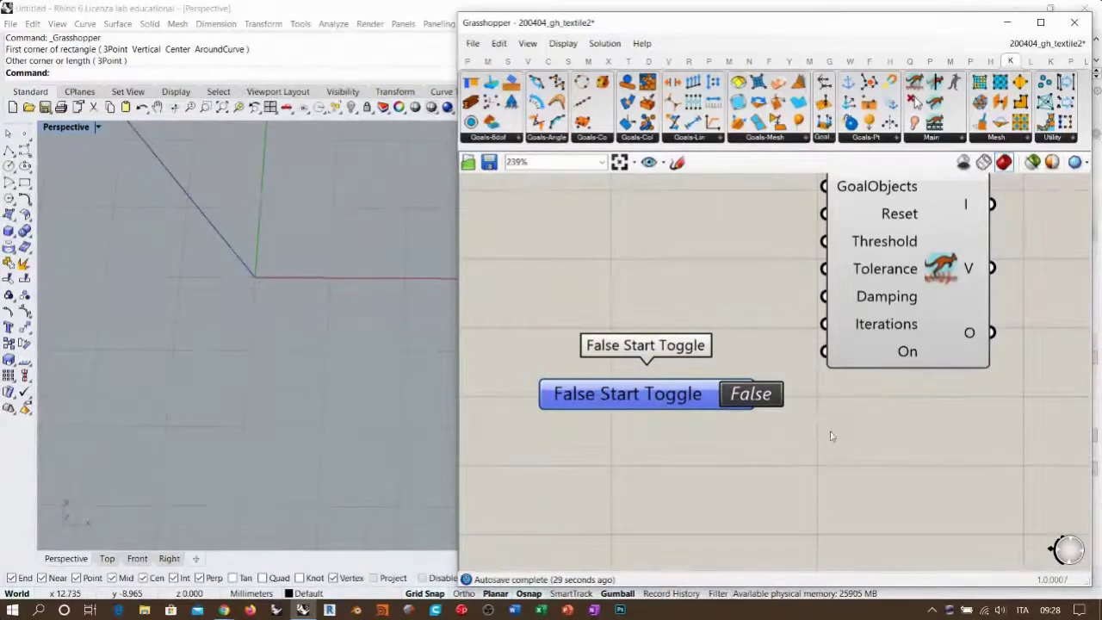
{"action": "left_click_drag", "start_coordinate": [658, 394], "coordinate": [689, 354]}
Add a Button connected to the BouncySolver's Reset input and place it just above the False Start Toggle
{"action": "double_click", "coordinate": [665, 250]}
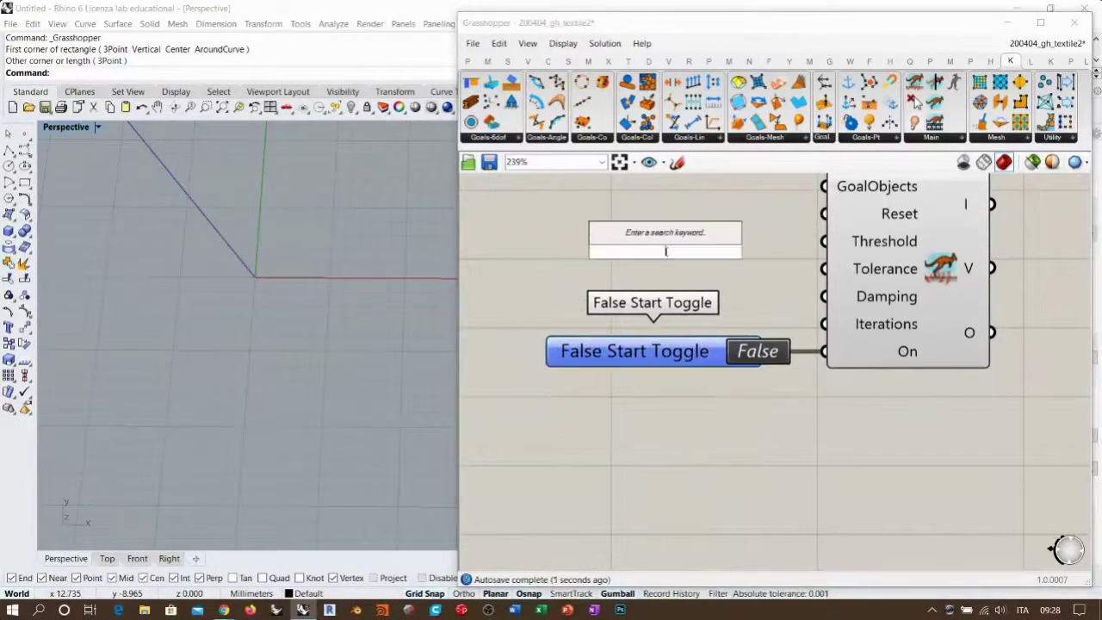
{"action": "type", "text": "butt"}
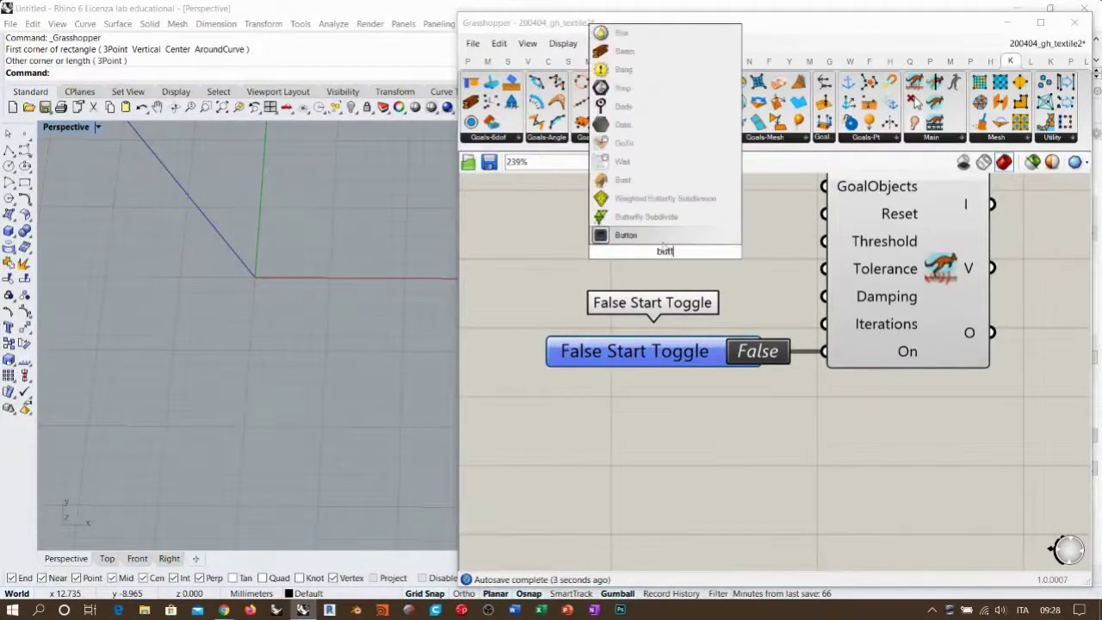
{"action": "left_click", "coordinate": [658, 235]}
{"action": "right_click_drag", "start_coordinate": [755, 266], "coordinate": [765, 311]}
{"action": "left_click_drag", "start_coordinate": [835, 259], "coordinate": [751, 296]}
{"action": "left_click_drag", "start_coordinate": [654, 296], "coordinate": [679, 356]}
{"action": "right_click_drag", "start_coordinate": [742, 360], "coordinate": [856, 416]}
{"action": "scroll", "coordinate": [855, 416], "scroll_direction": "down", "scroll_amount": 5}
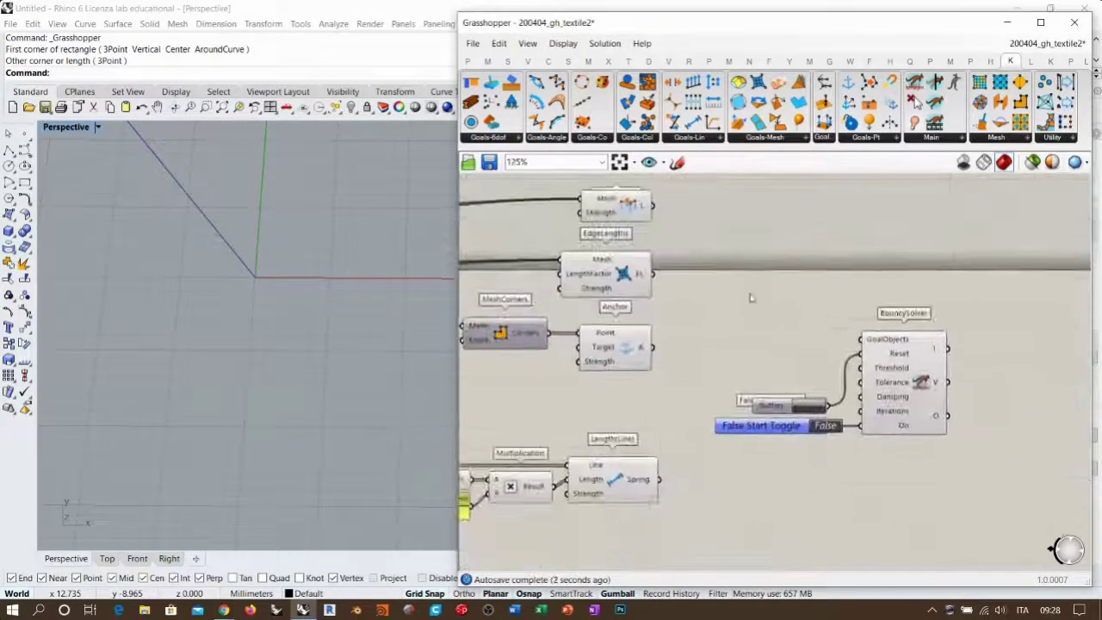
Connect the outputs of VertexLoads, EdgeLengths, Anchor and Length(Line) together into the BouncySolver's GoalObjects input
{"action": "scroll", "coordinate": [713, 298], "scroll_direction": "up", "scroll_amount": 1}
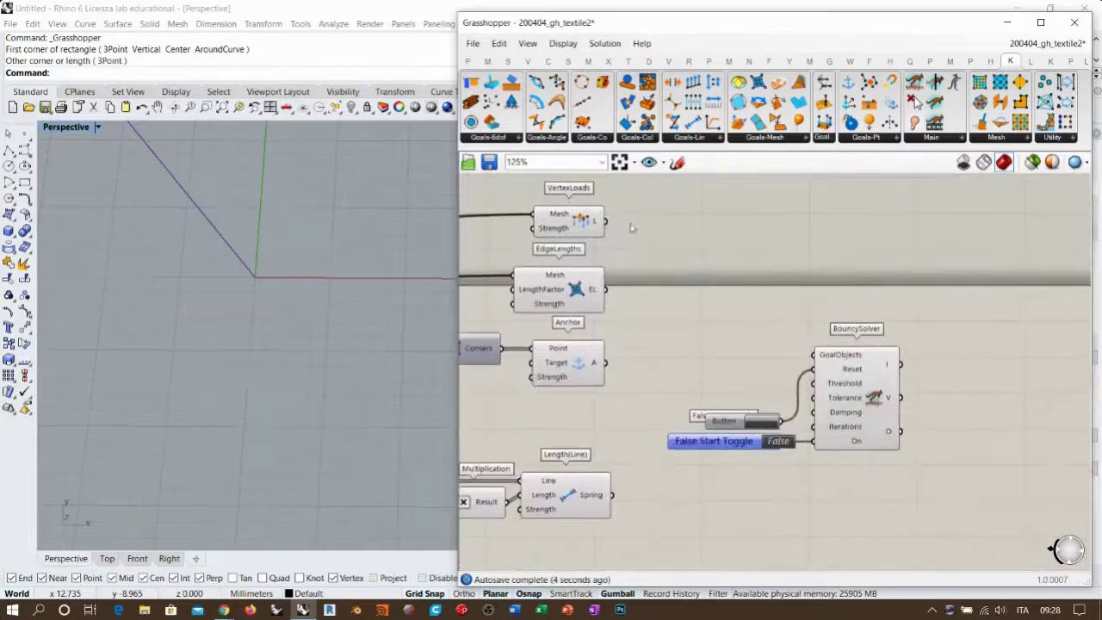
{"action": "left_click_drag", "start_coordinate": [605, 222], "coordinate": [815, 355]}
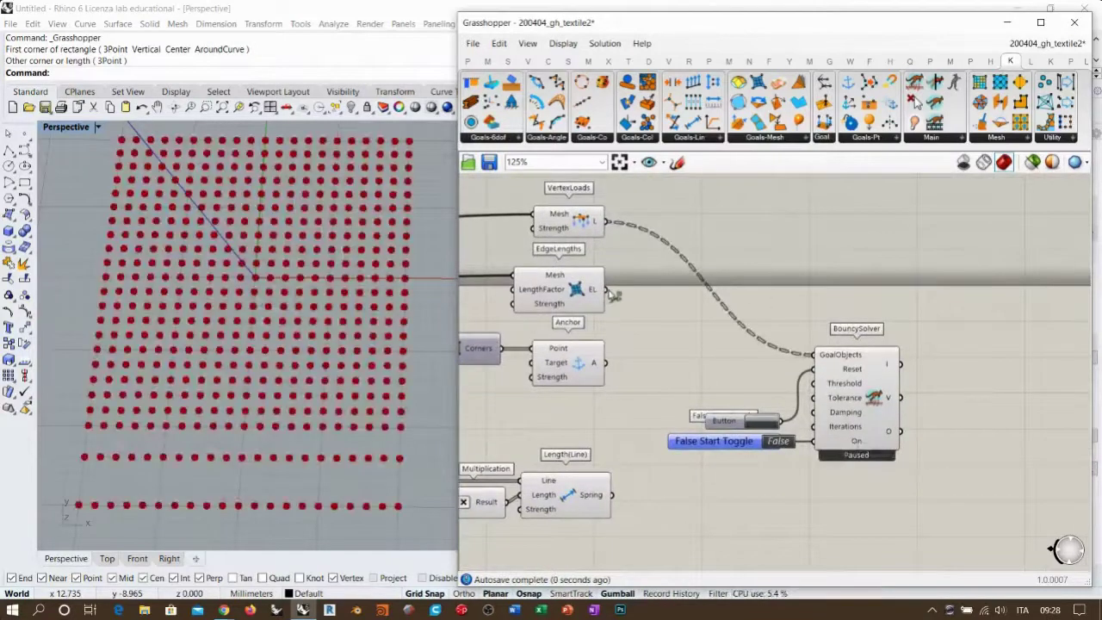
{"action": "left_click_drag", "start_coordinate": [644, 292], "coordinate": [814, 355]}
{"action": "left_click_drag", "start_coordinate": [738, 362], "coordinate": [814, 355]}
{"action": "left_click_drag", "start_coordinate": [611, 494], "coordinate": [816, 355]}
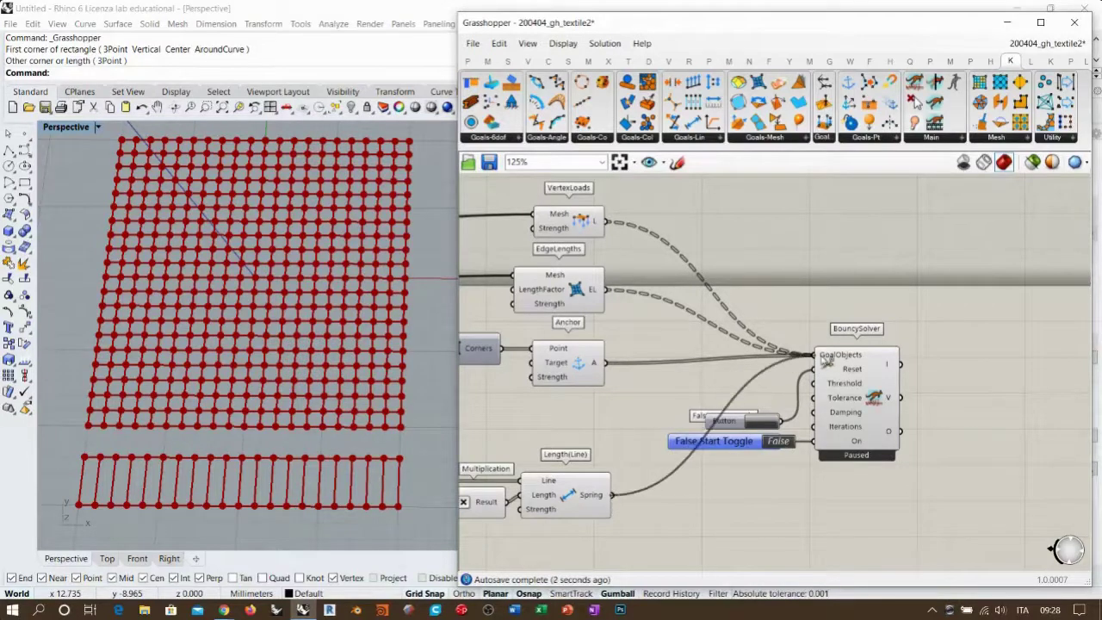
Start the simulation by switching the False Start Toggle to True and view the deforming mesh from the side
{"action": "right_click_drag", "start_coordinate": [351, 453], "coordinate": [301, 401]}
{"action": "right_click_drag", "start_coordinate": [742, 438], "coordinate": [680, 393]}
{"action": "scroll", "coordinate": [781, 389], "scroll_direction": "up", "scroll_amount": 3}
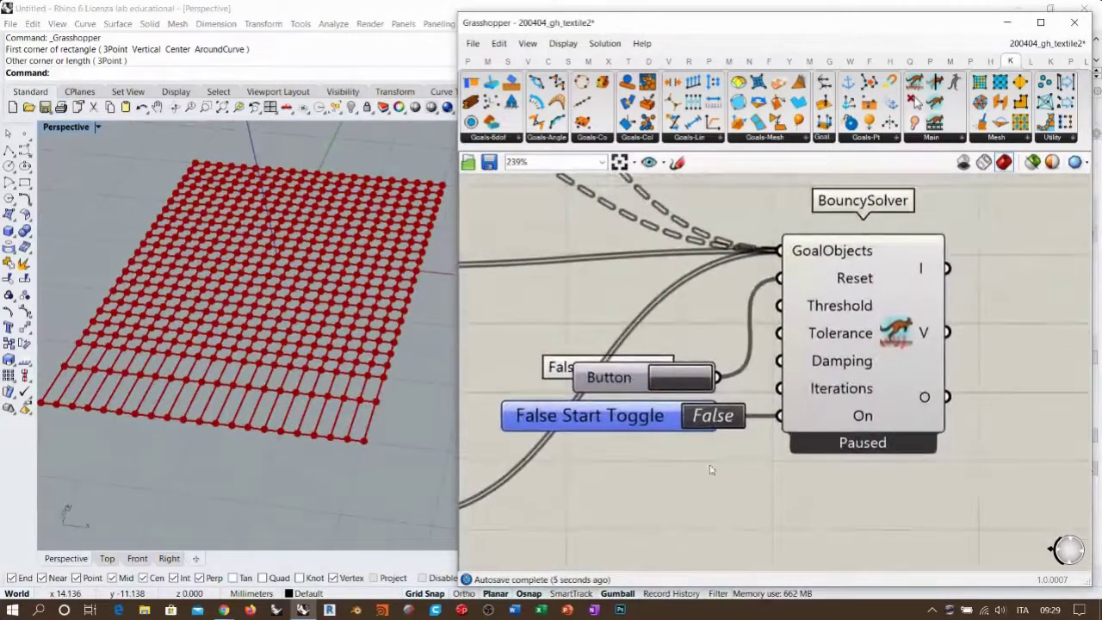
{"action": "right_click_drag", "start_coordinate": [398, 341], "coordinate": [389, 369]}
{"action": "double_click", "coordinate": [693, 417]}
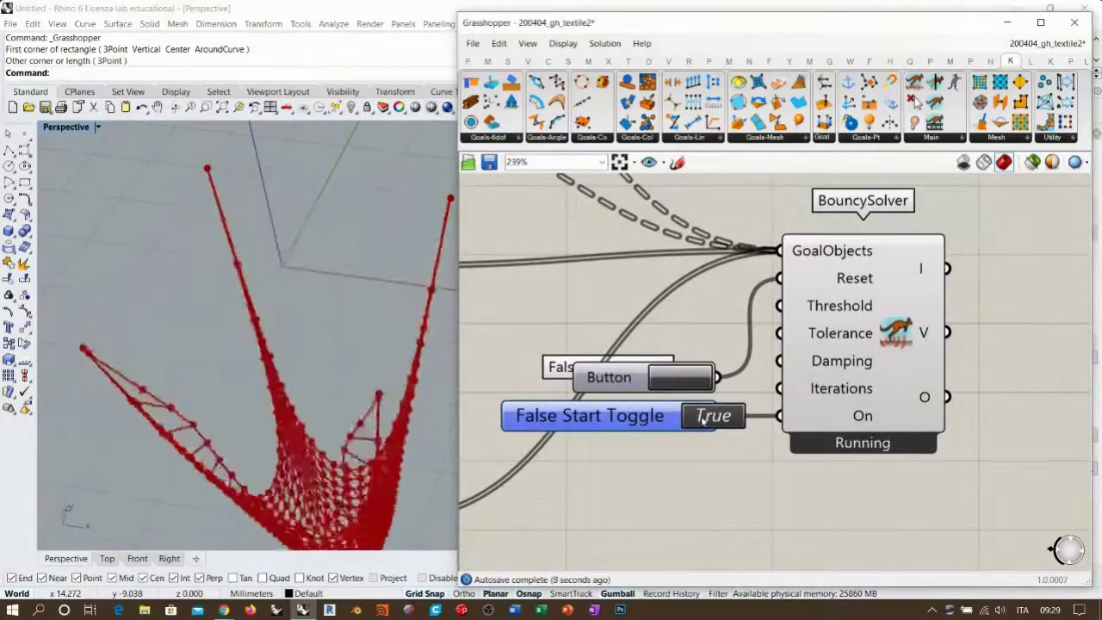
{"action": "right_click_drag", "start_coordinate": [211, 430], "coordinate": [187, 396]}
{"action": "right_click_drag", "start_coordinate": [273, 425], "coordinate": [338, 406]}
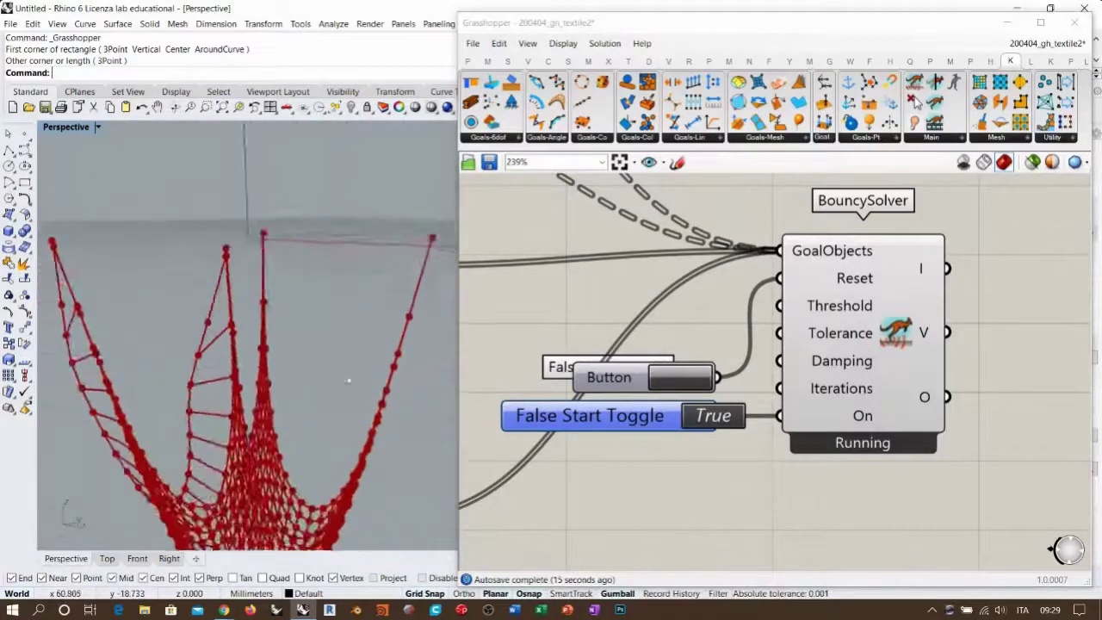
Add a two-decimal Number Slider at 0.00, wire it to the VertexLoads Strength input and align it beside that input
{"action": "scroll", "coordinate": [338, 387], "scroll_direction": "down", "scroll_amount": 3}
{"action": "right_click_drag", "start_coordinate": [659, 320], "coordinate": [804, 387]}
{"action": "scroll", "coordinate": [804, 384], "scroll_direction": "down", "scroll_amount": 4}
{"action": "right_click_drag", "start_coordinate": [650, 373], "coordinate": [750, 374]}
{"action": "mouse_move", "coordinate": [345, 387]}
{"action": "right_mouse_down"}
{"action": "mouse_move", "coordinate": [250, 398]}
{"action": "mouse_move", "coordinate": [344, 400]}
{"action": "right_mouse_up"}
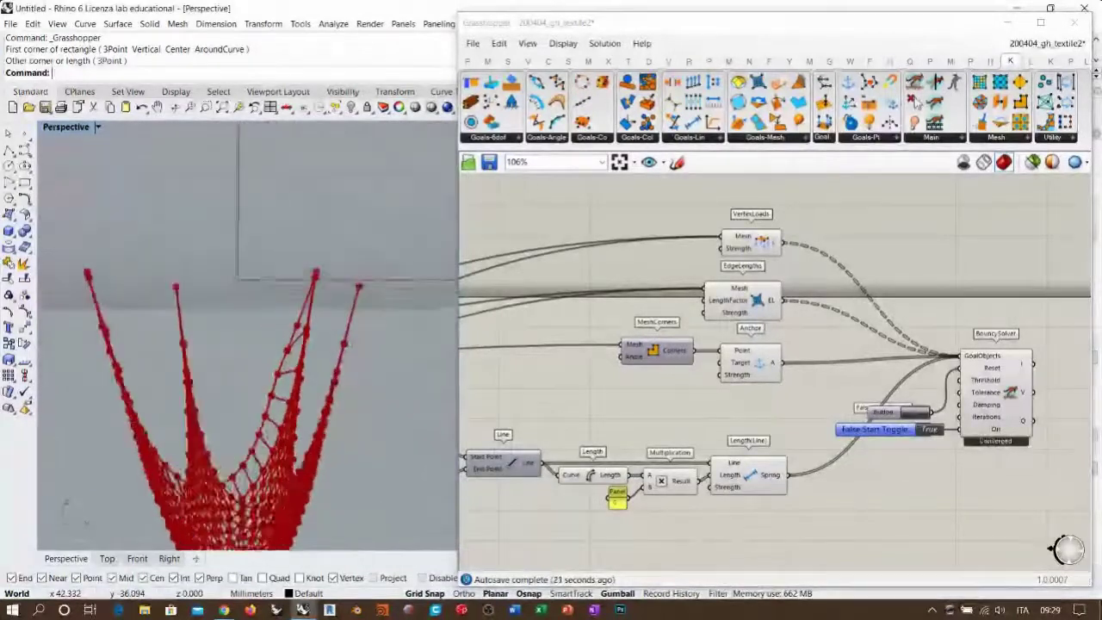
{"action": "right_click_drag", "start_coordinate": [733, 315], "coordinate": [826, 314]}
{"action": "scroll", "coordinate": [802, 228], "scroll_direction": "up", "scroll_amount": 4}
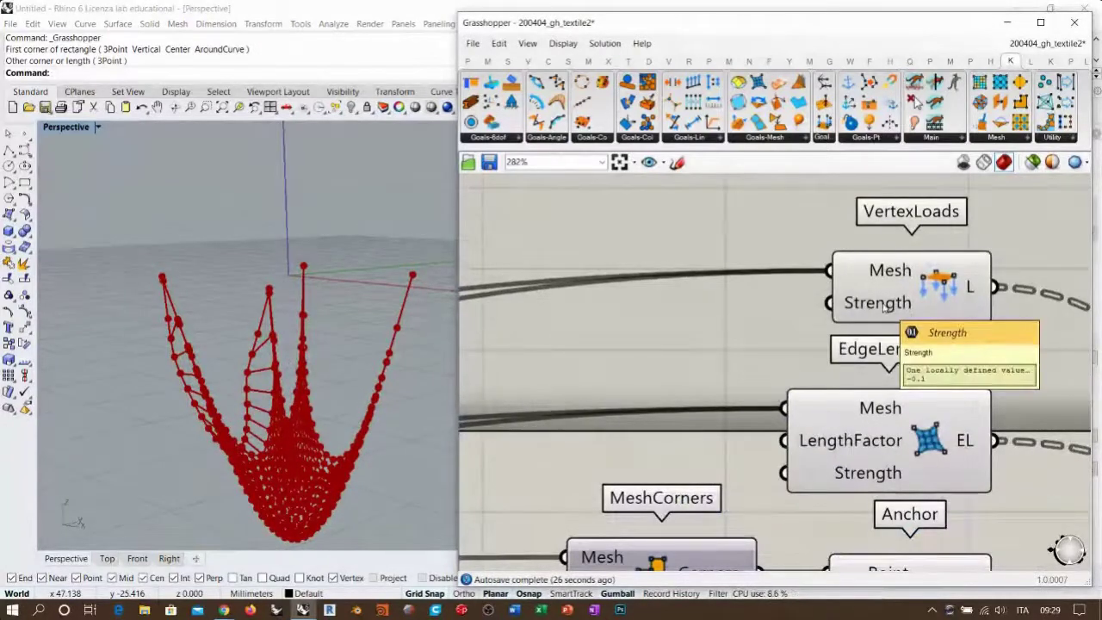
{"action": "double_click", "coordinate": [639, 336]}
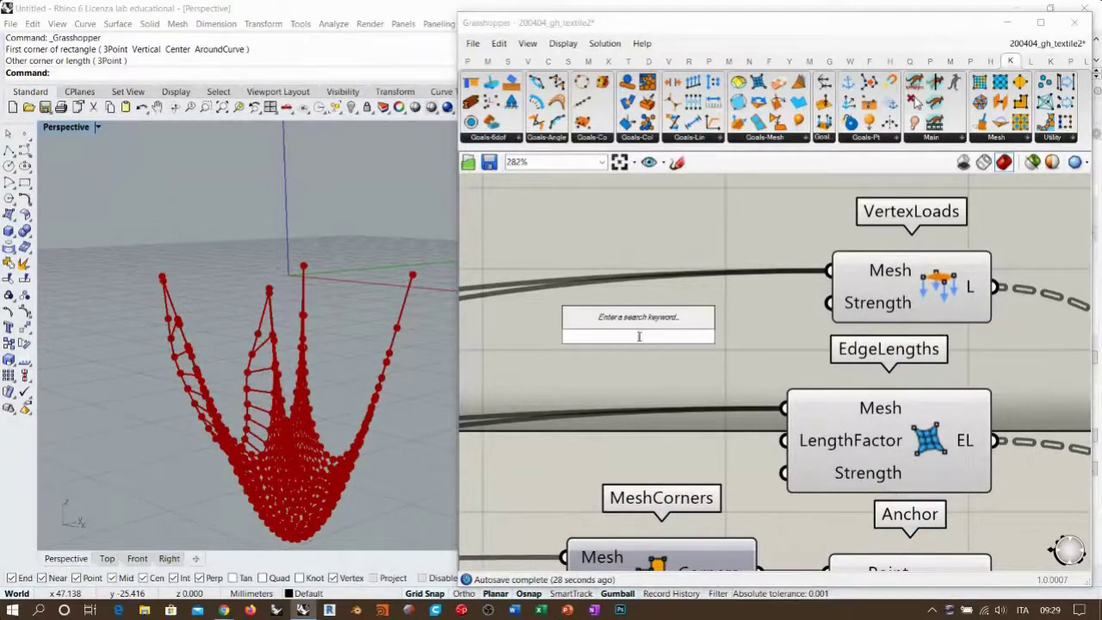
{"action": "type", "text": "0.00<0"}
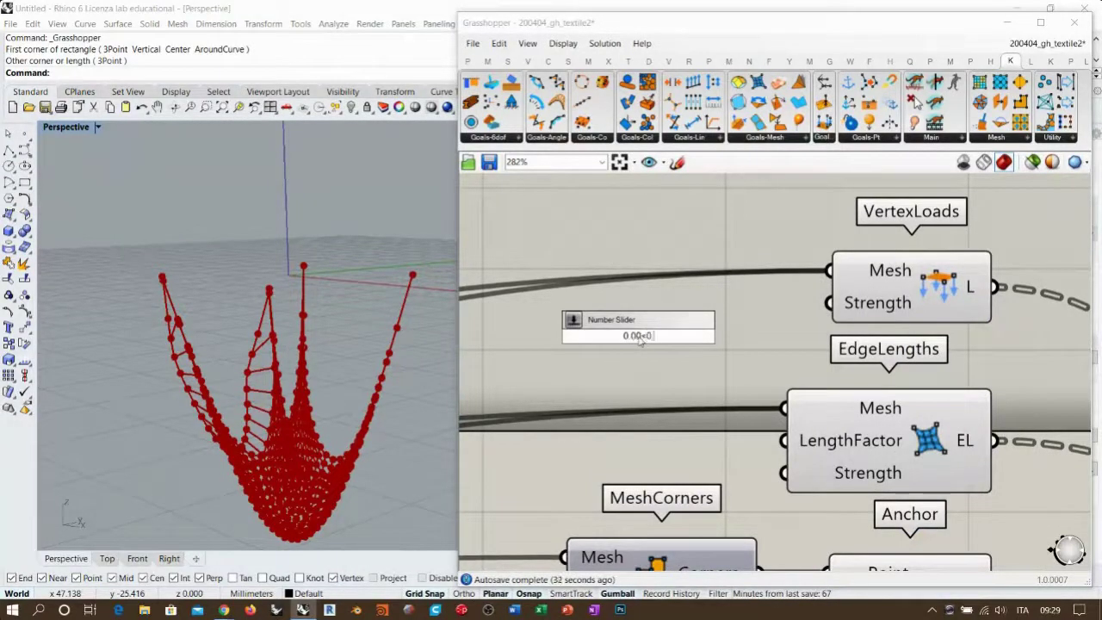
{"action": "key", "text": "Return"}
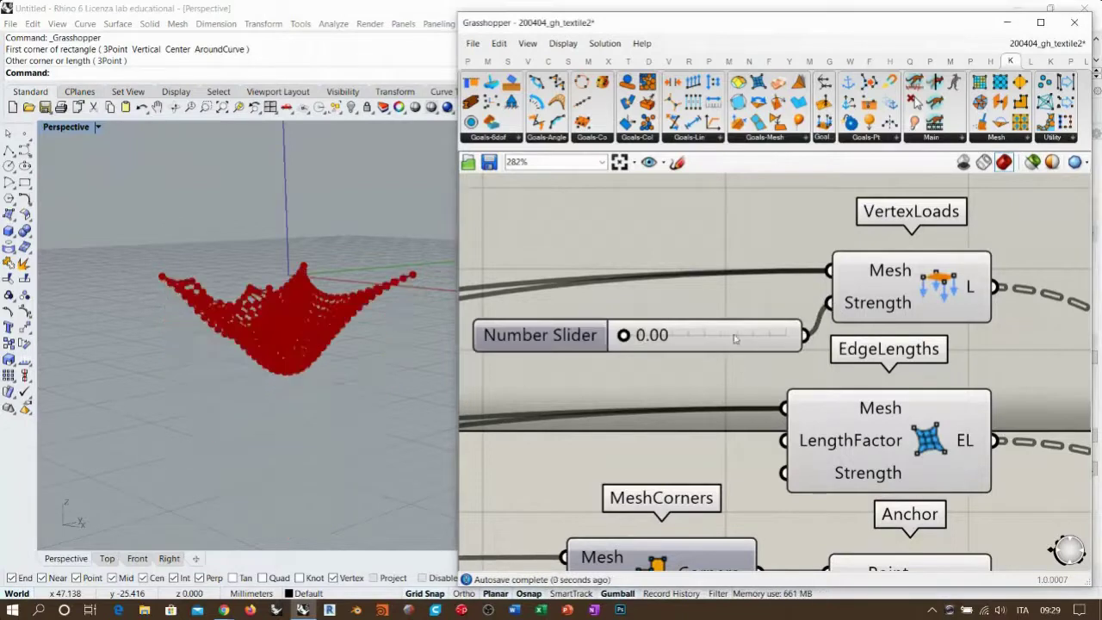
{"action": "left_click_drag", "start_coordinate": [747, 337], "coordinate": [747, 309]}
{"action": "left_click", "coordinate": [710, 361]}
Duplicate the VertexLoads goal together with its Number Slider and place the copy directly above the original
{"action": "right_click_drag", "start_coordinate": [191, 274], "coordinate": [288, 234]}
{"action": "scroll", "coordinate": [192, 317], "scroll_direction": "up", "scroll_amount": 5}
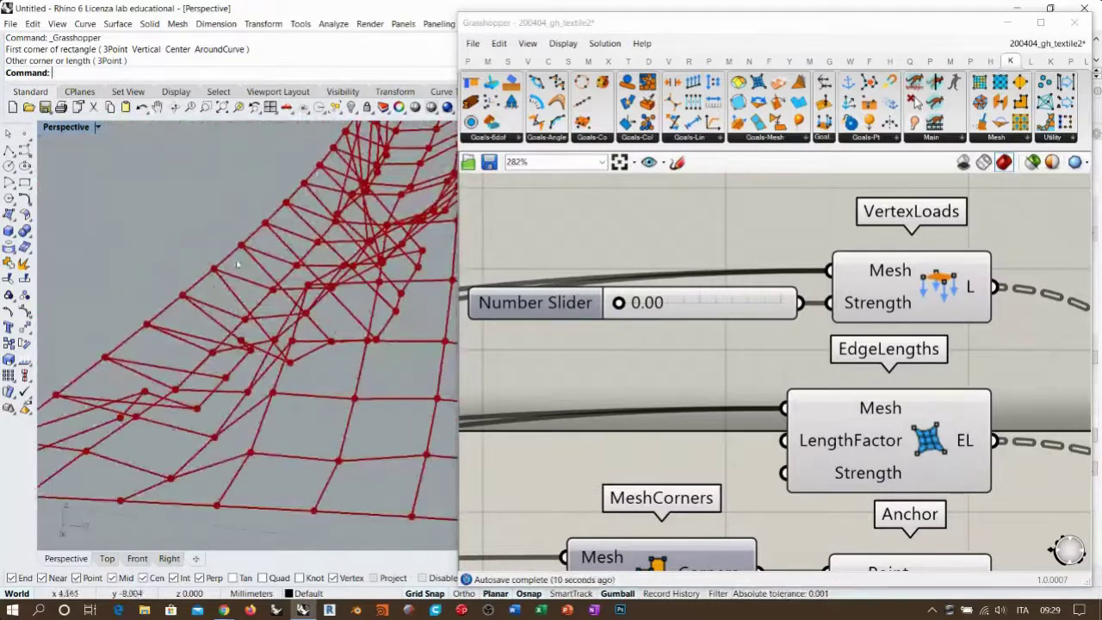
{"action": "right_click_drag", "start_coordinate": [228, 260], "coordinate": [303, 296]}
{"action": "scroll", "coordinate": [302, 296], "scroll_direction": "down", "scroll_amount": 2}
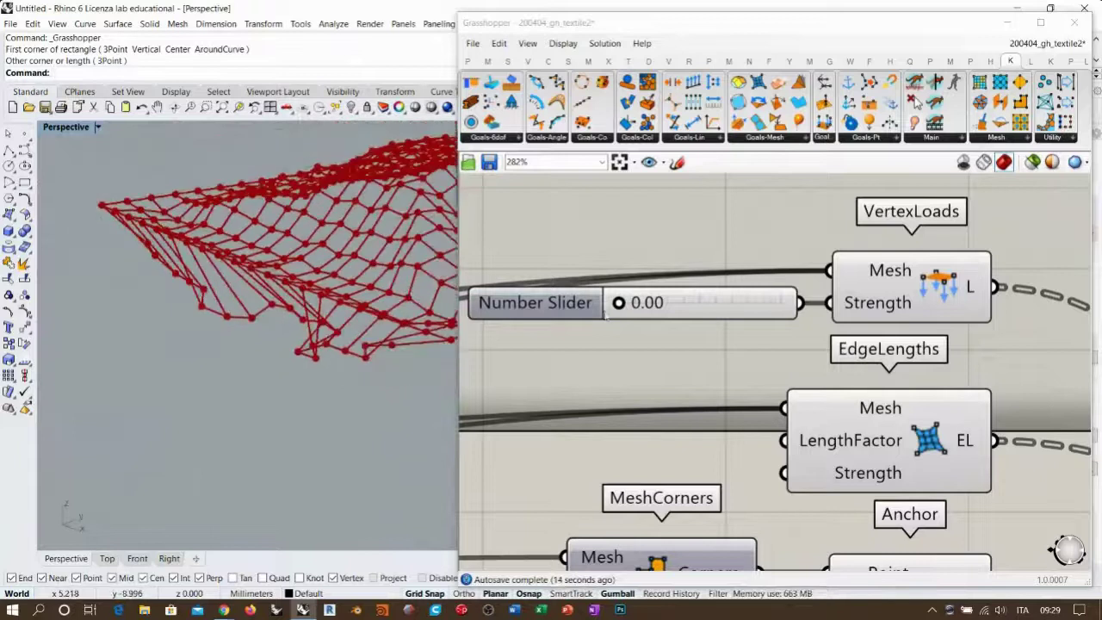
{"action": "right_click_drag", "start_coordinate": [606, 324], "coordinate": [623, 330]}
{"action": "scroll", "coordinate": [851, 266], "scroll_direction": "down", "scroll_amount": 2}
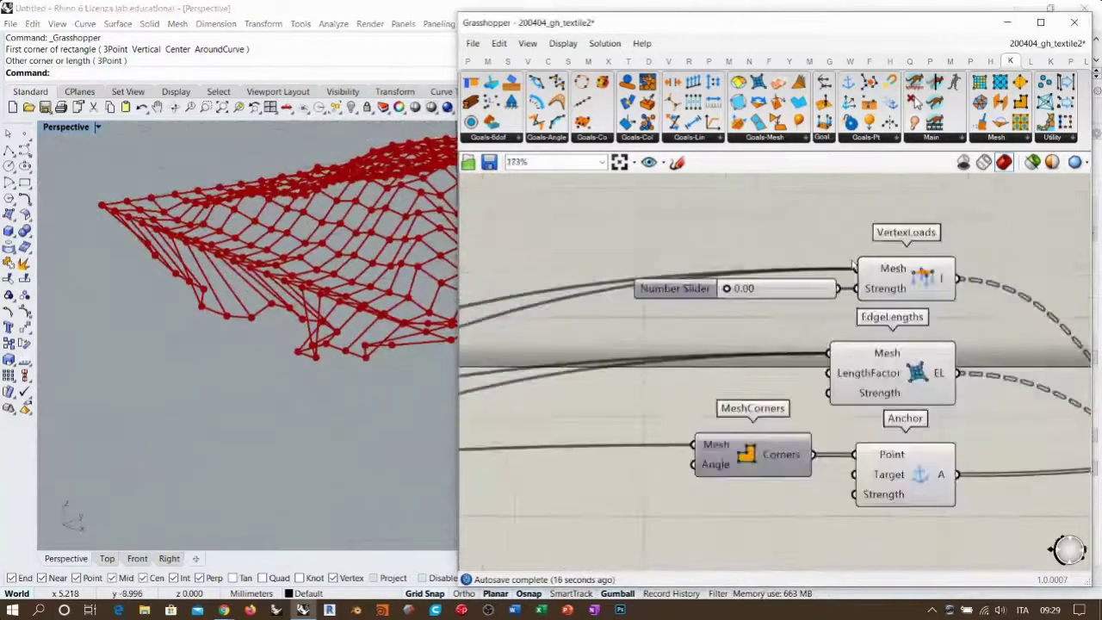
{"action": "left_click_drag", "start_coordinate": [460, 284], "coordinate": [381, 285]}
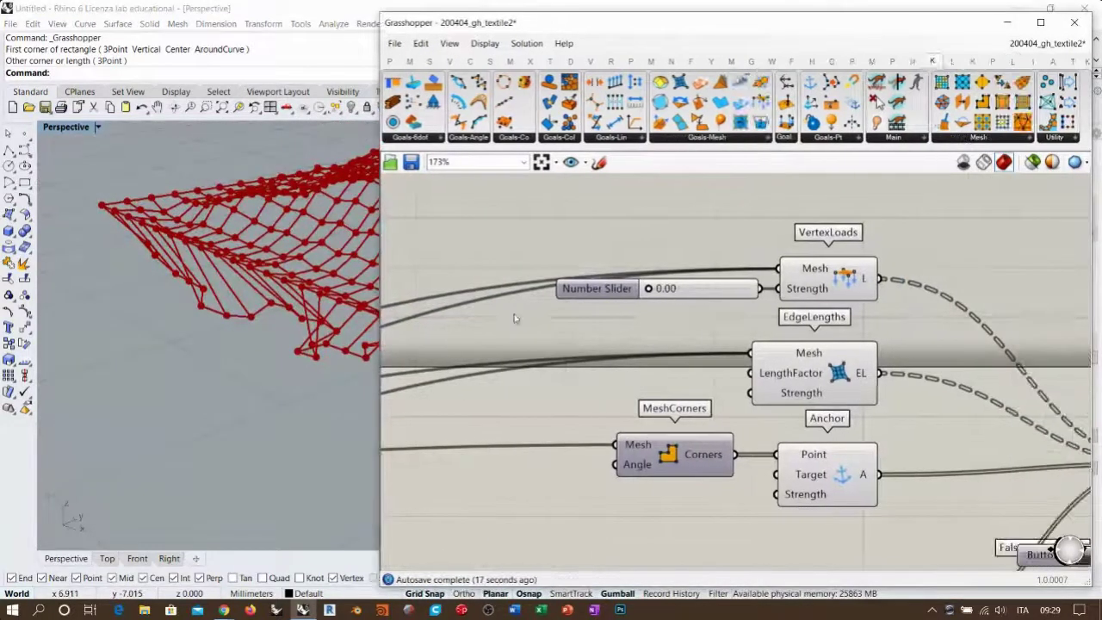
{"action": "scroll", "coordinate": [928, 297], "scroll_direction": "down", "scroll_amount": 2}
{"action": "left_click_drag", "start_coordinate": [834, 303], "coordinate": [830, 306]}
{"action": "left_click_drag", "start_coordinate": [903, 295], "coordinate": [901, 246]}
{"action": "left_click", "coordinate": [658, 272]}
Separate the mesh wires so the upper VertexLoads takes only the first mesh and the lower one only the second mesh
{"action": "right_click_drag", "start_coordinate": [631, 280], "coordinate": [758, 290]}
{"action": "scroll", "coordinate": [734, 277], "scroll_direction": "down", "scroll_amount": 1}
{"action": "scroll", "coordinate": [757, 290], "scroll_direction": "down", "scroll_amount": 1}
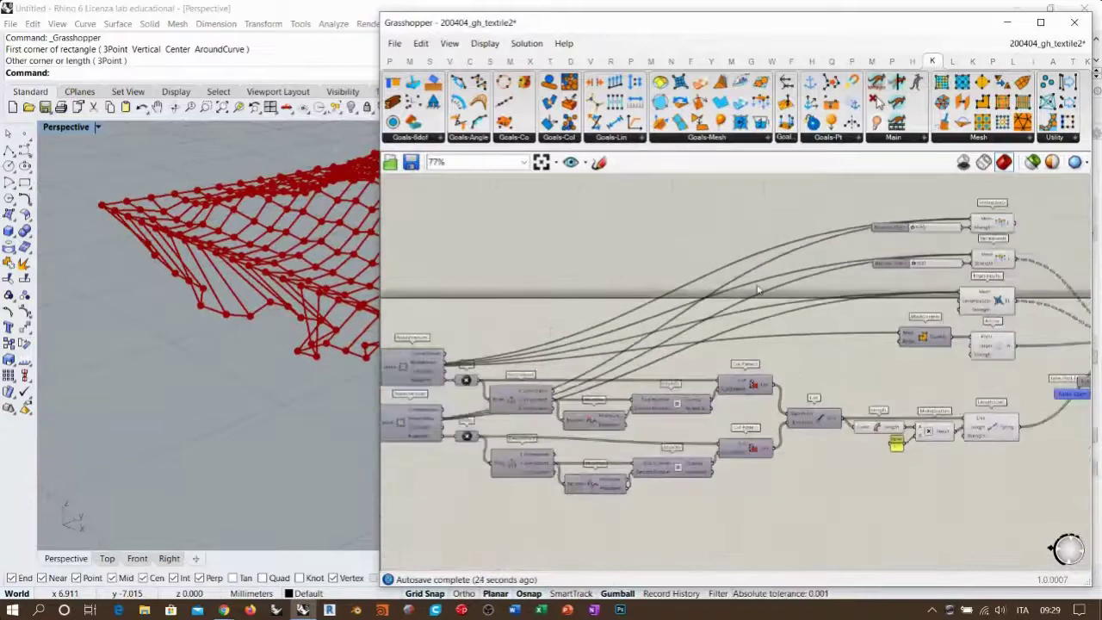
{"action": "right_click_drag", "start_coordinate": [459, 363], "coordinate": [520, 349]}
{"action": "left_click_drag", "start_coordinate": [380, 267], "coordinate": [135, 269]}
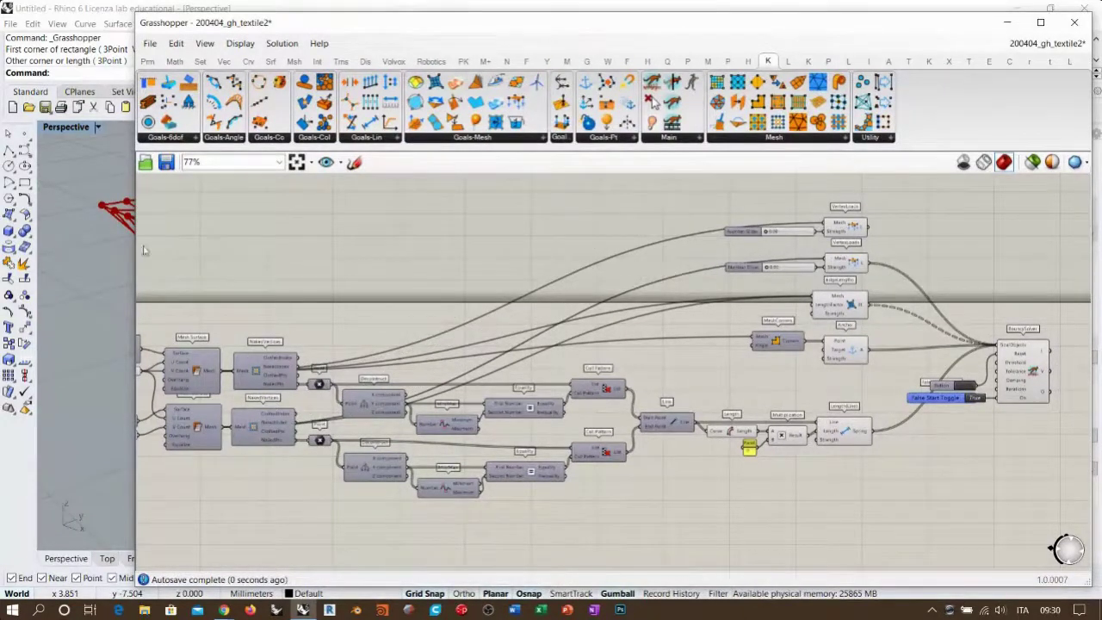
{"action": "left_click_drag", "start_coordinate": [135, 249], "coordinate": [458, 250]}
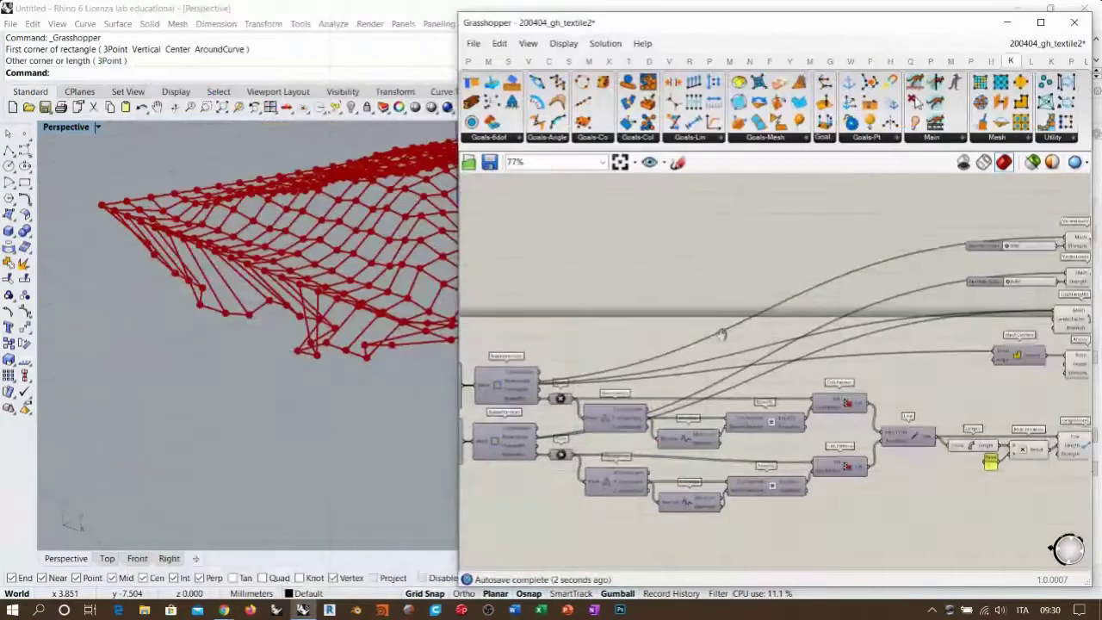
{"action": "right_click_drag", "start_coordinate": [721, 334], "coordinate": [482, 378]}
{"action": "scroll", "coordinate": [802, 295], "scroll_direction": "up", "scroll_amount": 5}
{"action": "right_click_drag", "start_coordinate": [802, 295], "coordinate": [620, 207]}
{"action": "scroll", "coordinate": [766, 311], "scroll_direction": "down", "scroll_amount": 4}
{"action": "right_click_drag", "start_coordinate": [766, 312], "coordinate": [723, 281]}
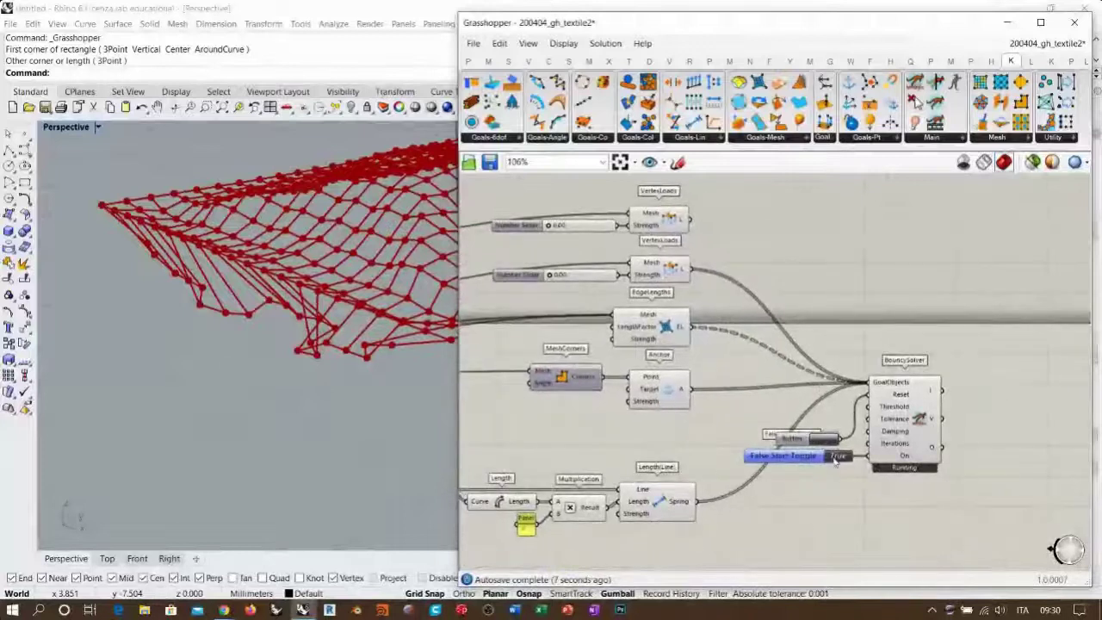
Stop and reset the solver, and add the upper VertexLoads output to the BouncySolver's GoalObjects input
{"action": "left_click", "coordinate": [829, 441]}
{"action": "right_click_drag", "start_coordinate": [829, 442], "coordinate": [830, 477]}
{"action": "left_click_drag", "start_coordinate": [825, 350], "coordinate": [876, 419], "text": "shift"}
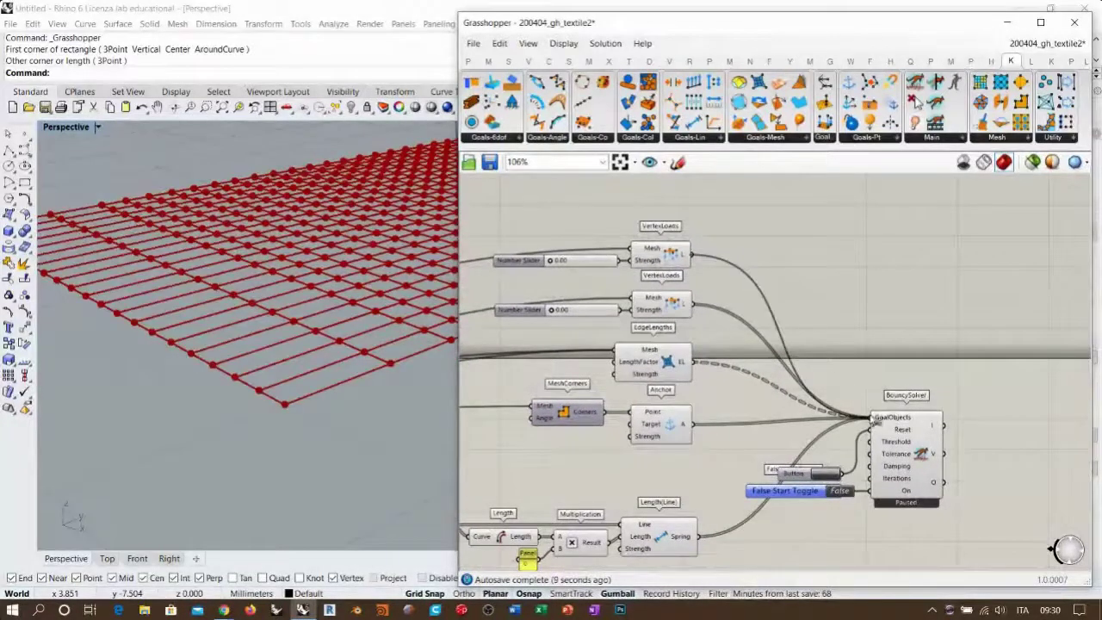
Restart the simulation and set the upper VertexLoads Strength slider to 0.01
{"action": "double_click", "coordinate": [837, 492]}
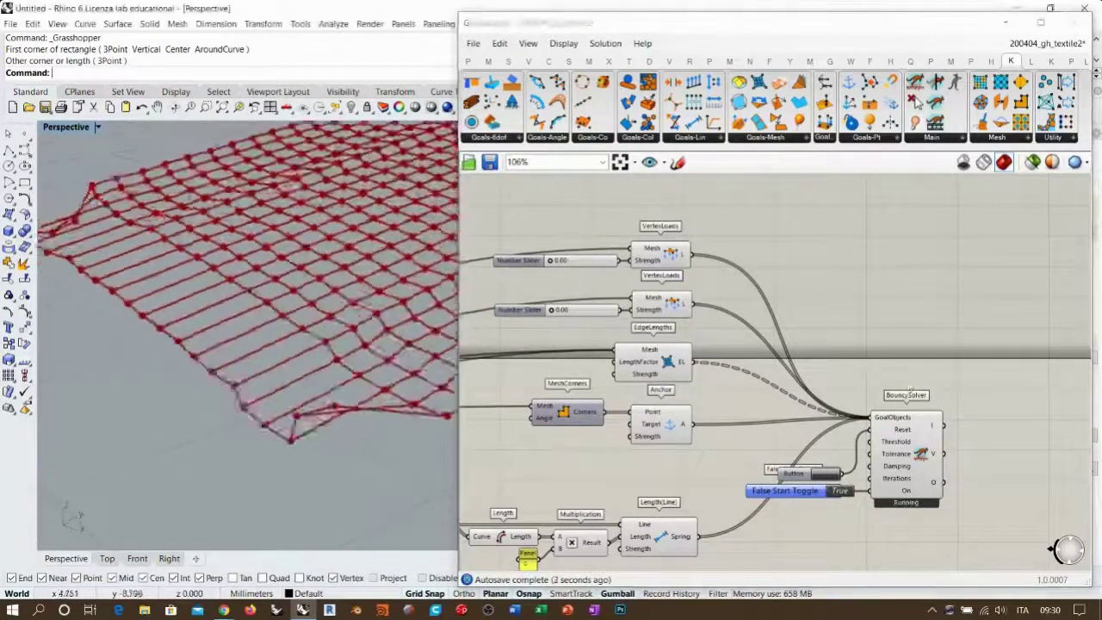
{"action": "scroll", "coordinate": [1067, 549], "scroll_direction": "up", "scroll_amount": 4}
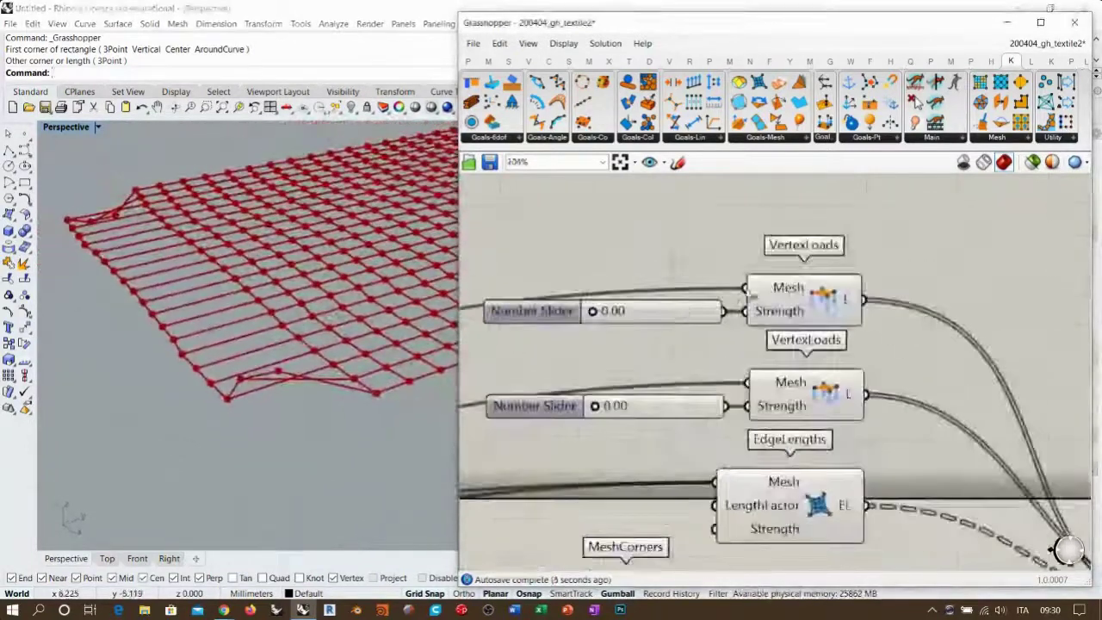
{"action": "right_click_drag", "start_coordinate": [693, 322], "coordinate": [703, 321]}
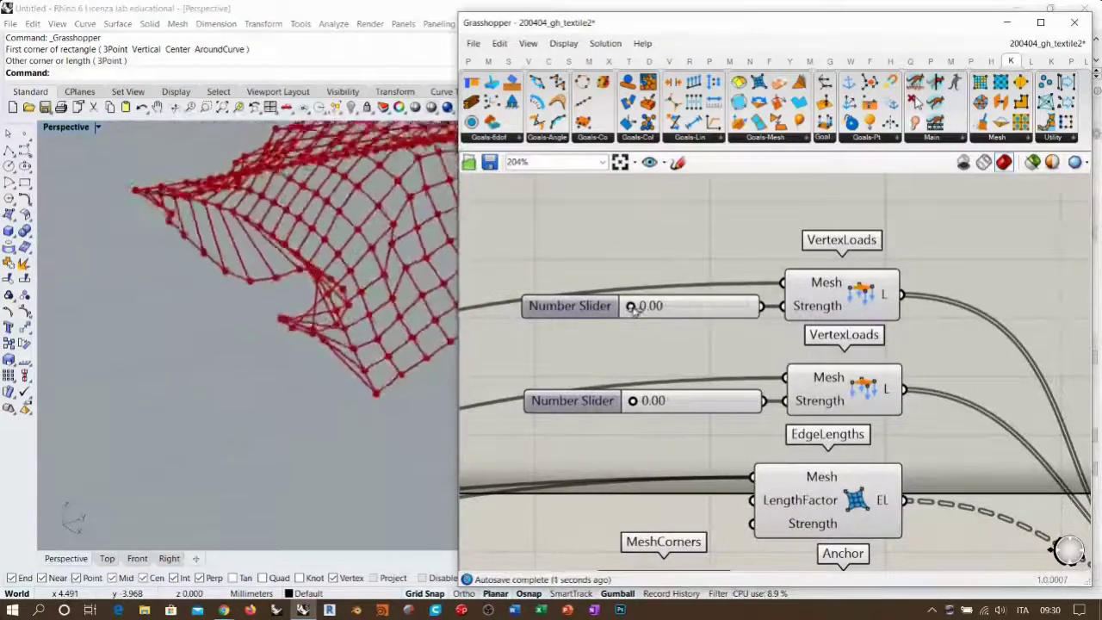
{"action": "left_click_drag", "start_coordinate": [634, 311], "coordinate": [636, 312]}
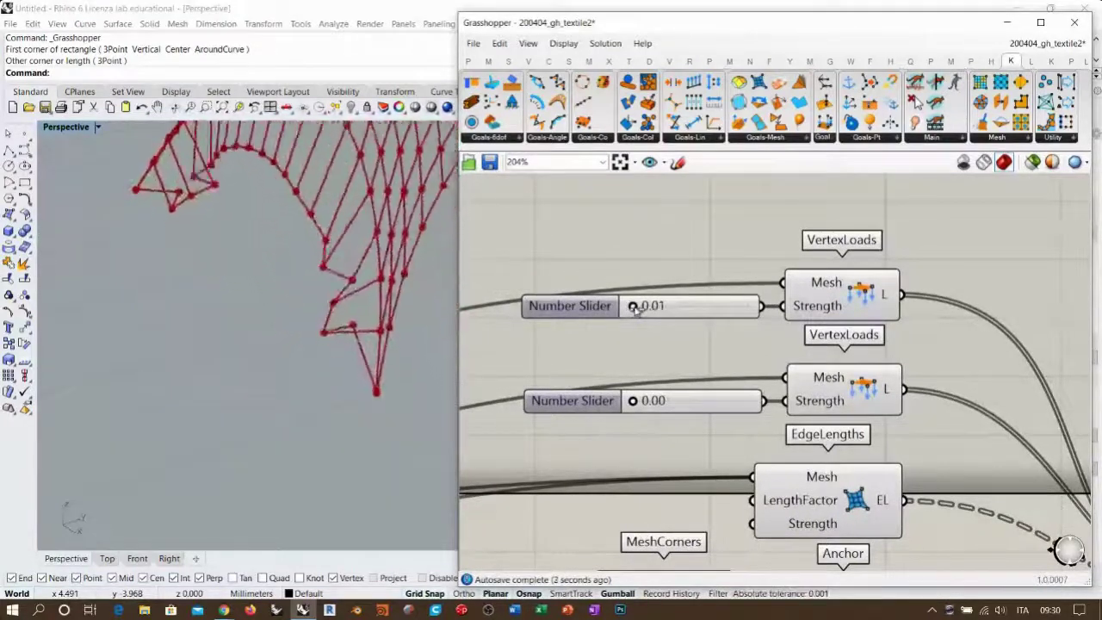
{"action": "mouse_move", "coordinate": [308, 326]}
{"action": "right_mouse_down"}
{"action": "mouse_move", "coordinate": [318, 315]}
{"action": "mouse_move", "coordinate": [292, 316]}
{"action": "right_mouse_up"}
{"action": "scroll", "coordinate": [305, 311], "scroll_direction": "down", "scroll_amount": 8}
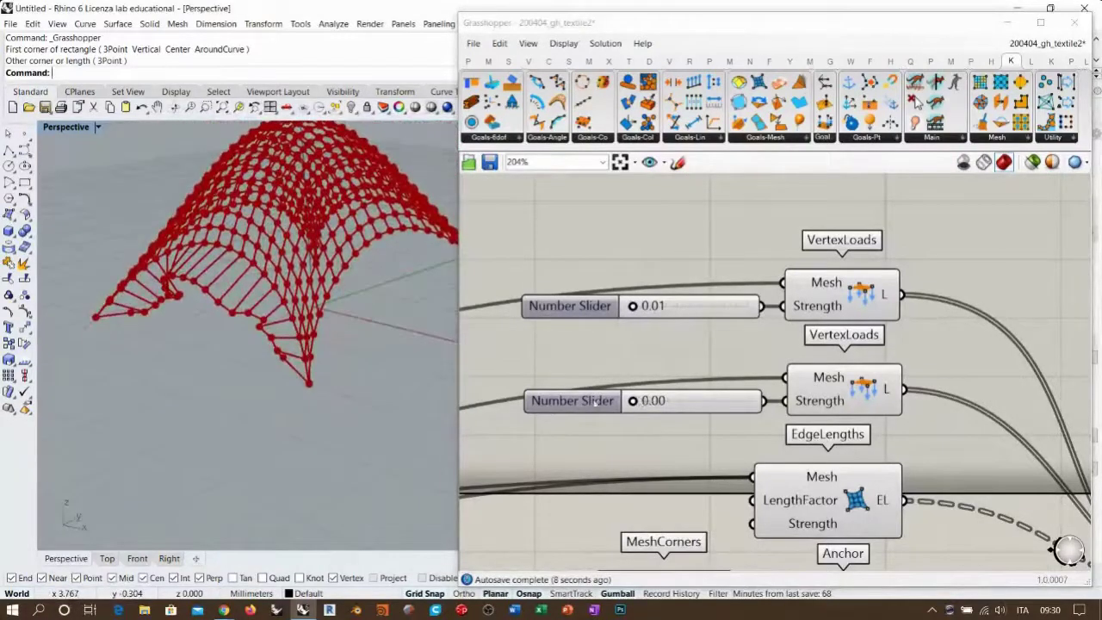
Give the lower VertexLoads Strength input the expression -x and set its slider to 0.01
{"action": "left_click_drag", "start_coordinate": [718, 401], "coordinate": [673, 401]}
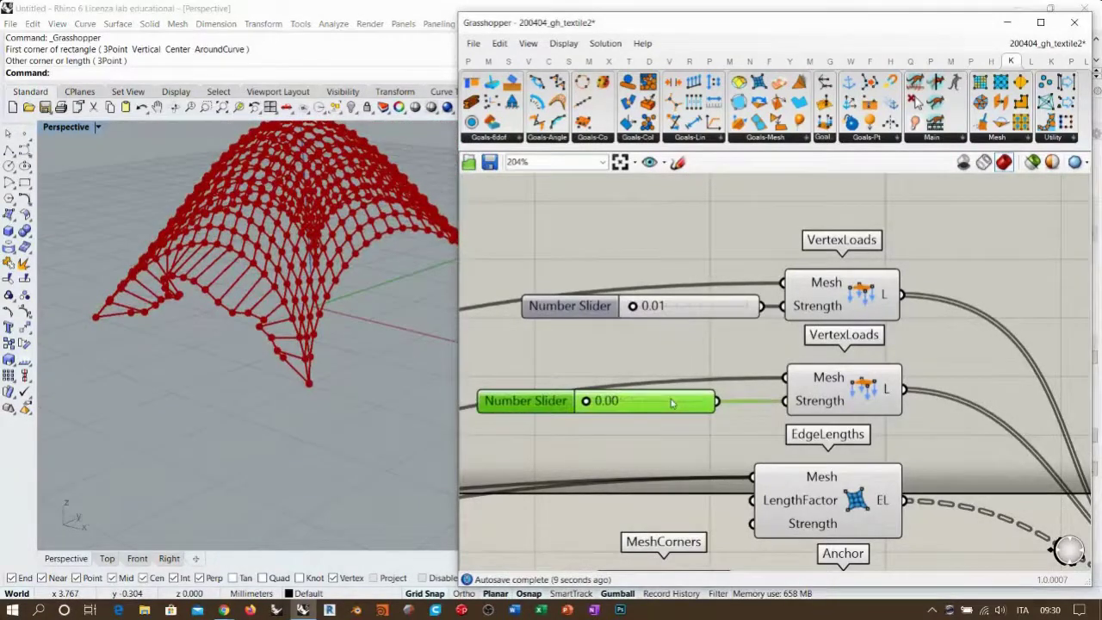
{"action": "right_click", "coordinate": [813, 400]}
{"action": "mouse_move", "coordinate": [854, 476]}
{"action": "left_click", "coordinate": [738, 489]}
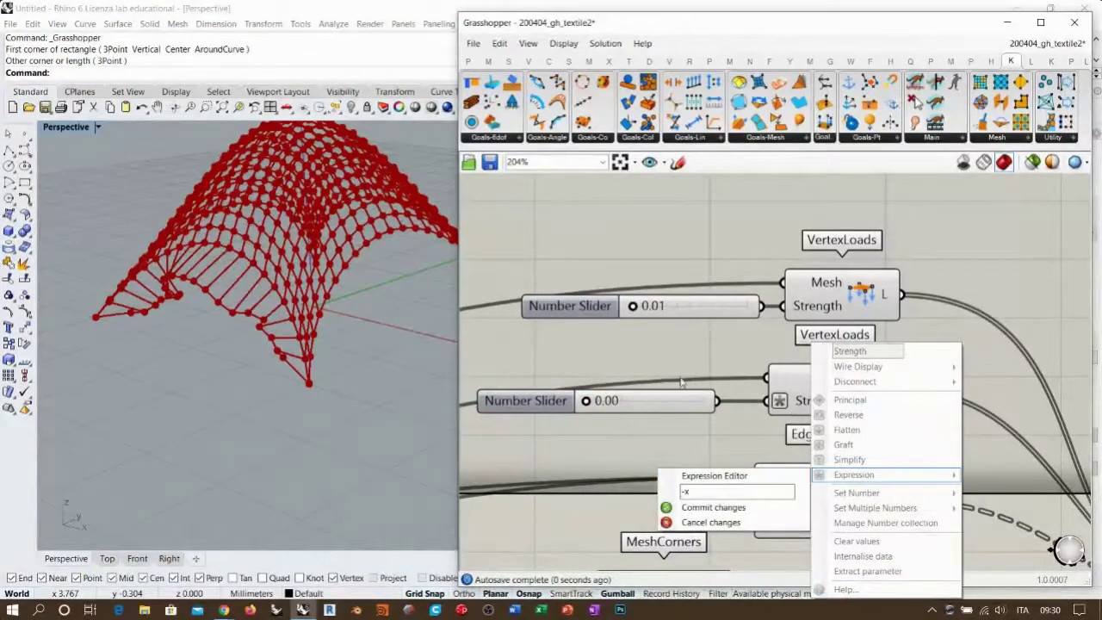
{"action": "left_click", "coordinate": [680, 383]}
{"action": "scroll", "coordinate": [594, 391], "scroll_direction": "up", "scroll_amount": 2}
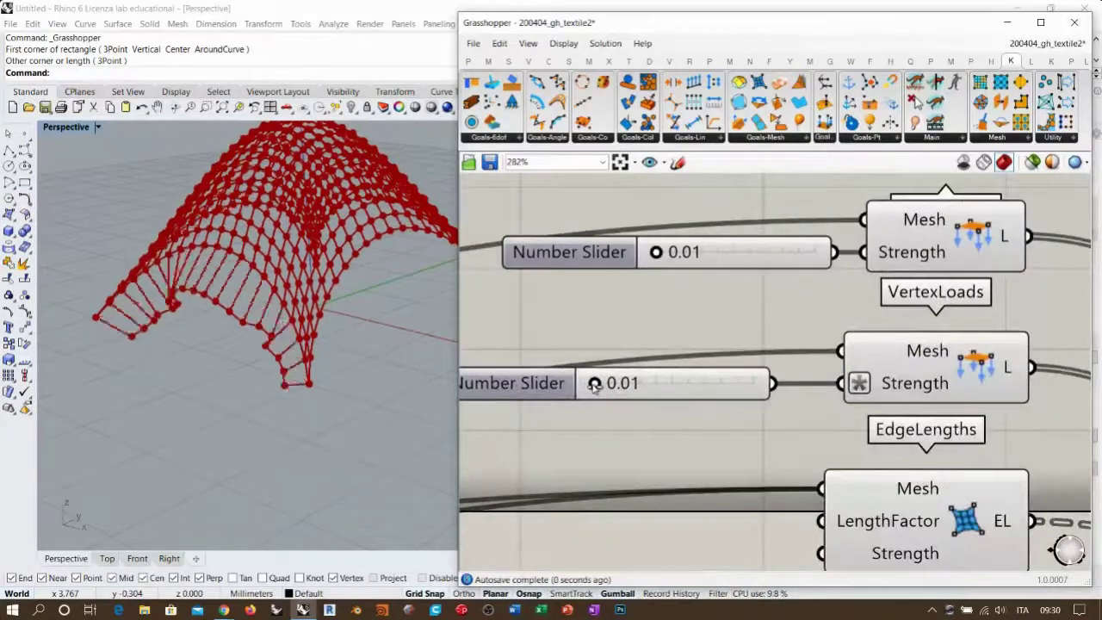
Examine the simulated double mesh and its spring-joined edges from several angles, and check the EdgeLengths Strength input
{"action": "right_click_drag", "start_coordinate": [298, 323], "coordinate": [331, 293]}
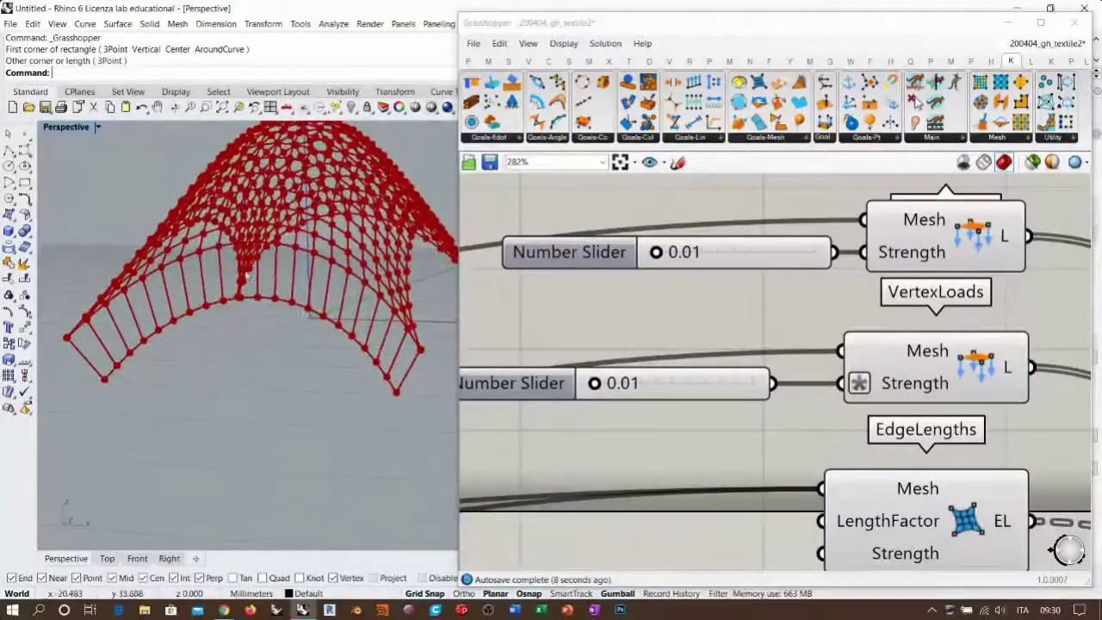
{"action": "right_click_drag", "start_coordinate": [294, 297], "coordinate": [316, 322]}
{"action": "right_click_drag", "start_coordinate": [282, 220], "coordinate": [292, 220]}
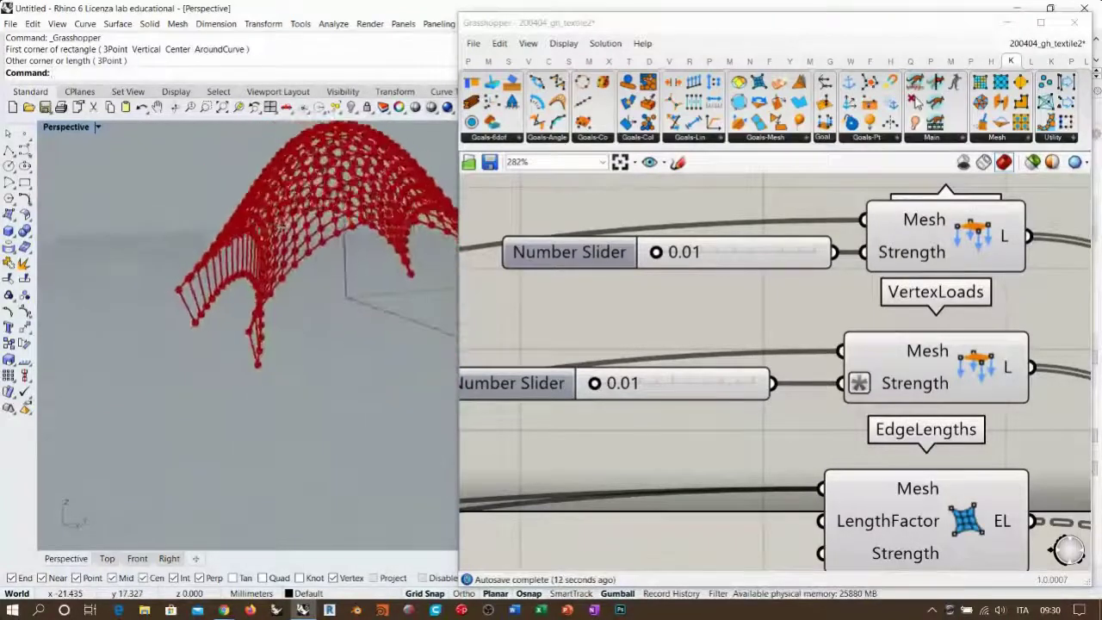
{"action": "mouse_move", "coordinate": [320, 264]}
{"action": "right_mouse_down"}
{"action": "mouse_move", "coordinate": [198, 247]}
{"action": "mouse_move", "coordinate": [371, 270]}
{"action": "mouse_move", "coordinate": [333, 274]}
{"action": "mouse_move", "coordinate": [337, 247]}
{"action": "mouse_move", "coordinate": [332, 256]}
{"action": "right_mouse_up"}
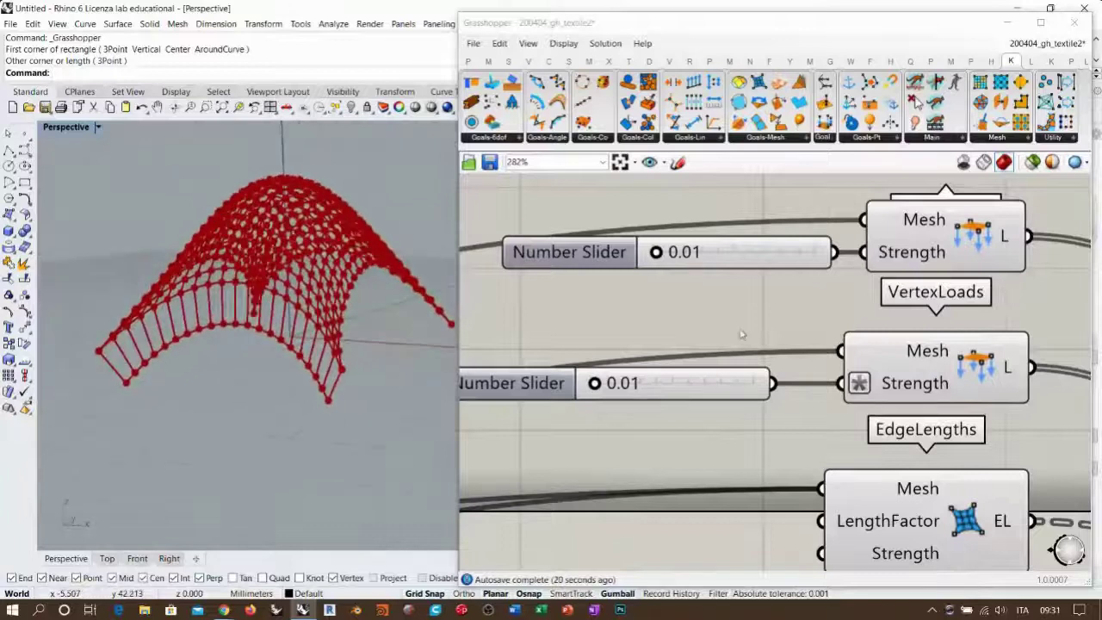
{"action": "scroll", "coordinate": [741, 335], "scroll_direction": "down", "scroll_amount": 8}
{"action": "mouse_move", "coordinate": [375, 245]}
{"action": "right_mouse_down"}
{"action": "mouse_move", "coordinate": [408, 259]}
{"action": "mouse_move", "coordinate": [441, 250]}
{"action": "mouse_move", "coordinate": [392, 247]}
{"action": "right_mouse_up"}
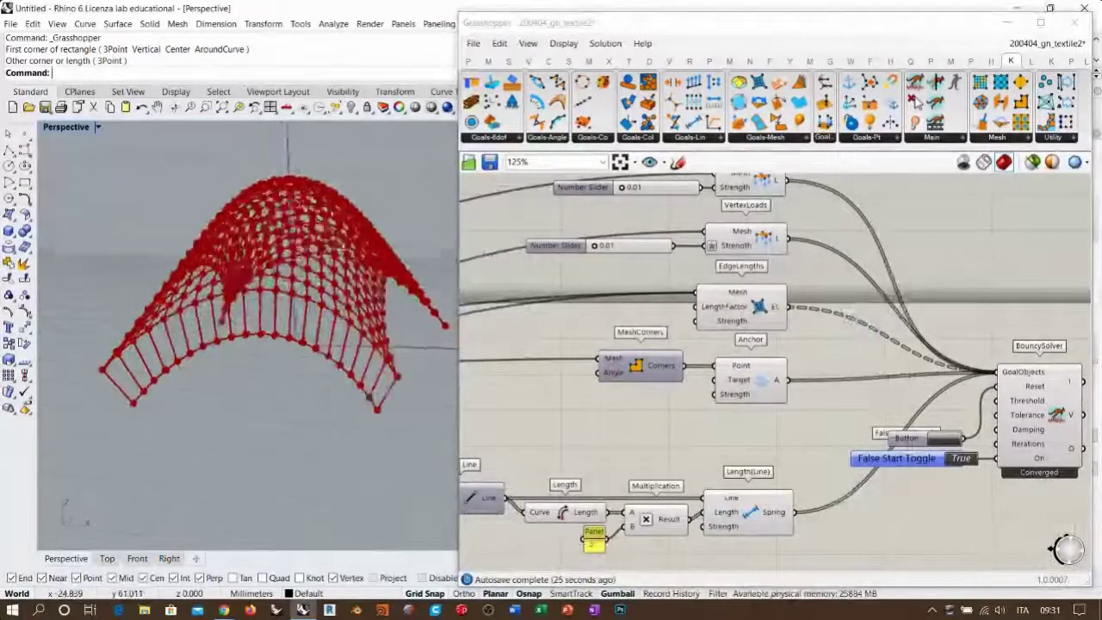
{"action": "scroll", "coordinate": [326, 248], "scroll_direction": "up", "scroll_amount": 2}
{"action": "right_click_drag", "start_coordinate": [643, 195], "coordinate": [672, 220]}
{"action": "scroll", "coordinate": [672, 220], "scroll_direction": "up", "scroll_amount": 3}
{"action": "right_click_drag", "start_coordinate": [799, 429], "coordinate": [844, 371]}
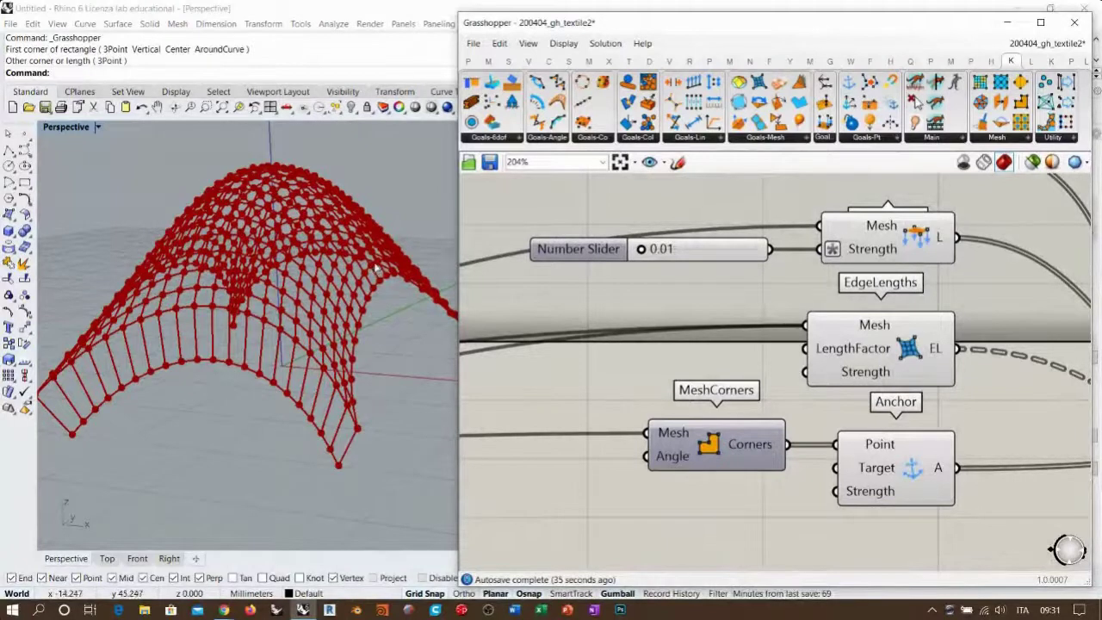
{"action": "mouse_move", "coordinate": [862, 376]}
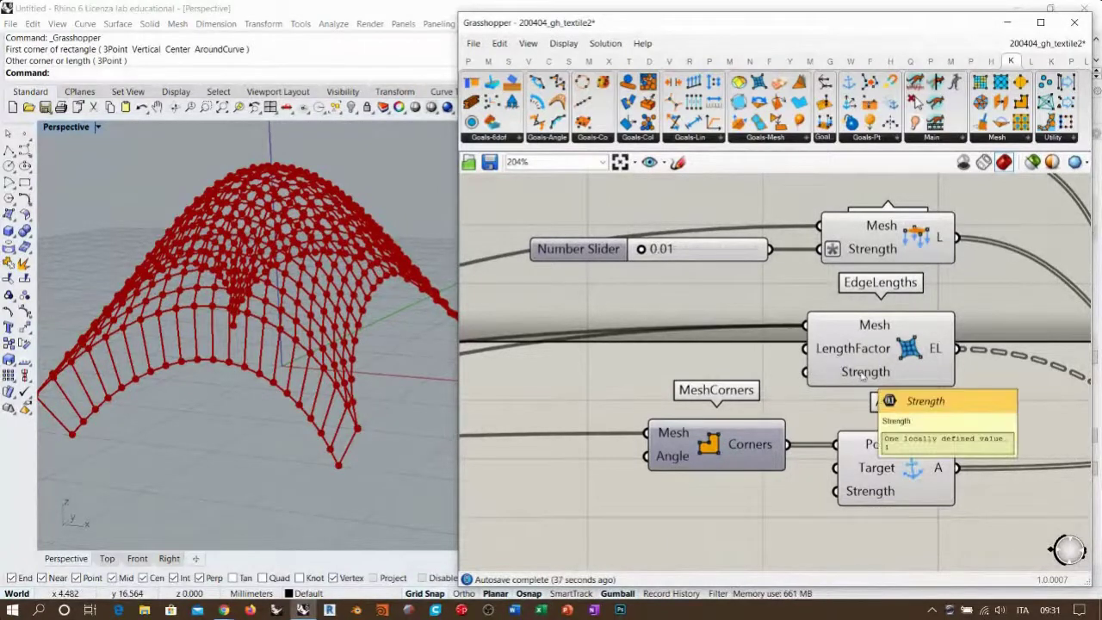
{"action": "right_click_drag", "start_coordinate": [867, 362], "coordinate": [903, 361]}
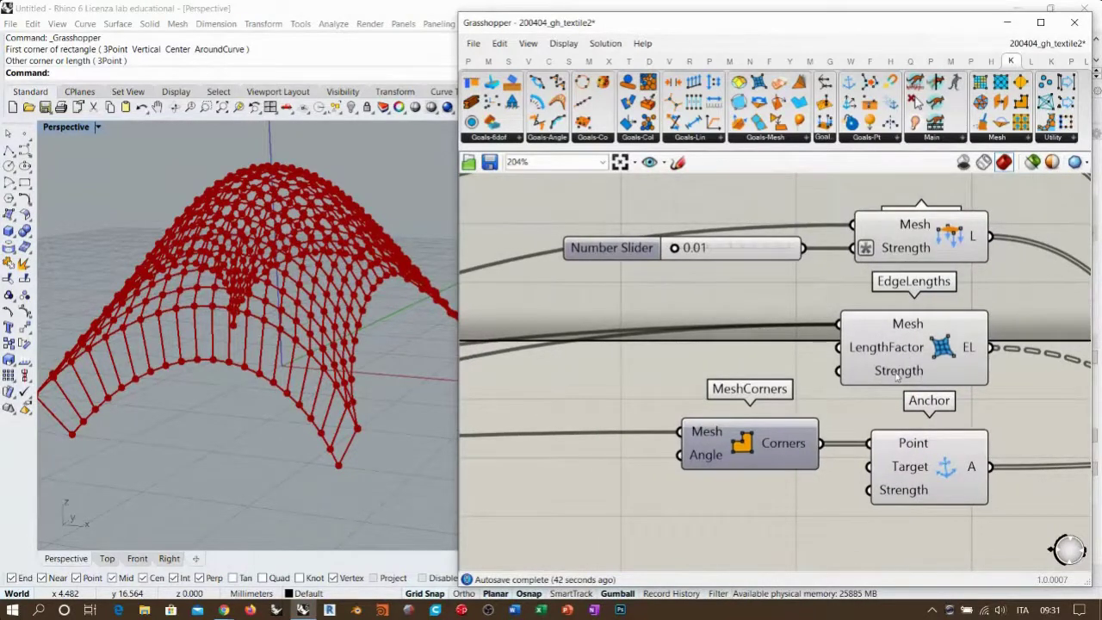
Try a number slider of 101 on the EdgeLengths Strength input and view the simulated mesh's response
{"action": "mouse_move", "coordinate": [898, 375]}
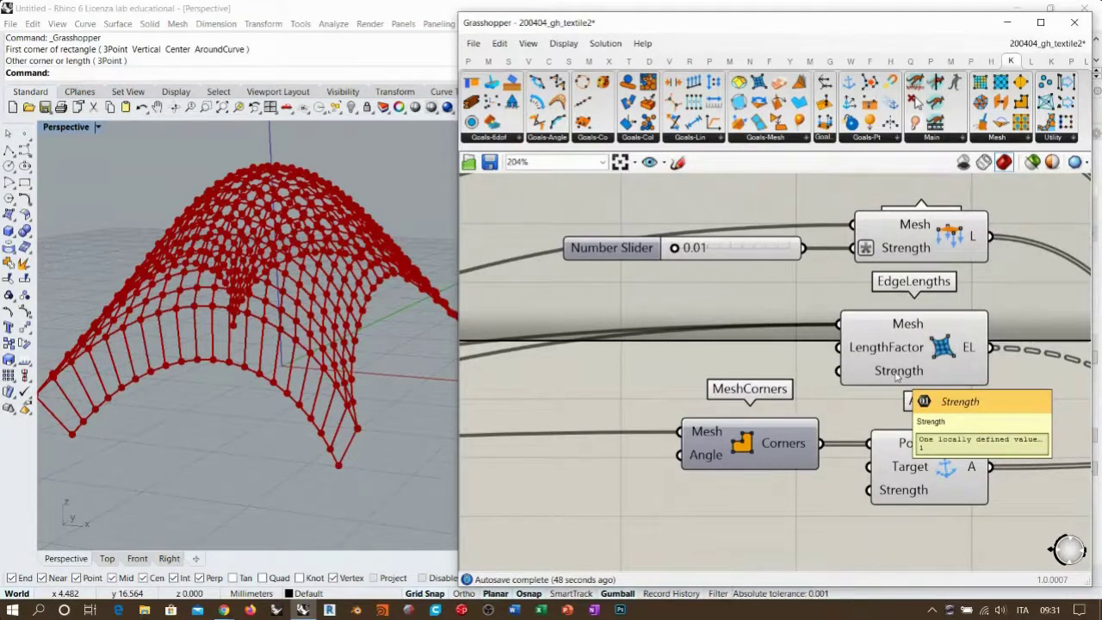
{"action": "double_click", "coordinate": [637, 369]}
{"action": "type", "text": "10"}
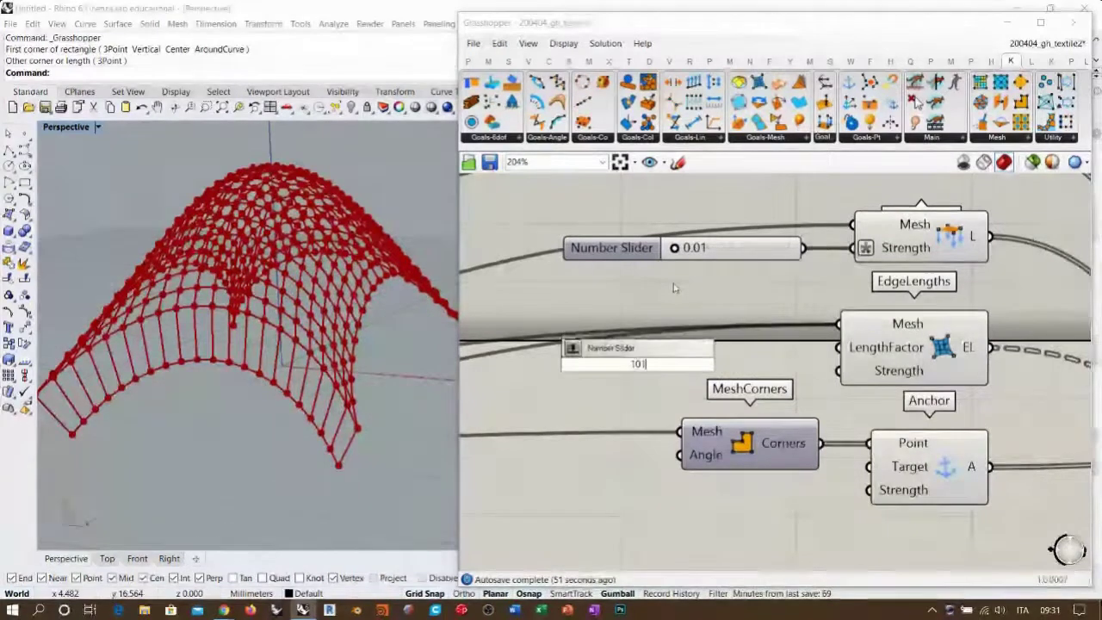
{"action": "type", "text": "1"}
{"action": "key", "text": "Return"}
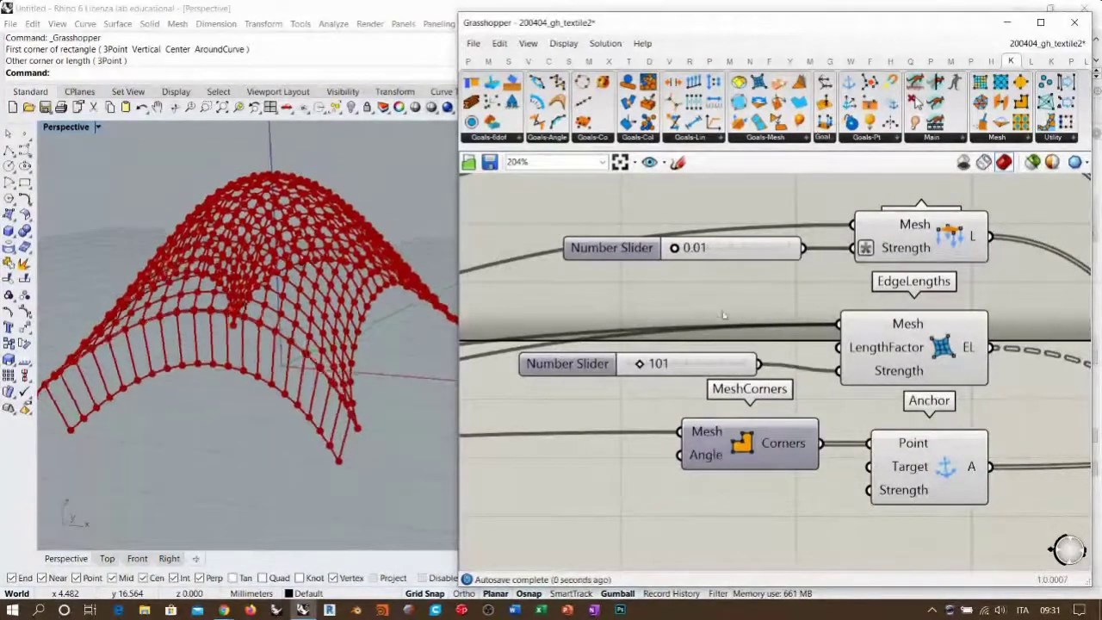
{"action": "right_click_drag", "start_coordinate": [334, 358], "coordinate": [304, 299]}
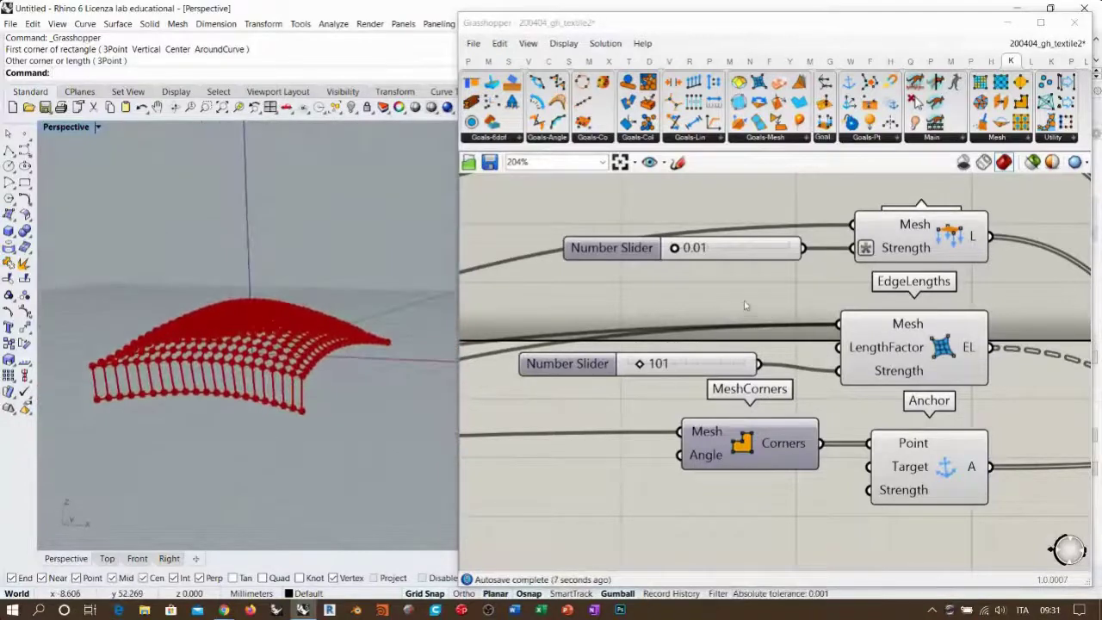
{"action": "left_click", "coordinate": [755, 304]}
{"action": "left_click_drag", "start_coordinate": [727, 368], "coordinate": [764, 363]}
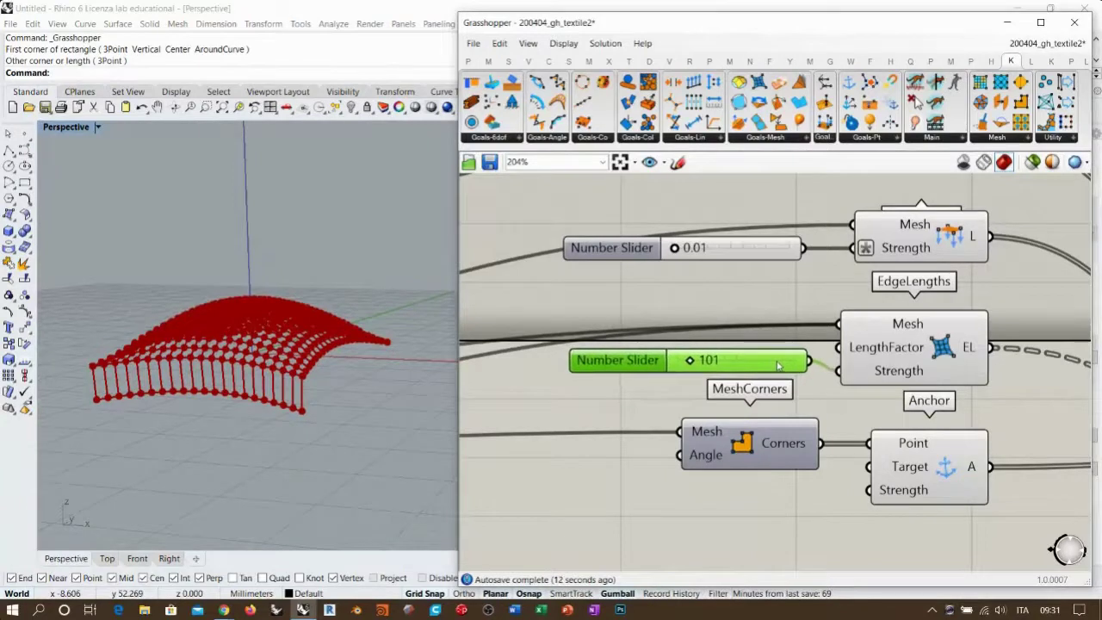
{"action": "left_click", "coordinate": [770, 285]}
Delete the number slider feeding the EdgeLengths Strength input
{"action": "scroll", "coordinate": [741, 313], "scroll_direction": "down", "scroll_amount": 3}
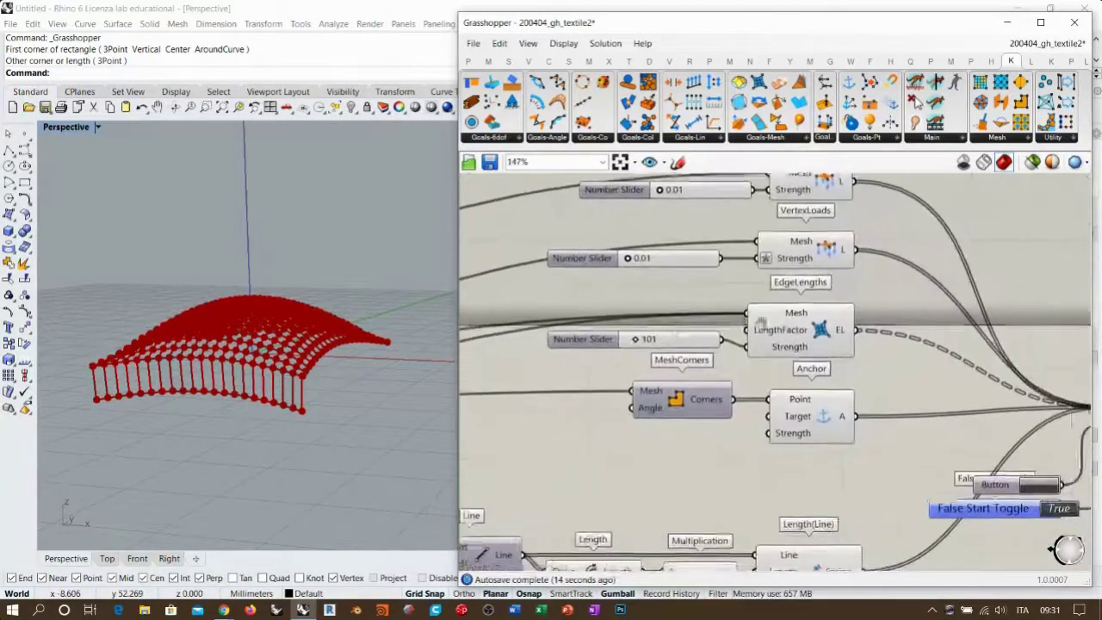
{"action": "left_click", "coordinate": [687, 337]}
{"action": "key", "text": "Delete"}
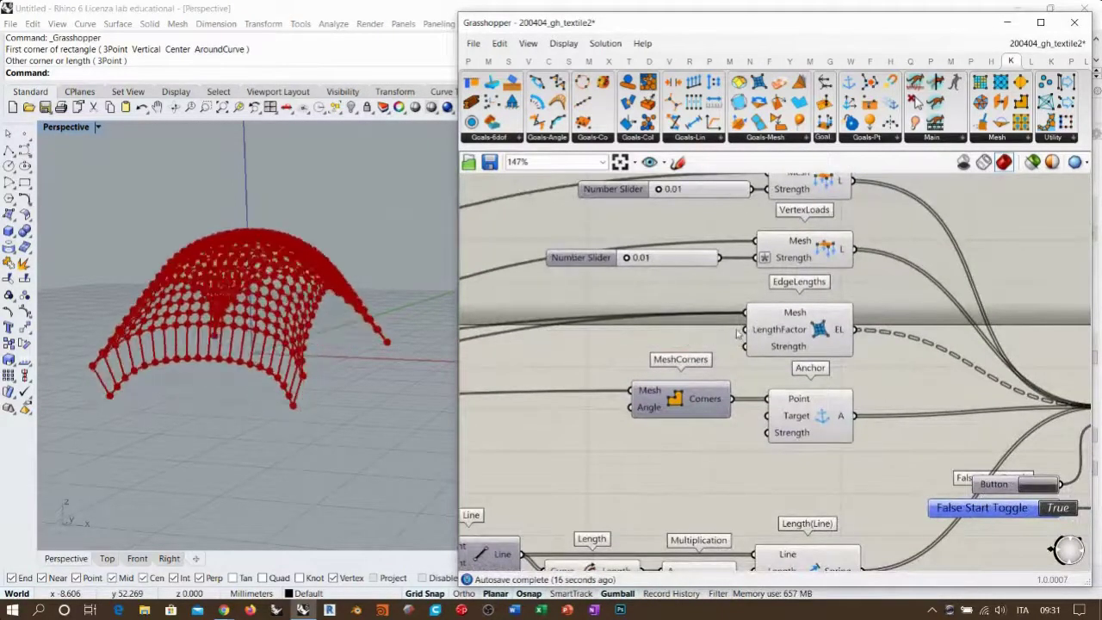
Stop the BouncySolver and reset the simulation to the flat double mesh
{"action": "scroll", "coordinate": [875, 341], "scroll_direction": "down", "scroll_amount": 5}
{"action": "right_click_drag", "start_coordinate": [876, 342], "coordinate": [957, 350]}
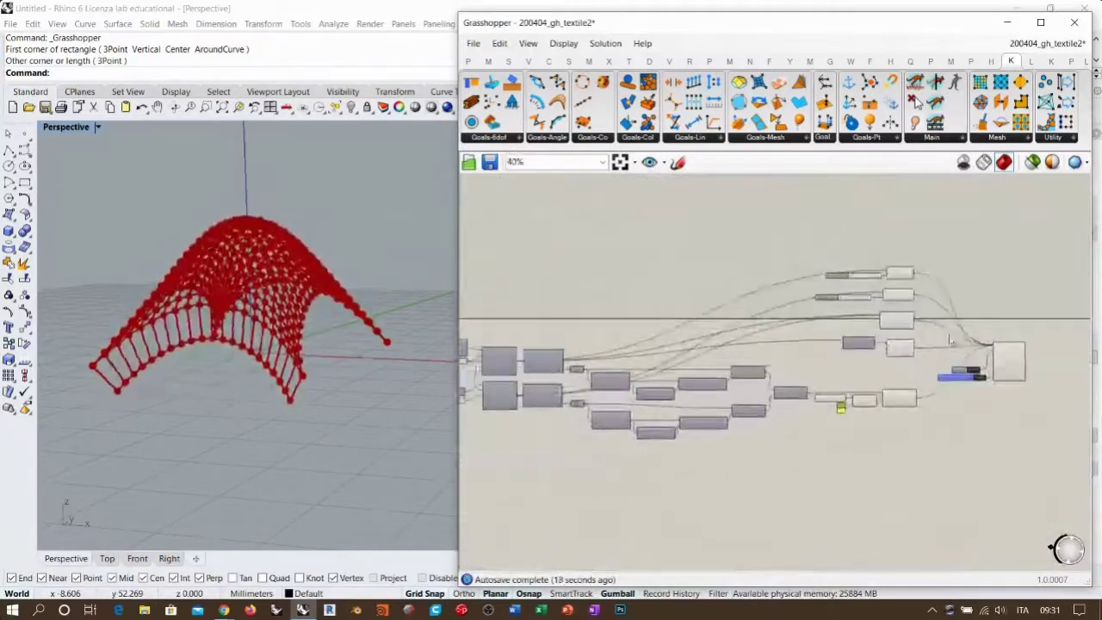
{"action": "scroll", "coordinate": [956, 340], "scroll_direction": "down", "scroll_amount": 1}
{"action": "scroll", "coordinate": [1003, 361], "scroll_direction": "up", "scroll_amount": 7}
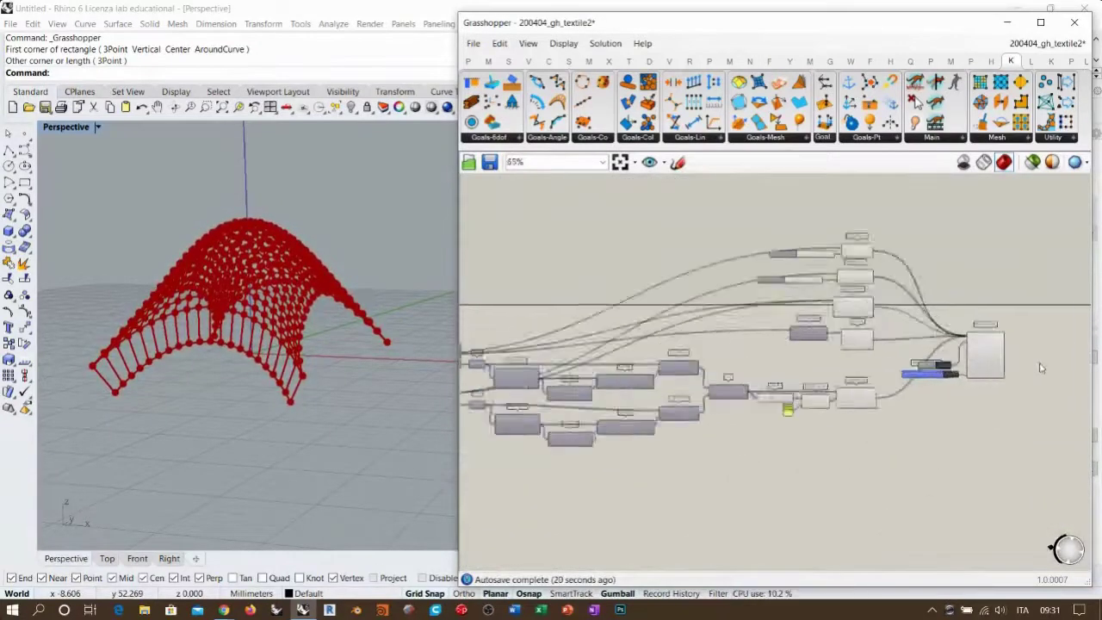
{"action": "left_click", "coordinate": [774, 386]}
{"action": "left_click", "coordinate": [782, 428]}
{"action": "left_click", "coordinate": [768, 387]}
Group all components of the double-mesh definition and disable them
{"action": "scroll", "coordinate": [918, 340], "scroll_direction": "down", "scroll_amount": 4}
{"action": "scroll", "coordinate": [917, 342], "scroll_direction": "down", "scroll_amount": 4}
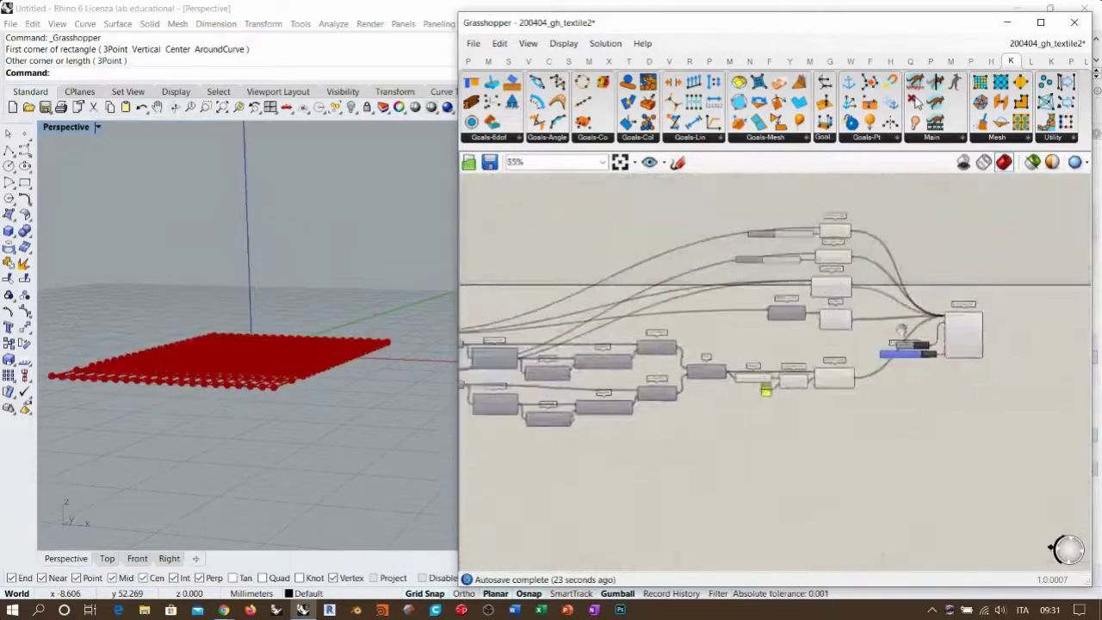
{"action": "scroll", "coordinate": [1046, 277], "scroll_direction": "down", "scroll_amount": 1}
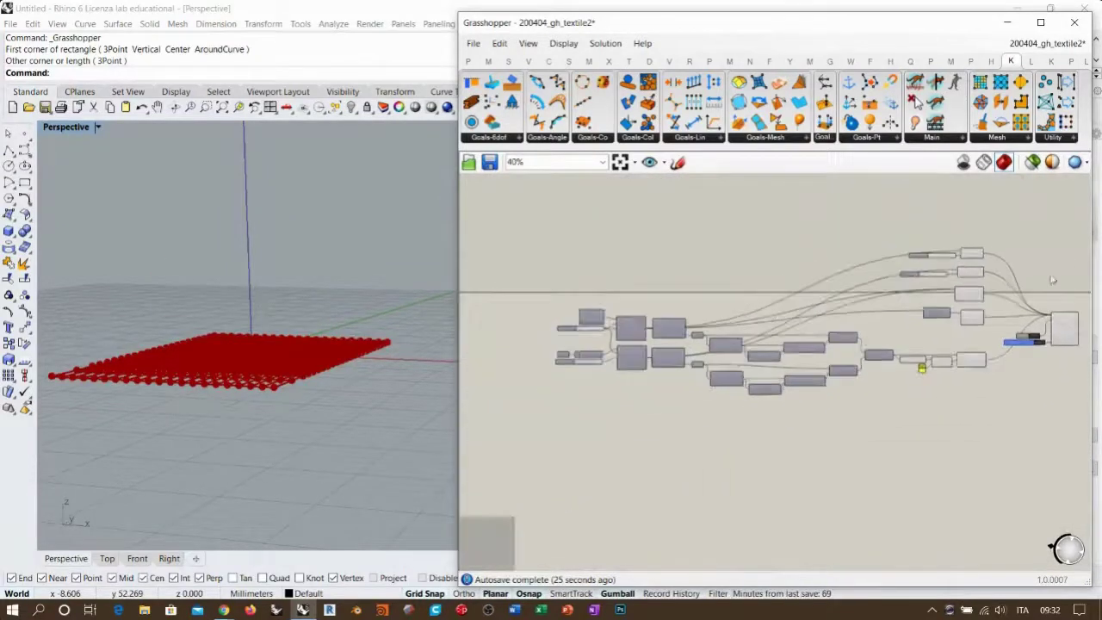
{"action": "left_click_drag", "start_coordinate": [1080, 234], "coordinate": [542, 424]}
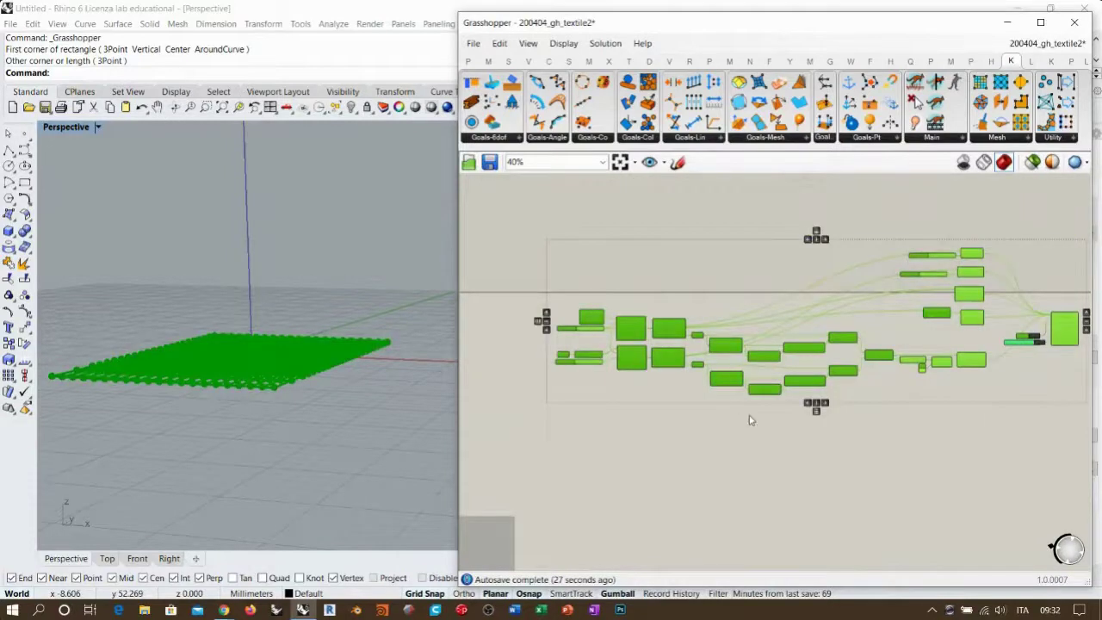
{"action": "key", "text": "ctrl+g"}
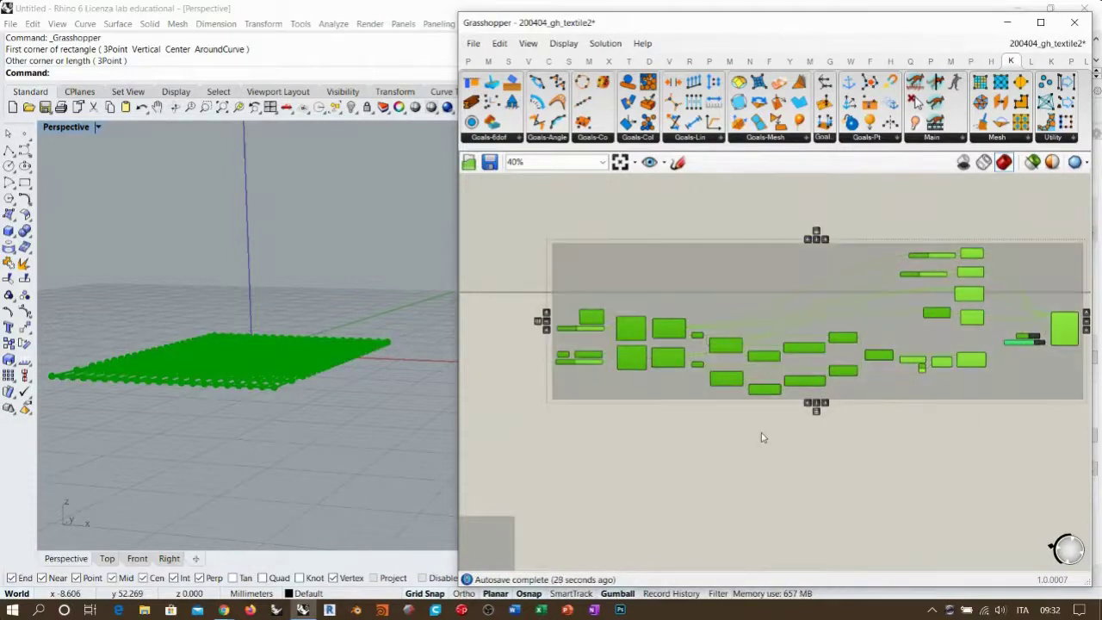
{"action": "left_click", "coordinate": [719, 452]}
Move the disabled double-mesh group into the free canvas area above and beside the earlier definition groups, then deselect it
{"action": "left_click_drag", "start_coordinate": [644, 270], "coordinate": [657, 334]}
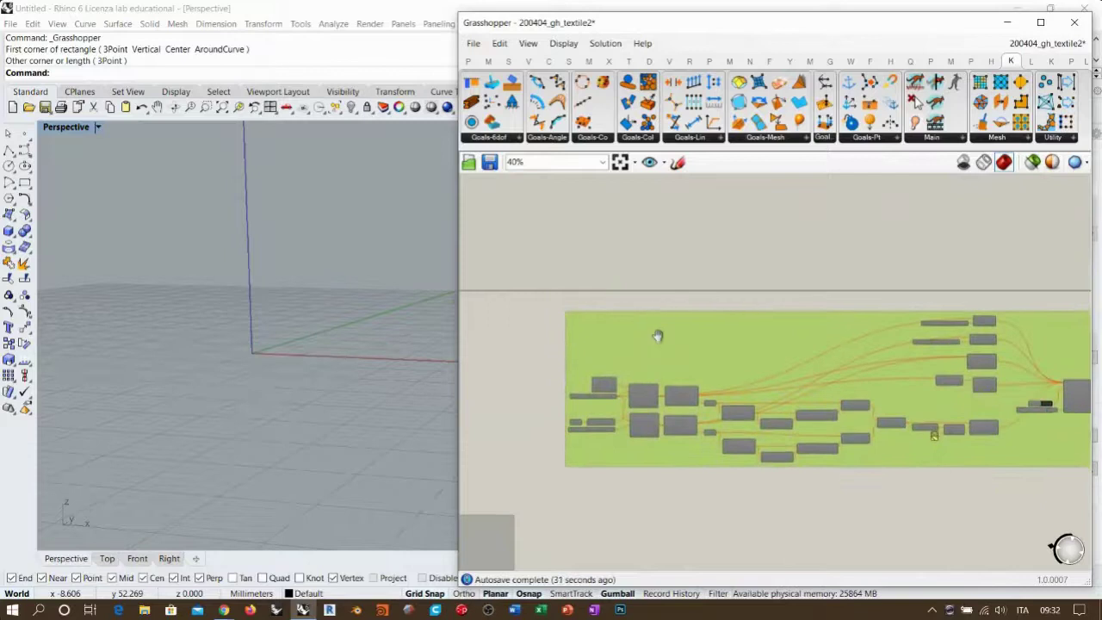
{"action": "scroll", "coordinate": [704, 265], "scroll_direction": "down", "scroll_amount": 2}
{"action": "scroll", "coordinate": [704, 265], "scroll_direction": "down", "scroll_amount": 1}
{"action": "right_click_drag", "start_coordinate": [704, 265], "coordinate": [741, 217]}
{"action": "left_click_drag", "start_coordinate": [741, 217], "coordinate": [761, 345]}
{"action": "right_click_drag", "start_coordinate": [697, 389], "coordinate": [785, 343]}
{"action": "scroll", "coordinate": [711, 384], "scroll_direction": "up", "scroll_amount": 4}
{"action": "right_click_drag", "start_coordinate": [784, 381], "coordinate": [669, 436]}
{"action": "scroll", "coordinate": [669, 435], "scroll_direction": "down", "scroll_amount": 1}
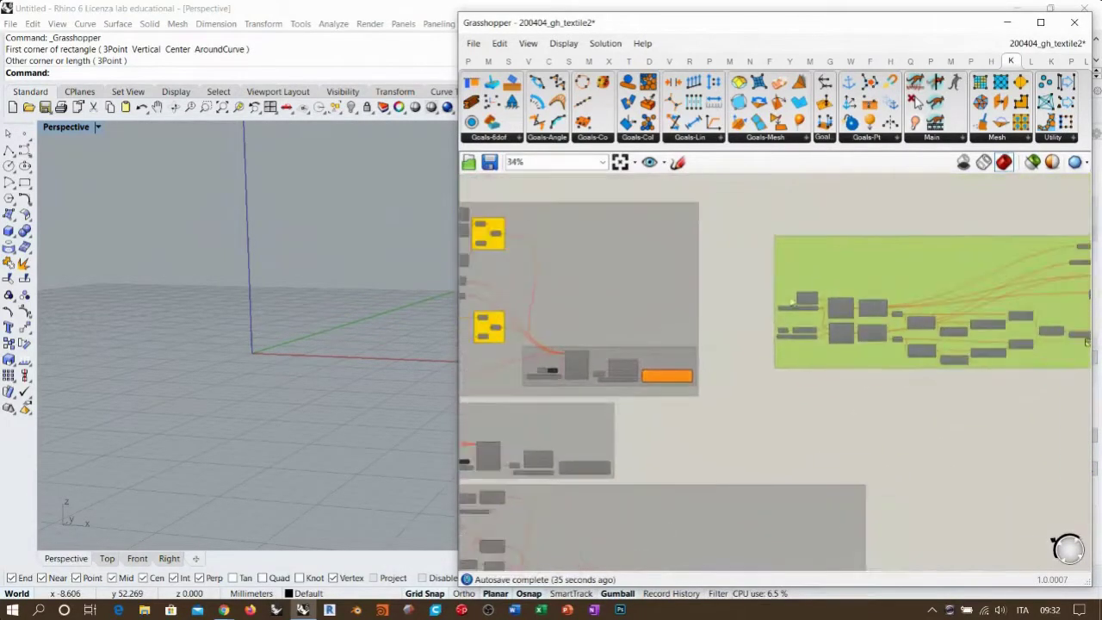
{"action": "right_click_drag", "start_coordinate": [806, 294], "coordinate": [742, 394]}
{"action": "left_click_drag", "start_coordinate": [742, 396], "coordinate": [762, 246]}
{"action": "scroll", "coordinate": [763, 246], "scroll_direction": "down", "scroll_amount": 2}
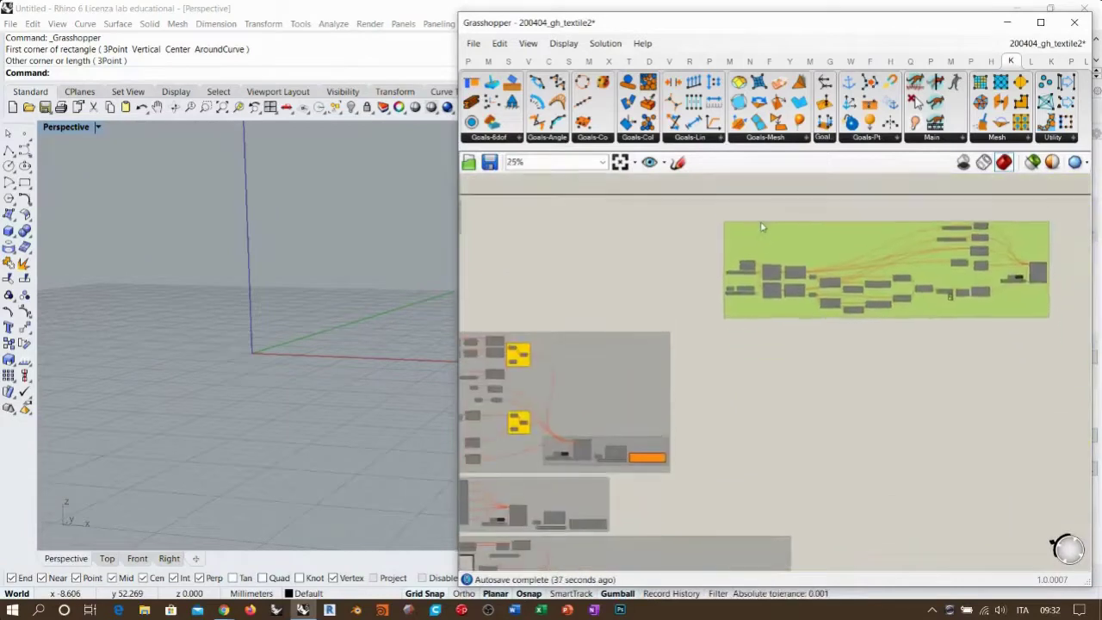
{"action": "left_click", "coordinate": [726, 319]}
Place a linked pair of Jump components beside the group containing Weaverbird's Catmull-Clark Subdivision and separate the two ends
{"action": "left_click", "coordinate": [469, 61]}
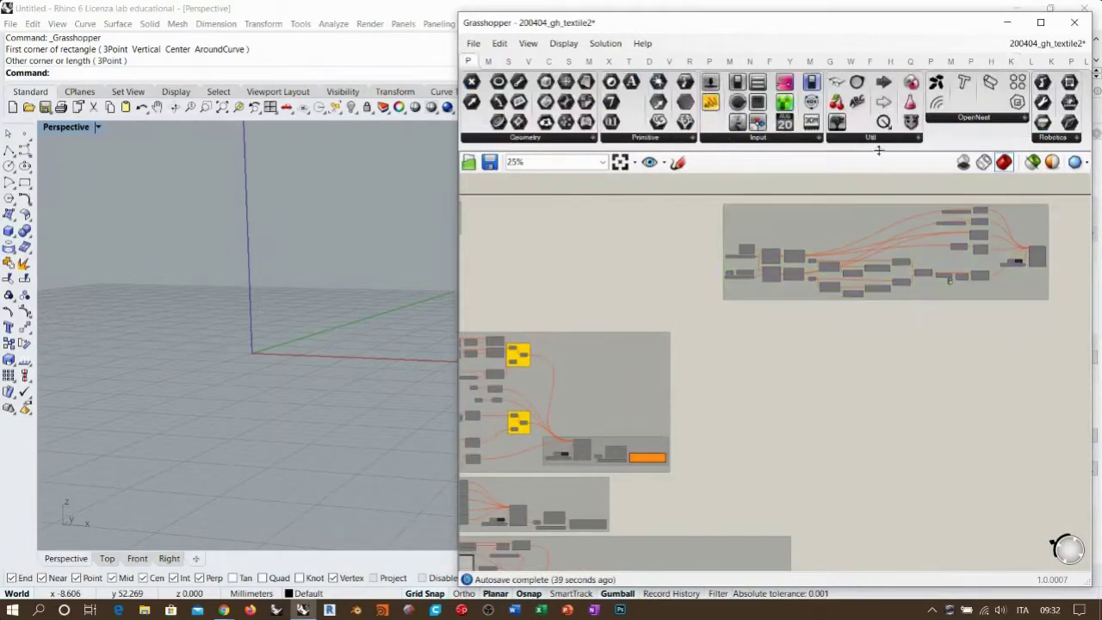
{"action": "left_click", "coordinate": [884, 138]}
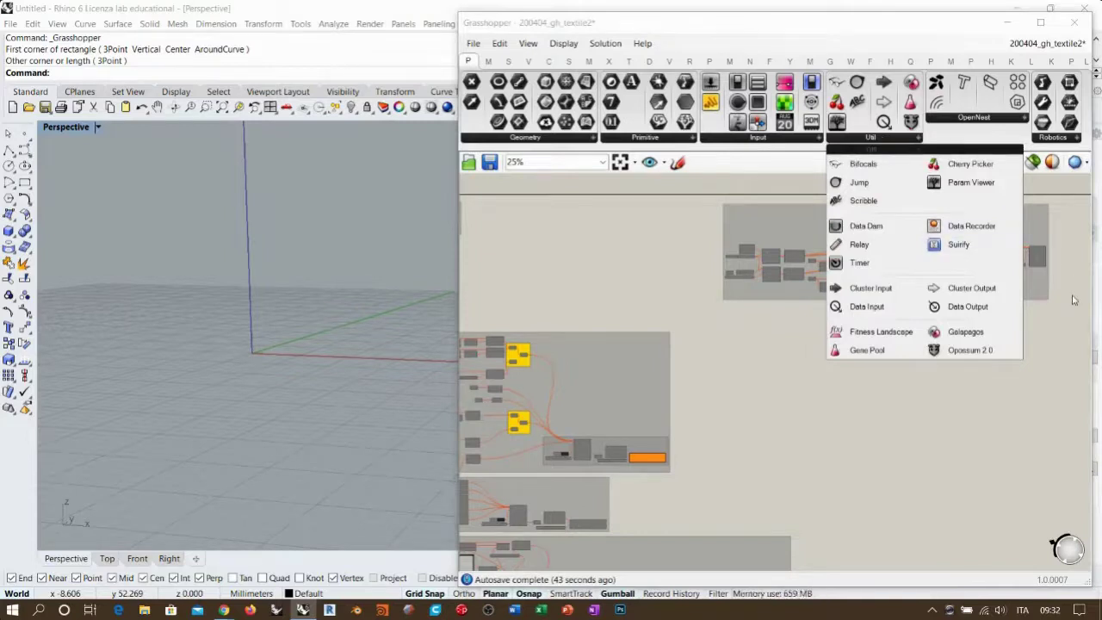
{"action": "right_click_drag", "start_coordinate": [615, 523], "coordinate": [889, 403]}
{"action": "scroll", "coordinate": [839, 372], "scroll_direction": "up", "scroll_amount": 10}
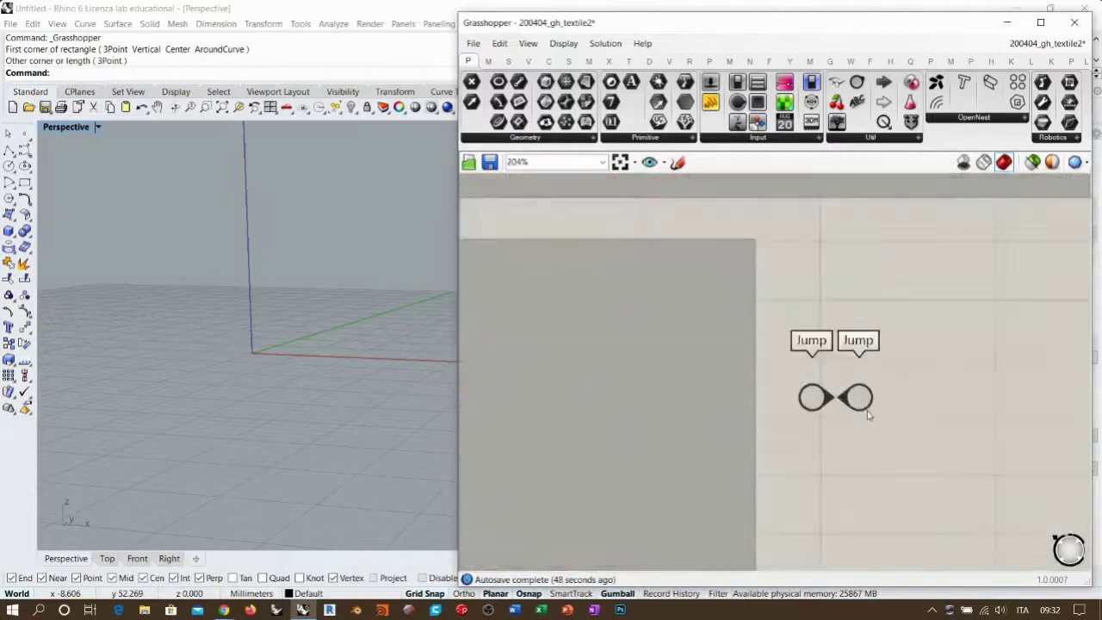
{"action": "scroll", "coordinate": [861, 404], "scroll_direction": "down", "scroll_amount": 1}
{"action": "left_click_drag", "start_coordinate": [801, 396], "coordinate": [794, 348]}
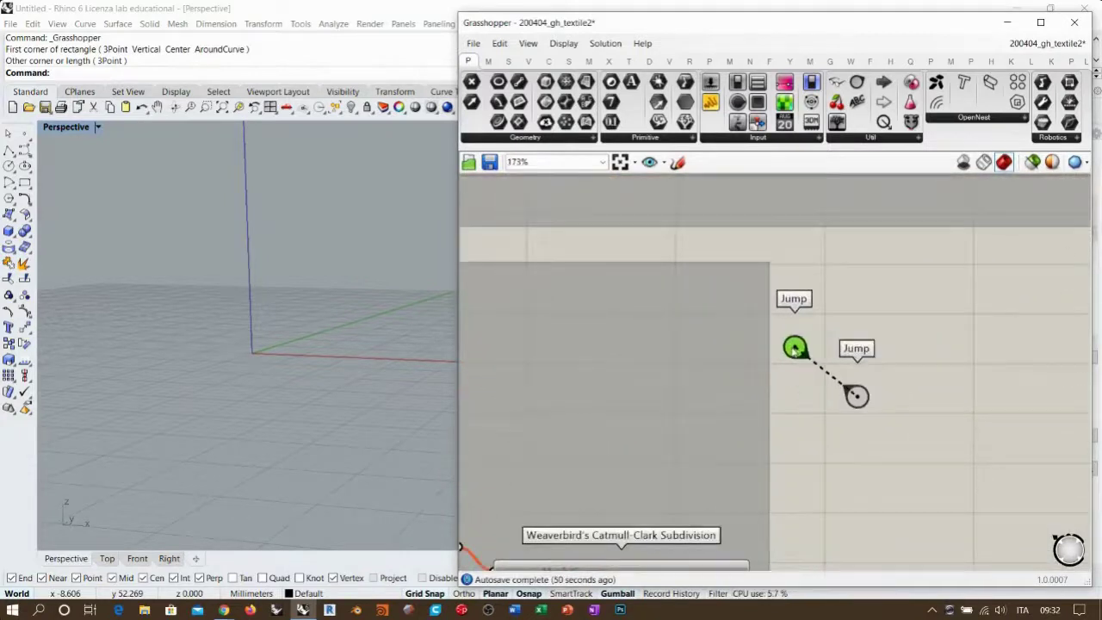
Move one end of the Jump pair next to the start of the double-mesh group
{"action": "scroll", "coordinate": [794, 347], "scroll_direction": "down", "scroll_amount": 5}
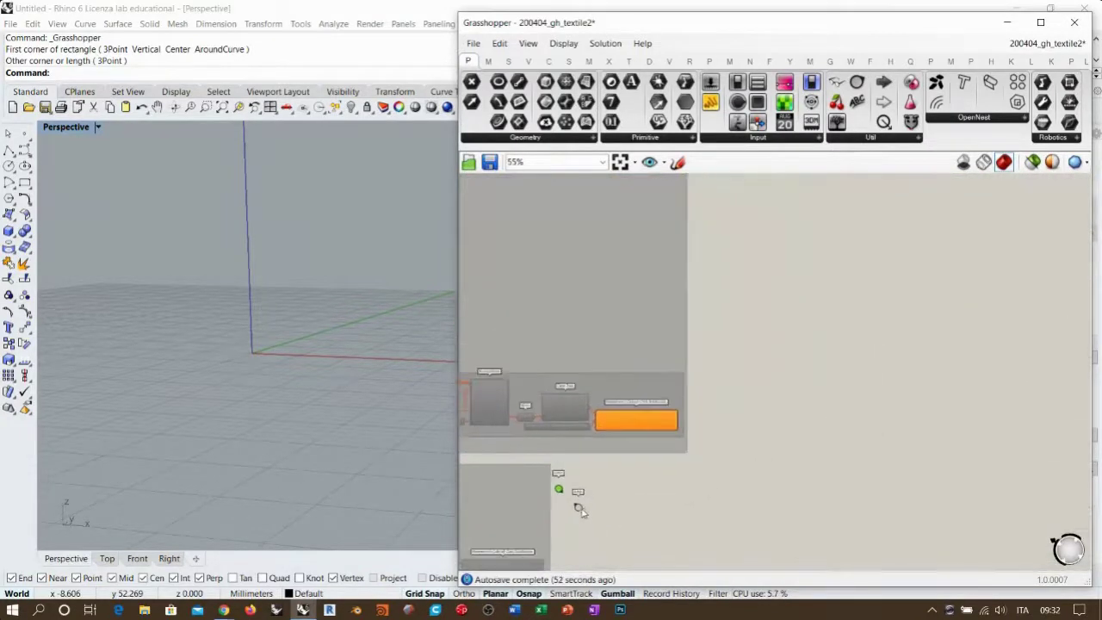
{"action": "right_click_drag", "start_coordinate": [719, 277], "coordinate": [624, 467]}
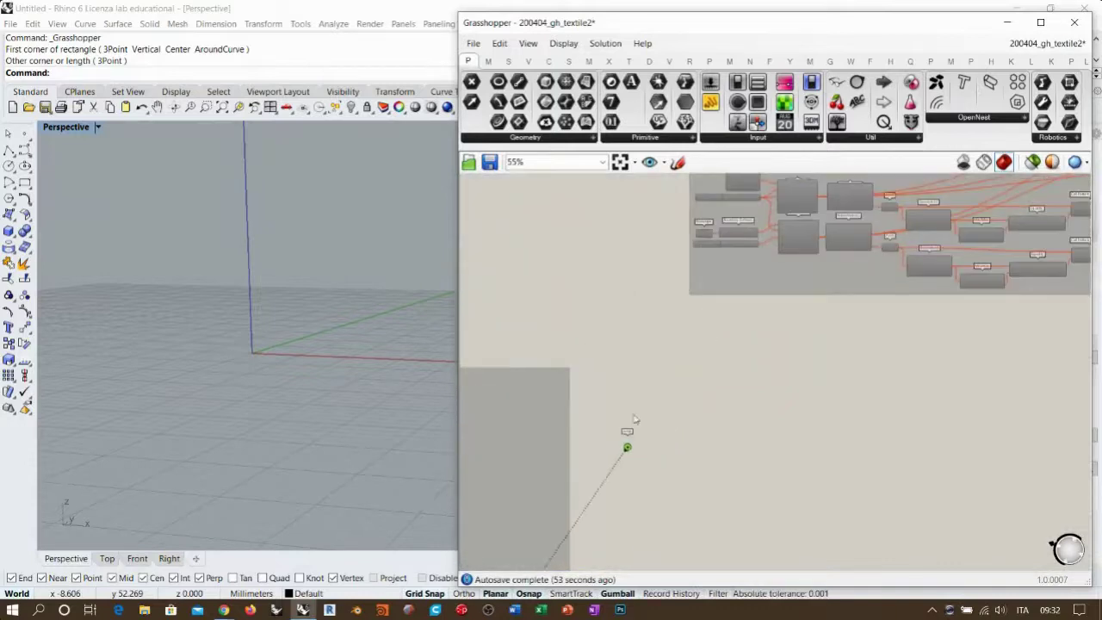
{"action": "scroll", "coordinate": [672, 222], "scroll_direction": "up", "scroll_amount": 4}
{"action": "left_click_drag", "start_coordinate": [603, 393], "coordinate": [633, 352]}
Test the Jump link by travelling from the earlier definition group to the double-mesh group
{"action": "scroll", "coordinate": [755, 297], "scroll_direction": "down", "scroll_amount": 5}
{"action": "right_click_drag", "start_coordinate": [628, 554], "coordinate": [737, 382]}
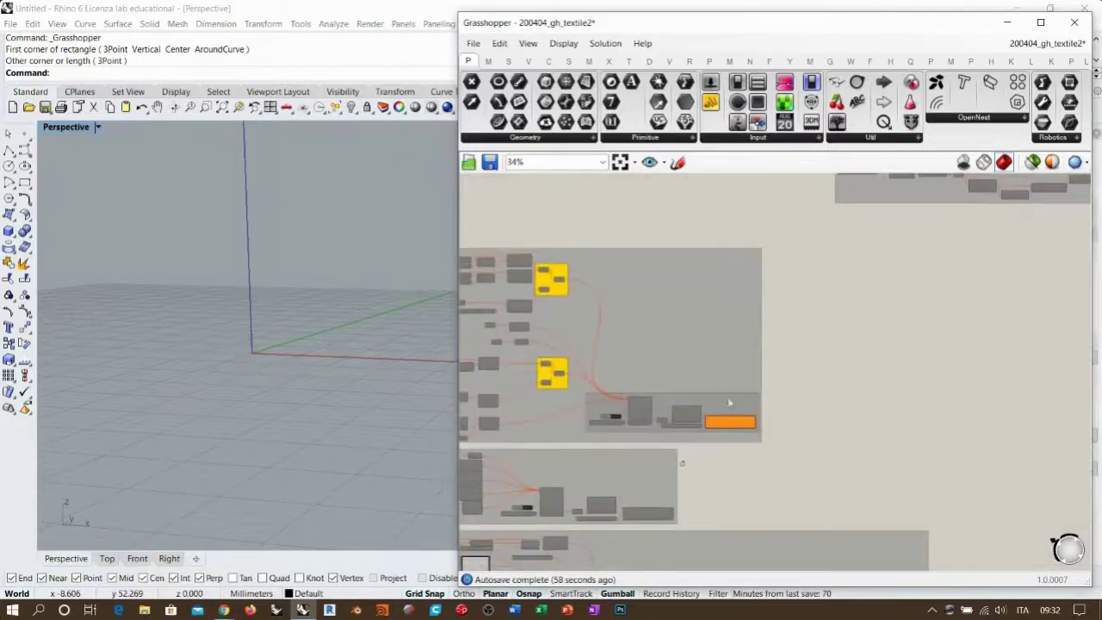
{"action": "scroll", "coordinate": [681, 490], "scroll_direction": "up", "scroll_amount": 6}
{"action": "double_click", "coordinate": [691, 383]}
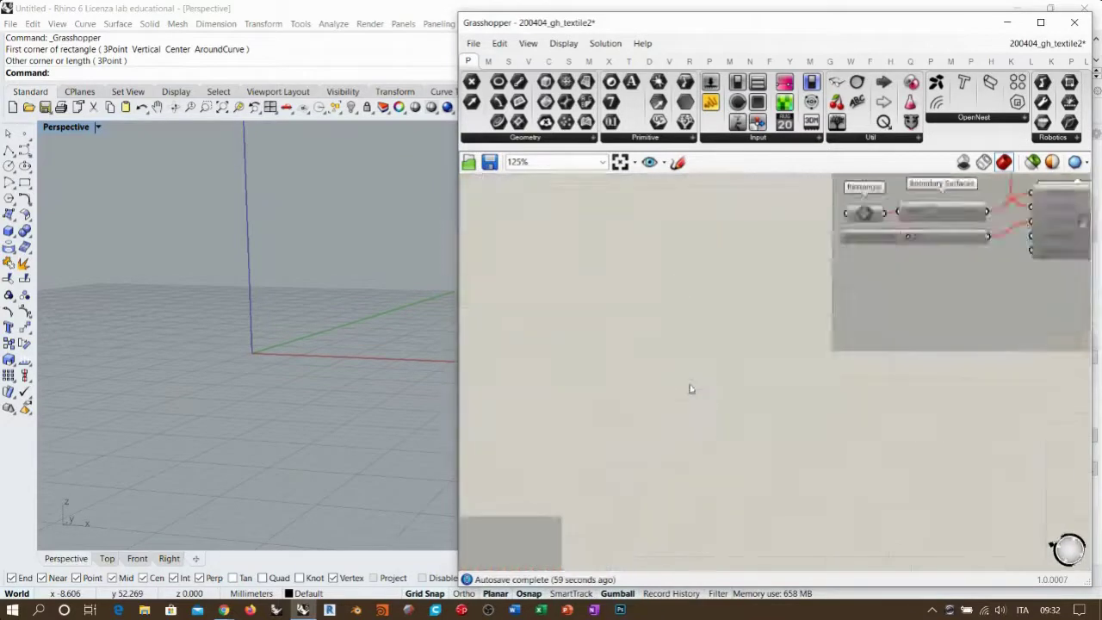
{"action": "right_click_drag", "start_coordinate": [787, 417], "coordinate": [675, 357]}
{"action": "scroll", "coordinate": [705, 291], "scroll_direction": "down", "scroll_amount": 5}
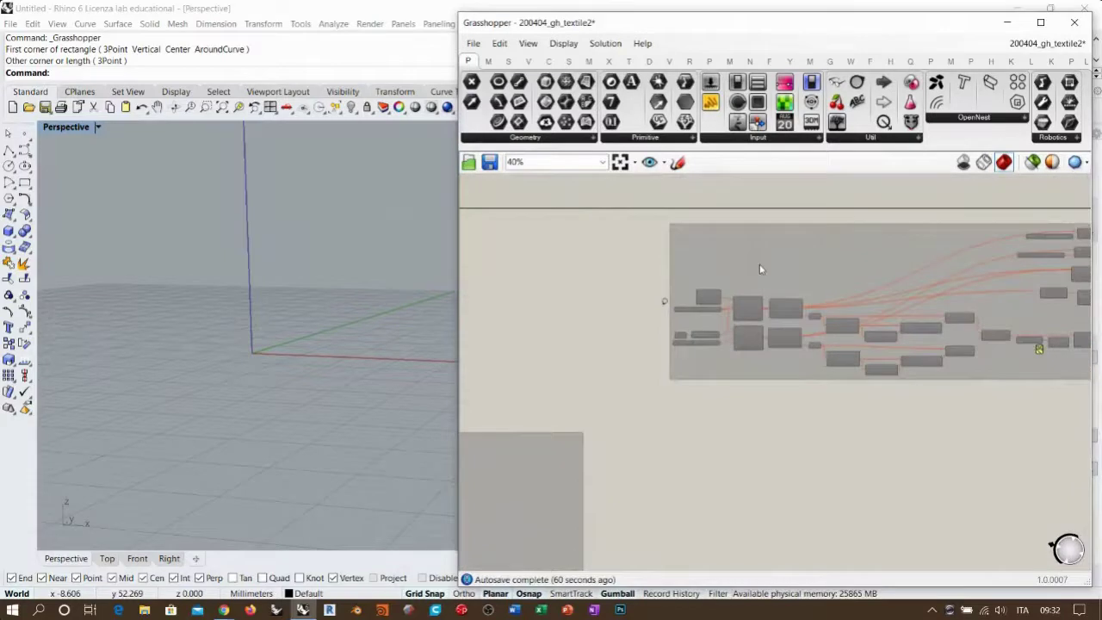
Review the arrangement of the definition groups and their Jump ends, and find the empty canvas below the double-mesh group
{"action": "right_click_drag", "start_coordinate": [351, 377], "coordinate": [318, 330]}
{"action": "right_click_drag", "start_coordinate": [815, 424], "coordinate": [800, 354]}
{"action": "scroll", "coordinate": [845, 333], "scroll_direction": "down", "scroll_amount": 5}
{"action": "right_click_drag", "start_coordinate": [674, 425], "coordinate": [886, 336]}
{"action": "scroll", "coordinate": [822, 387], "scroll_direction": "up", "scroll_amount": 4}
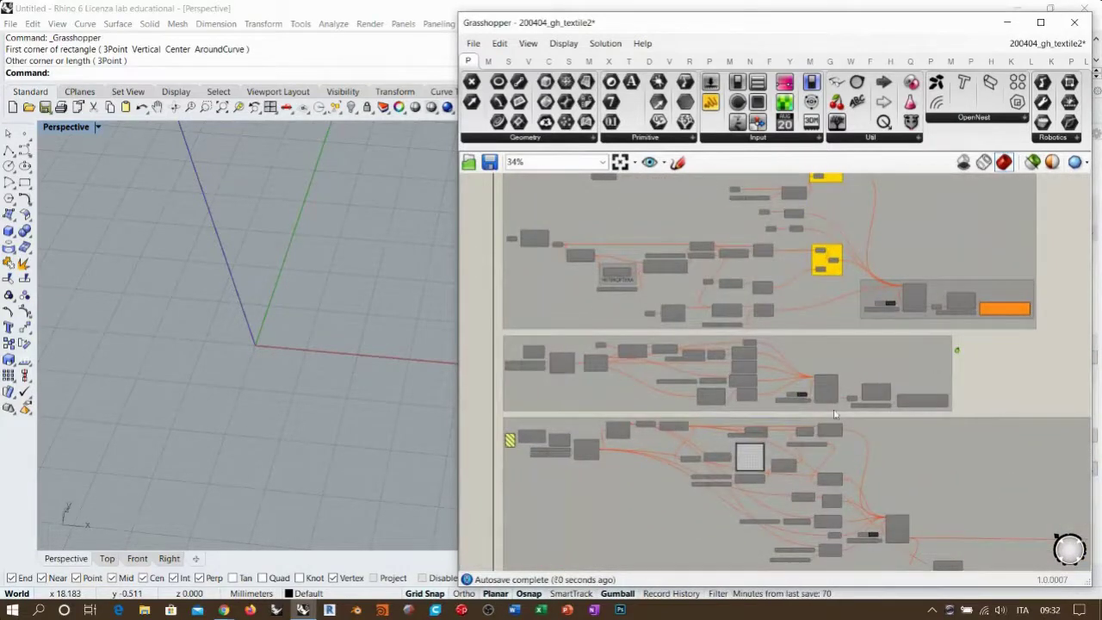
{"action": "scroll", "coordinate": [750, 391], "scroll_direction": "down", "scroll_amount": 3}
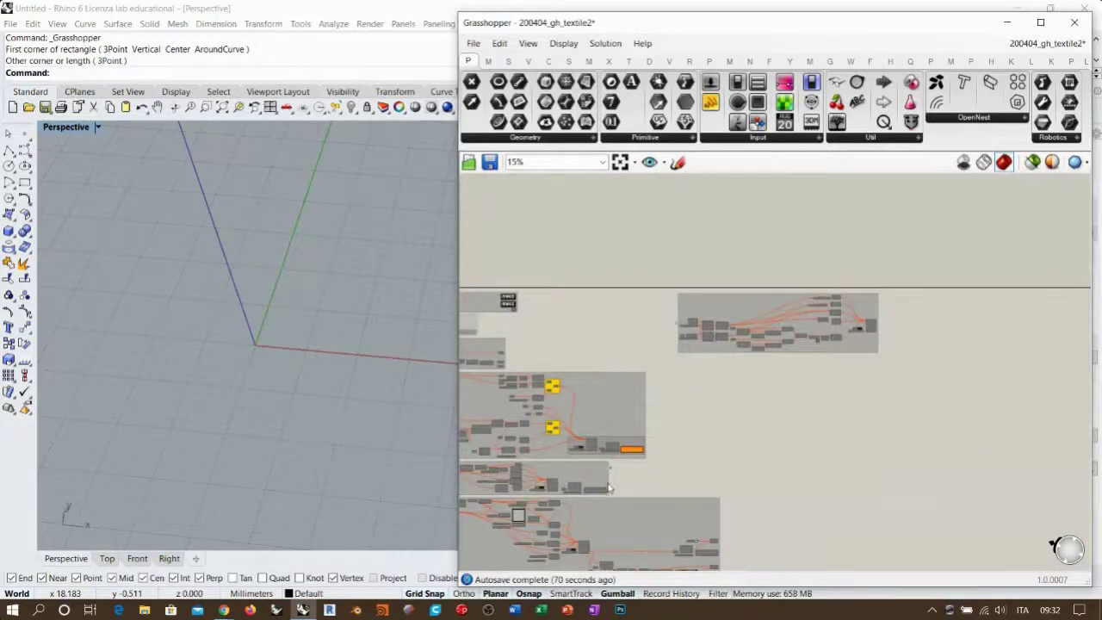
{"action": "scroll", "coordinate": [609, 488], "scroll_direction": "up", "scroll_amount": 2}
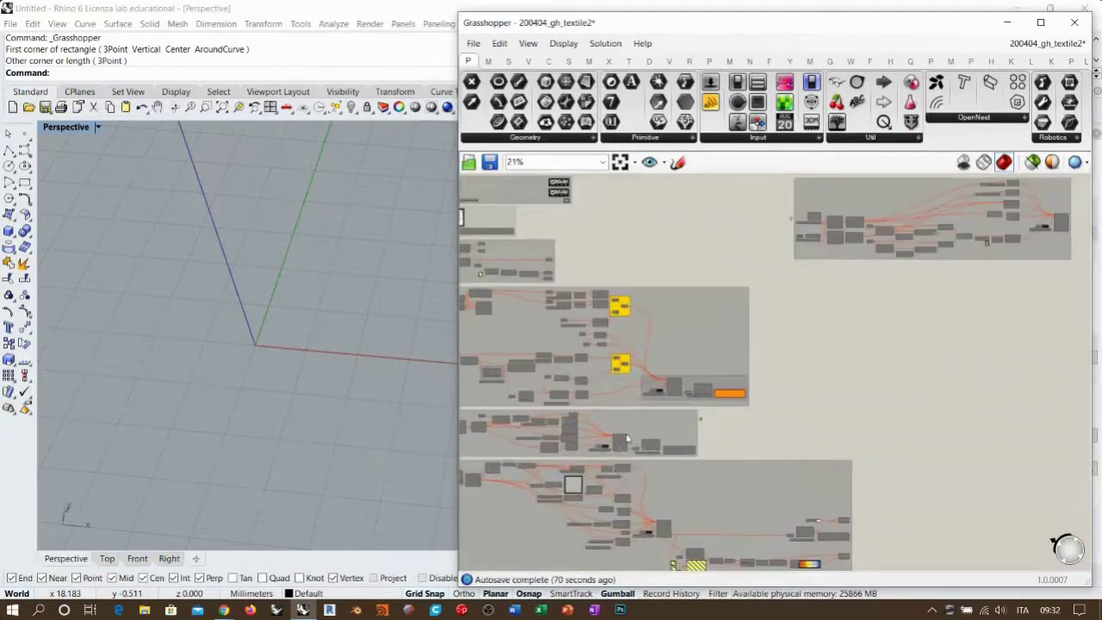
{"action": "scroll", "coordinate": [627, 440], "scroll_direction": "up", "scroll_amount": 3}
{"action": "scroll", "coordinate": [783, 405], "scroll_direction": "up", "scroll_amount": 4}
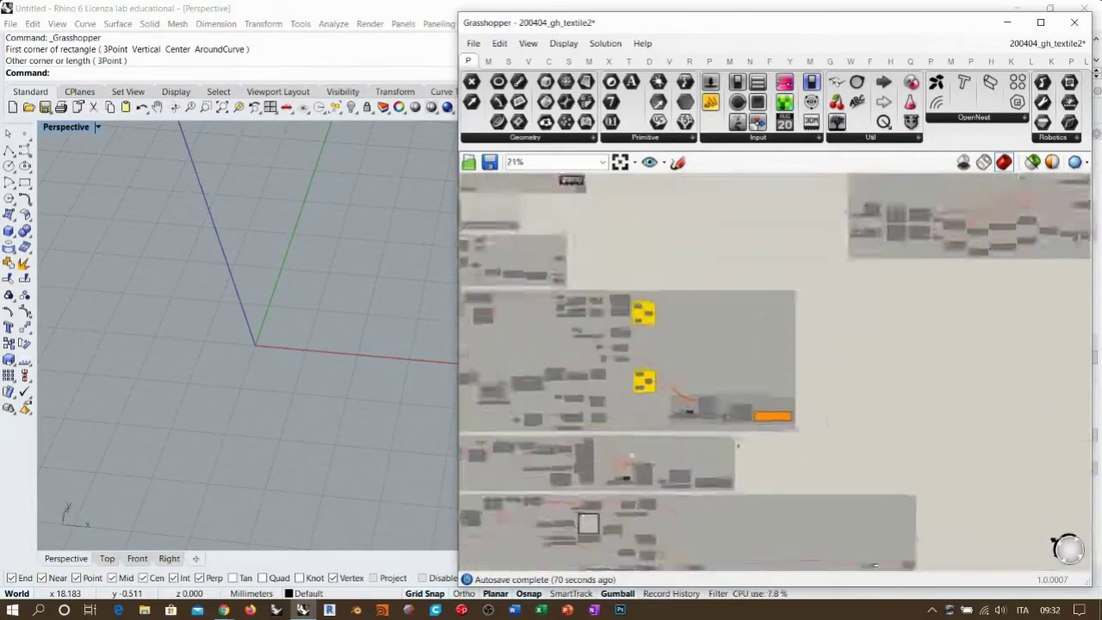
{"action": "right_click_drag", "start_coordinate": [783, 366], "coordinate": [652, 336]}
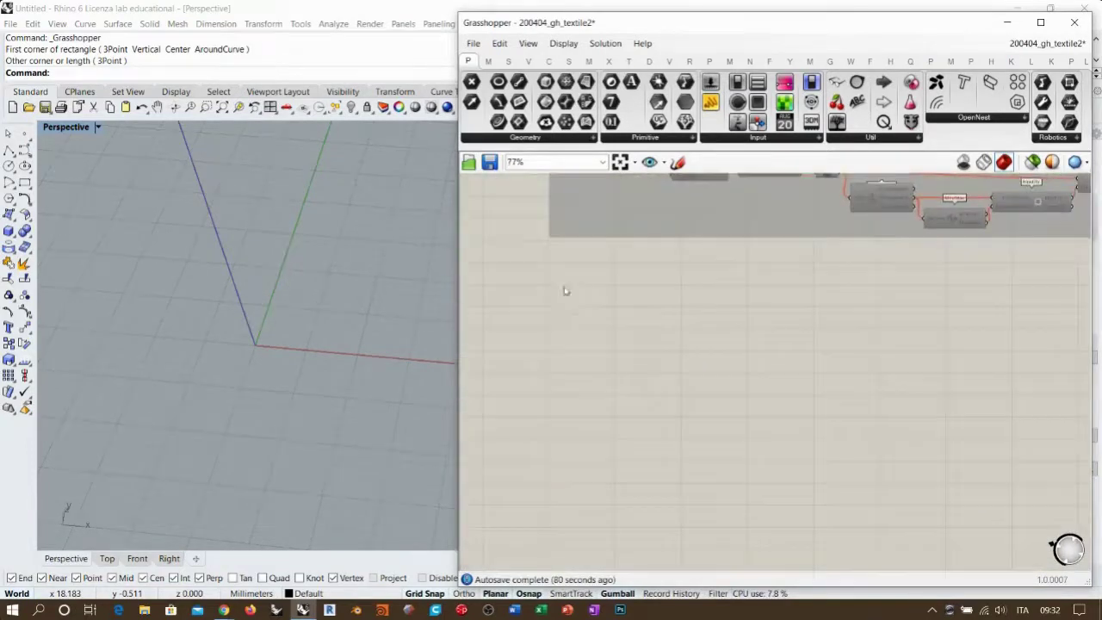
{"action": "scroll", "coordinate": [565, 290], "scroll_direction": "up", "scroll_amount": 2}
{"action": "right_click_drag", "start_coordinate": [439, 379], "coordinate": [316, 353]}
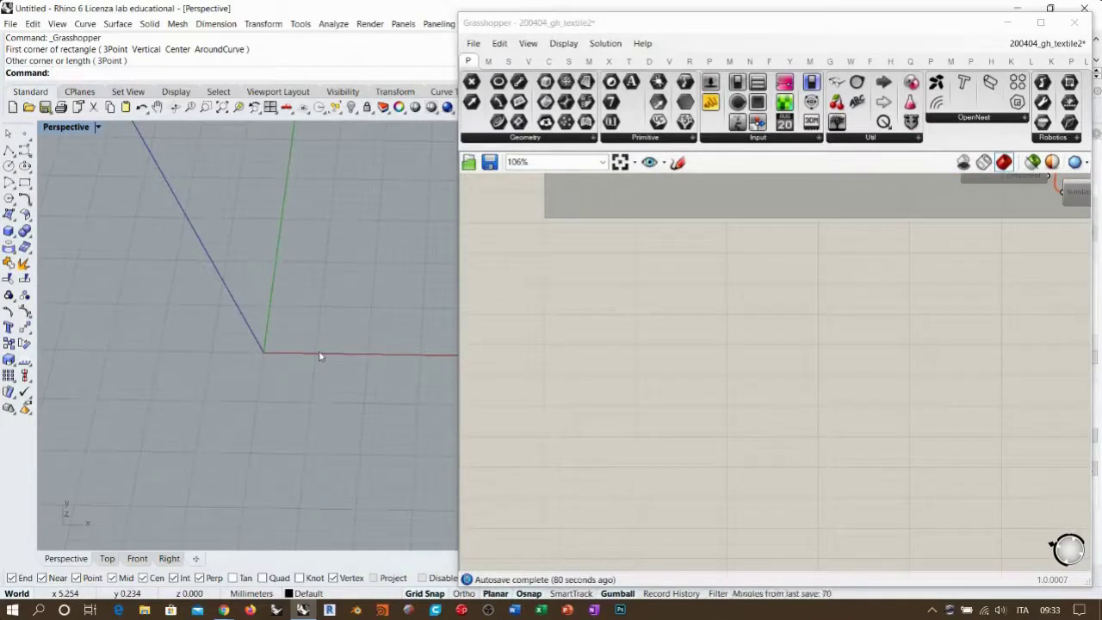
Place active copies of the Plane Surface, its connected number slider and the Mesh Surface component on an empty part of the canvas
{"action": "double_click", "coordinate": [624, 318]}
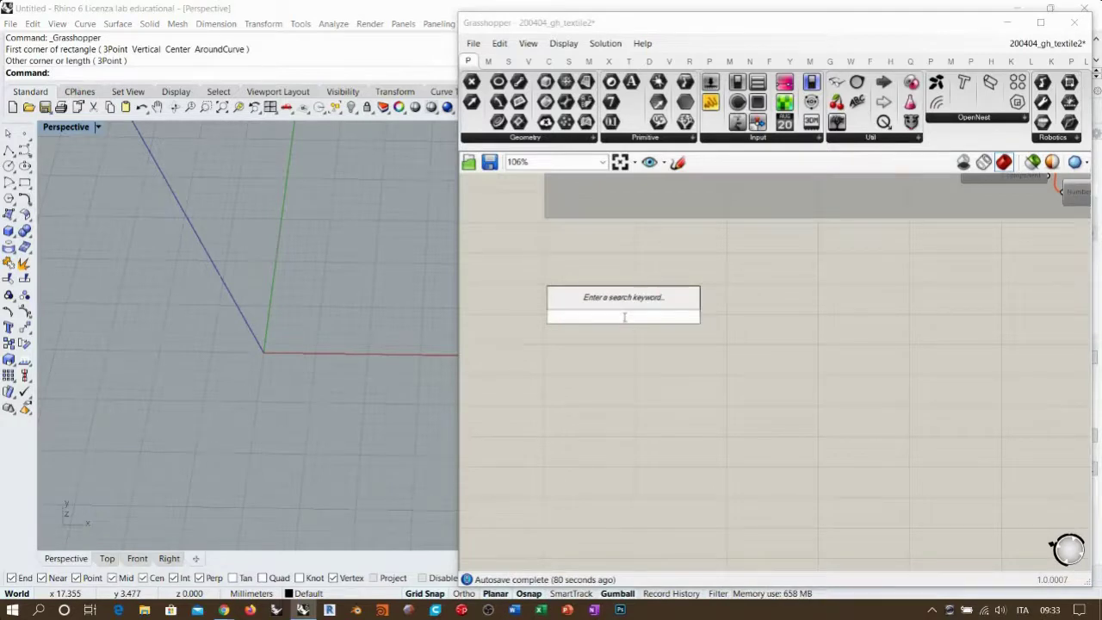
{"action": "right_click_drag", "start_coordinate": [661, 261], "coordinate": [675, 545]}
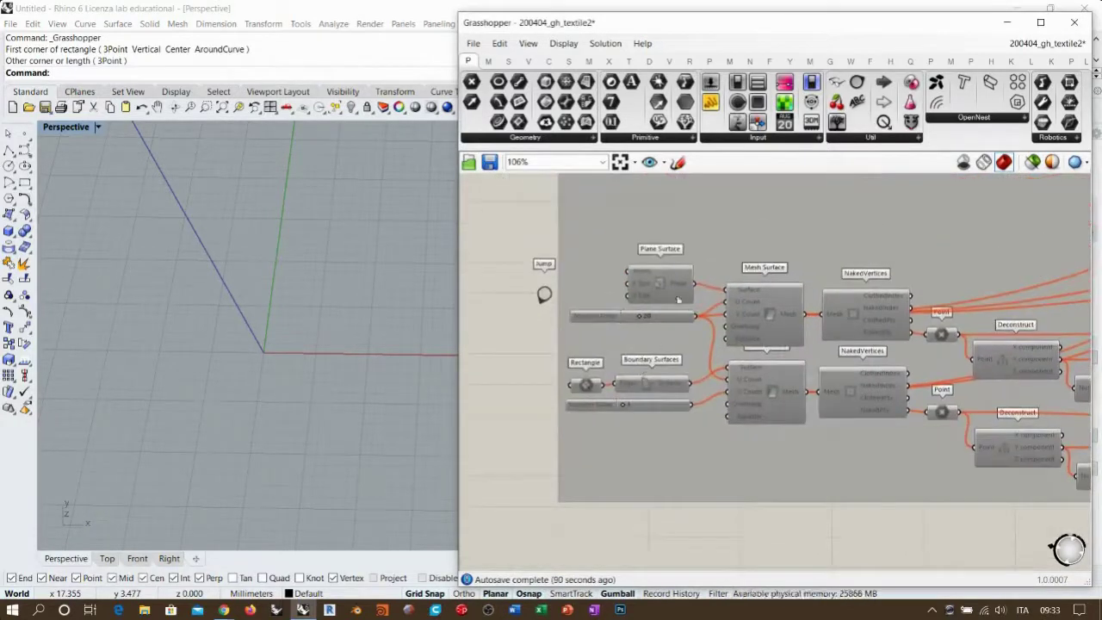
{"action": "left_click_drag", "start_coordinate": [545, 216], "coordinate": [821, 360]}
{"action": "scroll", "coordinate": [821, 359], "scroll_direction": "down", "scroll_amount": 3}
{"action": "left_click_drag", "start_coordinate": [747, 222], "coordinate": [747, 385]}
{"action": "right_click_drag", "start_coordinate": [748, 383], "coordinate": [743, 360]}
{"action": "left_click_drag", "start_coordinate": [777, 421], "coordinate": [574, 320]}
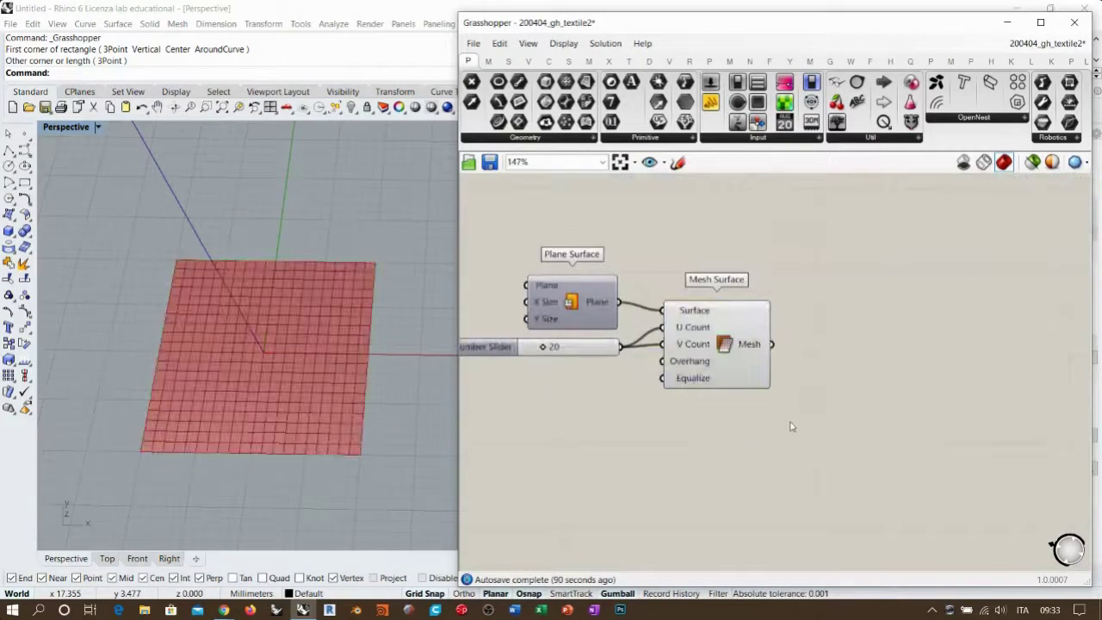
{"action": "scroll", "coordinate": [308, 305], "scroll_direction": "up", "scroll_amount": 5}
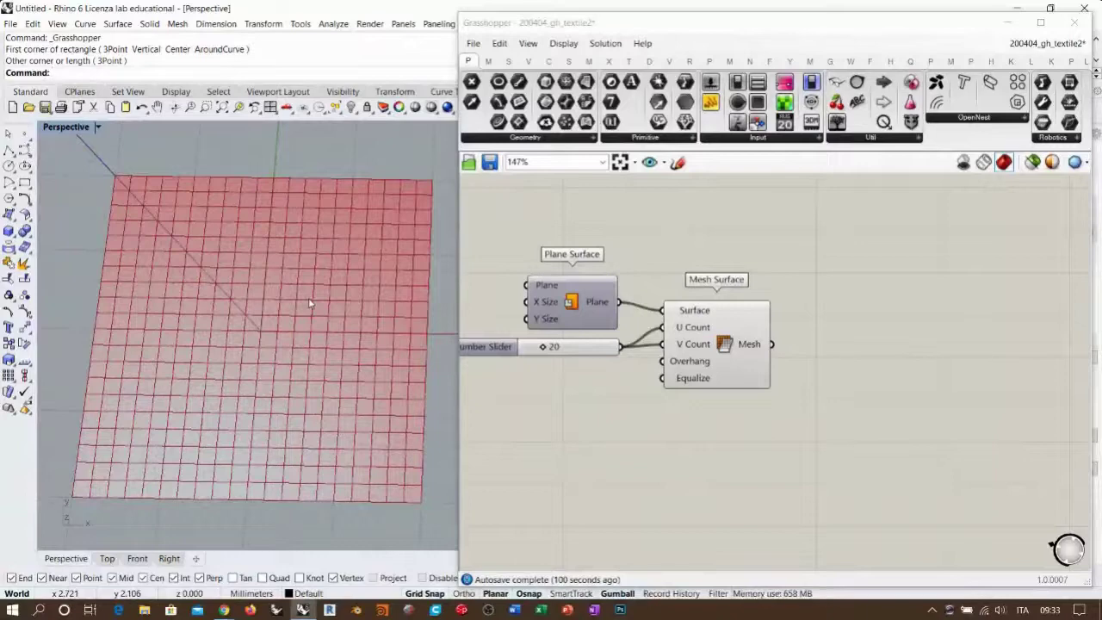
Switch to the webinar broadcast page to check the chat questions, and return to the model
{"action": "key", "text": "alt+Tab"}
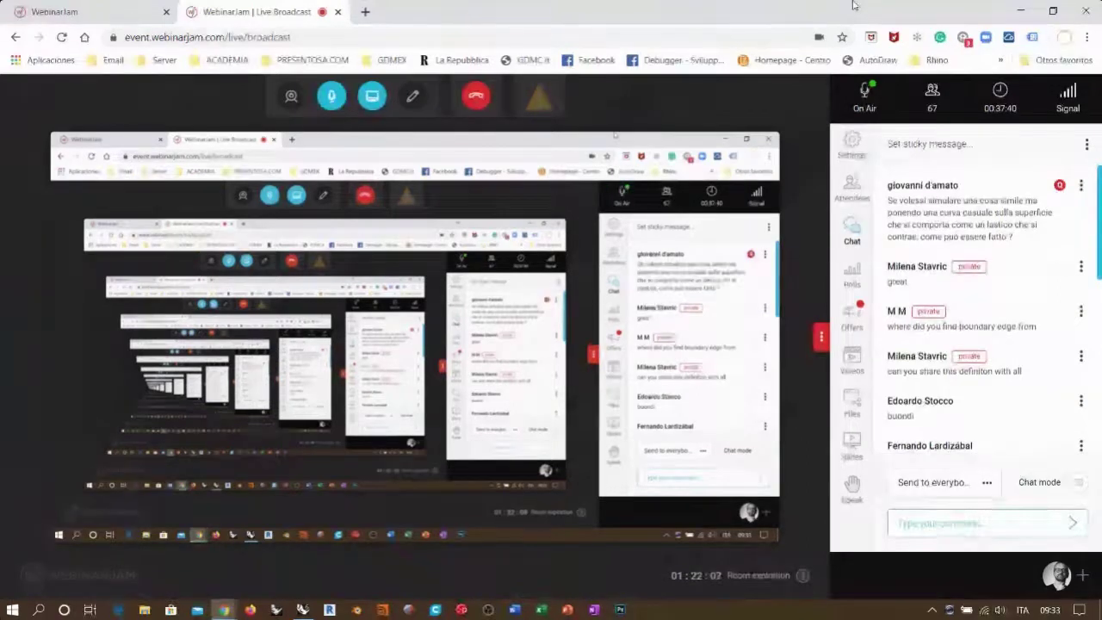
{"action": "left_click", "coordinate": [1020, 11]}
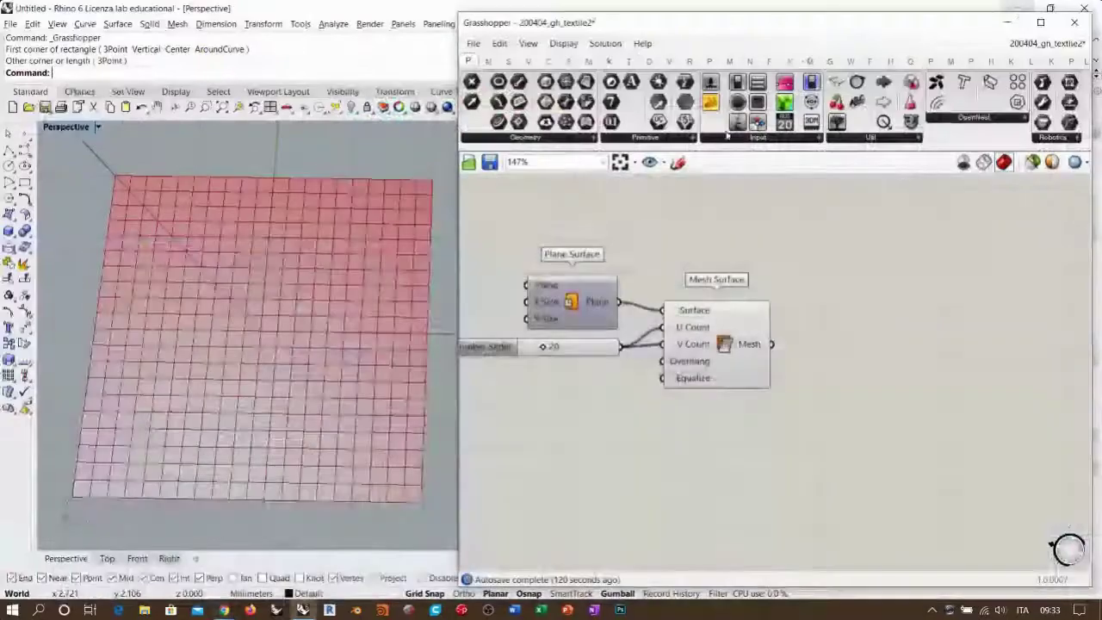
Narrow the Grasshopper window so that the whole meshed plane fits in the Rhino Perspective viewport
{"action": "right_click_drag", "start_coordinate": [398, 287], "coordinate": [407, 284]}
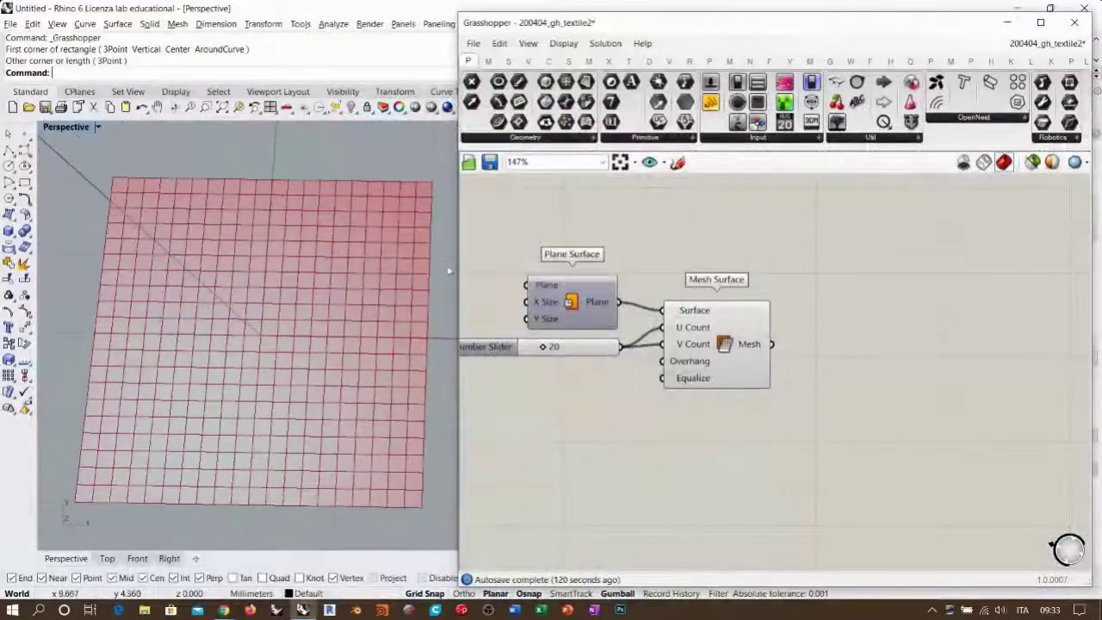
{"action": "left_click", "coordinate": [513, 259]}
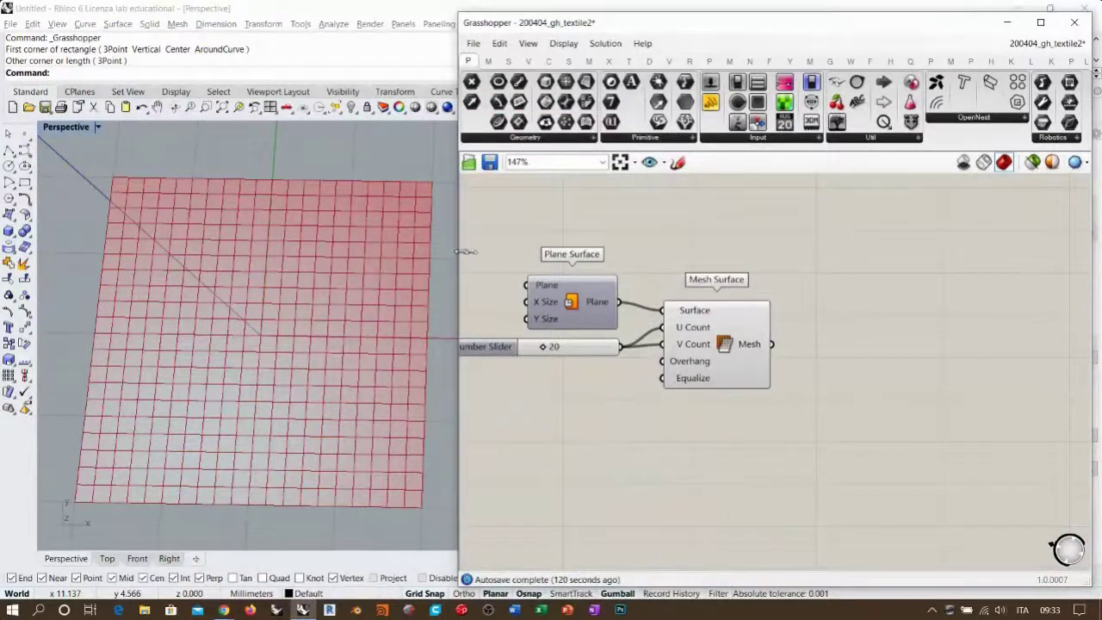
{"action": "left_click_drag", "start_coordinate": [457, 251], "coordinate": [623, 252]}
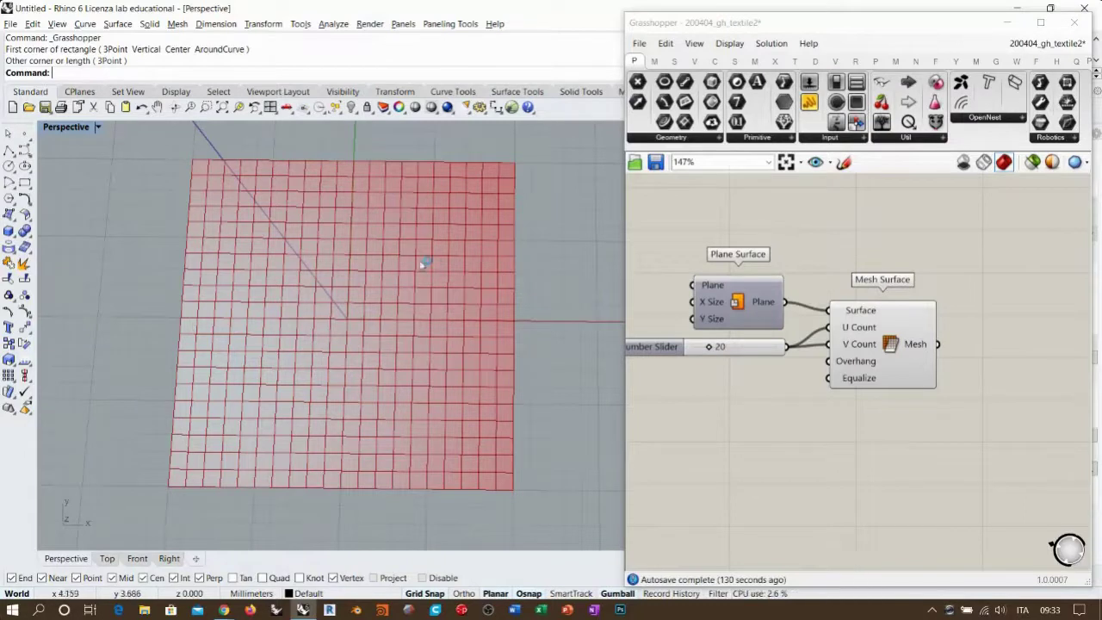
Sketch a degree-3 control-point curve in an S shape across the meshed plane, with Grid Snap turned off
{"action": "left_click", "coordinate": [24, 150]}
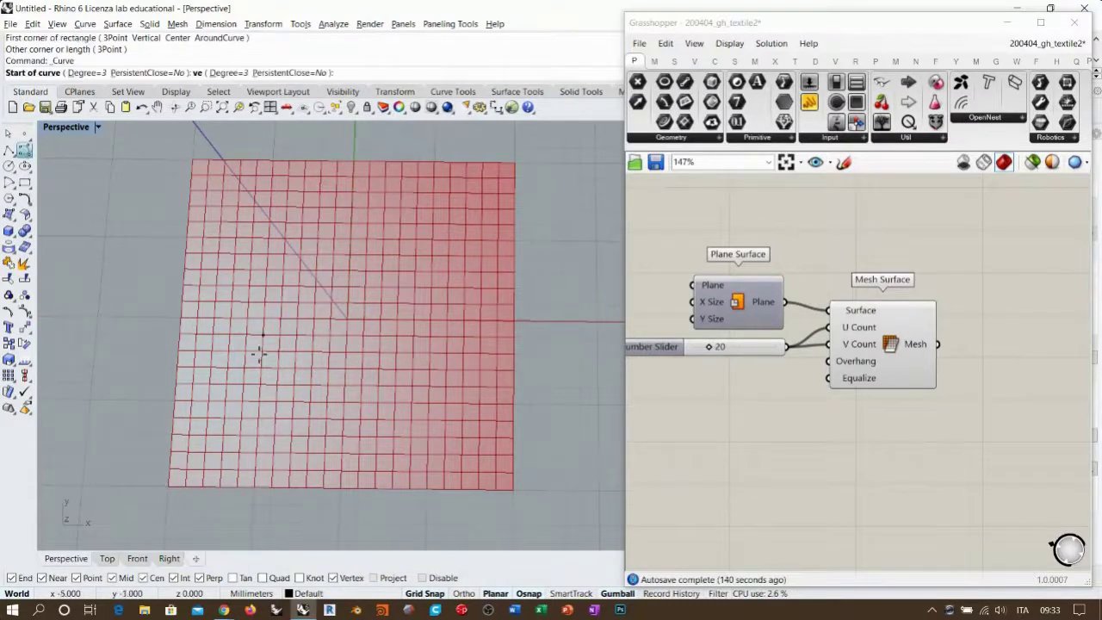
{"action": "left_click", "coordinate": [485, 594]}
{"action": "left_click", "coordinate": [431, 594]}
{"action": "left_click", "coordinate": [209, 344]}
{"action": "left_click", "coordinate": [283, 357]}
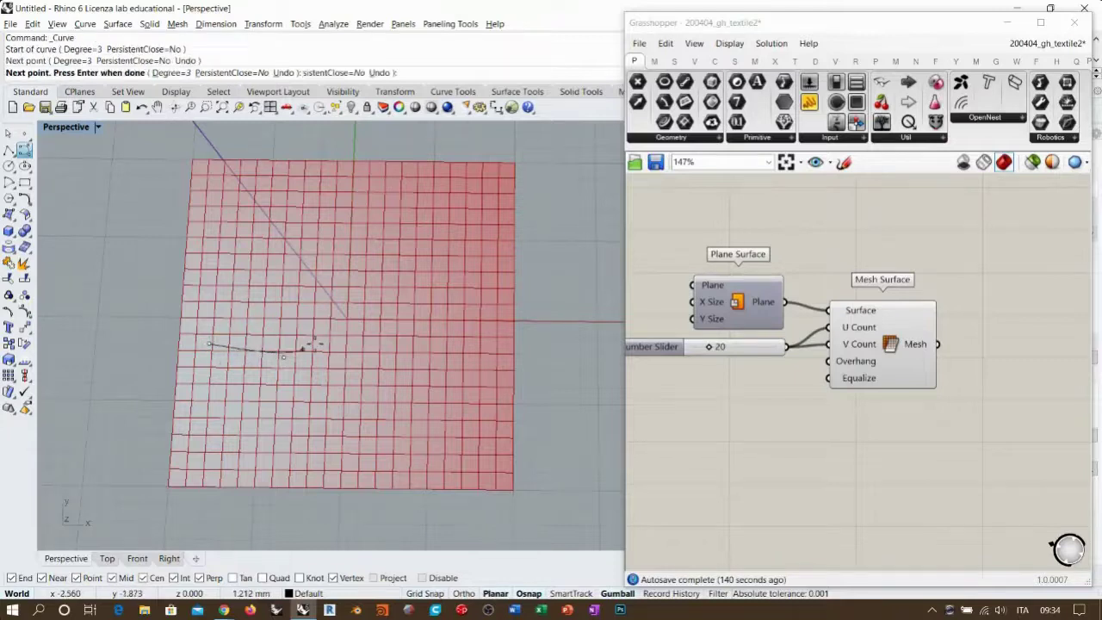
{"action": "left_click", "coordinate": [336, 330]}
{"action": "left_click", "coordinate": [378, 275]}
{"action": "left_click", "coordinate": [417, 237]}
{"action": "left_click", "coordinate": [482, 313]}
{"action": "key", "text": "Return"}
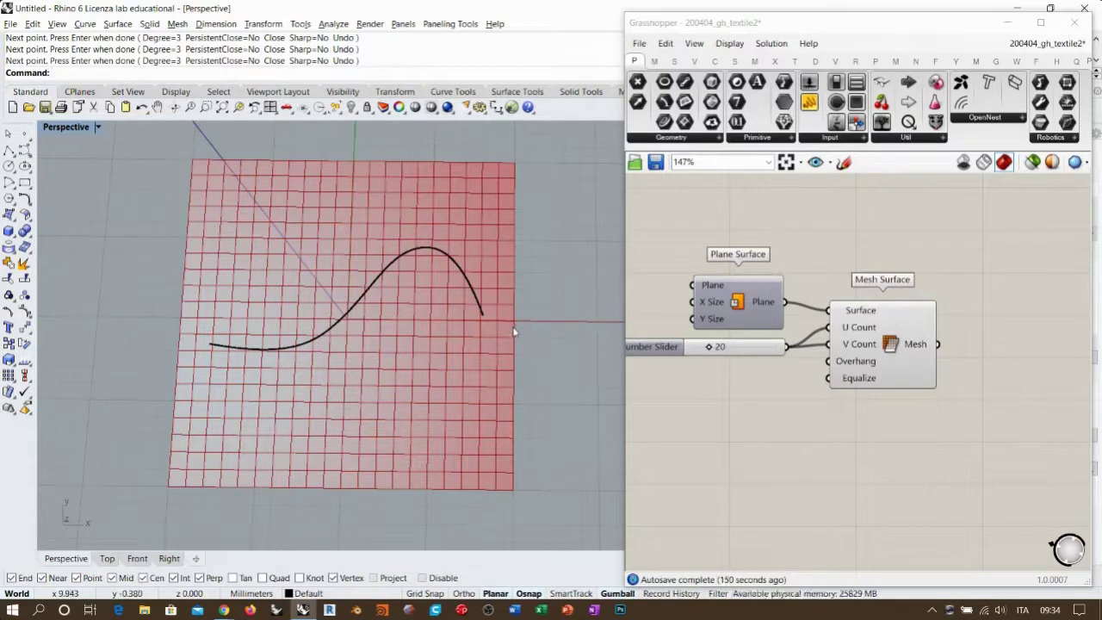
Delete the S-shaped curve from the meshed plane
{"action": "right_click_drag", "start_coordinate": [469, 381], "coordinate": [467, 324]}
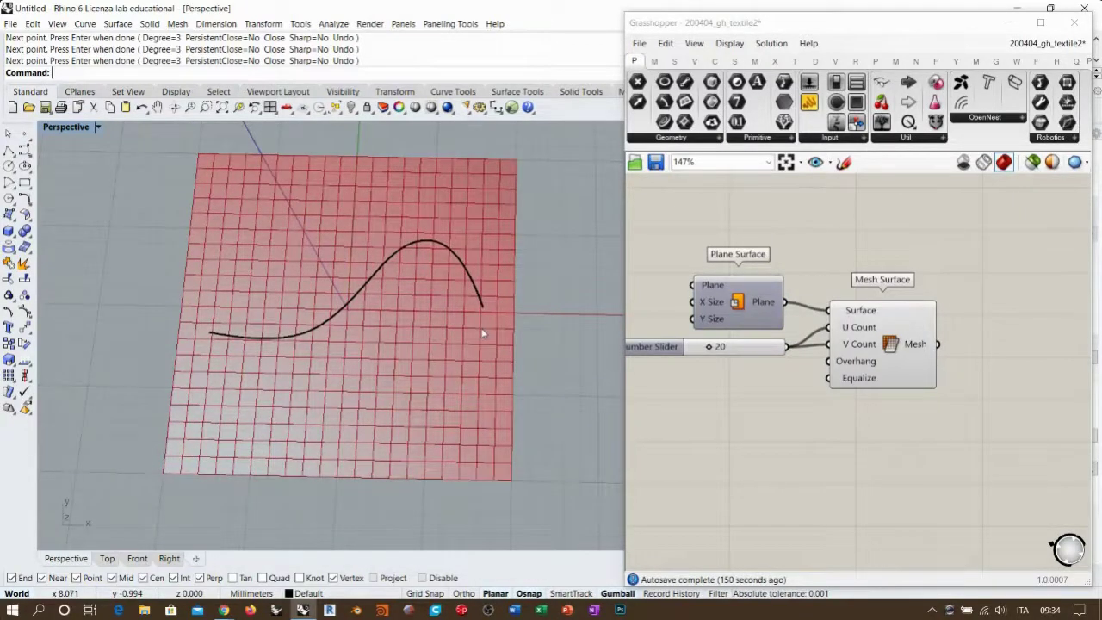
{"action": "left_click", "coordinate": [480, 300]}
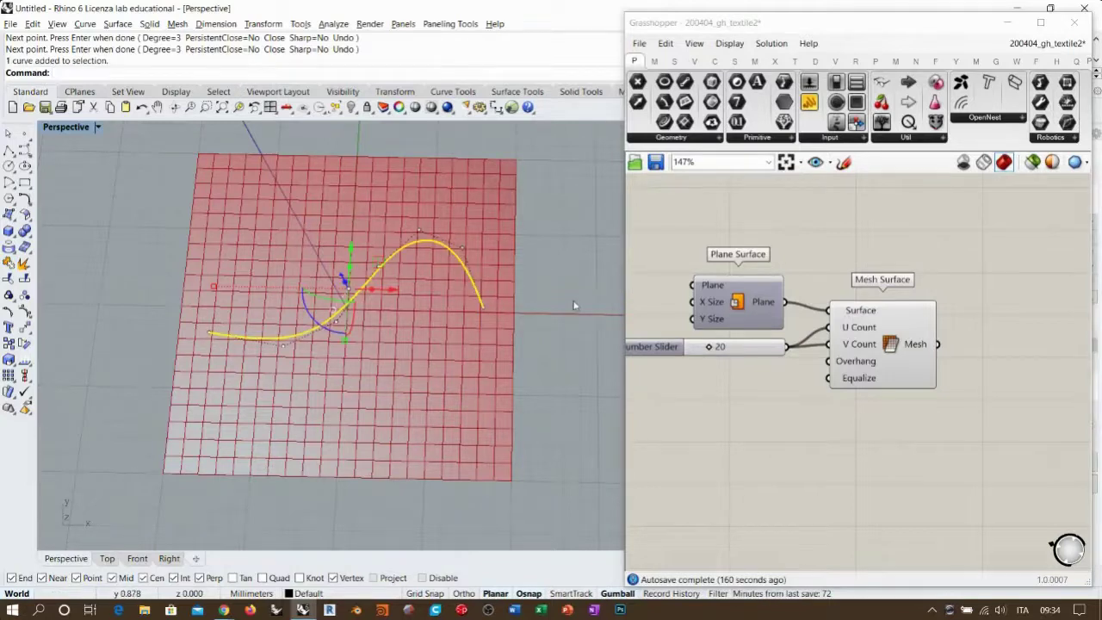
{"action": "key", "text": "Escape"}
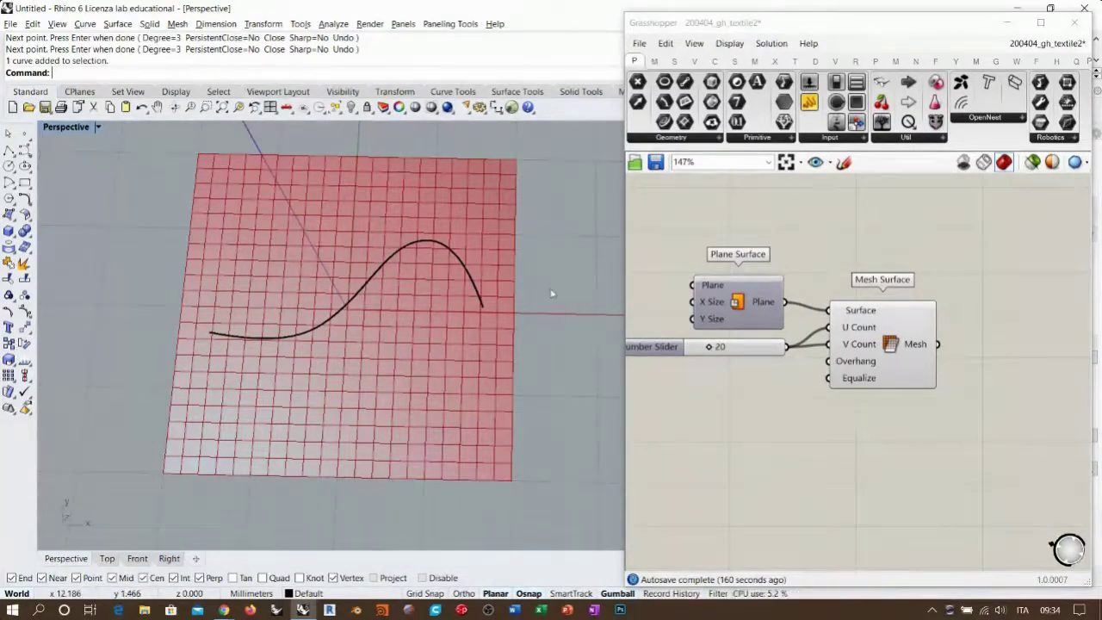
{"action": "left_click_drag", "start_coordinate": [506, 327], "coordinate": [327, 249]}
{"action": "key", "text": "Delete"}
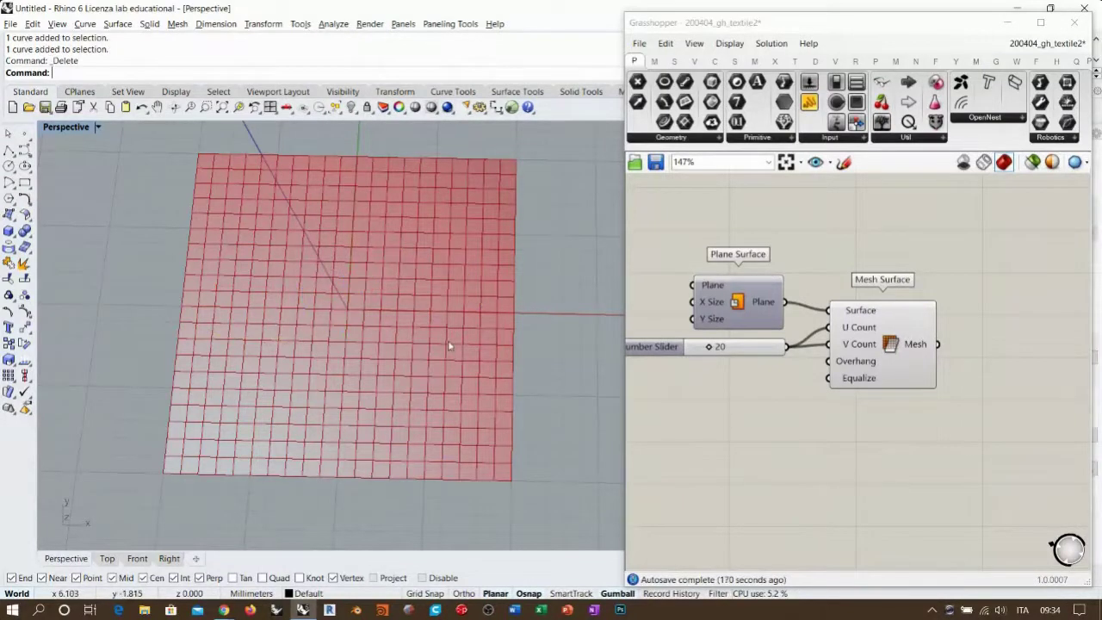
Draw a large rectangle from corner to corner in the empty area beside the meshed plane
{"action": "right_click_drag", "start_coordinate": [340, 349], "coordinate": [471, 330]}
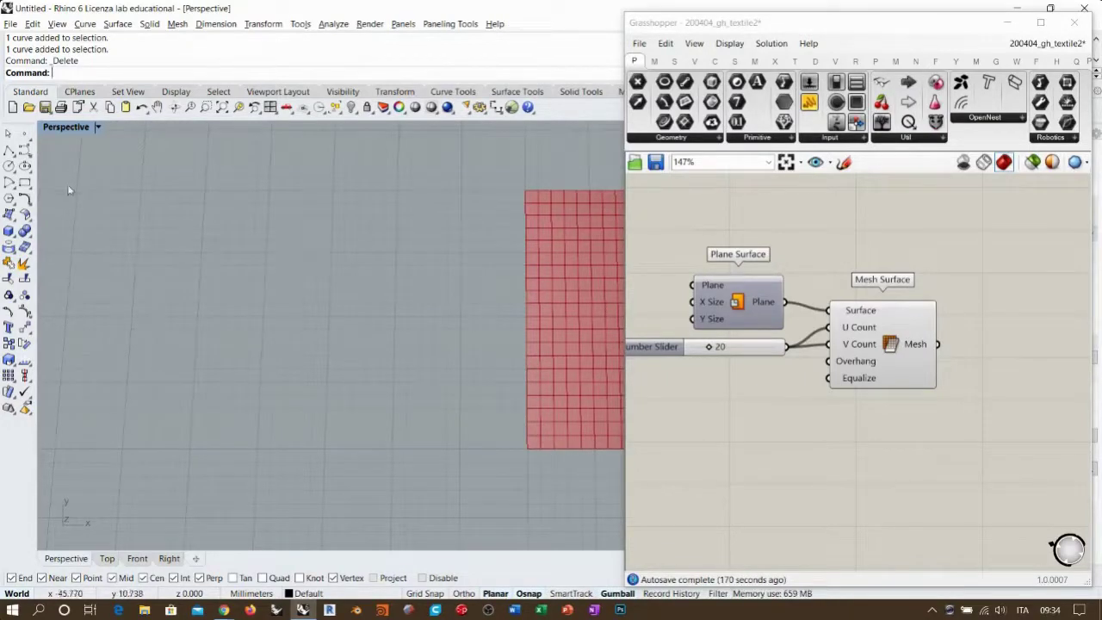
{"action": "left_click", "coordinate": [24, 183]}
{"action": "left_click", "coordinate": [93, 482]}
{"action": "left_click", "coordinate": [428, 205]}
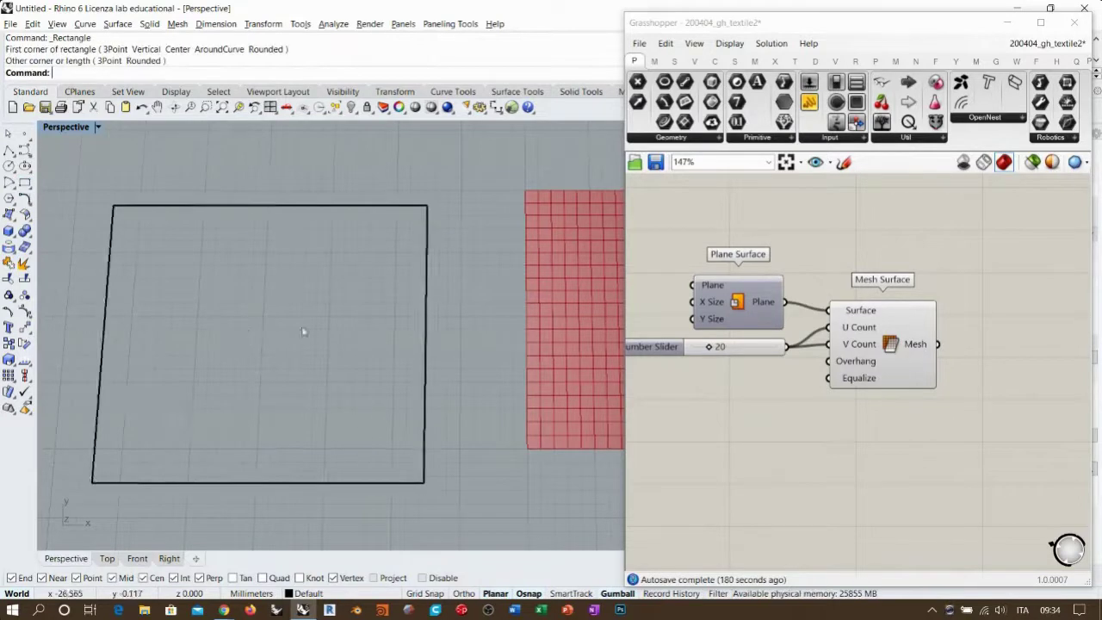
Create a planar surface from the new rectangle
{"action": "right_click_drag", "start_coordinate": [328, 339], "coordinate": [397, 335], "text": "shift"}
{"action": "left_click", "coordinate": [268, 201]}
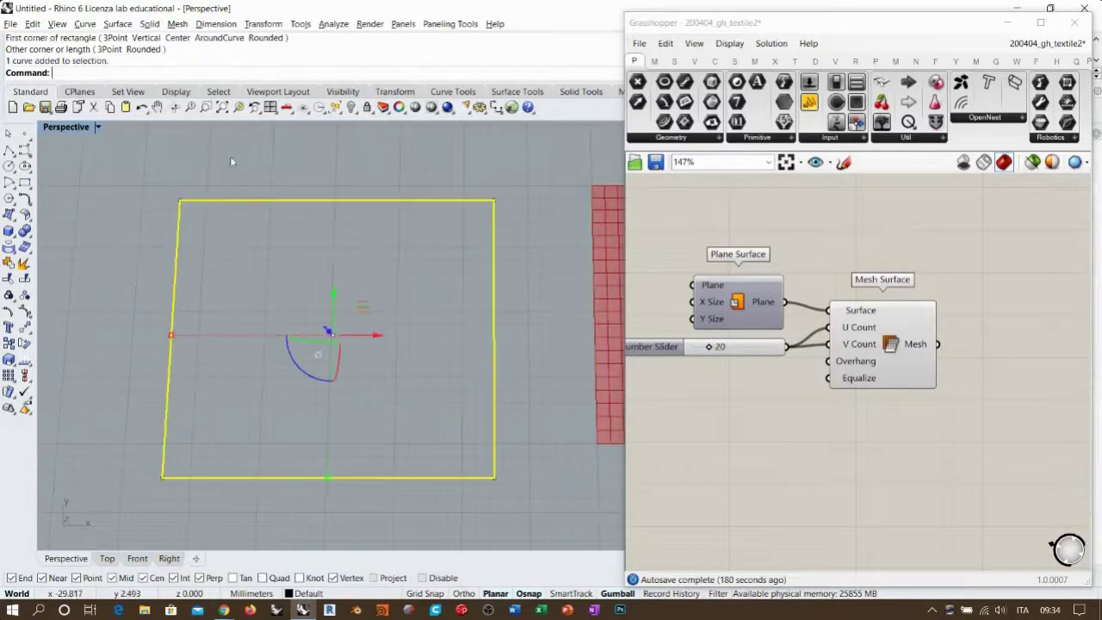
{"action": "left_click", "coordinate": [11, 217]}
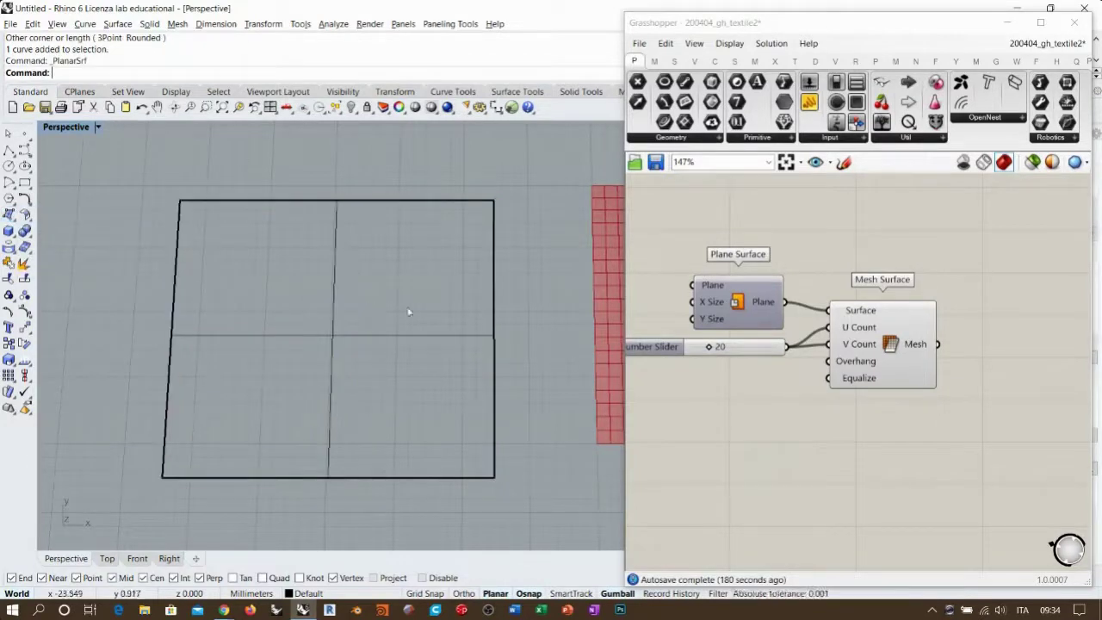
Convert the planar surface into a mesh from the NURBS object, previewing it with the polygon slider at its maximum
{"action": "left_click", "coordinate": [379, 335]}
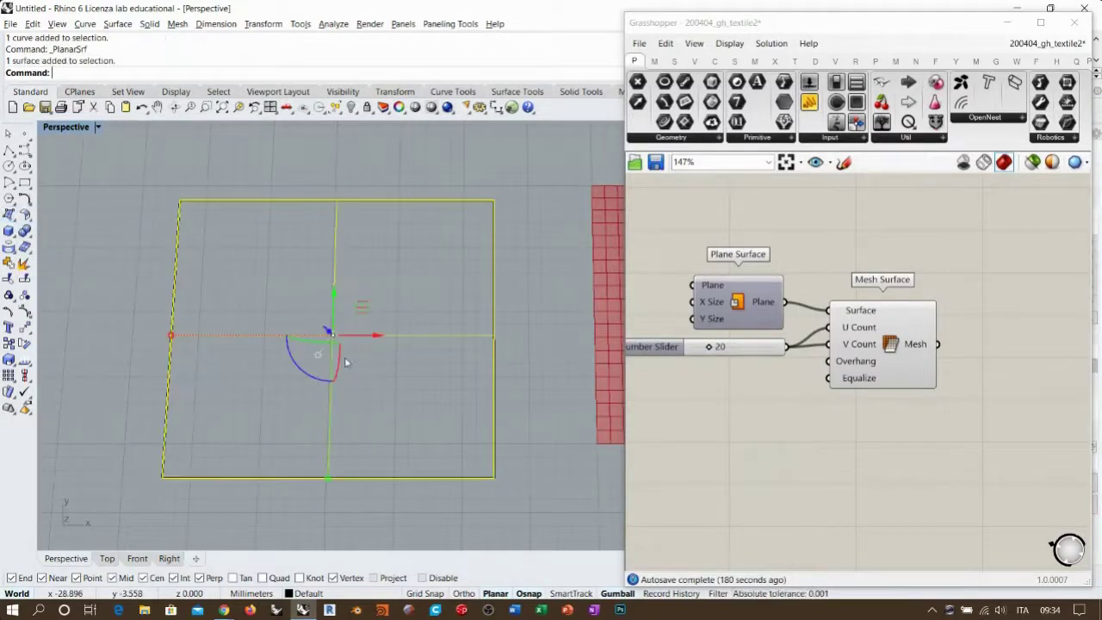
{"action": "left_click", "coordinate": [176, 23]}
{"action": "left_click", "coordinate": [214, 41]}
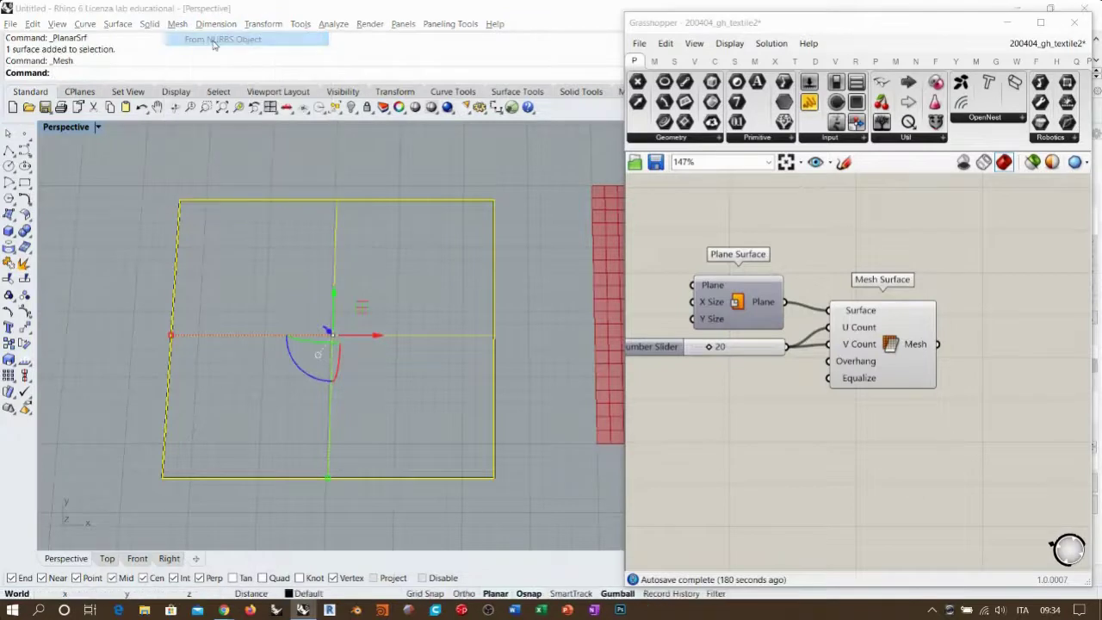
{"action": "left_click", "coordinate": [757, 243]}
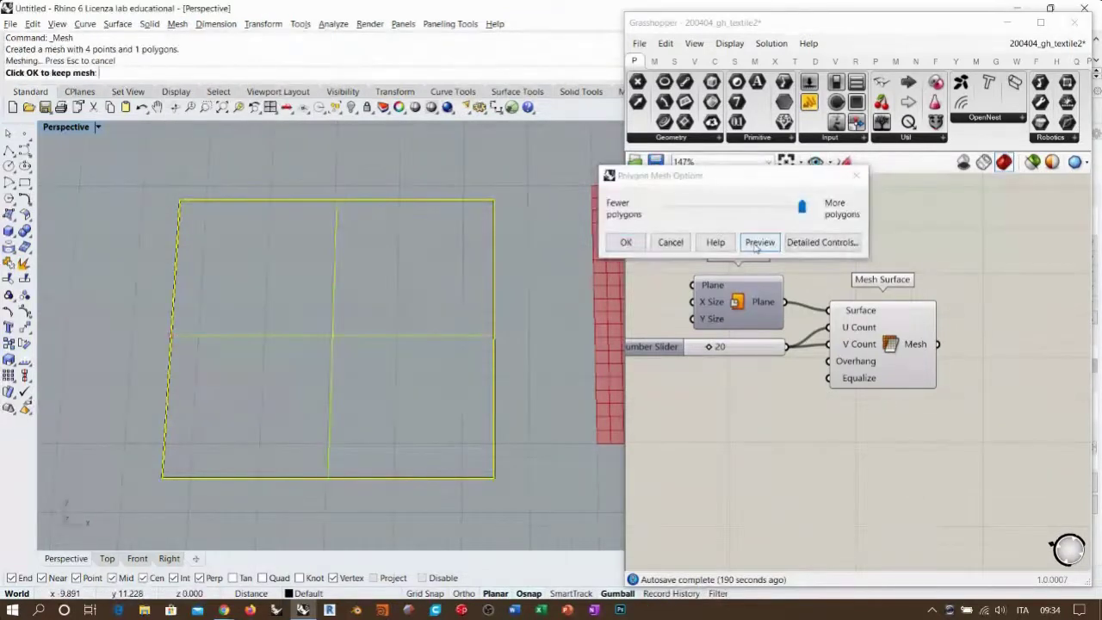
{"action": "left_click", "coordinate": [626, 243]}
{"action": "mouse_move", "coordinate": [435, 322]}
{"action": "right_mouse_down"}
{"action": "mouse_move", "coordinate": [429, 287]}
{"action": "mouse_move", "coordinate": [433, 312]}
{"action": "right_mouse_up"}
{"action": "right_click_drag", "start_coordinate": [460, 356], "coordinate": [461, 317]}
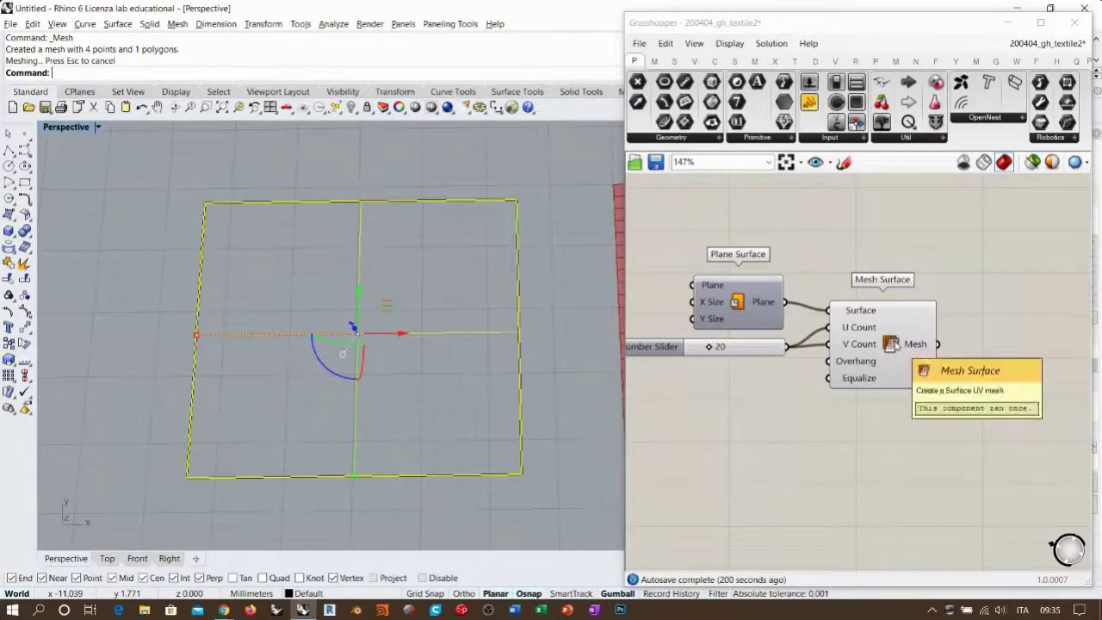
Delete the planar surface inside the rectangle, keeping only the outline
{"action": "right_click_drag", "start_coordinate": [516, 332], "coordinate": [370, 322], "text": "shift"}
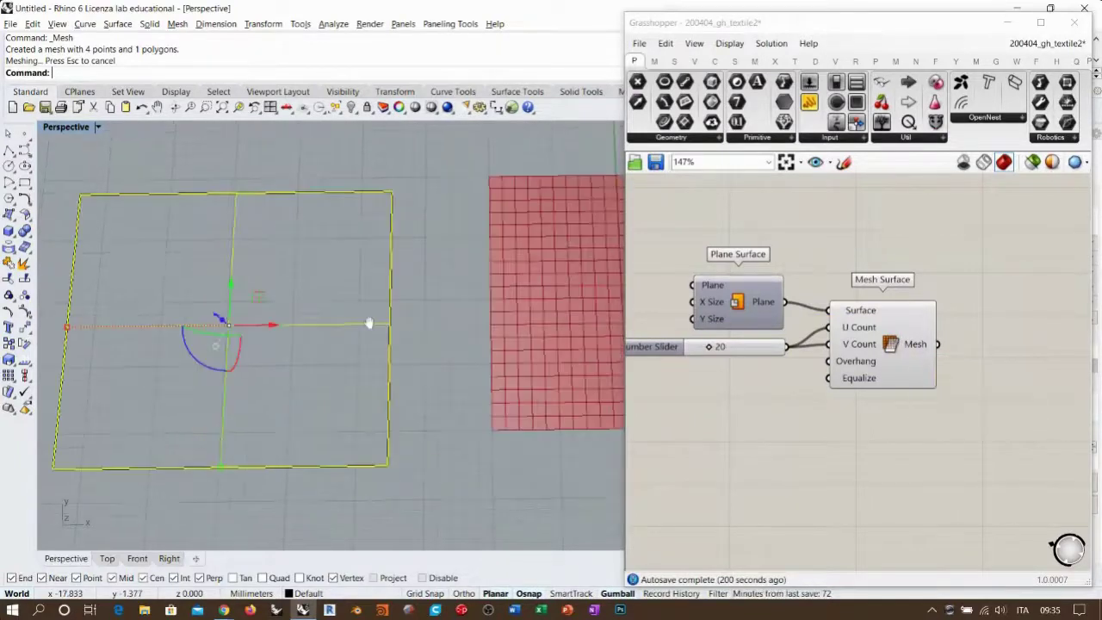
{"action": "right_click_drag", "start_coordinate": [558, 323], "coordinate": [365, 310], "text": "shift"}
{"action": "right_click_drag", "start_coordinate": [185, 334], "coordinate": [463, 340], "text": "shift"}
{"action": "right_click_drag", "start_coordinate": [388, 342], "coordinate": [399, 337]}
{"action": "left_click_drag", "start_coordinate": [394, 297], "coordinate": [314, 355]}
{"action": "key", "text": "Delete"}
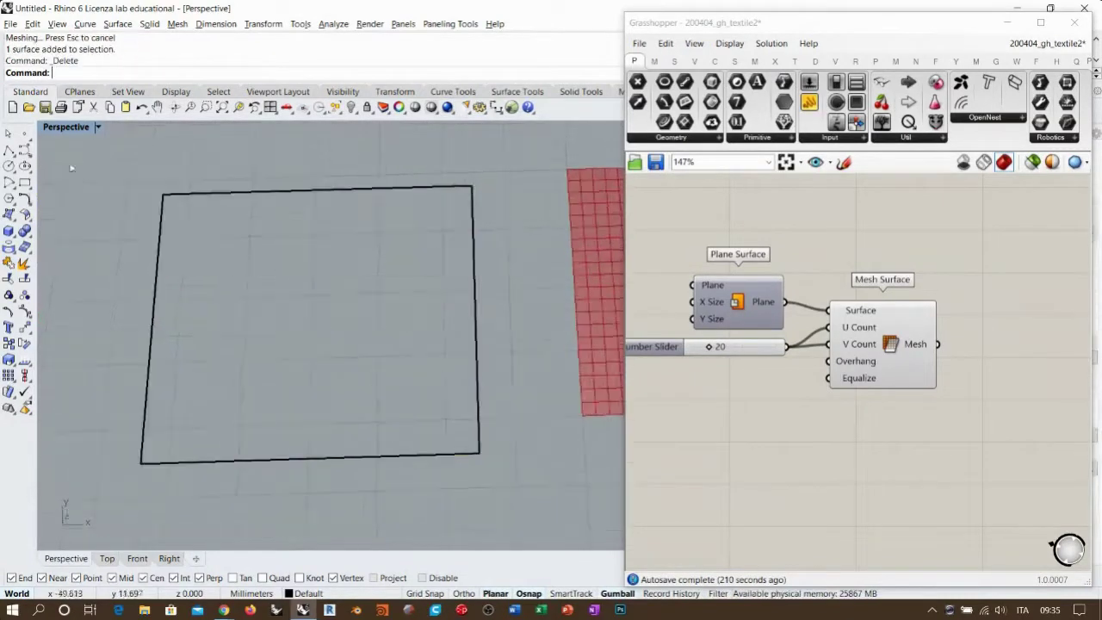
Draw a wavy degree-3 curve inside the rectangle, from the midpoint of one vertical side to the opposite side
{"action": "left_click", "coordinate": [24, 149]}
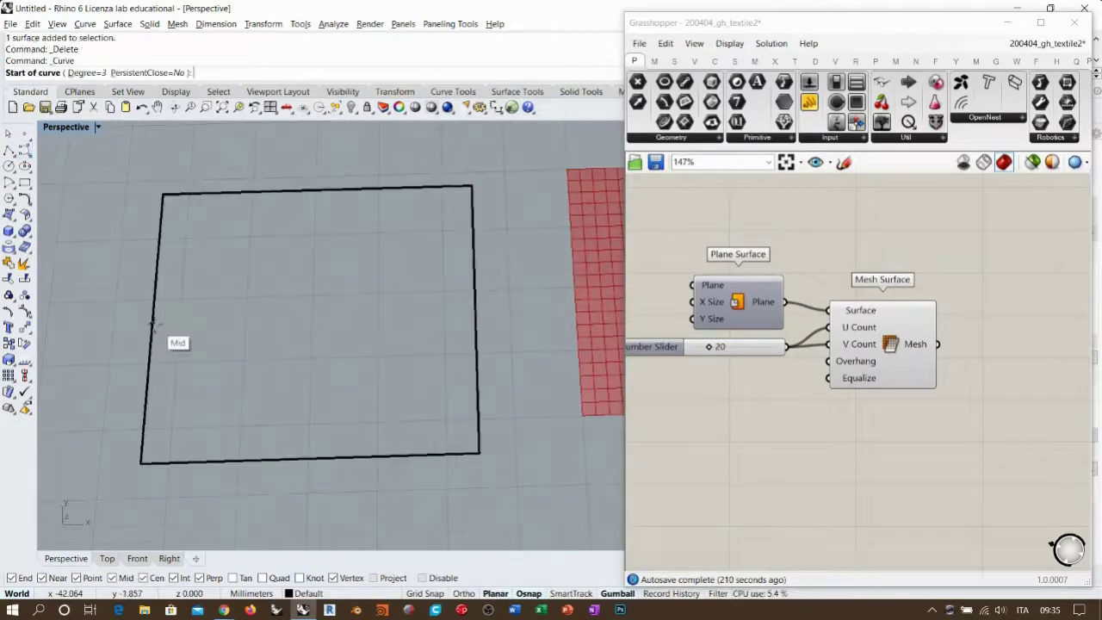
{"action": "left_click", "coordinate": [154, 324]}
{"action": "left_click", "coordinate": [207, 321]}
{"action": "left_click", "coordinate": [247, 281]}
{"action": "left_click", "coordinate": [306, 250]}
{"action": "left_click", "coordinate": [339, 316]}
{"action": "left_click", "coordinate": [372, 384]}
{"action": "left_click", "coordinate": [411, 324]}
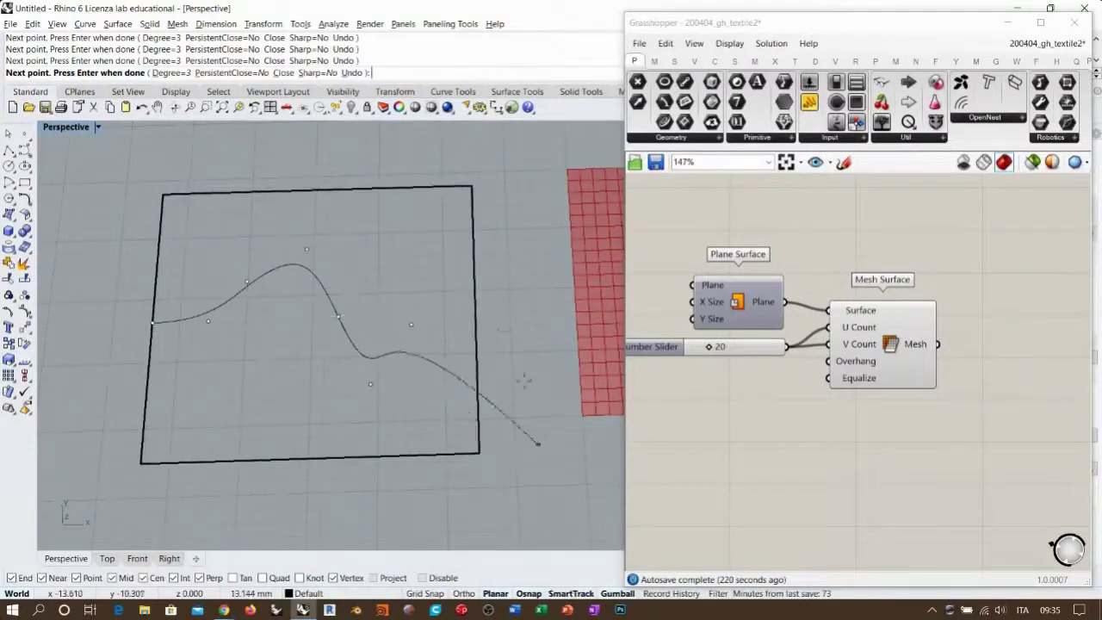
{"action": "left_click", "coordinate": [421, 316]}
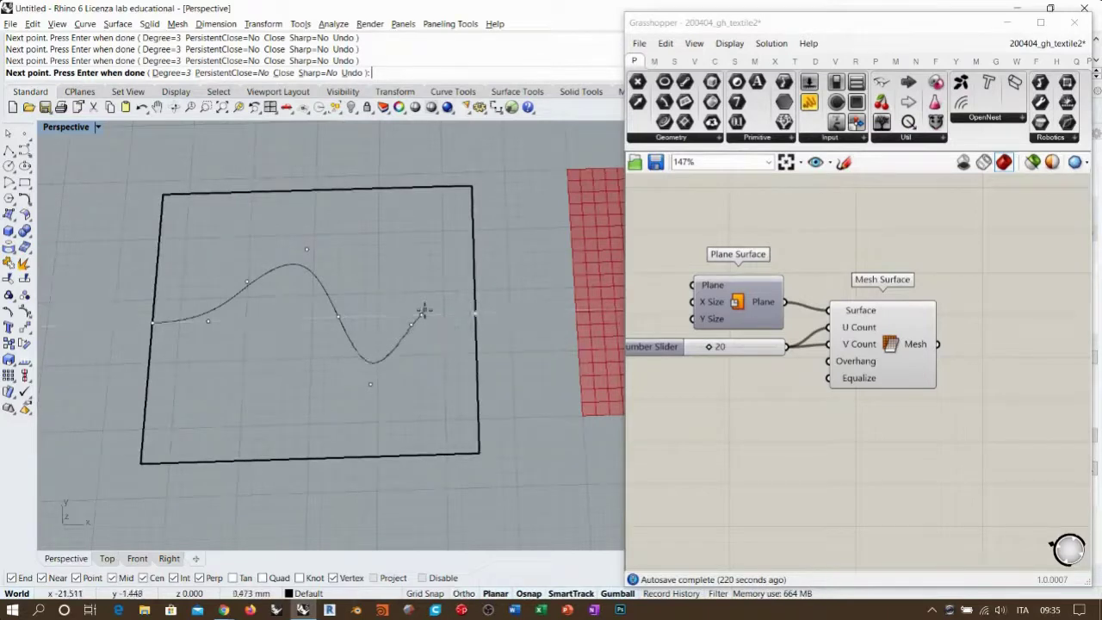
{"action": "left_click", "coordinate": [472, 317]}
{"action": "key", "text": "Return"}
Reshape the wavy curve by shifting the control points at its trough, middle and crest
{"action": "mouse_move", "coordinate": [407, 378]}
{"action": "right_mouse_down"}
{"action": "mouse_move", "coordinate": [404, 396]}
{"action": "mouse_move", "coordinate": [396, 389]}
{"action": "right_mouse_up"}
{"action": "left_click", "coordinate": [350, 359]}
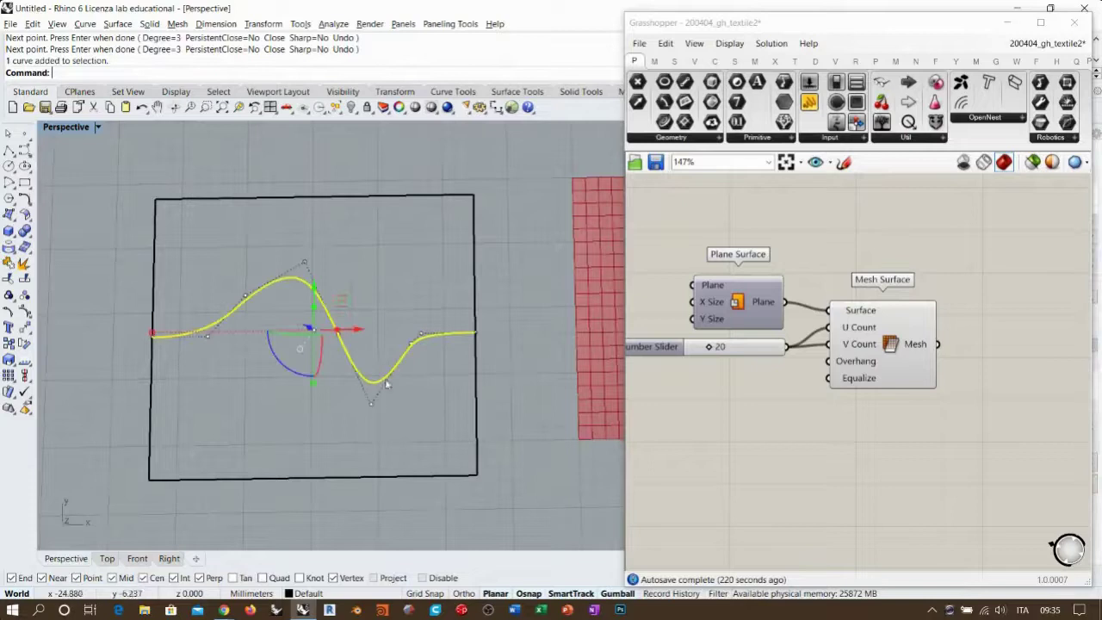
{"action": "left_click", "coordinate": [372, 403]}
{"action": "left_click_drag", "start_coordinate": [372, 403], "coordinate": [335, 404]}
{"action": "left_click", "coordinate": [340, 334]}
{"action": "mouse_move", "coordinate": [371, 329]}
{"action": "left_mouse_down"}
{"action": "mouse_move", "coordinate": [320, 345]}
{"action": "mouse_move", "coordinate": [351, 334]}
{"action": "left_mouse_up"}
{"action": "left_click_drag", "start_coordinate": [273, 250], "coordinate": [311, 263]}
{"action": "left_click", "coordinate": [369, 251]}
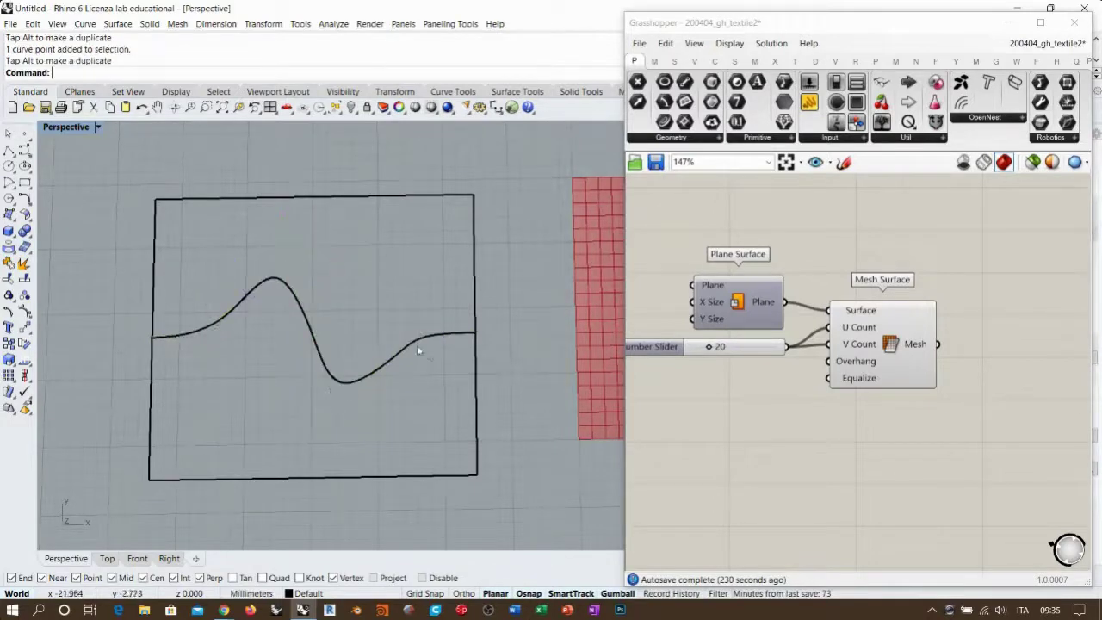
Explode the rectangle into four separate edges and check its upper and lower edges by selecting them
{"action": "right_click_drag", "start_coordinate": [375, 362], "coordinate": [400, 357], "text": "shift"}
{"action": "left_click_drag", "start_coordinate": [372, 165], "coordinate": [297, 320]}
{"action": "left_click", "coordinate": [25, 264]}
{"action": "key", "text": "Escape"}
{"action": "left_click", "coordinate": [223, 191]}
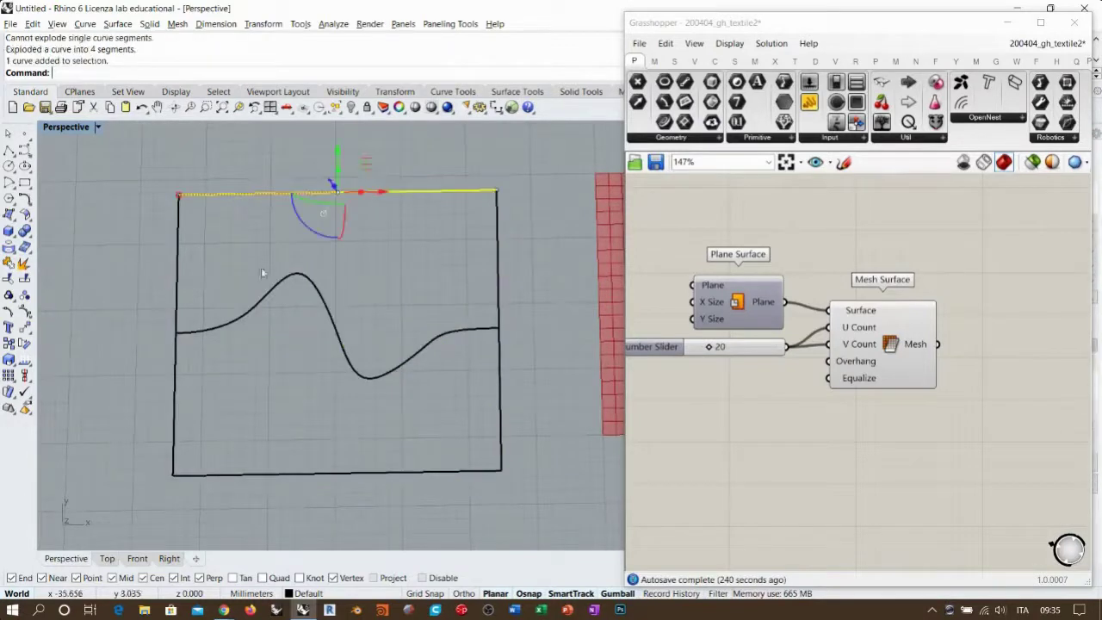
{"action": "left_click", "coordinate": [280, 471], "text": "shift"}
{"action": "left_click", "coordinate": [416, 420]}
{"action": "right_click_drag", "start_coordinate": [417, 420], "coordinate": [418, 392]}
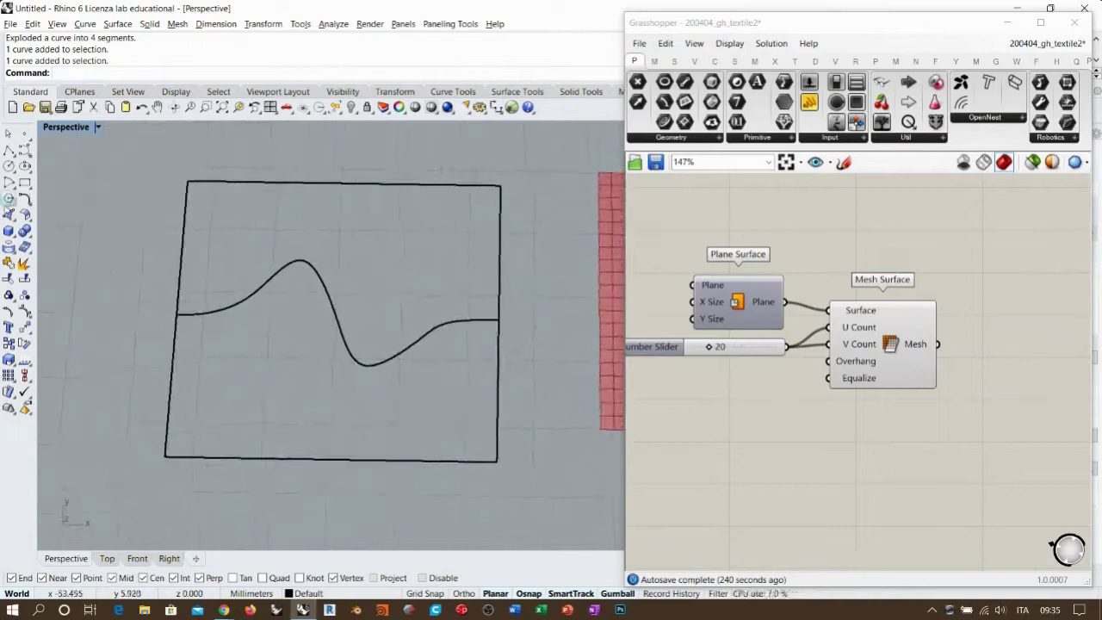
Loft a surface through the rectangle's lower edge, the wavy curve and the upper edge using the Normal style
{"action": "left_click", "coordinate": [9, 214]}
{"action": "left_click", "coordinate": [73, 219]}
{"action": "left_click", "coordinate": [211, 458]}
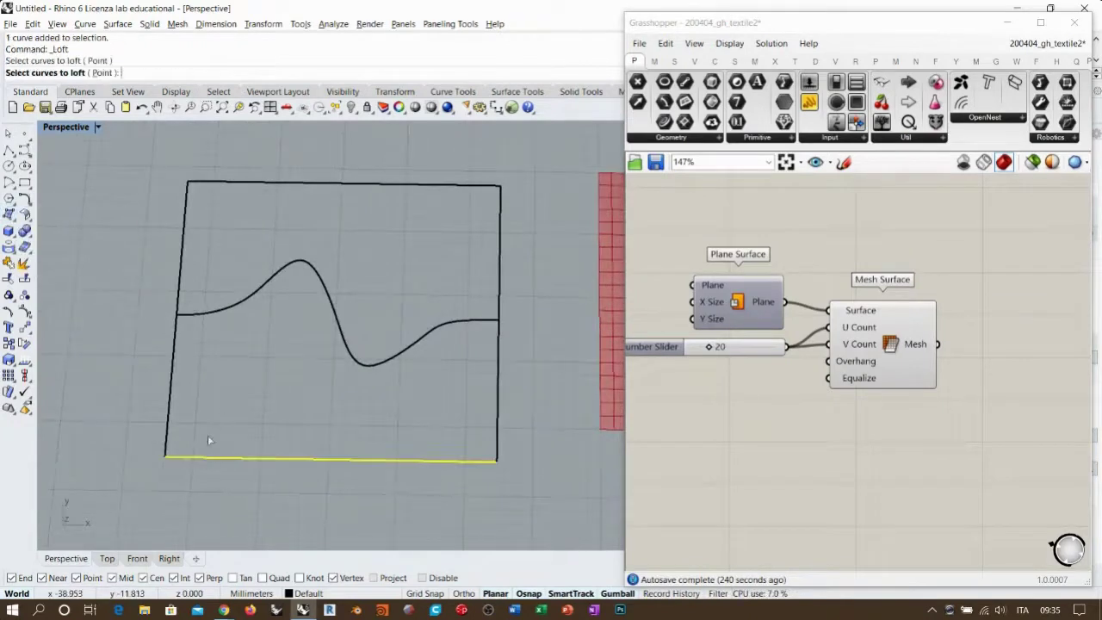
{"action": "left_click", "coordinate": [222, 307]}
{"action": "left_click", "coordinate": [231, 183]}
{"action": "key", "text": "Return"}
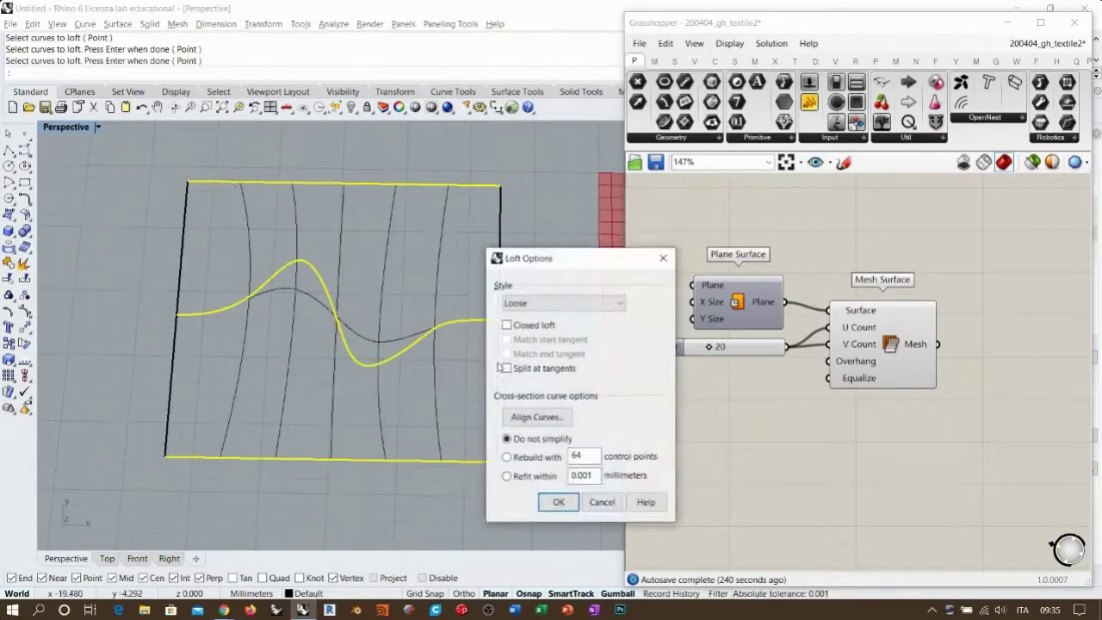
{"action": "right_click_drag", "start_coordinate": [423, 320], "coordinate": [431, 311]}
{"action": "left_click", "coordinate": [532, 303]}
{"action": "left_click", "coordinate": [537, 317]}
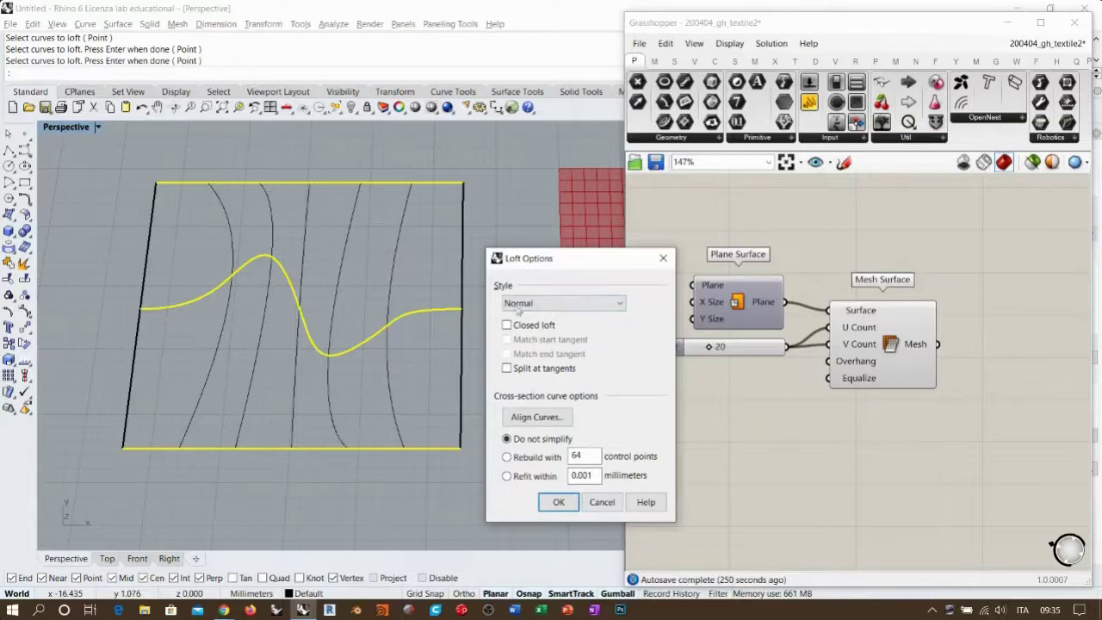
{"action": "left_click", "coordinate": [559, 503]}
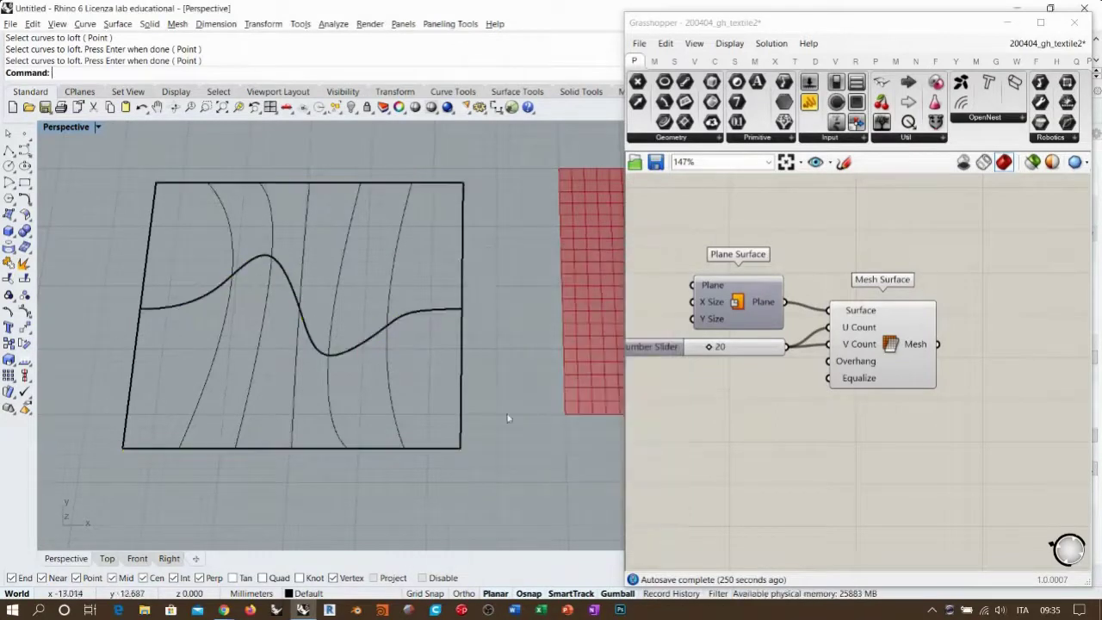
Select the lofted surface and move the Grasshopper window lower to uncover more of the viewport
{"action": "left_click", "coordinate": [383, 260]}
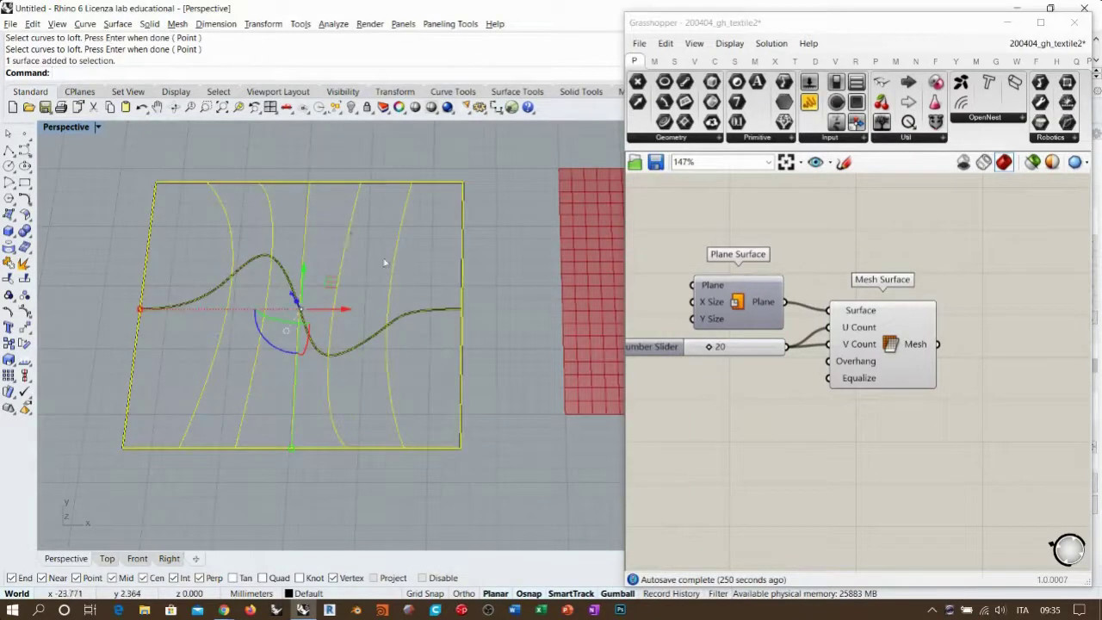
{"action": "left_click", "coordinate": [835, 22]}
{"action": "left_click_drag", "start_coordinate": [836, 22], "coordinate": [836, 278]}
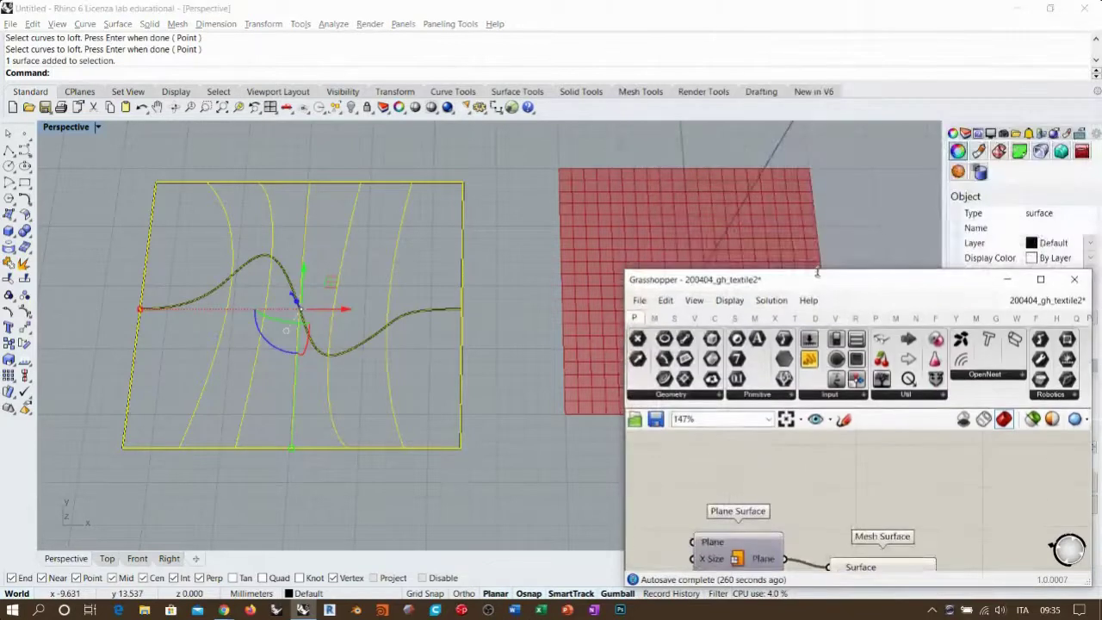
{"action": "left_click", "coordinate": [451, 276]}
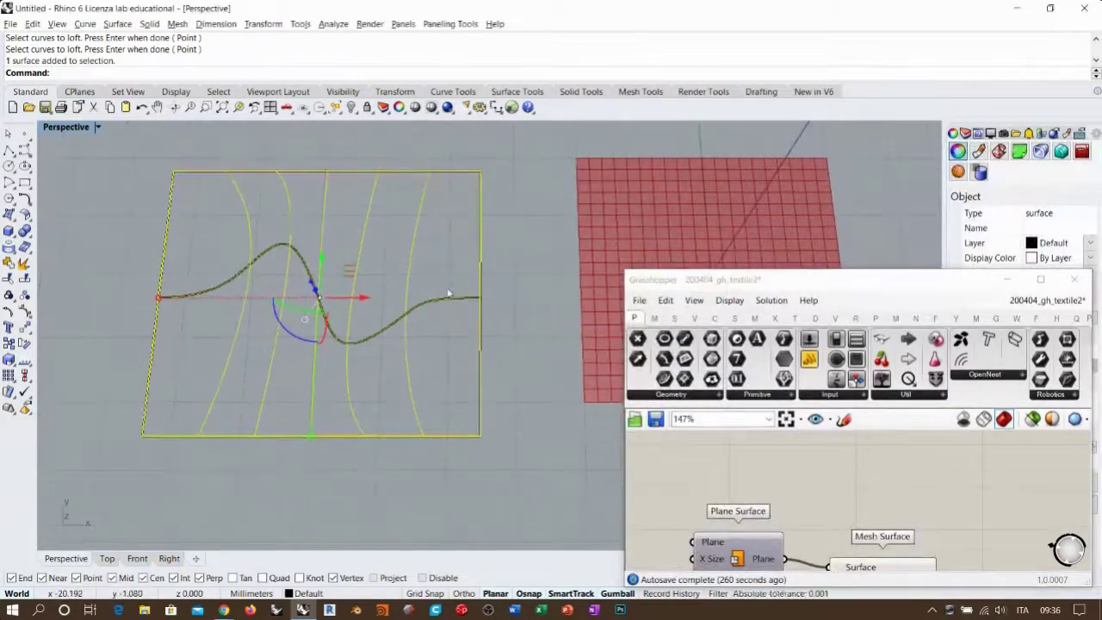
{"action": "right_click_drag", "start_coordinate": [449, 294], "coordinate": [424, 290], "text": "shift"}
{"action": "right_click_drag", "start_coordinate": [737, 466], "coordinate": [794, 501]}
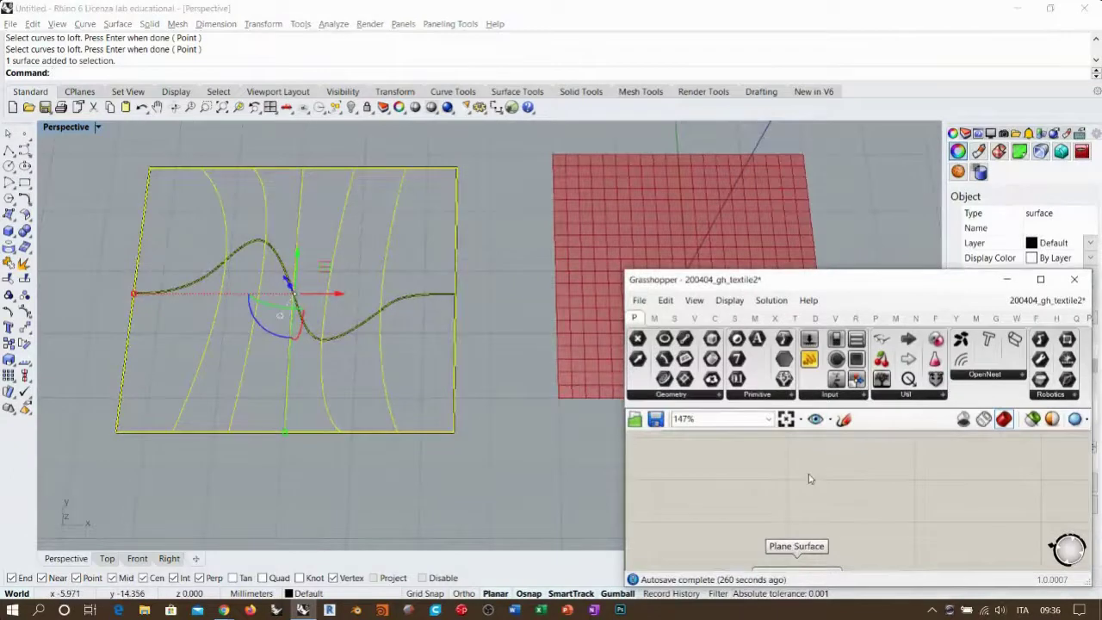
Add a Surface parameter above the Plane Surface component and reference the selected lofted surface in it
{"action": "double_click", "coordinate": [809, 479]}
{"action": "type", "text": "srf"}
{"action": "left_click", "coordinate": [780, 444]}
{"action": "right_click", "coordinate": [805, 476]}
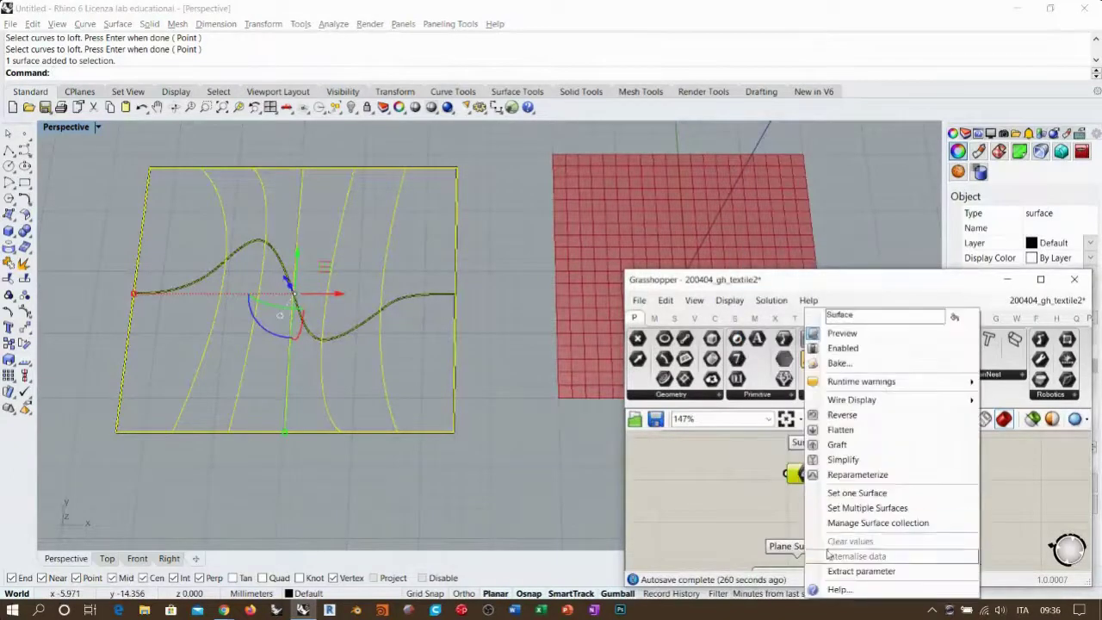
{"action": "left_click", "coordinate": [857, 492]}
{"action": "right_click_drag", "start_coordinate": [461, 349], "coordinate": [436, 333], "text": "shift"}
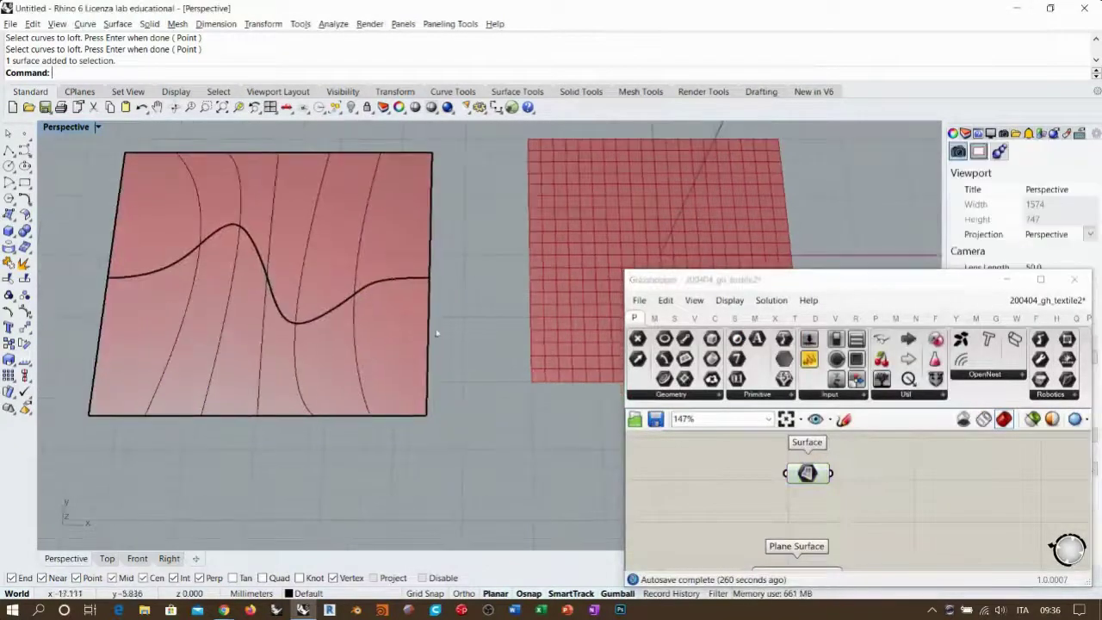
{"action": "left_click_drag", "start_coordinate": [796, 476], "coordinate": [756, 488]}
{"action": "left_click", "coordinate": [839, 503]}
Add a Mesh Surface component beside the Surface parameter and feed the lofted surface into its Surface input
{"action": "right_click_drag", "start_coordinate": [800, 565], "coordinate": [834, 475]}
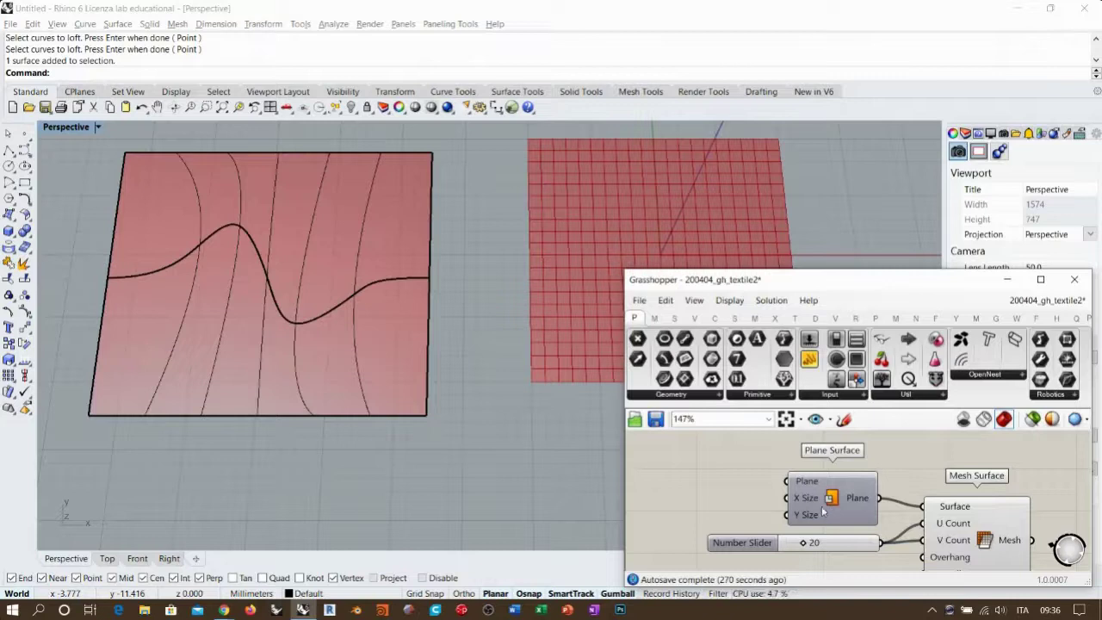
{"action": "right_click_drag", "start_coordinate": [866, 458], "coordinate": [808, 510]}
{"action": "right_click_drag", "start_coordinate": [819, 450], "coordinate": [809, 479]}
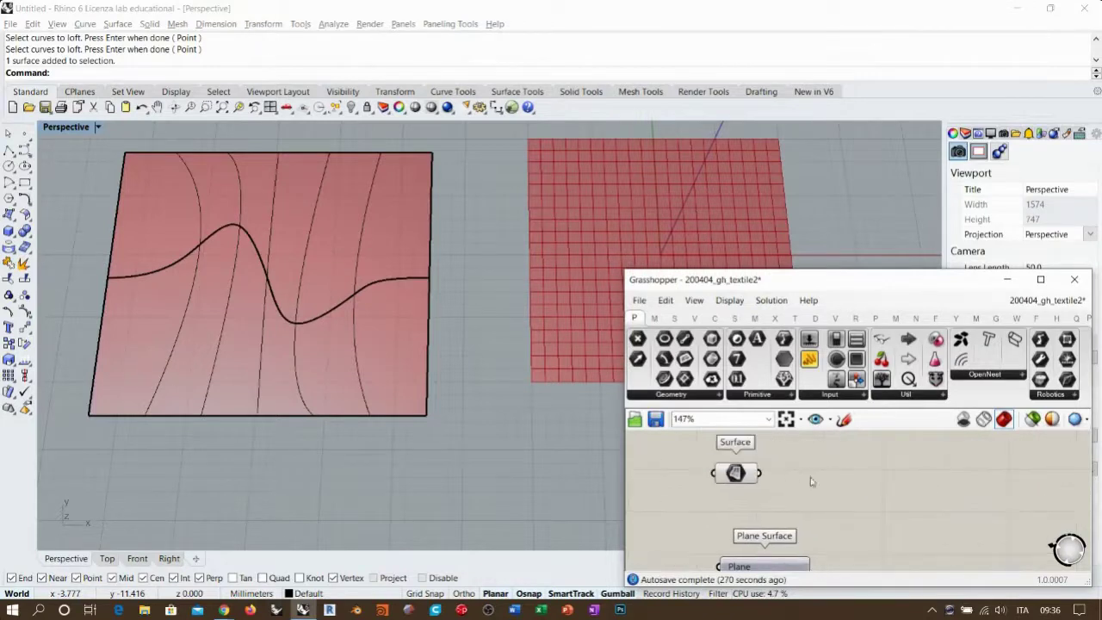
{"action": "scroll", "coordinate": [804, 482], "scroll_direction": "up", "scroll_amount": 2}
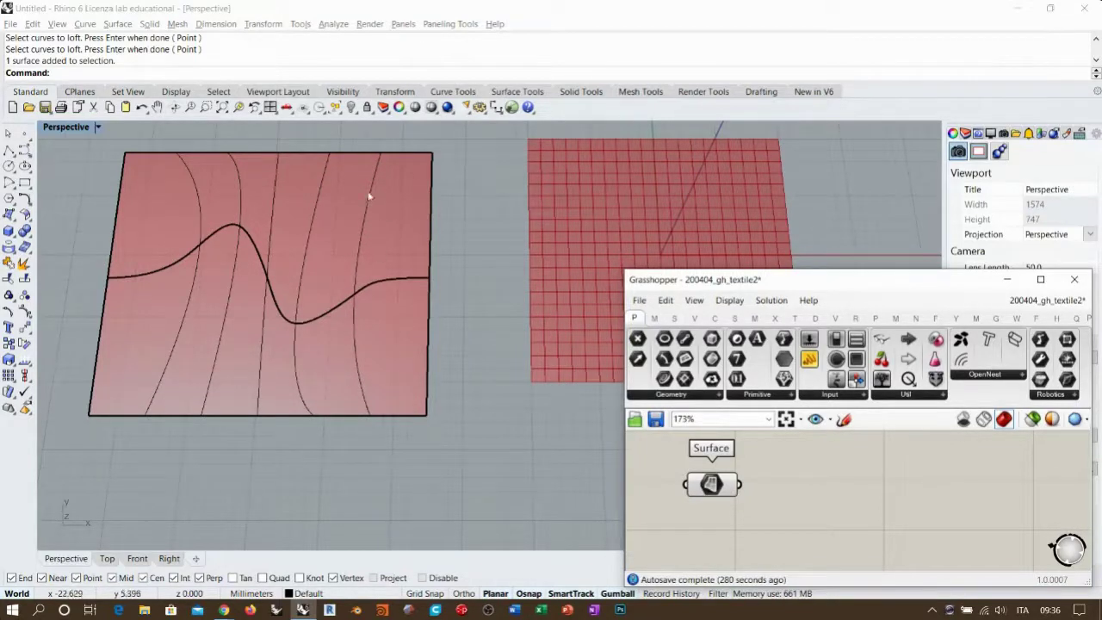
{"action": "right_click_drag", "start_coordinate": [836, 517], "coordinate": [817, 517]}
{"action": "double_click", "coordinate": [806, 497]}
{"action": "type", "text": "ms"}
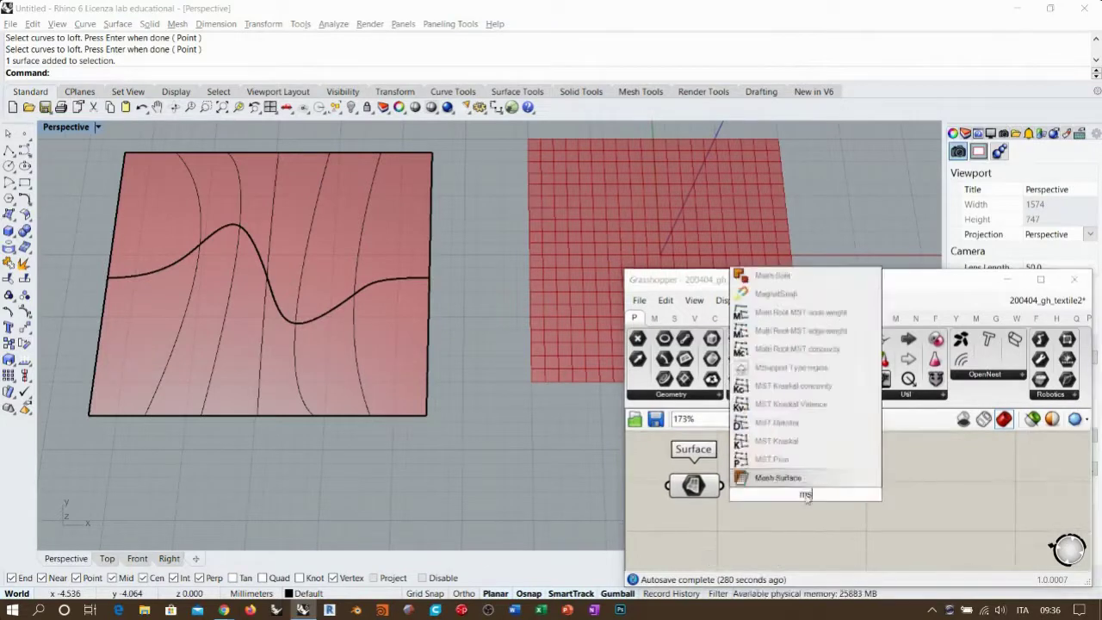
{"action": "left_click", "coordinate": [779, 478]}
{"action": "left_click_drag", "start_coordinate": [723, 485], "coordinate": [741, 454]}
{"action": "left_click_drag", "start_coordinate": [804, 492], "coordinate": [868, 517]}
{"action": "left_click", "coordinate": [760, 514]}
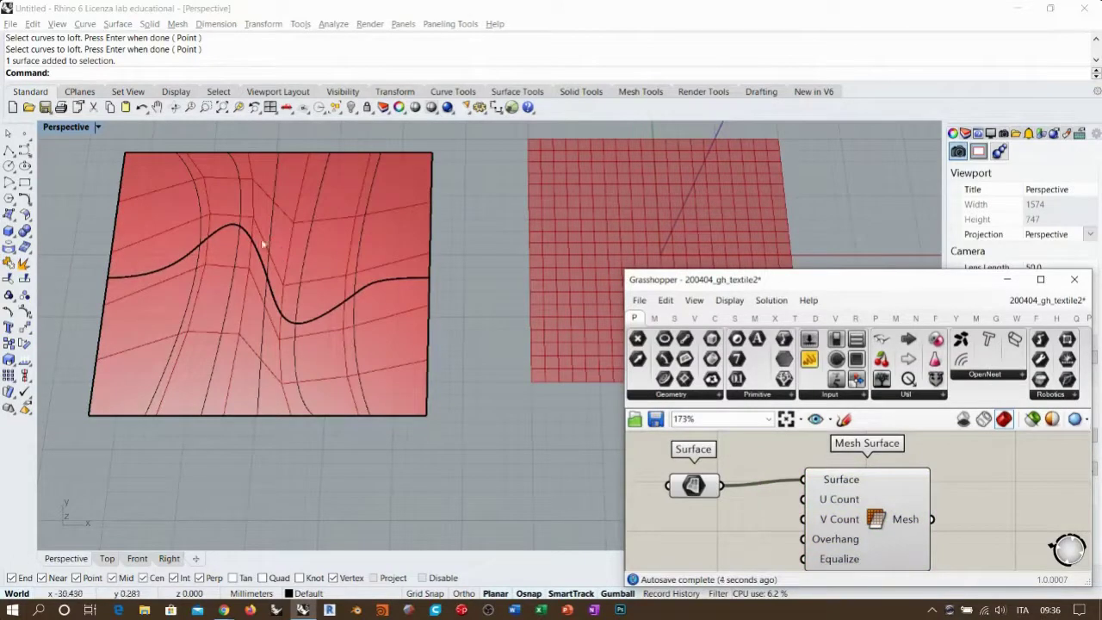
Add two number sliders for the new Mesh Surface component, setting U Count to 49 and V Count to 65
{"action": "right_click_drag", "start_coordinate": [843, 515], "coordinate": [886, 482]}
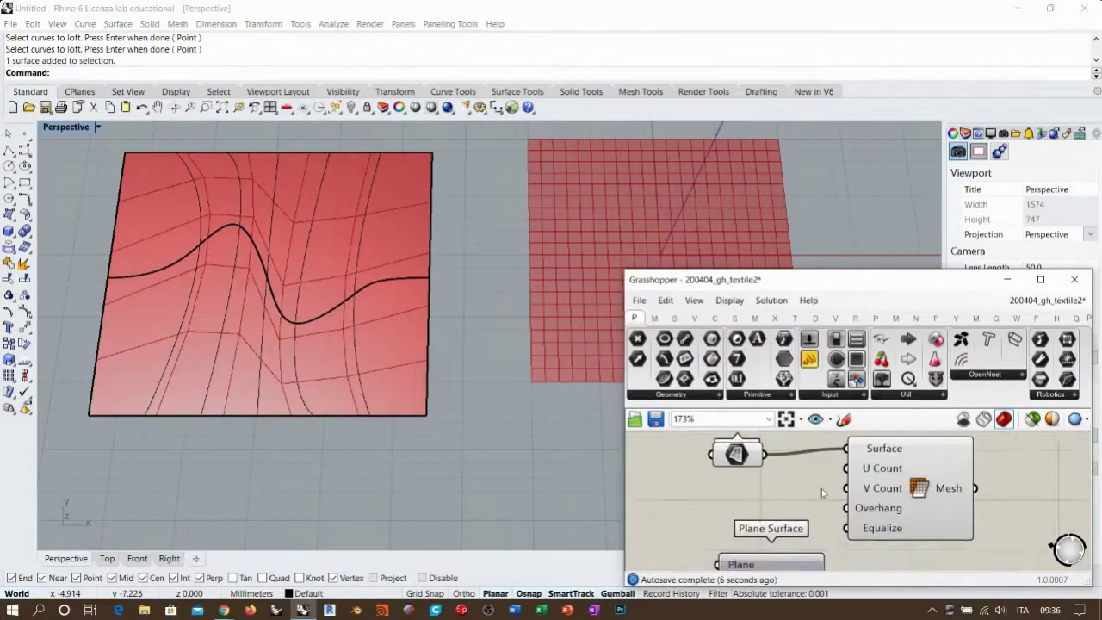
{"action": "double_click", "coordinate": [773, 494]}
{"action": "type", "text": "11"}
{"action": "key", "text": "Return"}
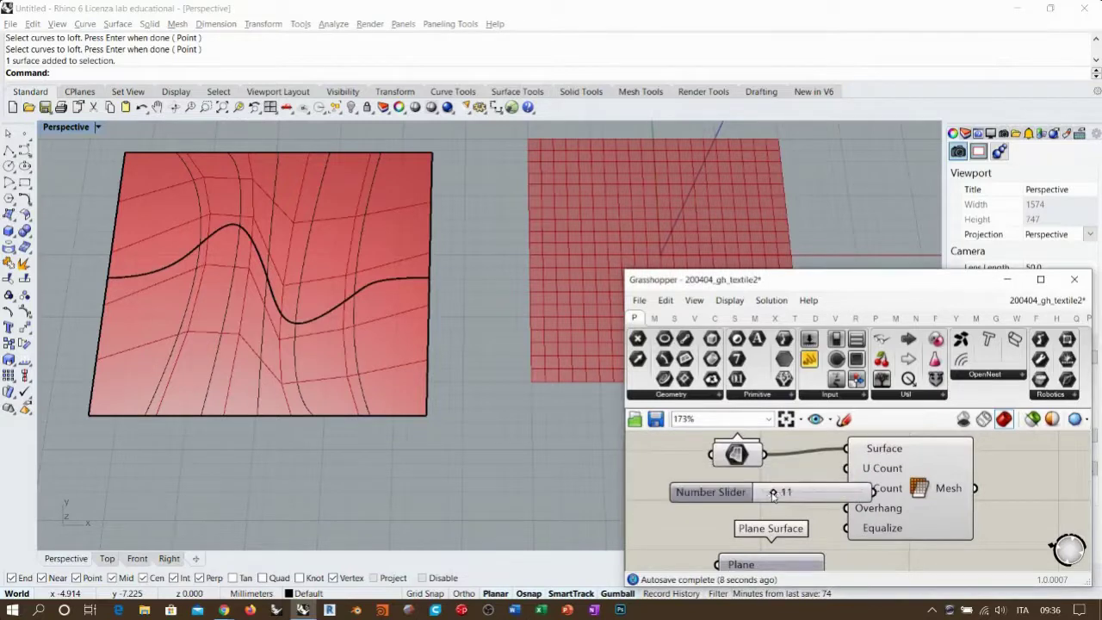
{"action": "left_click_drag", "start_coordinate": [768, 503], "coordinate": [816, 514], "text": "alt"}
{"action": "right_click_drag", "start_coordinate": [818, 514], "coordinate": [842, 491]}
{"action": "left_click_drag", "start_coordinate": [737, 463], "coordinate": [793, 489]}
{"action": "right_click_drag", "start_coordinate": [405, 319], "coordinate": [417, 380]}
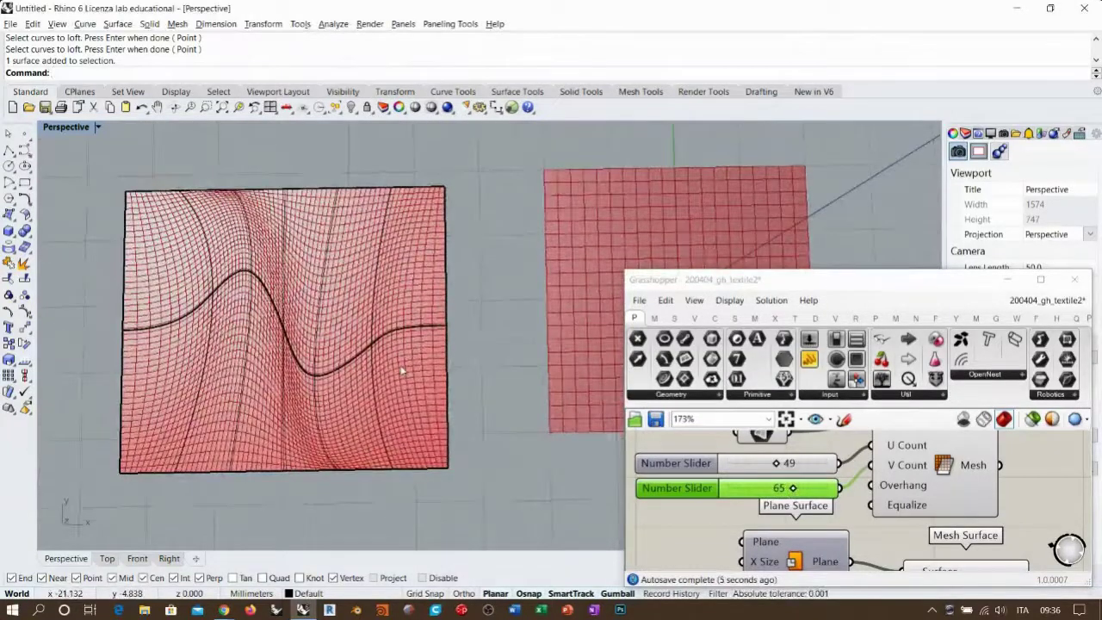
Select the new Mesh Surface component to highlight its mesh in the viewport, then clear the selection
{"action": "right_click_drag", "start_coordinate": [975, 499], "coordinate": [850, 509]}
{"action": "left_click", "coordinate": [850, 510]}
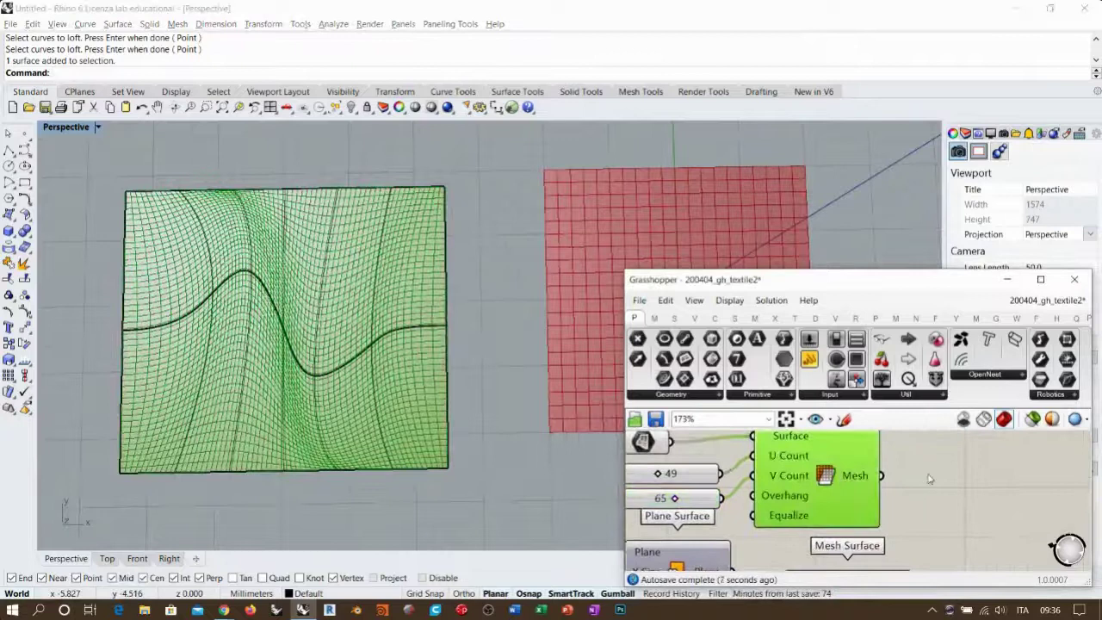
{"action": "left_click", "coordinate": [929, 479]}
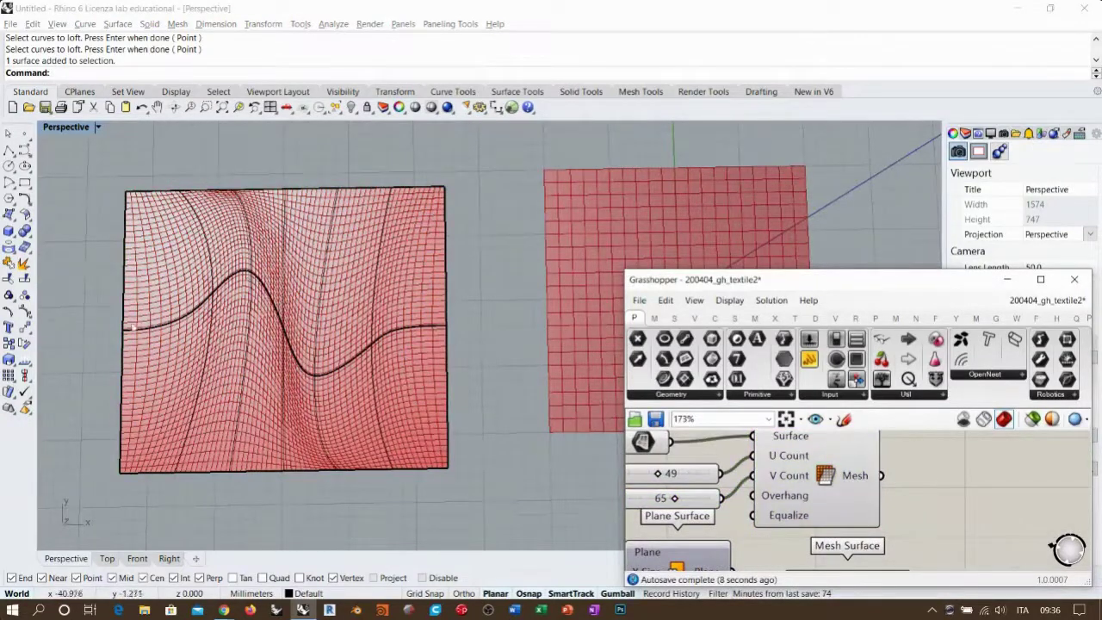
{"action": "scroll", "coordinate": [956, 464], "scroll_direction": "down", "scroll_amount": 3}
{"action": "left_click_drag", "start_coordinate": [948, 451], "coordinate": [768, 503]}
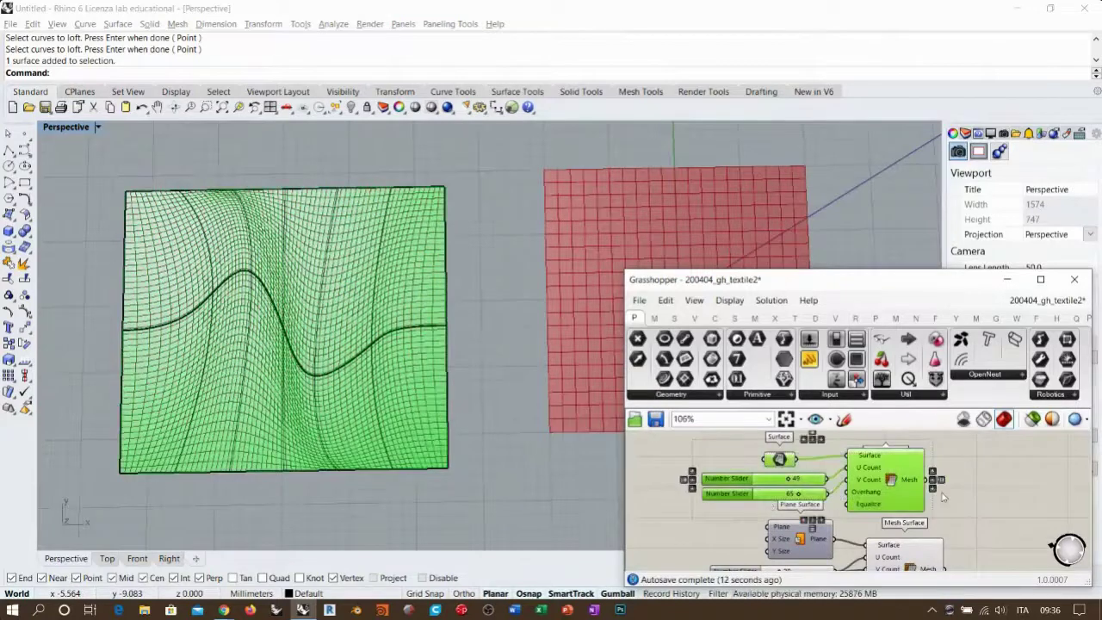
{"action": "key", "text": "Delete"}
{"action": "right_click_drag", "start_coordinate": [369, 379], "coordinate": [364, 349]}
{"action": "left_click", "coordinate": [718, 475]}
{"action": "key", "text": "ctrl+z"}
{"action": "left_click", "coordinate": [973, 491]}
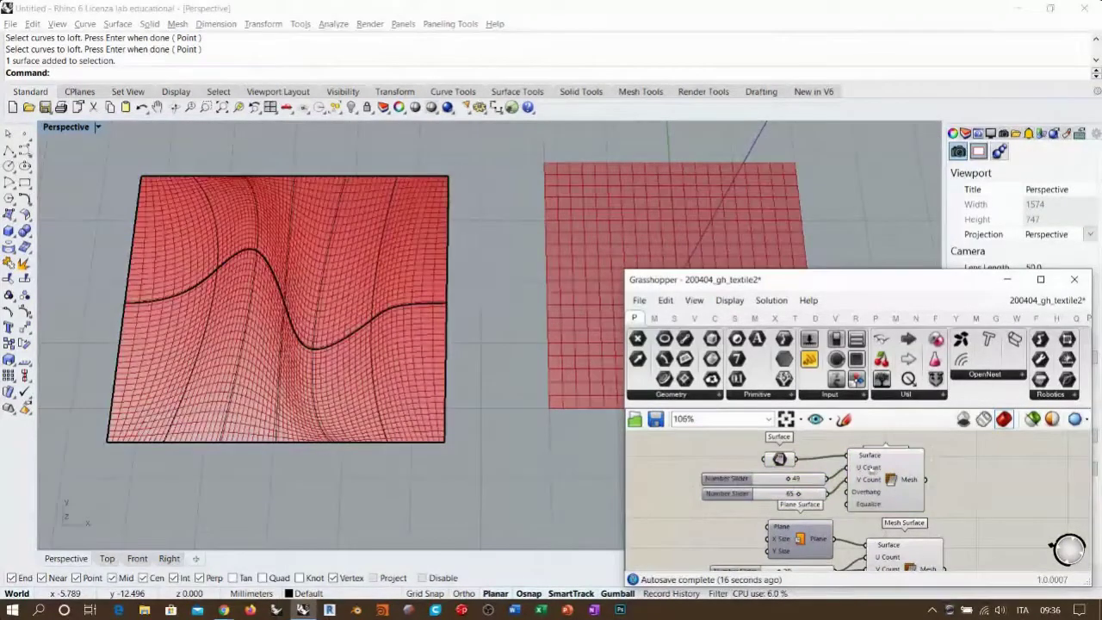
Examine the count sliders and how closely the mesh rows follow the wavy curve up to the rectangle's edge
{"action": "scroll", "coordinate": [883, 467], "scroll_direction": "up", "scroll_amount": 4}
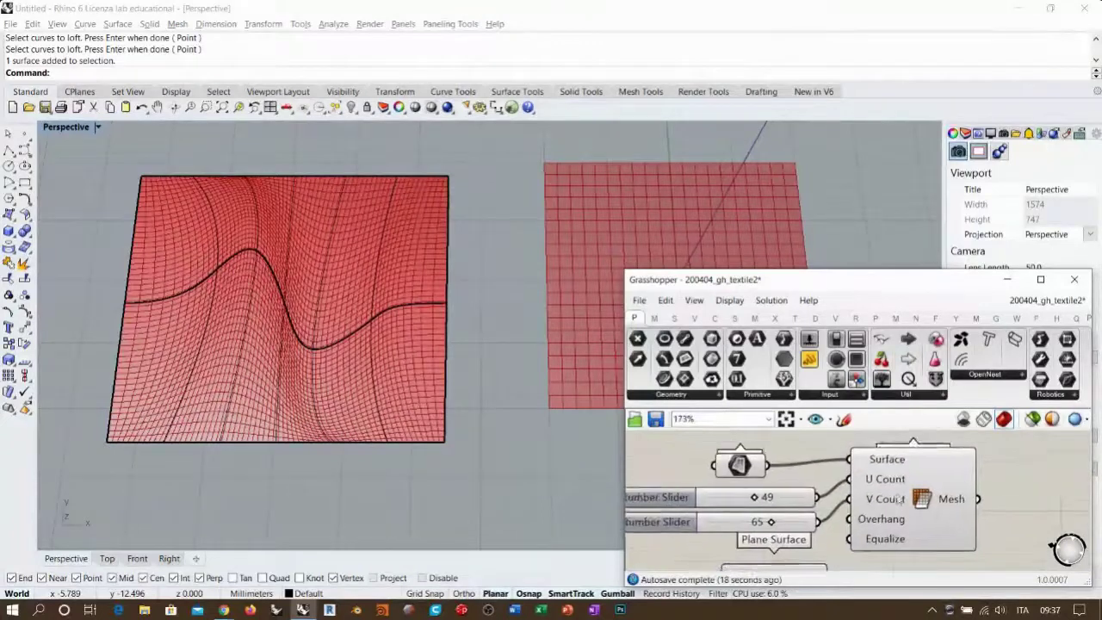
{"action": "left_click", "coordinate": [797, 501]}
{"action": "left_click", "coordinate": [805, 525]}
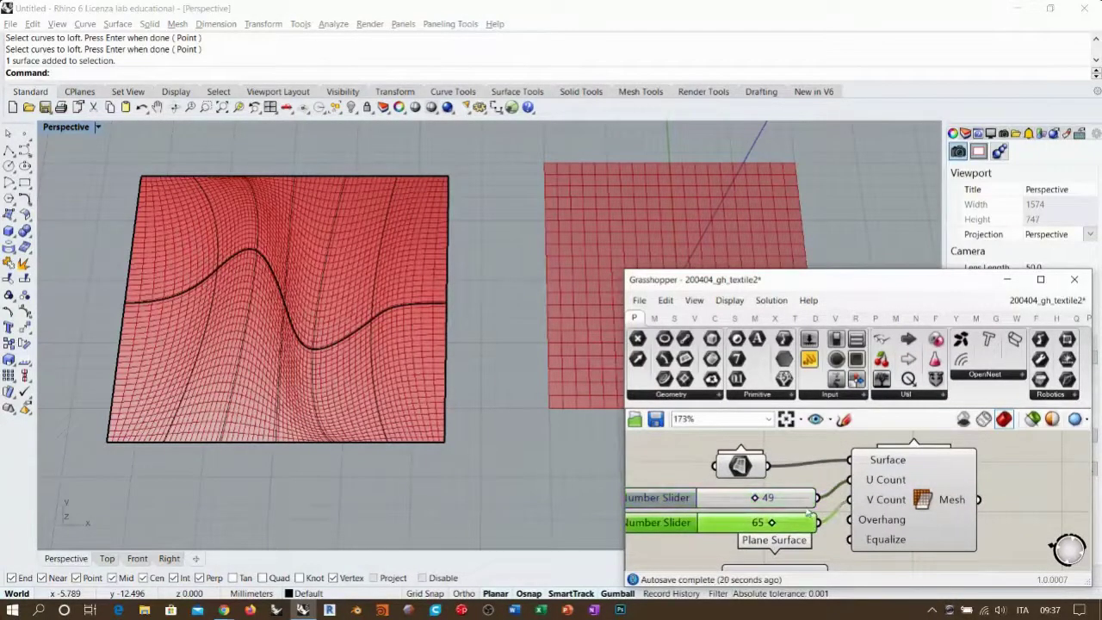
{"action": "left_click", "coordinate": [984, 478]}
{"action": "right_click_drag", "start_coordinate": [979, 474], "coordinate": [981, 499]}
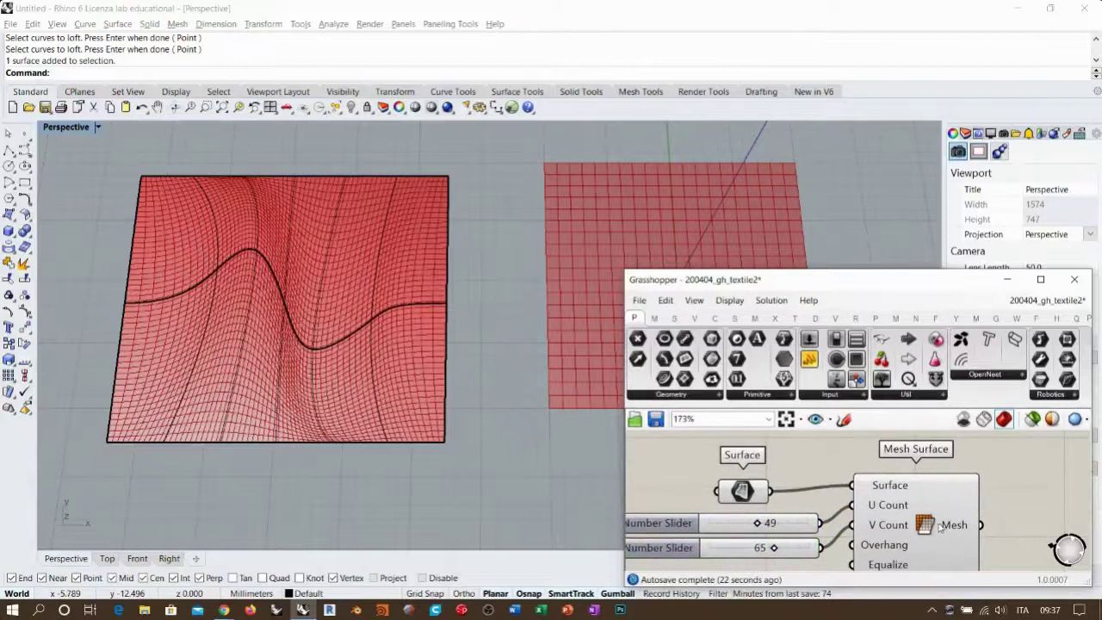
{"action": "scroll", "coordinate": [457, 322], "scroll_direction": "up", "scroll_amount": 6}
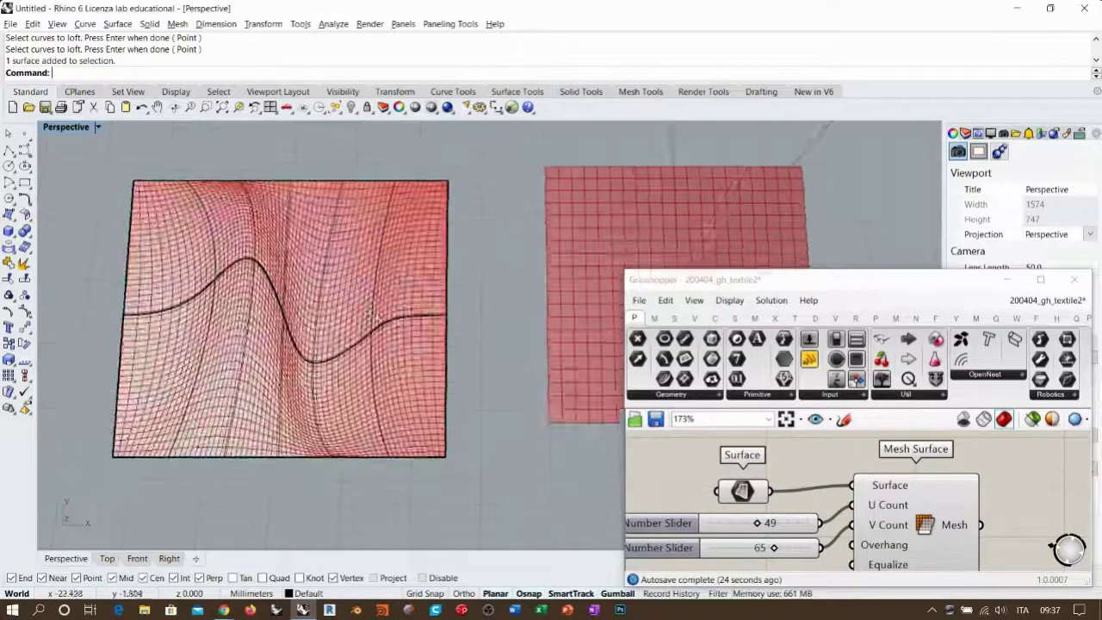
{"action": "left_click", "coordinate": [433, 310]}
{"action": "left_click", "coordinate": [464, 341]}
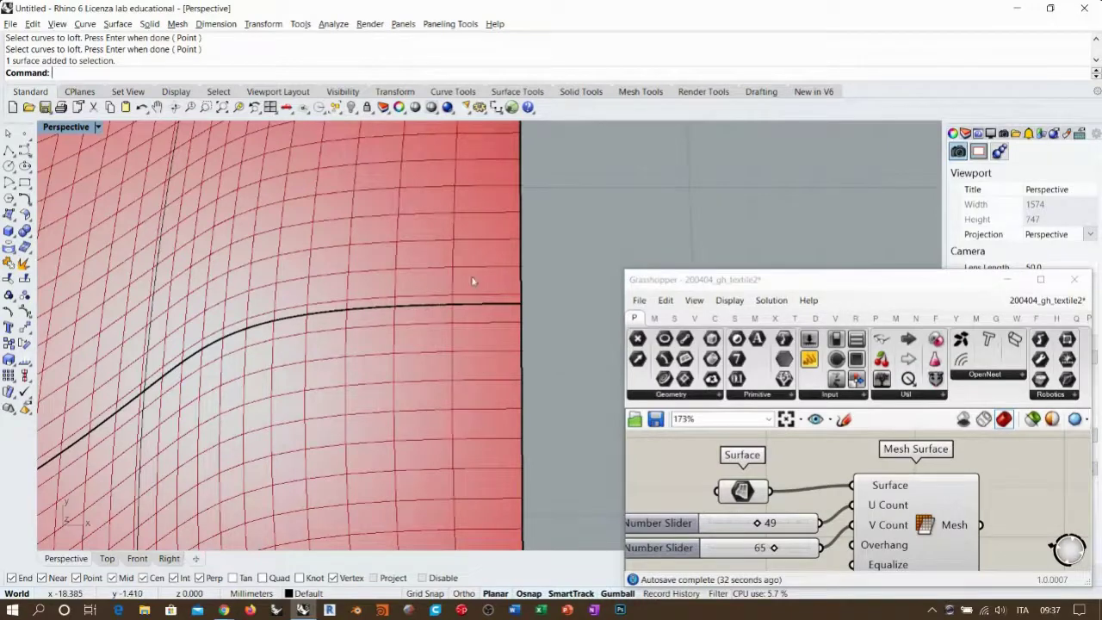
{"action": "scroll", "coordinate": [472, 280], "scroll_direction": "down", "scroll_amount": 10}
{"action": "right_click_drag", "start_coordinate": [379, 319], "coordinate": [414, 345], "text": "shift"}
{"action": "scroll", "coordinate": [414, 344], "scroll_direction": "down", "scroll_amount": 2}
{"action": "right_click_drag", "start_coordinate": [834, 479], "coordinate": [823, 448]}
{"action": "scroll", "coordinate": [822, 448], "scroll_direction": "down", "scroll_amount": 2}
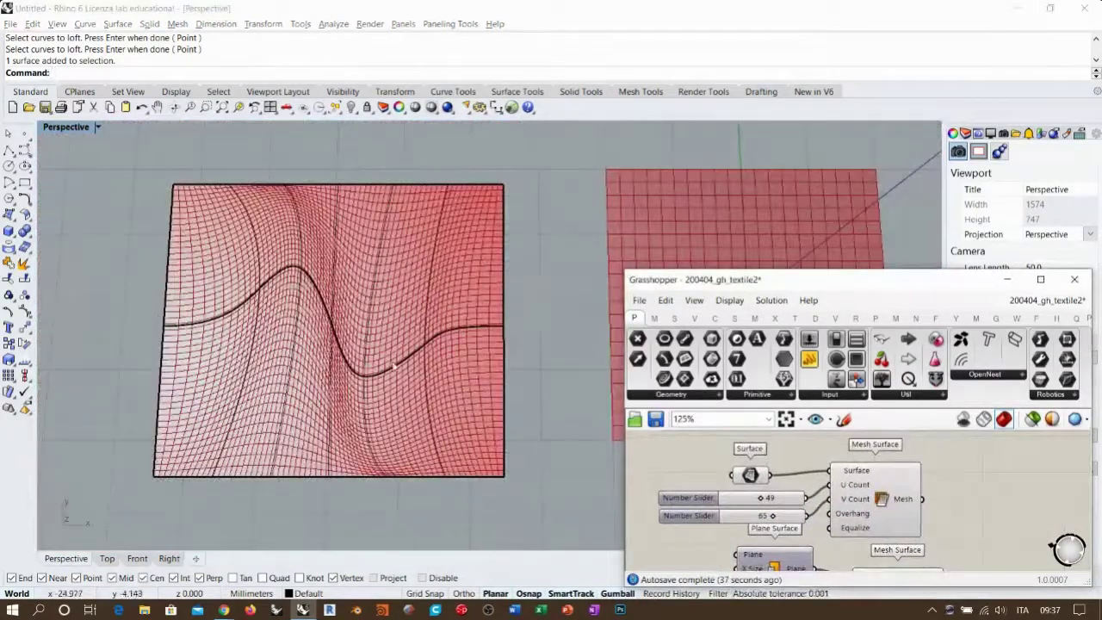
{"action": "left_click_drag", "start_coordinate": [947, 481], "coordinate": [732, 534]}
{"action": "left_click", "coordinate": [708, 478]}
{"action": "right_click_drag", "start_coordinate": [708, 478], "coordinate": [879, 494]}
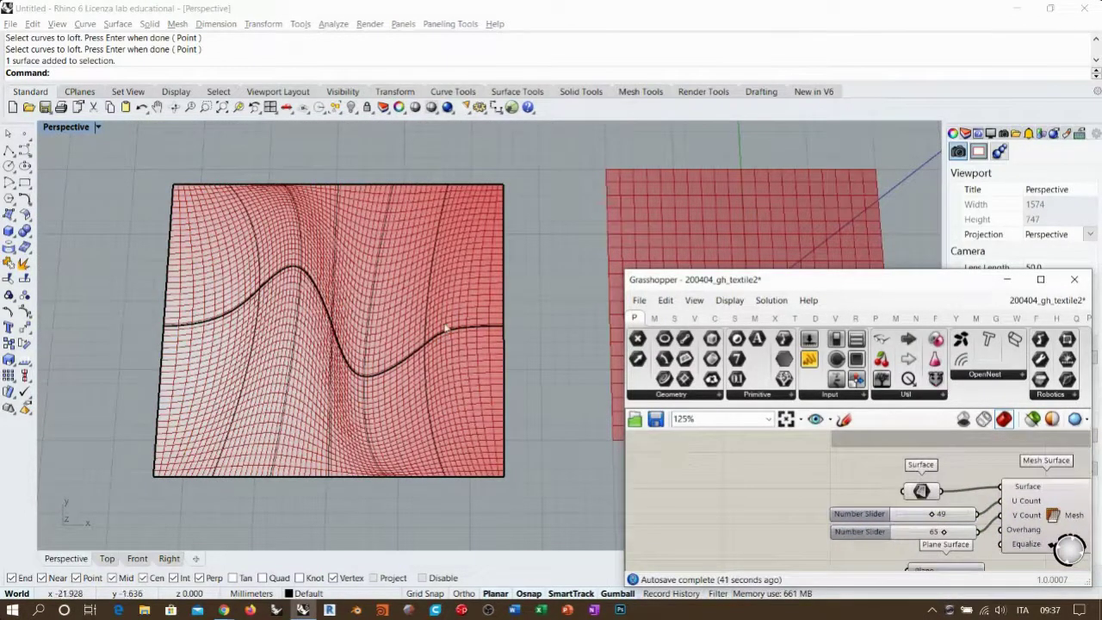
{"action": "right_click_drag", "start_coordinate": [393, 256], "coordinate": [375, 287], "text": "shift"}
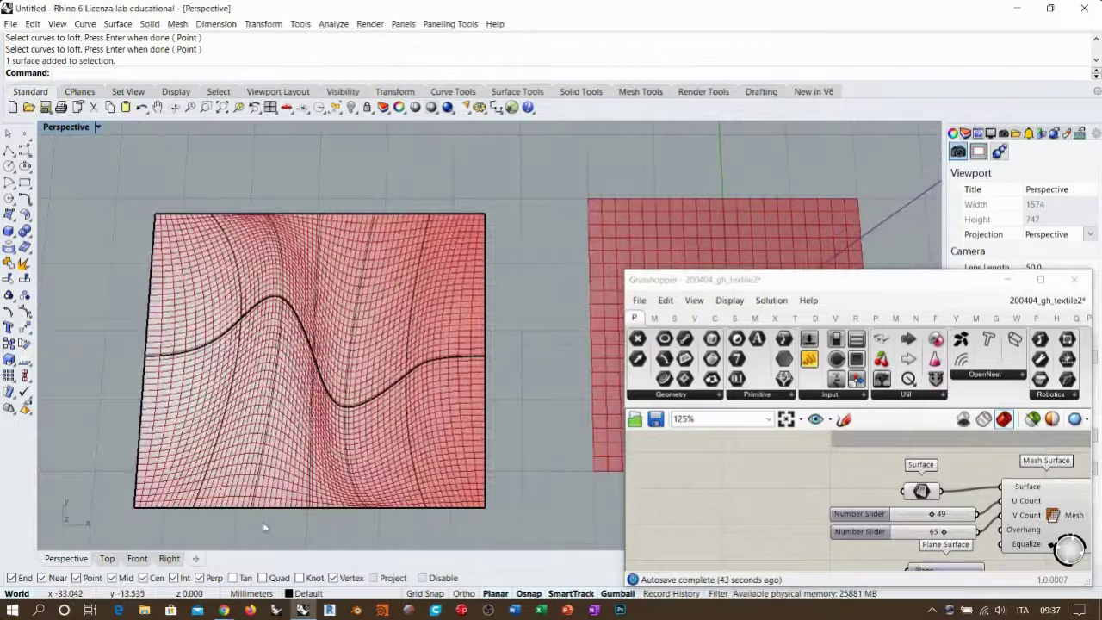
Delete the three-curve loft and loft only the rectangle's lower edge with the wavy curve, using the Normal style
{"action": "left_click", "coordinate": [267, 442]}
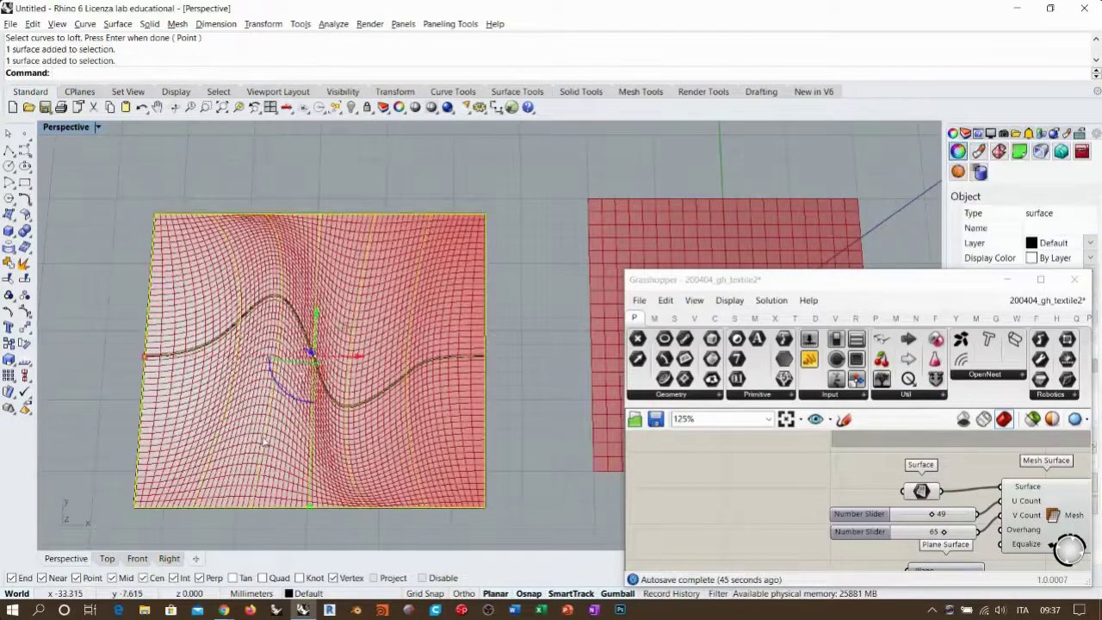
{"action": "key", "text": "Delete"}
{"action": "left_click_drag", "start_coordinate": [272, 517], "coordinate": [208, 335]}
{"action": "left_click", "coordinate": [8, 215]}
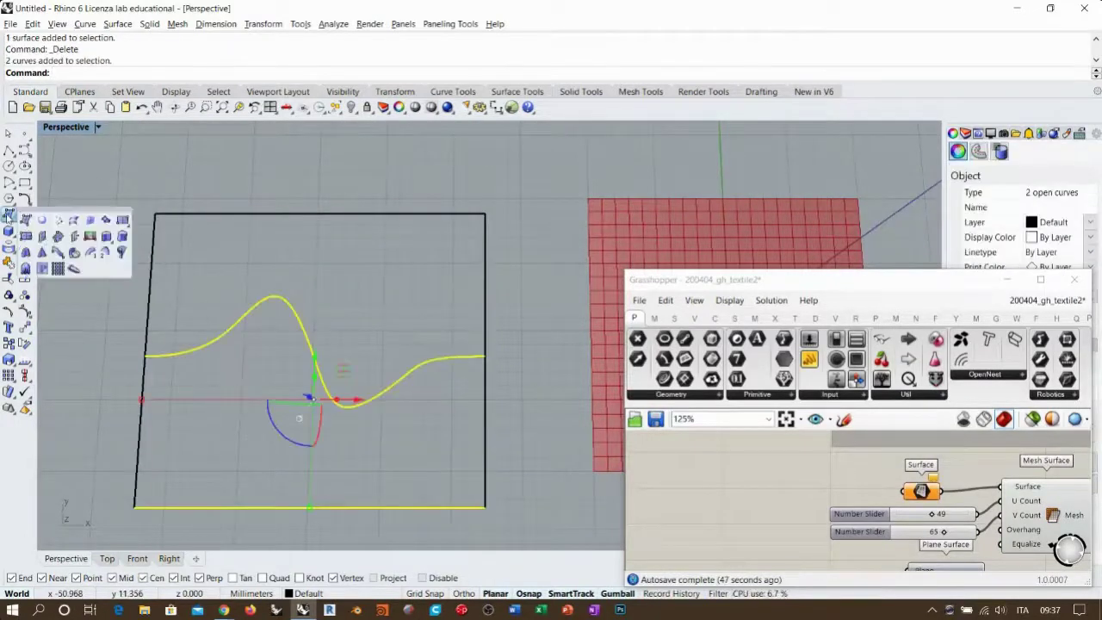
{"action": "left_click", "coordinate": [74, 220]}
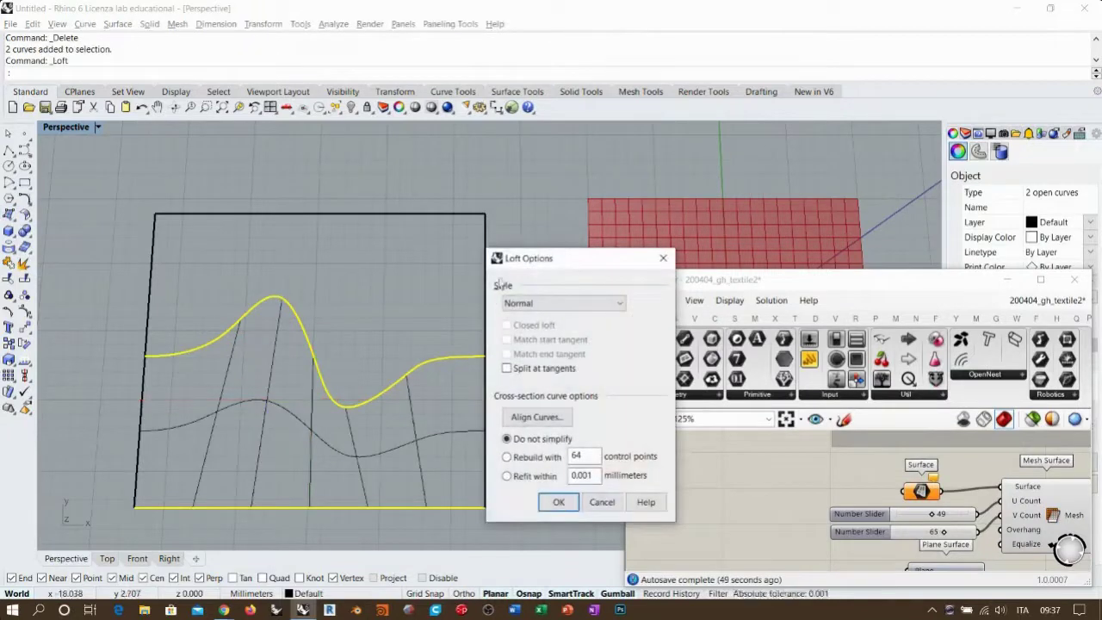
{"action": "left_click", "coordinate": [558, 501]}
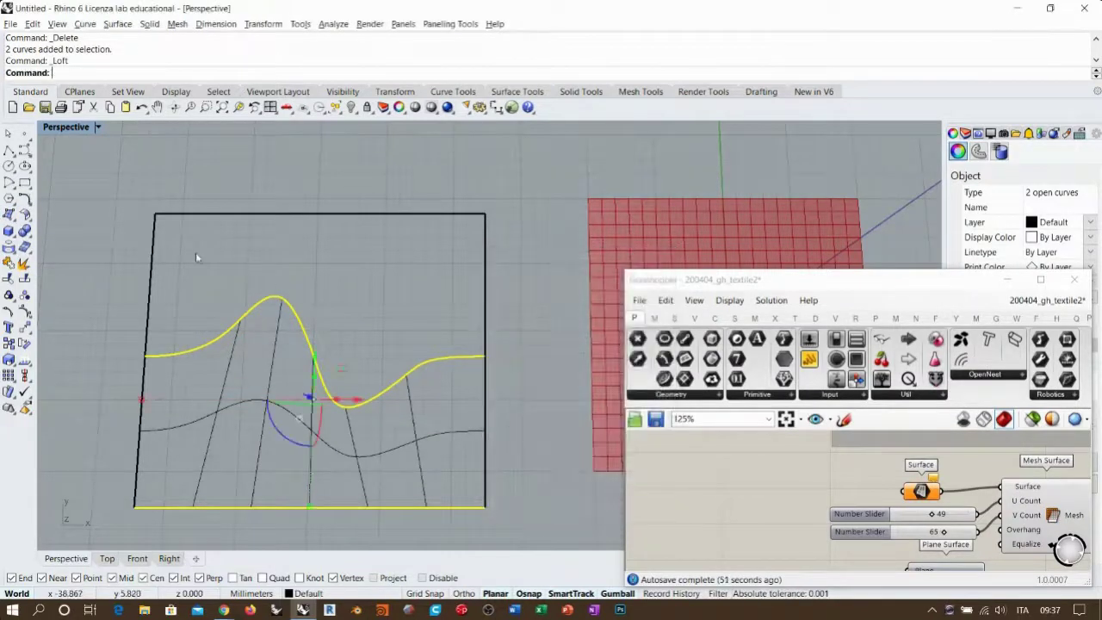
Loft a second surface between the wavy curve and the rectangle's upper edge, keeping the current loft options
{"action": "key", "text": "Return"}
{"action": "left_click", "coordinate": [229, 332]}
{"action": "left_click", "coordinate": [273, 371]}
{"action": "left_click", "coordinate": [223, 216]}
{"action": "key", "text": "Return"}
{"action": "key", "text": "Return"}
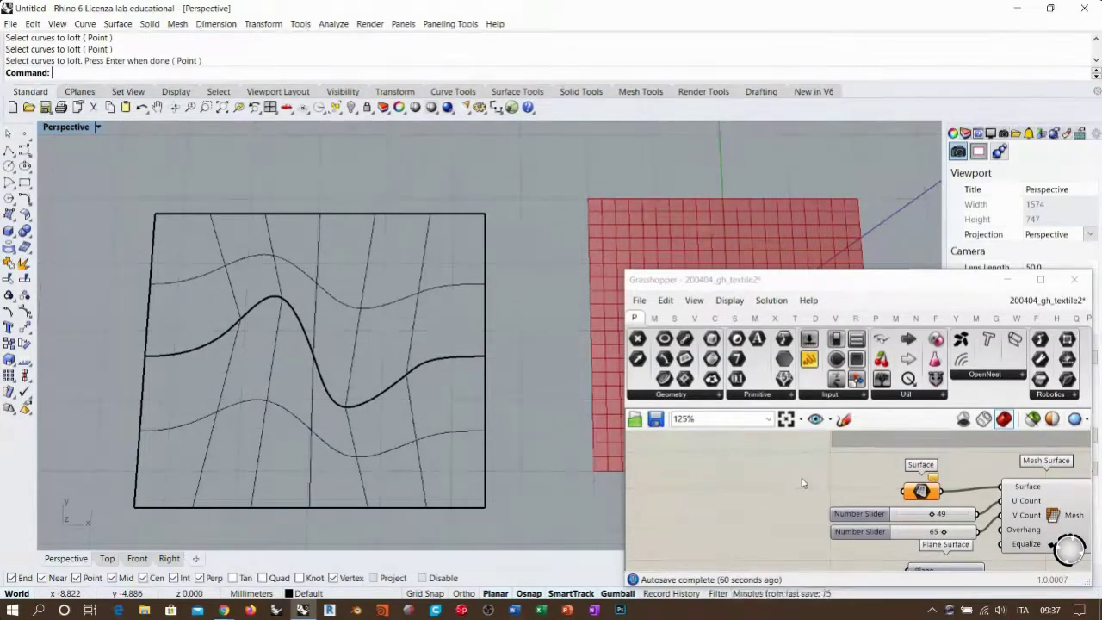
{"action": "right_click_drag", "start_coordinate": [344, 381], "coordinate": [346, 368]}
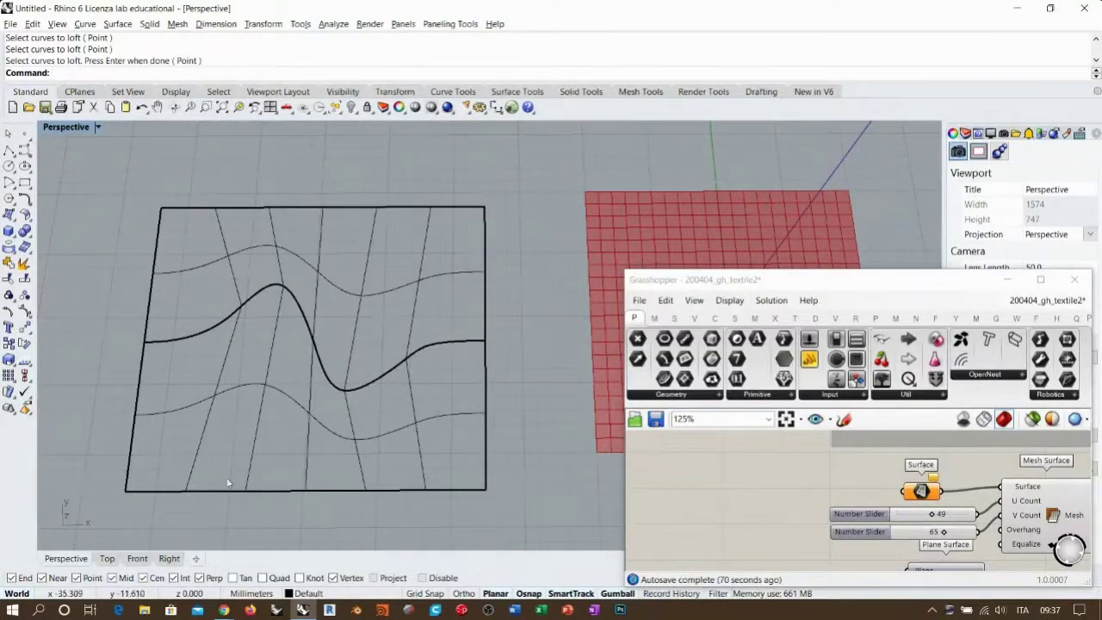
{"action": "left_click", "coordinate": [234, 489]}
{"action": "left_click", "coordinate": [231, 321]}
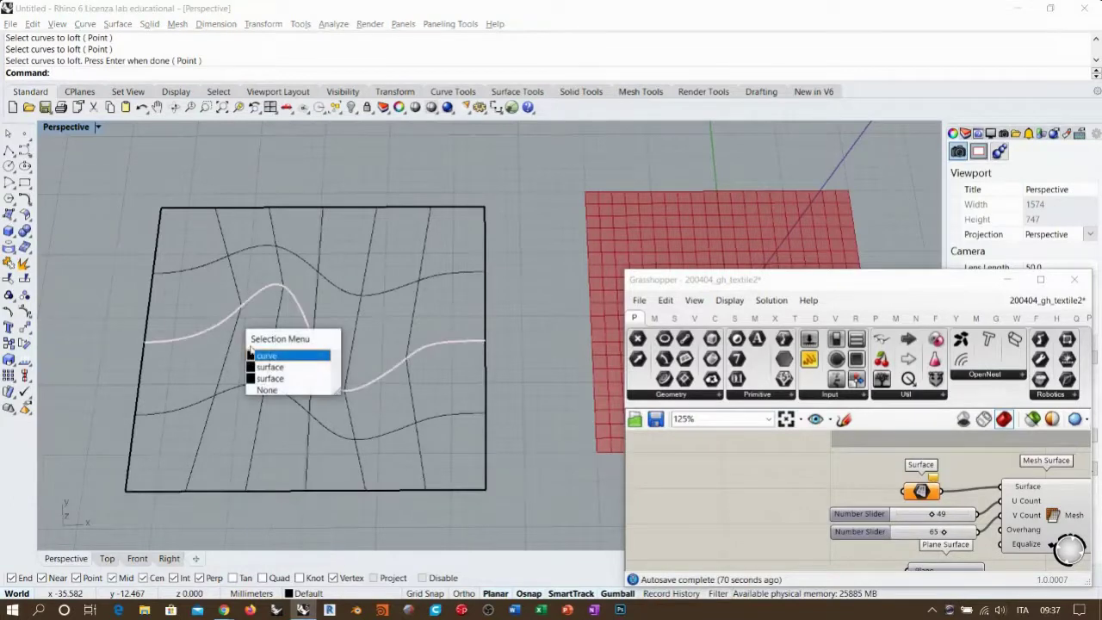
{"action": "left_click", "coordinate": [209, 358]}
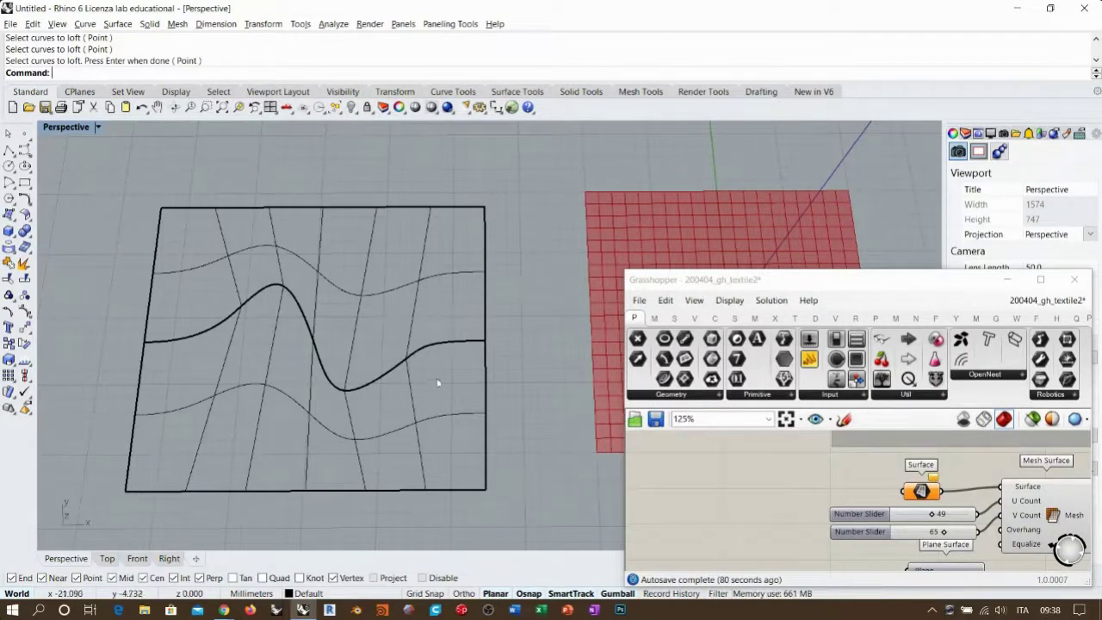
Reference both lofted surfaces together in the Surface parameter that feeds the upper Mesh Surface component
{"action": "right_click_drag", "start_coordinate": [406, 370], "coordinate": [406, 374]}
{"action": "right_click_drag", "start_coordinate": [934, 482], "coordinate": [760, 476]}
{"action": "right_click", "coordinate": [754, 480]}
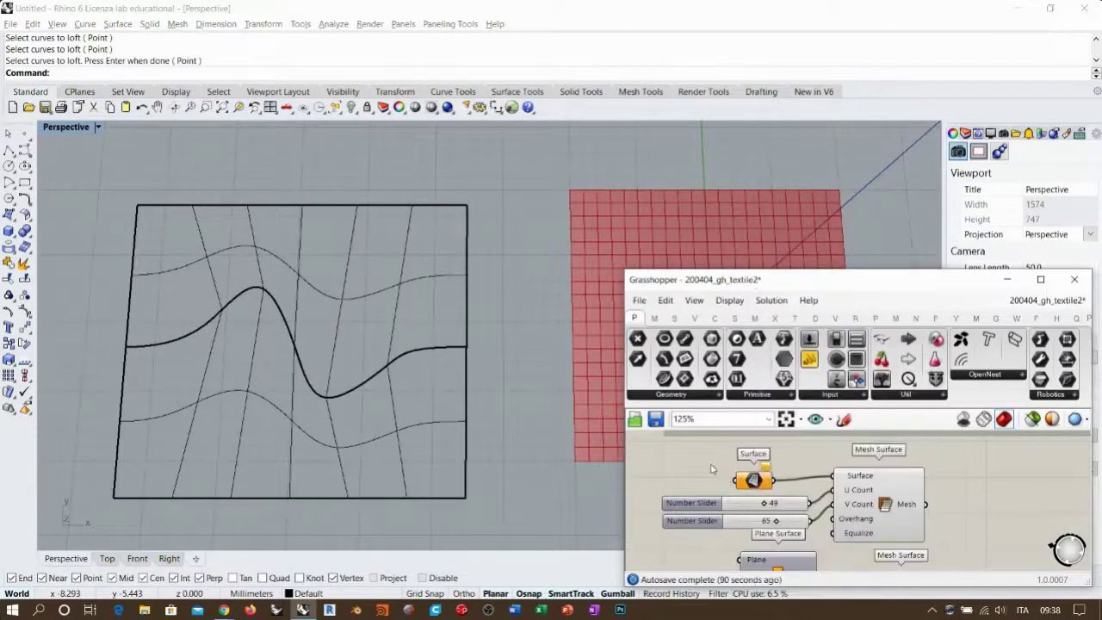
{"action": "right_click", "coordinate": [754, 480]}
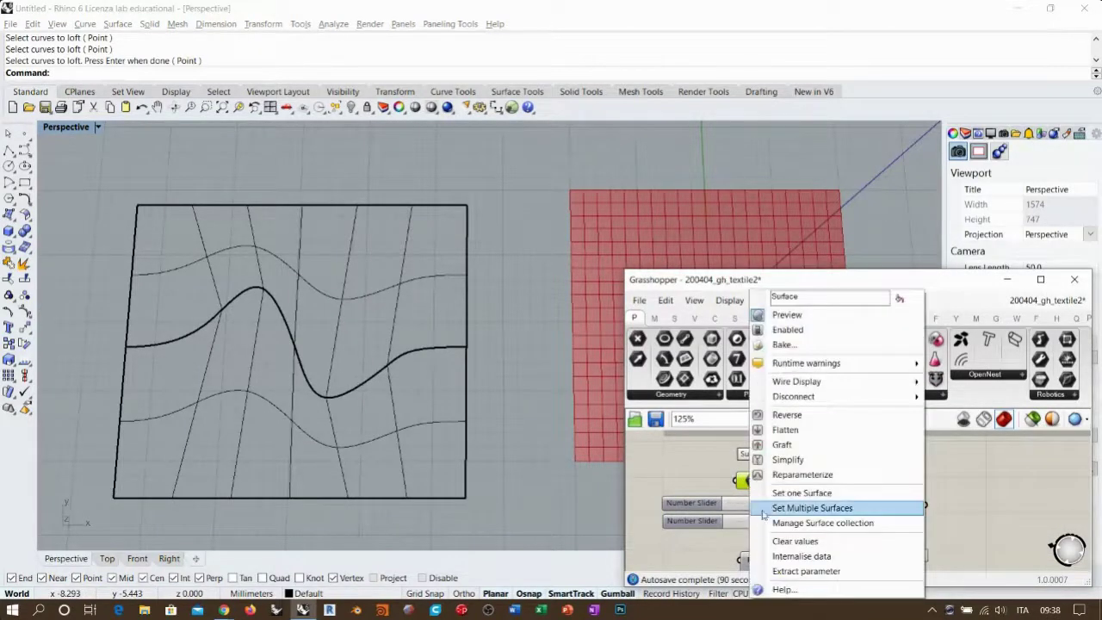
{"action": "left_click", "coordinate": [774, 508]}
{"action": "left_click", "coordinate": [209, 306]}
{"action": "left_click", "coordinate": [208, 293]}
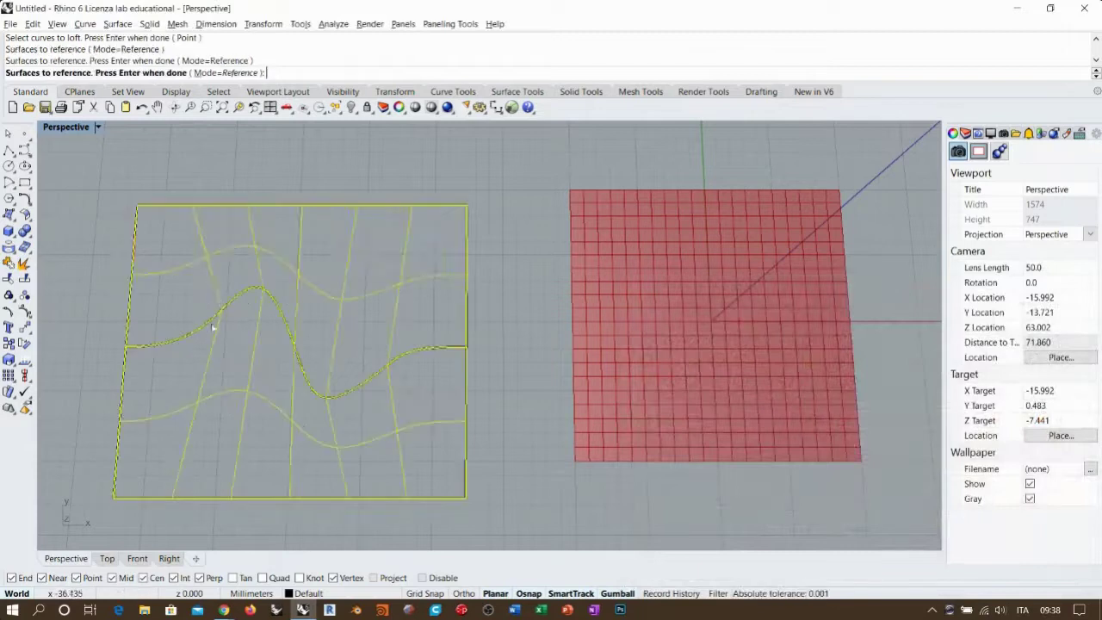
{"action": "key", "text": "Return"}
{"action": "left_click", "coordinate": [950, 504]}
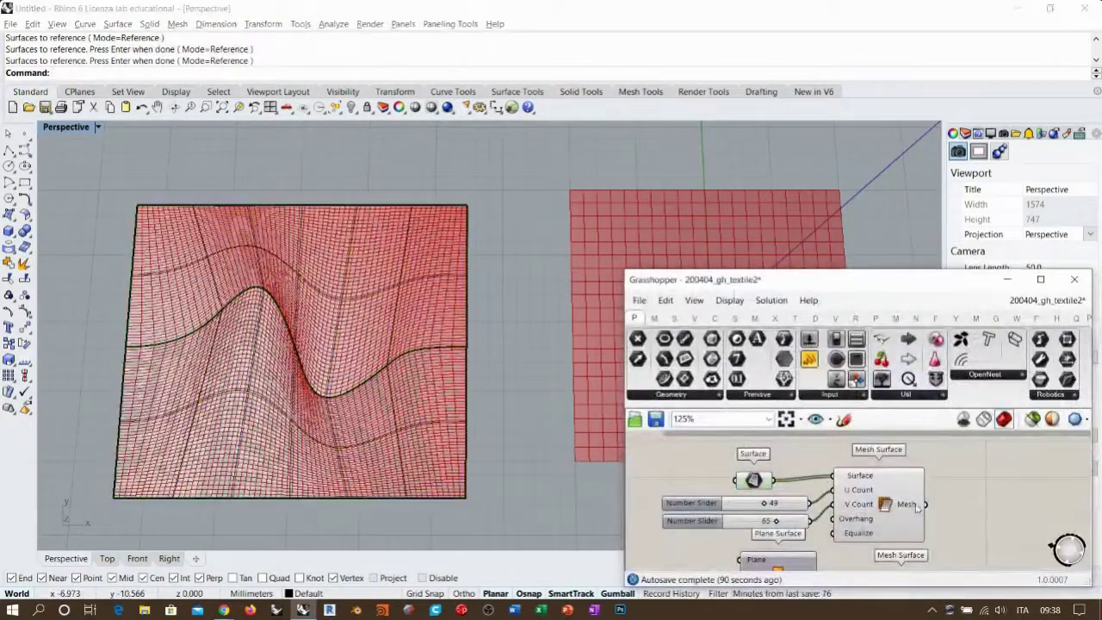
Examine how the mesh rows of both lofts follow the wavy curve, up close and across the whole rectangle
{"action": "mouse_move", "coordinate": [911, 511]}
{"action": "scroll", "coordinate": [235, 344], "scroll_direction": "up", "scroll_amount": 5}
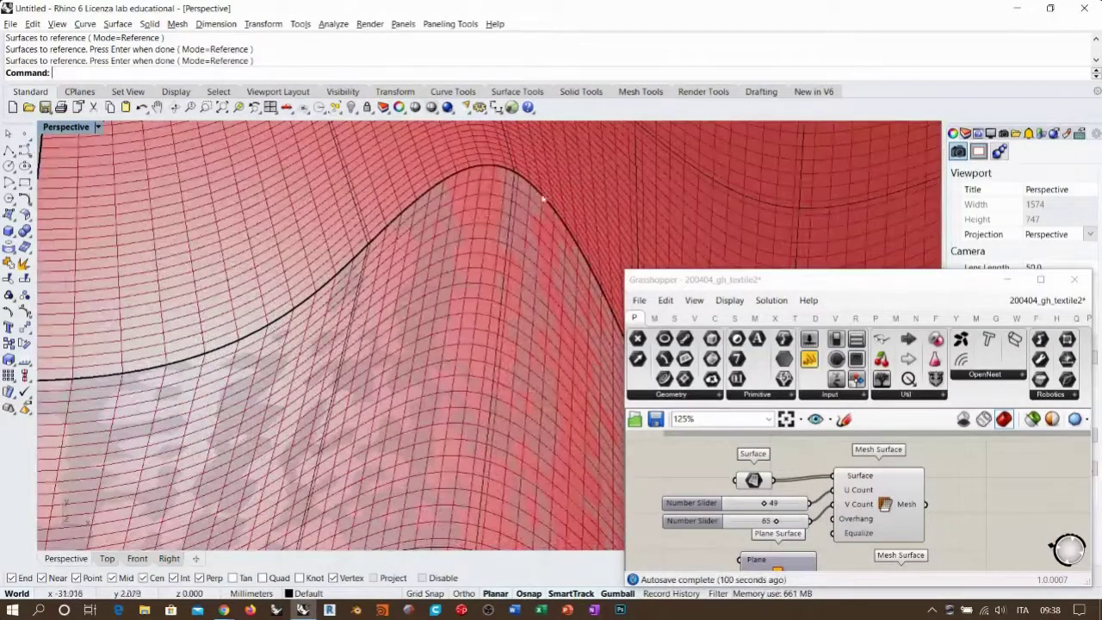
{"action": "scroll", "coordinate": [563, 333], "scroll_direction": "down", "scroll_amount": 5}
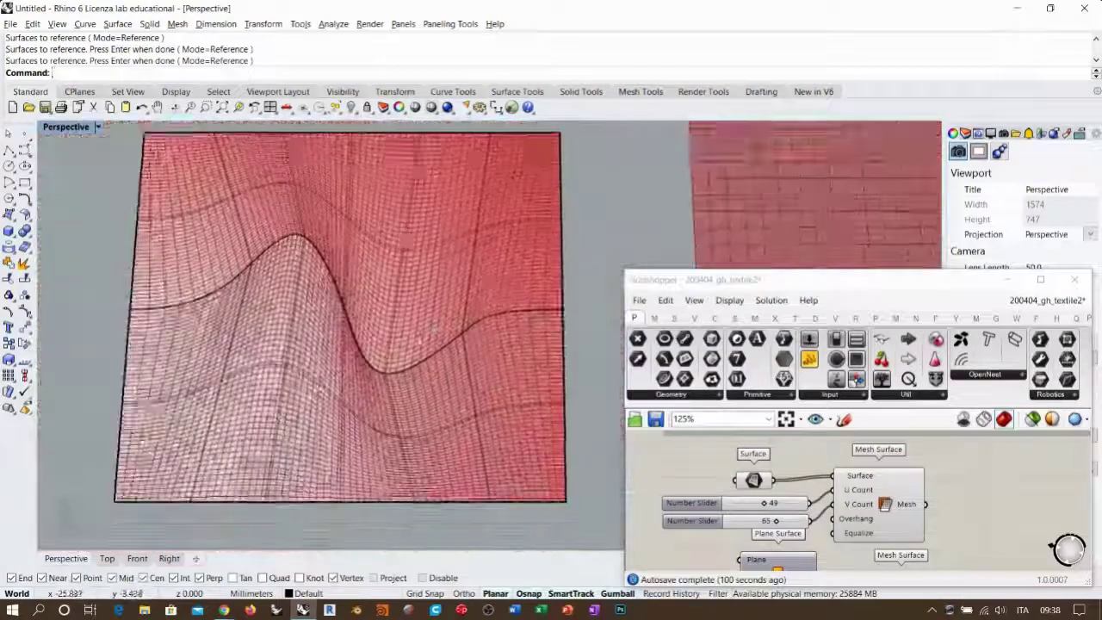
{"action": "right_click_drag", "start_coordinate": [435, 325], "coordinate": [434, 345], "text": "shift"}
{"action": "left_click_drag", "start_coordinate": [897, 507], "coordinate": [888, 512]}
{"action": "left_click", "coordinate": [945, 508]}
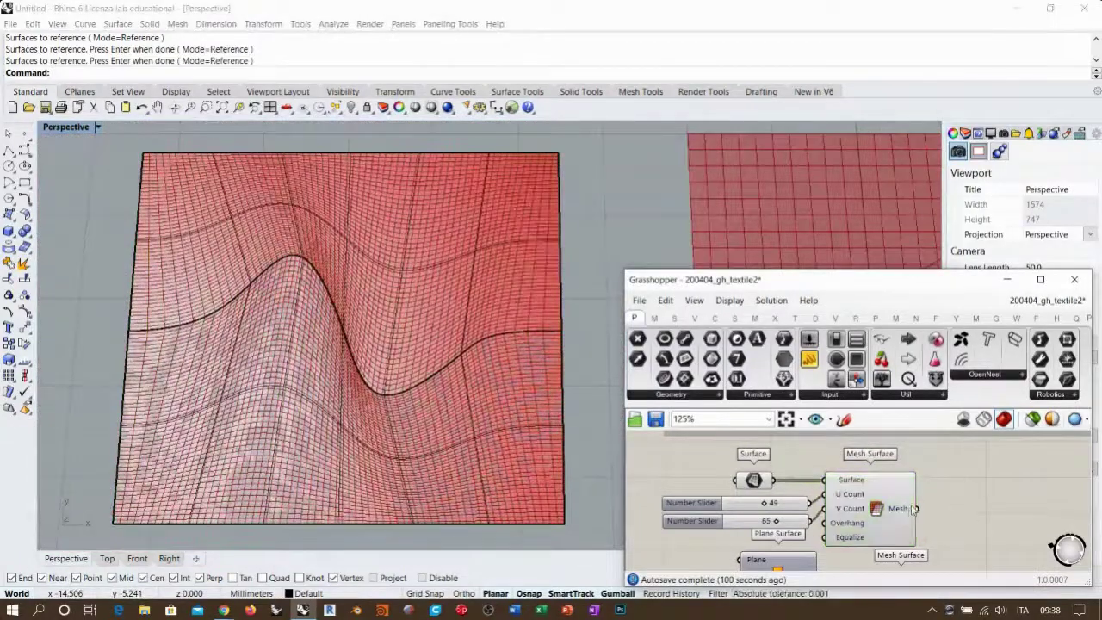
{"action": "mouse_move", "coordinate": [900, 511]}
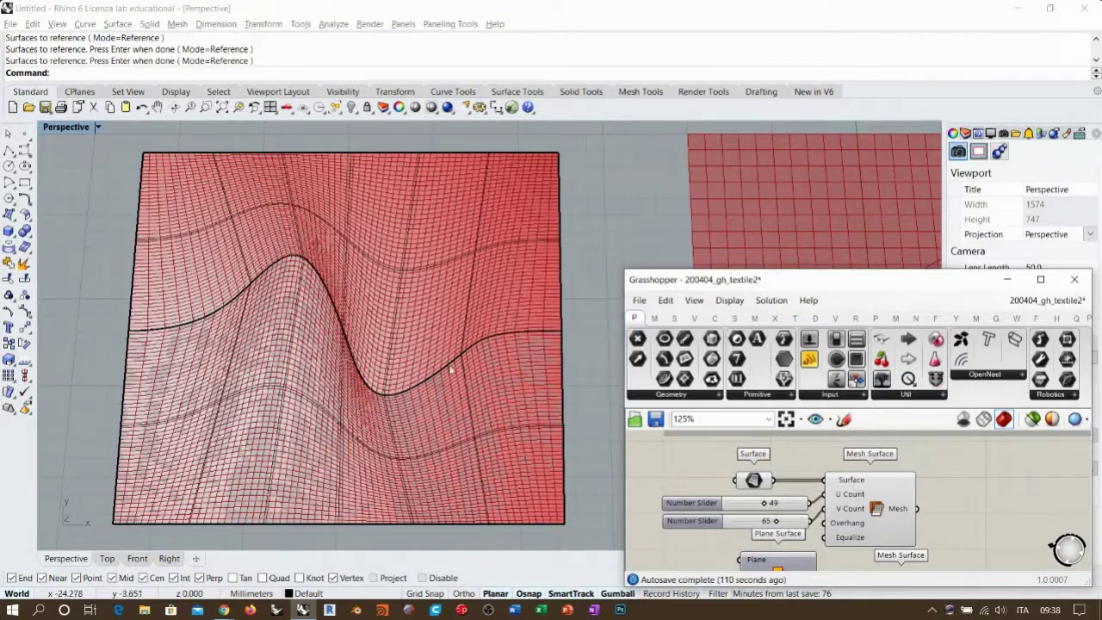
Delete the rectangle, wavy curve and both lofts in Rhino, plus their Surface parameter, count sliders and Mesh Surface component in Grasshopper
{"action": "scroll", "coordinate": [450, 370], "scroll_direction": "down", "scroll_amount": 5}
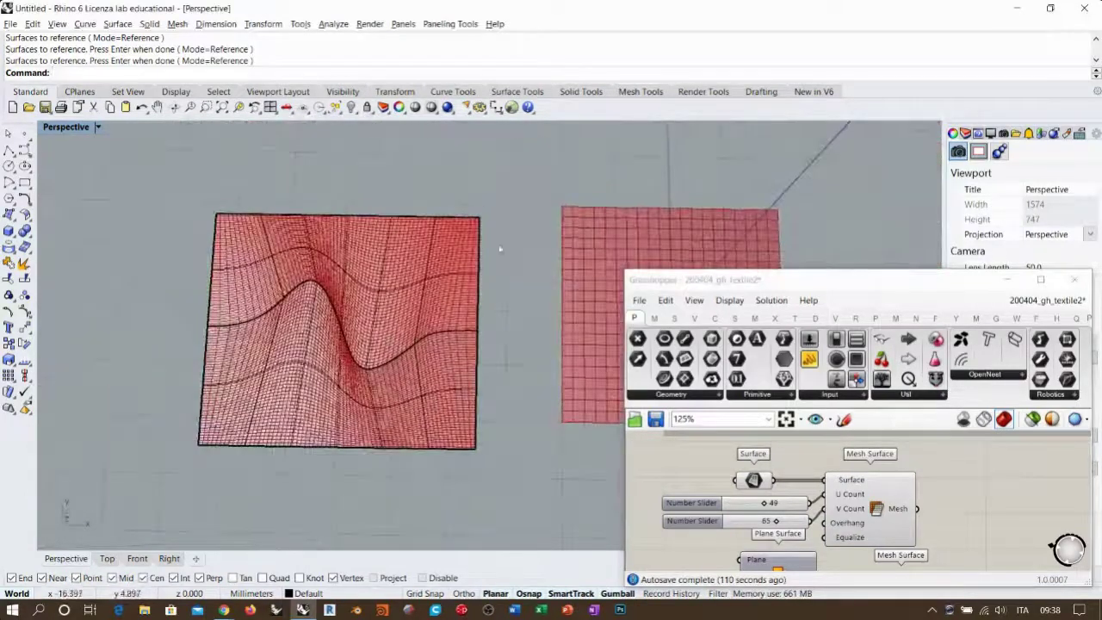
{"action": "left_click_drag", "start_coordinate": [503, 209], "coordinate": [155, 462]}
{"action": "key", "text": "Delete"}
{"action": "left_click_drag", "start_coordinate": [949, 462], "coordinate": [735, 538]}
{"action": "key", "text": "Delete"}
{"action": "mouse_move", "coordinate": [846, 508]}
{"action": "right_mouse_down"}
{"action": "mouse_move", "coordinate": [845, 478]}
{"action": "mouse_move", "coordinate": [833, 512]}
{"action": "right_mouse_up"}
{"action": "scroll", "coordinate": [845, 478], "scroll_direction": "down", "scroll_amount": 3}
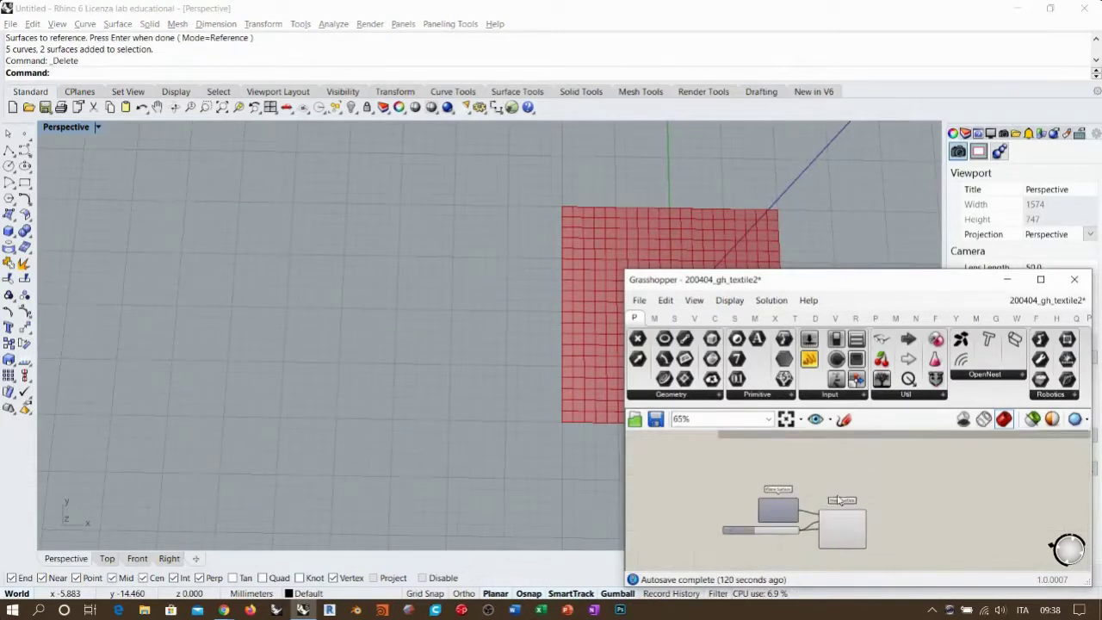
{"action": "key", "text": "alt+Tab"}
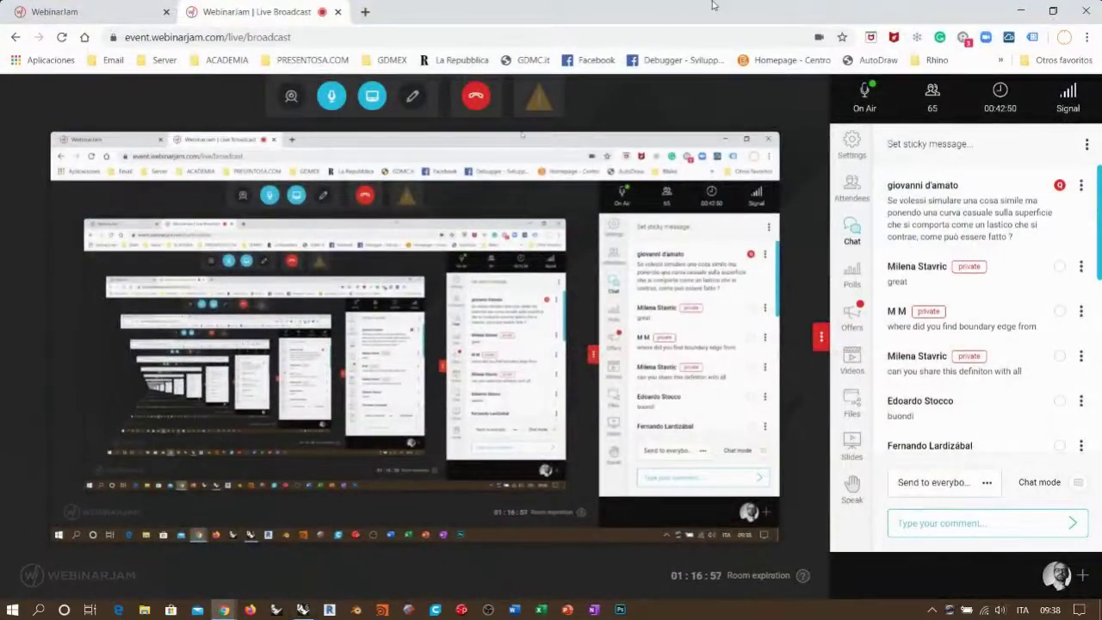
{"action": "key", "text": "alt+Tab"}
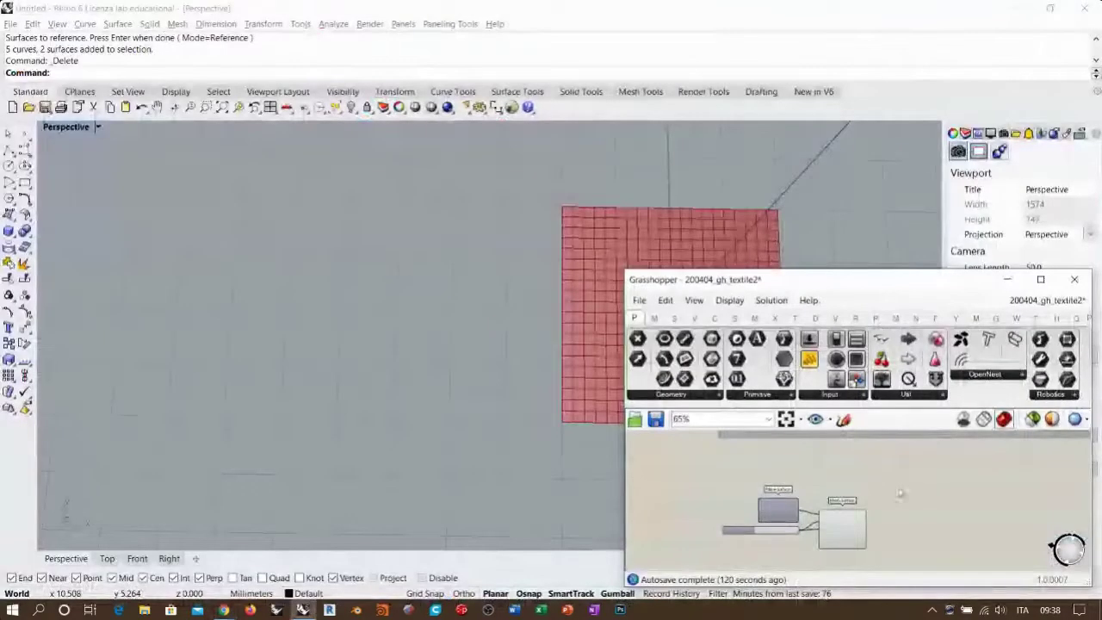
Frame the plane's square mesh in the viewport and extend the Grasshopper window to nearly full screen height around the remaining components
{"action": "right_click_drag", "start_coordinate": [564, 266], "coordinate": [258, 288], "text": "shift"}
{"action": "scroll", "coordinate": [297, 297], "scroll_direction": "up", "scroll_amount": 5}
{"action": "right_click_drag", "start_coordinate": [335, 340], "coordinate": [340, 308]}
{"action": "left_click_drag", "start_coordinate": [753, 274], "coordinate": [753, 16]}
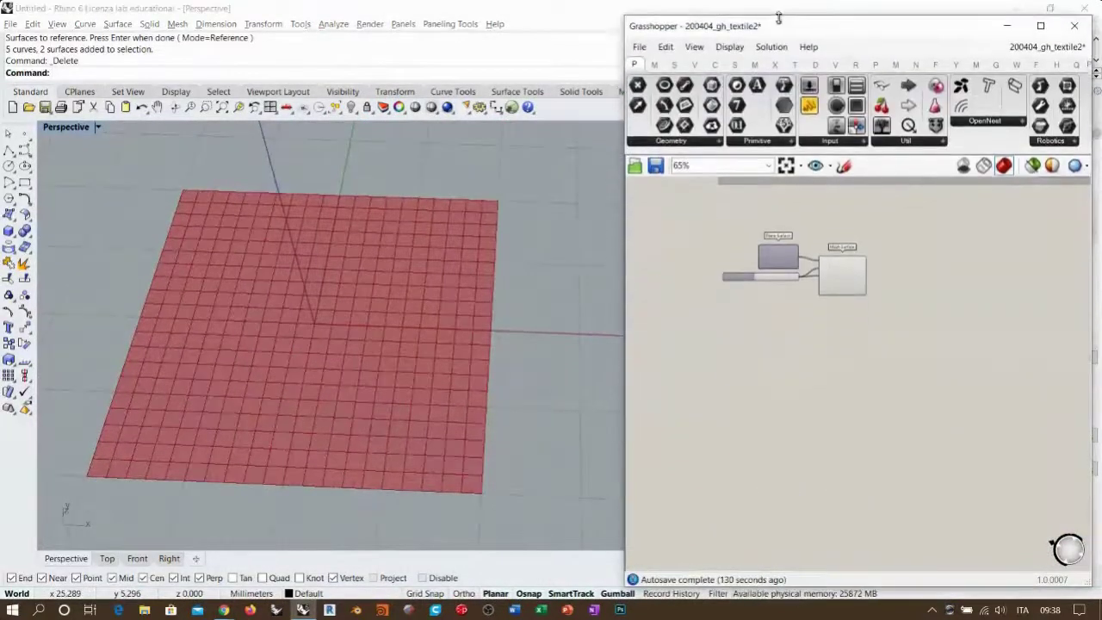
{"action": "scroll", "coordinate": [895, 331], "scroll_direction": "up", "scroll_amount": 2}
{"action": "scroll", "coordinate": [895, 332], "scroll_direction": "up", "scroll_amount": 2}
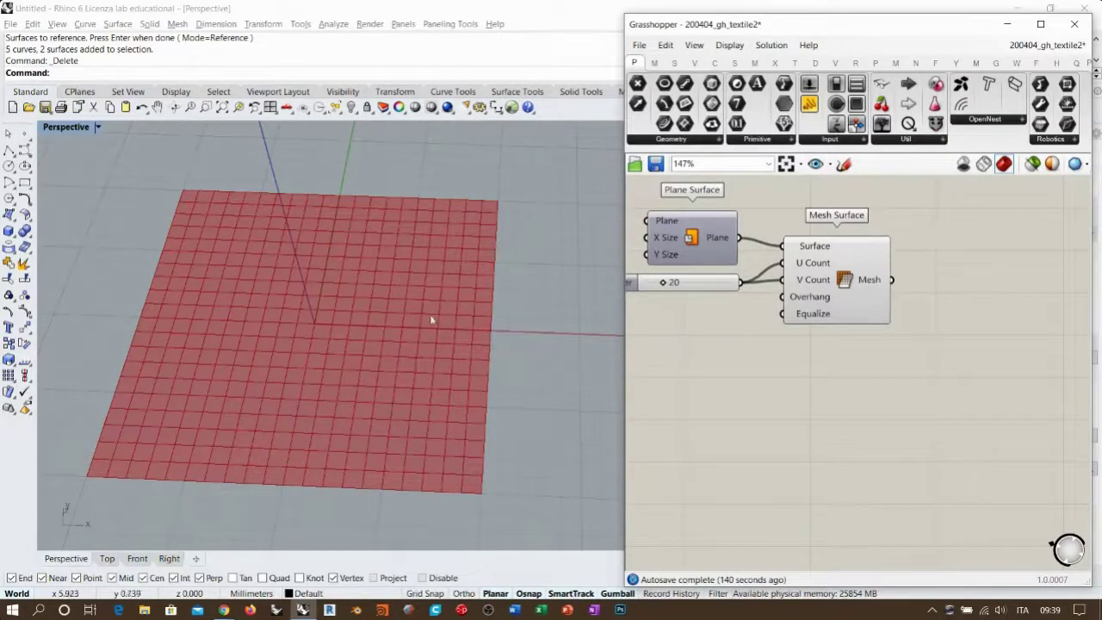
Shift the Mesh Surface component closer to the Plane Surface component and inspect its Mesh output
{"action": "right_click_drag", "start_coordinate": [825, 357], "coordinate": [813, 372]}
{"action": "left_click_drag", "start_coordinate": [824, 303], "coordinate": [804, 294]}
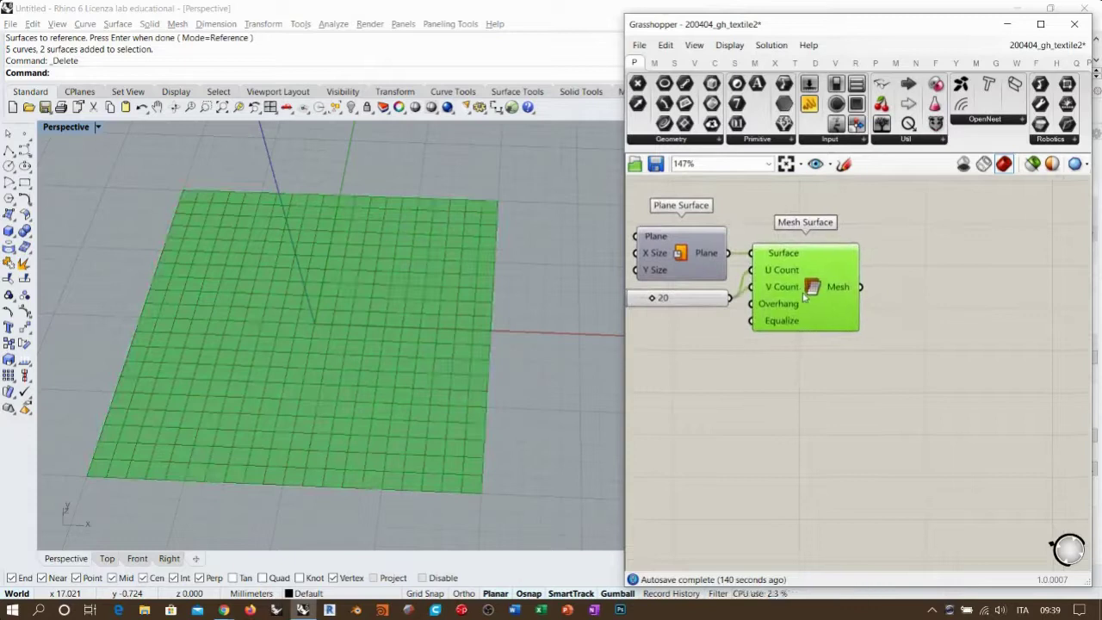
{"action": "left_click", "coordinate": [704, 295]}
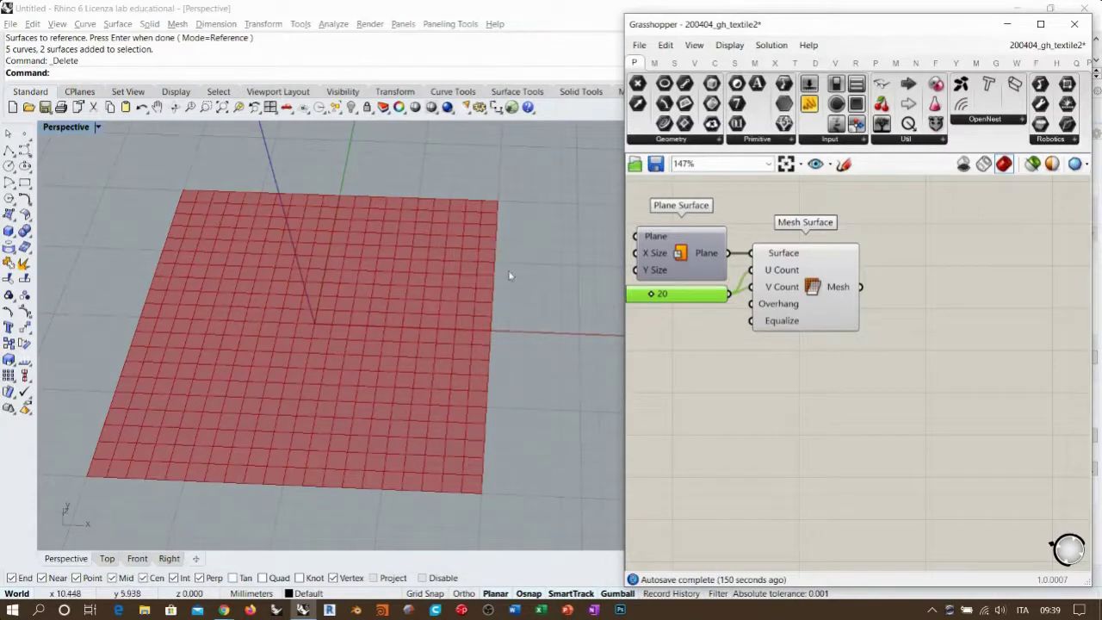
{"action": "mouse_move", "coordinate": [839, 290]}
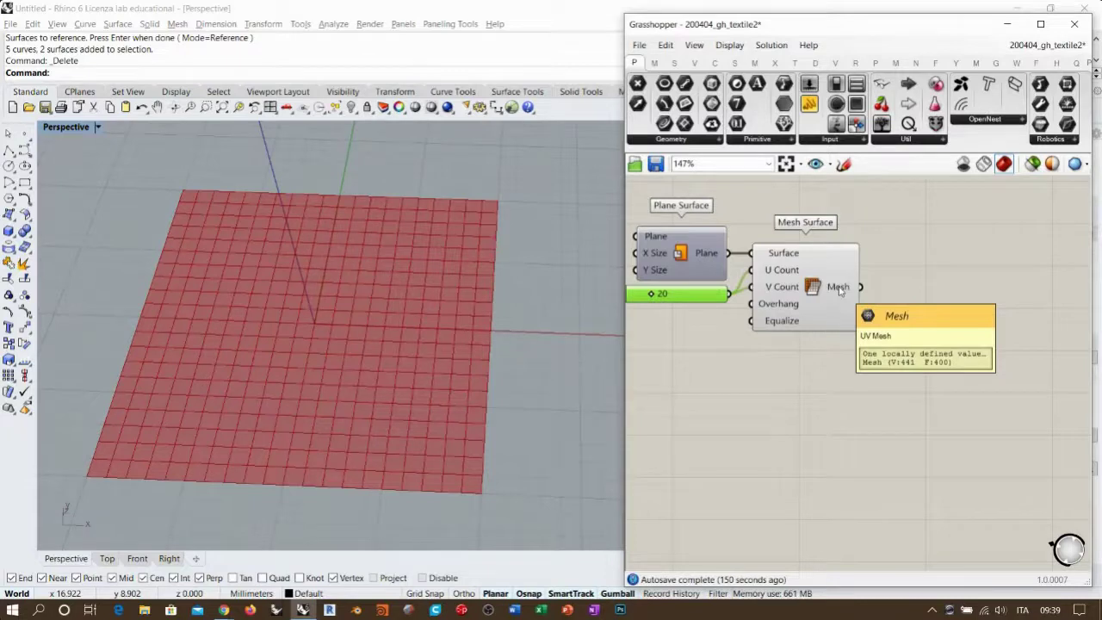
{"action": "right_click_drag", "start_coordinate": [939, 310], "coordinate": [844, 331]}
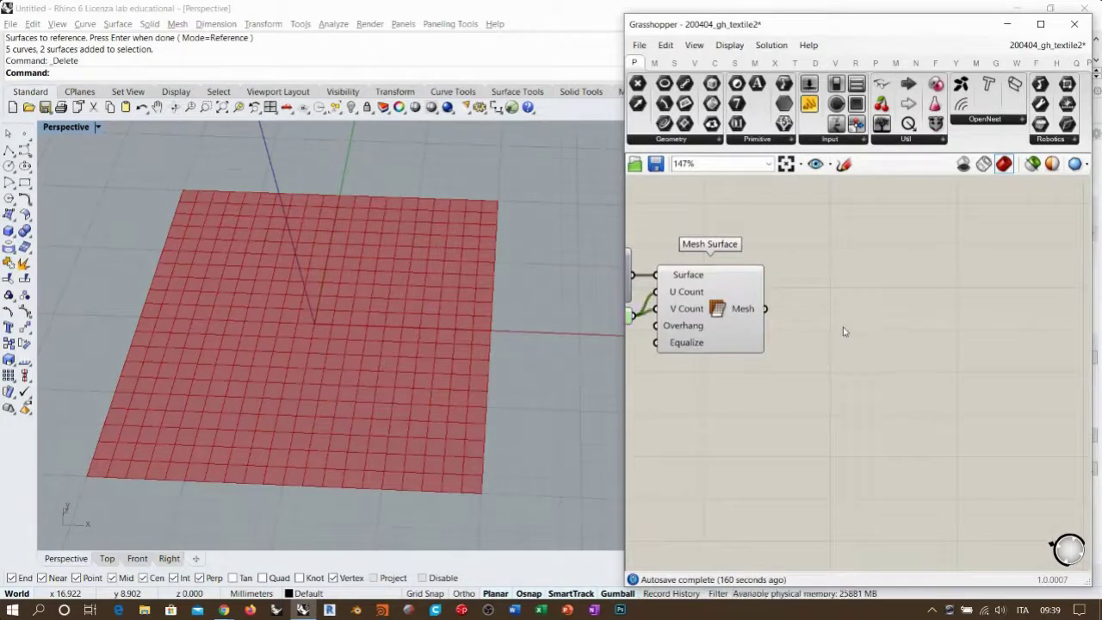
{"action": "double_click", "coordinate": [843, 332]}
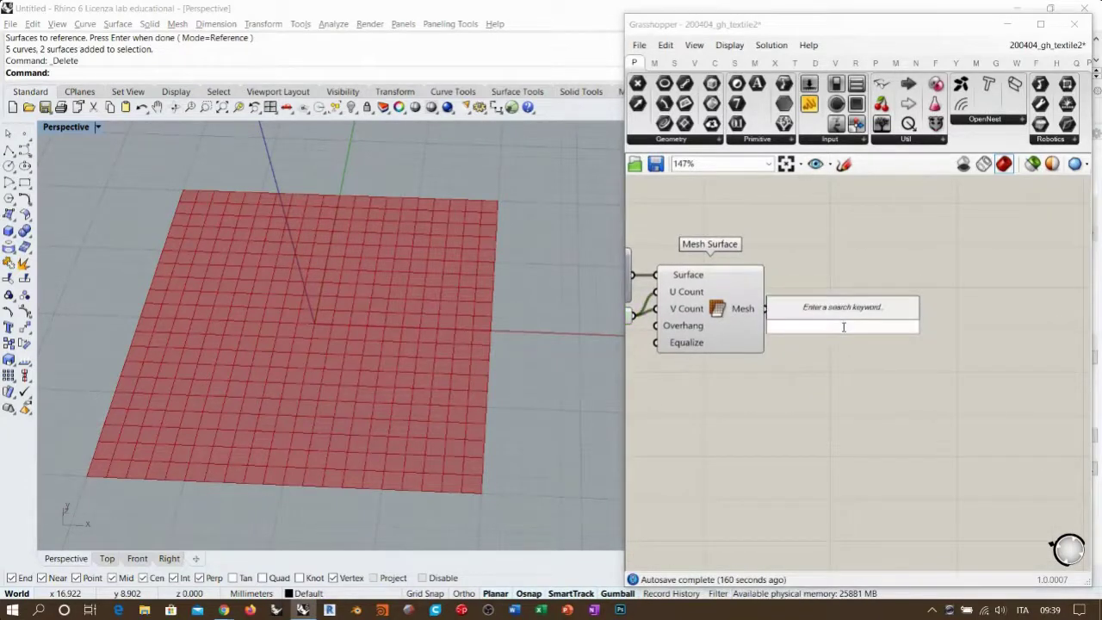
{"action": "left_click", "coordinate": [862, 380]}
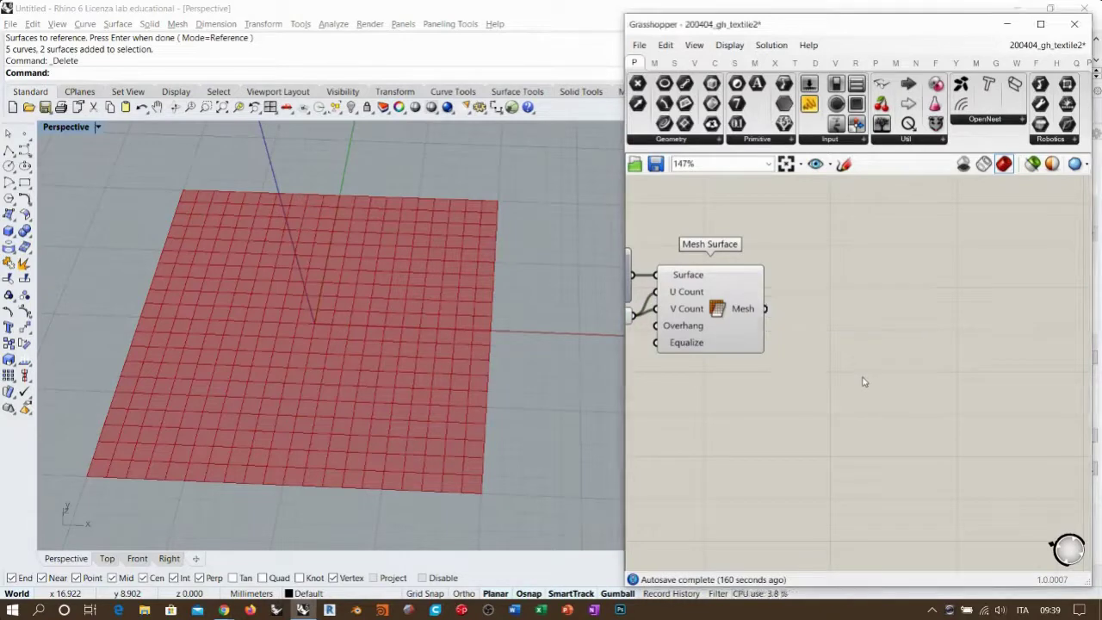
Widen the Grasshopper window and add a NakedVertices component fed by the Mesh Surface component's Mesh output
{"action": "left_click_drag", "start_coordinate": [625, 114], "coordinate": [389, 114]}
{"action": "right_click_drag", "start_coordinate": [293, 311], "coordinate": [252, 338]}
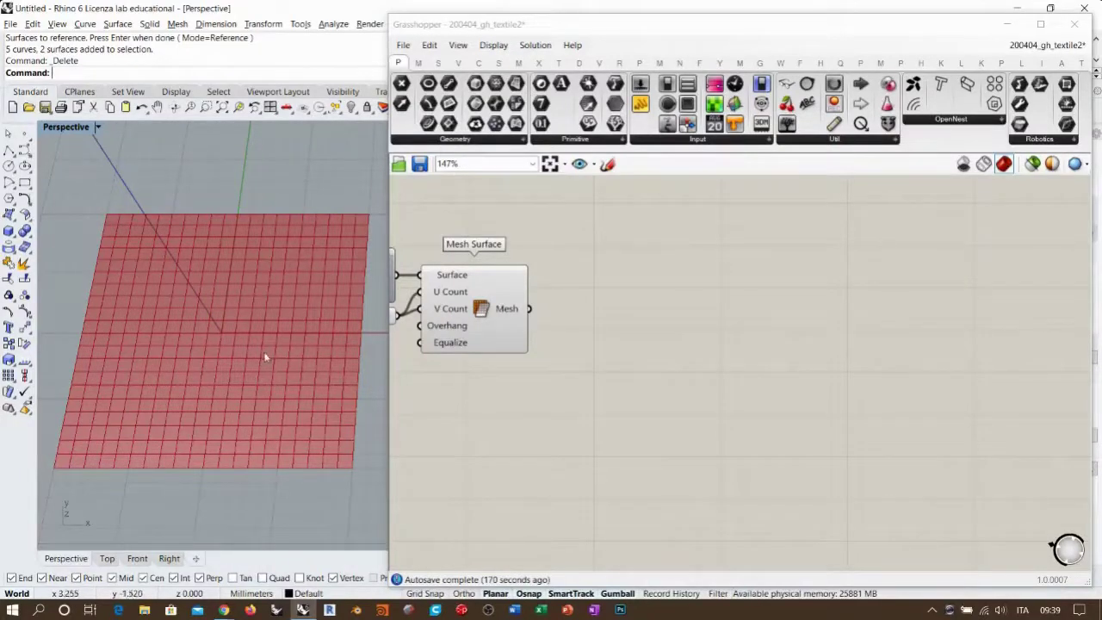
{"action": "left_click", "coordinate": [939, 65]}
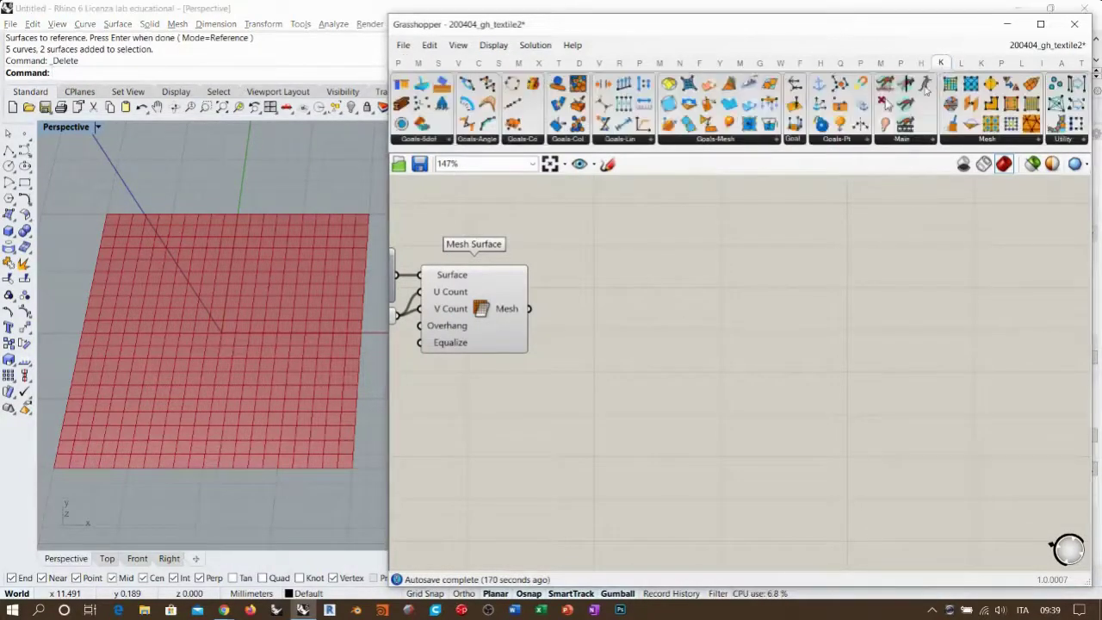
{"action": "left_click_drag", "start_coordinate": [1011, 126], "coordinate": [612, 347]}
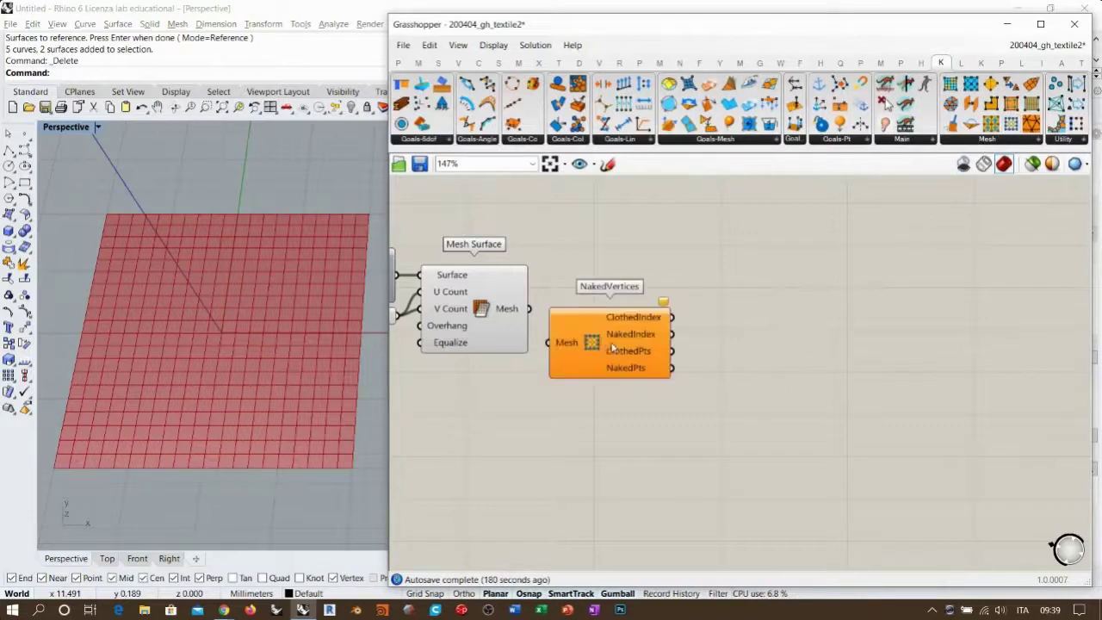
{"action": "scroll", "coordinate": [511, 327], "scroll_direction": "up", "scroll_amount": 4}
{"action": "right_click_drag", "start_coordinate": [558, 312], "coordinate": [601, 297]}
{"action": "left_click_drag", "start_coordinate": [595, 265], "coordinate": [641, 342]}
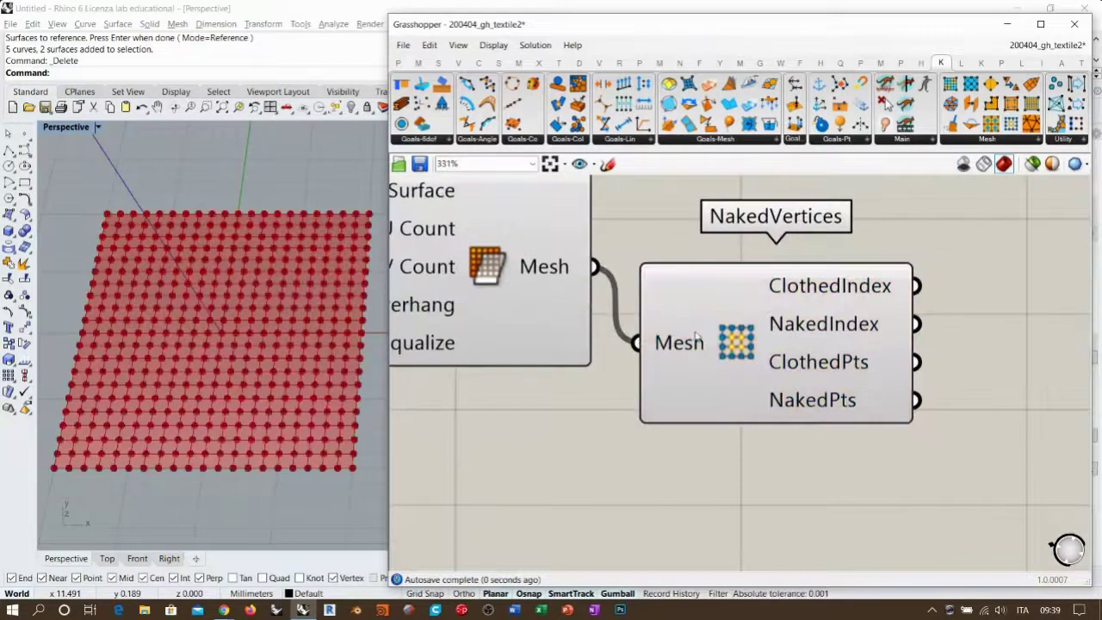
Turn off the NakedVertices preview and connect its ClothedPts output to a new Point parameter
{"action": "left_click", "coordinate": [701, 336]}
{"action": "key", "text": "ctrl+q"}
{"action": "right_click_drag", "start_coordinate": [838, 400], "coordinate": [622, 390]}
{"action": "double_click", "coordinate": [792, 376]}
{"action": "type", "text": "pol"}
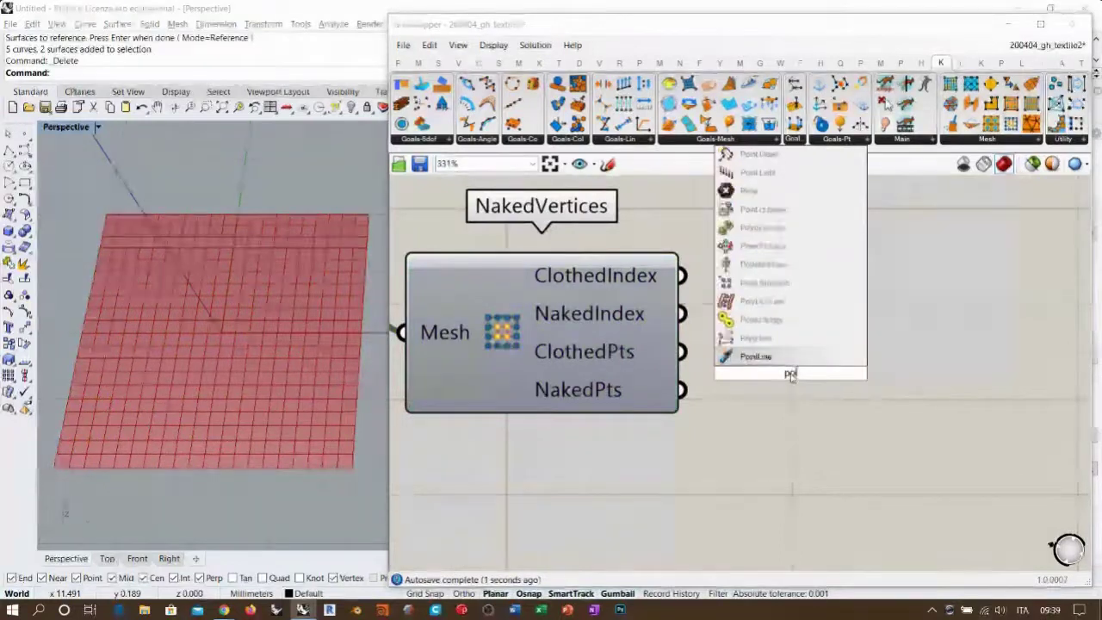
{"action": "left_click", "coordinate": [745, 191]}
{"action": "left_click_drag", "start_coordinate": [681, 351], "coordinate": [742, 351]}
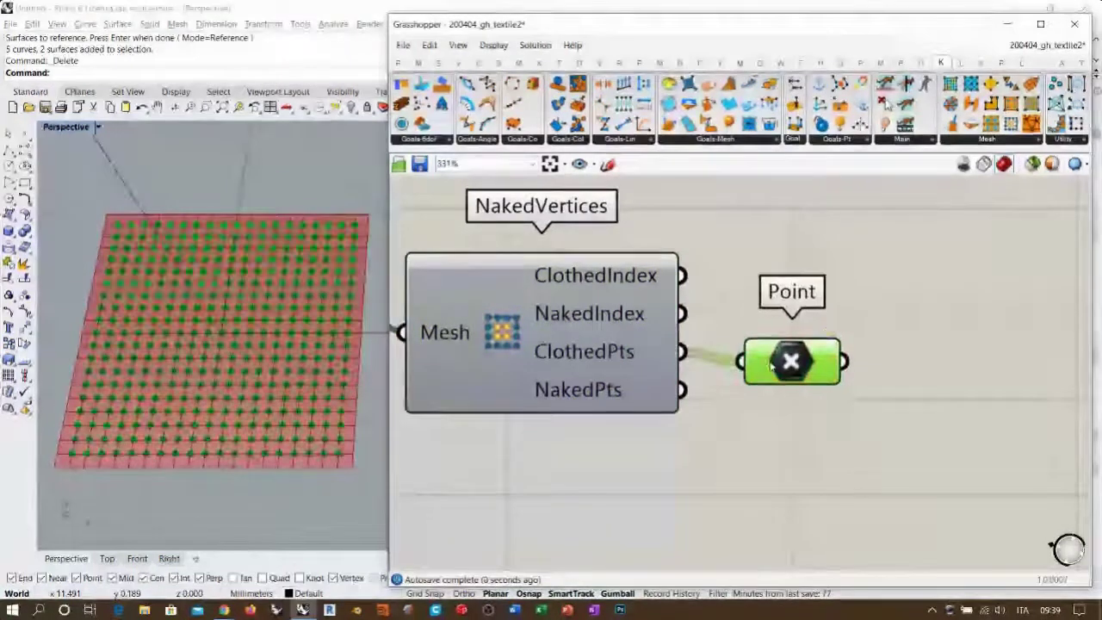
Examine the mesh's interior points in an enlarged Top view and inspect the contents of the Point parameter
{"action": "right_click_drag", "start_coordinate": [579, 348], "coordinate": [643, 340]}
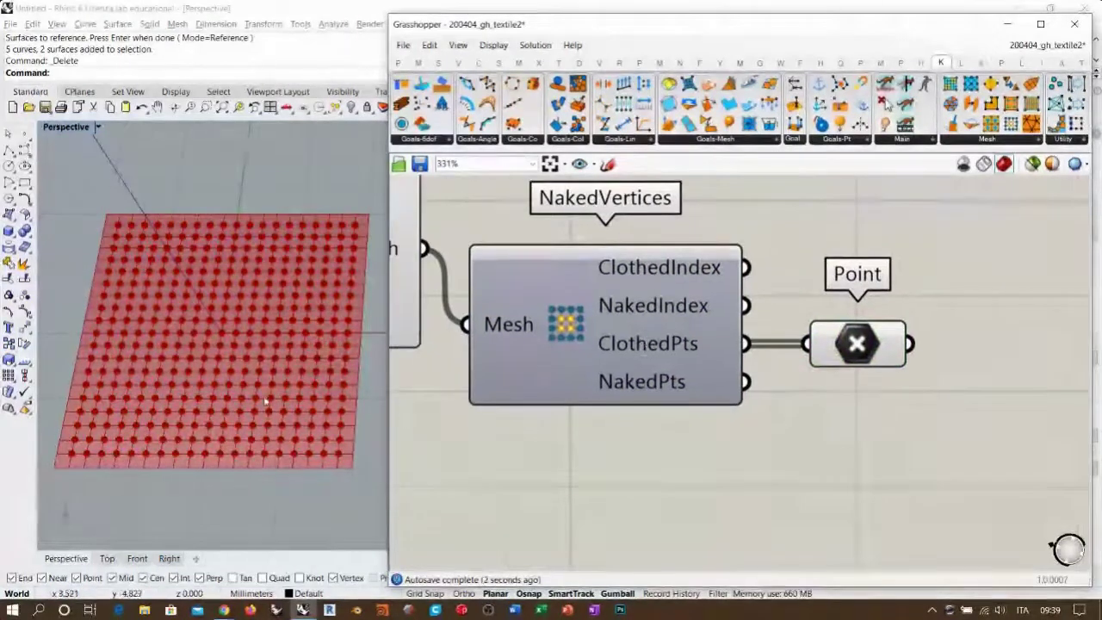
{"action": "right_click_drag", "start_coordinate": [243, 350], "coordinate": [43, 324]}
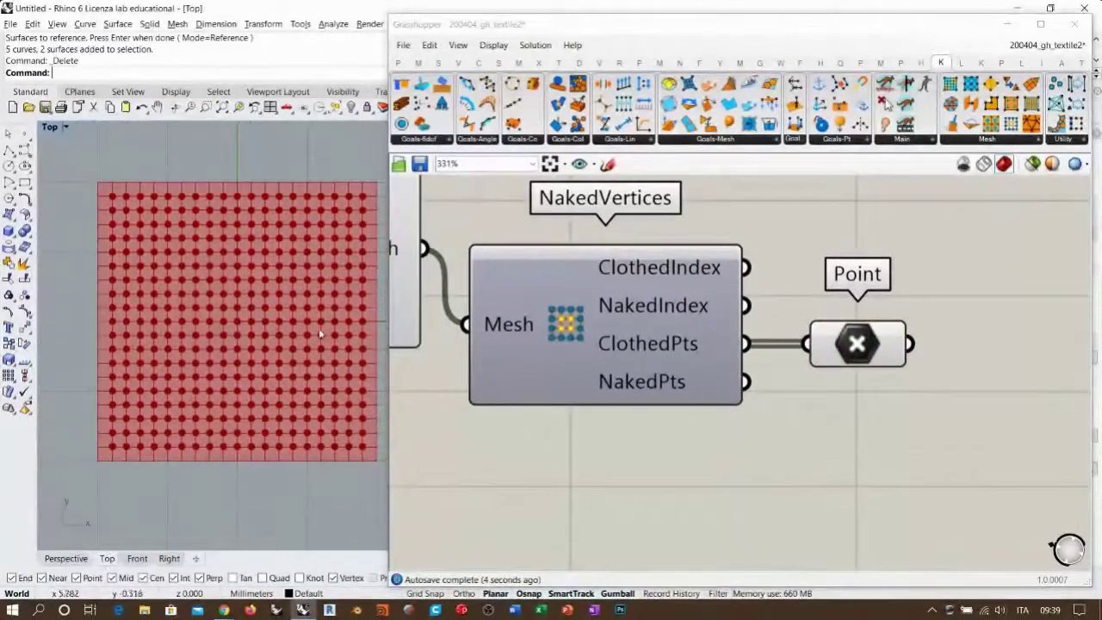
{"action": "left_click_drag", "start_coordinate": [389, 356], "coordinate": [565, 353]}
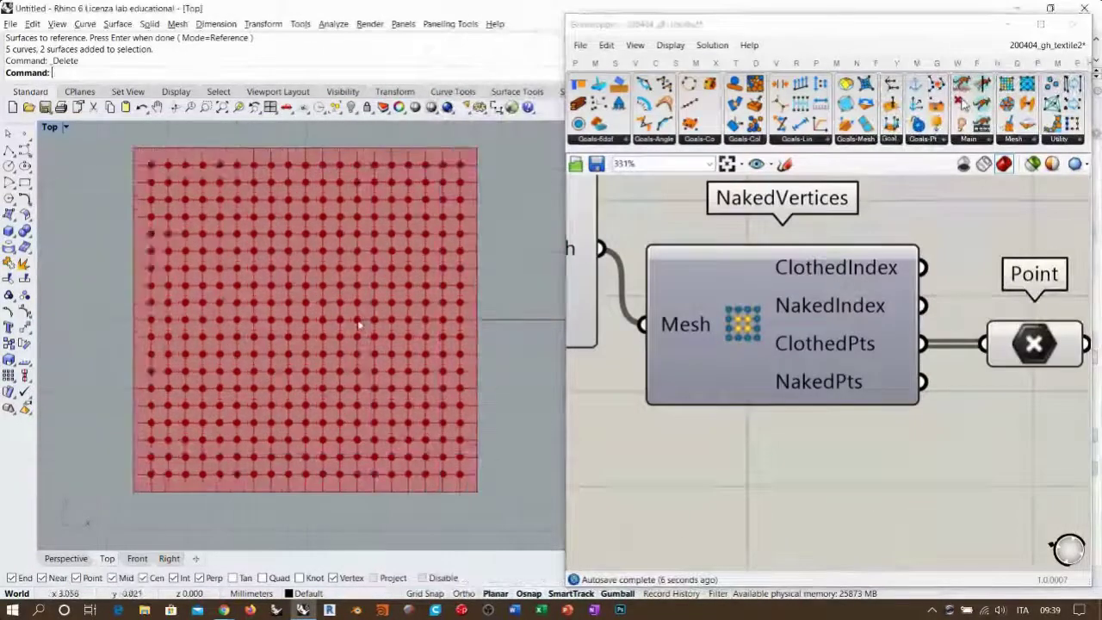
{"action": "scroll", "coordinate": [357, 301], "scroll_direction": "up", "scroll_amount": 2}
{"action": "right_click_drag", "start_coordinate": [358, 303], "coordinate": [354, 315]}
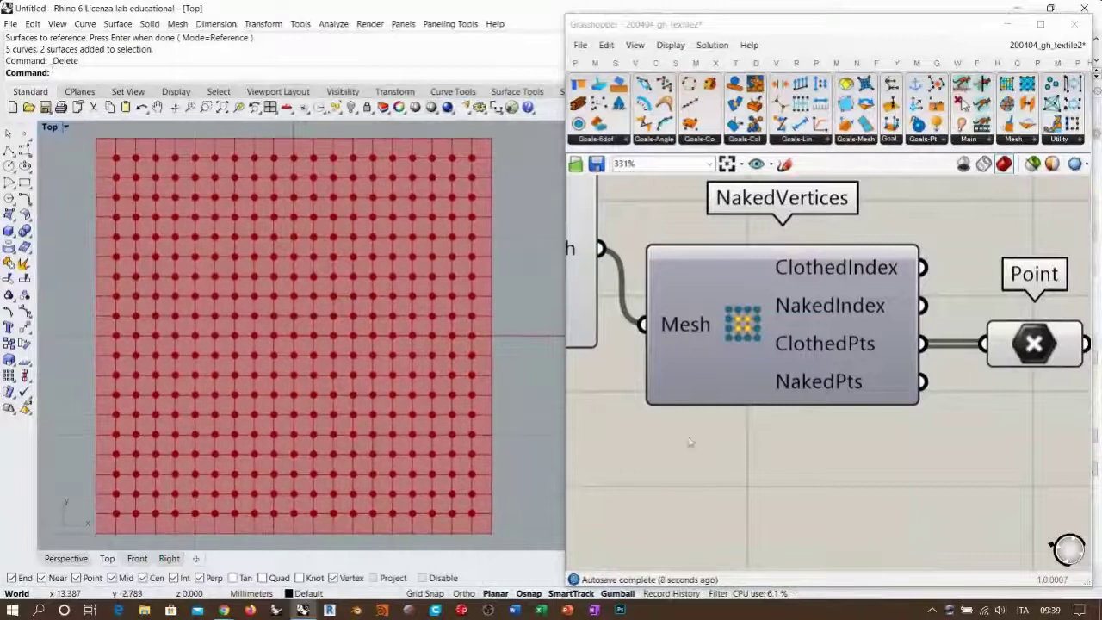
{"action": "left_click", "coordinate": [756, 461]}
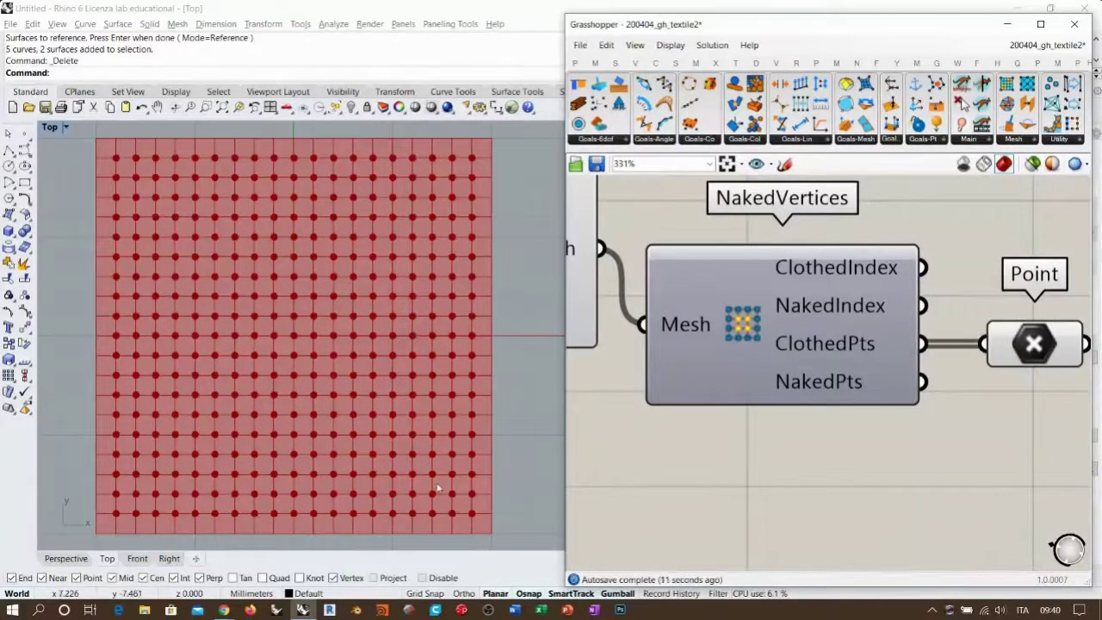
{"action": "right_click_drag", "start_coordinate": [935, 369], "coordinate": [727, 377]}
{"action": "mouse_move", "coordinate": [833, 361]}
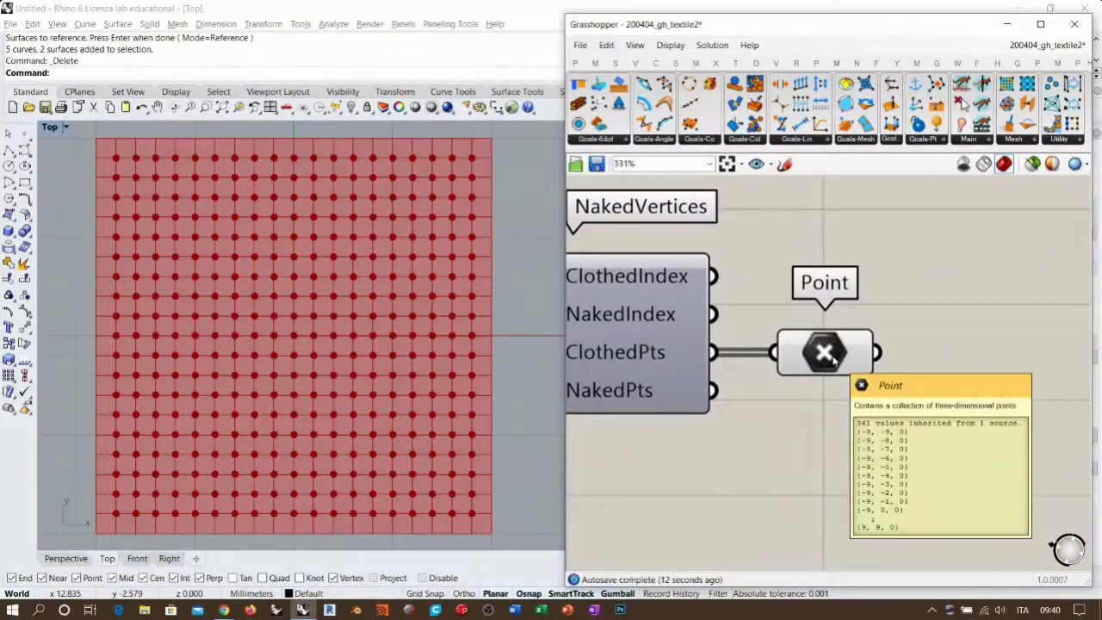
Add a Point List component and connect the Point parameter's output to its Points input
{"action": "right_click_drag", "start_coordinate": [1012, 460], "coordinate": [892, 406]}
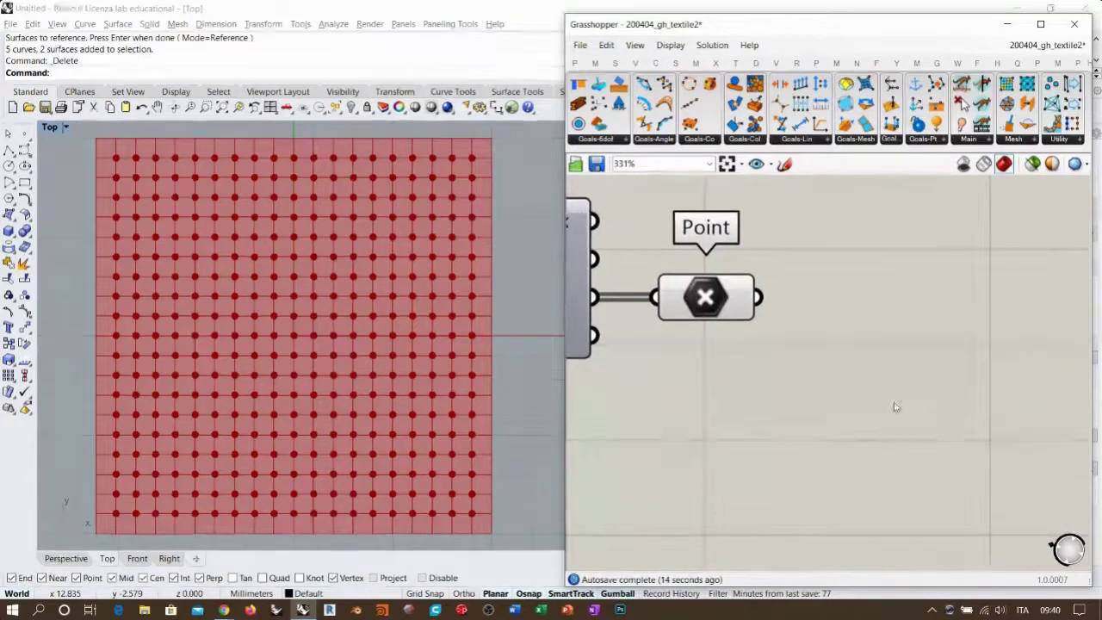
{"action": "double_click", "coordinate": [894, 401]}
{"action": "type", "text": "point"}
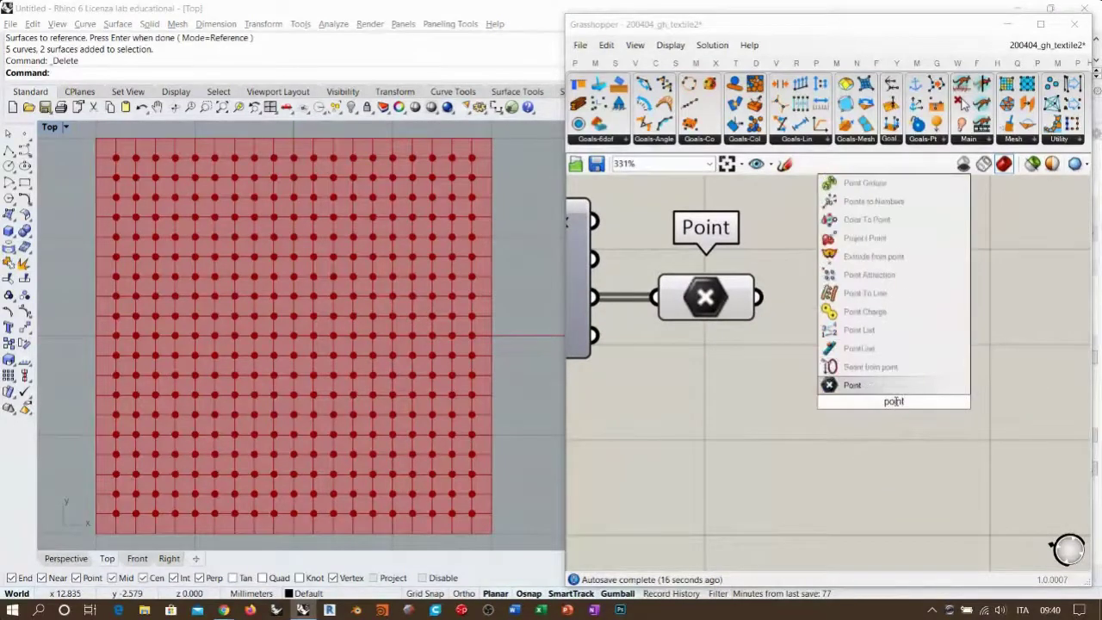
{"action": "left_click", "coordinate": [859, 329]}
{"action": "left_click_drag", "start_coordinate": [757, 297], "coordinate": [824, 382]}
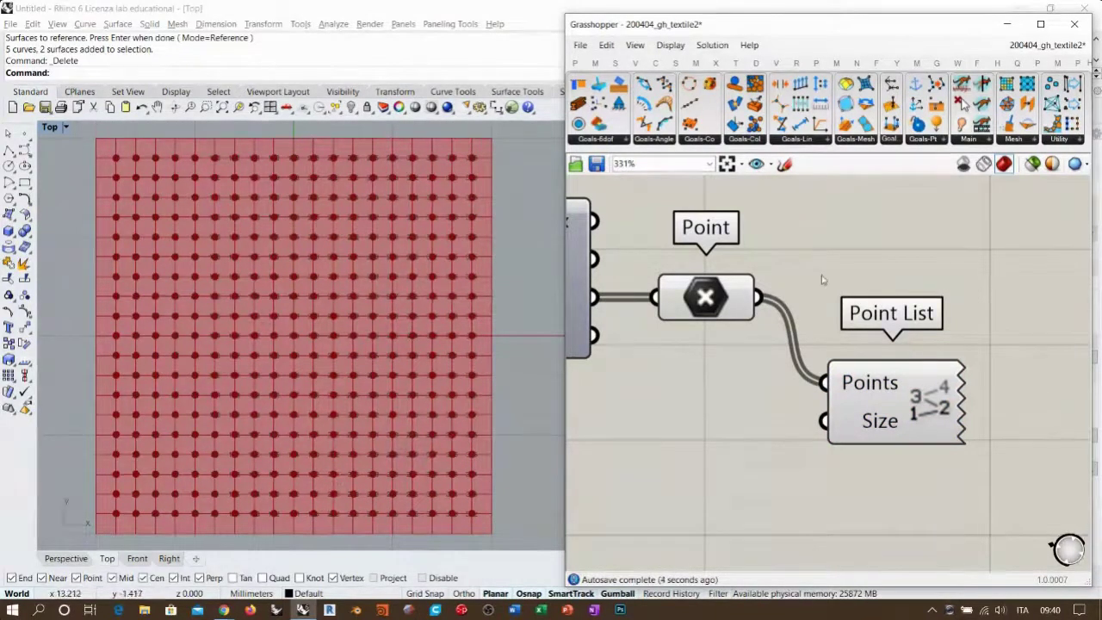
Add a two-decimal Number Slider, connect it to Point List's Size input and set it to 0.33
{"action": "double_click", "coordinate": [719, 465]}
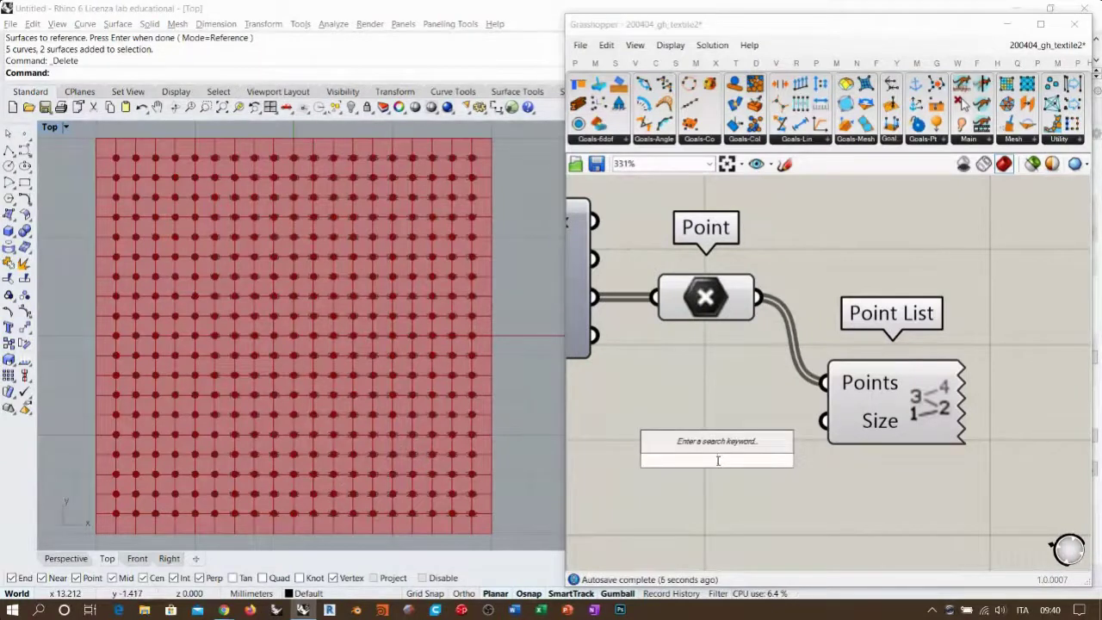
{"action": "type", "text": "1.01"}
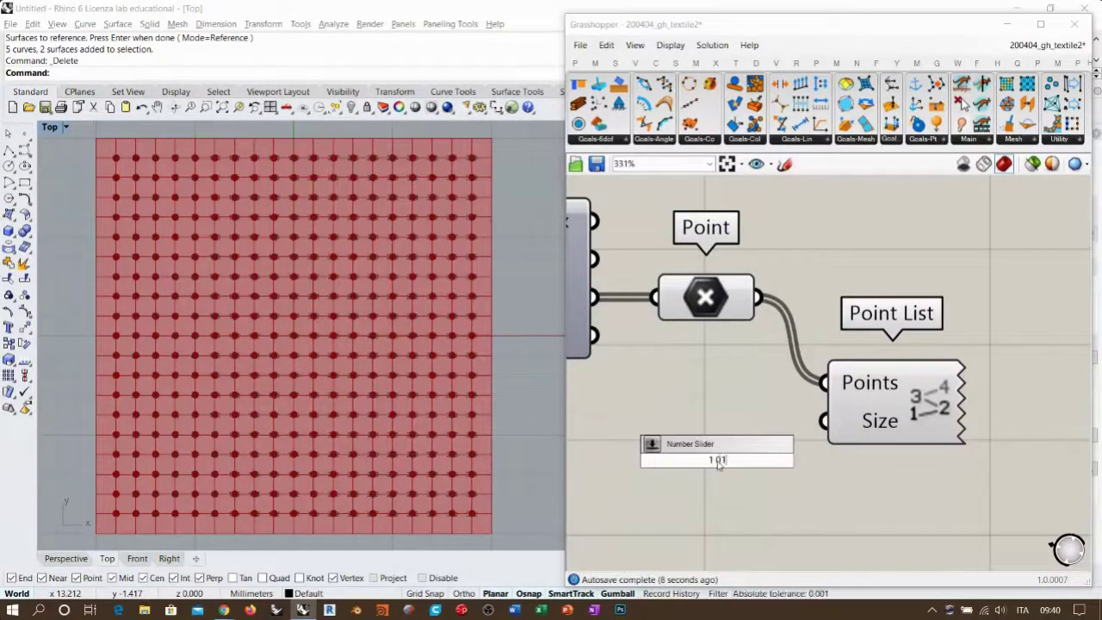
{"action": "key", "text": "Return"}
{"action": "left_click_drag", "start_coordinate": [807, 454], "coordinate": [694, 450]}
{"action": "left_click_drag", "start_coordinate": [823, 421], "coordinate": [824, 457]}
{"action": "left_click", "coordinate": [824, 460]}
{"action": "right_click_drag", "start_coordinate": [749, 463], "coordinate": [856, 424]}
{"action": "scroll", "coordinate": [707, 416], "scroll_direction": "up", "scroll_amount": 3}
{"action": "left_click_drag", "start_coordinate": [723, 418], "coordinate": [698, 417]}
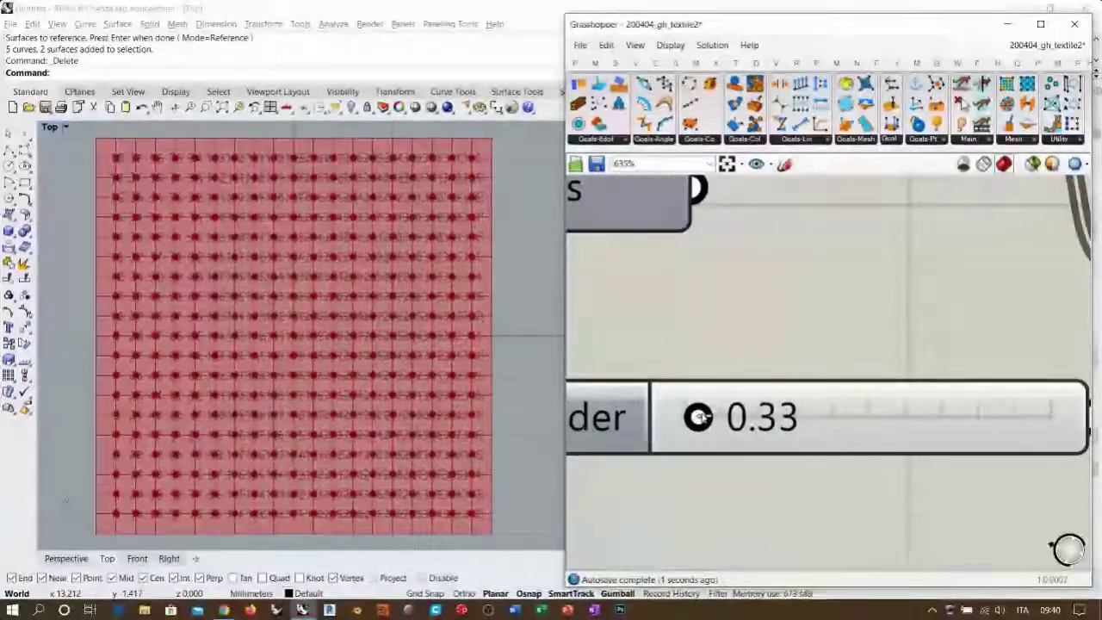
{"action": "scroll", "coordinate": [698, 416], "scroll_direction": "down", "scroll_amount": 5}
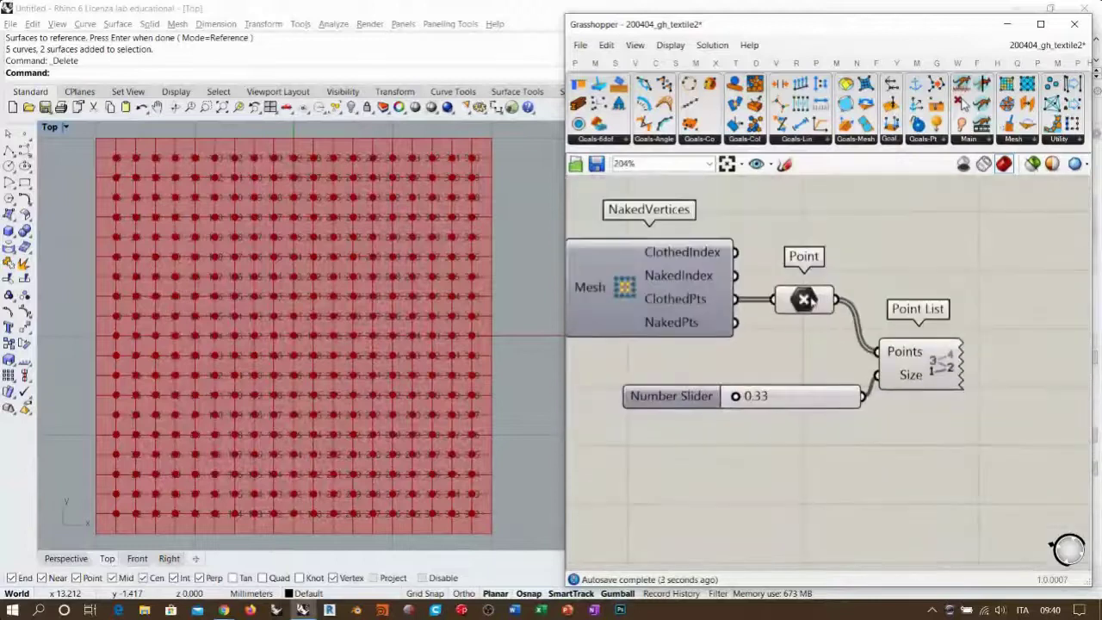
Examine the numbering order of the mesh's interior points in the Top view
{"action": "left_click", "coordinate": [146, 435]}
{"action": "right_click_drag", "start_coordinate": [146, 435], "coordinate": [188, 398]}
{"action": "right_click_drag", "start_coordinate": [249, 370], "coordinate": [235, 407]}
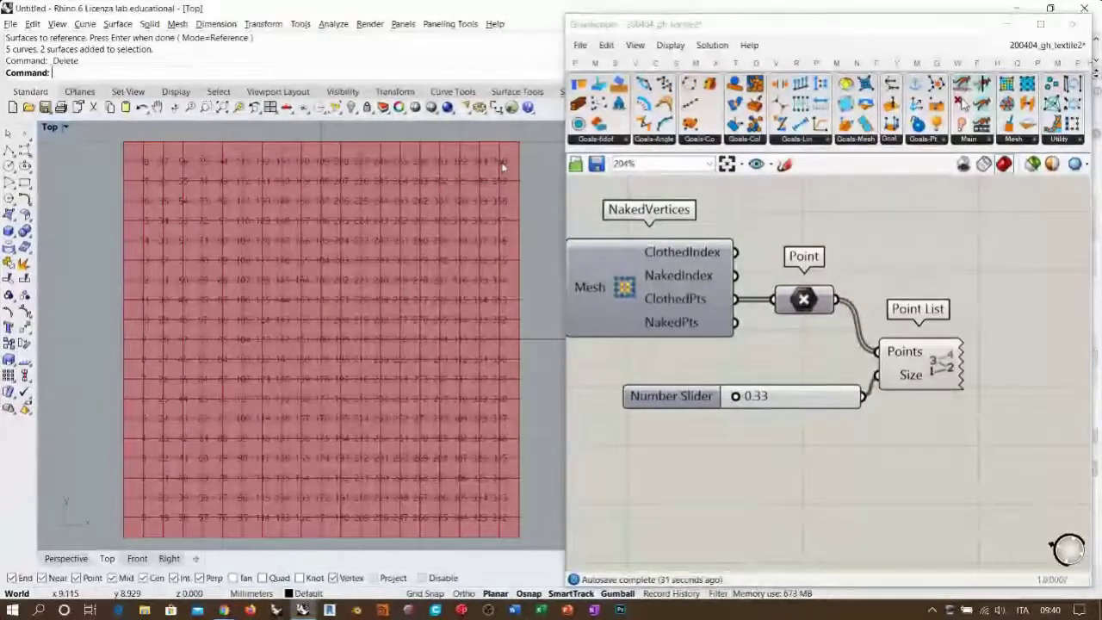
{"action": "left_click", "coordinate": [905, 276]}
{"action": "right_click_drag", "start_coordinate": [403, 244], "coordinate": [391, 240]}
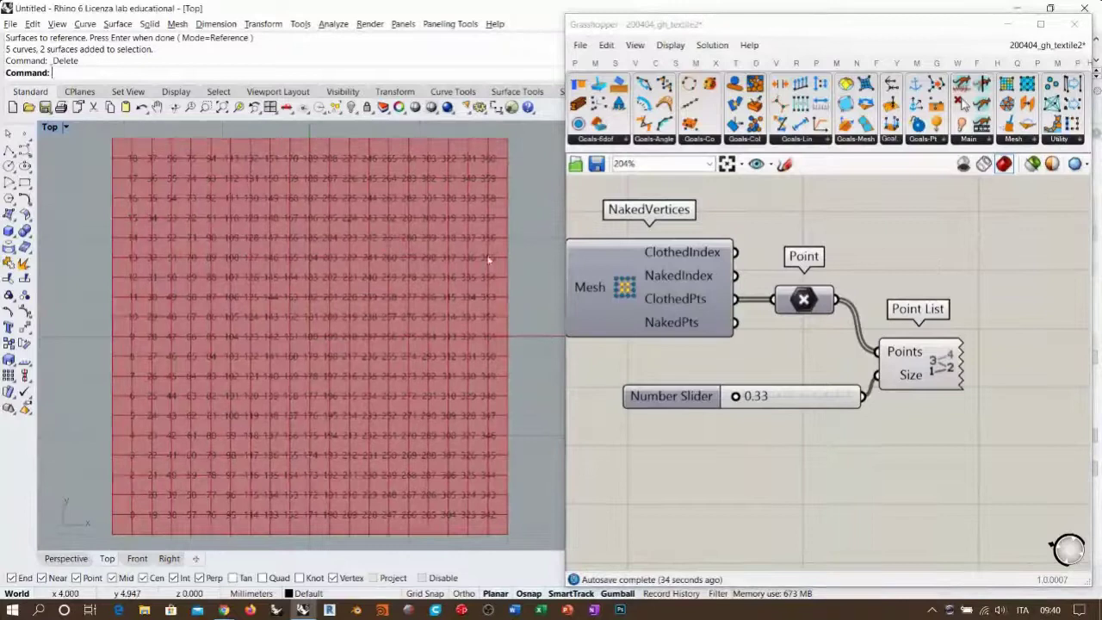
Show the Point parameter's preview and turn off the Point List preview
{"action": "left_click", "coordinate": [806, 302]}
{"action": "left_click", "coordinate": [938, 369]}
{"action": "key", "text": "ctrl+q"}
{"action": "left_click", "coordinate": [935, 438]}
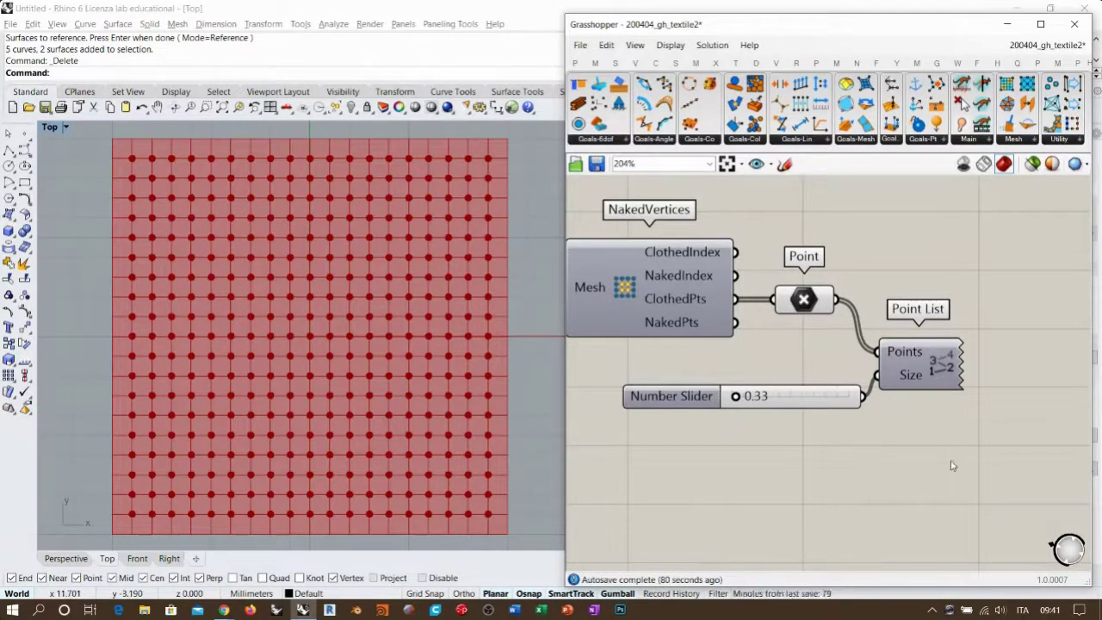
Move the 0.33 slider and the Point List component closer to the Point parameter
{"action": "left_click_drag", "start_coordinate": [844, 393], "coordinate": [817, 353]}
{"action": "left_click_drag", "start_coordinate": [929, 376], "coordinate": [908, 340]}
{"action": "left_click", "coordinate": [939, 404]}
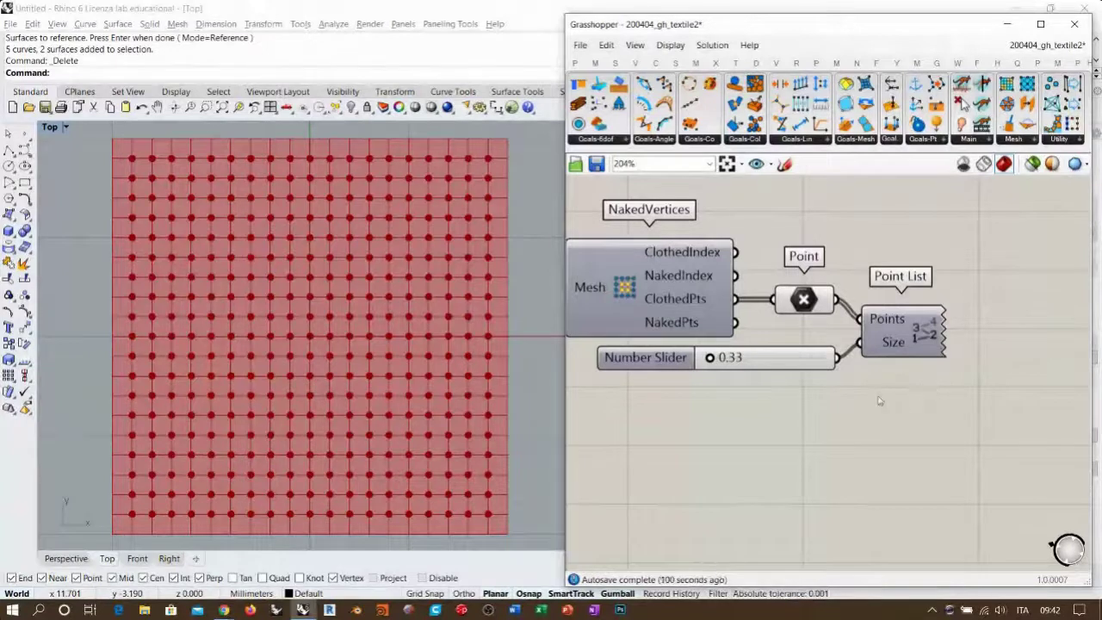
{"action": "right_click_drag", "start_coordinate": [904, 397], "coordinate": [789, 413]}
{"action": "left_click_drag", "start_coordinate": [774, 336], "coordinate": [771, 351]}
{"action": "left_click", "coordinate": [806, 426]}
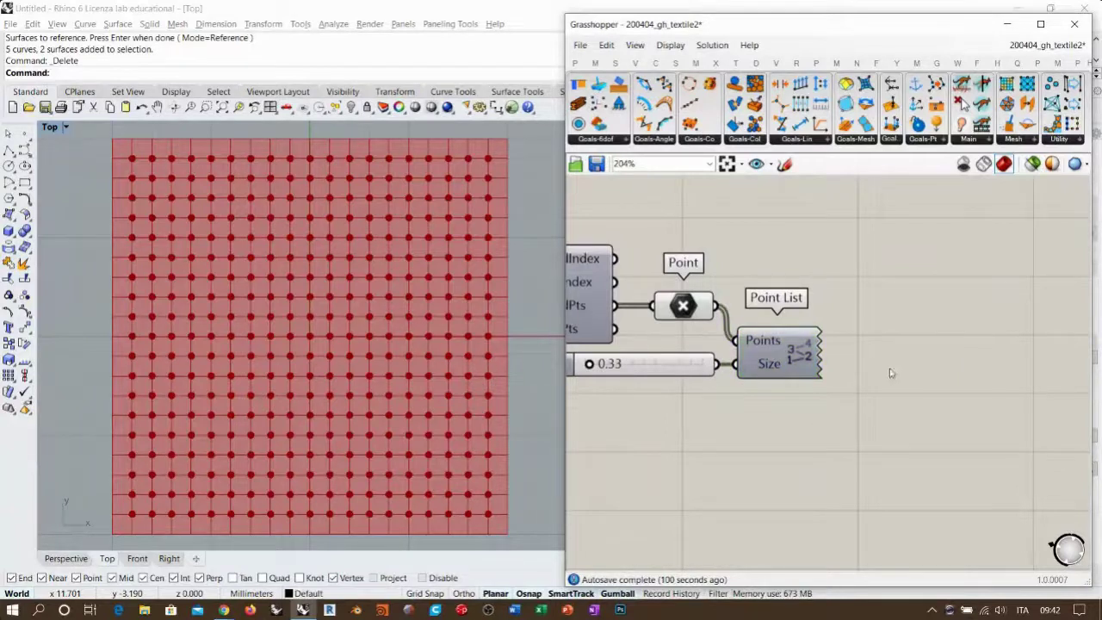
Turn the Point List preview on and hide the Point parameter's preview
{"action": "left_click", "coordinate": [689, 315]}
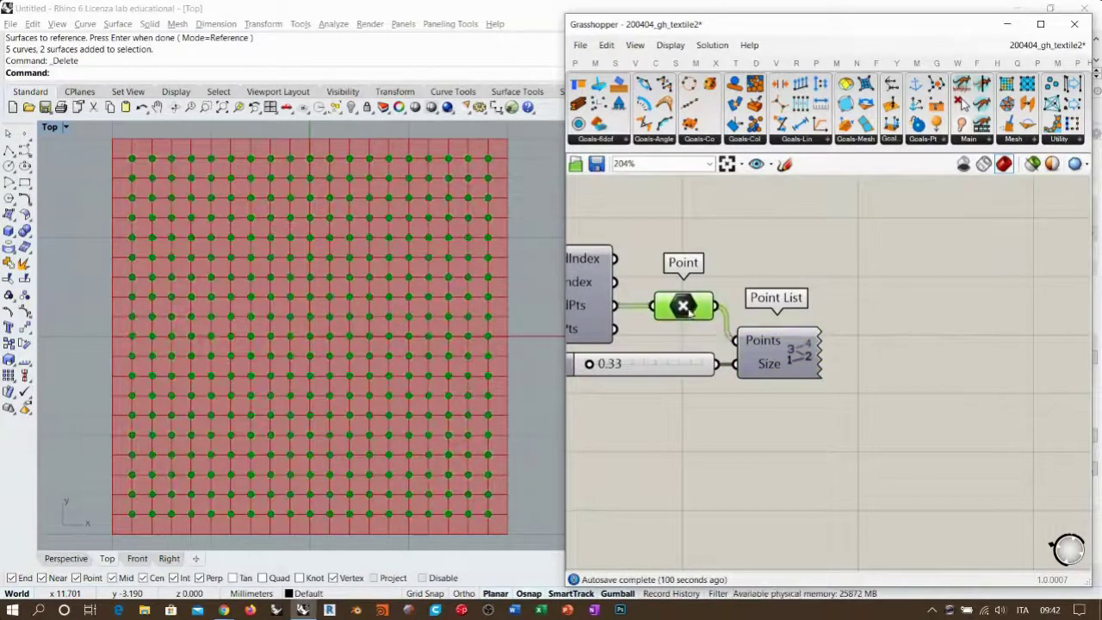
{"action": "left_click", "coordinate": [789, 364]}
{"action": "left_click", "coordinate": [800, 420]}
{"action": "left_click", "coordinate": [691, 310]}
{"action": "key", "text": "ctrl+q"}
{"action": "left_click", "coordinate": [698, 341]}
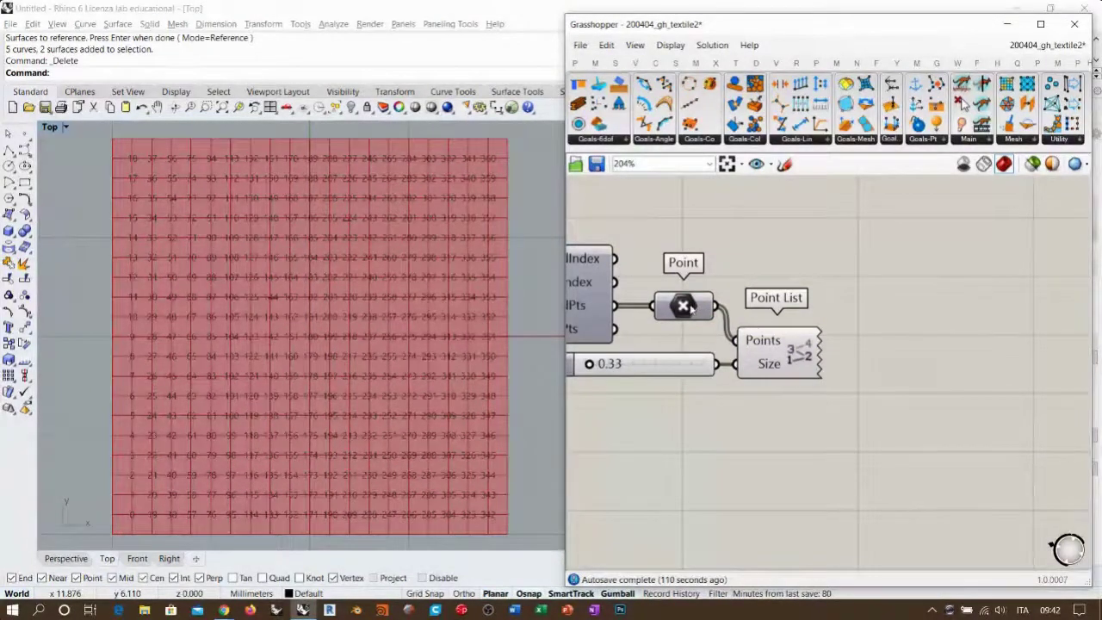
{"action": "mouse_move", "coordinate": [688, 308]}
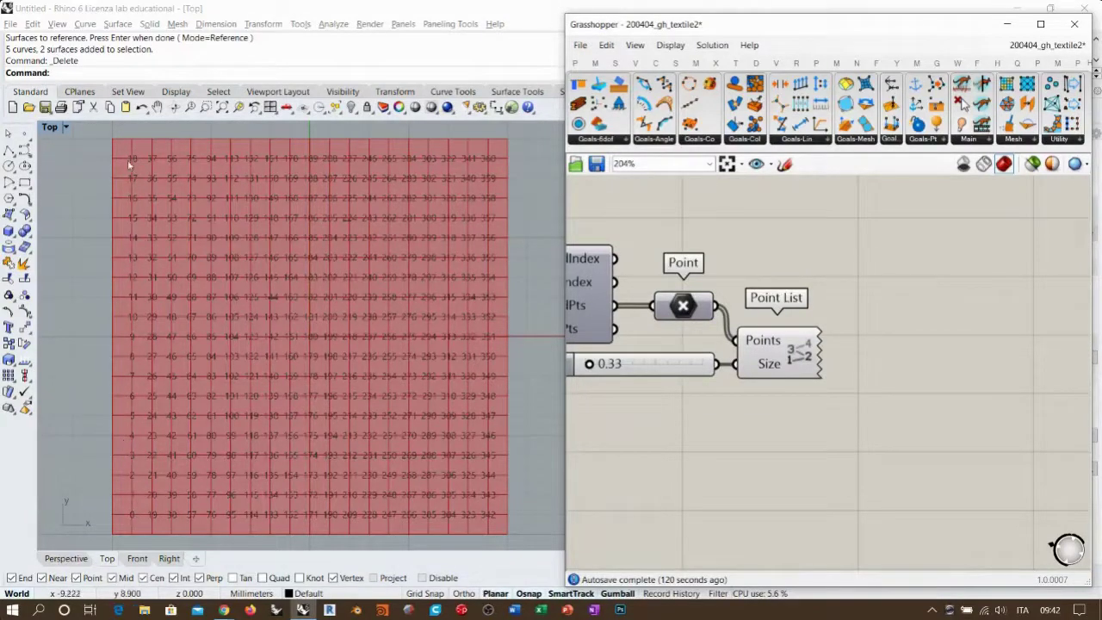
Add a Partition List component and connect the Point parameter's output to its List input
{"action": "double_click", "coordinate": [859, 256]}
{"action": "type", "text": "partit"}
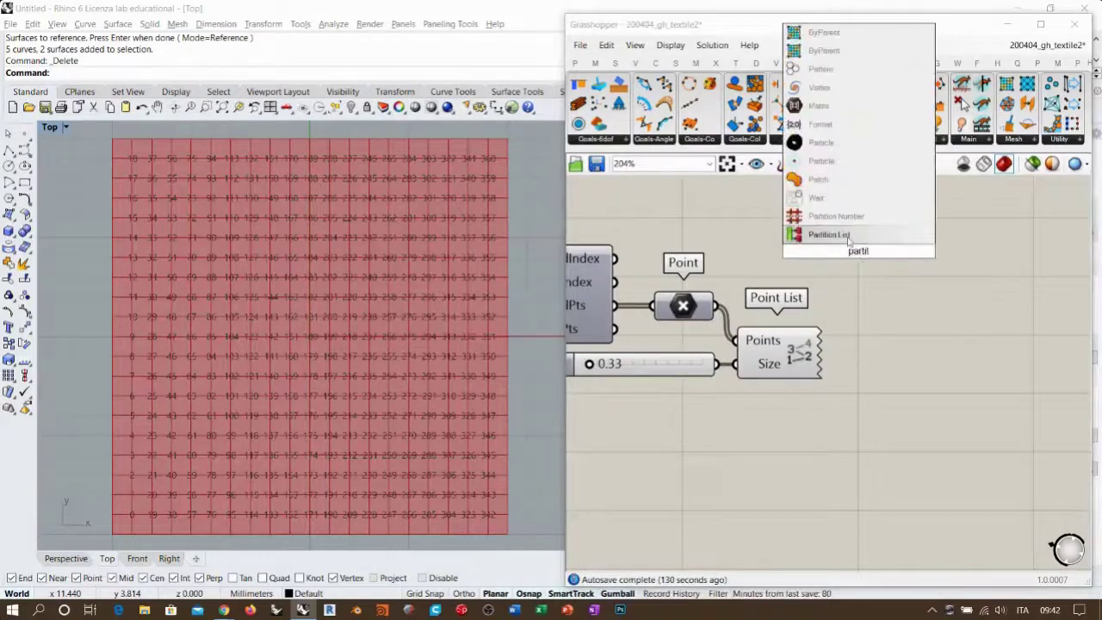
{"action": "key", "text": "Return"}
{"action": "right_click_drag", "start_coordinate": [858, 258], "coordinate": [915, 271]}
{"action": "left_click_drag", "start_coordinate": [776, 318], "coordinate": [851, 250]}
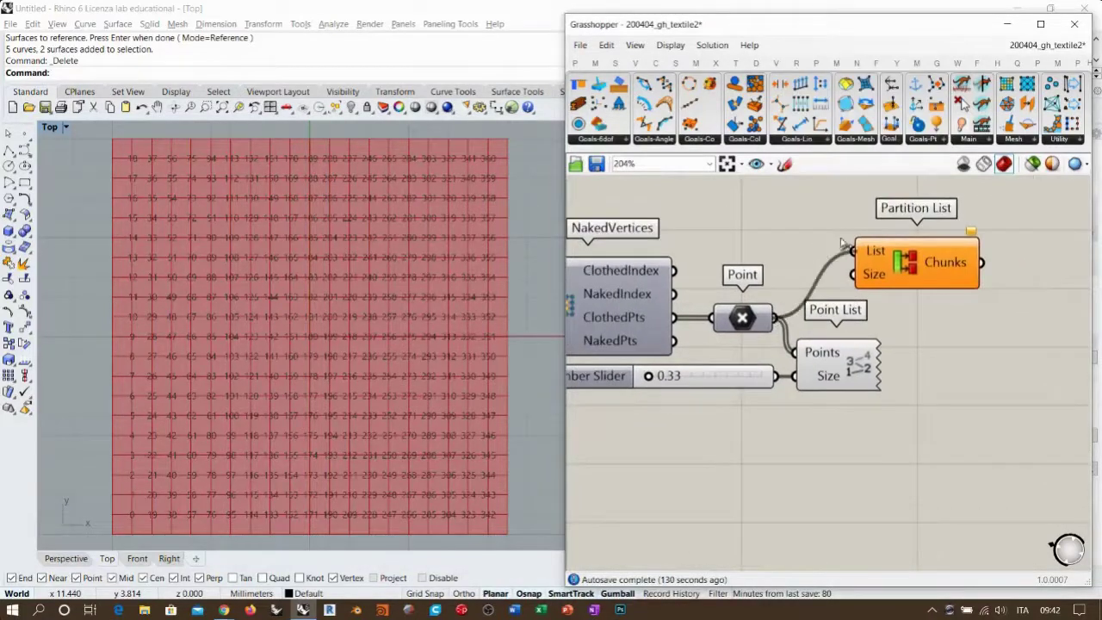
Create a panel containing 19 and connect it to Partition List's Size input
{"action": "scroll", "coordinate": [932, 252], "scroll_direction": "up", "scroll_amount": 3}
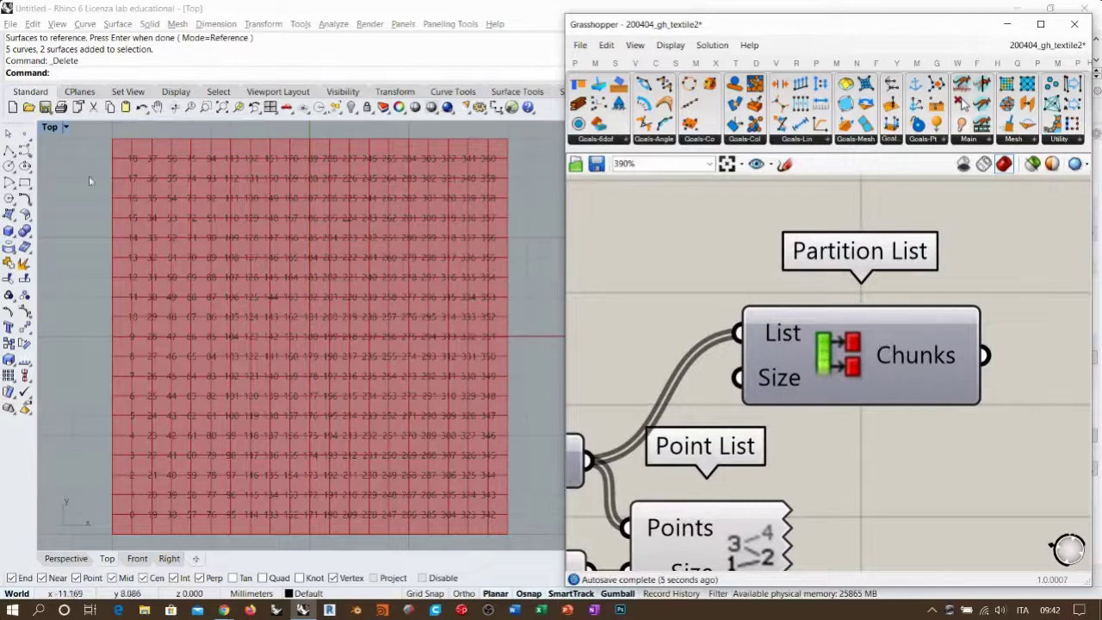
{"action": "right_click_drag", "start_coordinate": [787, 342], "coordinate": [957, 341]}
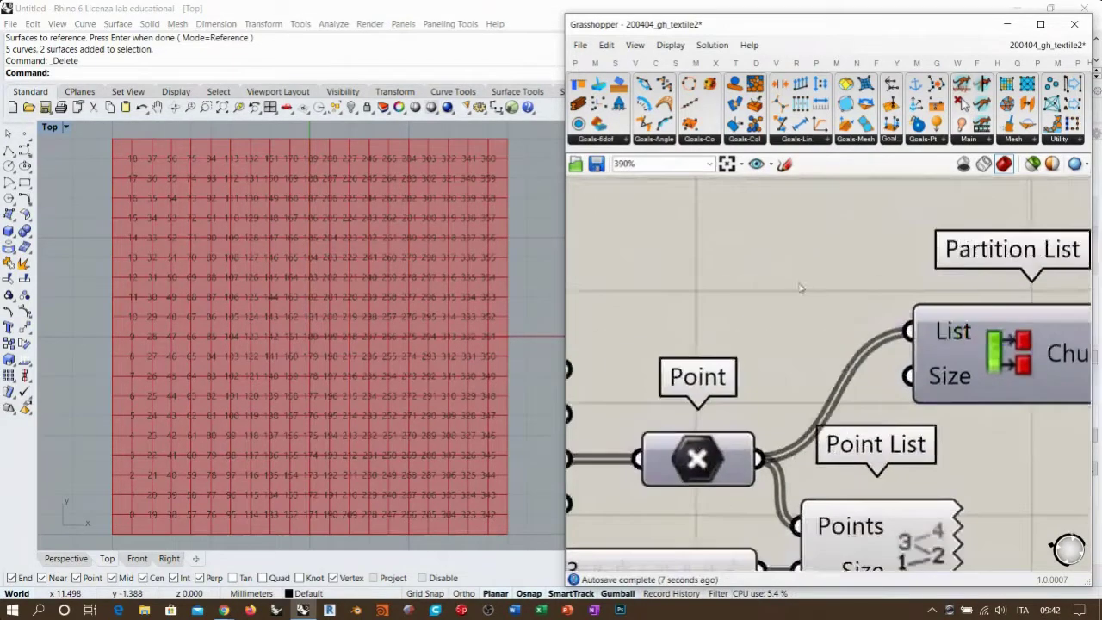
{"action": "double_click", "coordinate": [798, 282]}
{"action": "key", "text": "Return"}
{"action": "left_click_drag", "start_coordinate": [840, 283], "coordinate": [910, 376]}
{"action": "scroll", "coordinate": [911, 375], "scroll_direction": "down", "scroll_amount": 4}
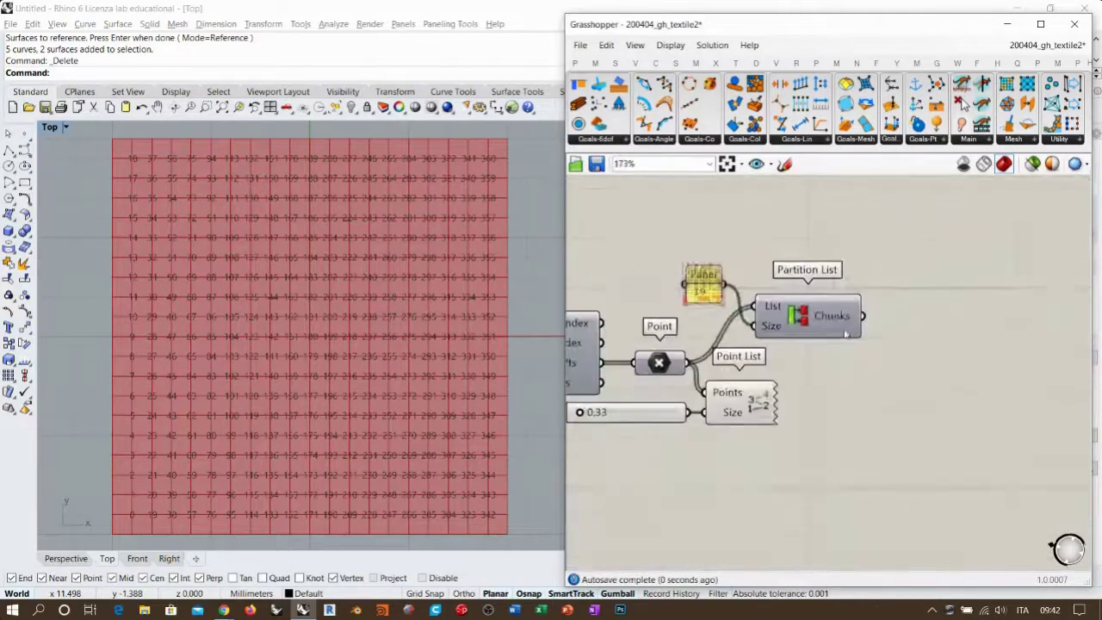
Add a Param Viewer fed by Partition List's Chunks output, show its branch list and place it beside the component
{"action": "double_click", "coordinate": [847, 308]}
{"action": "type", "text": "pa"}
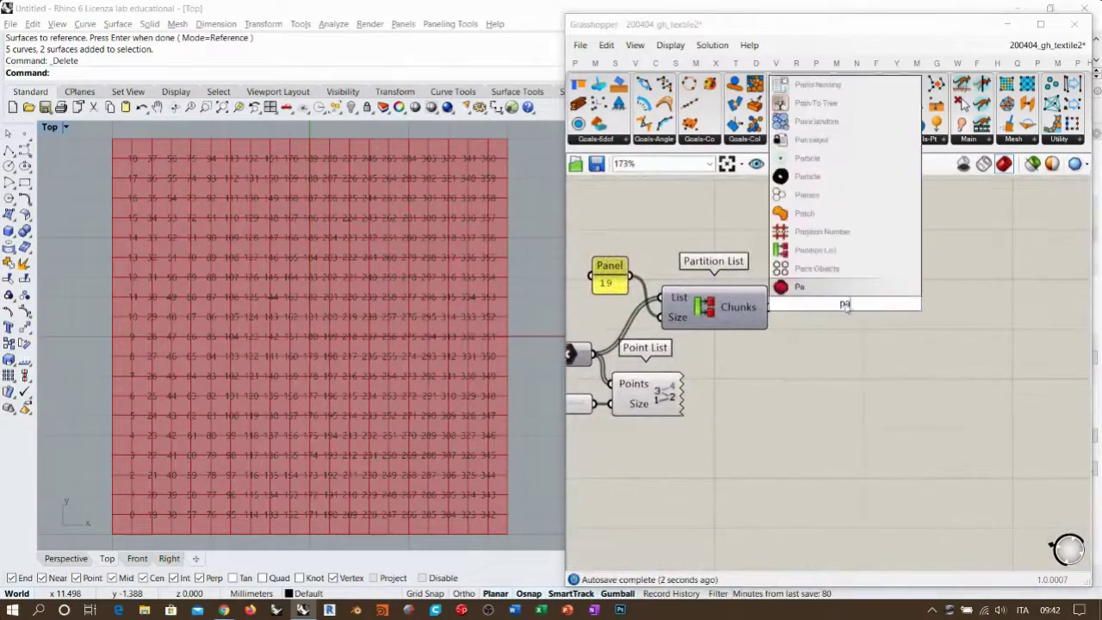
{"action": "type", "text": "ram"}
{"action": "key", "text": "Return"}
{"action": "left_click_drag", "start_coordinate": [793, 297], "coordinate": [829, 313]}
{"action": "right_click_drag", "start_coordinate": [924, 375], "coordinate": [812, 374]}
{"action": "scroll", "coordinate": [812, 374], "scroll_direction": "down", "scroll_amount": 1}
{"action": "scroll", "coordinate": [810, 368], "scroll_direction": "up", "scroll_amount": 1}
{"action": "left_click", "coordinate": [982, 283]}
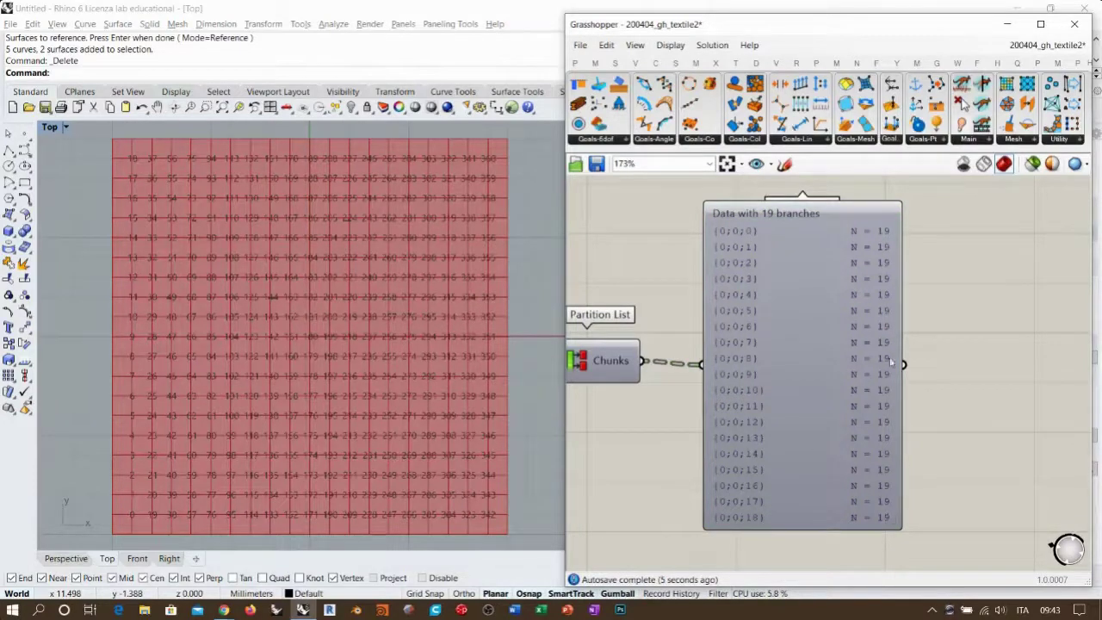
{"action": "left_click_drag", "start_coordinate": [818, 367], "coordinate": [785, 371]}
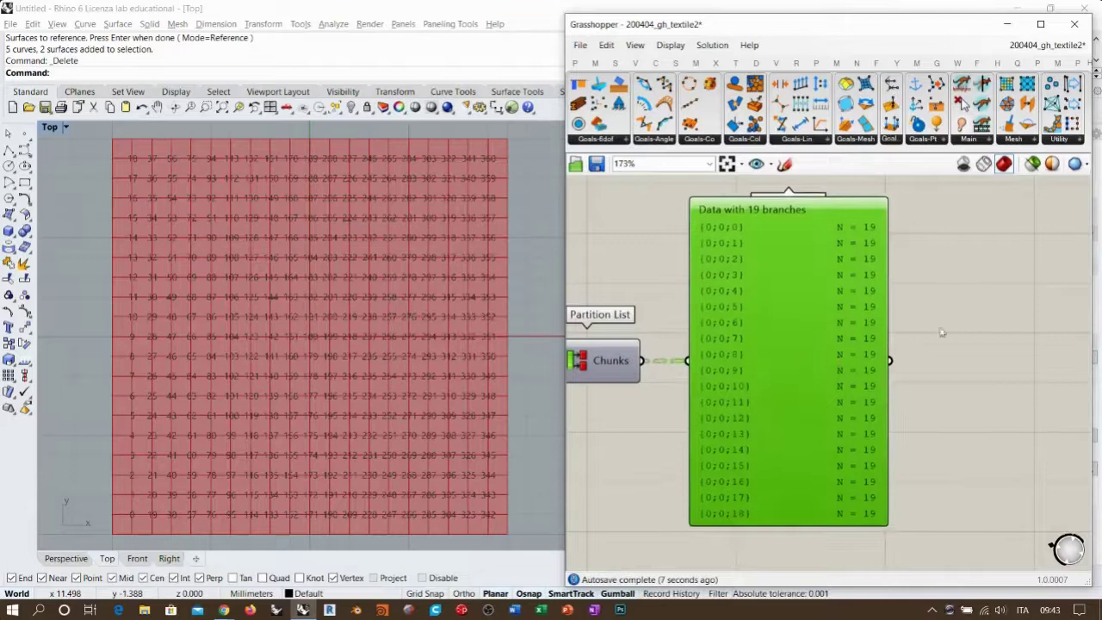
Replace the panel feeding Partition List's Size input with the slider that drives Mesh Surface's U and V counts
{"action": "right_click_drag", "start_coordinate": [578, 320], "coordinate": [919, 320]}
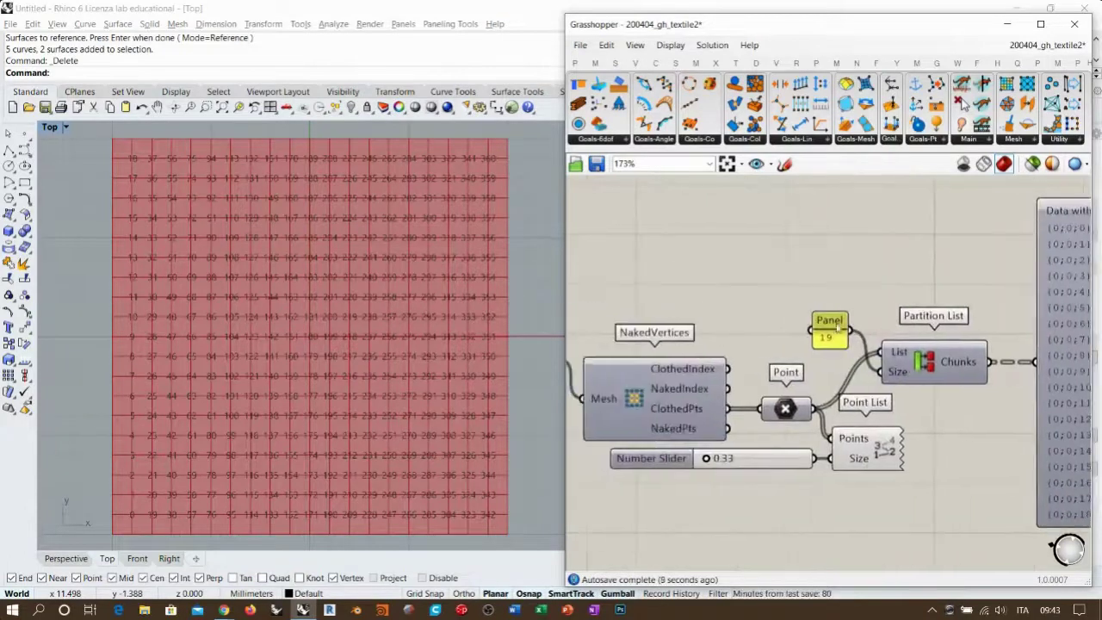
{"action": "mouse_move", "coordinate": [575, 382]}
{"action": "right_mouse_down"}
{"action": "mouse_move", "coordinate": [699, 359]}
{"action": "mouse_move", "coordinate": [911, 348]}
{"action": "right_mouse_up"}
{"action": "scroll", "coordinate": [723, 329], "scroll_direction": "up", "scroll_amount": 2}
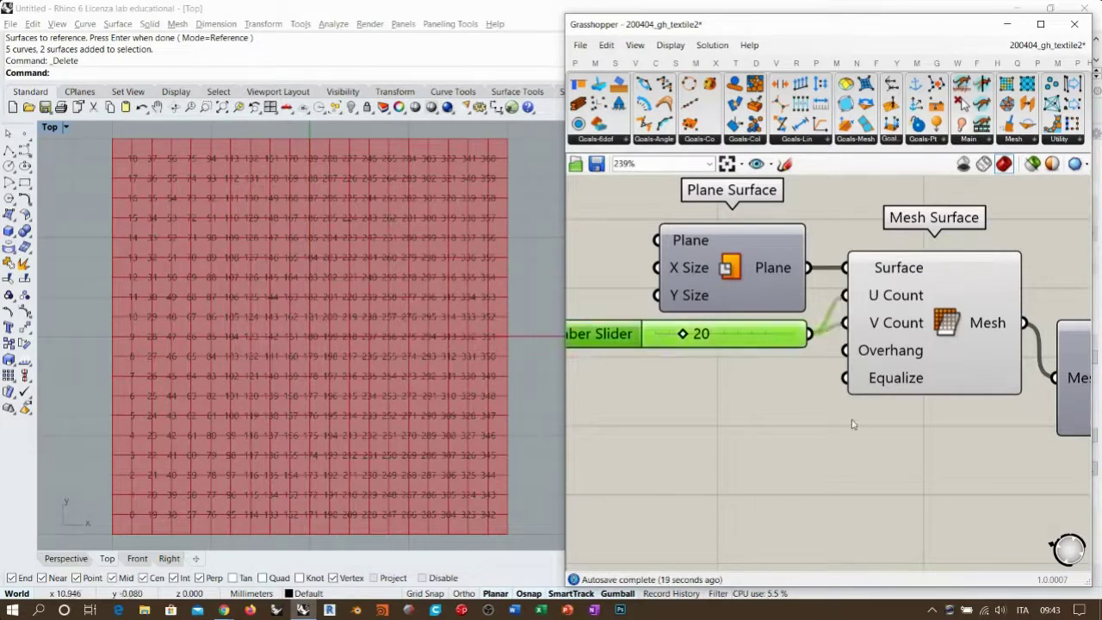
{"action": "right_click_drag", "start_coordinate": [814, 429], "coordinate": [726, 426]}
{"action": "double_click", "coordinate": [781, 460]}
{"action": "left_click", "coordinate": [681, 399]}
{"action": "scroll", "coordinate": [656, 359], "scroll_direction": "down", "scroll_amount": 1}
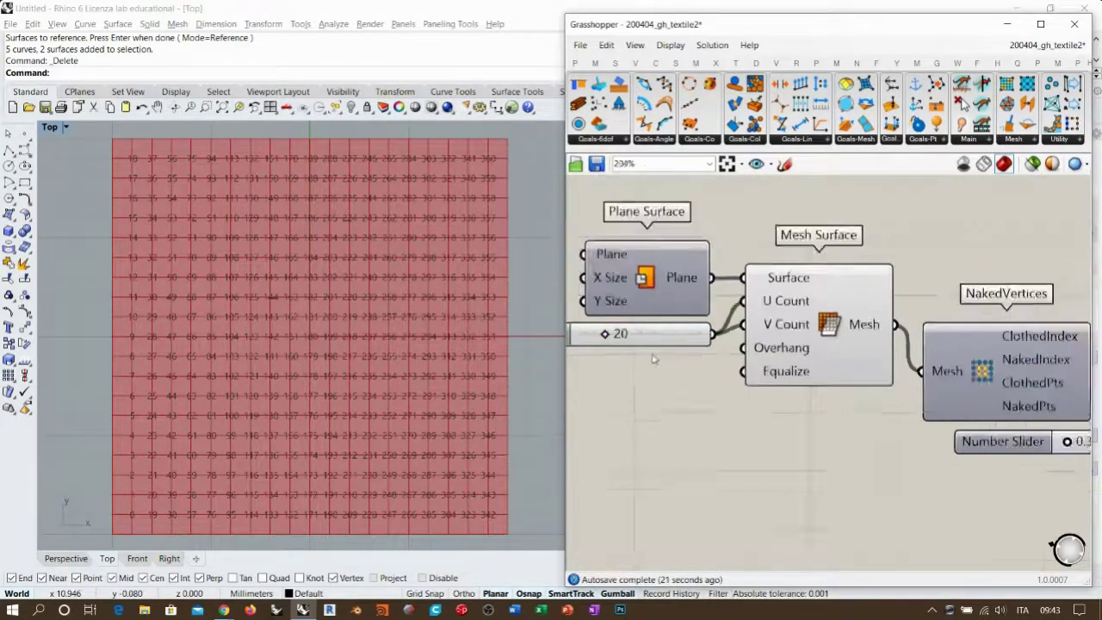
{"action": "scroll", "coordinate": [653, 360], "scroll_direction": "down", "scroll_amount": 4}
{"action": "left_click_drag", "start_coordinate": [638, 321], "coordinate": [976, 324]}
{"action": "right_click_drag", "start_coordinate": [1015, 371], "coordinate": [742, 407]}
{"action": "scroll", "coordinate": [766, 396], "scroll_direction": "up", "scroll_amount": 1}
{"action": "right_click_drag", "start_coordinate": [773, 395], "coordinate": [735, 404]}
{"action": "scroll", "coordinate": [770, 386], "scroll_direction": "up", "scroll_amount": 1}
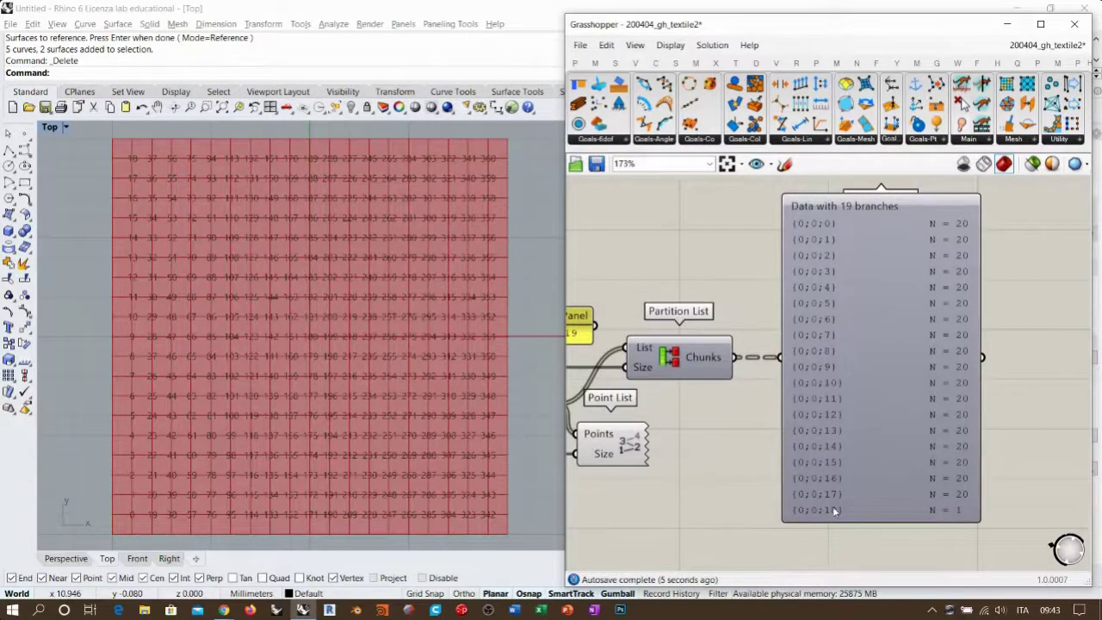
Set the expression x-1 on Partition List's Size input and check the branch sizes in the Param Viewer
{"action": "scroll", "coordinate": [745, 410], "scroll_direction": "up", "scroll_amount": 1}
{"action": "right_click", "coordinate": [777, 379]}
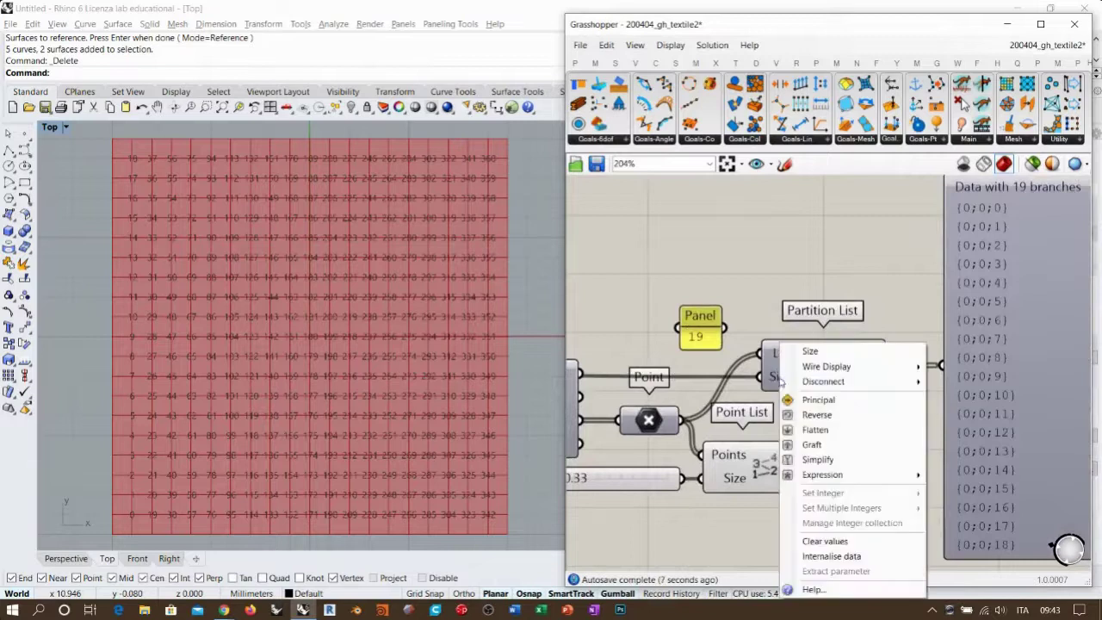
{"action": "mouse_move", "coordinate": [811, 478]}
{"action": "left_click", "coordinate": [974, 493]}
{"action": "type", "text": "x-1"}
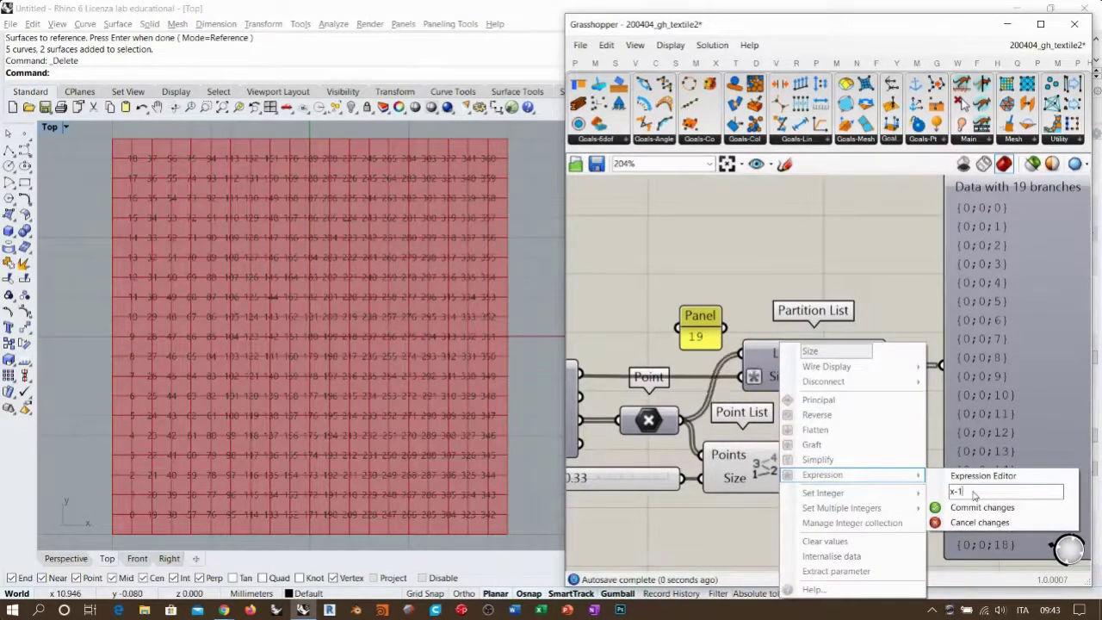
{"action": "left_click", "coordinate": [862, 257]}
{"action": "right_click_drag", "start_coordinate": [935, 373], "coordinate": [814, 364]}
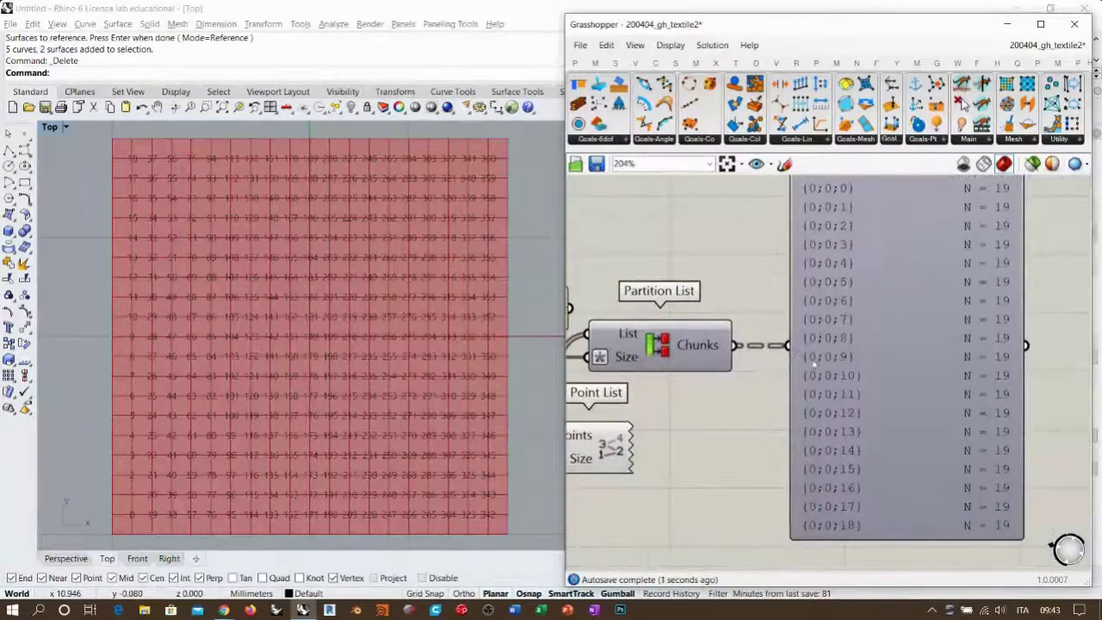
{"action": "right_click_drag", "start_coordinate": [702, 357], "coordinate": [794, 363]}
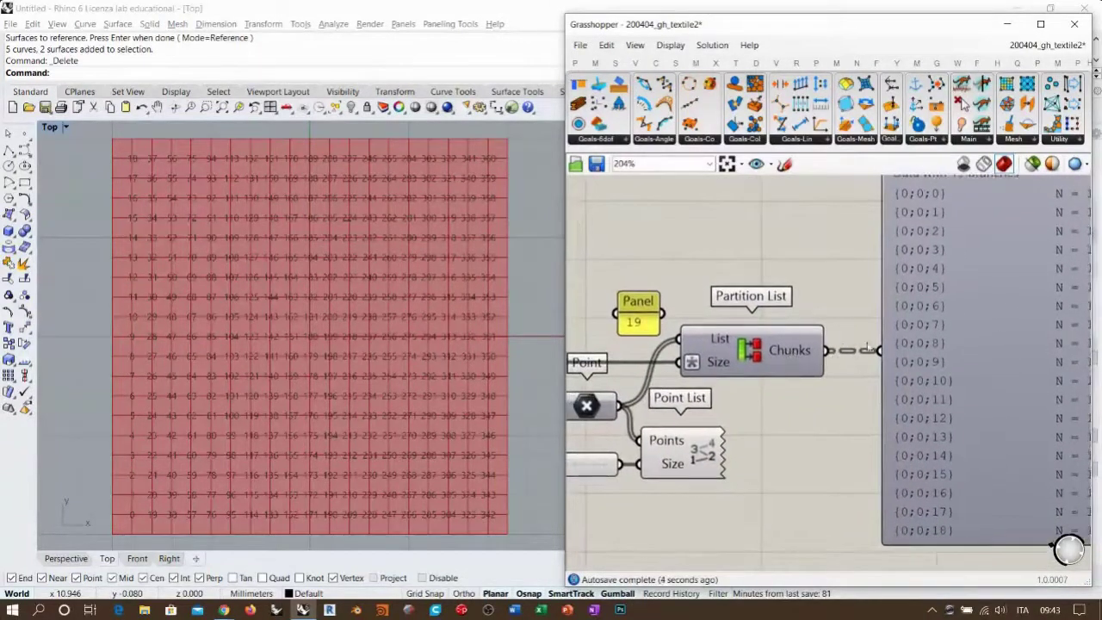
{"action": "scroll", "coordinate": [858, 324], "scroll_direction": "down", "scroll_amount": 2}
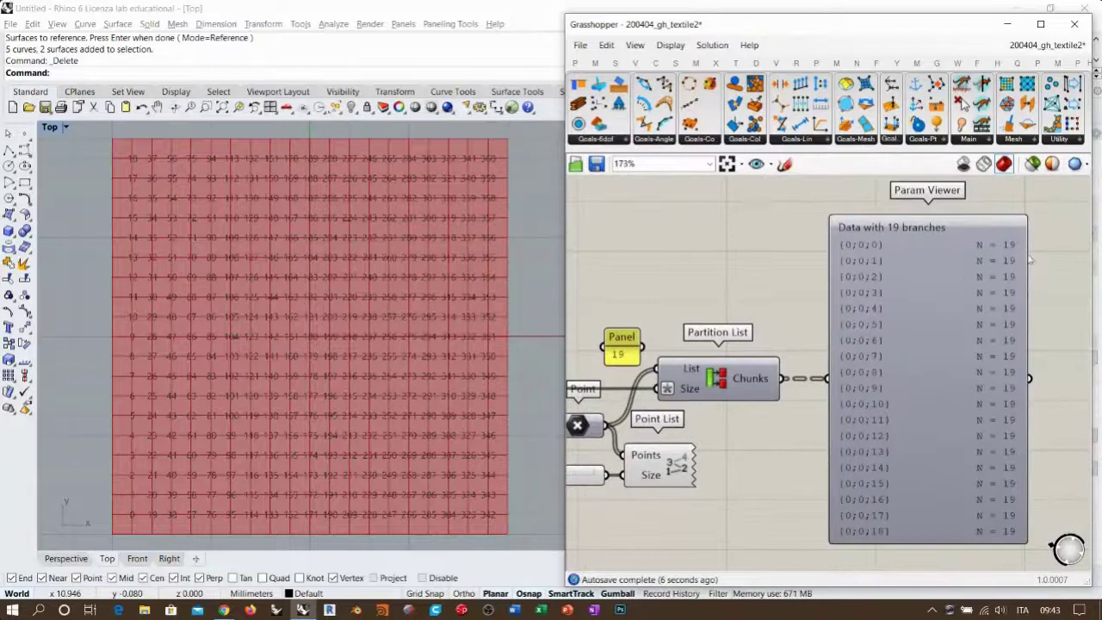
Narrow the Param Viewer and delete it from the canvas
{"action": "left_click_drag", "start_coordinate": [1025, 273], "coordinate": [957, 276]}
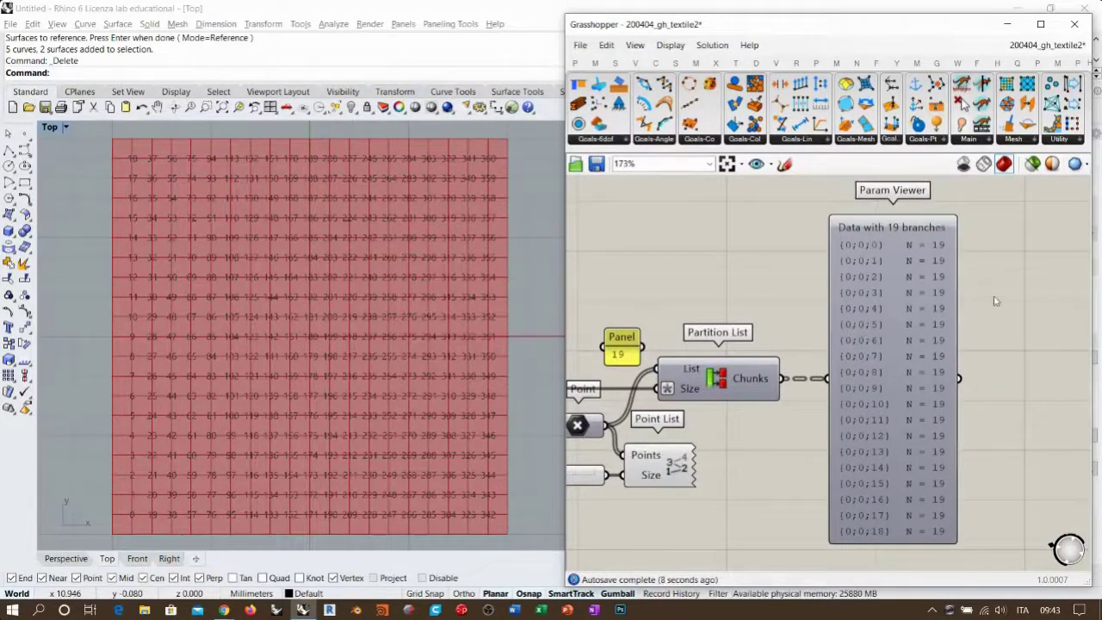
{"action": "left_click", "coordinate": [870, 373]}
{"action": "key", "text": "Delete"}
Move Point List and its size slider beside Partition List and feed its Points input from the Chunks output
{"action": "right_click_drag", "start_coordinate": [782, 360], "coordinate": [871, 315]}
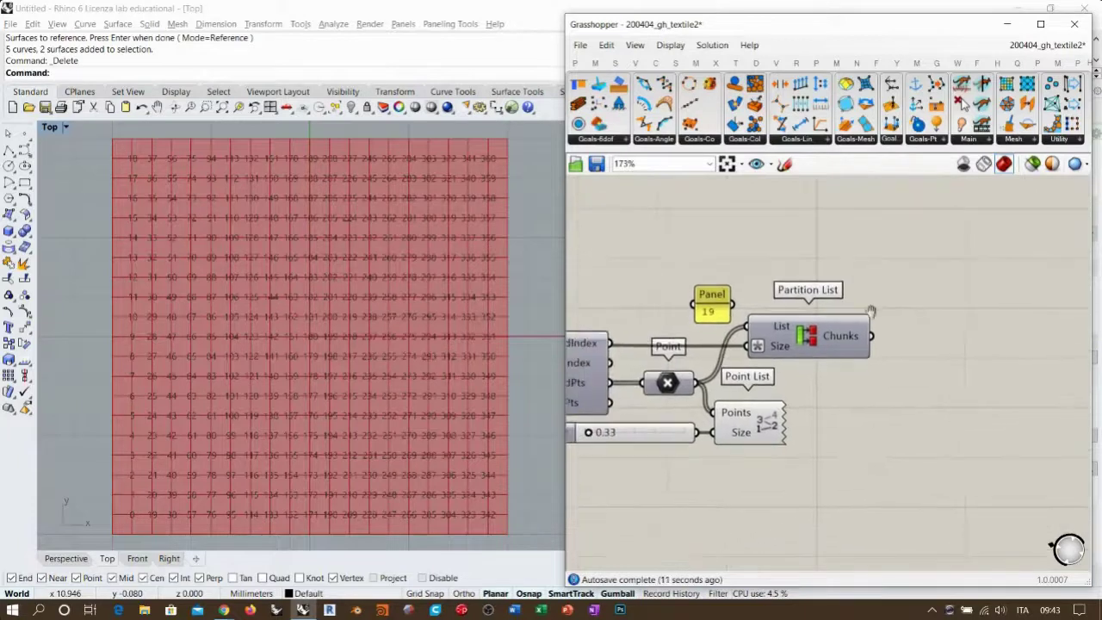
{"action": "left_click", "coordinate": [768, 426]}
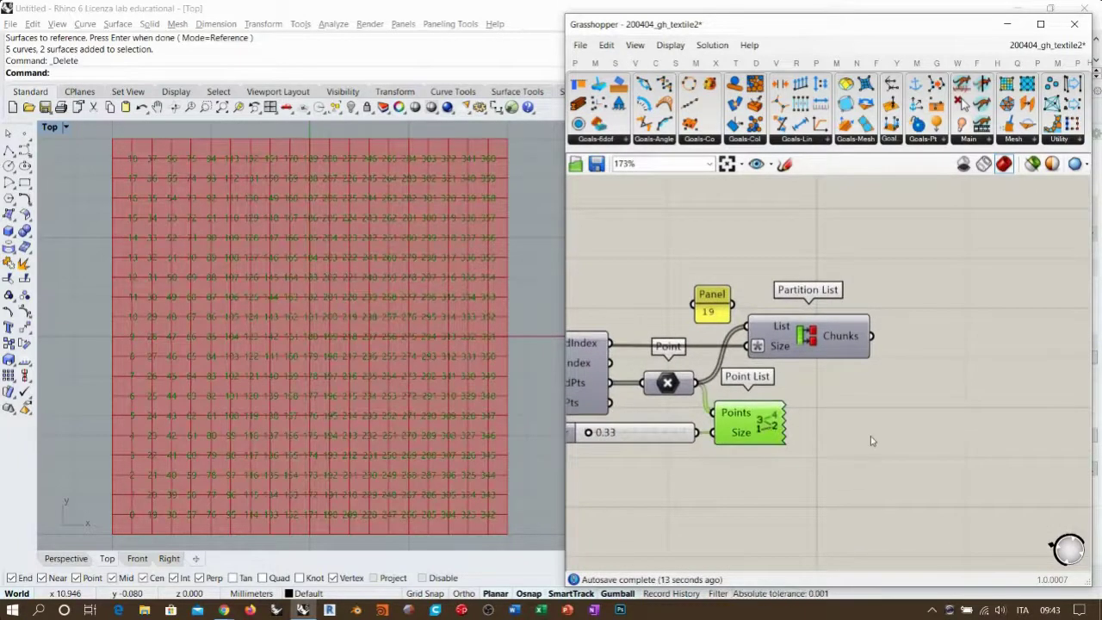
{"action": "left_click", "coordinate": [632, 432], "text": "shift"}
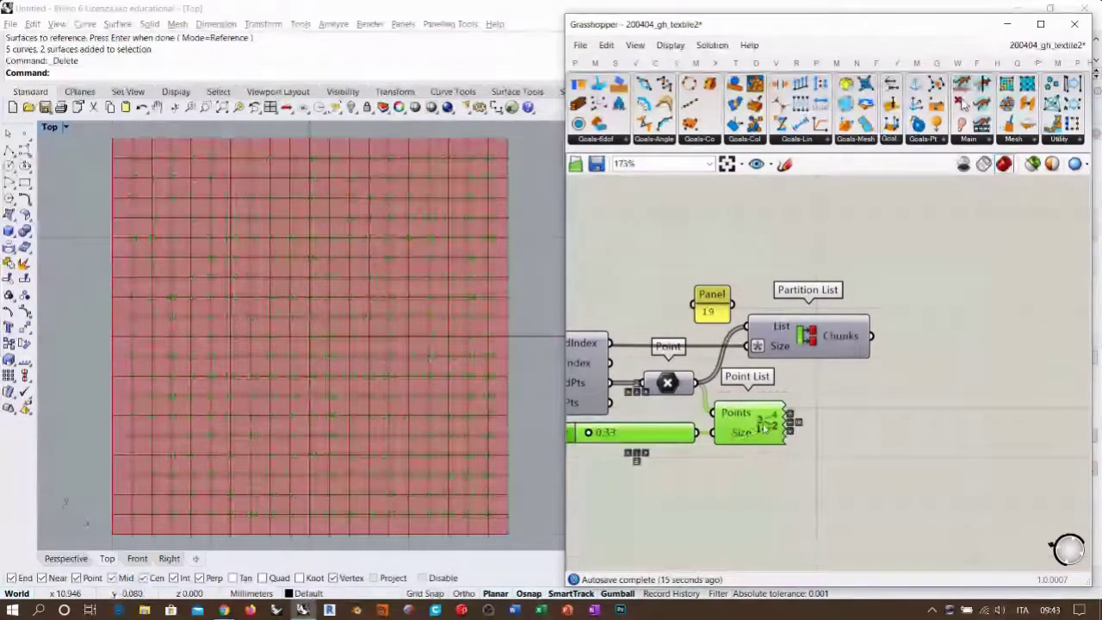
{"action": "left_click_drag", "start_coordinate": [633, 432], "coordinate": [811, 433]}
{"action": "left_click", "coordinate": [861, 378]}
{"action": "left_click_drag", "start_coordinate": [872, 335], "coordinate": [892, 413]}
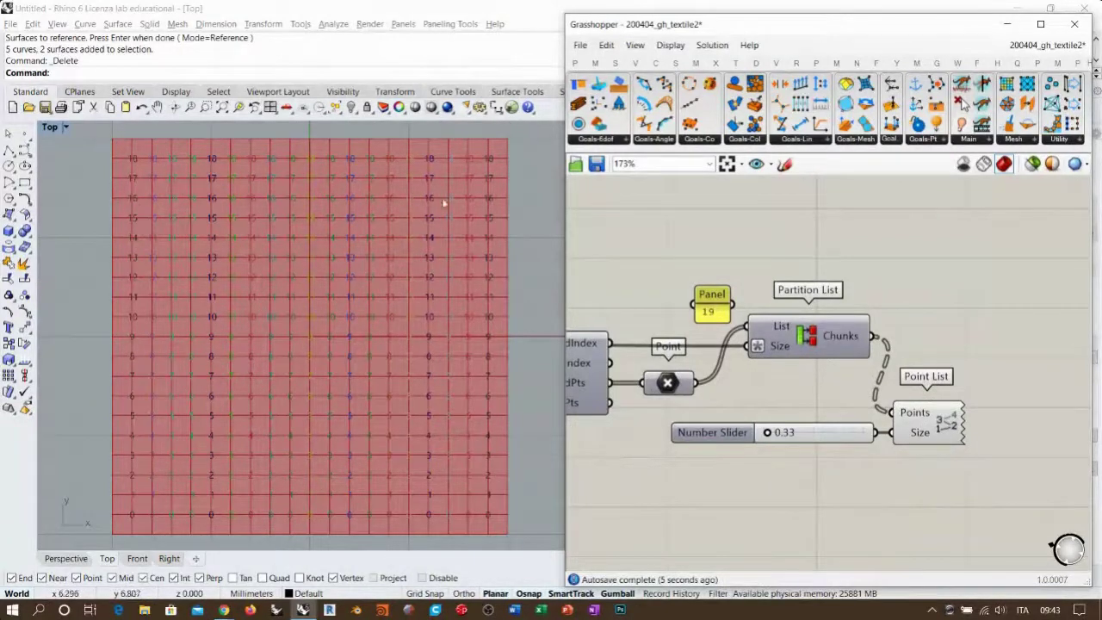
Examine the partitioned point numbering along the mesh's upper edge in the Top viewport
{"action": "right_click_drag", "start_coordinate": [212, 182], "coordinate": [207, 243]}
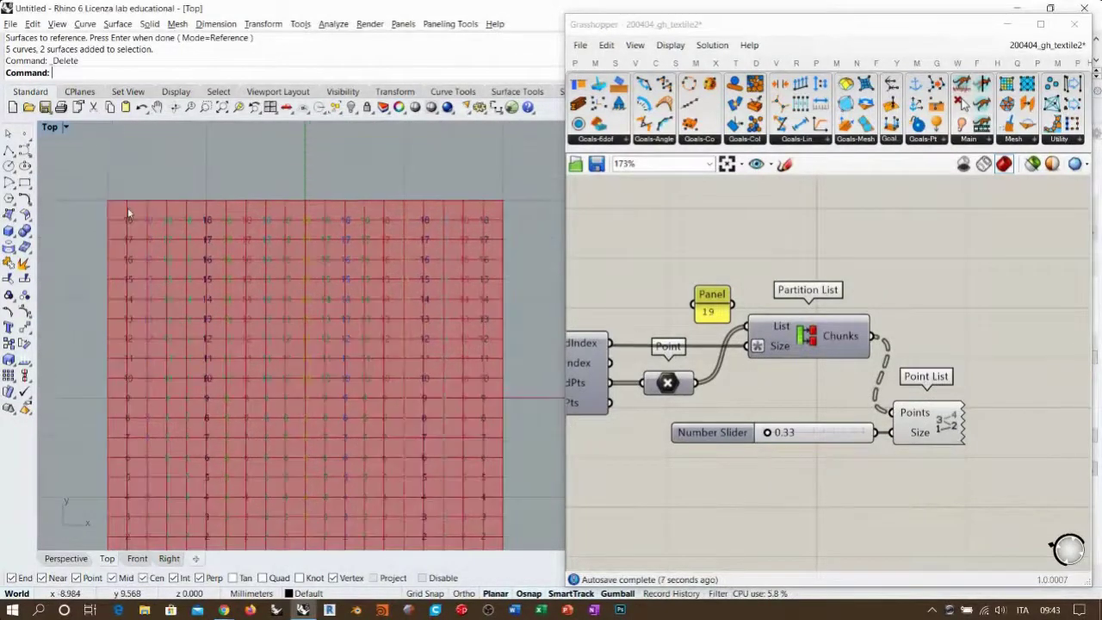
{"action": "scroll", "coordinate": [128, 207], "scroll_direction": "up", "scroll_amount": 12}
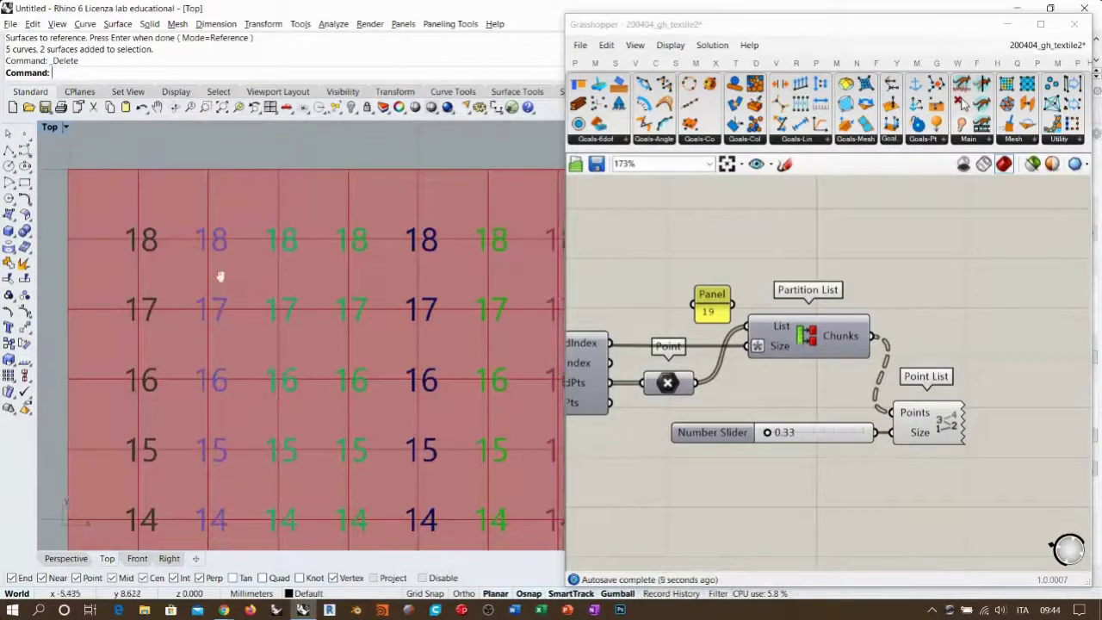
{"action": "right_click_drag", "start_coordinate": [219, 276], "coordinate": [43, 279]}
{"action": "right_click_drag", "start_coordinate": [295, 272], "coordinate": [43, 265]}
{"action": "right_click_drag", "start_coordinate": [379, 265], "coordinate": [26, 253]}
{"action": "right_click_drag", "start_coordinate": [428, 258], "coordinate": [405, 255]}
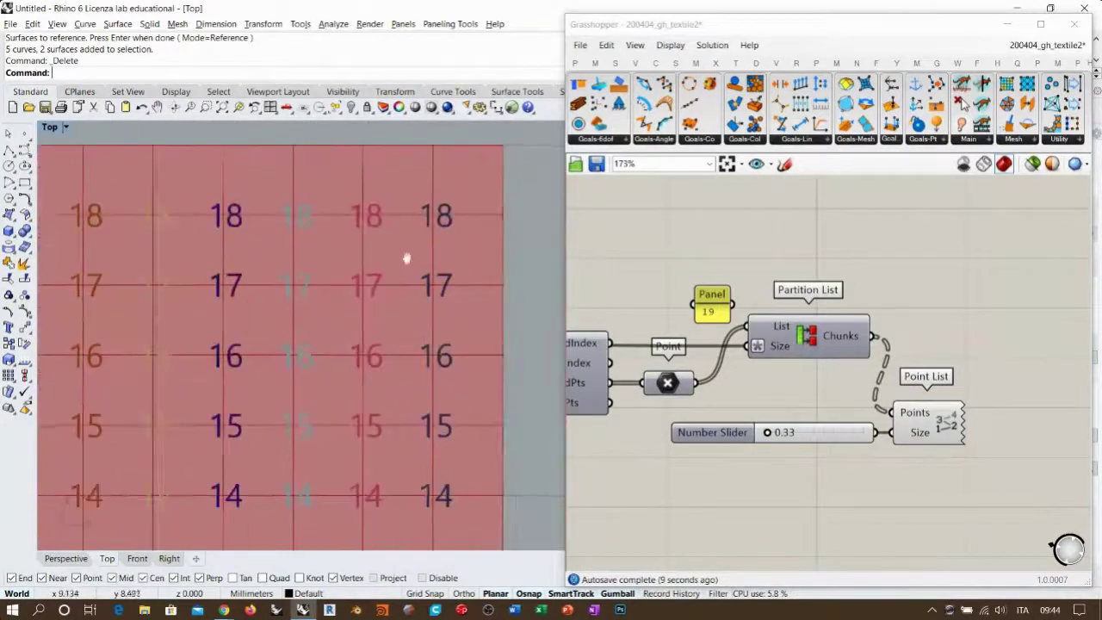
{"action": "scroll", "coordinate": [405, 256], "scroll_direction": "down", "scroll_amount": 5}
{"action": "right_click_drag", "start_coordinate": [312, 312], "coordinate": [404, 217]}
{"action": "scroll", "coordinate": [406, 219], "scroll_direction": "down", "scroll_amount": 4}
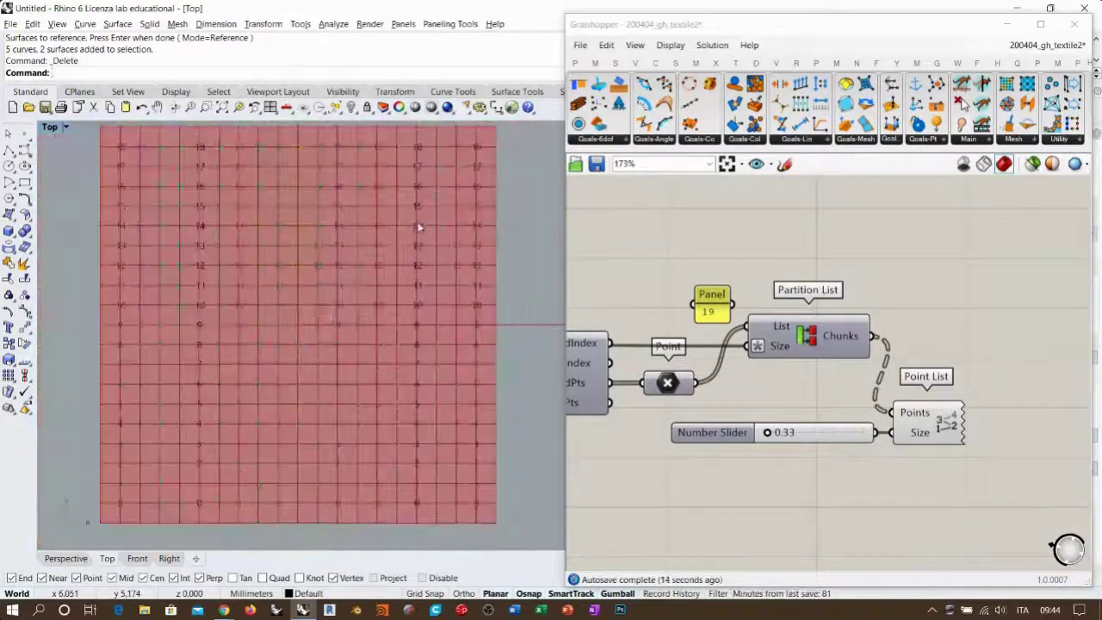
Examine where each partitioned column's numbering starts along the mesh's lower edge
{"action": "right_click_drag", "start_coordinate": [285, 356], "coordinate": [336, 292]}
{"action": "scroll", "coordinate": [185, 441], "scroll_direction": "up", "scroll_amount": 10}
{"action": "right_click_drag", "start_coordinate": [233, 409], "coordinate": [215, 403]}
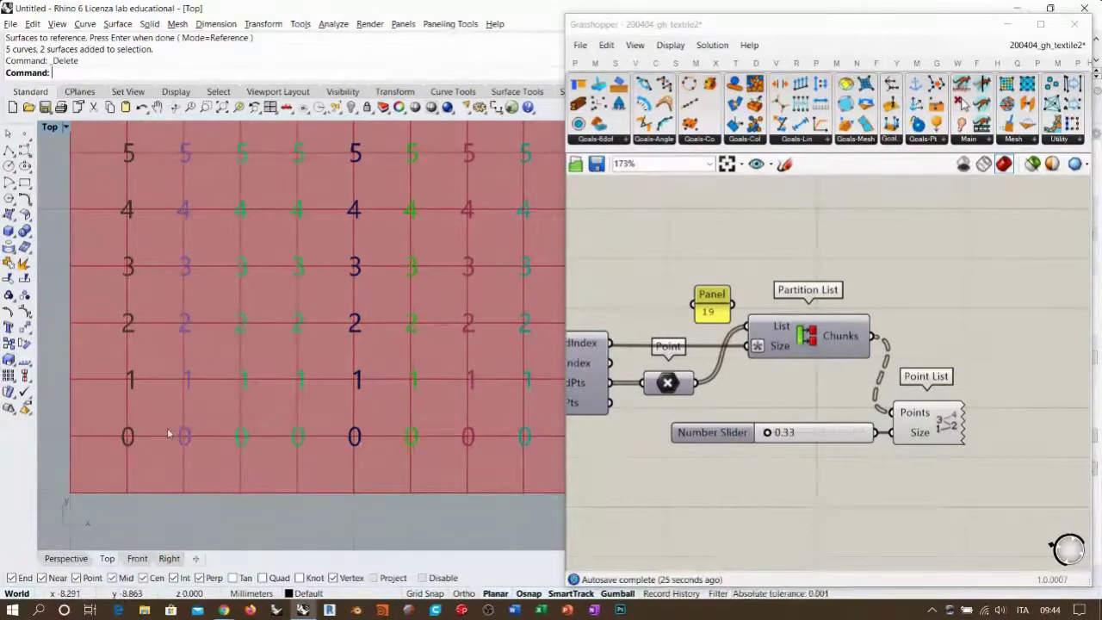
{"action": "scroll", "coordinate": [126, 415], "scroll_direction": "down", "scroll_amount": 2}
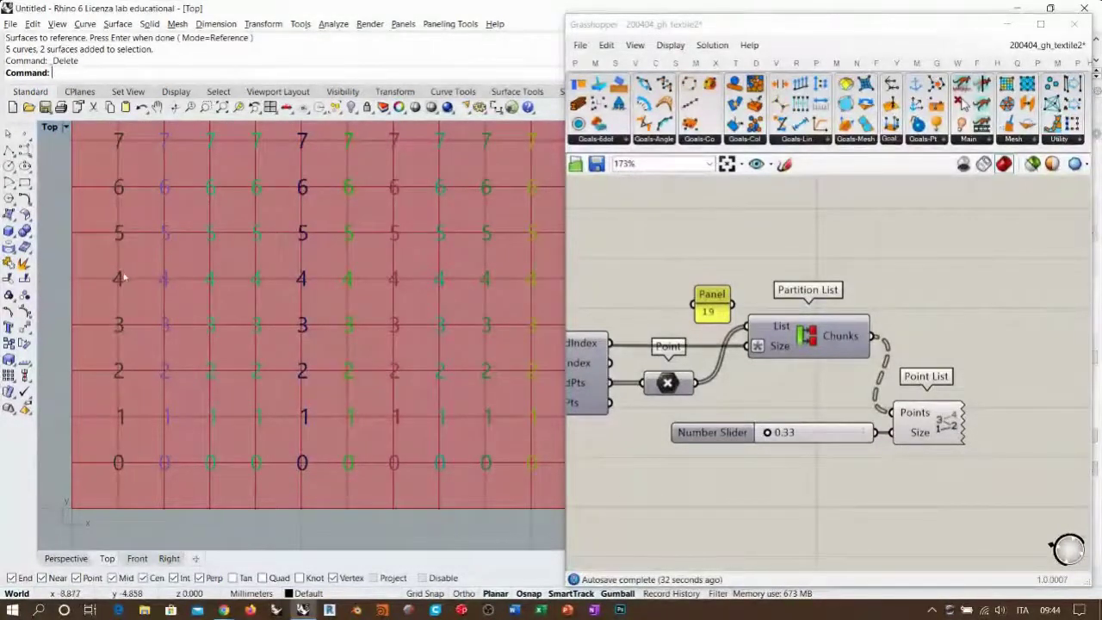
{"action": "scroll", "coordinate": [291, 382], "scroll_direction": "down", "scroll_amount": 4}
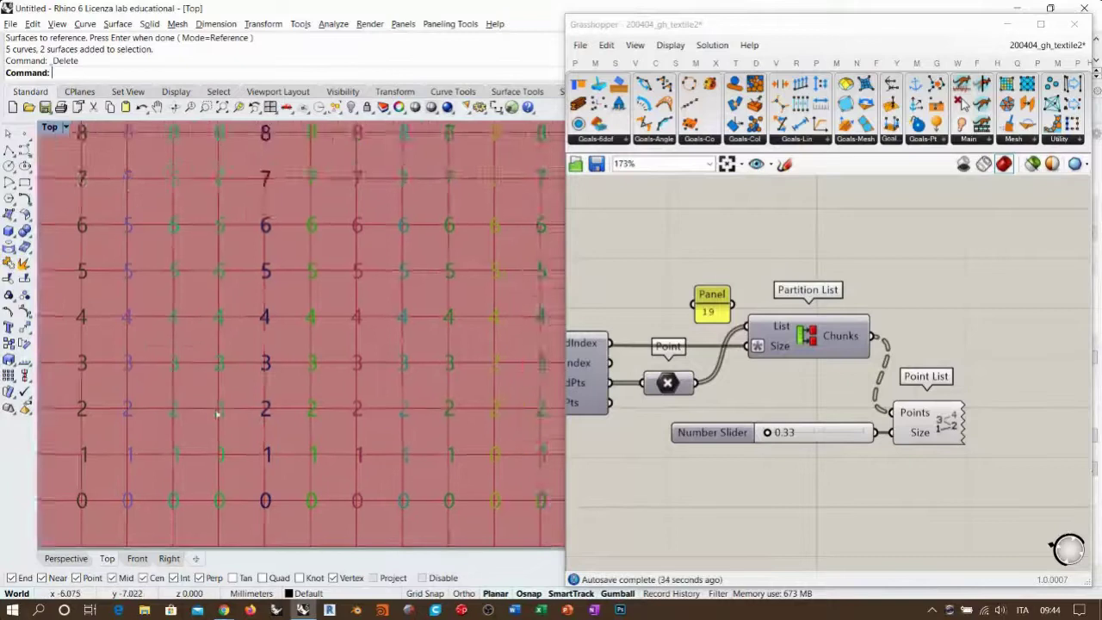
{"action": "right_click_drag", "start_coordinate": [308, 370], "coordinate": [304, 392]}
{"action": "left_click", "coordinate": [747, 256]}
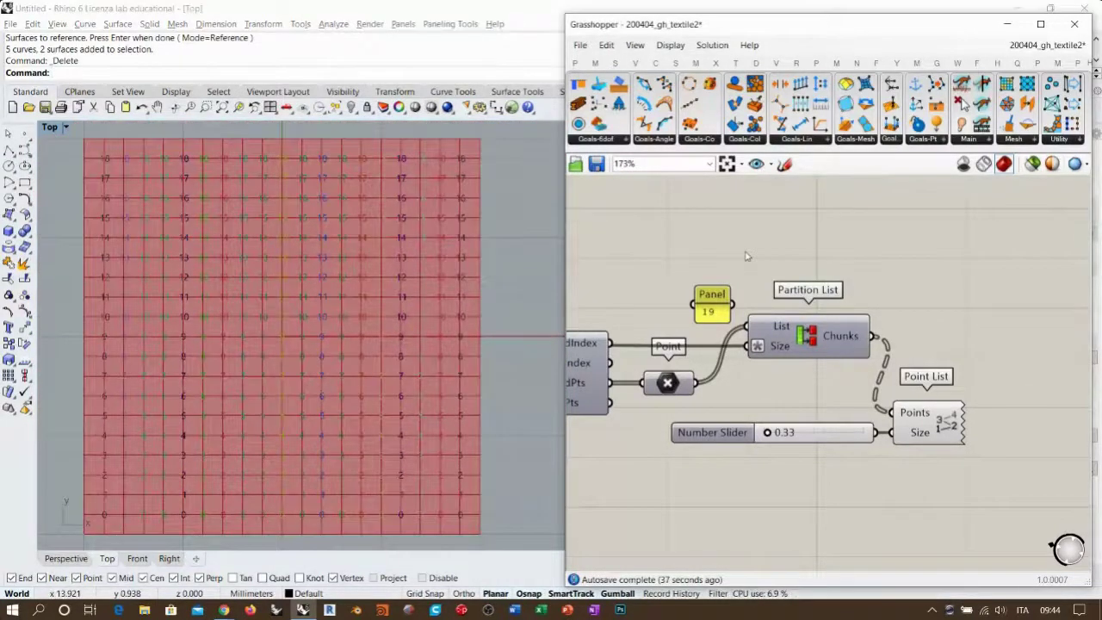
{"action": "left_click", "coordinate": [346, 443]}
{"action": "scroll", "coordinate": [172, 448], "scroll_direction": "up", "scroll_amount": 6}
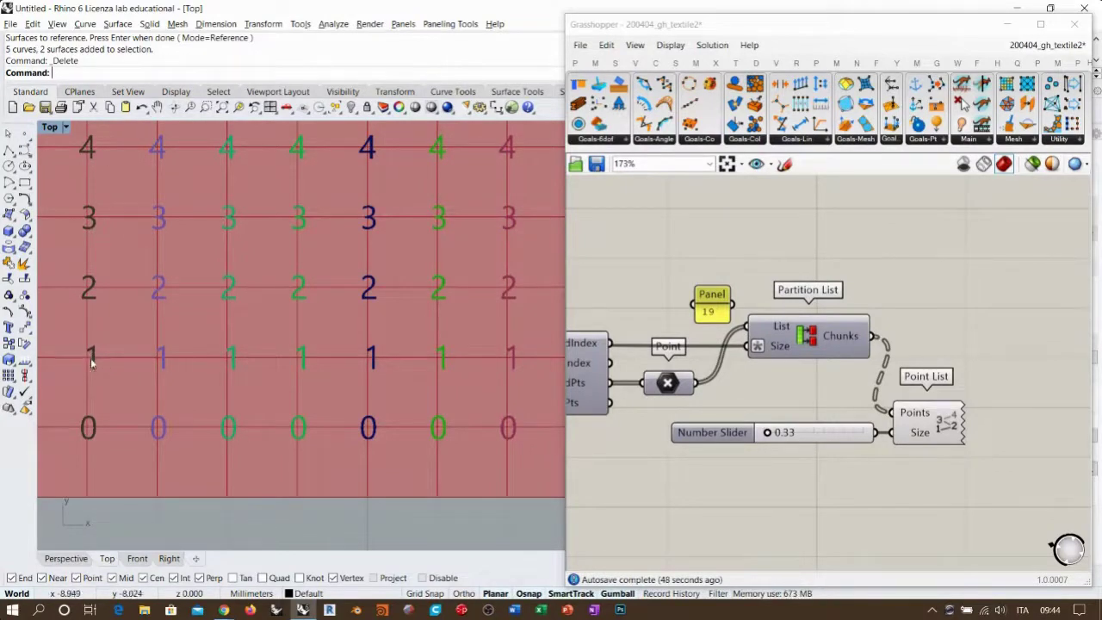
{"action": "right_click_drag", "start_coordinate": [139, 238], "coordinate": [120, 308]}
{"action": "scroll", "coordinate": [110, 297], "scroll_direction": "down", "scroll_amount": 6}
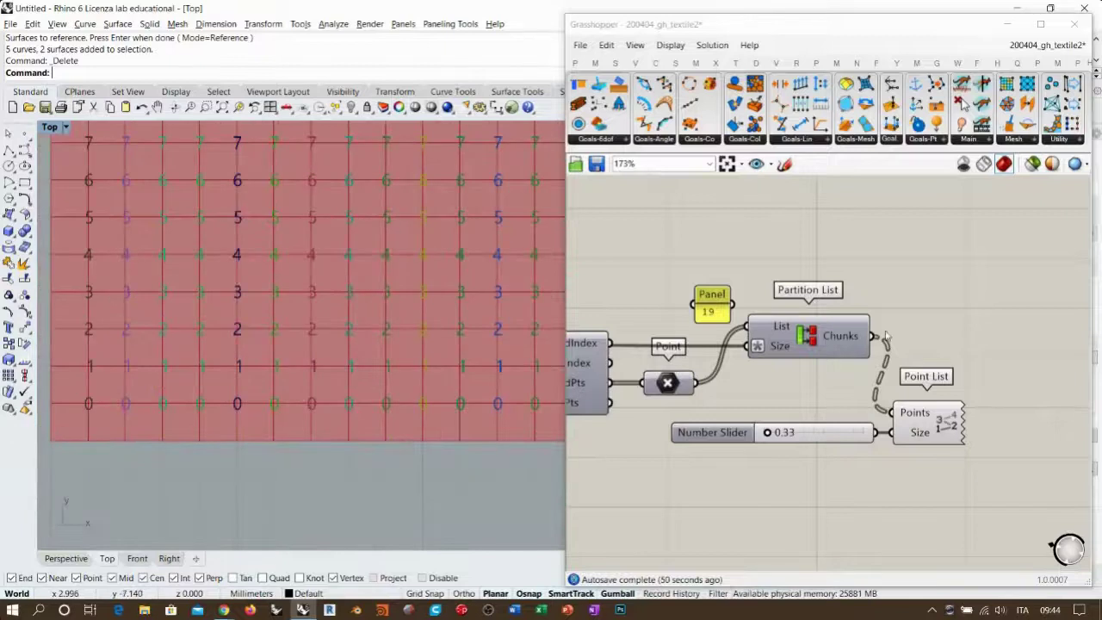
Add a Dispatch component and connect Partition List's Chunks output to its List input
{"action": "right_click_drag", "start_coordinate": [931, 333], "coordinate": [840, 318]}
{"action": "scroll", "coordinate": [848, 305], "scroll_direction": "up", "scroll_amount": 2}
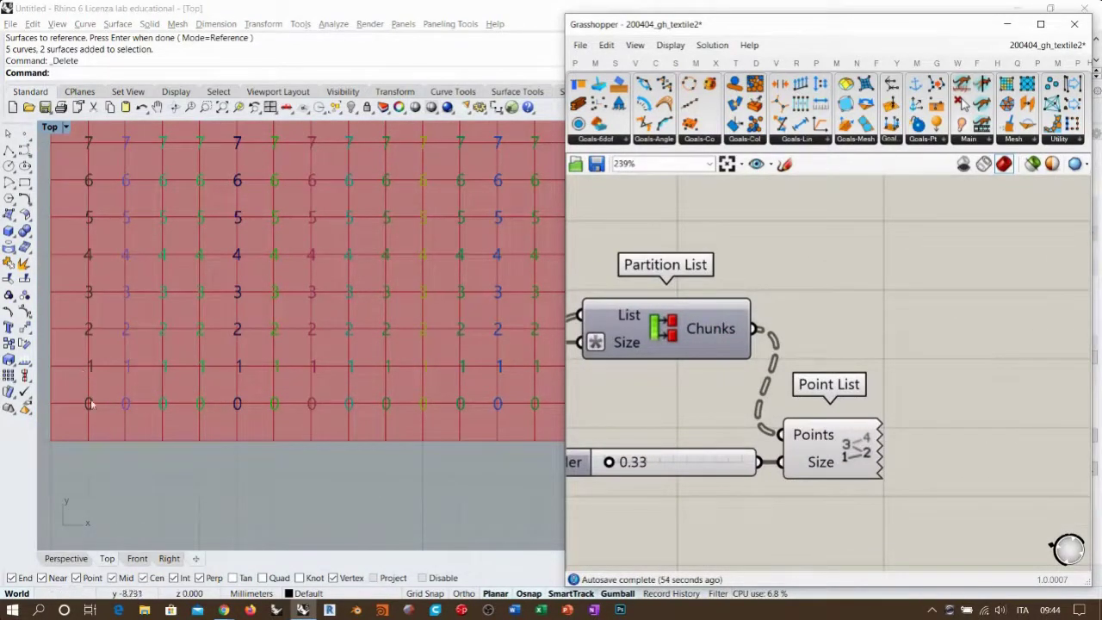
{"action": "double_click", "coordinate": [853, 287]}
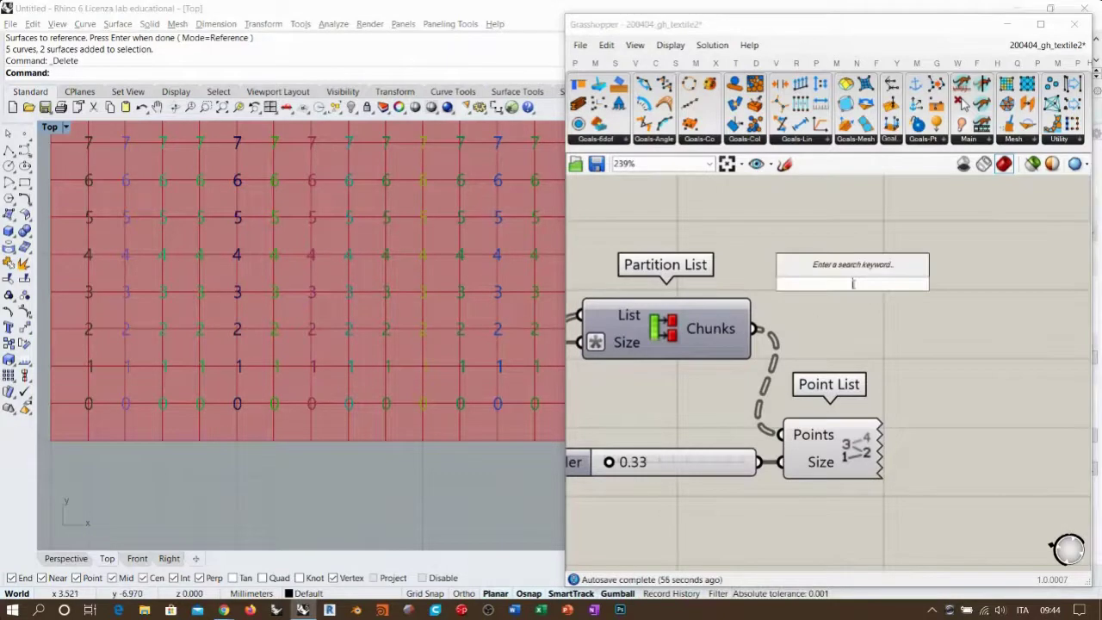
{"action": "type", "text": "disp"}
{"action": "left_click", "coordinate": [816, 268]}
{"action": "left_click_drag", "start_coordinate": [756, 328], "coordinate": [779, 246]}
{"action": "mouse_move", "coordinate": [835, 278]}
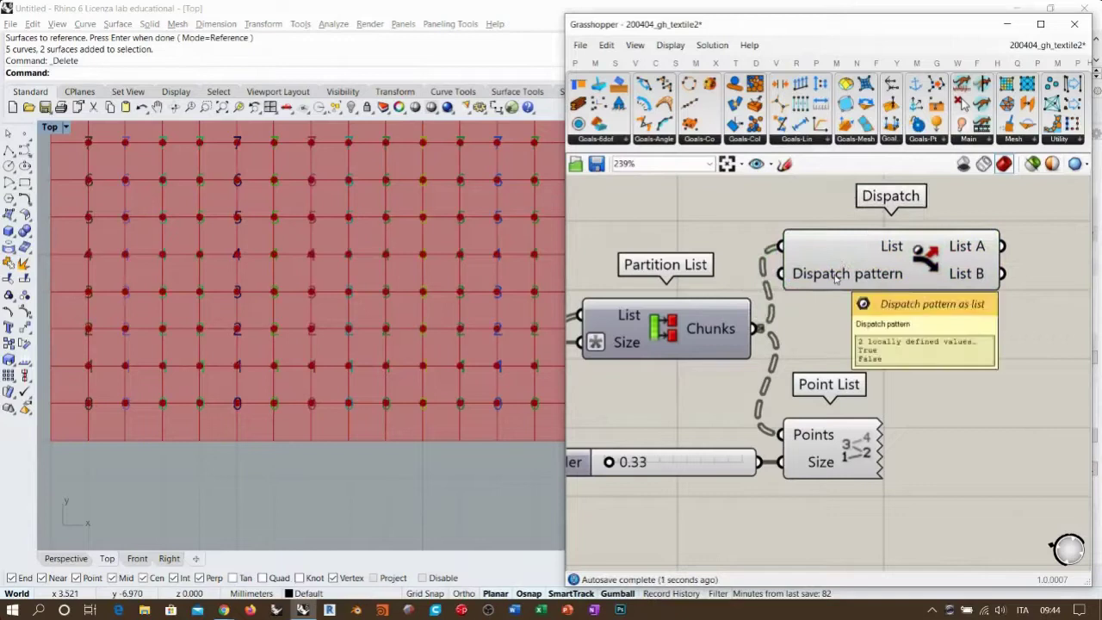
Move Point List and its slider past Dispatch and connect Dispatch's List A to Point List's Points input
{"action": "right_click_drag", "start_coordinate": [907, 364], "coordinate": [822, 377]}
{"action": "left_click_drag", "start_coordinate": [847, 547], "coordinate": [666, 484]}
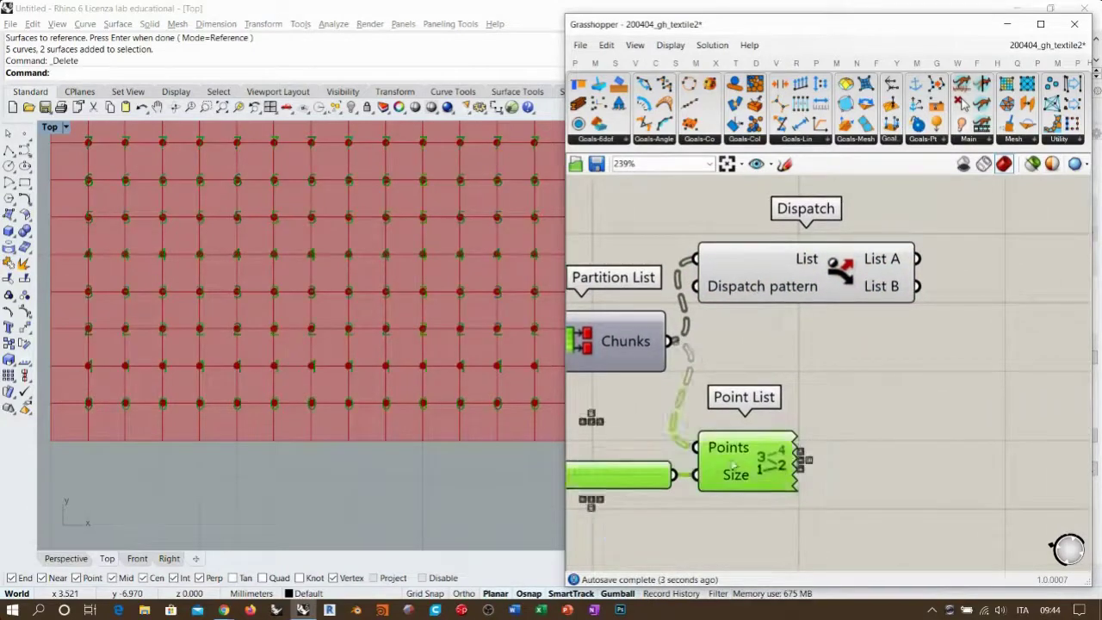
{"action": "left_click_drag", "start_coordinate": [748, 467], "coordinate": [1005, 422]}
{"action": "left_click", "coordinate": [952, 349]}
{"action": "left_click", "coordinate": [852, 277]}
{"action": "right_click_drag", "start_coordinate": [937, 326], "coordinate": [856, 340]}
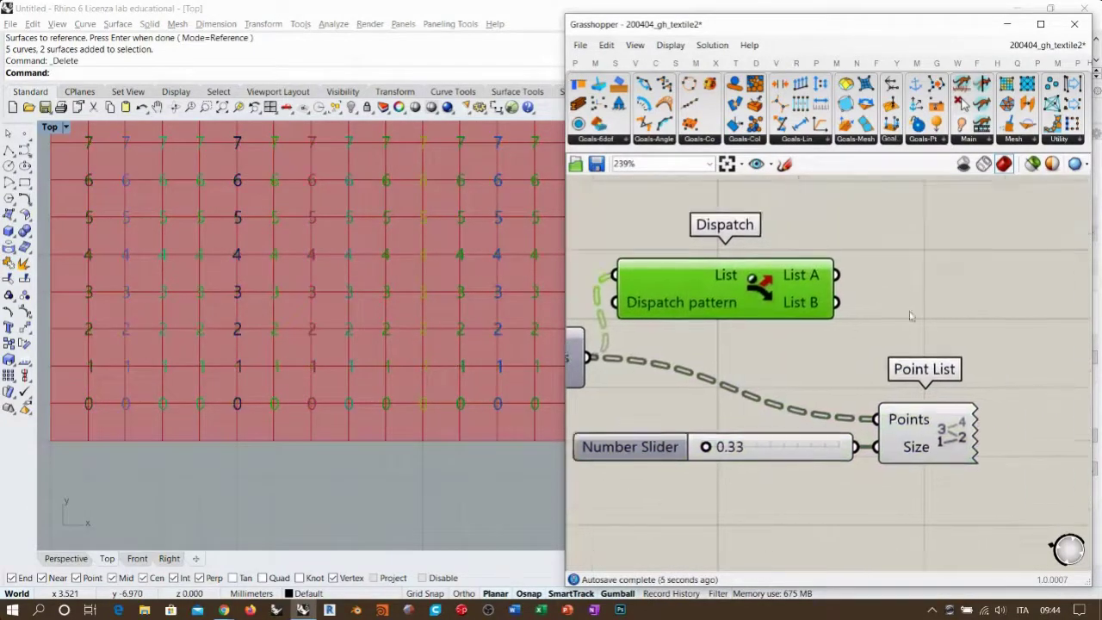
{"action": "left_click_drag", "start_coordinate": [835, 274], "coordinate": [874, 419]}
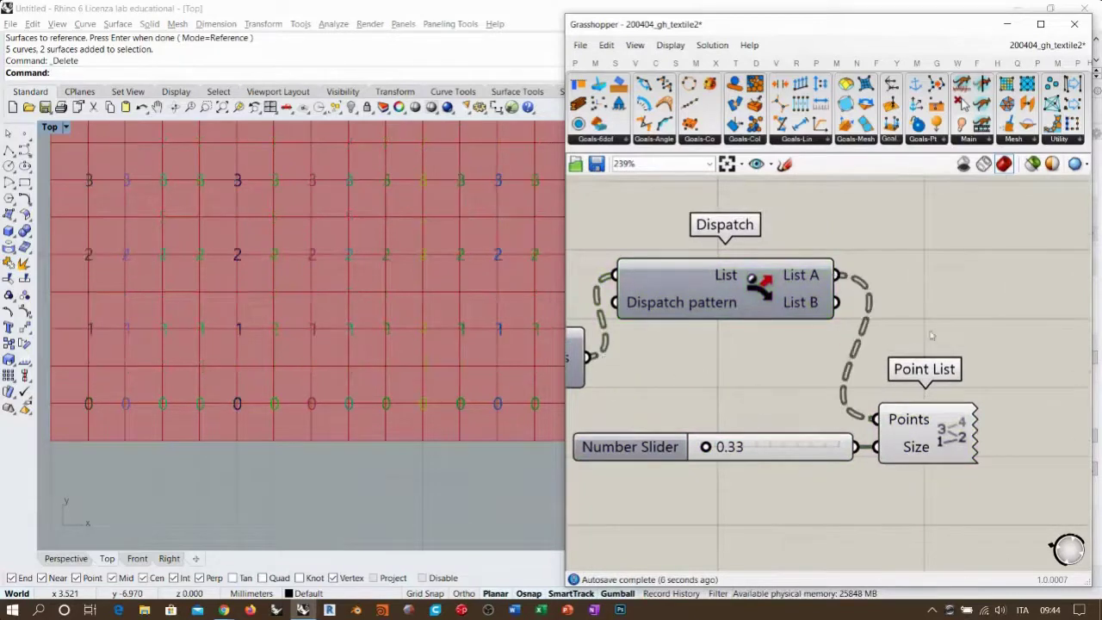
Compare the mesh points in Dispatch's List A and List B through Point List, ending with List A connected
{"action": "right_click_drag", "start_coordinate": [94, 335], "coordinate": [119, 469]}
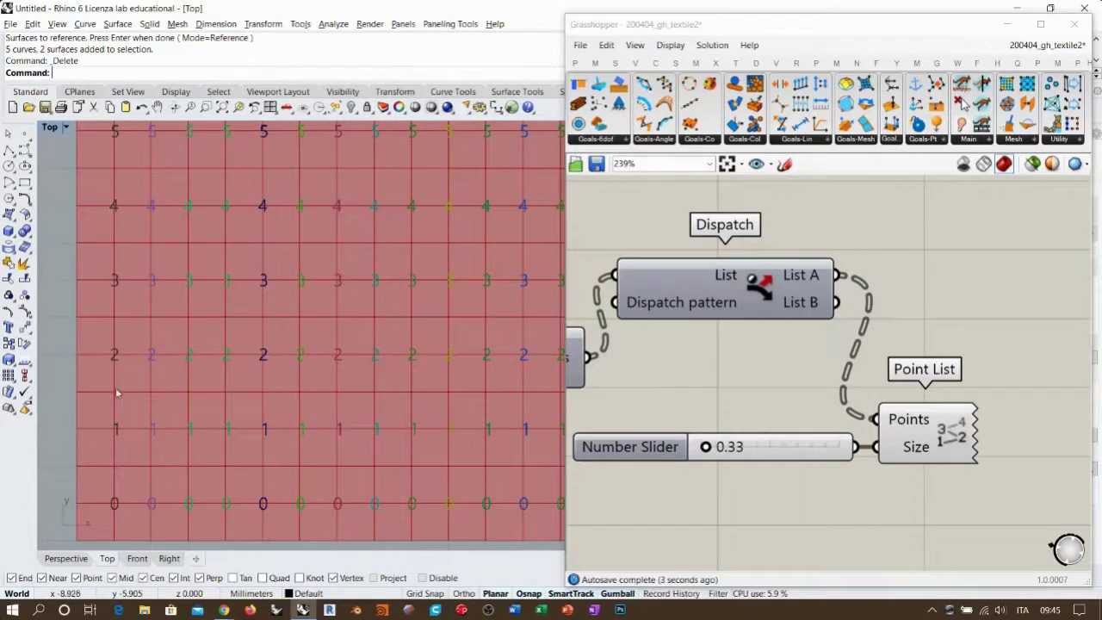
{"action": "scroll", "coordinate": [120, 361], "scroll_direction": "down", "scroll_amount": 3}
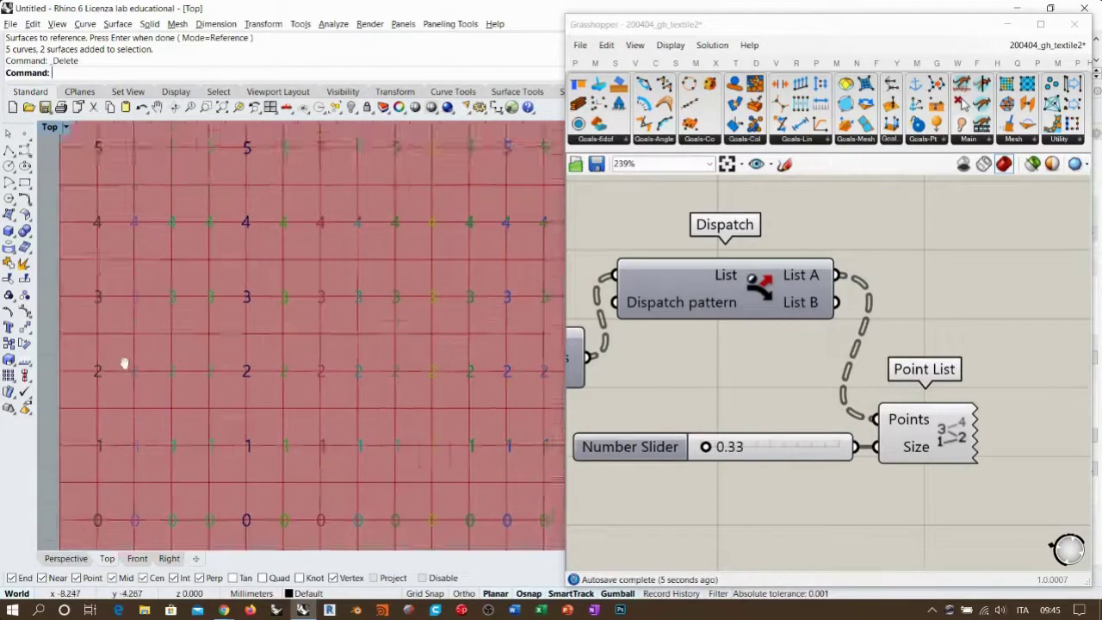
{"action": "scroll", "coordinate": [118, 362], "scroll_direction": "down", "scroll_amount": 2}
{"action": "right_click_drag", "start_coordinate": [156, 321], "coordinate": [178, 310]}
{"action": "scroll", "coordinate": [150, 322], "scroll_direction": "up", "scroll_amount": 2}
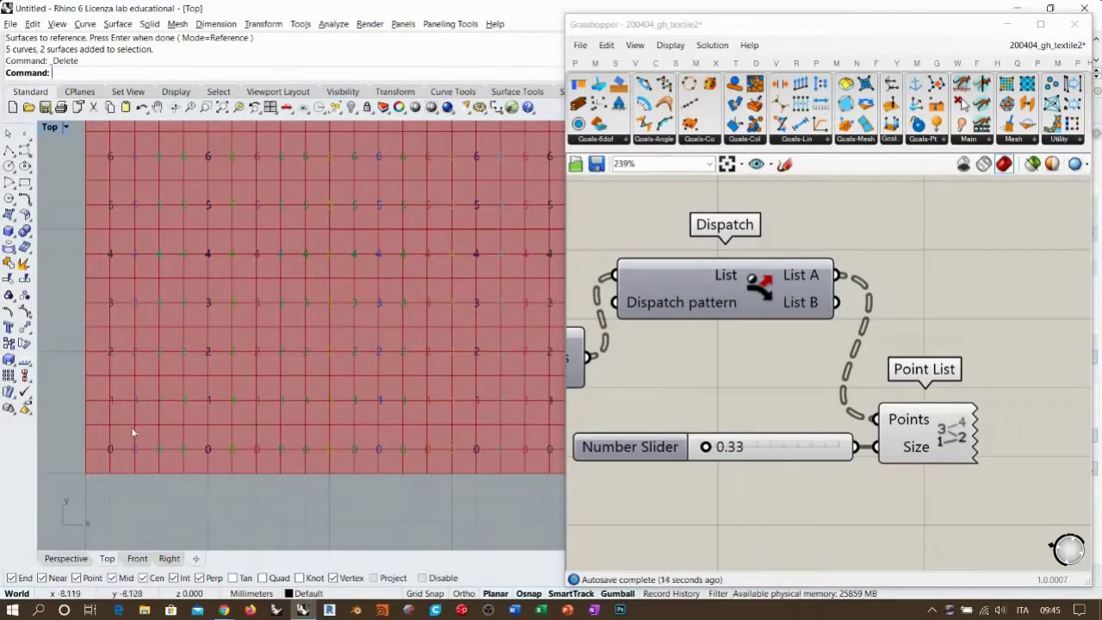
{"action": "left_click_drag", "start_coordinate": [836, 302], "coordinate": [874, 419]}
{"action": "left_click_drag", "start_coordinate": [836, 274], "coordinate": [879, 420]}
{"action": "scroll", "coordinate": [212, 322], "scroll_direction": "down", "scroll_amount": 6}
{"action": "right_click_drag", "start_coordinate": [260, 297], "coordinate": [262, 337]}
{"action": "scroll", "coordinate": [251, 317], "scroll_direction": "up", "scroll_amount": 4}
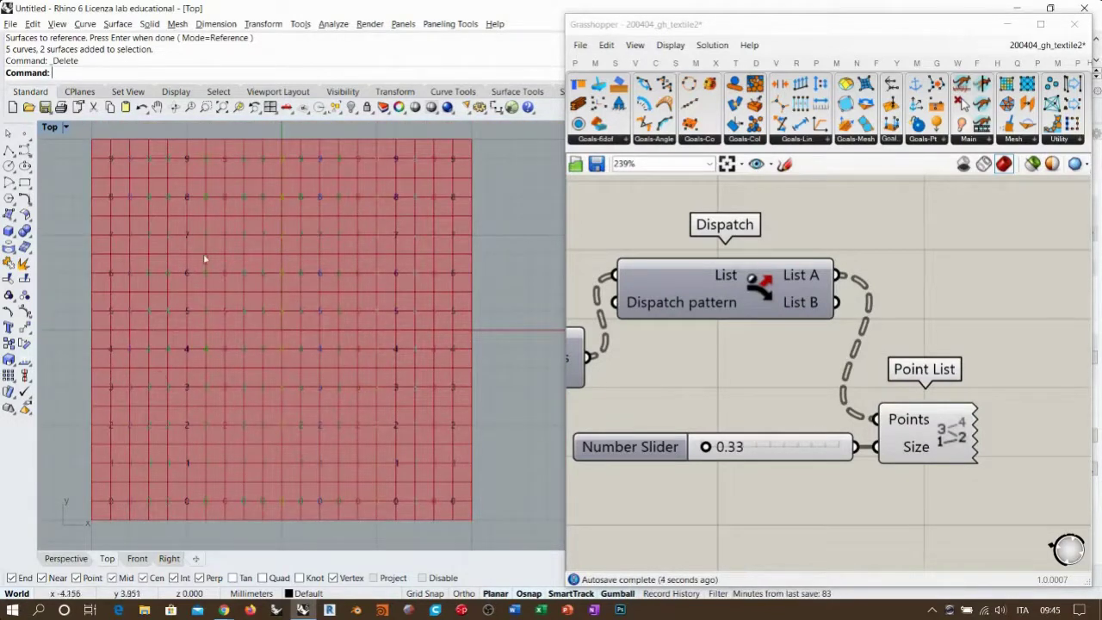
{"action": "right_click_drag", "start_coordinate": [290, 292], "coordinate": [307, 296]}
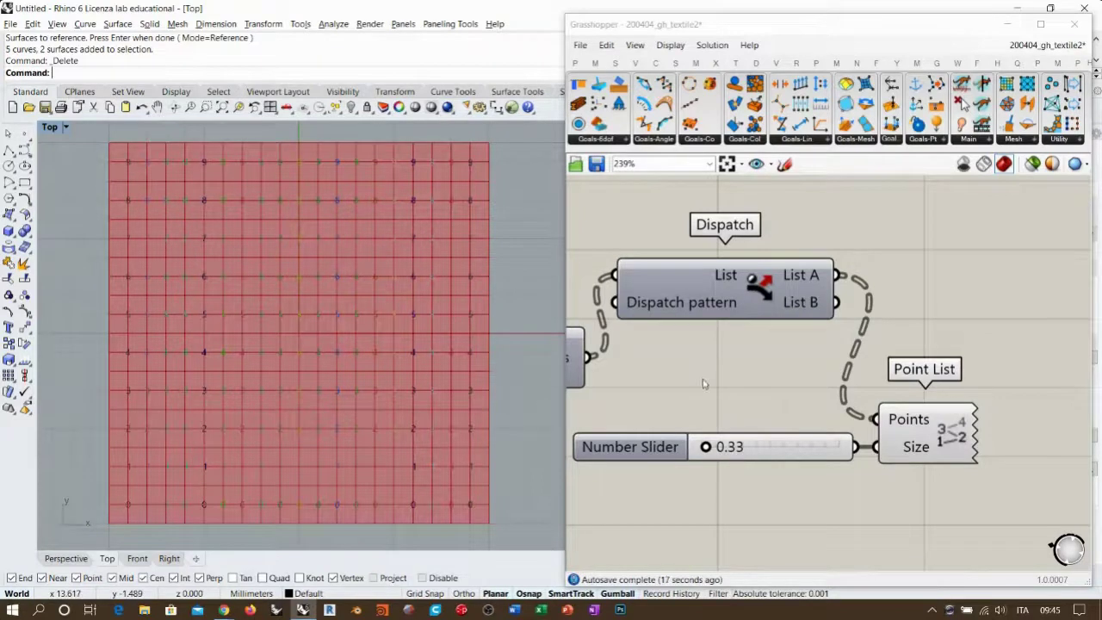
Try an odd value of 21 with integer rounding on the slider driving Mesh Surface's U and V counts
{"action": "scroll", "coordinate": [701, 383], "scroll_direction": "down", "scroll_amount": 4}
{"action": "right_click_drag", "start_coordinate": [699, 383], "coordinate": [898, 368]}
{"action": "right_click_drag", "start_coordinate": [607, 354], "coordinate": [947, 346]}
{"action": "scroll", "coordinate": [766, 342], "scroll_direction": "up", "scroll_amount": 4}
{"action": "scroll", "coordinate": [767, 342], "scroll_direction": "up", "scroll_amount": 1}
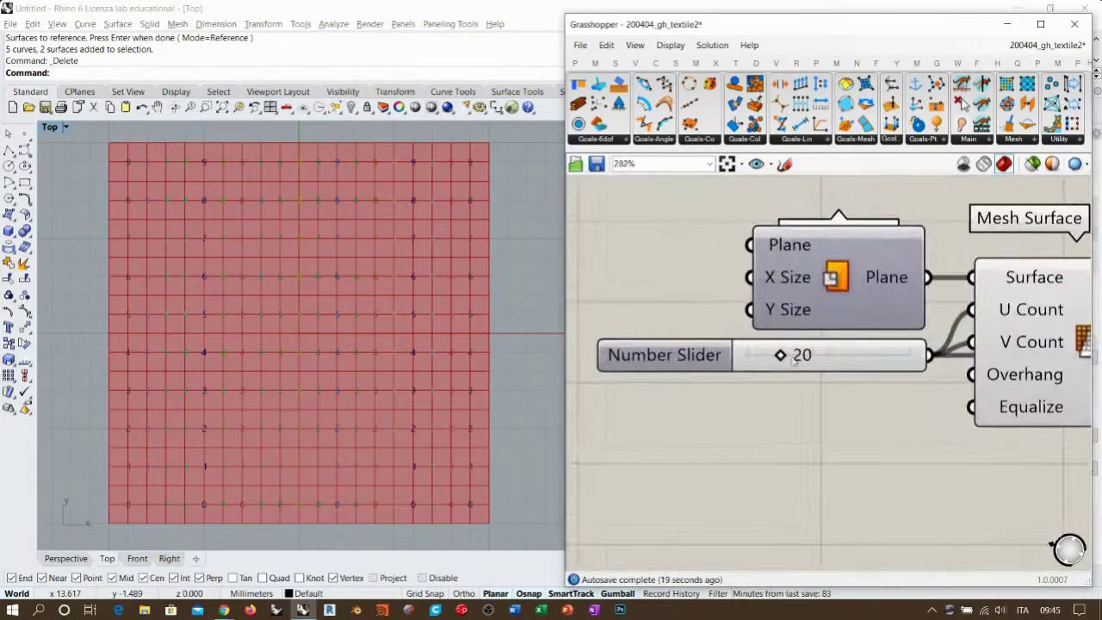
{"action": "double_click", "coordinate": [689, 358]}
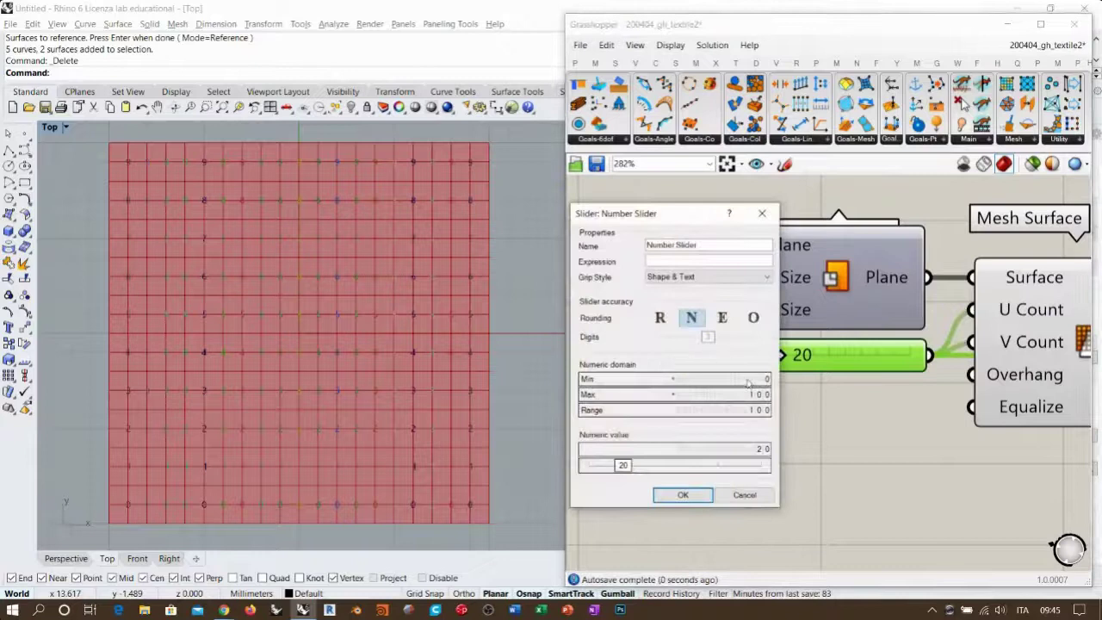
{"action": "left_click", "coordinate": [721, 318]}
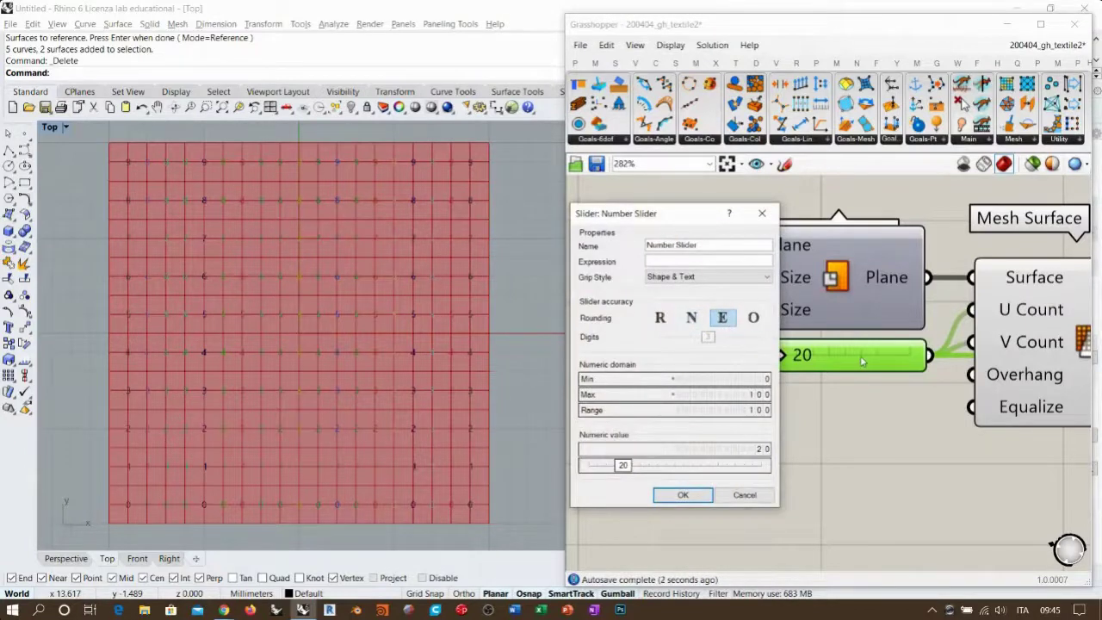
{"action": "left_click", "coordinate": [691, 317]}
{"action": "left_click", "coordinate": [682, 497]}
{"action": "left_click_drag", "start_coordinate": [777, 355], "coordinate": [780, 356]}
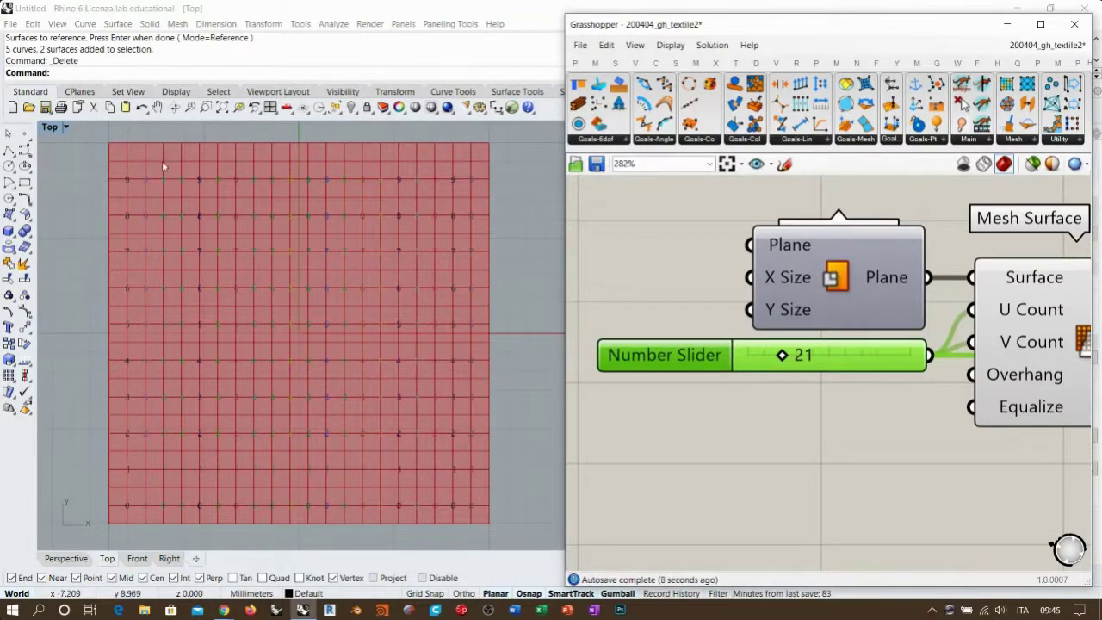
Restrict the slider driving Mesh Surface's U and V counts to even numbers, with the value at 20
{"action": "double_click", "coordinate": [679, 360]}
{"action": "left_click", "coordinate": [724, 315]}
{"action": "left_click", "coordinate": [685, 492]}
{"action": "left_click", "coordinate": [762, 482]}
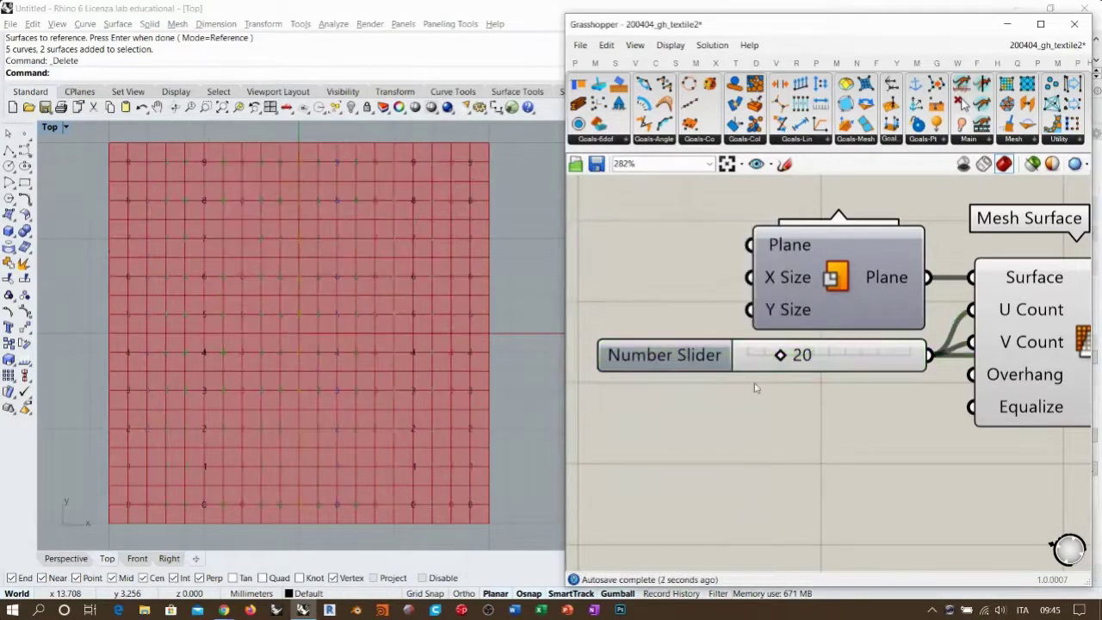
{"action": "left_click_drag", "start_coordinate": [779, 357], "coordinate": [780, 357]}
Examine the alternating point rows from Dispatch's List A on the mesh, along with the Partition List and Dispatch setup
{"action": "right_click_drag", "start_coordinate": [905, 402], "coordinate": [737, 388]}
{"action": "scroll", "coordinate": [738, 388], "scroll_direction": "down", "scroll_amount": 4}
{"action": "right_click_drag", "start_coordinate": [999, 383], "coordinate": [776, 371]}
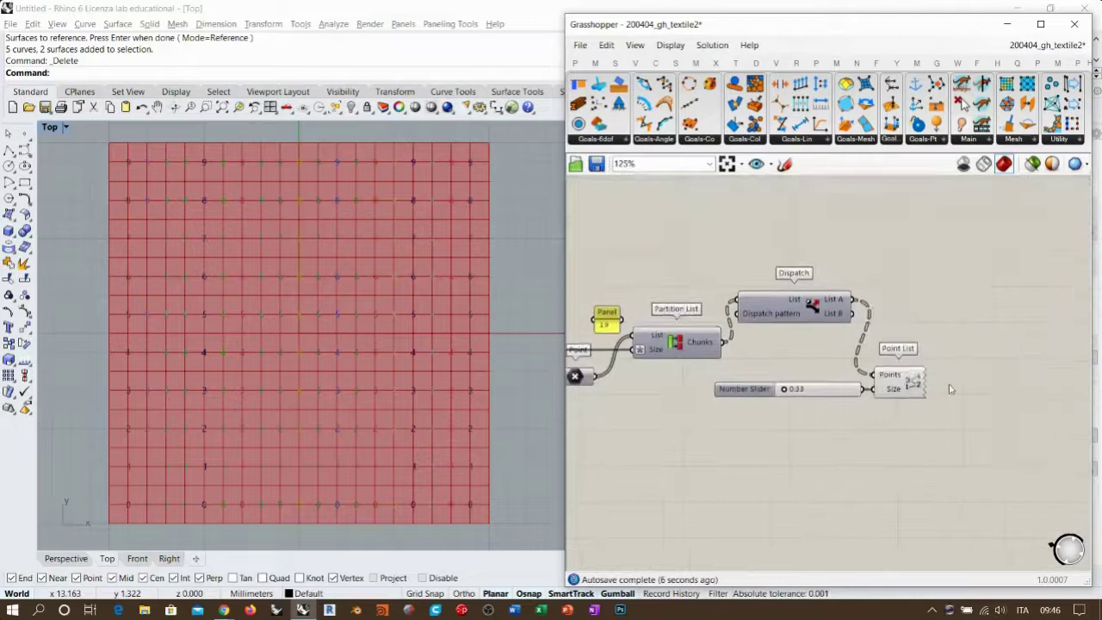
{"action": "scroll", "coordinate": [892, 374], "scroll_direction": "up", "scroll_amount": 2}
{"action": "mouse_move", "coordinate": [723, 287]}
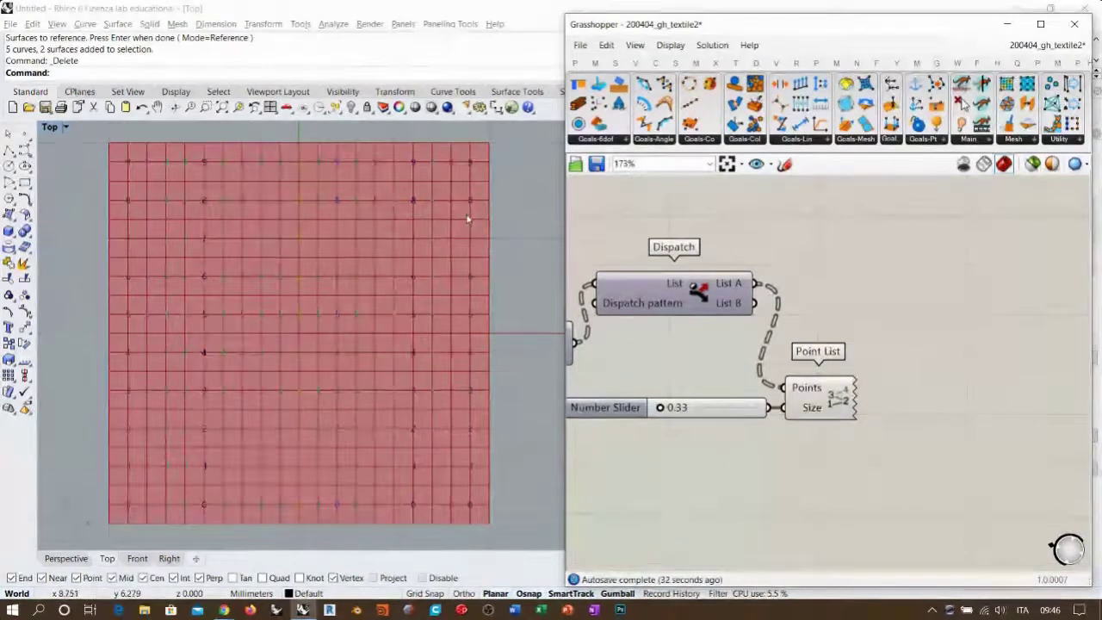
{"action": "left_click", "coordinate": [388, 213]}
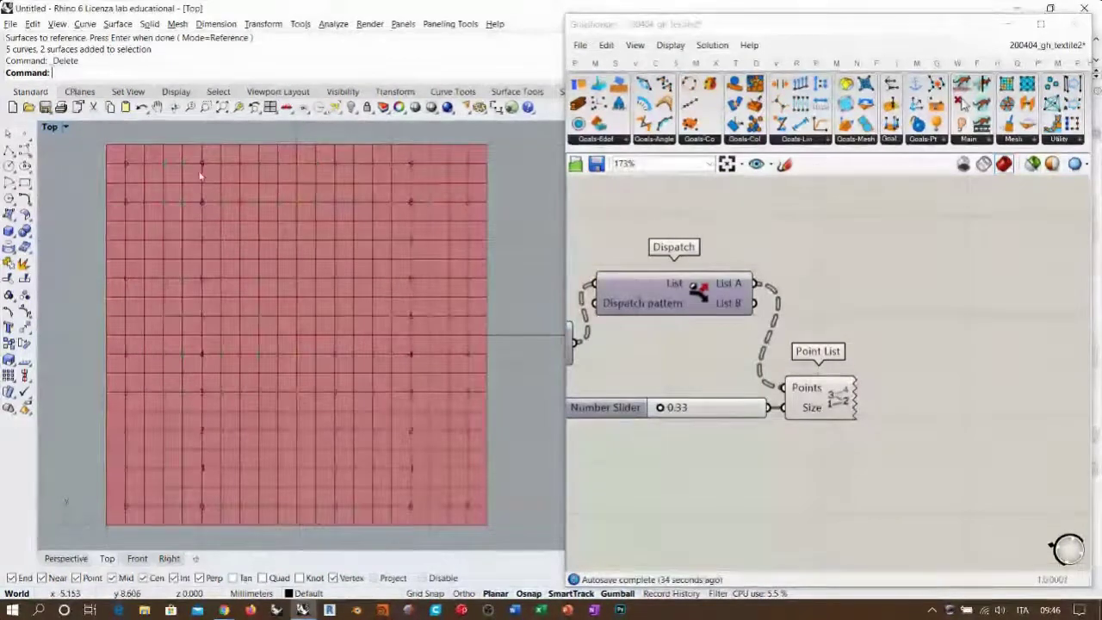
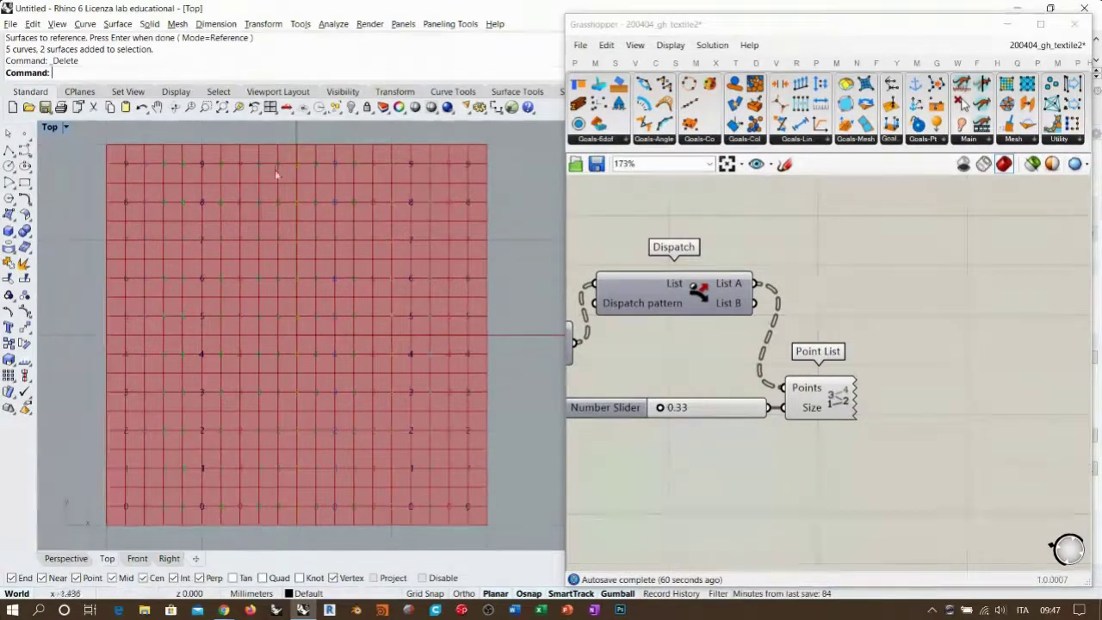
{"action": "right_click_drag", "start_coordinate": [706, 297], "coordinate": [902, 322]}
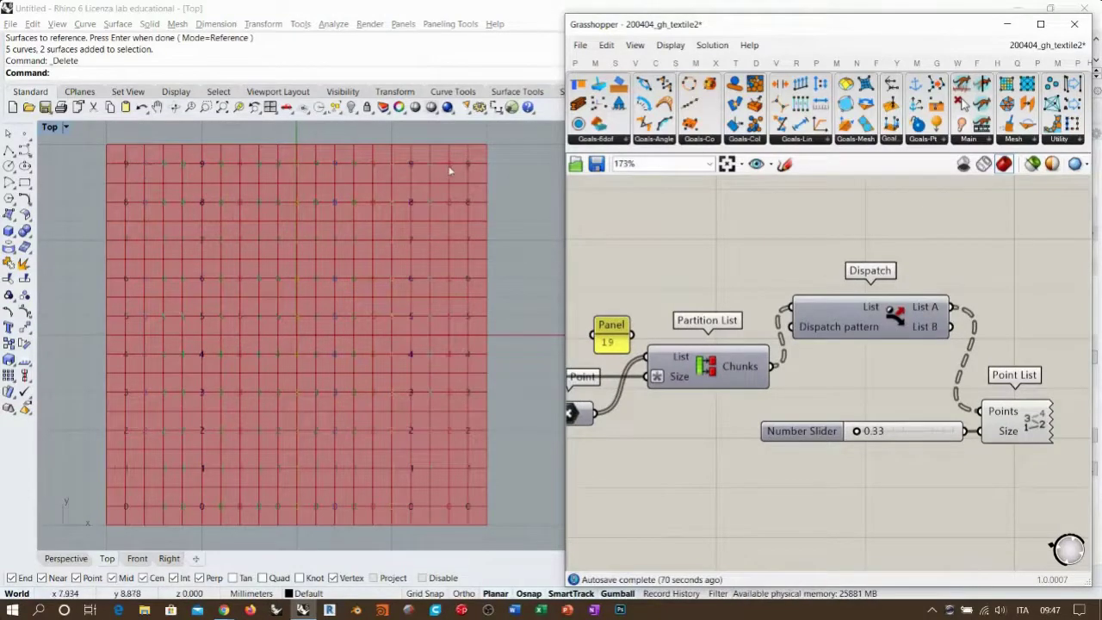
Duplicate the Number Slider feeding Mesh Surface and connect the copy to the U Count input
{"action": "scroll", "coordinate": [640, 250], "scroll_direction": "down", "scroll_amount": 4}
{"action": "right_click_drag", "start_coordinate": [639, 251], "coordinate": [1048, 279]}
{"action": "scroll", "coordinate": [771, 336], "scroll_direction": "up", "scroll_amount": 6}
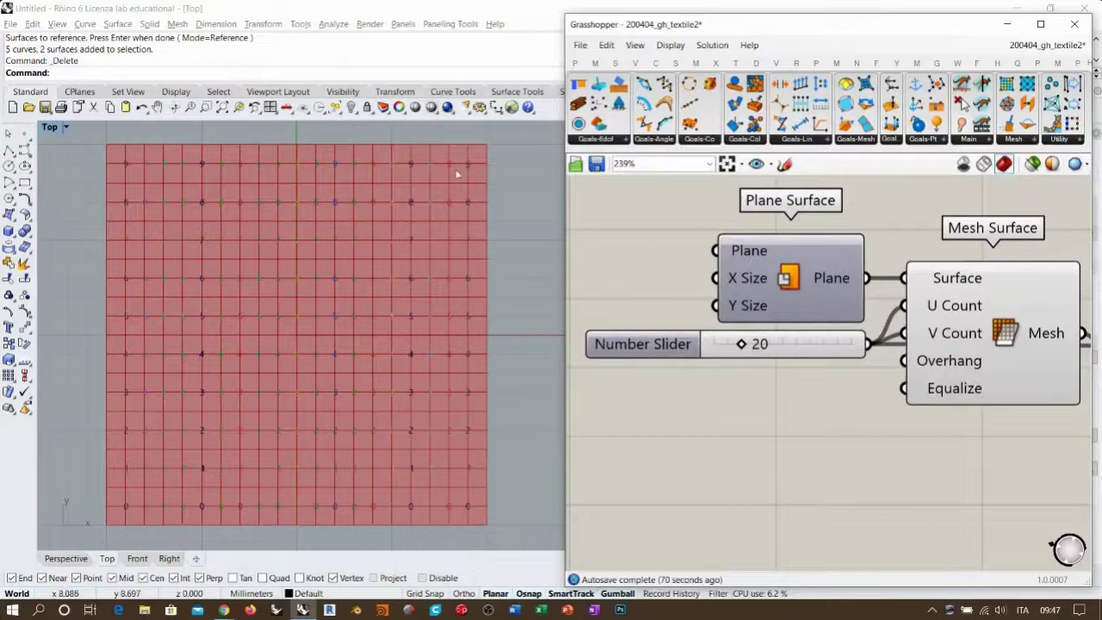
{"action": "left_click_drag", "start_coordinate": [792, 346], "coordinate": [792, 386], "text": "alt"}
{"action": "left_click", "coordinate": [799, 438]}
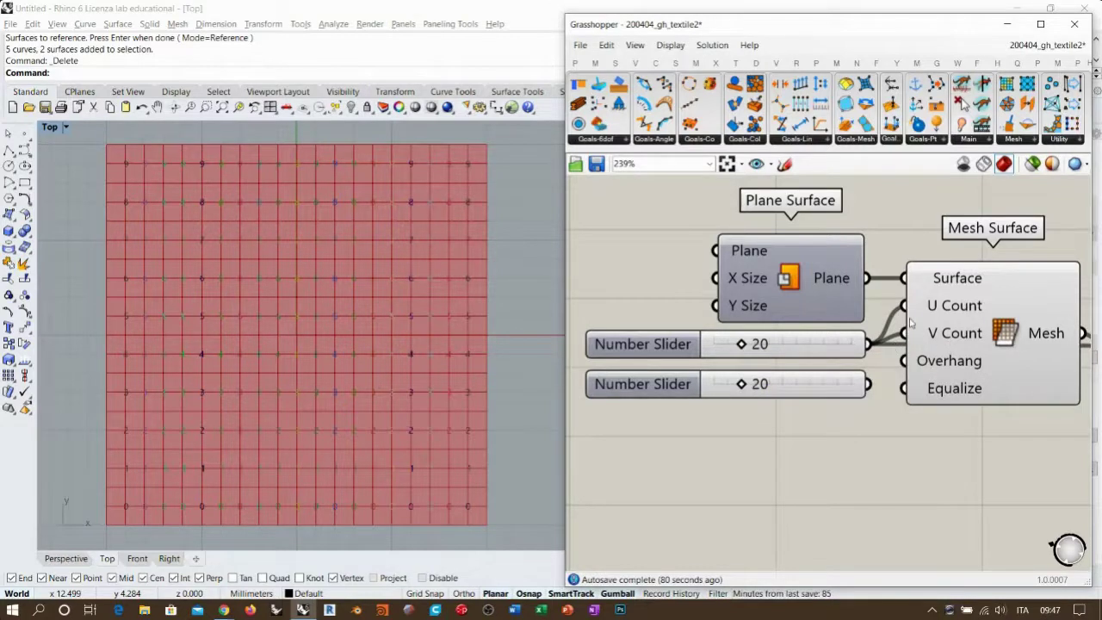
{"action": "left_click_drag", "start_coordinate": [869, 384], "coordinate": [903, 333]}
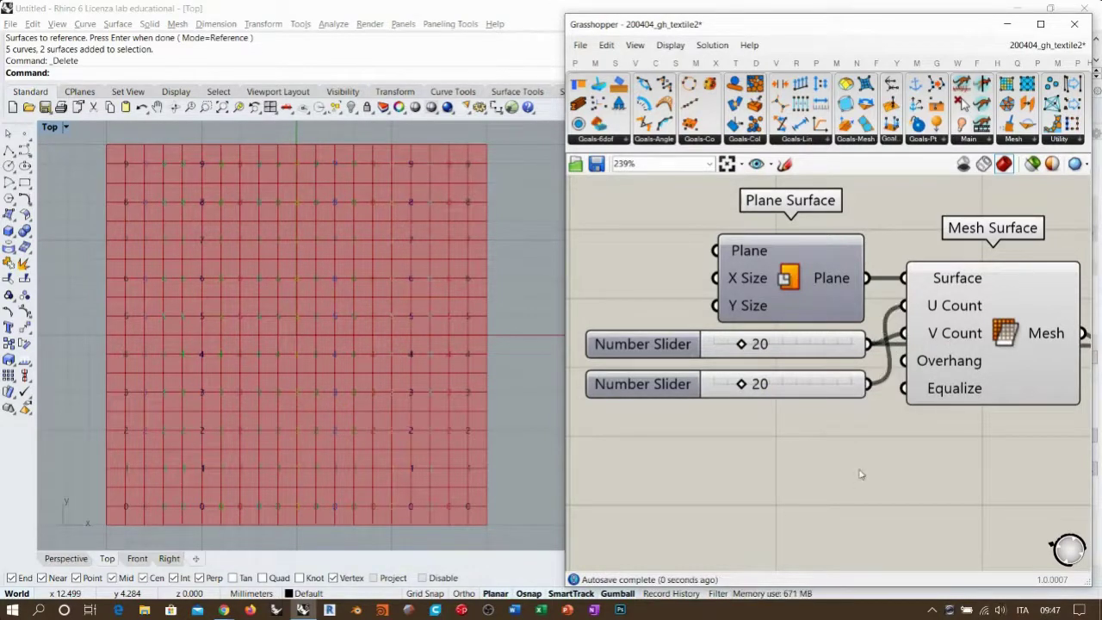
Restrict the slider driving Mesh Surface's U Count to odd numbers, with the value at 21
{"action": "double_click", "coordinate": [666, 385]}
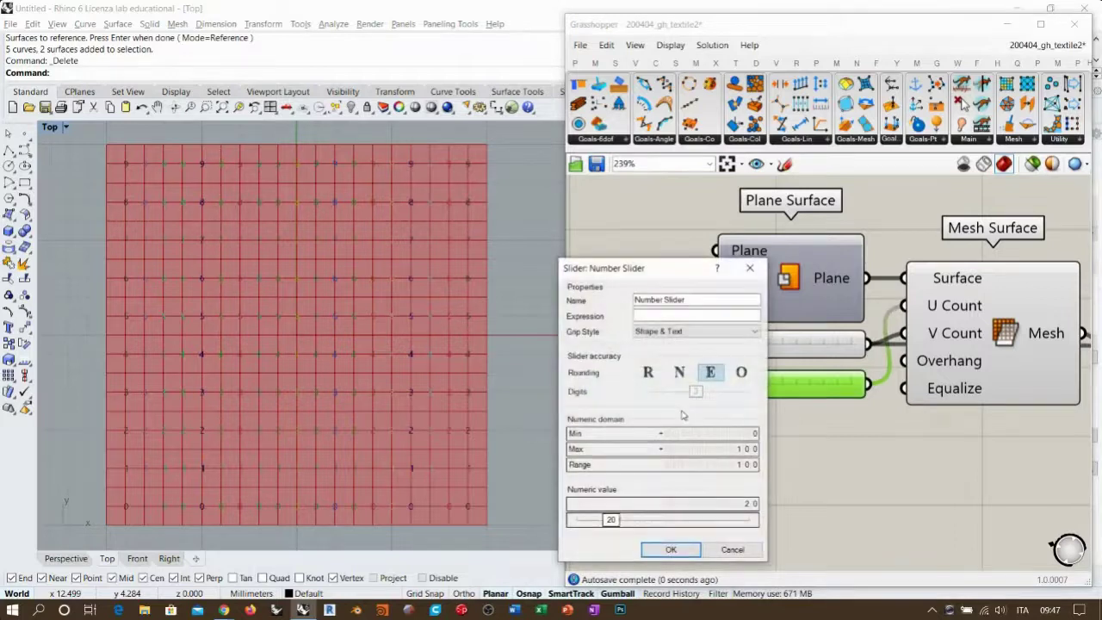
{"action": "left_click", "coordinate": [741, 372]}
{"action": "left_click", "coordinate": [671, 549]}
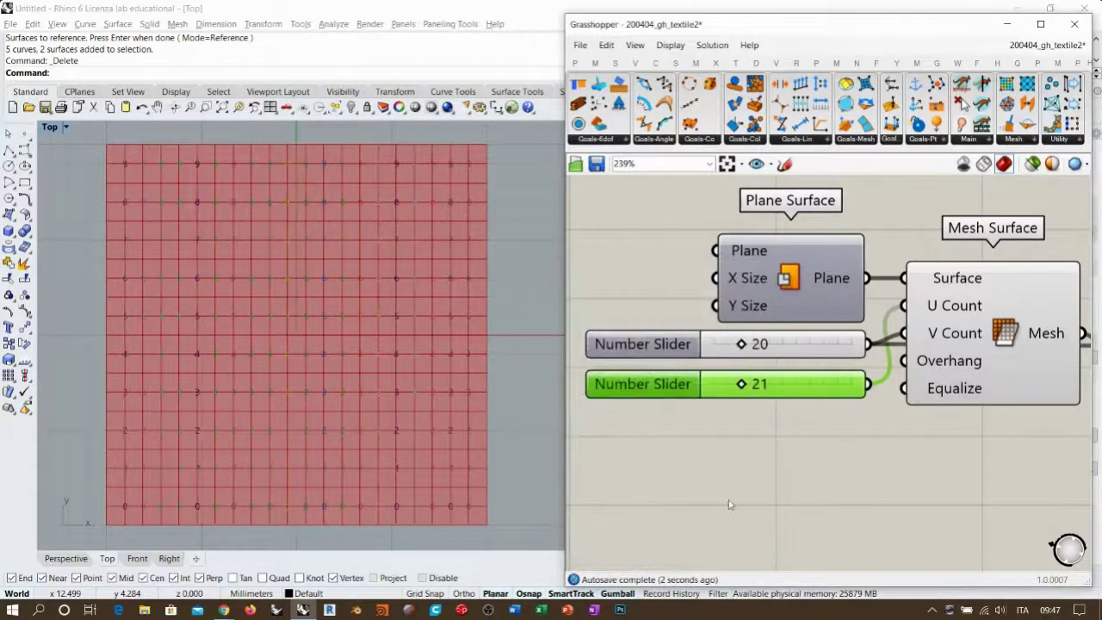
{"action": "left_click", "coordinate": [728, 504]}
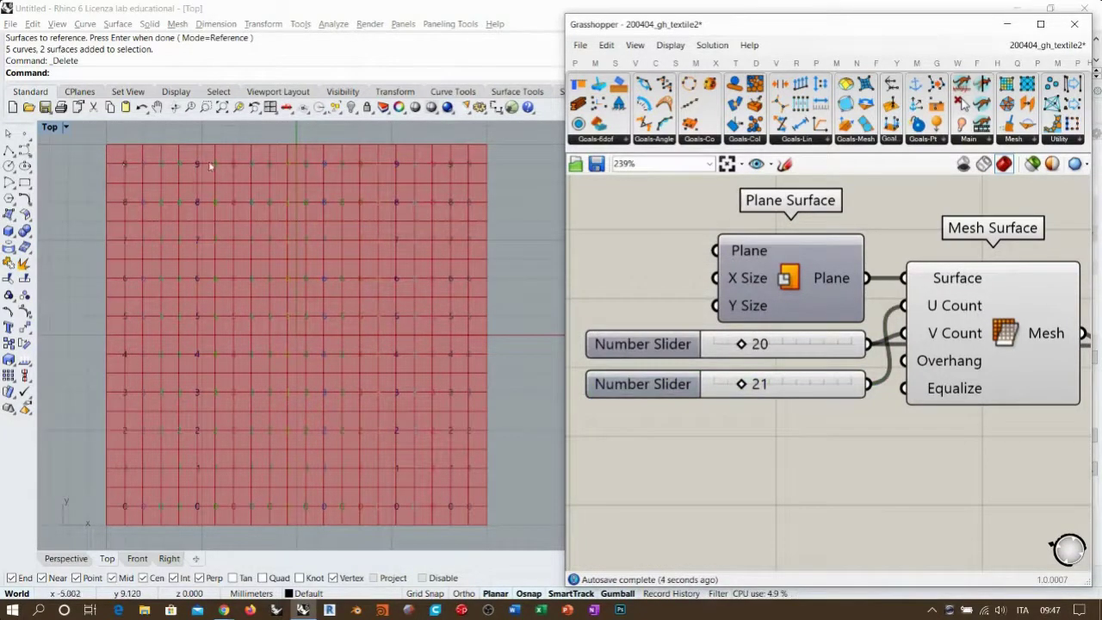
Examine the row-by-row pattern of points from Dispatch's List A on the mesh with differing U and V counts
{"action": "right_click_drag", "start_coordinate": [920, 334], "coordinate": [749, 301]}
{"action": "scroll", "coordinate": [748, 302], "scroll_direction": "down", "scroll_amount": 3}
{"action": "right_click_drag", "start_coordinate": [917, 310], "coordinate": [725, 325]}
{"action": "right_click_drag", "start_coordinate": [978, 332], "coordinate": [705, 318]}
{"action": "scroll", "coordinate": [797, 252], "scroll_direction": "up", "scroll_amount": 3}
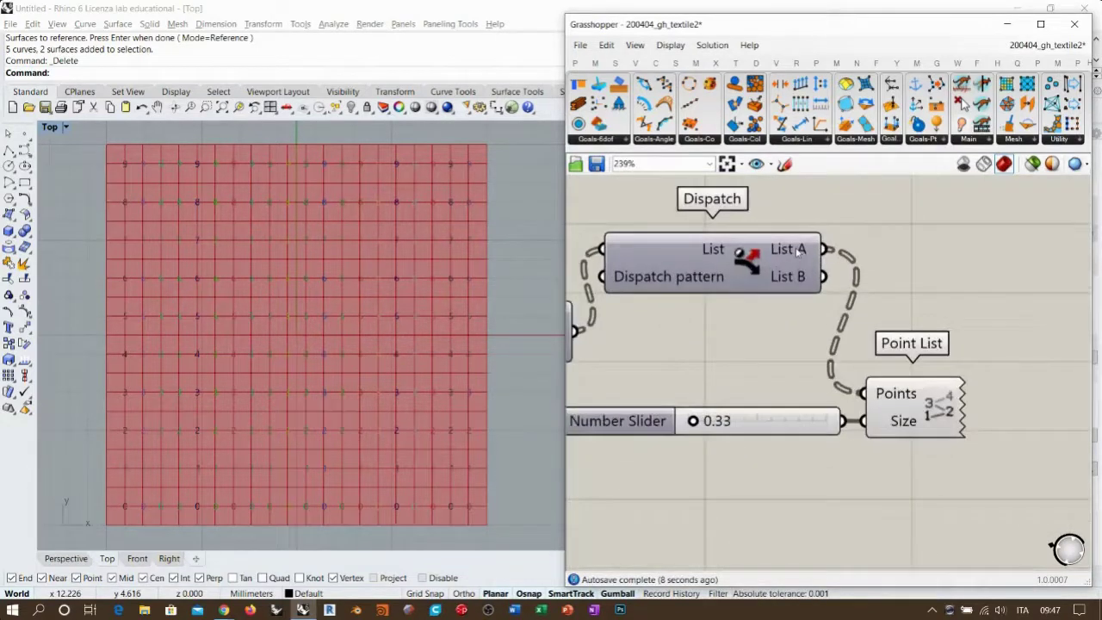
{"action": "mouse_move", "coordinate": [798, 251]}
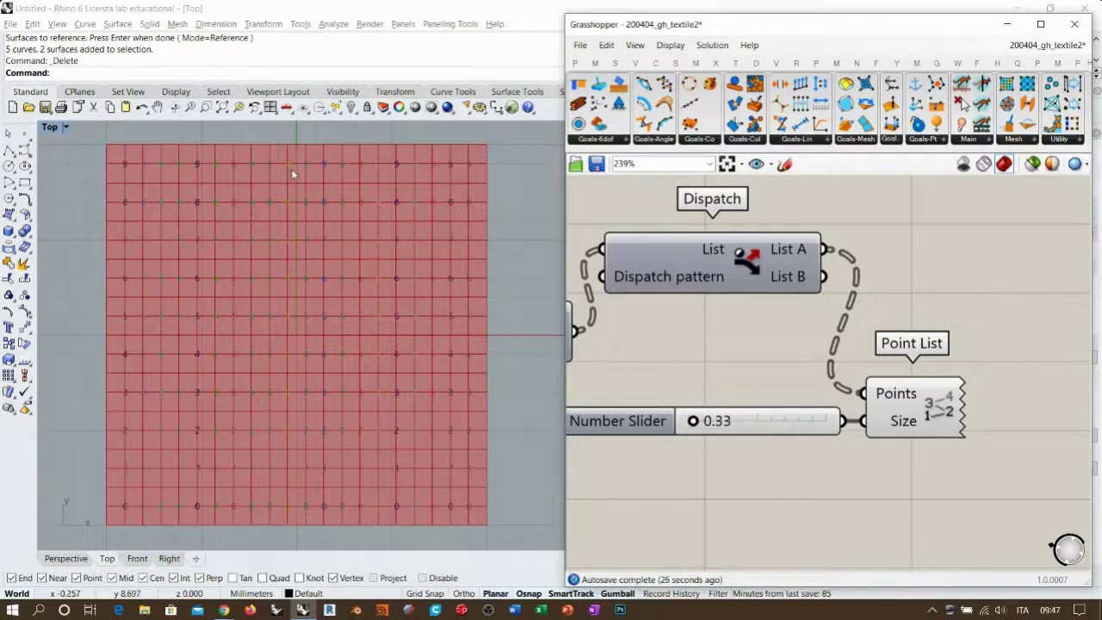
{"action": "right_click_drag", "start_coordinate": [908, 292], "coordinate": [804, 299]}
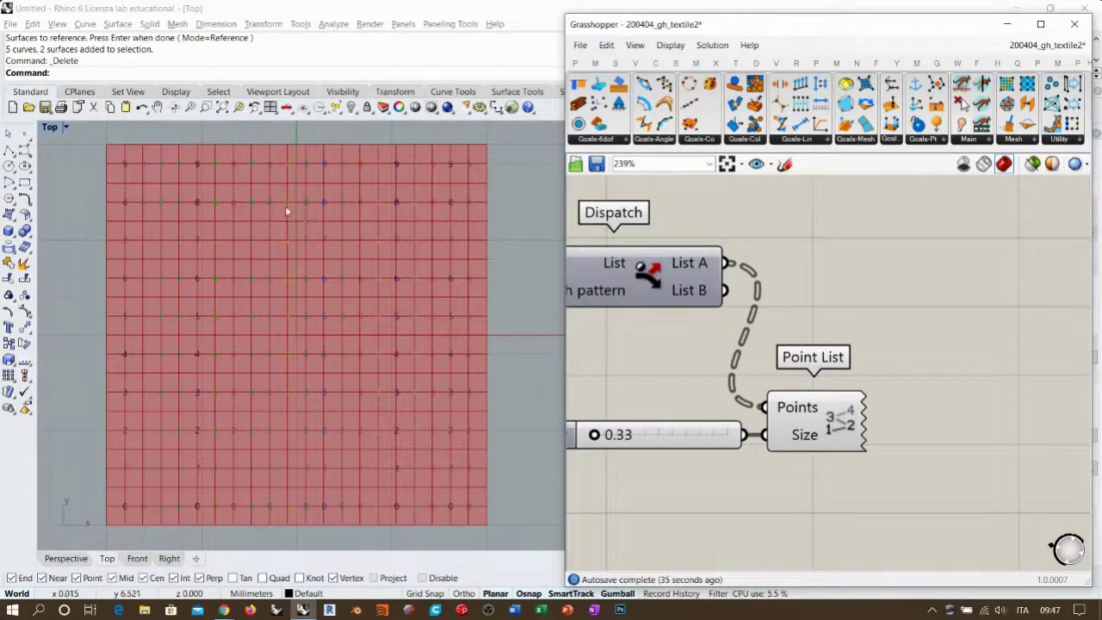
Move Point List and its size slider farther below Dispatch to free space on the canvas
{"action": "right_click_drag", "start_coordinate": [865, 276], "coordinate": [849, 289]}
{"action": "left_click_drag", "start_coordinate": [839, 506], "coordinate": [672, 429]}
{"action": "left_click_drag", "start_coordinate": [816, 435], "coordinate": [829, 495]}
{"action": "left_click", "coordinate": [831, 323]}
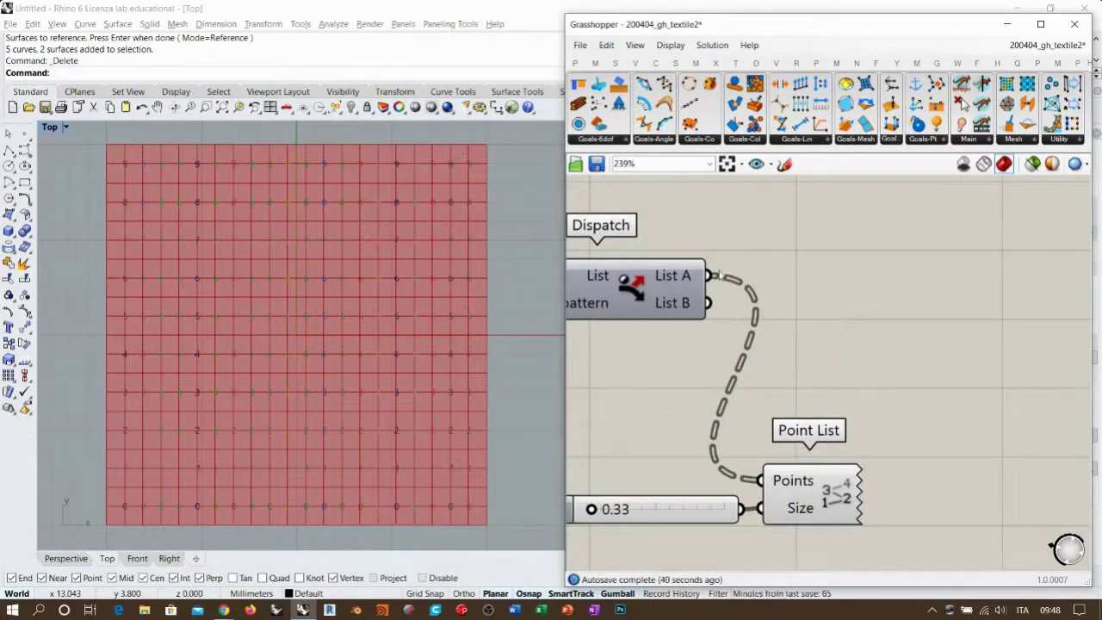
Simplify Dispatch's List A output, comparing its branch paths with and without Simplify
{"action": "right_click", "coordinate": [679, 277]}
{"action": "left_click", "coordinate": [700, 381]}
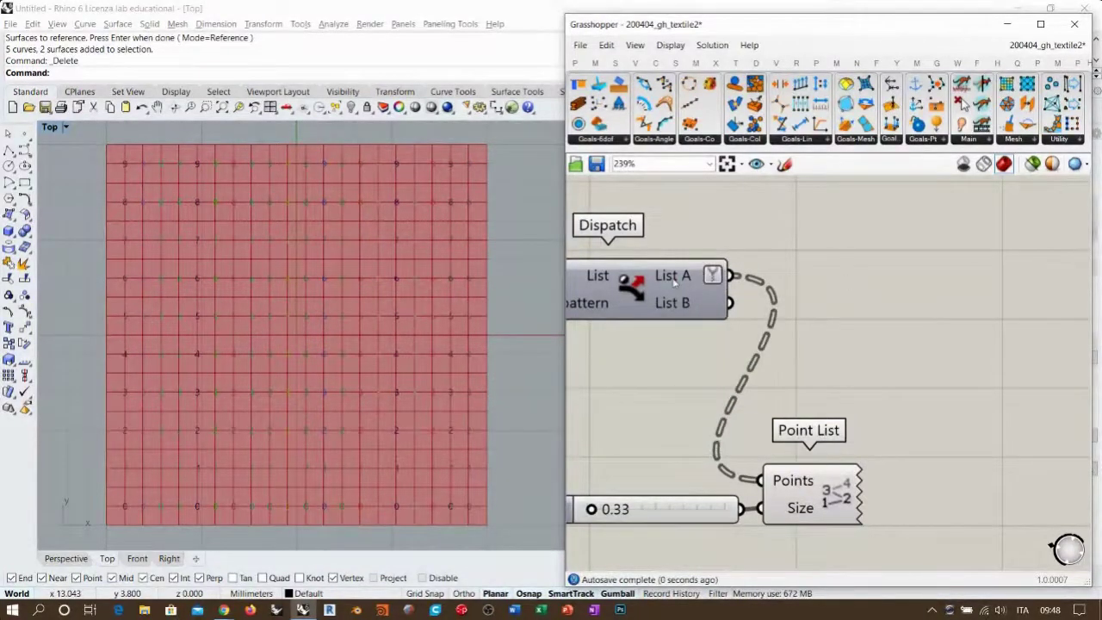
{"action": "mouse_move", "coordinate": [675, 280]}
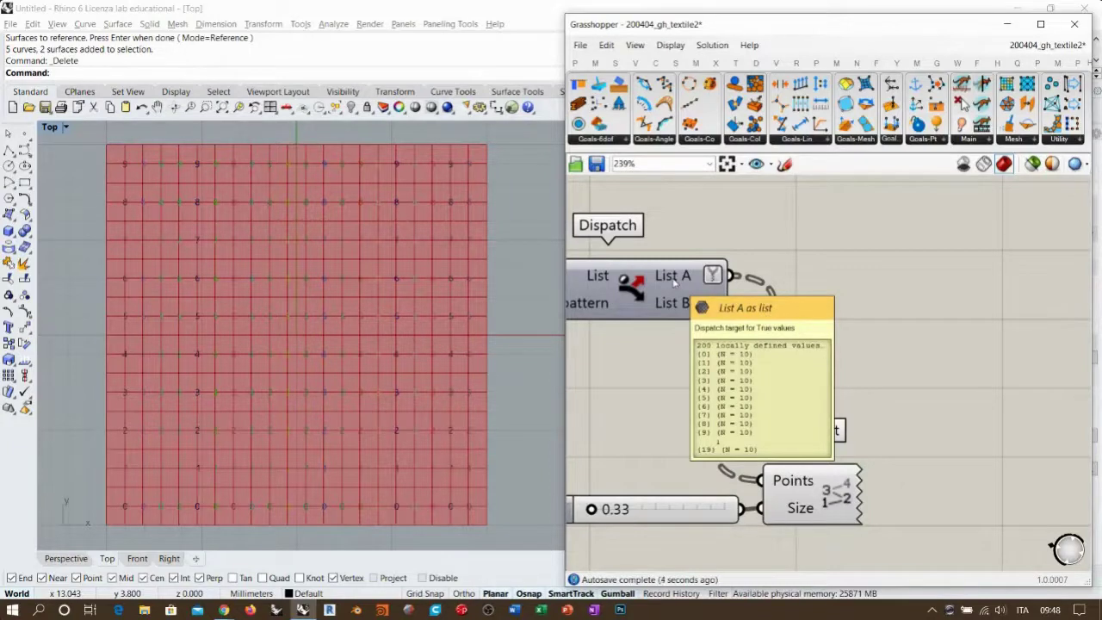
{"action": "right_click", "coordinate": [676, 277]}
{"action": "left_click", "coordinate": [714, 364]}
{"action": "mouse_move", "coordinate": [678, 282]}
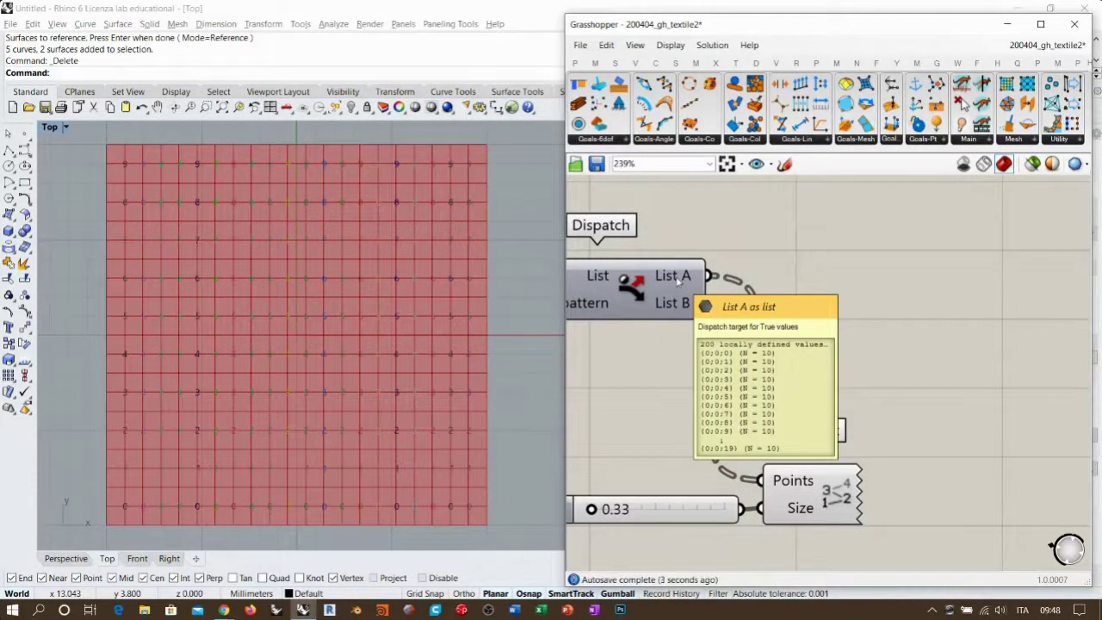
{"action": "right_click", "coordinate": [677, 280]}
{"action": "left_click", "coordinate": [714, 379]}
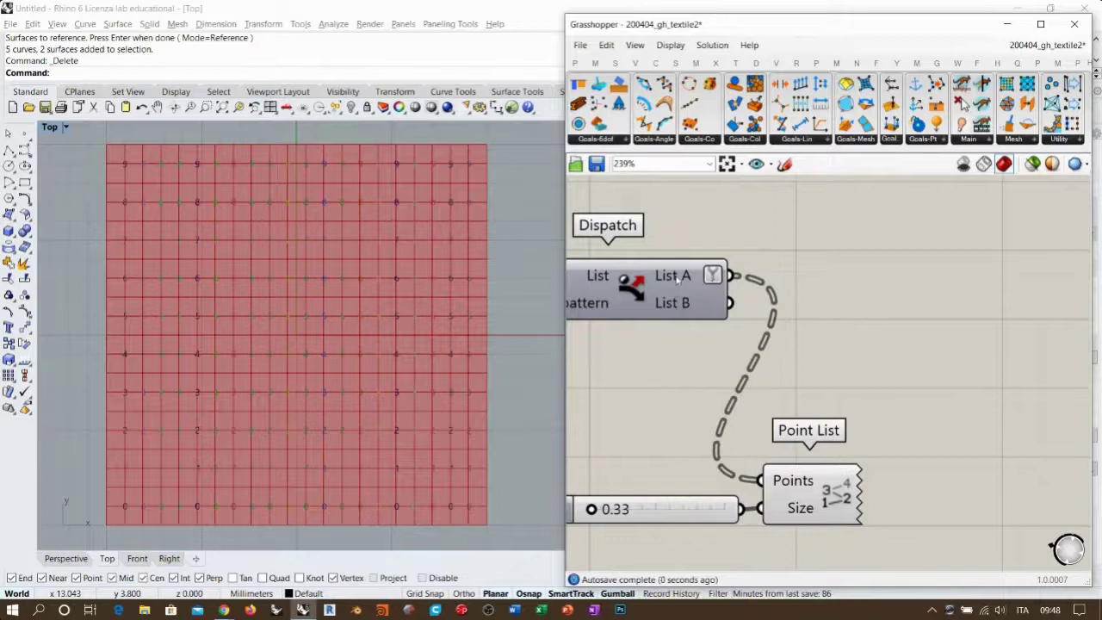
{"action": "mouse_move", "coordinate": [676, 277]}
Add a Series component and place it above and beyond the Dispatch component
{"action": "right_click_drag", "start_coordinate": [875, 290], "coordinate": [869, 312]}
{"action": "double_click", "coordinate": [869, 311]}
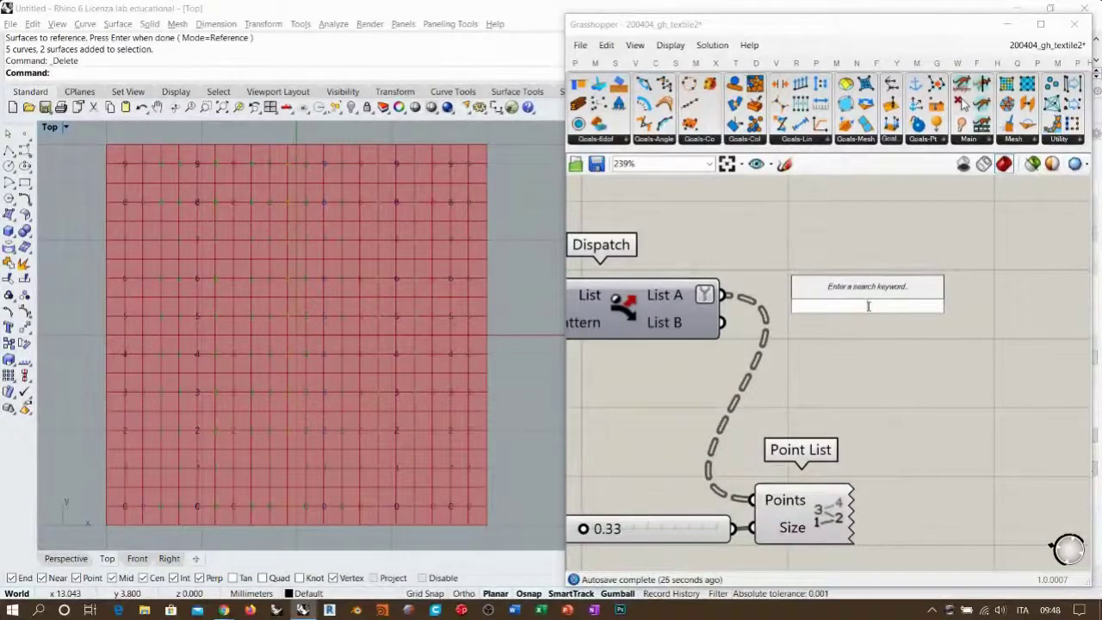
{"action": "type", "text": "seri"}
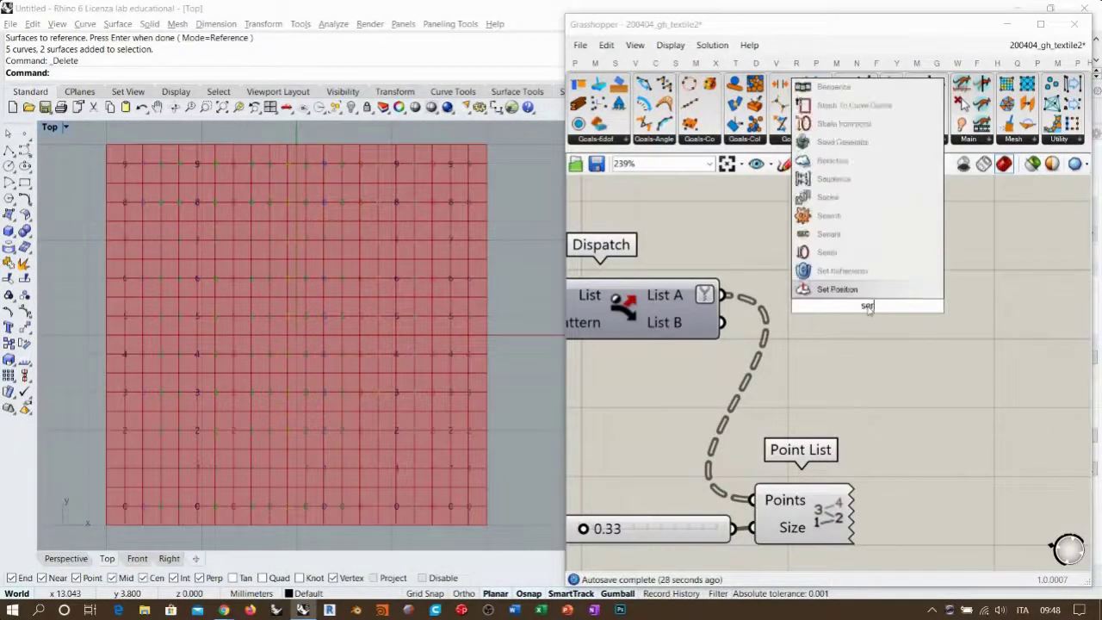
{"action": "left_click", "coordinate": [840, 293]}
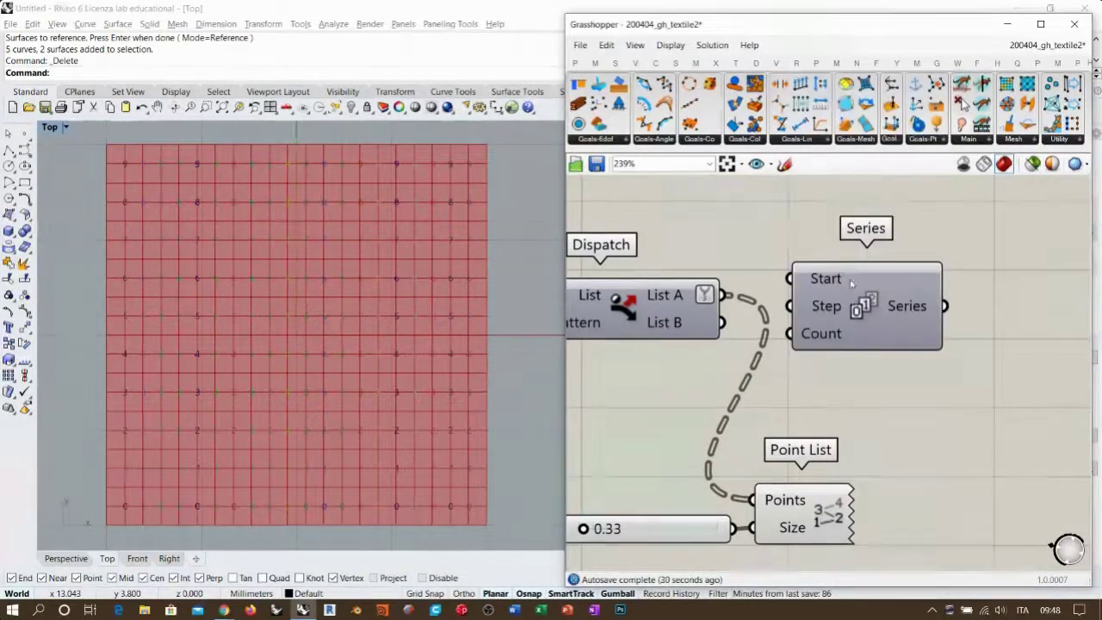
{"action": "left_click_drag", "start_coordinate": [850, 280], "coordinate": [887, 295]}
{"action": "right_click_drag", "start_coordinate": [820, 261], "coordinate": [800, 251]}
{"action": "right_click_drag", "start_coordinate": [785, 301], "coordinate": [876, 392]}
{"action": "left_click_drag", "start_coordinate": [973, 400], "coordinate": [887, 263]}
{"action": "right_click_drag", "start_coordinate": [750, 247], "coordinate": [763, 280]}
{"action": "left_click", "coordinate": [761, 279]}
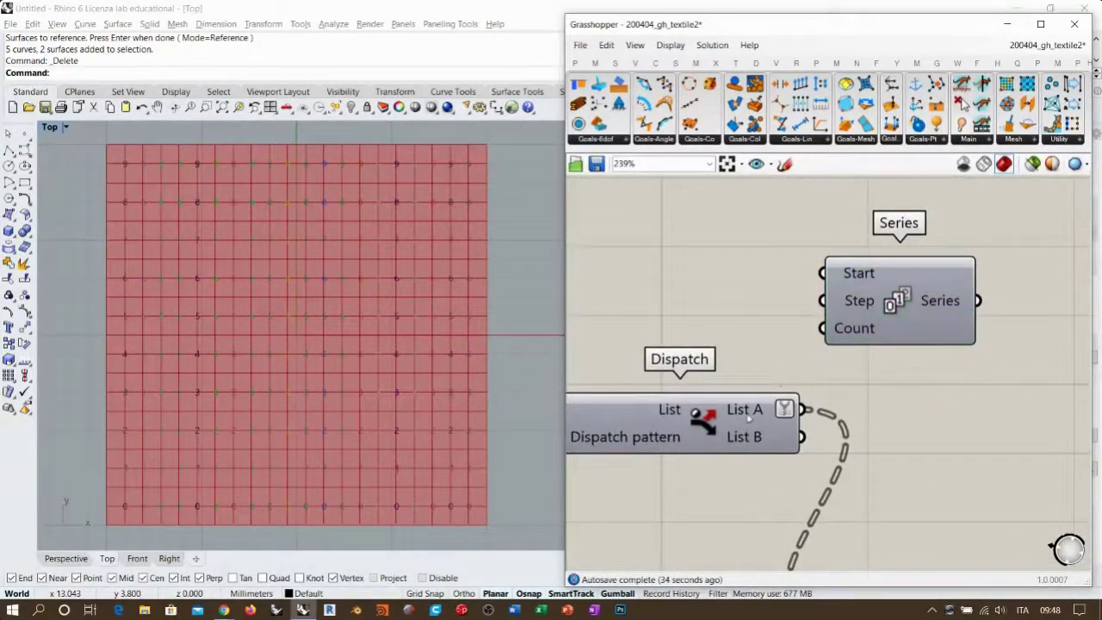
Check List A's branch paths and feed a panel with the value 2 into the Series Step input
{"action": "mouse_move", "coordinate": [754, 415]}
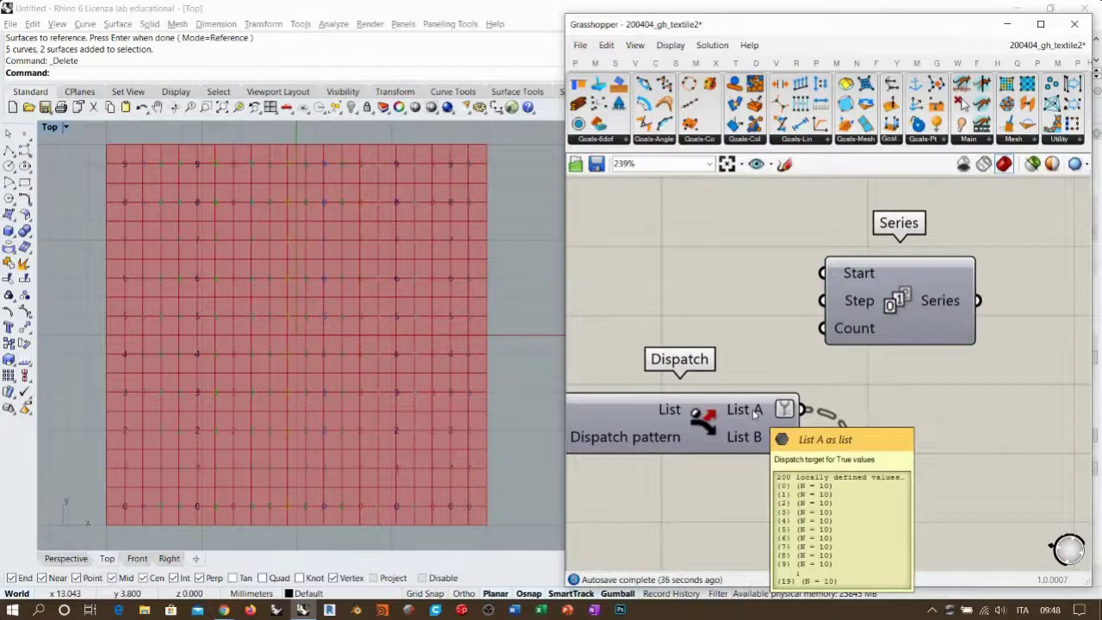
{"action": "mouse_move", "coordinate": [858, 272]}
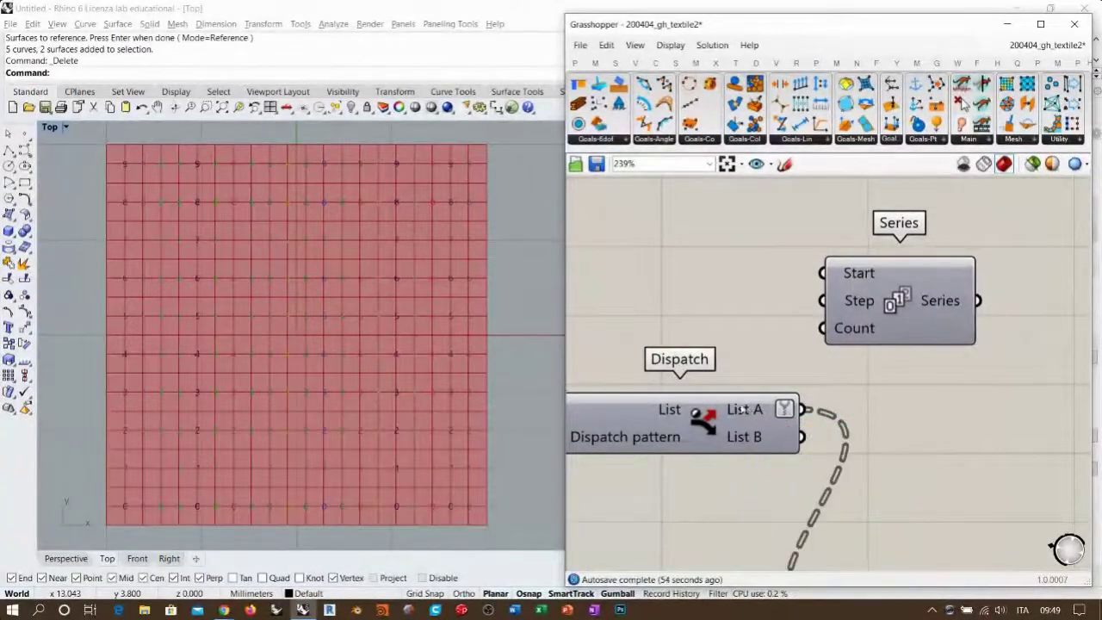
{"action": "double_click", "coordinate": [777, 308]}
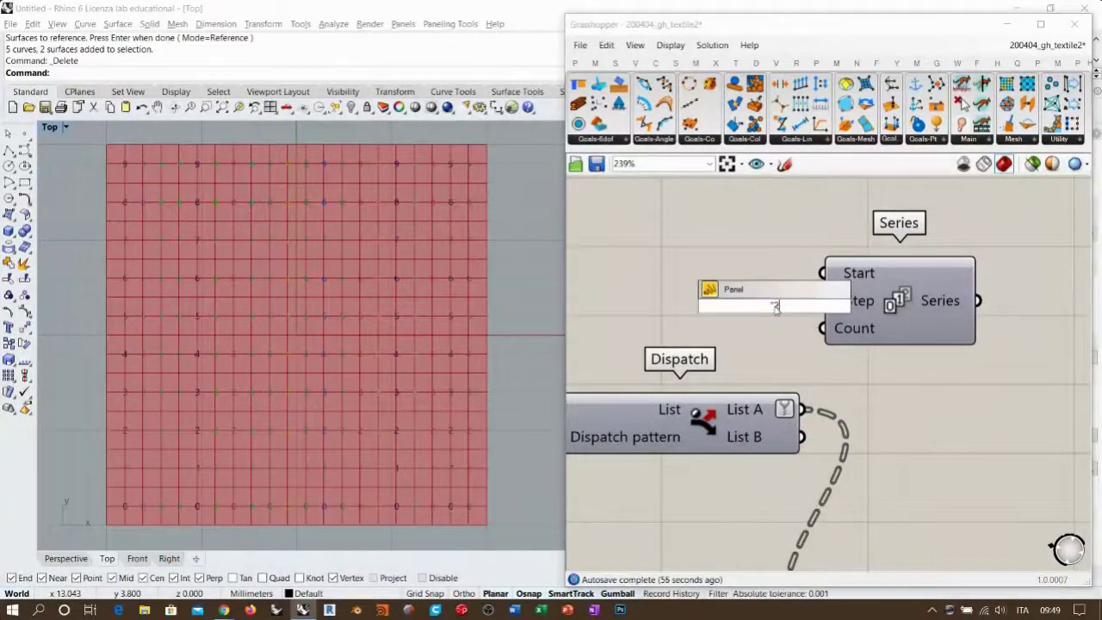
{"action": "type", "text": "\"2"}
{"action": "key", "text": "Return"}
{"action": "left_click_drag", "start_coordinate": [797, 305], "coordinate": [781, 288]}
{"action": "left_click", "coordinate": [778, 294]}
{"action": "left_click", "coordinate": [890, 368]}
Add a panel fed by the Series output and enlarge it to show the full list of values
{"action": "right_click_drag", "start_coordinate": [889, 369], "coordinate": [722, 383]}
{"action": "double_click", "coordinate": [967, 265]}
{"action": "type", "text": "\""}
{"action": "key", "text": "Return"}
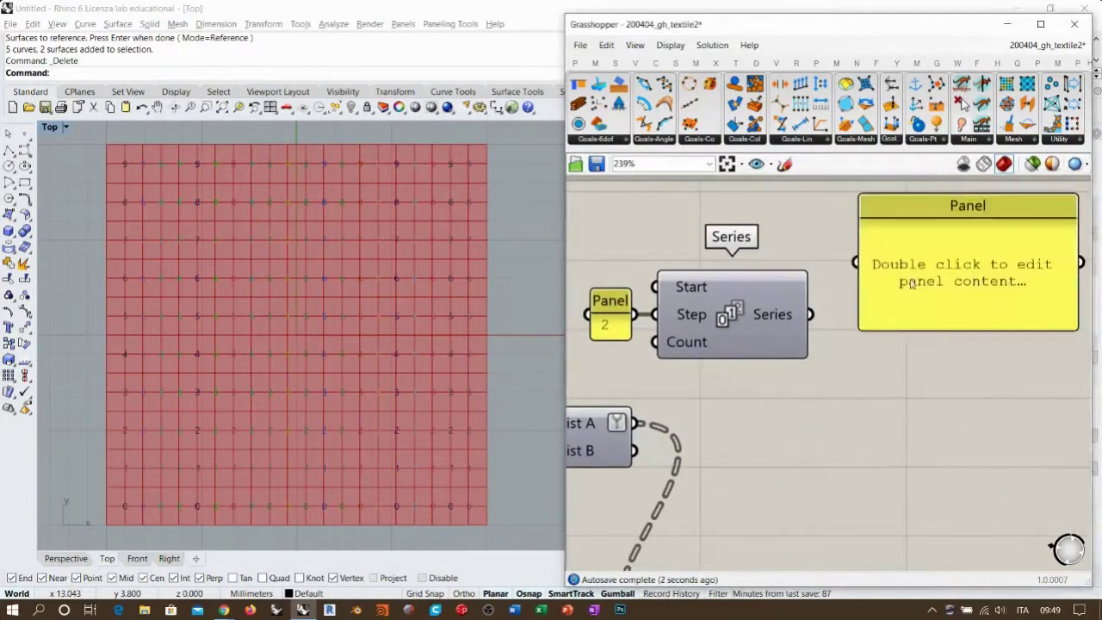
{"action": "left_click_drag", "start_coordinate": [812, 314], "coordinate": [854, 263]}
{"action": "right_click_drag", "start_coordinate": [925, 337], "coordinate": [886, 331]}
{"action": "left_click_drag", "start_coordinate": [905, 327], "coordinate": [907, 493]}
{"action": "scroll", "coordinate": [837, 379], "scroll_direction": "down", "scroll_amount": 1}
{"action": "right_click_drag", "start_coordinate": [846, 375], "coordinate": [920, 324]}
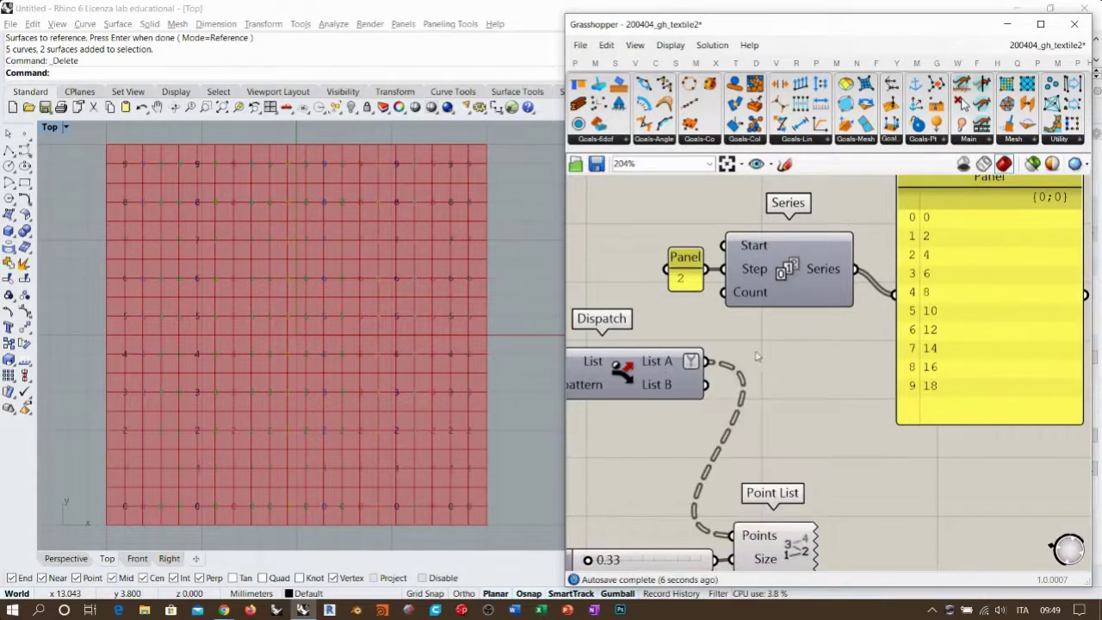
Compare the Series values with List A's branch paths, and narrow the values panel and align it with the Series output
{"action": "mouse_move", "coordinate": [663, 365]}
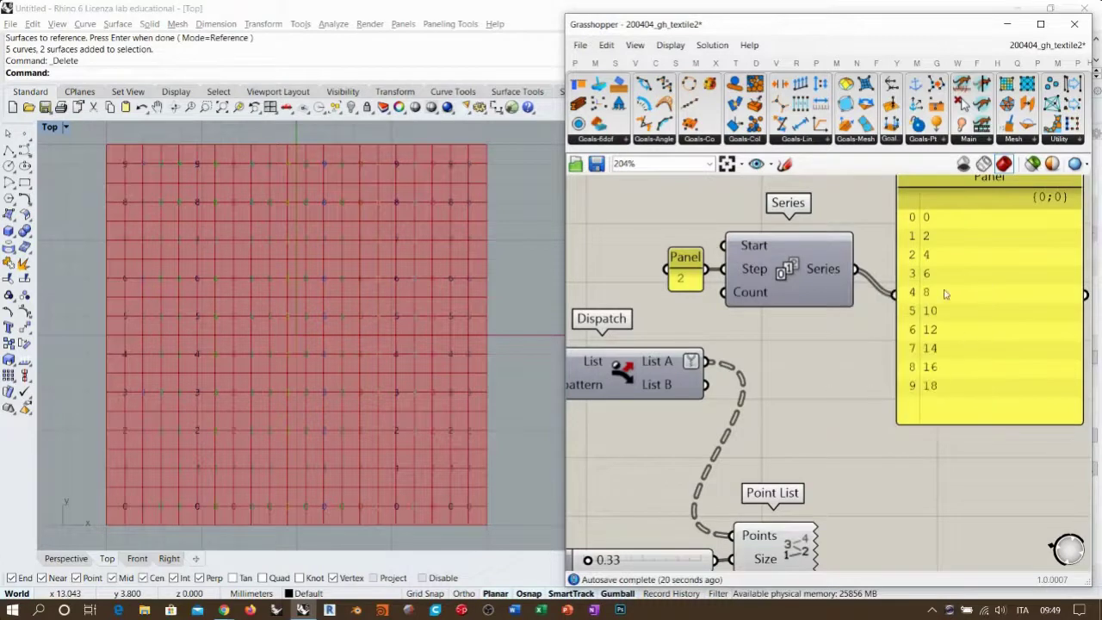
{"action": "right_click_drag", "start_coordinate": [965, 297], "coordinate": [951, 343]}
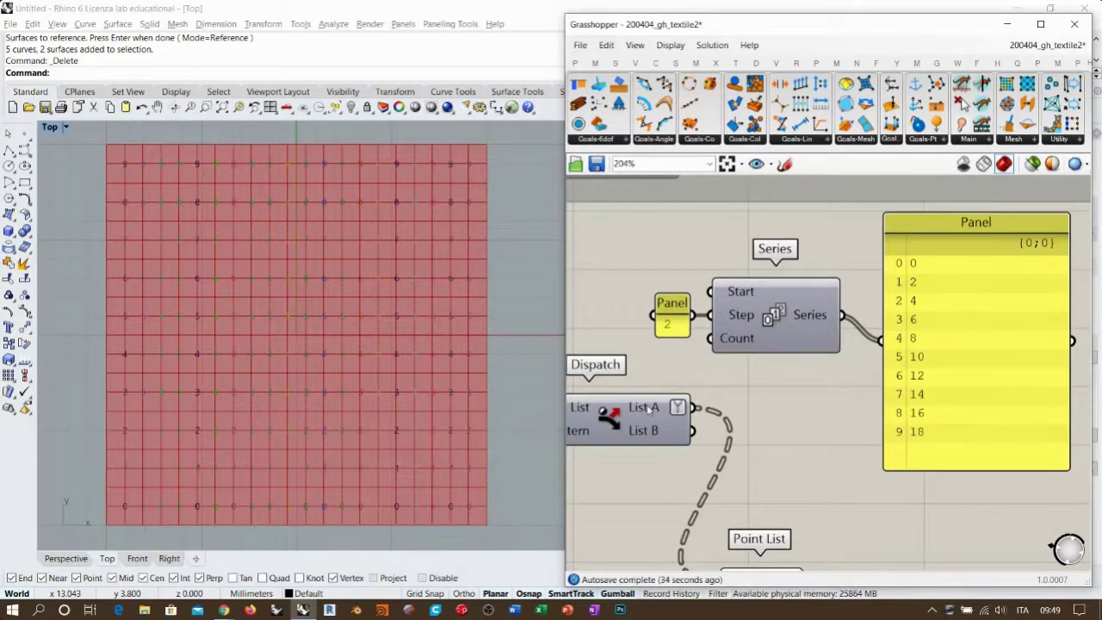
{"action": "mouse_move", "coordinate": [649, 410]}
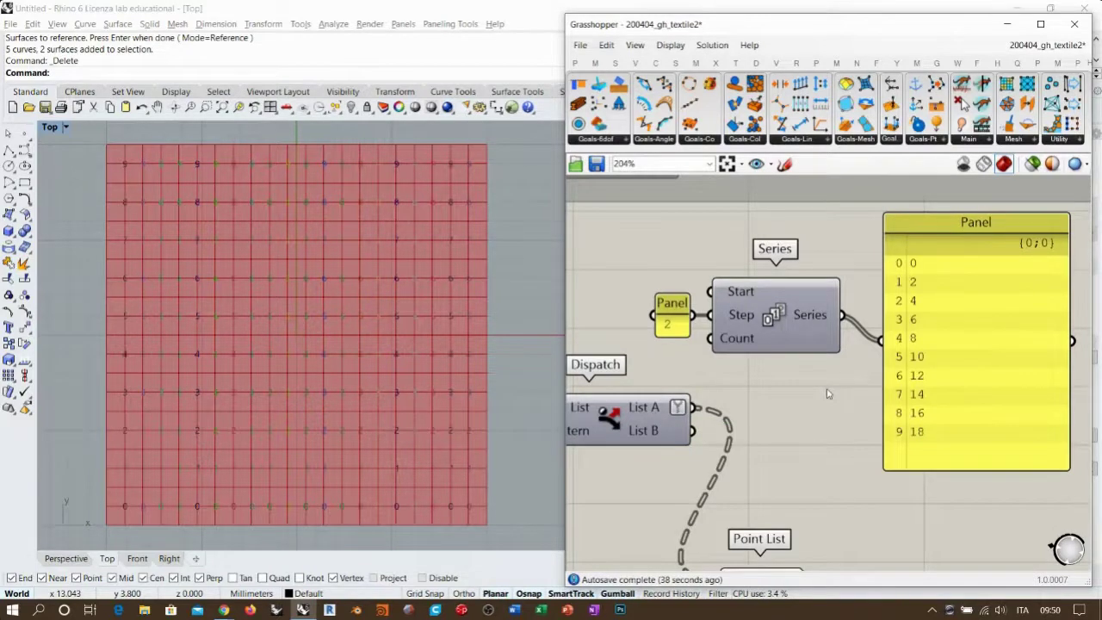
{"action": "scroll", "coordinate": [827, 393], "scroll_direction": "down", "scroll_amount": 4}
{"action": "left_click_drag", "start_coordinate": [849, 371], "coordinate": [849, 362]}
{"action": "left_click_drag", "start_coordinate": [904, 308], "coordinate": [840, 309]}
{"action": "left_click_drag", "start_coordinate": [833, 316], "coordinate": [830, 307]}
{"action": "left_click", "coordinate": [887, 337]}
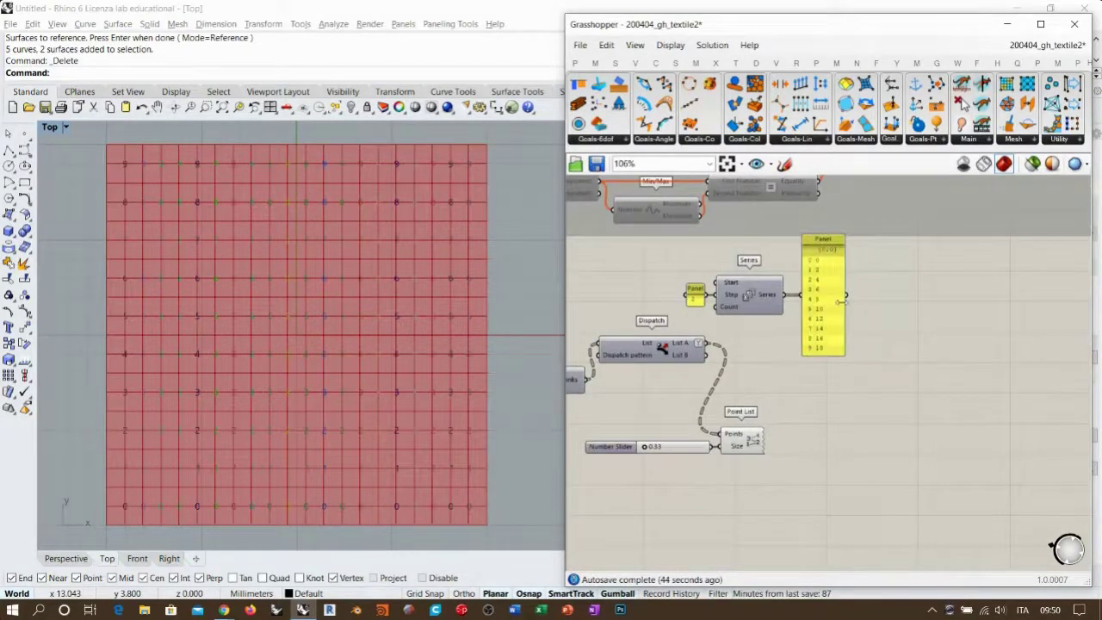
Add a Tree Branch component beyond the Series values panel, with Dispatch's List A feeding its Tree input
{"action": "scroll", "coordinate": [767, 336], "scroll_direction": "up", "scroll_amount": 2}
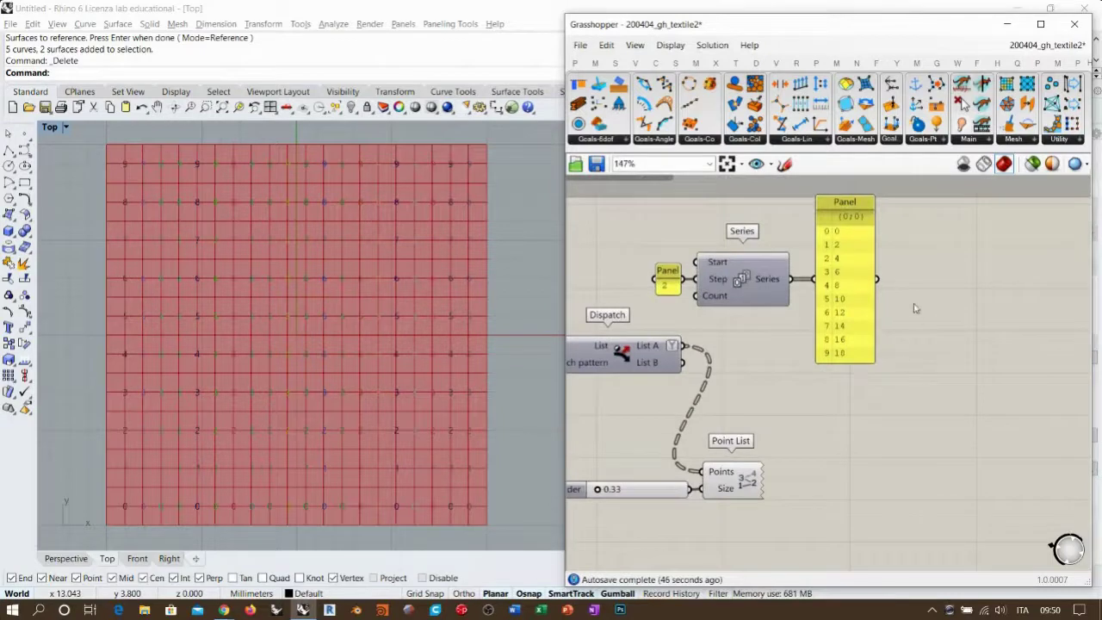
{"action": "double_click", "coordinate": [919, 387]}
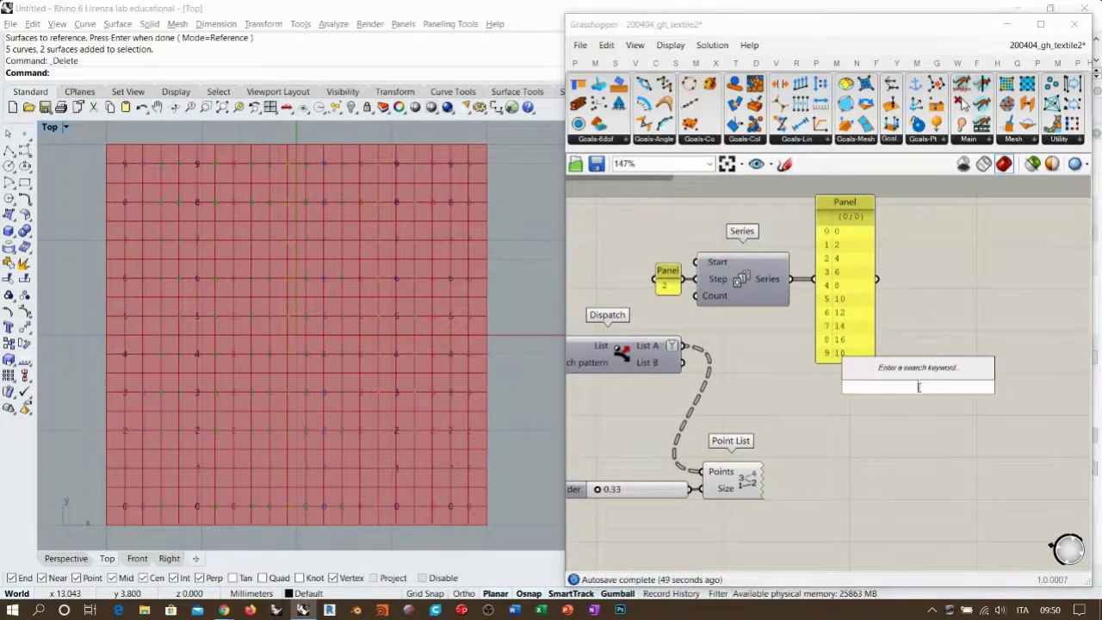
{"action": "type", "text": "tree bran"}
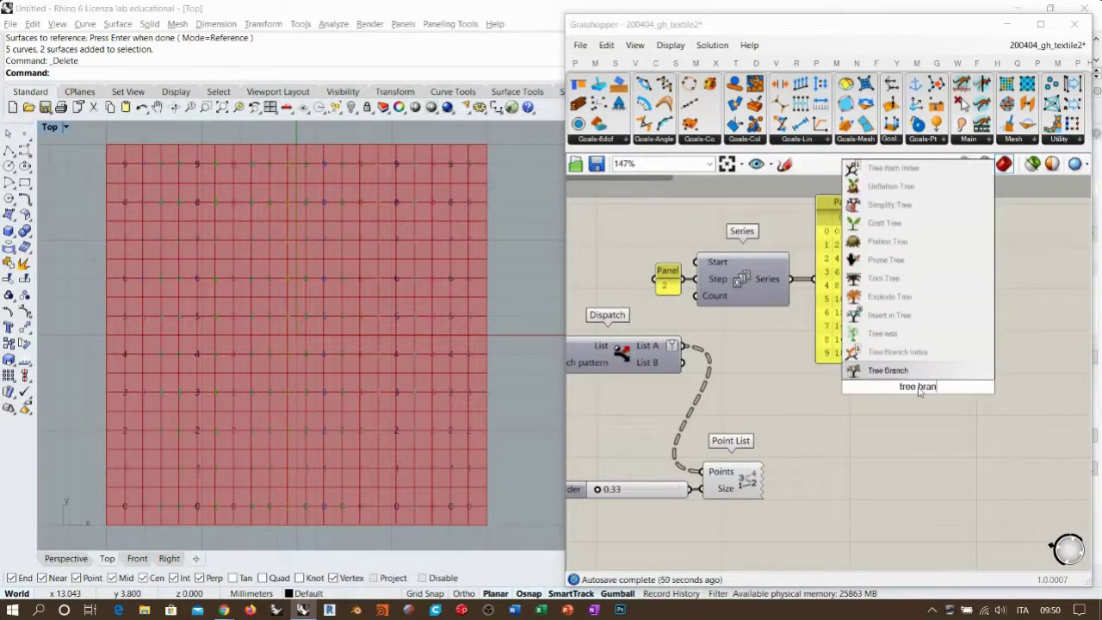
{"action": "left_click", "coordinate": [919, 370]}
{"action": "left_click_drag", "start_coordinate": [689, 349], "coordinate": [967, 354]}
{"action": "right_click_drag", "start_coordinate": [935, 359], "coordinate": [885, 375]}
{"action": "scroll", "coordinate": [884, 376], "scroll_direction": "up", "scroll_amount": 1}
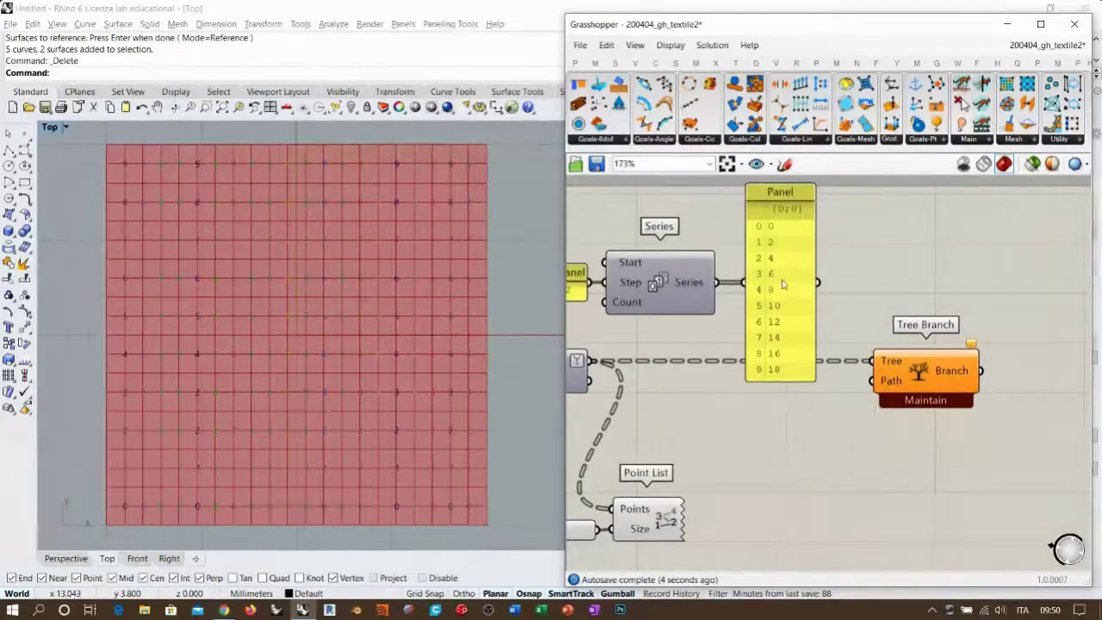
{"action": "right_click_drag", "start_coordinate": [919, 363], "coordinate": [806, 358]}
{"action": "left_click_drag", "start_coordinate": [823, 365], "coordinate": [950, 365]}
{"action": "left_click", "coordinate": [918, 444]}
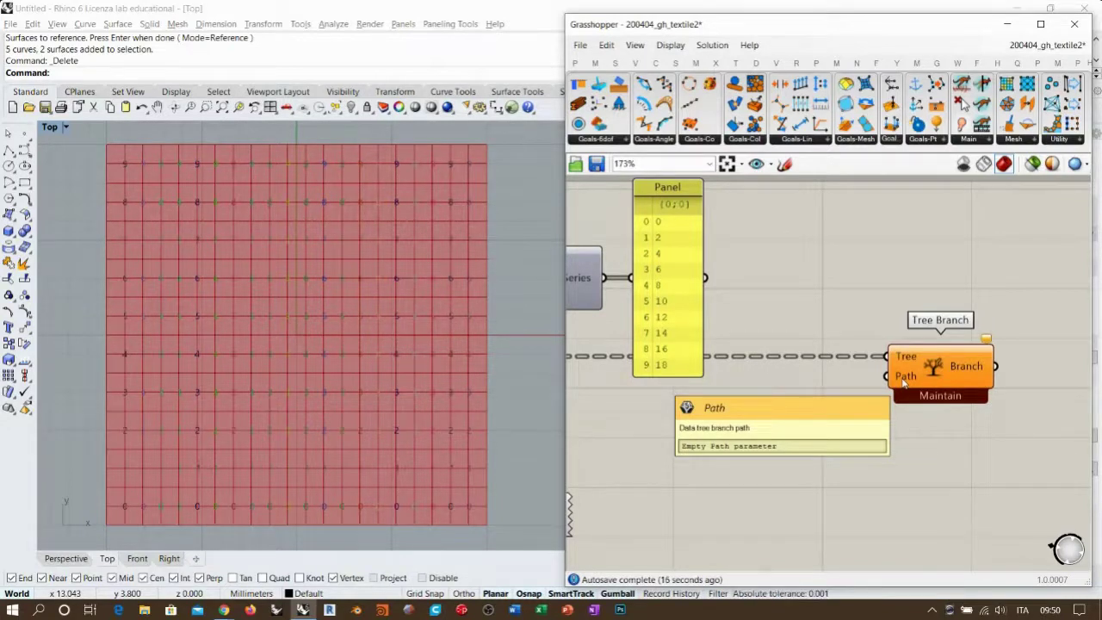
Add a Construct Path component and connect the Series output to its Indices input
{"action": "double_click", "coordinate": [761, 401]}
{"action": "type", "text": "path"}
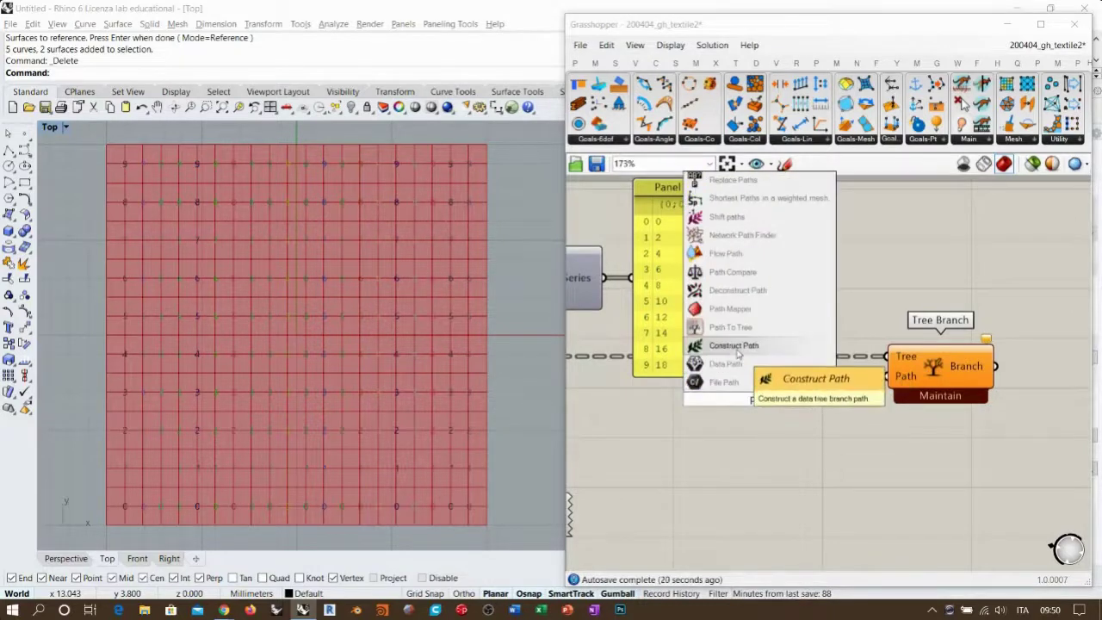
{"action": "left_click", "coordinate": [734, 345]}
{"action": "right_click_drag", "start_coordinate": [672, 322], "coordinate": [740, 322]}
{"action": "left_click_drag", "start_coordinate": [673, 277], "coordinate": [758, 415]}
{"action": "left_click", "coordinate": [761, 439]}
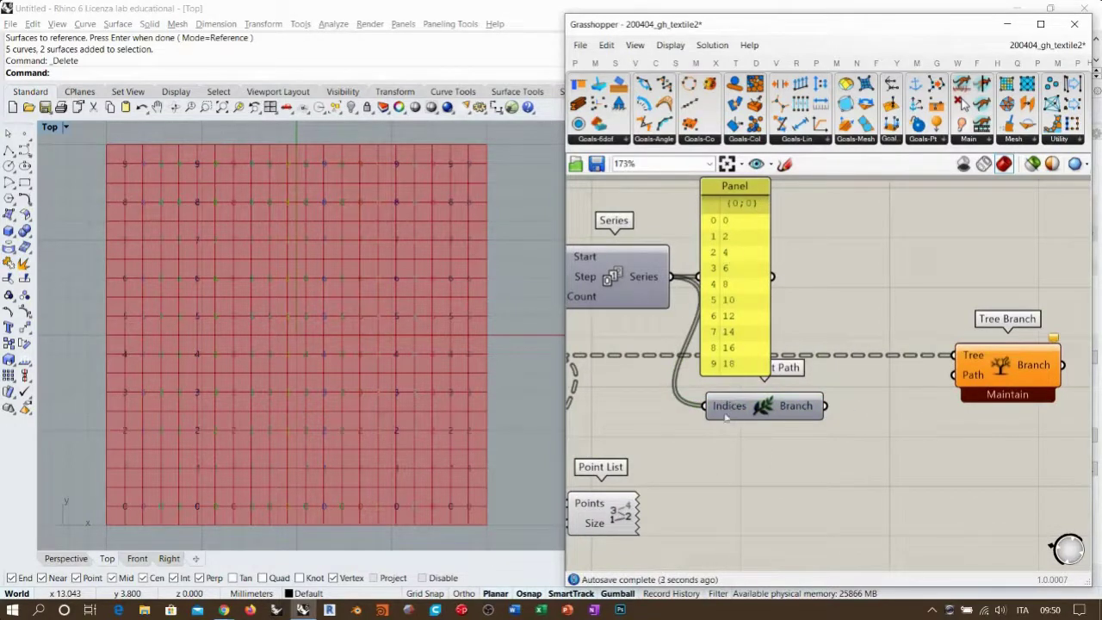
Add a panel beside Construct Path and connect its Branch output to inspect the constructed path
{"action": "double_click", "coordinate": [912, 468]}
{"action": "type", "text": "panel"}
{"action": "key", "text": "Return"}
{"action": "left_click_drag", "start_coordinate": [826, 408], "coordinate": [831, 463]}
{"action": "right_click_drag", "start_coordinate": [801, 473], "coordinate": [637, 439]}
{"action": "left_click_drag", "start_coordinate": [825, 474], "coordinate": [885, 446]}
{"action": "right_click_drag", "start_coordinate": [785, 430], "coordinate": [877, 444]}
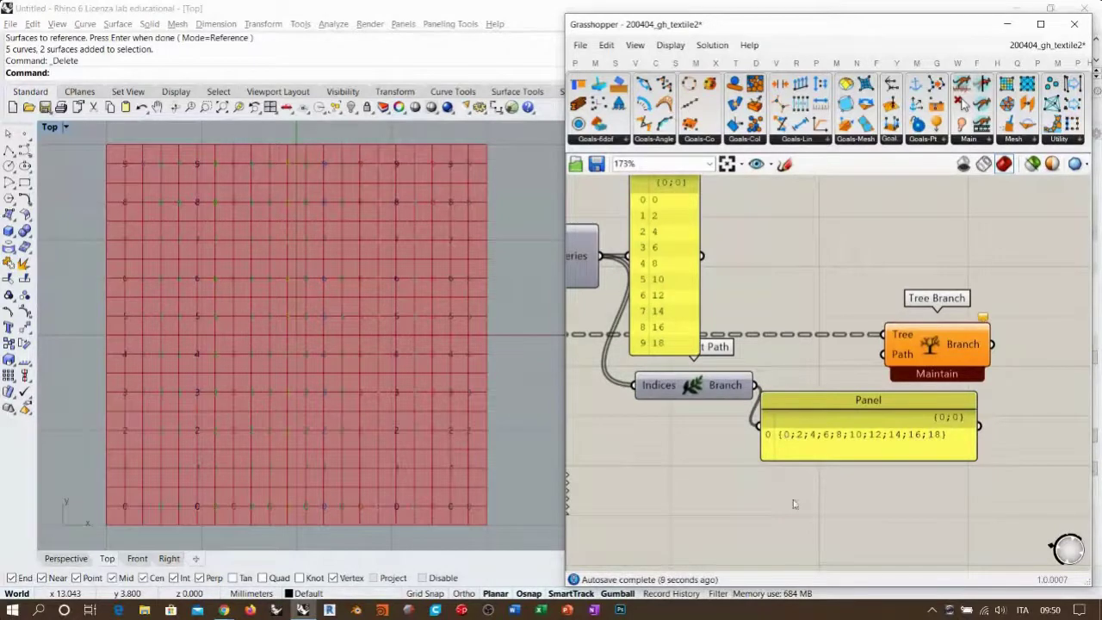
Graft the Indices input of Construct Path and enlarge its output panel downwards to show the separate paths
{"action": "right_click", "coordinate": [658, 387]}
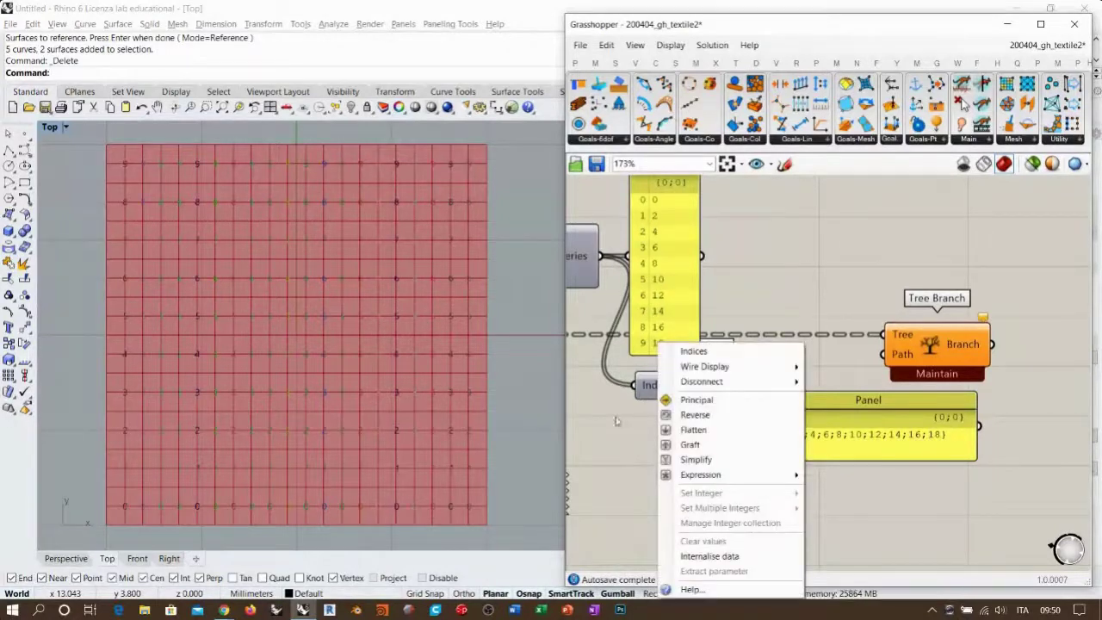
{"action": "left_click", "coordinate": [689, 444]}
{"action": "left_click_drag", "start_coordinate": [838, 462], "coordinate": [839, 558]}
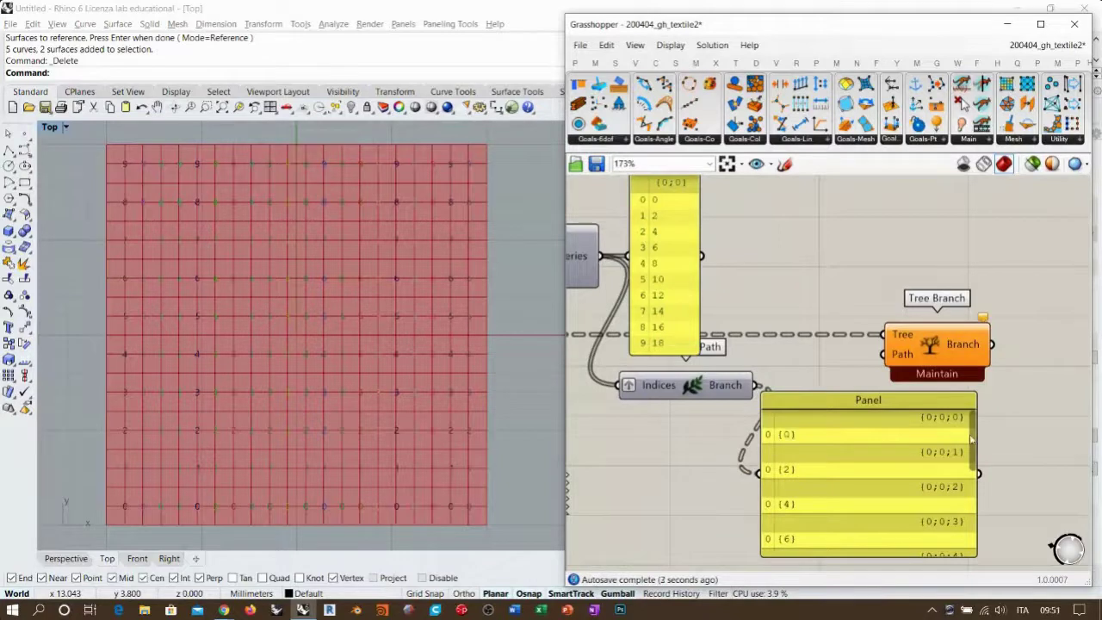
{"action": "right_click_drag", "start_coordinate": [691, 405], "coordinate": [708, 394]}
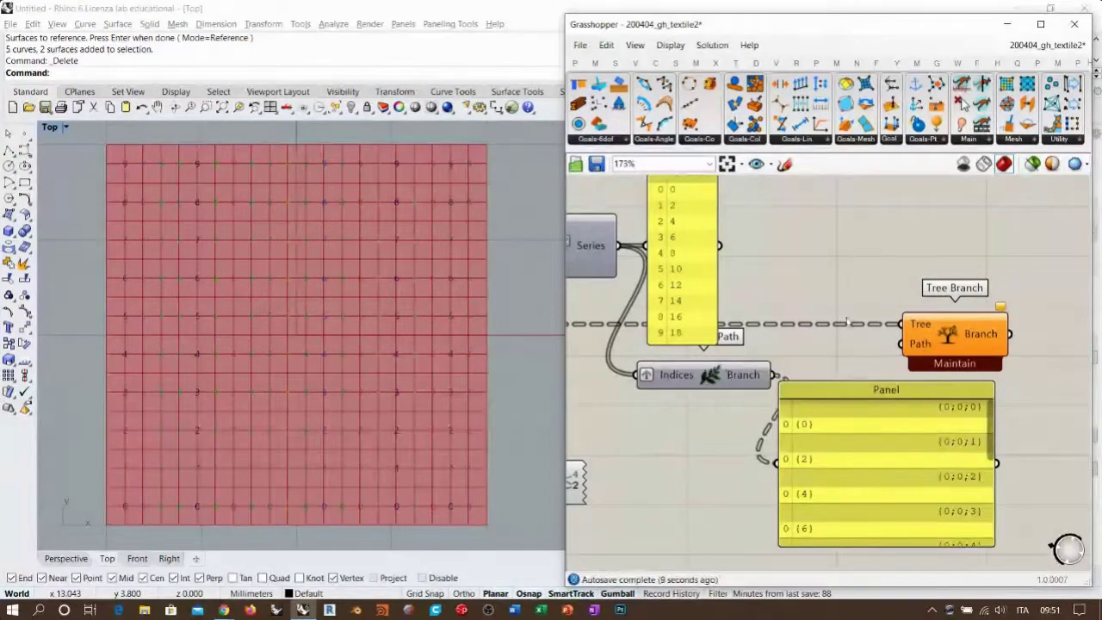
Flatten the Branch output of Construct Path, then enlarge and reposition its panel so the whole path list is readable
{"action": "right_click", "coordinate": [741, 379]}
{"action": "left_click", "coordinate": [767, 433]}
{"action": "right_click_drag", "start_coordinate": [861, 435], "coordinate": [824, 335]}
{"action": "left_click_drag", "start_coordinate": [822, 455], "coordinate": [822, 513]}
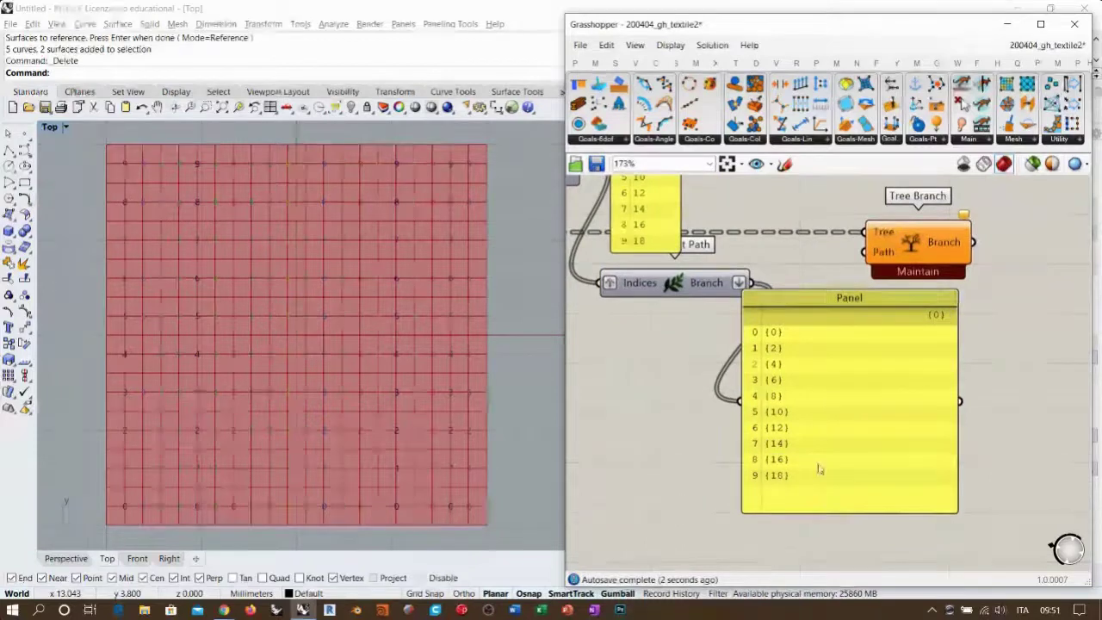
{"action": "left_click_drag", "start_coordinate": [798, 409], "coordinate": [825, 416]}
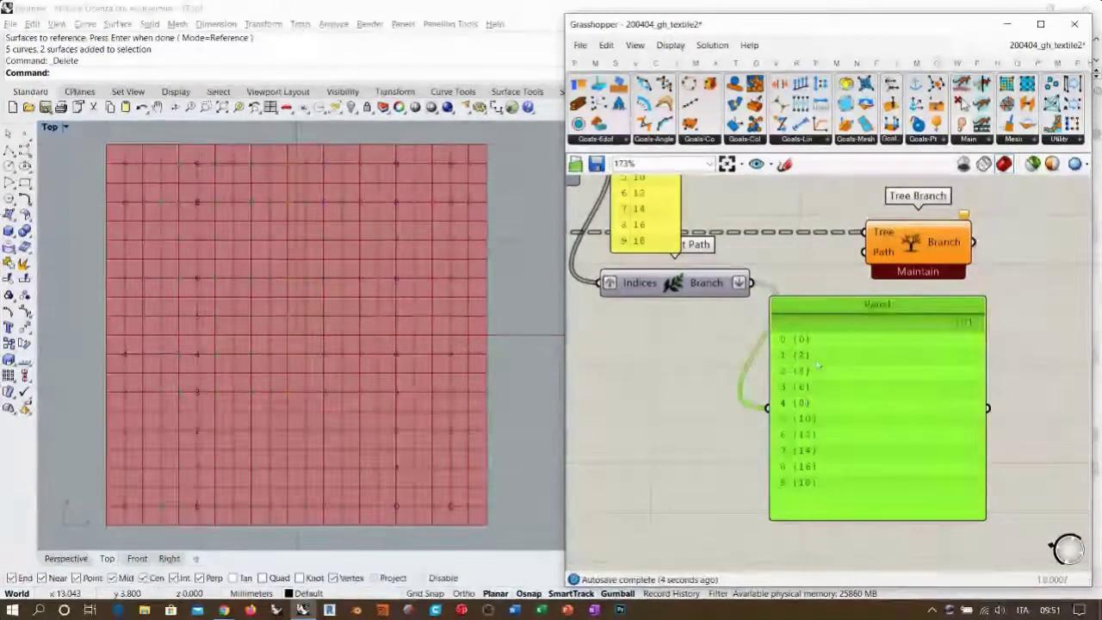
Connect the Branch output of Construct Path to Tree Branch's Path input and check the extracted points in the Top viewport
{"action": "left_click_drag", "start_coordinate": [749, 282], "coordinate": [864, 252]}
{"action": "right_click_drag", "start_coordinate": [671, 366], "coordinate": [715, 384]}
{"action": "left_click", "coordinate": [716, 385]}
{"action": "scroll", "coordinate": [761, 376], "scroll_direction": "down", "scroll_amount": 1}
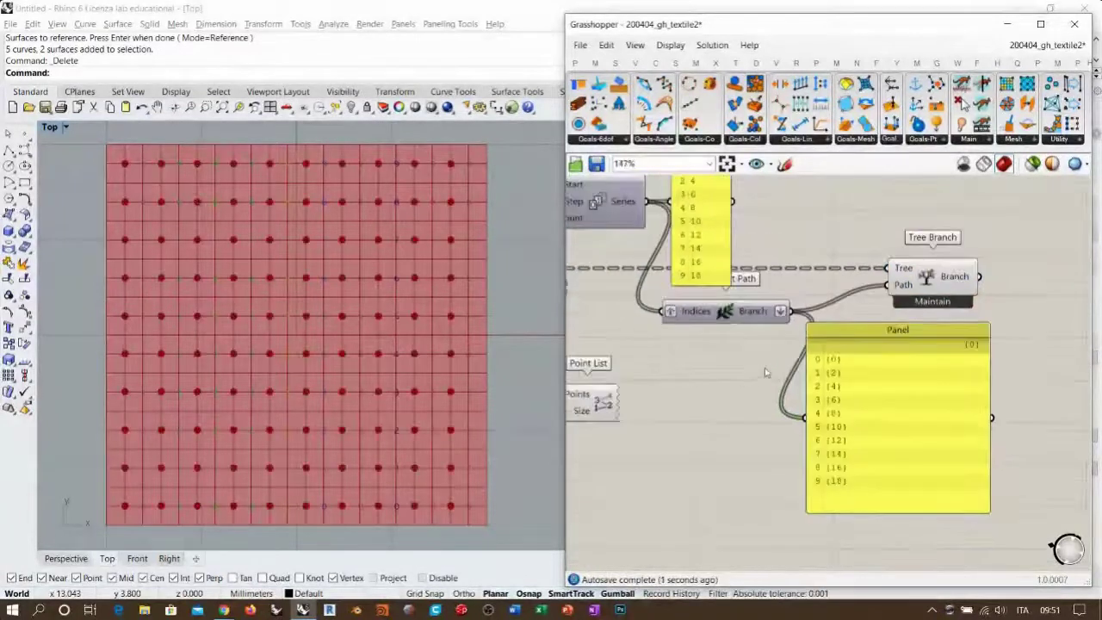
{"action": "right_click_drag", "start_coordinate": [820, 320], "coordinate": [843, 339]}
{"action": "left_click", "coordinate": [954, 308]}
{"action": "left_click", "coordinate": [610, 323]}
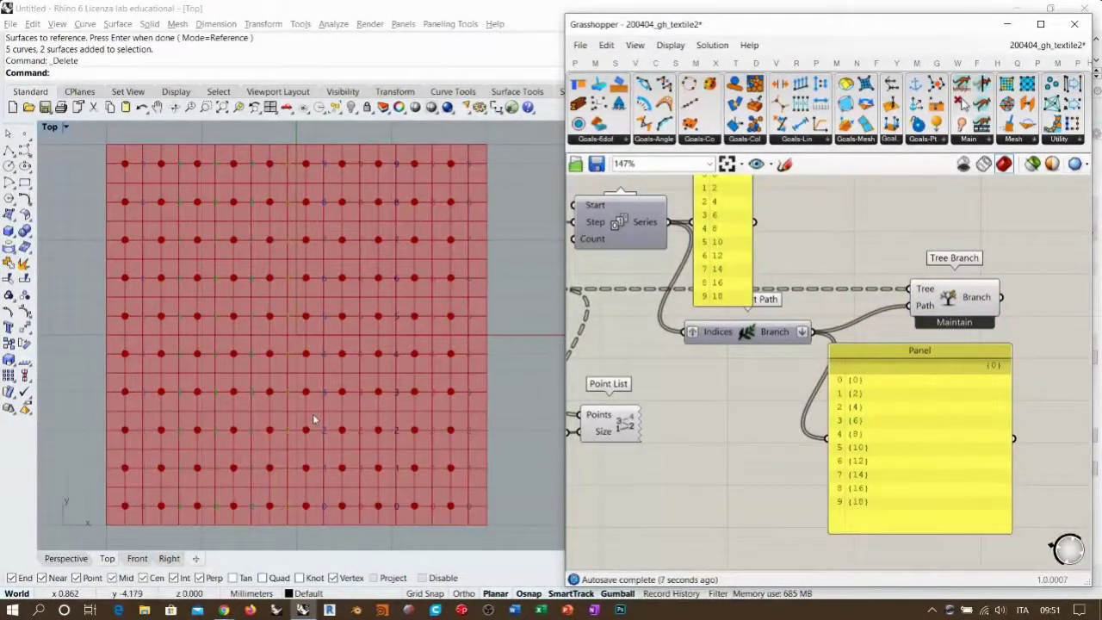
Move the Step value panel away from Series and add an integer number slider starting at 1 above it
{"action": "right_click_drag", "start_coordinate": [708, 265], "coordinate": [863, 324]}
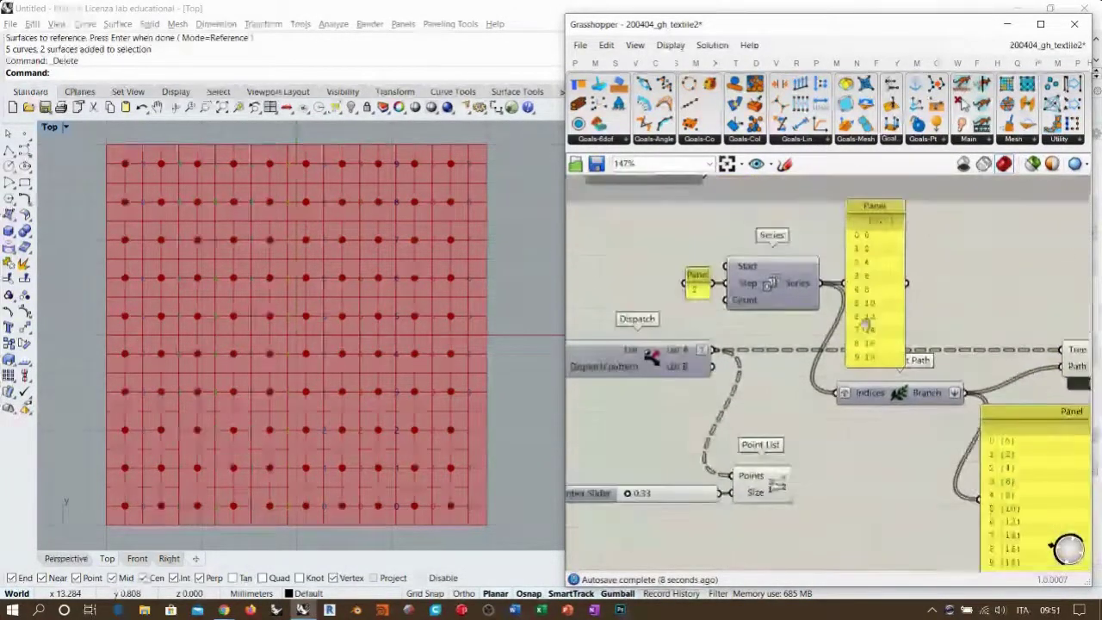
{"action": "scroll", "coordinate": [712, 288], "scroll_direction": "up", "scroll_amount": 3}
{"action": "right_click_drag", "start_coordinate": [717, 291], "coordinate": [753, 307]}
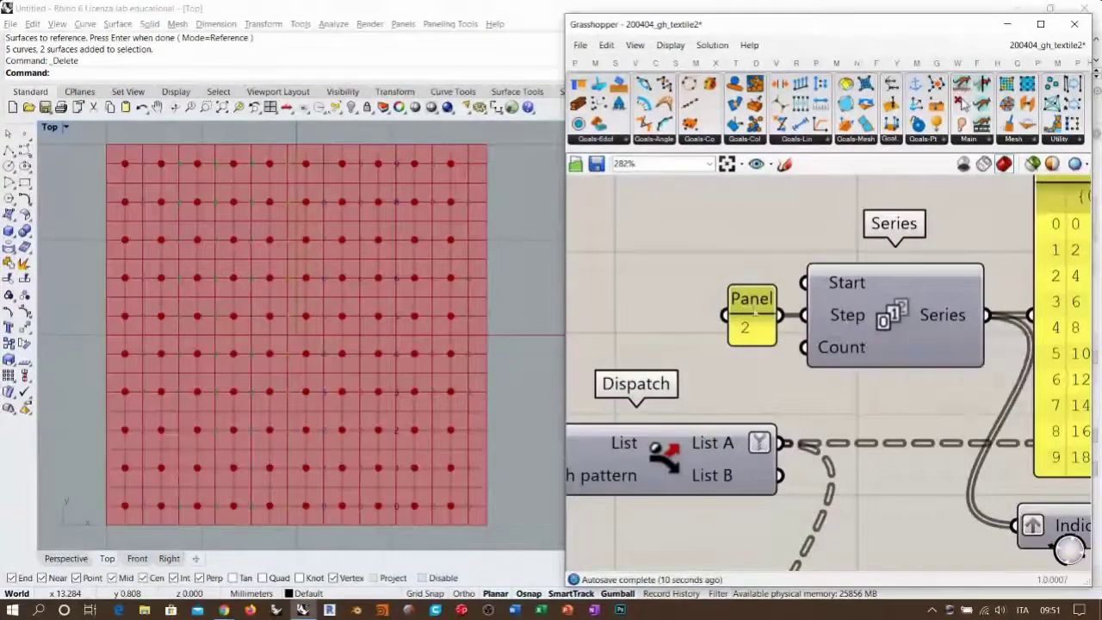
{"action": "left_click_drag", "start_coordinate": [753, 301], "coordinate": [724, 301]}
{"action": "double_click", "coordinate": [659, 256]}
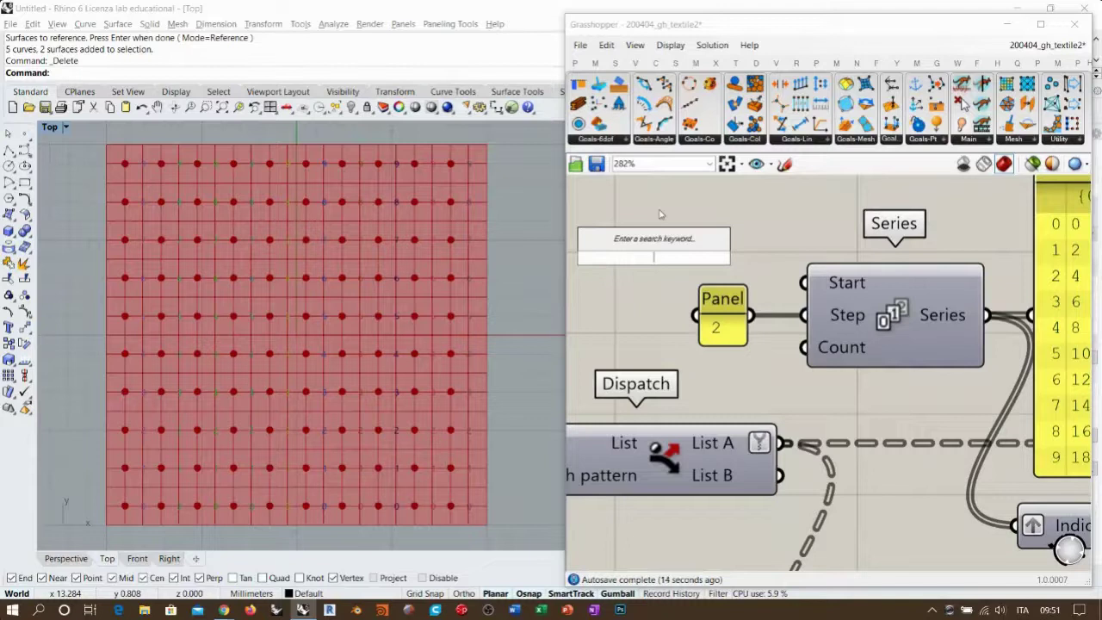
{"action": "type", "text": "1<1"}
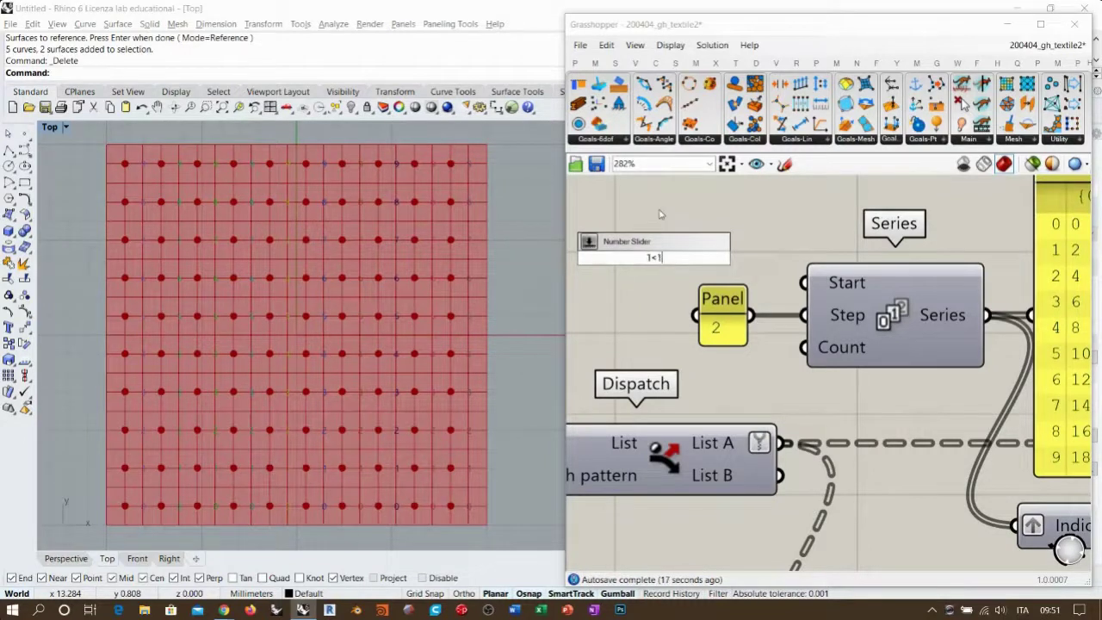
{"action": "key", "text": "Return"}
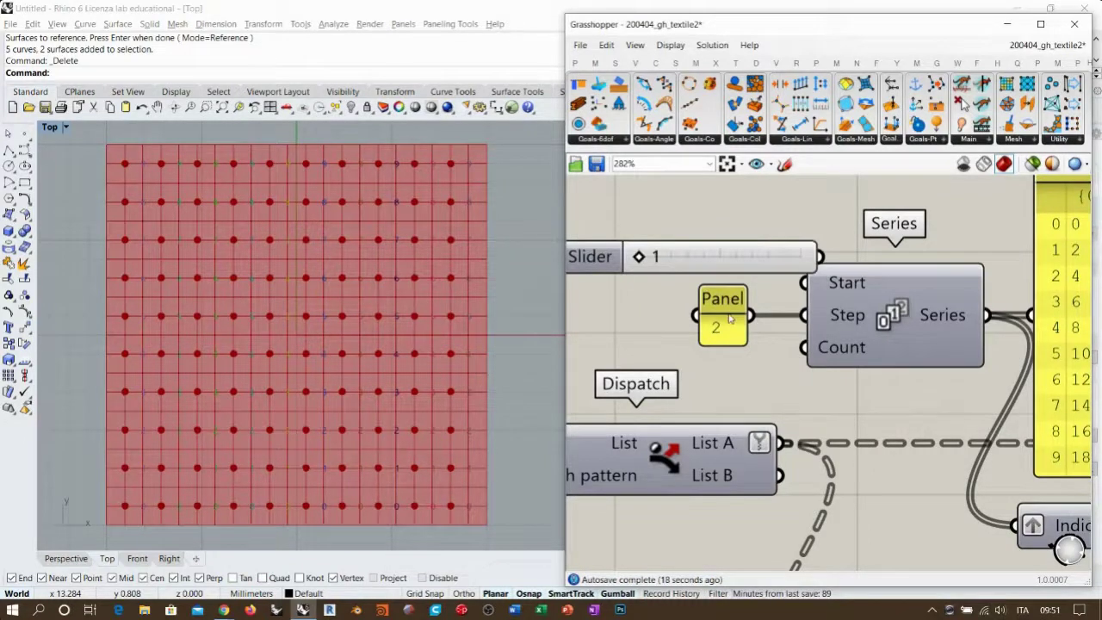
Replace the panel feeding Series' Step input with the number slider, placed level with that input
{"action": "right_click_drag", "start_coordinate": [730, 311], "coordinate": [708, 327]}
{"action": "left_click", "coordinate": [707, 326]}
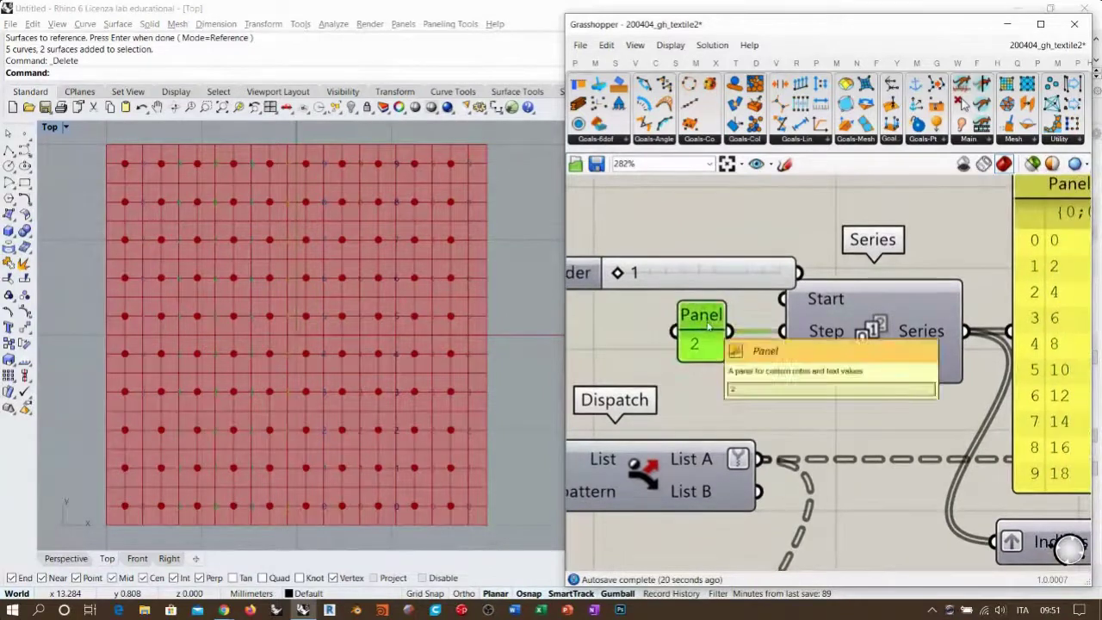
{"action": "key", "text": "Delete"}
{"action": "right_click_drag", "start_coordinate": [741, 274], "coordinate": [717, 278]}
{"action": "left_click_drag", "start_coordinate": [717, 278], "coordinate": [642, 326]}
{"action": "left_click_drag", "start_coordinate": [749, 336], "coordinate": [716, 327]}
{"action": "left_click", "coordinate": [666, 374]}
{"action": "right_click_drag", "start_coordinate": [666, 374], "coordinate": [814, 366]}
{"action": "left_click_drag", "start_coordinate": [781, 320], "coordinate": [798, 331]}
{"action": "left_click", "coordinate": [778, 307]}
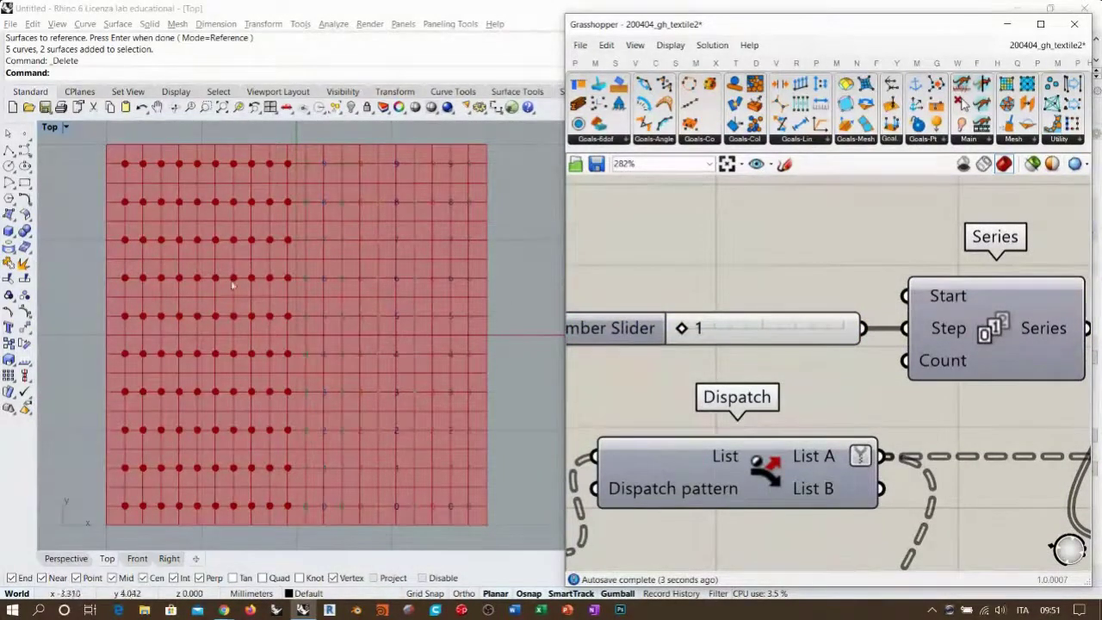
Compare the Series values at step 1 with the constructed paths that feed Tree Branch
{"action": "scroll", "coordinate": [581, 253], "scroll_direction": "down", "scroll_amount": 2}
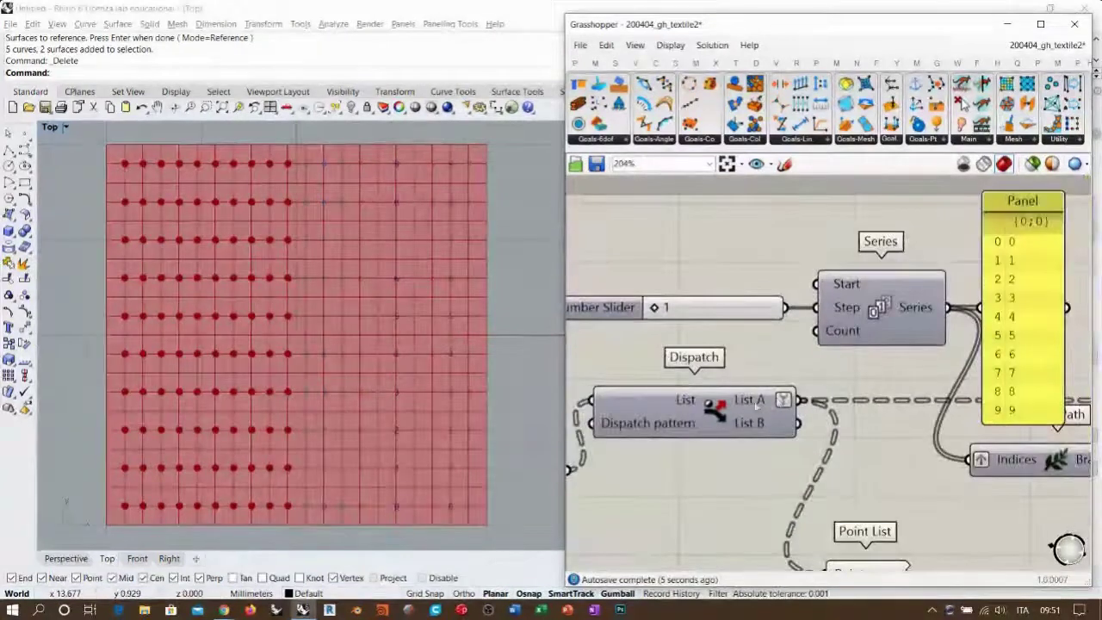
{"action": "scroll", "coordinate": [934, 256], "scroll_direction": "down", "scroll_amount": 2}
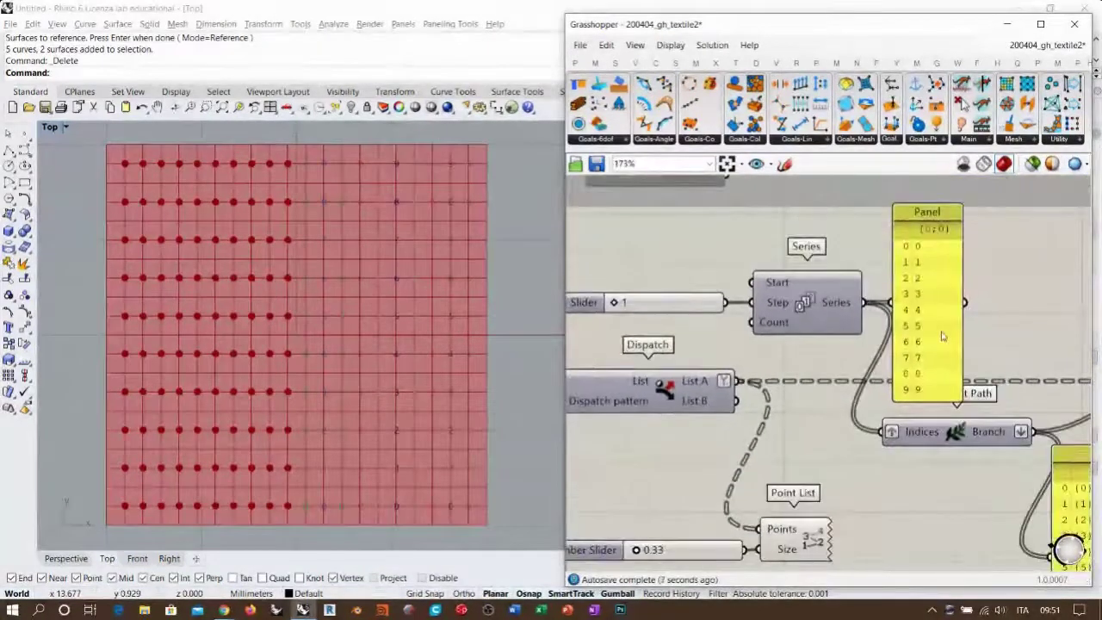
{"action": "right_click_drag", "start_coordinate": [954, 323], "coordinate": [768, 268]}
{"action": "right_click_drag", "start_coordinate": [867, 416], "coordinate": [816, 367]}
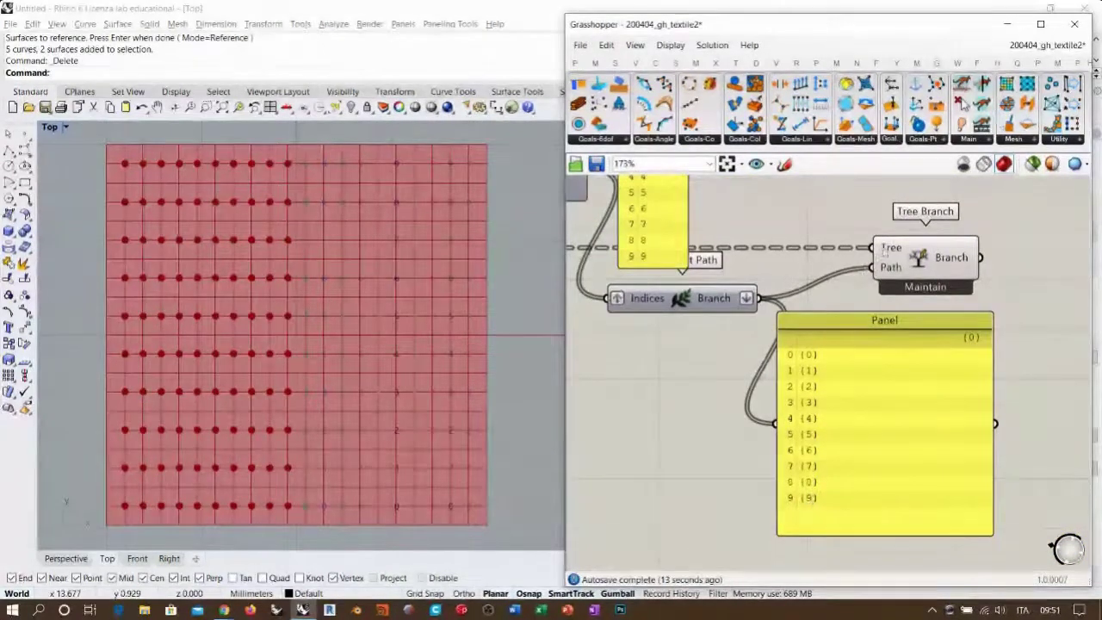
{"action": "mouse_move", "coordinate": [890, 249]}
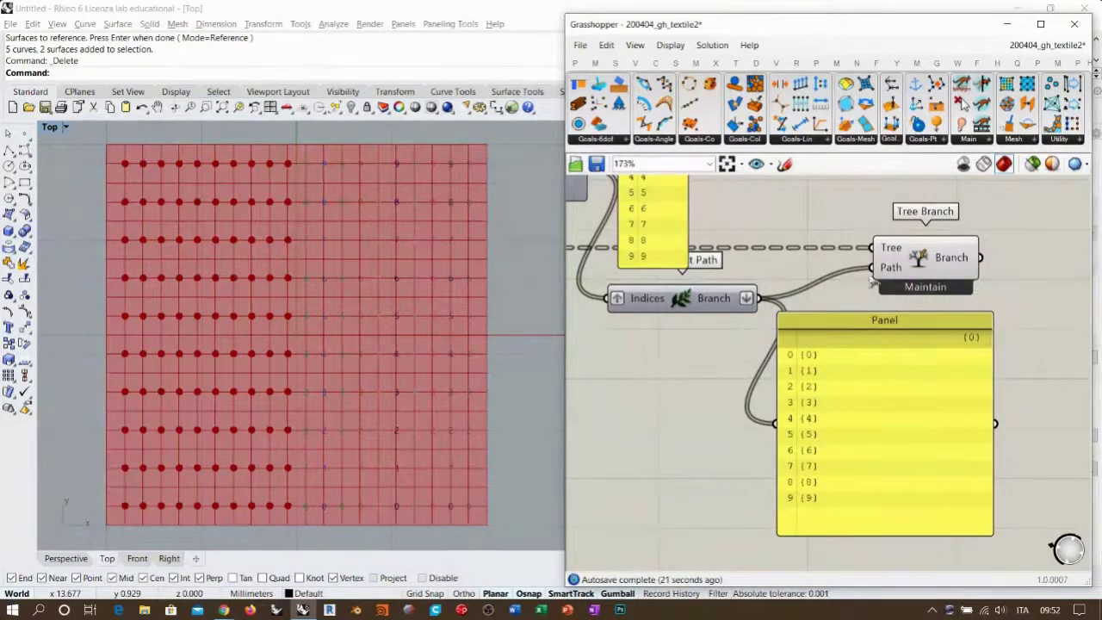
{"action": "right_click_drag", "start_coordinate": [639, 311], "coordinate": [725, 315]}
{"action": "right_click_drag", "start_coordinate": [716, 267], "coordinate": [934, 393]}
Try a Series step of 3, then set the step slider to 2
{"action": "scroll", "coordinate": [657, 301], "scroll_direction": "up", "scroll_amount": 2}
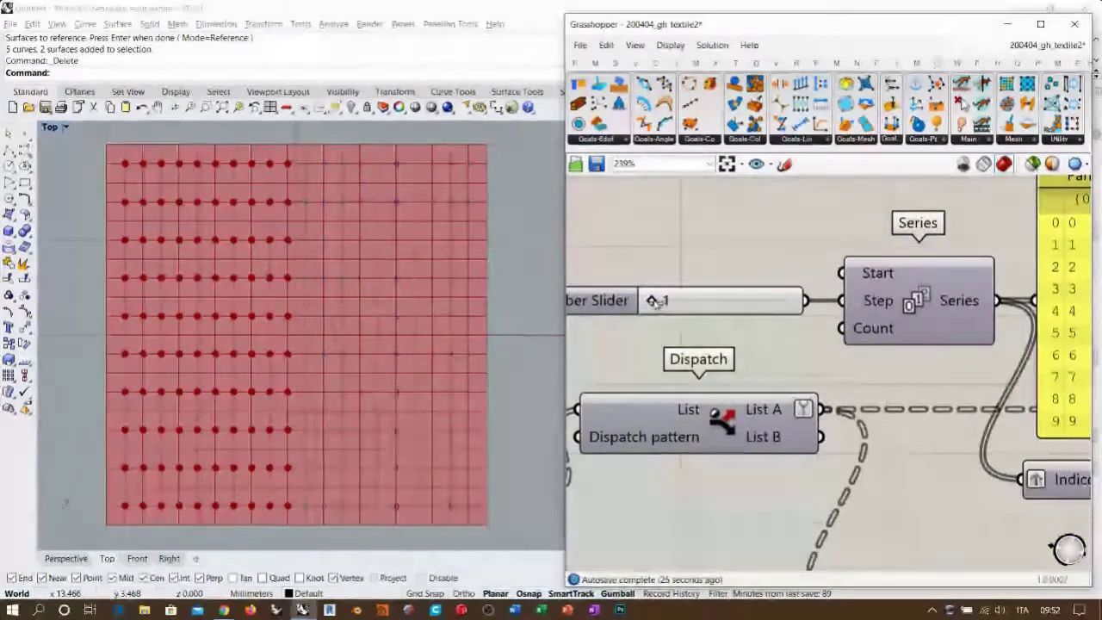
{"action": "left_click_drag", "start_coordinate": [659, 300], "coordinate": [686, 301]}
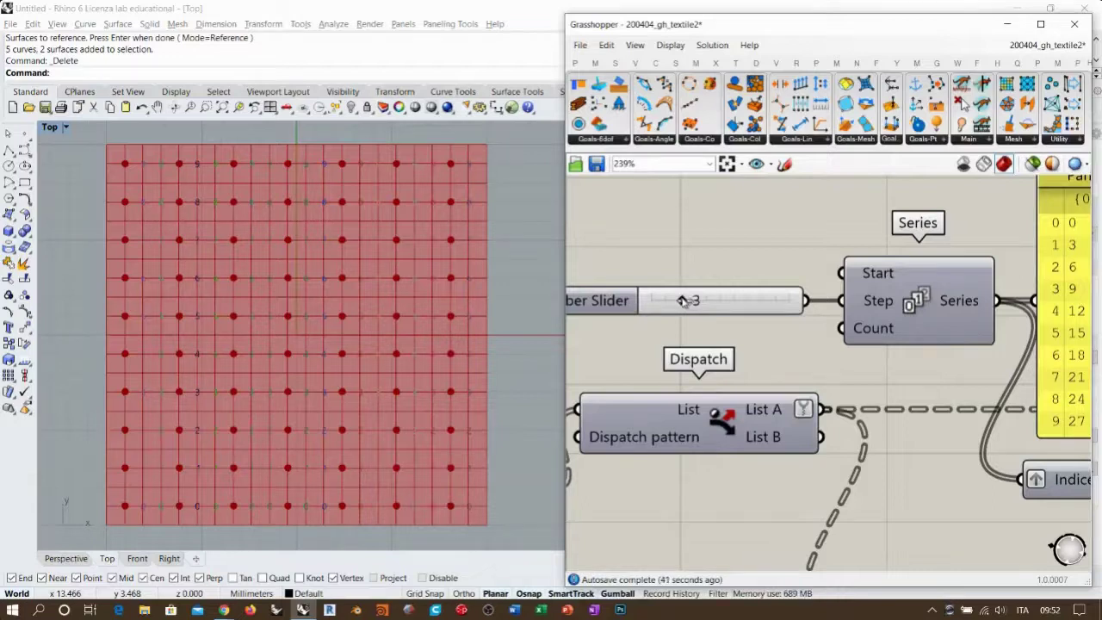
{"action": "mouse_move", "coordinate": [682, 300]}
{"action": "left_mouse_down"}
{"action": "mouse_move", "coordinate": [698, 301]}
{"action": "mouse_move", "coordinate": [670, 301]}
{"action": "left_mouse_up"}
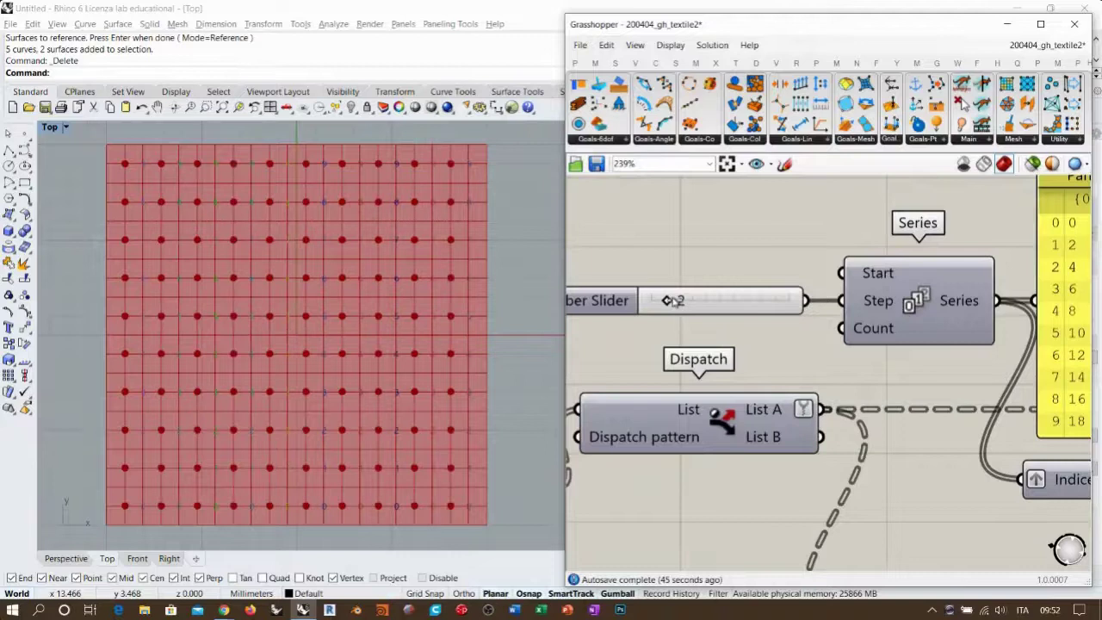
Delete the values panel on the Series output and the path panel on the Construct Path output
{"action": "scroll", "coordinate": [670, 301], "scroll_direction": "down", "scroll_amount": 4}
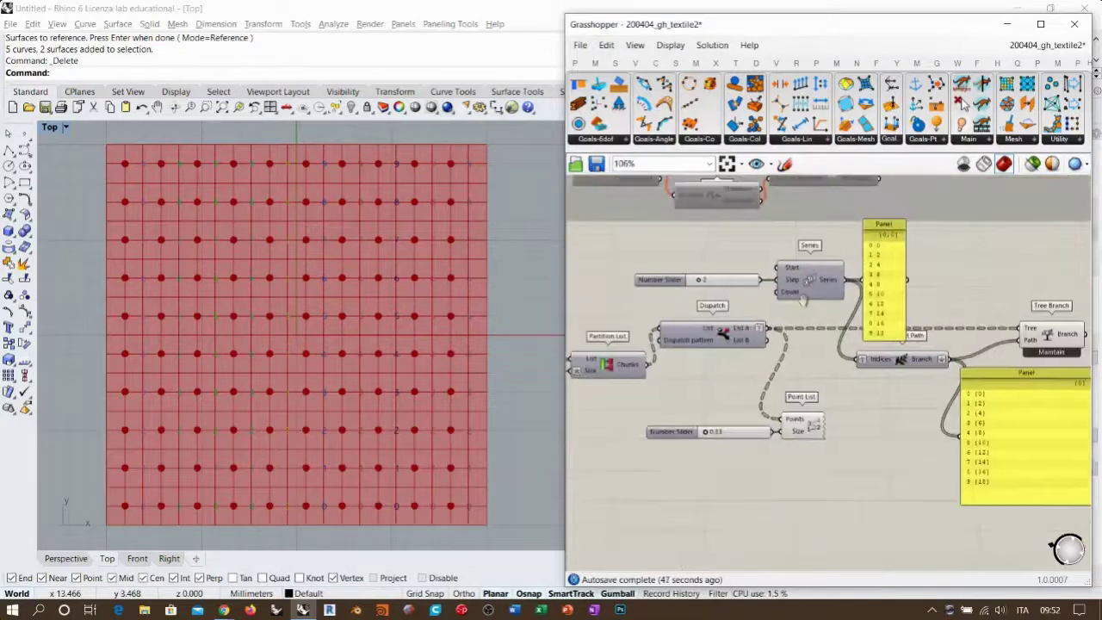
{"action": "left_click", "coordinate": [781, 296]}
{"action": "key", "text": "Delete"}
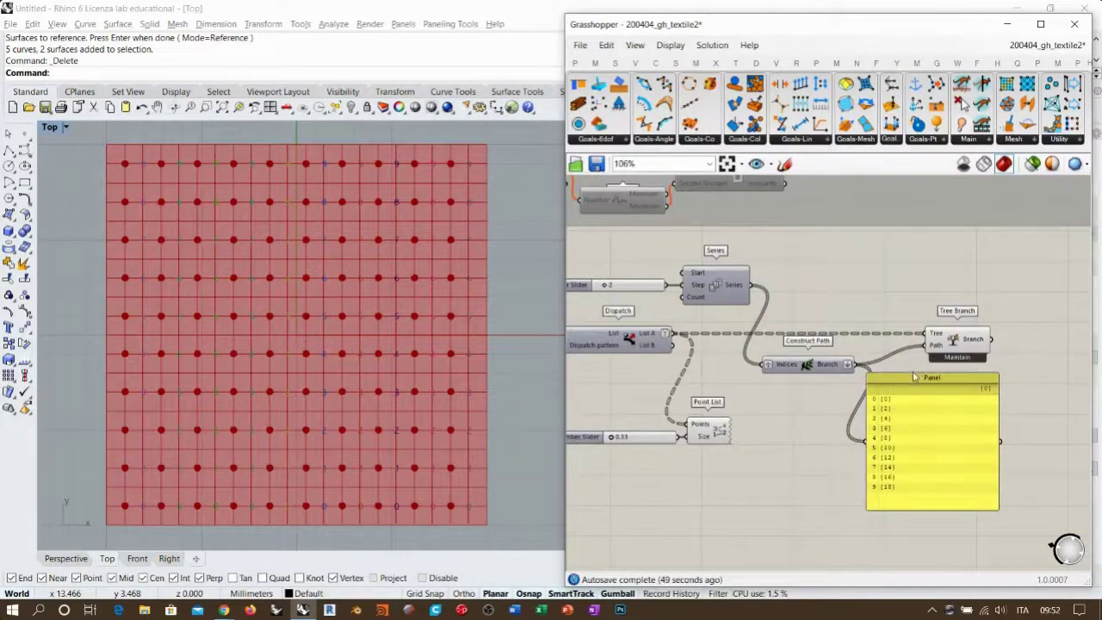
{"action": "left_click", "coordinate": [912, 428]}
{"action": "key", "text": "Delete"}
Rearrange the canvas with the Series, its slider and Construct Path below Dispatch, and Point List with its slider above Tree Branch
{"action": "left_click_drag", "start_coordinate": [797, 369], "coordinate": [798, 291]}
{"action": "left_click_drag", "start_coordinate": [924, 346], "coordinate": [878, 346]}
{"action": "left_click", "coordinate": [915, 273]}
{"action": "left_click_drag", "start_coordinate": [848, 246], "coordinate": [607, 293]}
{"action": "right_click_drag", "start_coordinate": [728, 346], "coordinate": [823, 338]}
{"action": "left_click_drag", "start_coordinate": [851, 454], "coordinate": [738, 421]}
{"action": "left_click_drag", "start_coordinate": [807, 419], "coordinate": [986, 245]}
{"action": "left_click_drag", "start_coordinate": [880, 324], "coordinate": [842, 361]}
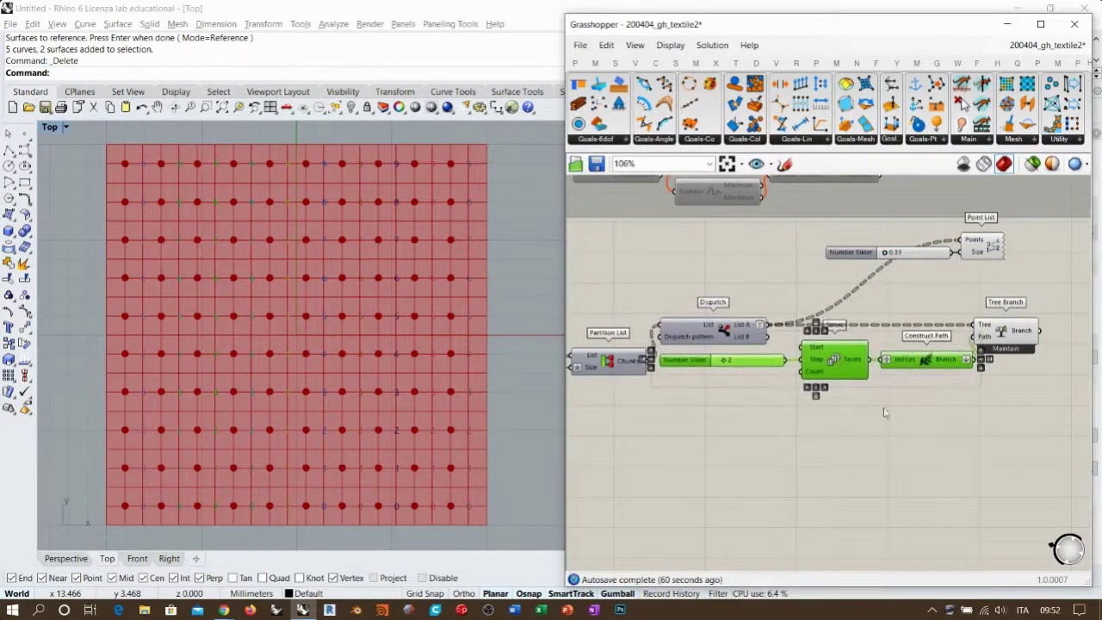
Bring Point List and its 0.33 size slider closer above the Tree Branch component
{"action": "right_click_drag", "start_coordinate": [934, 396], "coordinate": [811, 428]}
{"action": "left_click", "coordinate": [810, 429]}
{"action": "left_click", "coordinate": [886, 365]}
{"action": "left_click_drag", "start_coordinate": [881, 312], "coordinate": [768, 266]}
{"action": "left_click_drag", "start_coordinate": [865, 281], "coordinate": [913, 310]}
{"action": "left_click", "coordinate": [950, 351]}
{"action": "right_click_drag", "start_coordinate": [808, 344], "coordinate": [912, 318]}
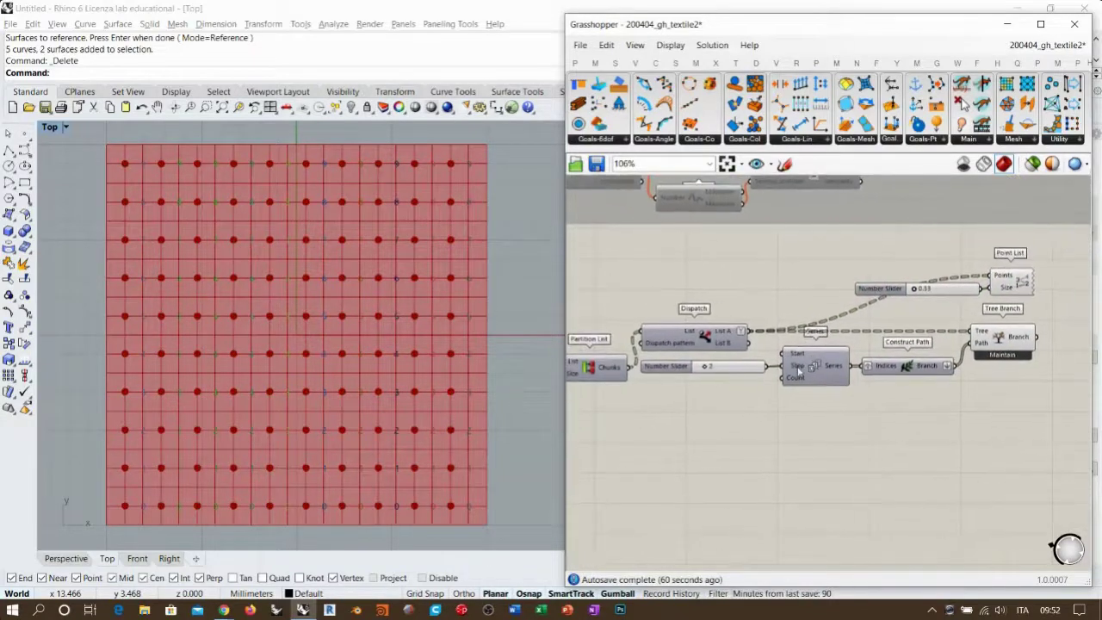
Connect Tree Branch's Branch output to the Points input of Point List, replacing Dispatch's List A
{"action": "right_click_drag", "start_coordinate": [1041, 346], "coordinate": [874, 377]}
{"action": "scroll", "coordinate": [930, 357], "scroll_direction": "up", "scroll_amount": 2}
{"action": "left_click", "coordinate": [883, 360]}
{"action": "left_click", "coordinate": [882, 437]}
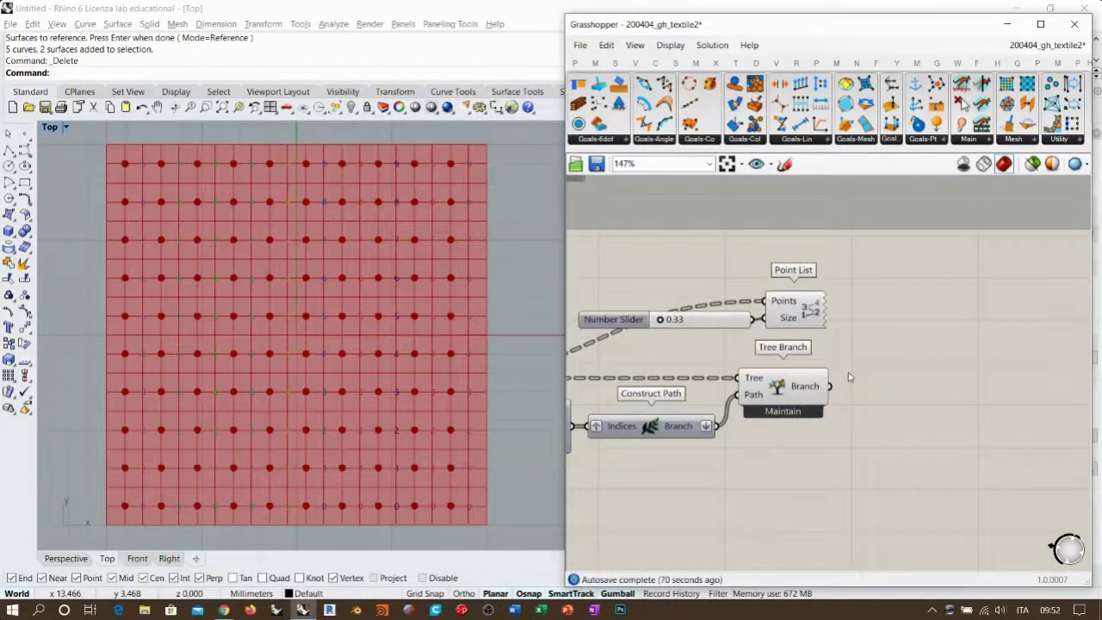
{"action": "left_click_drag", "start_coordinate": [829, 385], "coordinate": [765, 300]}
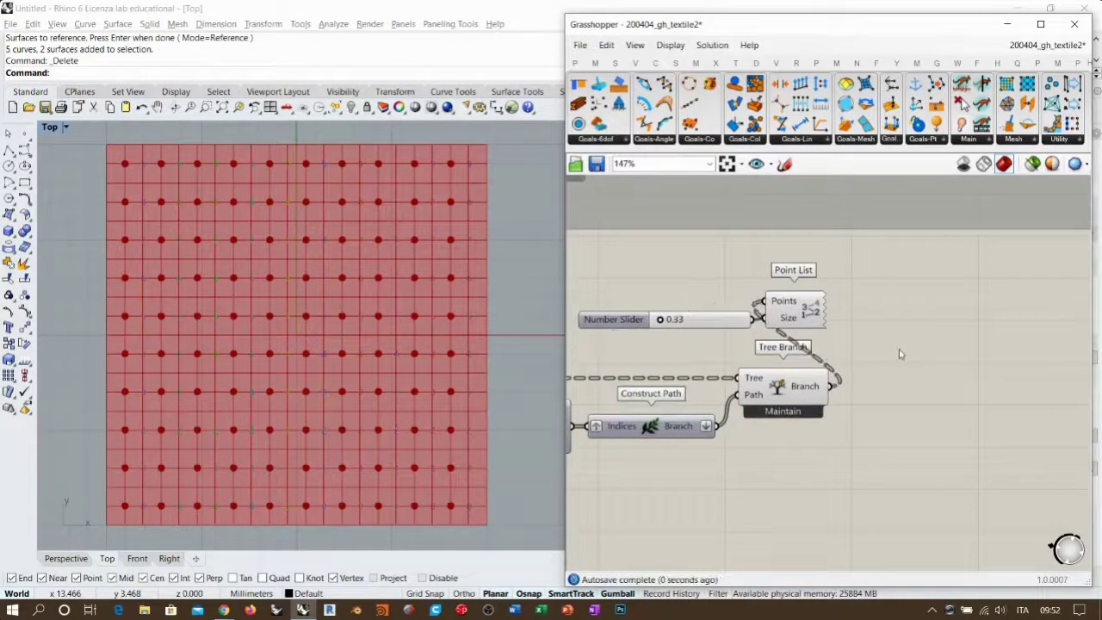
Hide the Tree Branch preview and examine the point numbering of each extracted row in the Top viewport
{"action": "left_click", "coordinate": [787, 387]}
{"action": "left_click", "coordinate": [865, 377]}
{"action": "scroll", "coordinate": [155, 431], "scroll_direction": "up", "scroll_amount": 3}
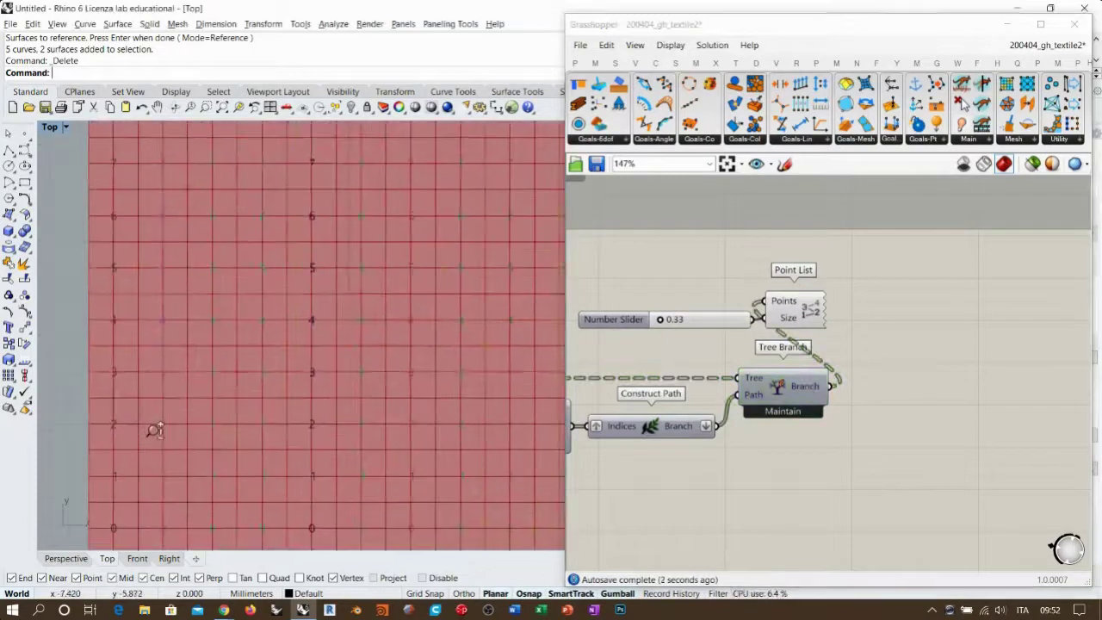
{"action": "right_click_drag", "start_coordinate": [192, 435], "coordinate": [216, 399]}
{"action": "right_click_drag", "start_coordinate": [784, 355], "coordinate": [809, 355]}
{"action": "scroll", "coordinate": [809, 352], "scroll_direction": "up", "scroll_amount": 1}
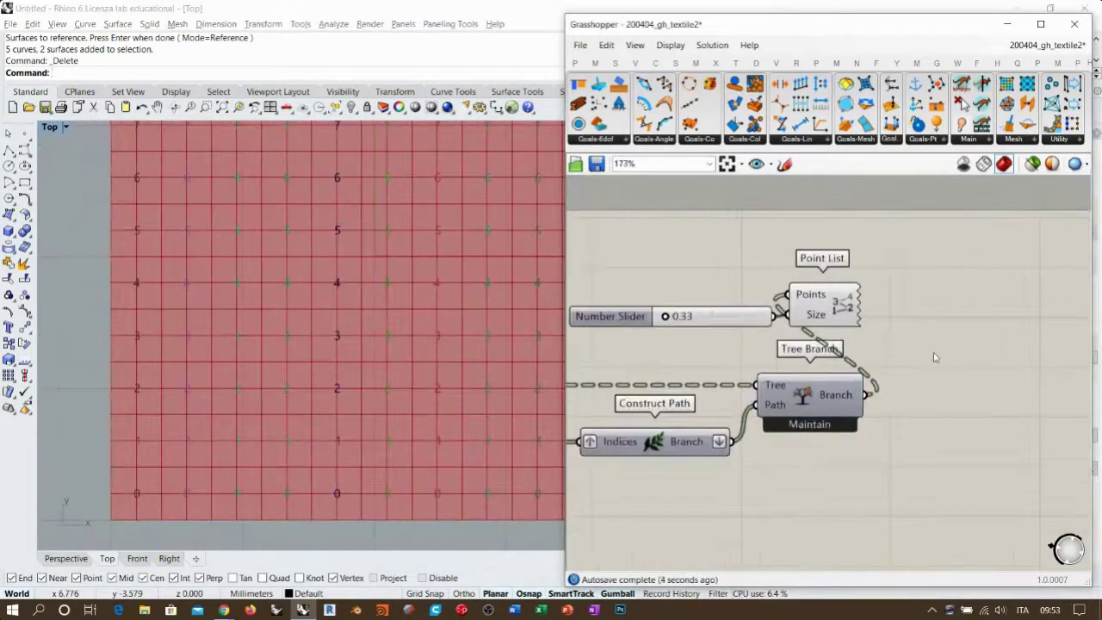
{"action": "right_click_drag", "start_coordinate": [194, 476], "coordinate": [197, 452]}
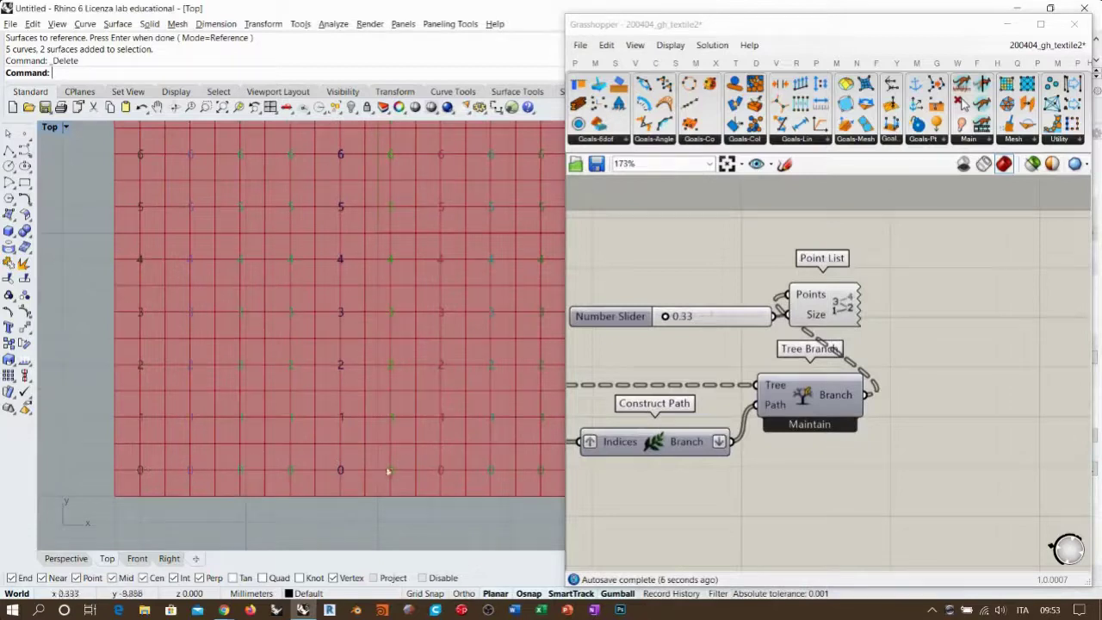
Shift Point List slightly outward, hide its preview, and turn the Tree Branch preview back on to check the points
{"action": "left_click", "coordinate": [784, 499]}
{"action": "left_click_drag", "start_coordinate": [840, 306], "coordinate": [859, 308]}
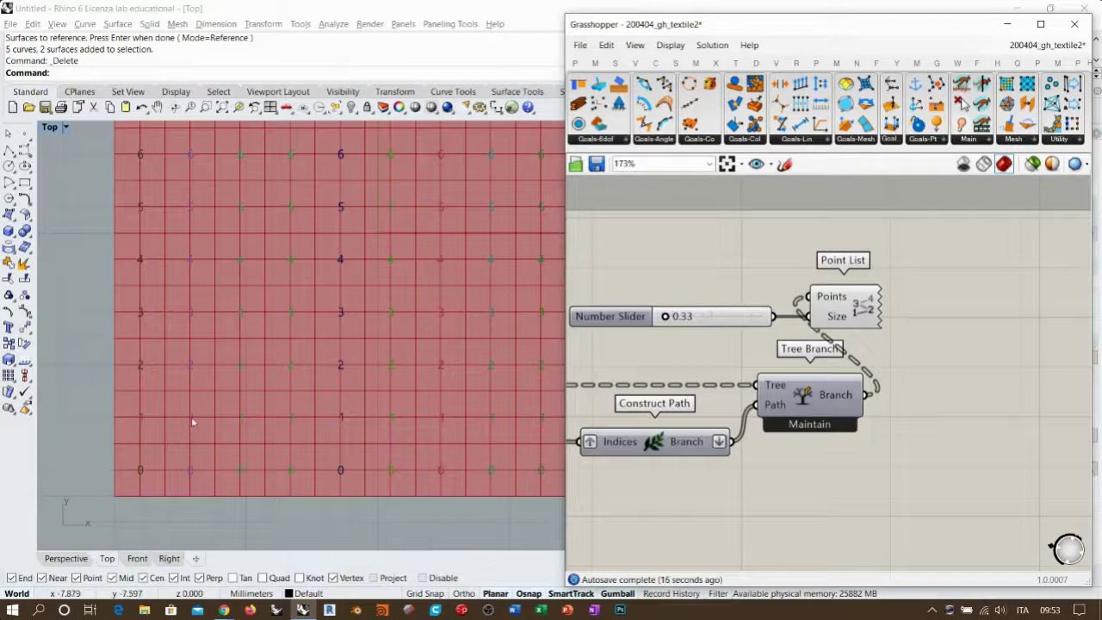
{"action": "left_click", "coordinate": [855, 312]}
{"action": "left_click", "coordinate": [940, 368]}
{"action": "left_click", "coordinate": [814, 401]}
{"action": "key", "text": "ctrl+q"}
{"action": "left_click", "coordinate": [925, 459]}
{"action": "right_click_drag", "start_coordinate": [290, 447], "coordinate": [273, 429]}
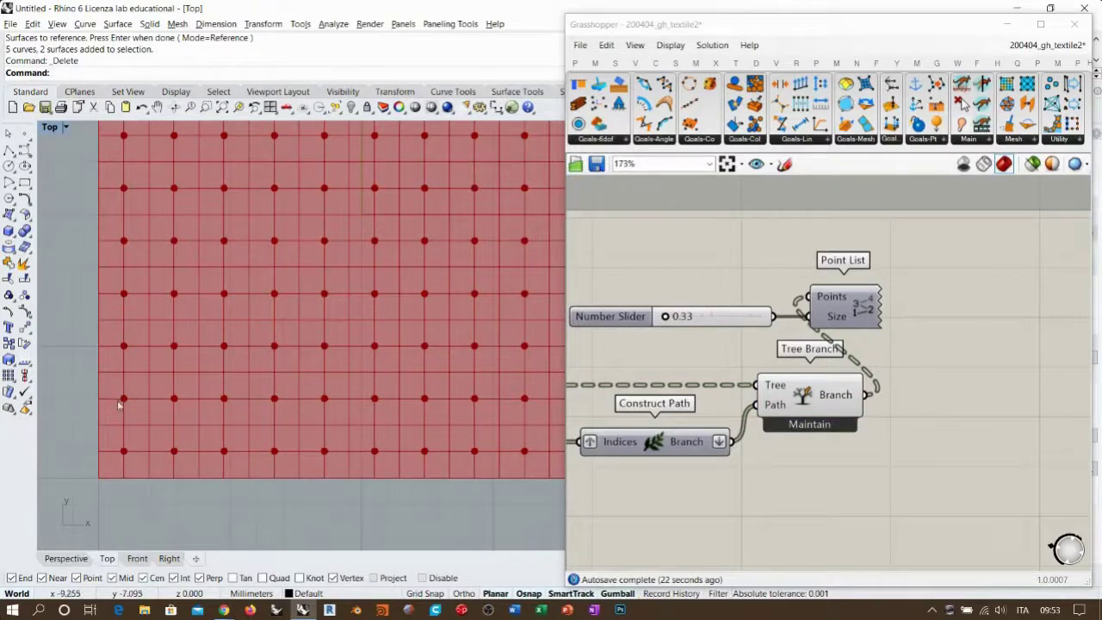
{"action": "scroll", "coordinate": [148, 348], "scroll_direction": "down", "scroll_amount": 5}
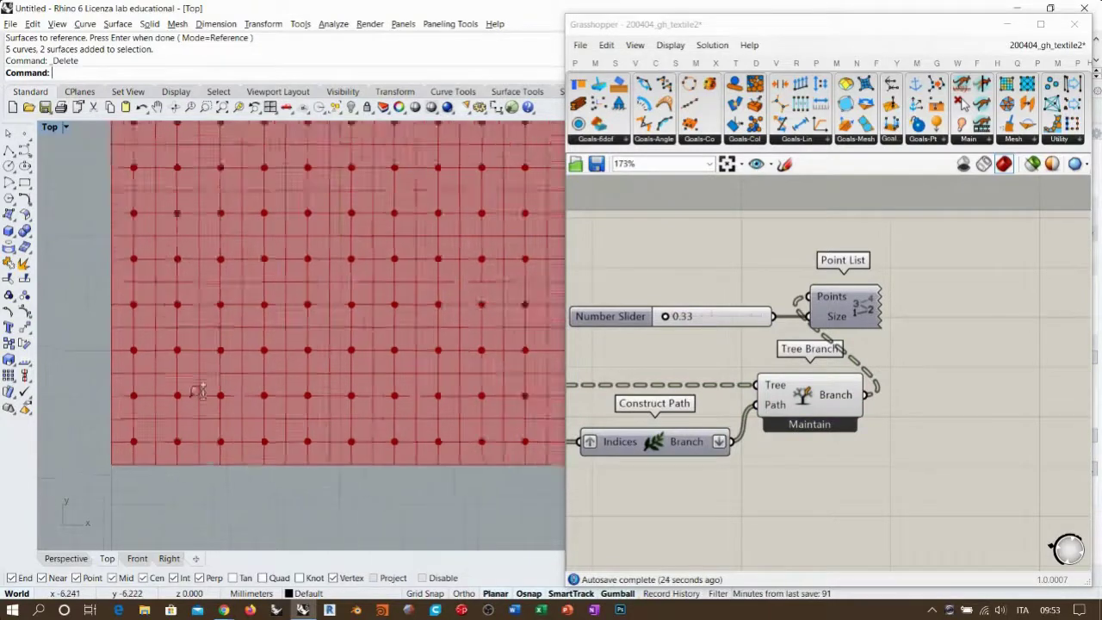
{"action": "scroll", "coordinate": [256, 384], "scroll_direction": "up", "scroll_amount": 3}
{"action": "left_click", "coordinate": [926, 423]}
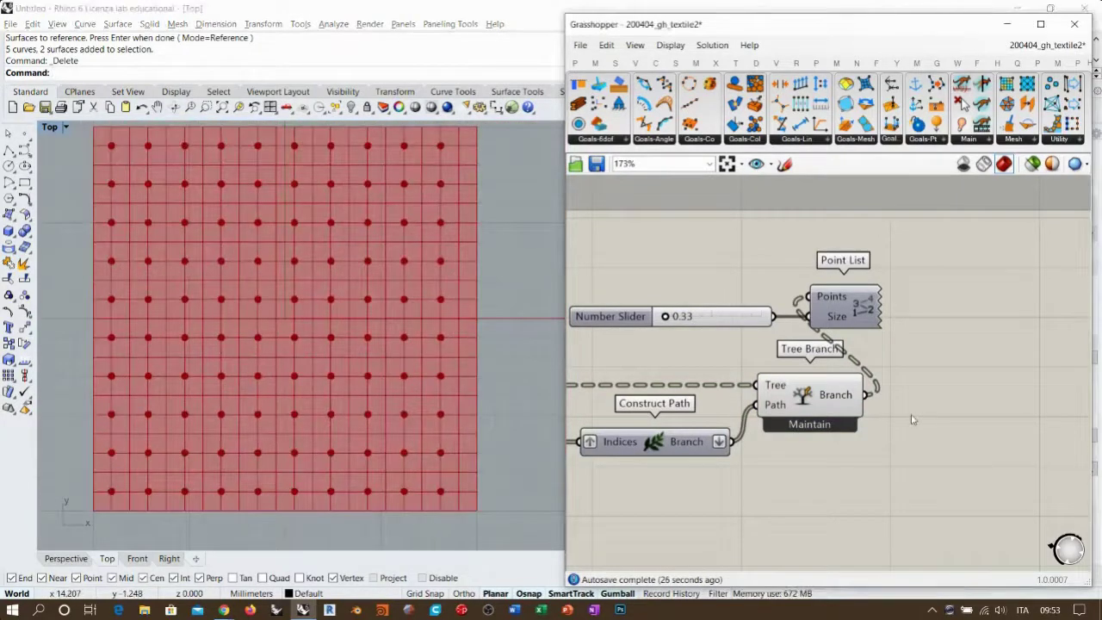
Add a panel beside the Tree Branch component's Branch output
{"action": "right_click_drag", "start_coordinate": [926, 382], "coordinate": [916, 392]}
{"action": "right_click_drag", "start_coordinate": [946, 435], "coordinate": [815, 347]}
{"action": "double_click", "coordinate": [810, 339]}
{"action": "type", "text": "panel"}
{"action": "key", "text": "Return"}
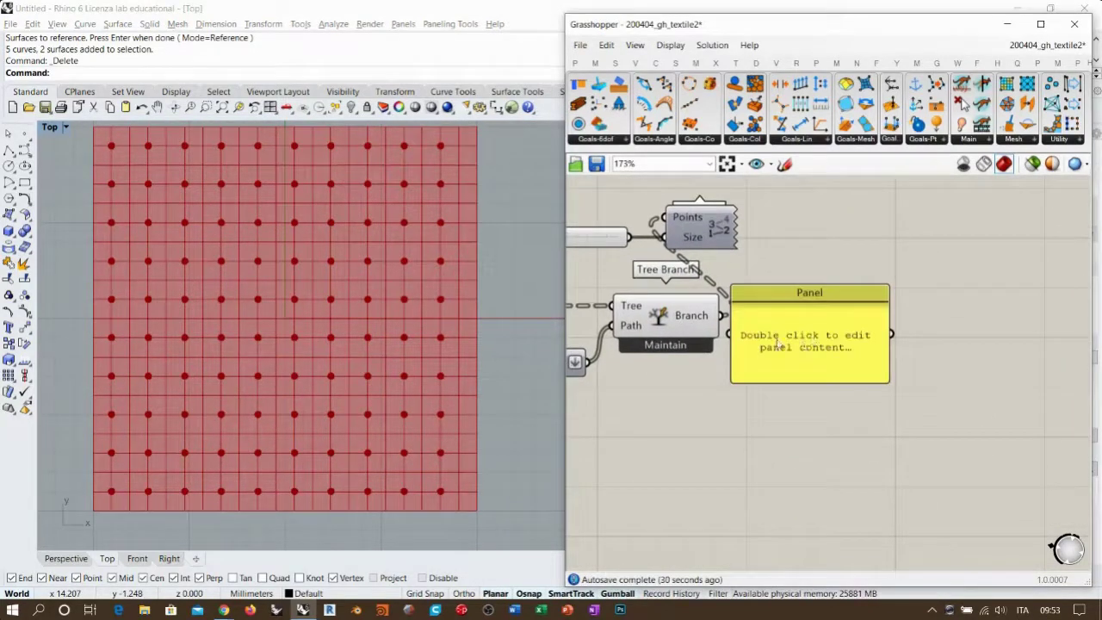
Connect Tree Branch's Branch output to the panel, enlarge the panel, and examine the point coordinates listed in each branch
{"action": "right_click_drag", "start_coordinate": [806, 394], "coordinate": [738, 325]}
{"action": "left_click_drag", "start_coordinate": [752, 304], "coordinate": [753, 513]}
{"action": "scroll", "coordinate": [766, 338], "scroll_direction": "down", "scroll_amount": 2}
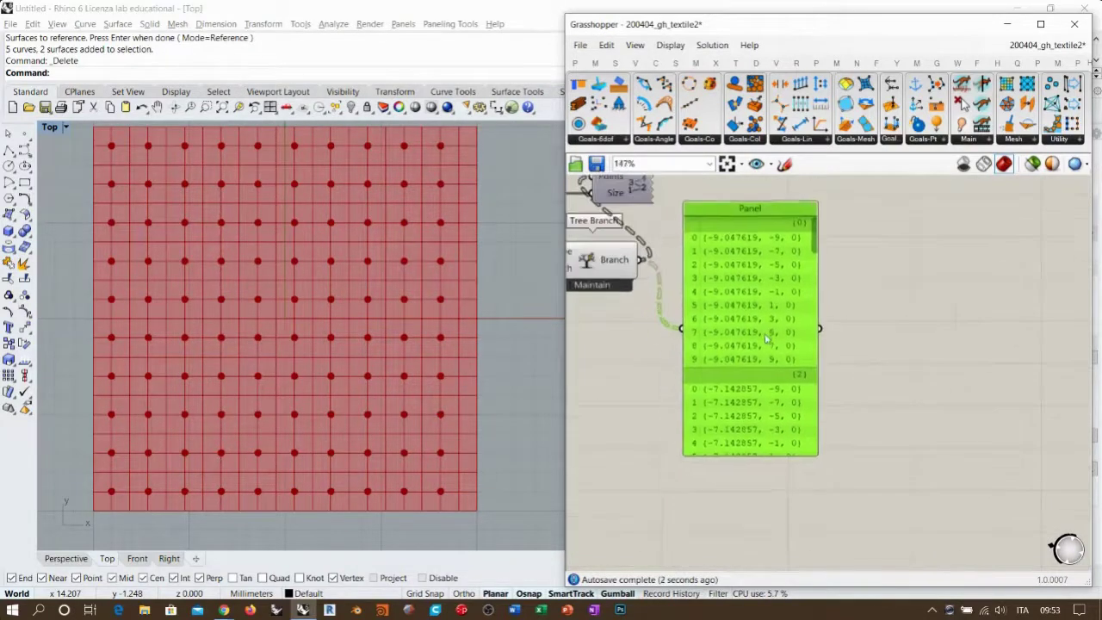
{"action": "scroll", "coordinate": [848, 270], "scroll_direction": "up", "scroll_amount": 2}
{"action": "left_click", "coordinate": [891, 327]}
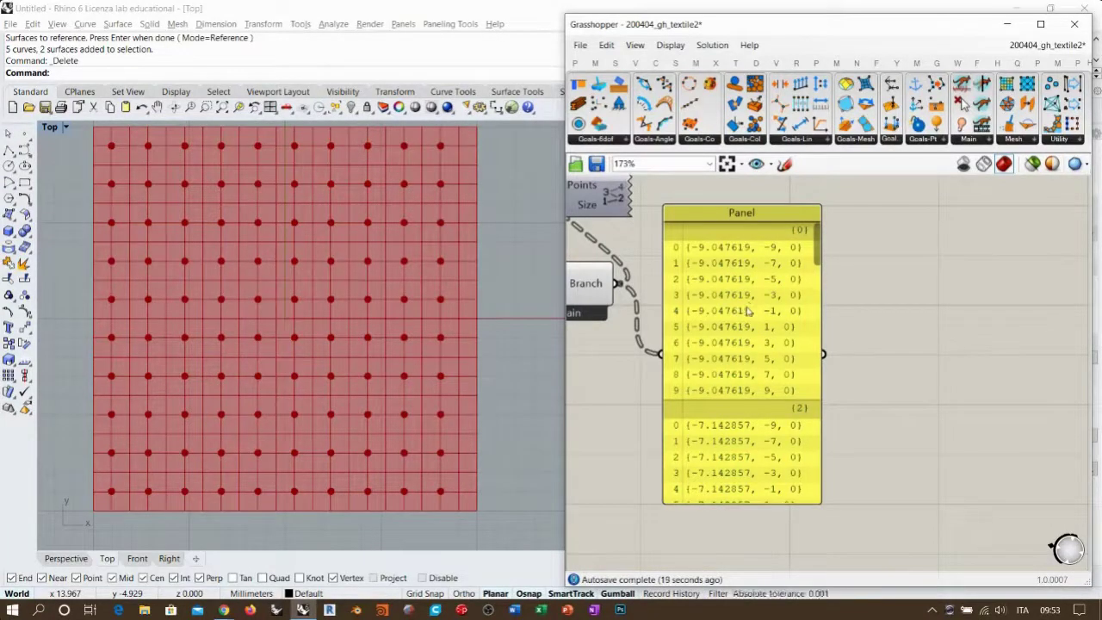
{"action": "right_click_drag", "start_coordinate": [747, 307], "coordinate": [863, 298]}
{"action": "scroll", "coordinate": [840, 316], "scroll_direction": "down", "scroll_amount": 1}
{"action": "left_click_drag", "start_coordinate": [852, 300], "coordinate": [869, 331]}
{"action": "left_click", "coordinate": [747, 378]}
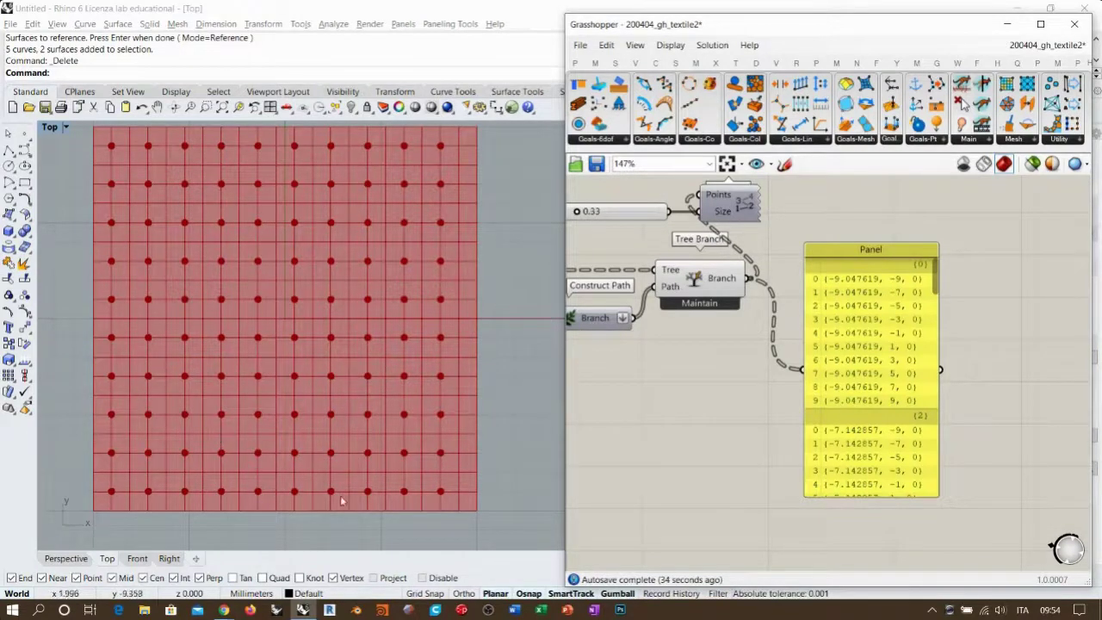
Move the panel farther from Tree Branch and insert a Flip Matrix component between Tree Branch's output and the panel
{"action": "left_click_drag", "start_coordinate": [831, 338], "coordinate": [967, 323]}
{"action": "left_click", "coordinate": [813, 355]}
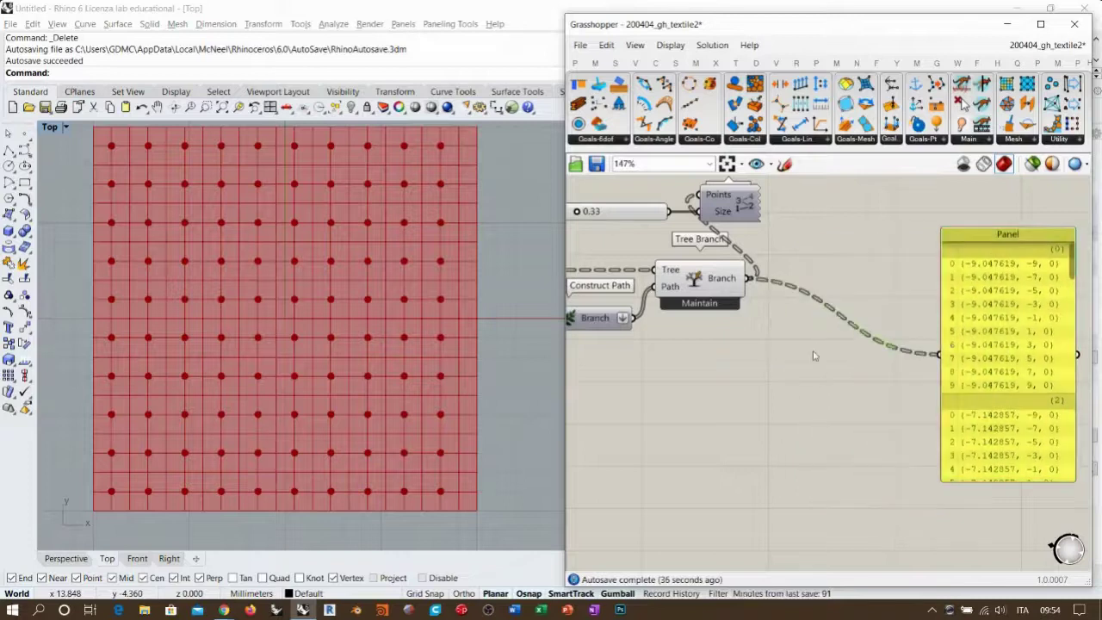
{"action": "double_click", "coordinate": [814, 355]}
{"action": "type", "text": "flip"}
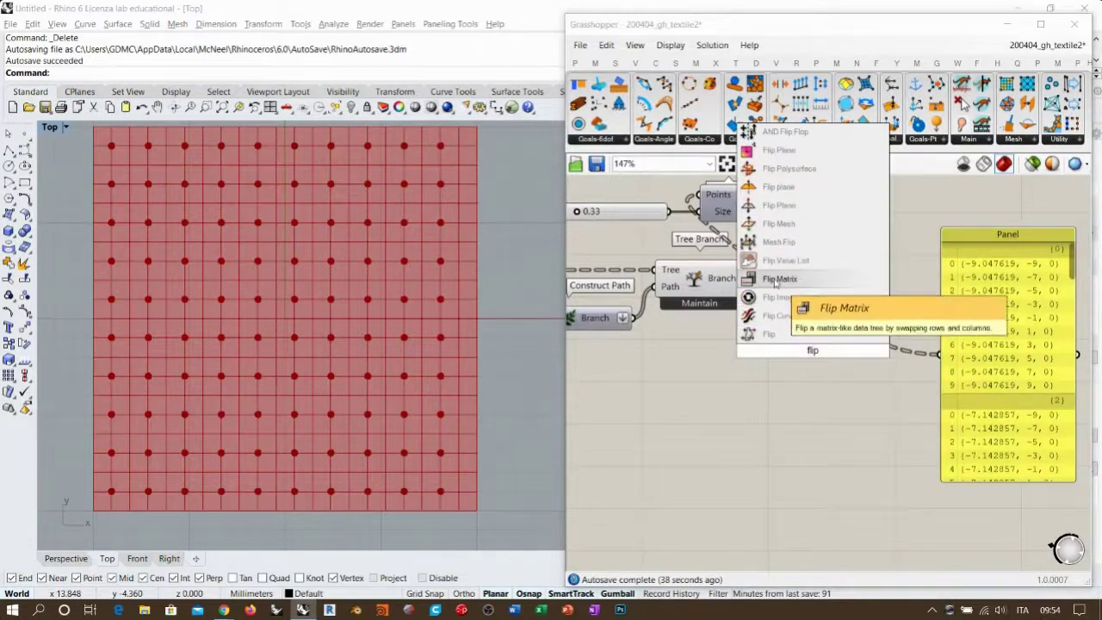
{"action": "left_click", "coordinate": [777, 280]}
{"action": "right_click_drag", "start_coordinate": [863, 354], "coordinate": [760, 338]}
{"action": "left_click_drag", "start_coordinate": [761, 339], "coordinate": [840, 339]}
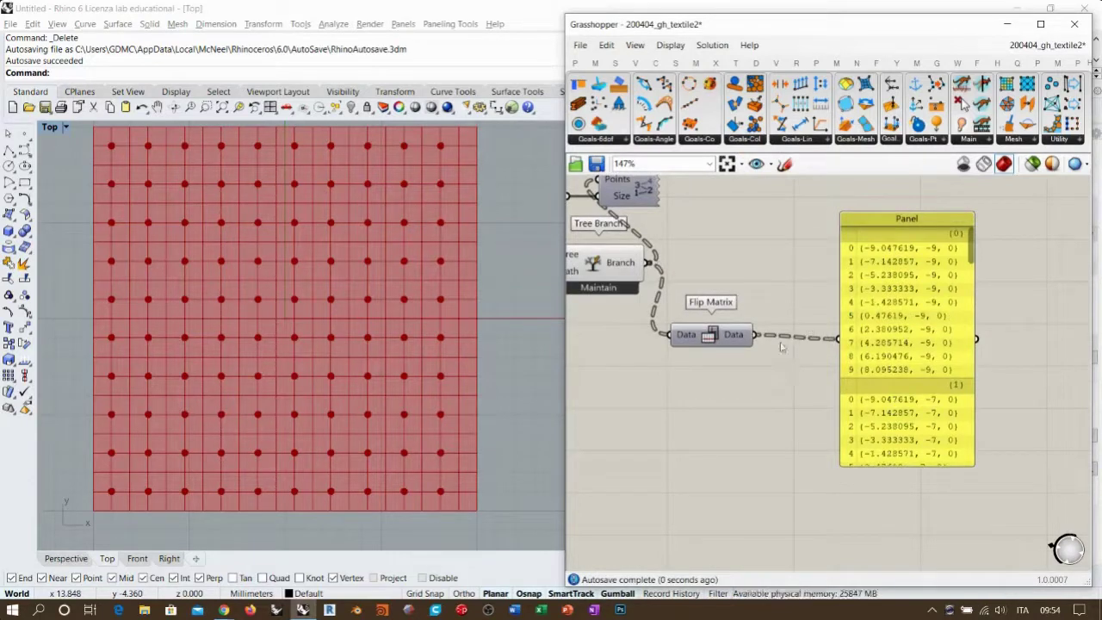
Compare the point order before and after Flip Matrix by rewiring the panel to Tree Branch and back to Flip Matrix
{"action": "right_click_drag", "start_coordinate": [690, 316], "coordinate": [717, 329]}
{"action": "right_click_drag", "start_coordinate": [431, 238], "coordinate": [429, 258]}
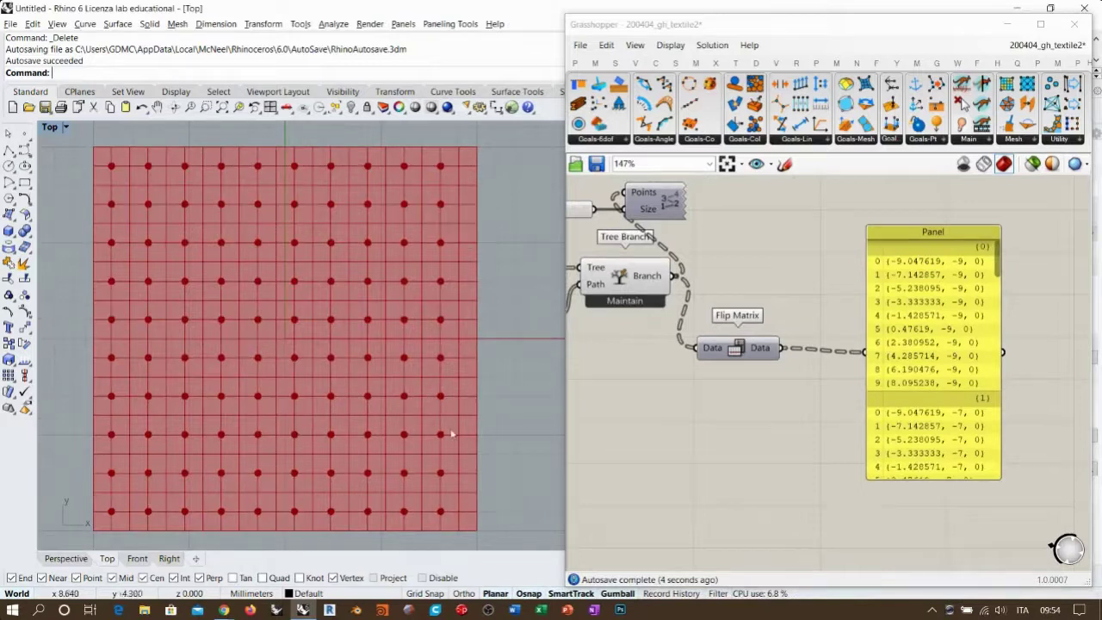
{"action": "left_click", "coordinate": [701, 249]}
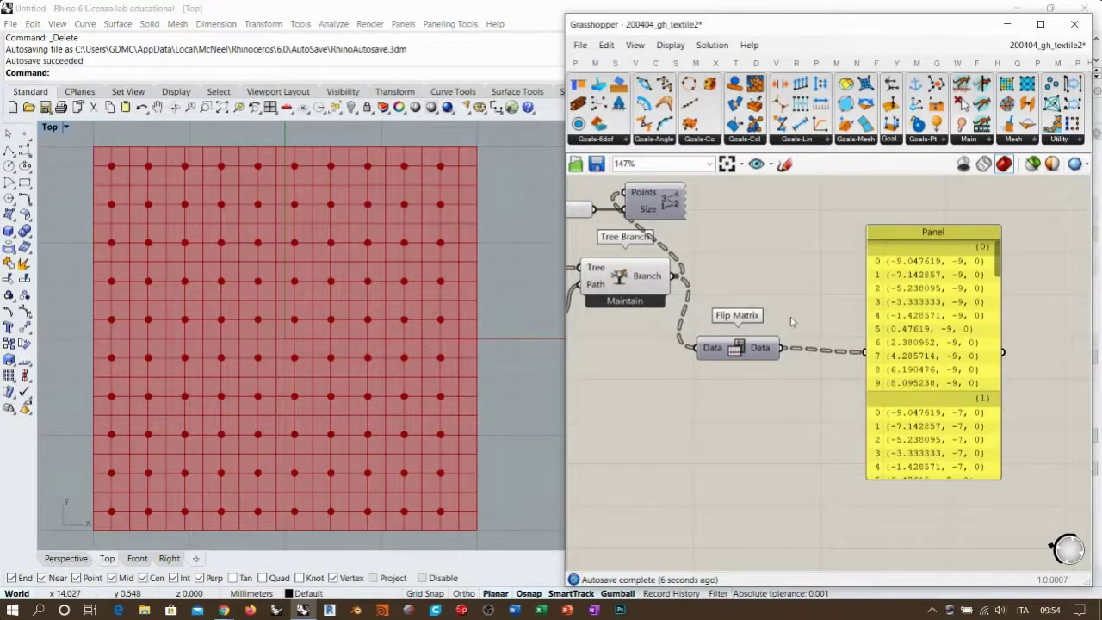
{"action": "right_click_drag", "start_coordinate": [908, 296], "coordinate": [891, 313]}
{"action": "left_click_drag", "start_coordinate": [621, 284], "coordinate": [810, 359]}
{"action": "scroll", "coordinate": [863, 292], "scroll_direction": "up", "scroll_amount": 2}
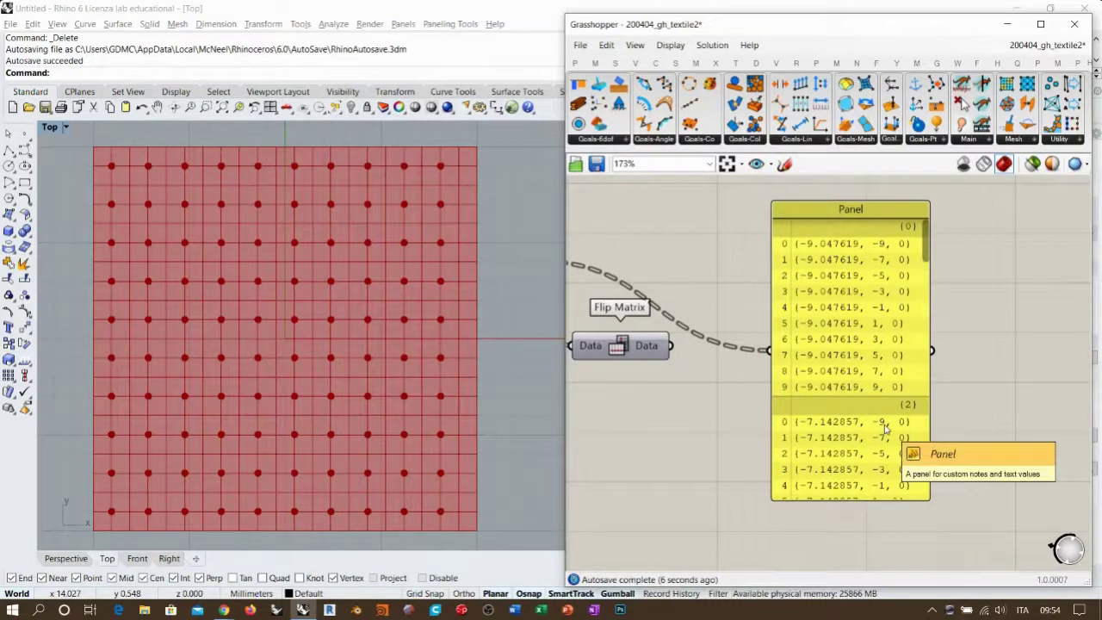
{"action": "left_click_drag", "start_coordinate": [670, 345], "coordinate": [769, 350]}
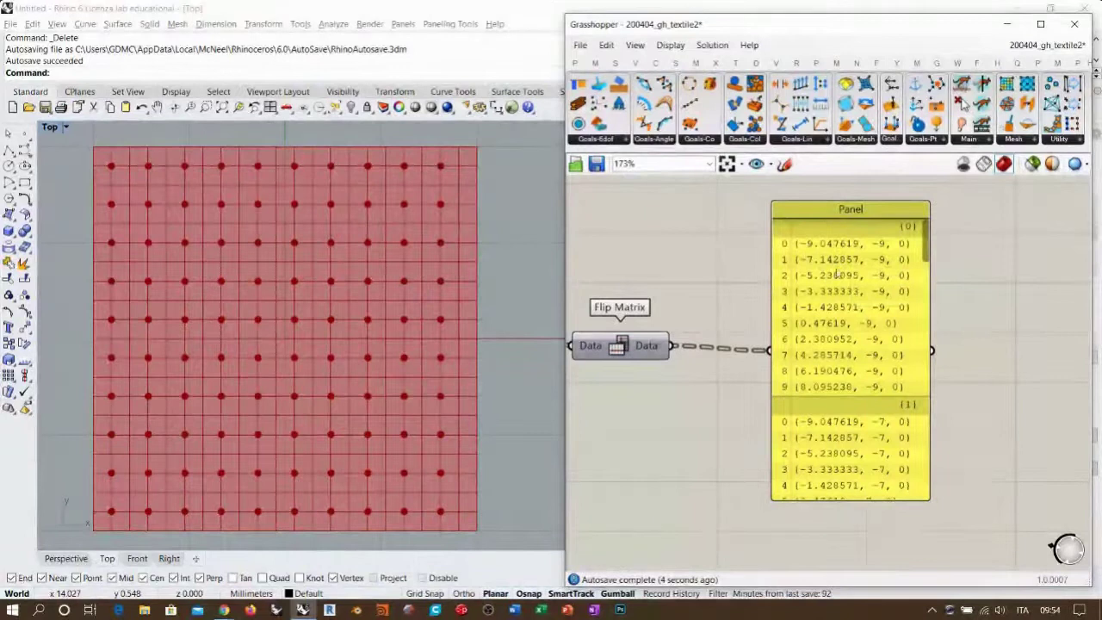
{"action": "left_click", "coordinate": [641, 350]}
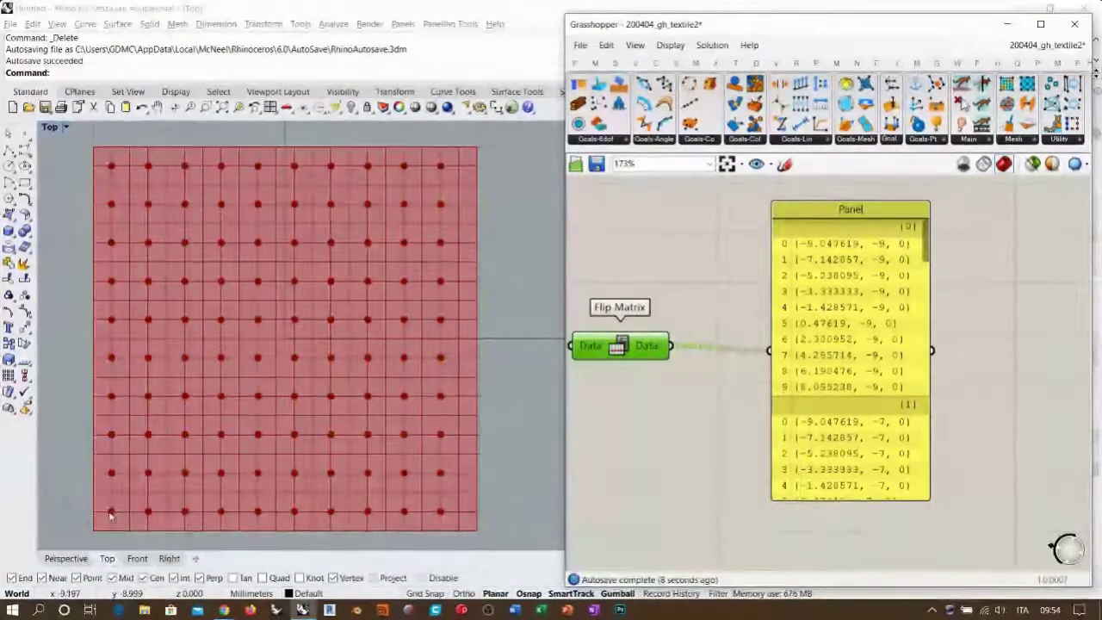
Move the panel away from Flip Matrix and hide the Tree Branch preview
{"action": "left_click_drag", "start_coordinate": [821, 347], "coordinate": [920, 374]}
{"action": "left_click", "coordinate": [735, 297]}
{"action": "scroll", "coordinate": [735, 298], "scroll_direction": "down", "scroll_amount": 2}
{"action": "right_click_drag", "start_coordinate": [735, 297], "coordinate": [784, 331]}
{"action": "left_click", "coordinate": [639, 305]}
{"action": "key", "text": "ctrl+q"}
Add a PolyLine component, feed its Vertices input from Flip Matrix's Data output, and move the panel out of the way
{"action": "double_click", "coordinate": [816, 328]}
{"action": "type", "text": "po"}
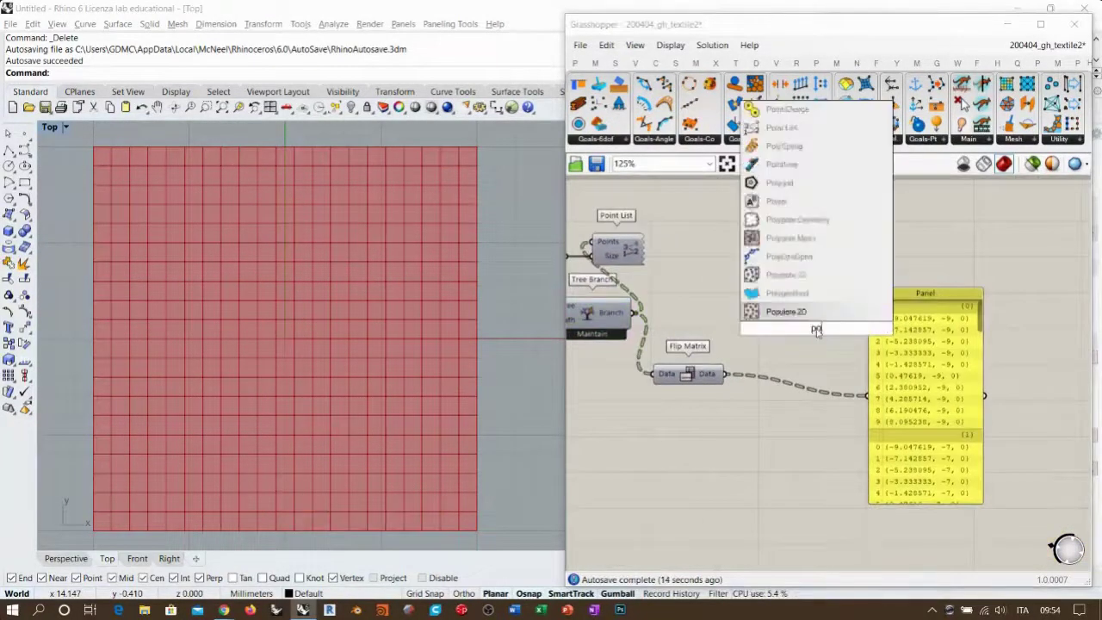
{"action": "type", "text": "lyli"}
{"action": "left_click", "coordinate": [793, 294]}
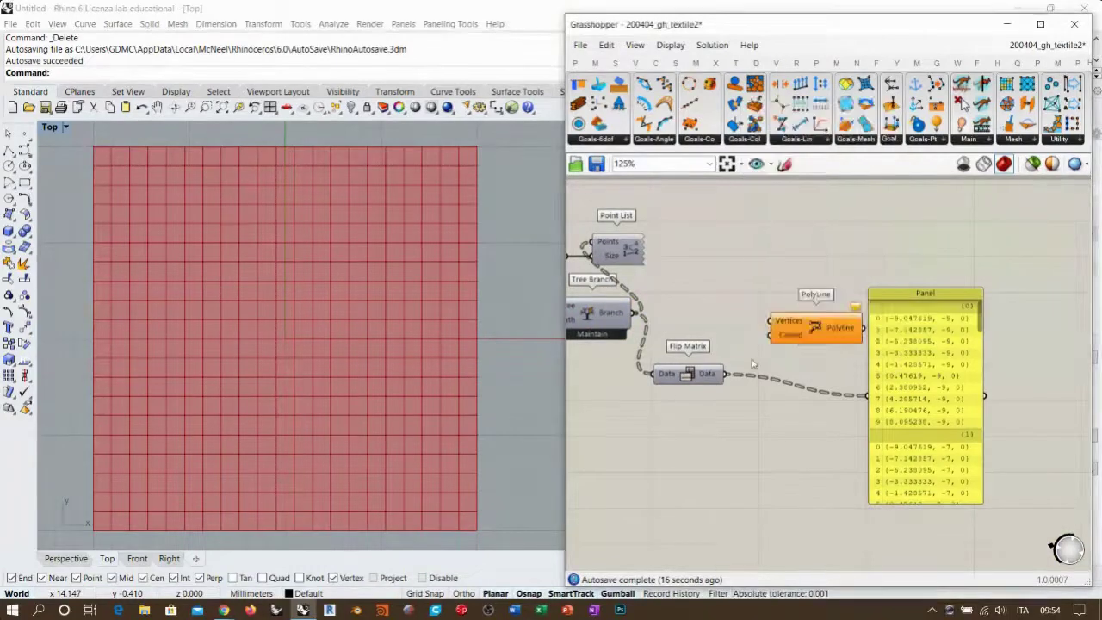
{"action": "left_click_drag", "start_coordinate": [725, 374], "coordinate": [763, 317]}
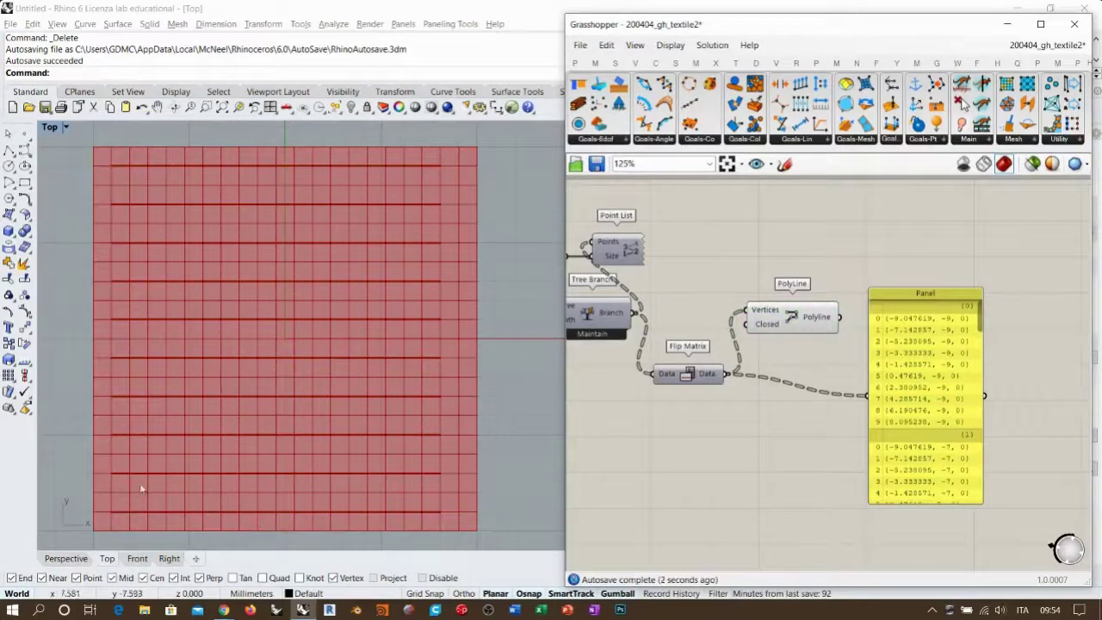
{"action": "left_click_drag", "start_coordinate": [912, 366], "coordinate": [958, 457]}
Add an Explode component beside PolyLine and connect the Polyline output to its Curve input
{"action": "right_click_drag", "start_coordinate": [901, 317], "coordinate": [832, 331]}
{"action": "double_click", "coordinate": [831, 302]}
{"action": "type", "text": "explo"}
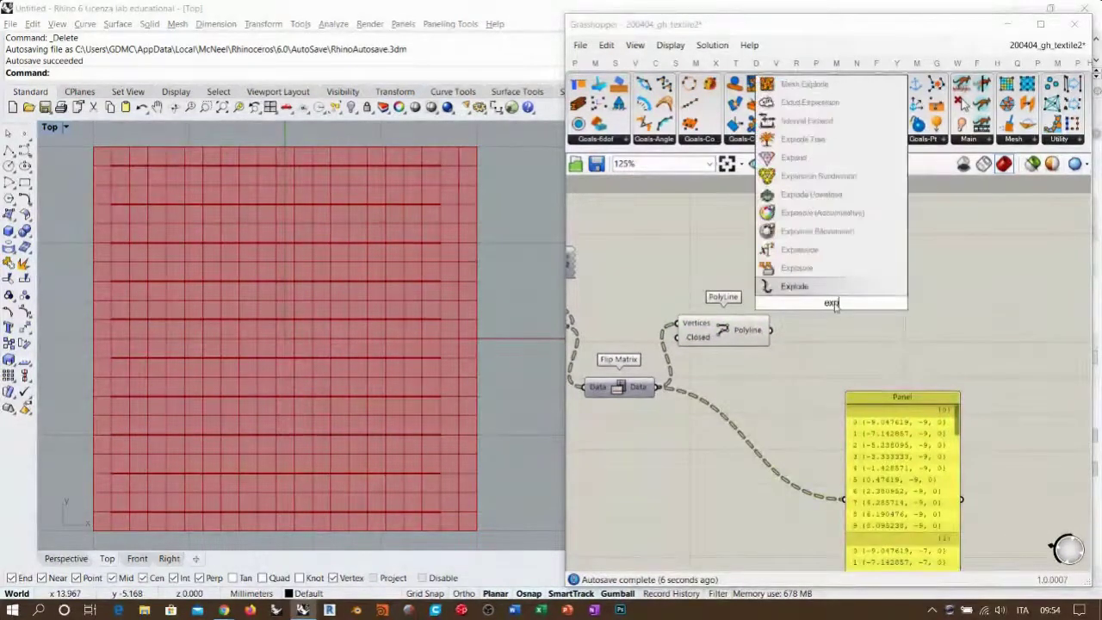
{"action": "left_click", "coordinate": [802, 290]}
{"action": "left_click_drag", "start_coordinate": [785, 312], "coordinate": [783, 299]}
{"action": "left_click_drag", "start_coordinate": [825, 305], "coordinate": [836, 340]}
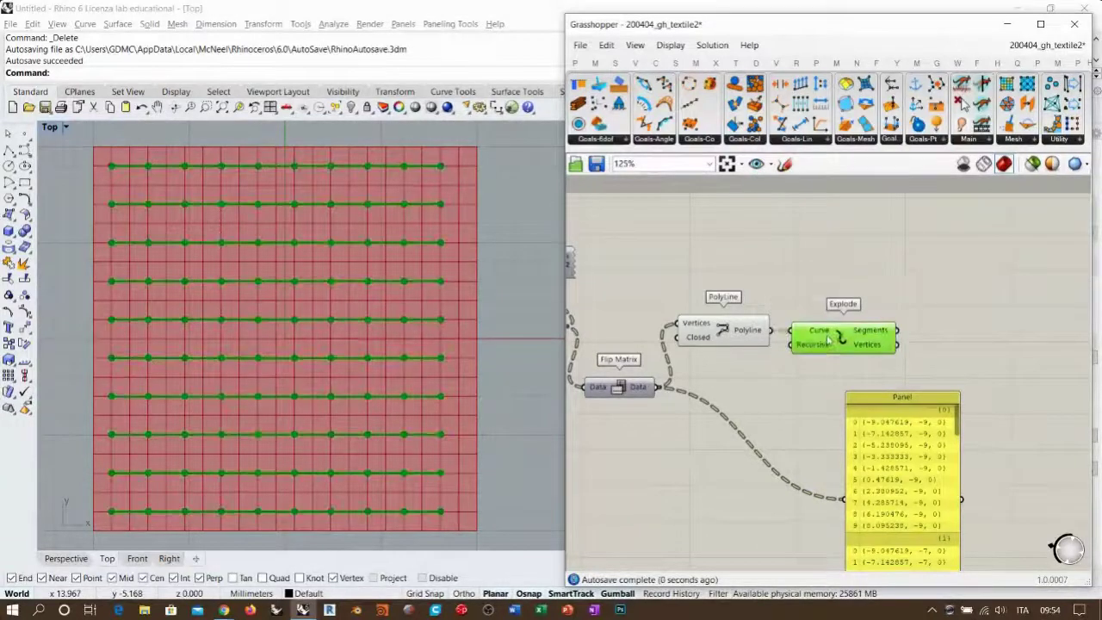
Hide the previews of the PolyLine and Explode components
{"action": "left_click", "coordinate": [722, 334]}
{"action": "key", "text": "ctrl+q"}
{"action": "right_click_drag", "start_coordinate": [855, 349], "coordinate": [762, 334]}
{"action": "left_click", "coordinate": [775, 333]}
{"action": "left_click", "coordinate": [802, 346]}
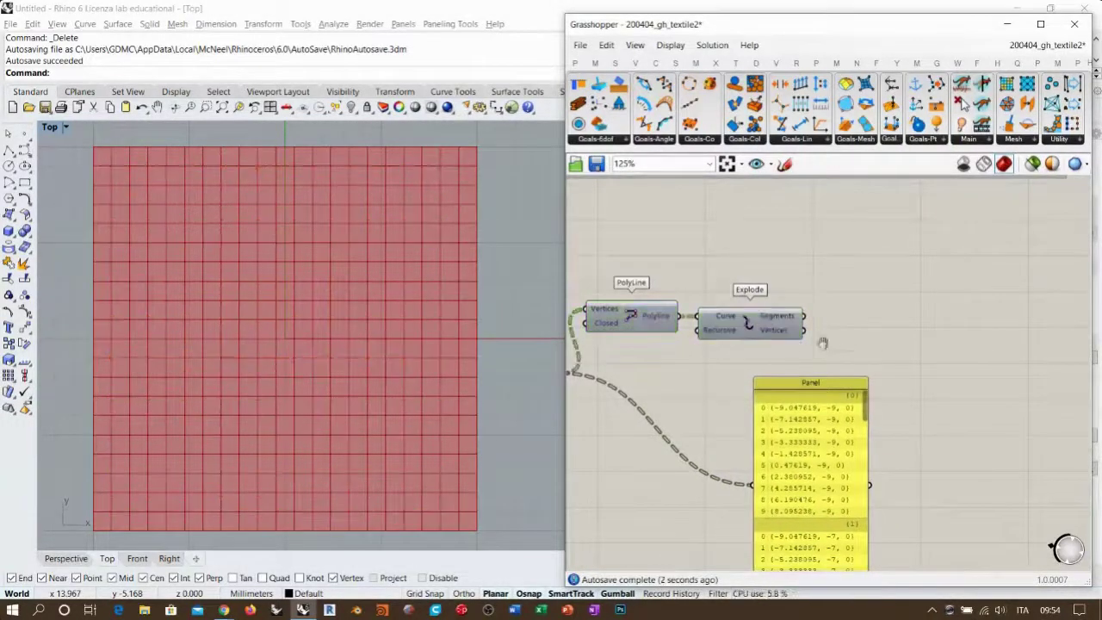
Add a Dispatch component, connect Explode's Segments output to its List input, and hide its preview
{"action": "scroll", "coordinate": [884, 363], "scroll_direction": "up", "scroll_amount": 3}
{"action": "double_click", "coordinate": [897, 300]}
{"action": "type", "text": "dispatch"}
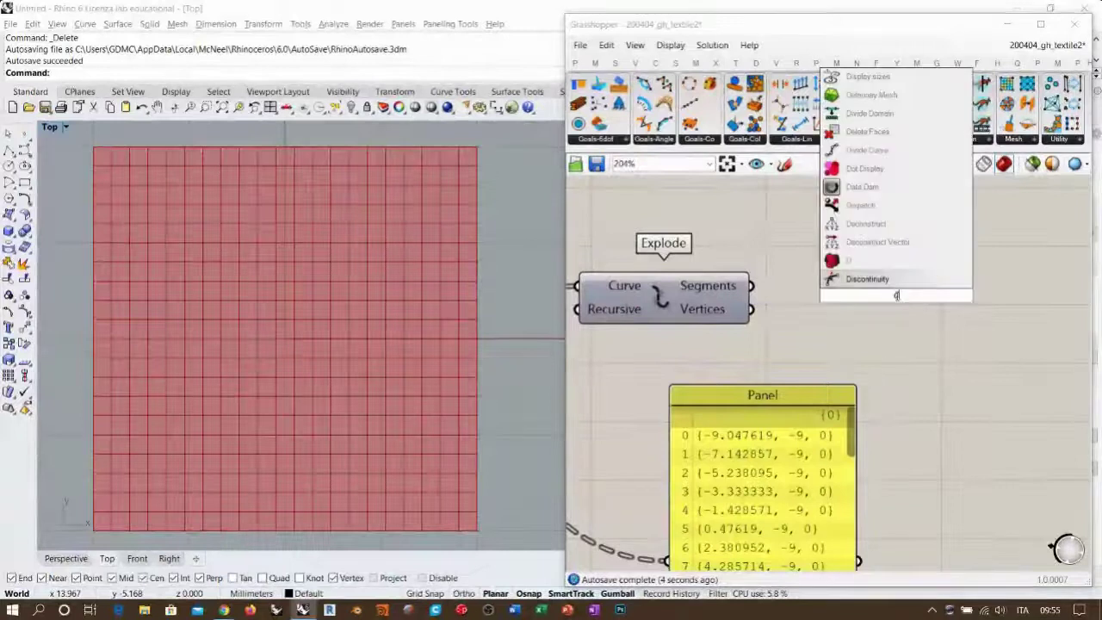
{"action": "key", "text": "Return"}
{"action": "left_click_drag", "start_coordinate": [752, 285], "coordinate": [810, 291]}
{"action": "left_click_drag", "start_coordinate": [879, 300], "coordinate": [868, 302]}
{"action": "key", "text": "ctrl+q"}
Add a Curve parameter fed by Dispatch's List A and check the alternating segments in the Top viewport
{"action": "right_click_drag", "start_coordinate": [976, 308], "coordinate": [786, 318]}
{"action": "double_click", "coordinate": [866, 312]}
{"action": "type", "text": "crv"}
{"action": "left_click", "coordinate": [827, 274]}
{"action": "left_click_drag", "start_coordinate": [788, 296], "coordinate": [845, 299]}
{"action": "left_click", "coordinate": [761, 342]}
{"action": "right_click_drag", "start_coordinate": [309, 371], "coordinate": [327, 365]}
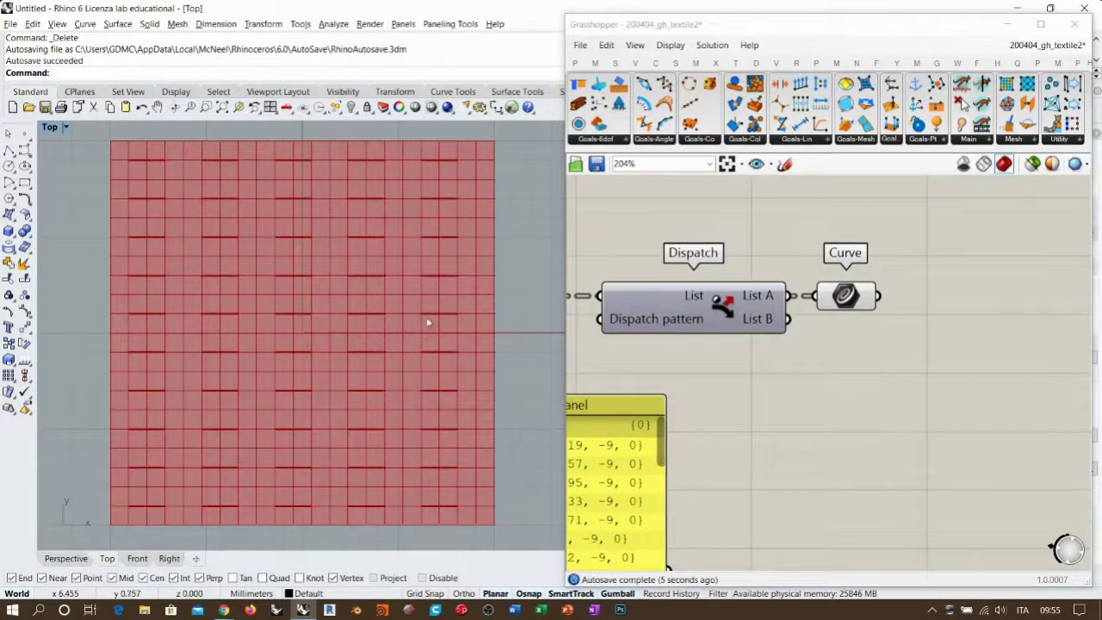
{"action": "scroll", "coordinate": [425, 327], "scroll_direction": "down", "scroll_amount": 2}
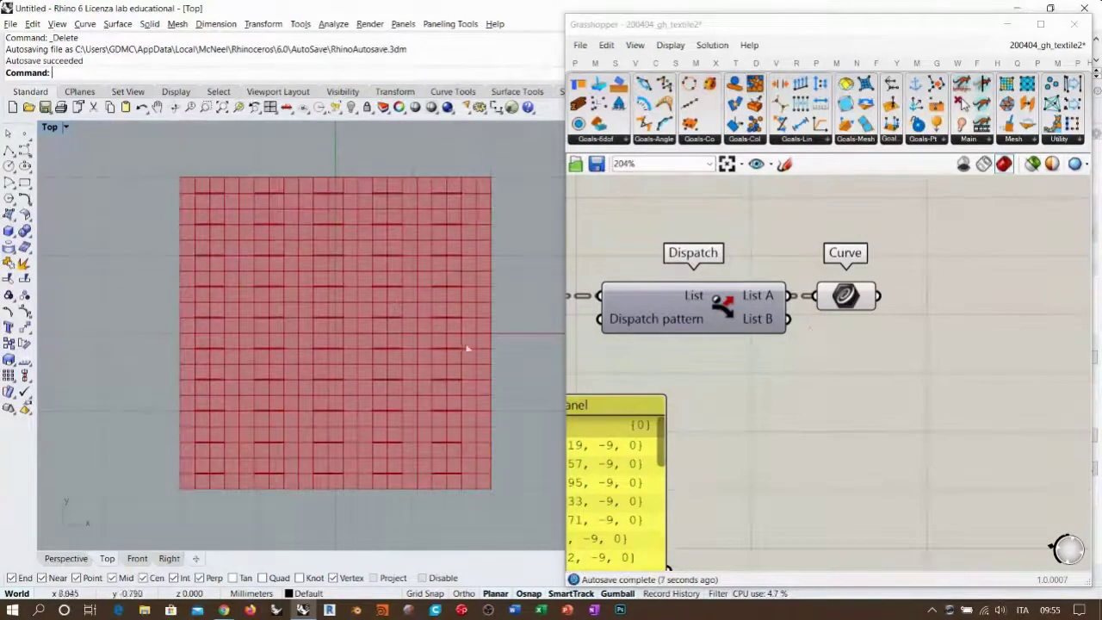
{"action": "scroll", "coordinate": [904, 336], "scroll_direction": "down", "scroll_amount": 5}
Align Flip Matrix with the neighbouring components and delete the panel showing its point coordinates
{"action": "right_click_drag", "start_coordinate": [880, 340], "coordinate": [951, 328]}
{"action": "scroll", "coordinate": [957, 328], "scroll_direction": "down", "scroll_amount": 1}
{"action": "scroll", "coordinate": [723, 341], "scroll_direction": "up", "scroll_amount": 3}
{"action": "left_click_drag", "start_coordinate": [724, 340], "coordinate": [724, 289]}
{"action": "left_click_drag", "start_coordinate": [979, 393], "coordinate": [873, 399]}
{"action": "key", "text": "Delete"}
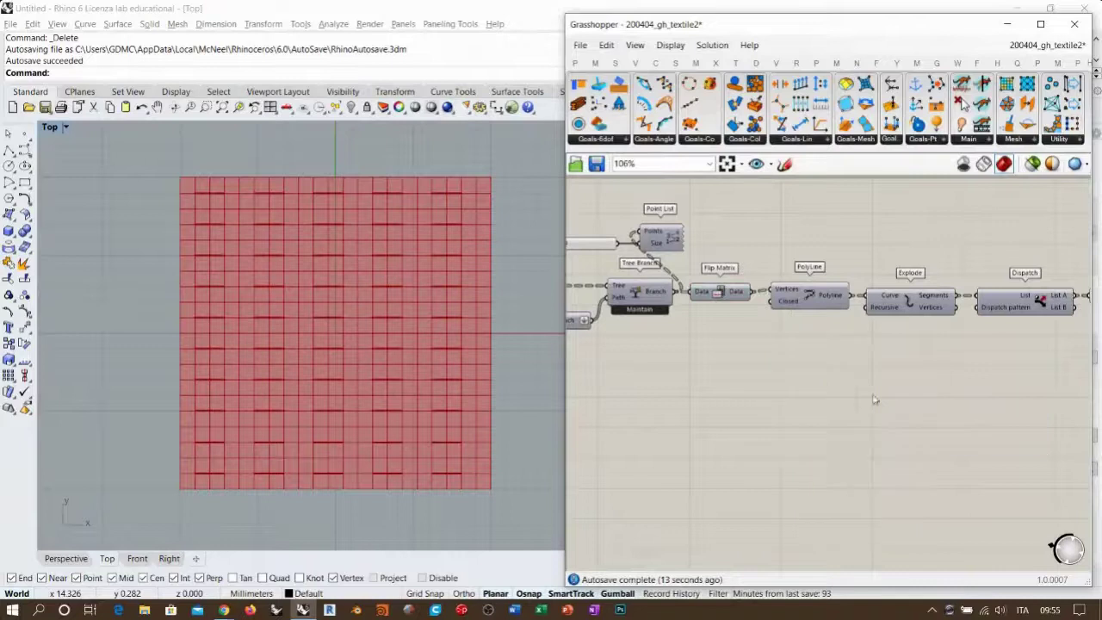
Delete the Point List component together with its 0.33 size slider
{"action": "right_click_drag", "start_coordinate": [832, 328], "coordinate": [875, 359]}
{"action": "left_click_drag", "start_coordinate": [765, 250], "coordinate": [633, 286]}
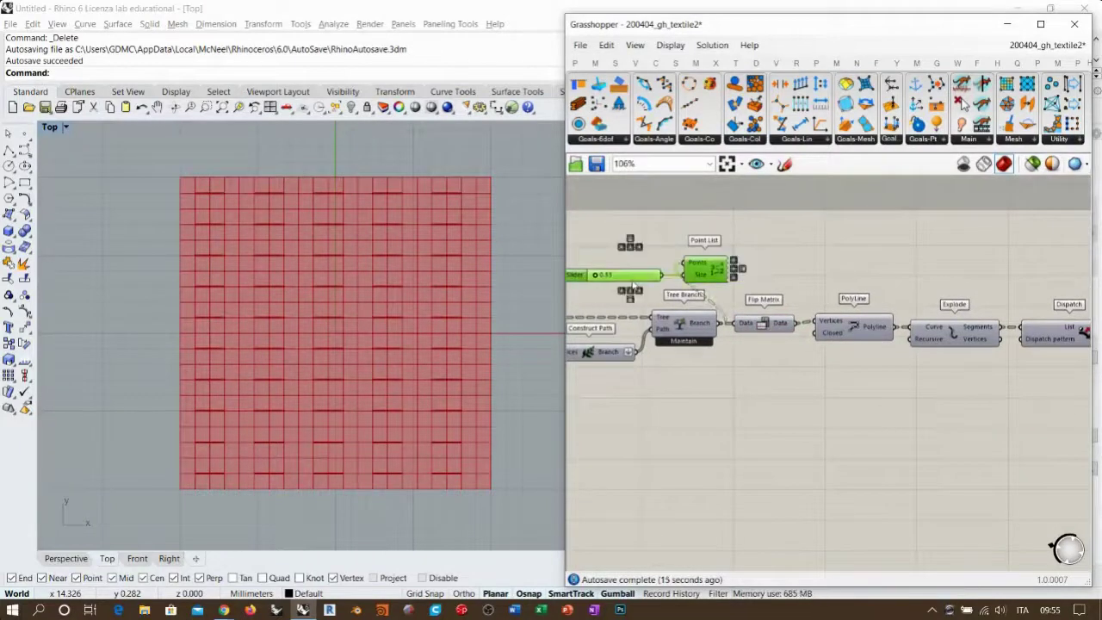
{"action": "scroll", "coordinate": [902, 319], "scroll_direction": "down", "scroll_amount": 3}
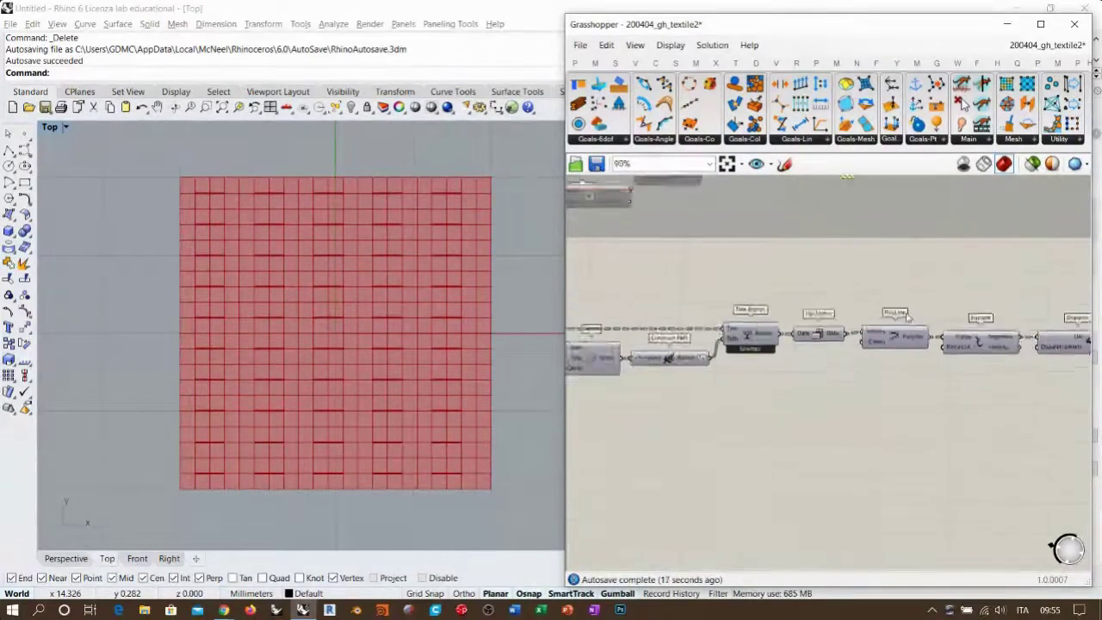
Widen the Grasshopper window over the viewport and hide the Mesh Surface preview
{"action": "scroll", "coordinate": [902, 318], "scroll_direction": "down", "scroll_amount": 4}
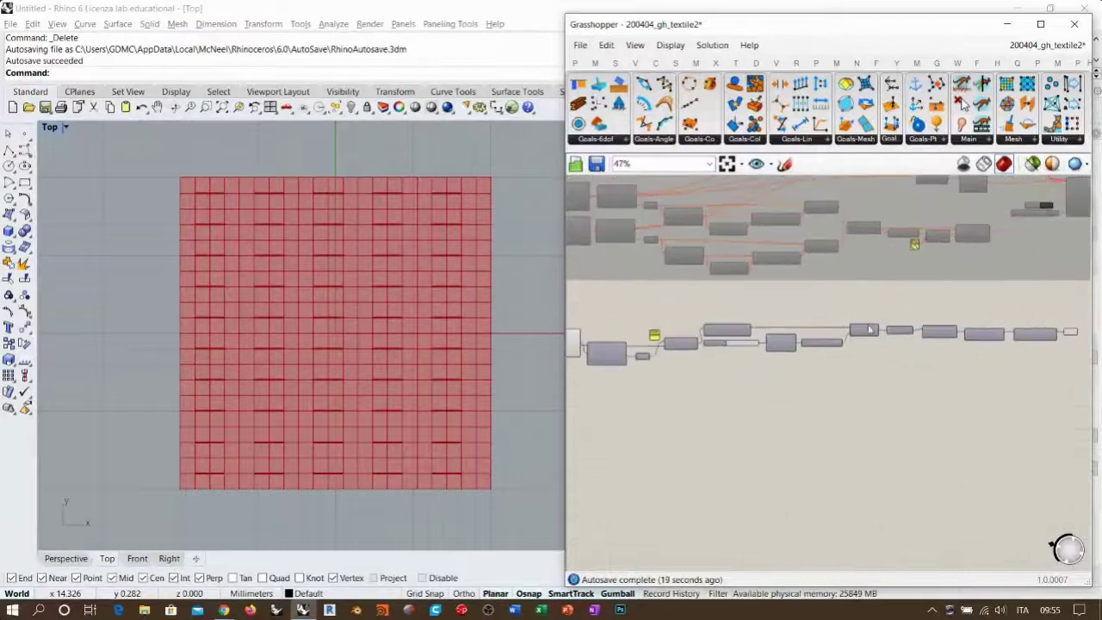
{"action": "right_click_drag", "start_coordinate": [853, 353], "coordinate": [889, 355]}
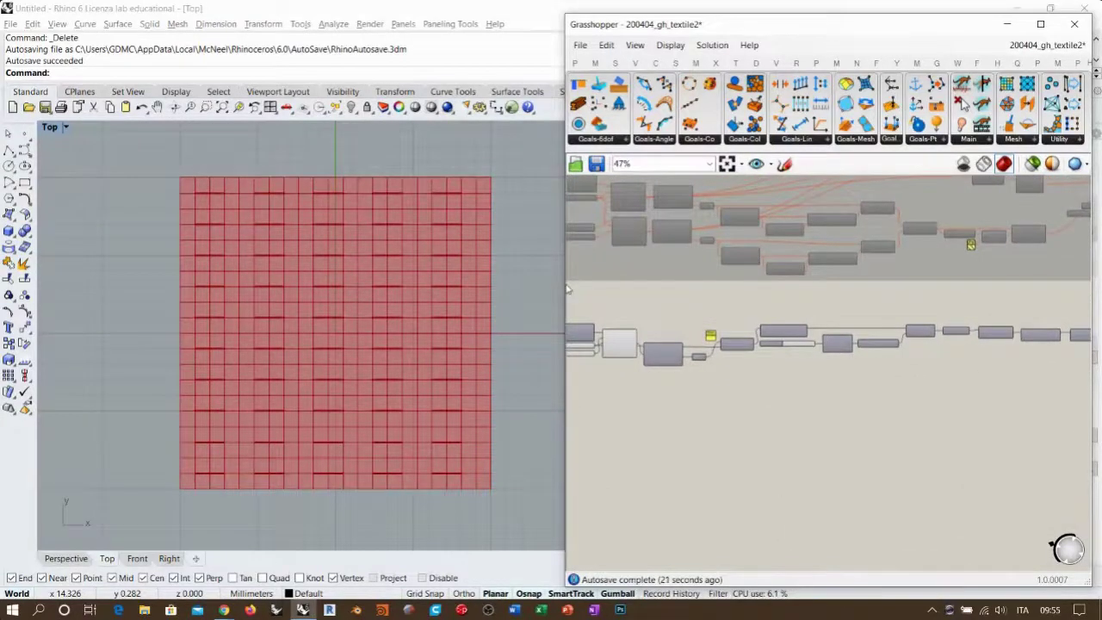
{"action": "left_click_drag", "start_coordinate": [564, 285], "coordinate": [440, 285]}
{"action": "right_click_drag", "start_coordinate": [691, 384], "coordinate": [740, 383]}
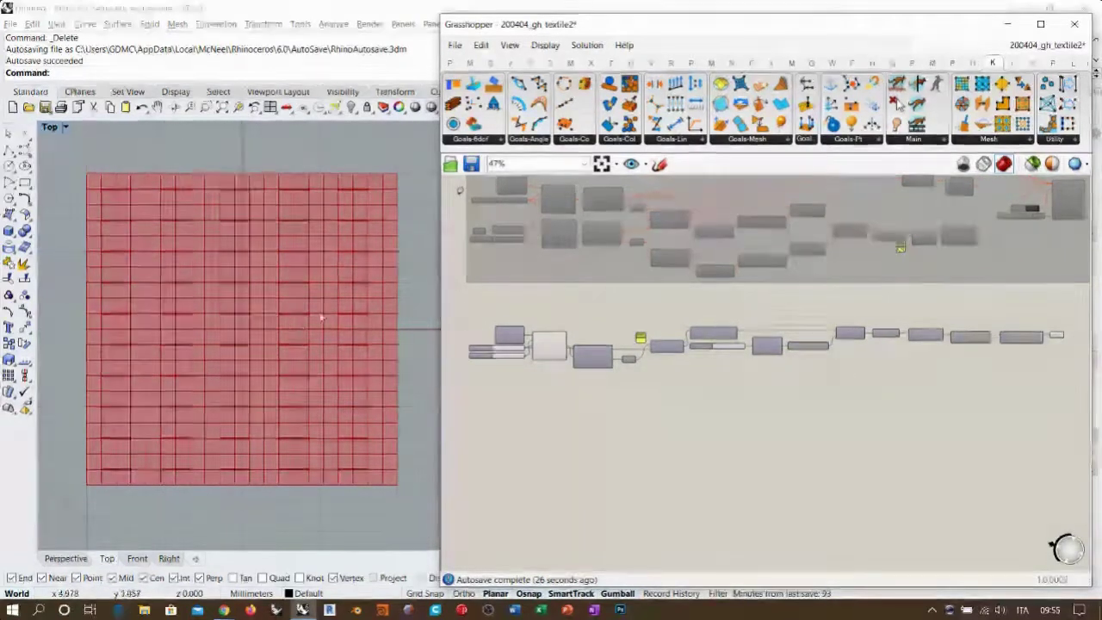
{"action": "scroll", "coordinate": [556, 347], "scroll_direction": "up", "scroll_amount": 5}
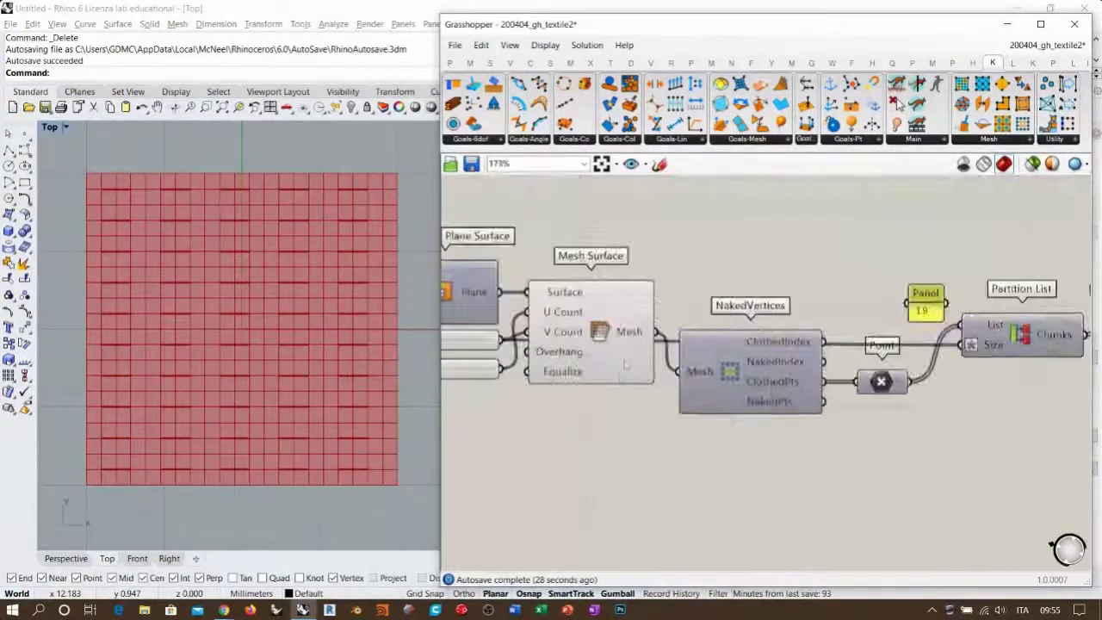
{"action": "left_click", "coordinate": [594, 288]}
{"action": "left_click", "coordinate": [715, 424]}
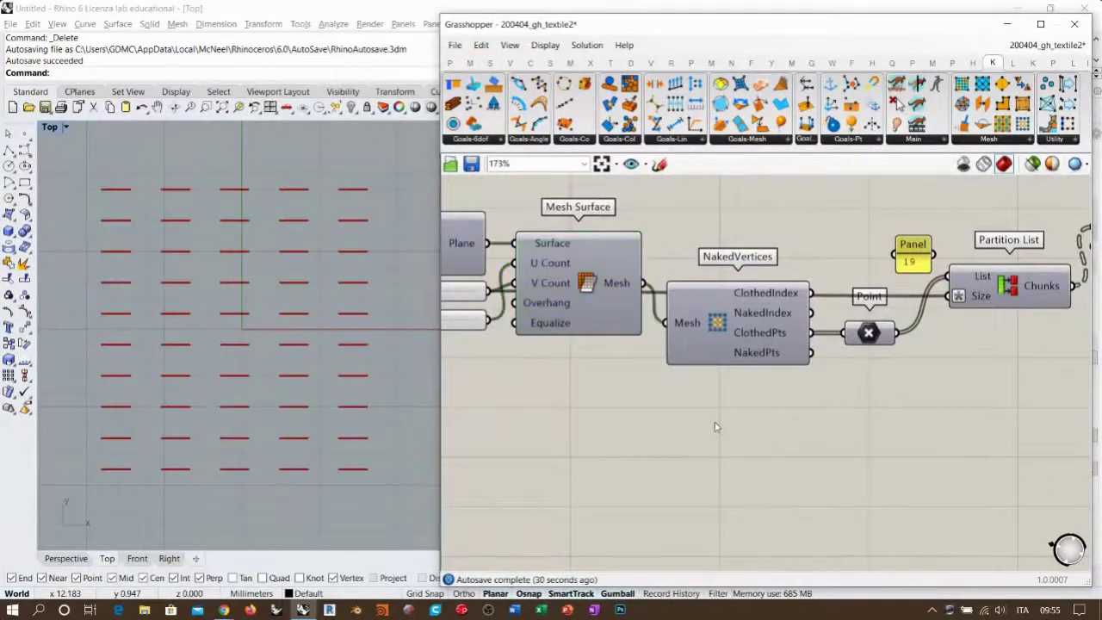
Place an EdgeLengths goal below NakedVertices and connect Mesh Surface's Mesh output to its Mesh input
{"action": "left_click_drag", "start_coordinate": [740, 84], "coordinate": [783, 452]}
{"action": "left_click_drag", "start_coordinate": [644, 283], "coordinate": [720, 430]}
{"action": "right_click_drag", "start_coordinate": [583, 448], "coordinate": [574, 368]}
{"action": "left_click_drag", "start_coordinate": [760, 369], "coordinate": [835, 405]}
{"action": "left_click", "coordinate": [644, 339]}
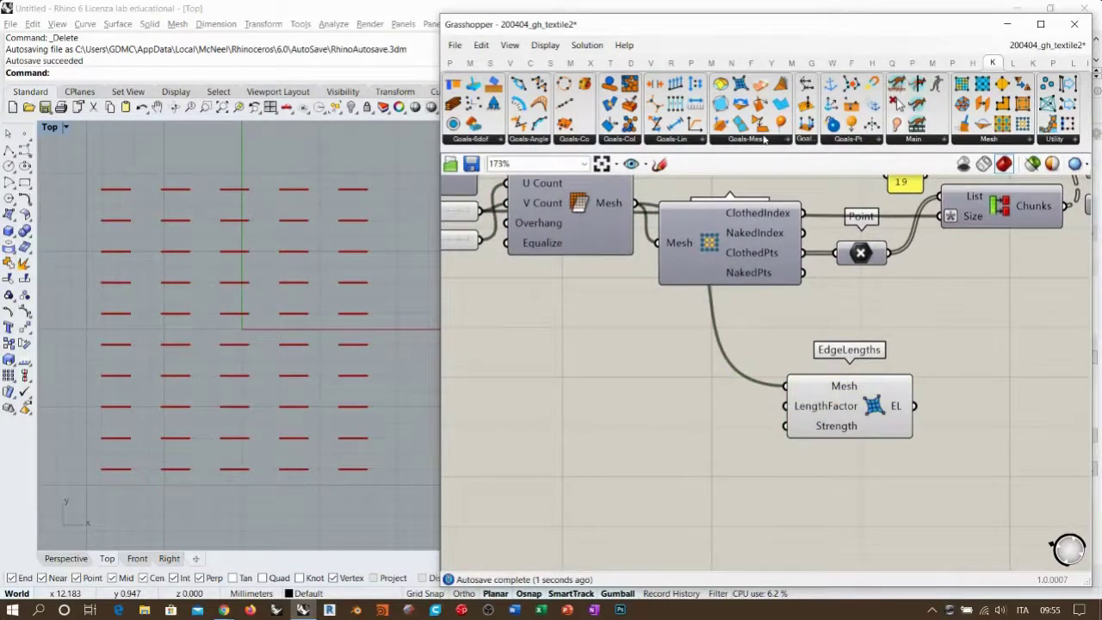
Place a VertexLoads goal below EdgeLengths and connect Mesh Surface's Mesh output to its Mesh input
{"action": "left_click", "coordinate": [763, 139]}
{"action": "left_click_drag", "start_coordinate": [740, 284], "coordinate": [824, 472]}
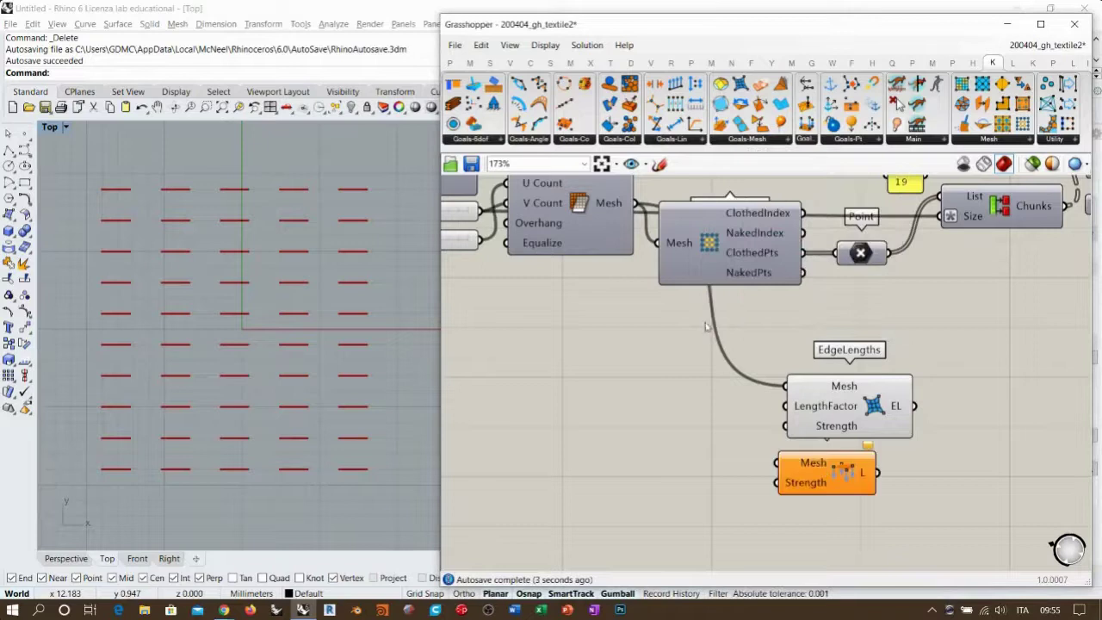
{"action": "left_click_drag", "start_coordinate": [635, 204], "coordinate": [777, 462]}
{"action": "double_click", "coordinate": [679, 503]}
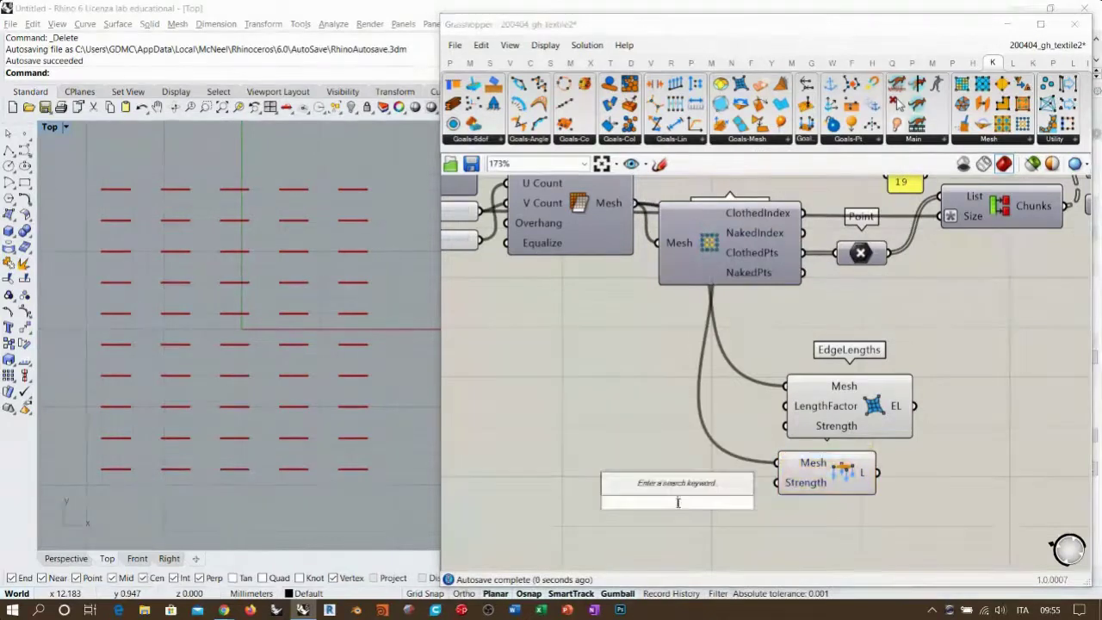
{"action": "type", "text": "0.0"}
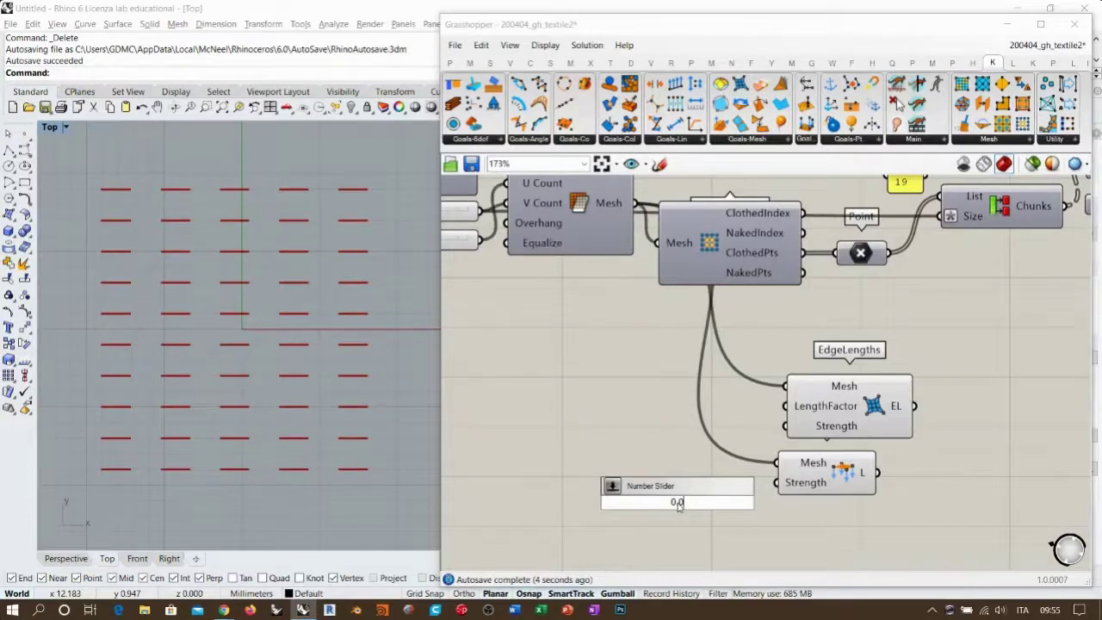
{"action": "key", "text": "Escape"}
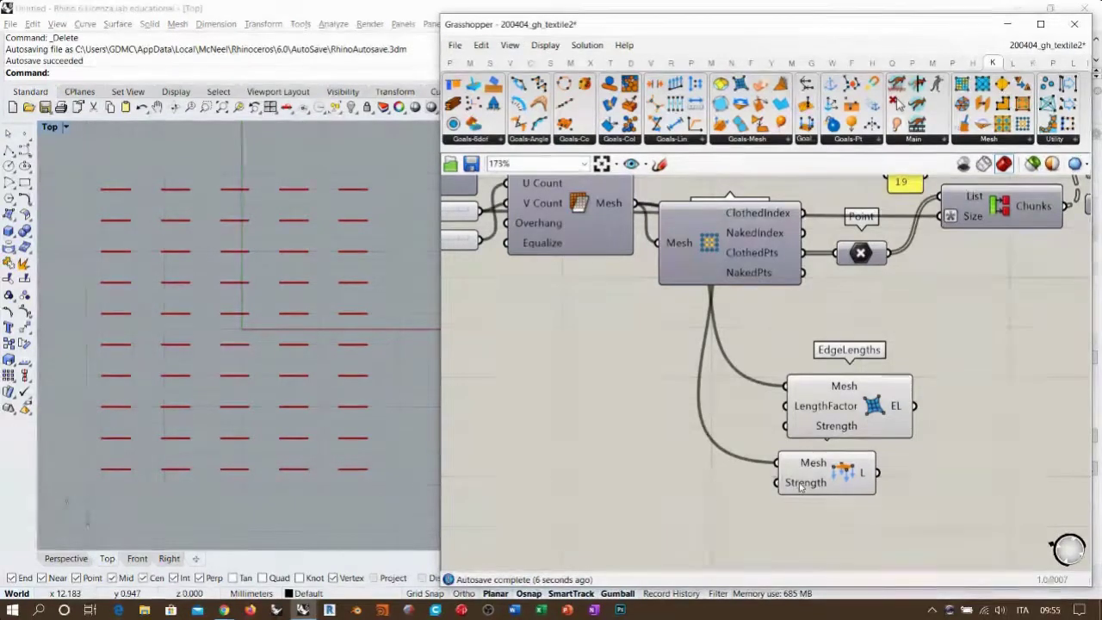
Align VertexLoads beneath EdgeLengths and move both goals together farther away from NakedVertices
{"action": "left_click", "coordinate": [862, 476]}
{"action": "left_click_drag", "start_coordinate": [862, 476], "coordinate": [899, 486]}
{"action": "left_click", "coordinate": [964, 503]}
{"action": "right_click_drag", "start_coordinate": [964, 503], "coordinate": [686, 443]}
{"action": "scroll", "coordinate": [686, 442], "scroll_direction": "down", "scroll_amount": 2}
{"action": "left_click_drag", "start_coordinate": [685, 443], "coordinate": [508, 286]}
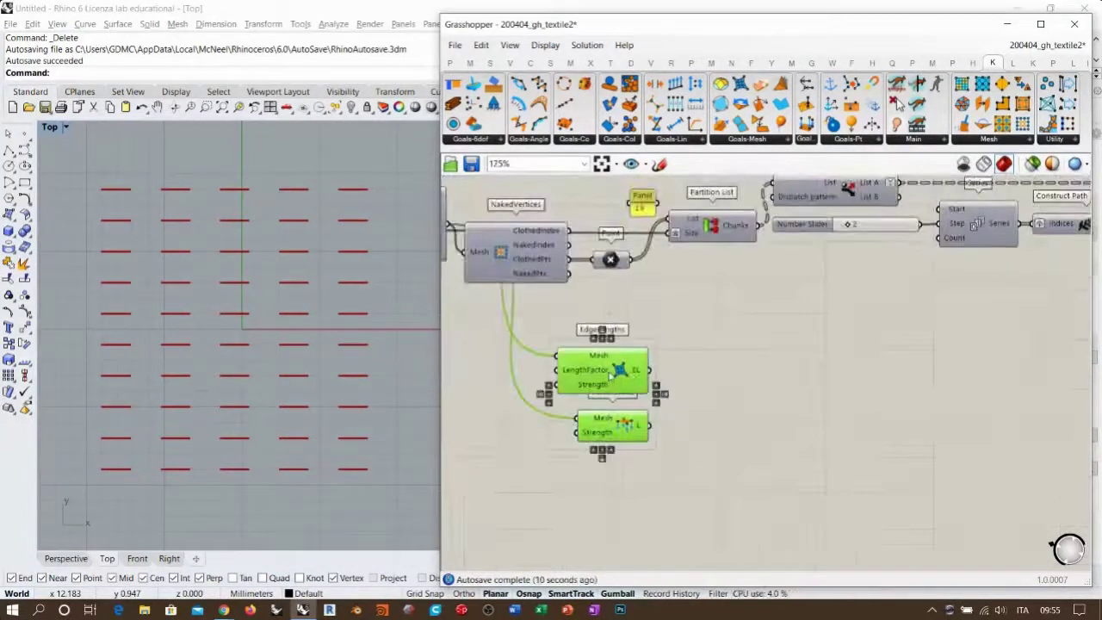
{"action": "left_click_drag", "start_coordinate": [613, 377], "coordinate": [801, 348]}
{"action": "left_click", "coordinate": [585, 343]}
{"action": "right_click_drag", "start_coordinate": [586, 343], "coordinate": [666, 355]}
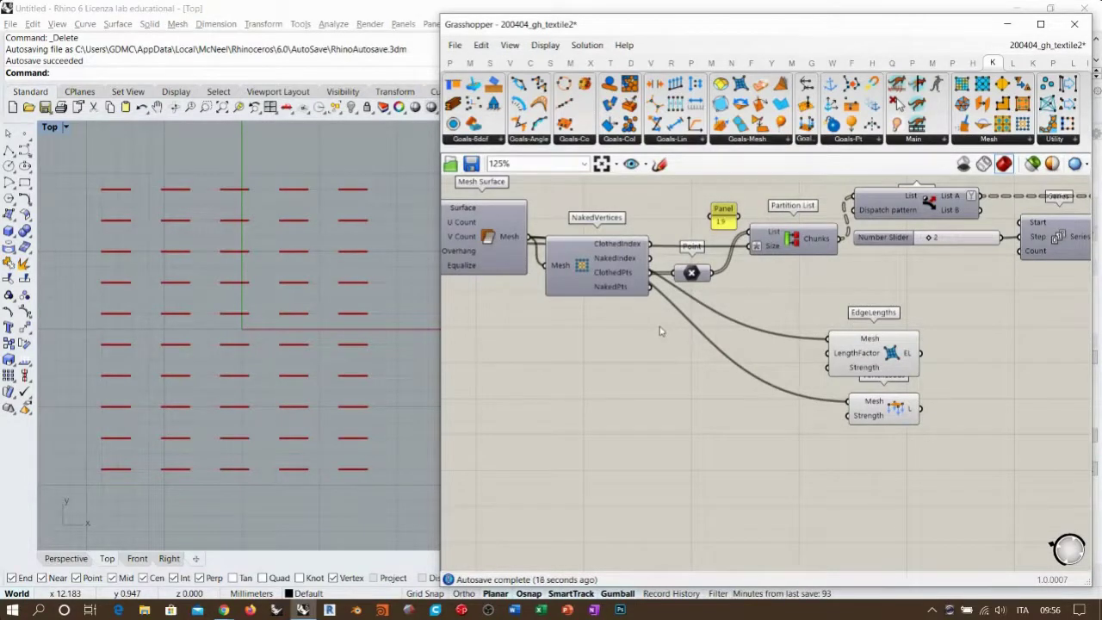
Place an Anchor goal below VertexLoads and connect NakedVertices' NakedPts output to its Point input
{"action": "left_click_drag", "start_coordinate": [833, 86], "coordinate": [882, 483]}
{"action": "left_click_drag", "start_coordinate": [649, 287], "coordinate": [848, 459]}
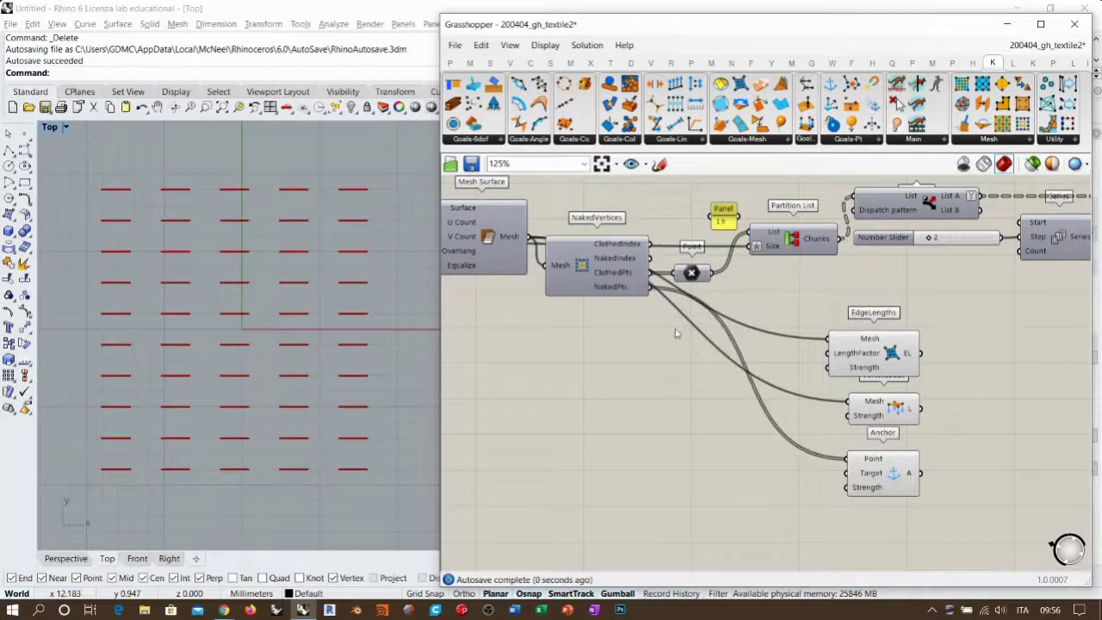
Check the NakedPts points in the viewport through a temporary copy of the Point parameter, and delete the copy
{"action": "left_click_drag", "start_coordinate": [691, 274], "coordinate": [698, 360], "text": "alt"}
{"action": "left_click_drag", "start_coordinate": [649, 287], "coordinate": [680, 359]}
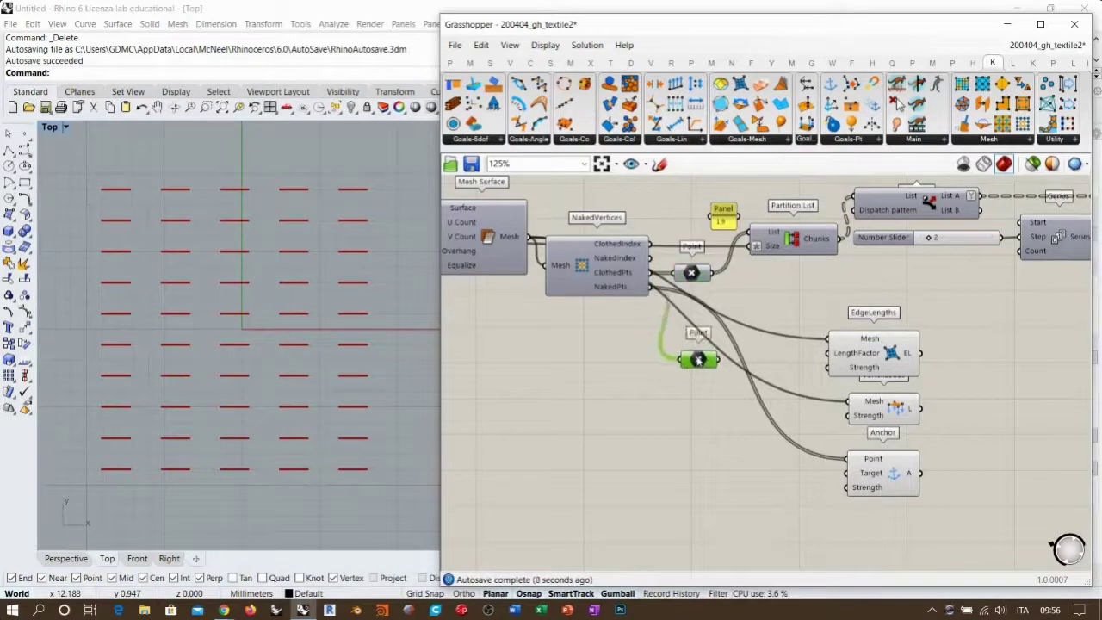
{"action": "key", "text": "ctrl+q"}
{"action": "left_click", "coordinate": [701, 410]}
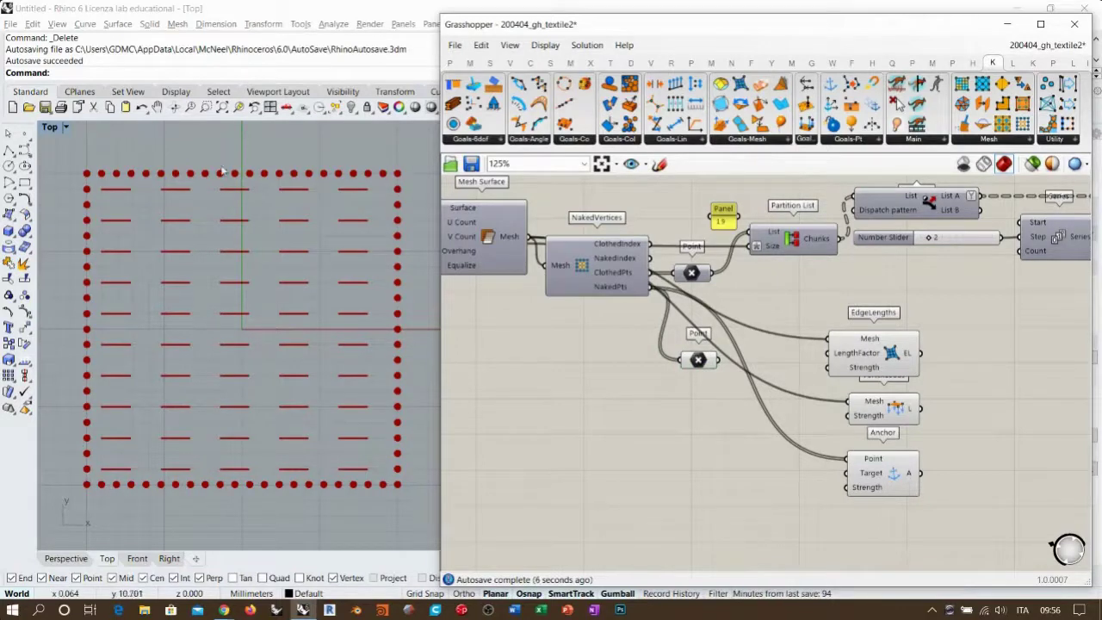
{"action": "left_click", "coordinate": [698, 359]}
{"action": "key", "text": "Delete"}
Move the EdgeLengths, VertexLoads and Anchor goals together beyond the Curve parameter at the end of the segment chain
{"action": "right_click_drag", "start_coordinate": [883, 442], "coordinate": [860, 412]}
{"action": "left_click_drag", "start_coordinate": [870, 386], "coordinate": [868, 386]}
{"action": "right_click_drag", "start_coordinate": [919, 352], "coordinate": [663, 334]}
{"action": "scroll", "coordinate": [663, 332], "scroll_direction": "down", "scroll_amount": 3}
{"action": "left_click_drag", "start_coordinate": [664, 309], "coordinate": [575, 465]}
{"action": "right_click_drag", "start_coordinate": [710, 416], "coordinate": [614, 430]}
{"action": "left_click_drag", "start_coordinate": [513, 362], "coordinate": [950, 350]}
{"action": "right_click_drag", "start_coordinate": [934, 360], "coordinate": [605, 394]}
{"action": "left_click_drag", "start_coordinate": [623, 385], "coordinate": [827, 382]}
{"action": "scroll", "coordinate": [844, 334], "scroll_direction": "up", "scroll_amount": 3}
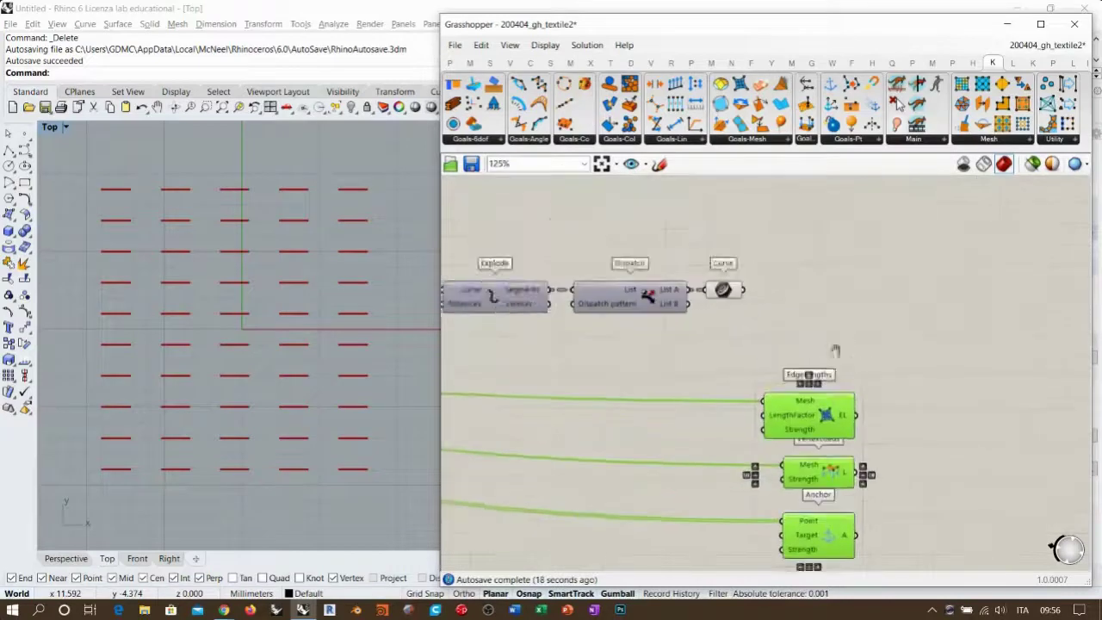
{"action": "right_click_drag", "start_coordinate": [852, 361], "coordinate": [791, 323]}
{"action": "left_click", "coordinate": [779, 306]}
{"action": "left_click_drag", "start_coordinate": [819, 332], "coordinate": [694, 562]}
{"action": "left_click_drag", "start_coordinate": [757, 377], "coordinate": [830, 371]}
{"action": "left_click", "coordinate": [757, 229]}
Replace the Curve parameter with a Length(Line) goal, connecting Dispatch's List A output to its Line input
{"action": "scroll", "coordinate": [756, 227], "scroll_direction": "up", "scroll_amount": 2}
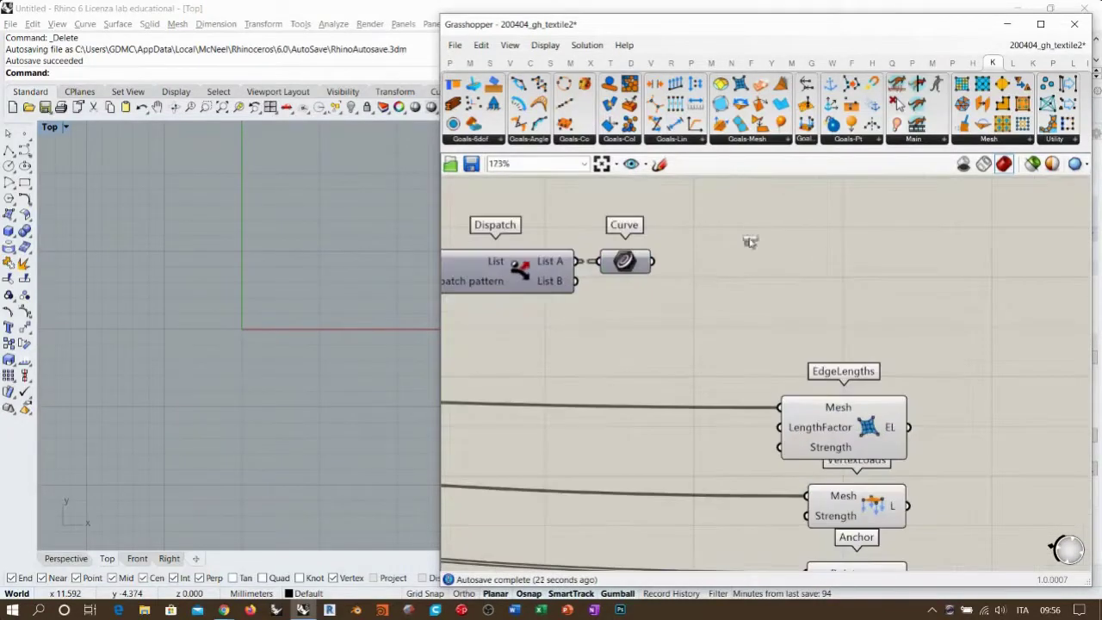
{"action": "left_click_drag", "start_coordinate": [675, 127], "coordinate": [777, 255]}
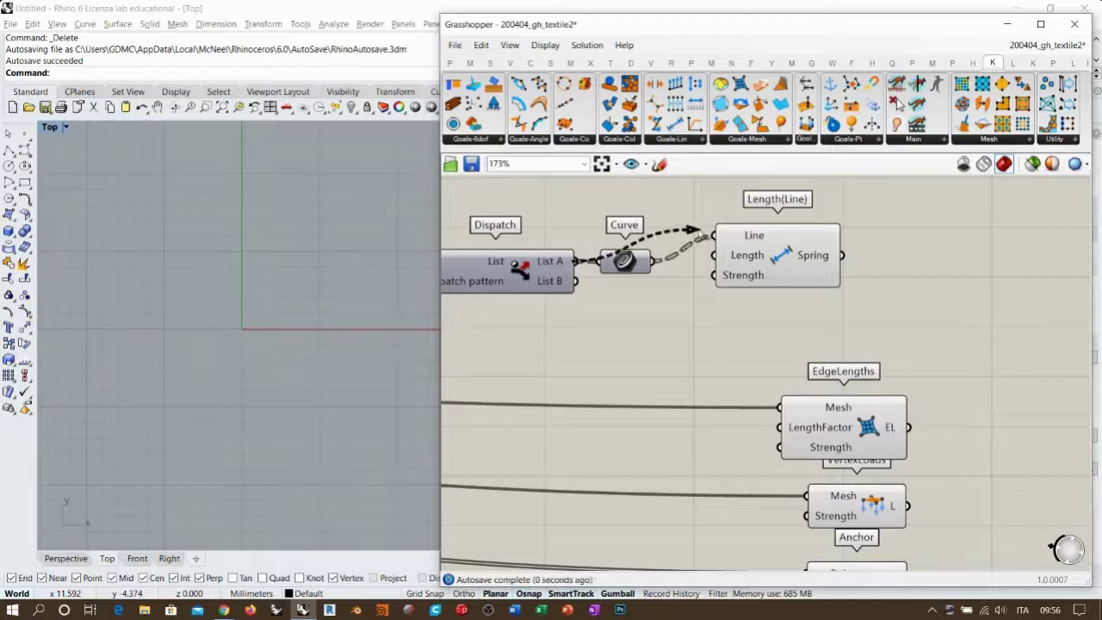
{"action": "key", "text": "Delete"}
{"action": "left_click_drag", "start_coordinate": [777, 258], "coordinate": [840, 284]}
Add a panel with the value 0 and connect it to Length(Line)'s Length input
{"action": "double_click", "coordinate": [740, 313]}
{"action": "key", "text": "Return"}
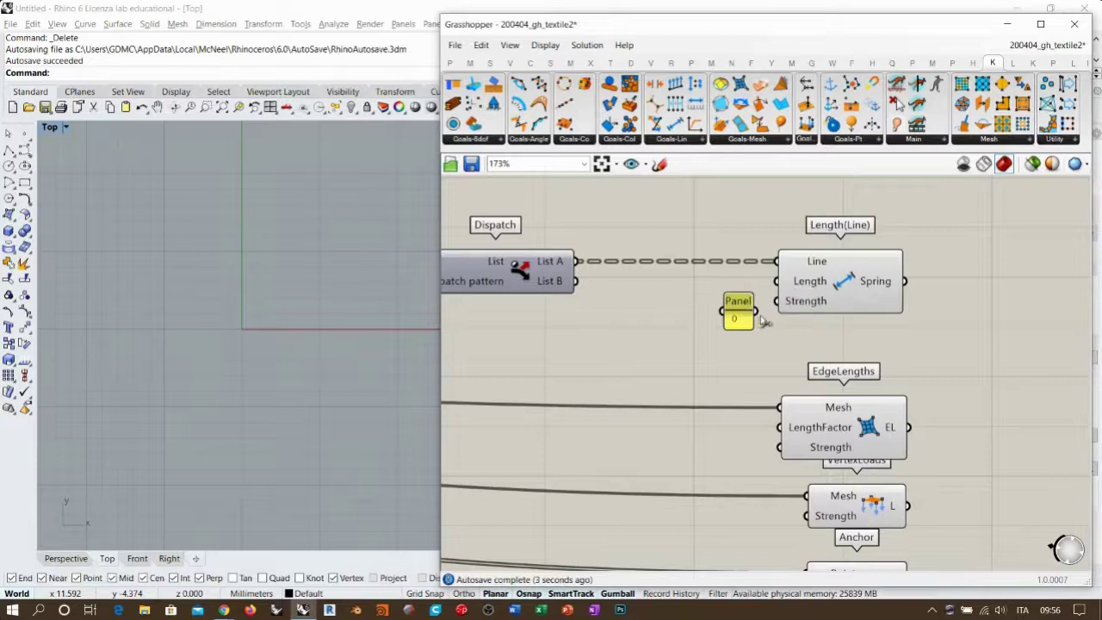
{"action": "left_click_drag", "start_coordinate": [739, 308], "coordinate": [738, 290]}
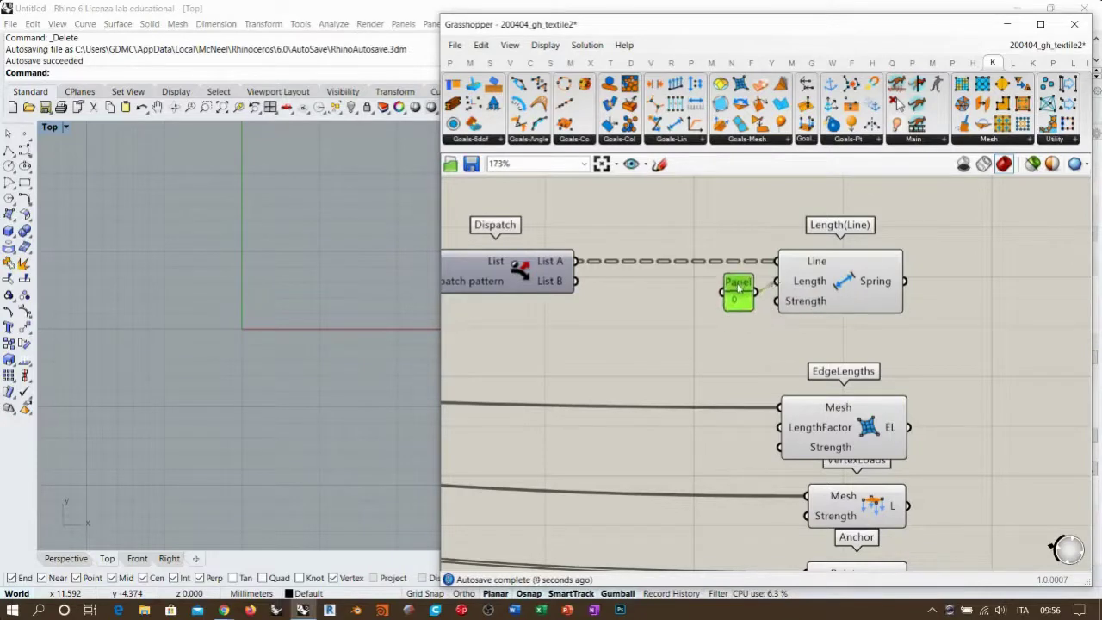
Align the EdgeLengths, VertexLoads and Anchor goals closely beneath Length(Line)
{"action": "scroll", "coordinate": [564, 238], "scroll_direction": "down", "scroll_amount": 2}
{"action": "left_click_drag", "start_coordinate": [731, 528], "coordinate": [813, 225]}
{"action": "left_click", "coordinate": [864, 251]}
{"action": "left_click_drag", "start_coordinate": [841, 356], "coordinate": [745, 488]}
{"action": "left_click_drag", "start_coordinate": [773, 374], "coordinate": [773, 343]}
{"action": "left_click", "coordinate": [856, 334]}
Place a BouncySolver beyond the goals and add a False Start Toggle beside its On input
{"action": "right_click_drag", "start_coordinate": [857, 334], "coordinate": [755, 325]}
{"action": "scroll", "coordinate": [760, 309], "scroll_direction": "up", "scroll_amount": 1}
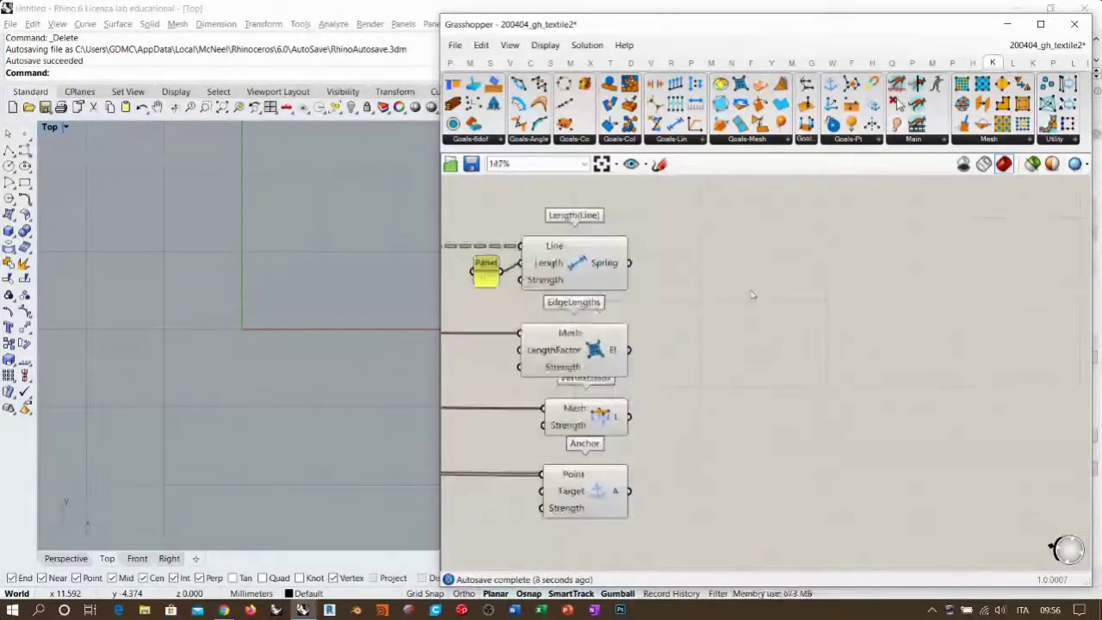
{"action": "left_click_drag", "start_coordinate": [896, 85], "coordinate": [903, 373]}
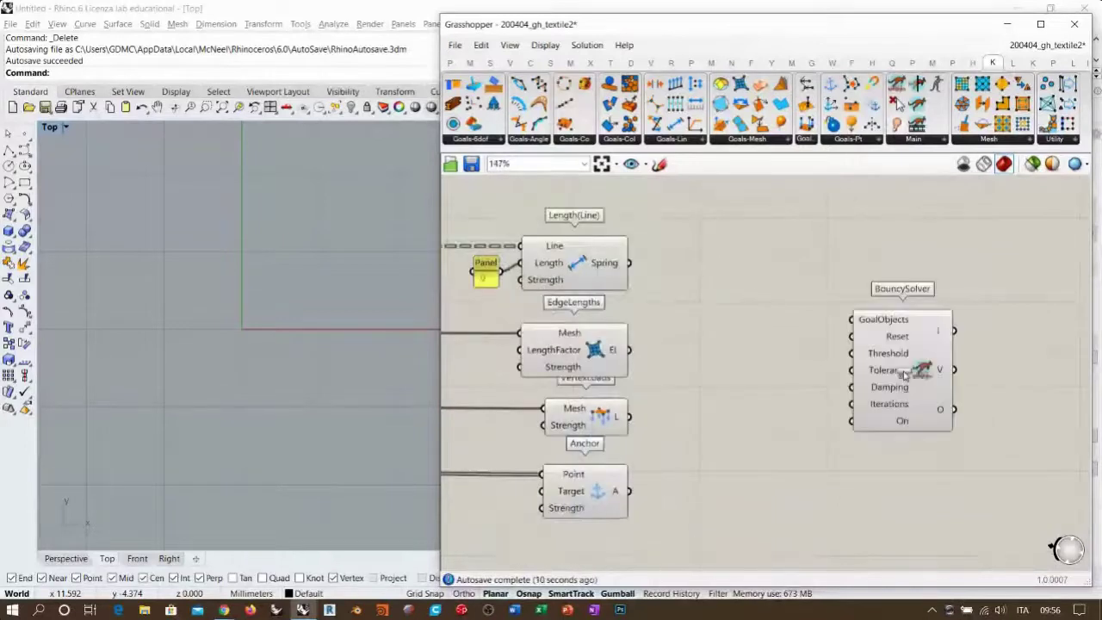
{"action": "double_click", "coordinate": [781, 445]}
{"action": "type", "text": "togg"}
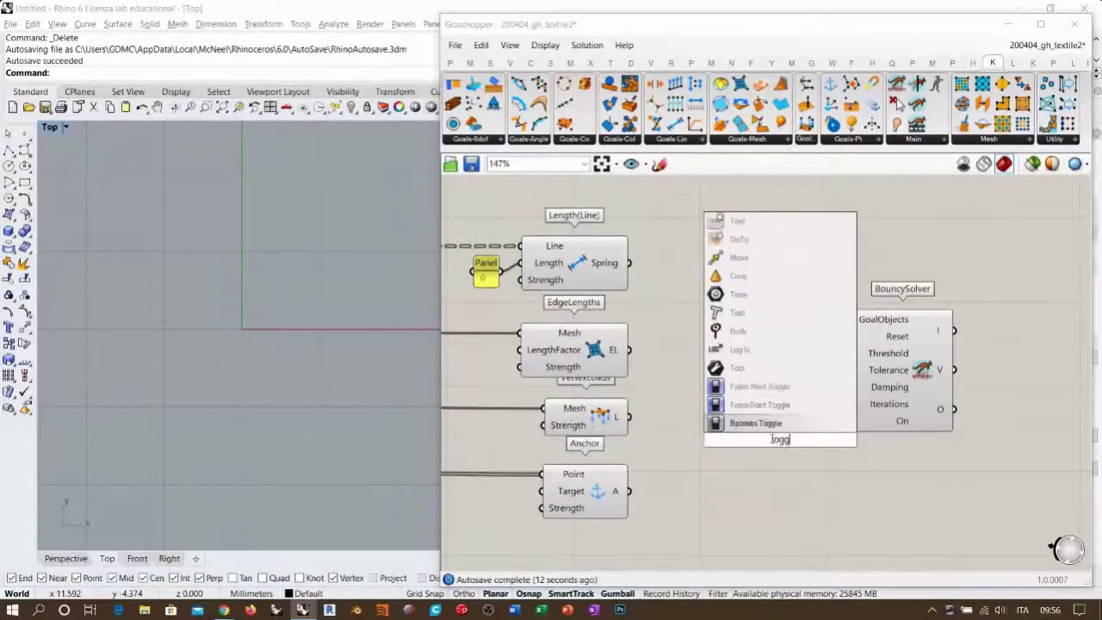
{"action": "key", "text": "Return"}
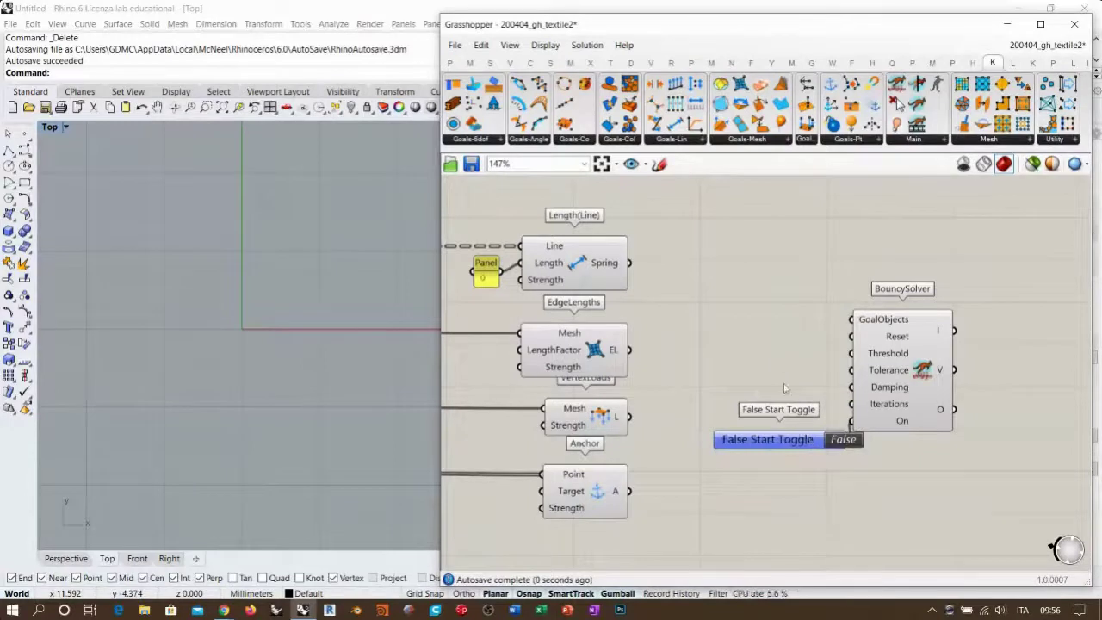
Add a Button wired to BouncySolver's Threshold input, and wire the False Start Toggle to its On input
{"action": "double_click", "coordinate": [781, 373]}
{"action": "type", "text": "button"}
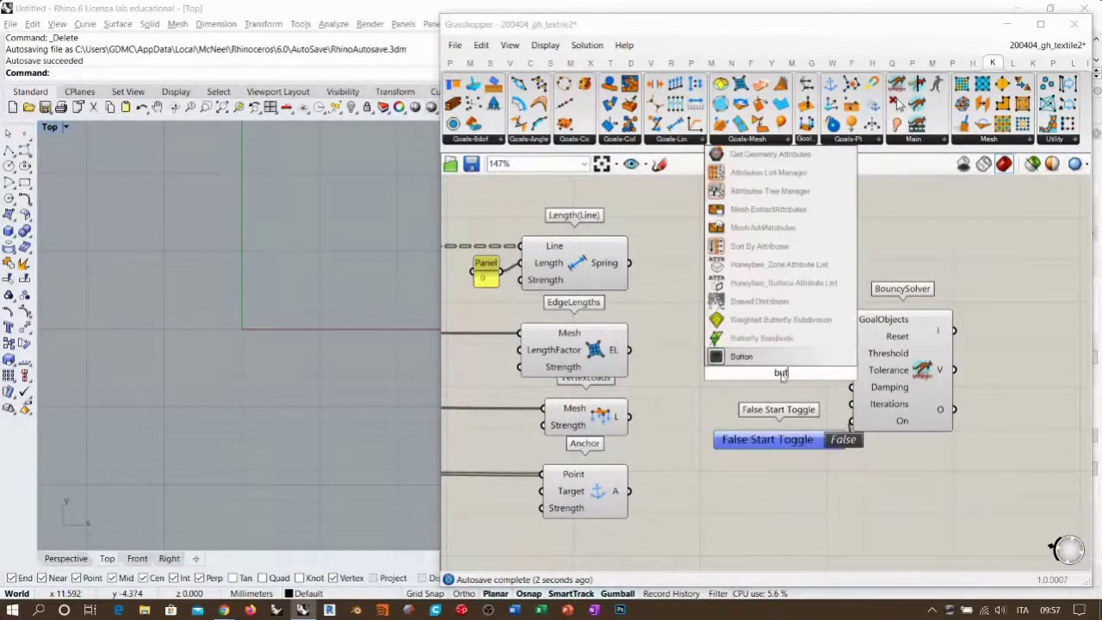
{"action": "left_click", "coordinate": [809, 383]}
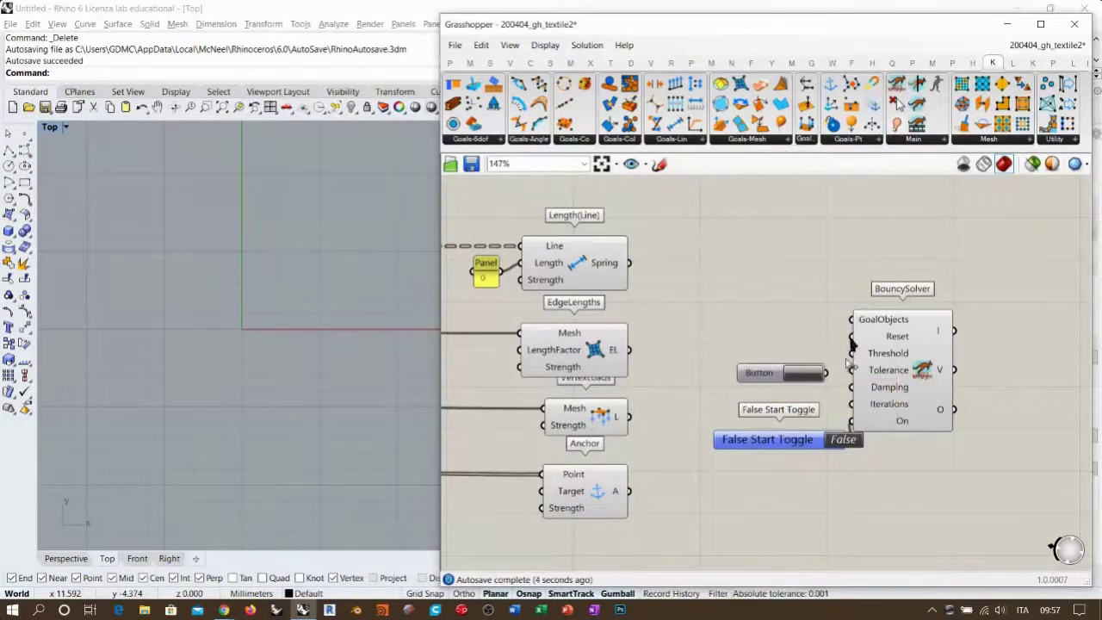
{"action": "left_click_drag", "start_coordinate": [772, 379], "coordinate": [727, 429]}
{"action": "left_click", "coordinate": [751, 331]}
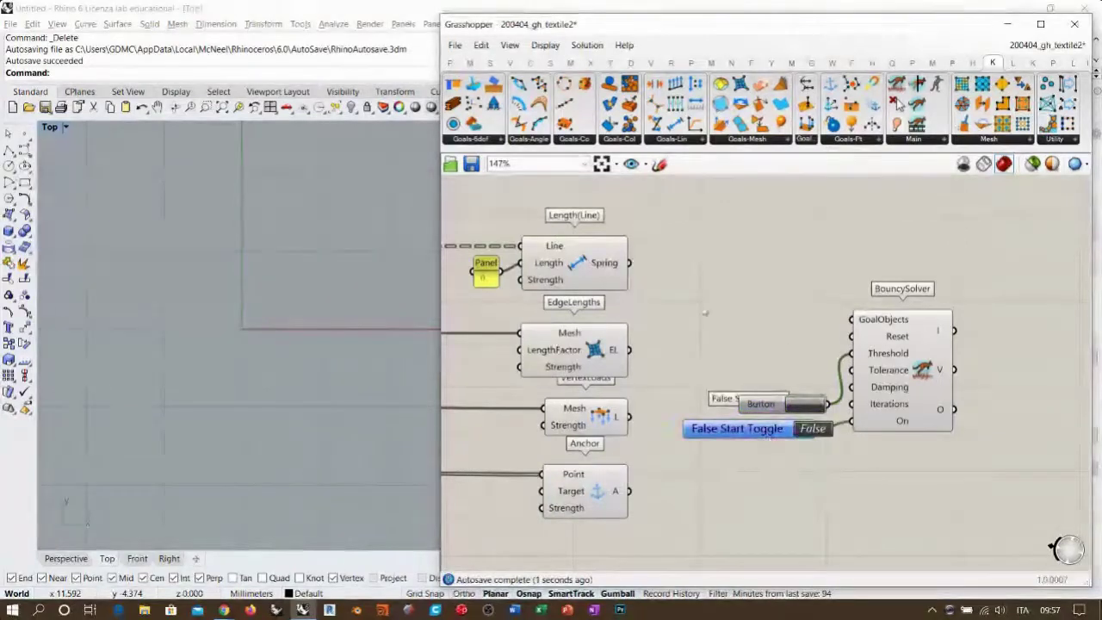
Connect the outputs of Length(Line), EdgeLengths, VertexLoads and Anchor to BouncySolver's GoalObjects input
{"action": "left_click_drag", "start_coordinate": [635, 271], "coordinate": [854, 326]}
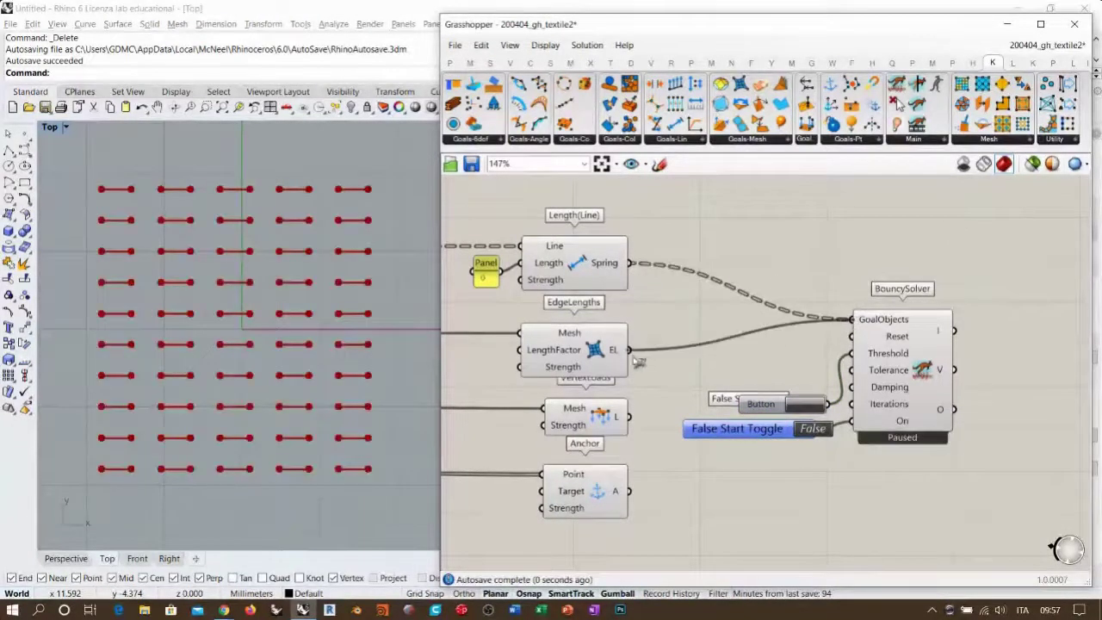
{"action": "left_click_drag", "start_coordinate": [635, 358], "coordinate": [634, 355], "text": "shift"}
{"action": "left_click_drag", "start_coordinate": [630, 416], "coordinate": [631, 493], "text": "shift"}
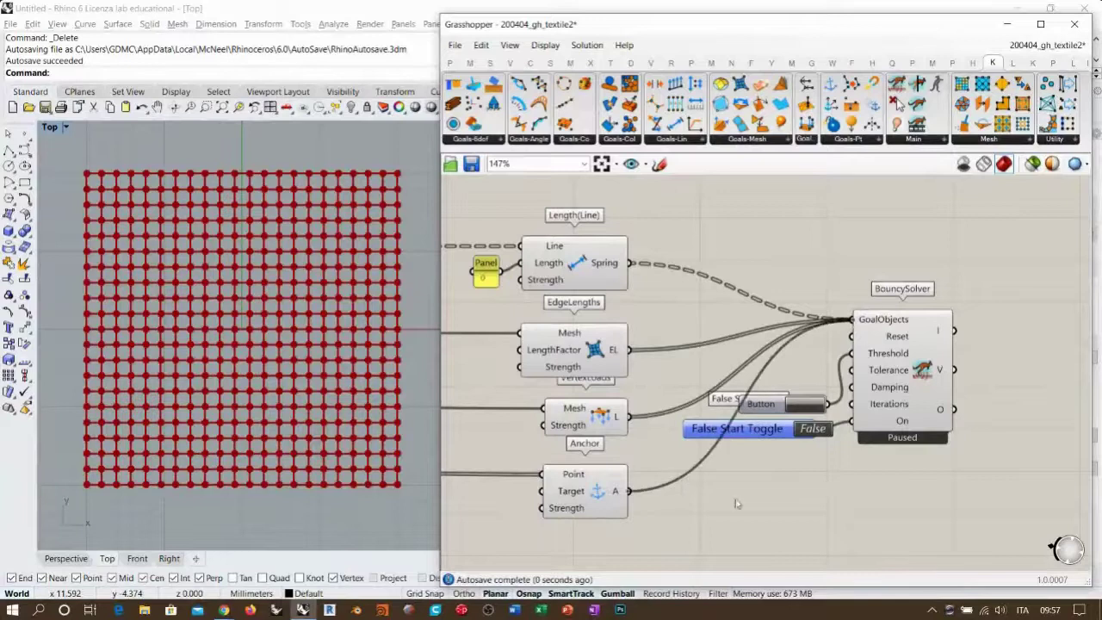
Switch to the Perspective viewport, set the False Start Toggle to True and inspect the running simulation
{"action": "right_click_drag", "start_coordinate": [871, 399], "coordinate": [830, 375]}
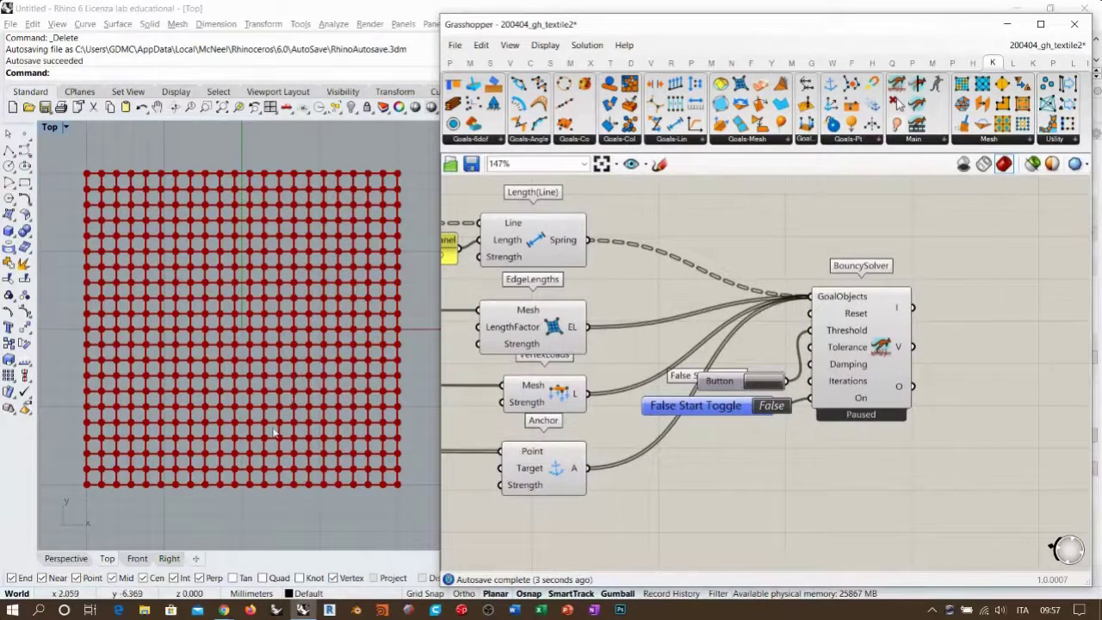
{"action": "left_click", "coordinate": [67, 558]}
{"action": "right_click_drag", "start_coordinate": [205, 430], "coordinate": [226, 332]}
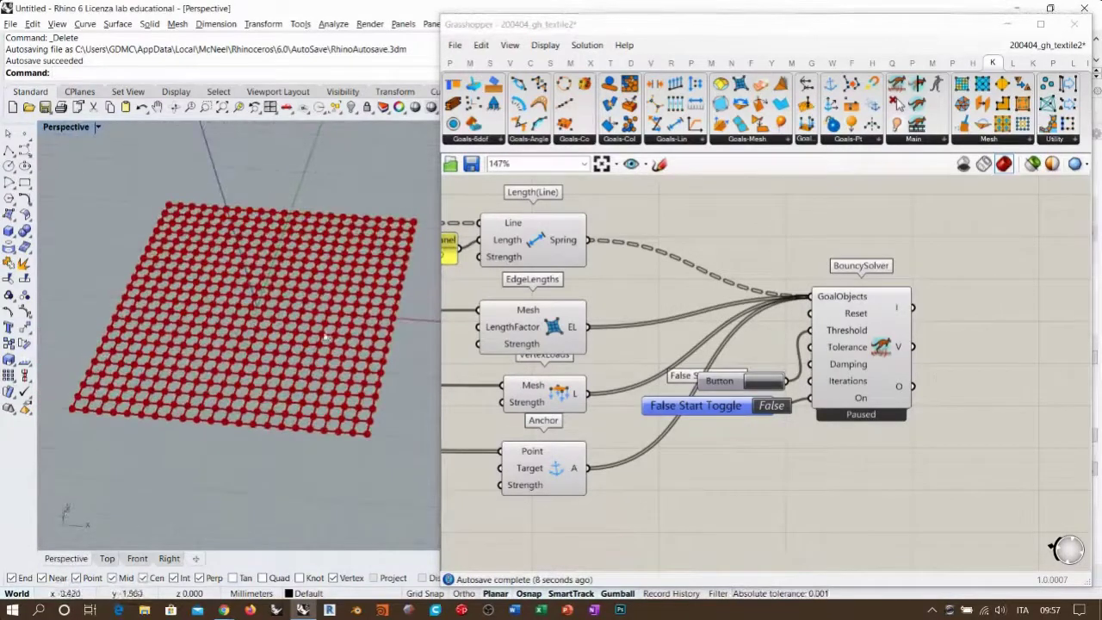
{"action": "mouse_move", "coordinate": [288, 410]}
{"action": "right_mouse_down"}
{"action": "mouse_move", "coordinate": [269, 427]}
{"action": "mouse_move", "coordinate": [293, 398]}
{"action": "right_mouse_up"}
{"action": "left_click", "coordinate": [766, 348]}
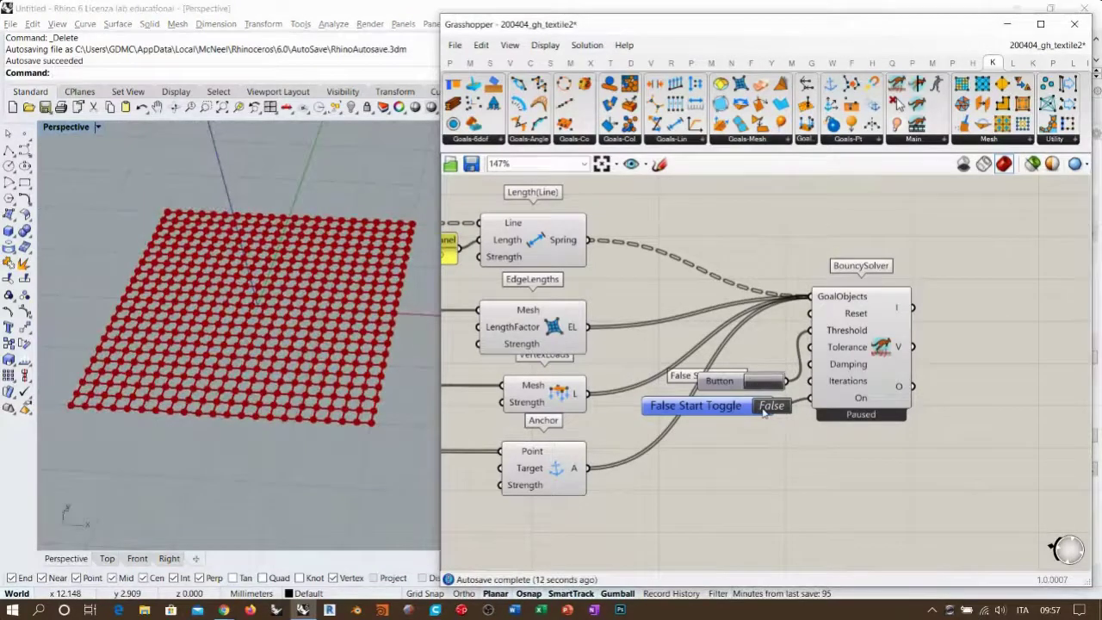
{"action": "left_click", "coordinate": [763, 410]}
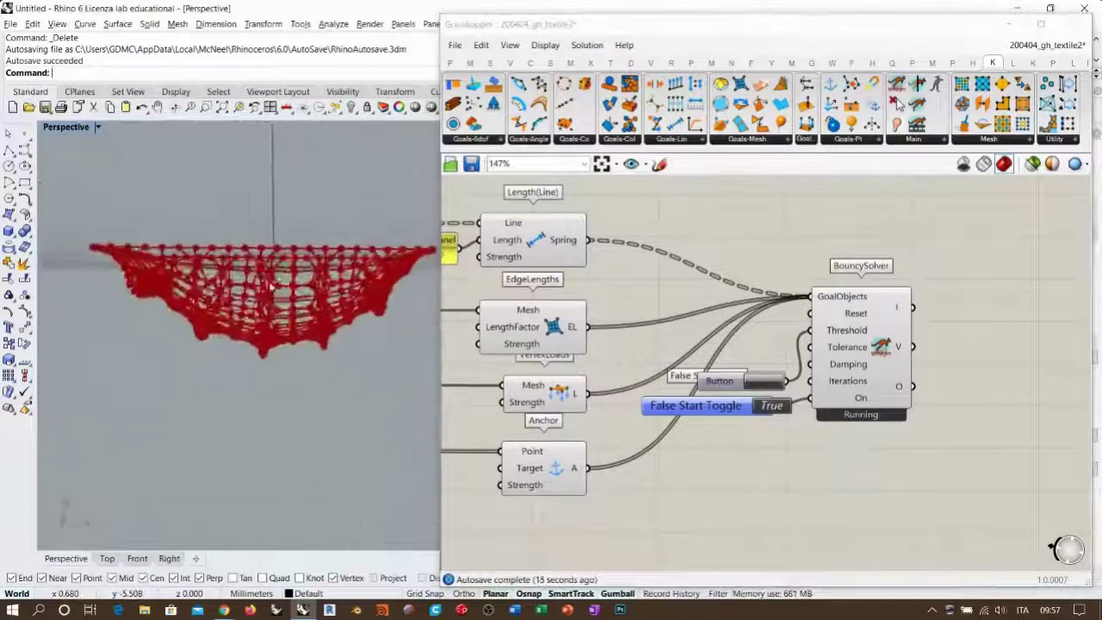
{"action": "mouse_move", "coordinate": [259, 292]}
{"action": "right_mouse_down"}
{"action": "mouse_move", "coordinate": [227, 336]}
{"action": "mouse_move", "coordinate": [221, 321]}
{"action": "mouse_move", "coordinate": [269, 368]}
{"action": "mouse_move", "coordinate": [270, 304]}
{"action": "right_mouse_up"}
{"action": "right_click_drag", "start_coordinate": [641, 279], "coordinate": [790, 282]}
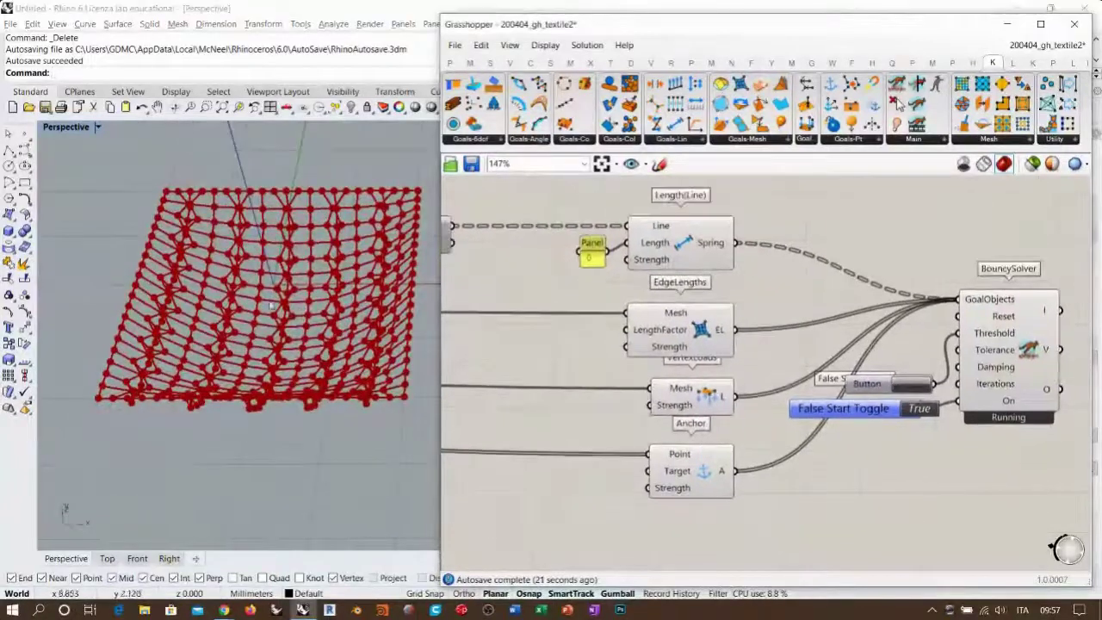
Set the False Start Toggle to False and rewire the Button to BouncySolver's Reset input, resetting the simulation
{"action": "scroll", "coordinate": [789, 391], "scroll_direction": "down", "scroll_amount": 3}
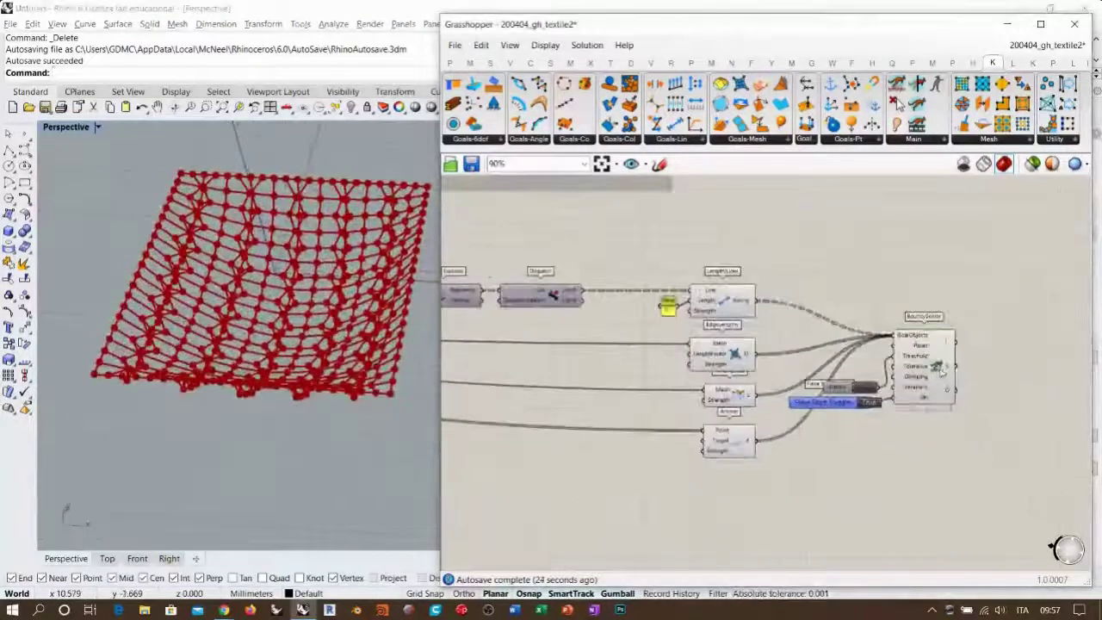
{"action": "left_click", "coordinate": [941, 368]}
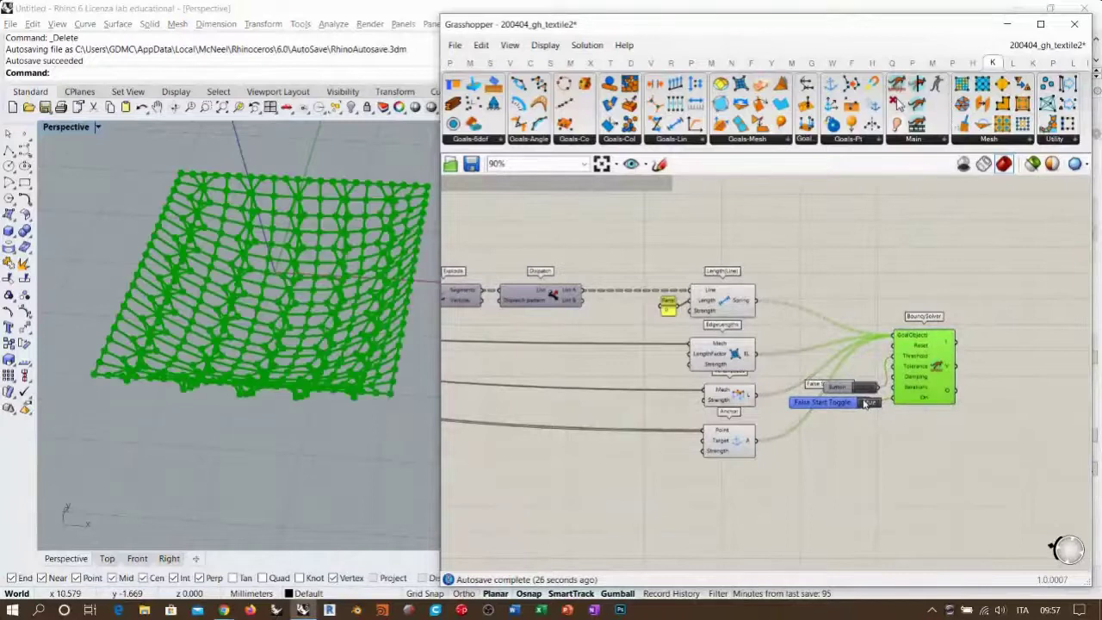
{"action": "scroll", "coordinate": [956, 418], "scroll_direction": "up", "scroll_amount": 3}
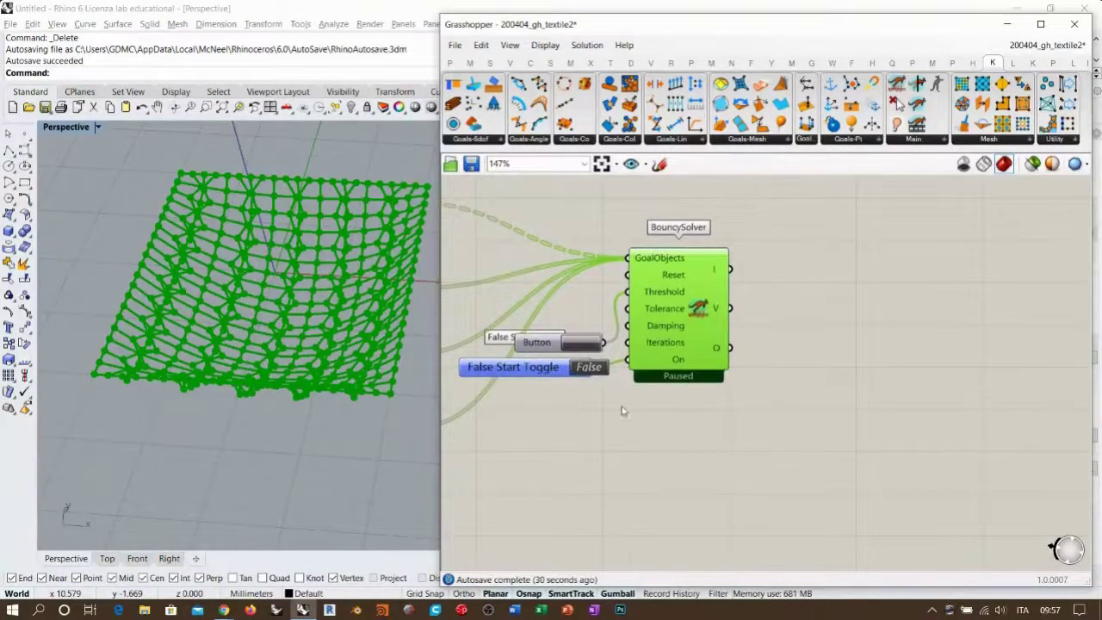
{"action": "right_click_drag", "start_coordinate": [623, 411], "coordinate": [663, 424]}
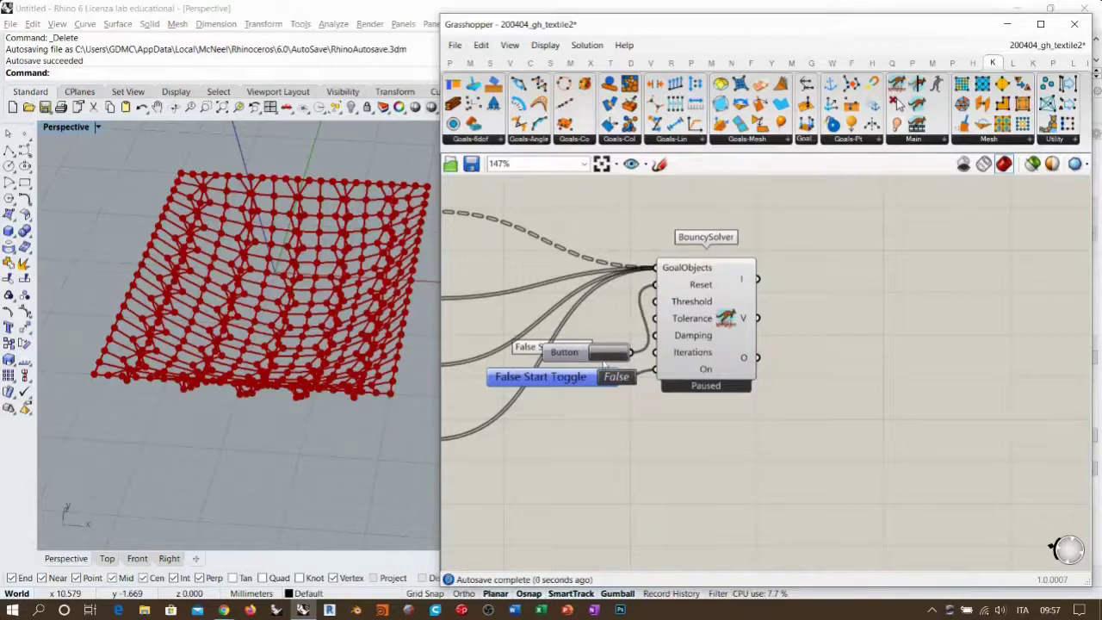
{"action": "left_click", "coordinate": [606, 354]}
Connect BouncySolver's O output to a new Mesh parameter and hide BouncySolver's preview
{"action": "right_click_drag", "start_coordinate": [828, 420], "coordinate": [770, 422]}
{"action": "double_click", "coordinate": [797, 384]}
{"action": "type", "text": "mesh"}
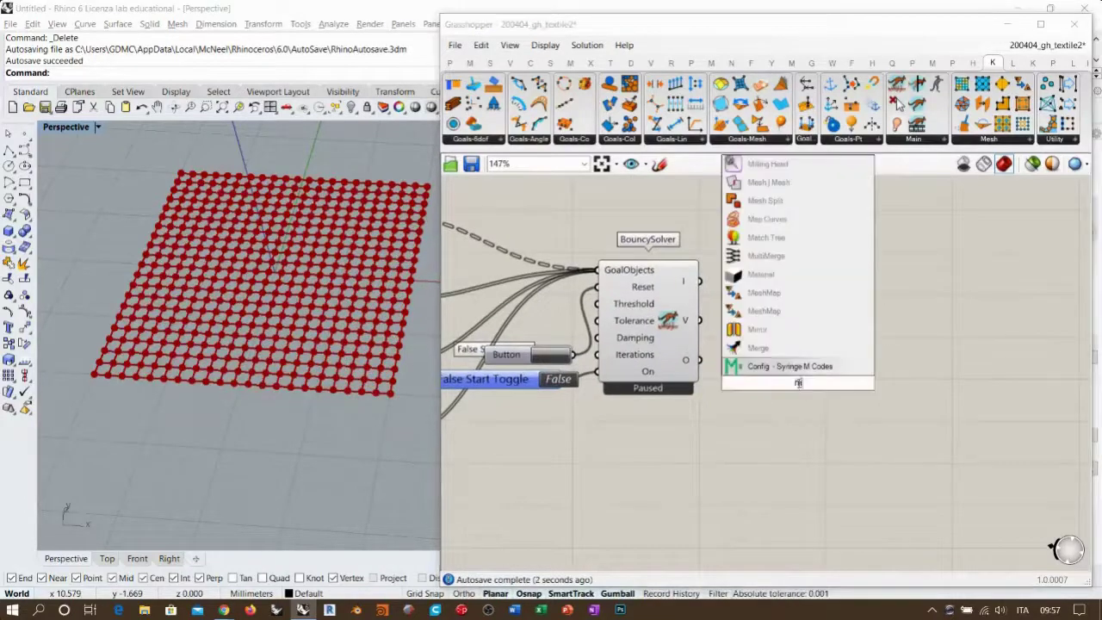
{"action": "left_click", "coordinate": [736, 351]}
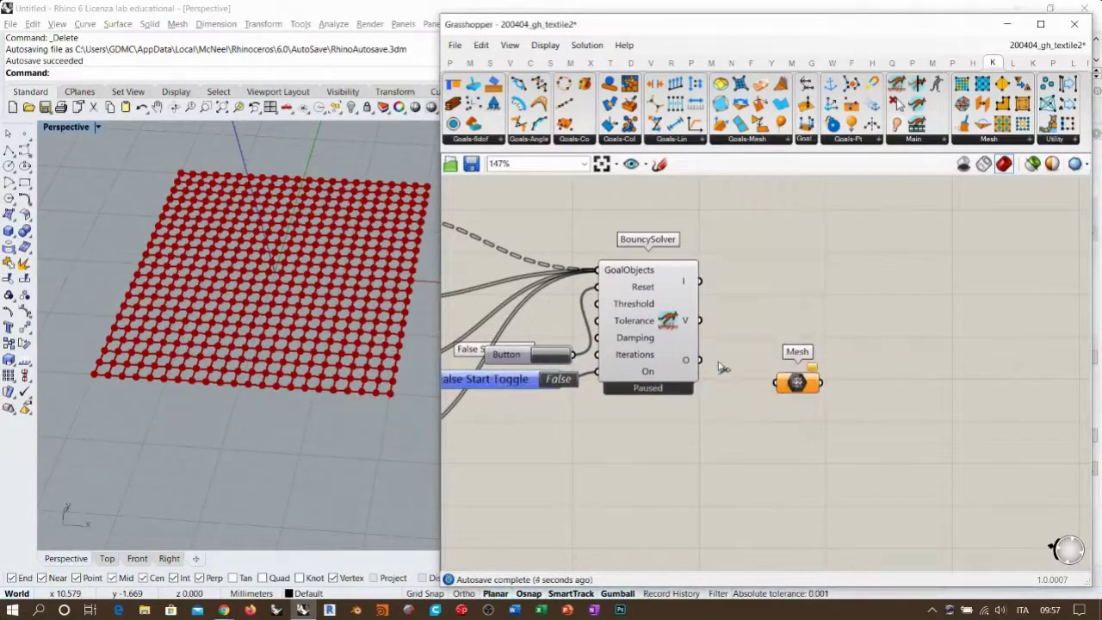
{"action": "left_click", "coordinate": [662, 334]}
{"action": "key", "text": "ctrl+q"}
{"action": "left_click_drag", "start_coordinate": [801, 388], "coordinate": [773, 366]}
Place a Show component above Length(Line) and connect Mesh Surface's Mesh output to it
{"action": "right_click_drag", "start_coordinate": [706, 370], "coordinate": [988, 459]}
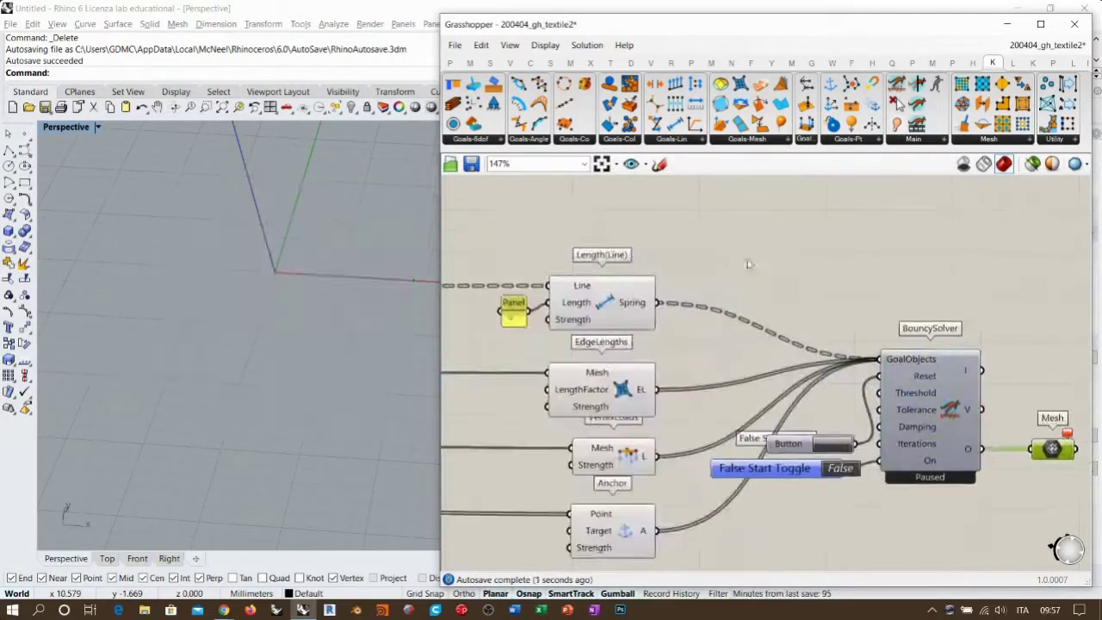
{"action": "right_click_drag", "start_coordinate": [741, 264], "coordinate": [844, 283]}
{"action": "scroll", "coordinate": [710, 239], "scroll_direction": "down", "scroll_amount": 3}
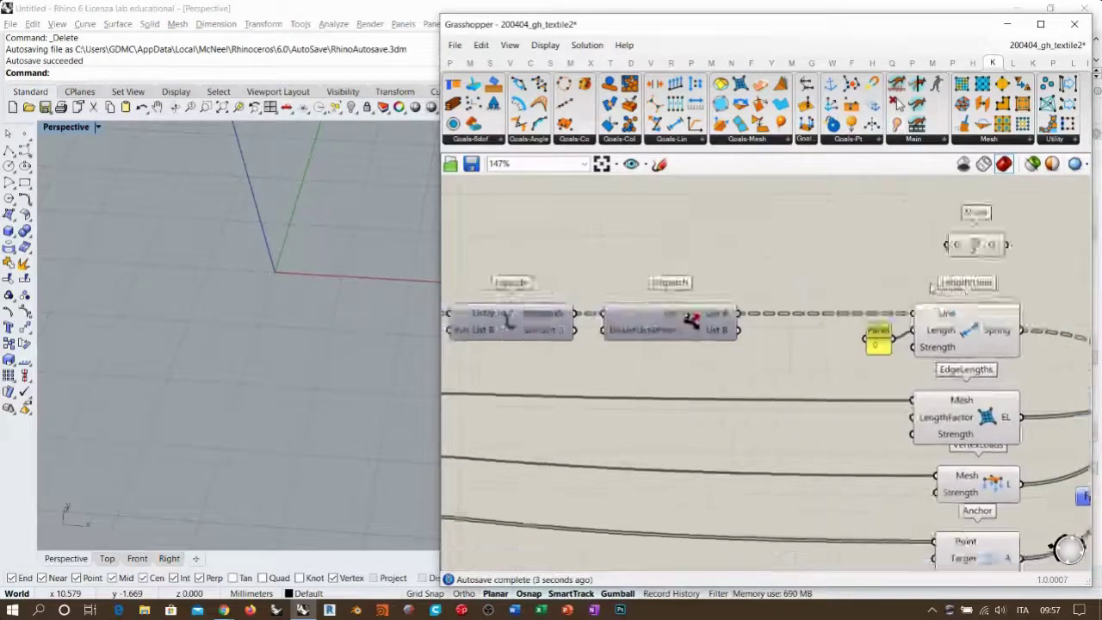
{"action": "left_click_drag", "start_coordinate": [438, 260], "coordinate": [207, 259]}
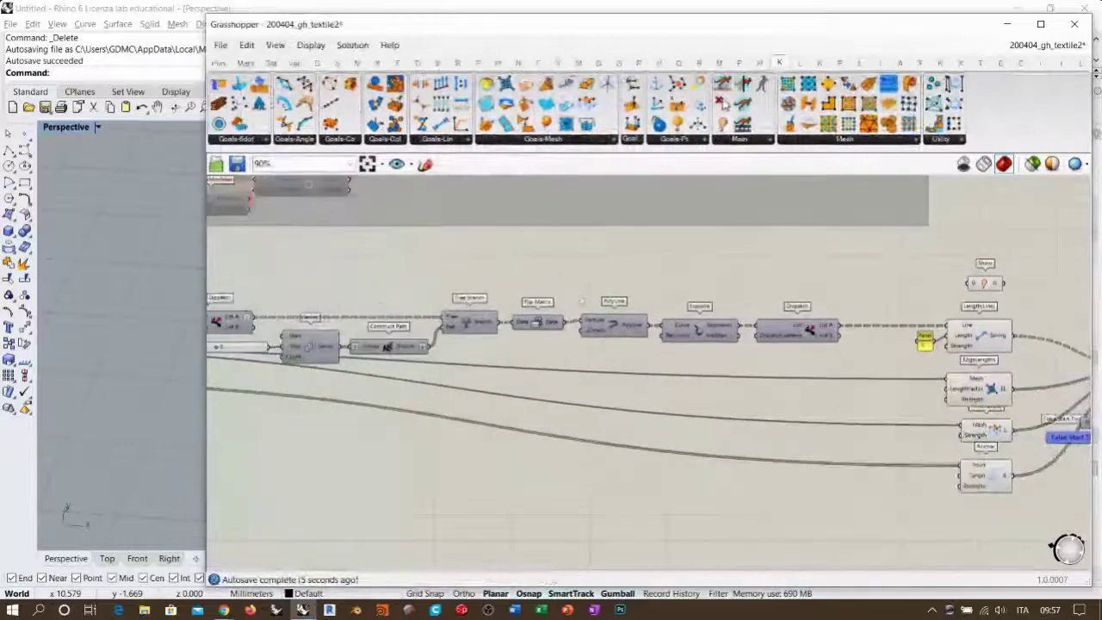
{"action": "scroll", "coordinate": [363, 299], "scroll_direction": "down", "scroll_amount": 3}
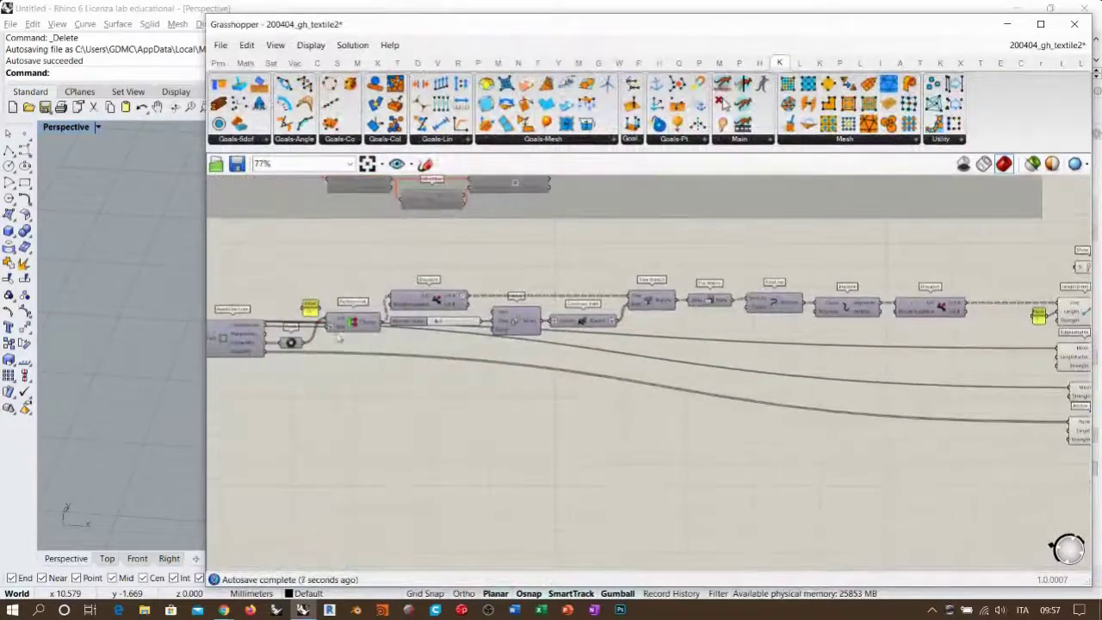
{"action": "left_click_drag", "start_coordinate": [277, 327], "coordinate": [912, 285]}
{"action": "right_click_drag", "start_coordinate": [962, 329], "coordinate": [742, 341]}
Connect Show's output to BouncySolver's GoalObjects input and narrow the Grasshopper window to uncover the viewport
{"action": "scroll", "coordinate": [752, 323], "scroll_direction": "up", "scroll_amount": 7}
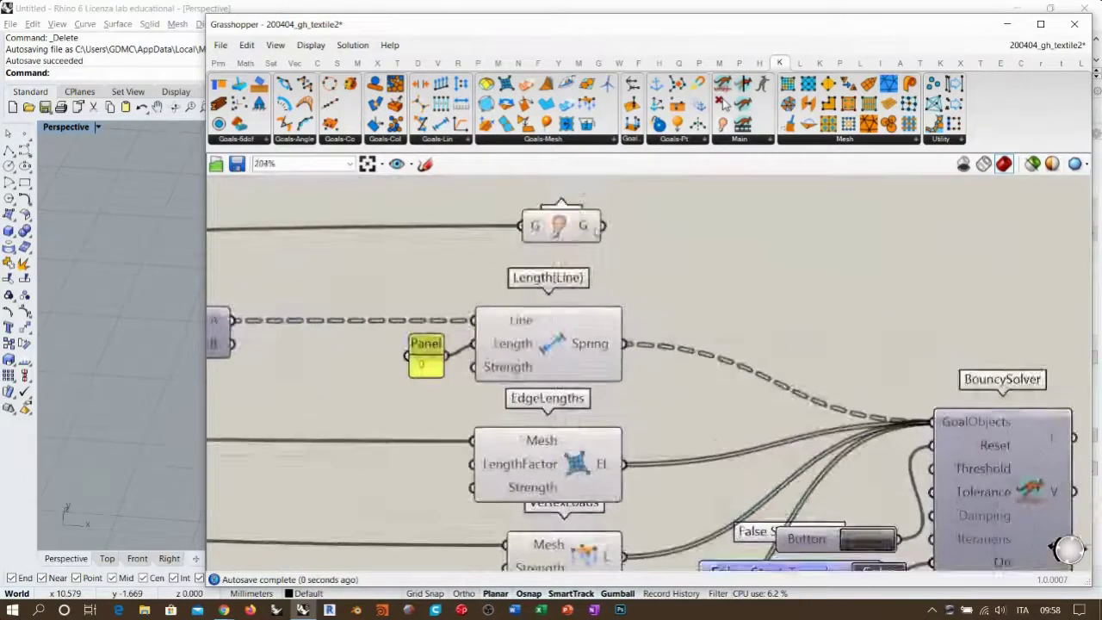
{"action": "left_click_drag", "start_coordinate": [605, 225], "coordinate": [942, 425], "text": "shift"}
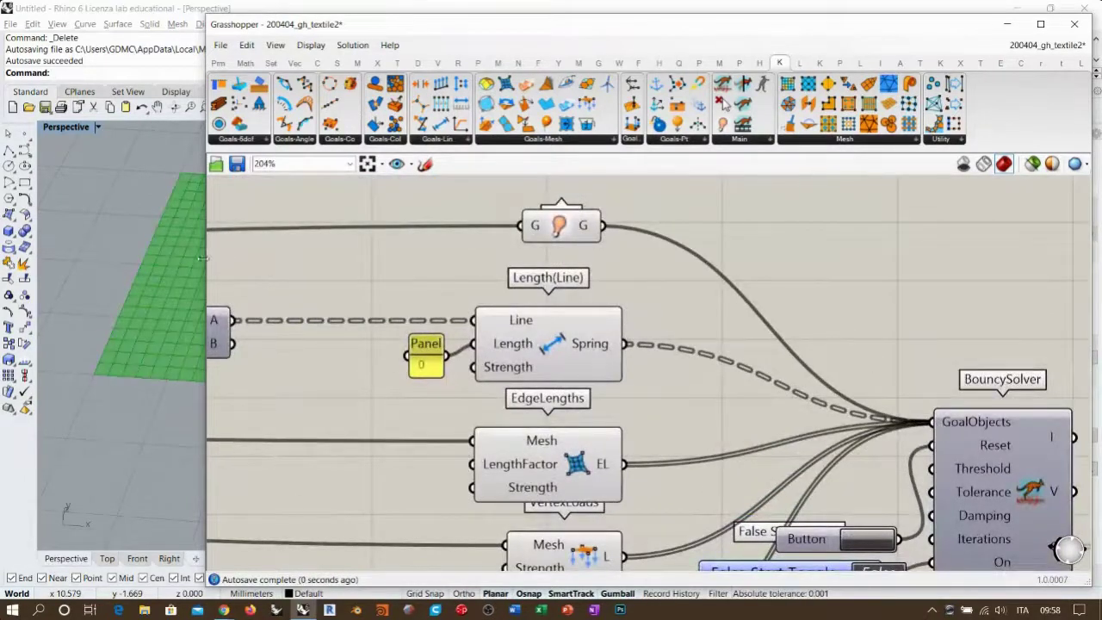
{"action": "left_click_drag", "start_coordinate": [202, 259], "coordinate": [587, 273]}
Add a Clean Tree component after the solver's Mesh parameter and connect Mesh to its Tree input
{"action": "right_click_drag", "start_coordinate": [1005, 465], "coordinate": [656, 326]}
{"action": "scroll", "coordinate": [656, 326], "scroll_direction": "down", "scroll_amount": 4}
{"action": "scroll", "coordinate": [1024, 379], "scroll_direction": "up", "scroll_amount": 3}
{"action": "left_click", "coordinate": [990, 383]}
{"action": "left_click_drag", "start_coordinate": [893, 353], "coordinate": [861, 353]}
{"action": "double_click", "coordinate": [947, 351]}
{"action": "type", "text": "cle"}
{"action": "left_click", "coordinate": [917, 314]}
{"action": "left_click_drag", "start_coordinate": [902, 364], "coordinate": [948, 330]}
{"action": "left_click_drag", "start_coordinate": [863, 351], "coordinate": [965, 345]}
{"action": "left_click", "coordinate": [965, 395]}
Hide the Clean Tree component's preview
{"action": "right_click_drag", "start_coordinate": [963, 367], "coordinate": [886, 356]}
{"action": "left_click", "coordinate": [810, 336]}
{"action": "key", "text": "ctrl+q"}
{"action": "left_click", "coordinate": [946, 360]}
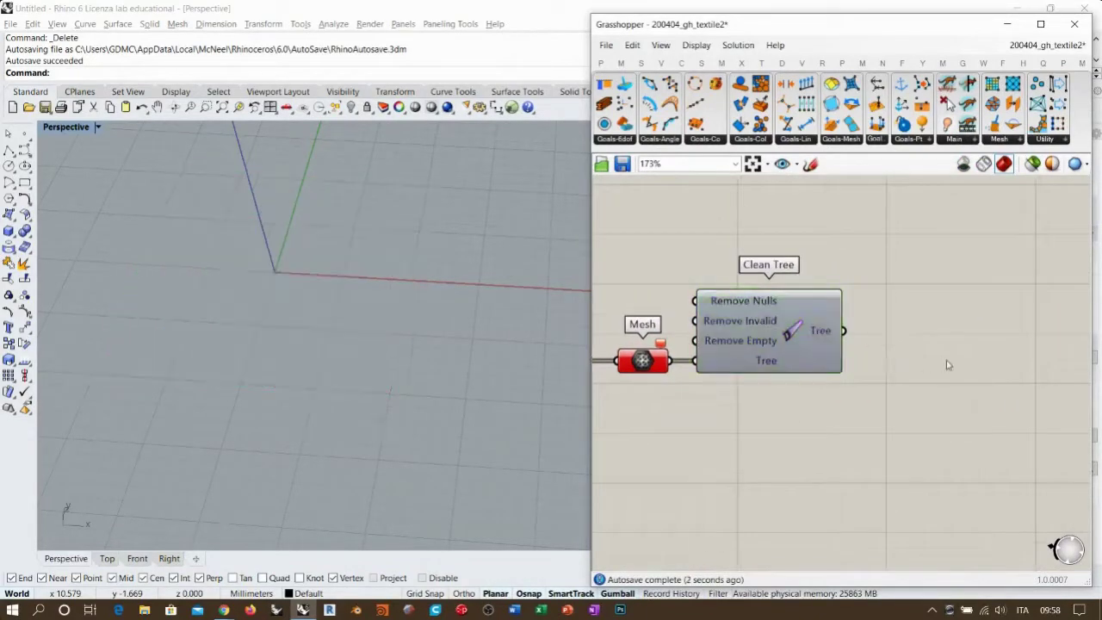
Add Weaverbird's Catmull-Clark Subdivision after Clean Tree and connect the Tree output to its Mesh/Curves input
{"action": "double_click", "coordinate": [945, 360]}
{"action": "type", "text": "cat"}
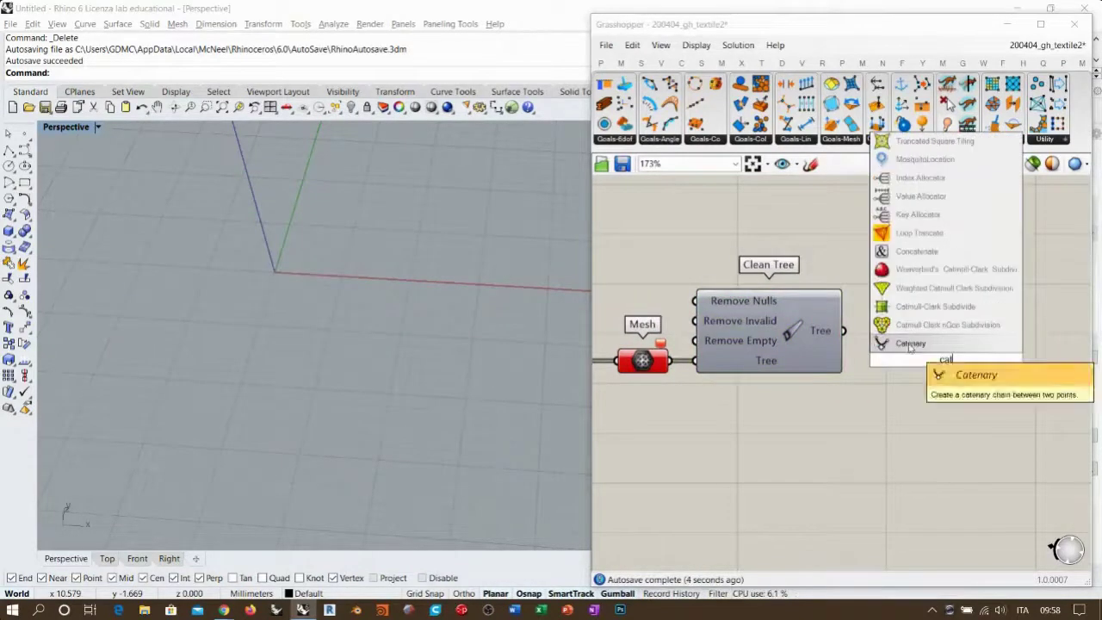
{"action": "left_click", "coordinate": [903, 269]}
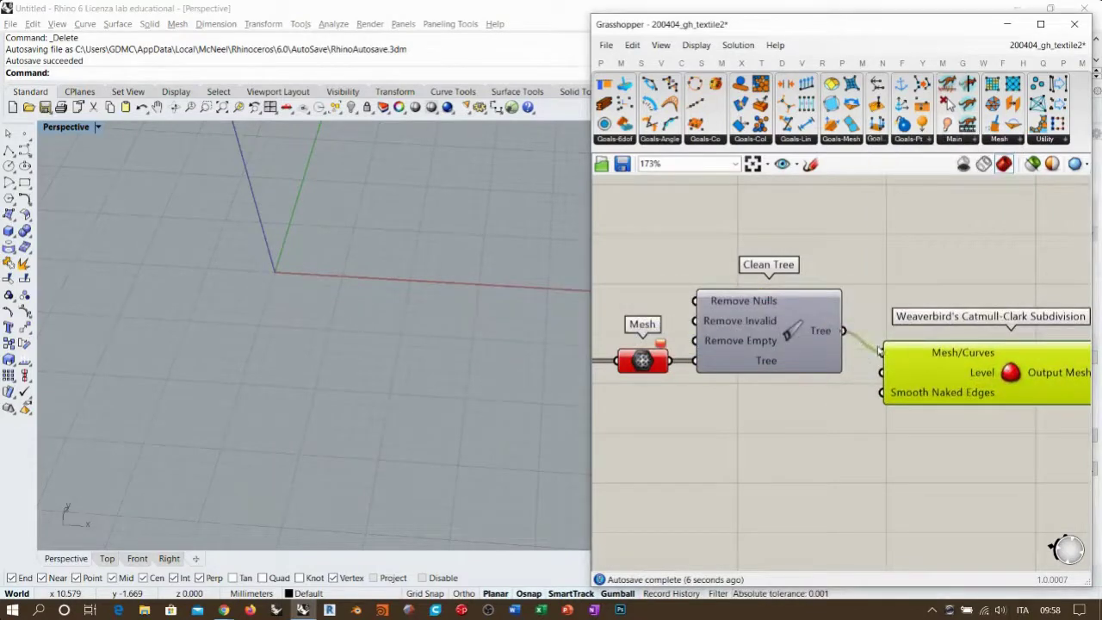
{"action": "left_click_drag", "start_coordinate": [878, 352], "coordinate": [882, 352]}
{"action": "right_click_drag", "start_coordinate": [951, 370], "coordinate": [892, 347]}
{"action": "left_click_drag", "start_coordinate": [892, 347], "coordinate": [898, 325]}
Create a number slider with value 1 below Clean Tree and connect it to the Level input of the Catmull-Clark Subdivision
{"action": "double_click", "coordinate": [771, 399]}
{"action": "type", "text": "1"}
{"action": "key", "text": "Return"}
{"action": "left_click_drag", "start_coordinate": [830, 404], "coordinate": [757, 375]}
{"action": "left_click", "coordinate": [833, 415]}
{"action": "left_click", "coordinate": [769, 400]}
{"action": "right_click_drag", "start_coordinate": [770, 400], "coordinate": [831, 398]}
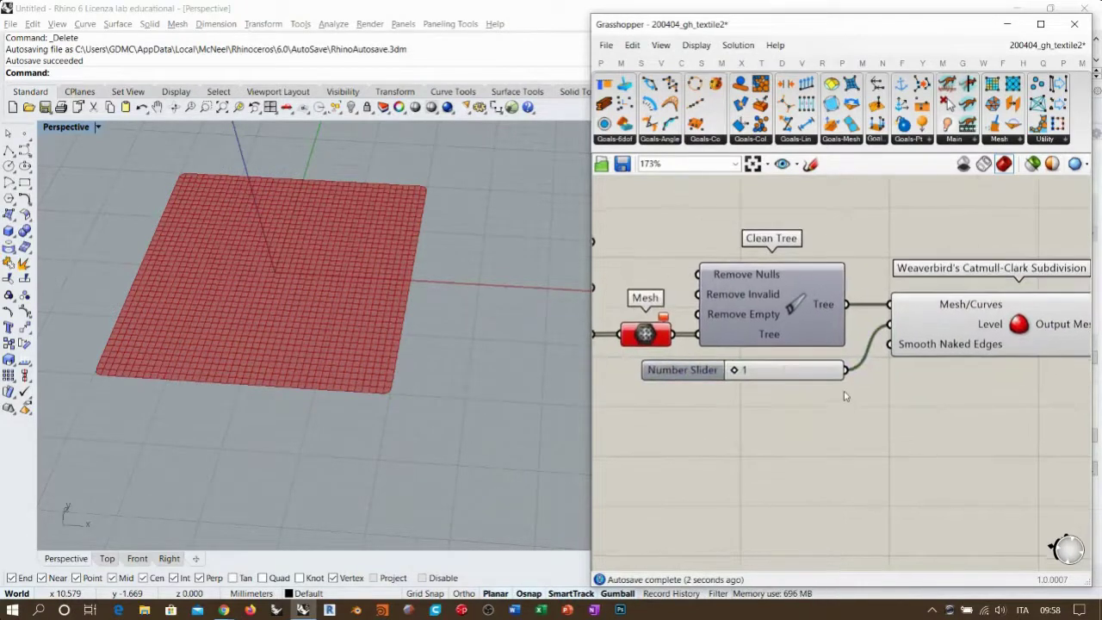
Set the Smooth Naked Edges option of the Catmull-Clark Subdivision to Corner Fixed
{"action": "right_click", "coordinate": [923, 346]}
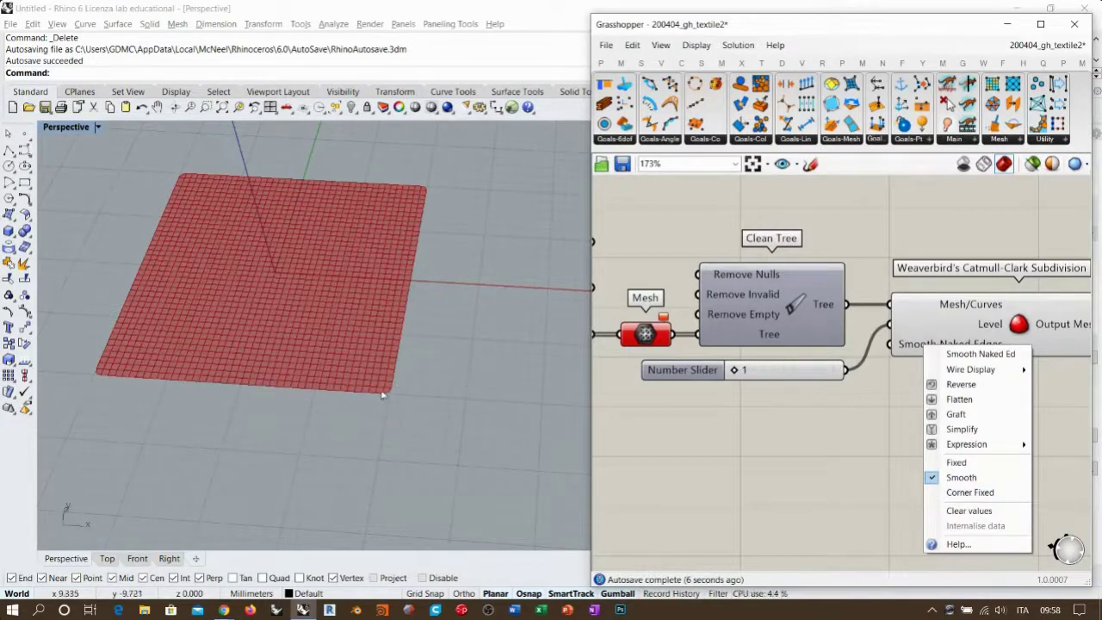
{"action": "left_click", "coordinate": [961, 493]}
{"action": "right_click_drag", "start_coordinate": [377, 349], "coordinate": [413, 395]}
Switch the False Start Toggle of the BouncySolver to True to run the simulation
{"action": "right_click_drag", "start_coordinate": [797, 412], "coordinate": [886, 406]}
{"action": "scroll", "coordinate": [886, 406], "scroll_direction": "down", "scroll_amount": 3}
{"action": "right_click_drag", "start_coordinate": [676, 361], "coordinate": [777, 371]}
{"action": "scroll", "coordinate": [777, 371], "scroll_direction": "up", "scroll_amount": 3}
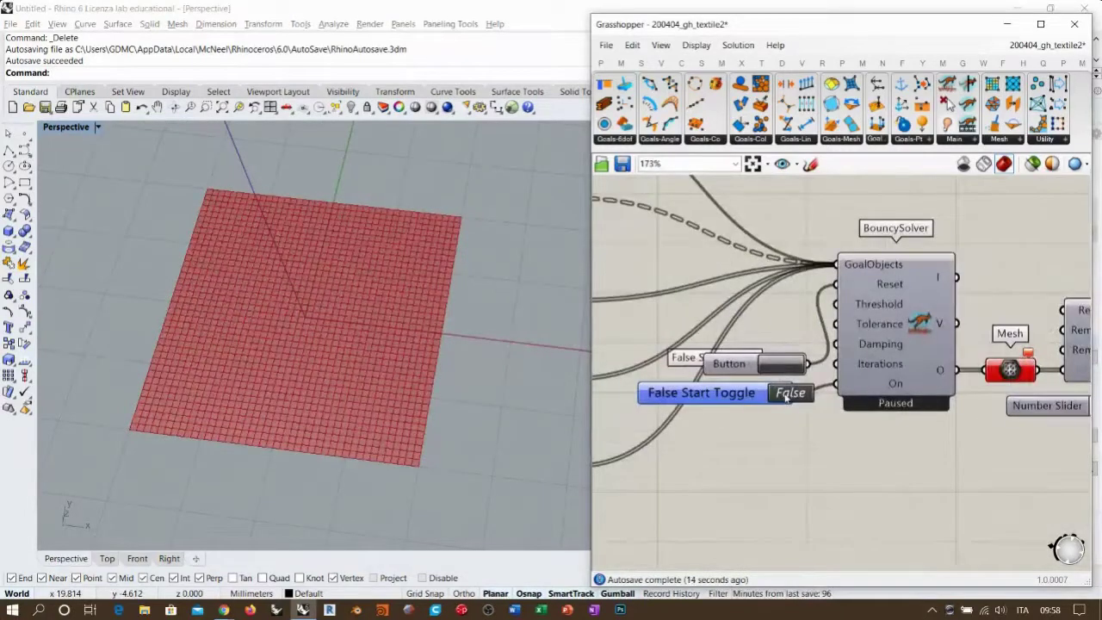
{"action": "left_click", "coordinate": [785, 397]}
{"action": "right_click_drag", "start_coordinate": [282, 440], "coordinate": [359, 460]}
Set the Level slider of the Catmull-Clark Subdivision to 3
{"action": "right_click_drag", "start_coordinate": [845, 376], "coordinate": [502, 359]}
{"action": "scroll", "coordinate": [783, 394], "scroll_direction": "up", "scroll_amount": 3}
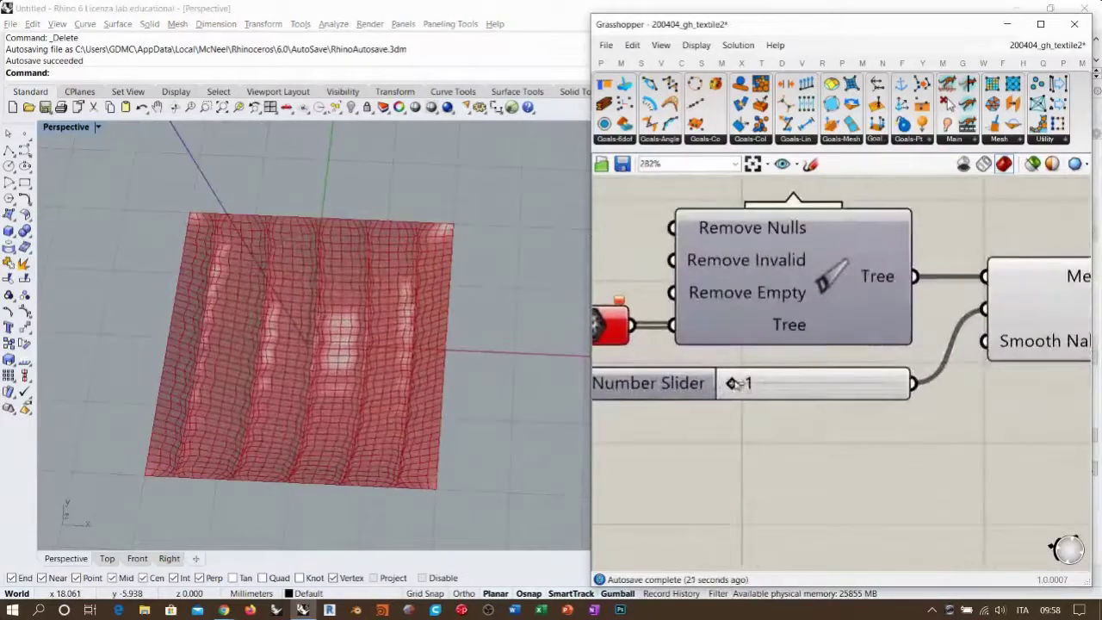
{"action": "left_click_drag", "start_coordinate": [776, 386], "coordinate": [883, 388]}
{"action": "right_click_drag", "start_coordinate": [978, 383], "coordinate": [844, 376]}
Examine the folds of the subdivided textile mesh up close and from several angles in the Perspective viewport
{"action": "right_click_drag", "start_coordinate": [392, 408], "coordinate": [353, 248]}
{"action": "scroll", "coordinate": [391, 365], "scroll_direction": "up", "scroll_amount": 5}
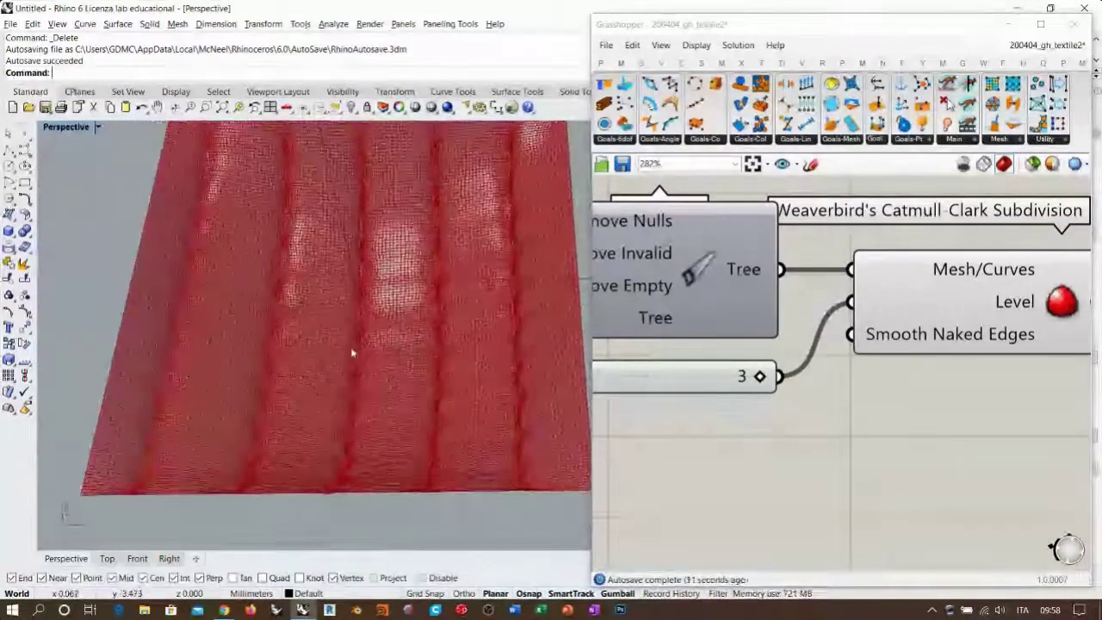
{"action": "scroll", "coordinate": [411, 307], "scroll_direction": "down", "scroll_amount": 3}
{"action": "right_click_drag", "start_coordinate": [410, 307], "coordinate": [396, 227]}
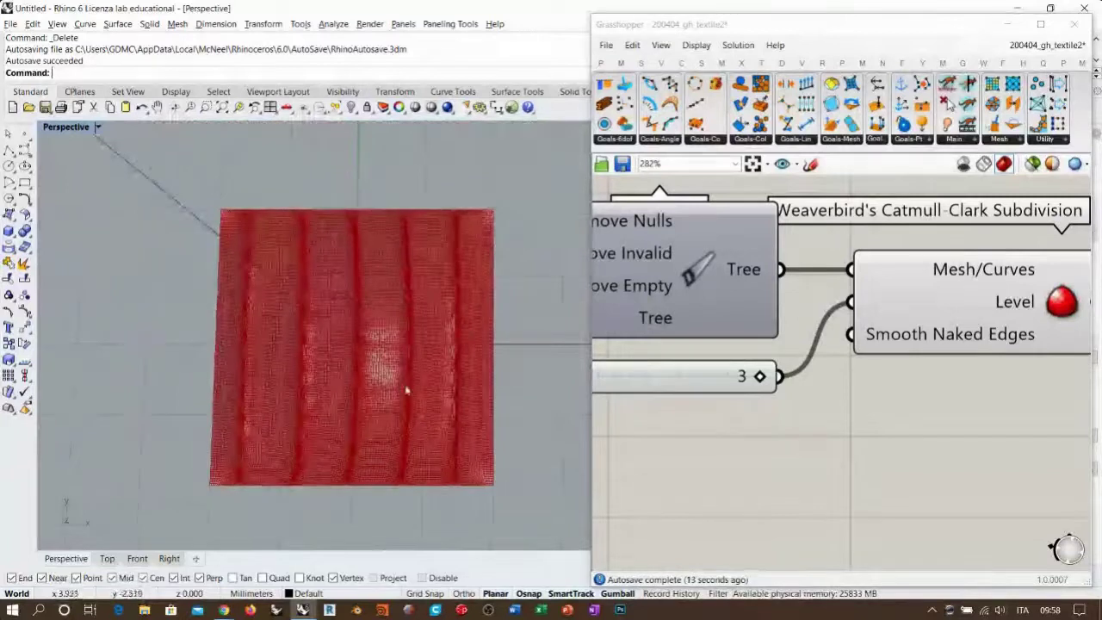
{"action": "right_click_drag", "start_coordinate": [386, 445], "coordinate": [380, 351]}
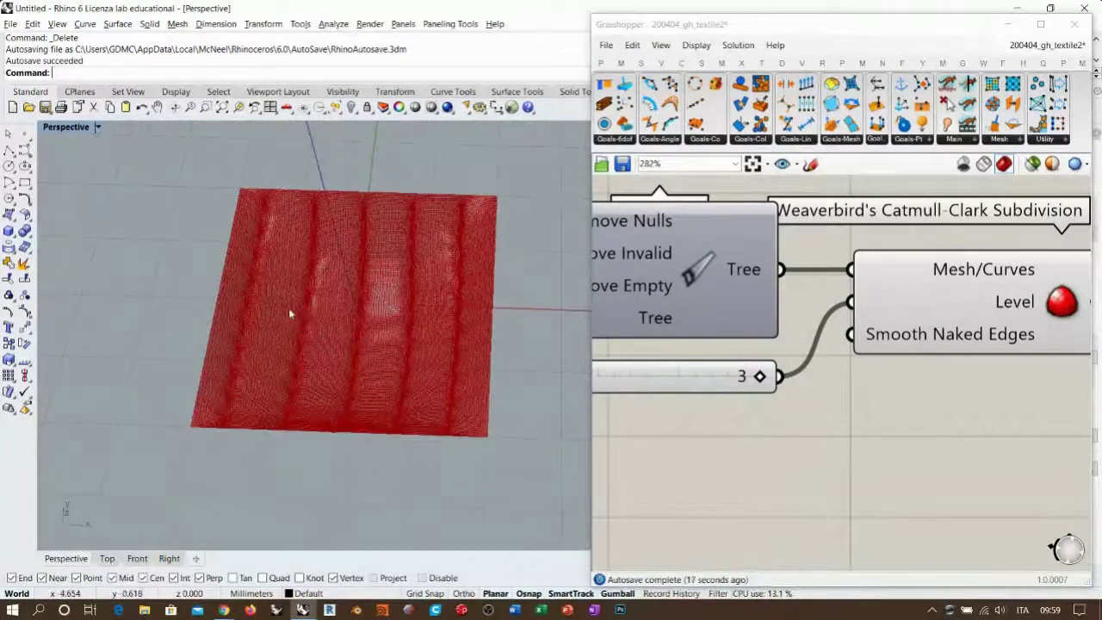
{"action": "right_click_drag", "start_coordinate": [414, 367], "coordinate": [442, 381]}
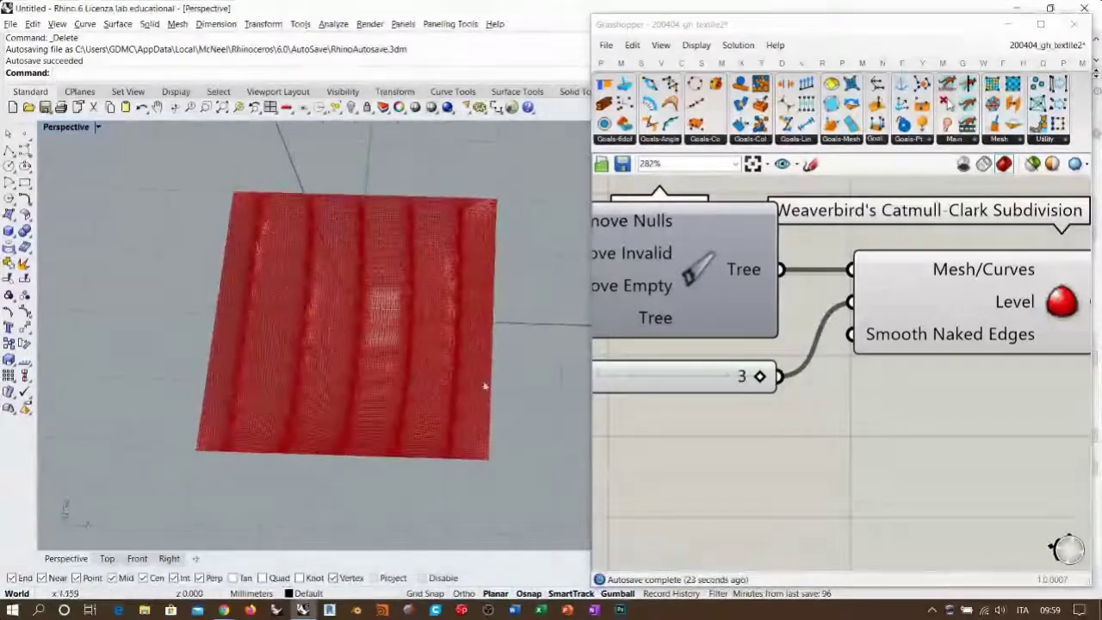
Turn off the preview of the Dispatch component that follows Explode and deselect it
{"action": "right_click_drag", "start_coordinate": [759, 428], "coordinate": [892, 414]}
{"action": "scroll", "coordinate": [893, 415], "scroll_direction": "down", "scroll_amount": 5}
{"action": "scroll", "coordinate": [876, 314], "scroll_direction": "up", "scroll_amount": 2}
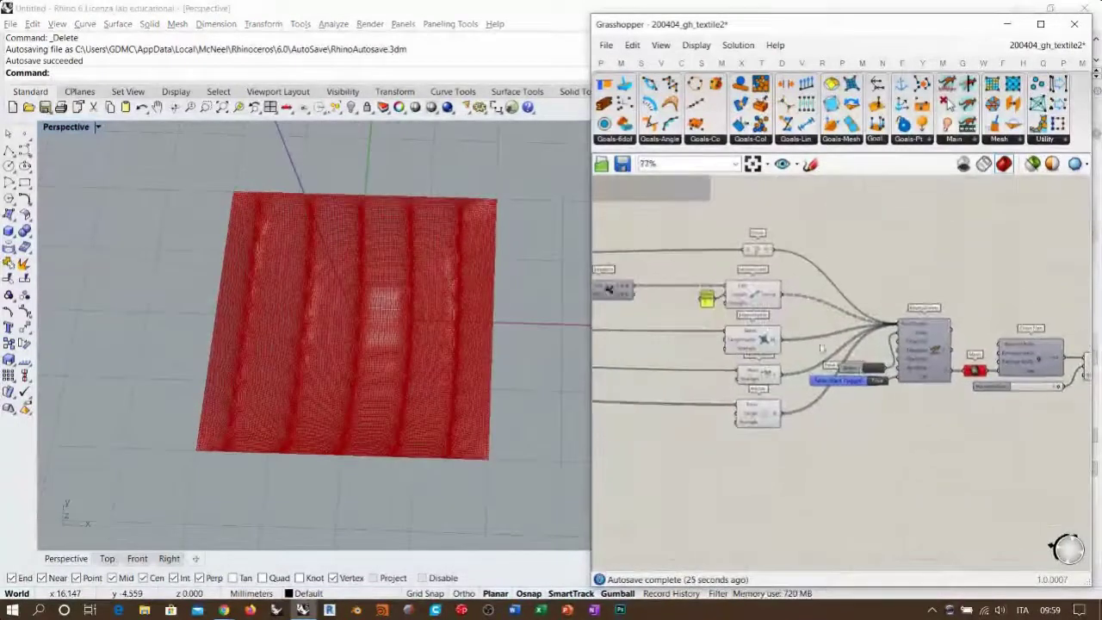
{"action": "right_click_drag", "start_coordinate": [875, 314], "coordinate": [919, 301]}
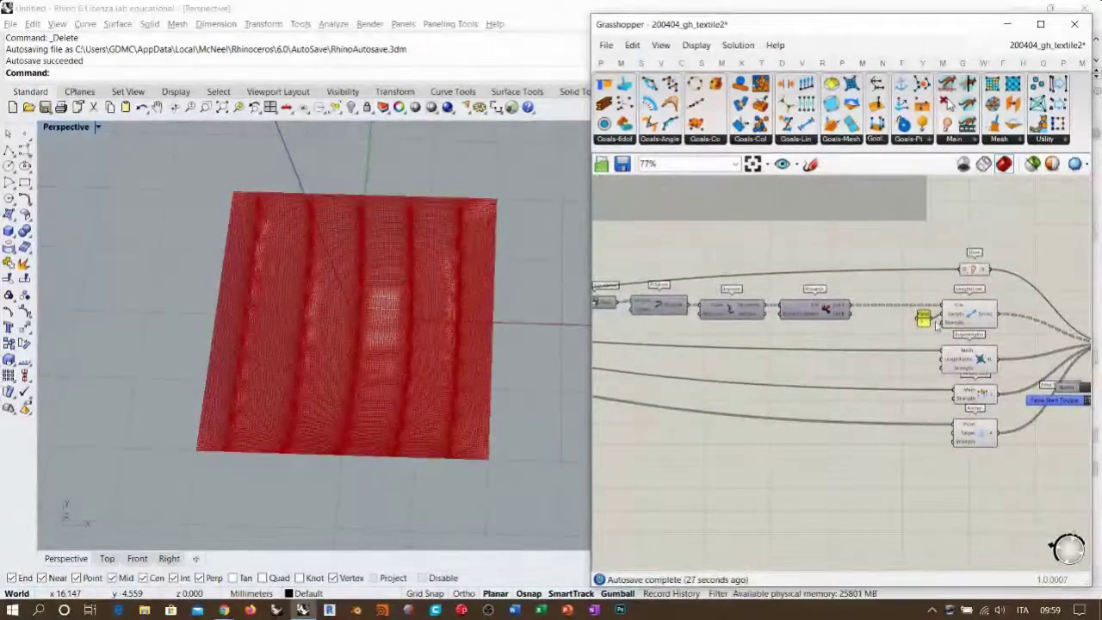
{"action": "right_click_drag", "start_coordinate": [696, 323], "coordinate": [734, 328]}
{"action": "scroll", "coordinate": [899, 325], "scroll_direction": "up", "scroll_amount": 4}
{"action": "left_click", "coordinate": [901, 314]}
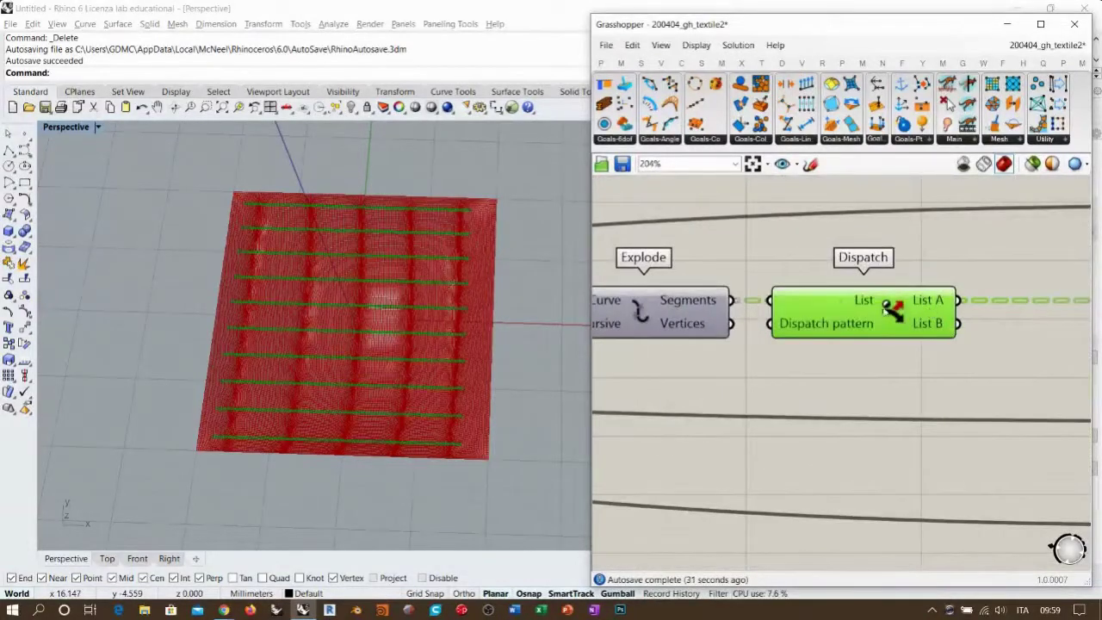
{"action": "key", "text": "ctrl+q"}
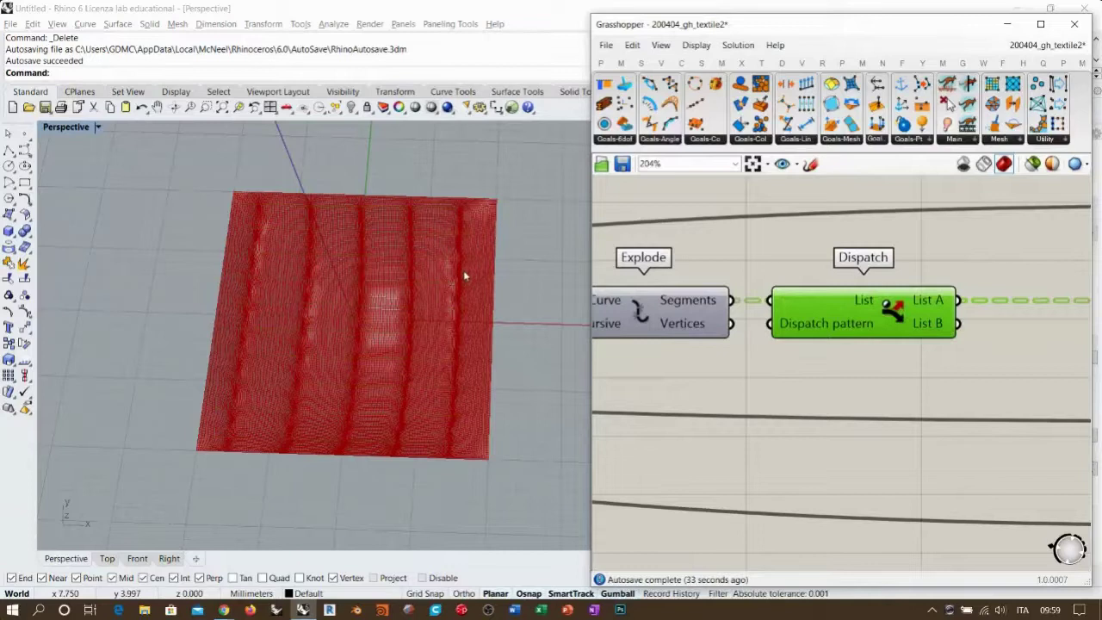
{"action": "scroll", "coordinate": [773, 356], "scroll_direction": "down", "scroll_amount": 5}
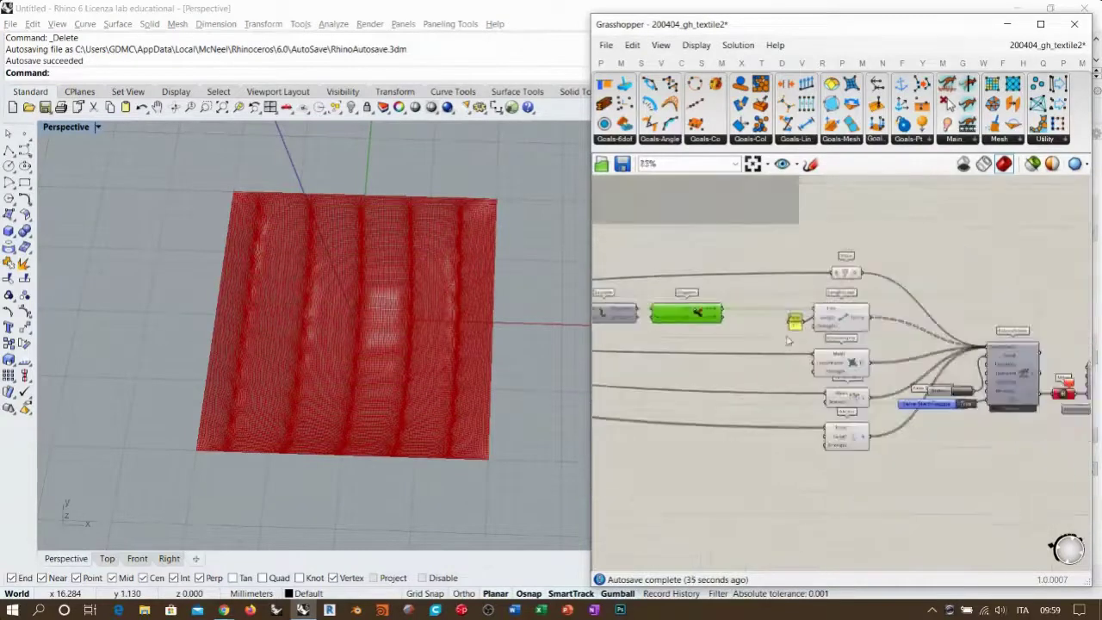
{"action": "scroll", "coordinate": [877, 347], "scroll_direction": "down", "scroll_amount": 2}
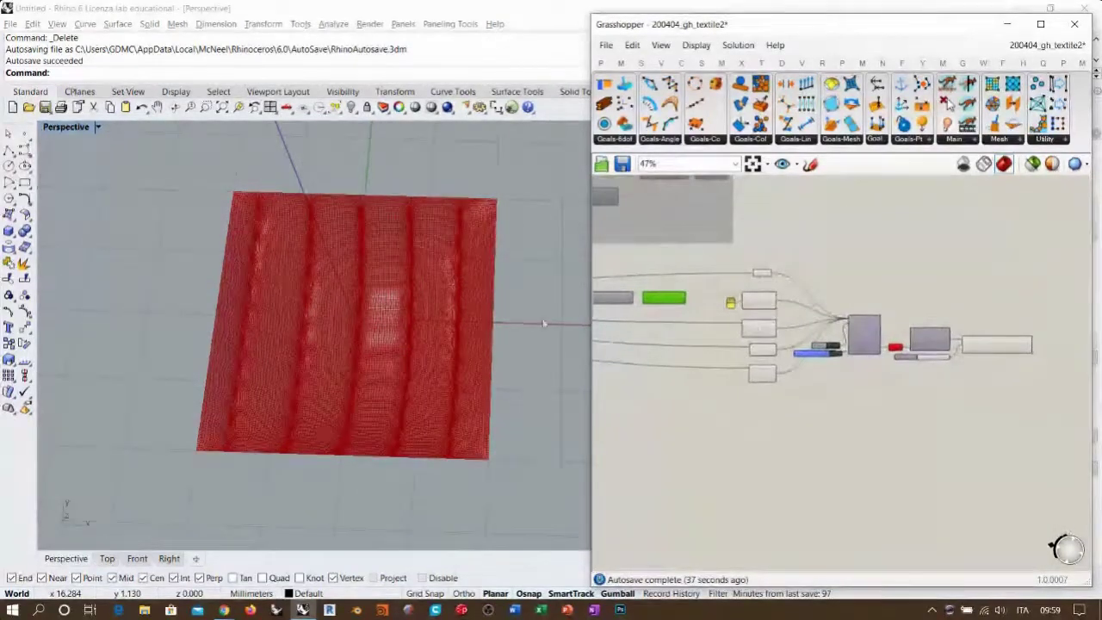
{"action": "right_click_drag", "start_coordinate": [409, 302], "coordinate": [410, 265]}
{"action": "left_click", "coordinate": [863, 232]}
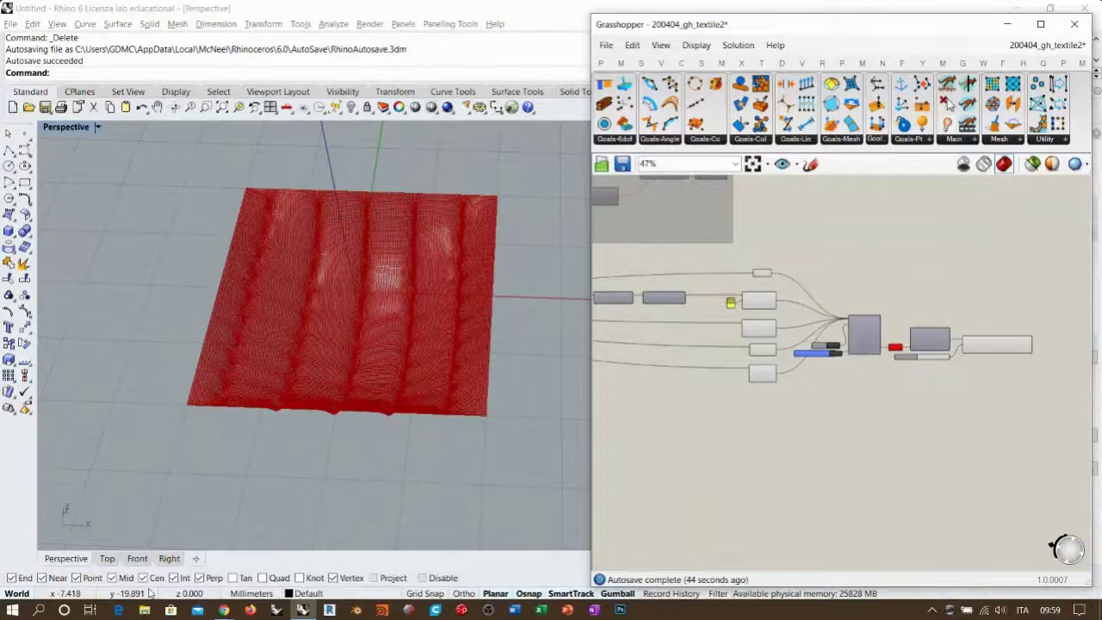
Open a new File Explorer window and browse drive E: through 03. MARKETING, GDMex and DISENO to the TEXTILES folder
{"action": "right_click", "coordinate": [145, 610]}
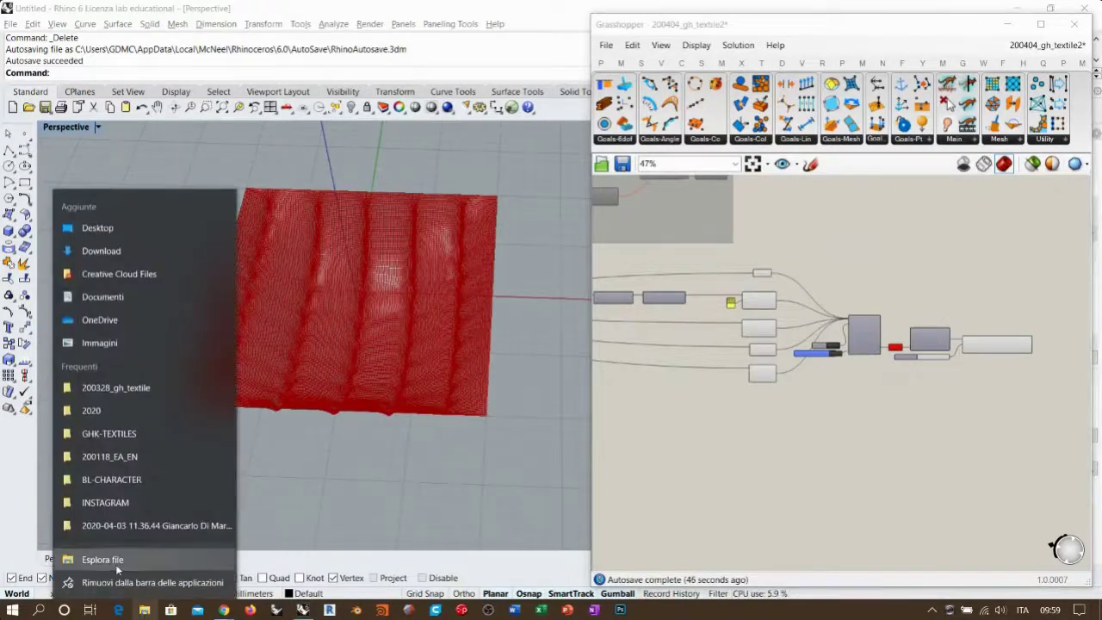
{"action": "left_click", "coordinate": [103, 559]}
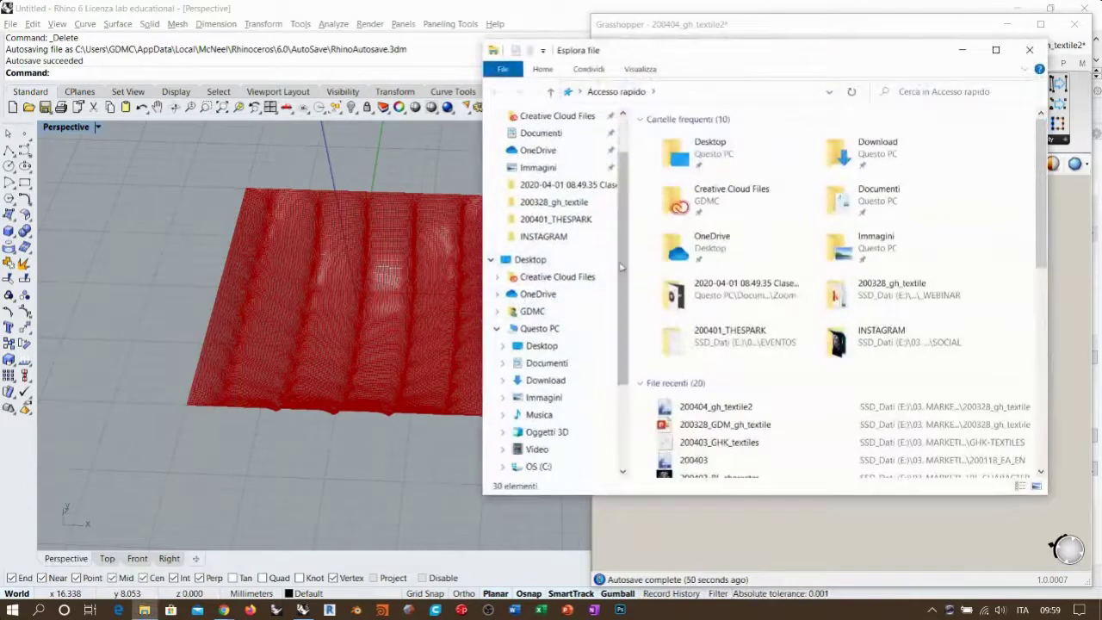
{"action": "scroll", "coordinate": [551, 344], "scroll_direction": "down", "scroll_amount": 2}
{"action": "left_click", "coordinate": [503, 415]}
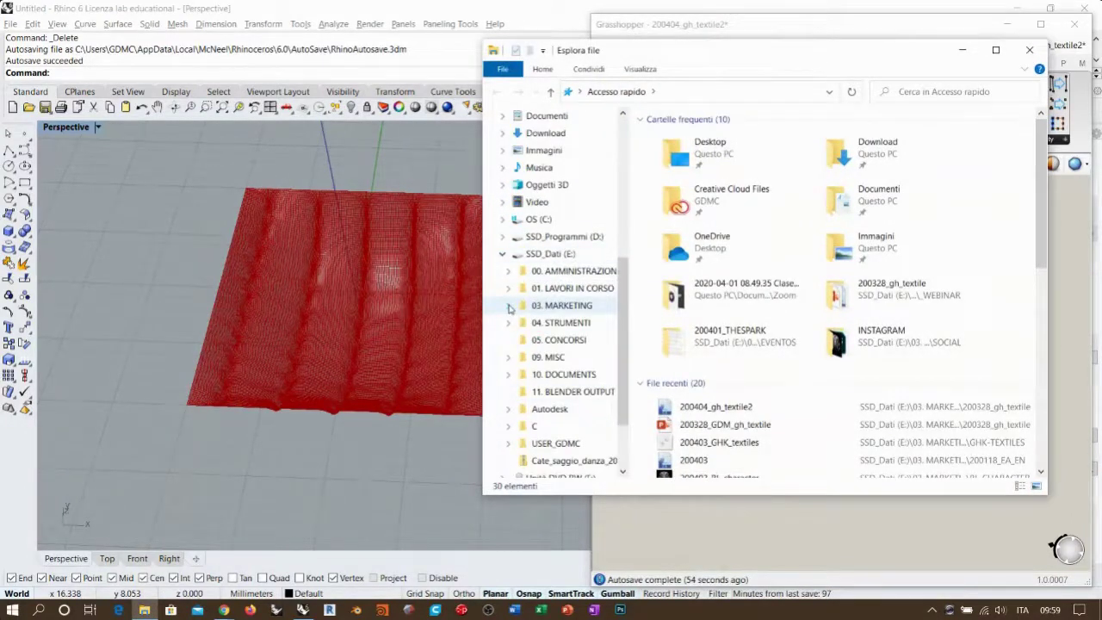
{"action": "left_click", "coordinate": [509, 306]}
{"action": "left_click", "coordinate": [513, 357]}
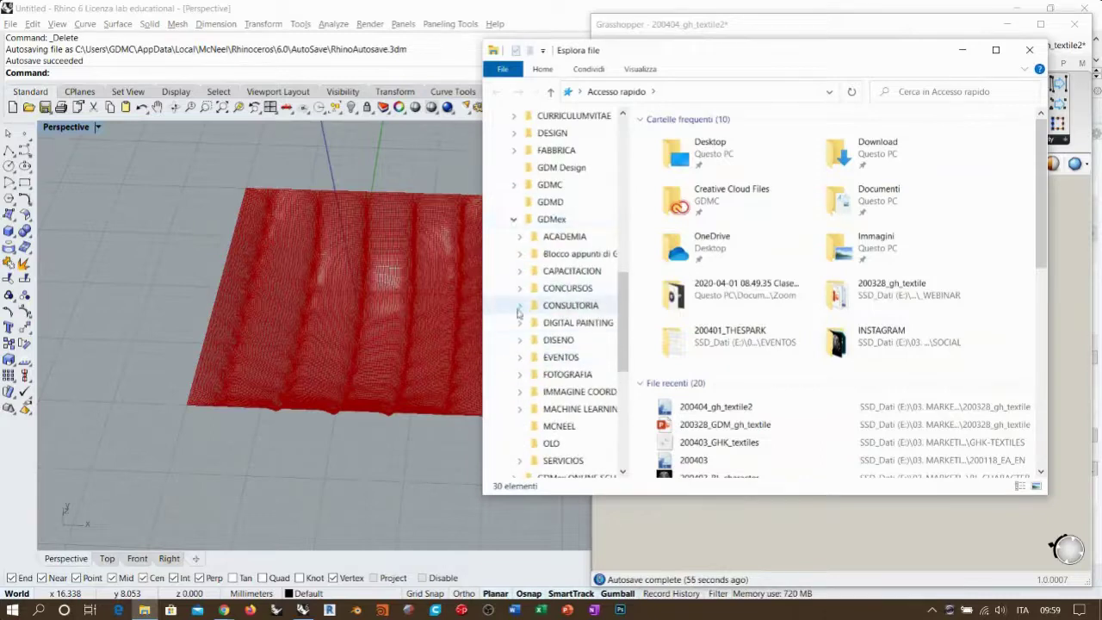
{"action": "left_click", "coordinate": [522, 339]}
{"action": "scroll", "coordinate": [527, 338], "scroll_direction": "down", "scroll_amount": 15}
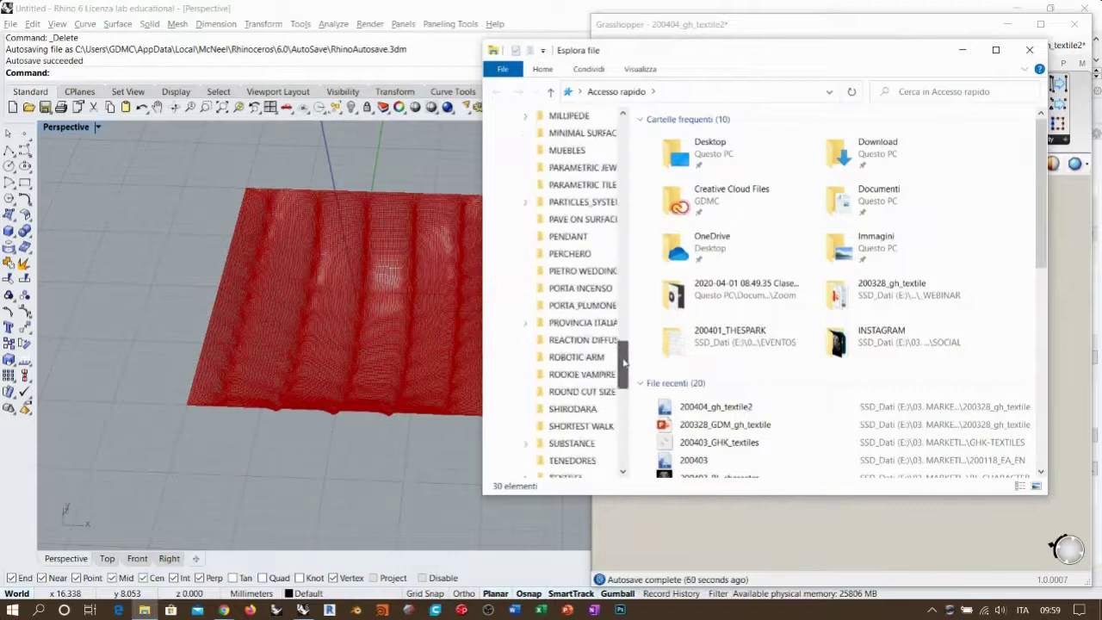
{"action": "scroll", "coordinate": [624, 361], "scroll_direction": "down", "scroll_amount": 2}
{"action": "left_click", "coordinate": [565, 425]}
Maximize the TEXTILES folder window, view the 170225_textile_wrinkles image, and close the image
{"action": "left_click_drag", "start_coordinate": [788, 64], "coordinate": [376, 44]}
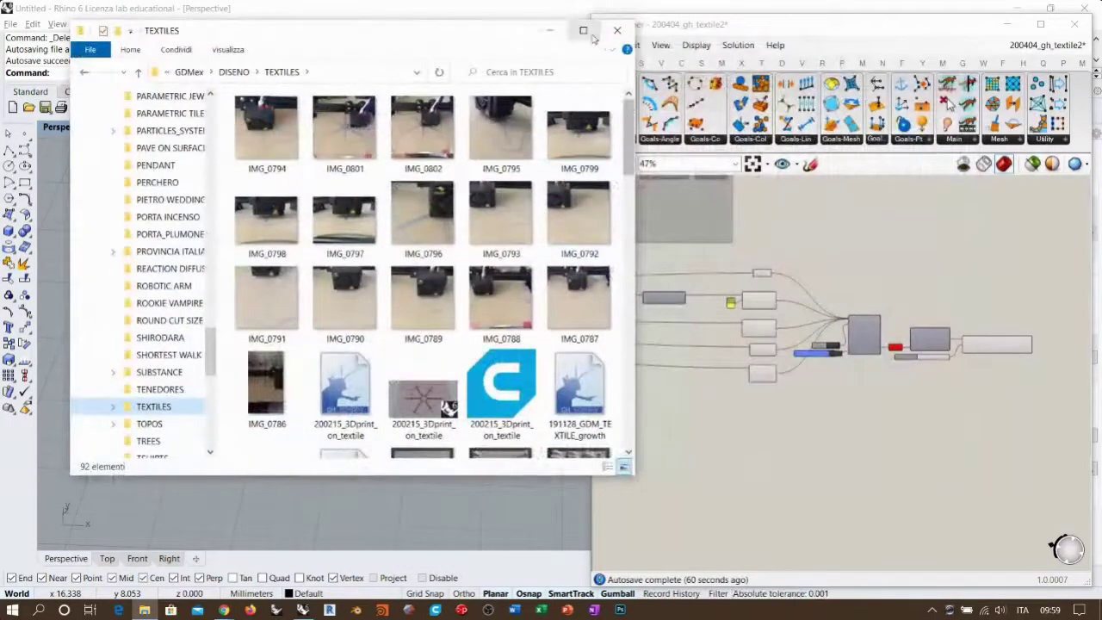
{"action": "left_click", "coordinate": [586, 35]}
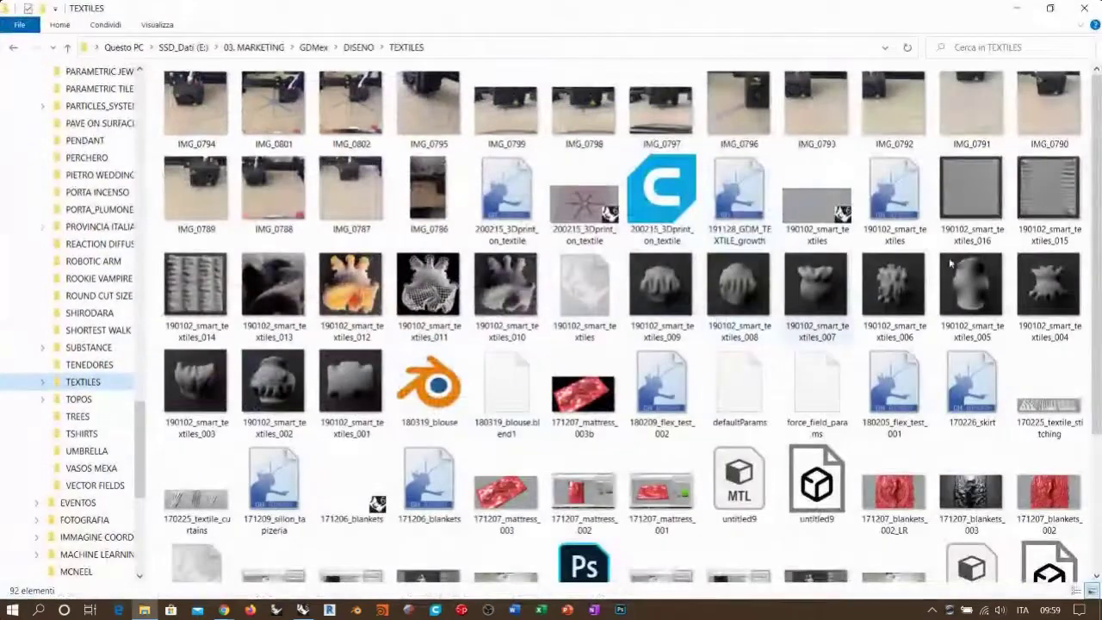
{"action": "scroll", "coordinate": [1079, 183], "scroll_direction": "down", "scroll_amount": 3}
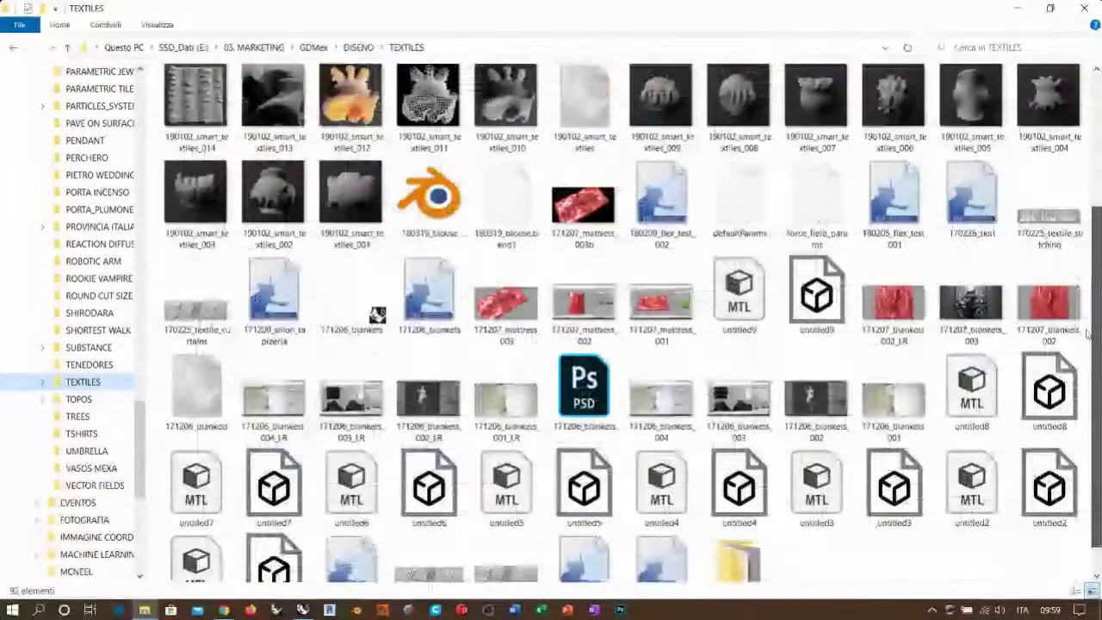
{"action": "double_click", "coordinate": [506, 572]}
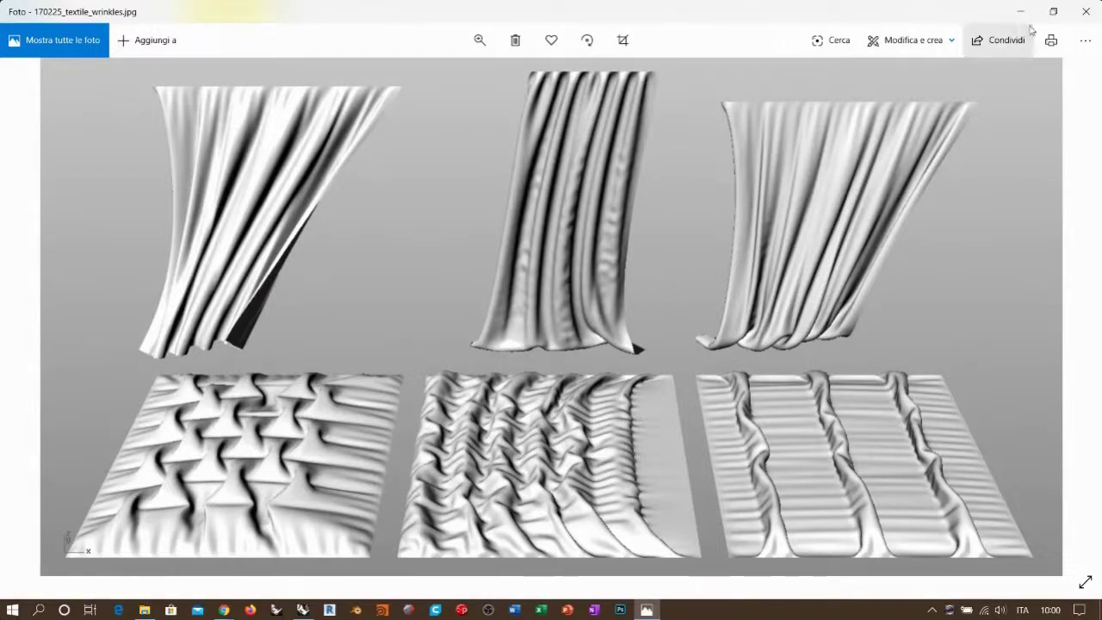
{"action": "left_click", "coordinate": [1085, 11]}
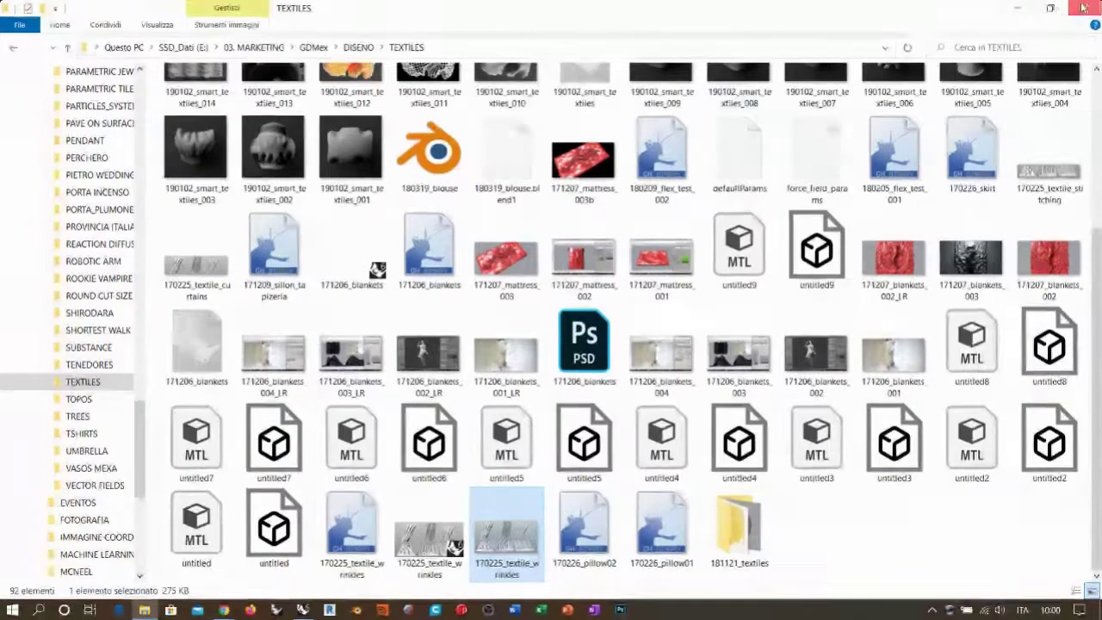
Close the folder window, check the WebinarJam chat in the browser, and return to Grasshopper
{"action": "key", "text": "alt+F4"}
{"action": "key", "text": "alt+Tab"}
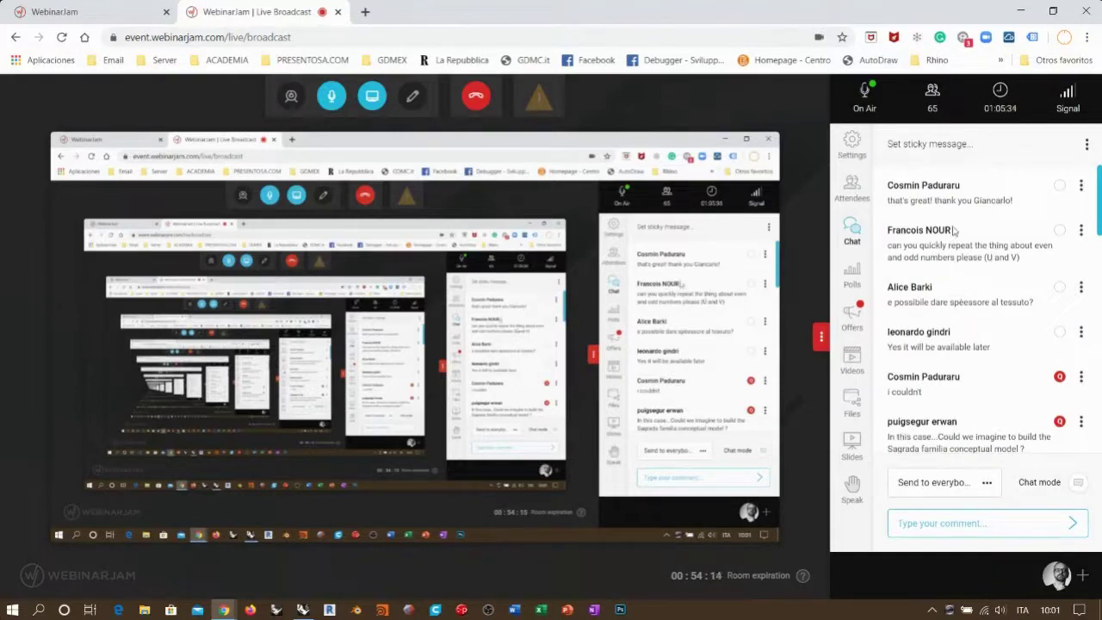
{"action": "key", "text": "alt+Tab"}
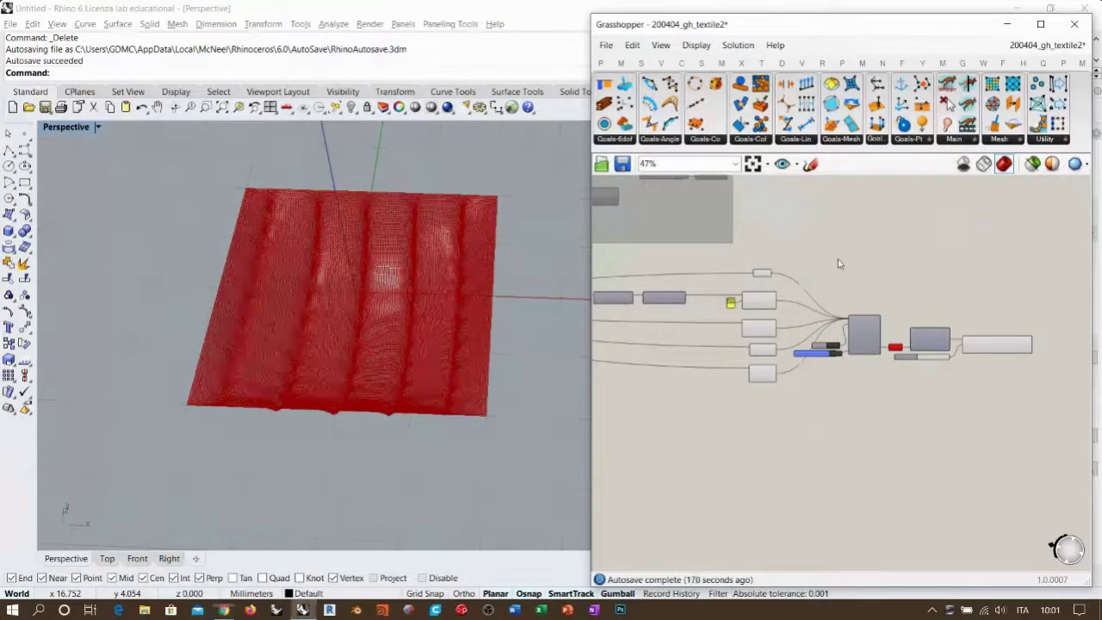
Rearrange the two Mesh Surface count sliders so the U Count slider (21) sits above the V Count slider (20)
{"action": "scroll", "coordinate": [840, 264], "scroll_direction": "up", "scroll_amount": 5}
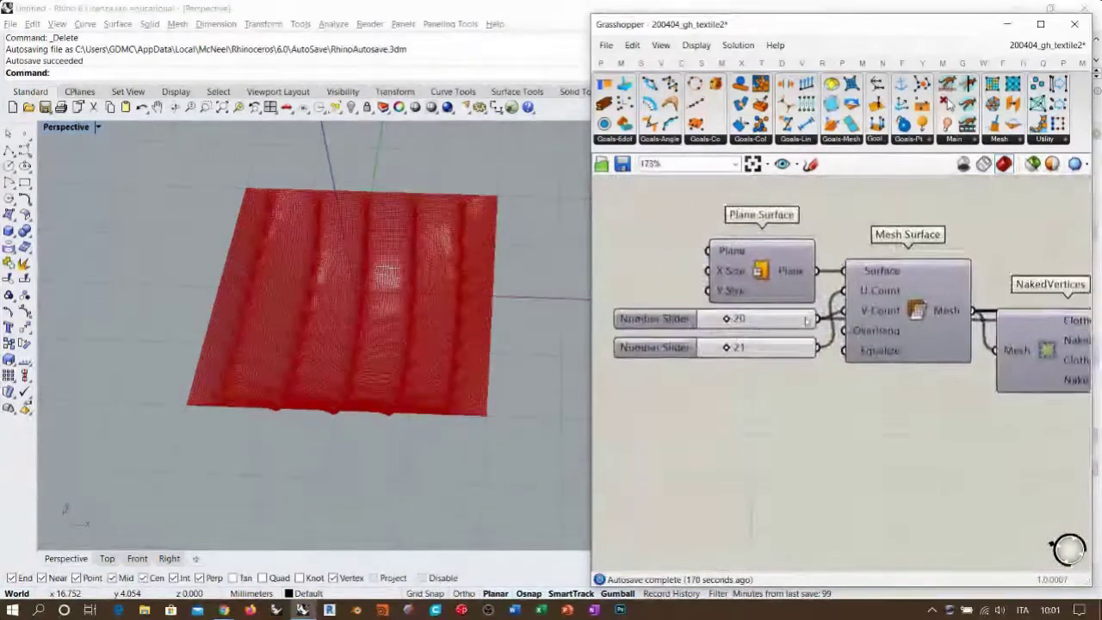
{"action": "scroll", "coordinate": [805, 321], "scroll_direction": "up", "scroll_amount": 1}
{"action": "left_click_drag", "start_coordinate": [824, 340], "coordinate": [824, 418]}
{"action": "left_click_drag", "start_coordinate": [808, 469], "coordinate": [769, 370]}
{"action": "left_click_drag", "start_coordinate": [828, 386], "coordinate": [782, 381]}
{"action": "left_click", "coordinate": [831, 454]}
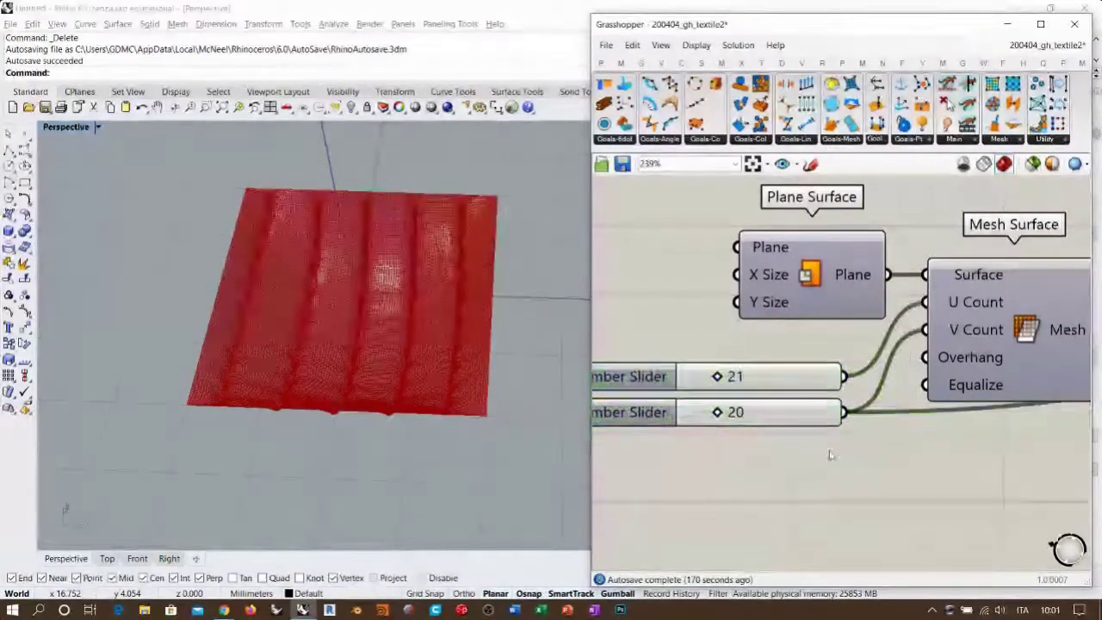
Review the component chain after Mesh Surface and select the V Count slider to examine its connections
{"action": "scroll", "coordinate": [997, 319], "scroll_direction": "down", "scroll_amount": 8}
{"action": "scroll", "coordinate": [997, 318], "scroll_direction": "up", "scroll_amount": 4}
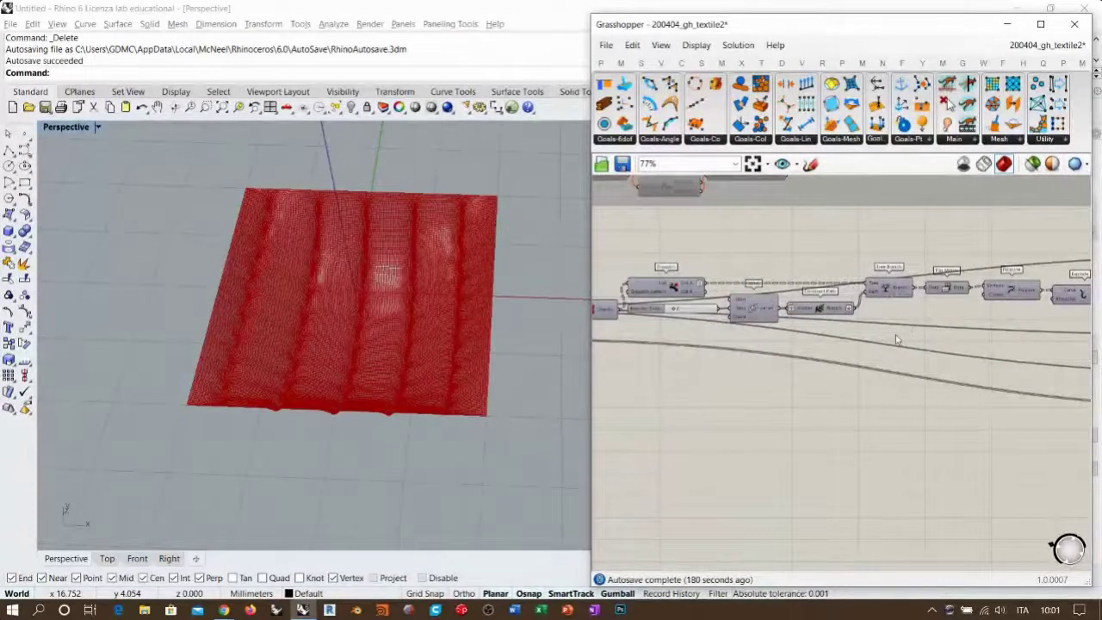
{"action": "scroll", "coordinate": [741, 355], "scroll_direction": "up", "scroll_amount": 6}
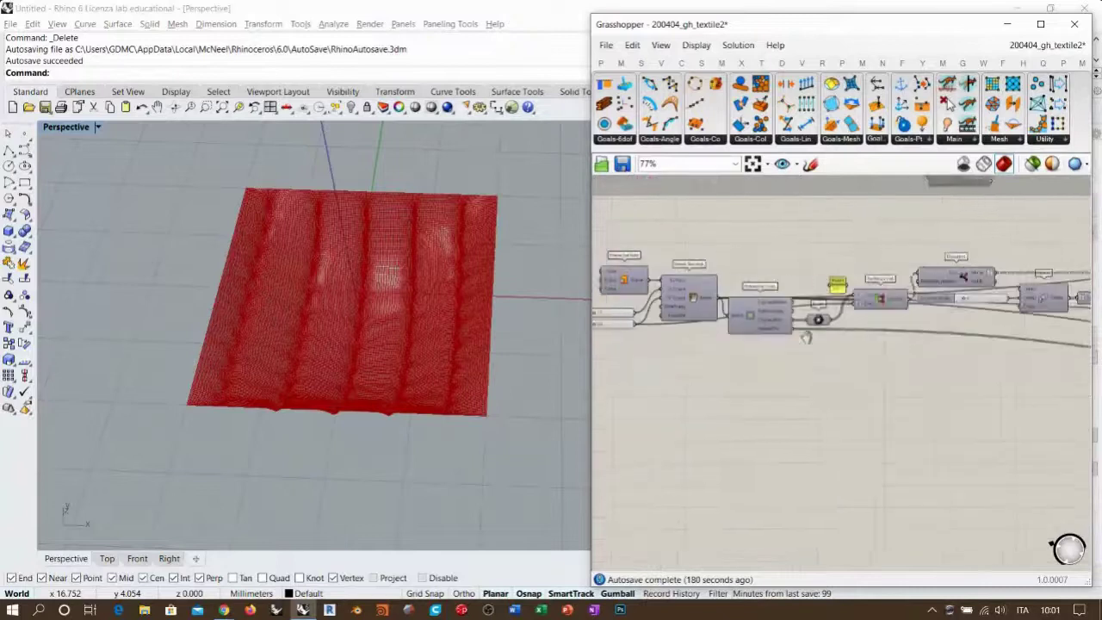
{"action": "left_click", "coordinate": [772, 368]}
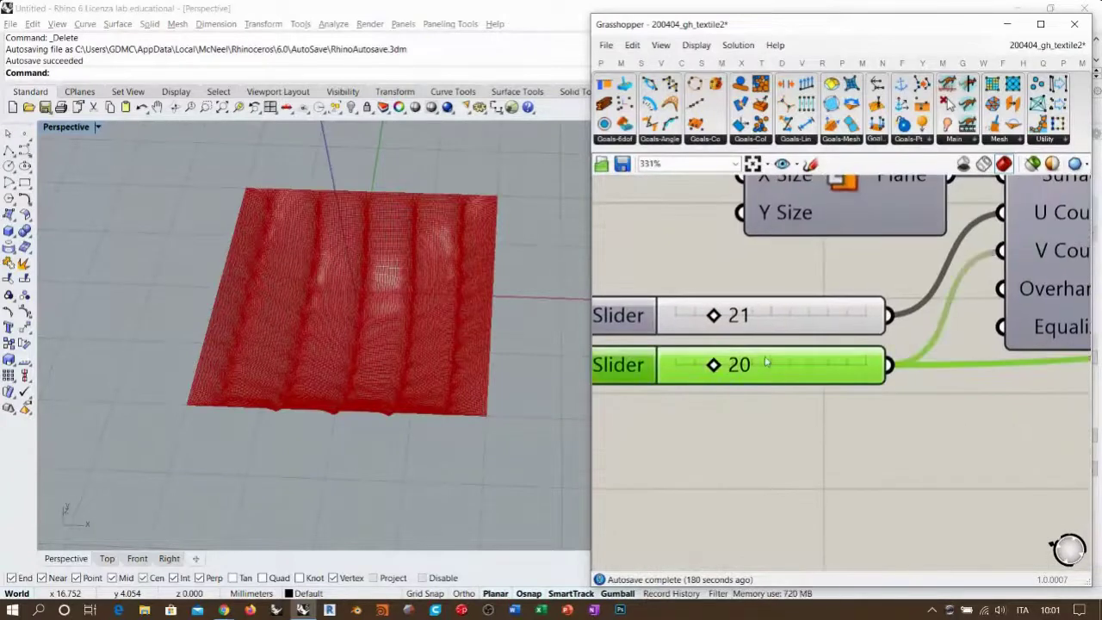
{"action": "scroll", "coordinate": [768, 362], "scroll_direction": "down", "scroll_amount": 2}
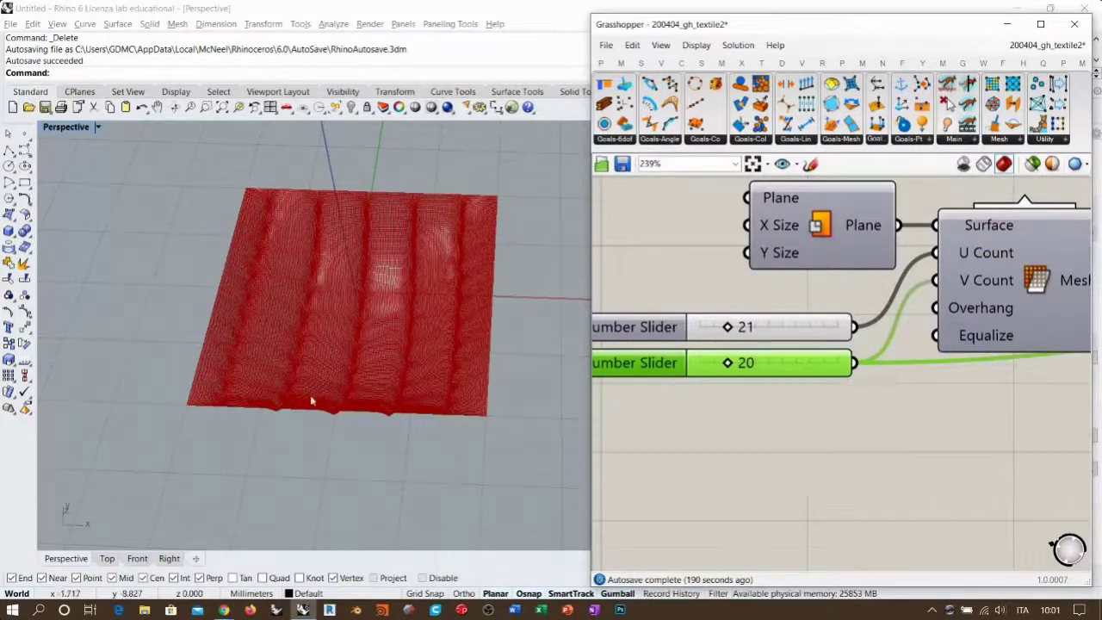
Switch Rhino to the Top view, reset the BouncySolver simulation and hide the Catmull-Clark subdivision preview
{"action": "left_click", "coordinate": [107, 559]}
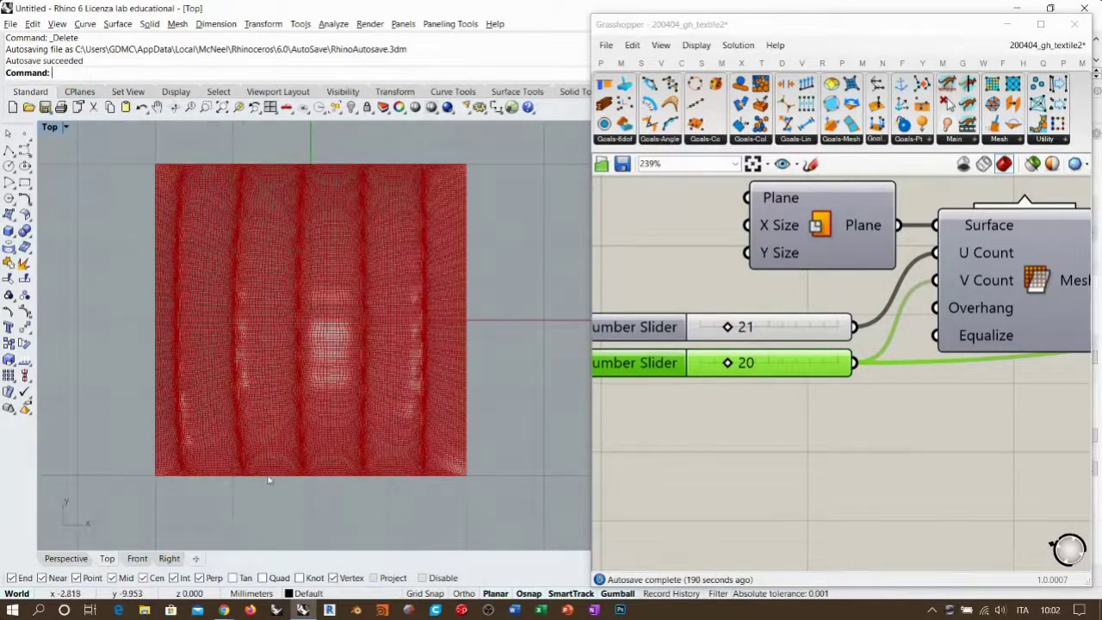
{"action": "scroll", "coordinate": [880, 363], "scroll_direction": "down", "scroll_amount": 7}
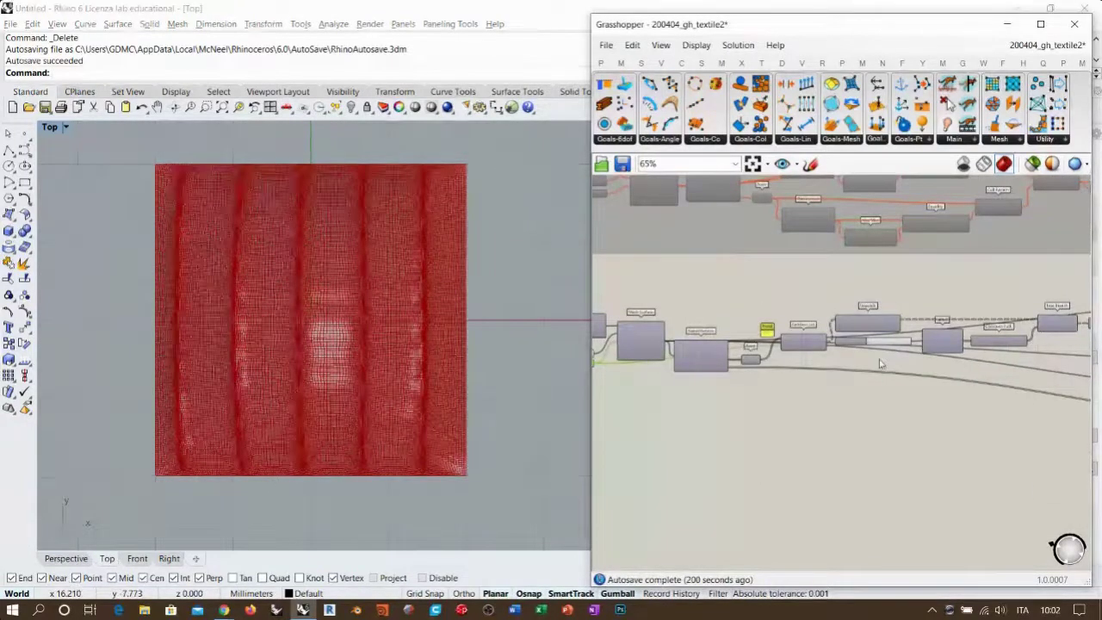
{"action": "scroll", "coordinate": [880, 363], "scroll_direction": "up", "scroll_amount": 13}
{"action": "left_click", "coordinate": [814, 347]}
{"action": "scroll", "coordinate": [671, 362], "scroll_direction": "down", "scroll_amount": 10}
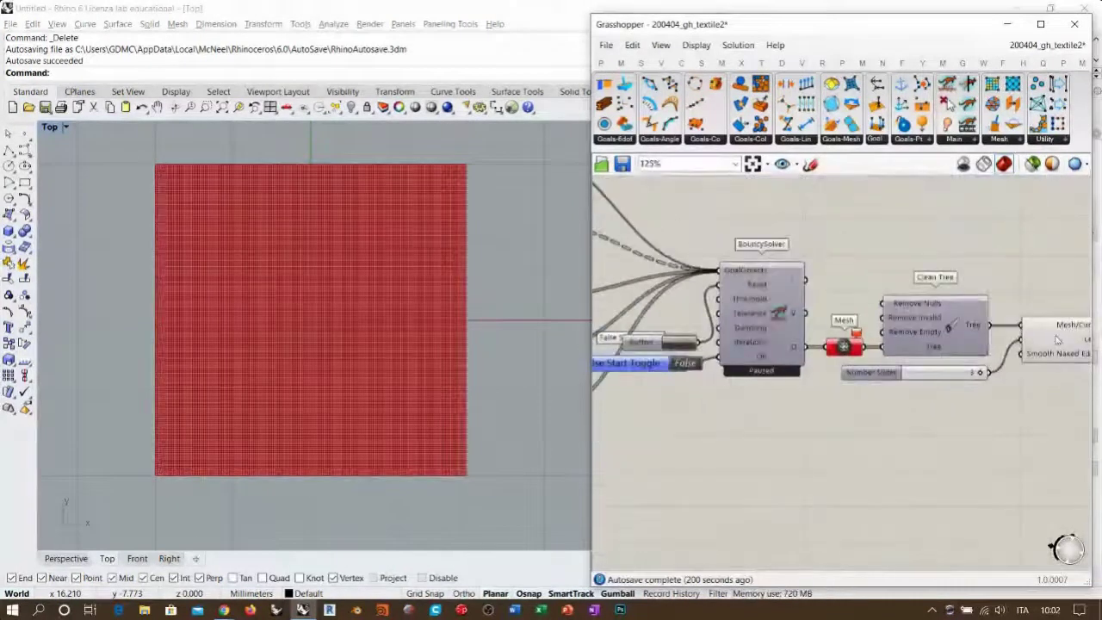
{"action": "scroll", "coordinate": [780, 362], "scroll_direction": "down", "scroll_amount": 3}
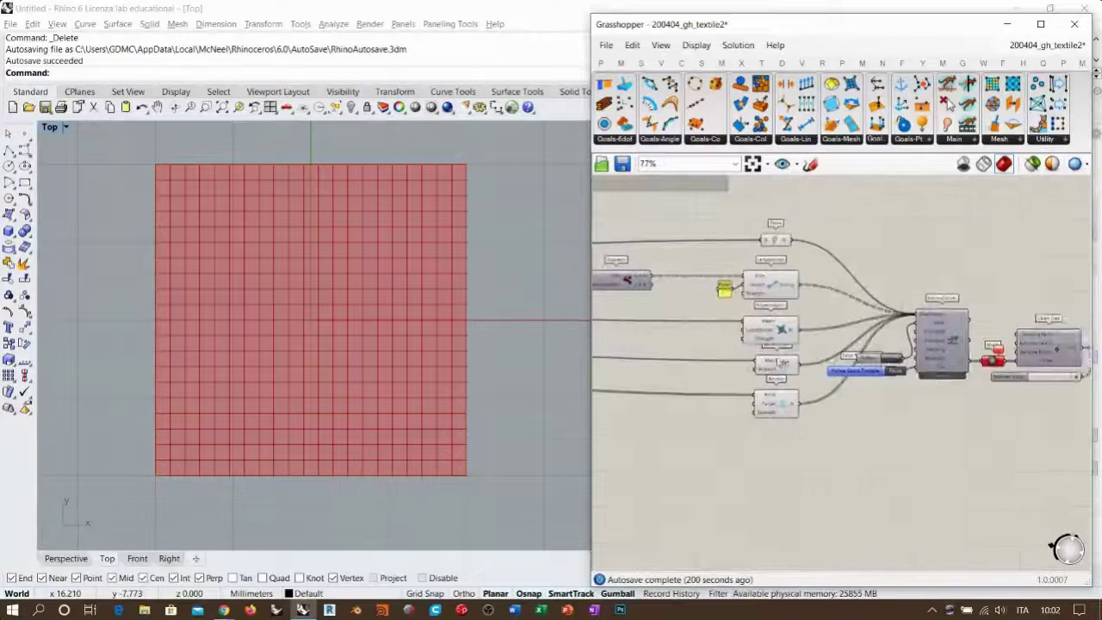
Turn on the NakedVertices preview to display the mesh vertices in the Top view
{"action": "right_click_drag", "start_coordinate": [780, 362], "coordinate": [1029, 379]}
{"action": "right_click_drag", "start_coordinate": [621, 320], "coordinate": [932, 343]}
{"action": "right_click_drag", "start_coordinate": [667, 326], "coordinate": [883, 330]}
{"action": "scroll", "coordinate": [713, 319], "scroll_direction": "up", "scroll_amount": 3}
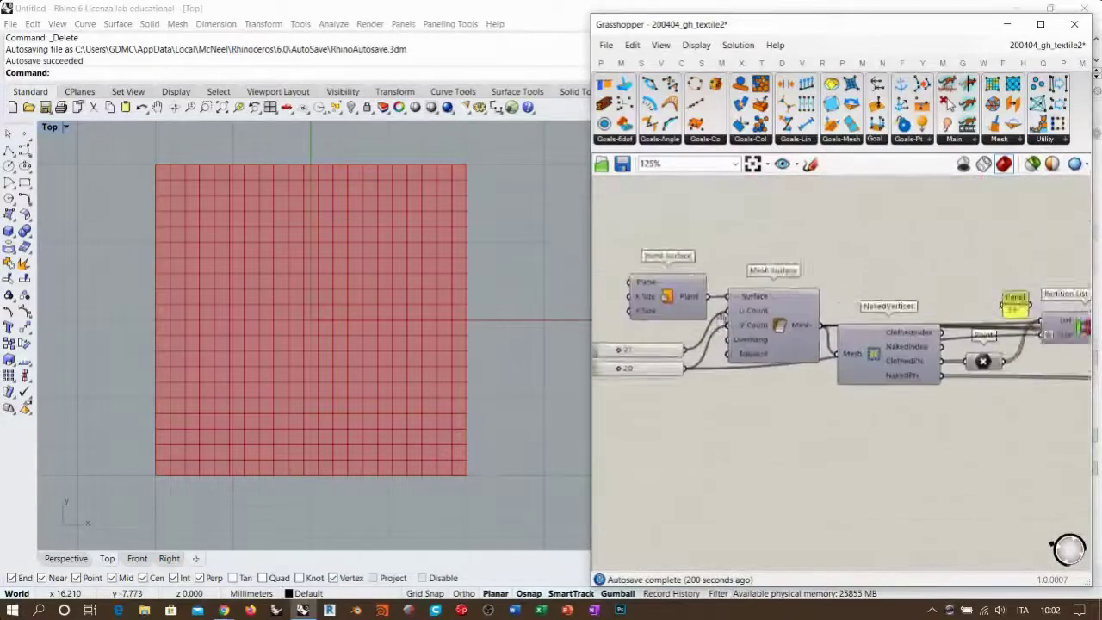
{"action": "right_click_drag", "start_coordinate": [721, 318], "coordinate": [815, 294]}
{"action": "left_click", "coordinate": [984, 331]}
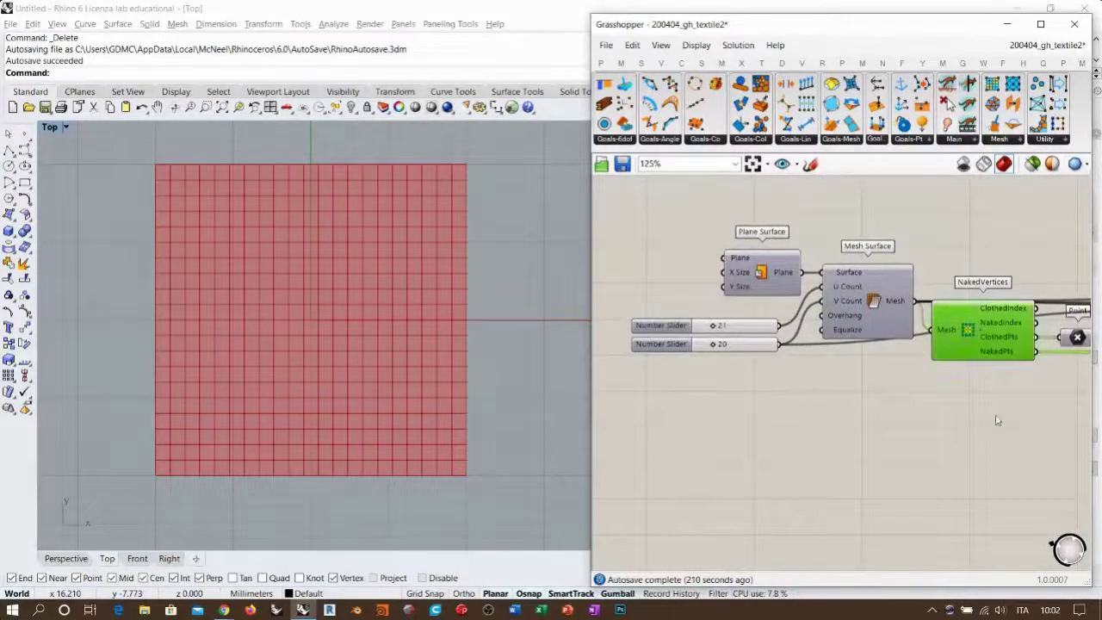
{"action": "key", "text": "ctrl+q"}
{"action": "left_click", "coordinate": [979, 405]}
{"action": "right_click_drag", "start_coordinate": [758, 363], "coordinate": [778, 371]}
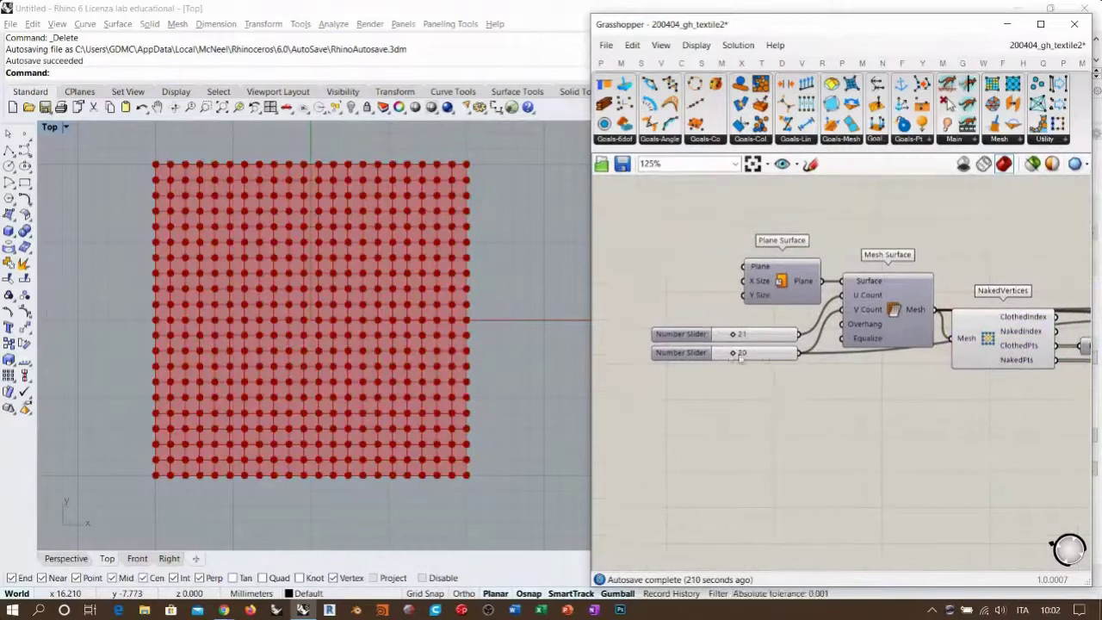
Turn off the NakedVertices preview
{"action": "scroll", "coordinate": [747, 344], "scroll_direction": "up", "scroll_amount": 1}
{"action": "right_click_drag", "start_coordinate": [1013, 345], "coordinate": [898, 341]}
{"action": "scroll", "coordinate": [900, 340], "scroll_direction": "down", "scroll_amount": 2}
{"action": "left_click", "coordinate": [899, 340]}
{"action": "key", "text": "ctrl+q"}
Turn on the Tree Branch preview to display its selected grid points on the mesh
{"action": "right_click_drag", "start_coordinate": [1069, 371], "coordinate": [809, 361]}
{"action": "right_click_drag", "start_coordinate": [971, 349], "coordinate": [838, 361]}
{"action": "left_click", "coordinate": [838, 362]}
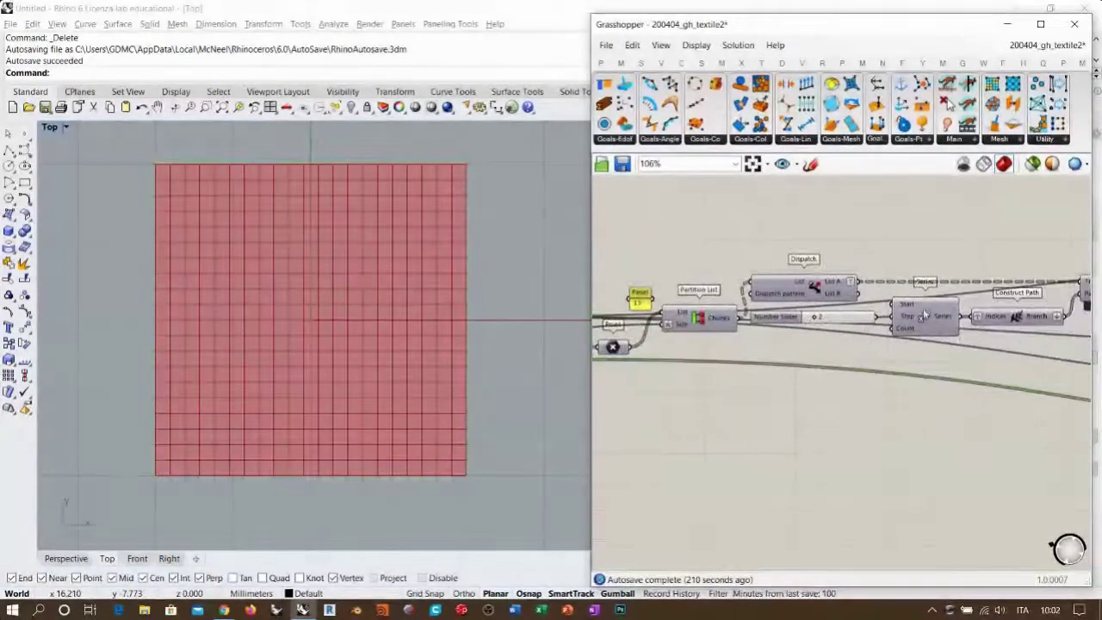
{"action": "right_click_drag", "start_coordinate": [819, 293], "coordinate": [652, 290]}
{"action": "left_click", "coordinate": [652, 290]}
{"action": "left_click", "coordinate": [779, 251]}
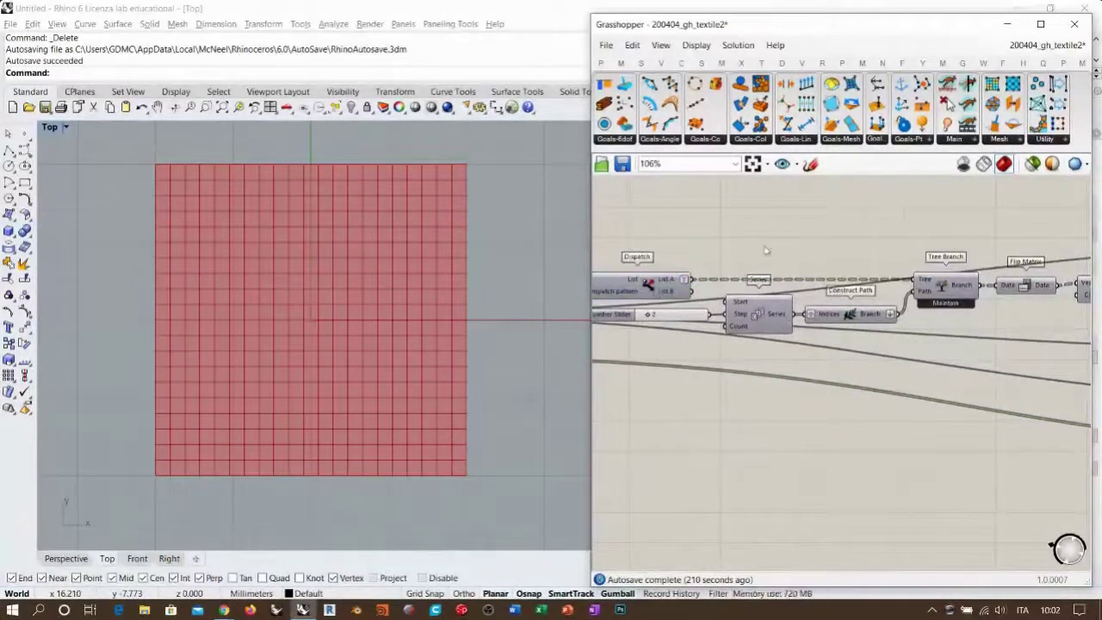
{"action": "left_click", "coordinate": [943, 287]}
{"action": "key", "text": "ctrl+q"}
{"action": "left_click", "coordinate": [867, 245]}
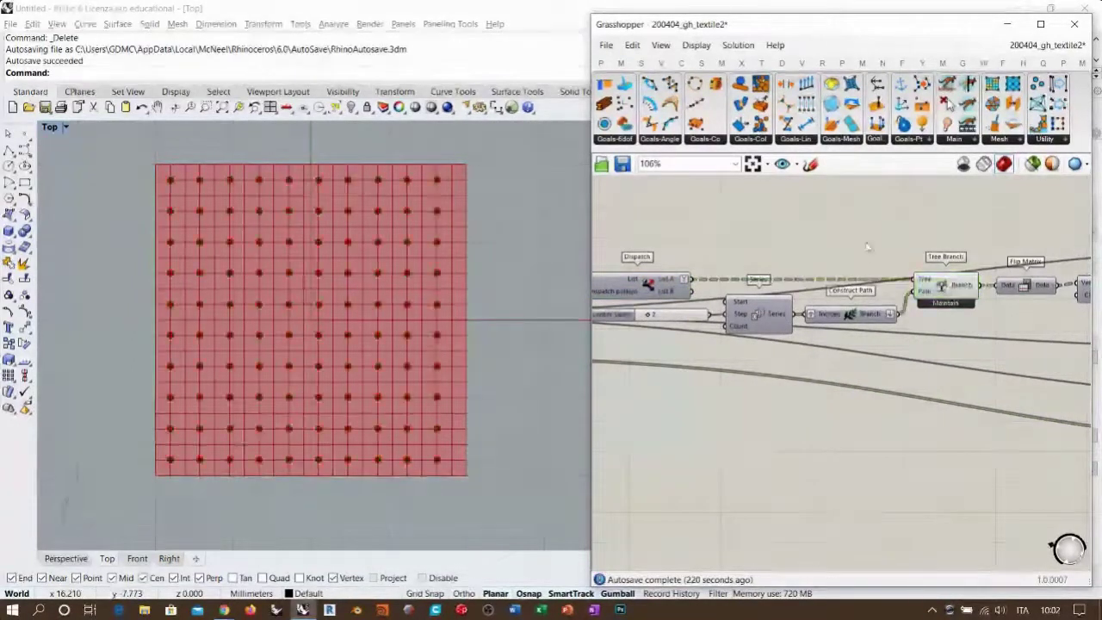
Examine the two count sliders feeding Mesh Surface against the Tree Branch points, selecting the U Count slider
{"action": "right_click_drag", "start_coordinate": [600, 332], "coordinate": [1048, 345]}
{"action": "scroll", "coordinate": [732, 362], "scroll_direction": "up", "scroll_amount": 4}
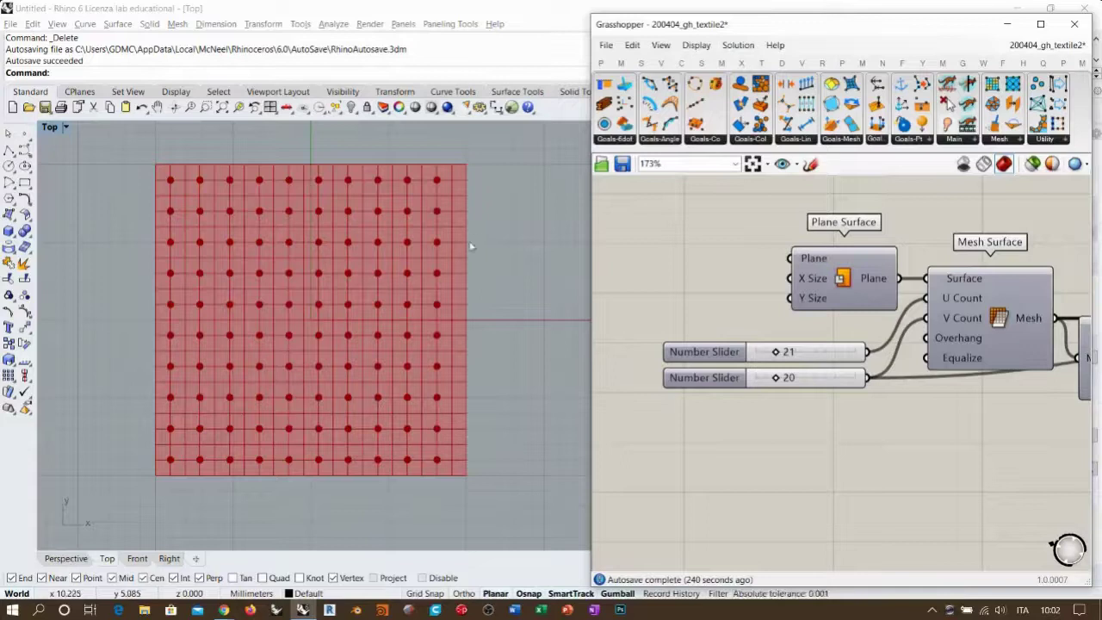
{"action": "left_click", "coordinate": [740, 353]}
{"action": "left_click", "coordinate": [818, 468]}
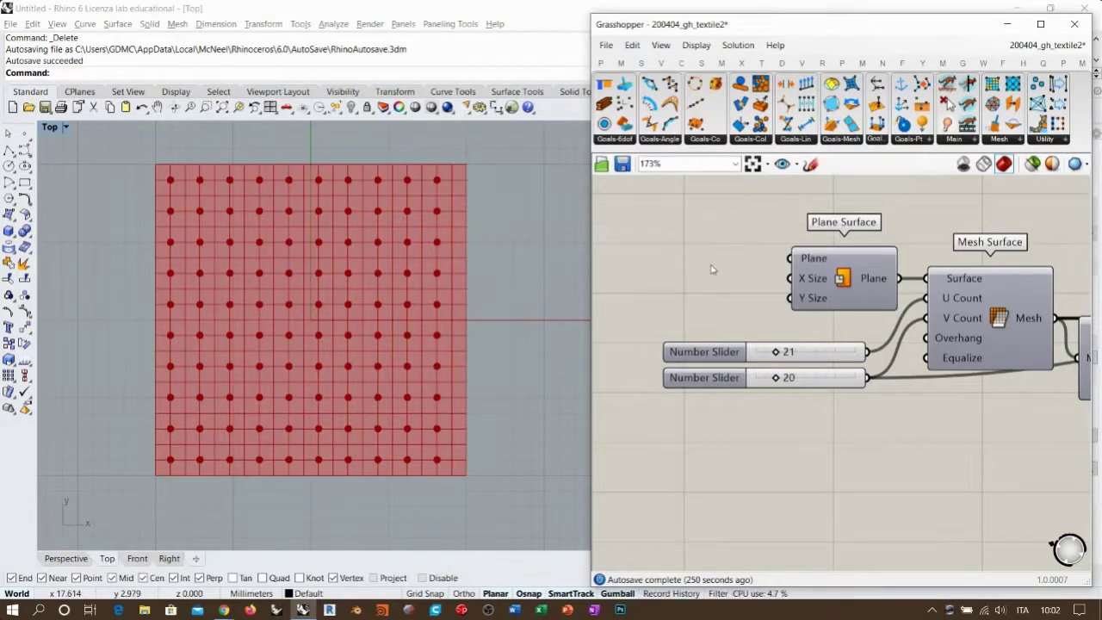
Change the V Count slider's rounding from even numbers to integers (N) and set its value to 21
{"action": "left_click", "coordinate": [820, 384]}
{"action": "scroll", "coordinate": [813, 388], "scroll_direction": "up", "scroll_amount": 4}
{"action": "double_click", "coordinate": [622, 365]}
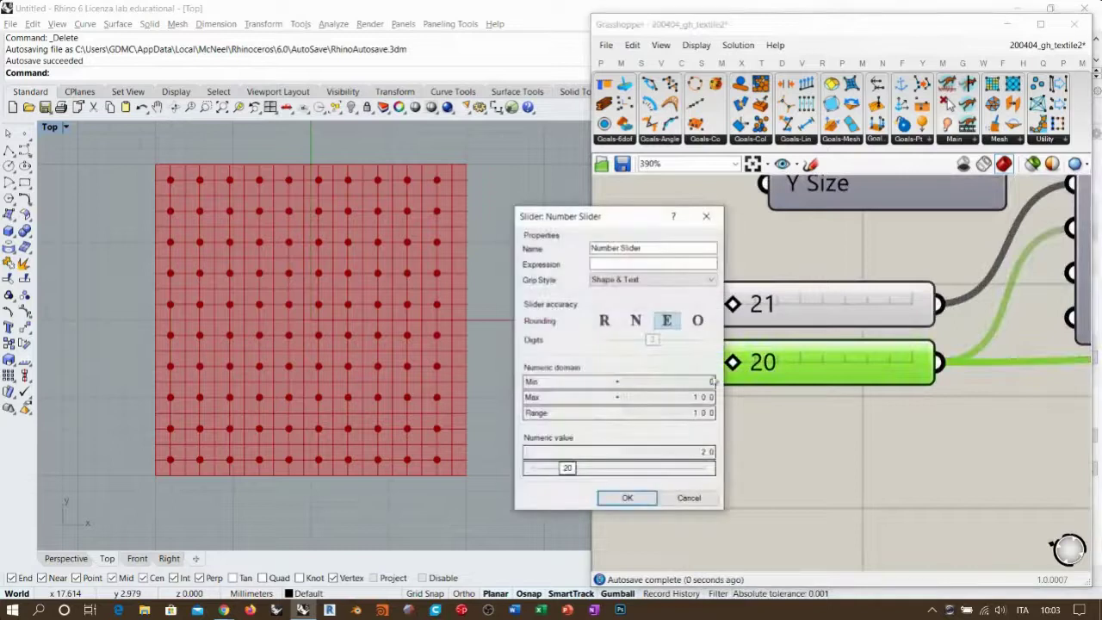
{"action": "left_click", "coordinate": [635, 320]}
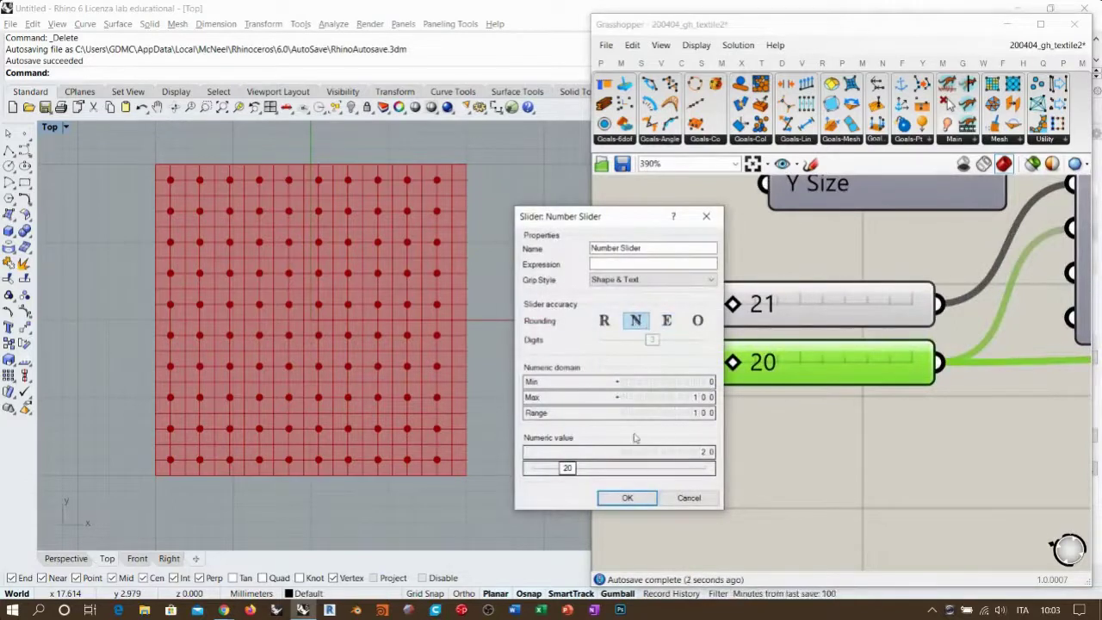
{"action": "left_click_drag", "start_coordinate": [565, 468], "coordinate": [569, 469]}
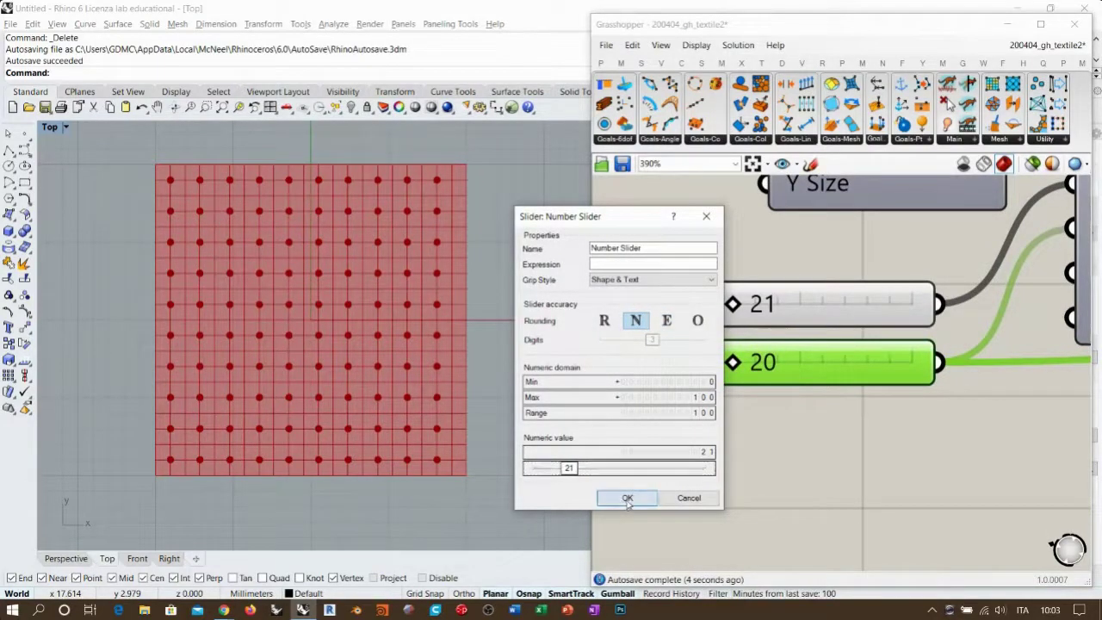
{"action": "left_click", "coordinate": [627, 497]}
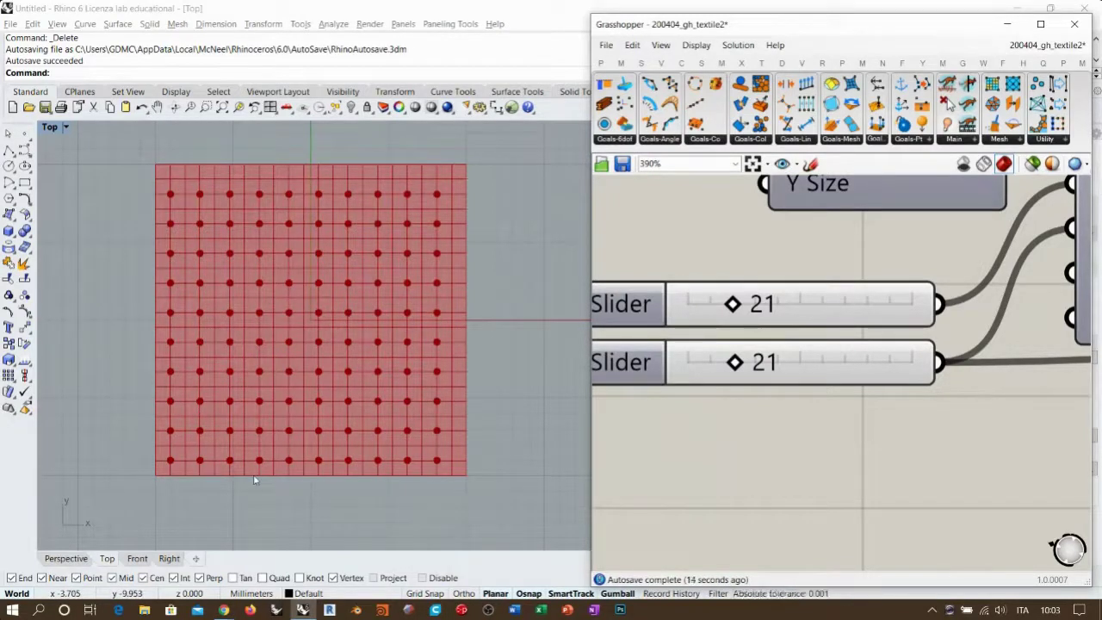
Restore the V Count slider to even-number rounding (E) with a value of 20
{"action": "double_click", "coordinate": [638, 369]}
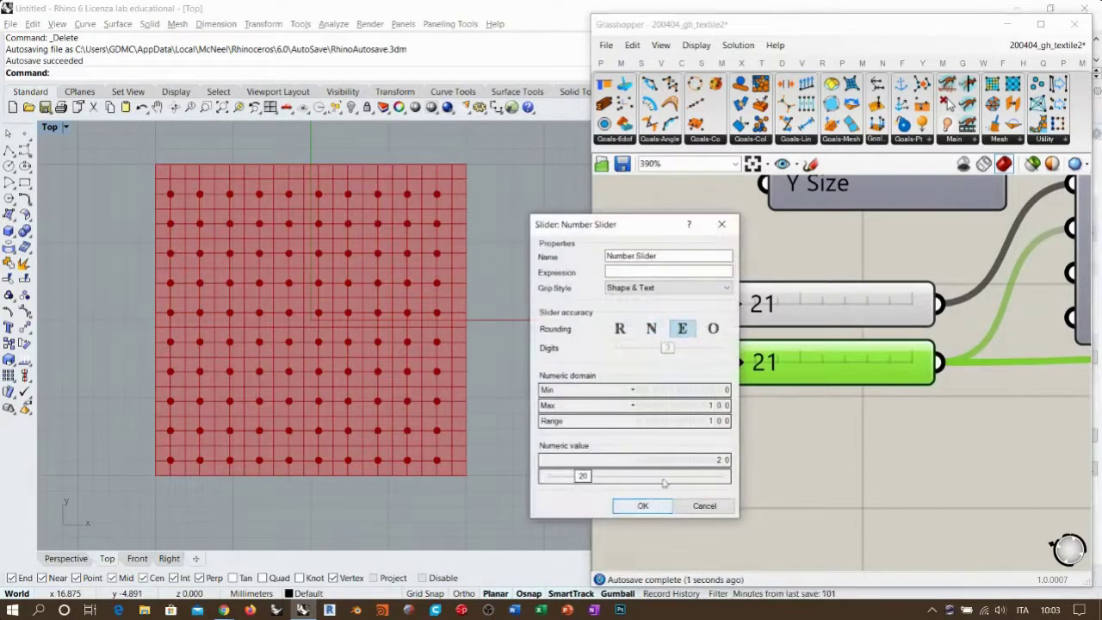
{"action": "left_click", "coordinate": [642, 505]}
{"action": "left_click", "coordinate": [802, 422]}
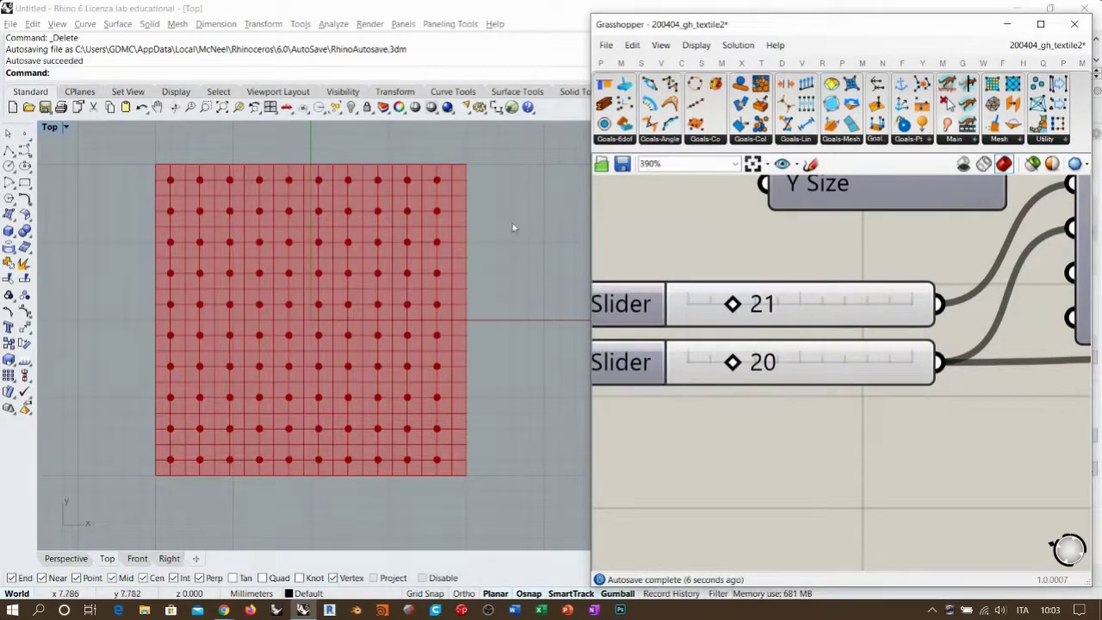
{"action": "scroll", "coordinate": [820, 329], "scroll_direction": "down", "scroll_amount": 3}
{"action": "scroll", "coordinate": [677, 315], "scroll_direction": "up", "scroll_amount": 2}
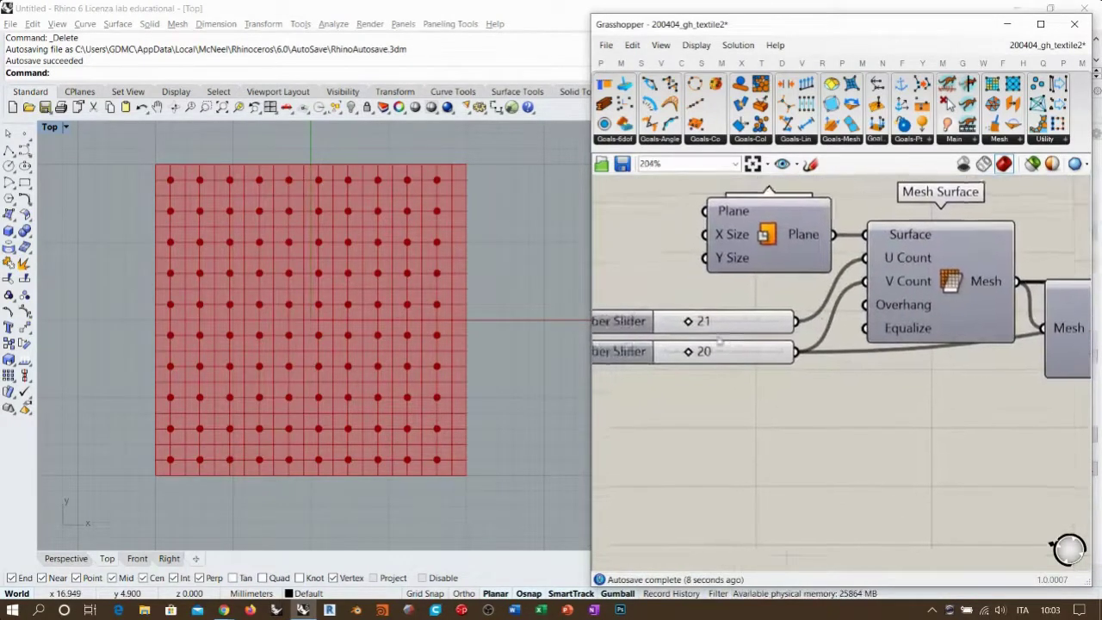
{"action": "mouse_move", "coordinate": [680, 315]}
{"action": "left_mouse_down"}
{"action": "mouse_move", "coordinate": [694, 317]}
{"action": "mouse_move", "coordinate": [680, 316]}
{"action": "left_mouse_up"}
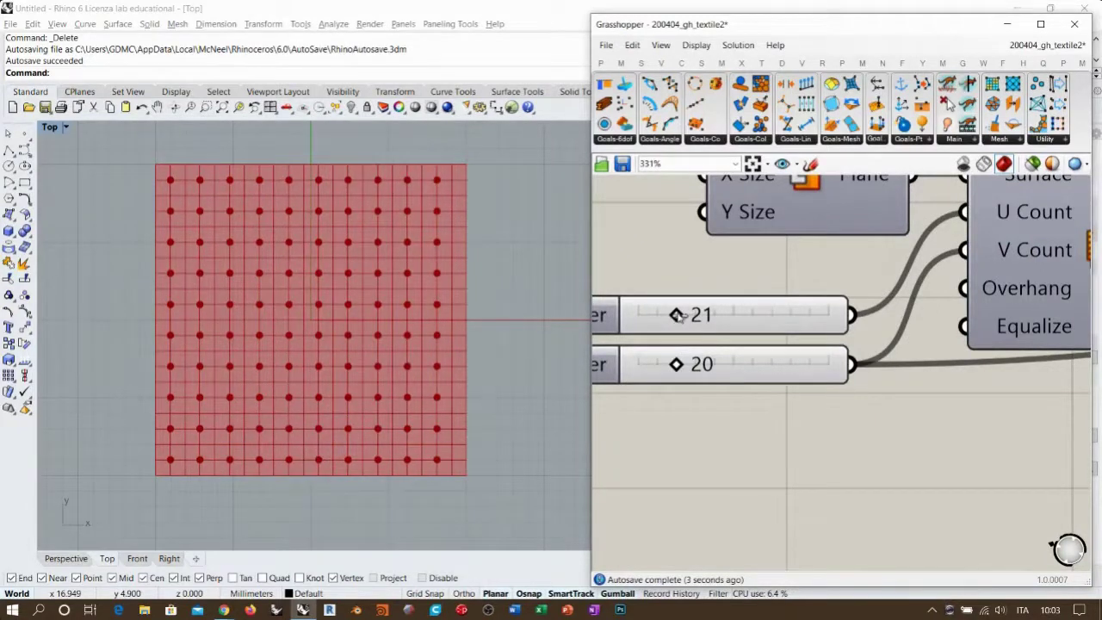
Turn off the Tree Branch preview
{"action": "right_click_drag", "start_coordinate": [796, 429], "coordinate": [733, 429]}
{"action": "scroll", "coordinate": [695, 362], "scroll_direction": "down", "scroll_amount": 5}
{"action": "right_click_drag", "start_coordinate": [1007, 335], "coordinate": [637, 306]}
{"action": "right_click_drag", "start_coordinate": [1067, 319], "coordinate": [775, 311]}
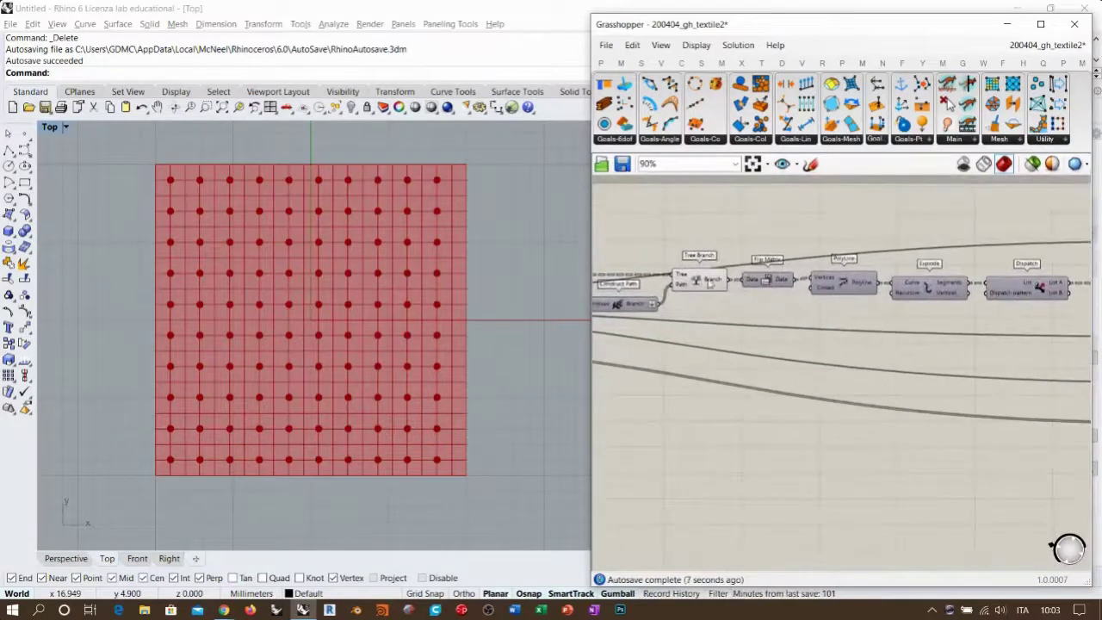
{"action": "left_click", "coordinate": [702, 280]}
{"action": "key", "text": "ctrl+q"}
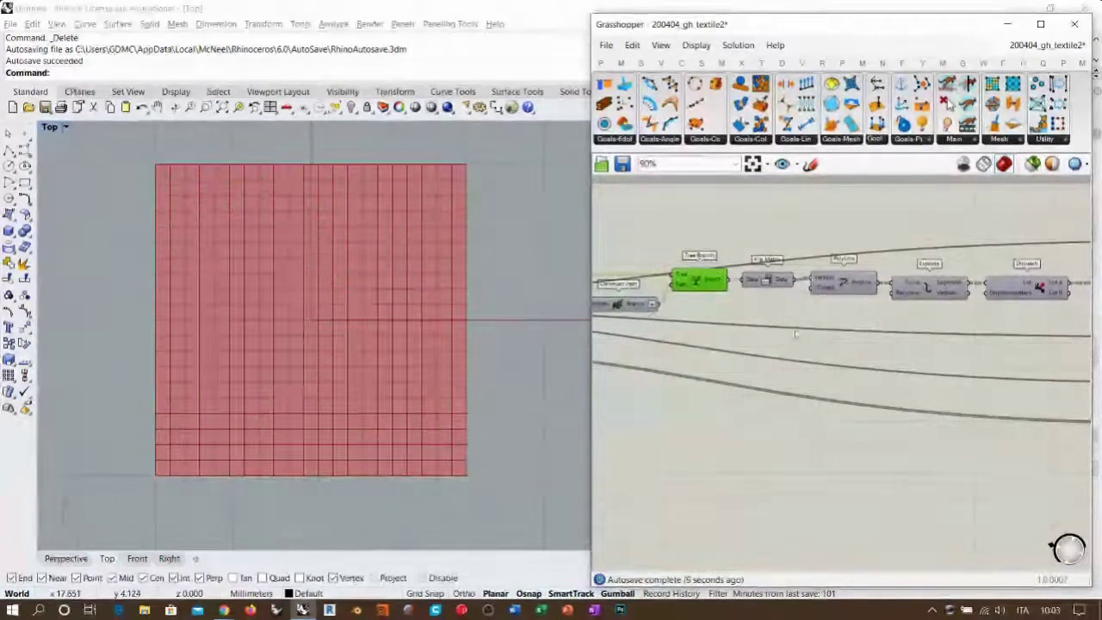
Review the chain from PolyLine through Explode and Dispatch to the Length(Line) goal
{"action": "right_click_drag", "start_coordinate": [838, 316], "coordinate": [809, 315]}
{"action": "left_click_drag", "start_coordinate": [810, 290], "coordinate": [808, 292]}
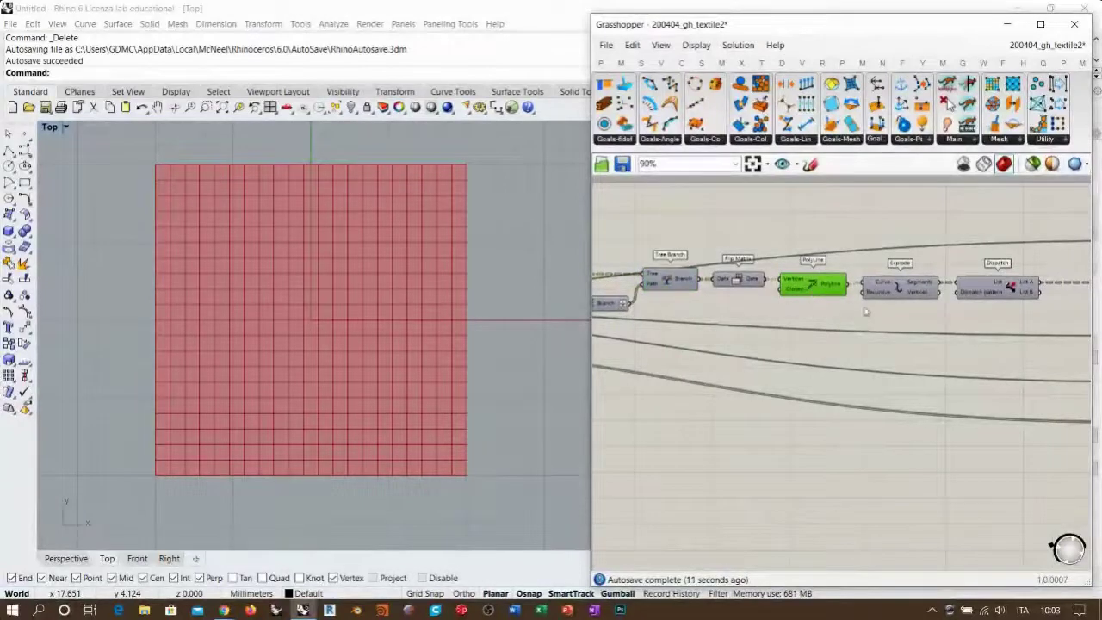
{"action": "left_click", "coordinate": [976, 285]}
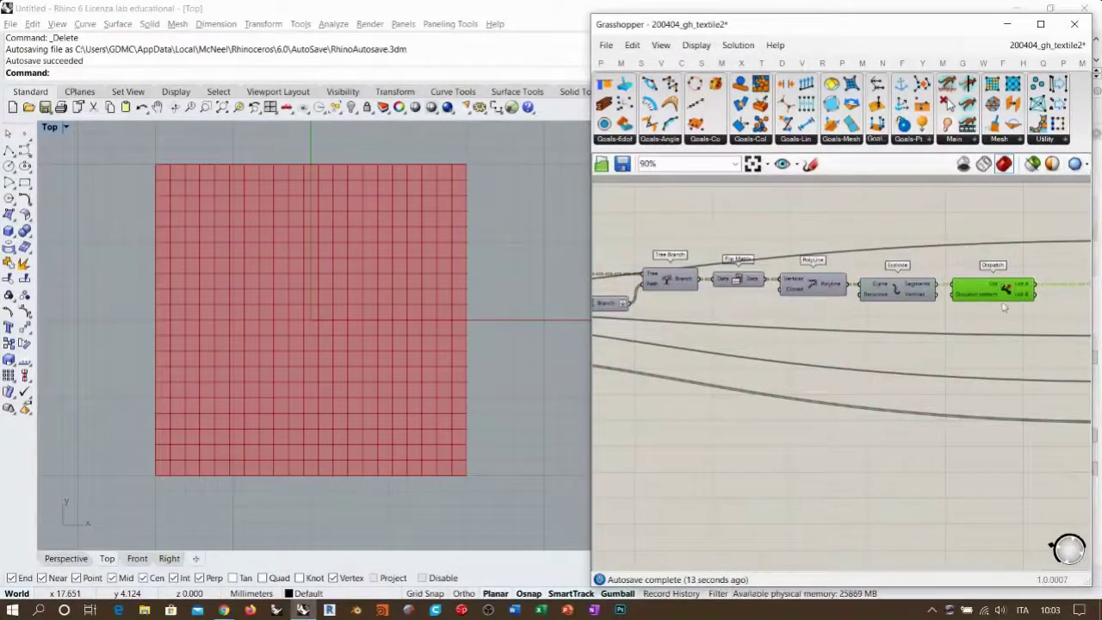
{"action": "right_click_drag", "start_coordinate": [976, 285], "coordinate": [868, 292]}
{"action": "left_click", "coordinate": [909, 272]}
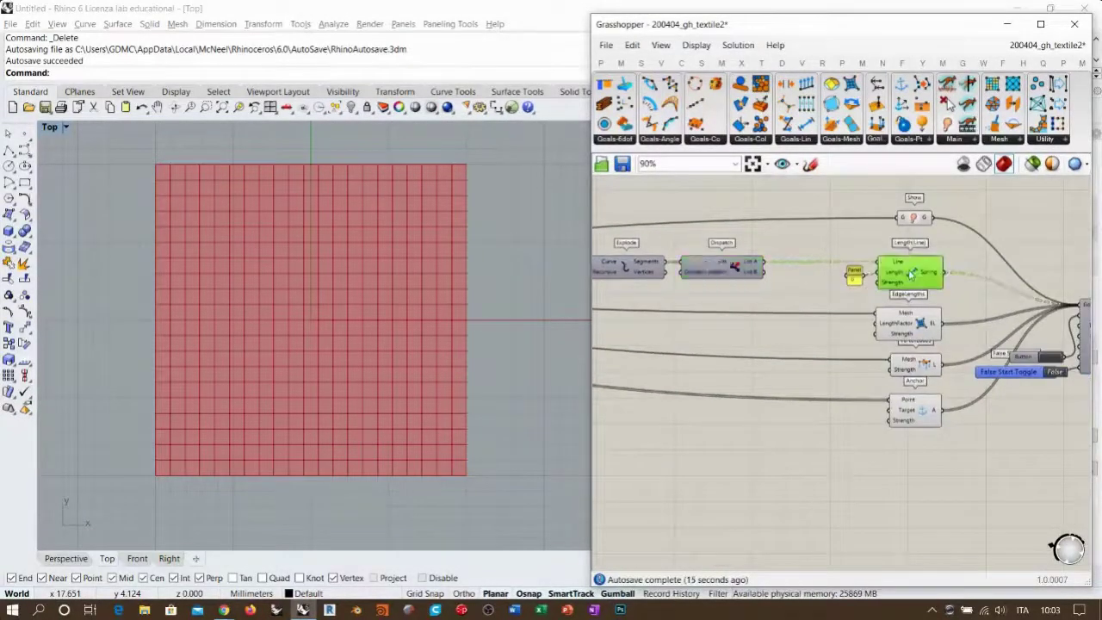
{"action": "left_click", "coordinate": [856, 241]}
Select the V Count slider and trace its connection to the Size input of Partition List
{"action": "right_click_drag", "start_coordinate": [691, 385], "coordinate": [951, 362]}
{"action": "scroll", "coordinate": [951, 361], "scroll_direction": "down", "scroll_amount": 5}
{"action": "scroll", "coordinate": [612, 335], "scroll_direction": "up", "scroll_amount": 5}
{"action": "right_click_drag", "start_coordinate": [613, 335], "coordinate": [720, 335]}
{"action": "scroll", "coordinate": [722, 335], "scroll_direction": "up", "scroll_amount": 5}
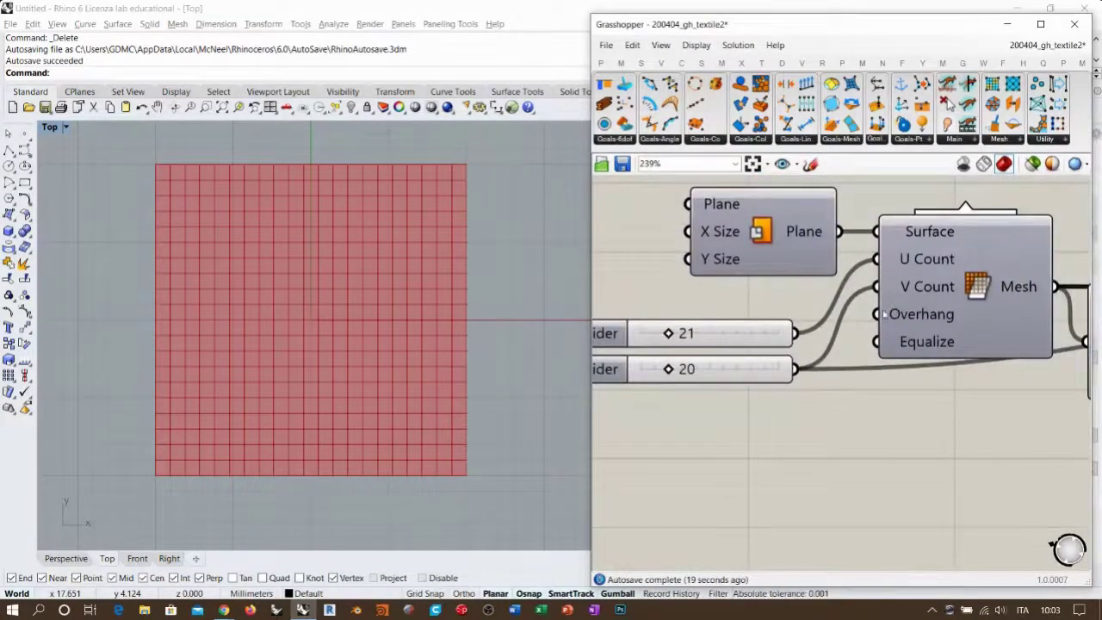
{"action": "right_click_drag", "start_coordinate": [989, 294], "coordinate": [959, 287]}
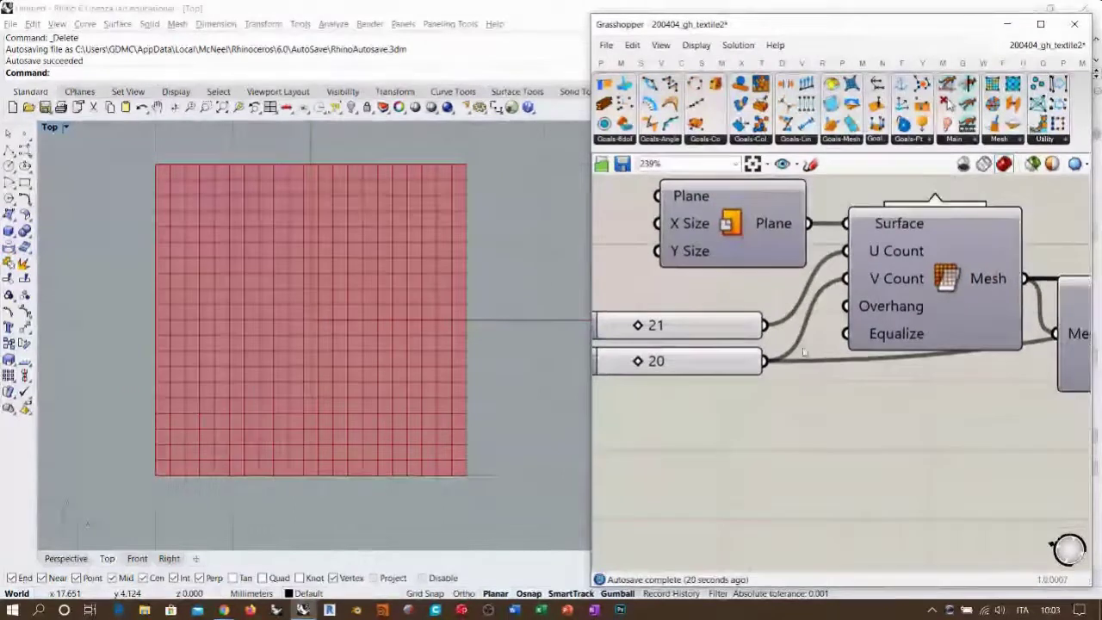
{"action": "left_click", "coordinate": [704, 365]}
{"action": "scroll", "coordinate": [704, 366], "scroll_direction": "down", "scroll_amount": 5}
{"action": "right_click_drag", "start_coordinate": [760, 337], "coordinate": [635, 343]}
{"action": "scroll", "coordinate": [693, 320], "scroll_direction": "up", "scroll_amount": 2}
{"action": "right_click_drag", "start_coordinate": [754, 360], "coordinate": [998, 333]}
{"action": "scroll", "coordinate": [784, 312], "scroll_direction": "up", "scroll_amount": 5}
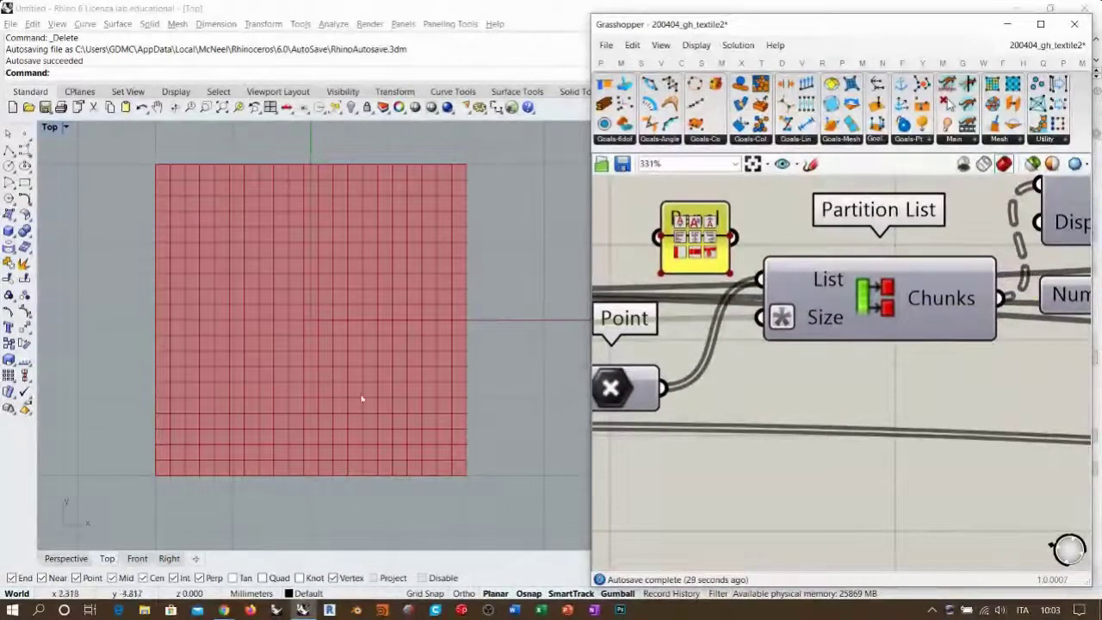
{"action": "right_click_drag", "start_coordinate": [759, 375], "coordinate": [817, 381]}
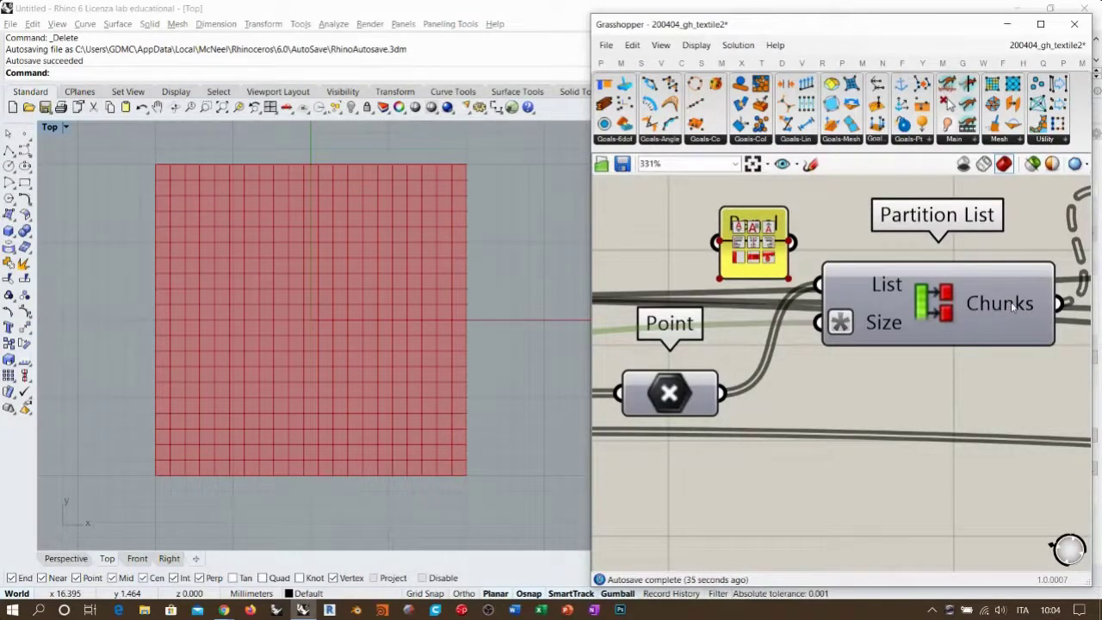
Select the U Count slider to examine its connection to Mesh Surface, and clear the selection
{"action": "scroll", "coordinate": [996, 313], "scroll_direction": "down", "scroll_amount": 7}
{"action": "right_click_drag", "start_coordinate": [602, 412], "coordinate": [829, 393]}
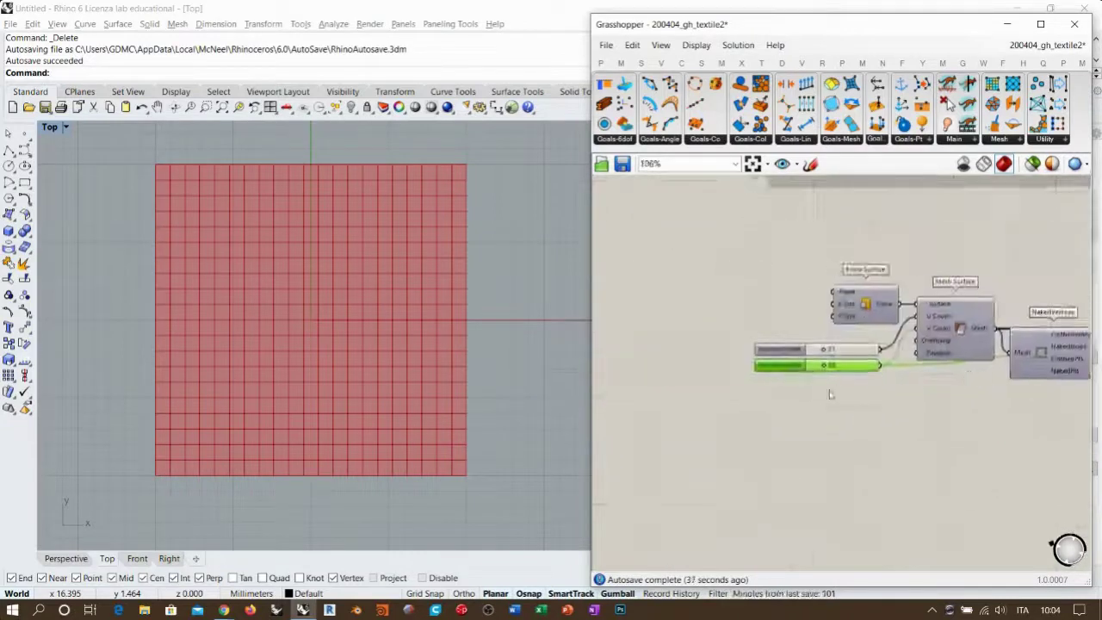
{"action": "scroll", "coordinate": [893, 402], "scroll_direction": "up", "scroll_amount": 5}
{"action": "right_click_drag", "start_coordinate": [887, 356], "coordinate": [892, 403]}
{"action": "left_click", "coordinate": [805, 329]}
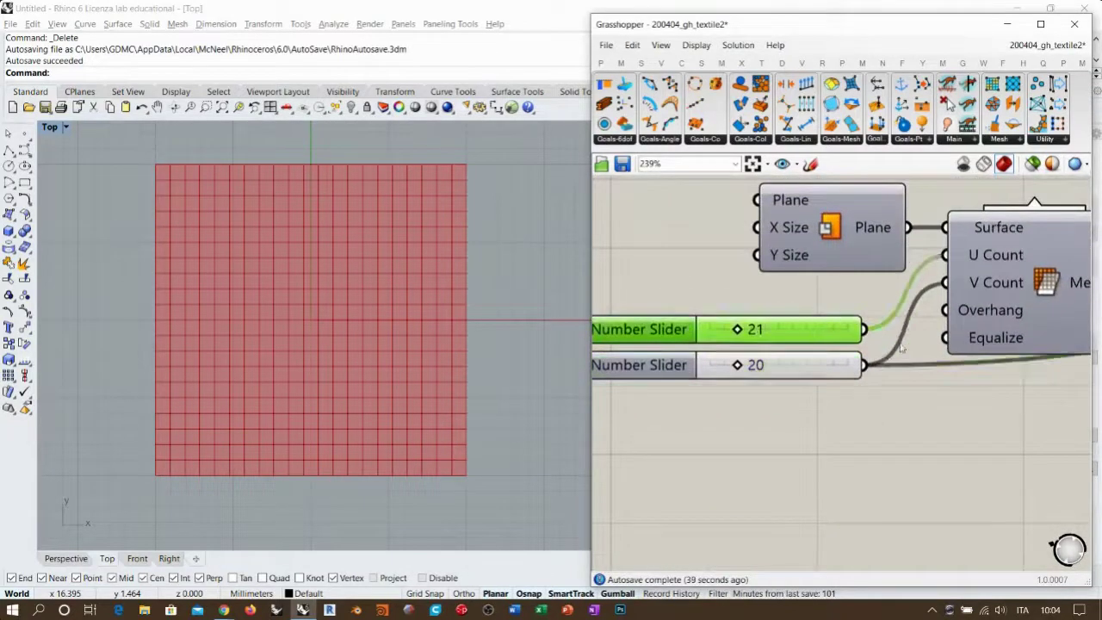
{"action": "left_click", "coordinate": [905, 427]}
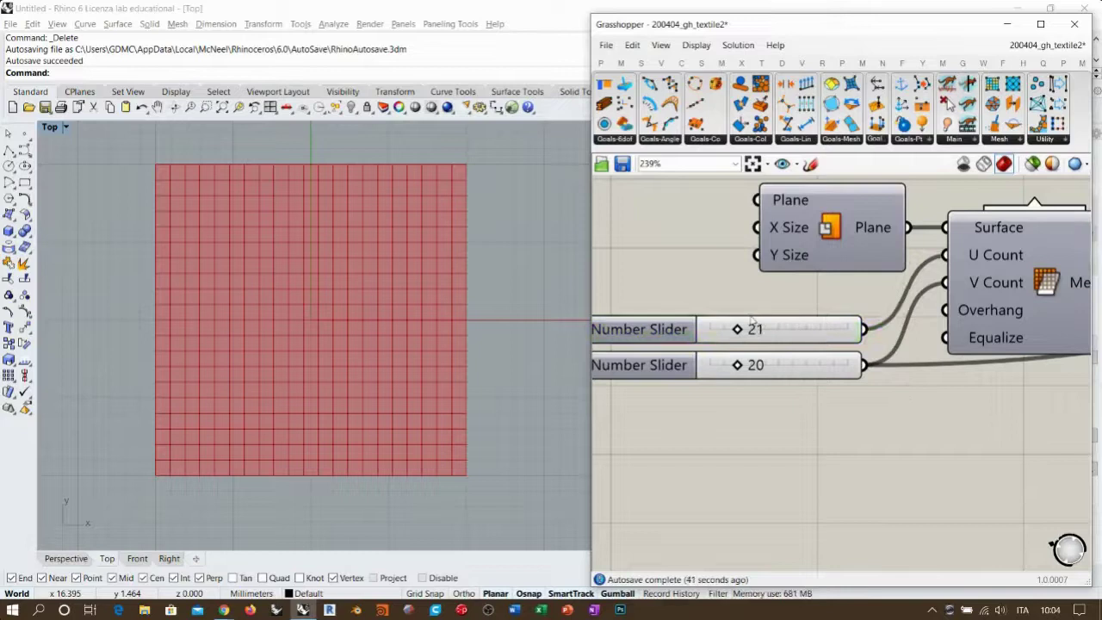
Switch to the perspective view and reposition the Catmull-Clark Subdivision component at the end of the definition
{"action": "scroll", "coordinate": [752, 321], "scroll_direction": "down", "scroll_amount": 8}
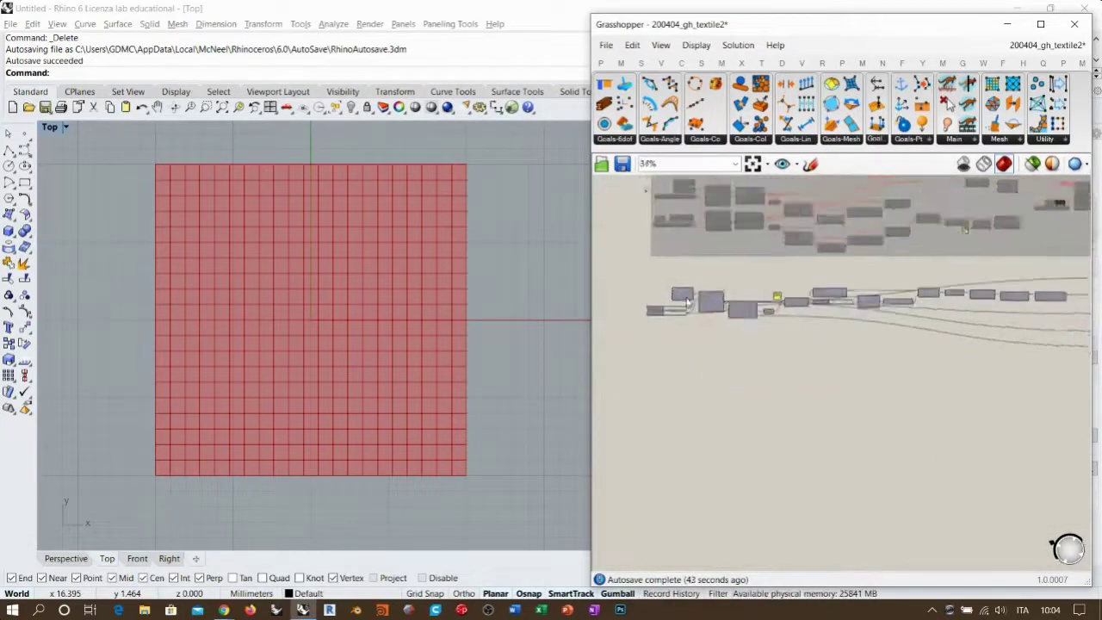
{"action": "scroll", "coordinate": [687, 303], "scroll_direction": "down", "scroll_amount": 1}
{"action": "right_click_drag", "start_coordinate": [998, 313], "coordinate": [676, 302]}
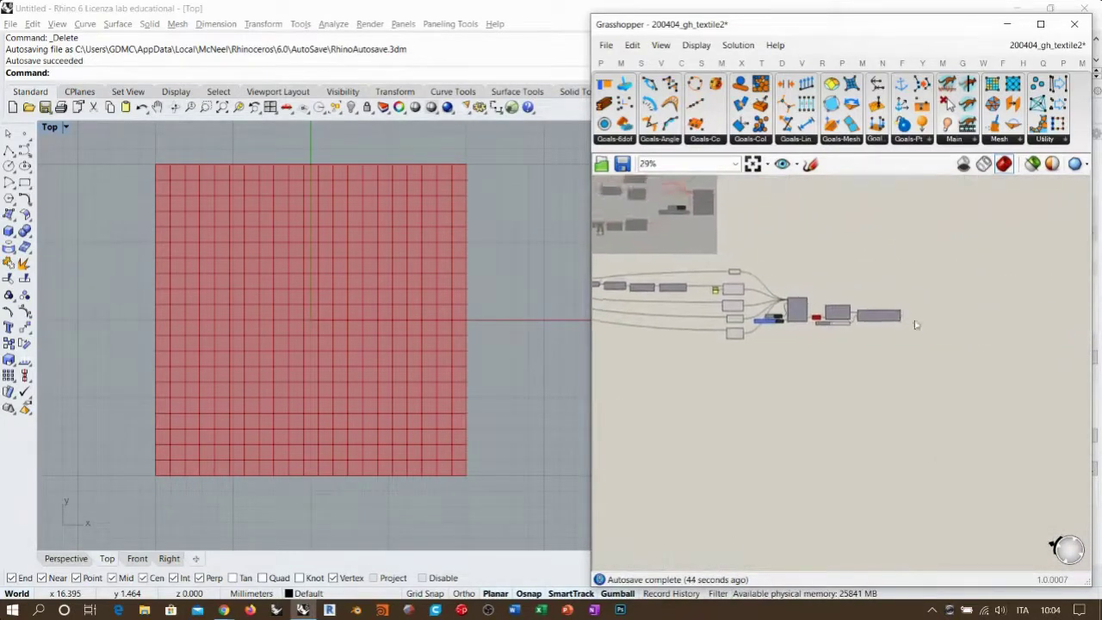
{"action": "scroll", "coordinate": [834, 315], "scroll_direction": "up", "scroll_amount": 5}
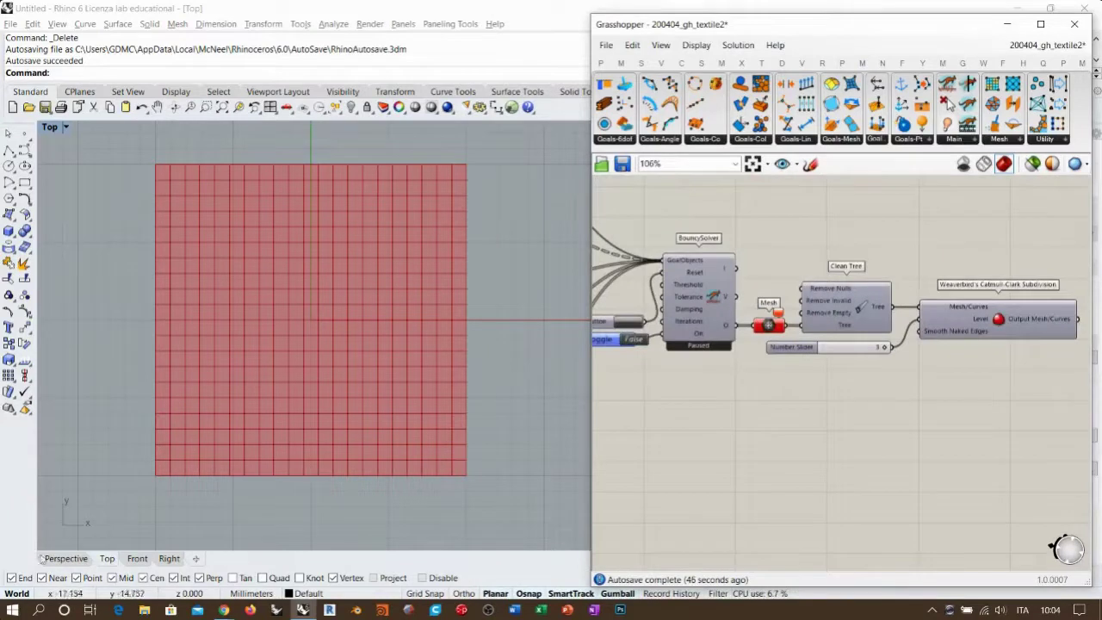
{"action": "left_click", "coordinate": [67, 558]}
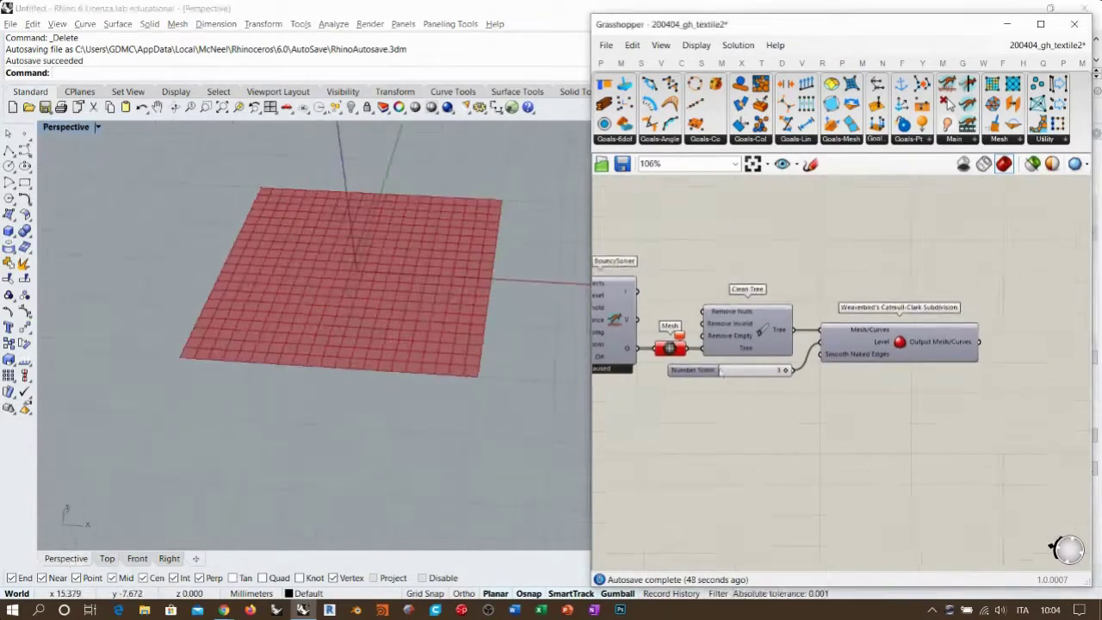
{"action": "scroll", "coordinate": [881, 344], "scroll_direction": "up", "scroll_amount": 2}
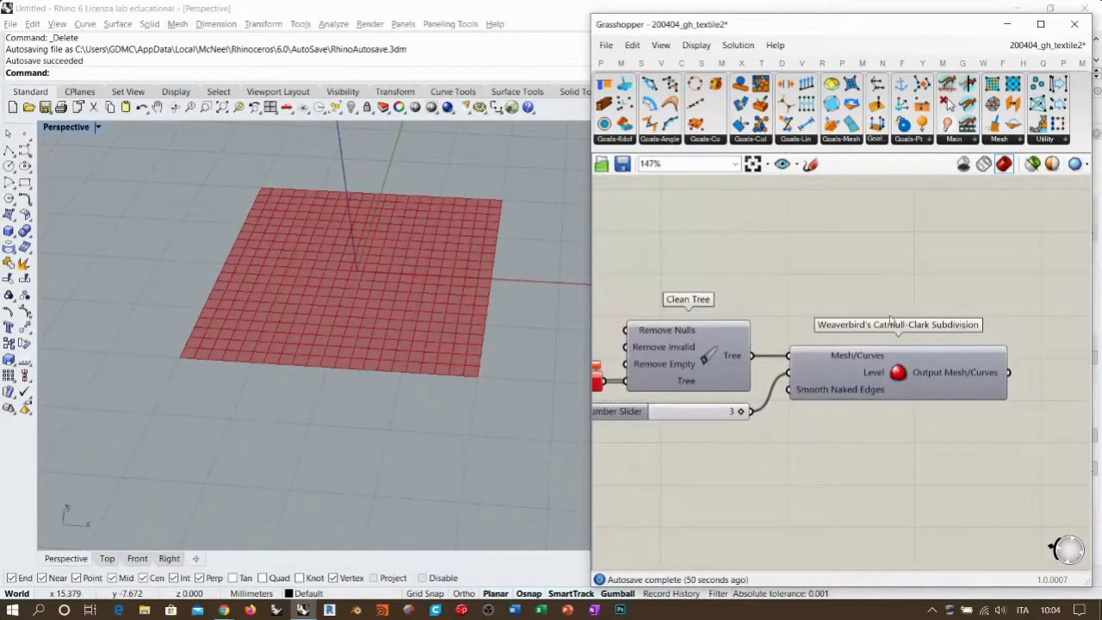
{"action": "left_click_drag", "start_coordinate": [902, 382], "coordinate": [929, 421]}
{"action": "left_click", "coordinate": [859, 384]}
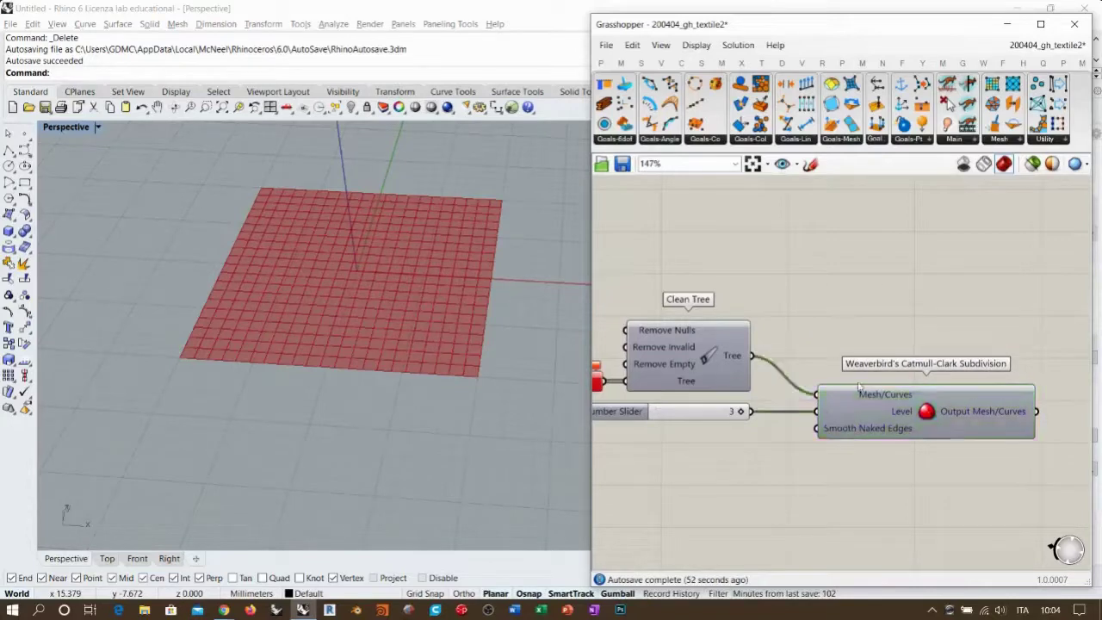
{"action": "right_click_drag", "start_coordinate": [482, 364], "coordinate": [419, 353]}
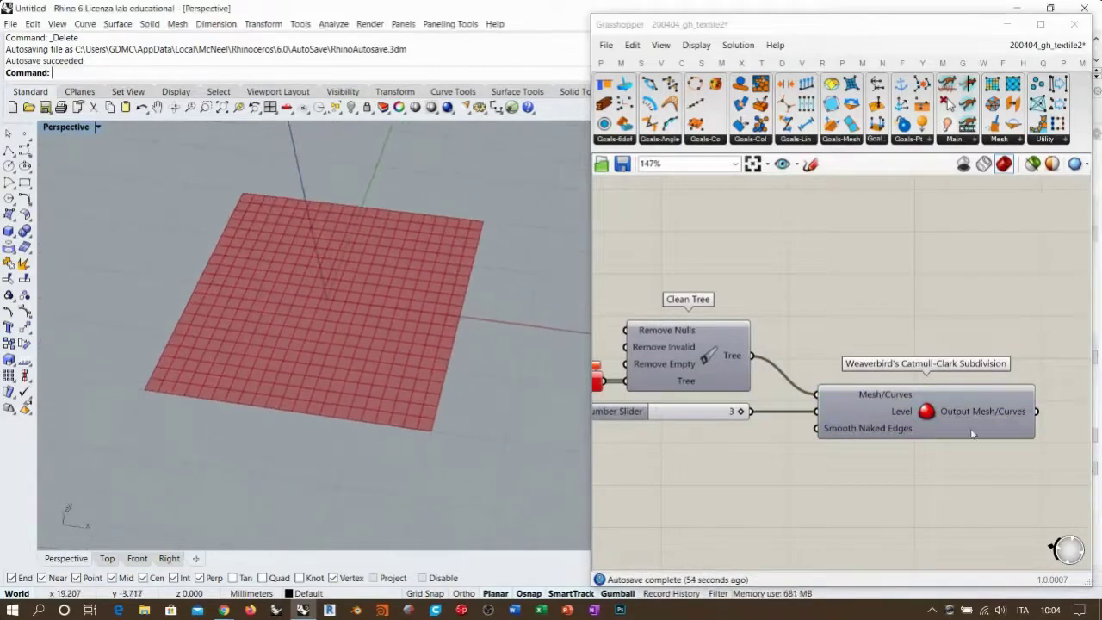
Turn on the preview of Weaverbird's Catmull-Clark Subdivision and clear the selection
{"action": "right_click_drag", "start_coordinate": [972, 434], "coordinate": [865, 420]}
{"action": "left_click", "coordinate": [822, 405]}
{"action": "left_click_drag", "start_coordinate": [822, 404], "coordinate": [819, 405]}
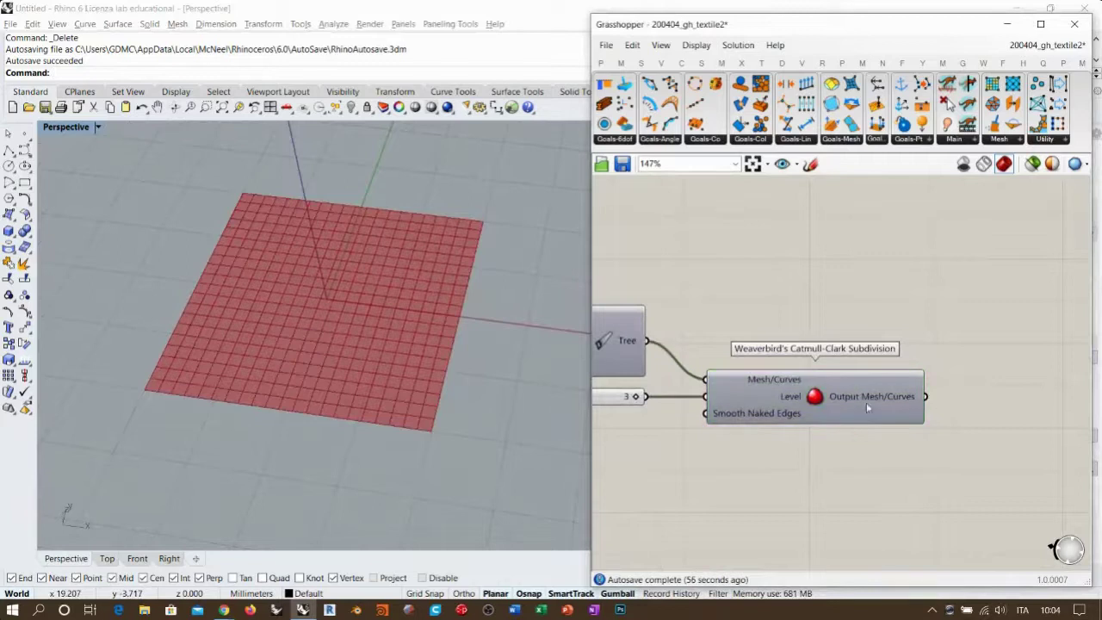
{"action": "right_click_drag", "start_coordinate": [976, 431], "coordinate": [918, 436]}
{"action": "left_click", "coordinate": [783, 408]}
{"action": "key", "text": "ctrl+q"}
{"action": "left_click", "coordinate": [763, 447]}
Run the BouncySolver by setting the False Start Toggle to True, and pause it once the mesh wrinkles
{"action": "right_click_drag", "start_coordinate": [740, 434], "coordinate": [948, 430]}
{"action": "scroll", "coordinate": [909, 410], "scroll_direction": "down", "scroll_amount": 1}
{"action": "scroll", "coordinate": [910, 411], "scroll_direction": "down", "scroll_amount": 2}
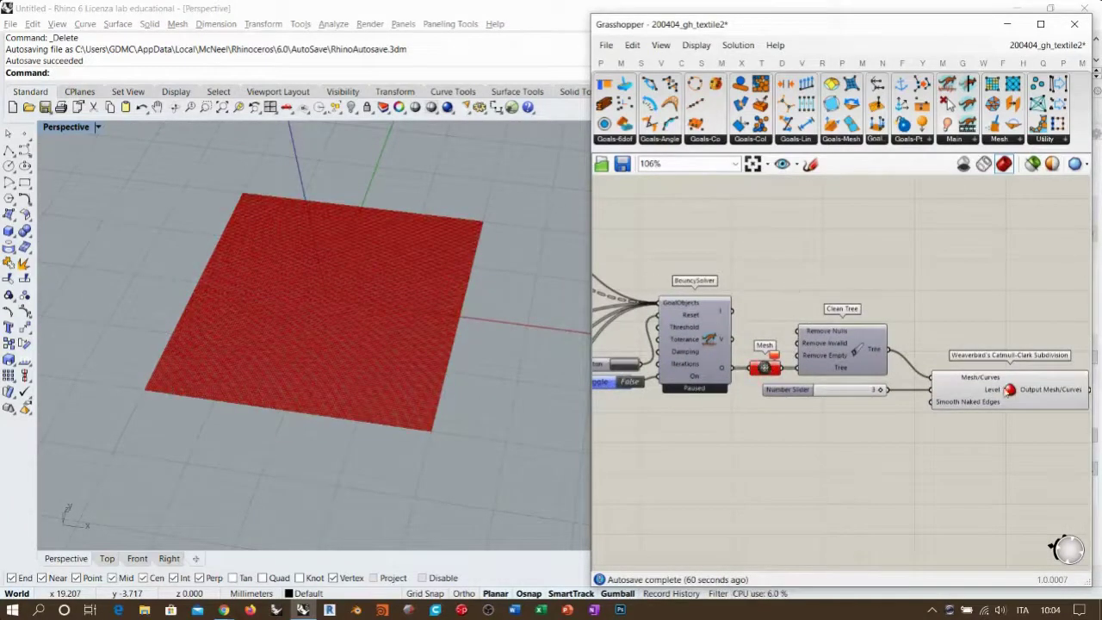
{"action": "right_click_drag", "start_coordinate": [1015, 383], "coordinate": [961, 377]}
{"action": "right_click_drag", "start_coordinate": [758, 384], "coordinate": [995, 382]}
{"action": "scroll", "coordinate": [801, 366], "scroll_direction": "up", "scroll_amount": 4}
{"action": "double_click", "coordinate": [814, 383]}
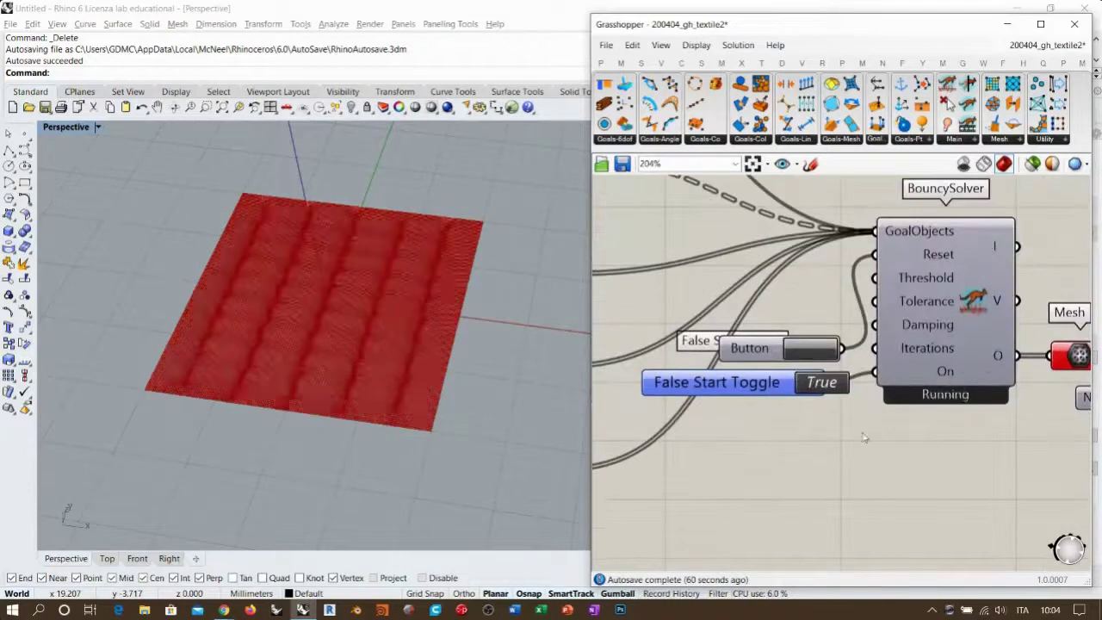
{"action": "double_click", "coordinate": [811, 384]}
Add a Weaverbird's Mesh Thicken component after the Catmull-Clark Subdivision
{"action": "right_click_drag", "start_coordinate": [1036, 411], "coordinate": [750, 370]}
{"action": "right_click_drag", "start_coordinate": [1013, 390], "coordinate": [659, 386]}
{"action": "right_click_drag", "start_coordinate": [973, 368], "coordinate": [777, 371]}
{"action": "left_click", "coordinate": [777, 371]}
{"action": "double_click", "coordinate": [951, 341]}
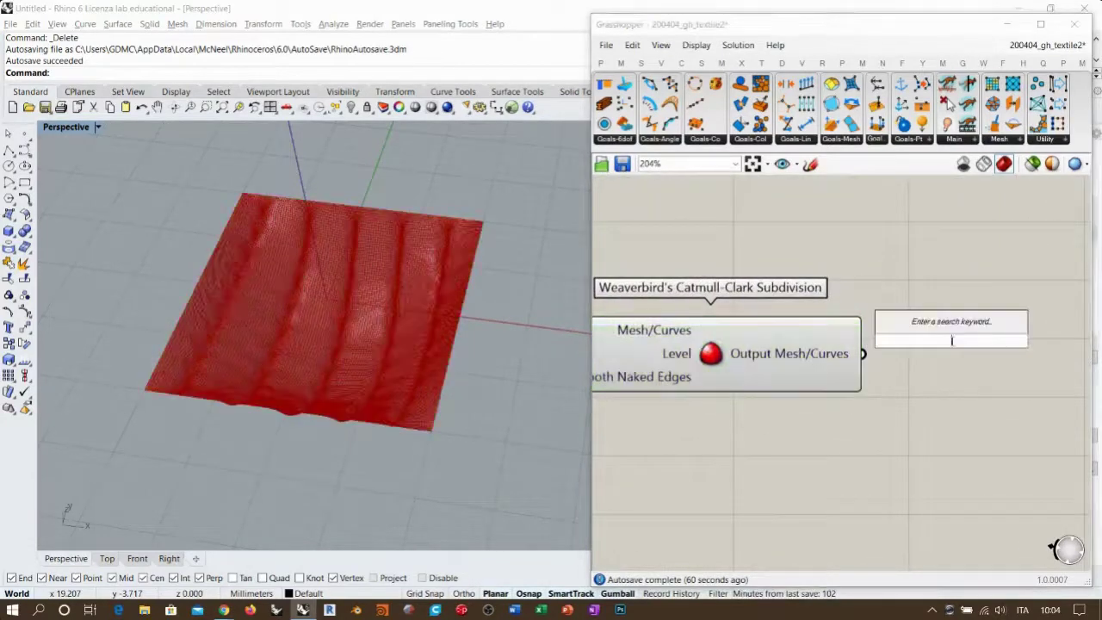
{"action": "type", "text": "thic"}
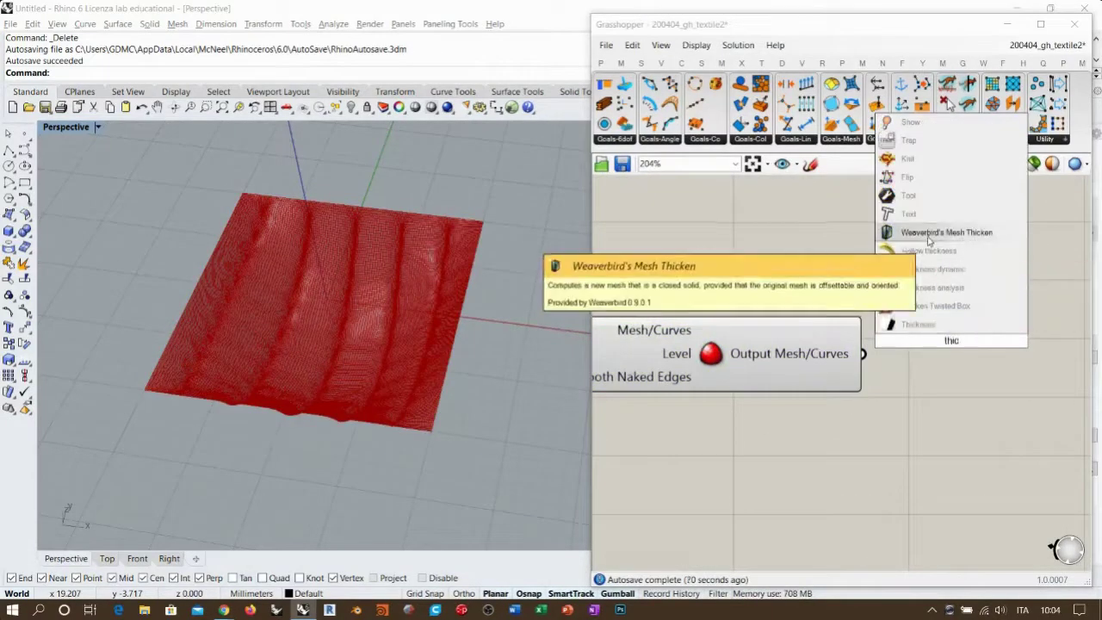
{"action": "left_click", "coordinate": [929, 239]}
{"action": "left_click_drag", "start_coordinate": [935, 342], "coordinate": [1023, 366]}
{"action": "right_click_drag", "start_coordinate": [994, 420], "coordinate": [842, 370]}
{"action": "left_click", "coordinate": [853, 385]}
{"action": "left_click_drag", "start_coordinate": [852, 317], "coordinate": [865, 321]}
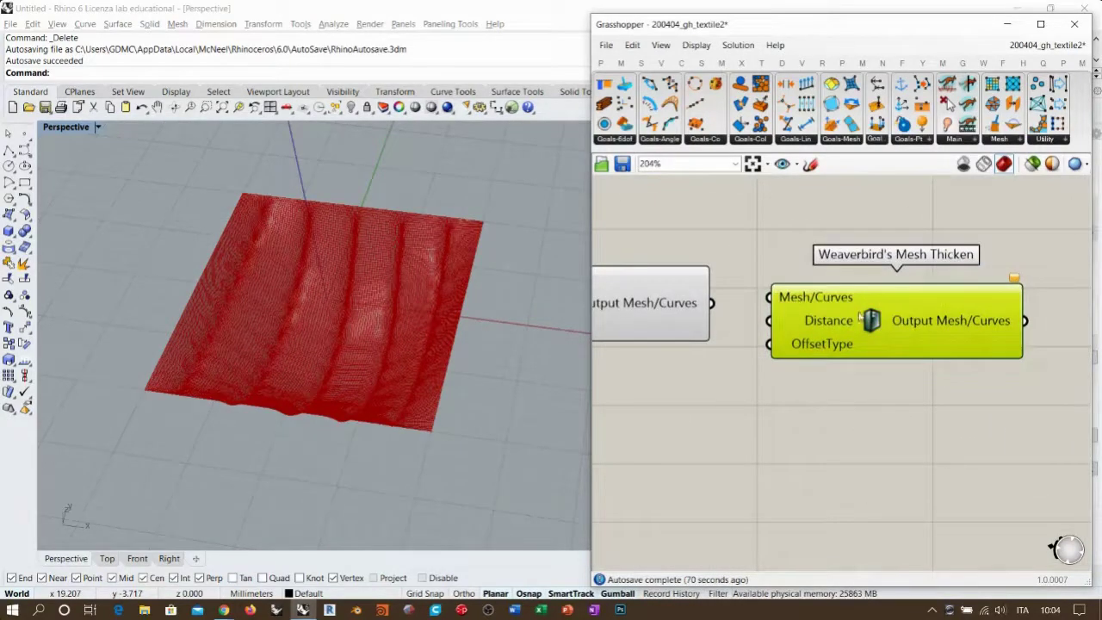
{"action": "right_click_drag", "start_coordinate": [799, 349], "coordinate": [862, 335]}
{"action": "left_click", "coordinate": [839, 377]}
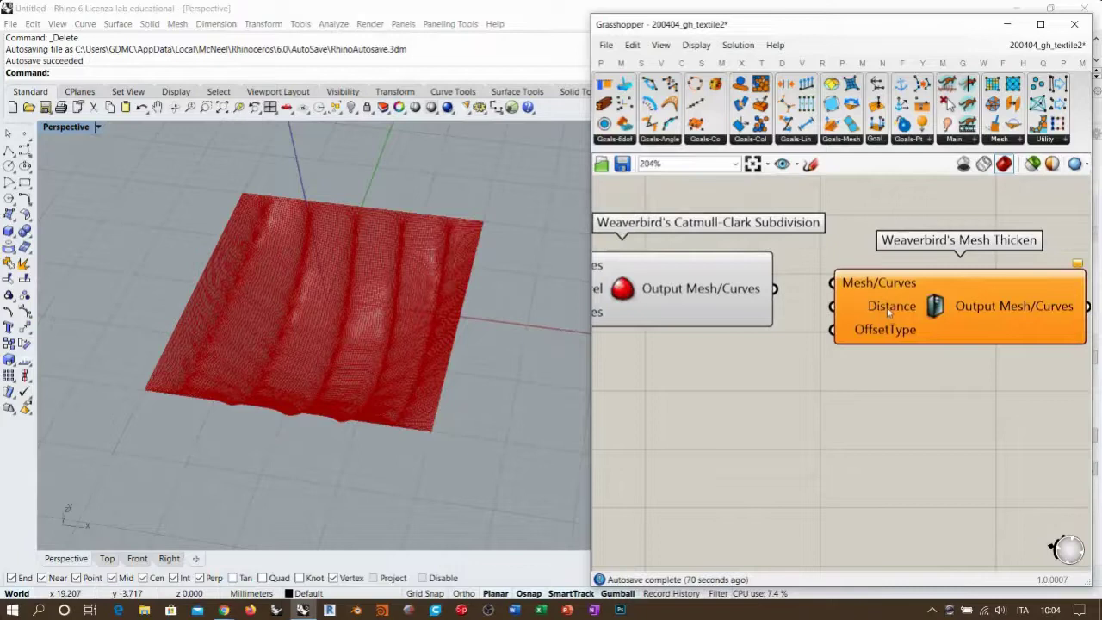
Create a number slider ranging from 0.01 to 0.1 for the thickening distance, set it to 0.10, and place it near Mesh Thicken
{"action": "mouse_move", "coordinate": [889, 312]}
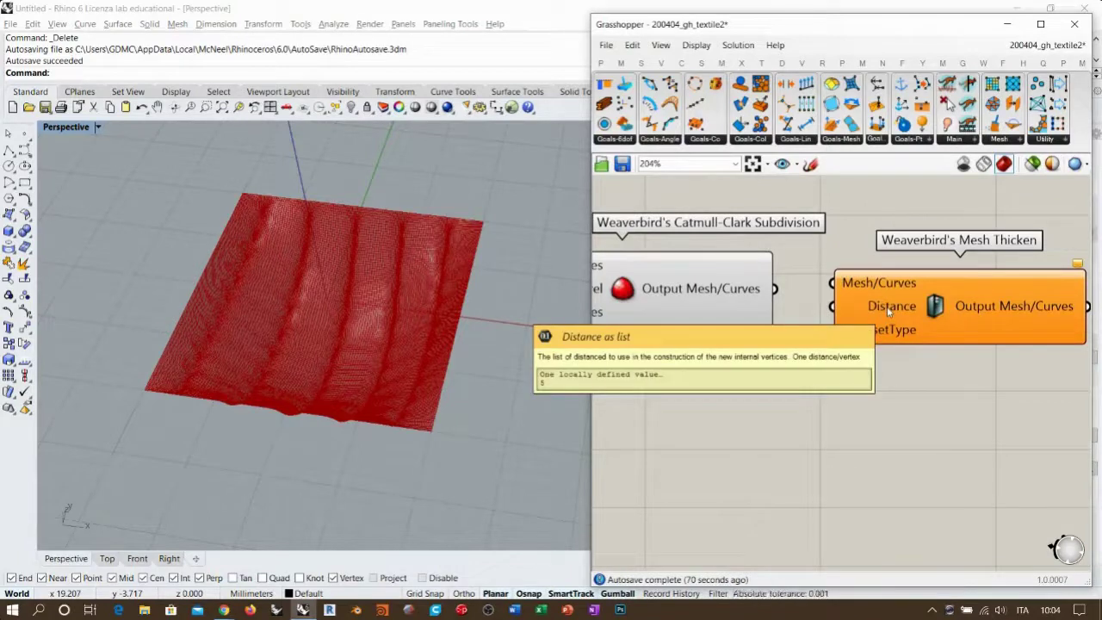
{"action": "right_click_drag", "start_coordinate": [482, 394], "coordinate": [494, 347]}
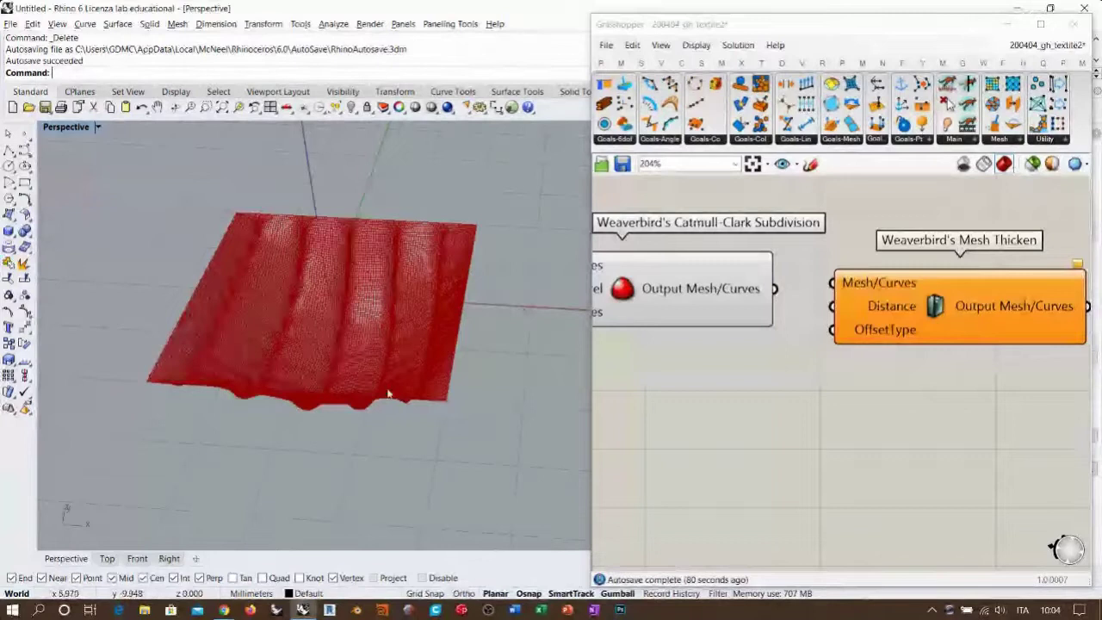
{"action": "double_click", "coordinate": [776, 423]}
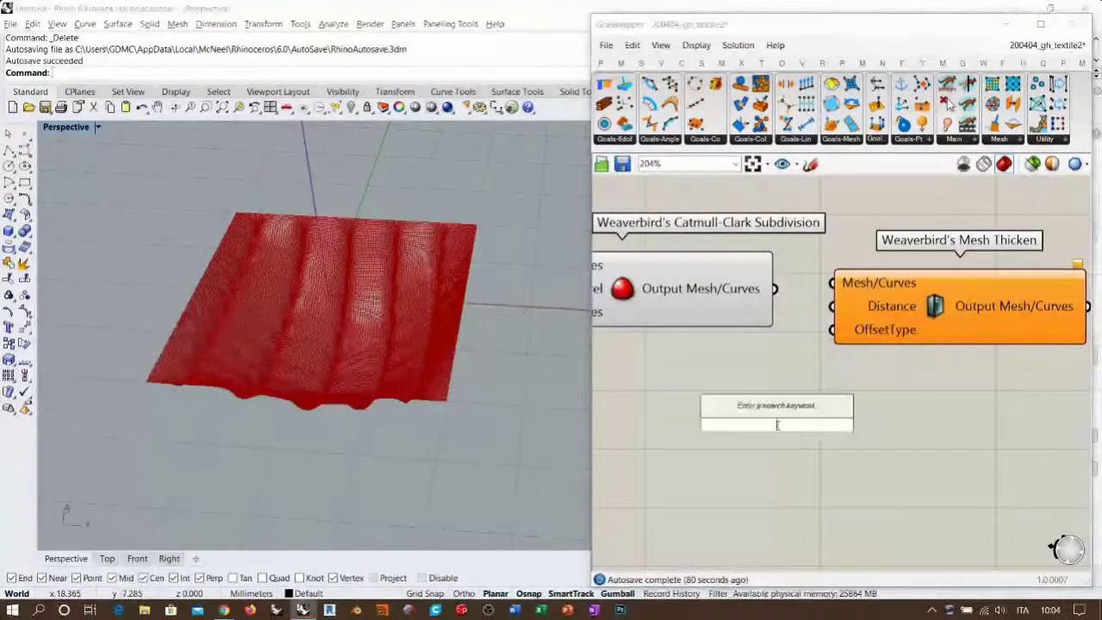
{"action": "type", "text": "0.01<"}
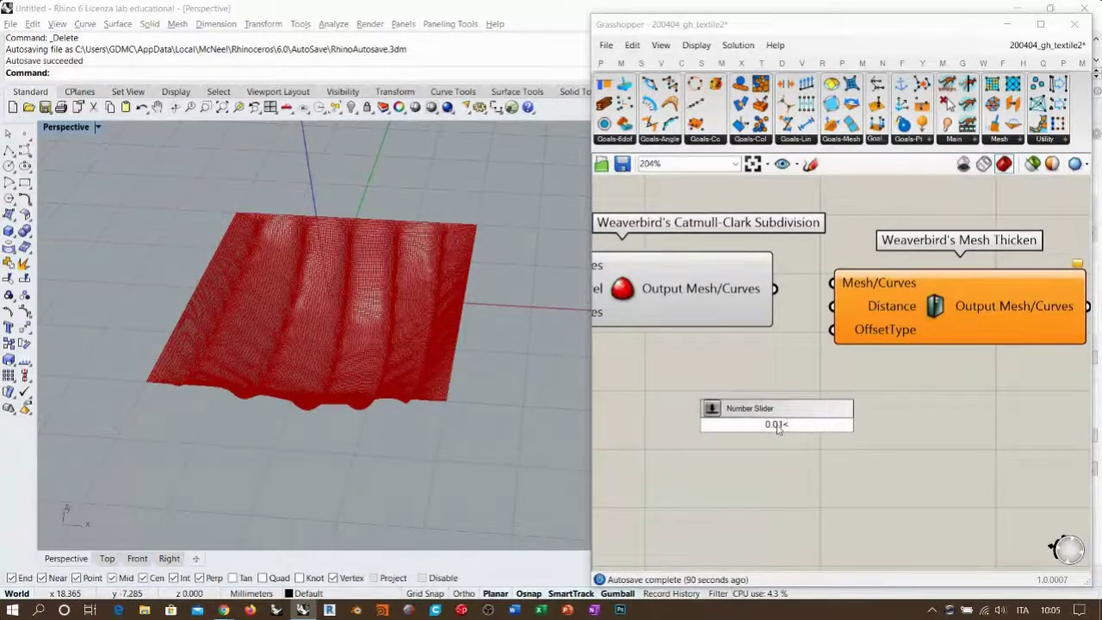
{"action": "type", "text": "0.1"}
{"action": "key", "text": "Return"}
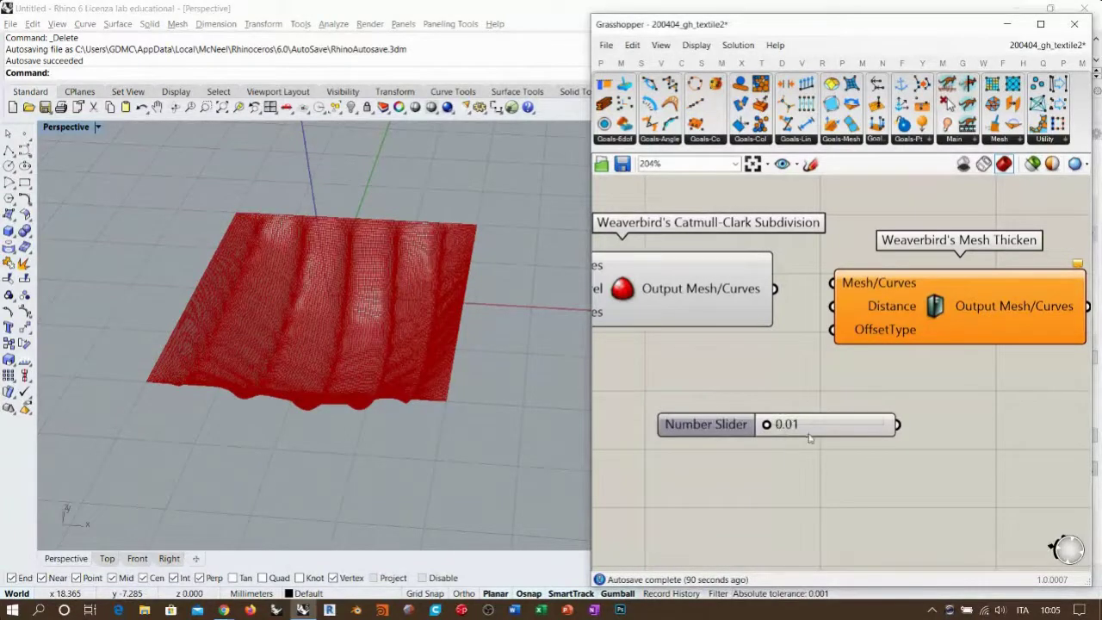
{"action": "left_click_drag", "start_coordinate": [823, 428], "coordinate": [712, 371]}
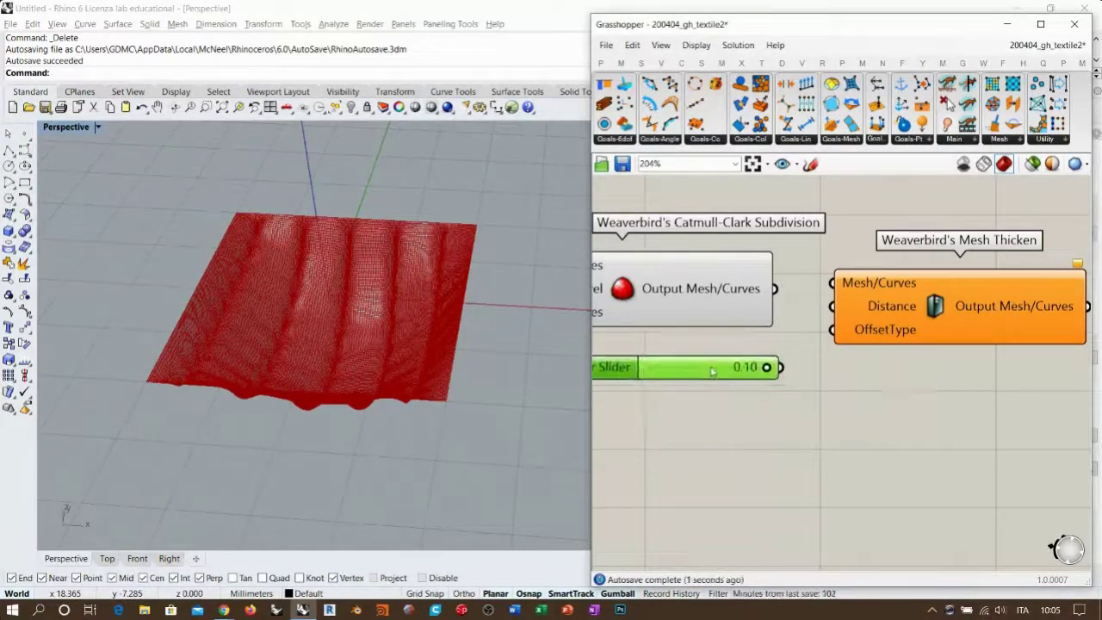
Connect the Catmull-Clark output and the 0.10 slider to Mesh Thicken's mesh and Distance inputs, hide the Catmull-Clark preview, and inspect the thickened edge
{"action": "left_click", "coordinate": [659, 299]}
{"action": "left_click_drag", "start_coordinate": [940, 333], "coordinate": [929, 340]}
{"action": "left_click", "coordinate": [902, 409]}
{"action": "right_click_drag", "start_coordinate": [344, 404], "coordinate": [296, 381]}
{"action": "scroll", "coordinate": [181, 334], "scroll_direction": "up", "scroll_amount": 8}
{"action": "right_click_drag", "start_coordinate": [175, 333], "coordinate": [66, 275]}
{"action": "right_click_drag", "start_coordinate": [198, 314], "coordinate": [160, 331]}
{"action": "scroll", "coordinate": [279, 357], "scroll_direction": "down", "scroll_amount": 8}
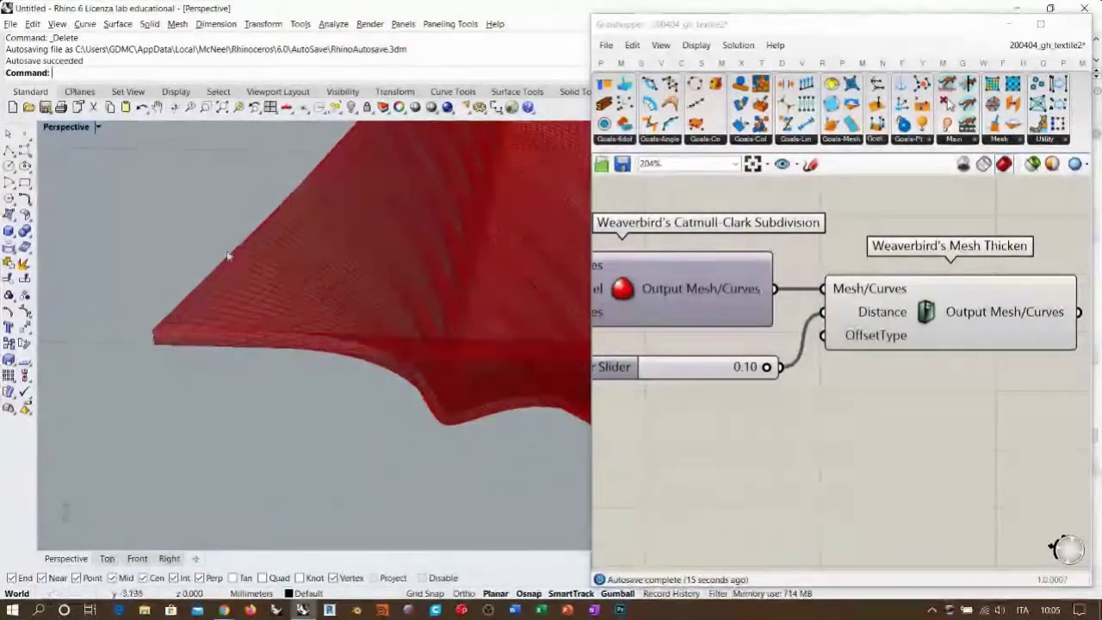
Rearrange the canvas so Mesh Thicken sits below and before the Catmull-Clark Subdivision component
{"action": "right_click_drag", "start_coordinate": [851, 373], "coordinate": [895, 398]}
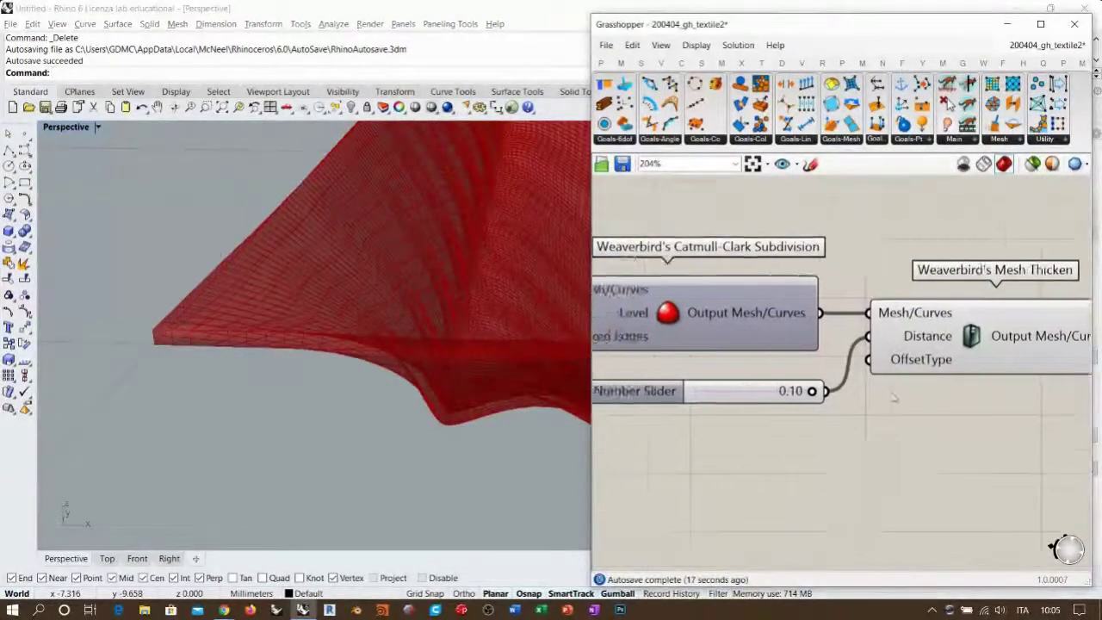
{"action": "scroll", "coordinate": [926, 361], "scroll_direction": "down", "scroll_amount": 4}
{"action": "left_click_drag", "start_coordinate": [972, 406], "coordinate": [865, 360]}
{"action": "left_click_drag", "start_coordinate": [953, 351], "coordinate": [869, 396]}
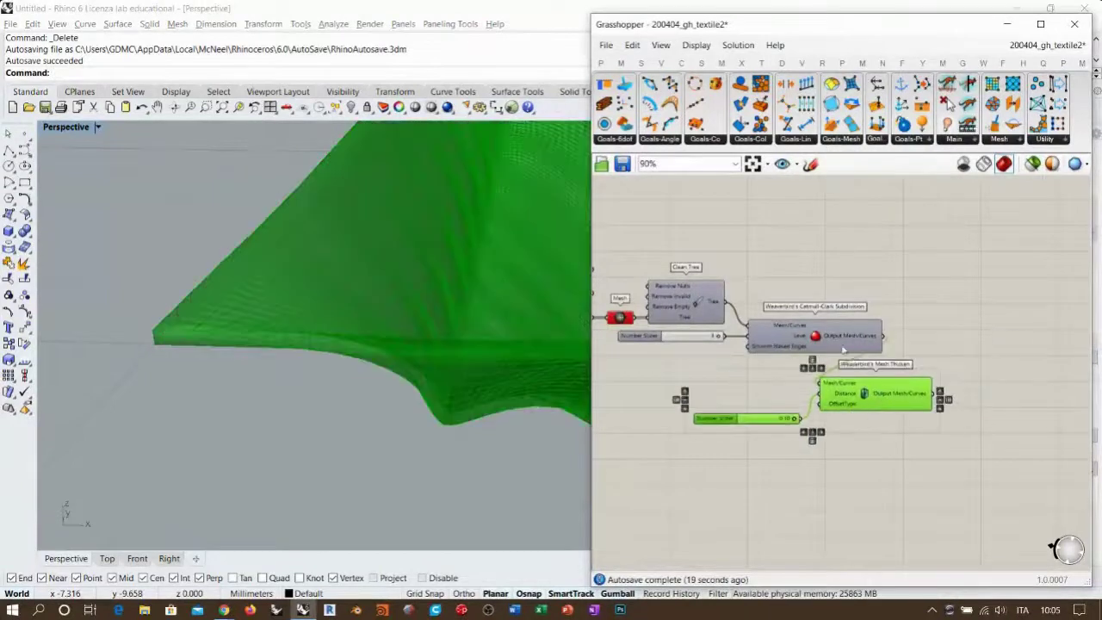
{"action": "left_click_drag", "start_coordinate": [813, 329], "coordinate": [924, 288]}
{"action": "left_click_drag", "start_coordinate": [895, 385], "coordinate": [868, 377]}
Replace Mesh Thicken's mesh input with the Clean Tree output and inspect the thickened coarse mesh
{"action": "left_click", "coordinate": [761, 327]}
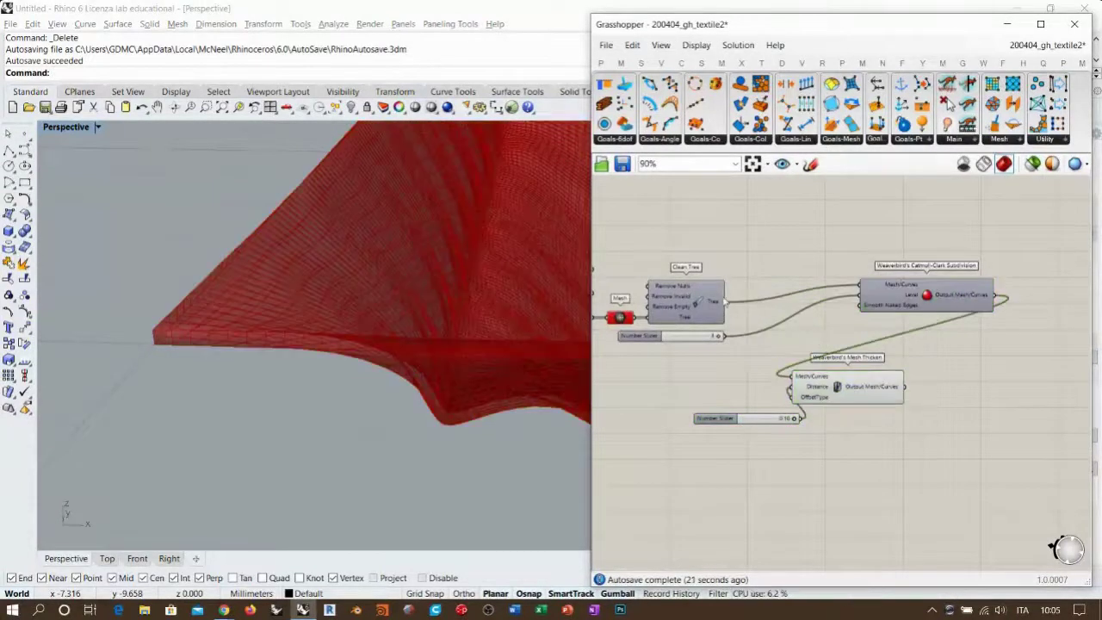
{"action": "left_click_drag", "start_coordinate": [797, 377], "coordinate": [878, 391]}
{"action": "left_click", "coordinate": [893, 456]}
{"action": "right_click_drag", "start_coordinate": [459, 381], "coordinate": [100, 250]}
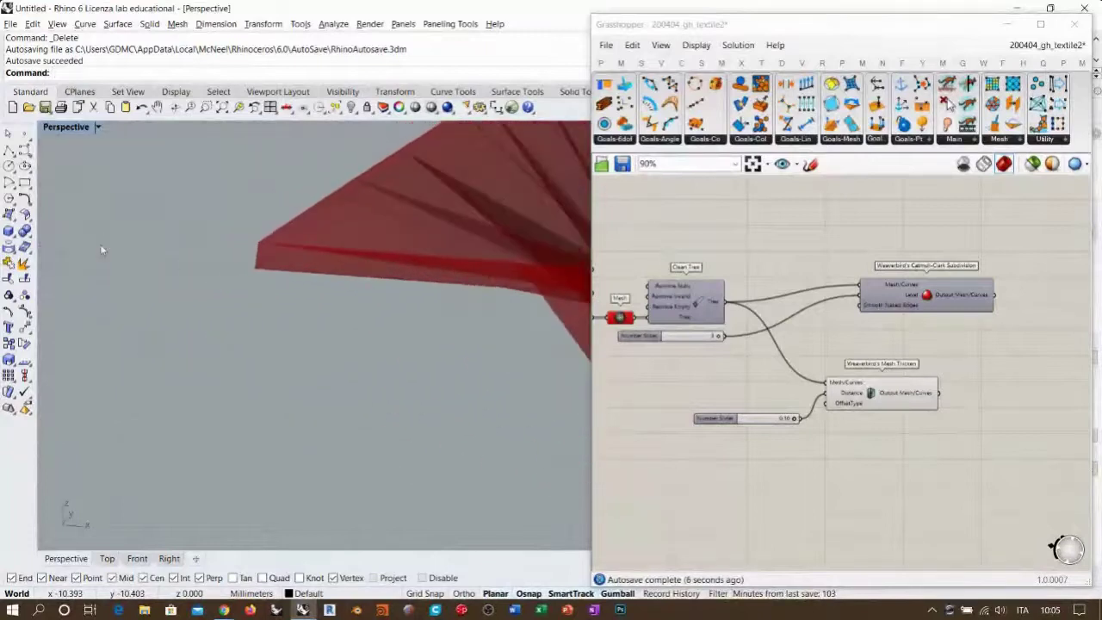
{"action": "right_click_drag", "start_coordinate": [249, 257], "coordinate": [179, 284]}
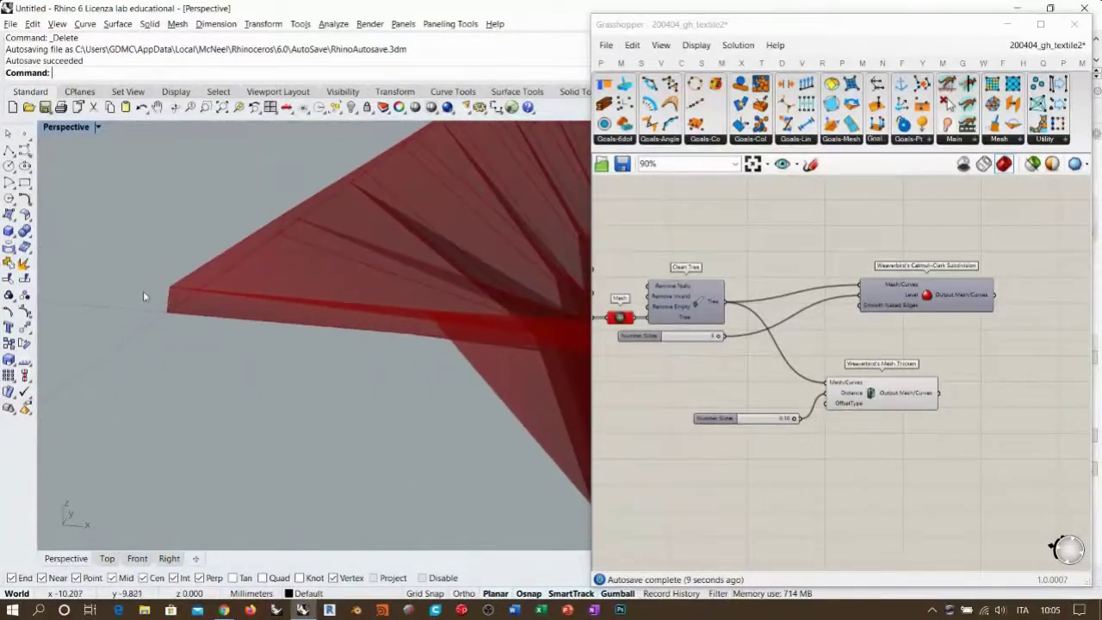
Feed the Mesh Thicken output into the Catmull-Clark mesh input and move the Level slider beside that component
{"action": "left_click_drag", "start_coordinate": [908, 302], "coordinate": [957, 310]}
{"action": "left_click", "coordinate": [954, 389]}
{"action": "left_click_drag", "start_coordinate": [939, 393], "coordinate": [864, 336]}
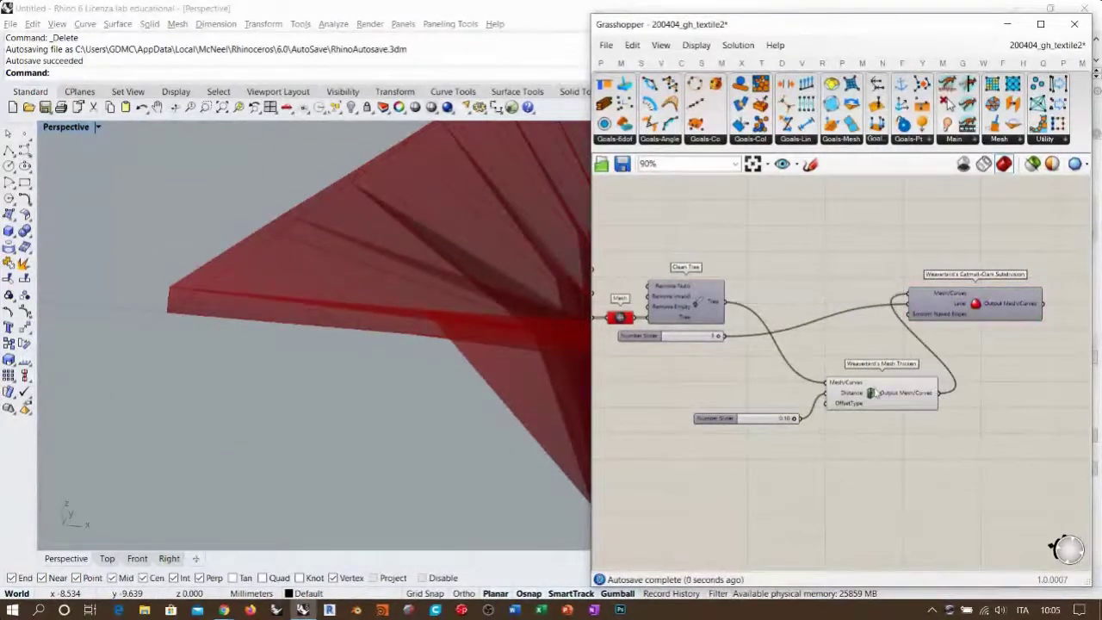
{"action": "left_click_drag", "start_coordinate": [691, 338], "coordinate": [863, 328]}
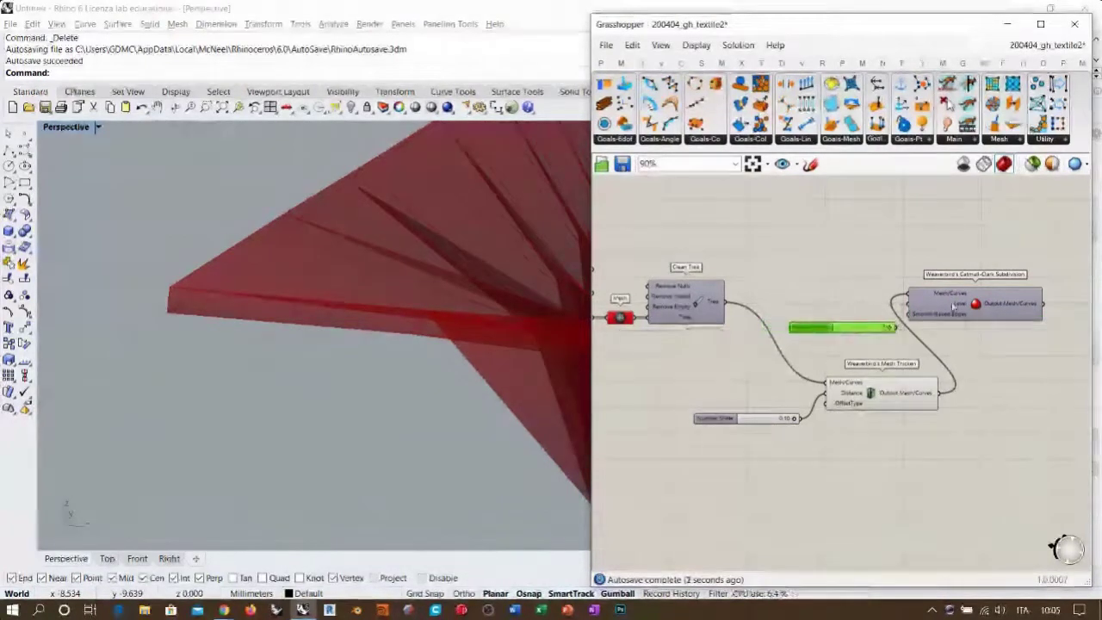
Show the Catmull-Clark preview, hide the Mesh Thicken preview, and inspect the smoothed, thickened textile
{"action": "left_click", "coordinate": [961, 304]}
{"action": "right_click", "coordinate": [887, 403]}
{"action": "left_click", "coordinate": [910, 431]}
{"action": "right_click_drag", "start_coordinate": [476, 359], "coordinate": [243, 401]}
{"action": "mouse_move", "coordinate": [331, 387]}
{"action": "right_mouse_down"}
{"action": "mouse_move", "coordinate": [345, 359]}
{"action": "mouse_move", "coordinate": [324, 344]}
{"action": "mouse_move", "coordinate": [402, 322]}
{"action": "mouse_move", "coordinate": [419, 344]}
{"action": "mouse_move", "coordinate": [401, 324]}
{"action": "mouse_move", "coordinate": [373, 336]}
{"action": "mouse_move", "coordinate": [381, 341]}
{"action": "mouse_move", "coordinate": [386, 332]}
{"action": "mouse_move", "coordinate": [368, 331]}
{"action": "mouse_move", "coordinate": [339, 386]}
{"action": "mouse_move", "coordinate": [340, 348]}
{"action": "mouse_move", "coordinate": [302, 364]}
{"action": "mouse_move", "coordinate": [419, 374]}
{"action": "mouse_move", "coordinate": [447, 388]}
{"action": "mouse_move", "coordinate": [343, 323]}
{"action": "mouse_move", "coordinate": [414, 353]}
{"action": "mouse_move", "coordinate": [383, 358]}
{"action": "right_mouse_up"}
{"action": "scroll", "coordinate": [324, 344], "scroll_direction": "down", "scroll_amount": 4}
{"action": "scroll", "coordinate": [388, 347], "scroll_direction": "up", "scroll_amount": 4}
{"action": "scroll", "coordinate": [389, 347], "scroll_direction": "down", "scroll_amount": 9}
{"action": "scroll", "coordinate": [373, 344], "scroll_direction": "up", "scroll_amount": 6}
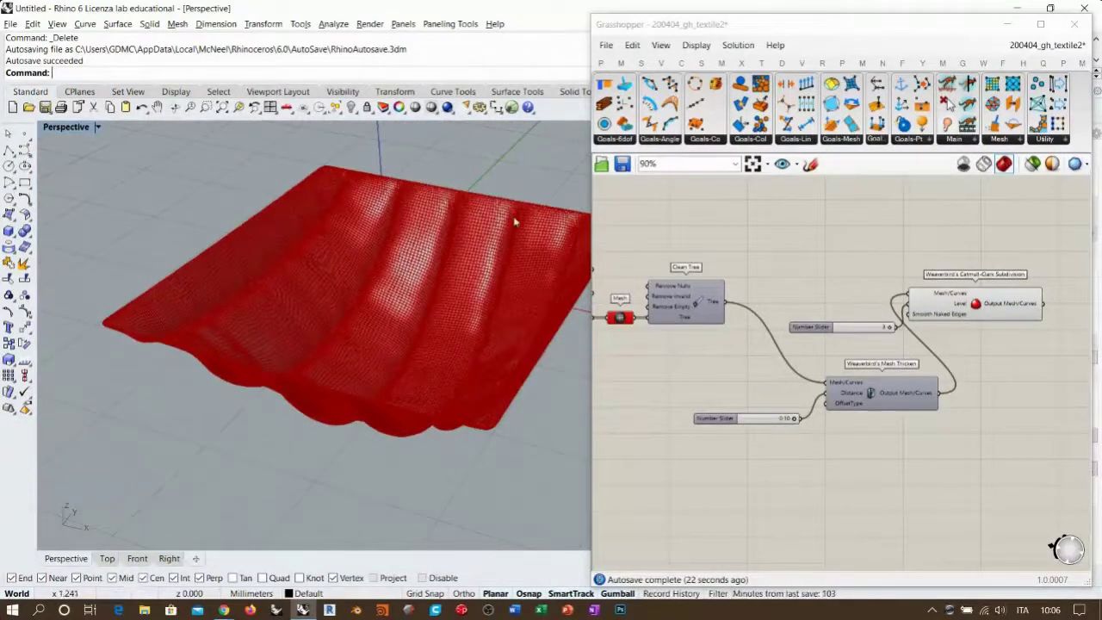
{"action": "mouse_move", "coordinate": [357, 378]}
{"action": "right_mouse_down"}
{"action": "mouse_move", "coordinate": [349, 320]}
{"action": "mouse_move", "coordinate": [419, 362]}
{"action": "mouse_move", "coordinate": [392, 344]}
{"action": "mouse_move", "coordinate": [418, 325]}
{"action": "mouse_move", "coordinate": [426, 331]}
{"action": "right_mouse_up"}
Bake the Catmull-Clark mesh into Rhino and turn off the Grasshopper geometry preview
{"action": "right_click", "coordinate": [975, 303]}
{"action": "left_click", "coordinate": [981, 359]}
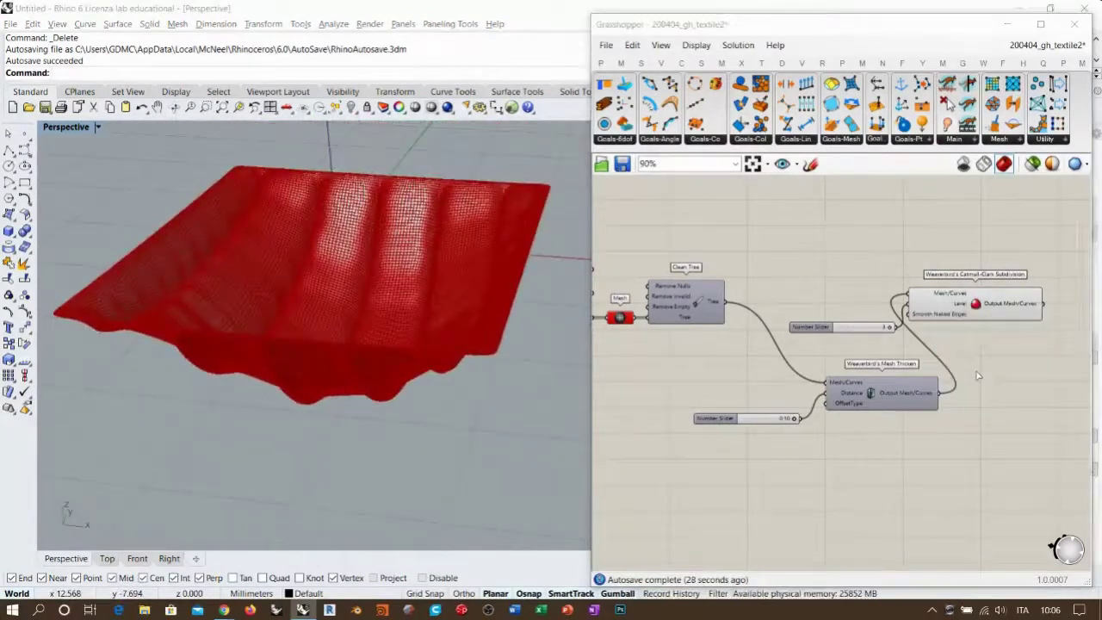
{"action": "left_click", "coordinate": [988, 506]}
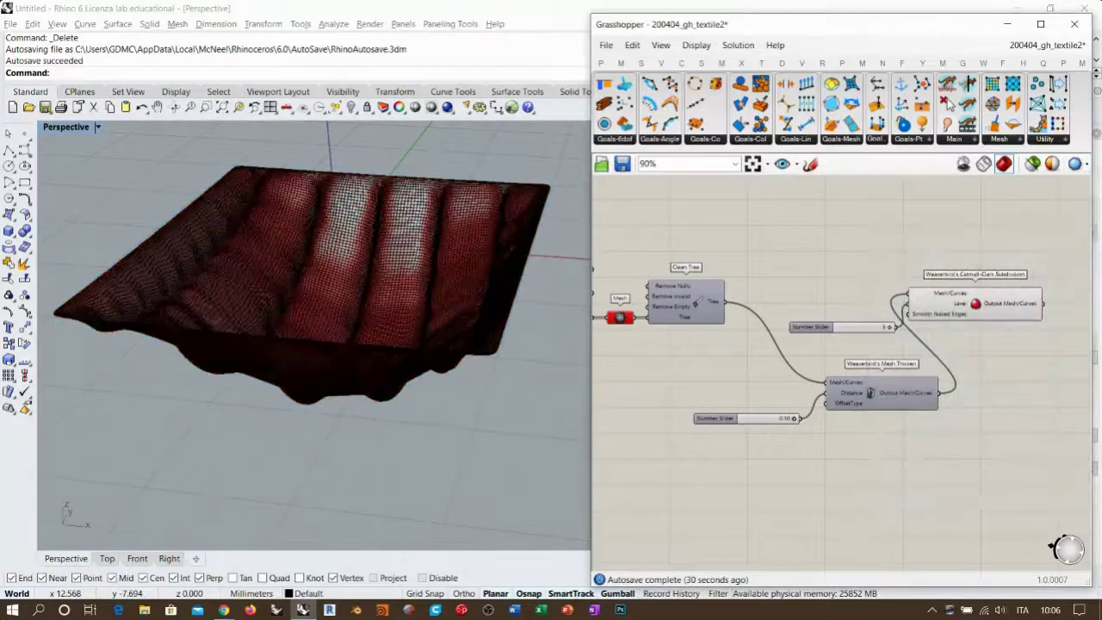
{"action": "left_click", "coordinate": [966, 165]}
Narrow the Grasshopper window to enlarge the viewport, set its display mode to Arctic, and examine the baked folds
{"action": "right_click_drag", "start_coordinate": [389, 245], "coordinate": [405, 284]}
{"action": "left_click_drag", "start_coordinate": [587, 231], "coordinate": [811, 234]}
{"action": "right_click_drag", "start_coordinate": [448, 291], "coordinate": [514, 263], "text": "shift"}
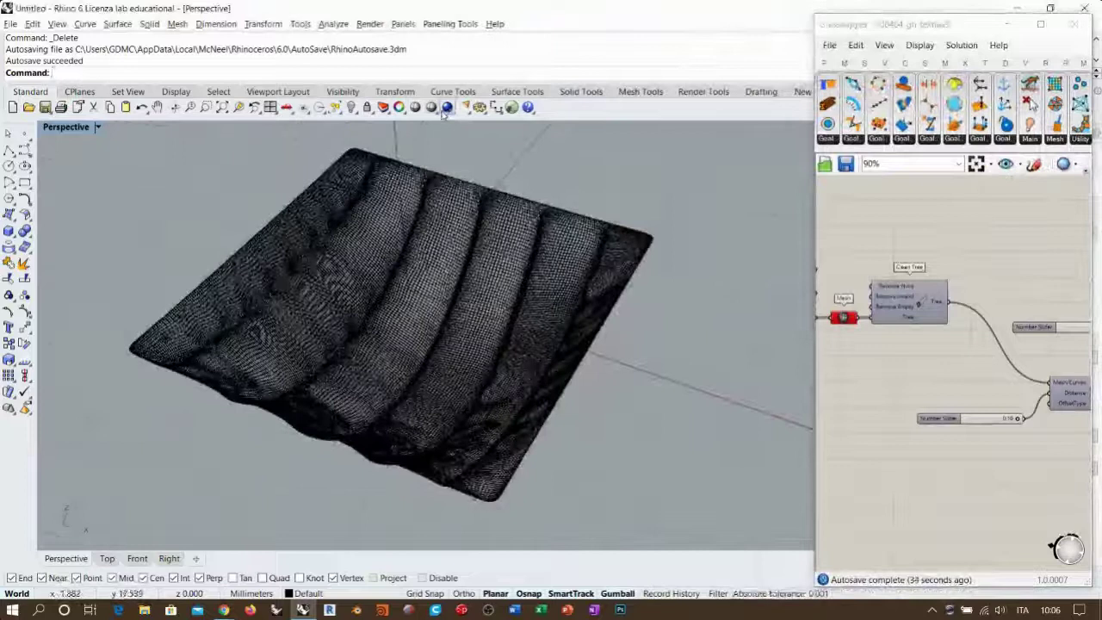
{"action": "left_click", "coordinate": [74, 126]}
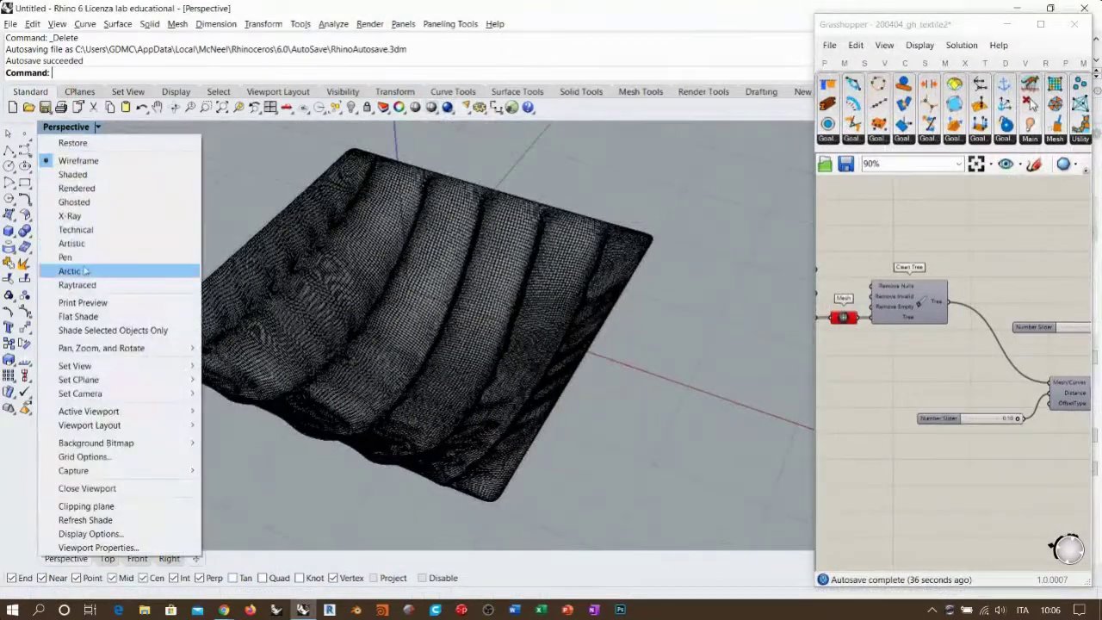
{"action": "left_click", "coordinate": [86, 273]}
{"action": "right_click_drag", "start_coordinate": [440, 376], "coordinate": [430, 315]}
{"action": "scroll", "coordinate": [430, 292], "scroll_direction": "up", "scroll_amount": 5}
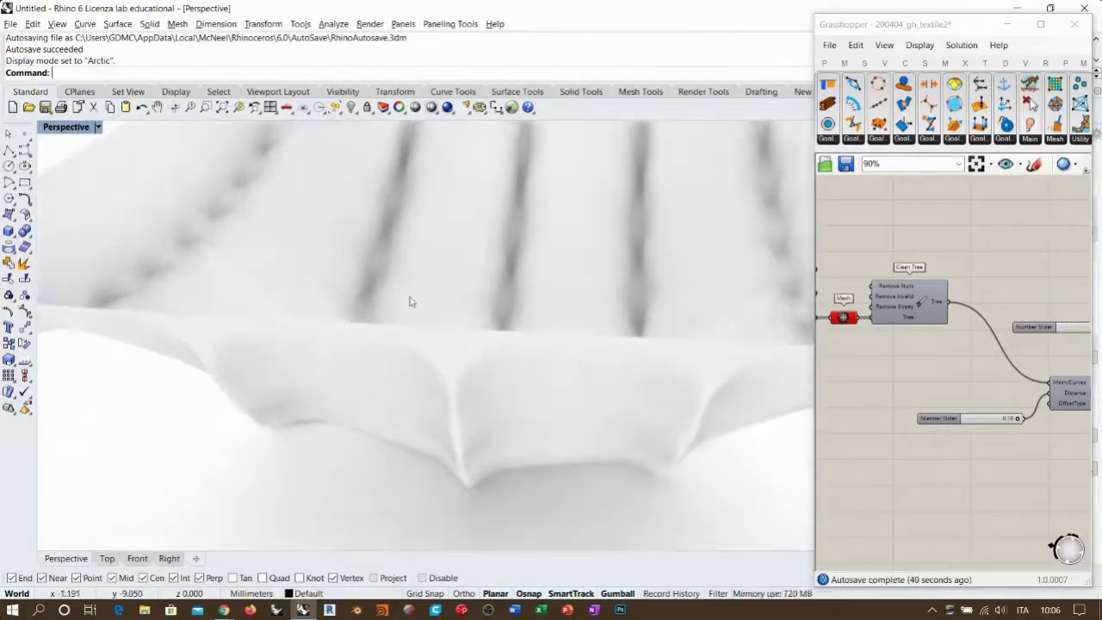
{"action": "scroll", "coordinate": [411, 301], "scroll_direction": "down", "scroll_amount": 6}
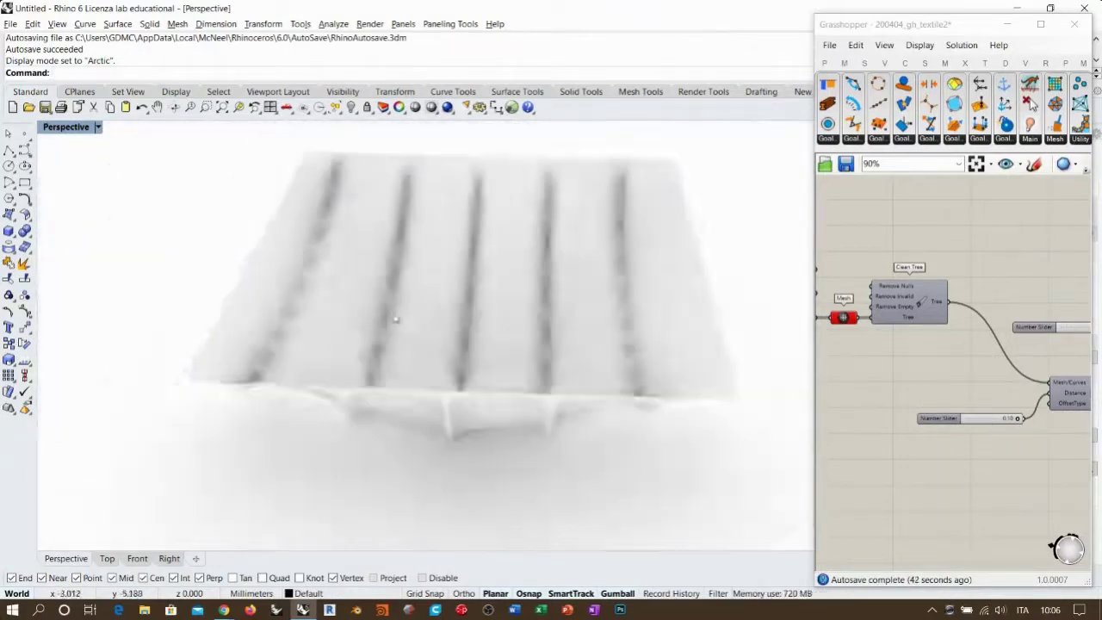
Examine the baked textile from another angle and delete the mesh from the Rhino scene
{"action": "right_click_drag", "start_coordinate": [396, 319], "coordinate": [290, 326]}
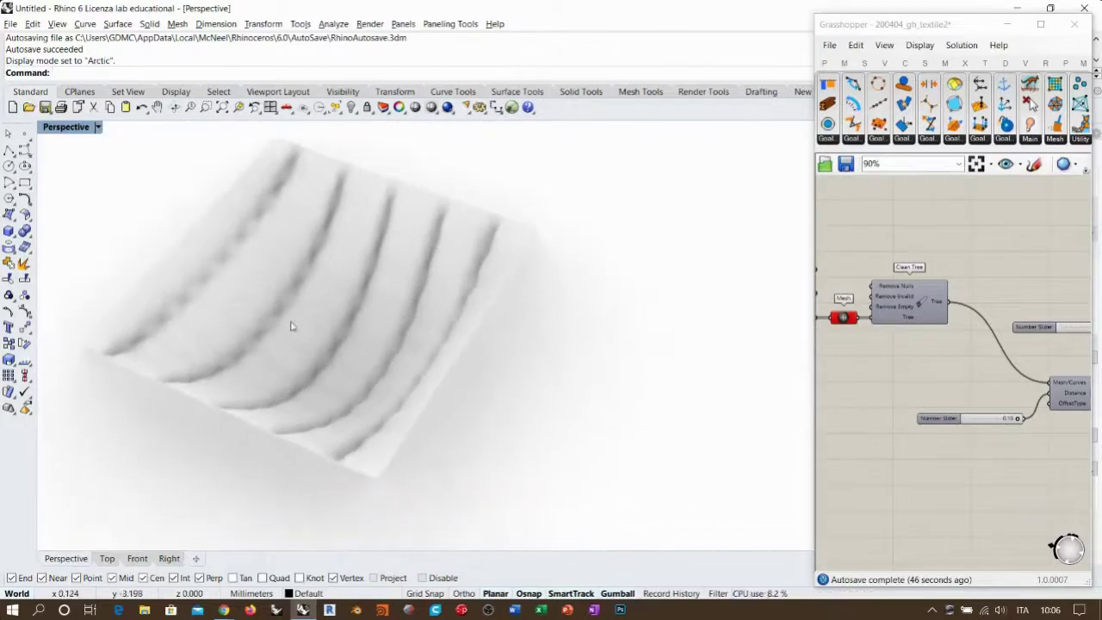
{"action": "left_click", "coordinate": [382, 319]}
{"action": "key", "text": "Delete"}
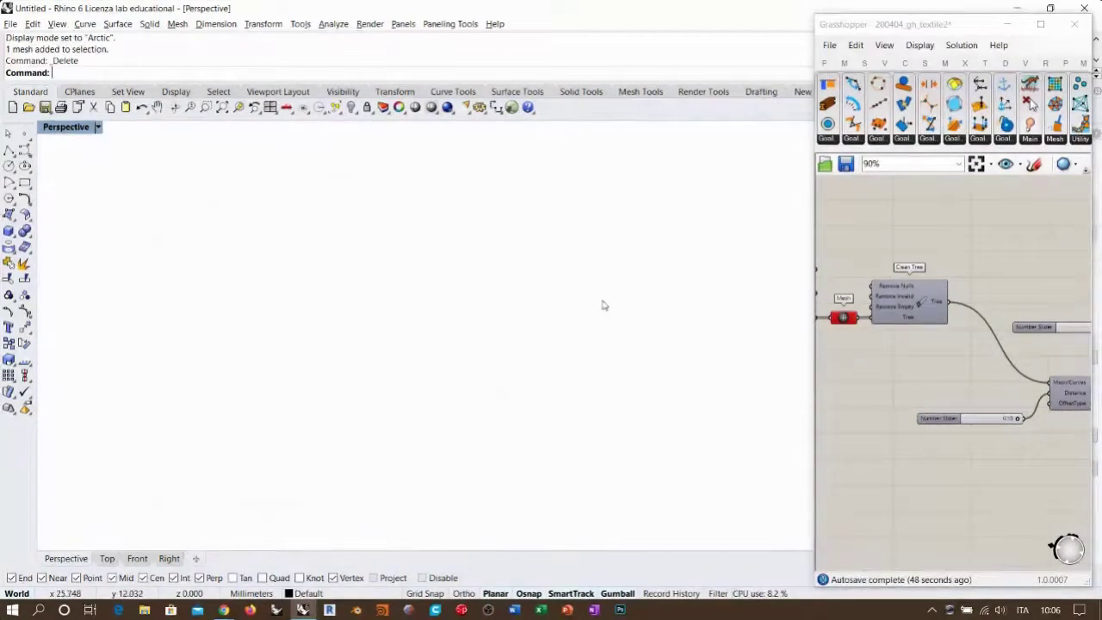
Set the Perspective viewport to Wireframe and widen the Grasshopper window to show the components after the solver
{"action": "right_click", "coordinate": [432, 108]}
{"action": "right_click_drag", "start_coordinate": [921, 308], "coordinate": [877, 314]}
{"action": "scroll", "coordinate": [882, 314], "scroll_direction": "down", "scroll_amount": 1}
{"action": "left_click_drag", "start_coordinate": [506, 266], "coordinate": [456, 265]}
{"action": "right_click_drag", "start_coordinate": [556, 298], "coordinate": [669, 303]}
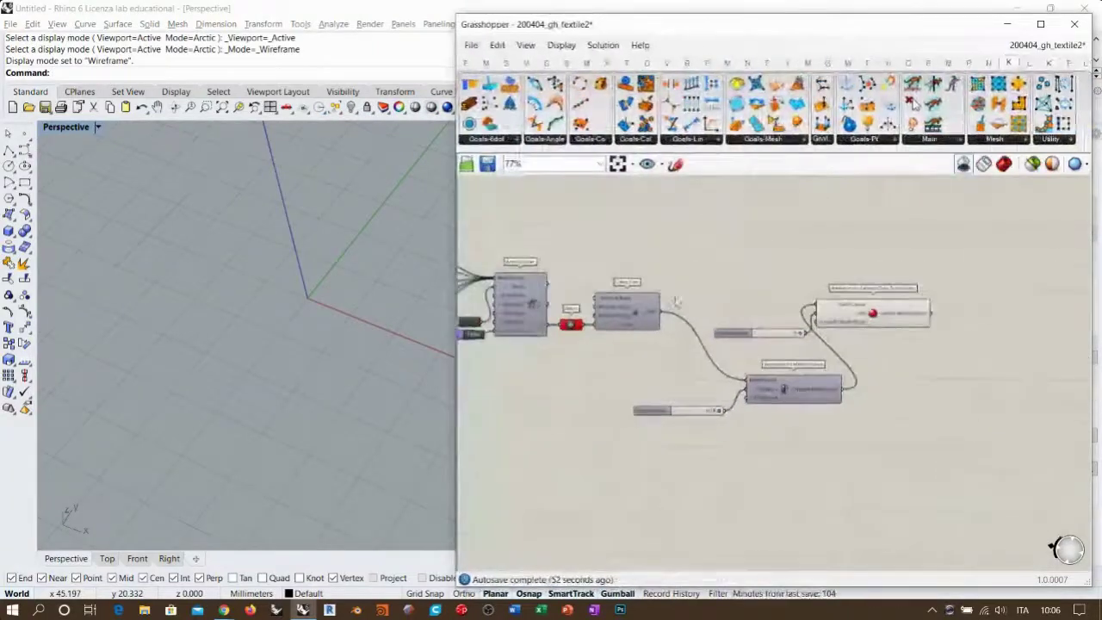
Check the stitch-direction question in the webinar chat, and sketch a perspective grid of mesh lines below the Mesh Thicken component
{"action": "key", "text": "alt+Tab"}
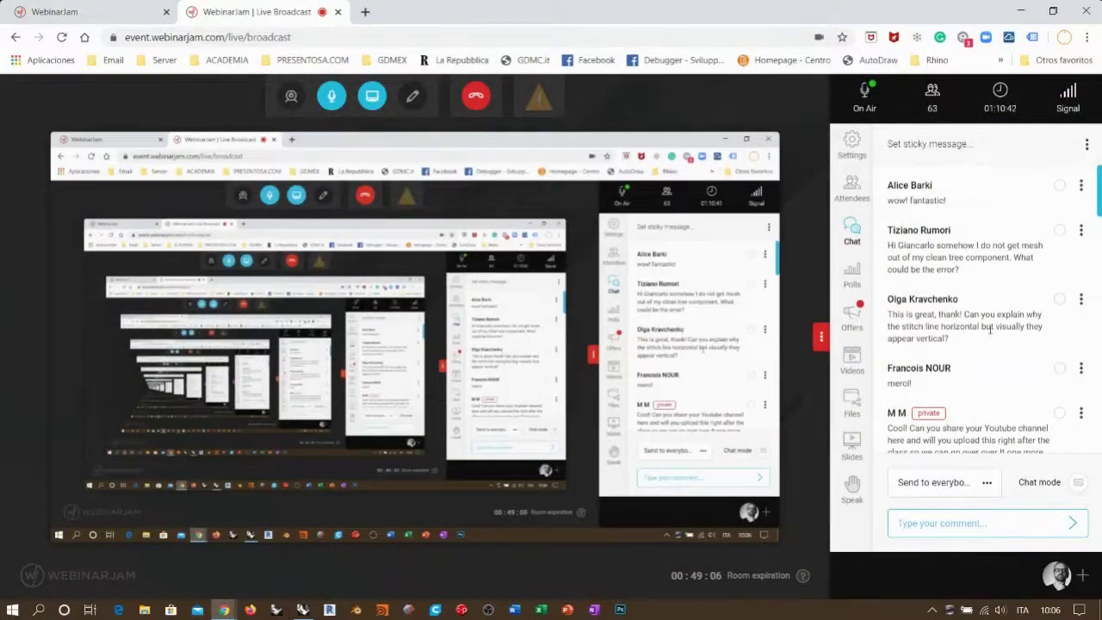
{"action": "key", "text": "alt+Tab"}
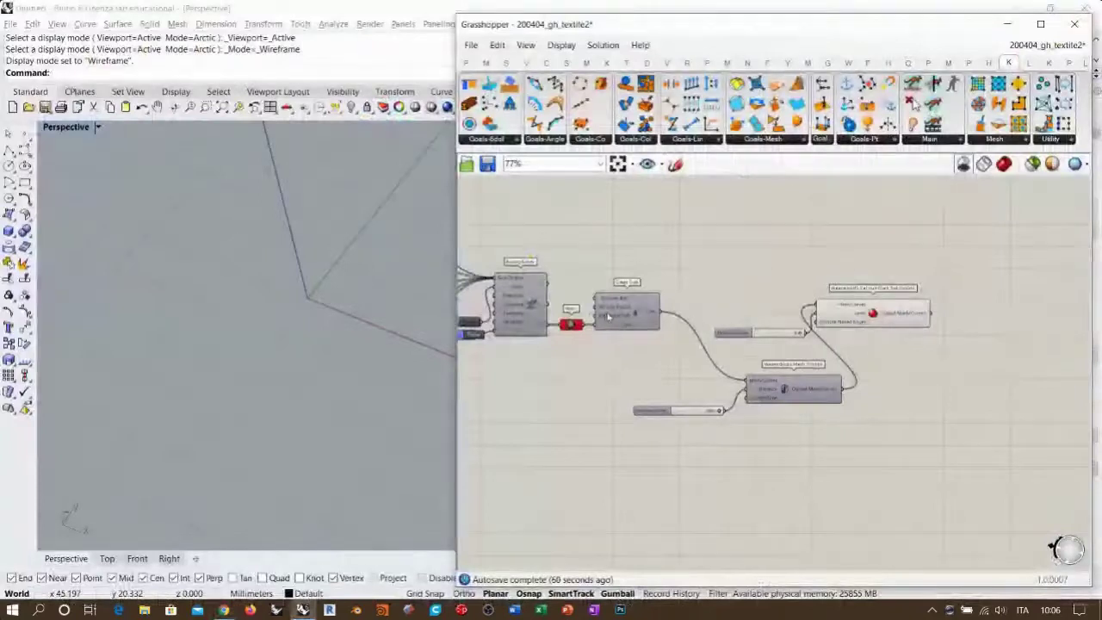
{"action": "right_click_drag", "start_coordinate": [702, 259], "coordinate": [723, 112]}
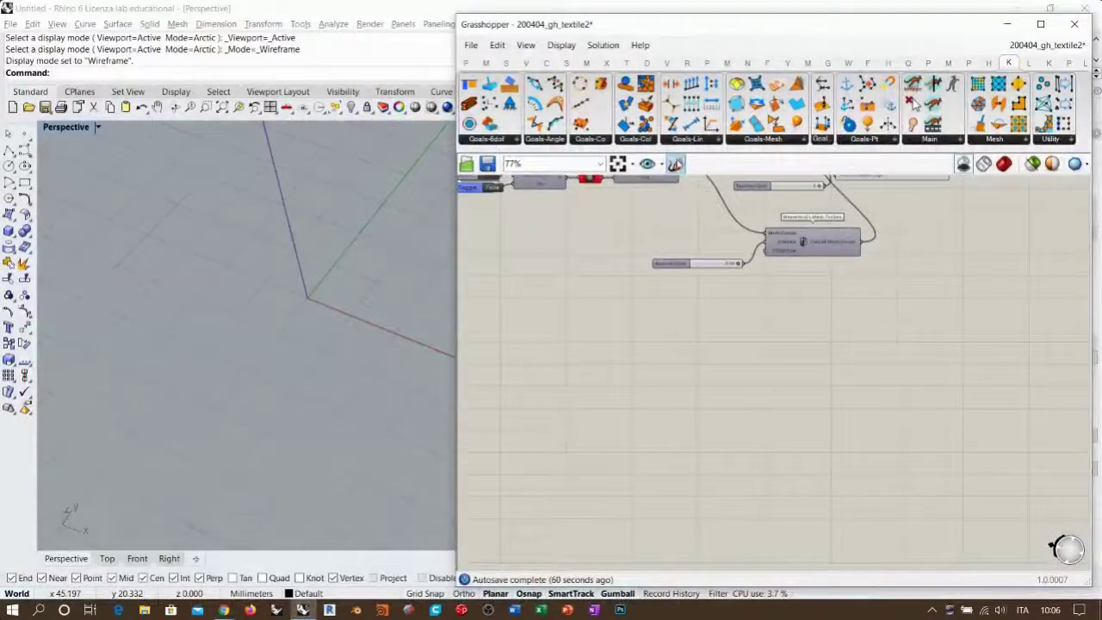
{"action": "left_click", "coordinate": [675, 165]}
{"action": "mouse_move", "coordinate": [596, 345]}
{"action": "left_mouse_down"}
{"action": "mouse_move", "coordinate": [526, 491]}
{"action": "mouse_move", "coordinate": [634, 511]}
{"action": "mouse_move", "coordinate": [920, 511]}
{"action": "mouse_move", "coordinate": [827, 348]}
{"action": "mouse_move", "coordinate": [598, 336]}
{"action": "mouse_move", "coordinate": [539, 525]}
{"action": "left_mouse_up"}
{"action": "left_click_drag", "start_coordinate": [652, 351], "coordinate": [627, 482]}
{"action": "left_click_drag", "start_coordinate": [687, 333], "coordinate": [682, 495]}
{"action": "left_click_drag", "start_coordinate": [708, 353], "coordinate": [720, 484]}
{"action": "mouse_move", "coordinate": [747, 339]}
{"action": "left_mouse_down"}
{"action": "mouse_move", "coordinate": [794, 471]}
{"action": "mouse_move", "coordinate": [855, 506]}
{"action": "left_mouse_up"}
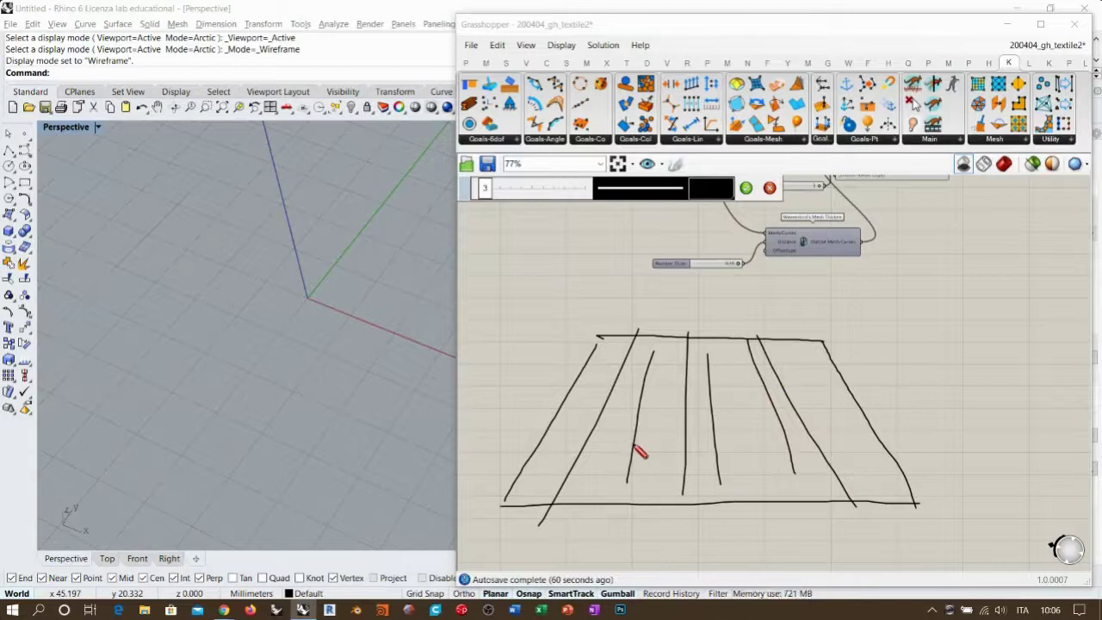
{"action": "left_click_drag", "start_coordinate": [587, 364], "coordinate": [828, 371]}
{"action": "left_click_drag", "start_coordinate": [557, 399], "coordinate": [876, 401]}
{"action": "left_click_drag", "start_coordinate": [542, 449], "coordinate": [912, 433]}
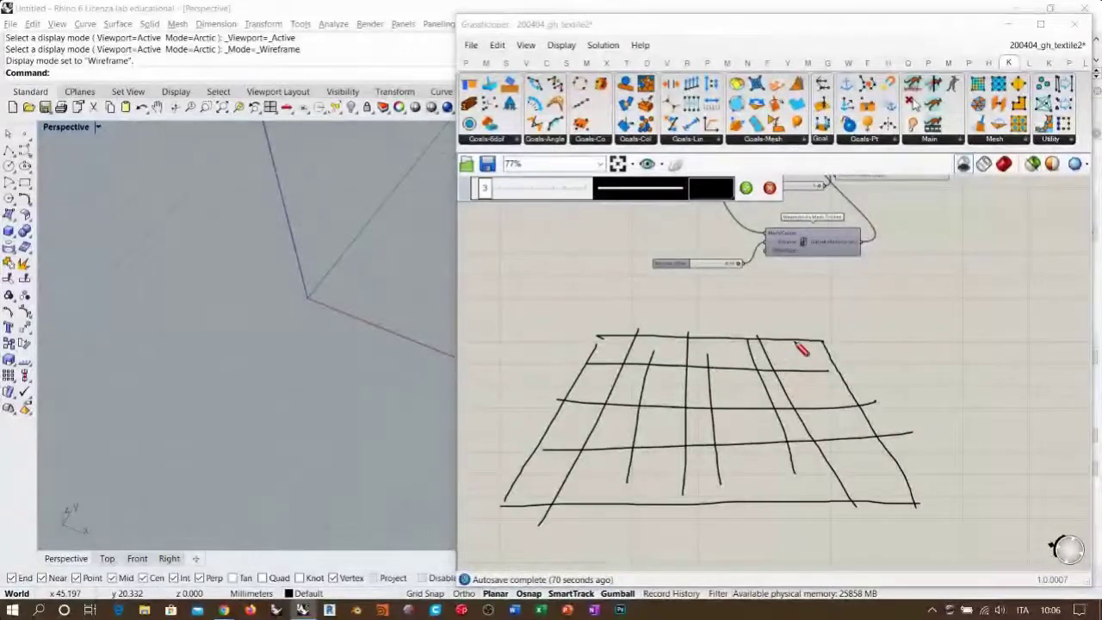
Mark two stitch end points and their midpoint on the sketched grid's front crosswise line, and thicken the segments between them
{"action": "left_click_drag", "start_coordinate": [631, 446], "coordinate": [636, 450]}
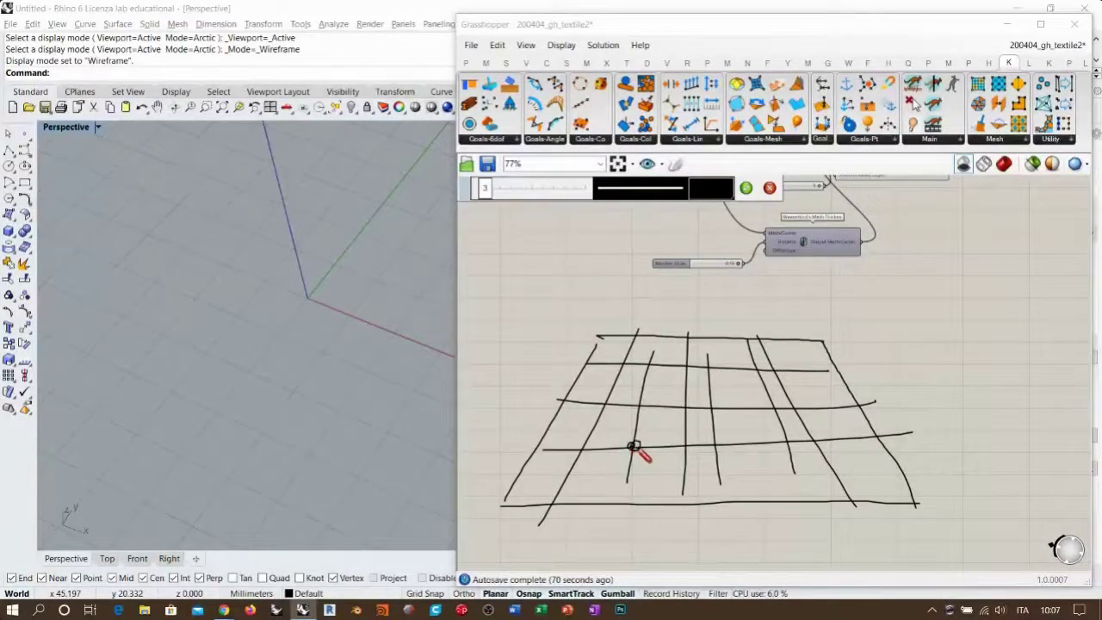
{"action": "left_click_drag", "start_coordinate": [781, 442], "coordinate": [785, 445]}
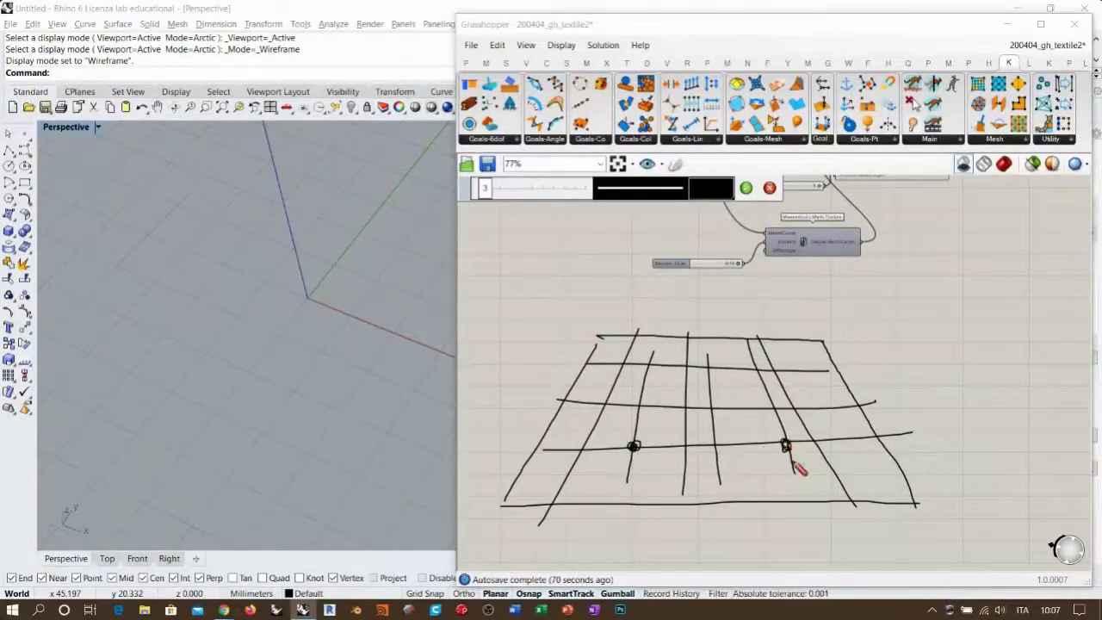
{"action": "left_click_drag", "start_coordinate": [634, 446], "coordinate": [784, 445]}
{"action": "left_click_drag", "start_coordinate": [634, 446], "coordinate": [705, 451]}
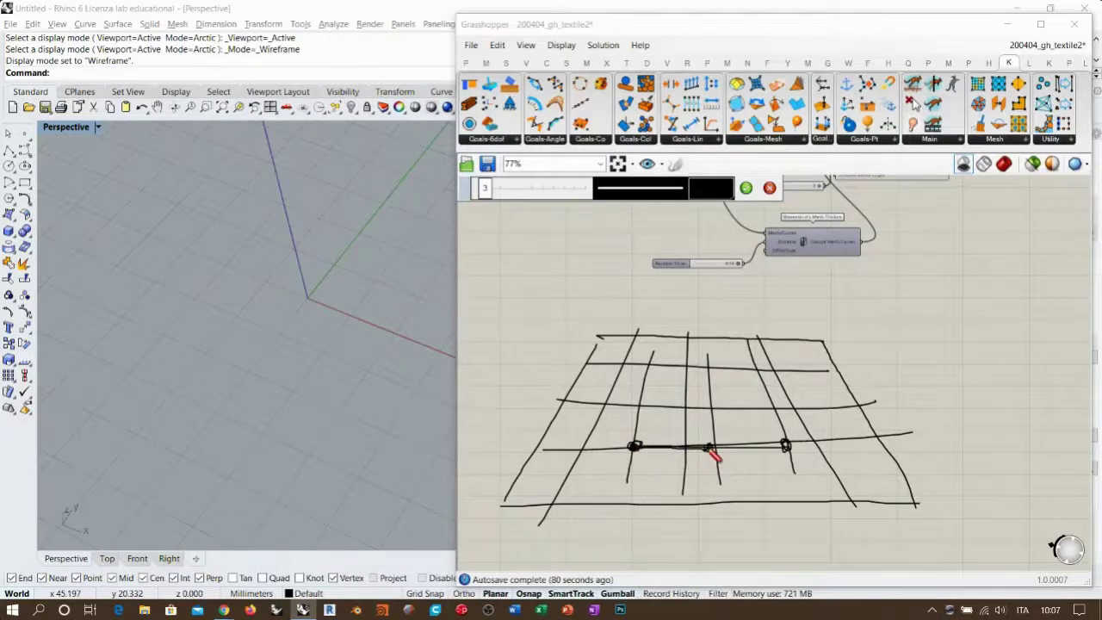
{"action": "left_click_drag", "start_coordinate": [794, 448], "coordinate": [714, 444]}
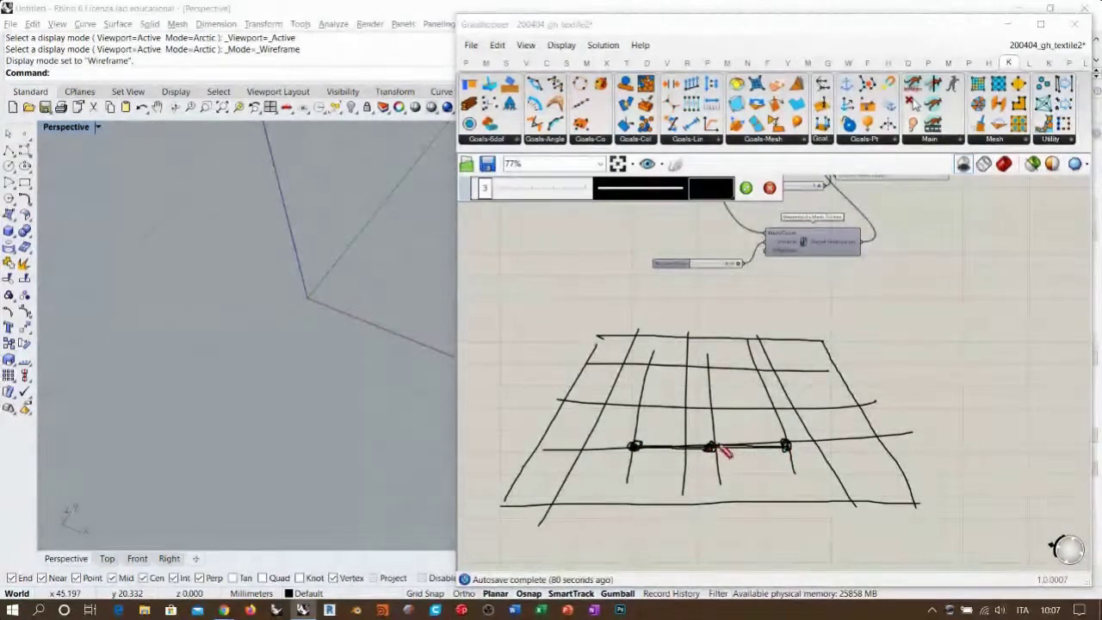
Thicken the stitch segments on the other two crosswise grid lines and circle their end points and midpoints
{"action": "left_click_drag", "start_coordinate": [780, 408], "coordinate": [649, 408]}
{"action": "mouse_move", "coordinate": [650, 370]}
{"action": "left_mouse_down"}
{"action": "mouse_move", "coordinate": [711, 370]}
{"action": "mouse_move", "coordinate": [649, 369]}
{"action": "left_mouse_up"}
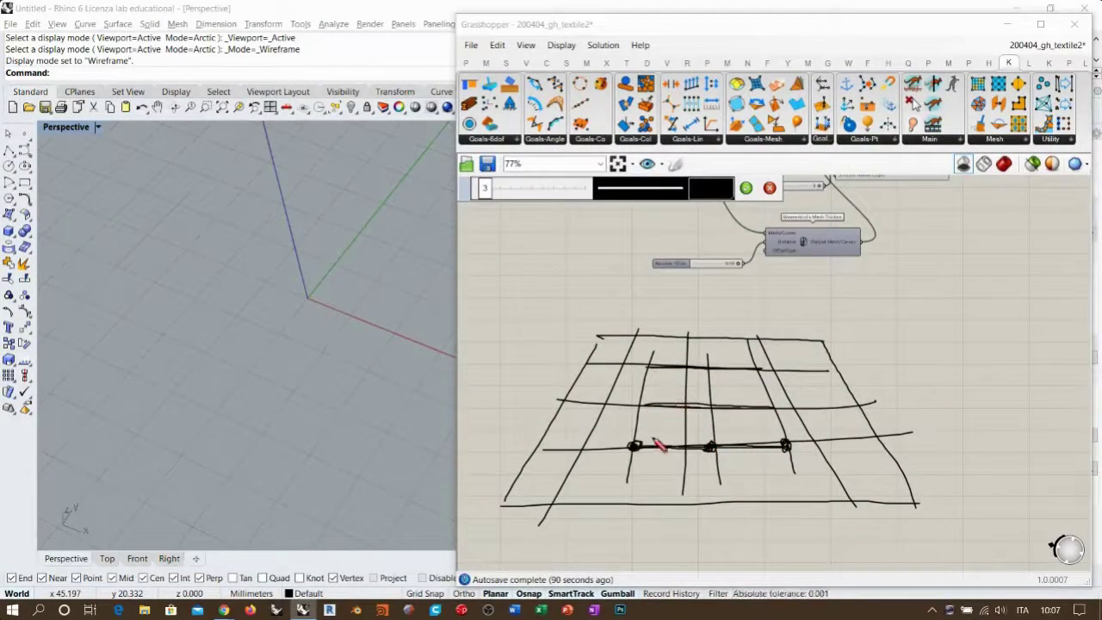
{"action": "left_click_drag", "start_coordinate": [714, 450], "coordinate": [712, 447]}
{"action": "left_click_drag", "start_coordinate": [643, 401], "coordinate": [644, 405]}
{"action": "left_click_drag", "start_coordinate": [777, 402], "coordinate": [713, 408]}
{"action": "left_click_drag", "start_coordinate": [650, 363], "coordinate": [759, 368]}
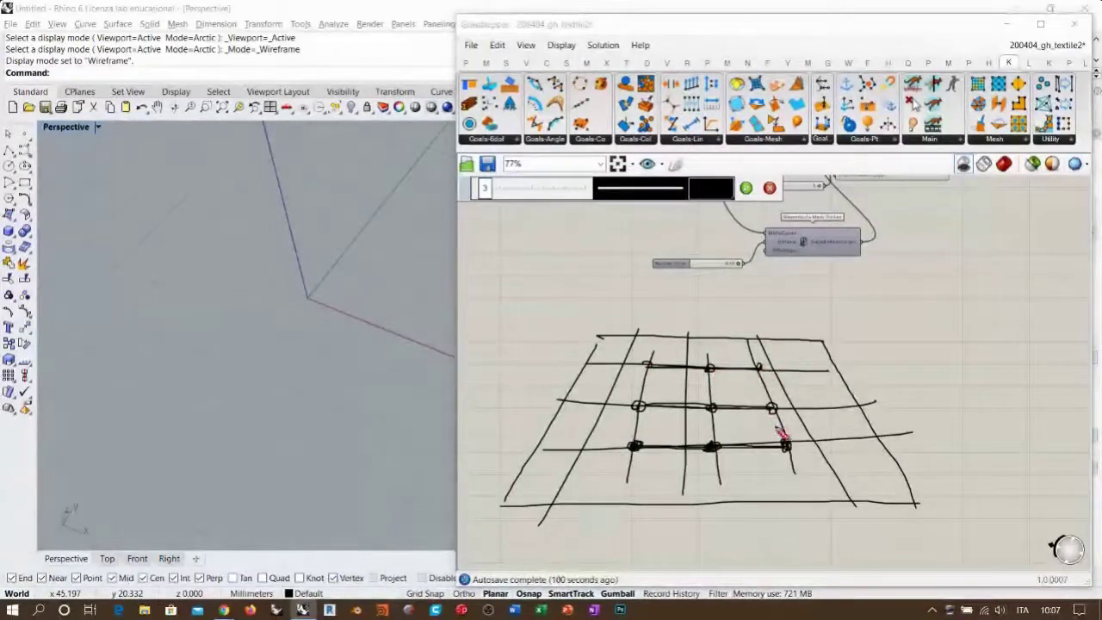
Sketch a fold line through the stitch midpoints with dashed sagging profiles across the grid, and discard the whole sketch
{"action": "left_click_drag", "start_coordinate": [711, 370], "coordinate": [716, 508]}
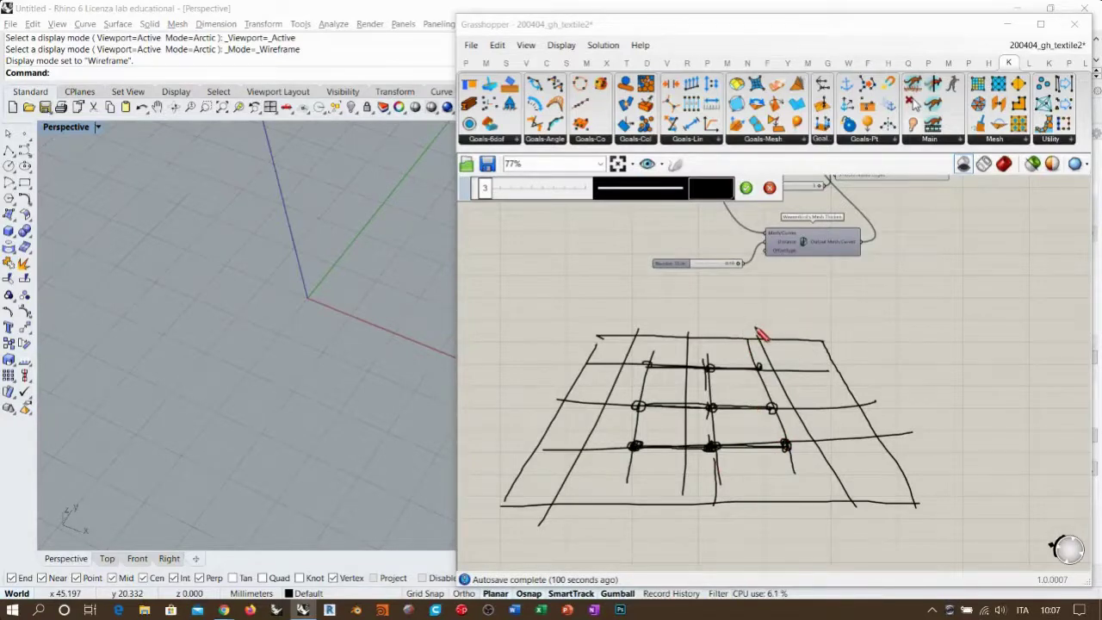
{"action": "mouse_move", "coordinate": [542, 445]}
{"action": "left_mouse_down"}
{"action": "mouse_move", "coordinate": [677, 455]}
{"action": "mouse_move", "coordinate": [715, 541]}
{"action": "mouse_move", "coordinate": [781, 447]}
{"action": "mouse_move", "coordinate": [895, 442]}
{"action": "left_mouse_up"}
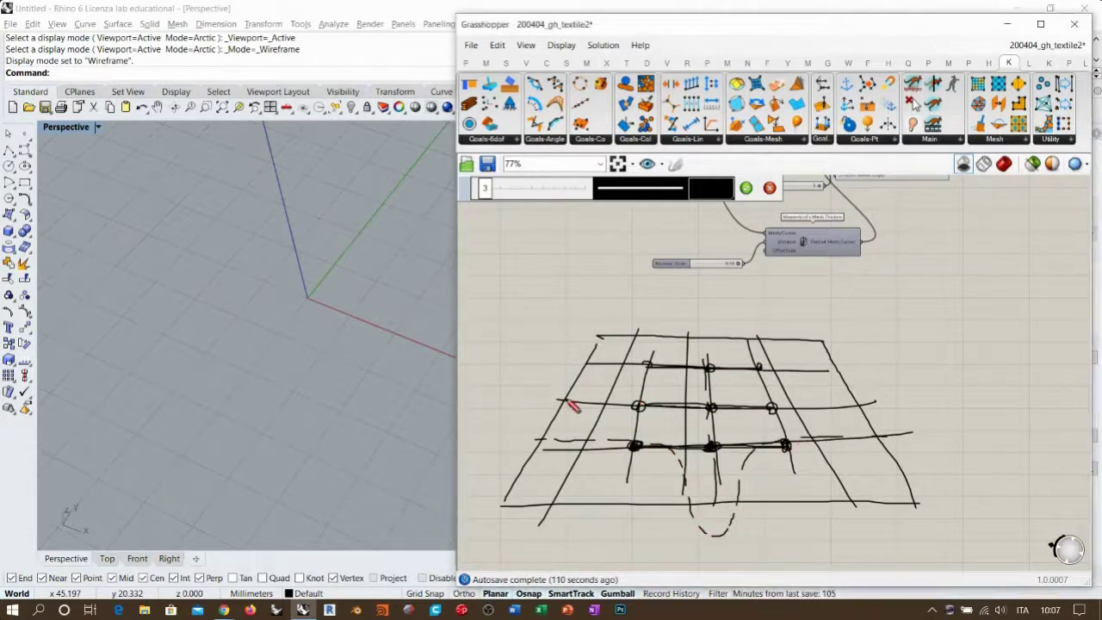
{"action": "mouse_move", "coordinate": [664, 413]}
{"action": "left_mouse_down"}
{"action": "mouse_move", "coordinate": [718, 502]}
{"action": "mouse_move", "coordinate": [740, 439]}
{"action": "mouse_move", "coordinate": [822, 411]}
{"action": "mouse_move", "coordinate": [886, 407]}
{"action": "left_mouse_up"}
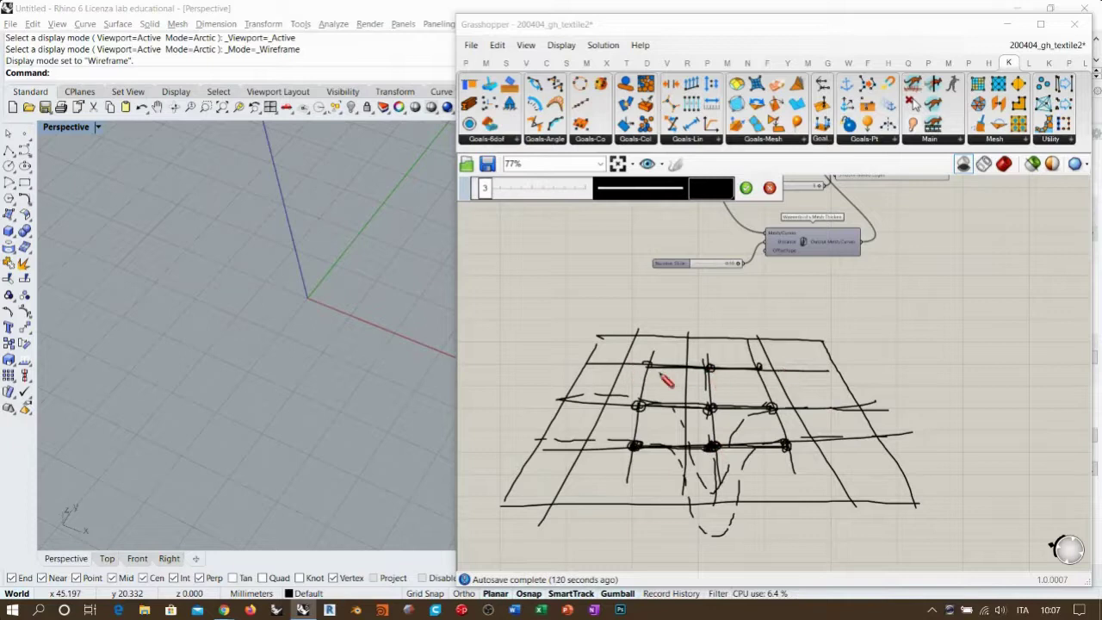
{"action": "left_click_drag", "start_coordinate": [699, 294], "coordinate": [726, 544]}
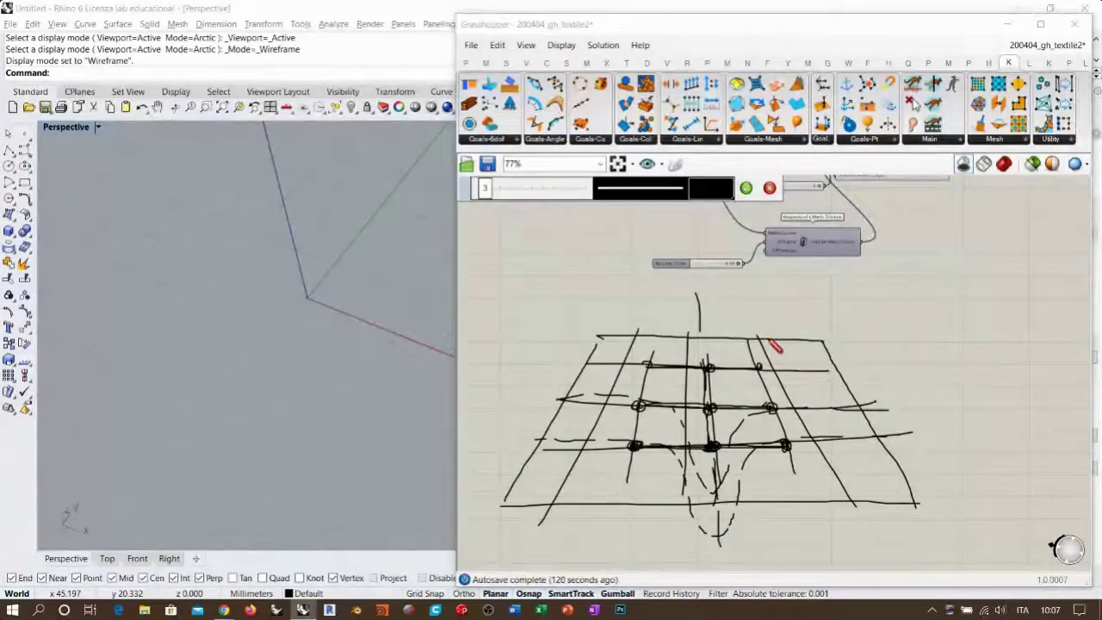
{"action": "left_click", "coordinate": [770, 187]}
{"action": "right_click_drag", "start_coordinate": [846, 311], "coordinate": [735, 477]}
Read the chat question about the Clean Tree output, and check the goal components from Show to Anchor feeding the BouncySolver
{"action": "key", "text": "alt+Tab"}
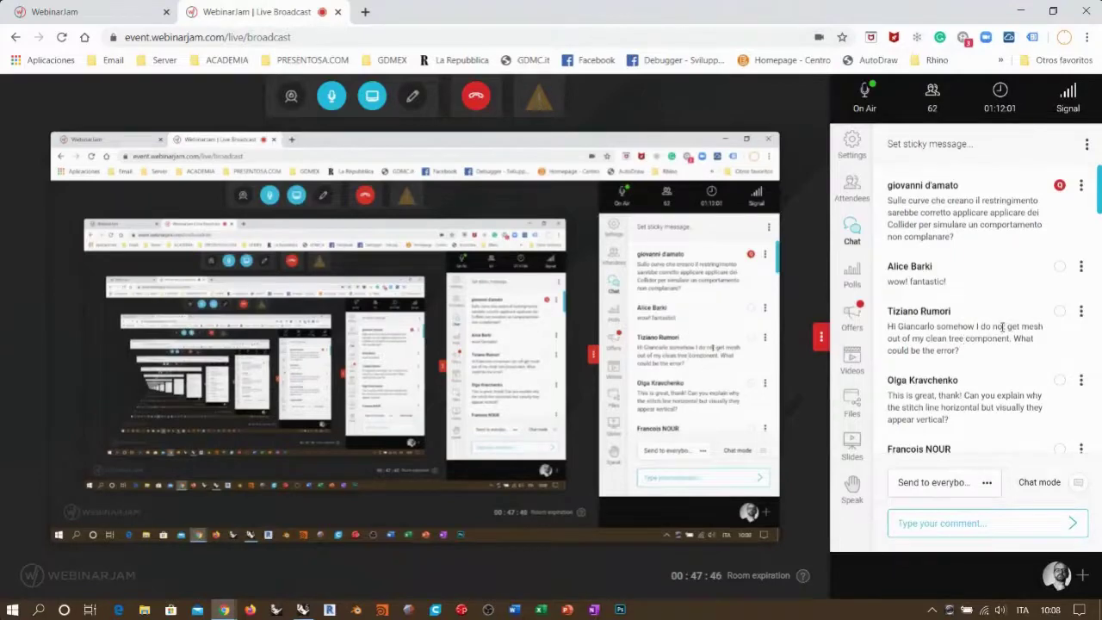
{"action": "key", "text": "alt+Tab"}
{"action": "scroll", "coordinate": [764, 321], "scroll_direction": "up", "scroll_amount": 4}
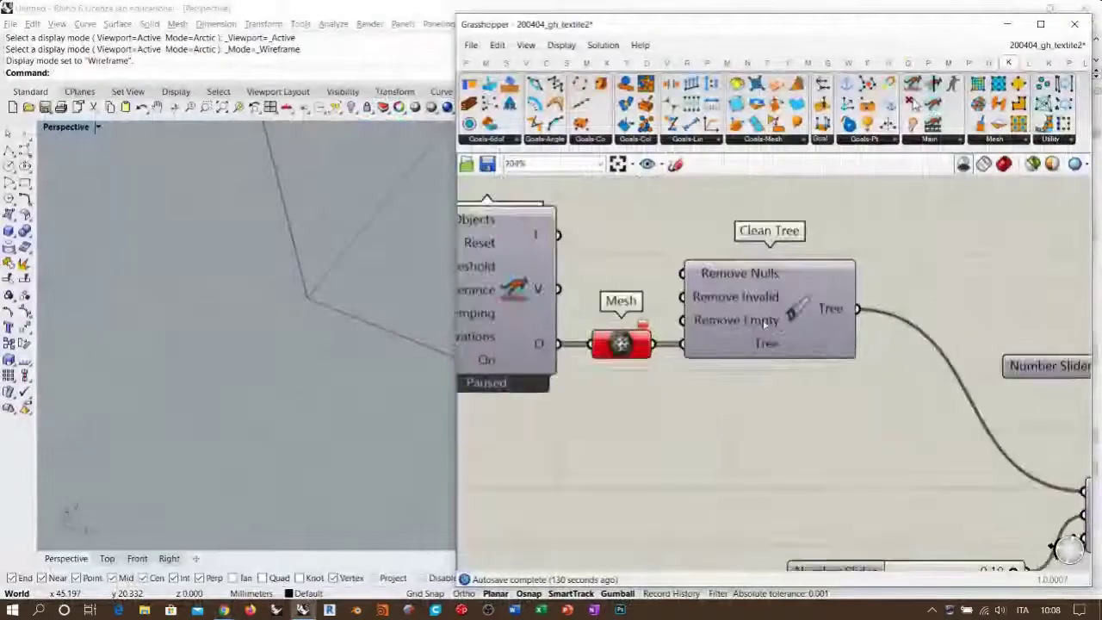
{"action": "right_click_drag", "start_coordinate": [635, 277], "coordinate": [846, 293]}
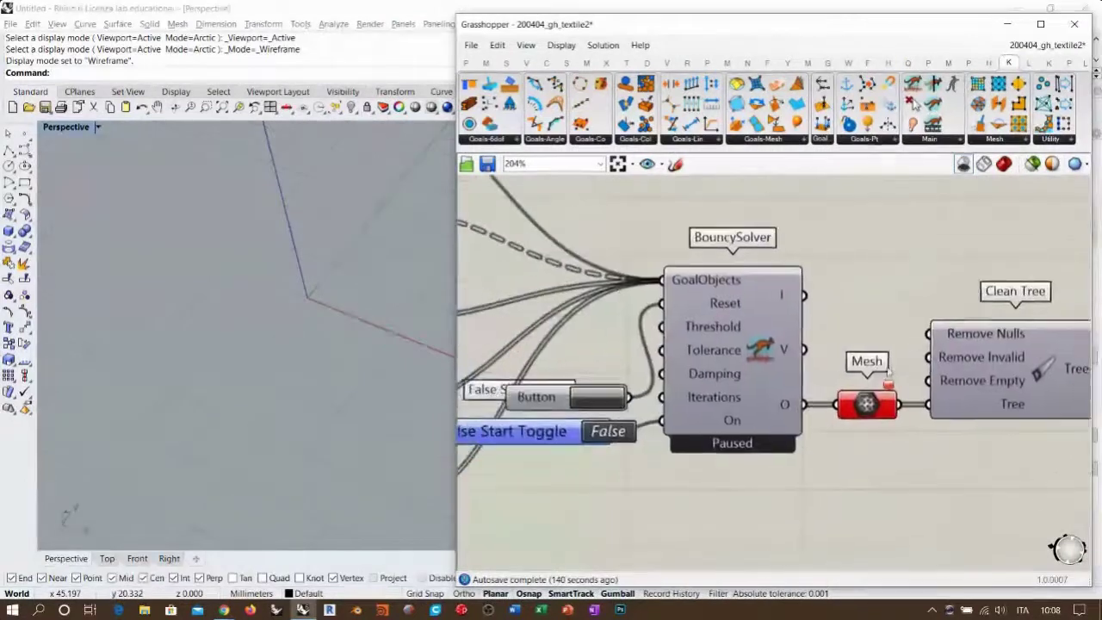
{"action": "scroll", "coordinate": [760, 298], "scroll_direction": "down", "scroll_amount": 2}
{"action": "right_click_drag", "start_coordinate": [760, 298], "coordinate": [924, 348]}
{"action": "left_click", "coordinate": [661, 230]}
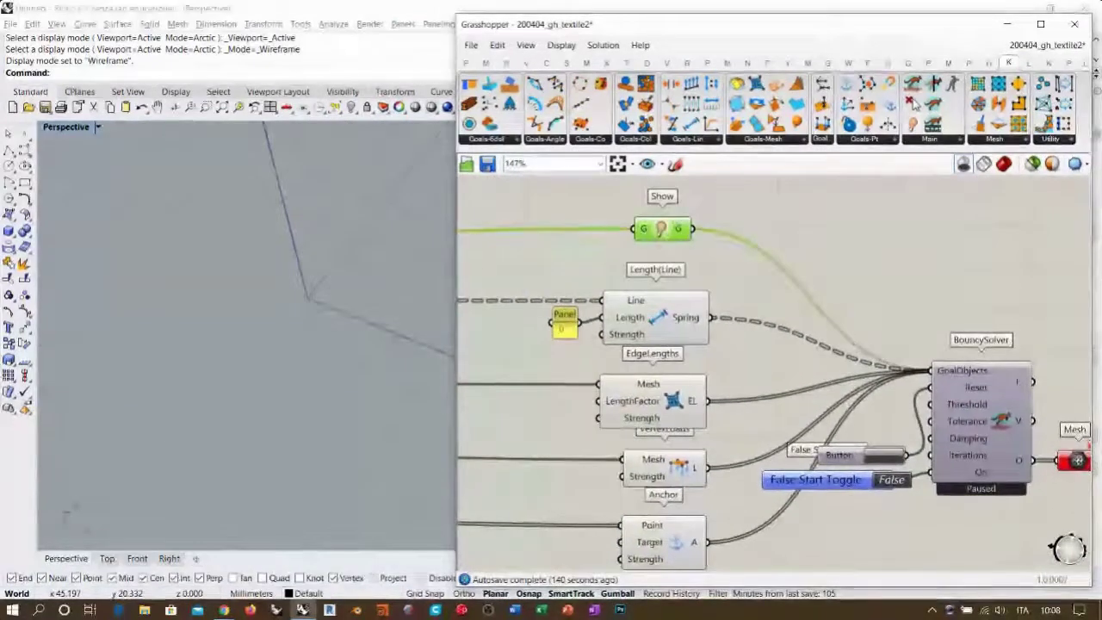
{"action": "left_click_drag", "start_coordinate": [661, 231], "coordinate": [666, 484]}
{"action": "scroll", "coordinate": [685, 236], "scroll_direction": "down", "scroll_amount": 2}
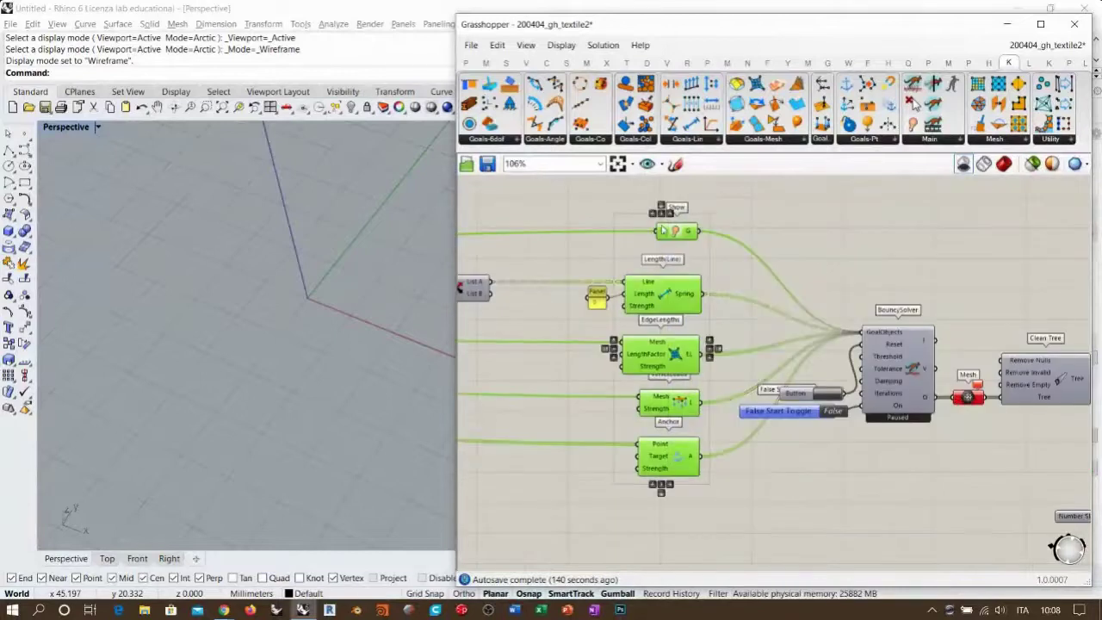
{"action": "left_click", "coordinate": [796, 248]}
Inspect the values held by the Mesh parameter before Clean Tree and point out the Show component
{"action": "right_click_drag", "start_coordinate": [1072, 384], "coordinate": [972, 366]}
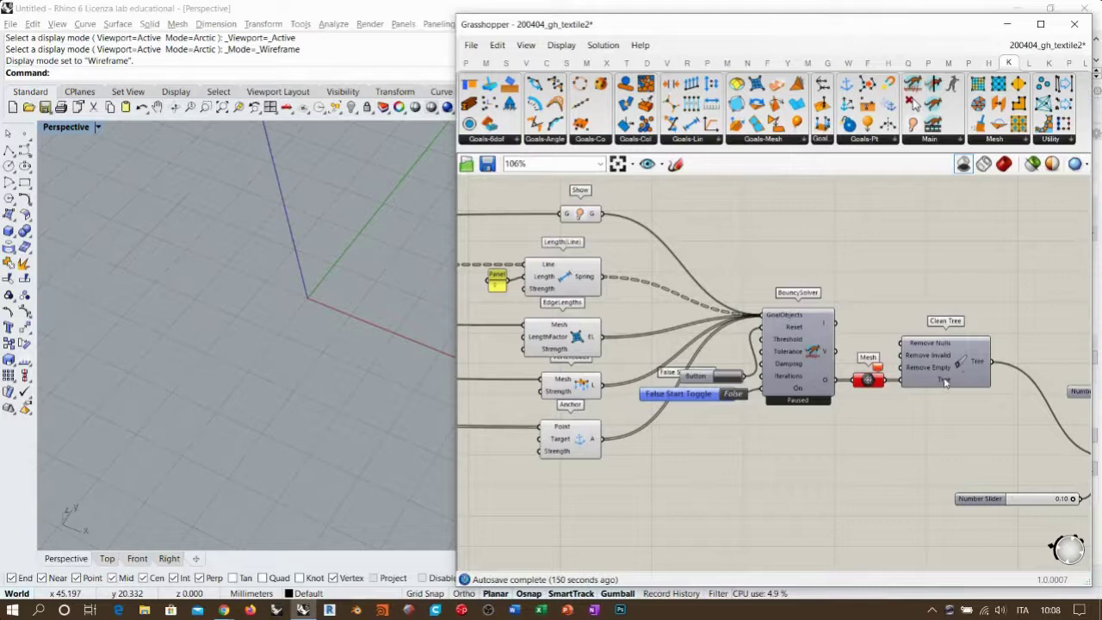
{"action": "left_click", "coordinate": [870, 382]}
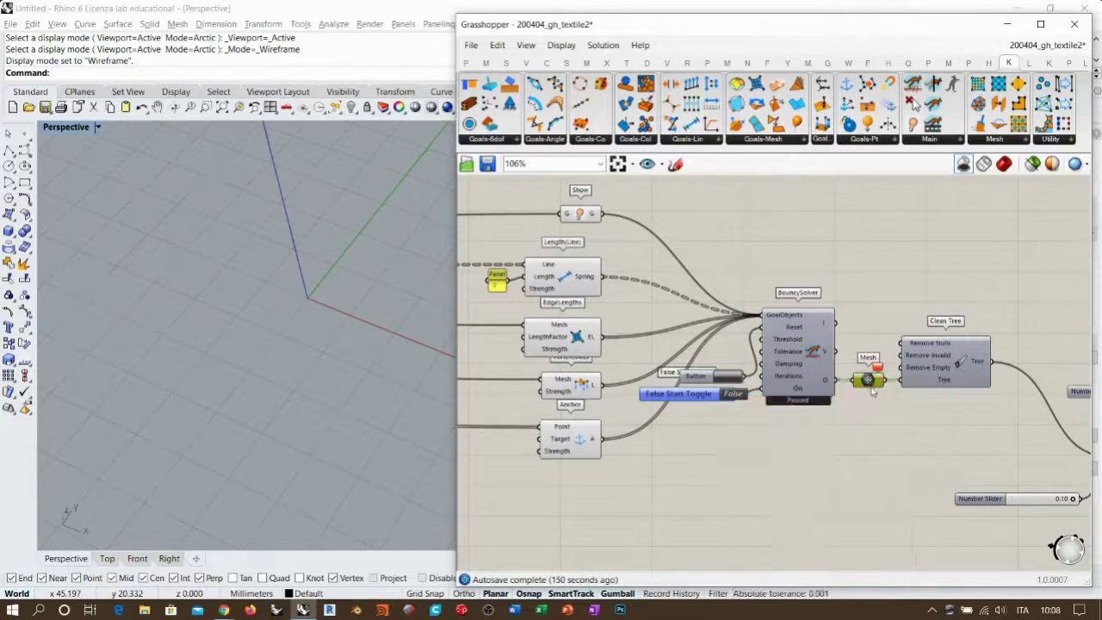
{"action": "left_click", "coordinate": [878, 393]}
{"action": "mouse_move", "coordinate": [869, 384]}
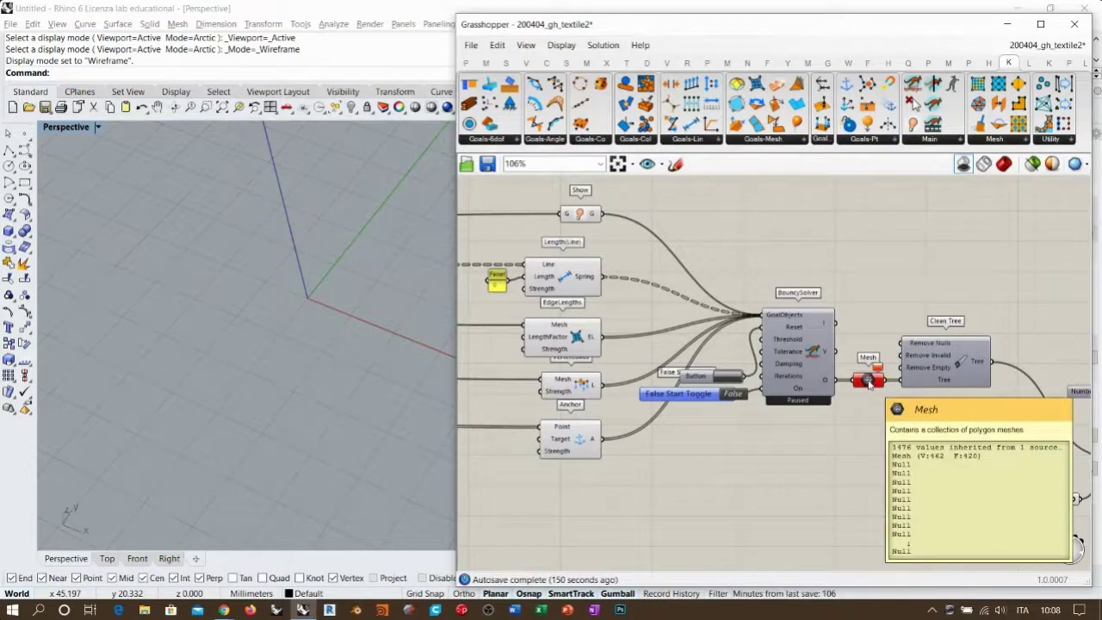
{"action": "left_click", "coordinate": [582, 213]}
{"action": "left_click", "coordinate": [703, 223]}
Read the collider question in the webinar chat, and sketch a textile section with an angular fold above the Clean Tree component
{"action": "key", "text": "alt+Tab"}
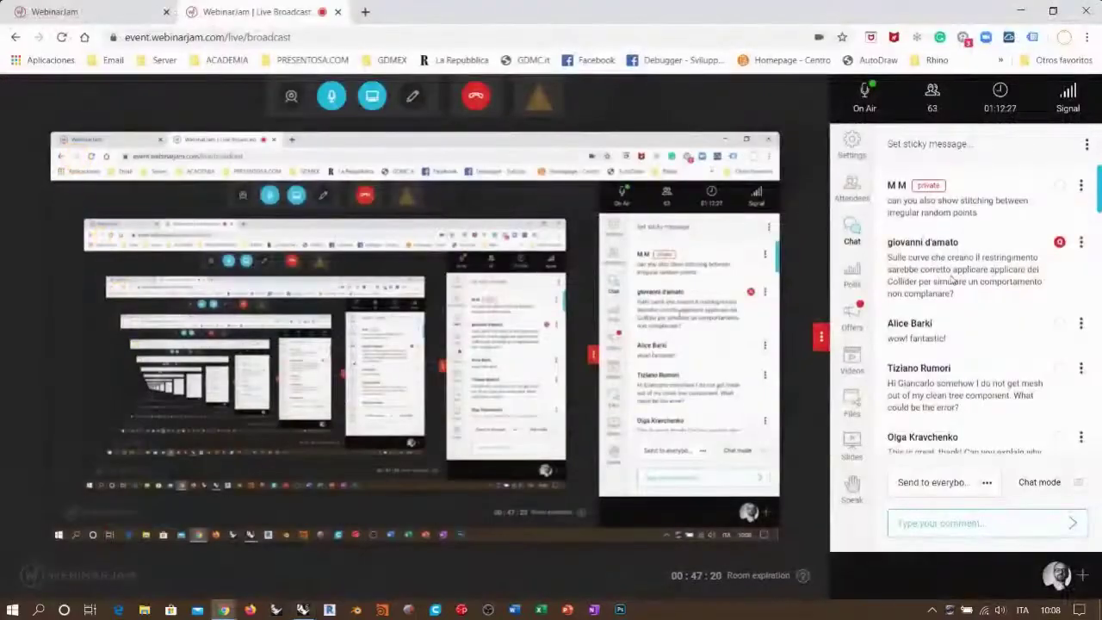
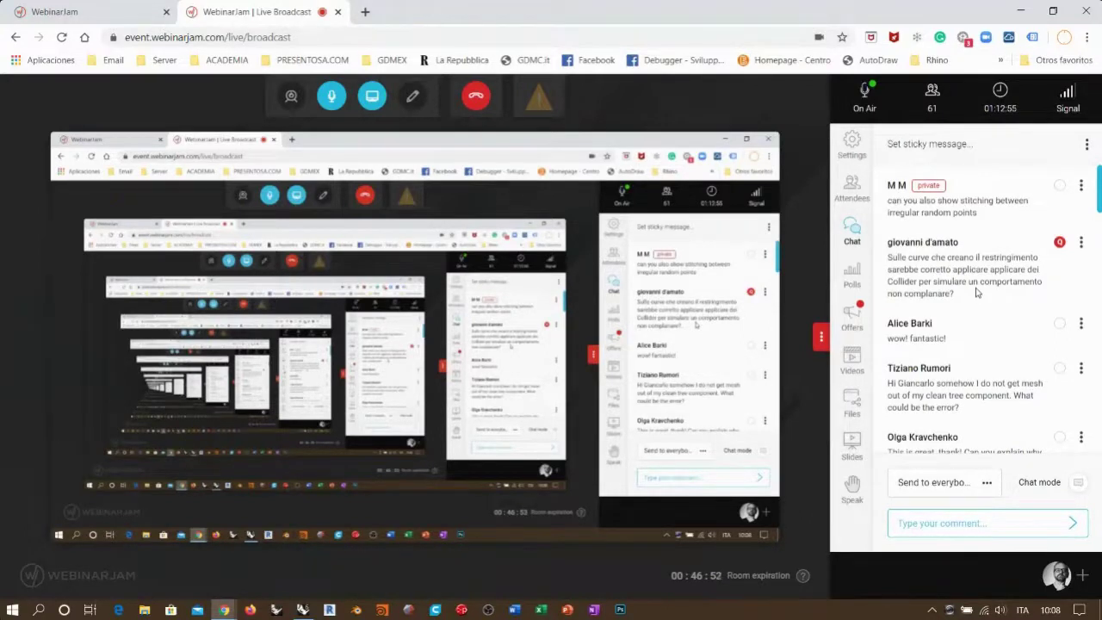
{"action": "key", "text": "alt+Tab"}
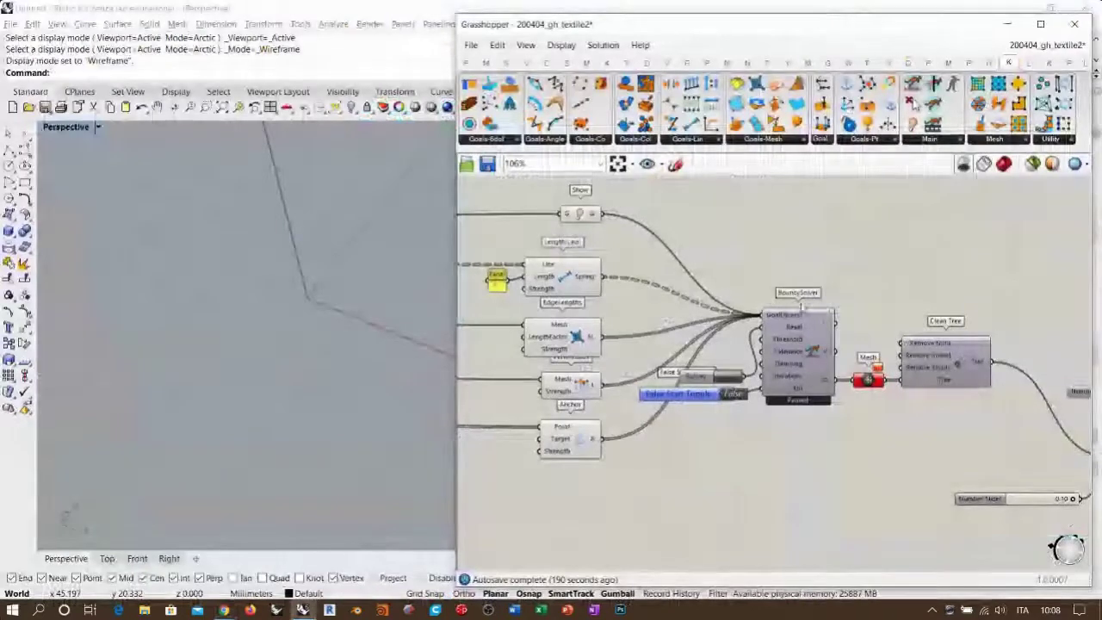
{"action": "right_click_drag", "start_coordinate": [920, 281], "coordinate": [712, 366]}
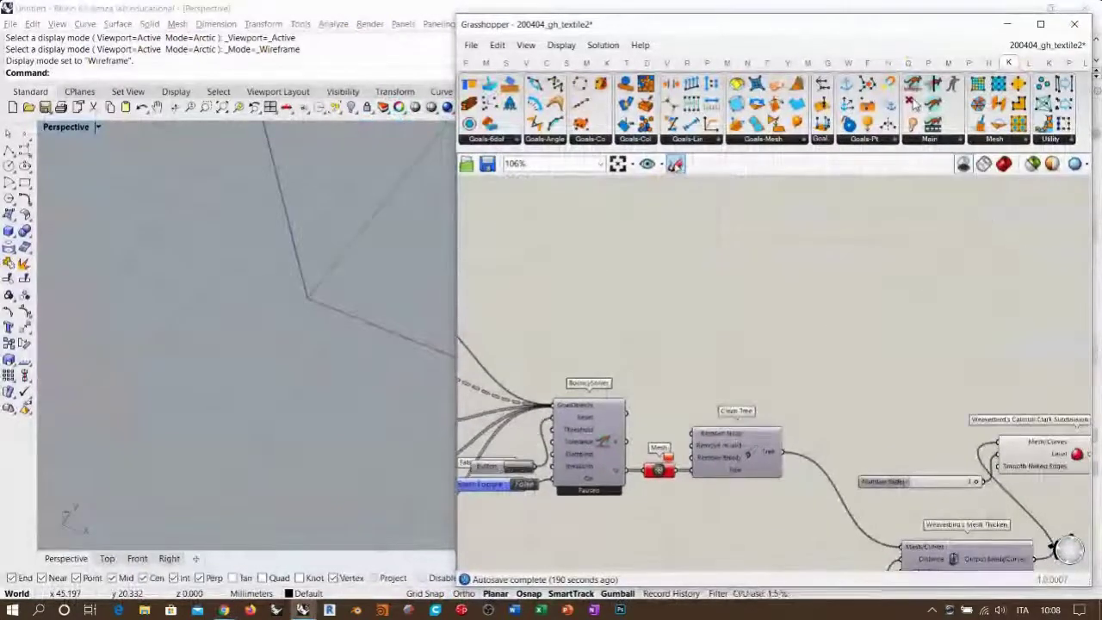
{"action": "left_click", "coordinate": [674, 164]}
{"action": "mouse_move", "coordinate": [553, 308]}
{"action": "left_mouse_down"}
{"action": "mouse_move", "coordinate": [764, 312]}
{"action": "mouse_move", "coordinate": [720, 225]}
{"action": "mouse_move", "coordinate": [810, 196]}
{"action": "mouse_move", "coordinate": [913, 229]}
{"action": "mouse_move", "coordinate": [822, 311]}
{"action": "mouse_move", "coordinate": [1066, 319]}
{"action": "left_mouse_up"}
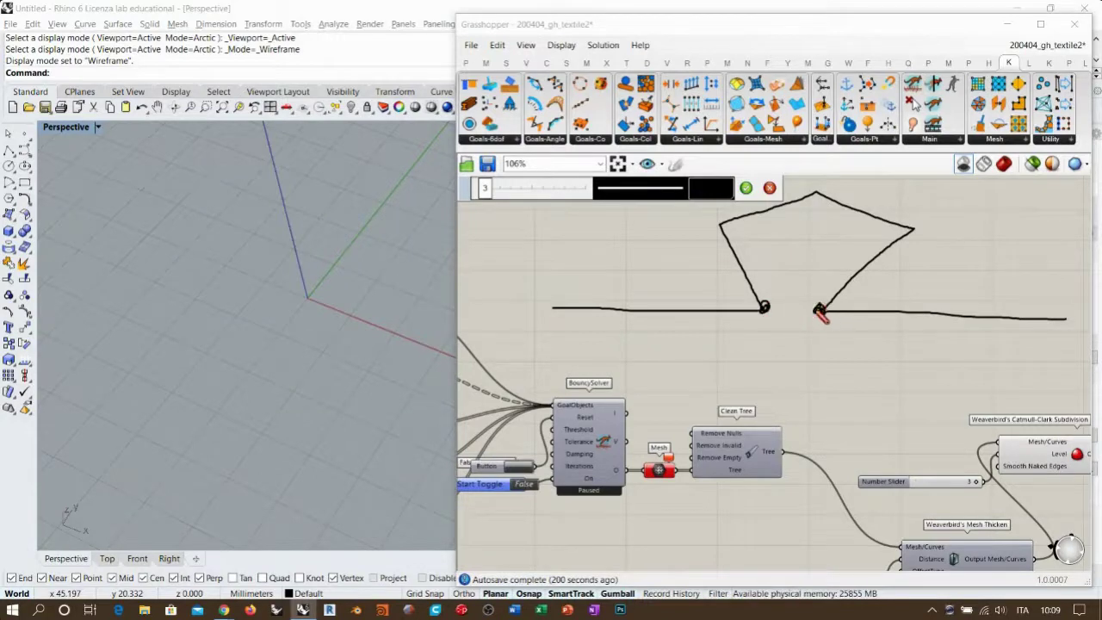
Sketch a zero-length stitch between the fold's base points with its collapsed sides and collider circles, and discard the sketch
{"action": "mouse_move", "coordinate": [772, 309]}
{"action": "left_mouse_down"}
{"action": "mouse_move", "coordinate": [816, 309]}
{"action": "mouse_move", "coordinate": [794, 346]}
{"action": "mouse_move", "coordinate": [813, 318]}
{"action": "left_mouse_up"}
{"action": "left_click_drag", "start_coordinate": [811, 331], "coordinate": [828, 344]}
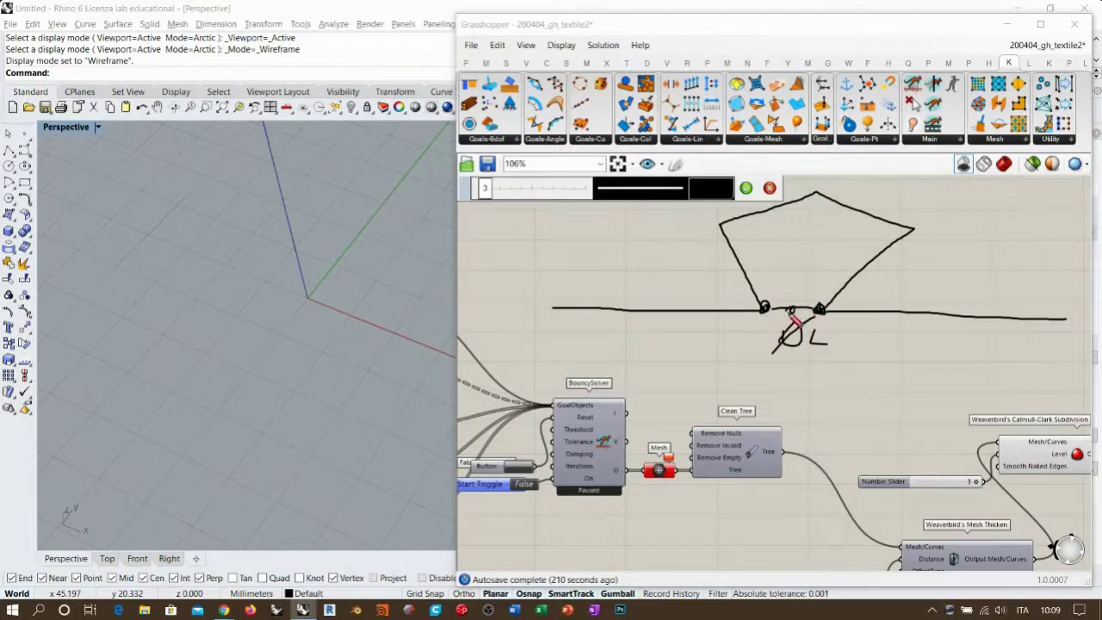
{"action": "mouse_move", "coordinate": [788, 308]}
{"action": "left_mouse_down"}
{"action": "mouse_move", "coordinate": [732, 244]}
{"action": "mouse_move", "coordinate": [784, 299]}
{"action": "mouse_move", "coordinate": [844, 285]}
{"action": "mouse_move", "coordinate": [911, 232]}
{"action": "mouse_move", "coordinate": [797, 317]}
{"action": "mouse_move", "coordinate": [683, 315]}
{"action": "mouse_move", "coordinate": [910, 315]}
{"action": "mouse_move", "coordinate": [805, 317]}
{"action": "left_mouse_up"}
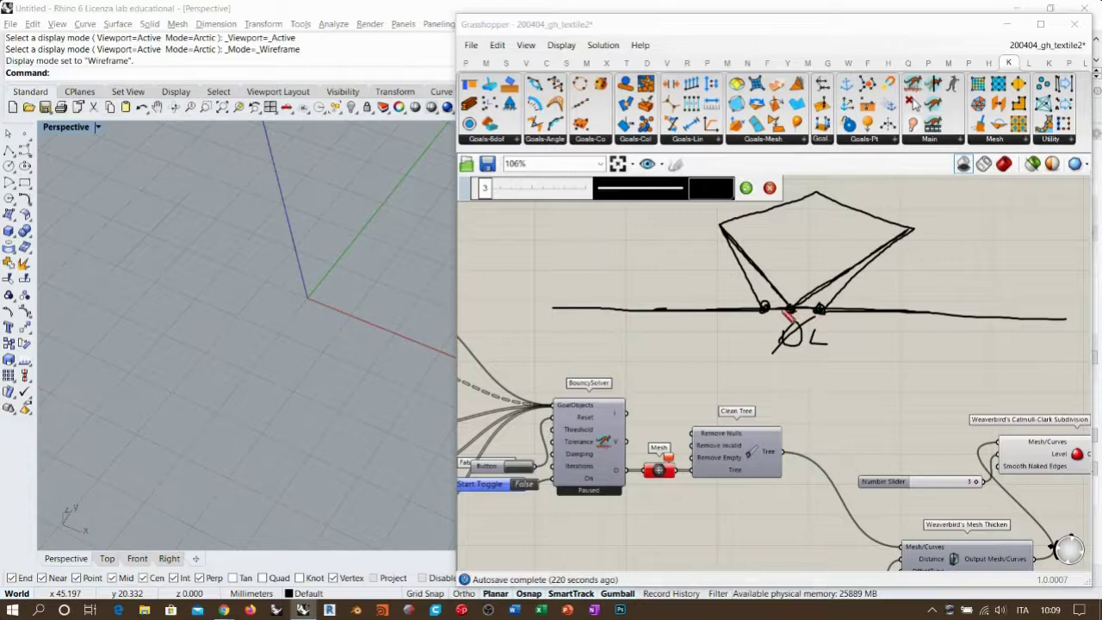
{"action": "left_click_drag", "start_coordinate": [774, 308], "coordinate": [833, 310]}
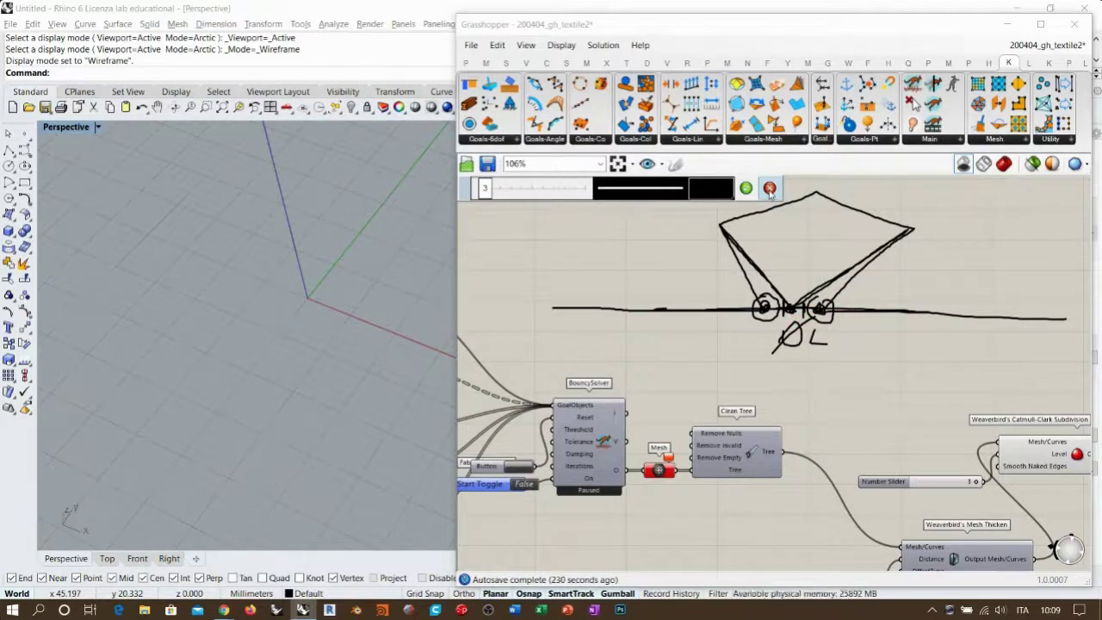
{"action": "left_click", "coordinate": [769, 188]}
{"action": "scroll", "coordinate": [778, 286], "scroll_direction": "down", "scroll_amount": 2}
{"action": "right_click_drag", "start_coordinate": [845, 342], "coordinate": [799, 303]}
Switch to the webinar chat to read the attendees' new messages
{"action": "key", "text": "alt+Tab"}
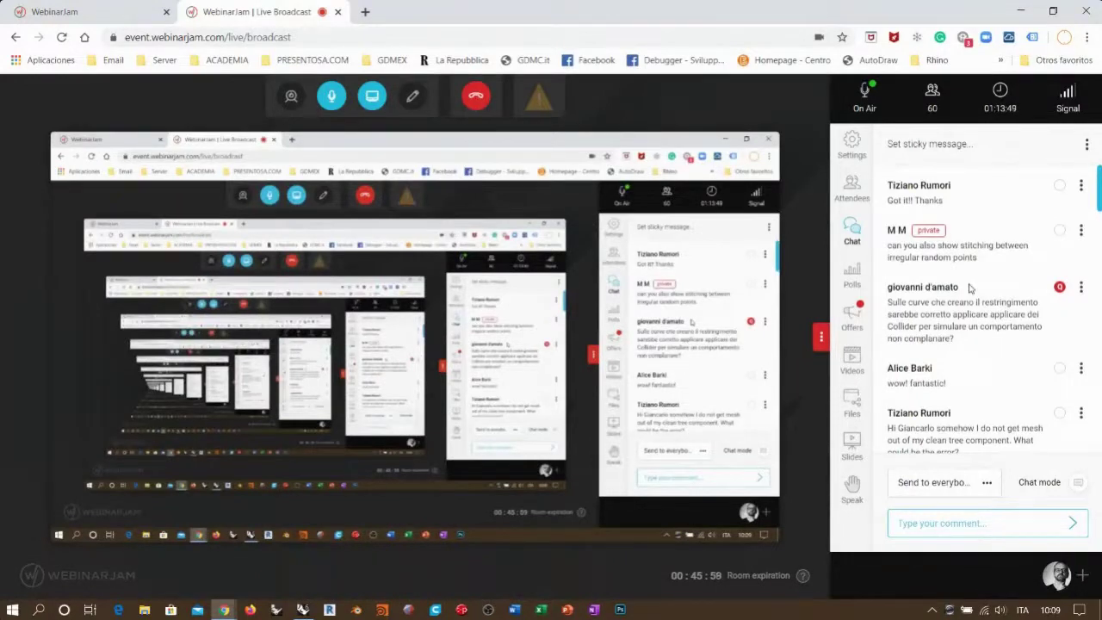
Return to Grasshopper and arrange Mesh Thicken, Catmull-Clark Subdivision and their number sliders in a compact row after Clean Tree
{"action": "key", "text": "alt+Tab"}
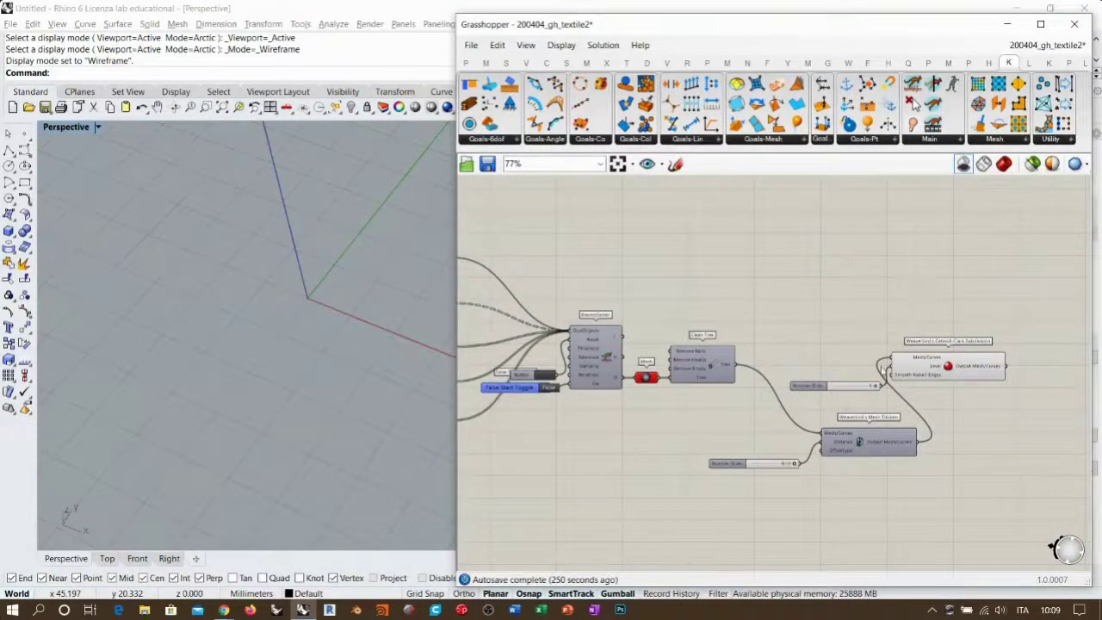
{"action": "left_click_drag", "start_coordinate": [796, 443], "coordinate": [791, 443]}
{"action": "left_click_drag", "start_coordinate": [865, 443], "coordinate": [797, 408]}
{"action": "left_click", "coordinate": [739, 438]}
{"action": "left_click_drag", "start_coordinate": [707, 429], "coordinate": [719, 408]}
{"action": "left_click", "coordinate": [725, 439]}
{"action": "left_click_drag", "start_coordinate": [842, 391], "coordinate": [845, 372]}
{"action": "left_click_drag", "start_coordinate": [949, 400], "coordinate": [888, 359]}
{"action": "left_click_drag", "start_coordinate": [931, 331], "coordinate": [859, 382]}
{"action": "left_click_drag", "start_coordinate": [924, 369], "coordinate": [794, 395]}
{"action": "left_click", "coordinate": [890, 361]}
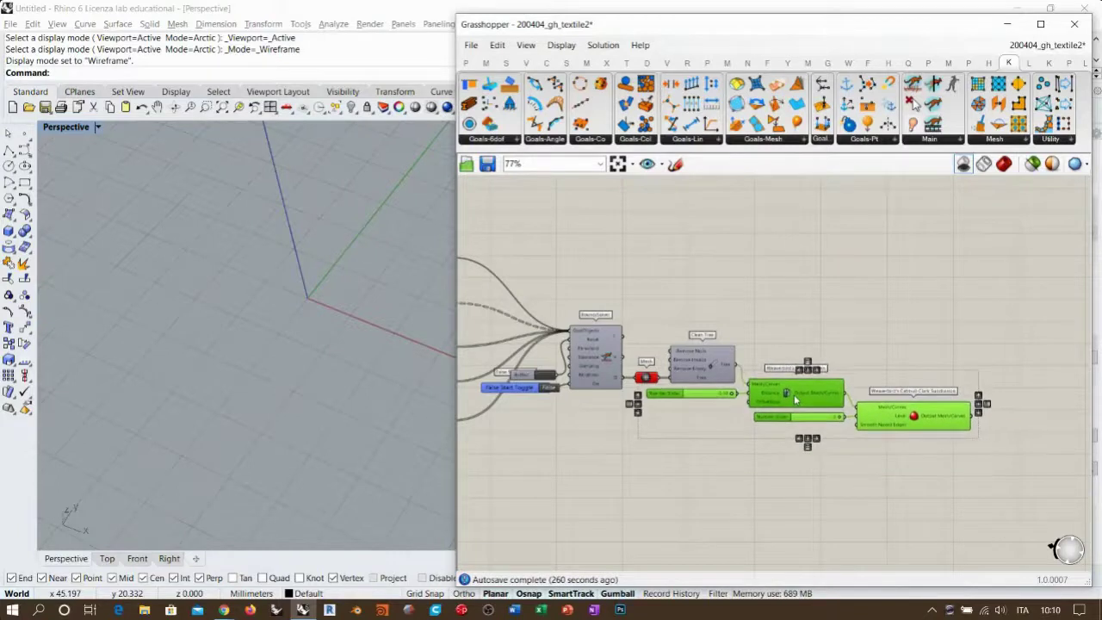
{"action": "left_click", "coordinate": [803, 342]}
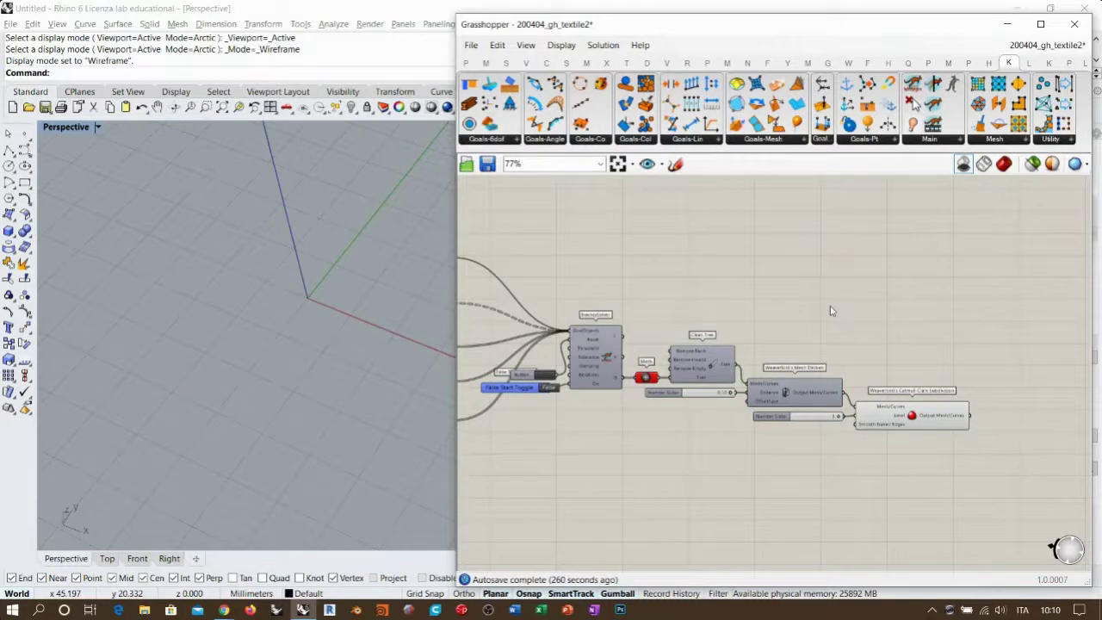
Read the webinar chat question about stitching between irregular random points and return to the Grasshopper definition
{"action": "key", "text": "alt+Tab"}
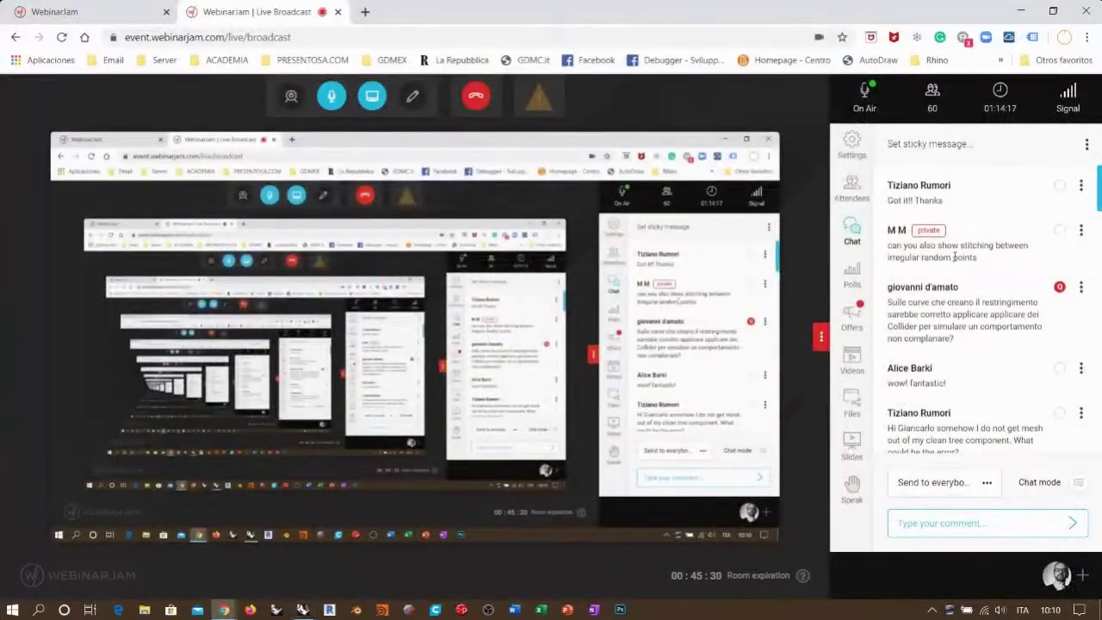
{"action": "key", "text": "alt+Tab"}
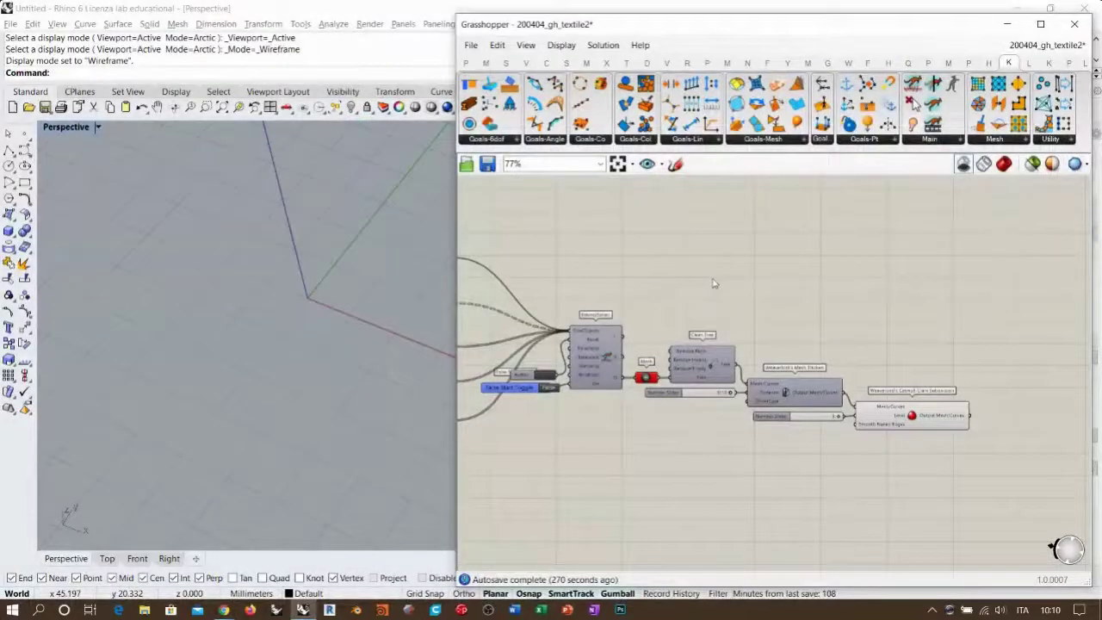
{"action": "right_click_drag", "start_coordinate": [755, 315], "coordinate": [887, 313]}
{"action": "scroll", "coordinate": [889, 312], "scroll_direction": "down", "scroll_amount": 2}
{"action": "right_click_drag", "start_coordinate": [614, 330], "coordinate": [803, 321]}
{"action": "key", "text": "alt+Tab"}
{"action": "key", "text": "alt+Tab"}
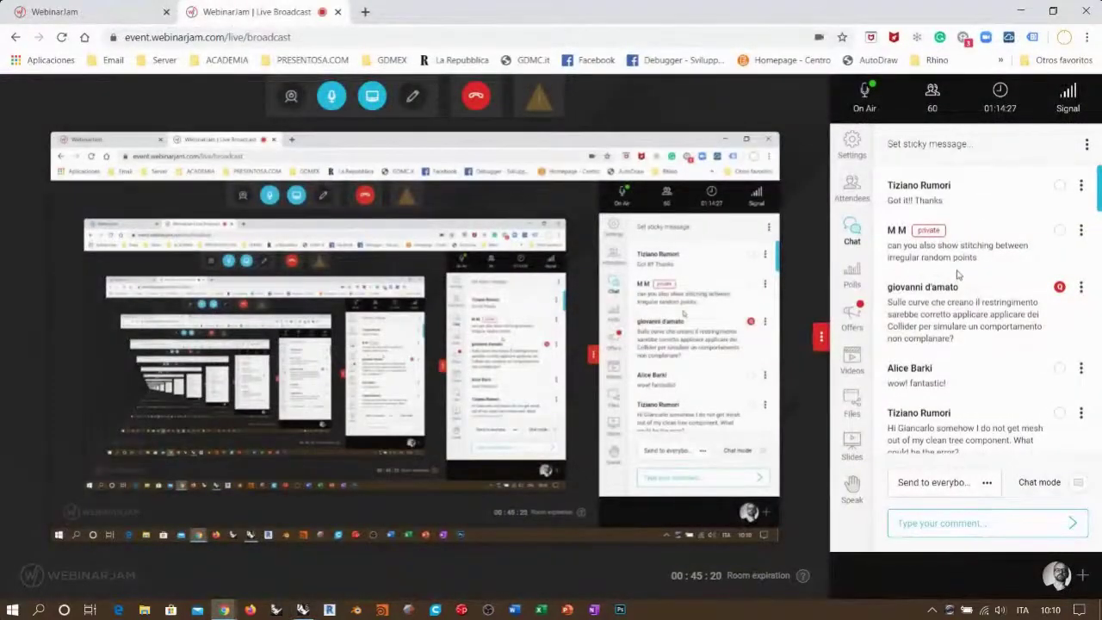
{"action": "key", "text": "alt+Tab"}
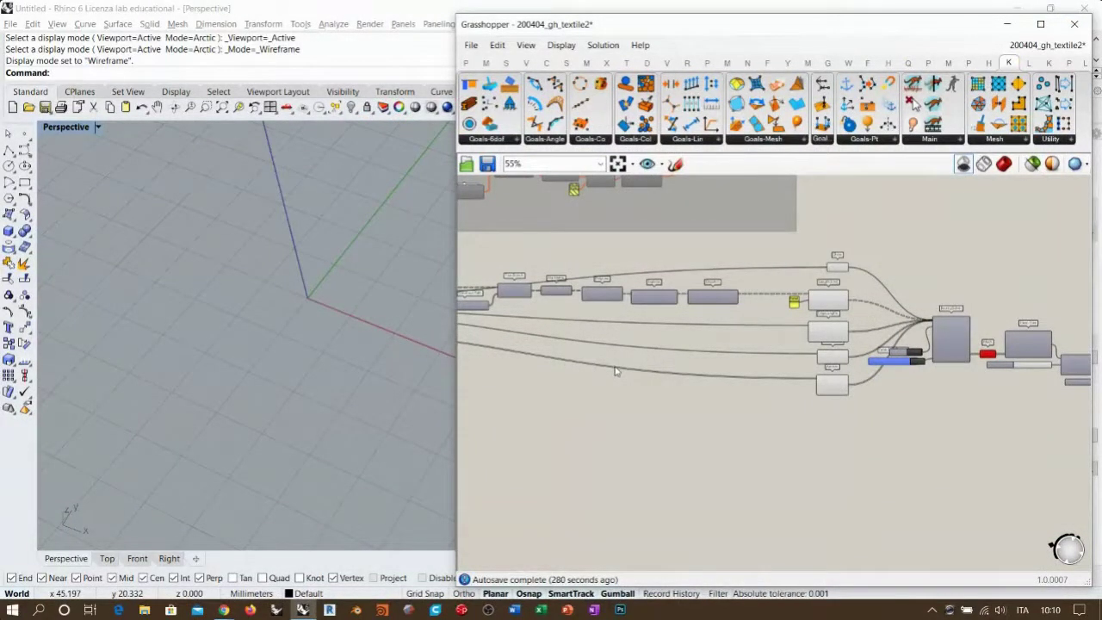
Turn on the shaded preview for the textile definition
{"action": "right_click_drag", "start_coordinate": [621, 345], "coordinate": [798, 328]}
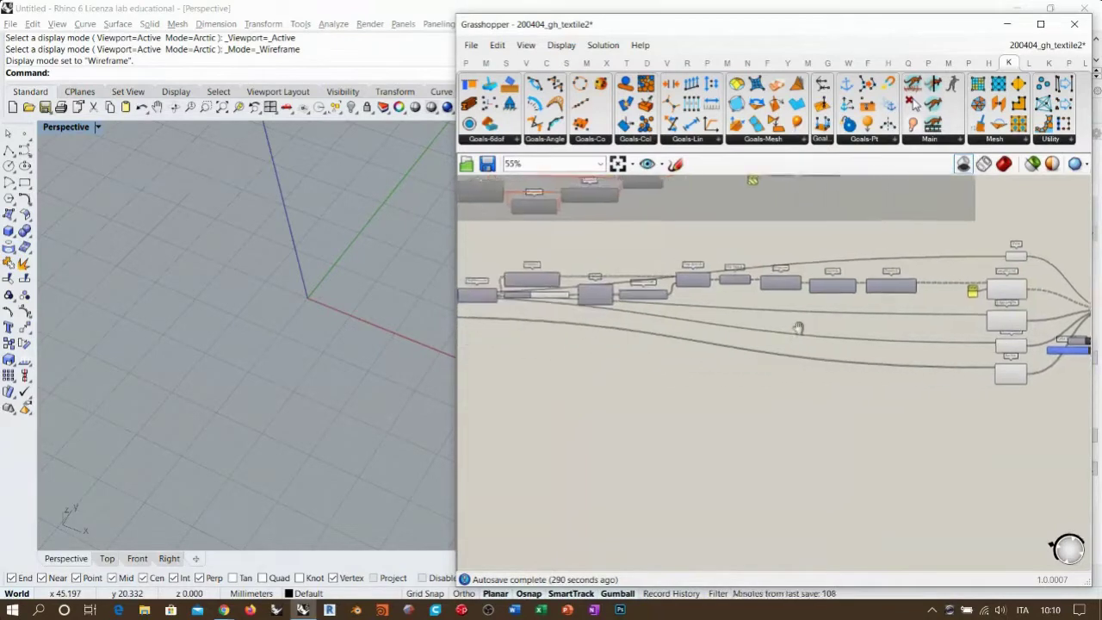
{"action": "right_click_drag", "start_coordinate": [303, 334], "coordinate": [320, 358]}
{"action": "right_click_drag", "start_coordinate": [857, 367], "coordinate": [792, 356]}
{"action": "scroll", "coordinate": [792, 356], "scroll_direction": "down", "scroll_amount": 3}
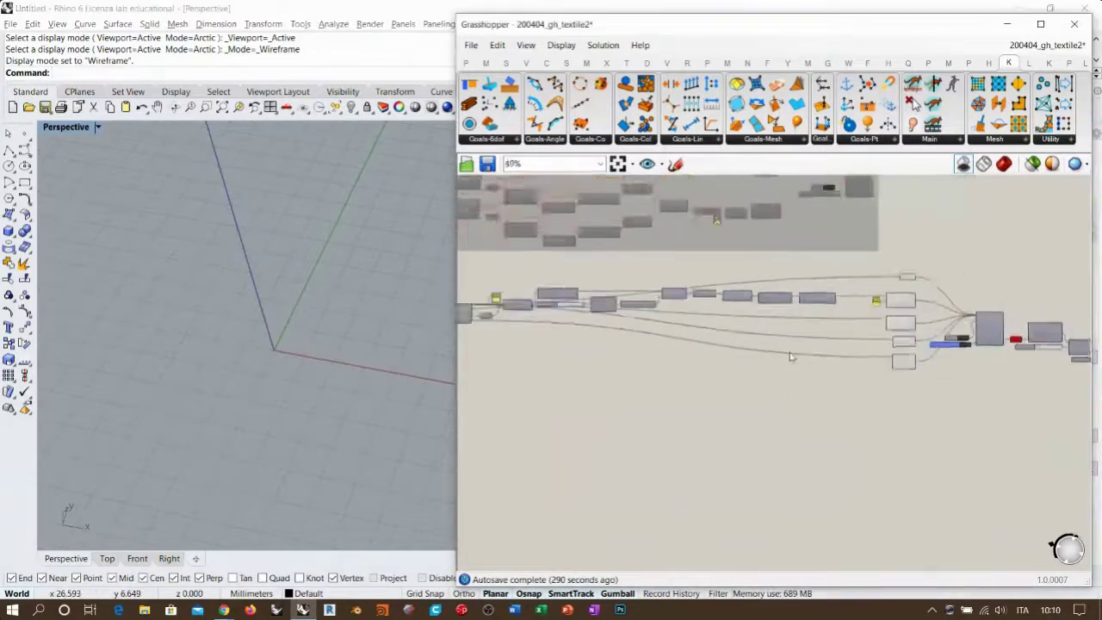
{"action": "scroll", "coordinate": [790, 355], "scroll_direction": "down", "scroll_amount": 6}
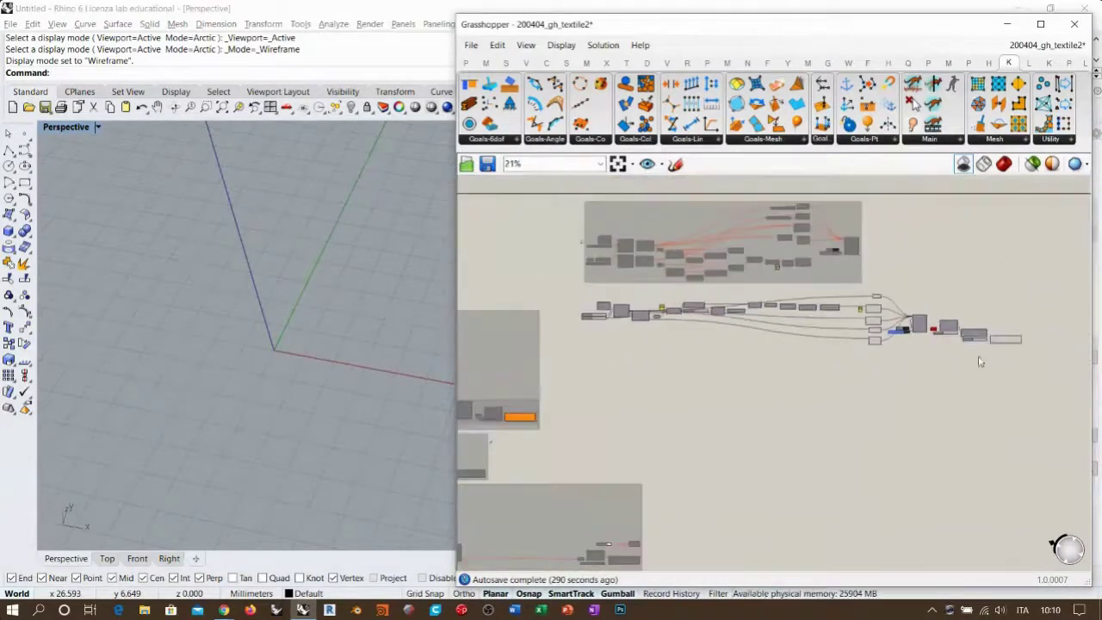
{"action": "left_click_drag", "start_coordinate": [1038, 358], "coordinate": [570, 298]}
{"action": "scroll", "coordinate": [785, 365], "scroll_direction": "up", "scroll_amount": 12}
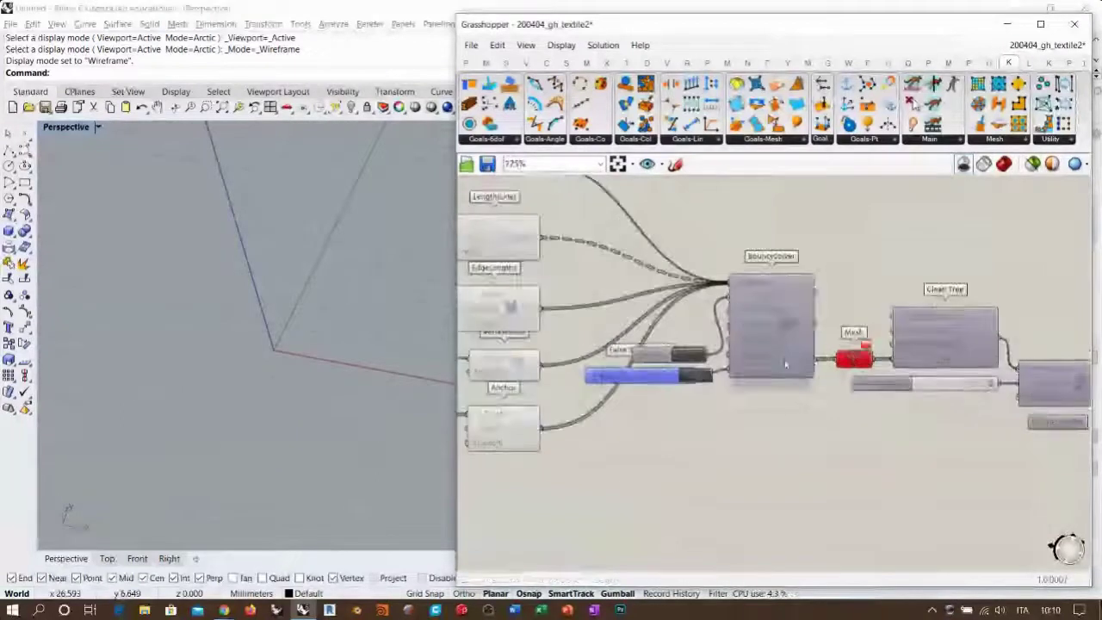
{"action": "left_click", "coordinate": [687, 357]}
{"action": "right_click_drag", "start_coordinate": [1033, 387], "coordinate": [946, 370]}
{"action": "scroll", "coordinate": [861, 366], "scroll_direction": "down", "scroll_amount": 1}
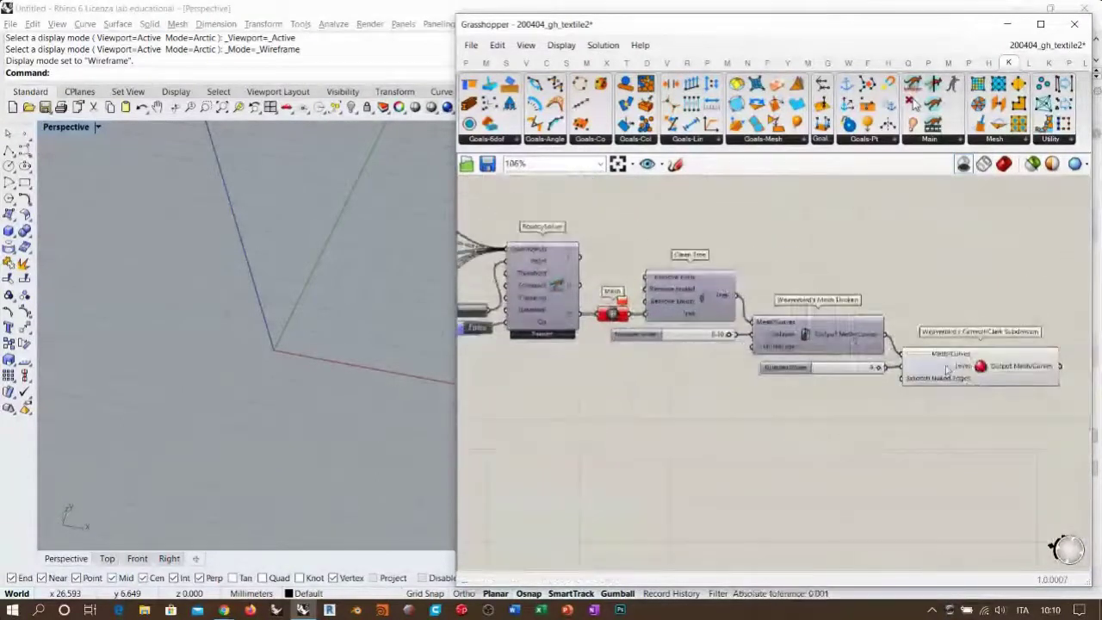
{"action": "left_click", "coordinate": [1003, 164]}
{"action": "scroll", "coordinate": [325, 362], "scroll_direction": "up", "scroll_amount": 5}
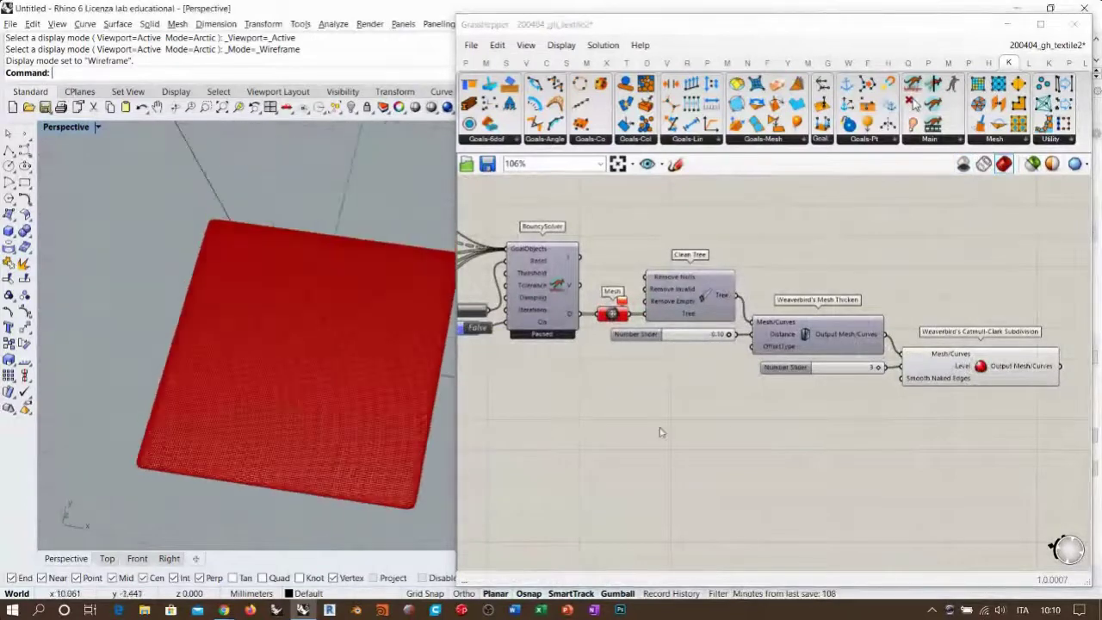
Group all components from the Point parameter after NakedVertices through to the Catmull-Clark Subdivision
{"action": "scroll", "coordinate": [1040, 347], "scroll_direction": "down", "scroll_amount": 6}
{"action": "scroll", "coordinate": [1040, 347], "scroll_direction": "down", "scroll_amount": 2}
{"action": "left_click_drag", "start_coordinate": [1068, 370], "coordinate": [594, 277]}
{"action": "scroll", "coordinate": [817, 357], "scroll_direction": "up", "scroll_amount": 2}
{"action": "scroll", "coordinate": [767, 329], "scroll_direction": "up", "scroll_amount": 6}
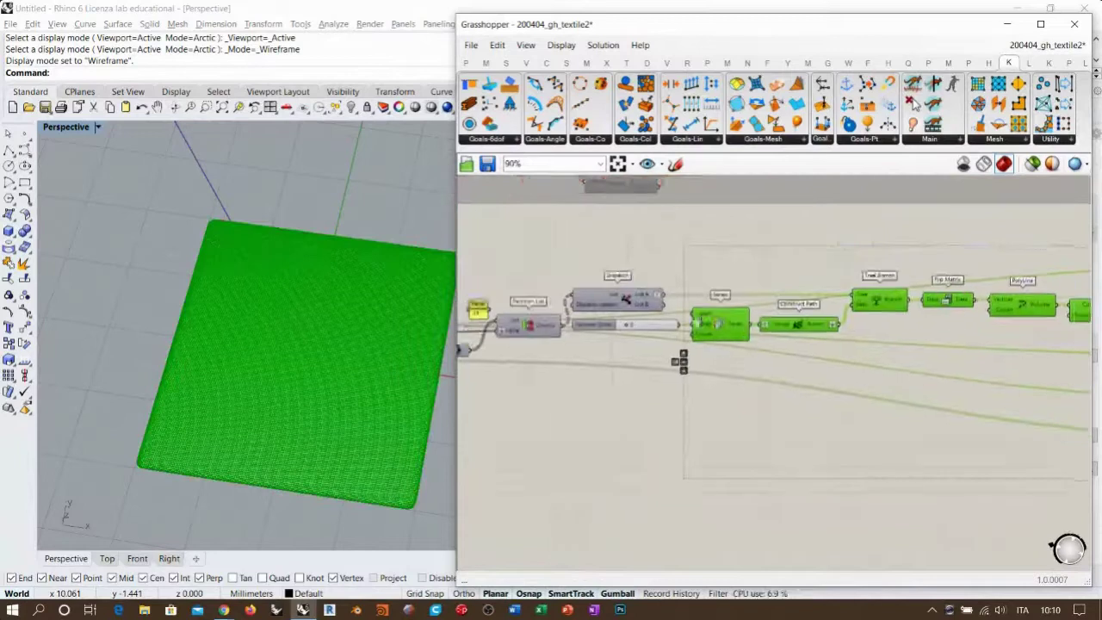
{"action": "right_click_drag", "start_coordinate": [768, 329], "coordinate": [817, 343]}
{"action": "scroll", "coordinate": [818, 342], "scroll_direction": "up", "scroll_amount": 2}
{"action": "left_click_drag", "start_coordinate": [789, 266], "coordinate": [604, 385], "text": "shift"}
{"action": "right_click_drag", "start_coordinate": [601, 387], "coordinate": [828, 360]}
{"action": "left_click_drag", "start_coordinate": [812, 252], "coordinate": [671, 398], "text": "shift"}
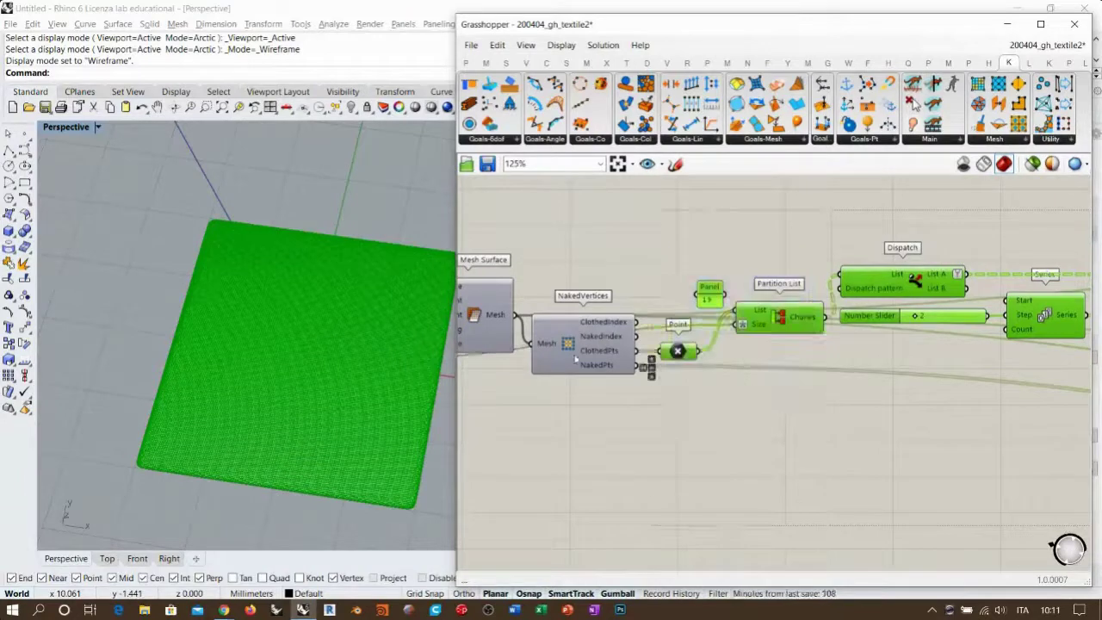
{"action": "scroll", "coordinate": [680, 379], "scroll_direction": "down", "scroll_amount": 5}
{"action": "key", "text": "ctrl+g"}
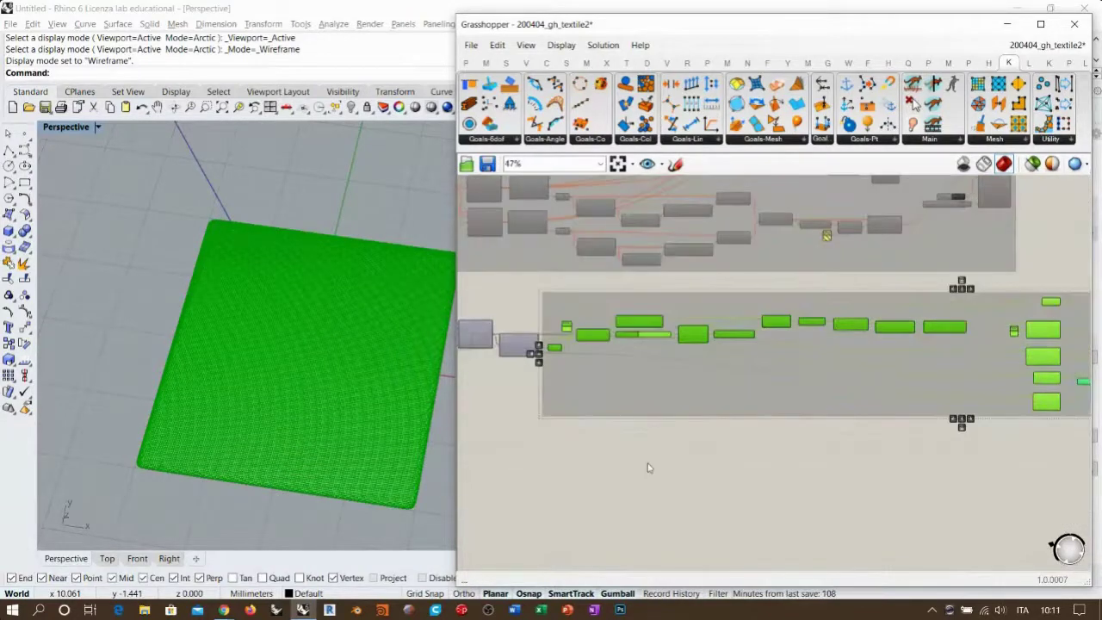
Disable all components in the new textile simulation group
{"action": "right_click_drag", "start_coordinate": [635, 390], "coordinate": [657, 386]}
{"action": "scroll", "coordinate": [796, 375], "scroll_direction": "down", "scroll_amount": 3}
{"action": "right_click_drag", "start_coordinate": [796, 375], "coordinate": [671, 369]}
{"action": "left_click_drag", "start_coordinate": [1012, 394], "coordinate": [558, 323]}
{"action": "key", "text": "ctrl+e"}
{"action": "left_click", "coordinate": [663, 441]}
{"action": "right_click_drag", "start_coordinate": [525, 370], "coordinate": [629, 370]}
Add a Point parameter fed by the ClothedPts output of NakedVertices and place it below the disabled group
{"action": "scroll", "coordinate": [631, 369], "scroll_direction": "up", "scroll_amount": 7}
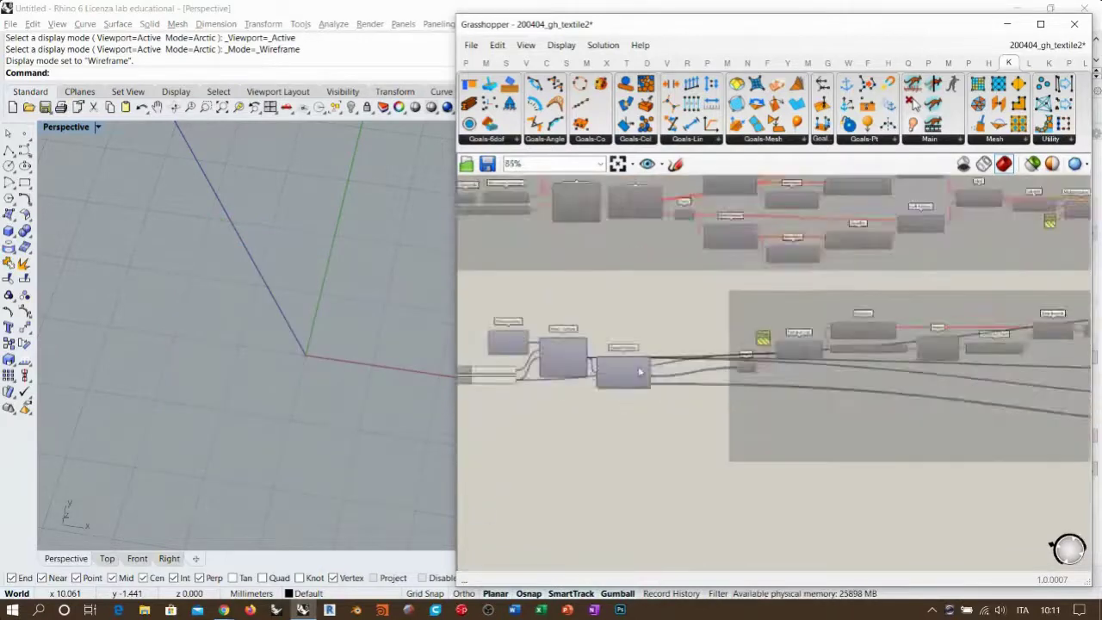
{"action": "left_click", "coordinate": [629, 369]}
{"action": "double_click", "coordinate": [657, 418]}
{"action": "type", "text": "poi"}
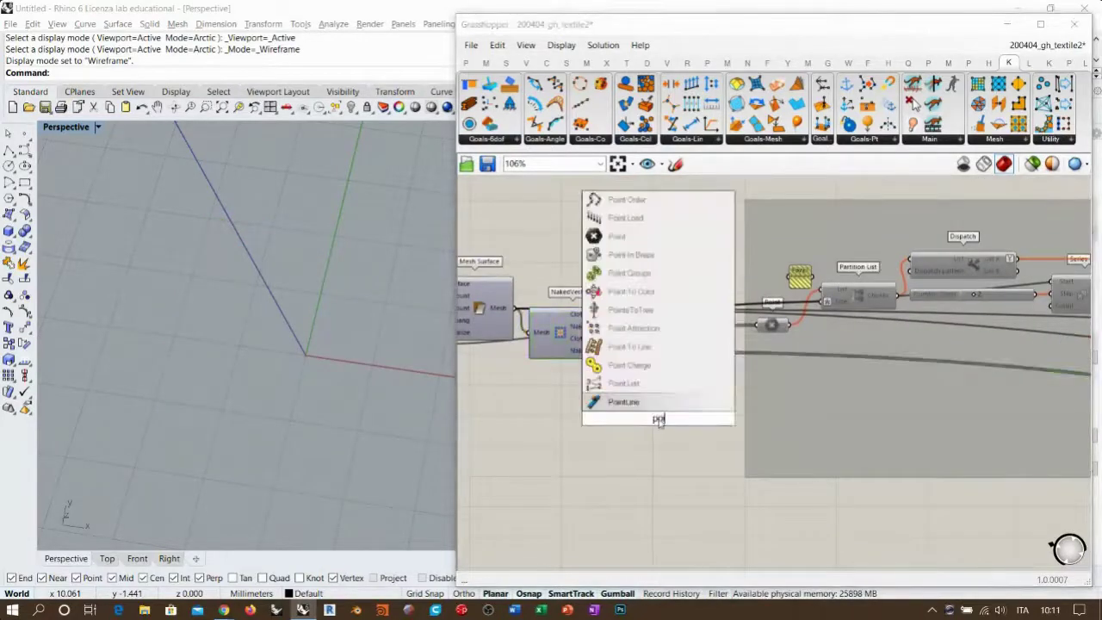
{"action": "left_click", "coordinate": [617, 236]}
{"action": "left_click_drag", "start_coordinate": [616, 343], "coordinate": [642, 419]}
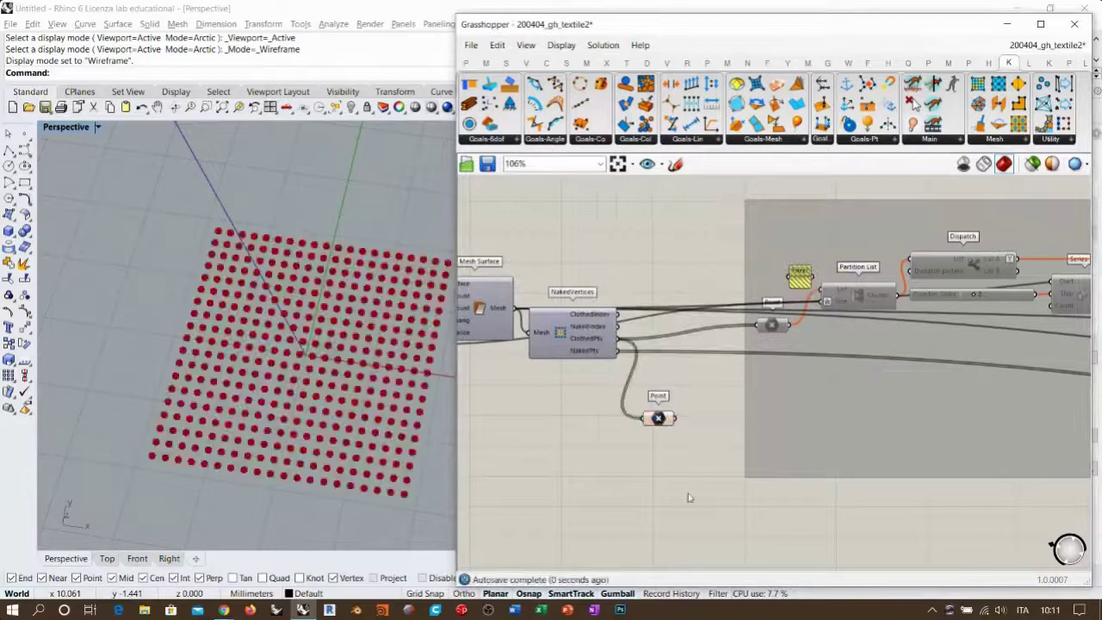
{"action": "right_click_drag", "start_coordinate": [683, 482], "coordinate": [594, 383]}
{"action": "left_click_drag", "start_coordinate": [565, 307], "coordinate": [654, 421]}
{"action": "right_click_drag", "start_coordinate": [770, 470], "coordinate": [663, 448]}
{"action": "scroll", "coordinate": [663, 447], "scroll_direction": "up", "scroll_amount": 2}
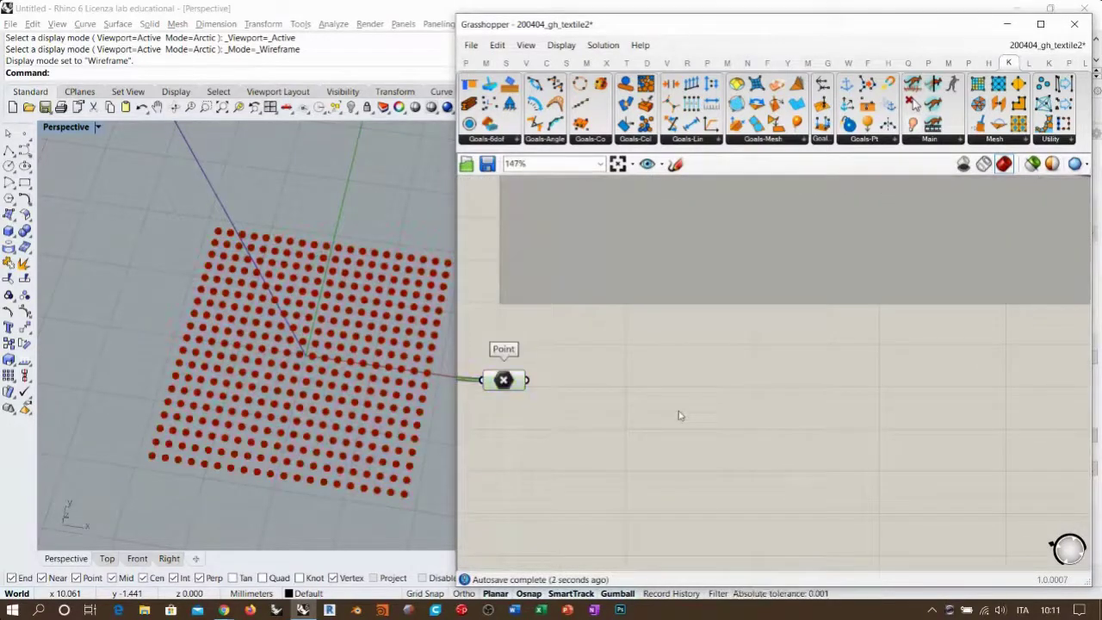
Add an Incestuous Network component beside the new Point parameter
{"action": "double_click", "coordinate": [679, 410]}
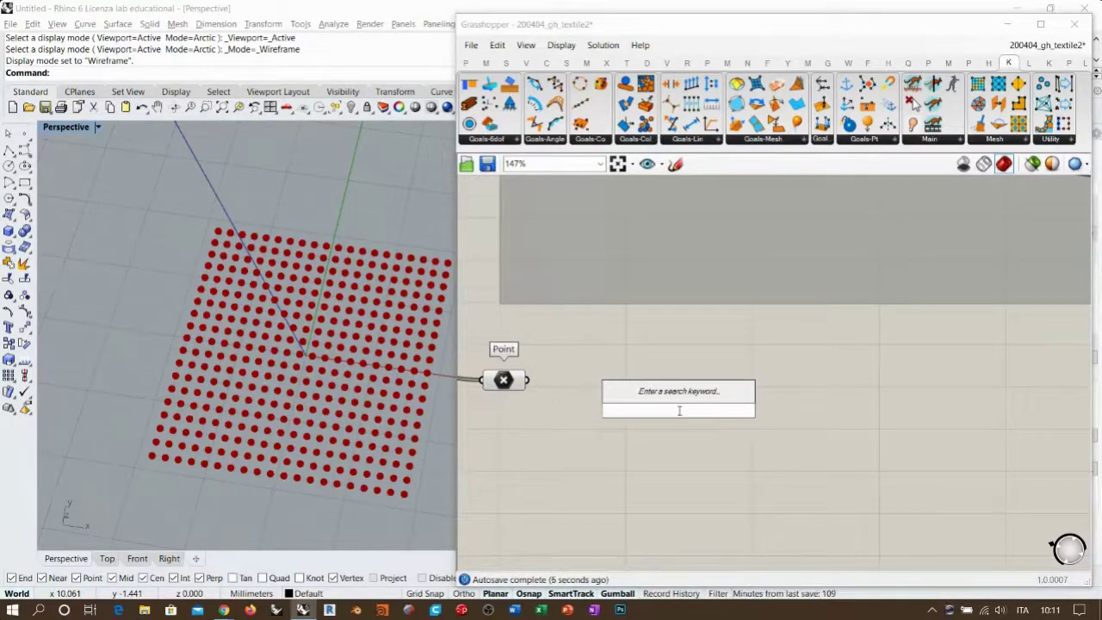
{"action": "left_click", "coordinate": [802, 302]}
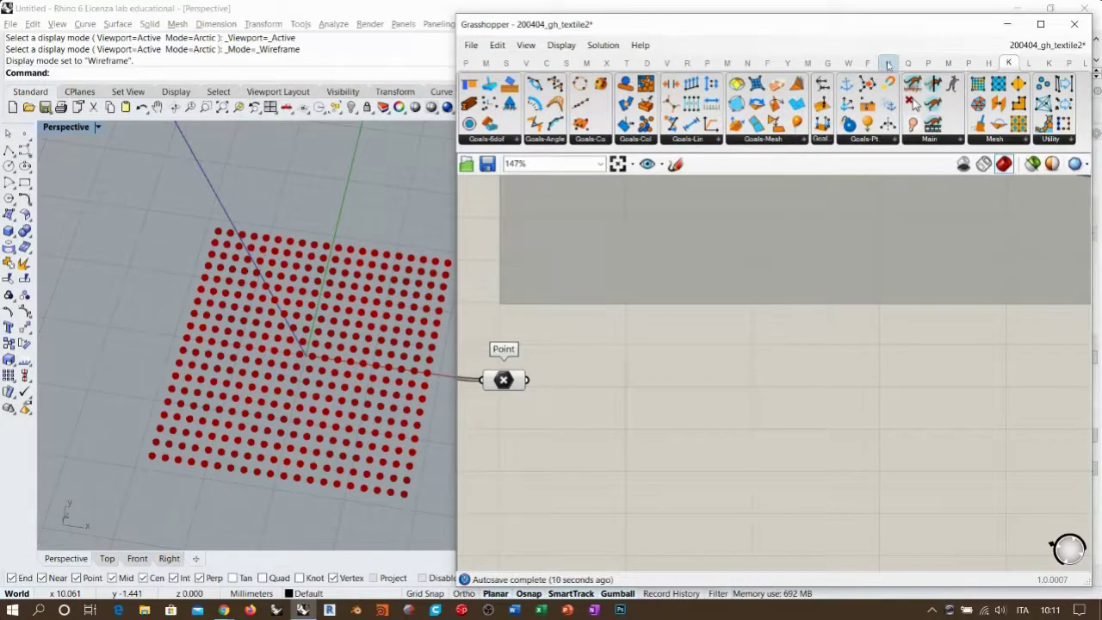
{"action": "left_click", "coordinate": [889, 63]}
{"action": "right_click_drag", "start_coordinate": [758, 356], "coordinate": [836, 346]}
{"action": "left_click", "coordinate": [741, 142]}
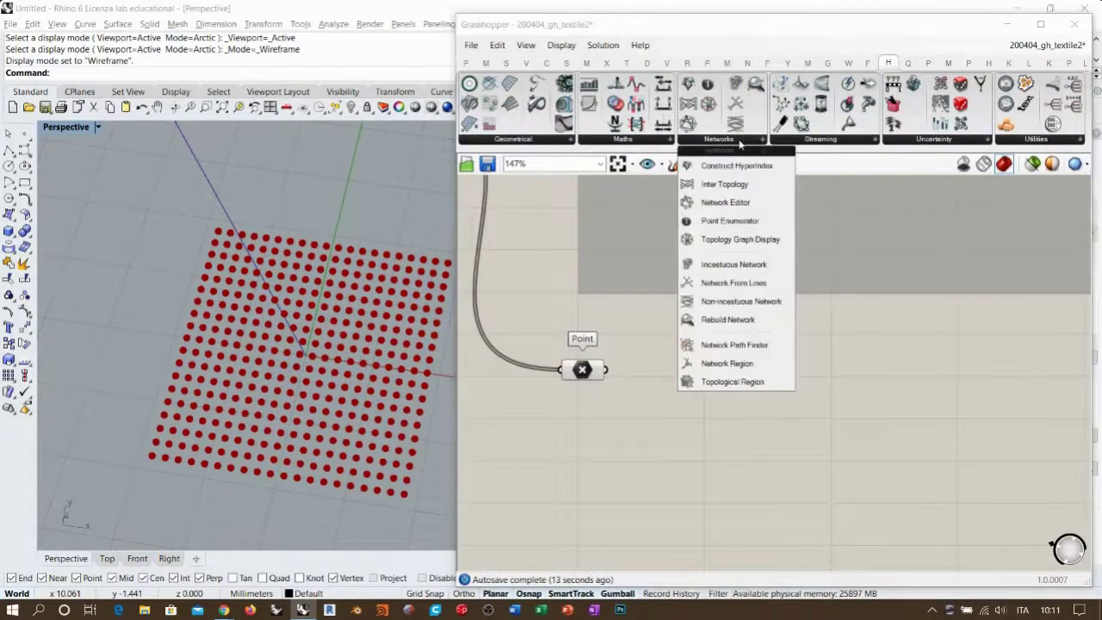
{"action": "left_click", "coordinate": [736, 271]}
{"action": "left_click", "coordinate": [790, 413]}
{"action": "left_click_drag", "start_coordinate": [796, 432], "coordinate": [871, 386]}
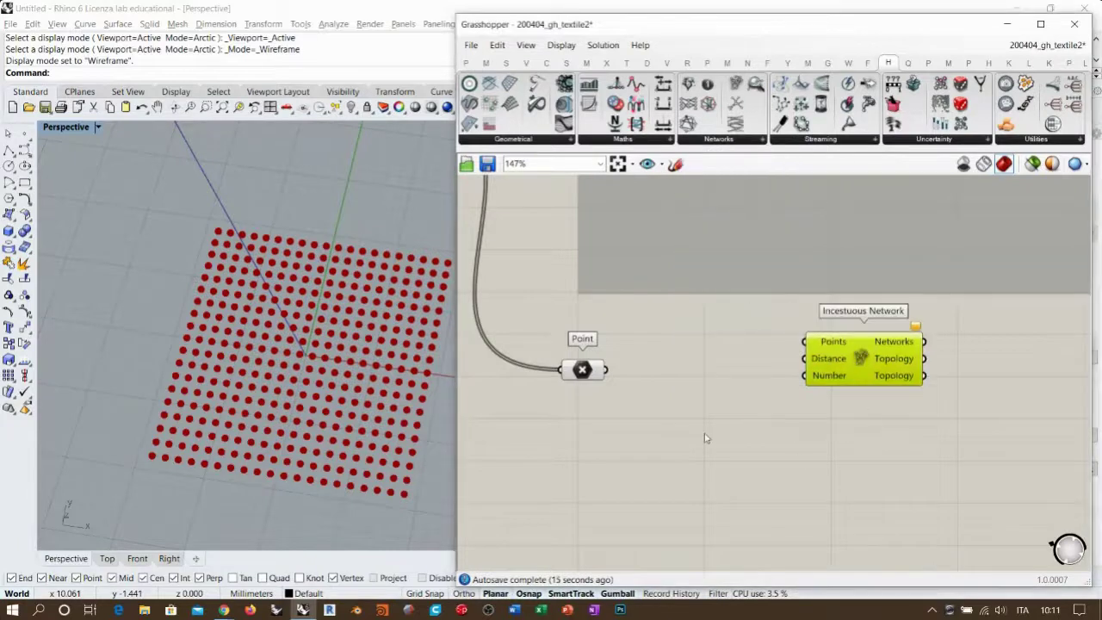
Add a Random Reduce component, feed its List input from the Point parameter, and hide the Point preview
{"action": "double_click", "coordinate": [706, 437]}
{"action": "type", "text": "random"}
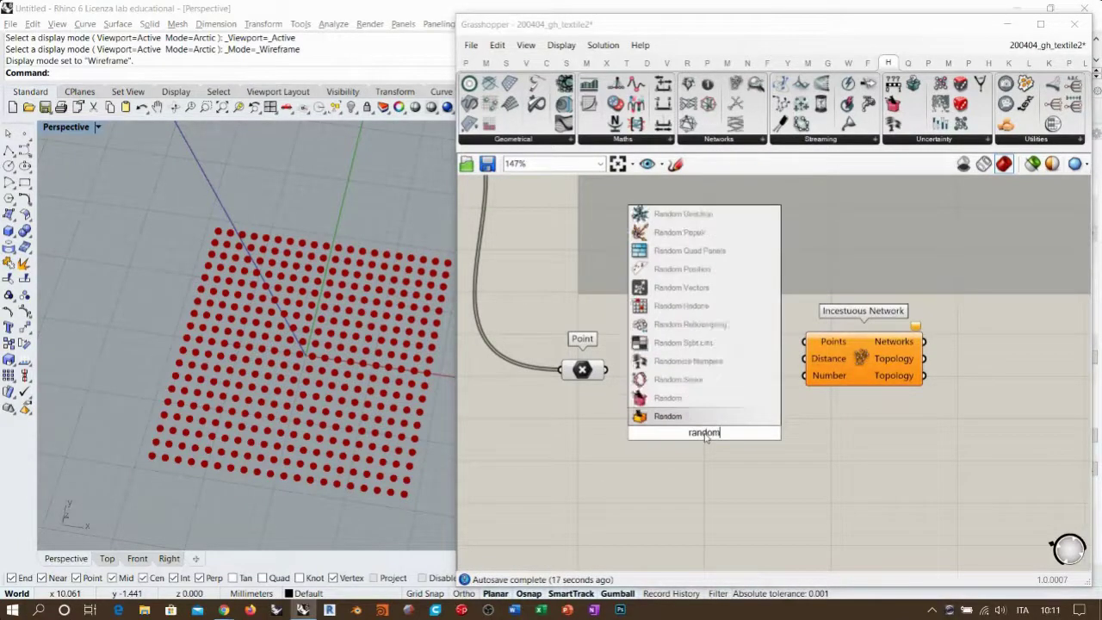
{"action": "left_click", "coordinate": [681, 306]}
{"action": "left_click_drag", "start_coordinate": [606, 369], "coordinate": [715, 448]}
{"action": "left_click", "coordinate": [582, 370]}
{"action": "key", "text": "ctrl+q"}
{"action": "left_click", "coordinate": [613, 436]}
Create a number slider with the value 150 and connect it to the Reduction input of Random Reduce
{"action": "scroll", "coordinate": [609, 435], "scroll_direction": "up", "scroll_amount": 2}
{"action": "right_click_drag", "start_coordinate": [727, 430], "coordinate": [826, 431]}
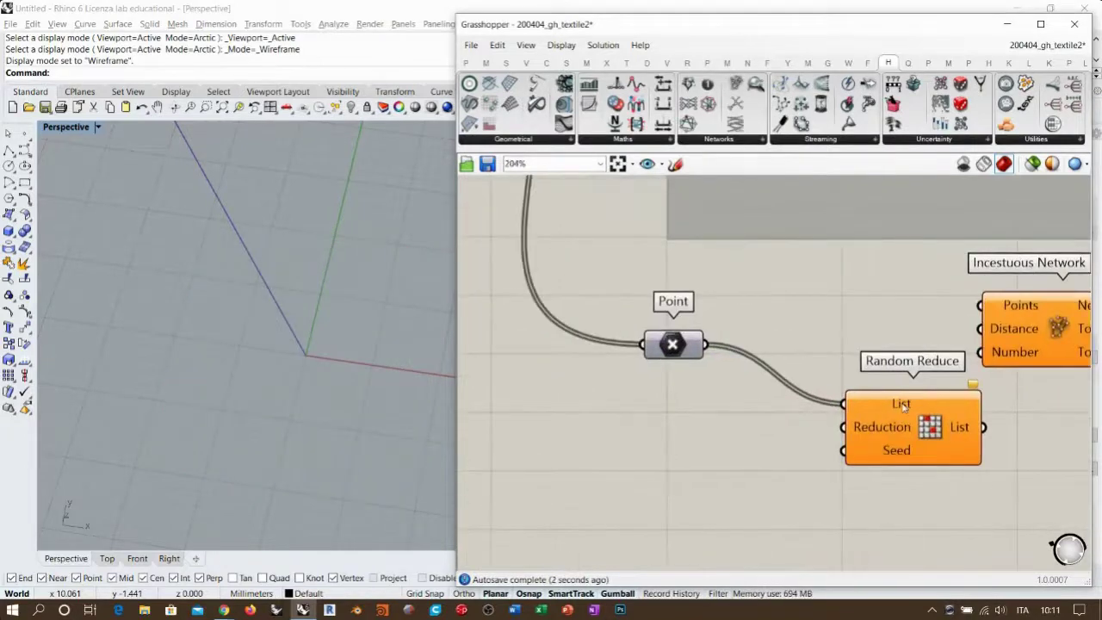
{"action": "mouse_move", "coordinate": [901, 405]}
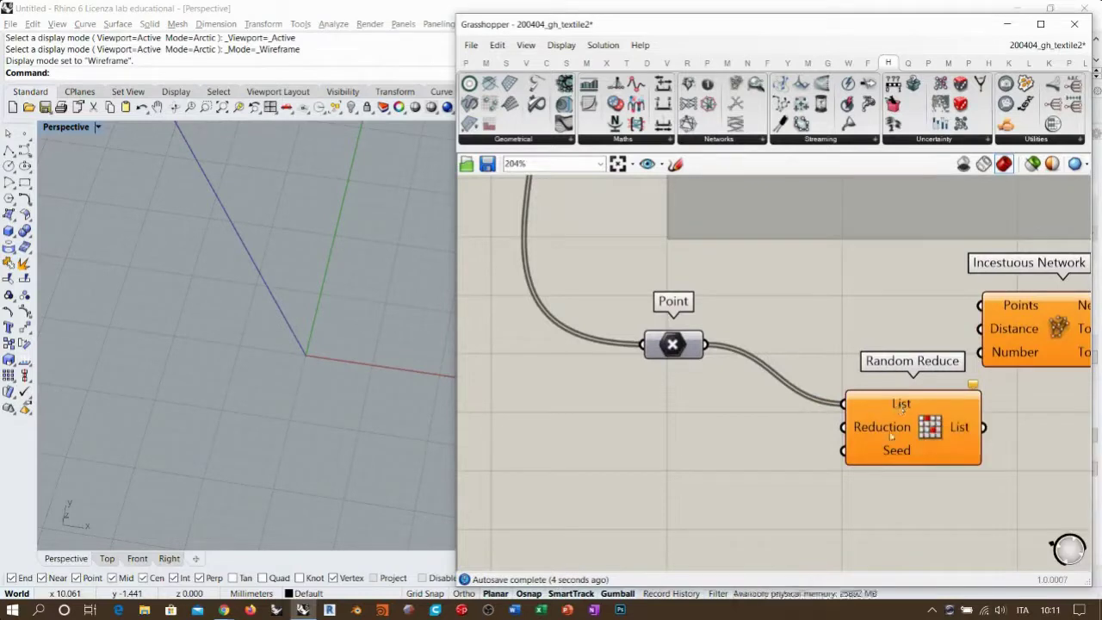
{"action": "double_click", "coordinate": [708, 437]}
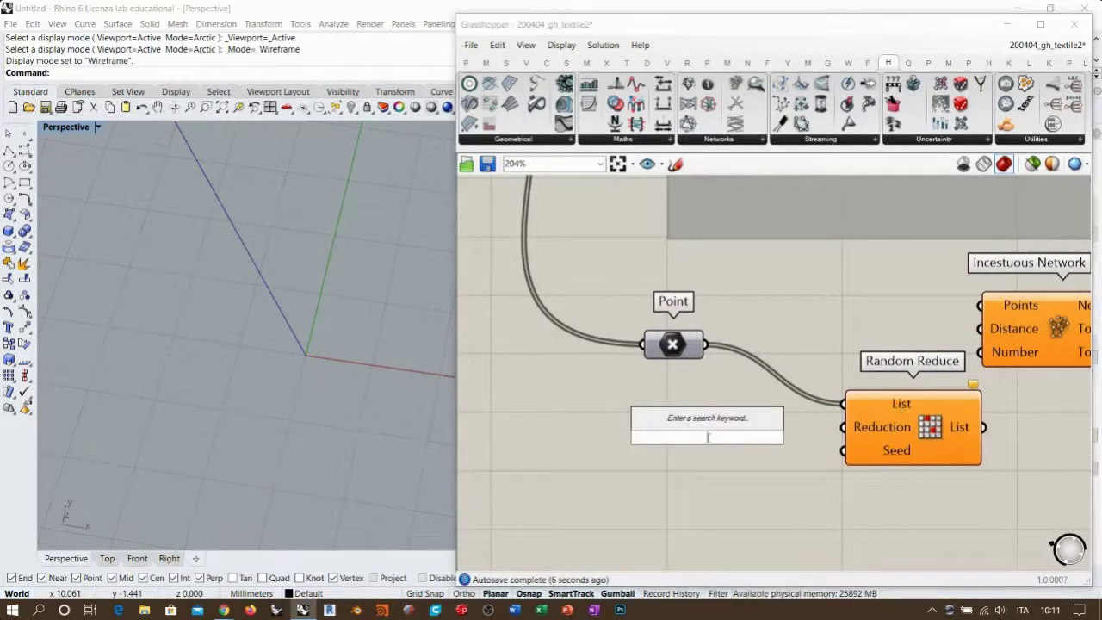
{"action": "type", "text": "15"}
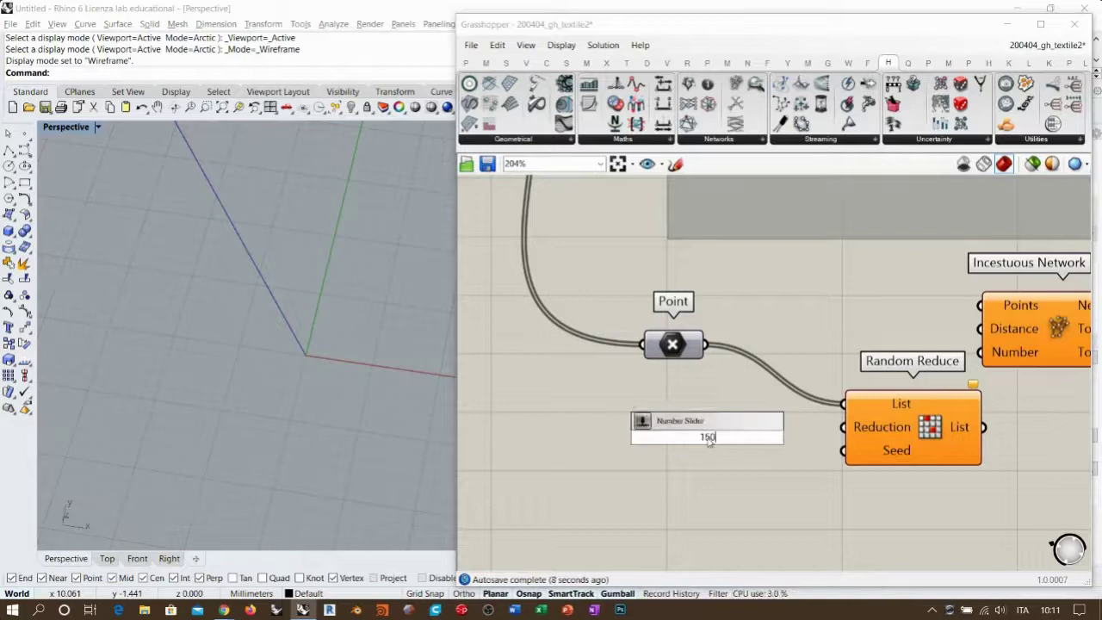
{"action": "type", "text": "0"}
{"action": "key", "text": "Return"}
{"action": "left_click_drag", "start_coordinate": [843, 428], "coordinate": [782, 437]}
{"action": "right_click_drag", "start_coordinate": [295, 417], "coordinate": [256, 418], "text": "shift"}
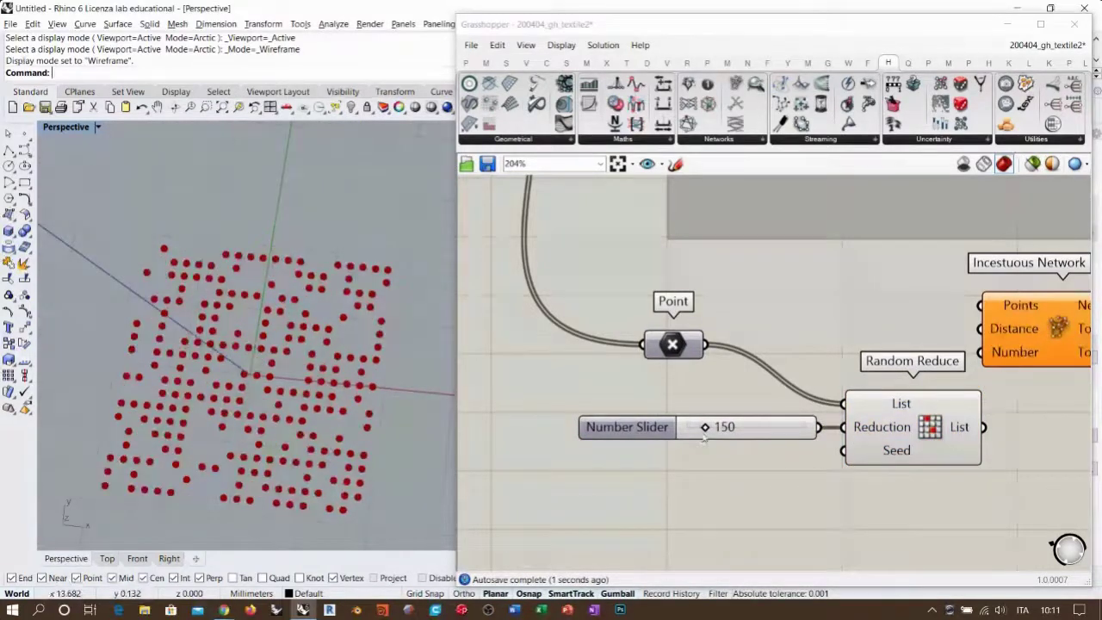
Set the Reduction slider to 337, connect a copy of it to the Seed input, and set the copy to 352
{"action": "left_click_drag", "start_coordinate": [704, 436], "coordinate": [768, 489]}
{"action": "left_click_drag", "start_coordinate": [846, 451], "coordinate": [828, 483]}
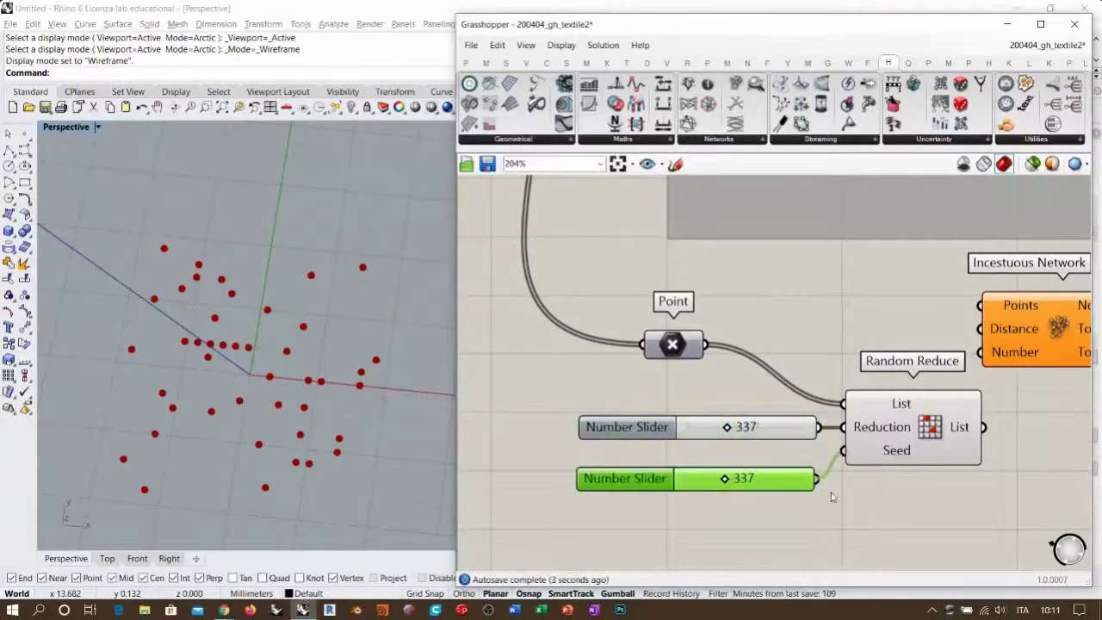
{"action": "left_click", "coordinate": [828, 524]}
{"action": "mouse_move", "coordinate": [725, 481]}
{"action": "left_mouse_down"}
{"action": "mouse_move", "coordinate": [711, 478]}
{"action": "mouse_move", "coordinate": [728, 478]}
{"action": "left_mouse_up"}
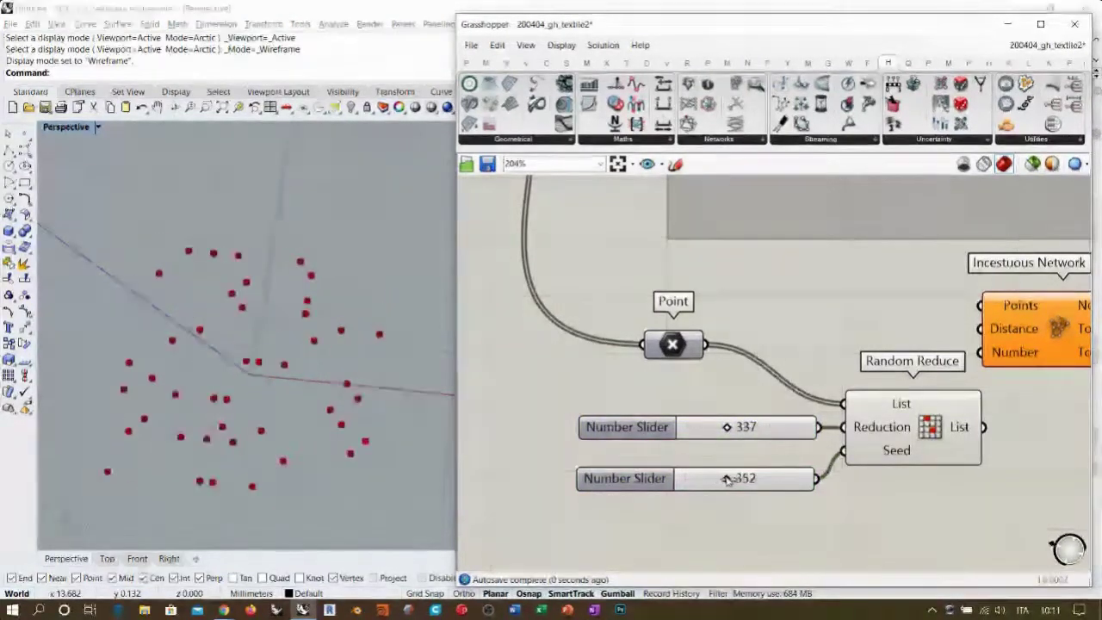
Move the Seed slider directly beneath the Reduction slider and bring Random Reduce slightly closer to both
{"action": "right_click_drag", "start_coordinate": [870, 459], "coordinate": [776, 426]}
{"action": "left_click_drag", "start_coordinate": [700, 451], "coordinate": [702, 428]}
{"action": "left_click", "coordinate": [740, 461]}
{"action": "right_click_drag", "start_coordinate": [825, 425], "coordinate": [776, 422]}
{"action": "left_click_drag", "start_coordinate": [777, 422], "coordinate": [766, 422]}
{"action": "left_click", "coordinate": [797, 438]}
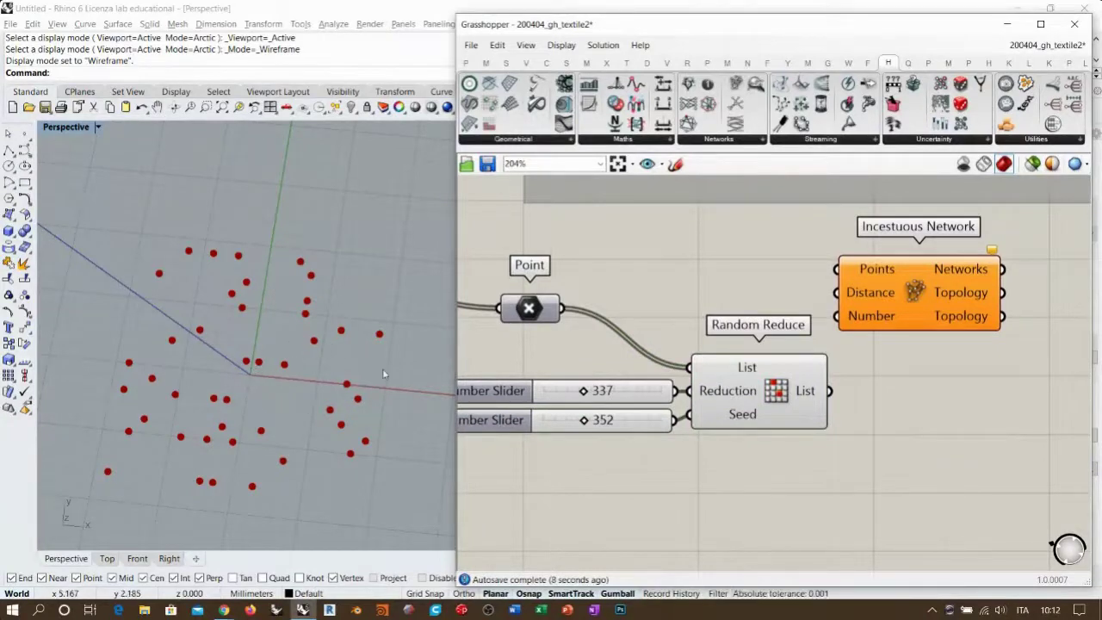
Add a Delaunay Edges component, feed its Points input from the Random Reduce list, and set the Reduction slider to 366
{"action": "right_click_drag", "start_coordinate": [887, 440], "coordinate": [789, 435]}
{"action": "double_click", "coordinate": [846, 433]}
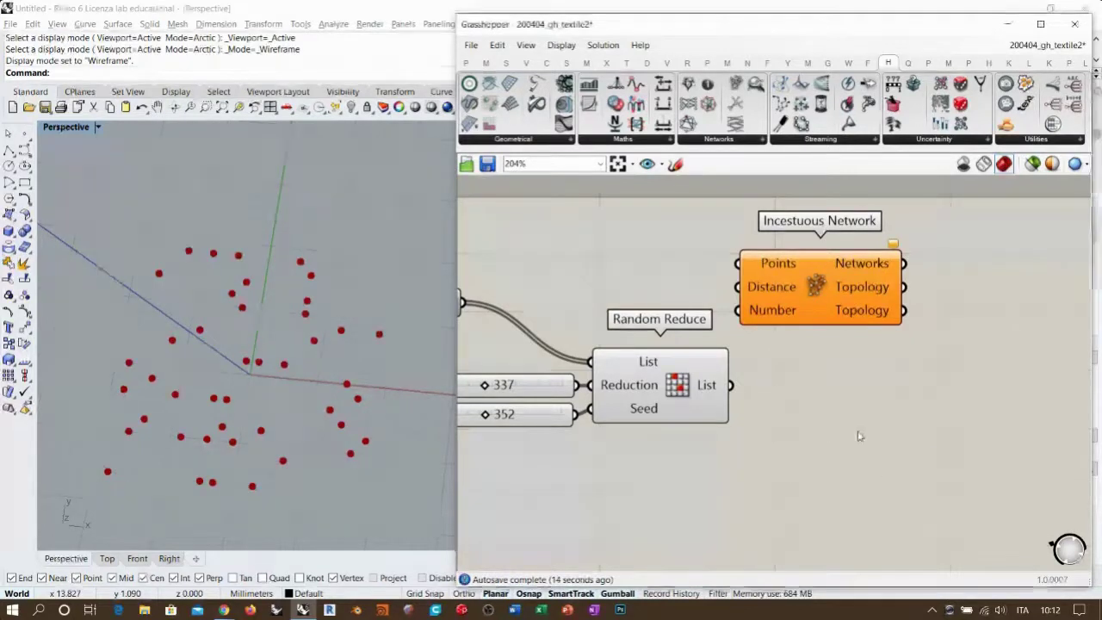
{"action": "left_click", "coordinate": [587, 63]}
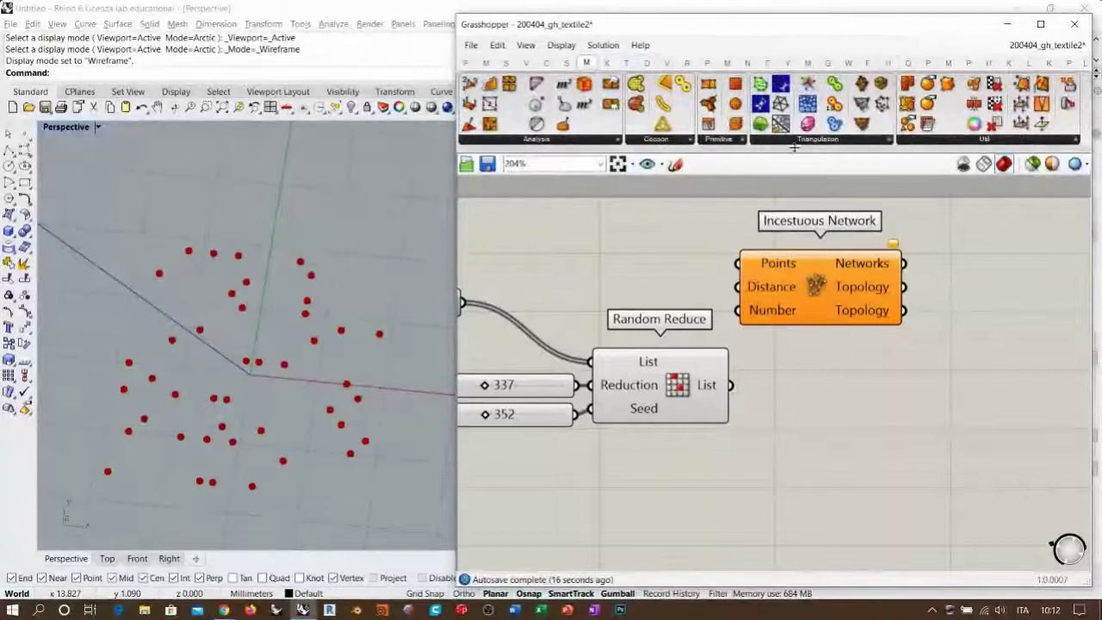
{"action": "left_click", "coordinate": [780, 104]}
{"action": "left_click", "coordinate": [823, 416]}
{"action": "left_click_drag", "start_coordinate": [823, 417], "coordinate": [859, 440]}
{"action": "left_click_drag", "start_coordinate": [730, 385], "coordinate": [809, 429]}
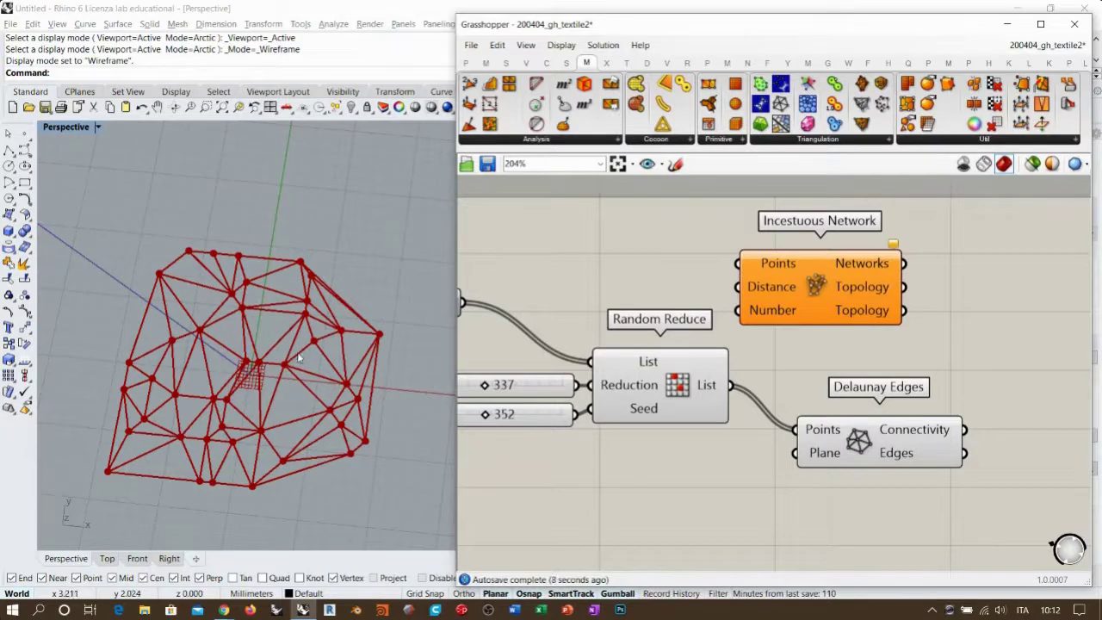
{"action": "right_click_drag", "start_coordinate": [487, 390], "coordinate": [589, 366]}
{"action": "left_click_drag", "start_coordinate": [586, 362], "coordinate": [590, 363]}
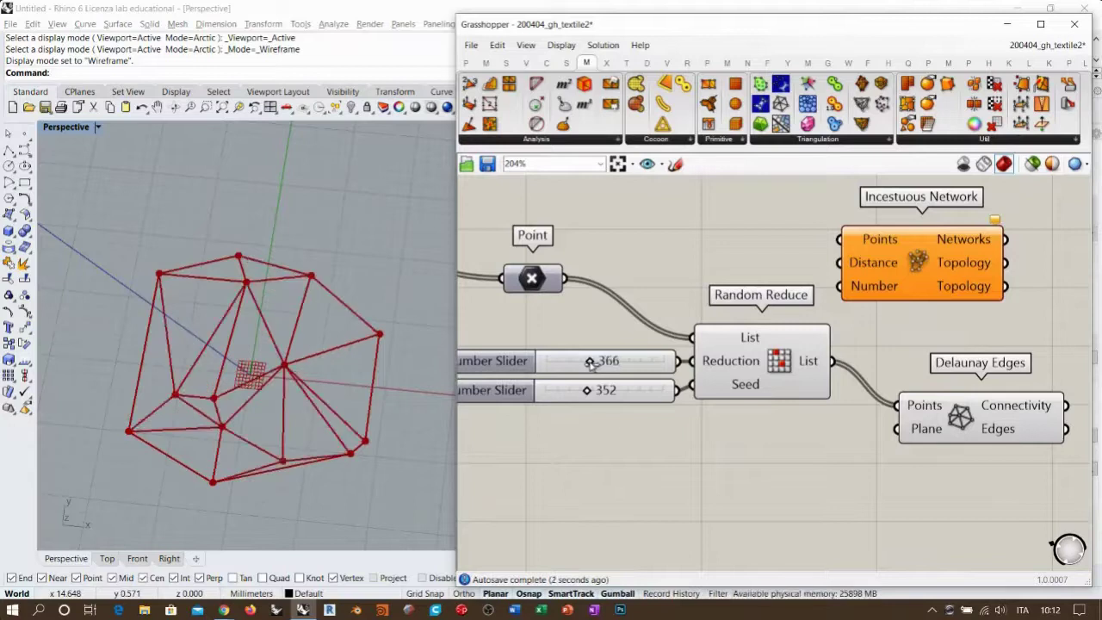
Move Incestuous Network further right, and lower Random Reduce, Delaunay Edges, their sliders and the Point parameter to free space beneath it
{"action": "right_click_drag", "start_coordinate": [948, 360], "coordinate": [919, 419]}
{"action": "left_click_drag", "start_coordinate": [926, 331], "coordinate": [1013, 330]}
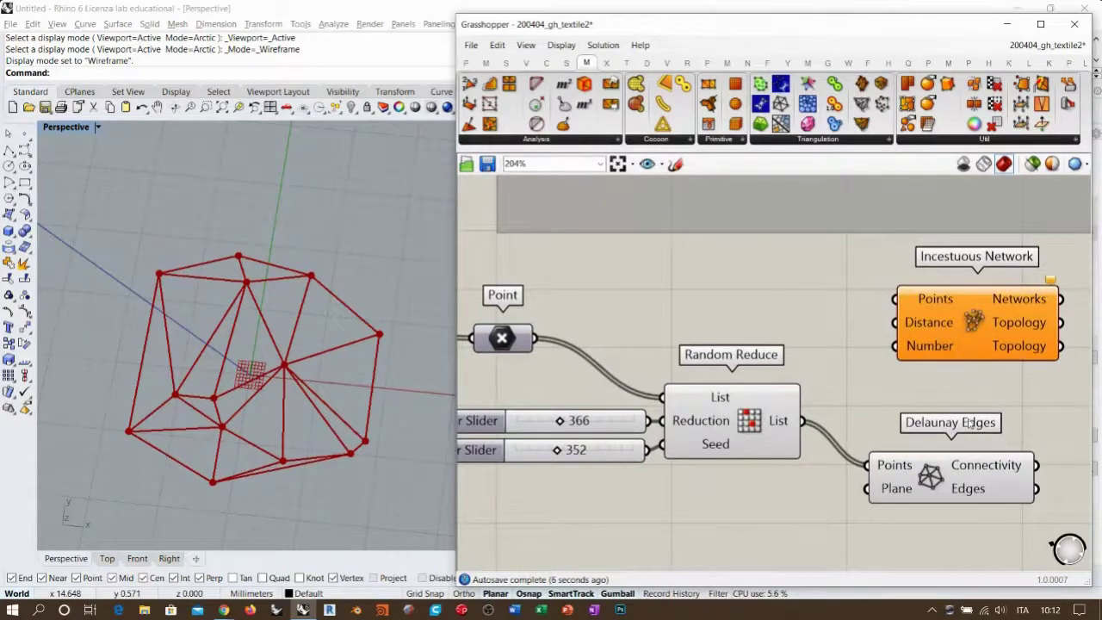
{"action": "right_click_drag", "start_coordinate": [978, 368], "coordinate": [977, 395]}
{"action": "scroll", "coordinate": [803, 327], "scroll_direction": "down", "scroll_amount": 2}
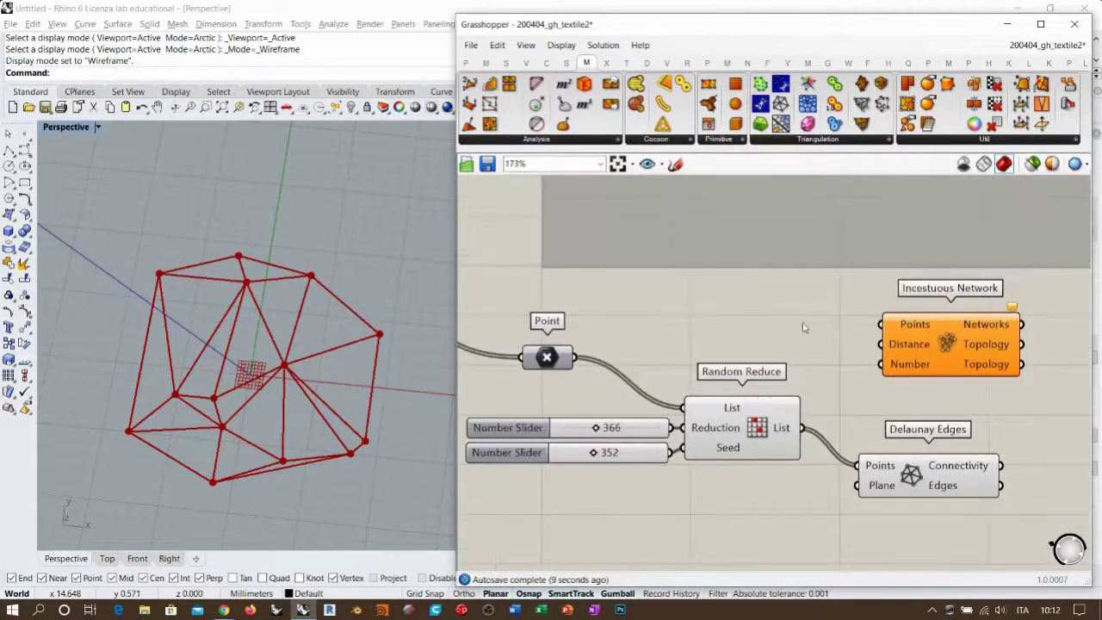
{"action": "left_click_drag", "start_coordinate": [910, 469], "coordinate": [925, 481]}
{"action": "left_click_drag", "start_coordinate": [754, 422], "coordinate": [804, 471]}
{"action": "left_click_drag", "start_coordinate": [687, 500], "coordinate": [649, 482]}
{"action": "left_click", "coordinate": [724, 391]}
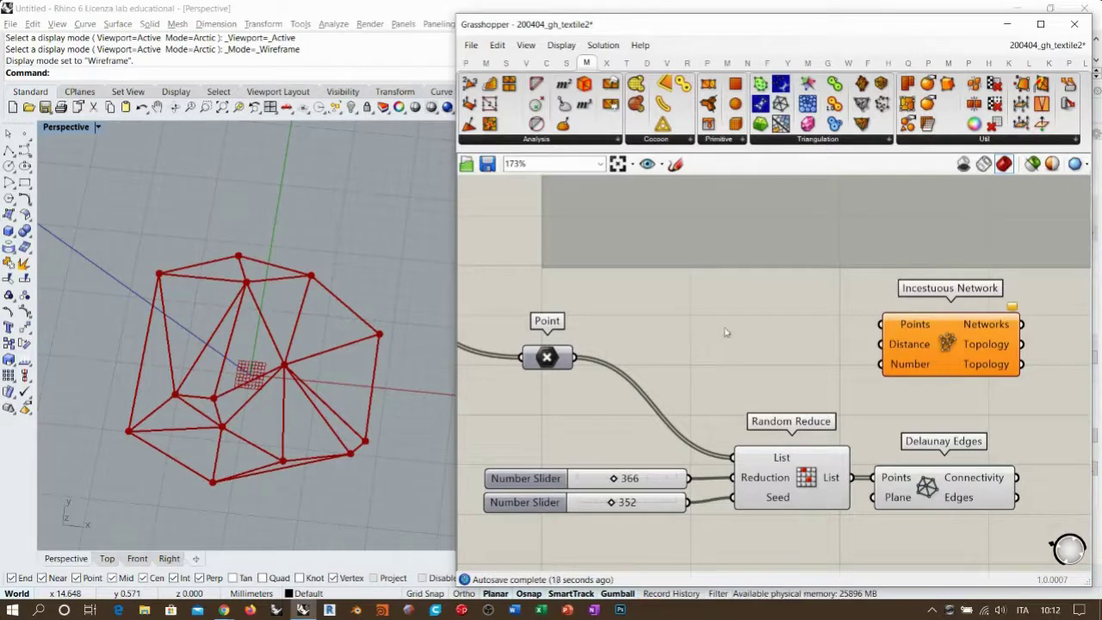
{"action": "left_click_drag", "start_coordinate": [566, 358], "coordinate": [598, 370]}
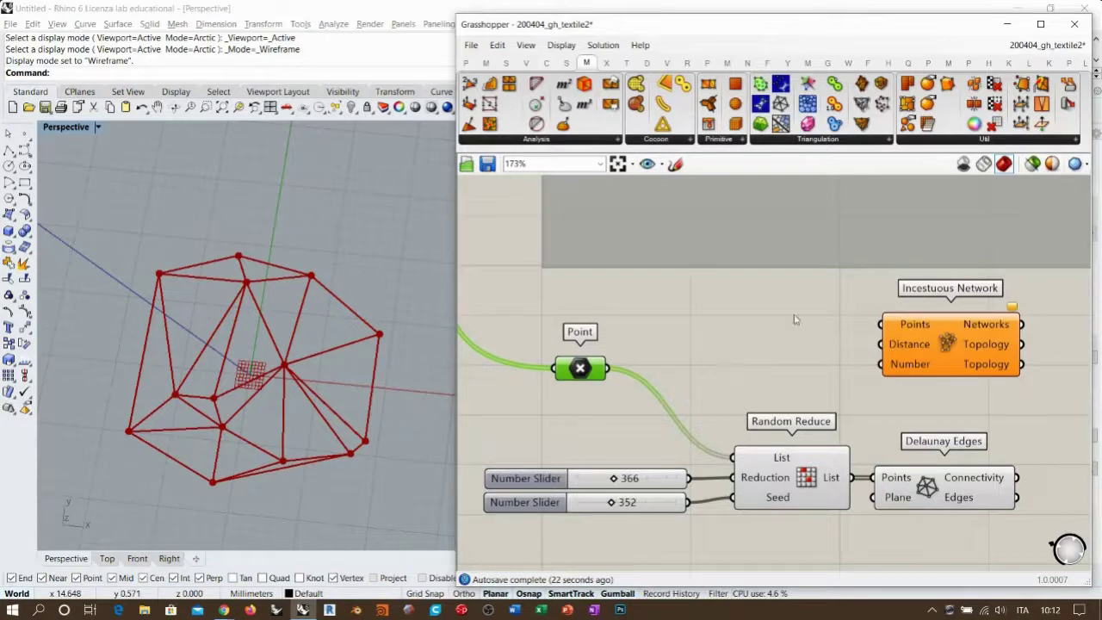
{"action": "left_click", "coordinate": [658, 366]}
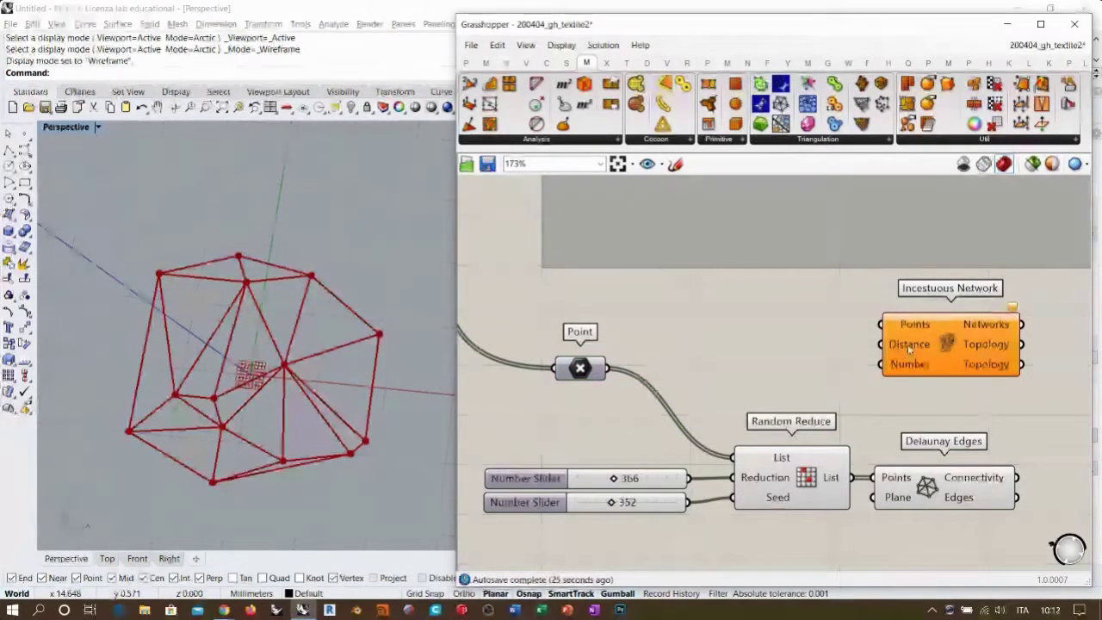
Create a number slider with the value 2.00 and connect it to the Distance input of Incestuous Network
{"action": "mouse_move", "coordinate": [910, 366]}
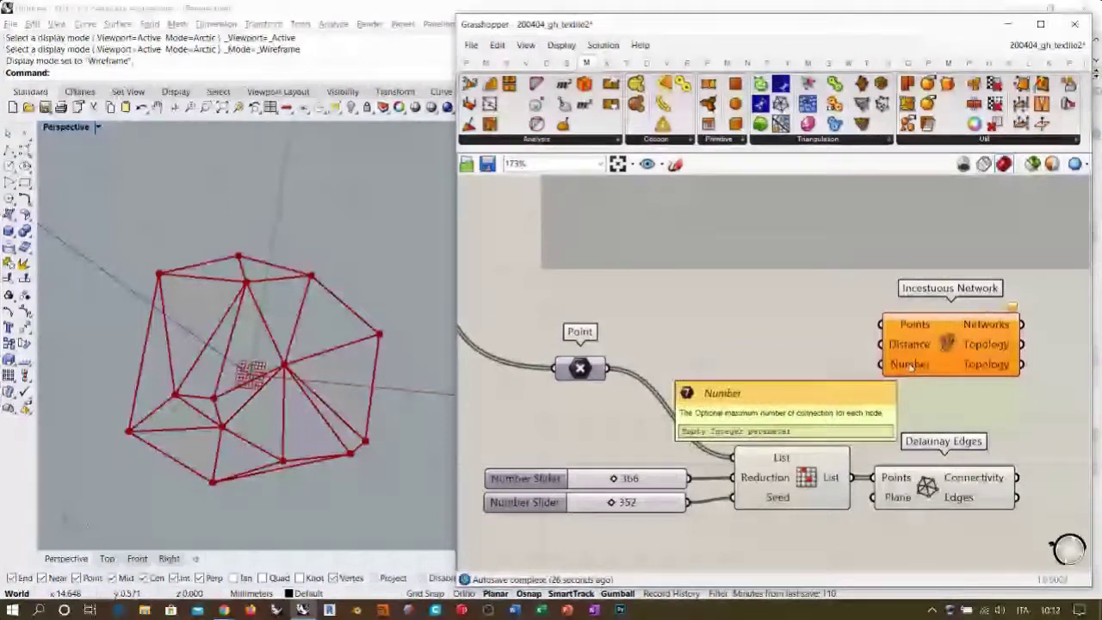
{"action": "double_click", "coordinate": [804, 357]}
{"action": "type", "text": "2"}
{"action": "key", "text": "Return"}
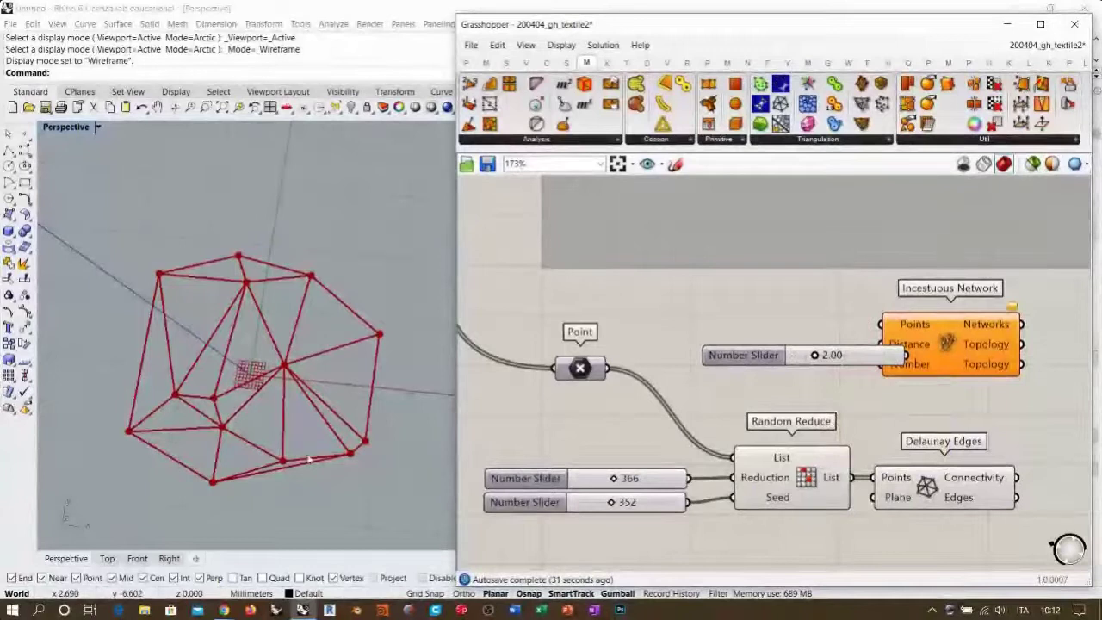
{"action": "left_click_drag", "start_coordinate": [748, 354], "coordinate": [699, 347]}
Connect a new integer slider with the value 2 to Incestuous Network's Number input, and the Point parameter to its Points input
{"action": "double_click", "coordinate": [807, 392]}
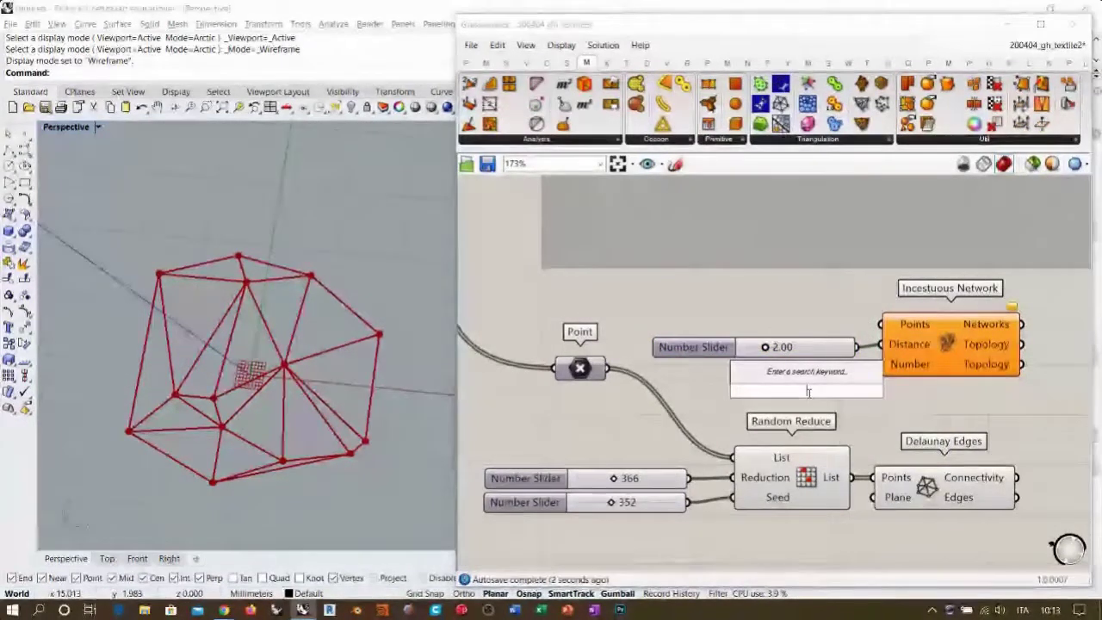
{"action": "type", "text": "2"}
{"action": "key", "text": "Return"}
{"action": "left_click_drag", "start_coordinate": [807, 391], "coordinate": [810, 378]}
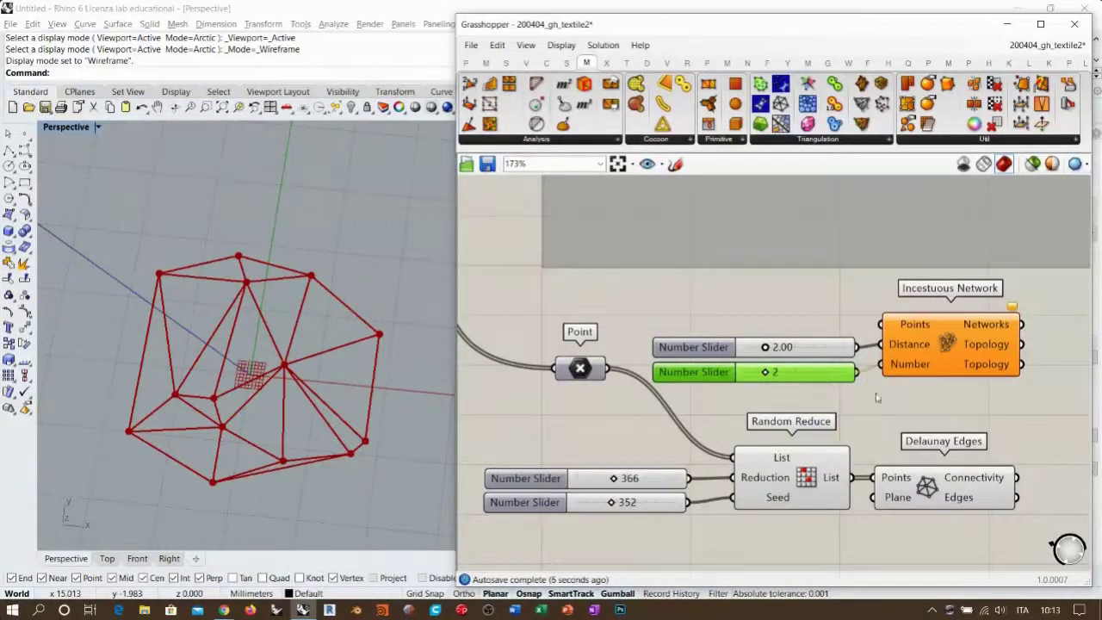
{"action": "left_click_drag", "start_coordinate": [880, 364], "coordinate": [857, 372]}
{"action": "left_click_drag", "start_coordinate": [607, 369], "coordinate": [880, 324]}
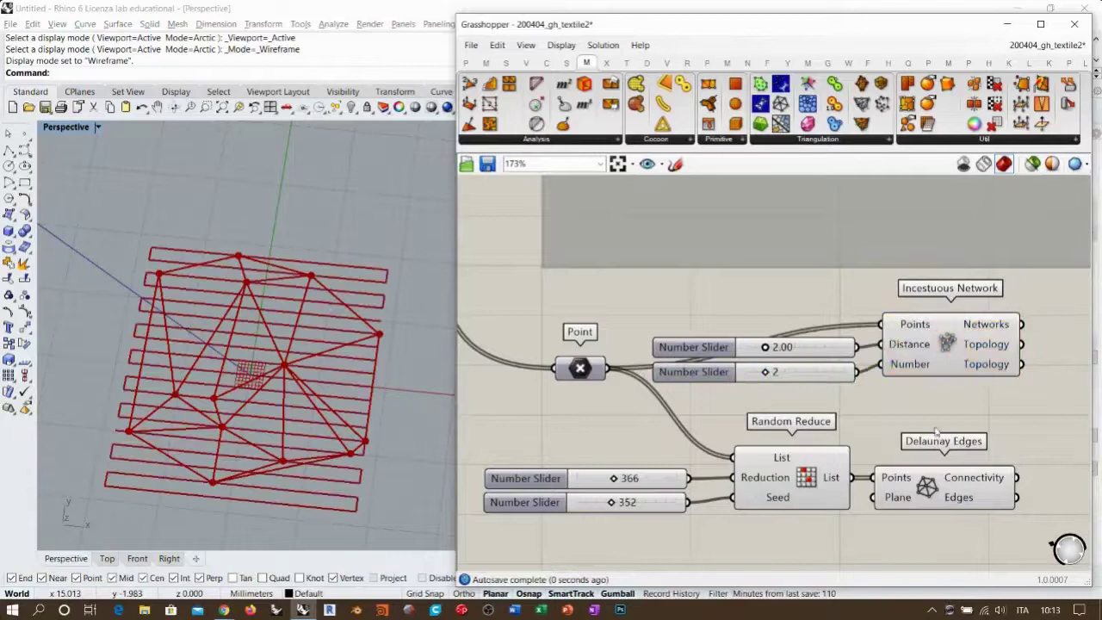
Hide the previews of the Delaunay Edges and Random Reduce components
{"action": "right_click_drag", "start_coordinate": [975, 513], "coordinate": [905, 450]}
{"action": "left_click", "coordinate": [876, 433]}
{"action": "key", "text": "ctrl+q"}
{"action": "left_click", "coordinate": [759, 433]}
{"action": "key", "text": "ctrl+q"}
{"action": "left_click", "coordinate": [771, 489]}
Set the Distance slider to 2.98 and feed Incestuous Network's Points input from the Random Reduce list instead of the Point parameter
{"action": "right_click_drag", "start_coordinate": [728, 338], "coordinate": [755, 344]}
{"action": "scroll", "coordinate": [754, 343], "scroll_direction": "up", "scroll_amount": 2}
{"action": "left_click_drag", "start_coordinate": [799, 323], "coordinate": [815, 359]}
{"action": "left_click_drag", "start_coordinate": [801, 325], "coordinate": [796, 362]}
{"action": "right_click_drag", "start_coordinate": [614, 377], "coordinate": [472, 339]}
{"action": "left_click", "coordinate": [662, 360]}
{"action": "left_click_drag", "start_coordinate": [728, 461], "coordinate": [763, 281]}
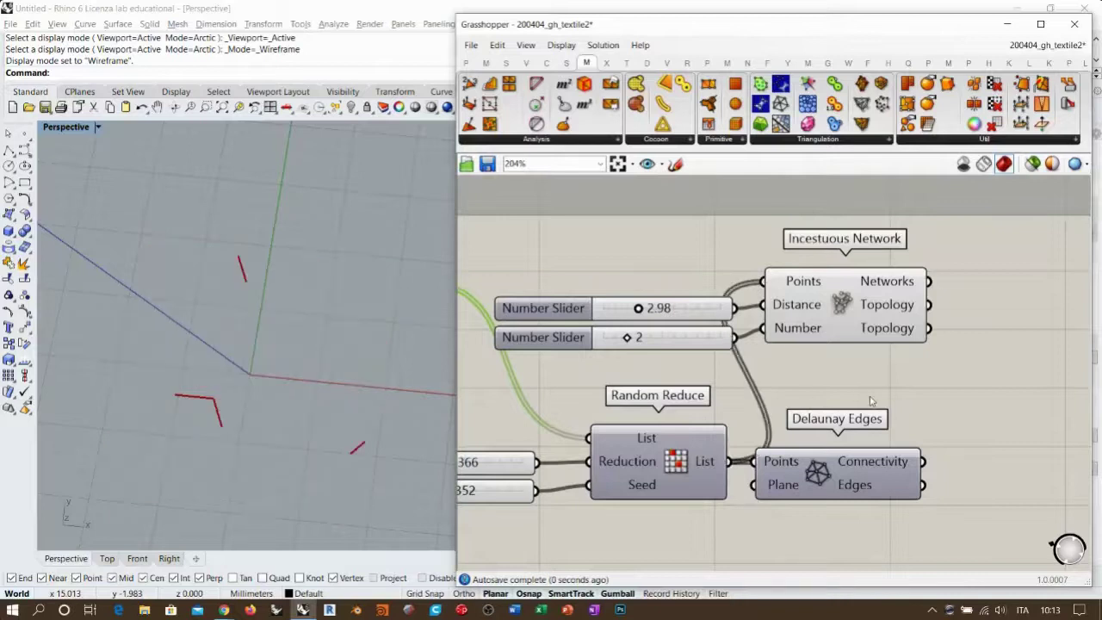
Set the Distance slider to 4.26, the Number slider to 3 and the Reduction slider to 307
{"action": "right_click_drag", "start_coordinate": [637, 308], "coordinate": [739, 312]}
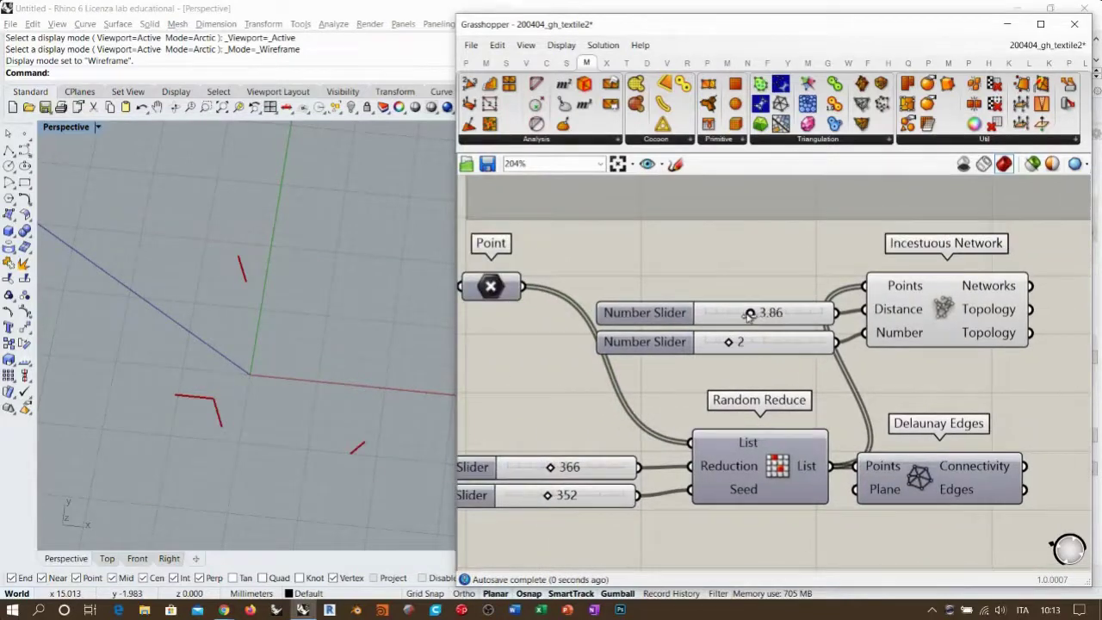
{"action": "mouse_move", "coordinate": [745, 317]}
{"action": "left_mouse_down"}
{"action": "mouse_move", "coordinate": [720, 315]}
{"action": "mouse_move", "coordinate": [760, 315]}
{"action": "left_mouse_up"}
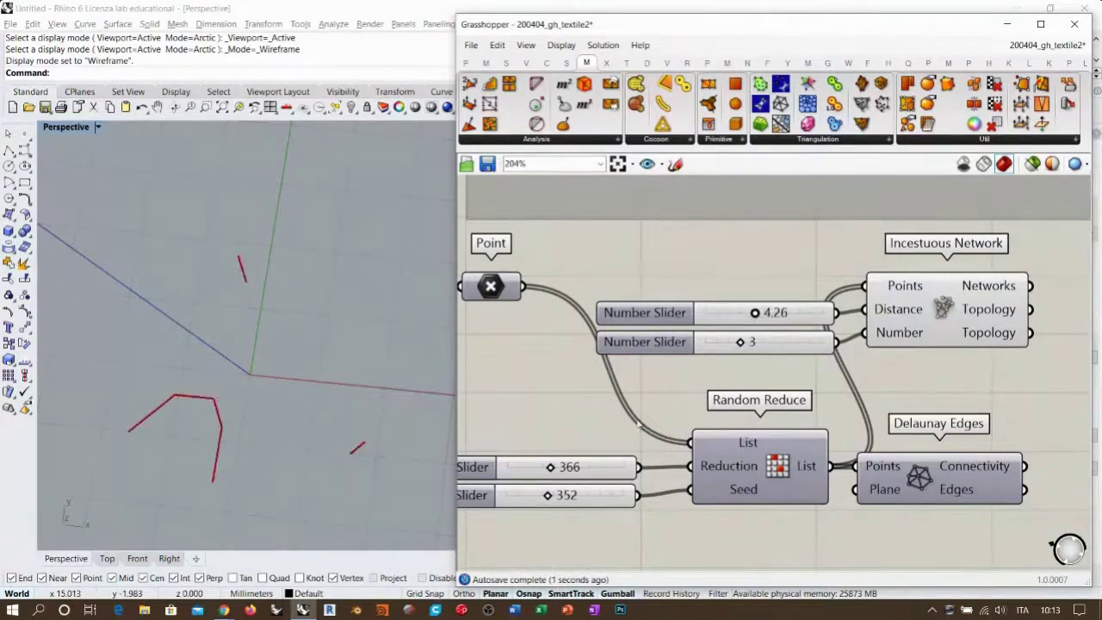
{"action": "right_click_drag", "start_coordinate": [638, 426], "coordinate": [741, 386]}
{"action": "left_click_drag", "start_coordinate": [654, 426], "coordinate": [644, 428]}
Set the Distance slider to 1.91, the Number slider to 5 and the Reduction slider to 278
{"action": "right_click_drag", "start_coordinate": [858, 274], "coordinate": [830, 296]}
{"action": "left_click_drag", "start_coordinate": [831, 296], "coordinate": [793, 297]}
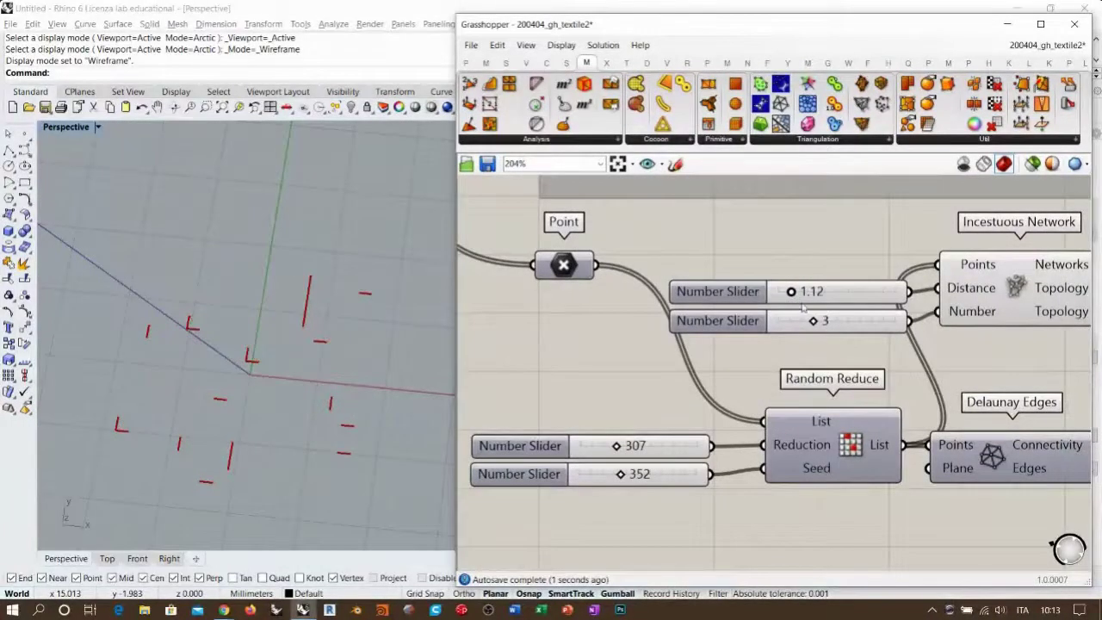
{"action": "left_click_drag", "start_coordinate": [848, 322], "coordinate": [835, 320]}
{"action": "left_click_drag", "start_coordinate": [791, 291], "coordinate": [800, 293]}
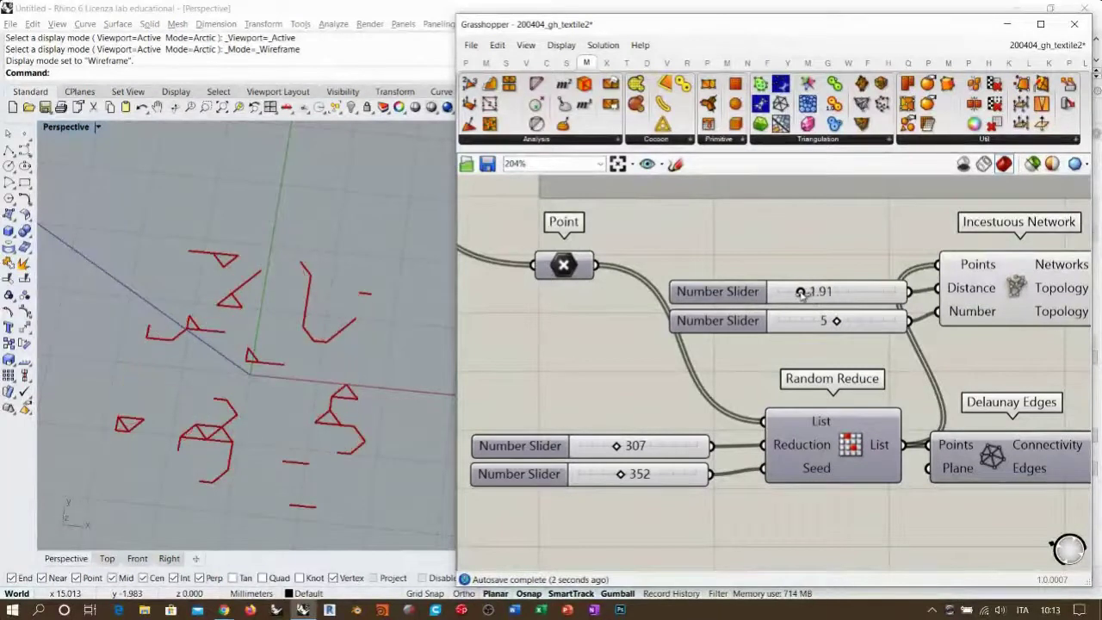
{"action": "left_click_drag", "start_coordinate": [616, 450], "coordinate": [613, 448]}
Move Incestuous Network and its two sliders beneath Delaunay Edges, and raise the Random Reduce and Delaunay Edges components with their sliders
{"action": "right_click_drag", "start_coordinate": [902, 344], "coordinate": [828, 383]}
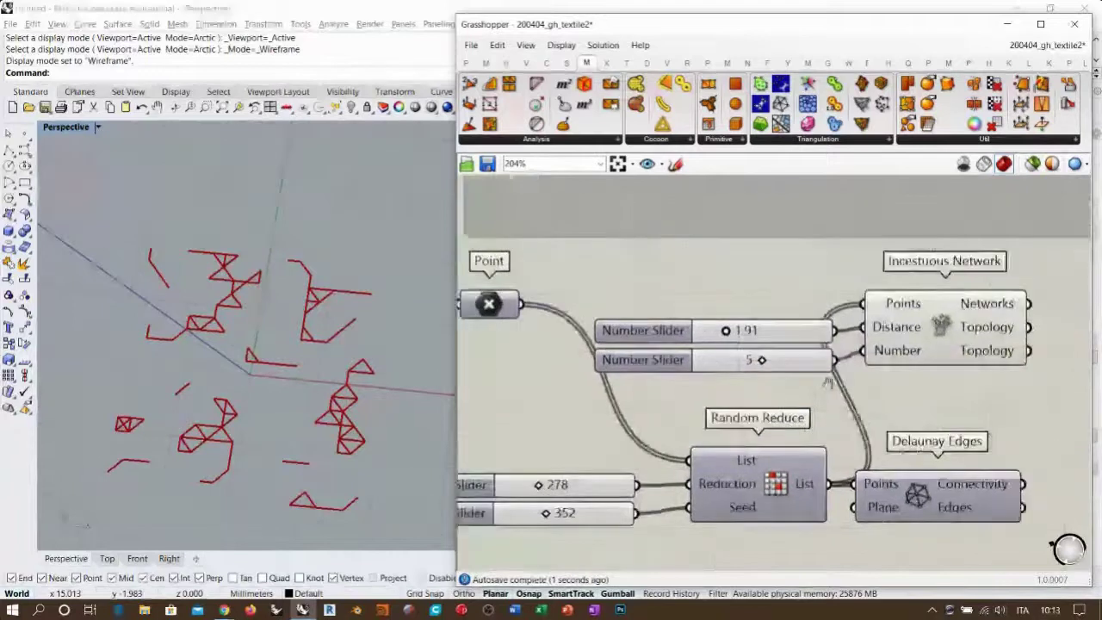
{"action": "scroll", "coordinate": [827, 383], "scroll_direction": "down", "scroll_amount": 4}
{"action": "right_click_drag", "start_coordinate": [303, 353], "coordinate": [296, 322]}
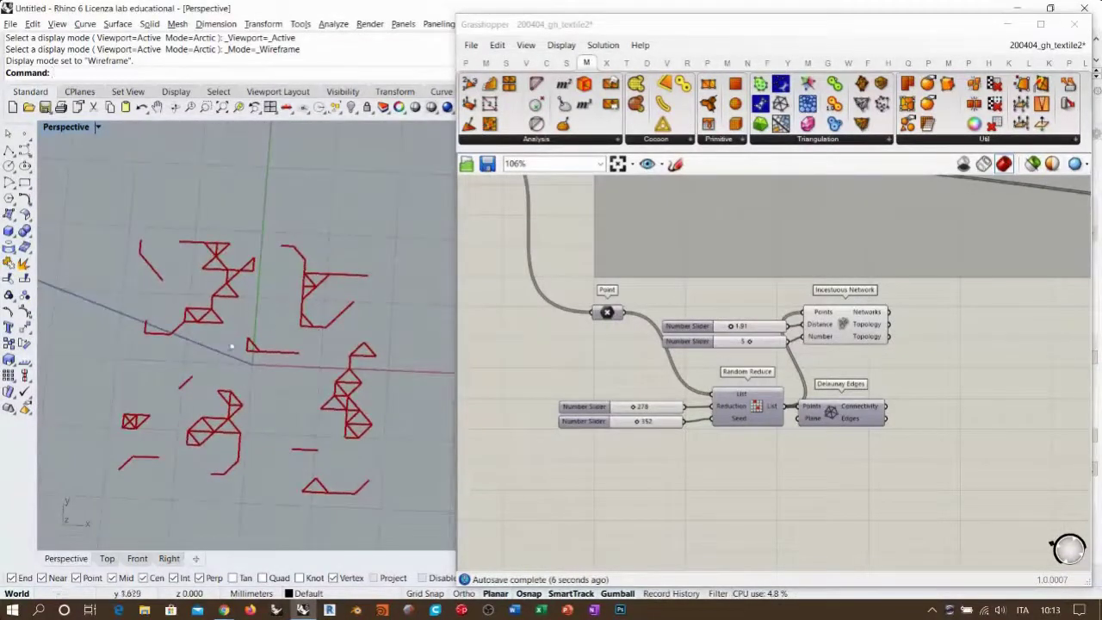
{"action": "left_click_drag", "start_coordinate": [838, 326], "coordinate": [843, 328]}
{"action": "left_click", "coordinate": [828, 362]}
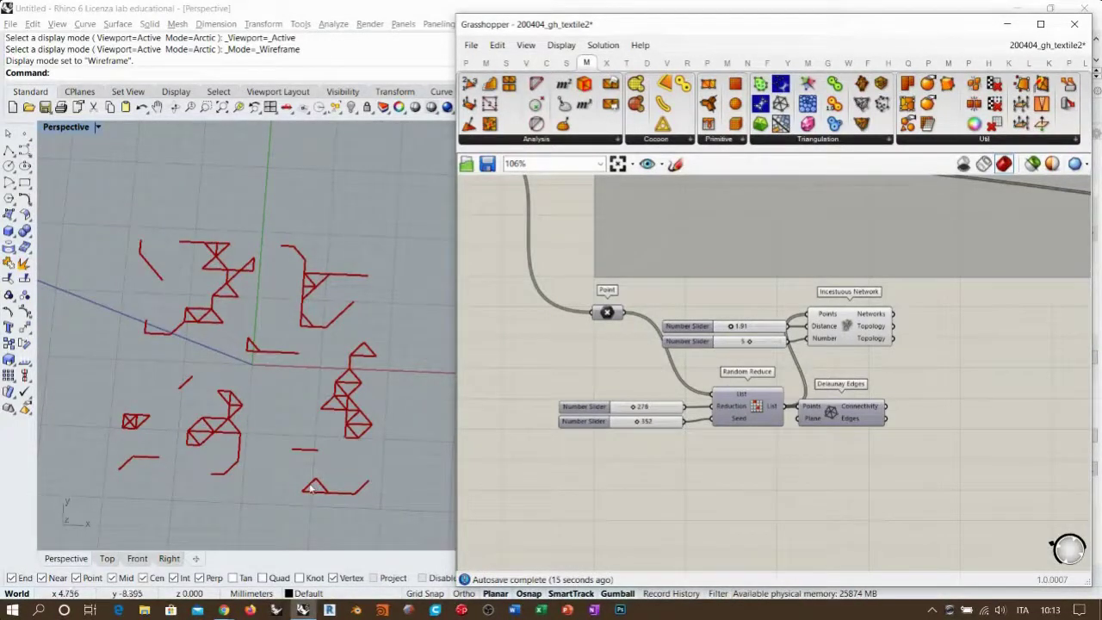
{"action": "scroll", "coordinate": [826, 361], "scroll_direction": "down", "scroll_amount": 3}
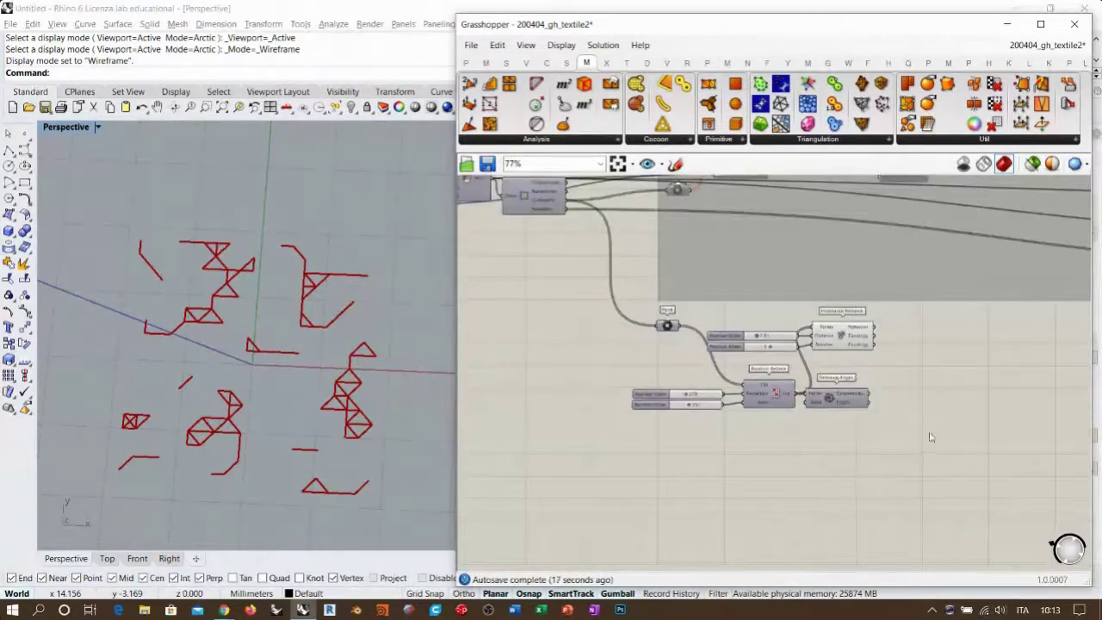
{"action": "left_click_drag", "start_coordinate": [849, 423], "coordinate": [697, 376]}
{"action": "left_click_drag", "start_coordinate": [878, 355], "coordinate": [853, 444]}
{"action": "left_click_drag", "start_coordinate": [934, 503], "coordinate": [613, 362]}
{"action": "left_click_drag", "start_coordinate": [770, 398], "coordinate": [807, 360]}
{"action": "left_click", "coordinate": [744, 320]}
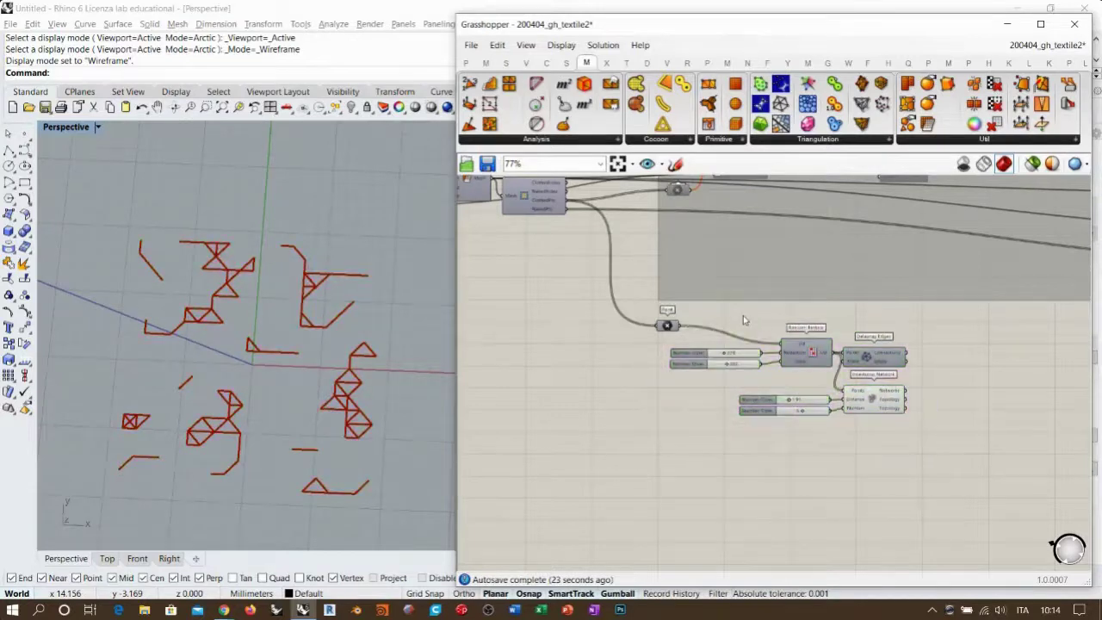
Move the Point parameter close to Random Reduce, and nudge Incestuous Network together with its two sliders
{"action": "left_click_drag", "start_coordinate": [661, 336], "coordinate": [742, 339]}
{"action": "scroll", "coordinate": [745, 336], "scroll_direction": "up", "scroll_amount": 1}
{"action": "left_click", "coordinate": [772, 315]}
{"action": "left_click_drag", "start_coordinate": [931, 459], "coordinate": [781, 405]}
{"action": "left_click_drag", "start_coordinate": [890, 414], "coordinate": [893, 410]}
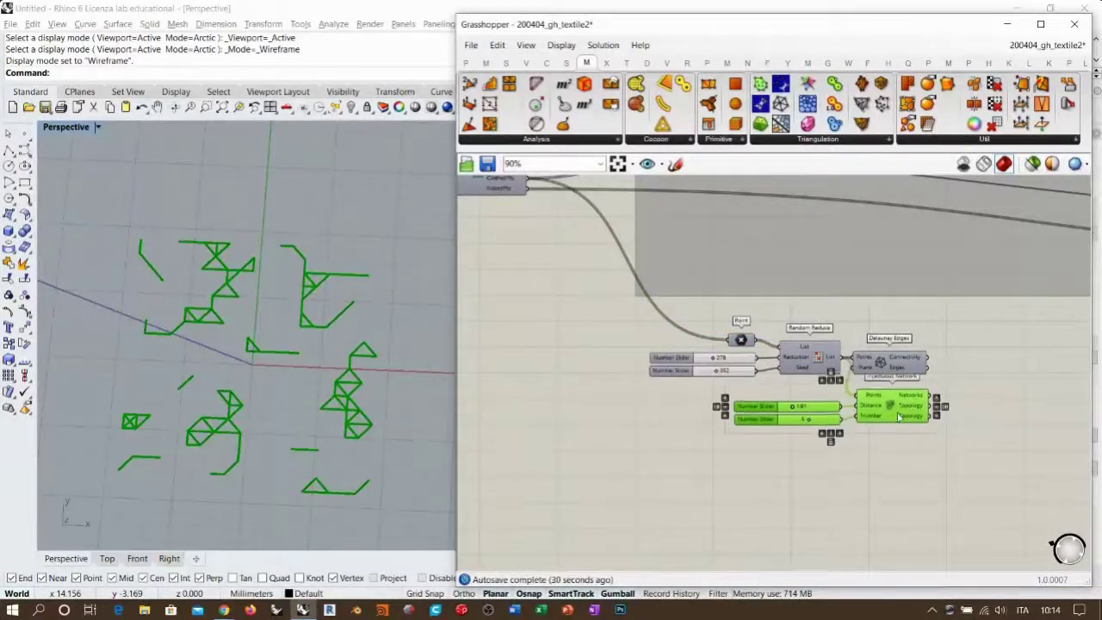
Group the Point, Random Reduce, Delaunay Edges and Incestuous Network components with their sliders, and align the group beneath the existing stitch group
{"action": "left_click_drag", "start_coordinate": [985, 453], "coordinate": [647, 297]}
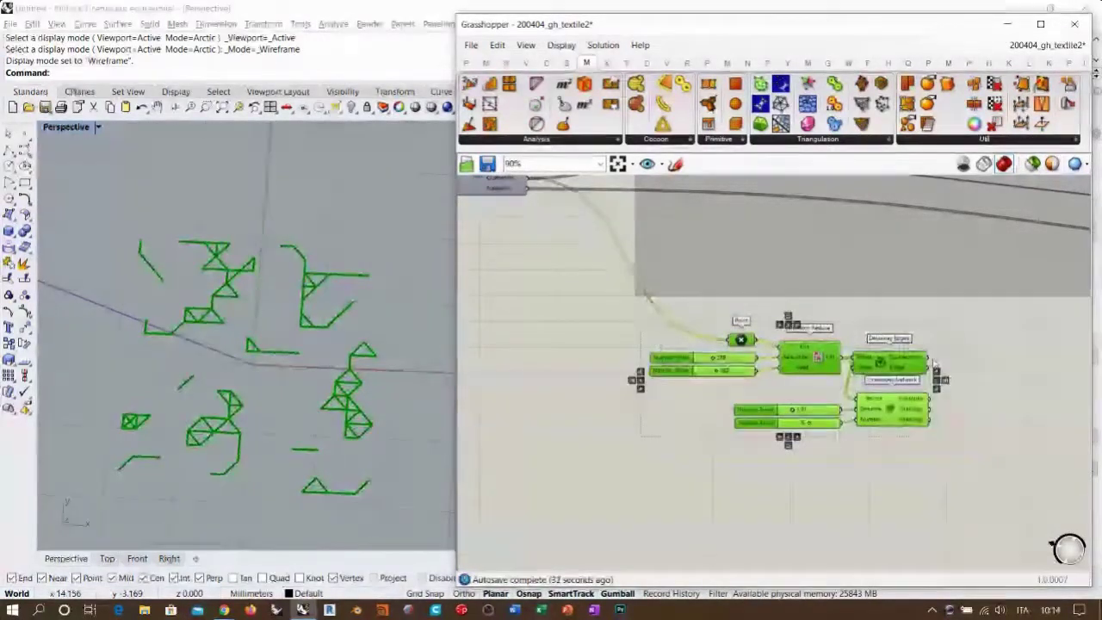
{"action": "key", "text": "ctrl+g"}
{"action": "scroll", "coordinate": [716, 312], "scroll_direction": "down", "scroll_amount": 4}
{"action": "right_click_drag", "start_coordinate": [706, 349], "coordinate": [702, 384]}
{"action": "left_click_drag", "start_coordinate": [701, 394], "coordinate": [697, 389]}
Move the source mesh components and their sliders lower, level with the two stitch groups they feed
{"action": "right_click_drag", "start_coordinate": [614, 320], "coordinate": [701, 333]}
{"action": "left_click_drag", "start_coordinate": [727, 319], "coordinate": [519, 242]}
{"action": "left_click_drag", "start_coordinate": [688, 293], "coordinate": [713, 341]}
{"action": "left_click", "coordinate": [702, 370]}
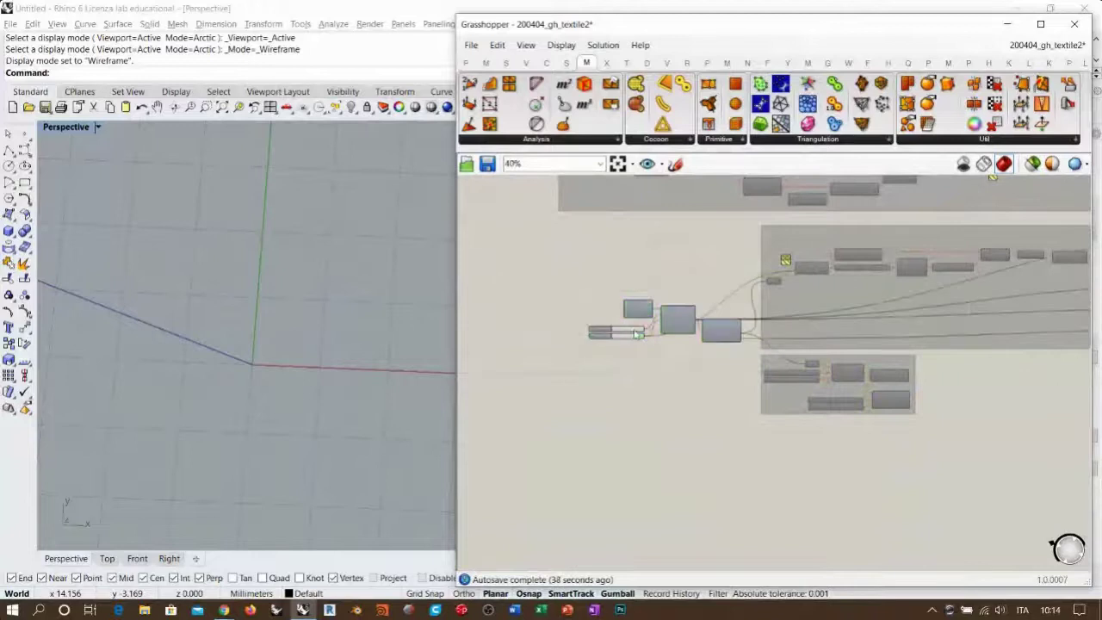
Enclose the source mesh components and both stitch groups in one outer group
{"action": "scroll", "coordinate": [770, 337], "scroll_direction": "down", "scroll_amount": 4}
{"action": "left_click_drag", "start_coordinate": [1074, 294], "coordinate": [650, 461]}
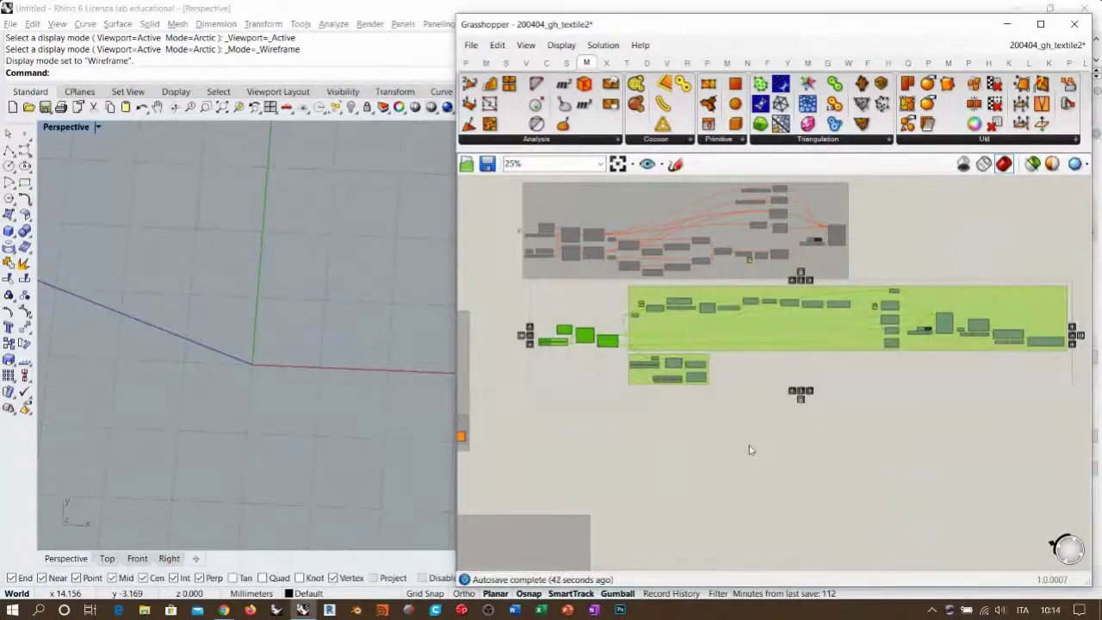
{"action": "key", "text": "ctrl+g"}
{"action": "left_click_drag", "start_coordinate": [547, 298], "coordinate": [534, 295]}
Add a linked pair of Jump markers directly beneath the existing Jump marker beside the textile definition's group
{"action": "right_click_drag", "start_coordinate": [509, 397], "coordinate": [796, 347]}
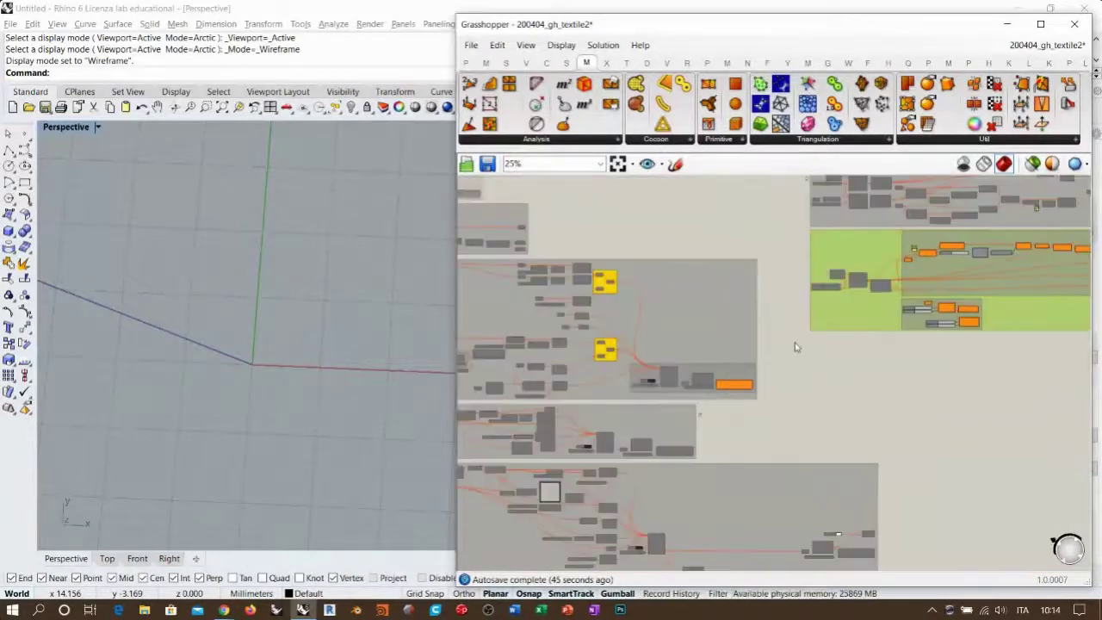
{"action": "scroll", "coordinate": [731, 433], "scroll_direction": "up", "scroll_amount": 5}
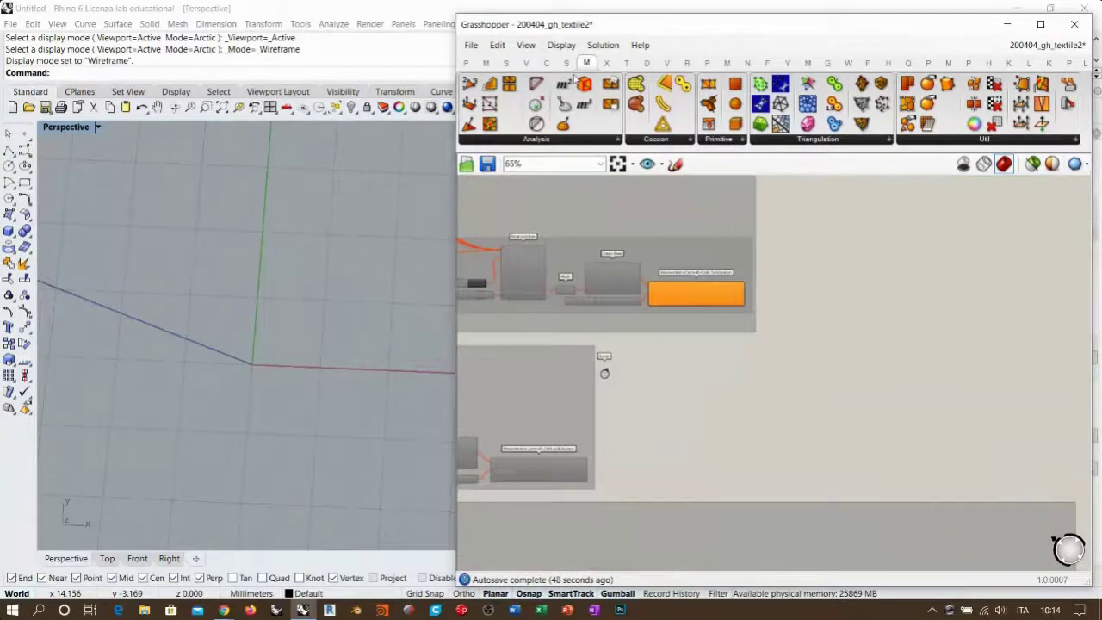
{"action": "left_click", "coordinate": [466, 63]}
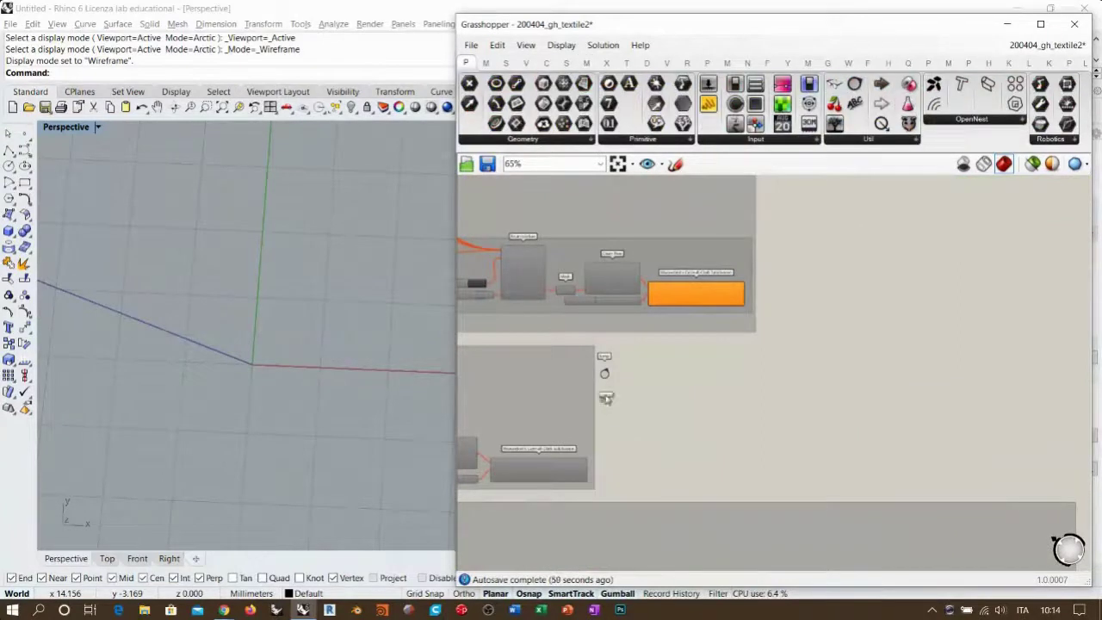
{"action": "scroll", "coordinate": [610, 410], "scroll_direction": "up", "scroll_amount": 5}
{"action": "left_click_drag", "start_coordinate": [625, 389], "coordinate": [762, 381]}
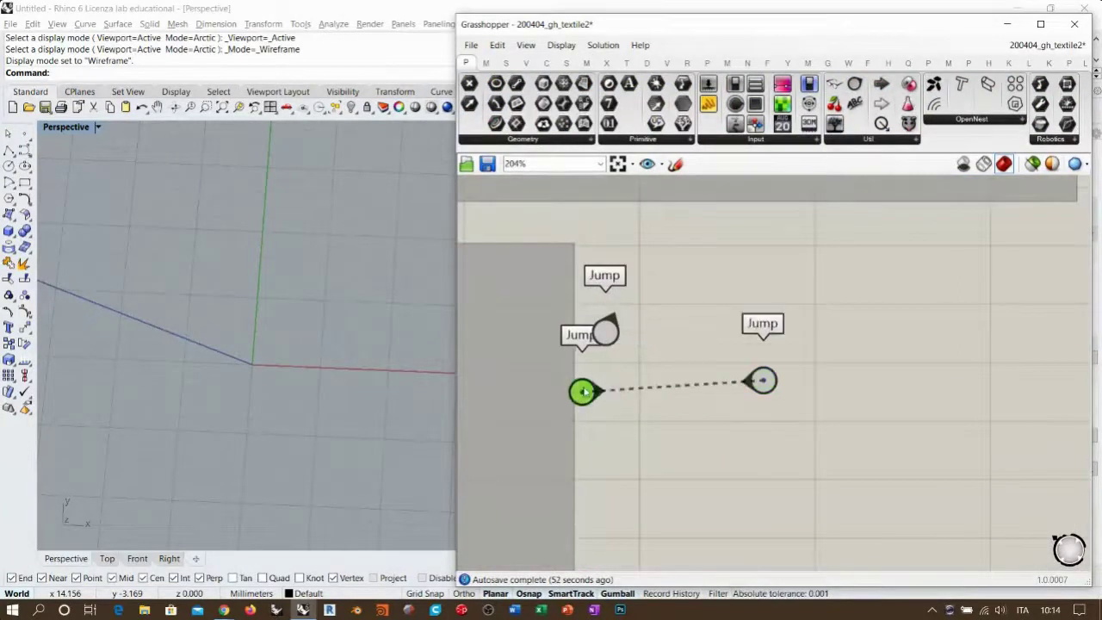
{"action": "scroll", "coordinate": [605, 401], "scroll_direction": "down", "scroll_amount": 7}
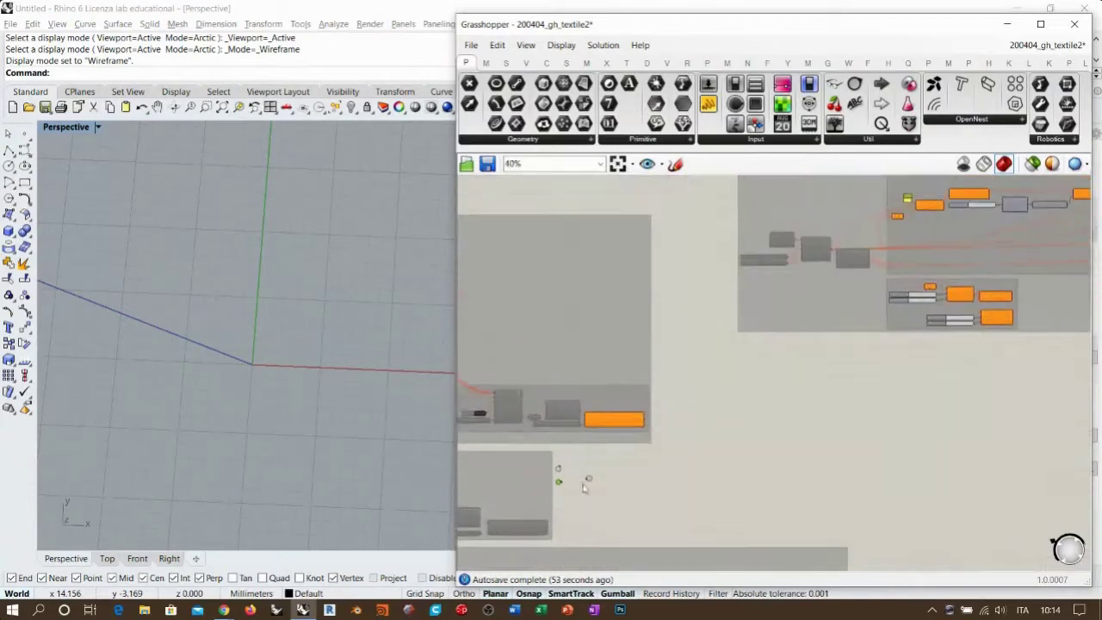
{"action": "scroll", "coordinate": [732, 338], "scroll_direction": "down", "scroll_amount": 4}
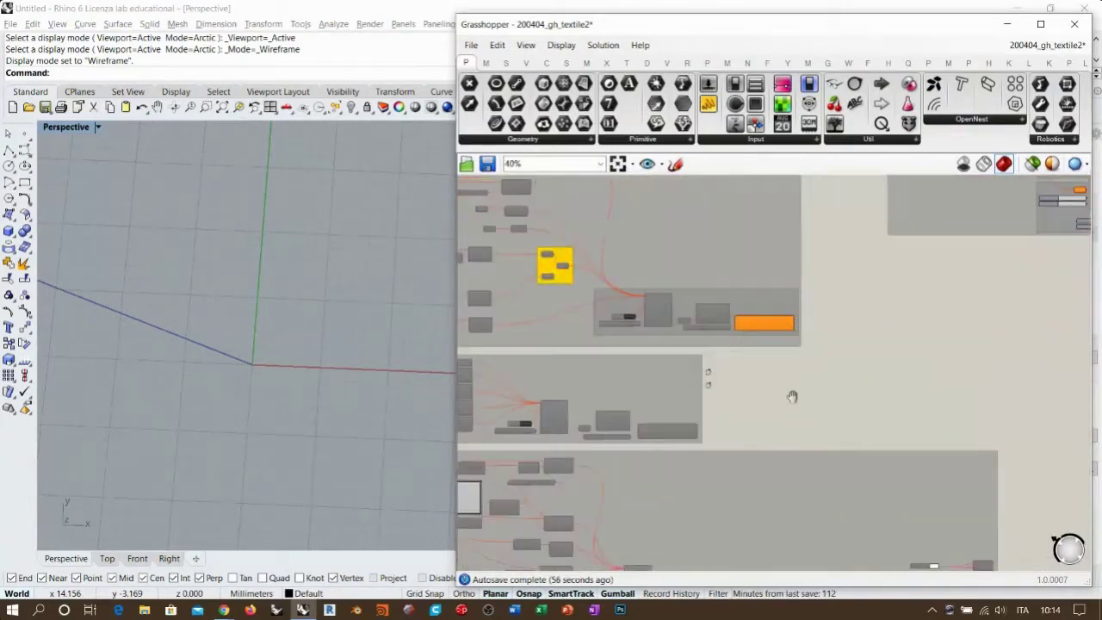
{"action": "scroll", "coordinate": [808, 365], "scroll_direction": "up", "scroll_amount": 4}
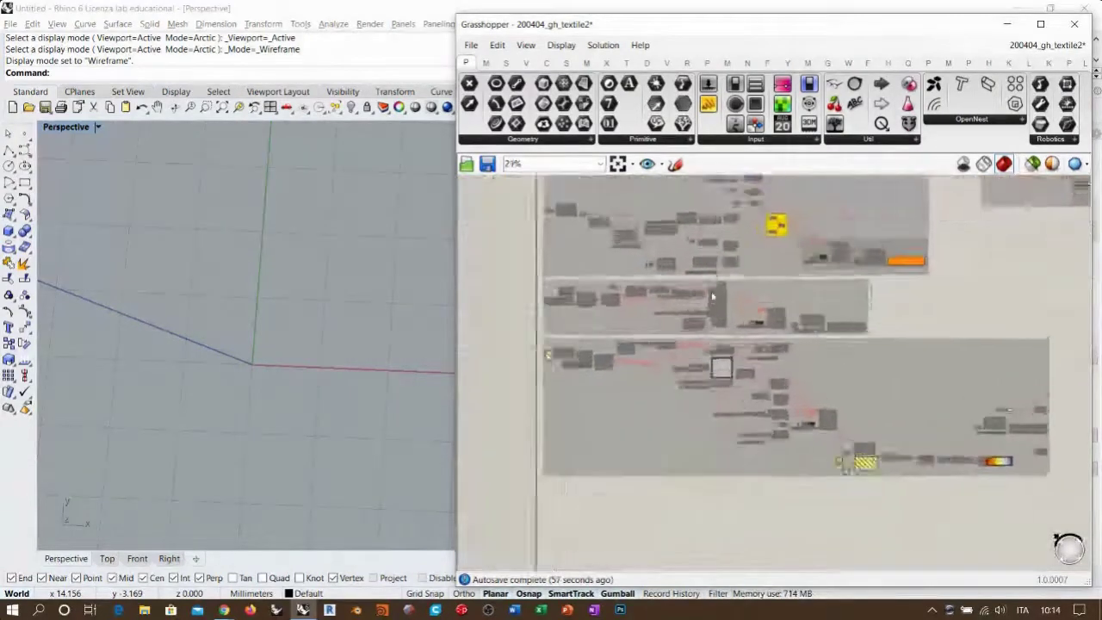
Enable the middle stitched-textile definition and start its BouncySolver by setting the False Start Toggle to True
{"action": "left_click_drag", "start_coordinate": [1018, 267], "coordinate": [555, 348]}
{"action": "key", "text": "ctrl+e"}
{"action": "left_click", "coordinate": [475, 326]}
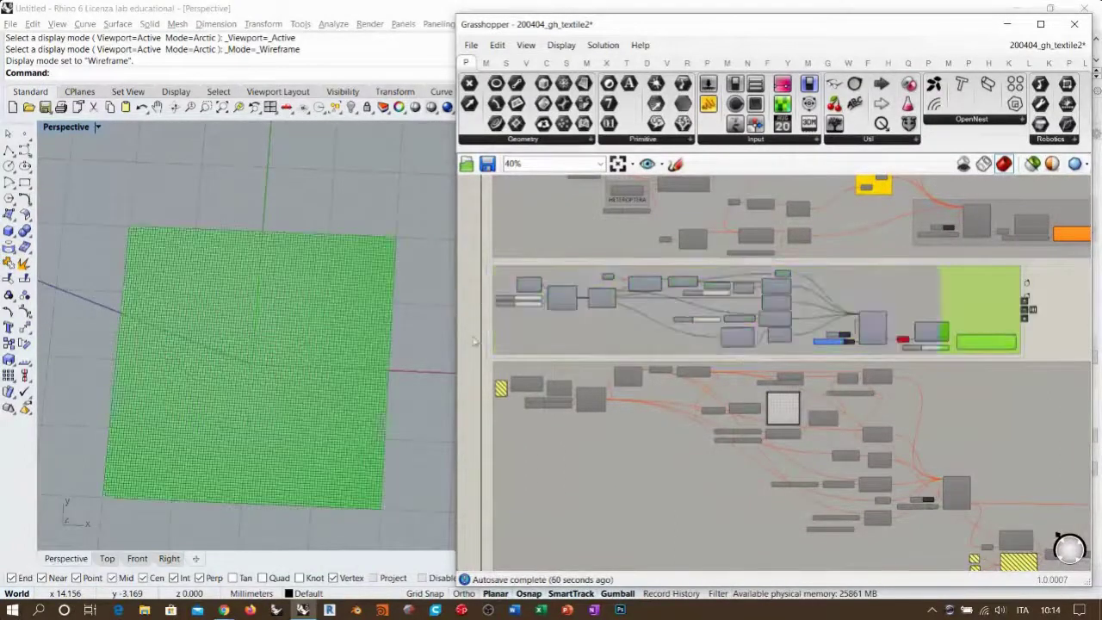
{"action": "right_click_drag", "start_coordinate": [885, 383], "coordinate": [856, 386]}
{"action": "scroll", "coordinate": [858, 341], "scroll_direction": "up", "scroll_amount": 8}
{"action": "left_click", "coordinate": [680, 376]}
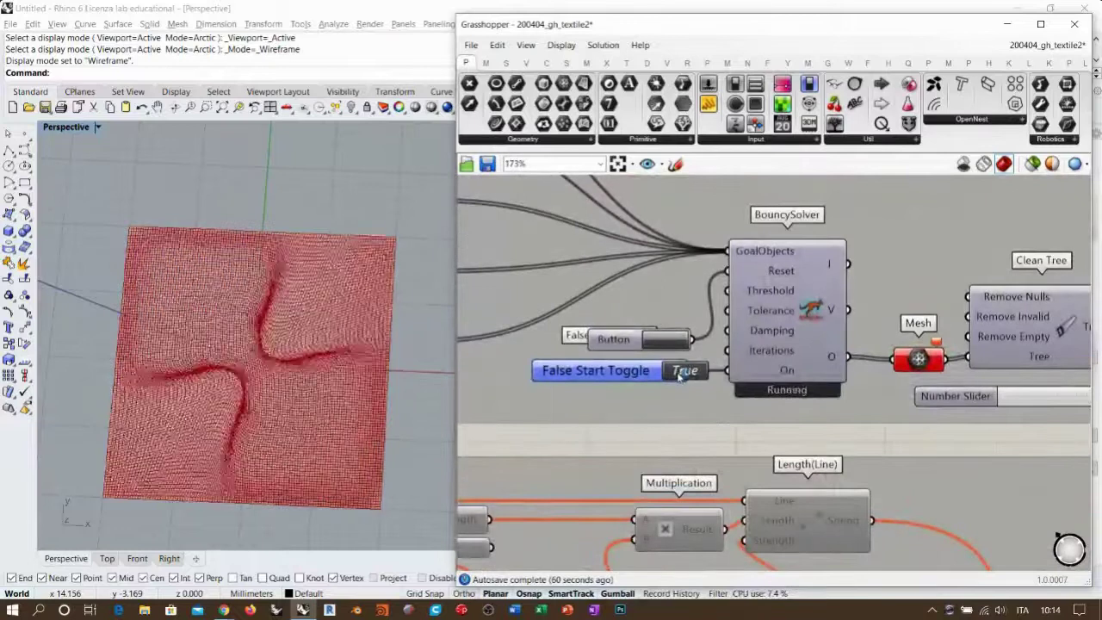
Examine the folds of the simulated textile from several angles together with the goals feeding the BouncySolver
{"action": "right_click_drag", "start_coordinate": [246, 455], "coordinate": [288, 307]}
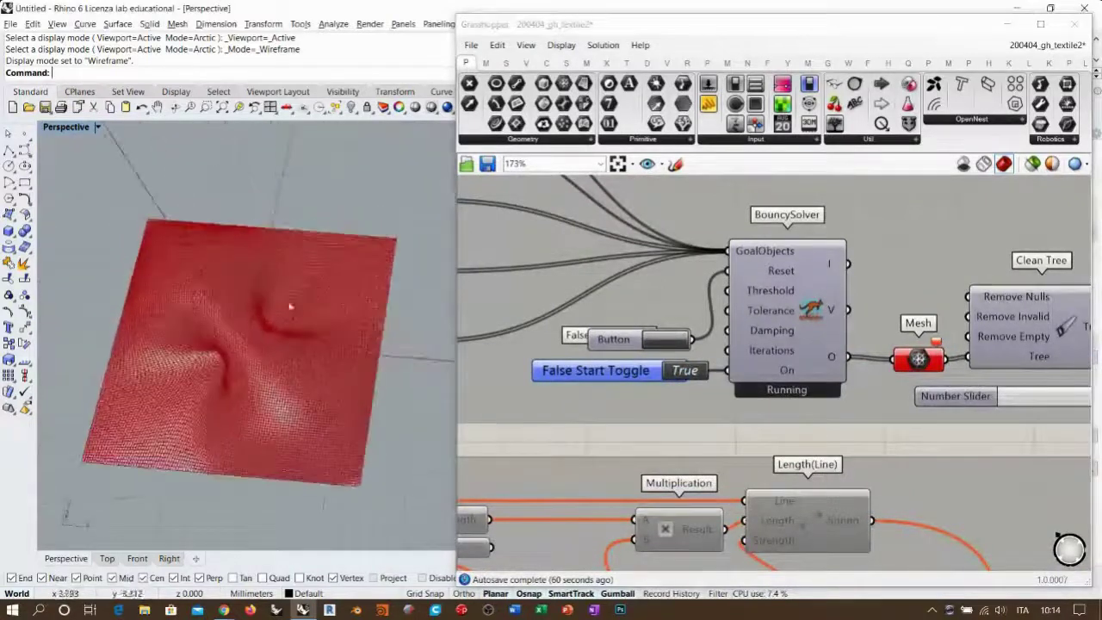
{"action": "right_click_drag", "start_coordinate": [654, 350], "coordinate": [891, 399]}
{"action": "scroll", "coordinate": [891, 401], "scroll_direction": "down", "scroll_amount": 3}
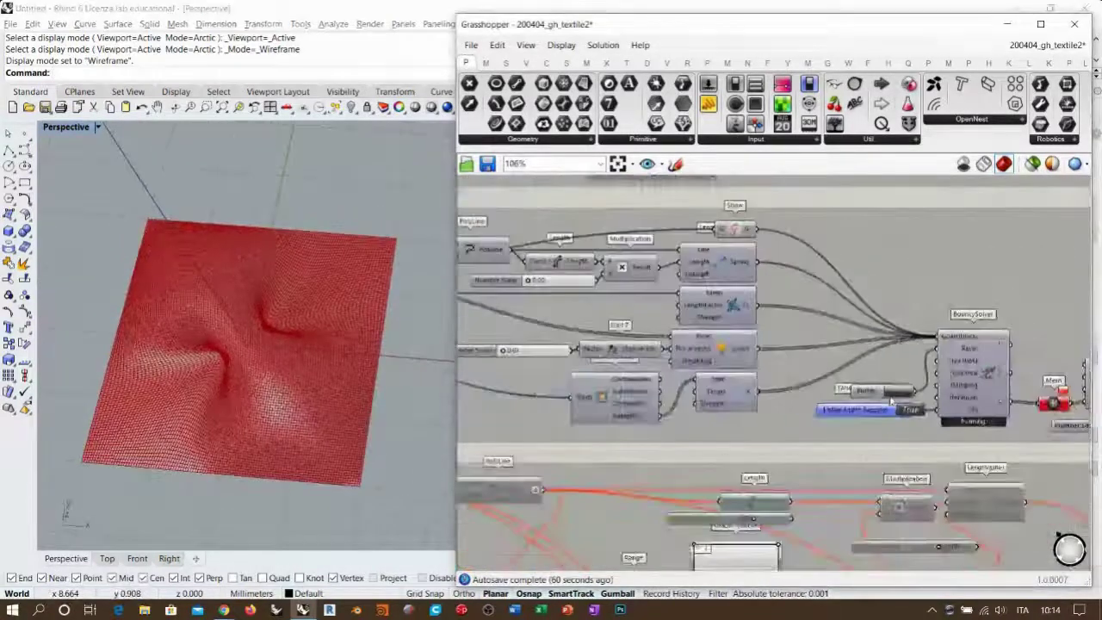
{"action": "right_click_drag", "start_coordinate": [266, 359], "coordinate": [278, 370]}
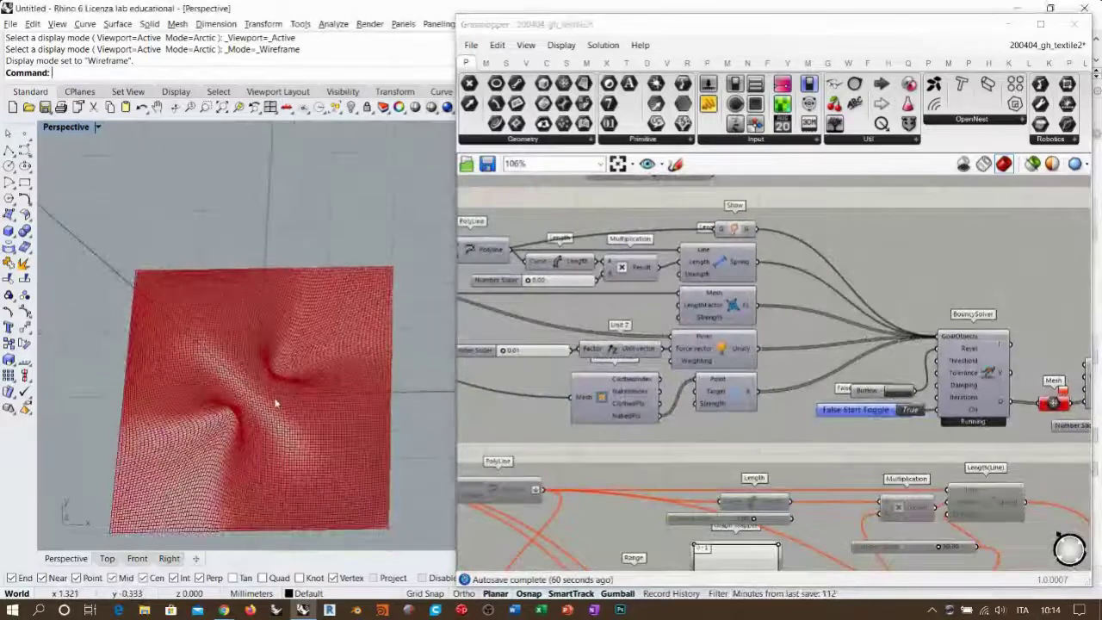
{"action": "right_click_drag", "start_coordinate": [272, 428], "coordinate": [326, 397]}
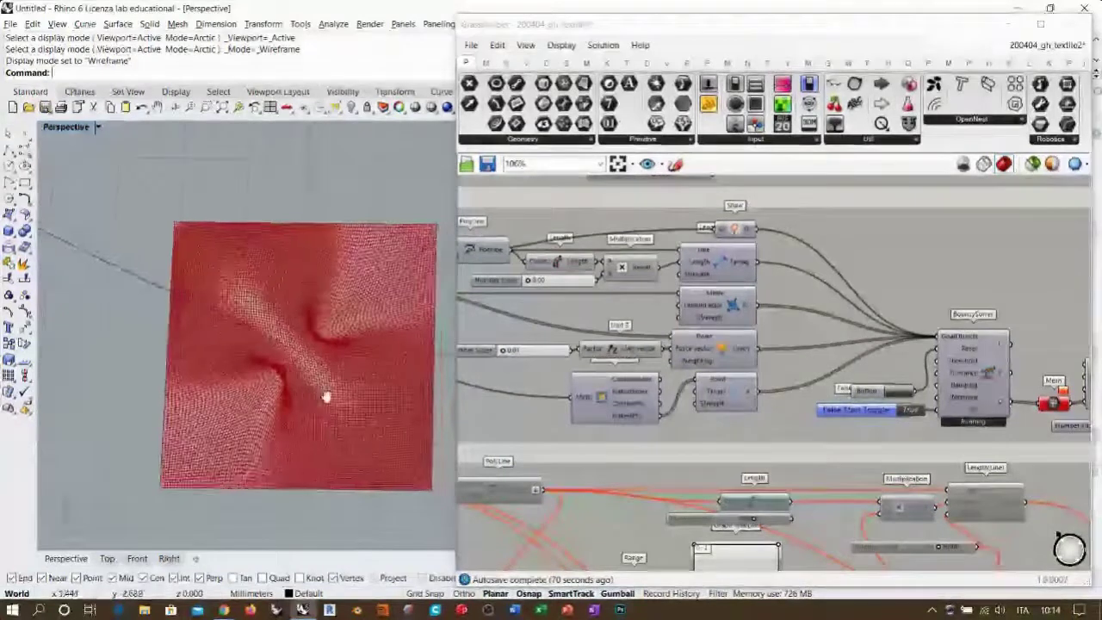
{"action": "right_click_drag", "start_coordinate": [606, 326], "coordinate": [747, 332]}
{"action": "scroll", "coordinate": [716, 281], "scroll_direction": "down", "scroll_amount": 3}
{"action": "scroll", "coordinate": [908, 354], "scroll_direction": "up", "scroll_amount": 3}
{"action": "scroll", "coordinate": [908, 357], "scroll_direction": "up", "scroll_amount": 2}
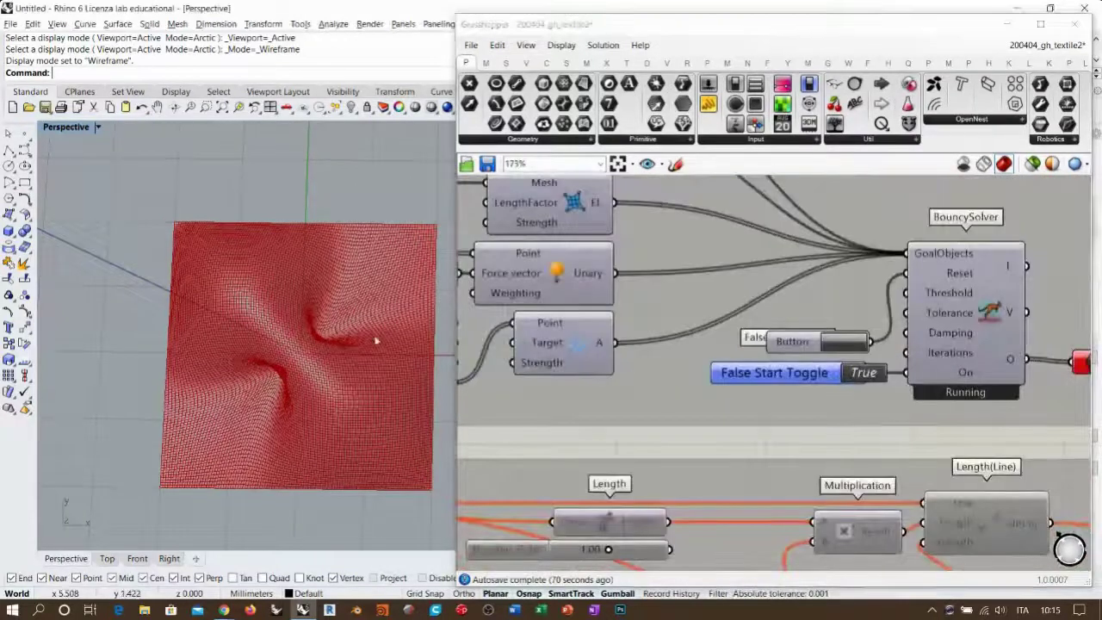
Stop the textile simulation by setting the False Start Toggle to False
{"action": "right_click_drag", "start_coordinate": [377, 339], "coordinate": [365, 337], "text": "shift"}
{"action": "double_click", "coordinate": [825, 373]}
Turn on the preview of the Deconstruct Mesh component to display the source mesh vertices
{"action": "scroll", "coordinate": [822, 377], "scroll_direction": "down", "scroll_amount": 5}
{"action": "scroll", "coordinate": [776, 283], "scroll_direction": "up", "scroll_amount": 6}
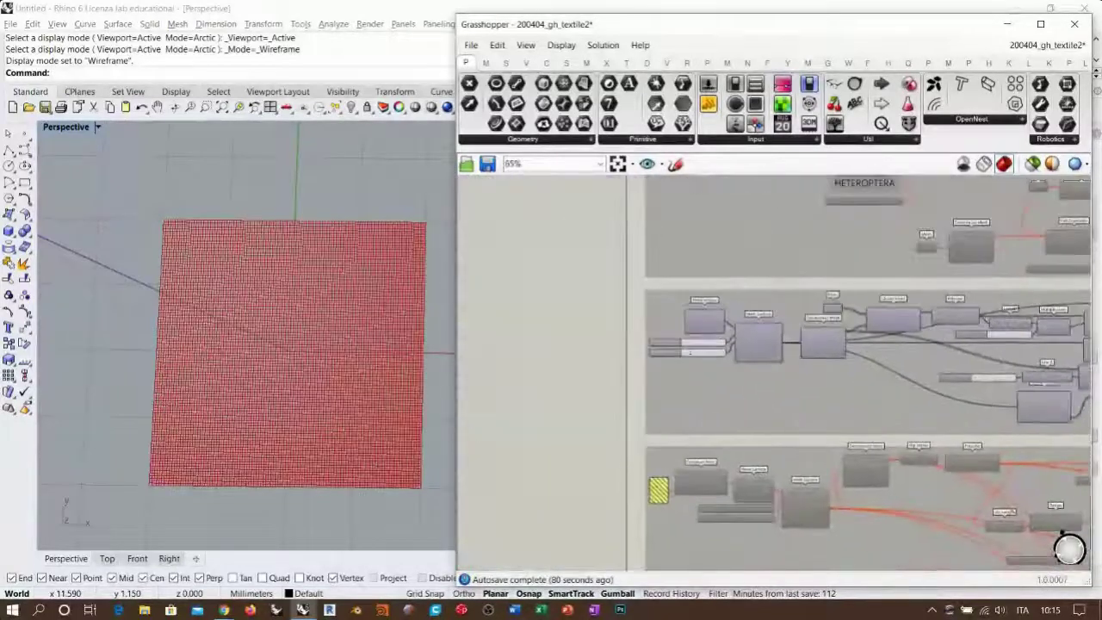
{"action": "left_click", "coordinate": [631, 302]}
{"action": "left_click", "coordinate": [876, 400]}
{"action": "right_click_drag", "start_coordinate": [876, 401], "coordinate": [596, 411]}
{"action": "left_click", "coordinate": [832, 383]}
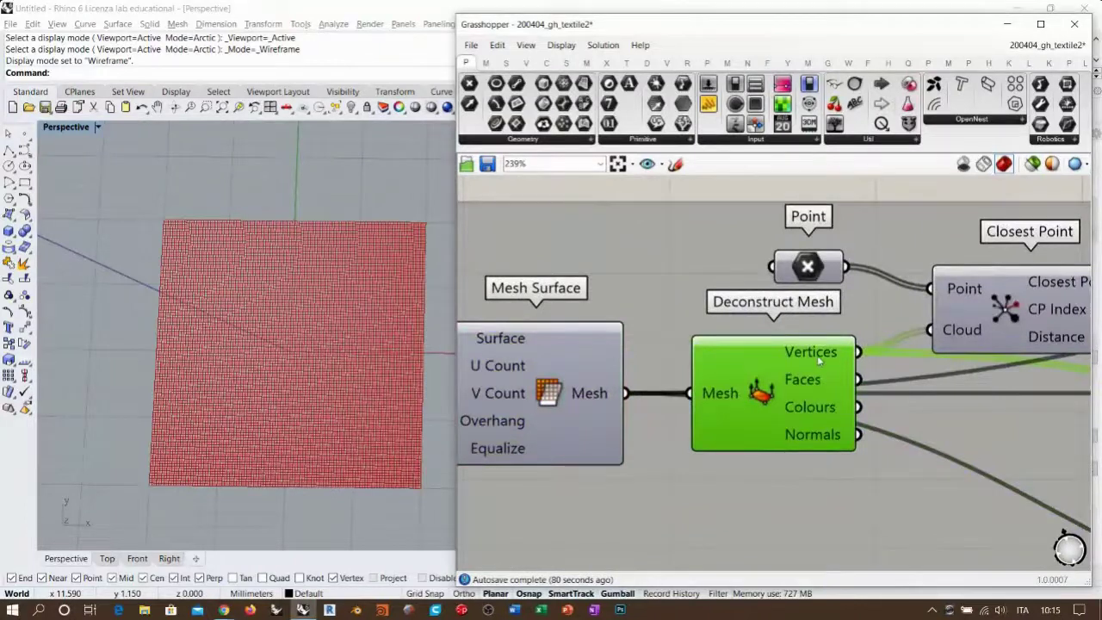
{"action": "mouse_move", "coordinate": [818, 362]}
{"action": "right_click_drag", "start_coordinate": [804, 275], "coordinate": [594, 289]}
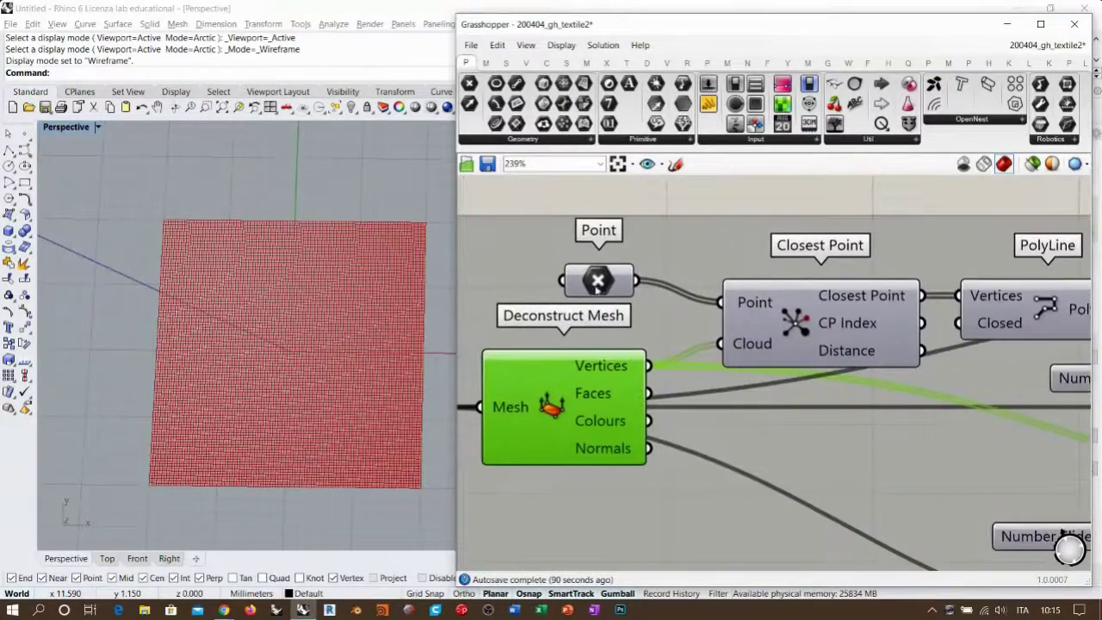
{"action": "key", "text": "ctrl+q"}
{"action": "left_click", "coordinate": [527, 200]}
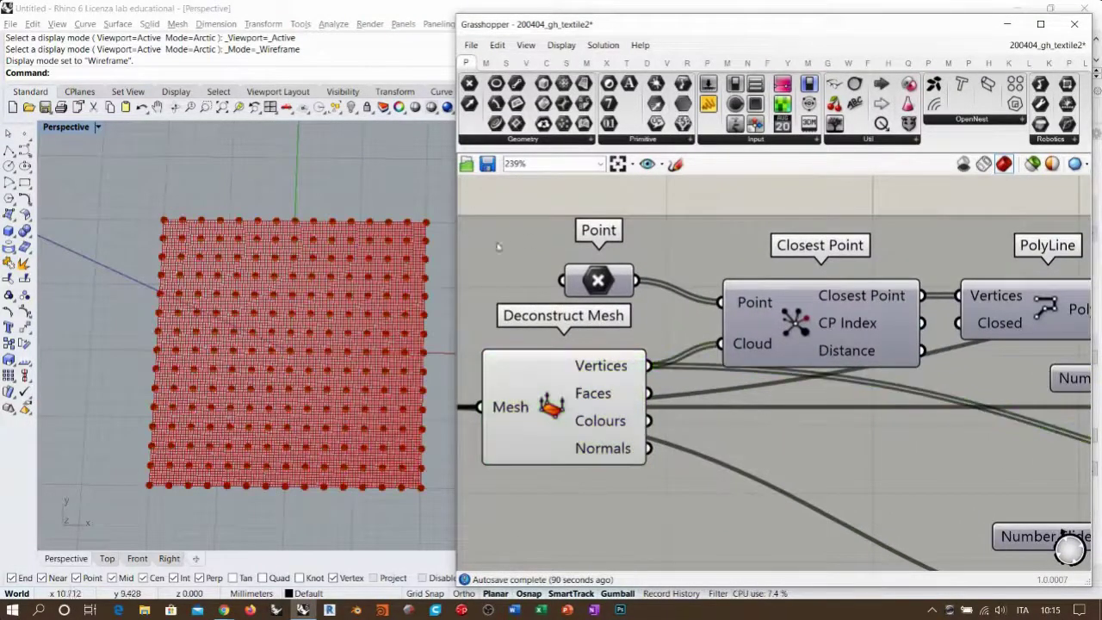
Hide the preview of Weaverbird's Catmull-Clark Subdivision at the end of the definition
{"action": "right_click_drag", "start_coordinate": [738, 372], "coordinate": [588, 340]}
{"action": "scroll", "coordinate": [587, 341], "scroll_direction": "down", "scroll_amount": 5}
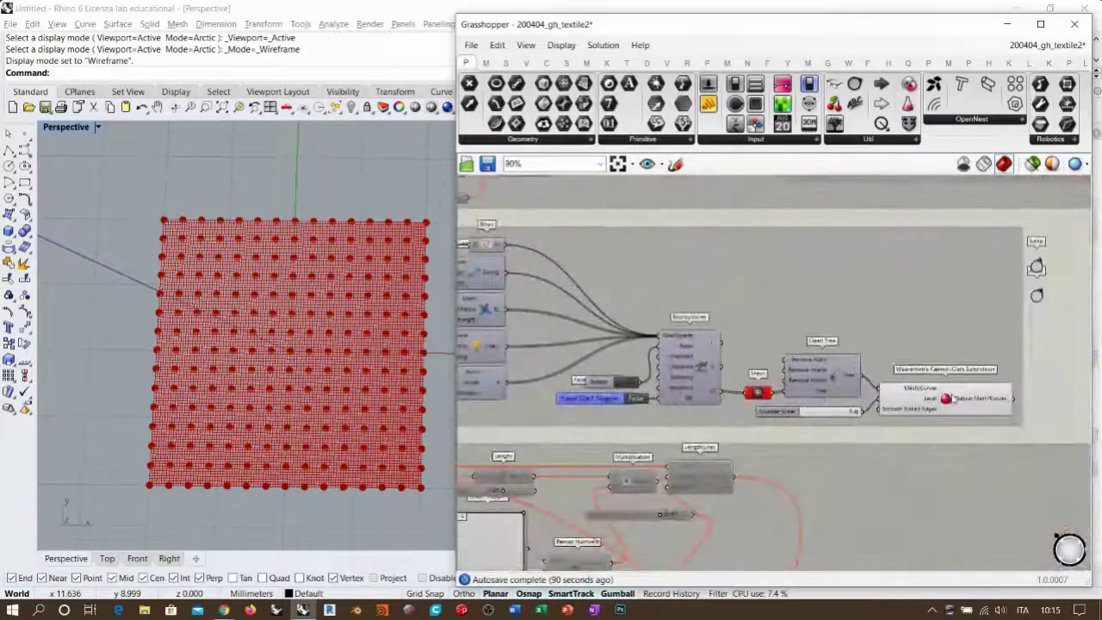
{"action": "left_click", "coordinate": [1012, 410]}
{"action": "key", "text": "ctrl+q"}
Turn on the previews of the Mesh Surface component and the Point parameter that supplies the stitch points
{"action": "right_click_drag", "start_coordinate": [580, 339], "coordinate": [984, 377]}
{"action": "scroll", "coordinate": [584, 328], "scroll_direction": "up", "scroll_amount": 4}
{"action": "right_click_drag", "start_coordinate": [499, 324], "coordinate": [708, 329]}
{"action": "left_click", "coordinate": [525, 362]}
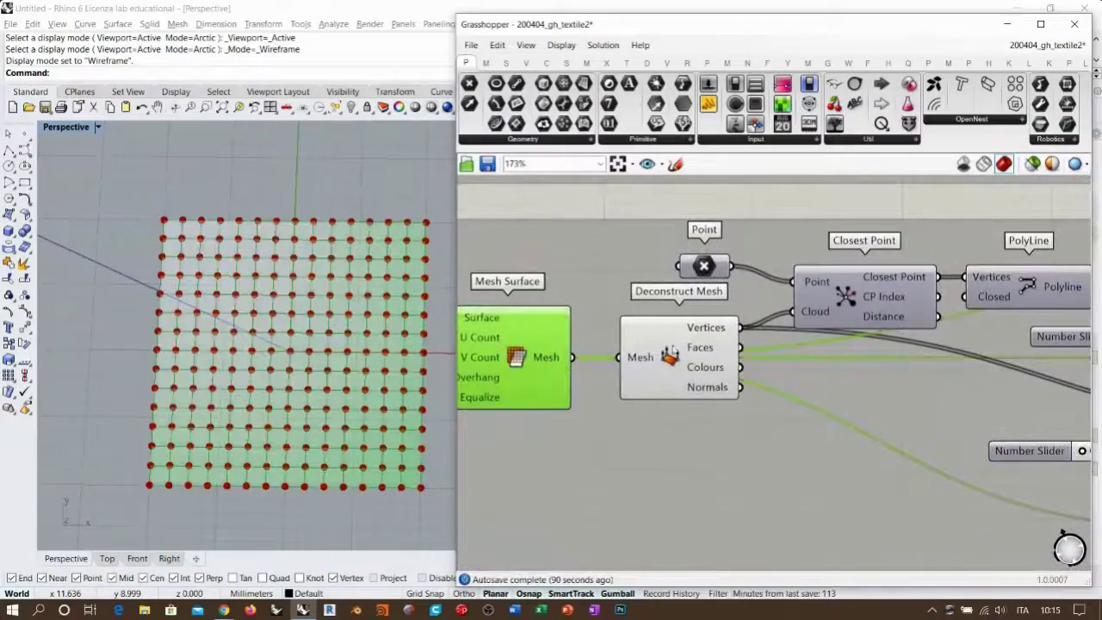
{"action": "left_click", "coordinate": [688, 361]}
{"action": "right_click_drag", "start_coordinate": [689, 361], "coordinate": [653, 380]}
{"action": "left_click", "coordinate": [669, 286]}
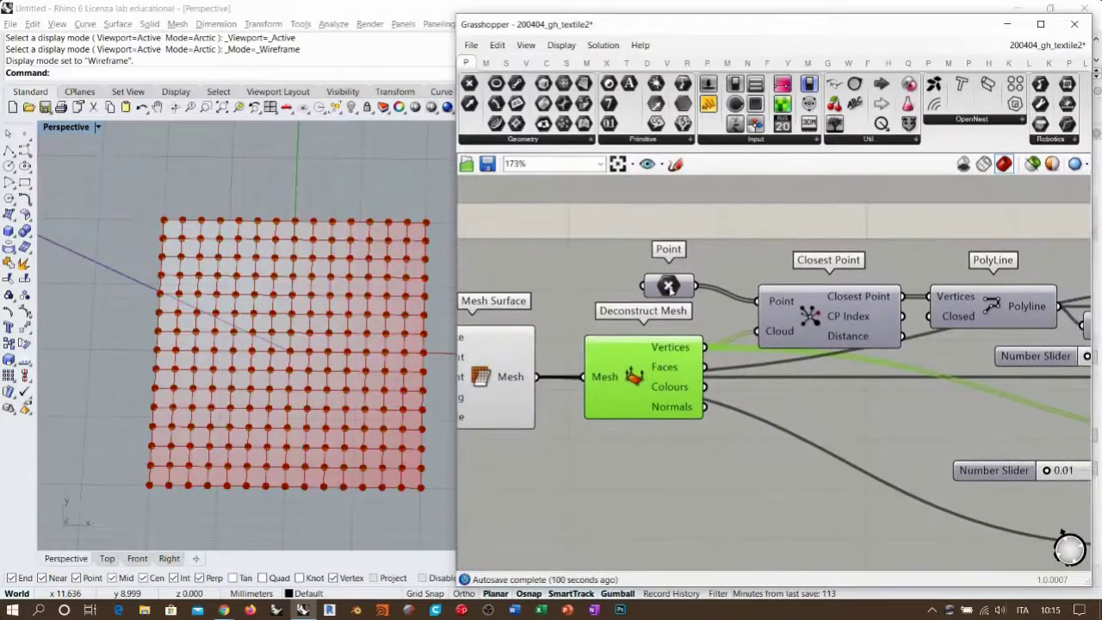
{"action": "left_click", "coordinate": [716, 227]}
Switch to the Top view and highlight the Point parameter's two stitch points over the mesh grid
{"action": "right_click_drag", "start_coordinate": [301, 383], "coordinate": [297, 368]}
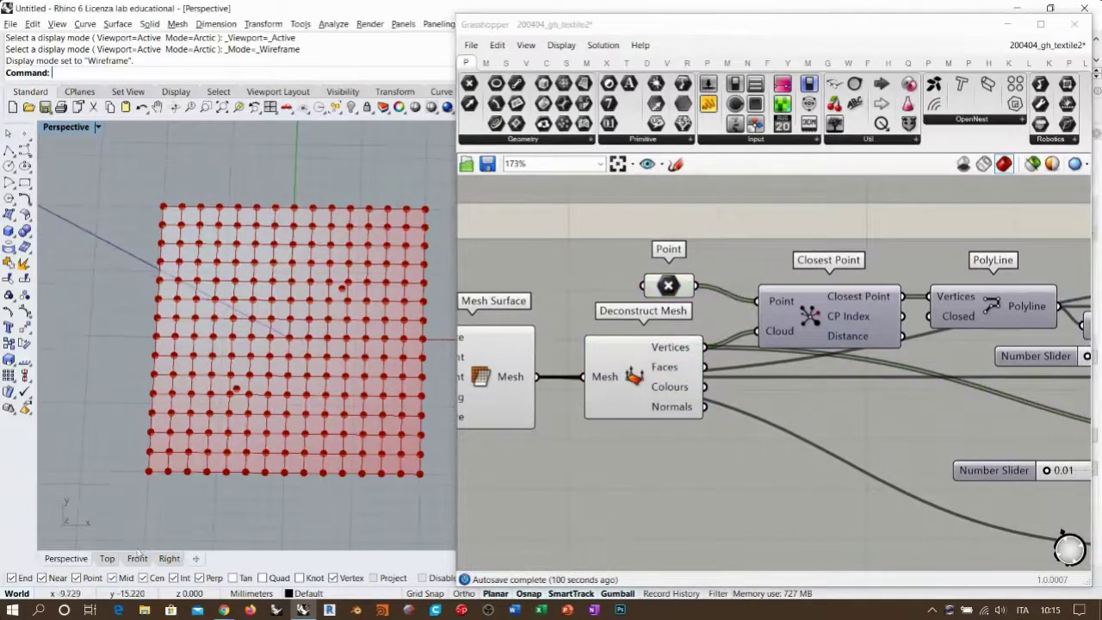
{"action": "left_click", "coordinate": [107, 558]}
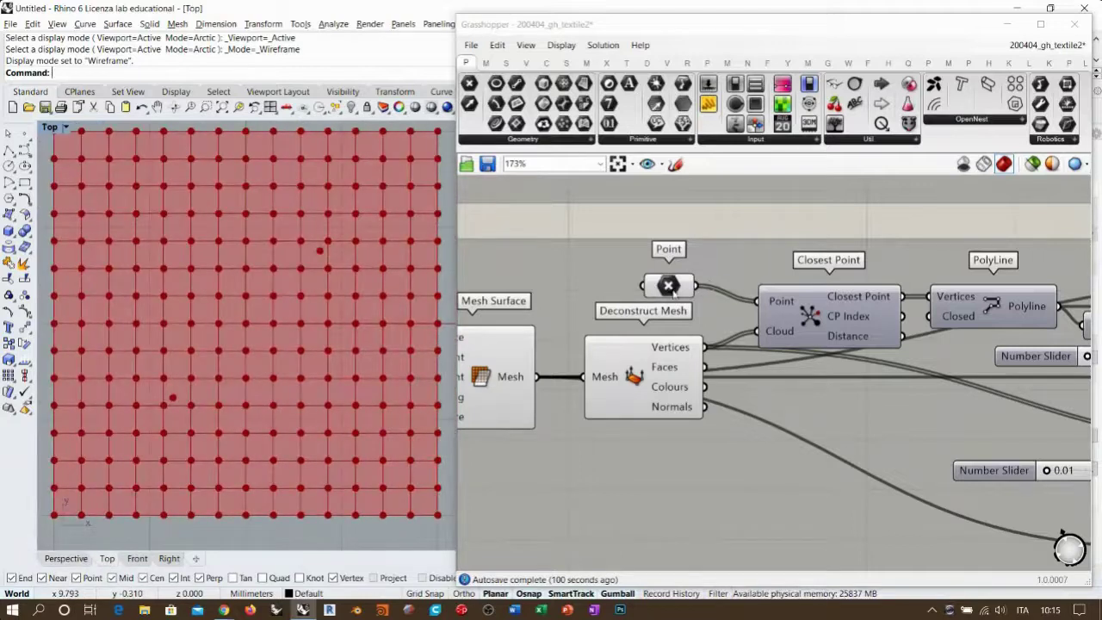
{"action": "left_click", "coordinate": [673, 290]}
{"action": "right_click_drag", "start_coordinate": [274, 308], "coordinate": [254, 307]}
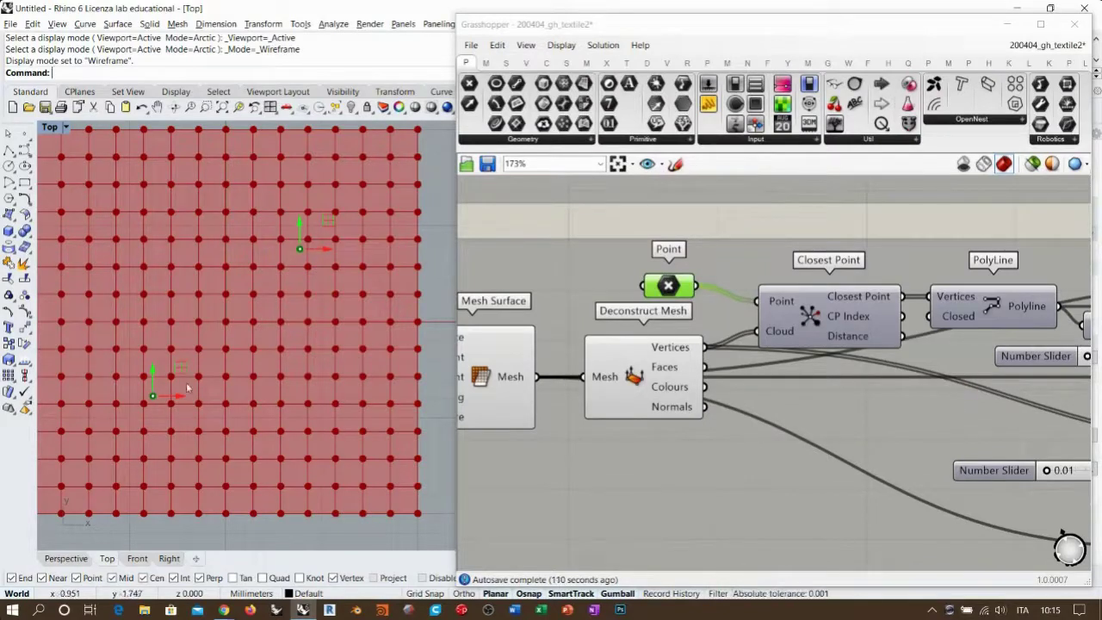
Check the PolyLine joining the mesh vertices closest to the stitch points, and hide its preview
{"action": "right_click_drag", "start_coordinate": [997, 318], "coordinate": [746, 310]}
{"action": "left_click", "coordinate": [746, 310]}
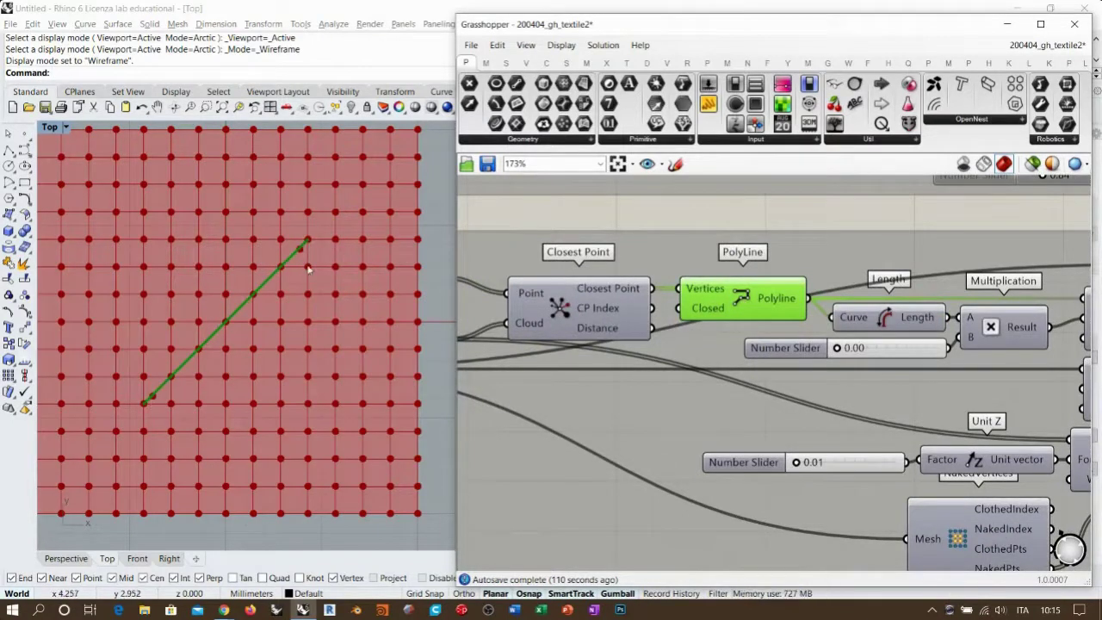
{"action": "key", "text": "ctrl+q"}
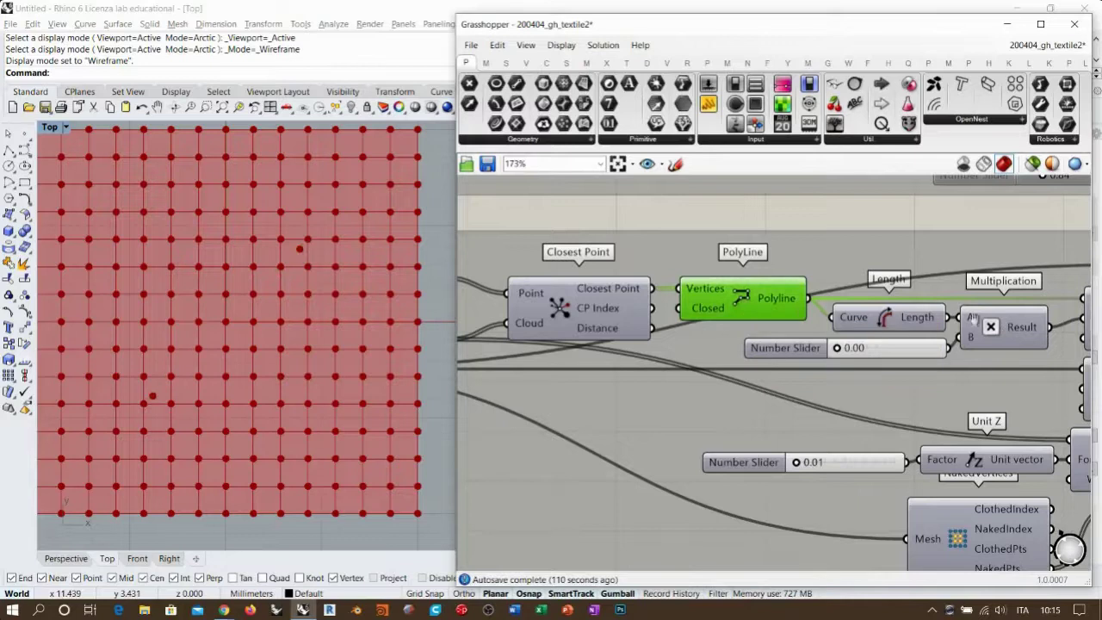
{"action": "right_click_drag", "start_coordinate": [974, 319], "coordinate": [798, 300]}
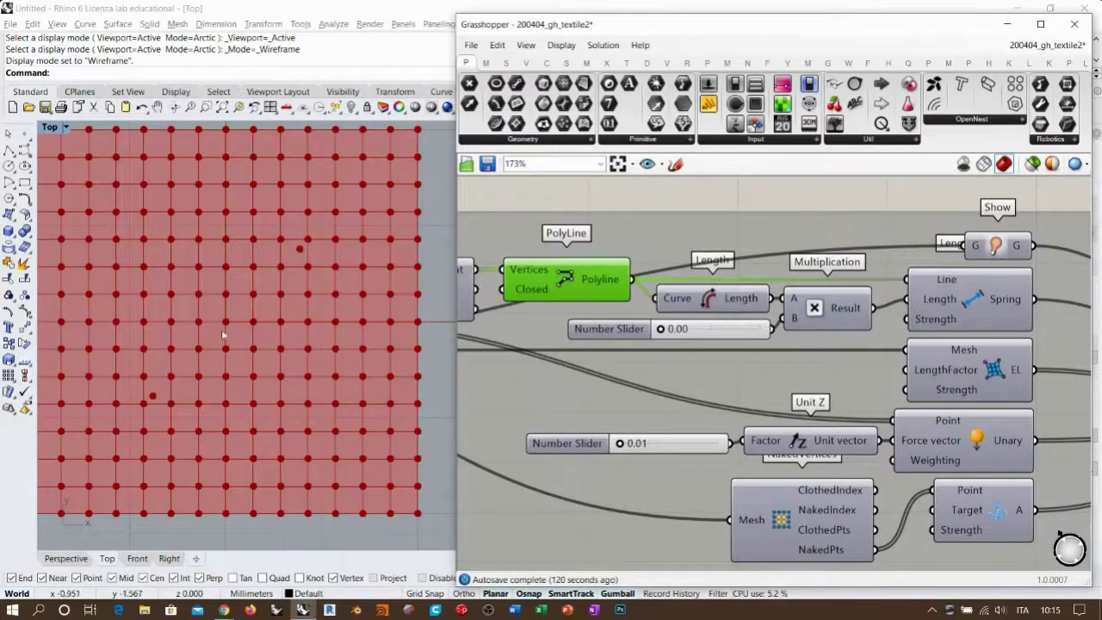
Move the lower stitch point diagonally towards the mesh's lower-left corner and turn on the PolyLine preview
{"action": "right_click_drag", "start_coordinate": [519, 301], "coordinate": [979, 336]}
{"action": "left_click", "coordinate": [704, 293]}
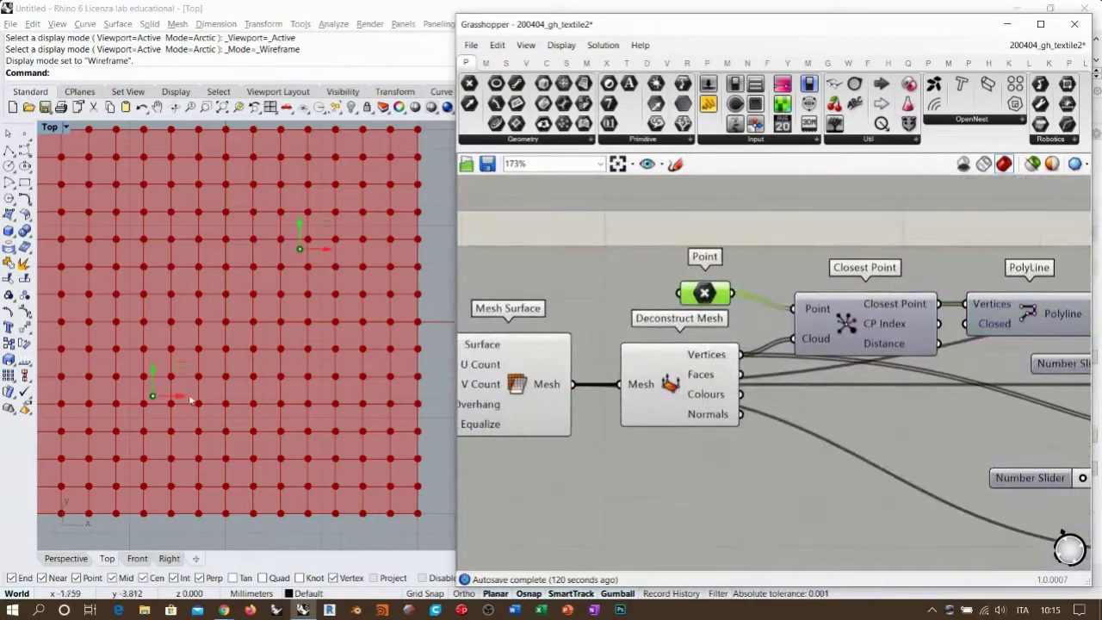
{"action": "left_click", "coordinate": [152, 401]}
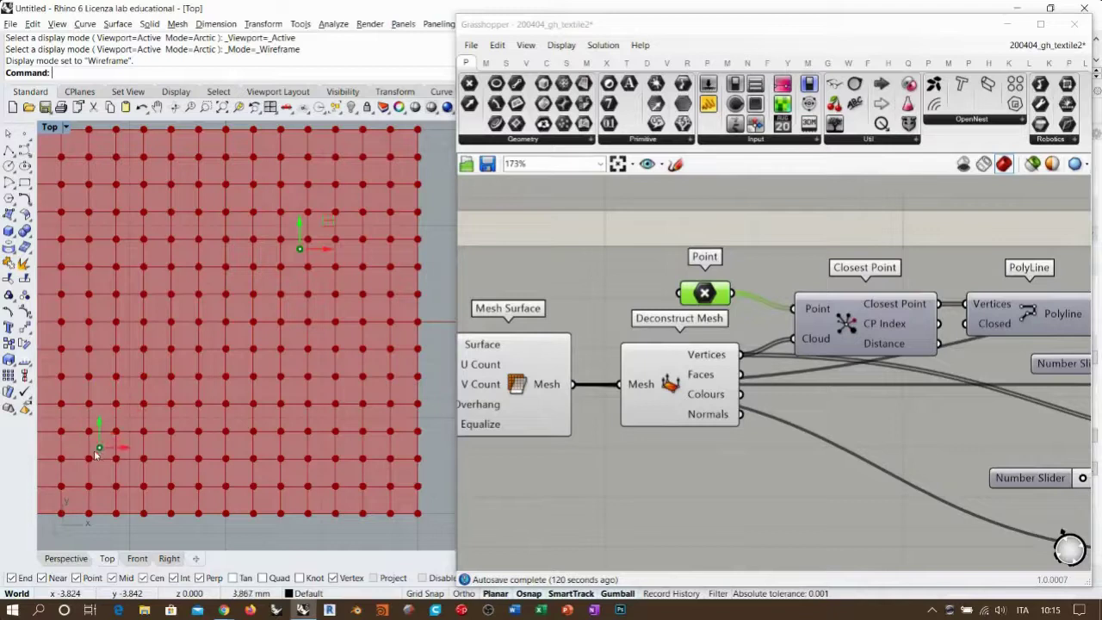
{"action": "left_click", "coordinate": [1016, 322]}
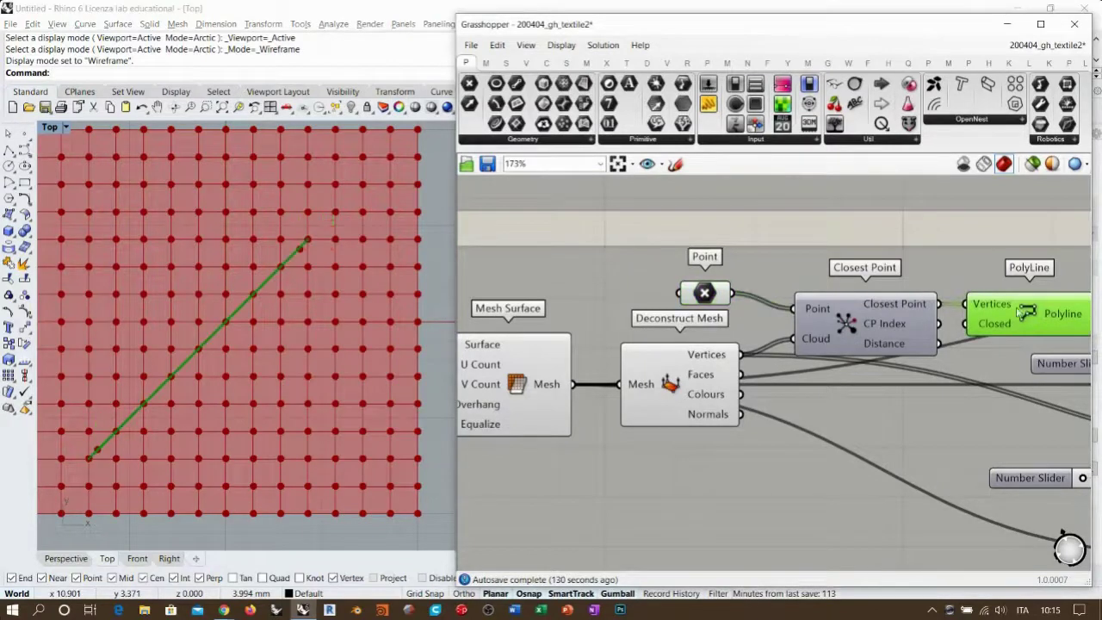
Reposition both stitch points, one near the mesh's right edge below the middle, the other in its upper-left area
{"action": "left_click", "coordinate": [705, 297]}
{"action": "left_click_drag", "start_coordinate": [303, 256], "coordinate": [356, 350]}
{"action": "left_click_drag", "start_coordinate": [103, 439], "coordinate": [138, 239]}
Return to the Perspective view and hide the Mesh Surface and Deconstruct Mesh previews, leaving the stitch PolyLine displayed
{"action": "right_click_drag", "start_coordinate": [858, 361], "coordinate": [590, 326]}
{"action": "scroll", "coordinate": [801, 368], "scroll_direction": "down", "scroll_amount": 5}
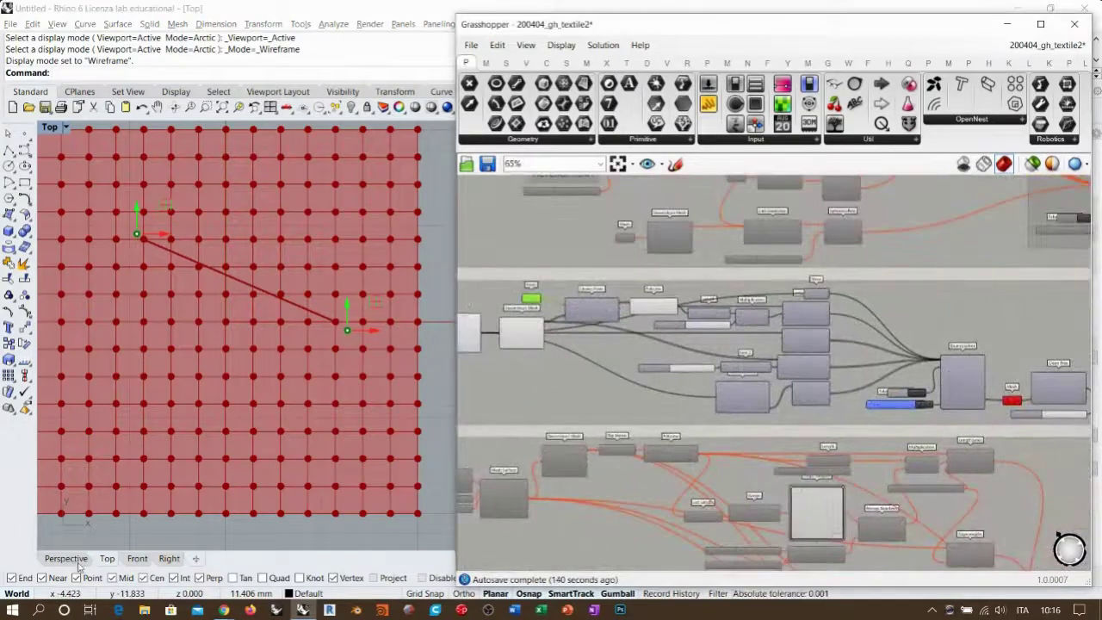
{"action": "left_click", "coordinate": [78, 565]}
{"action": "right_click_drag", "start_coordinate": [251, 429], "coordinate": [257, 403]}
{"action": "right_click_drag", "start_coordinate": [530, 332], "coordinate": [568, 321]}
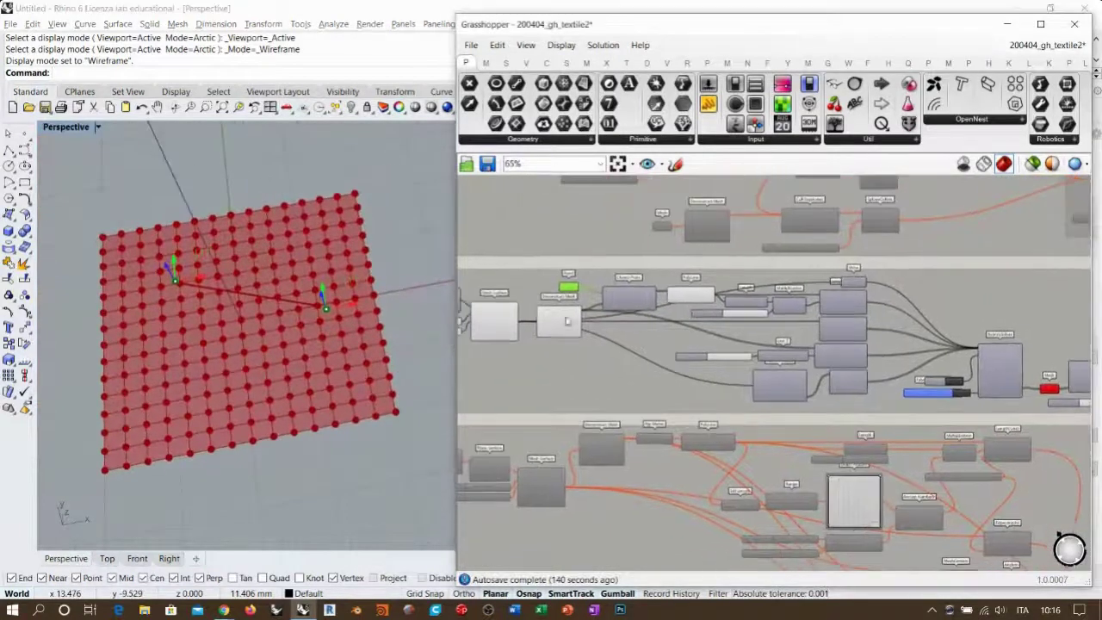
{"action": "left_click", "coordinate": [506, 326]}
{"action": "key", "text": "ctrl+q"}
{"action": "left_click", "coordinate": [559, 322]}
{"action": "key", "text": "ctrl+q"}
{"action": "left_click", "coordinate": [686, 297]}
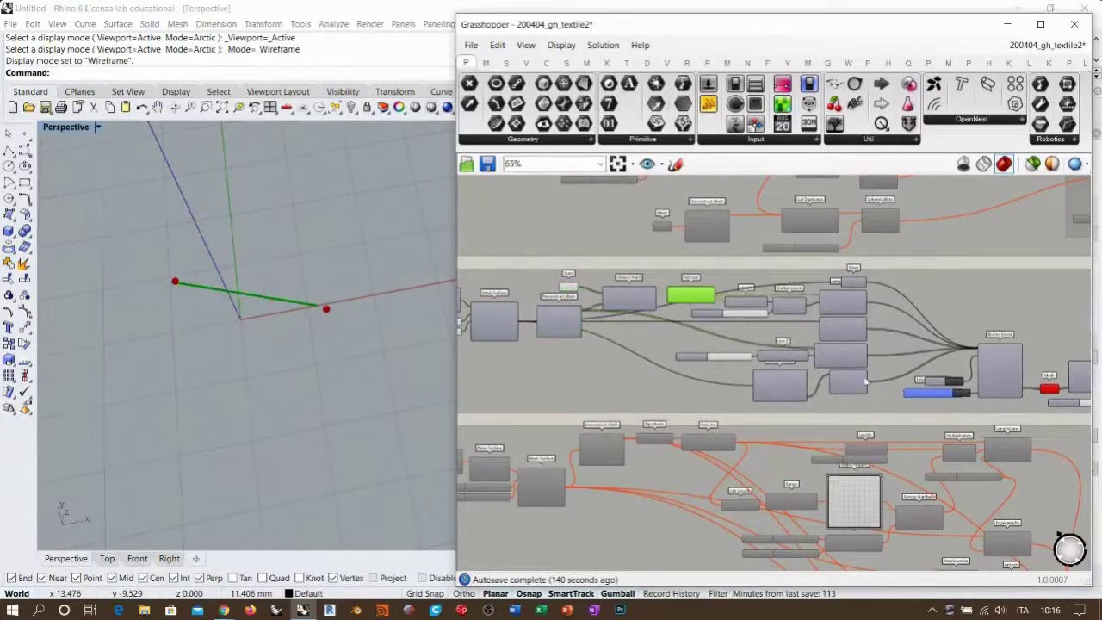
{"action": "left_click", "coordinate": [686, 311]}
Turn on the Catmull-Clark Subdivision preview and restart the simulation by setting the False Start Toggle to True
{"action": "right_click_drag", "start_coordinate": [919, 410], "coordinate": [883, 408]}
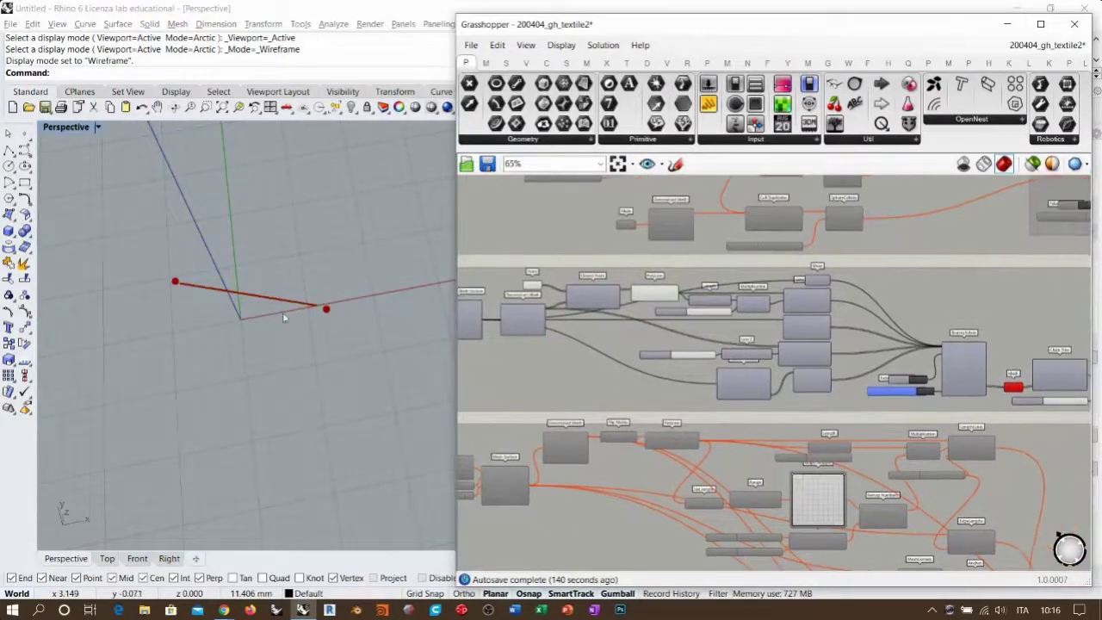
{"action": "right_click_drag", "start_coordinate": [285, 315], "coordinate": [188, 288]}
{"action": "scroll", "coordinate": [886, 414], "scroll_direction": "up", "scroll_amount": 5}
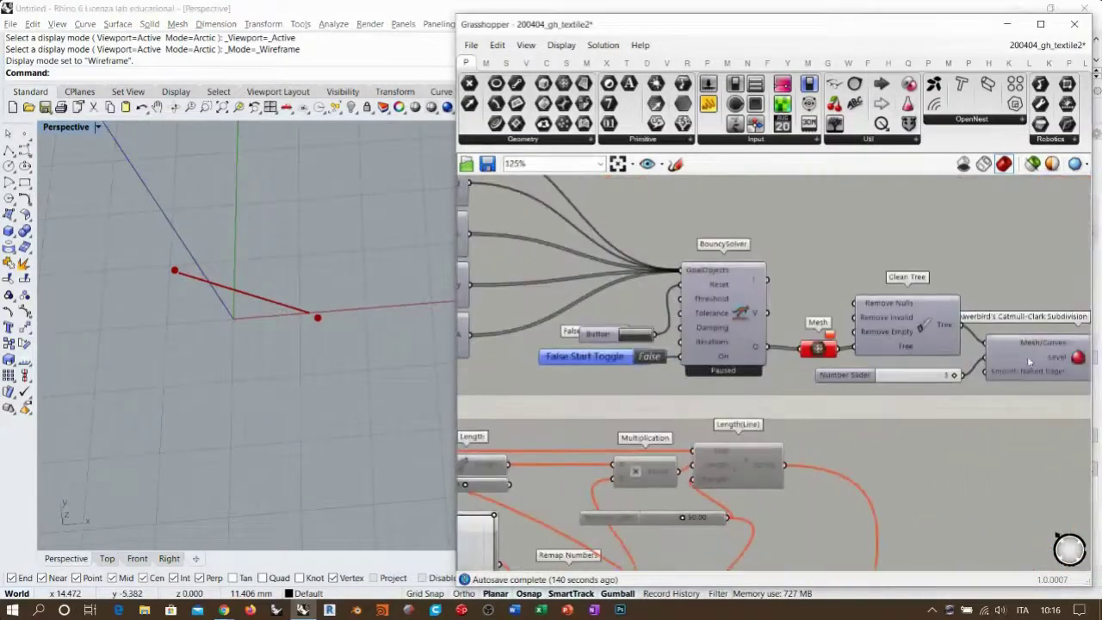
{"action": "left_click", "coordinate": [673, 408]}
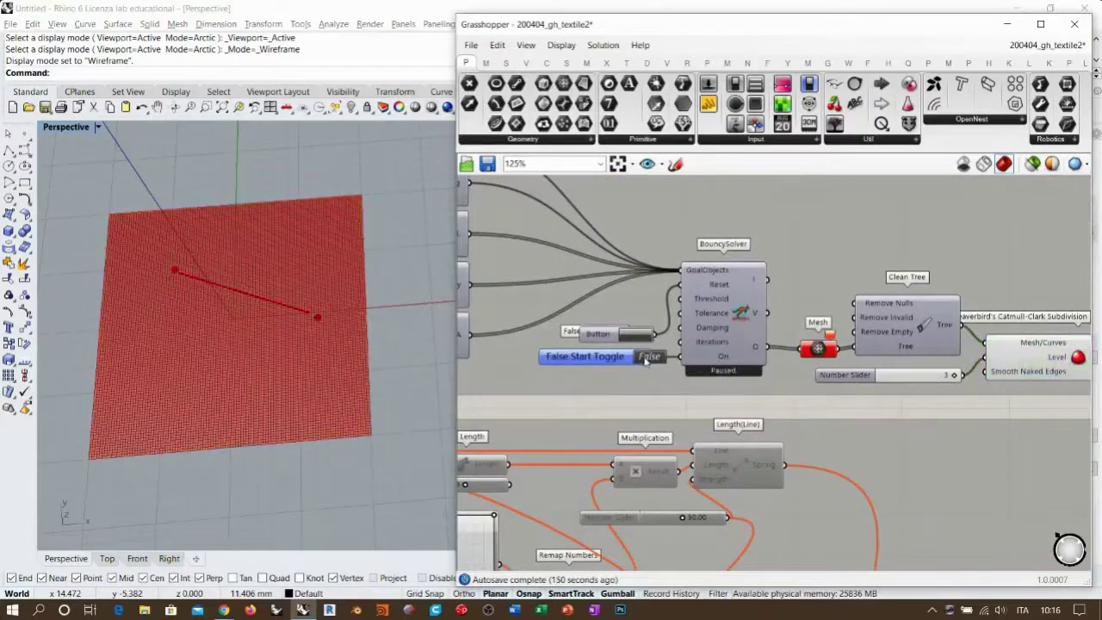
{"action": "left_click", "coordinate": [648, 356]}
Hide the Catmull-Clark Subdivision preview and show the Clean Tree component's unsubdivided simulated mesh instead
{"action": "right_click_drag", "start_coordinate": [241, 295], "coordinate": [308, 256]}
{"action": "scroll", "coordinate": [295, 272], "scroll_direction": "up", "scroll_amount": 5}
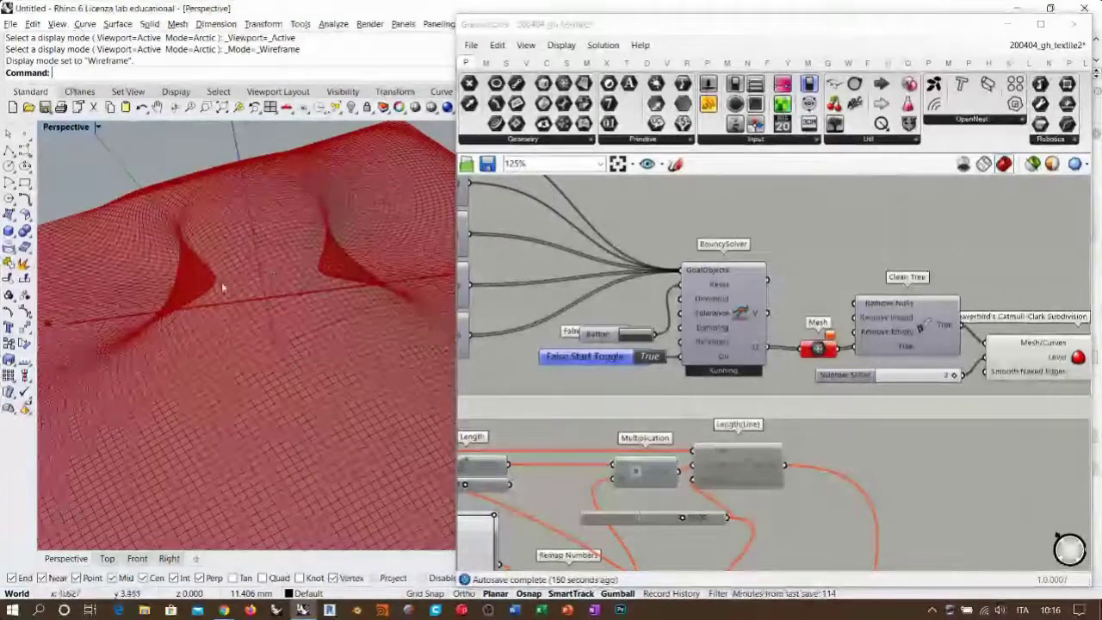
{"action": "right_click_drag", "start_coordinate": [299, 291], "coordinate": [276, 296]}
{"action": "right_click_drag", "start_coordinate": [910, 341], "coordinate": [787, 332]}
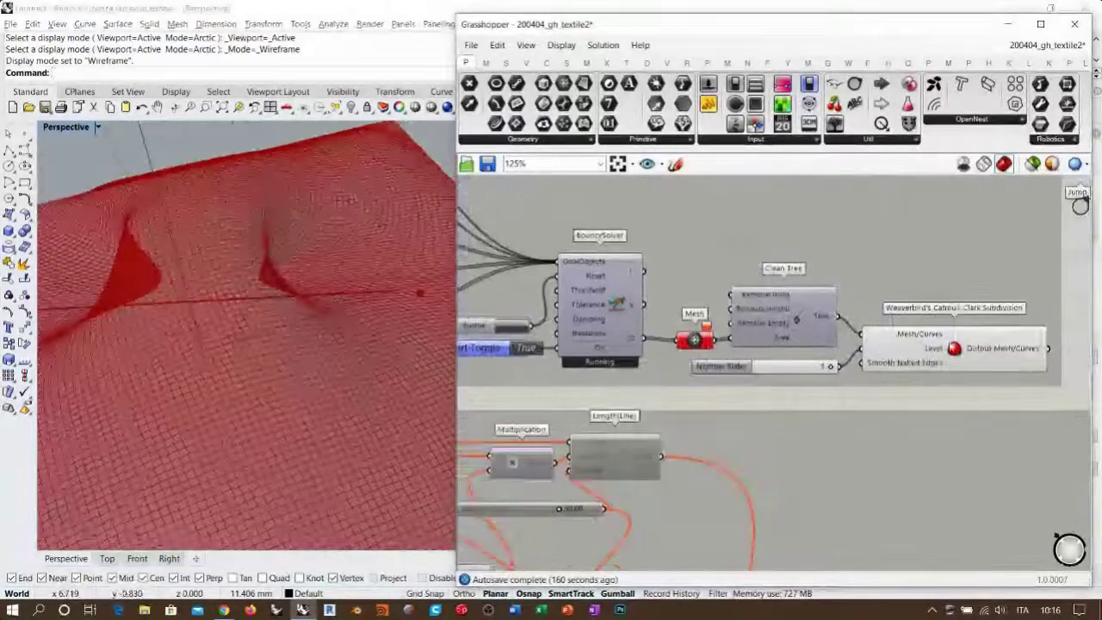
{"action": "left_click", "coordinate": [954, 348]}
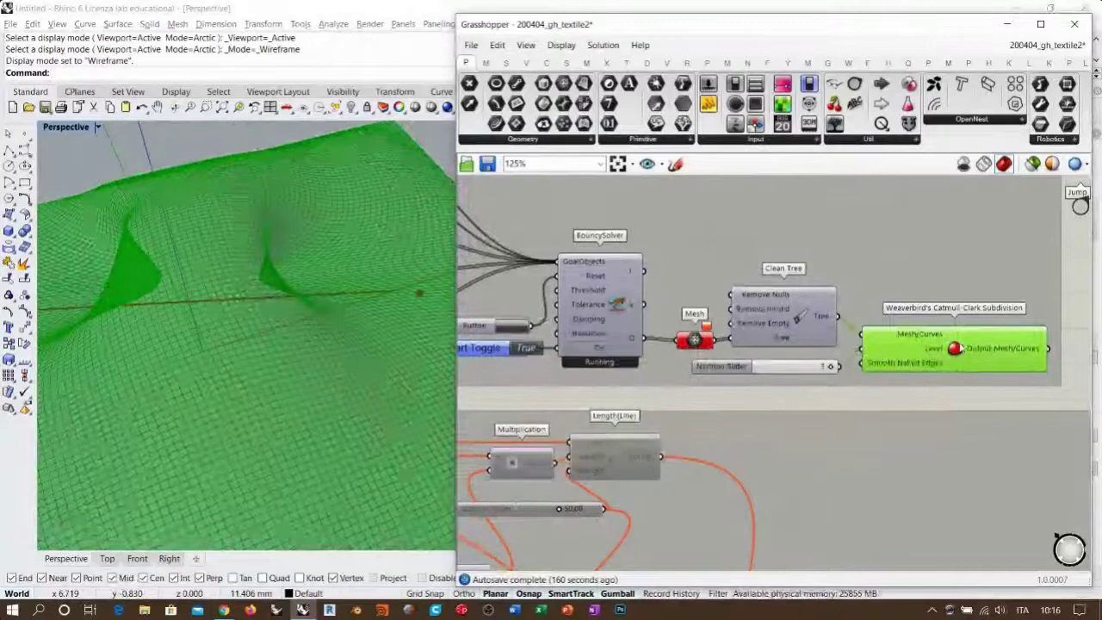
{"action": "key", "text": "ctrl+q"}
{"action": "left_click", "coordinate": [801, 318]}
{"action": "key", "text": "ctrl+q"}
{"action": "left_click", "coordinate": [802, 319]}
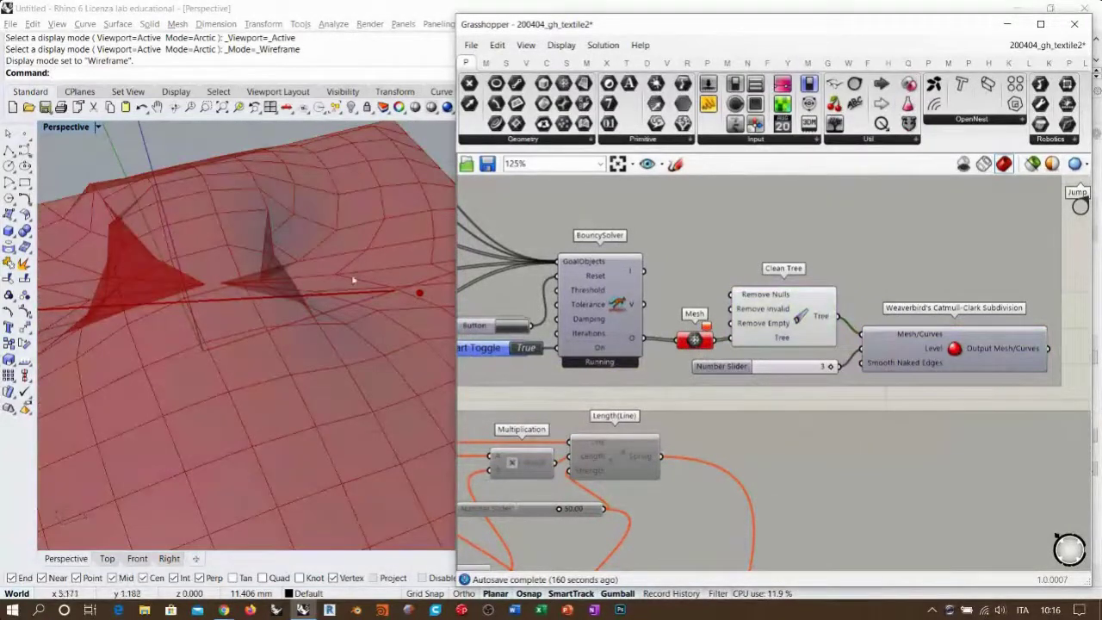
Hide the Clean Tree preview and show the Catmull-Clark Subdivision output of the single-stitch mesh instead
{"action": "right_click_drag", "start_coordinate": [220, 287], "coordinate": [265, 284]}
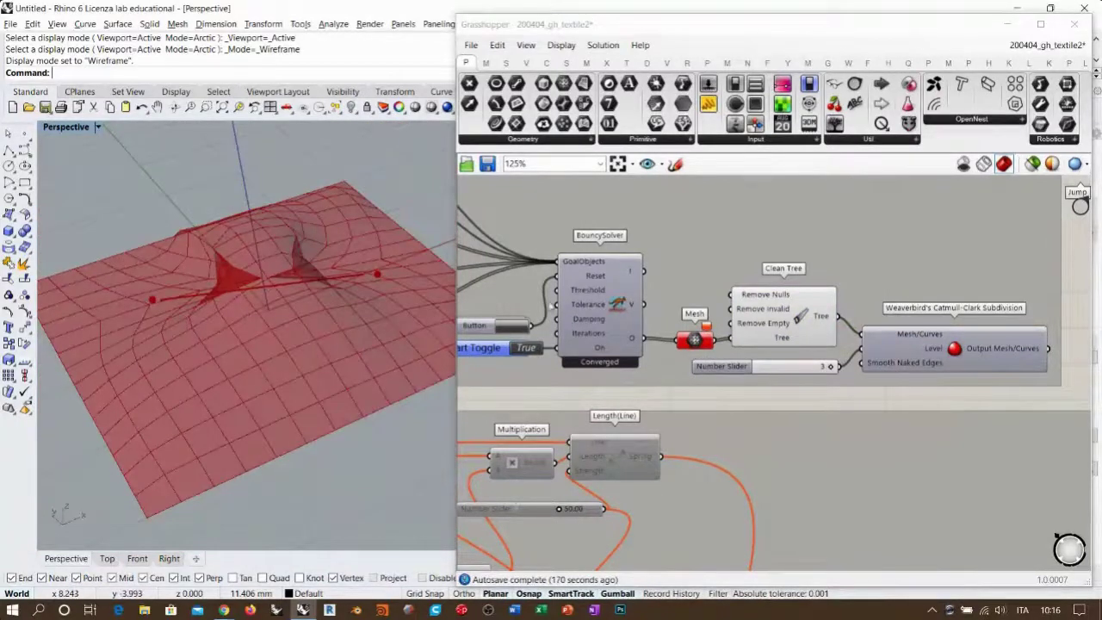
{"action": "right_click_drag", "start_coordinate": [583, 303], "coordinate": [845, 332]}
{"action": "scroll", "coordinate": [844, 332], "scroll_direction": "down", "scroll_amount": 2}
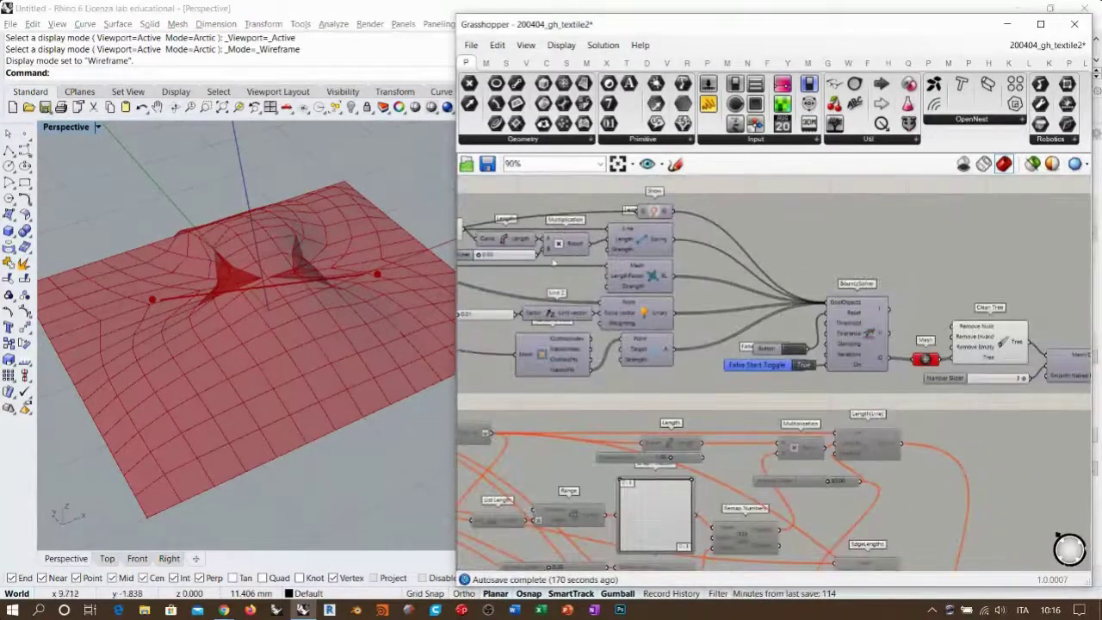
{"action": "scroll", "coordinate": [898, 300], "scroll_direction": "up", "scroll_amount": 4}
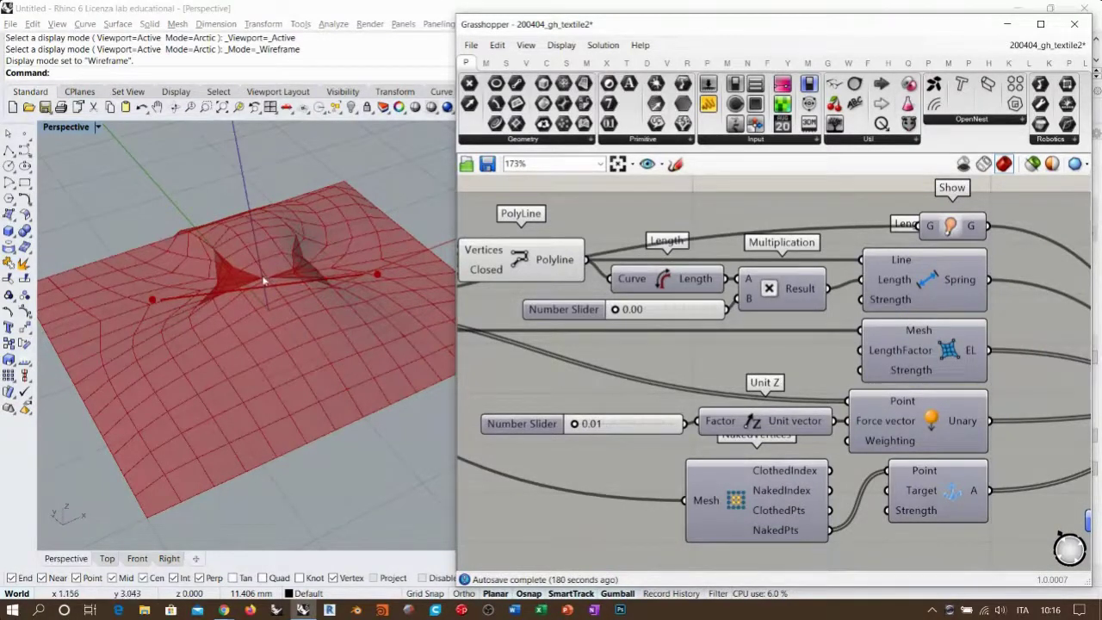
{"action": "scroll", "coordinate": [585, 267], "scroll_direction": "down", "scroll_amount": 4}
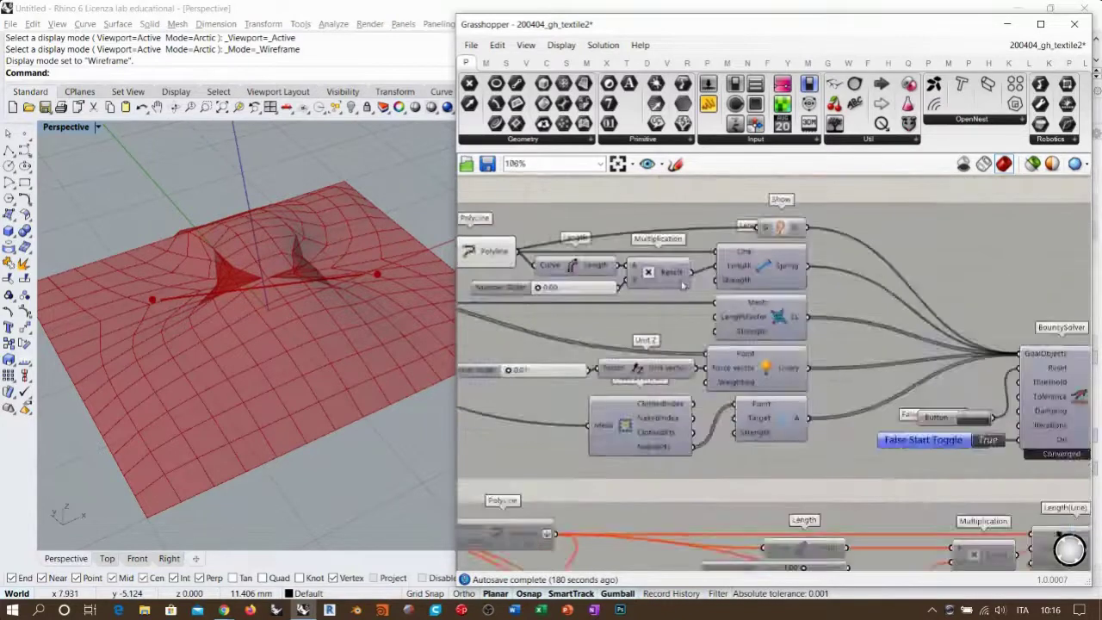
{"action": "right_click_drag", "start_coordinate": [261, 270], "coordinate": [245, 309]}
{"action": "right_click_drag", "start_coordinate": [800, 301], "coordinate": [589, 283]}
{"action": "left_click", "coordinate": [817, 340]}
{"action": "key", "text": "ctrl+q"}
{"action": "left_click", "coordinate": [938, 357]}
{"action": "left_click", "coordinate": [759, 354]}
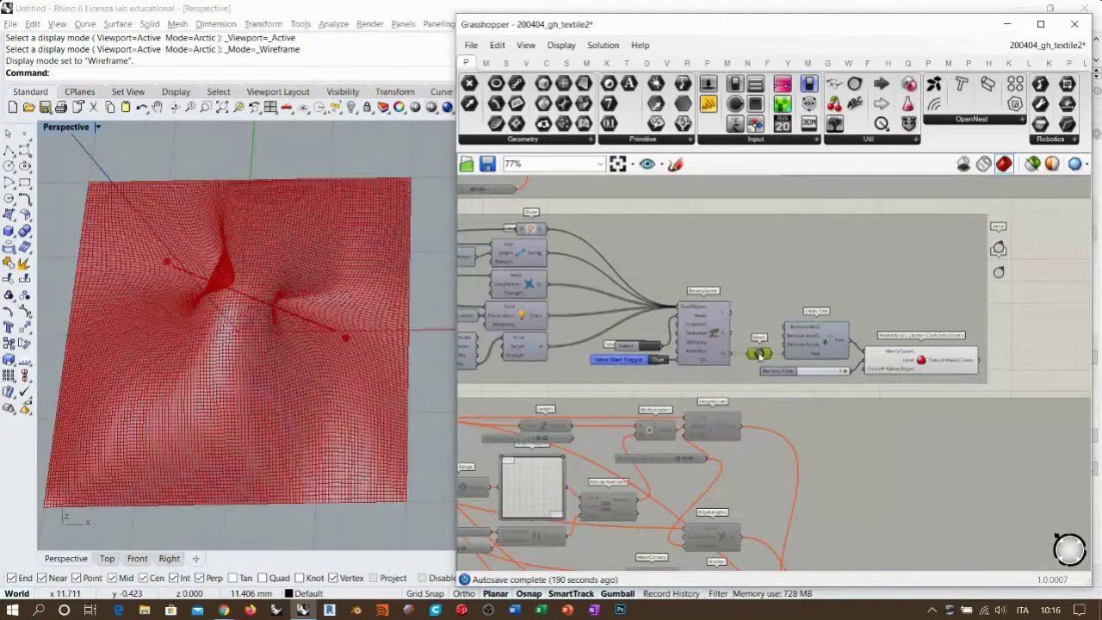
{"action": "left_click", "coordinate": [1031, 344]}
{"action": "right_click_drag", "start_coordinate": [298, 303], "coordinate": [283, 342]}
Move the stitch point in the mesh's upper-left area down along the left side to below the middle
{"action": "right_click_drag", "start_coordinate": [531, 293], "coordinate": [777, 308]}
{"action": "right_click_drag", "start_coordinate": [517, 267], "coordinate": [647, 299]}
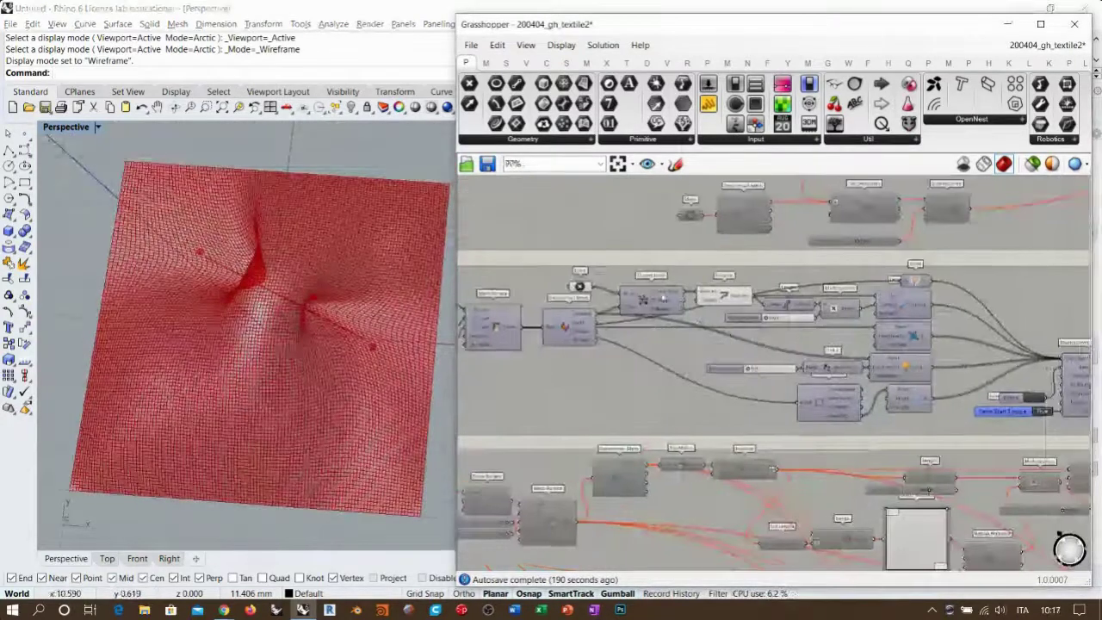
{"action": "scroll", "coordinate": [632, 298], "scroll_direction": "up", "scroll_amount": 3}
{"action": "scroll", "coordinate": [632, 298], "scroll_direction": "up", "scroll_amount": 2}
{"action": "left_click", "coordinate": [591, 291]}
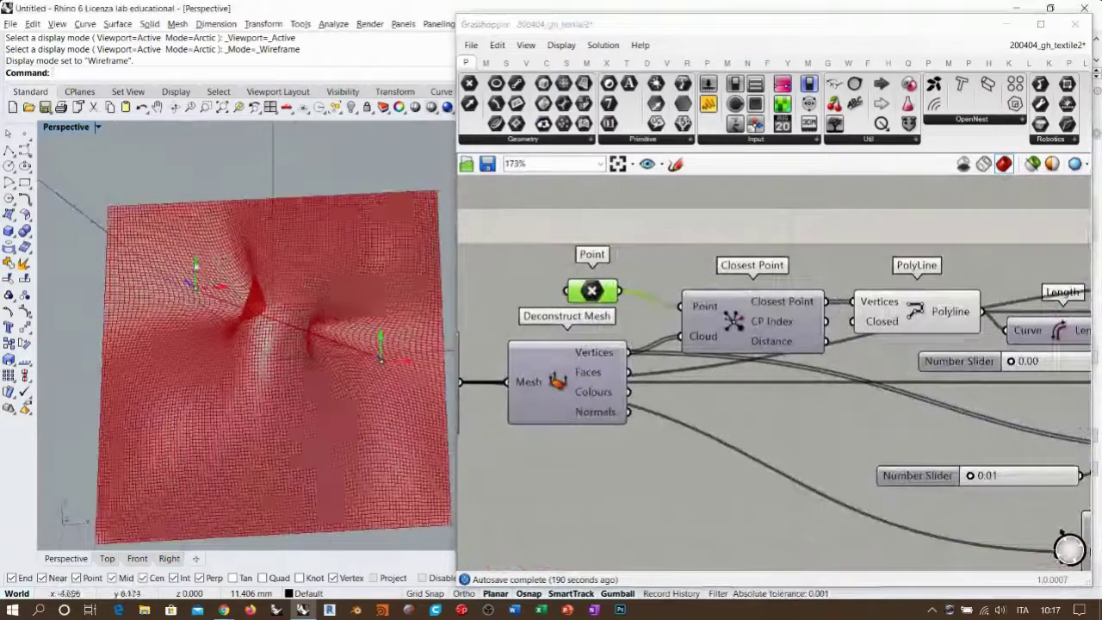
{"action": "left_click_drag", "start_coordinate": [198, 288], "coordinate": [191, 393]}
{"action": "right_click_drag", "start_coordinate": [271, 370], "coordinate": [310, 319], "text": "shift"}
Hide the preview of the PolyLine connecting the two stitch points
{"action": "scroll", "coordinate": [581, 252], "scroll_direction": "down", "scroll_amount": 4}
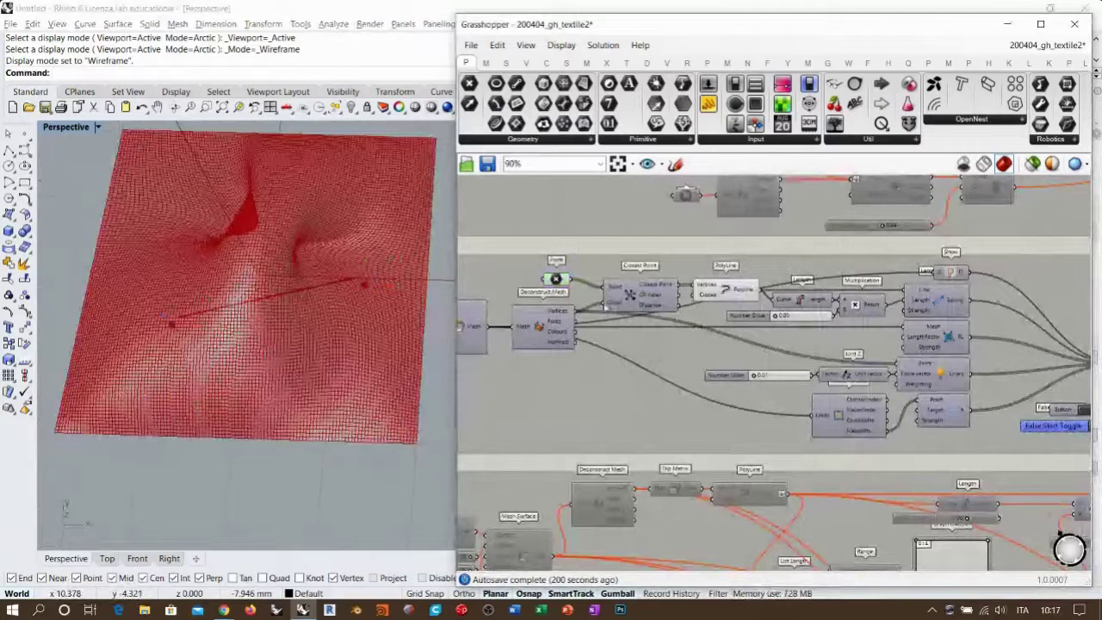
{"action": "left_click", "coordinate": [727, 291]}
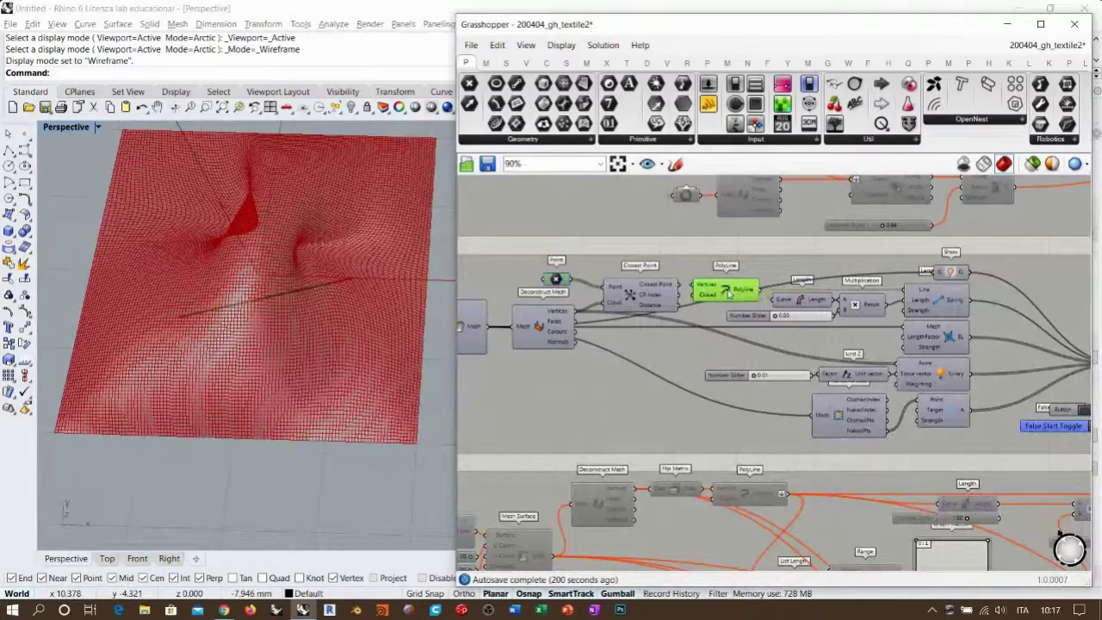
{"action": "right_click_drag", "start_coordinate": [303, 301], "coordinate": [317, 335]}
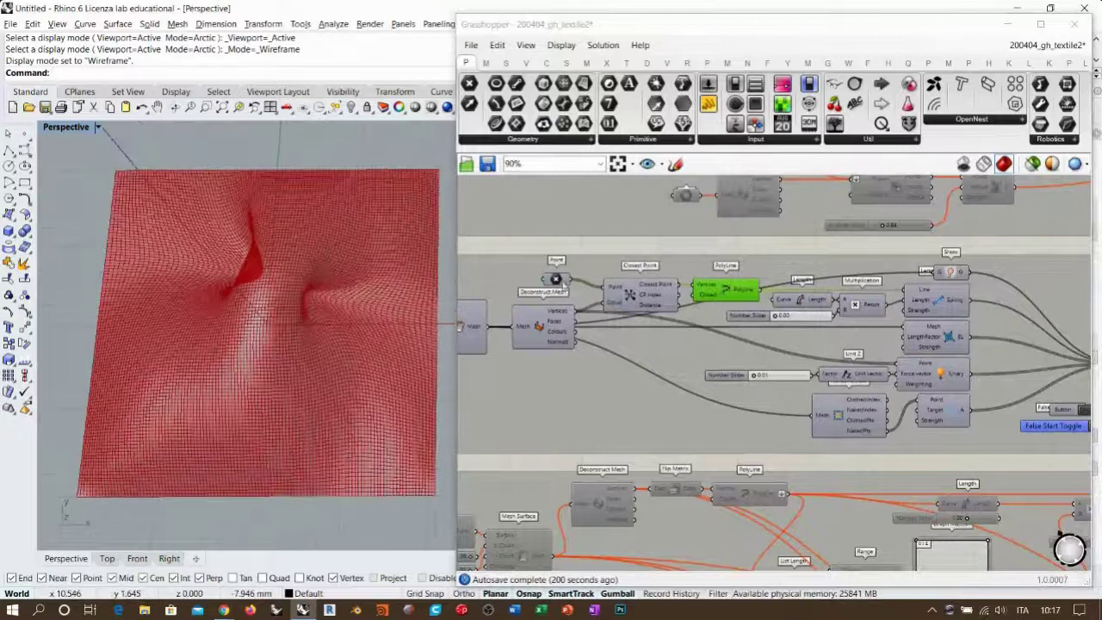
Stop the BouncySolver, reset it, and rerun the simulation by setting the False Start Toggle back to True
{"action": "right_click_drag", "start_coordinate": [1000, 400], "coordinate": [681, 382]}
{"action": "scroll", "coordinate": [778, 409], "scroll_direction": "up", "scroll_amount": 4}
{"action": "left_click", "coordinate": [779, 408]}
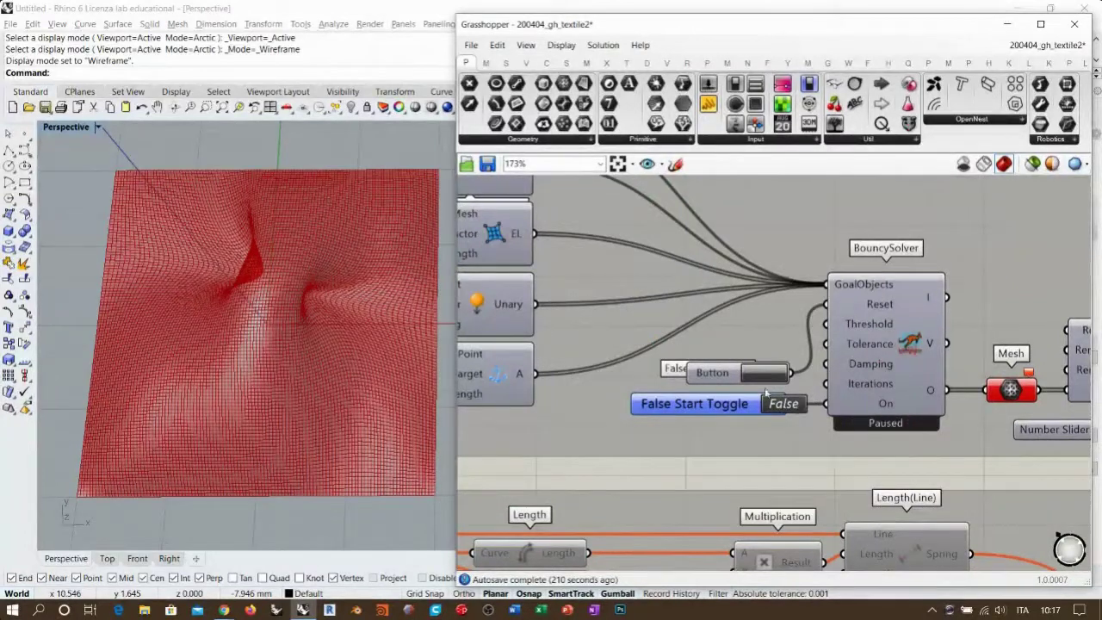
{"action": "left_click", "coordinate": [765, 373]}
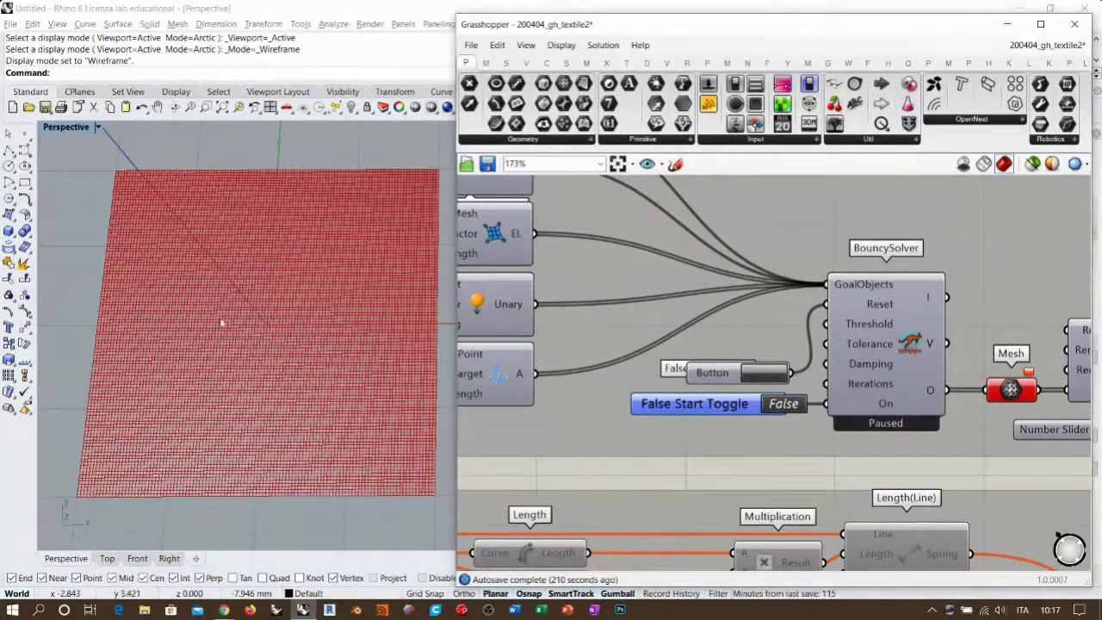
{"action": "left_click", "coordinate": [765, 373]}
{"action": "left_click", "coordinate": [779, 405]}
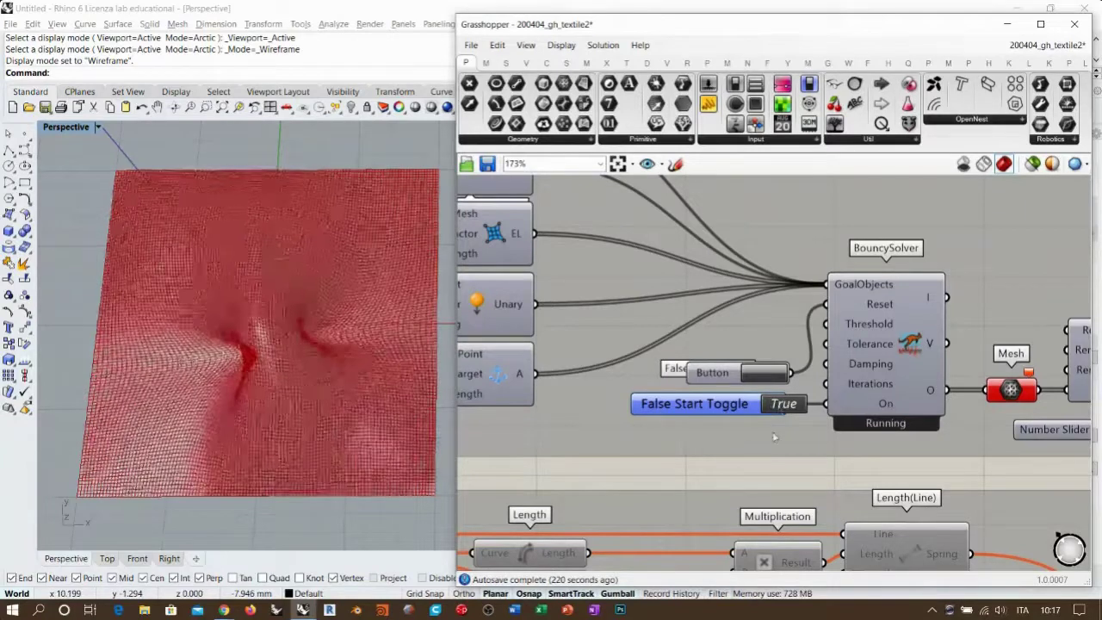
{"action": "left_click", "coordinate": [248, 376]}
{"action": "right_click_drag", "start_coordinate": [248, 376], "coordinate": [298, 386]}
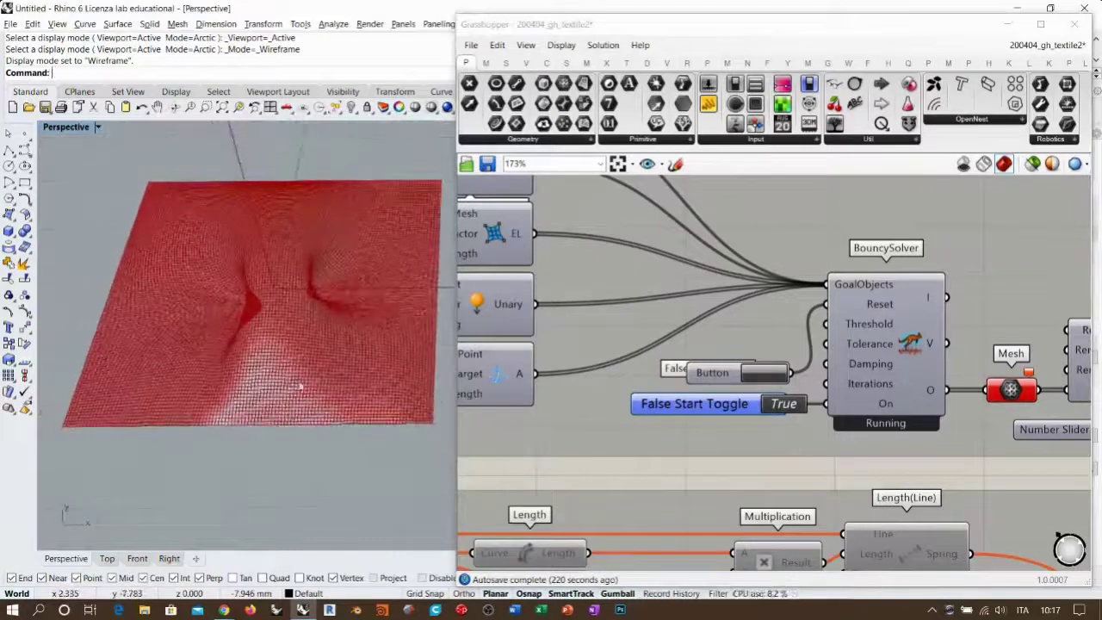
Set the False Start Toggle to False and disable all components of the single-stitch definition
{"action": "left_click", "coordinate": [762, 405]}
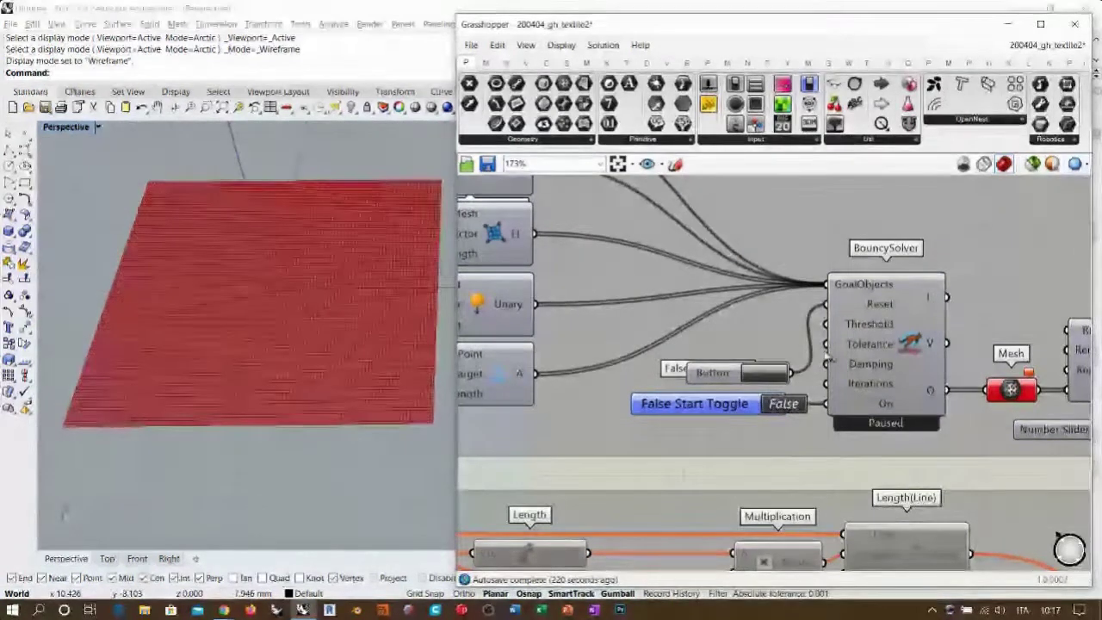
{"action": "scroll", "coordinate": [826, 355], "scroll_direction": "down", "scroll_amount": 8}
{"action": "left_click_drag", "start_coordinate": [964, 293], "coordinate": [511, 371]}
{"action": "key", "text": "ctrl+e"}
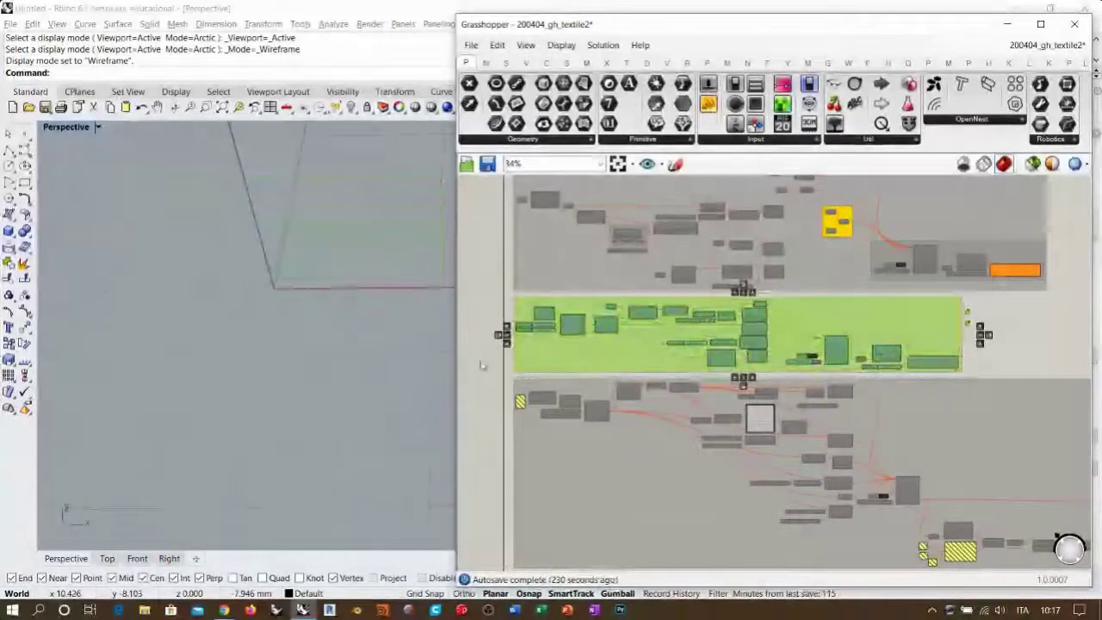
{"action": "left_click", "coordinate": [482, 365]}
Switch to the WebinarJam broadcast in Chrome and send a short chat greeting to an attendee
{"action": "right_click_drag", "start_coordinate": [724, 470], "coordinate": [704, 358]}
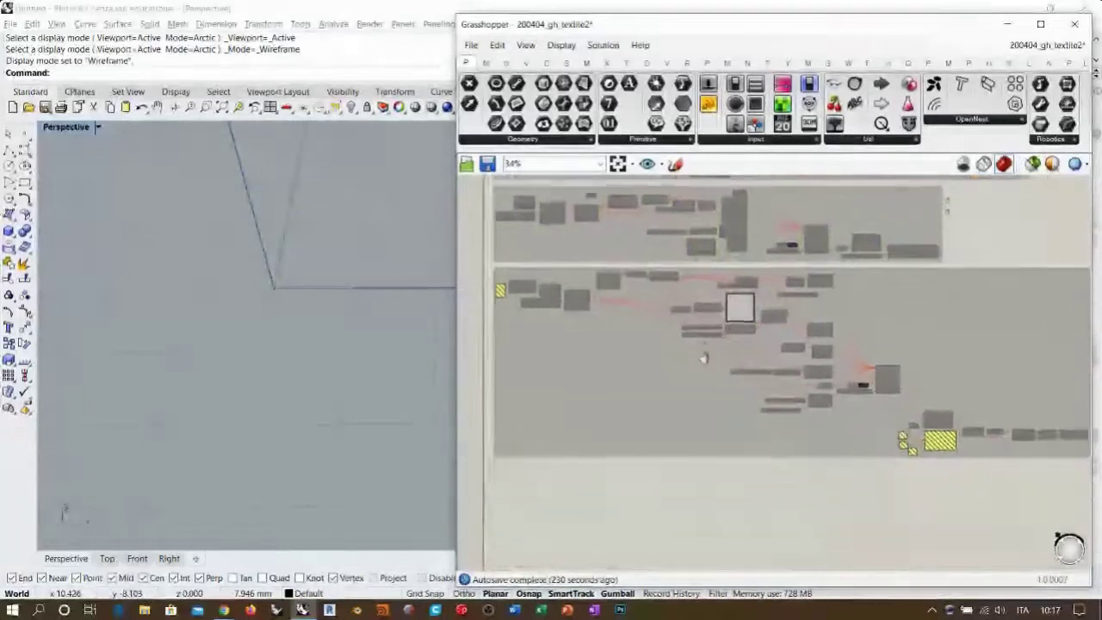
{"action": "scroll", "coordinate": [703, 359], "scroll_direction": "down", "scroll_amount": 2}
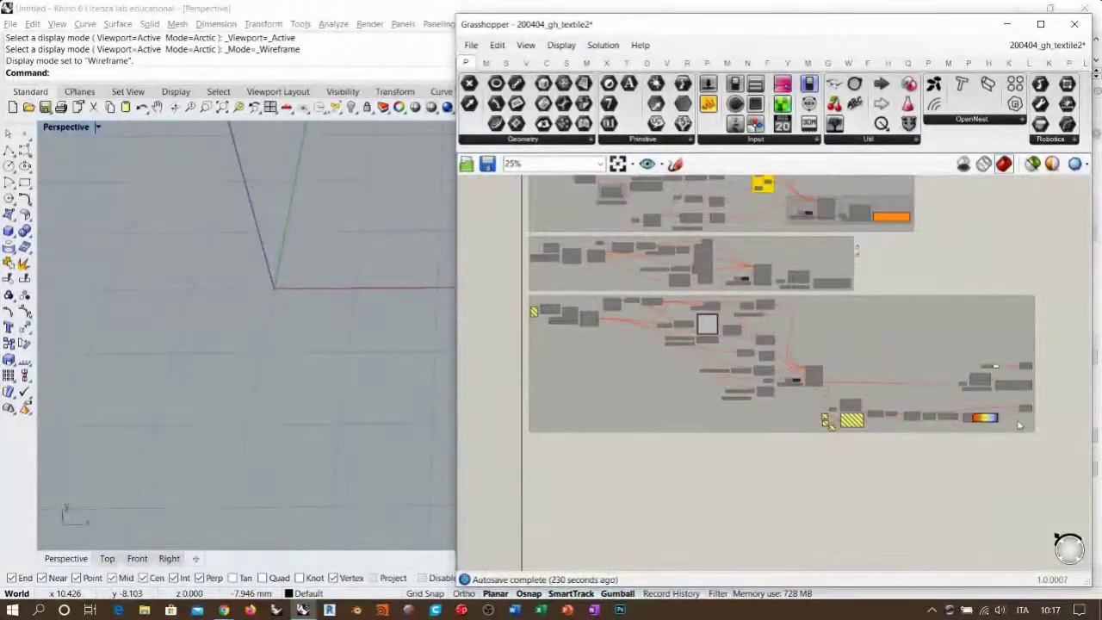
{"action": "mouse_move", "coordinate": [223, 609]}
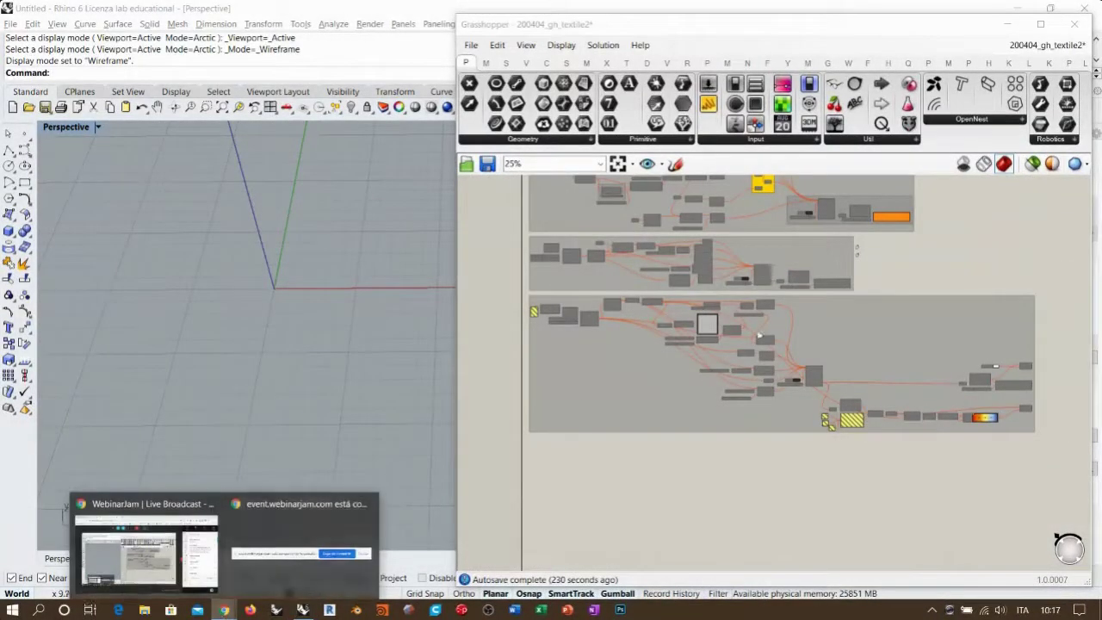
{"action": "left_click", "coordinate": [148, 544]}
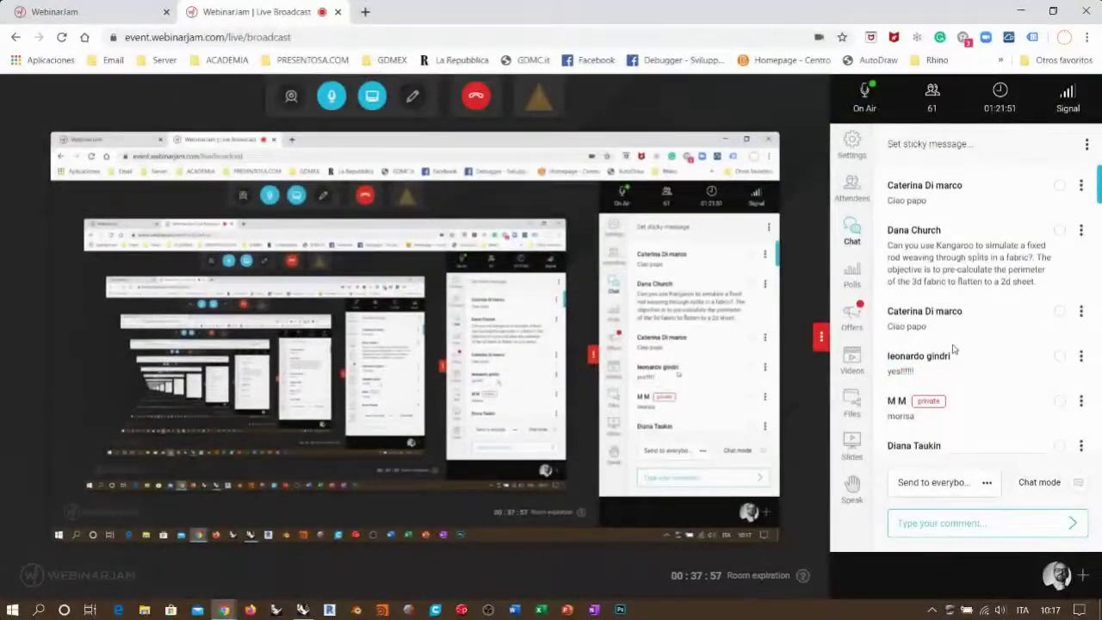
{"action": "left_click", "coordinate": [947, 514]}
{"action": "type", "text": "Ciao Cate"}
{"action": "key", "text": "Return"}
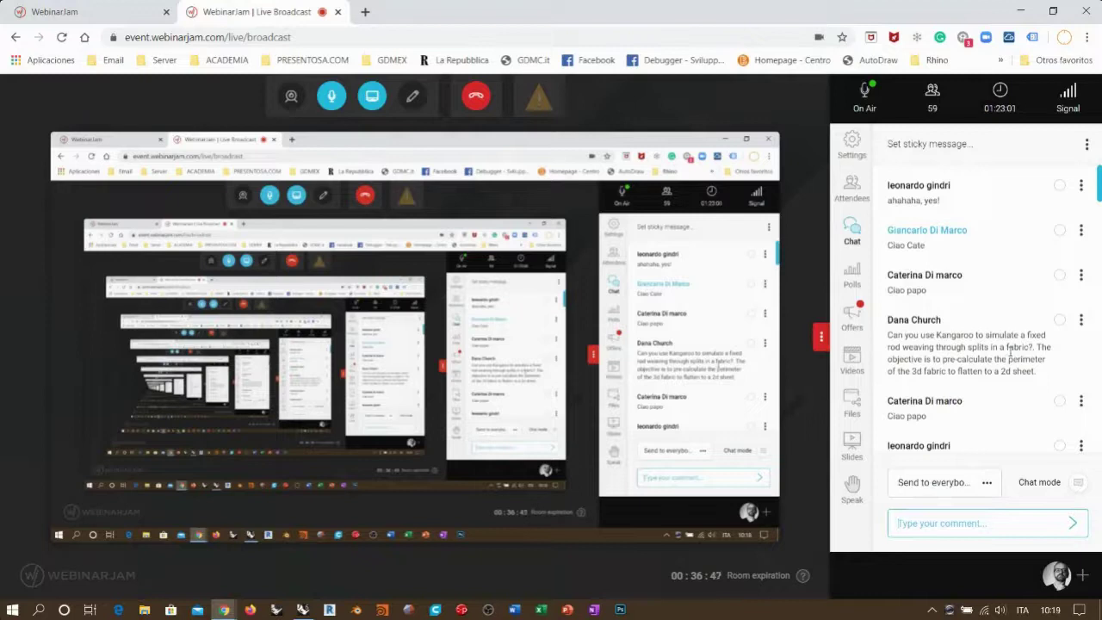
Switch back to Grasshopper and review the definition groups, from the lowest group up to the title and reference groups
{"action": "key", "text": "alt+Tab"}
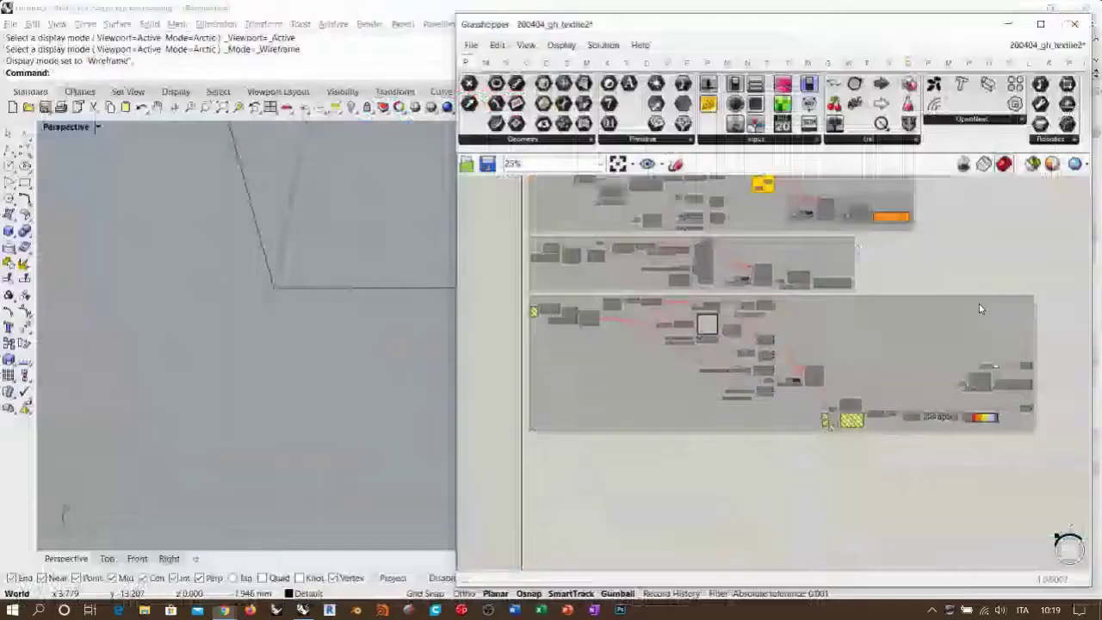
{"action": "scroll", "coordinate": [760, 284], "scroll_direction": "down", "scroll_amount": 3}
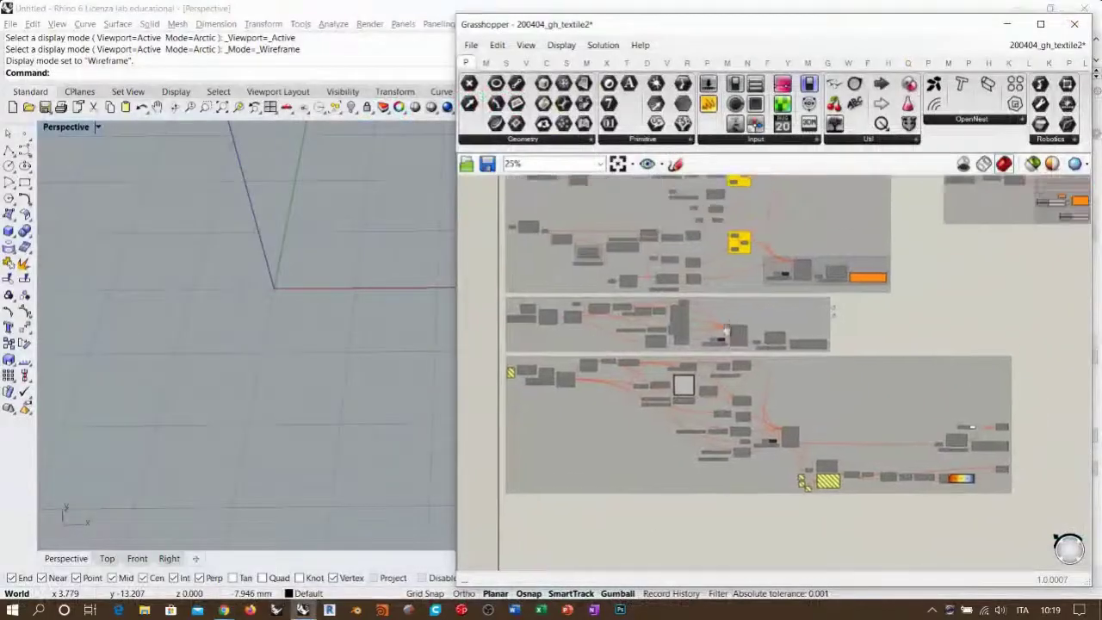
{"action": "scroll", "coordinate": [649, 333], "scroll_direction": "up", "scroll_amount": 2}
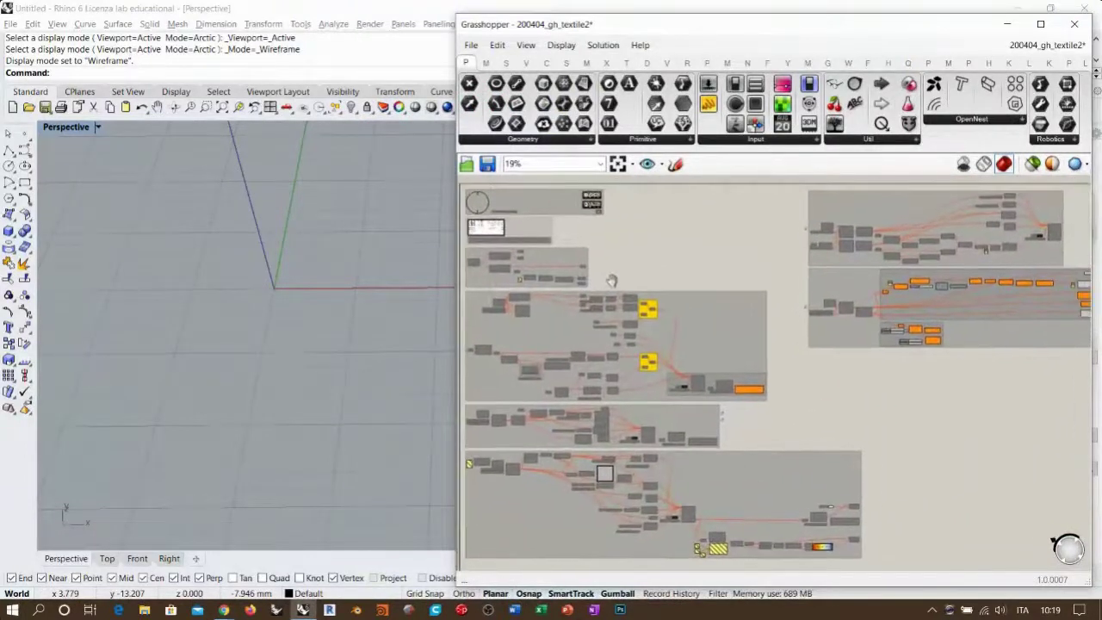
{"action": "right_click_drag", "start_coordinate": [610, 281], "coordinate": [623, 278]}
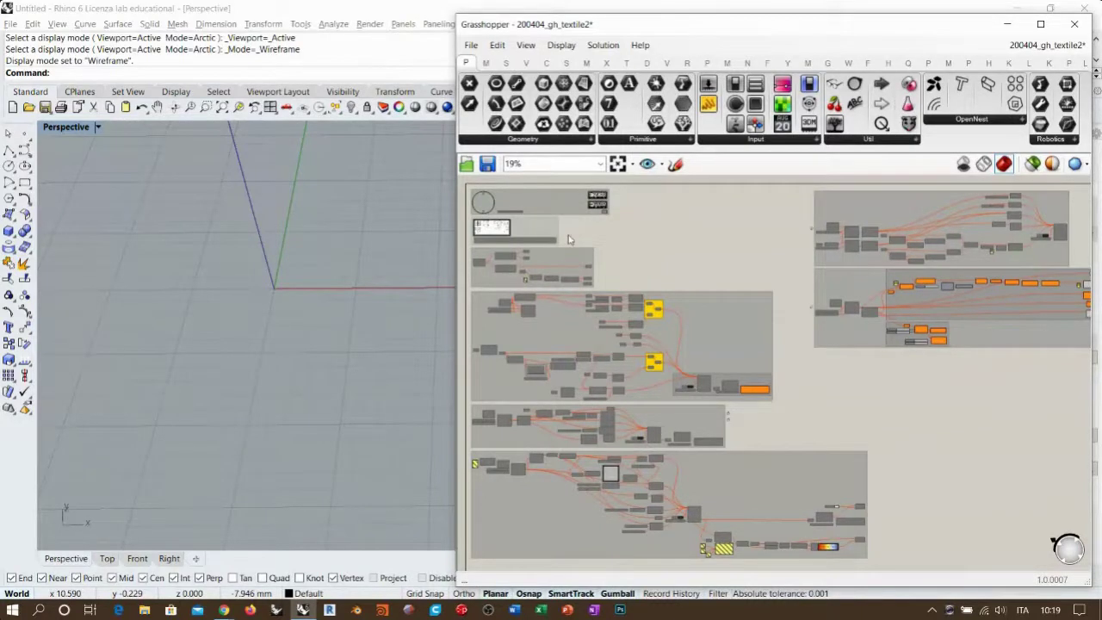
{"action": "scroll", "coordinate": [568, 239], "scroll_direction": "up", "scroll_amount": 5}
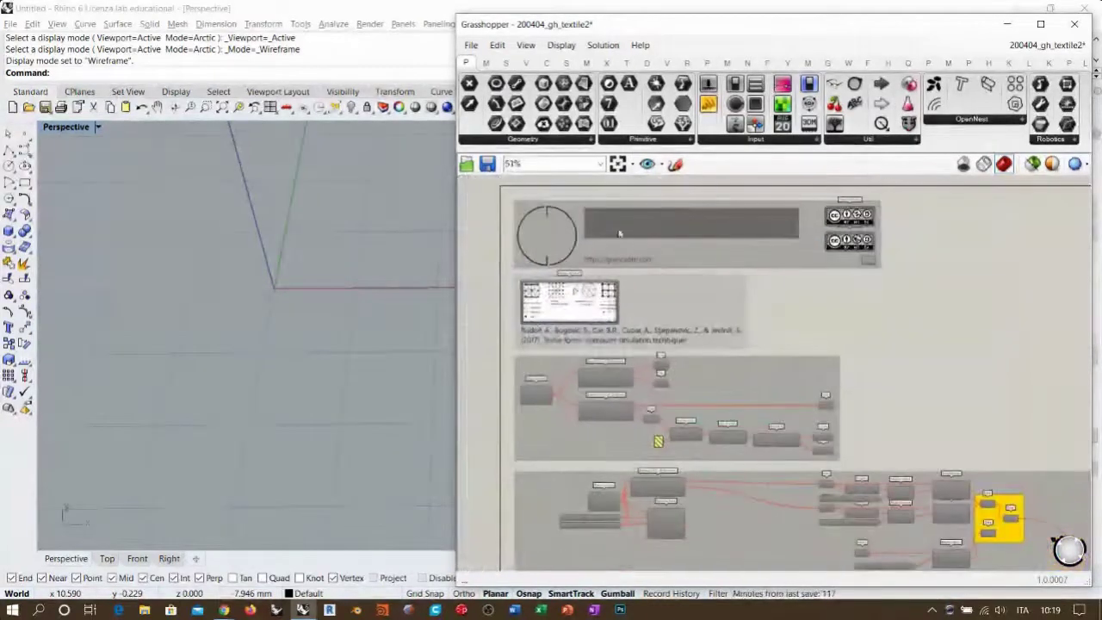
Look through the recently opened Grasshopper files without opening any, and return to the lower definition groups
{"action": "left_click", "coordinate": [471, 45]}
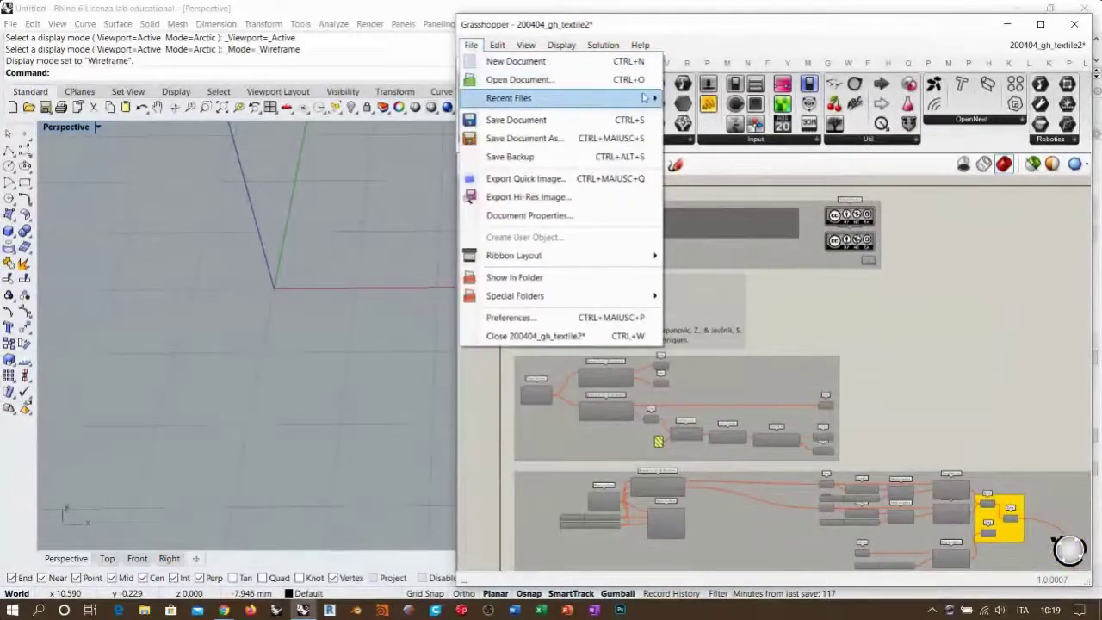
{"action": "mouse_move", "coordinate": [643, 98]}
{"action": "mouse_move", "coordinate": [838, 105]}
{"action": "left_mouse_down"}
{"action": "mouse_move", "coordinate": [839, 176]}
{"action": "mouse_move", "coordinate": [840, 96]}
{"action": "left_mouse_up"}
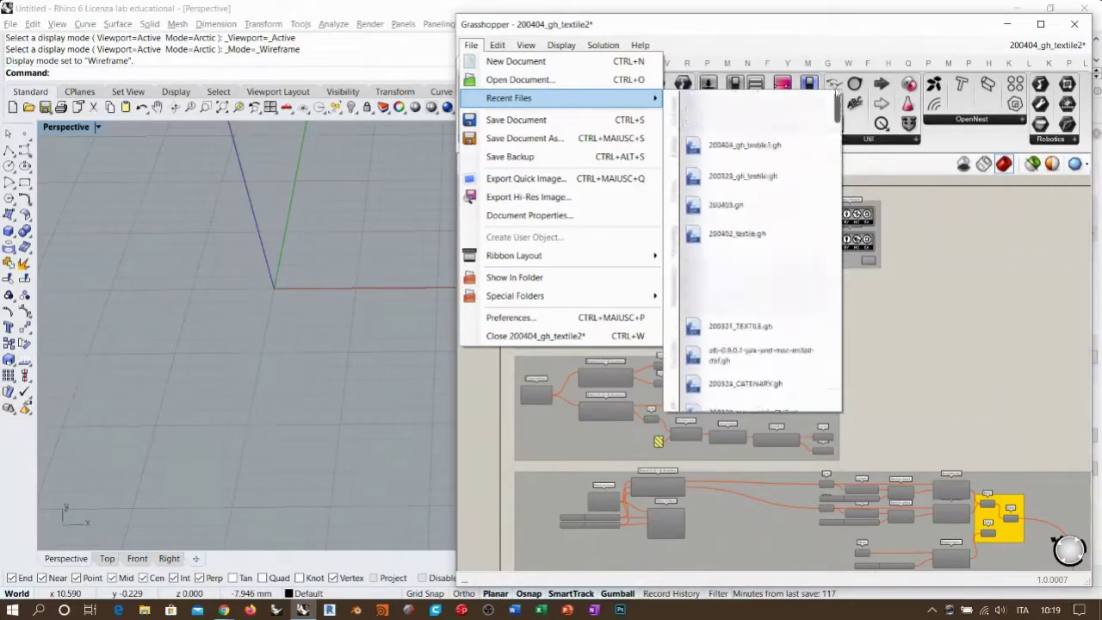
{"action": "left_click", "coordinate": [906, 302]}
{"action": "scroll", "coordinate": [727, 301], "scroll_direction": "up", "scroll_amount": 4}
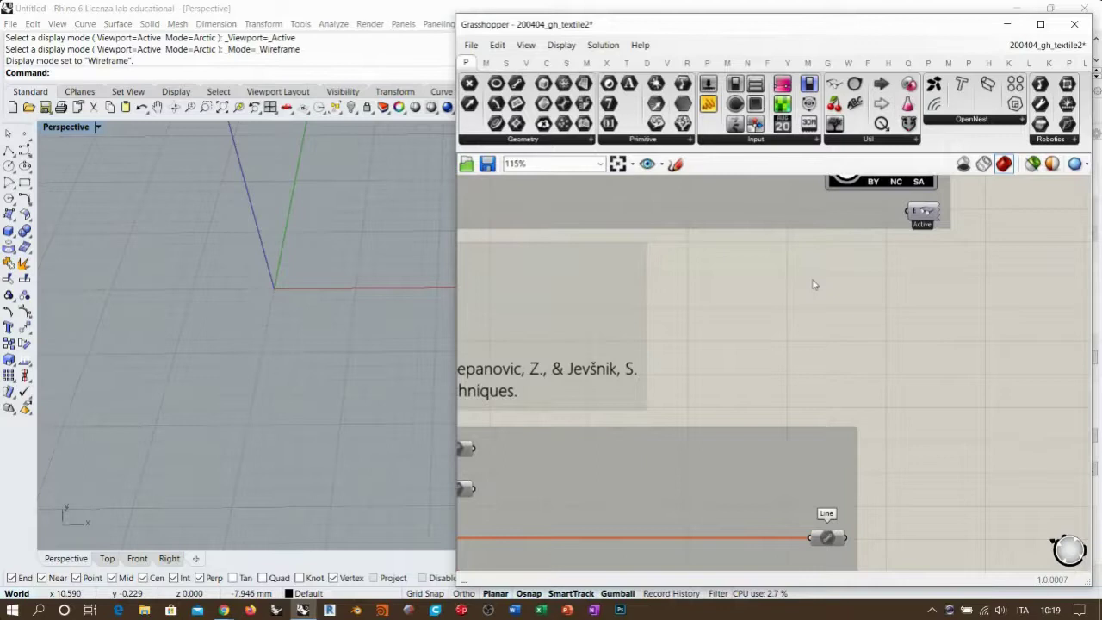
{"action": "scroll", "coordinate": [800, 300], "scroll_direction": "down", "scroll_amount": 7}
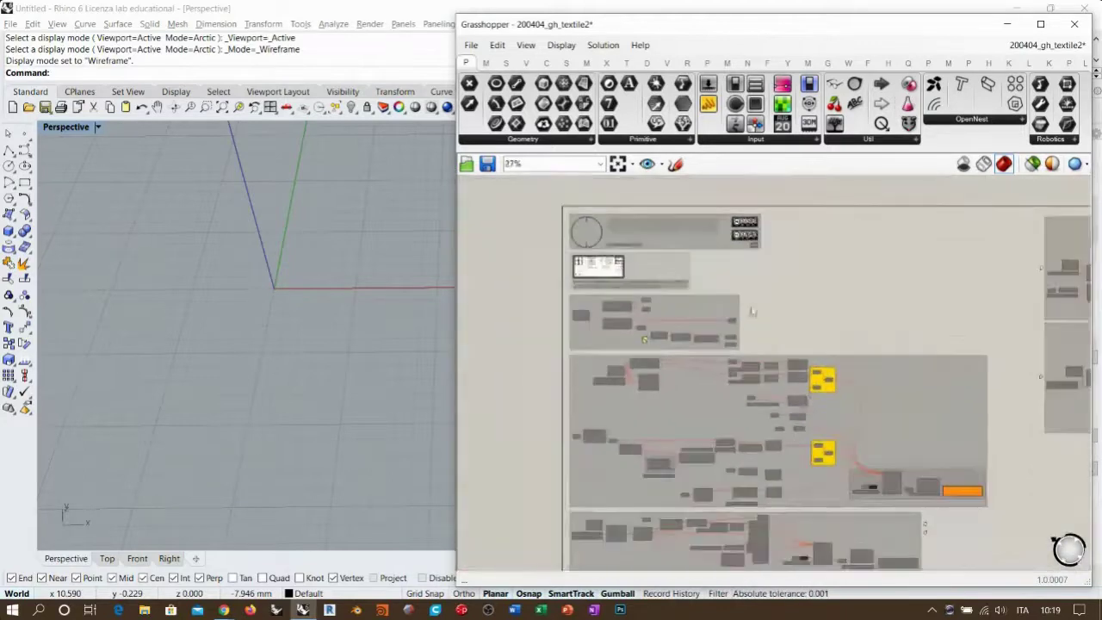
{"action": "right_click_drag", "start_coordinate": [833, 456], "coordinate": [871, 310]}
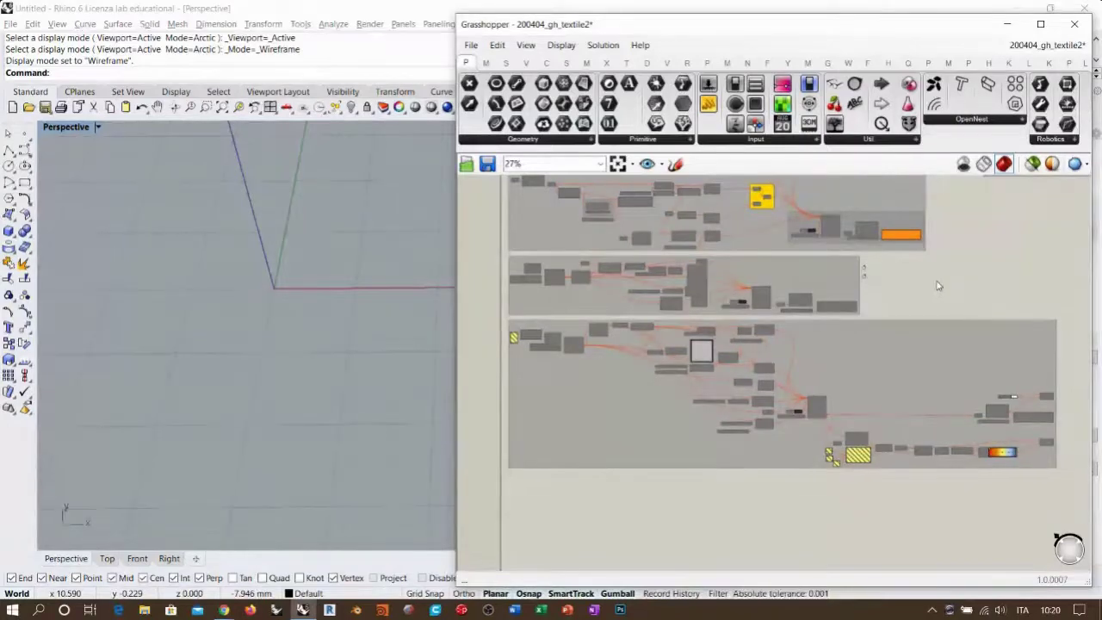
Check the WebinarJam chat, return to Grasshopper and enable all components of the lowest definition group
{"action": "key", "text": "alt+Tab"}
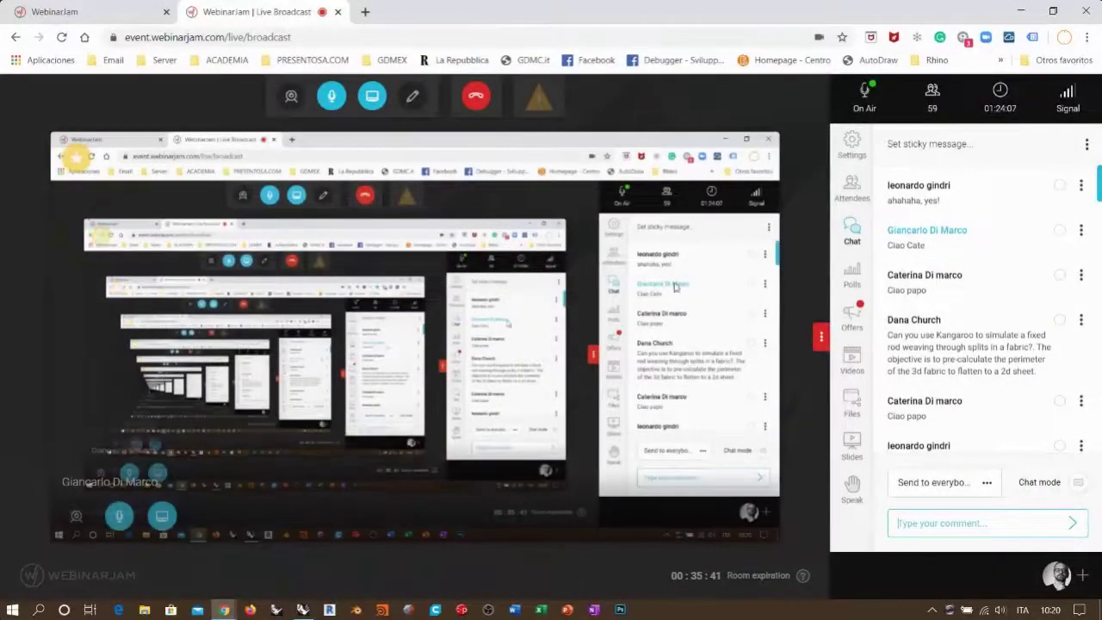
{"action": "key", "text": "alt+Tab"}
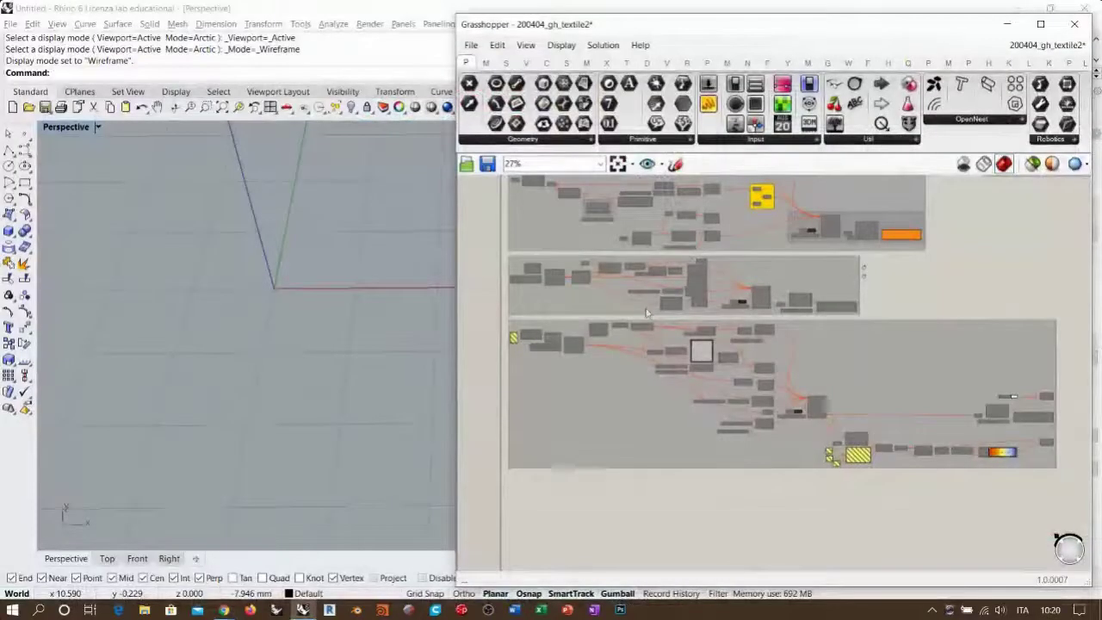
{"action": "right_click_drag", "start_coordinate": [739, 386], "coordinate": [714, 341]}
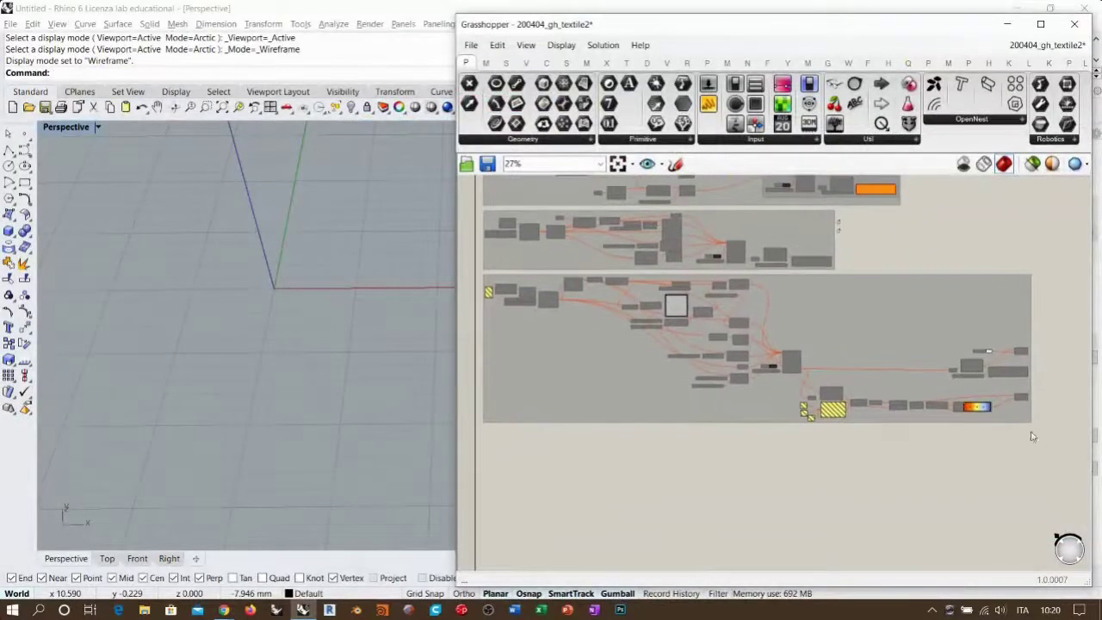
{"action": "left_click_drag", "start_coordinate": [1062, 449], "coordinate": [449, 280]}
{"action": "left_click", "coordinate": [695, 469]}
{"action": "right_click_drag", "start_coordinate": [292, 370], "coordinate": [331, 338]}
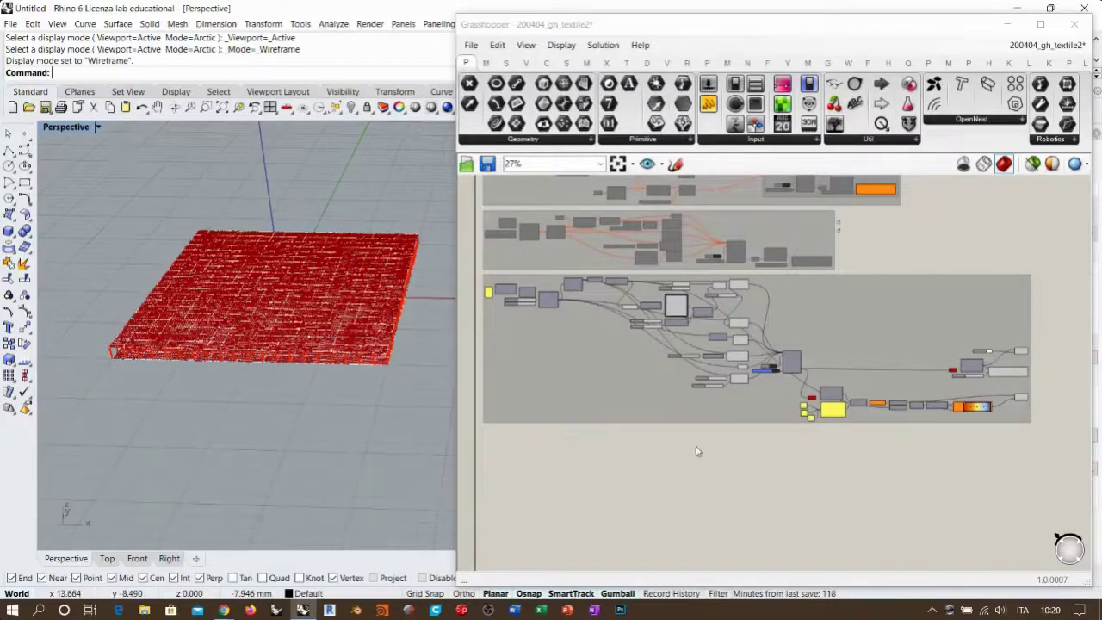
Start a canvas sketch below the lowest group and draw two roughly parallel wavy lines as a textile cross-section
{"action": "right_click_drag", "start_coordinate": [682, 466], "coordinate": [708, 288]}
{"action": "scroll", "coordinate": [656, 246], "scroll_direction": "up", "scroll_amount": 2}
{"action": "right_click_drag", "start_coordinate": [660, 249], "coordinate": [698, 220]}
{"action": "left_click", "coordinate": [676, 165]}
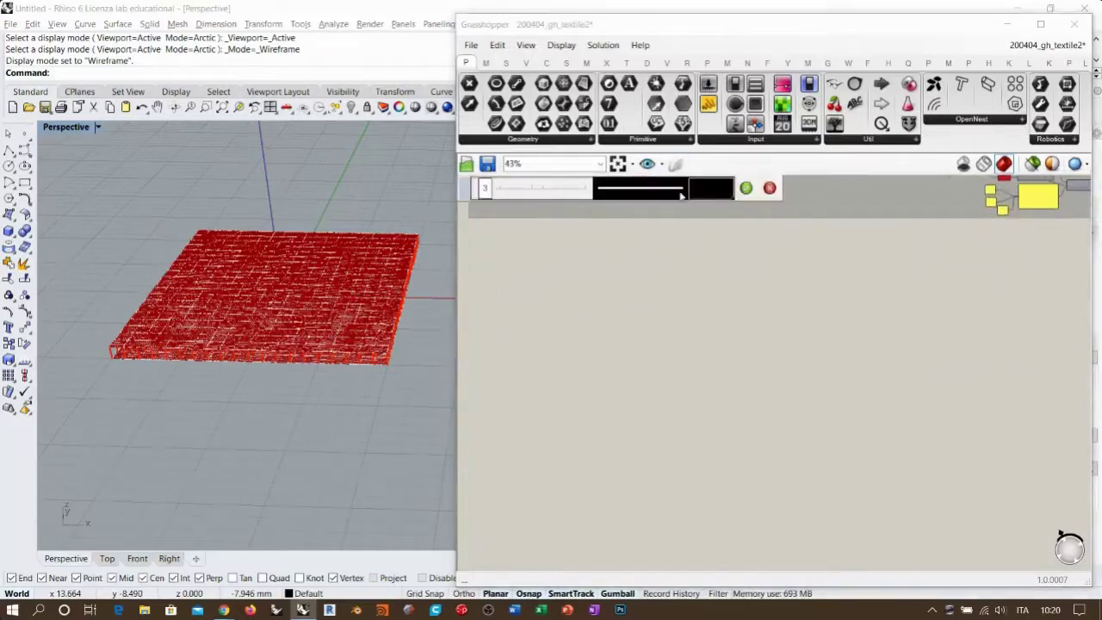
{"action": "mouse_move", "coordinate": [558, 286]}
{"action": "left_mouse_down"}
{"action": "mouse_move", "coordinate": [912, 302]}
{"action": "mouse_move", "coordinate": [981, 290]}
{"action": "left_mouse_up"}
{"action": "mouse_move", "coordinate": [534, 308]}
{"action": "left_mouse_down"}
{"action": "mouse_move", "coordinate": [738, 325]}
{"action": "mouse_move", "coordinate": [990, 323]}
{"action": "left_mouse_up"}
Sketch a series of short connector strokes between the two wavy lines along their whole length
{"action": "left_click_drag", "start_coordinate": [534, 286], "coordinate": [542, 306]}
{"action": "mouse_move", "coordinate": [558, 276]}
{"action": "left_mouse_down"}
{"action": "mouse_move", "coordinate": [560, 292]}
{"action": "mouse_move", "coordinate": [600, 286]}
{"action": "left_mouse_up"}
{"action": "mouse_move", "coordinate": [630, 272]}
{"action": "left_mouse_down"}
{"action": "mouse_move", "coordinate": [632, 287]}
{"action": "mouse_move", "coordinate": [672, 294]}
{"action": "left_mouse_up"}
{"action": "mouse_move", "coordinate": [700, 290]}
{"action": "left_mouse_down"}
{"action": "mouse_move", "coordinate": [698, 308]}
{"action": "mouse_move", "coordinate": [738, 316]}
{"action": "left_mouse_up"}
{"action": "left_click_drag", "start_coordinate": [768, 305], "coordinate": [769, 322]}
{"action": "left_click_drag", "start_coordinate": [803, 308], "coordinate": [805, 334]}
{"action": "left_click_drag", "start_coordinate": [837, 309], "coordinate": [841, 340]}
{"action": "mouse_move", "coordinate": [867, 310]}
{"action": "left_mouse_down"}
{"action": "mouse_move", "coordinate": [871, 329]}
{"action": "mouse_move", "coordinate": [912, 330]}
{"action": "left_mouse_up"}
{"action": "left_click_drag", "start_coordinate": [931, 299], "coordinate": [938, 323]}
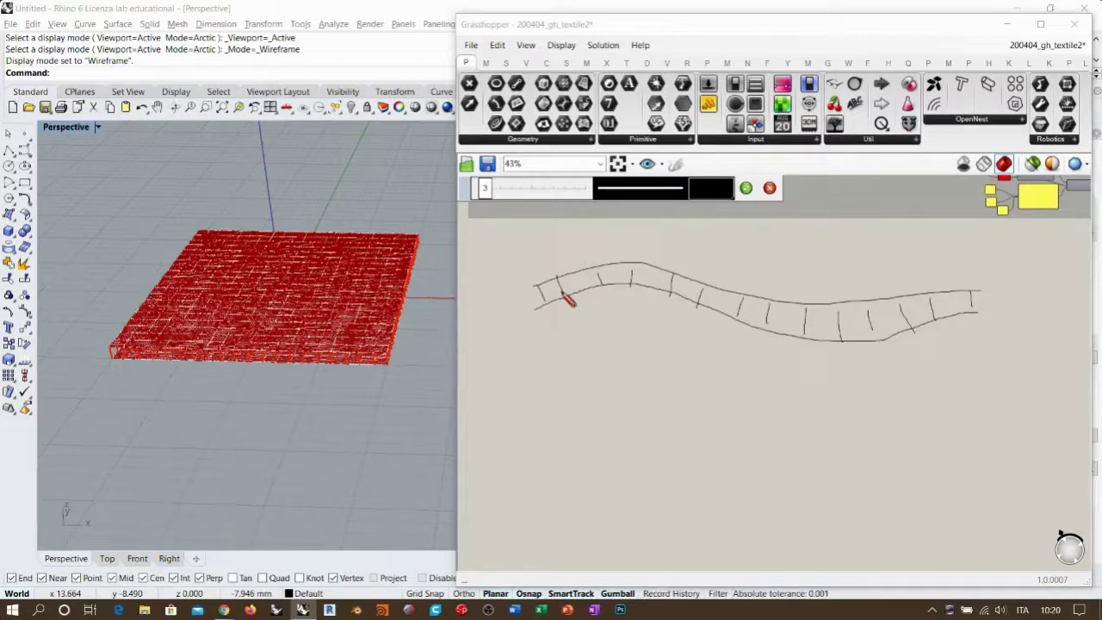
Darken the first connectors, draw contraction arrows on one of them, and discard the sketch
{"action": "mouse_move", "coordinate": [539, 287]}
{"action": "left_mouse_down"}
{"action": "mouse_move", "coordinate": [545, 303]}
{"action": "mouse_move", "coordinate": [602, 283]}
{"action": "mouse_move", "coordinate": [600, 264]}
{"action": "mouse_move", "coordinate": [698, 305]}
{"action": "left_mouse_up"}
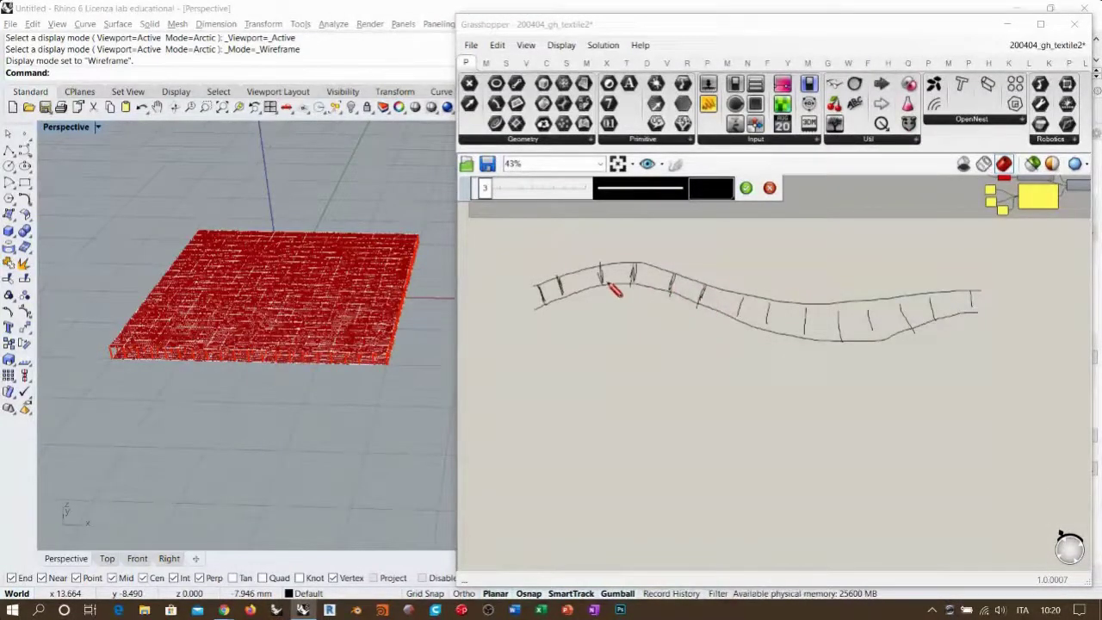
{"action": "left_click_drag", "start_coordinate": [598, 261], "coordinate": [606, 312]}
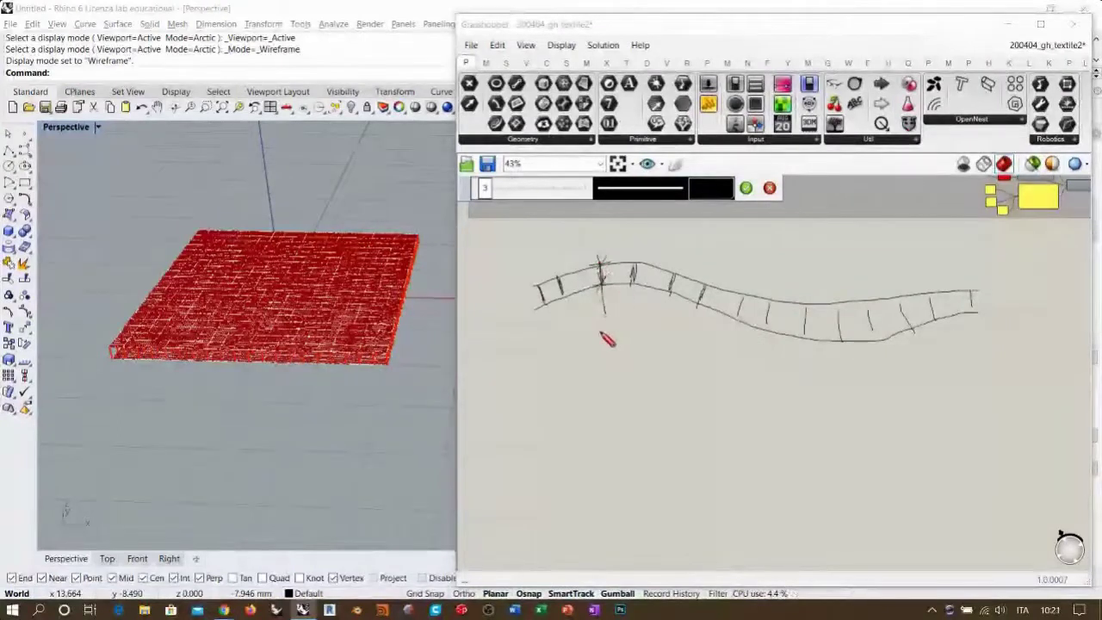
{"action": "left_click", "coordinate": [769, 189]}
Examine the opening components of the lowest definition, from Construct Point and Plane Surface to Mesh Surface
{"action": "right_click_drag", "start_coordinate": [747, 256], "coordinate": [792, 430]}
{"action": "right_click_drag", "start_coordinate": [630, 222], "coordinate": [669, 297]}
{"action": "scroll", "coordinate": [670, 297], "scroll_direction": "up", "scroll_amount": 4}
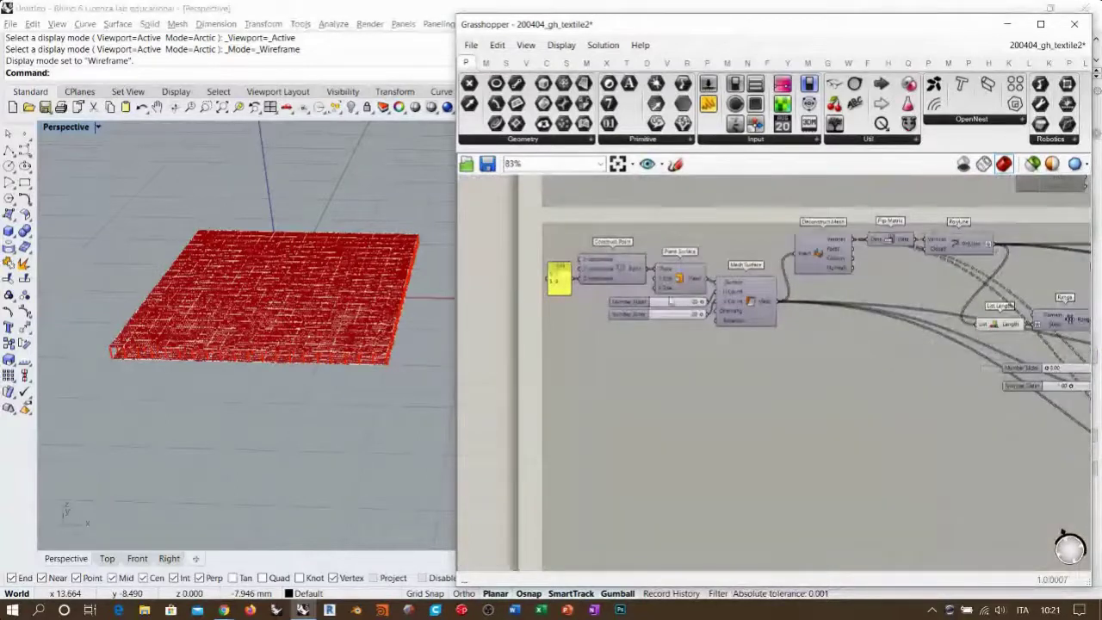
{"action": "scroll", "coordinate": [671, 323], "scroll_direction": "up", "scroll_amount": 2}
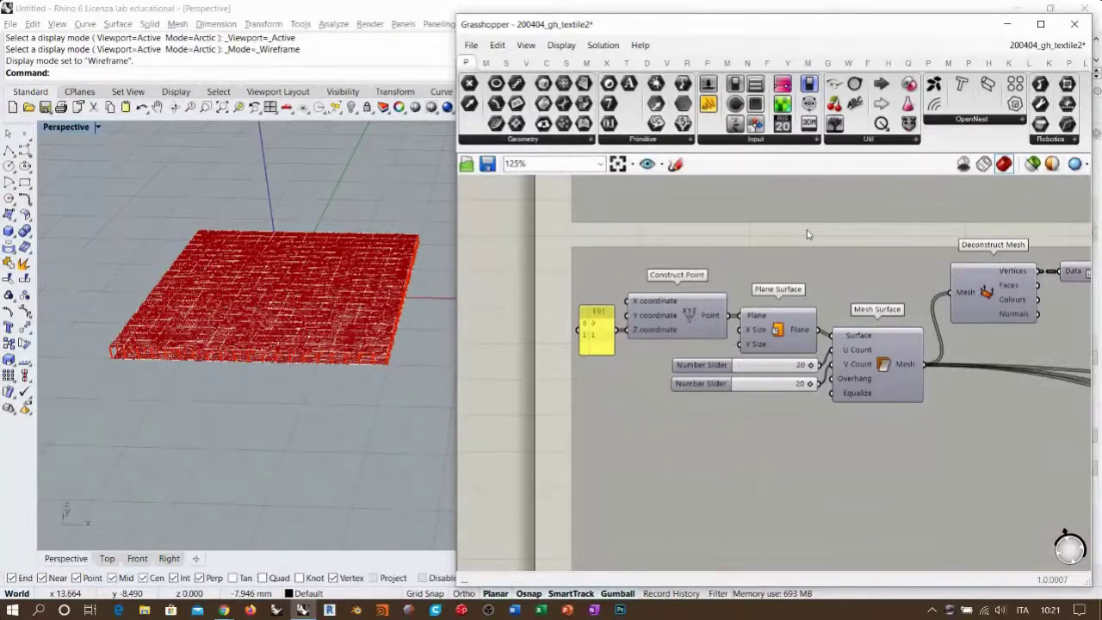
{"action": "right_click_drag", "start_coordinate": [892, 342], "coordinate": [798, 303]}
{"action": "left_click_drag", "start_coordinate": [471, 206], "coordinate": [852, 411]}
{"action": "left_click", "coordinate": [772, 200]}
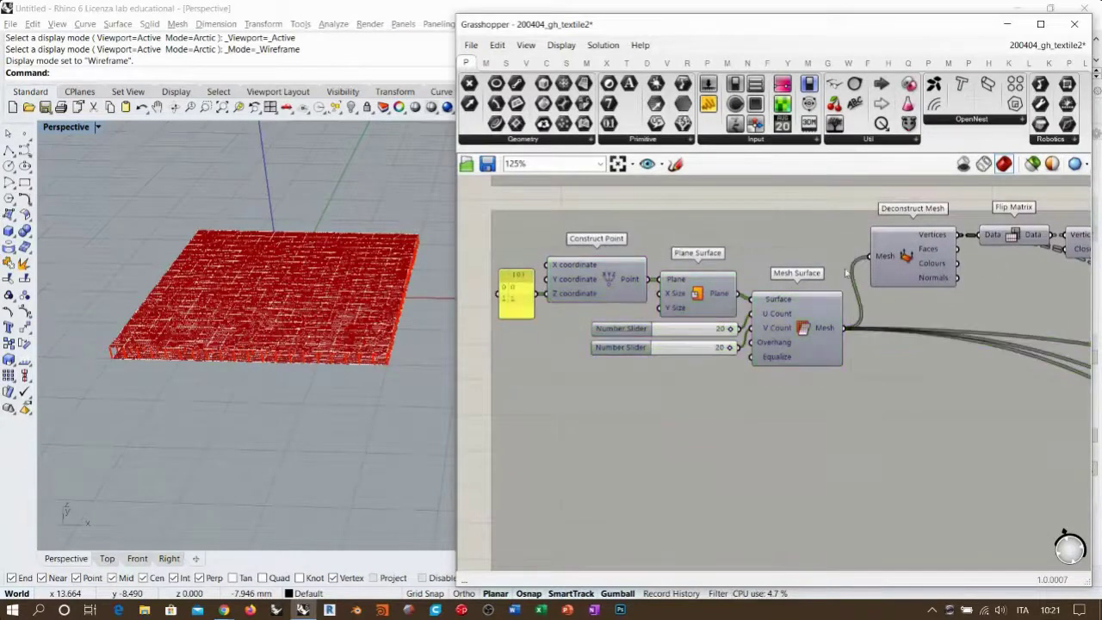
Hide the preview of the textile output components at the end of the lowest definition
{"action": "scroll", "coordinate": [783, 276], "scroll_direction": "down", "scroll_amount": 6}
{"action": "left_click_drag", "start_coordinate": [879, 454], "coordinate": [944, 267]}
{"action": "left_click", "coordinate": [888, 331], "text": "shift"}
{"action": "key", "text": "ctrl+q"}
{"action": "left_click", "coordinate": [934, 338]}
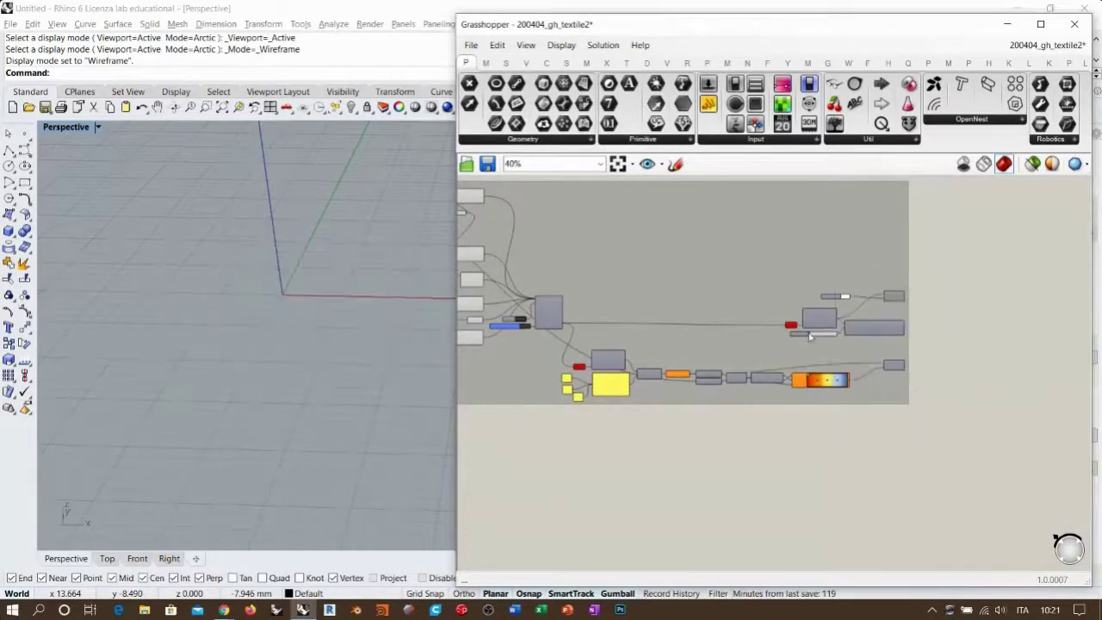
Show the Construct Point preview and view its two points at Z coordinates 0 and 1 in the viewport
{"action": "scroll", "coordinate": [809, 336], "scroll_direction": "up", "scroll_amount": 8}
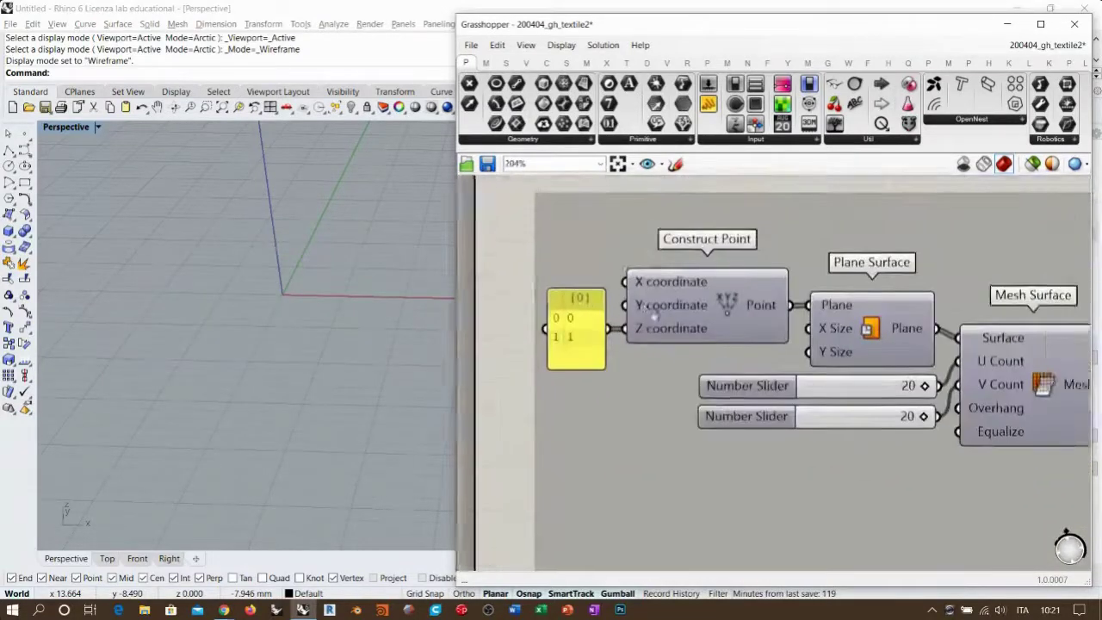
{"action": "scroll", "coordinate": [654, 311], "scroll_direction": "up", "scroll_amount": 2}
{"action": "left_click", "coordinate": [819, 328]}
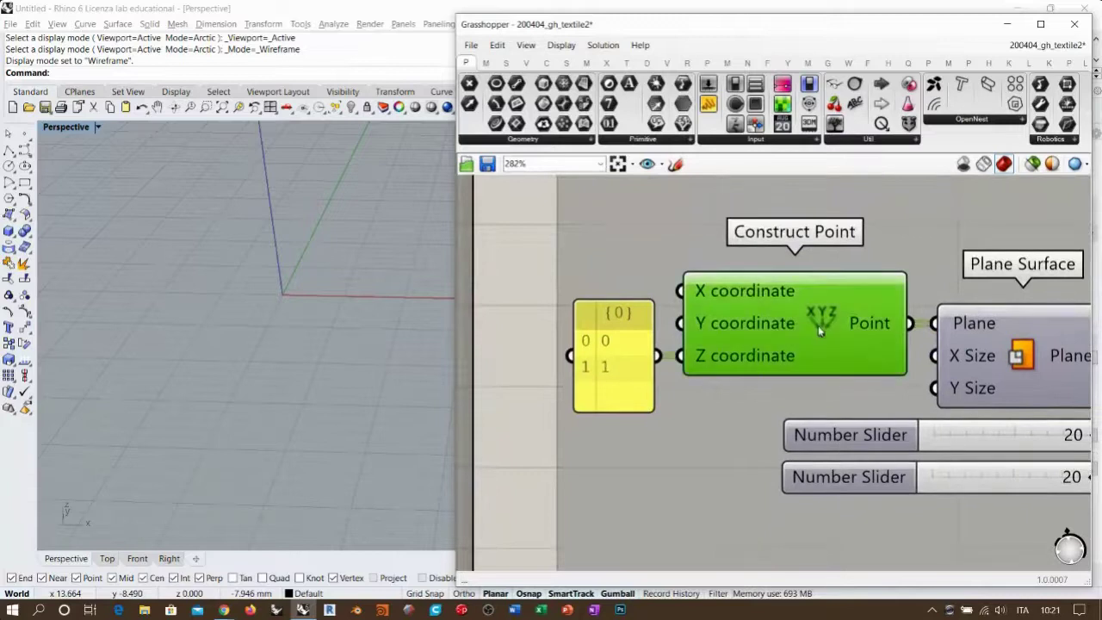
{"action": "left_click", "coordinate": [633, 280]}
{"action": "mouse_move", "coordinate": [277, 288]}
{"action": "right_mouse_down"}
{"action": "mouse_move", "coordinate": [282, 349]}
{"action": "mouse_move", "coordinate": [281, 287]}
{"action": "mouse_move", "coordinate": [287, 295]}
{"action": "right_mouse_up"}
{"action": "scroll", "coordinate": [287, 295], "scroll_direction": "up", "scroll_amount": 3}
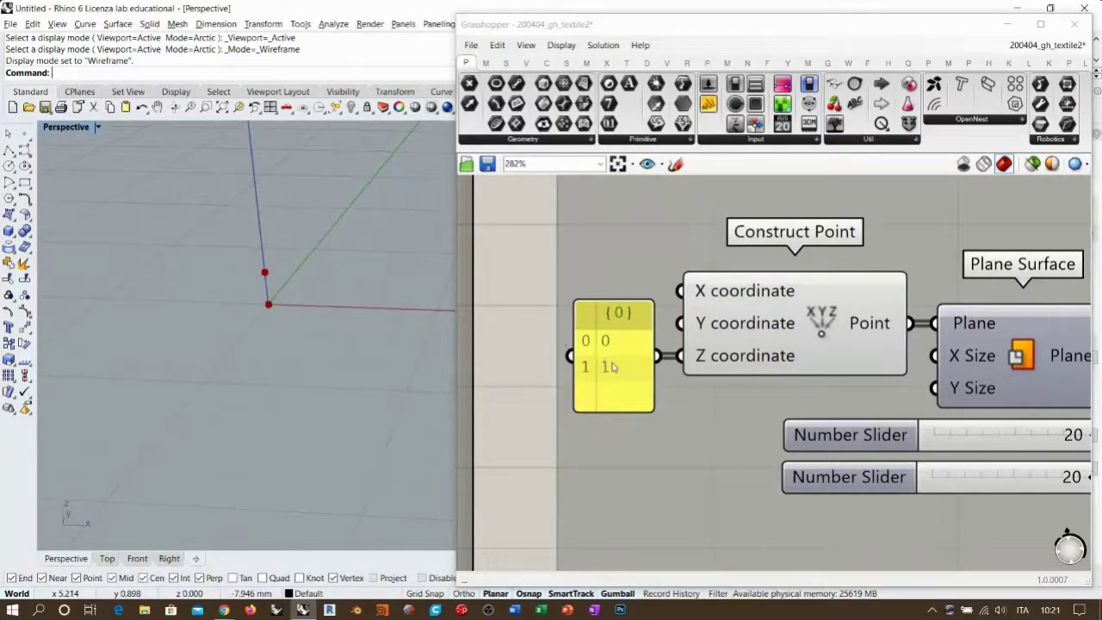
Hide the Construct Point preview and show the two Plane Surface planes in side view instead
{"action": "left_click", "coordinate": [837, 320]}
{"action": "key", "text": "ctrl+q"}
{"action": "right_click_drag", "start_coordinate": [967, 355], "coordinate": [678, 303]}
{"action": "left_click", "coordinate": [731, 299]}
{"action": "key", "text": "ctrl+q"}
{"action": "left_click", "coordinate": [631, 299]}
{"action": "mouse_move", "coordinate": [250, 289]}
{"action": "right_mouse_down"}
{"action": "mouse_move", "coordinate": [256, 320]}
{"action": "mouse_move", "coordinate": [266, 284]}
{"action": "right_mouse_up"}
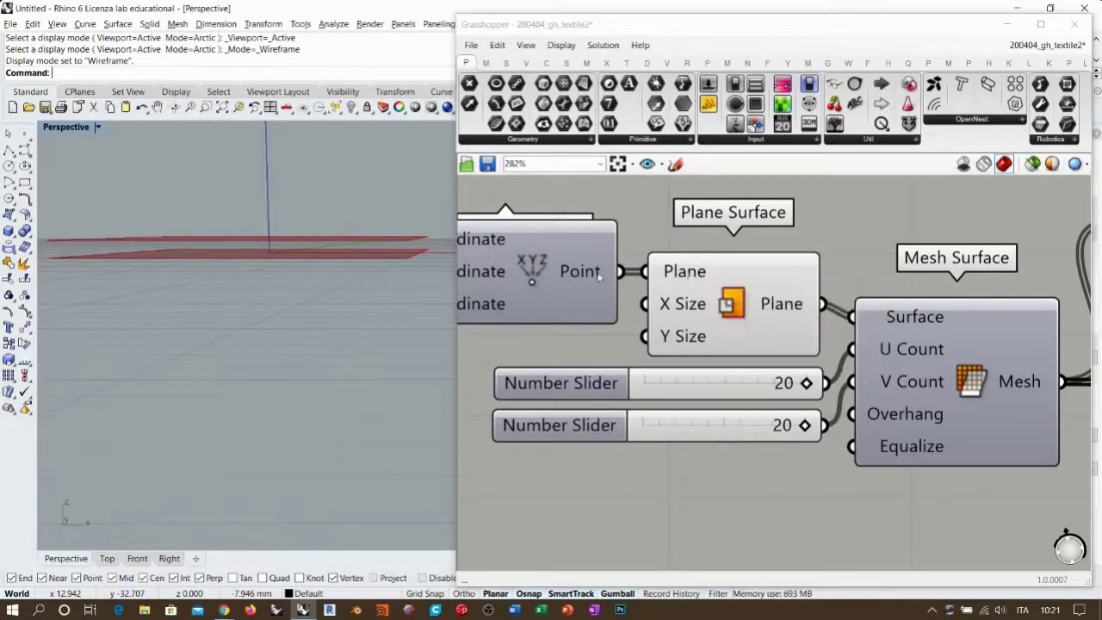
Hide the Plane Surface preview and show the Mesh Surface grids from a raised viewpoint
{"action": "mouse_move", "coordinate": [580, 275]}
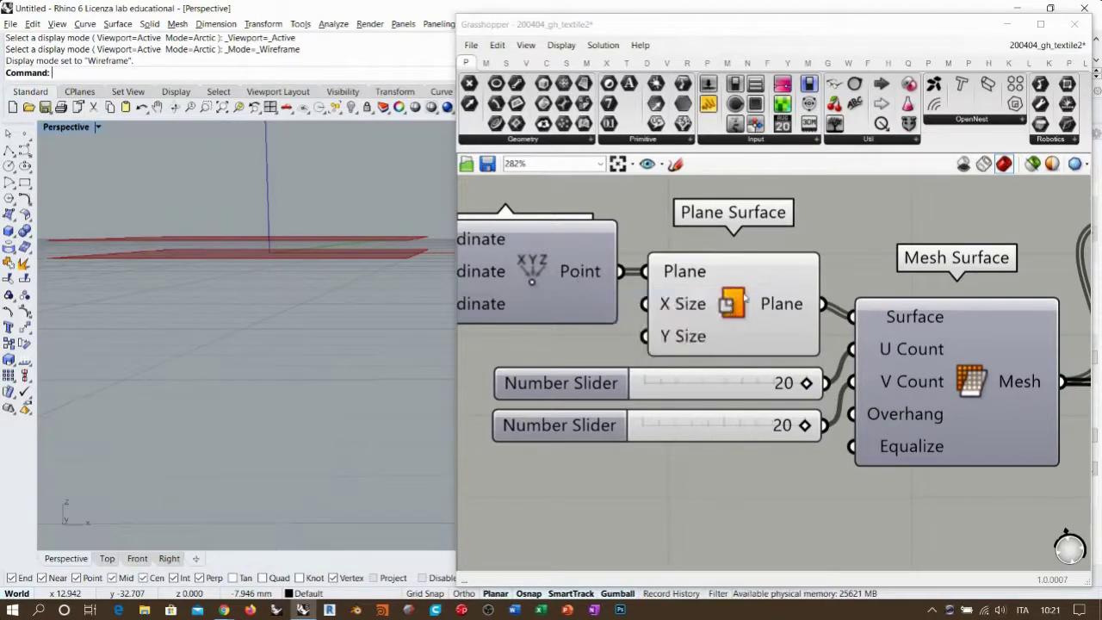
{"action": "left_click", "coordinate": [542, 275]}
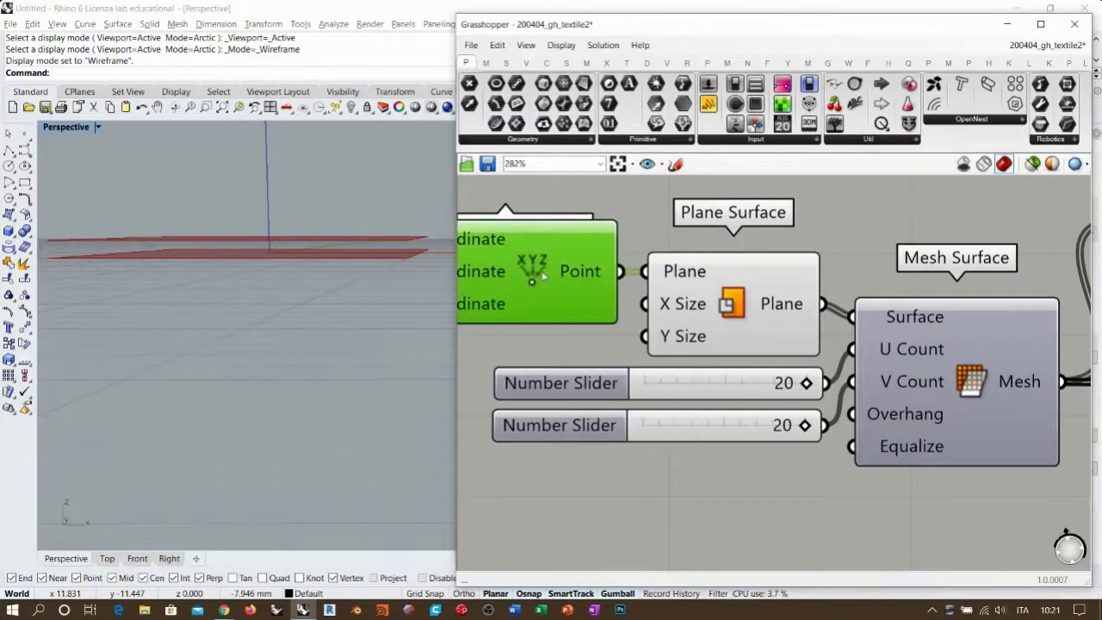
{"action": "left_click", "coordinate": [707, 297]}
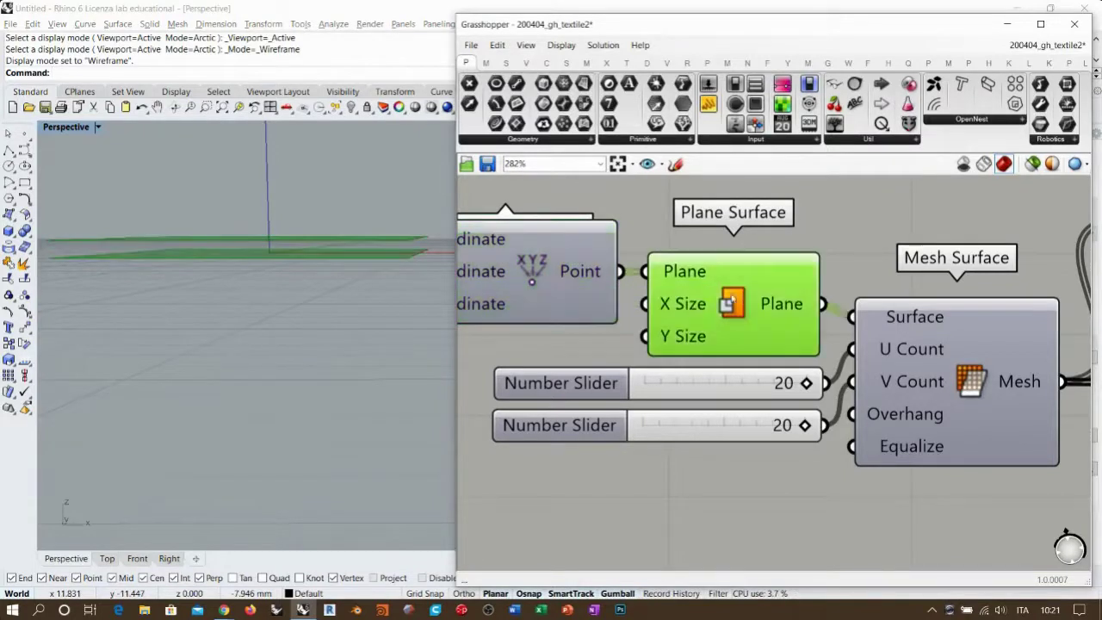
{"action": "right_click_drag", "start_coordinate": [974, 389], "coordinate": [960, 394]}
{"action": "left_click", "coordinate": [960, 394]}
{"action": "right_click_drag", "start_coordinate": [274, 271], "coordinate": [273, 342]}
{"action": "left_click", "coordinate": [930, 363]}
Review the panel feeding the Z coordinates, and hide the Mesh Surface preview
{"action": "right_click_drag", "start_coordinate": [692, 345], "coordinate": [1067, 352]}
{"action": "left_click", "coordinate": [629, 328]}
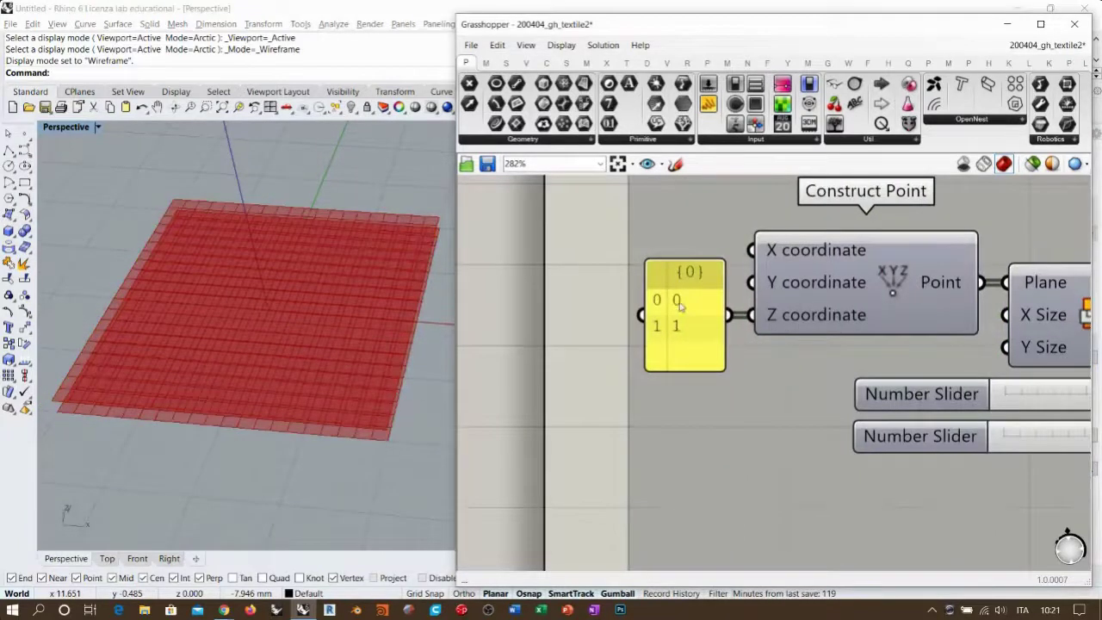
{"action": "right_click_drag", "start_coordinate": [1016, 362], "coordinate": [738, 346]}
{"action": "right_click_drag", "start_coordinate": [981, 370], "coordinate": [766, 338]}
{"action": "right_click_drag", "start_coordinate": [869, 344], "coordinate": [636, 375]}
{"action": "left_click", "coordinate": [717, 352]}
{"action": "key", "text": "ctrl+q"}
Examine how the mesh and polyline wires run through the Kangaroo goals into the solver
{"action": "scroll", "coordinate": [639, 373], "scroll_direction": "down", "scroll_amount": 2}
{"action": "right_click_drag", "start_coordinate": [692, 347], "coordinate": [623, 321]}
{"action": "scroll", "coordinate": [623, 321], "scroll_direction": "down", "scroll_amount": 5}
{"action": "right_click_drag", "start_coordinate": [923, 440], "coordinate": [768, 395]}
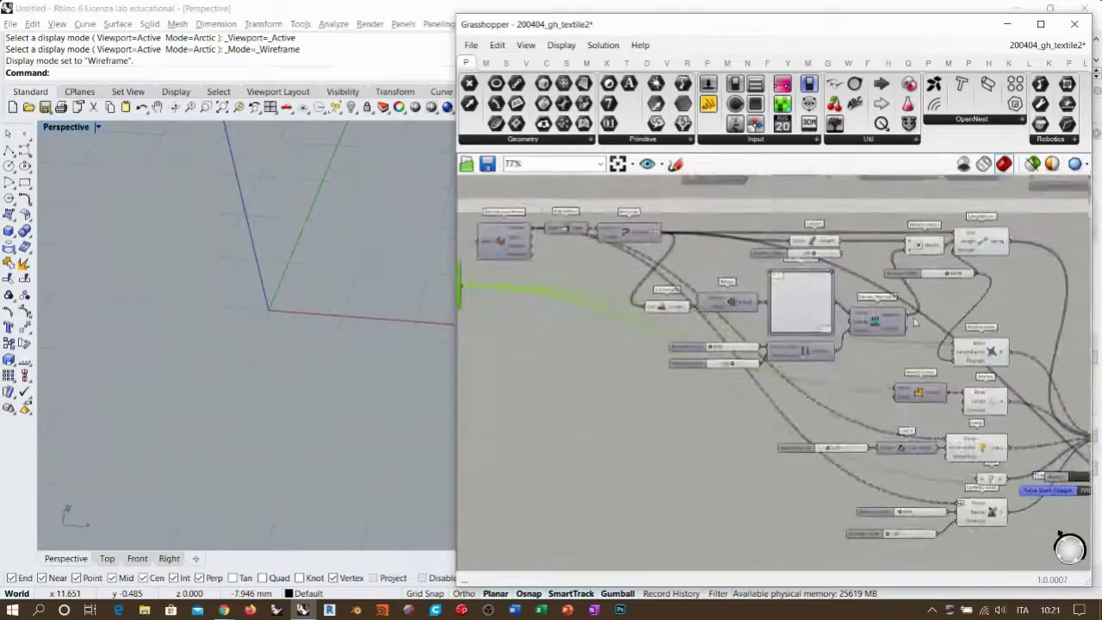
{"action": "right_click_drag", "start_coordinate": [668, 220], "coordinate": [671, 246]}
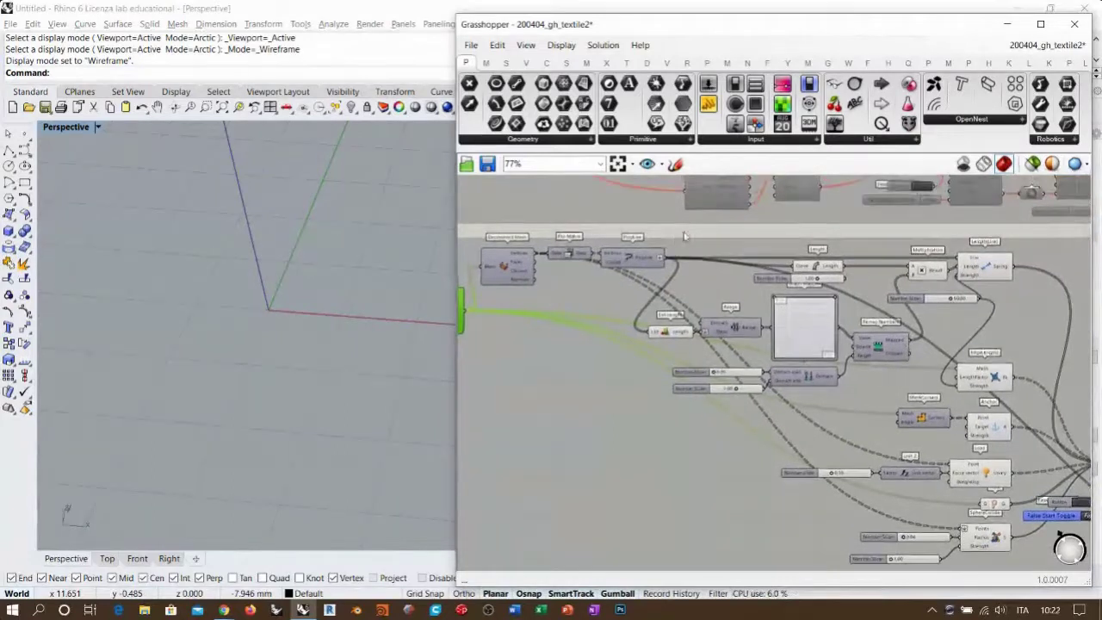
{"action": "left_click", "coordinate": [679, 234]}
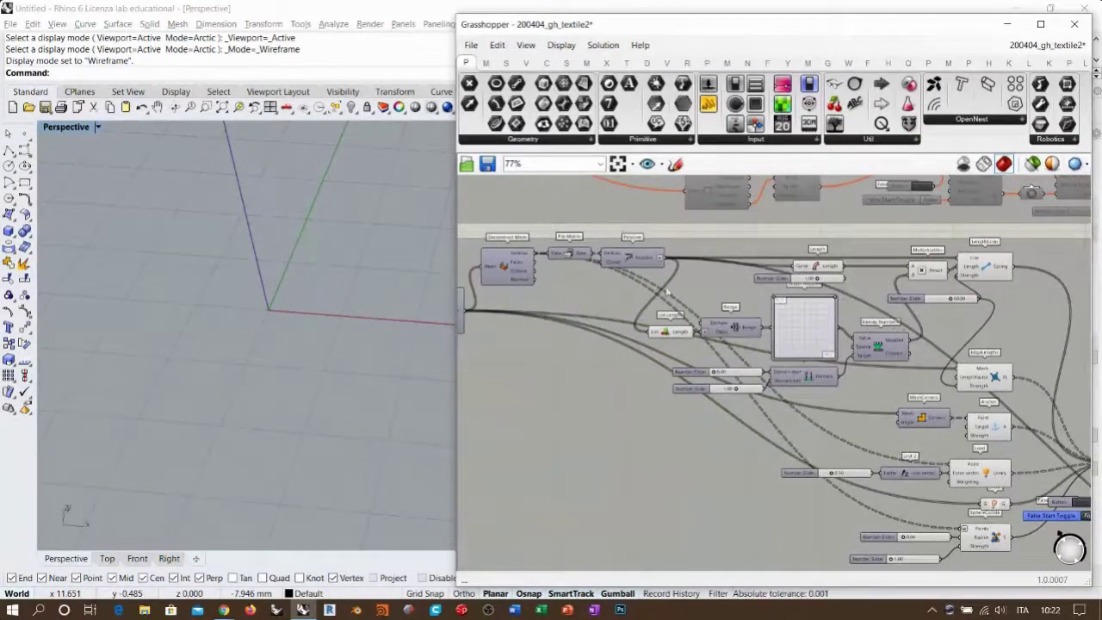
{"action": "scroll", "coordinate": [899, 394], "scroll_direction": "down", "scroll_amount": 2}
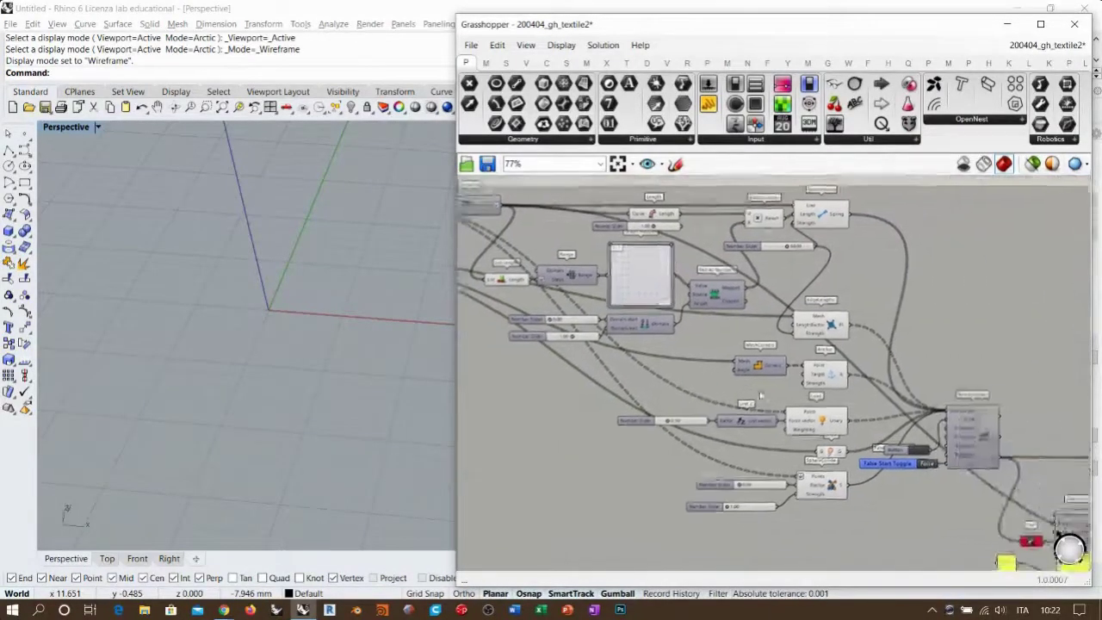
{"action": "right_click_drag", "start_coordinate": [707, 335], "coordinate": [753, 340]}
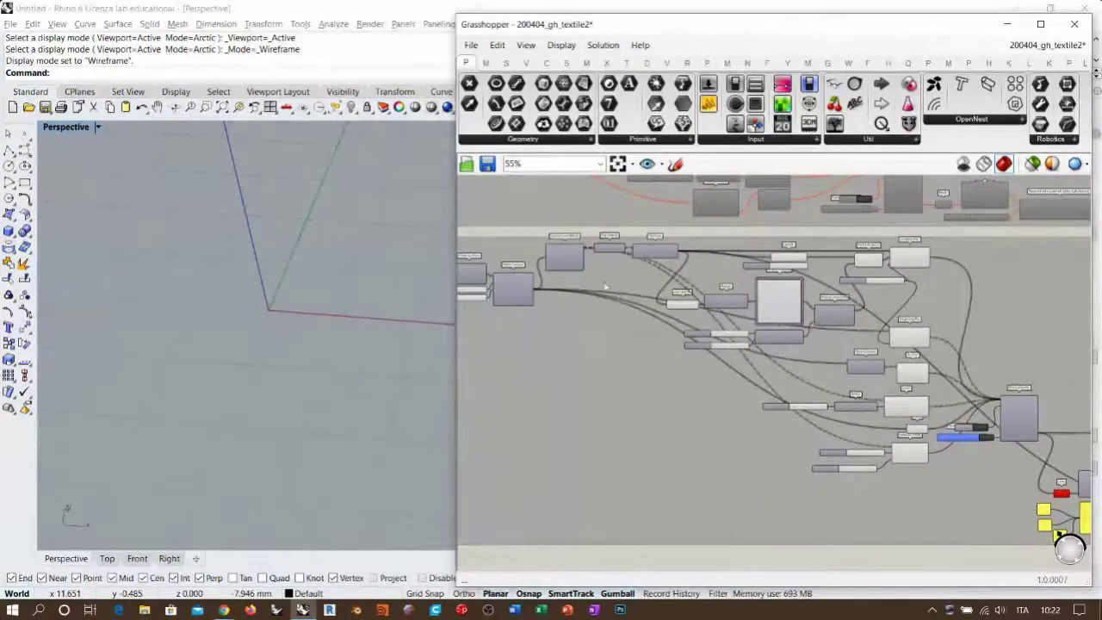
{"action": "right_click_drag", "start_coordinate": [604, 269], "coordinate": [655, 338]}
{"action": "right_click_drag", "start_coordinate": [882, 423], "coordinate": [728, 343]}
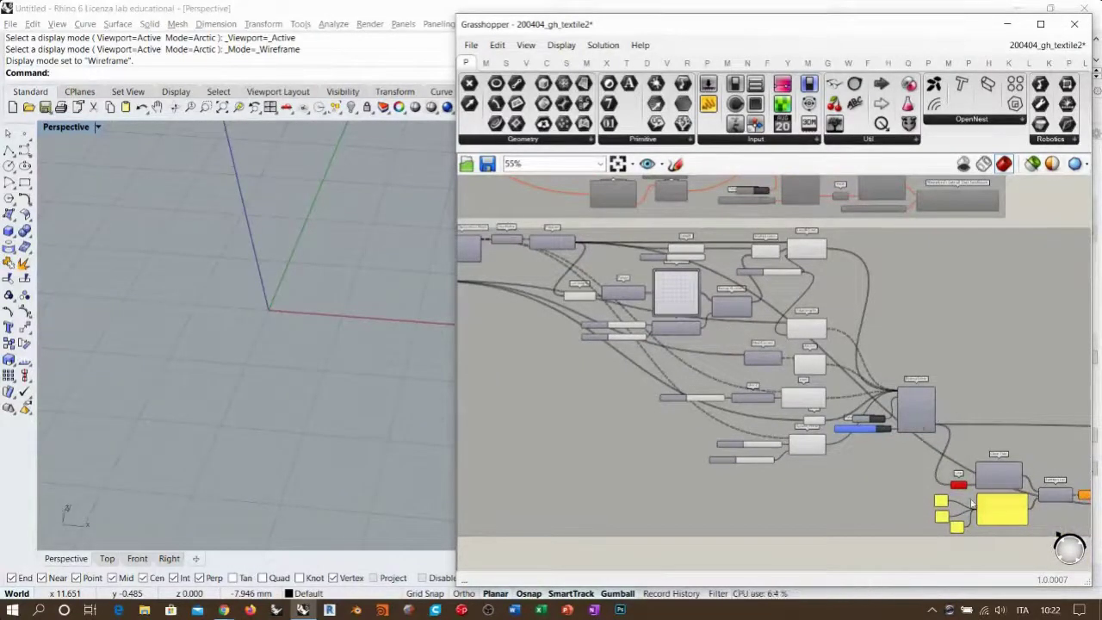
Show the Deconstruct Mesh vertices in the viewport and view both point layers from several angles
{"action": "scroll", "coordinate": [524, 267], "scroll_direction": "up", "scroll_amount": 6}
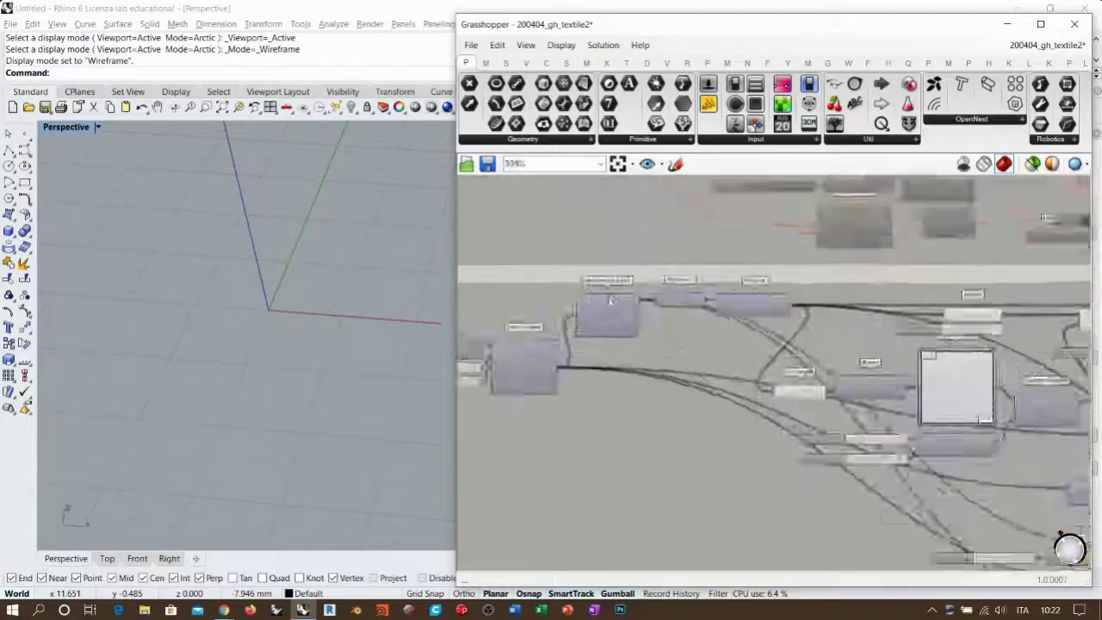
{"action": "left_click", "coordinate": [613, 328]}
{"action": "left_click", "coordinate": [520, 245]}
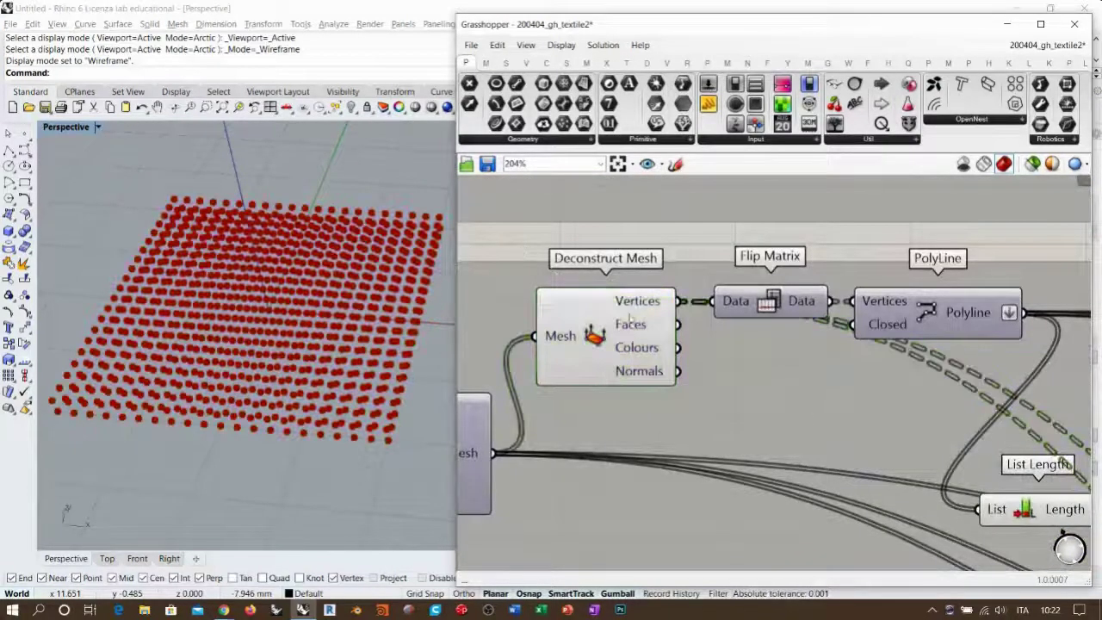
{"action": "mouse_move", "coordinate": [641, 306]}
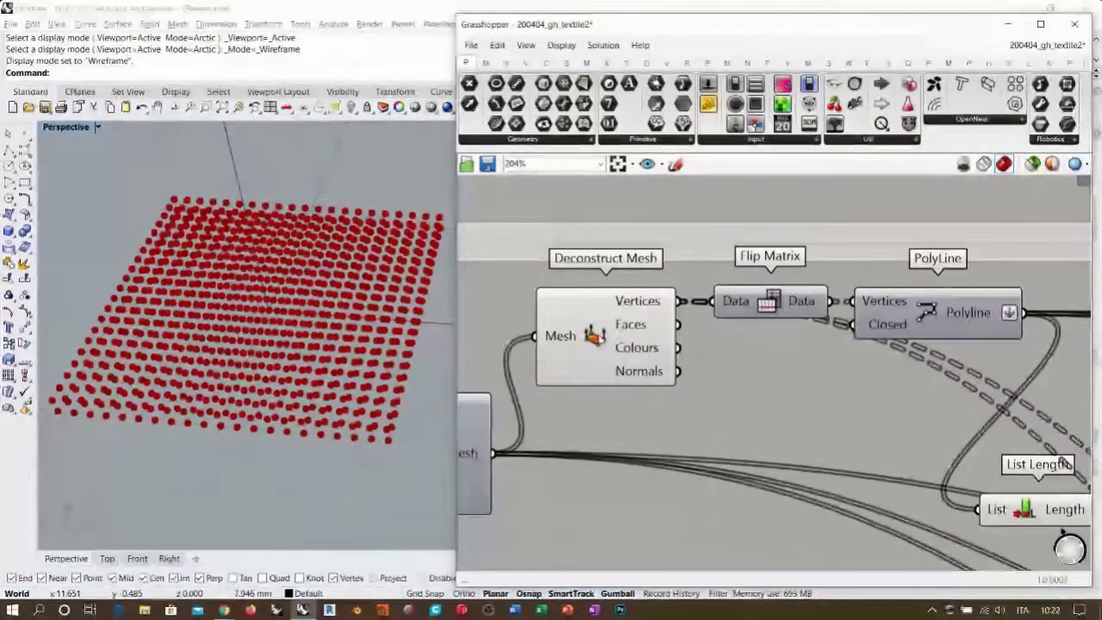
{"action": "right_click_drag", "start_coordinate": [185, 430], "coordinate": [198, 345]}
{"action": "right_click_drag", "start_coordinate": [110, 321], "coordinate": [98, 307]}
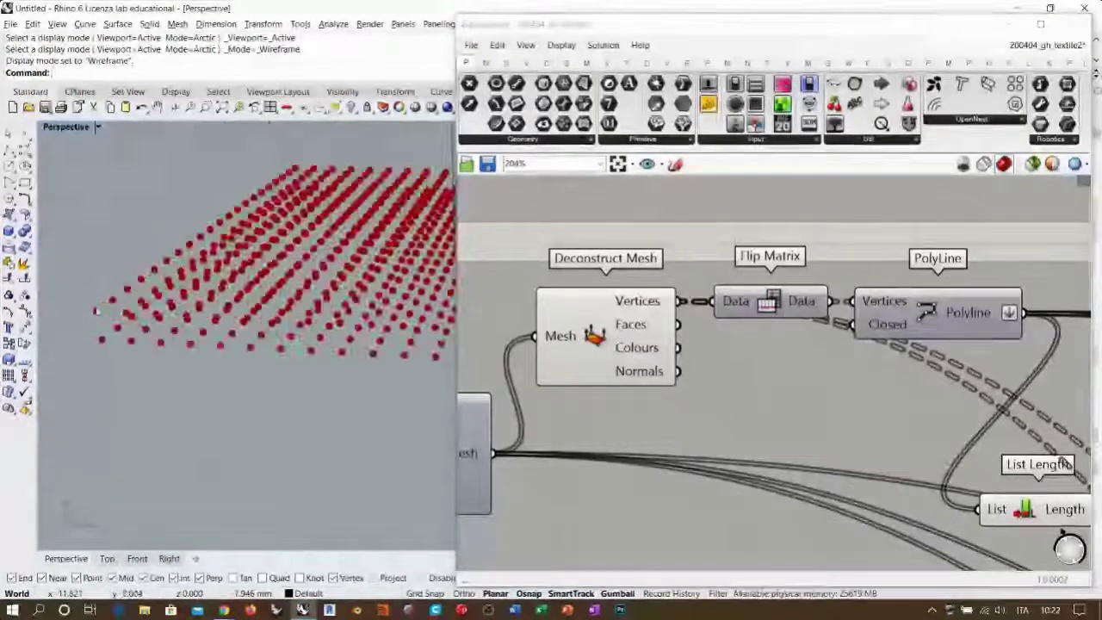
{"action": "right_click_drag", "start_coordinate": [206, 299], "coordinate": [277, 209]}
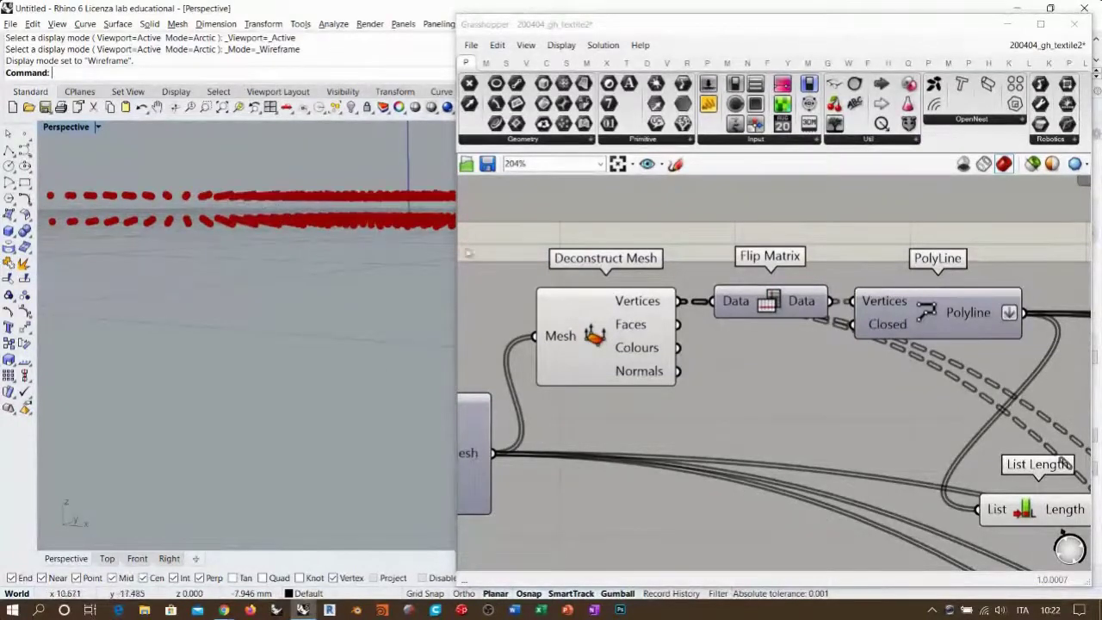
Inspect the data structure of the Deconstruct Mesh vertices feeding the Flip Matrix component
{"action": "left_click", "coordinate": [607, 337]}
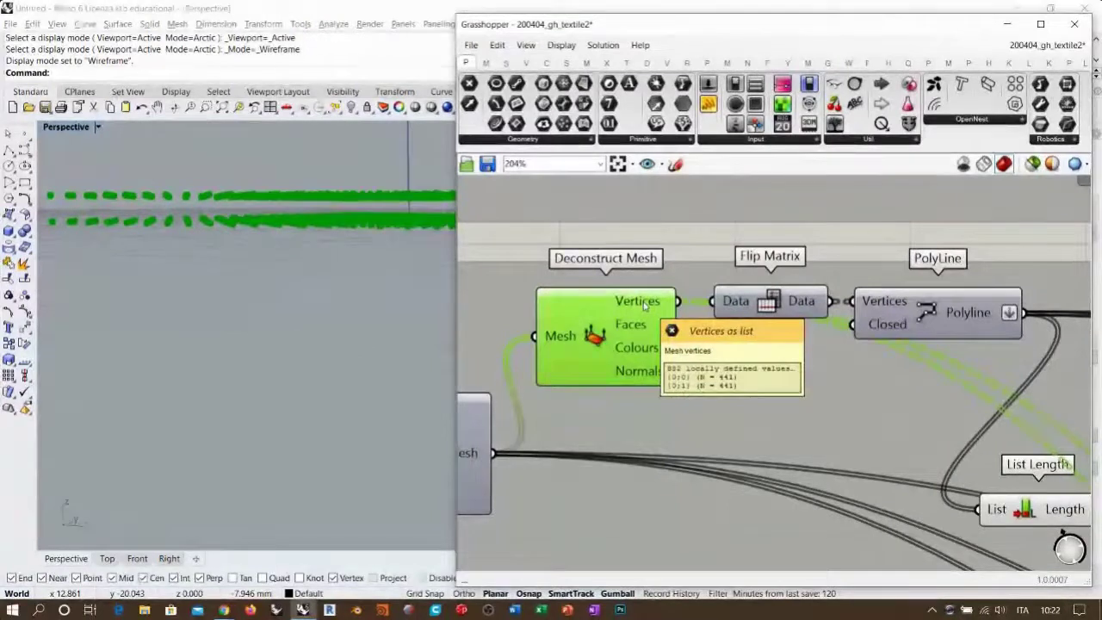
{"action": "left_click_drag", "start_coordinate": [772, 304], "coordinate": [761, 304]}
{"action": "left_click", "coordinate": [792, 332]}
{"action": "right_click_drag", "start_coordinate": [813, 310], "coordinate": [718, 299]}
Hide the Deconstruct Mesh vertices and show the PolyLine segments connecting the two layers
{"action": "left_click", "coordinate": [546, 310]}
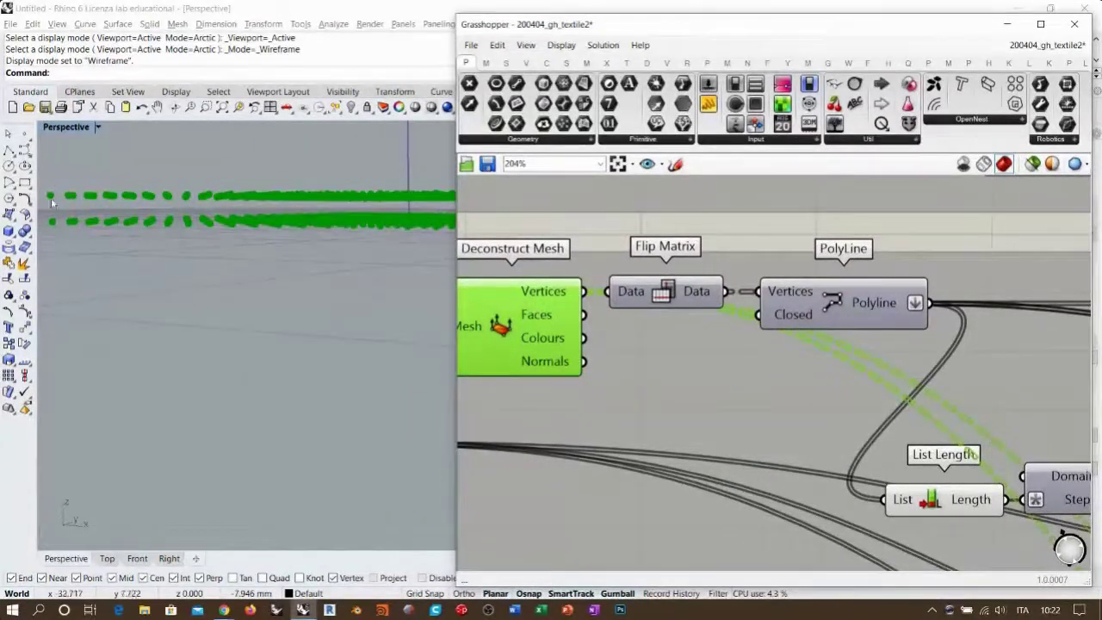
{"action": "mouse_move", "coordinate": [702, 294]}
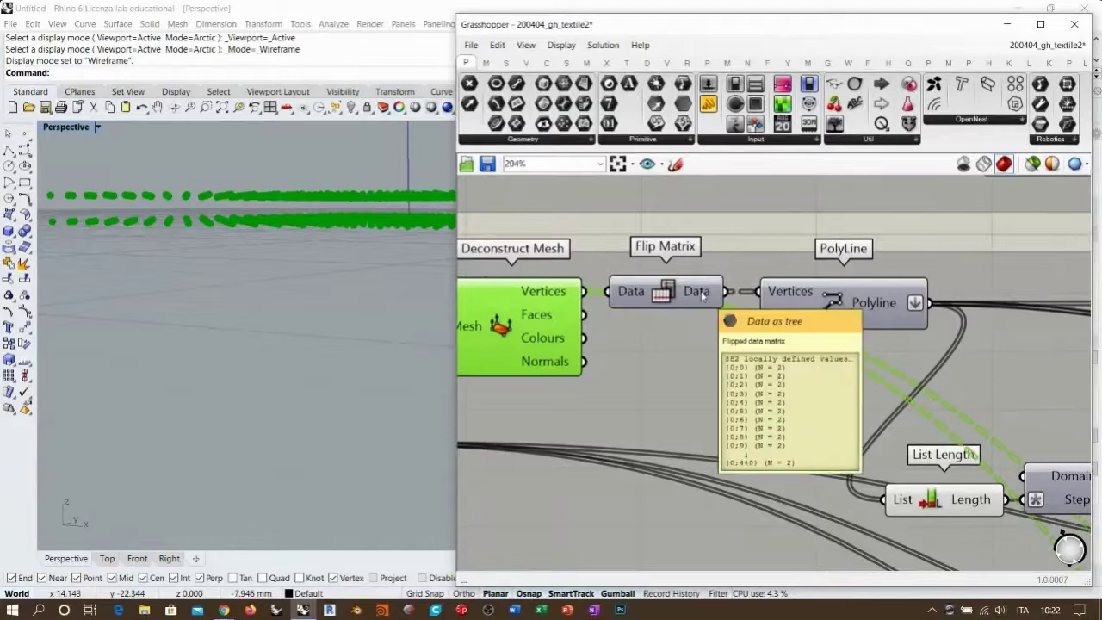
{"action": "key", "text": "ctrl+q"}
{"action": "left_click", "coordinate": [845, 300]}
{"action": "key", "text": "ctrl+q"}
{"action": "left_click", "coordinate": [706, 375]}
{"action": "right_click_drag", "start_coordinate": [239, 247], "coordinate": [233, 338]}
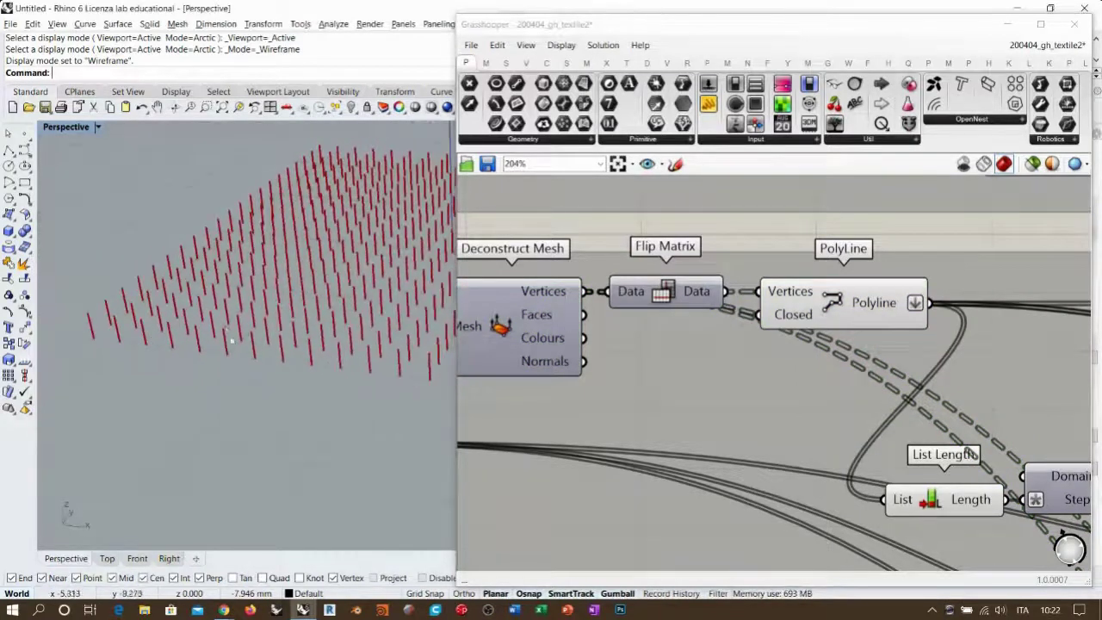
{"action": "right_click_drag", "start_coordinate": [317, 342], "coordinate": [197, 351], "text": "shift"}
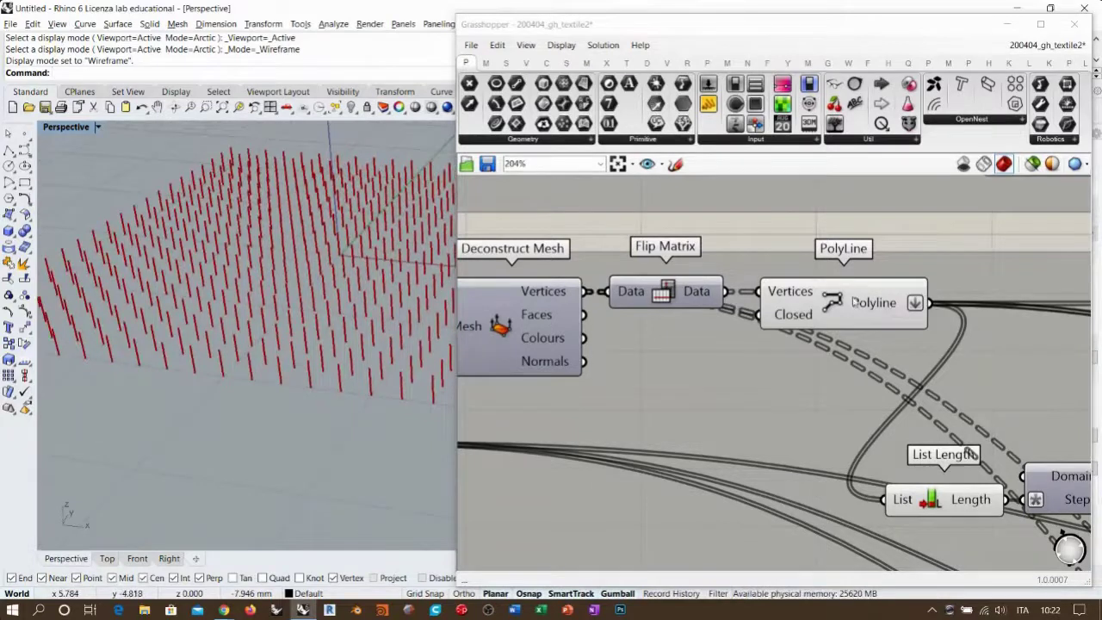
{"action": "right_click_drag", "start_coordinate": [293, 332], "coordinate": [249, 334]}
Follow the polyline output through the Length and Multiplication components to the Length(Line) goal
{"action": "right_click_drag", "start_coordinate": [1027, 331], "coordinate": [787, 333]}
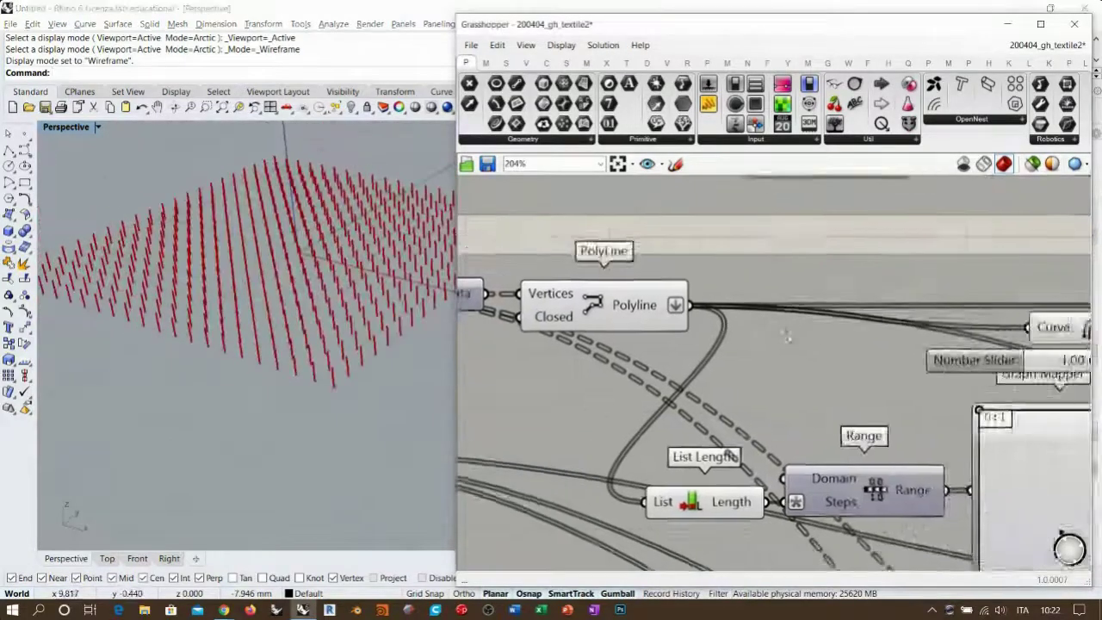
{"action": "scroll", "coordinate": [695, 315], "scroll_direction": "down", "scroll_amount": 2}
{"action": "right_click_drag", "start_coordinate": [886, 334], "coordinate": [784, 322]}
{"action": "right_click_drag", "start_coordinate": [865, 316], "coordinate": [813, 315]}
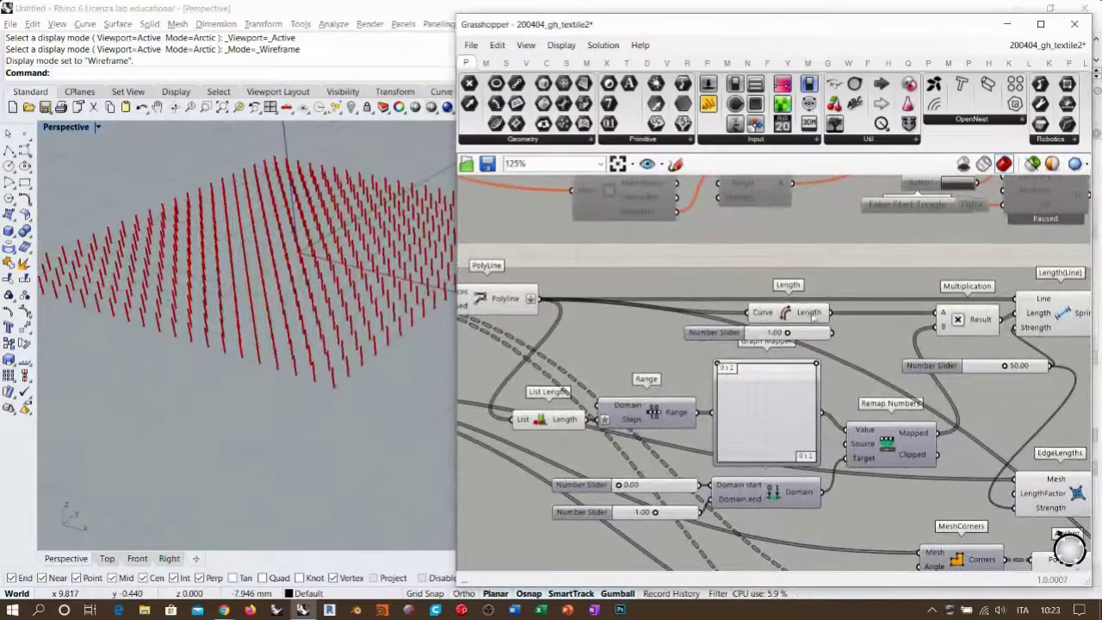
{"action": "left_click", "coordinate": [806, 315]}
{"action": "right_click_drag", "start_coordinate": [894, 332], "coordinate": [793, 337]}
{"action": "left_click", "coordinate": [953, 323]}
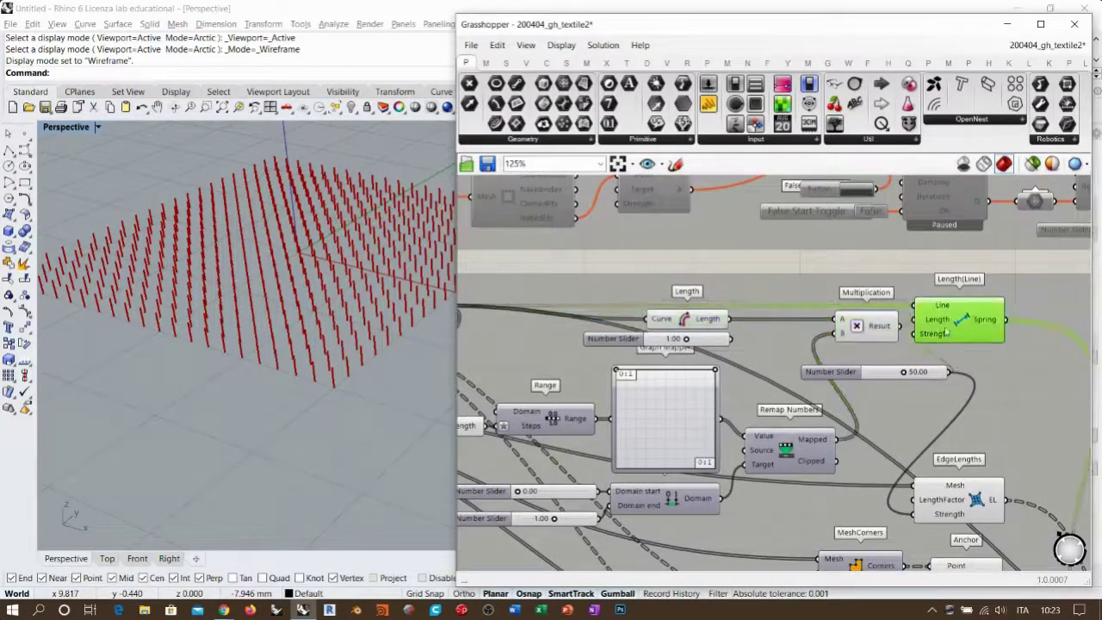
{"action": "left_click", "coordinate": [838, 260]}
Inspect the two inputs of the Multiplication component against the vertical connectors in the viewport
{"action": "scroll", "coordinate": [938, 321], "scroll_direction": "up", "scroll_amount": 3}
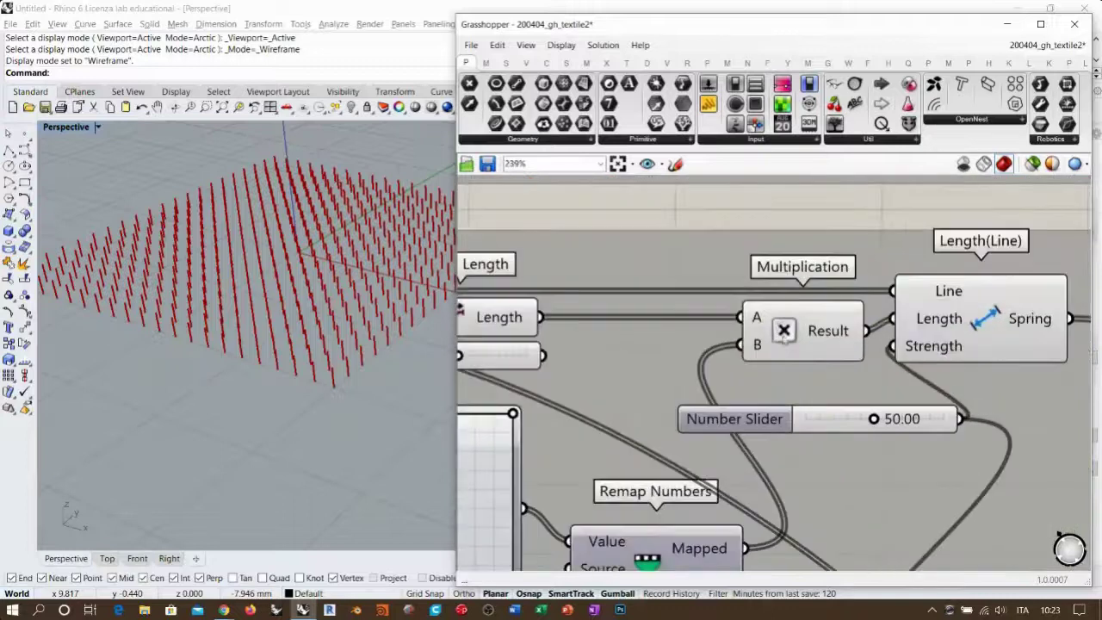
{"action": "scroll", "coordinate": [756, 348], "scroll_direction": "up", "scroll_amount": 4}
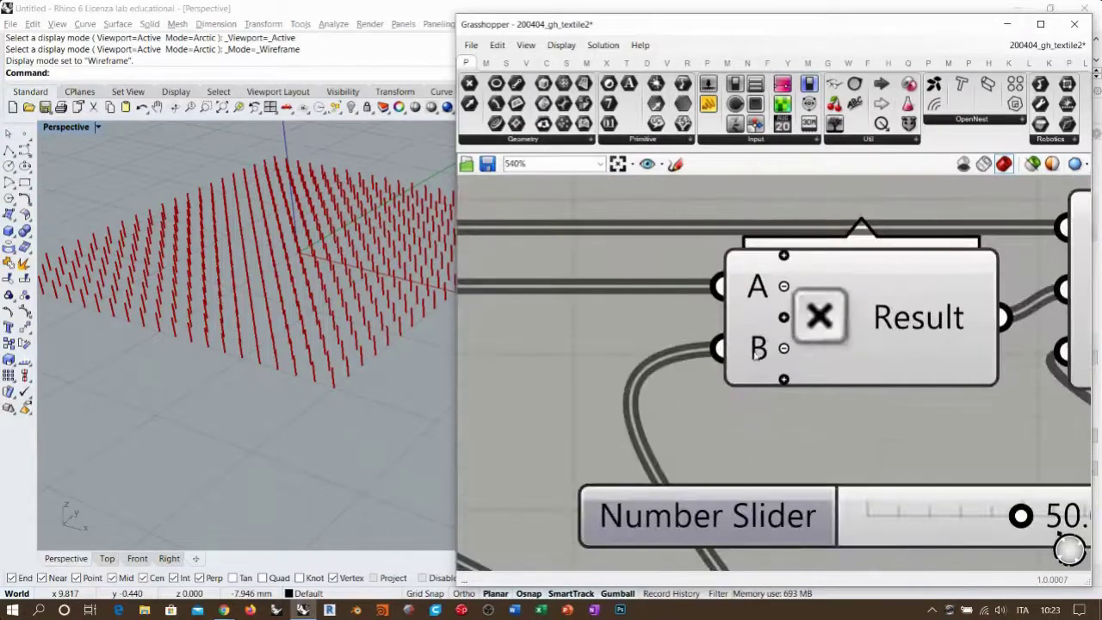
{"action": "right_click_drag", "start_coordinate": [270, 277], "coordinate": [277, 257]}
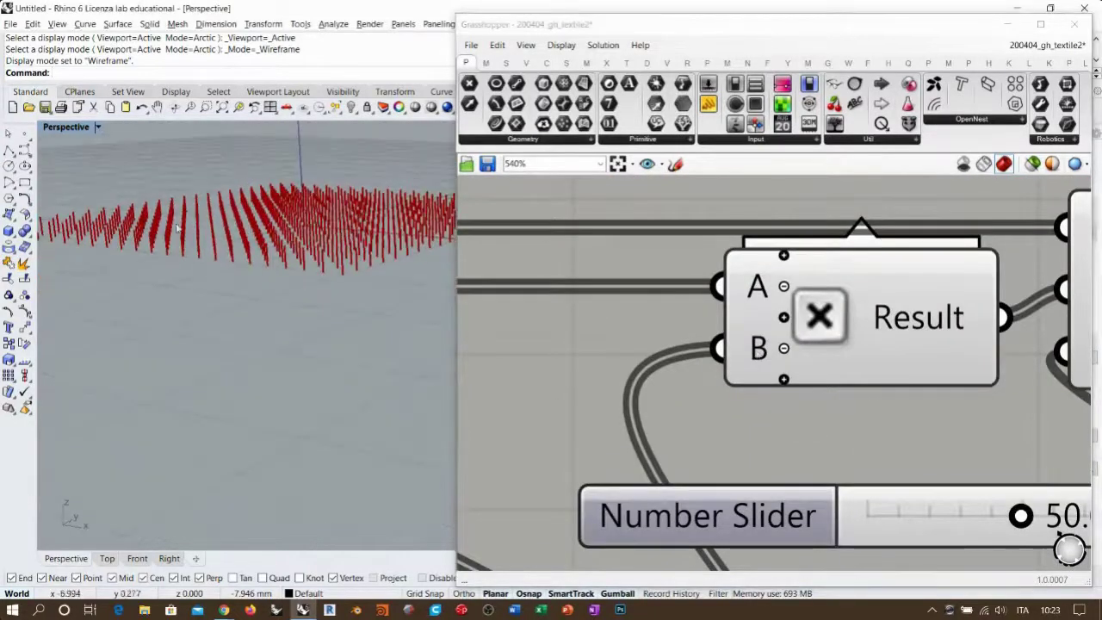
Examine the line grid in the viewport and the Graph Mapper chain feeding the B input of Multiplication
{"action": "right_click_drag", "start_coordinate": [276, 258], "coordinate": [256, 241]}
{"action": "left_click", "coordinate": [1069, 549]}
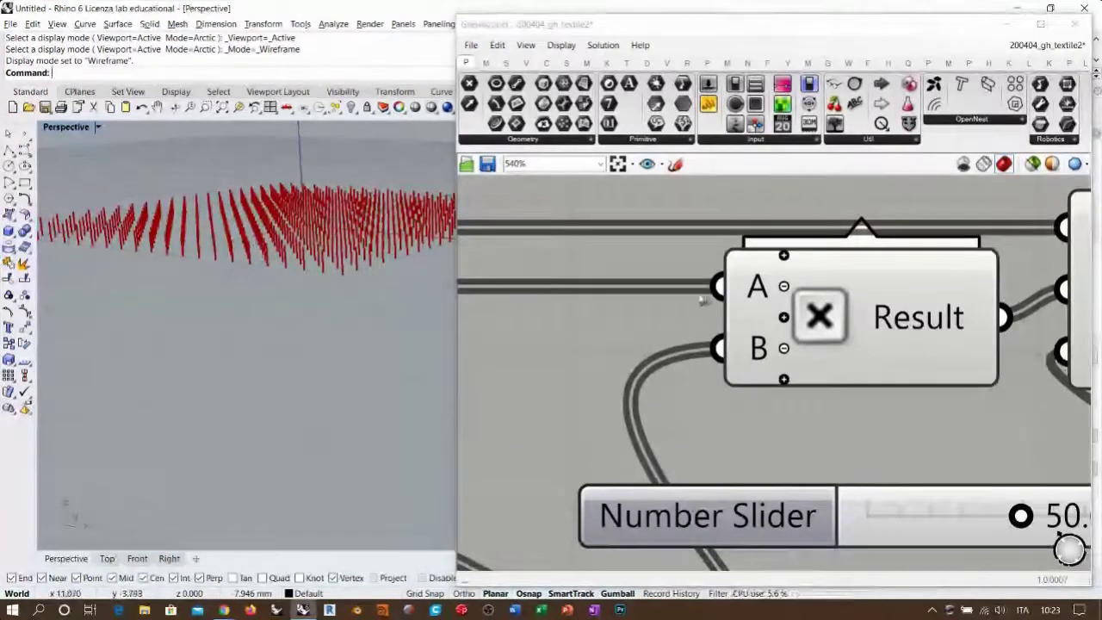
{"action": "scroll", "coordinate": [1069, 549], "scroll_direction": "down", "scroll_amount": 5}
{"action": "scroll", "coordinate": [894, 317], "scroll_direction": "down", "scroll_amount": 3}
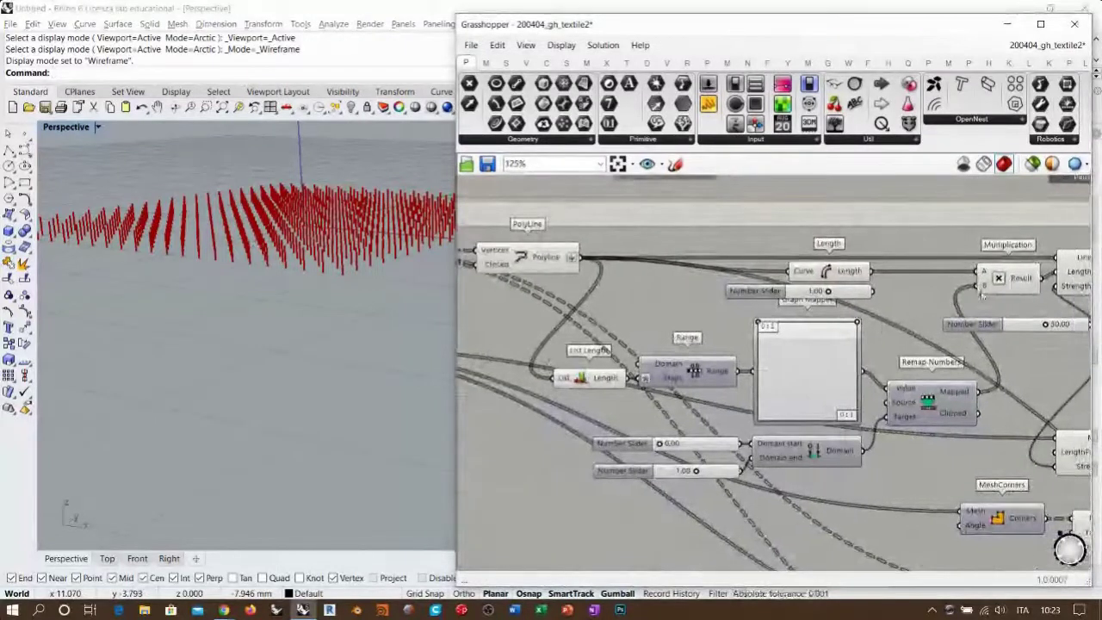
{"action": "mouse_move", "coordinate": [985, 288]}
{"action": "left_click", "coordinate": [834, 376]}
{"action": "left_click", "coordinate": [819, 407]}
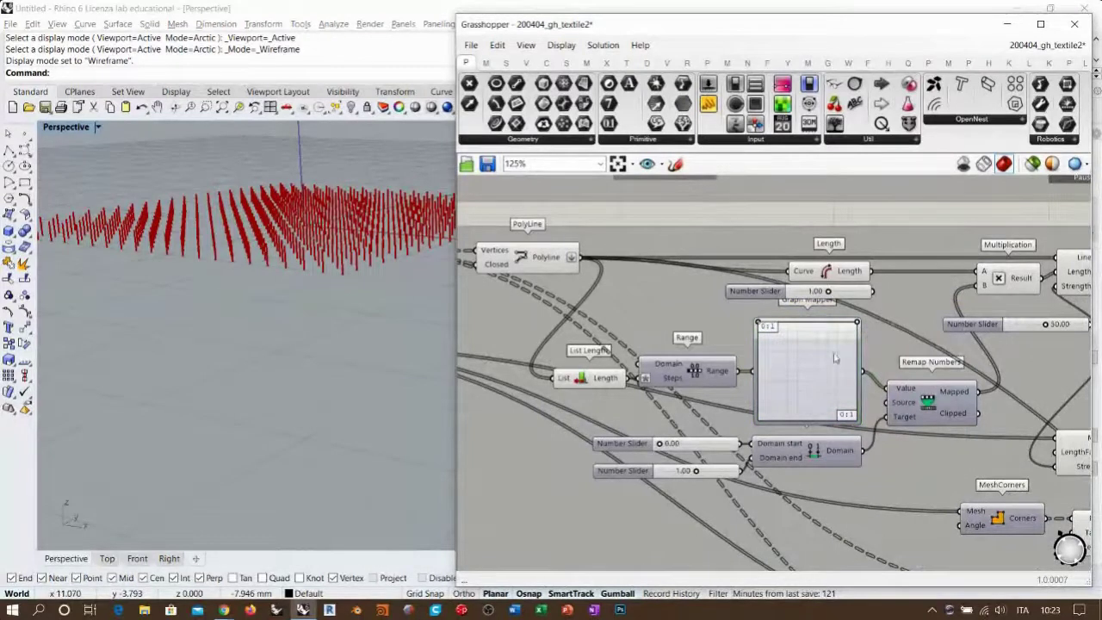
{"action": "right_click_drag", "start_coordinate": [420, 293], "coordinate": [340, 241]}
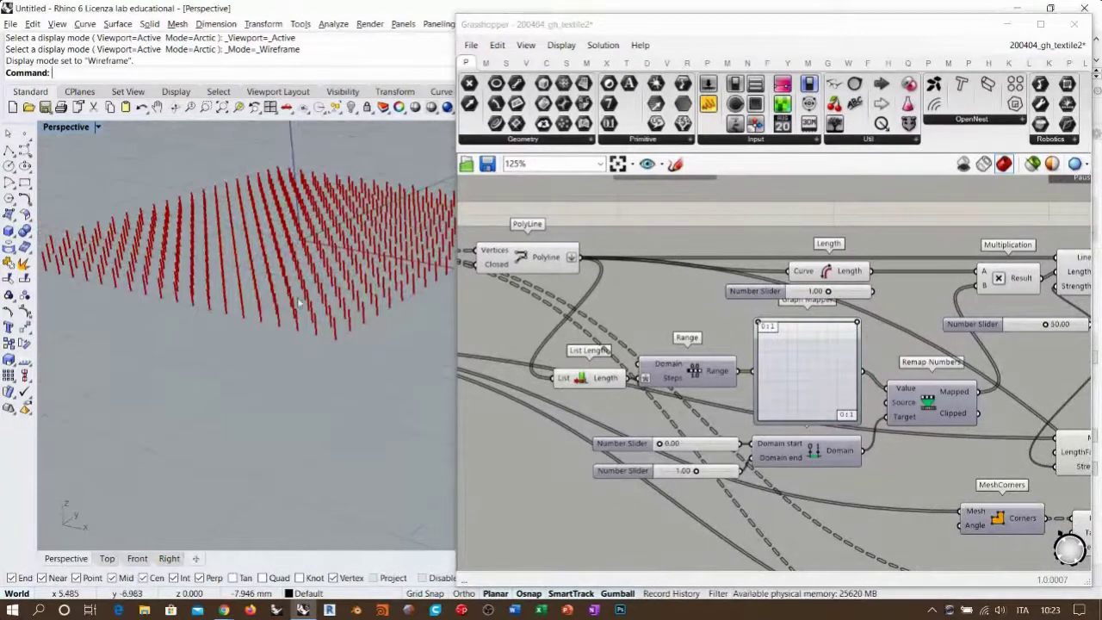
{"action": "scroll", "coordinate": [800, 370], "scroll_direction": "up", "scroll_amount": 4}
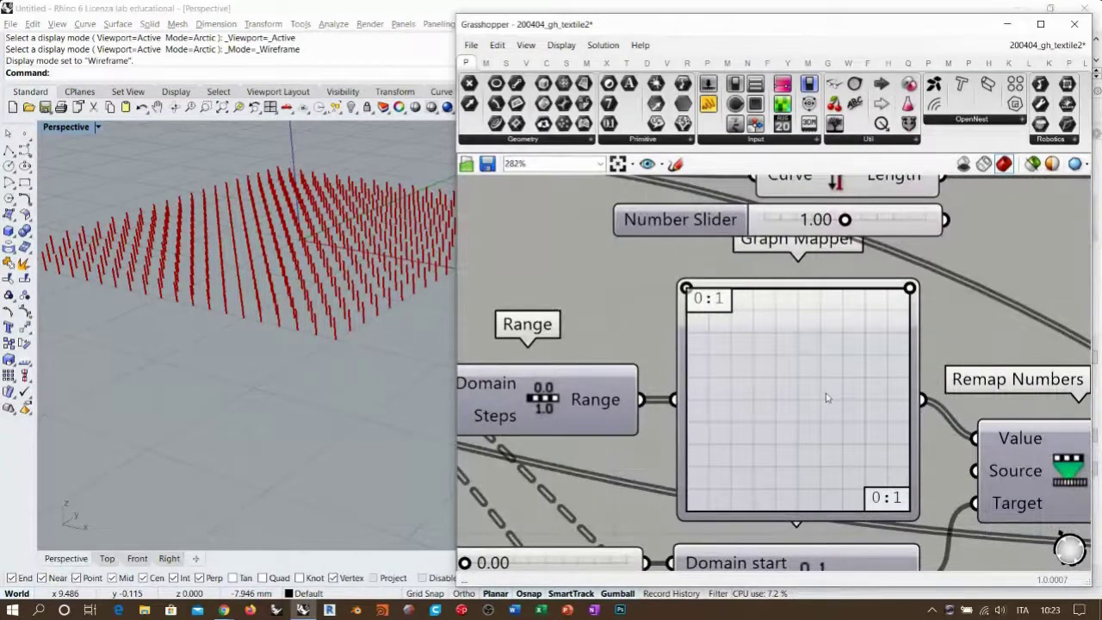
{"action": "scroll", "coordinate": [829, 379], "scroll_direction": "down", "scroll_amount": 5}
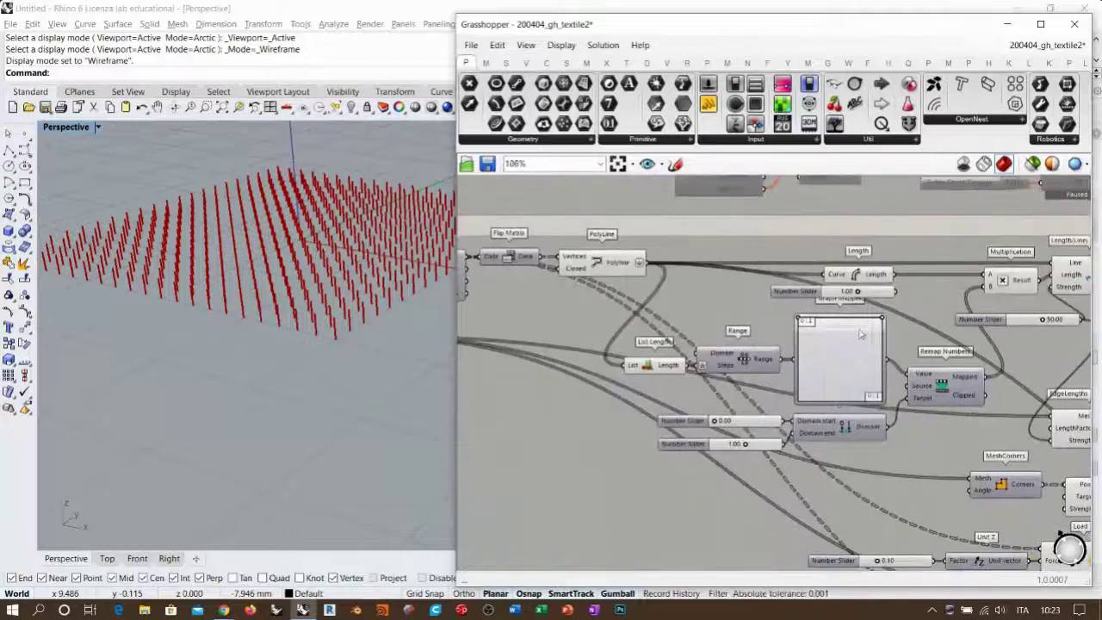
Set the Graph Mapper's graph type to Linear
{"action": "scroll", "coordinate": [864, 332], "scroll_direction": "up", "scroll_amount": 3}
{"action": "right_click", "coordinate": [816, 349]}
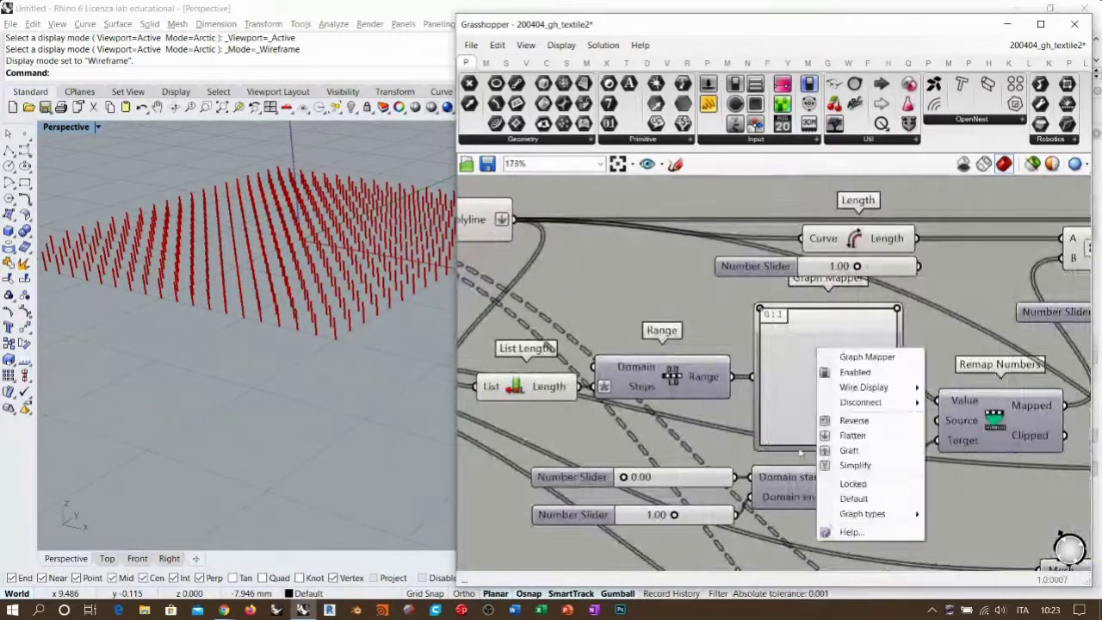
{"action": "mouse_move", "coordinate": [867, 517]}
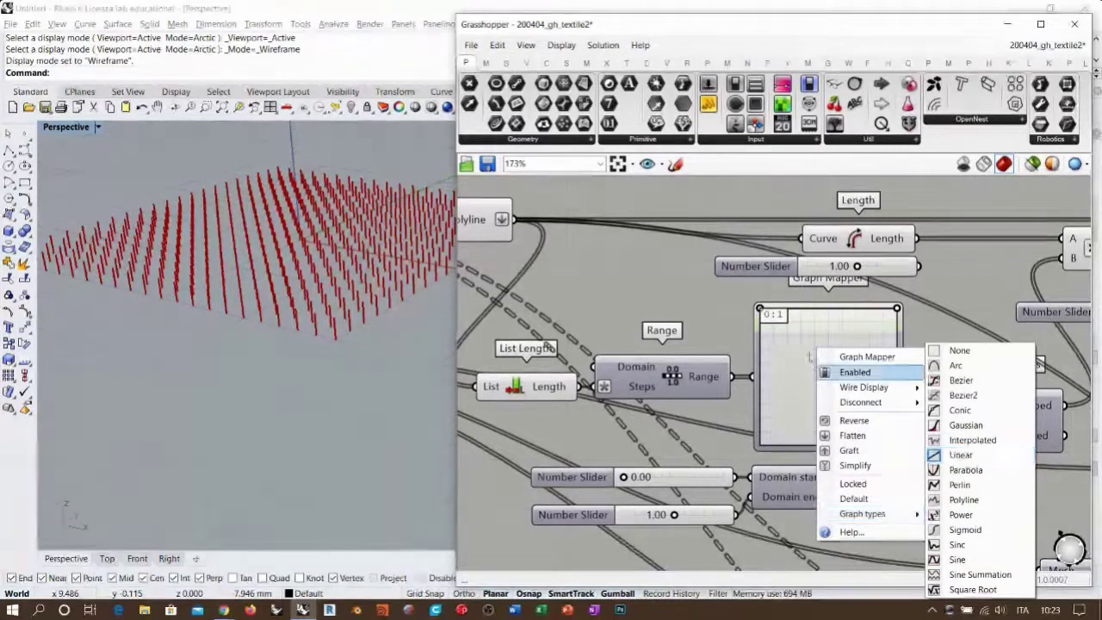
{"action": "left_click", "coordinate": [968, 456]}
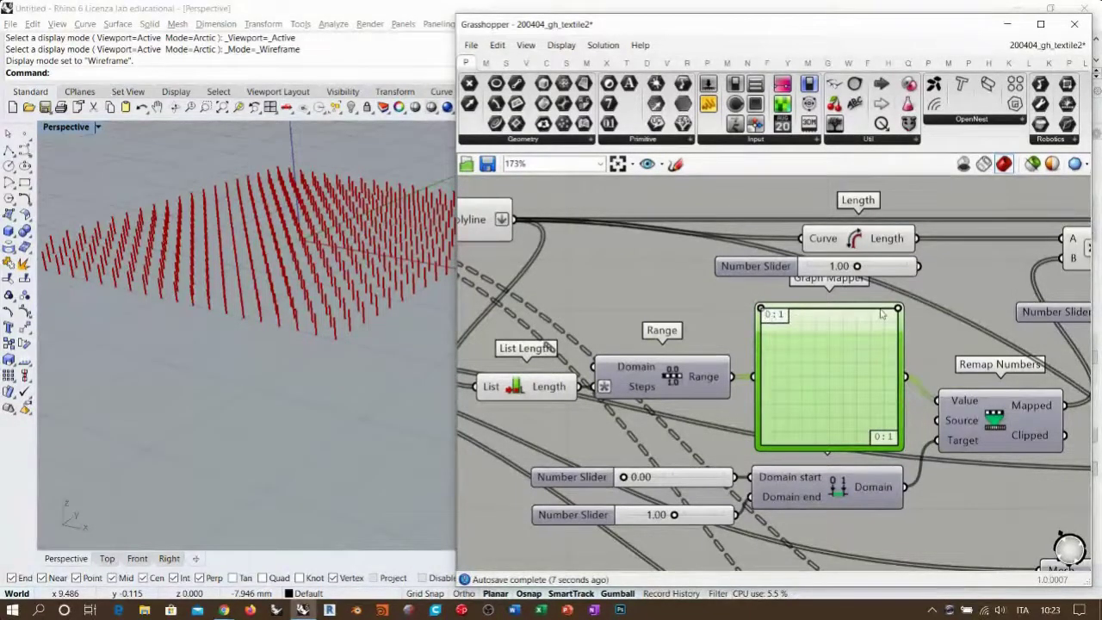
Inspect the mapped values of Remap Numbers and trace the connections through Multiplication to the Length(Line) goal
{"action": "right_click_drag", "start_coordinate": [939, 318], "coordinate": [883, 241]}
{"action": "left_click", "coordinate": [906, 323]}
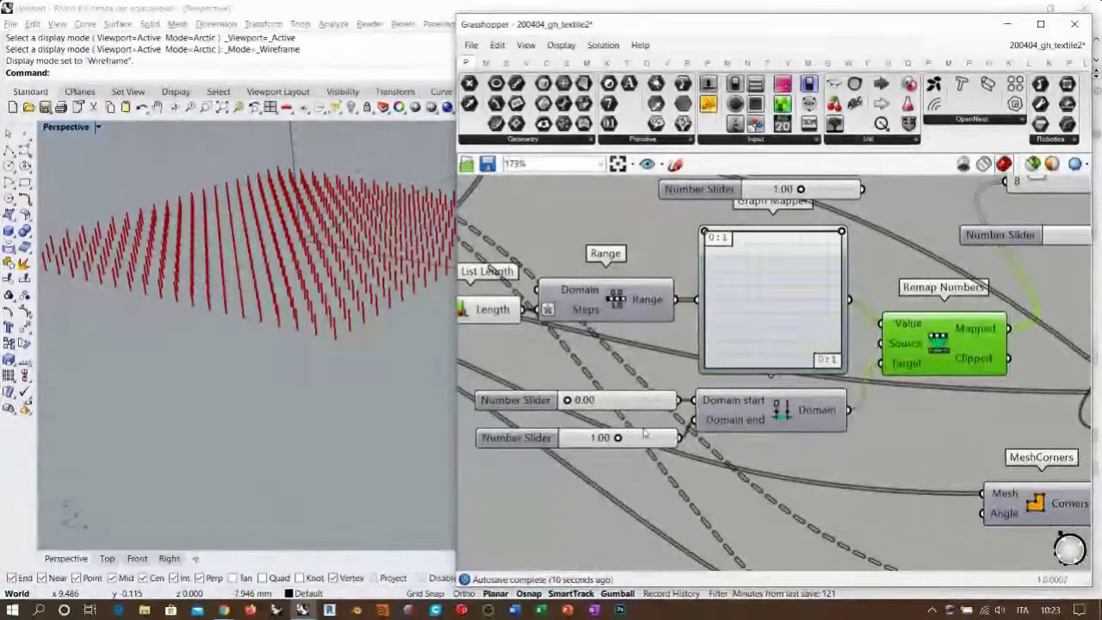
{"action": "mouse_move", "coordinate": [978, 332]}
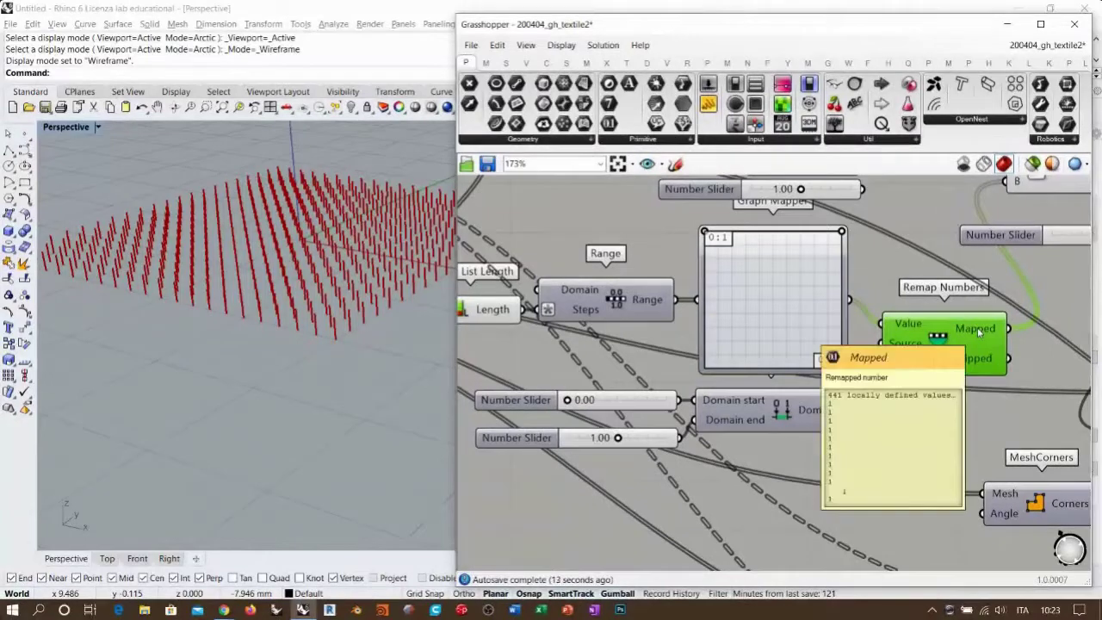
{"action": "right_click_drag", "start_coordinate": [941, 276], "coordinate": [781, 407]}
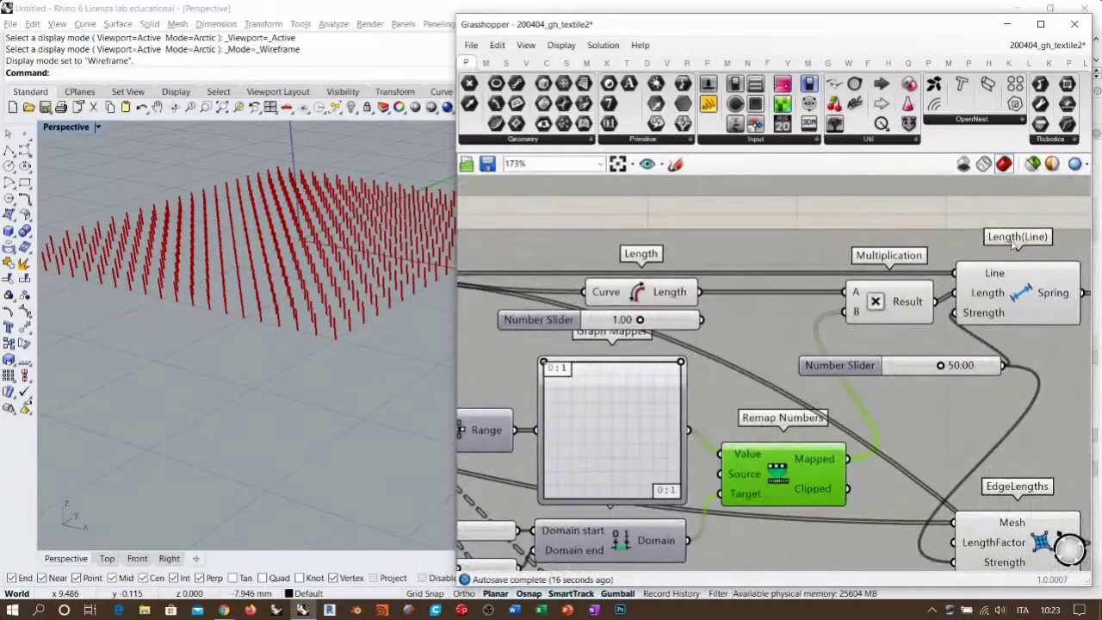
{"action": "right_click_drag", "start_coordinate": [510, 294], "coordinate": [710, 301]}
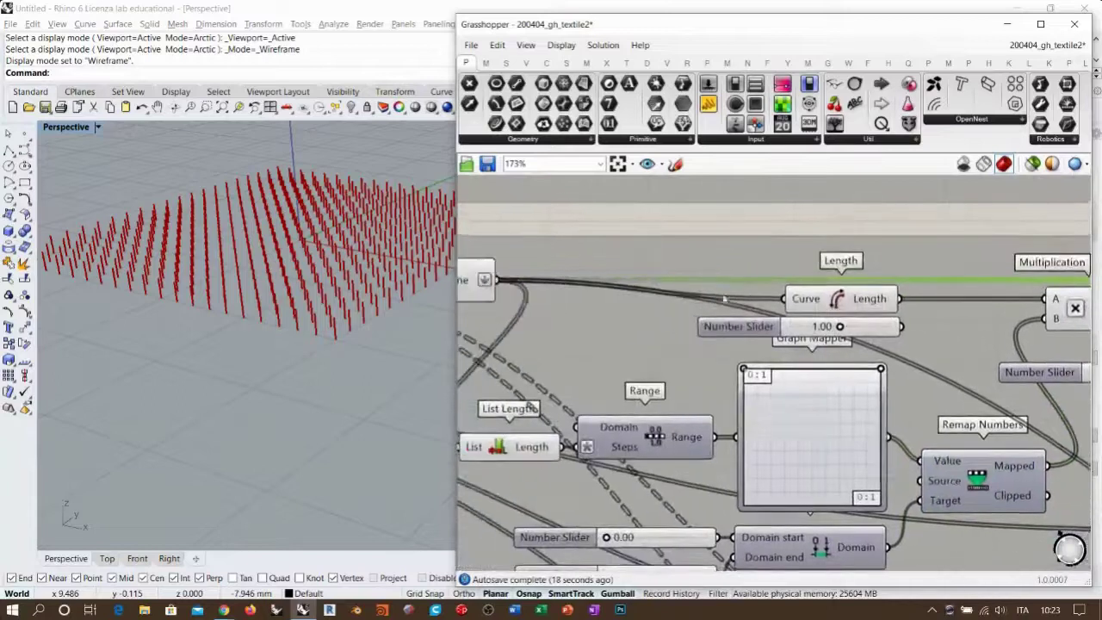
Delete the unconnected 1.00 number slider below the Length component
{"action": "right_click_drag", "start_coordinate": [871, 298], "coordinate": [719, 275]}
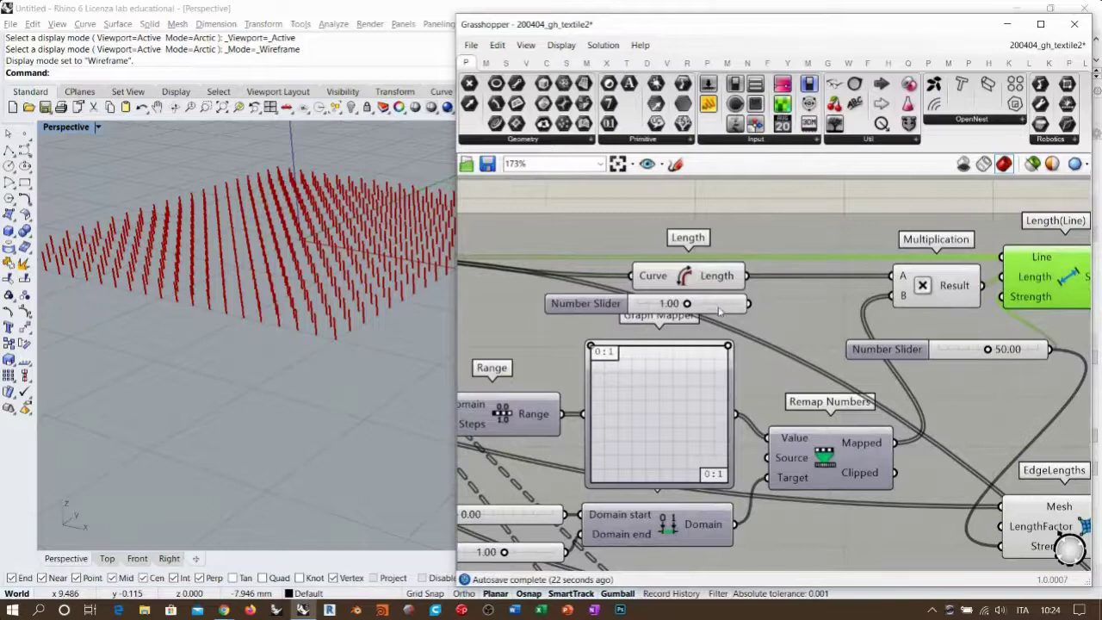
{"action": "left_click", "coordinate": [719, 308]}
{"action": "key", "text": "Delete"}
Move List Length, Range, Graph Mapper, domain, its sliders and Remap Numbers up toward the Length component, and shift Remap Numbers slightly down
{"action": "scroll", "coordinate": [792, 275], "scroll_direction": "down", "scroll_amount": 4}
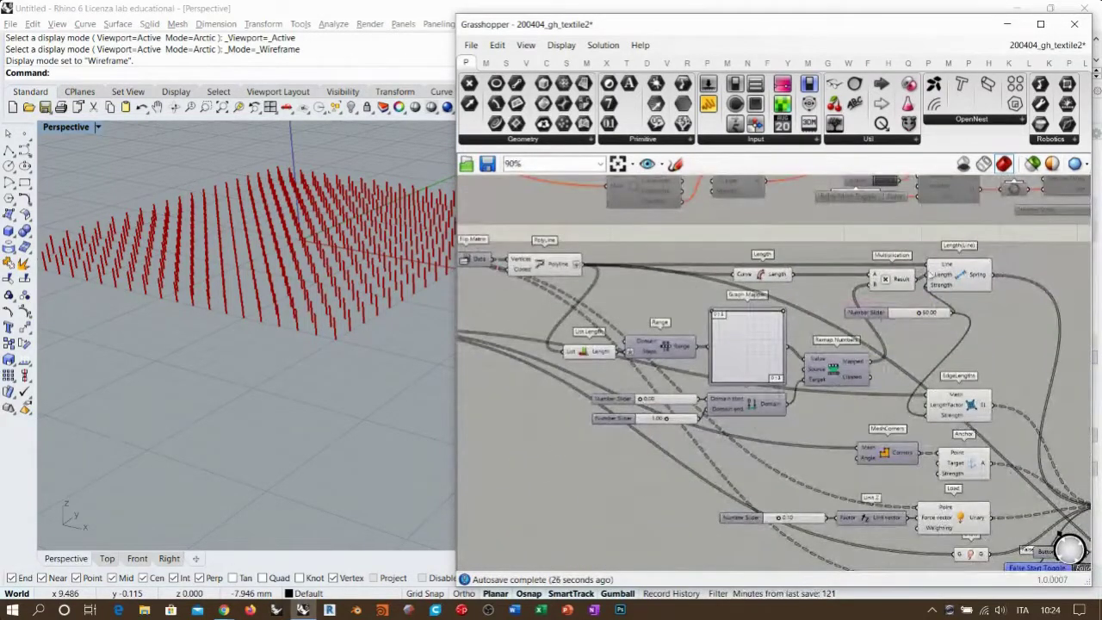
{"action": "left_click", "coordinate": [584, 355]}
{"action": "left_click", "coordinate": [659, 351], "text": "shift"}
{"action": "left_click", "coordinate": [675, 402], "text": "shift"}
{"action": "left_click", "coordinate": [681, 421], "text": "shift"}
{"action": "left_click", "coordinate": [748, 357], "text": "shift"}
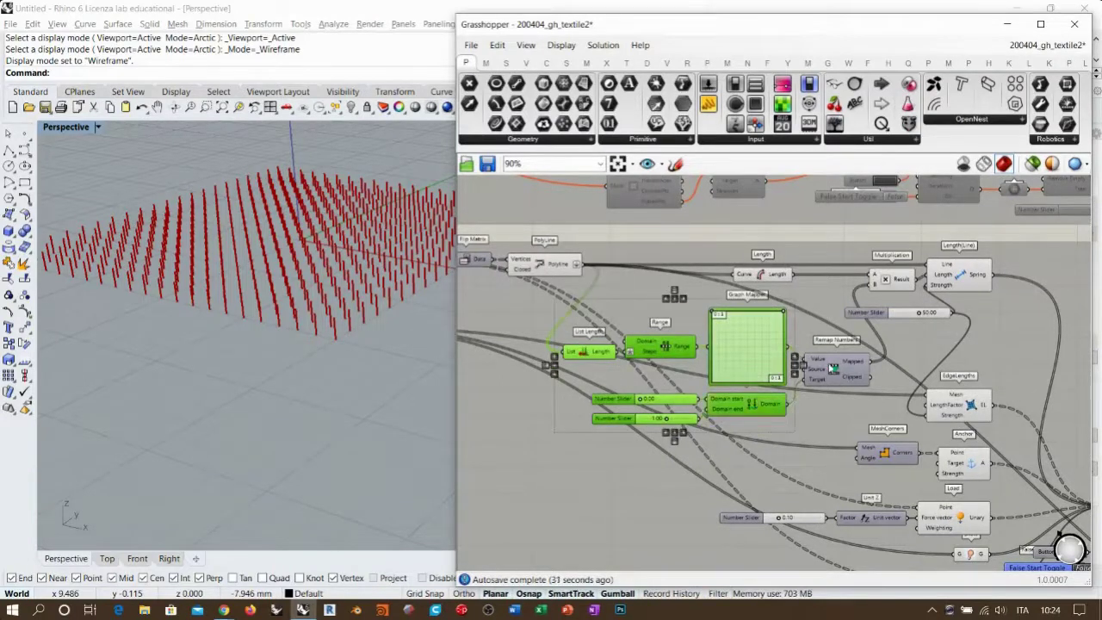
{"action": "left_click", "coordinate": [833, 369], "text": "shift"}
{"action": "mouse_move", "coordinate": [744, 355]}
{"action": "left_mouse_down"}
{"action": "mouse_move", "coordinate": [744, 343]}
{"action": "mouse_move", "coordinate": [756, 343]}
{"action": "left_mouse_up"}
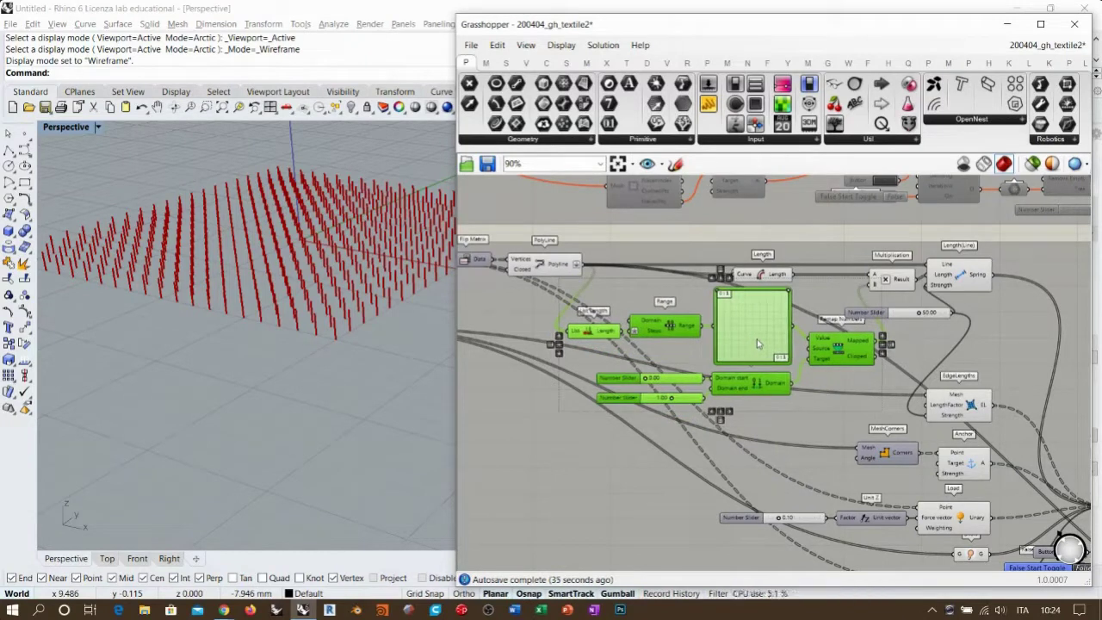
{"action": "left_click", "coordinate": [784, 240]}
{"action": "left_click", "coordinate": [857, 349]}
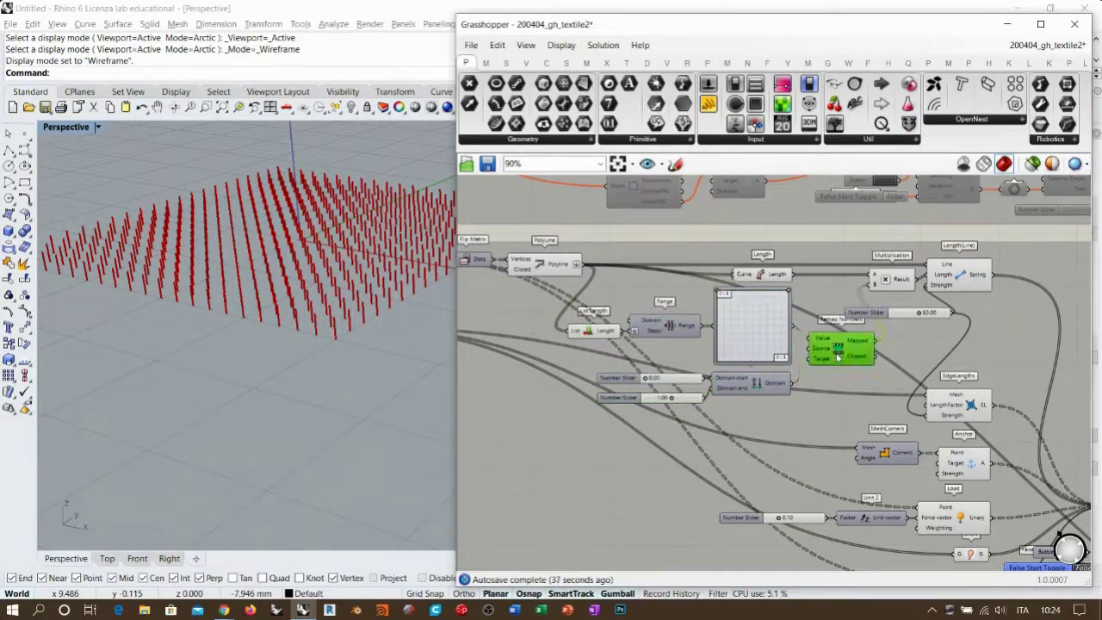
{"action": "left_click", "coordinate": [683, 235]}
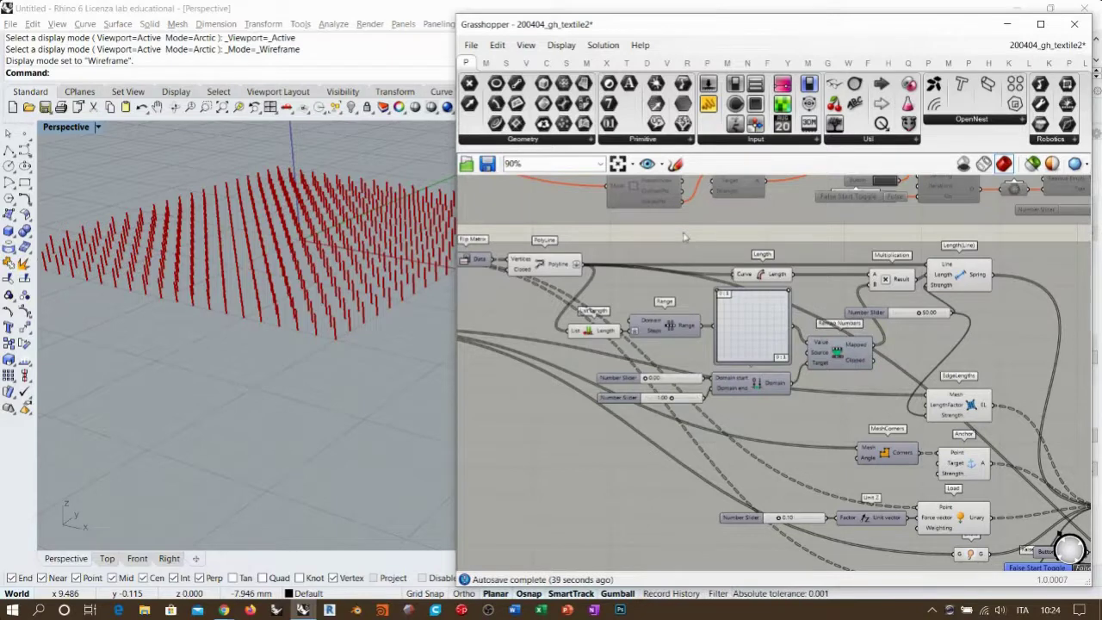
Trace the definition back from the Graph Mapper through PolyLine to Mesh Surface and examine its U and V count sliders
{"action": "scroll", "coordinate": [683, 237], "scroll_direction": "up", "scroll_amount": 4}
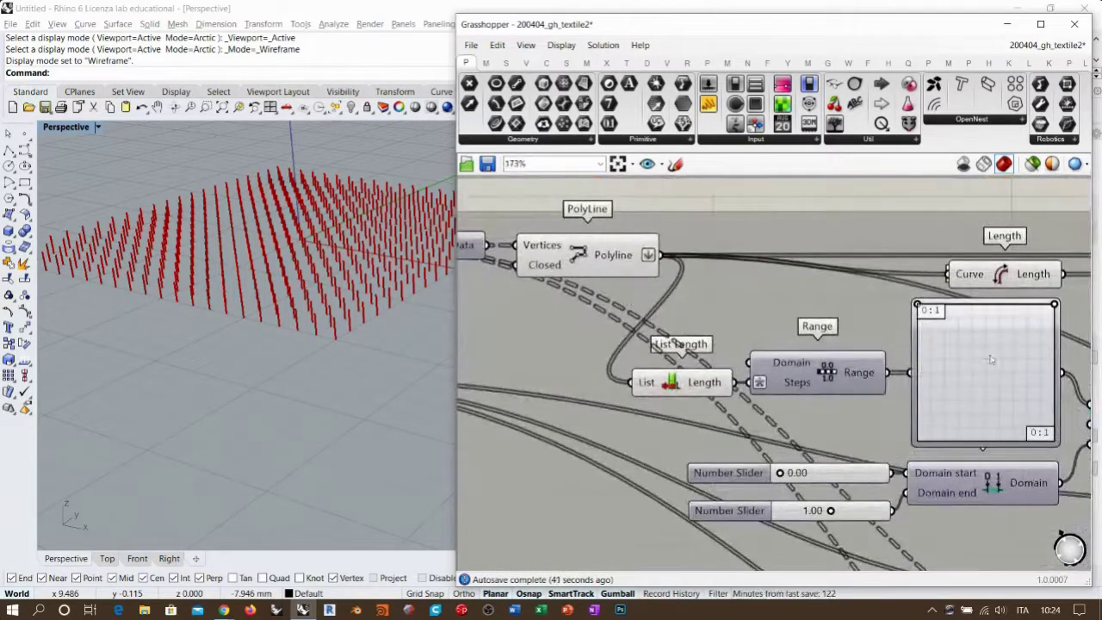
{"action": "right_click_drag", "start_coordinate": [986, 363], "coordinate": [846, 332]}
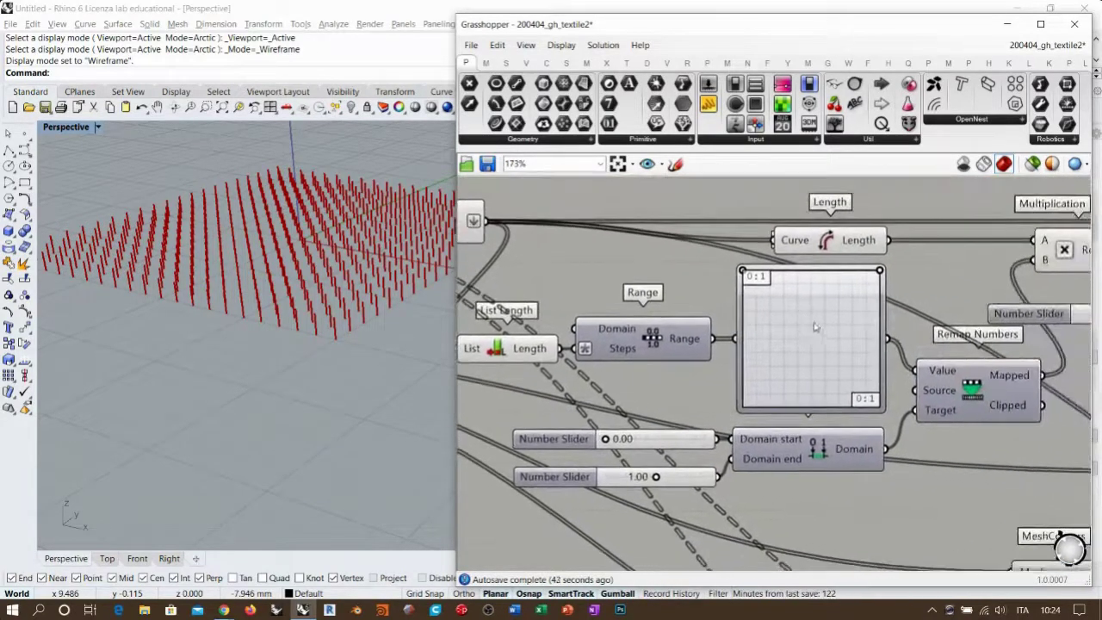
{"action": "right_click_drag", "start_coordinate": [871, 345], "coordinate": [979, 368]}
{"action": "mouse_move", "coordinate": [550, 250]}
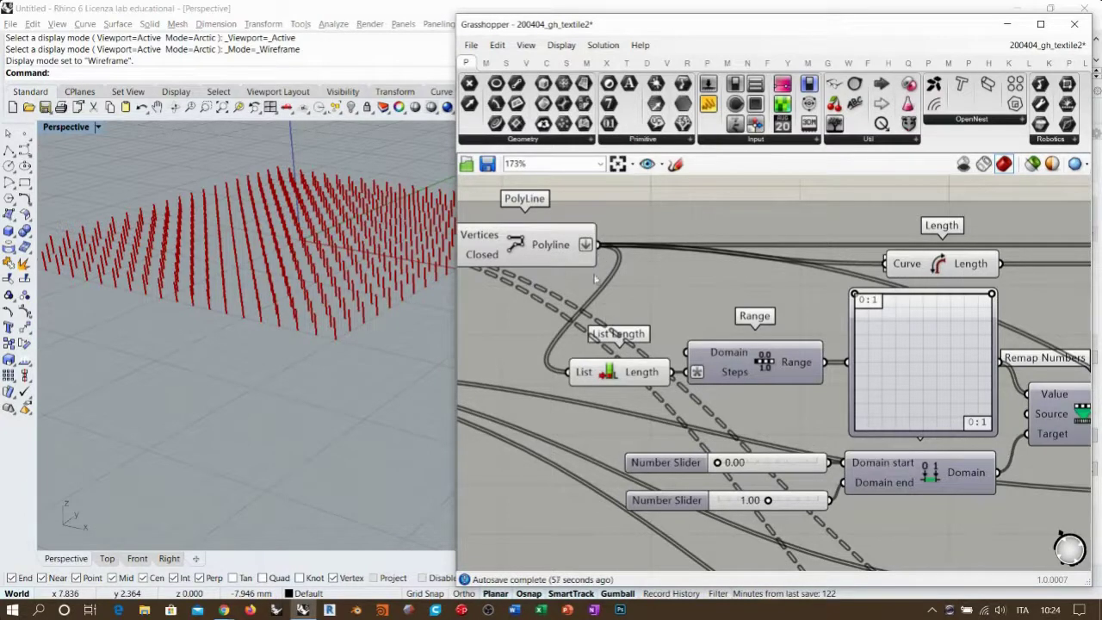
{"action": "right_click_drag", "start_coordinate": [561, 276], "coordinate": [855, 284]}
{"action": "right_click_drag", "start_coordinate": [569, 242], "coordinate": [892, 212]}
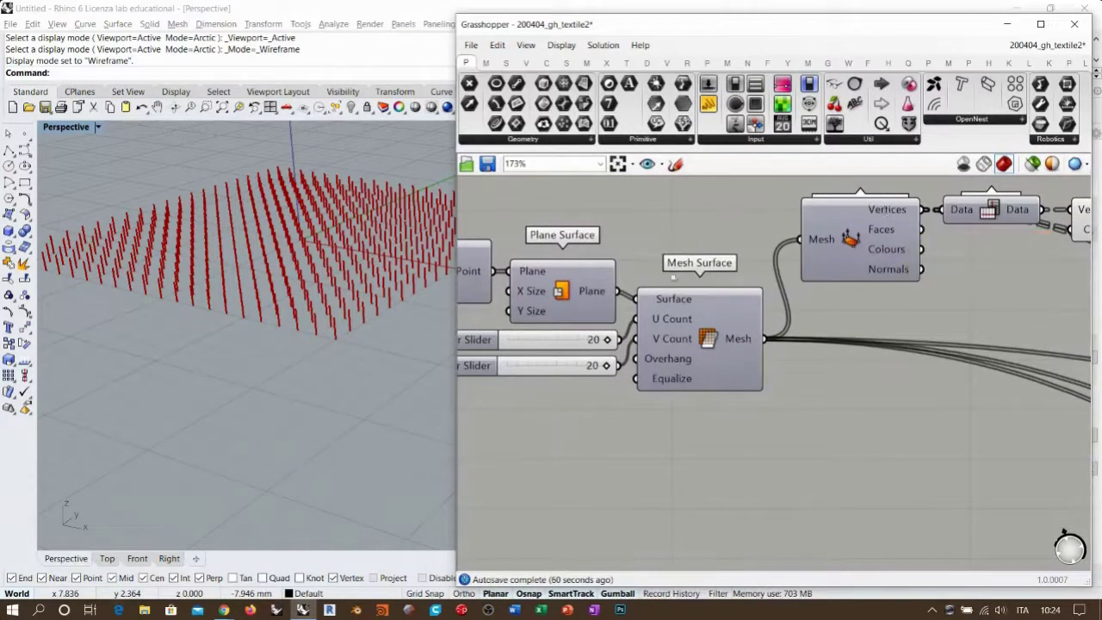
{"action": "left_click", "coordinate": [560, 341]}
{"action": "left_click", "coordinate": [566, 372], "text": "shift"}
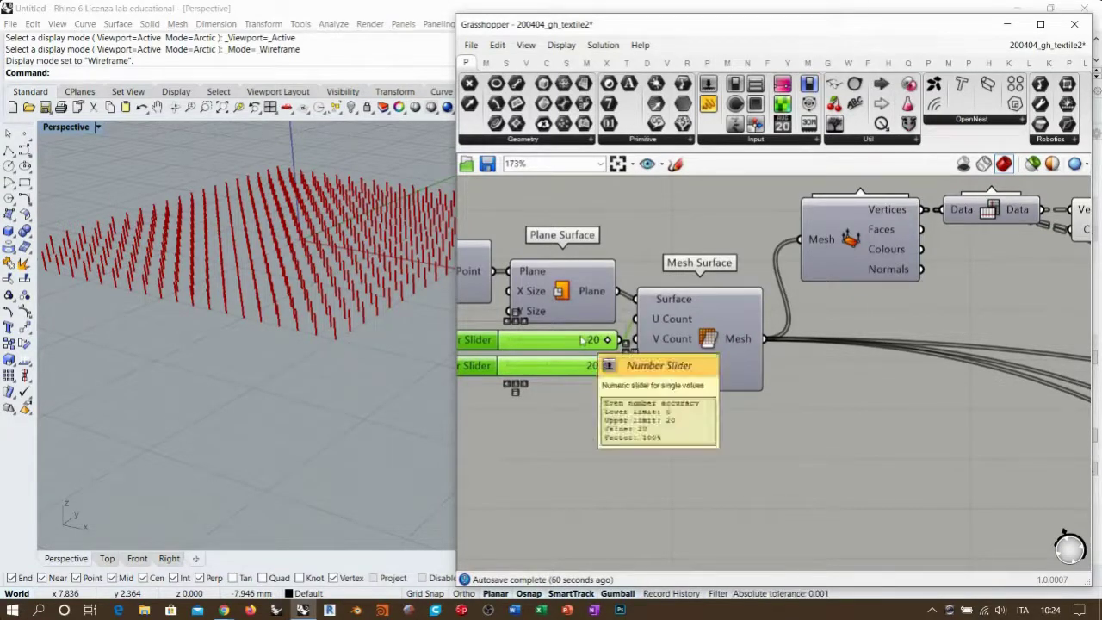
Inspect the List Length output and the Range component that feeds the Graph Mapper
{"action": "right_click_drag", "start_coordinate": [857, 336], "coordinate": [622, 327]}
{"action": "right_click_drag", "start_coordinate": [1037, 347], "coordinate": [719, 337]}
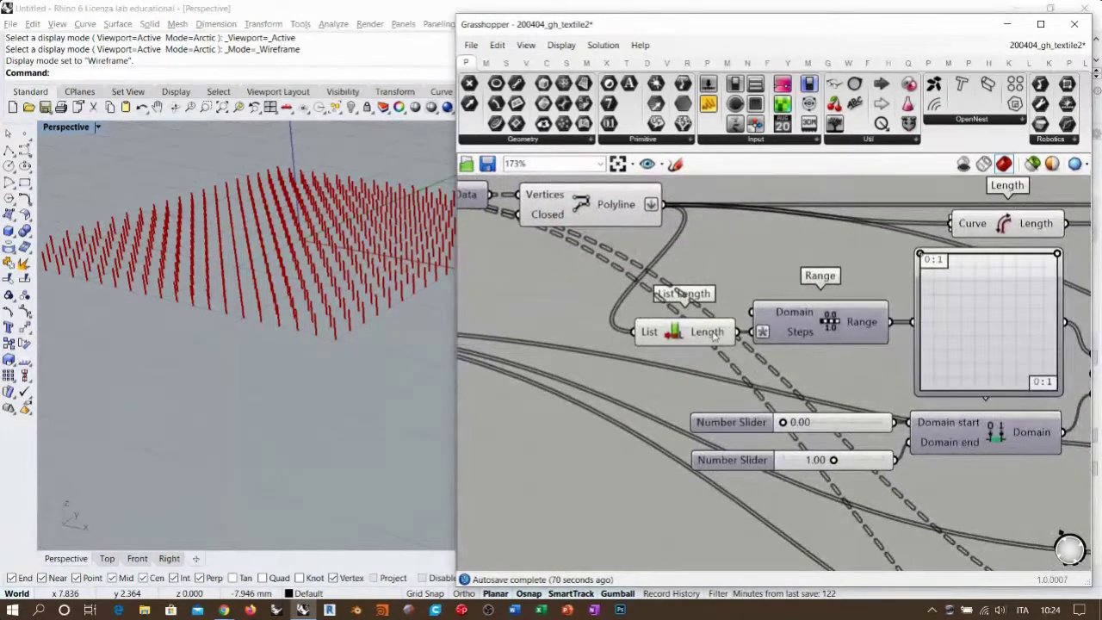
{"action": "mouse_move", "coordinate": [713, 339]}
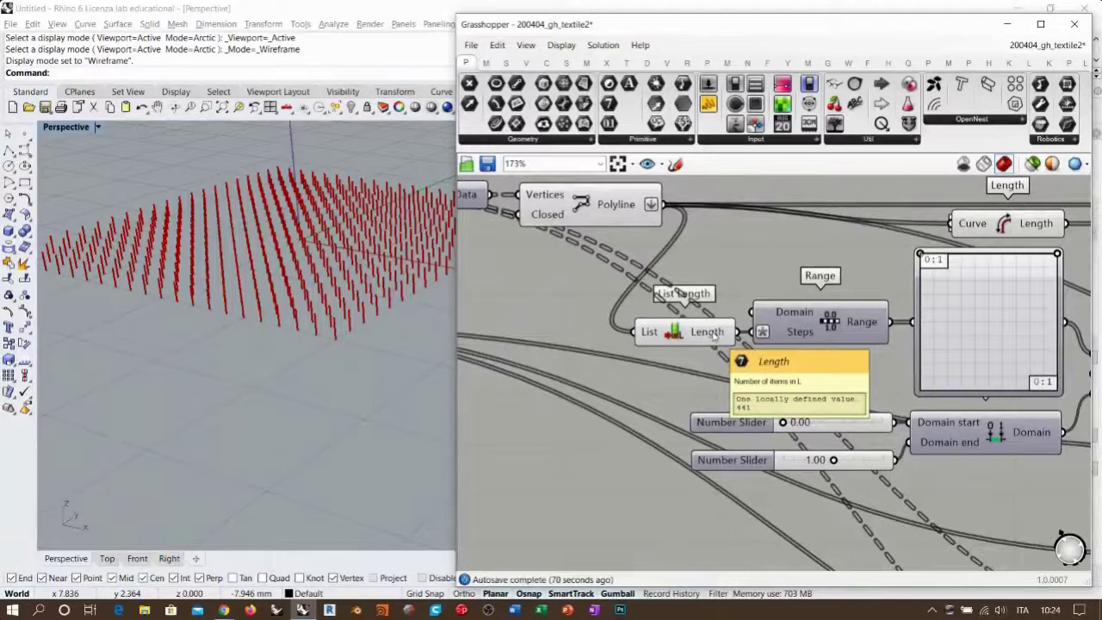
{"action": "scroll", "coordinate": [839, 317], "scroll_direction": "right", "scroll_amount": 4}
{"action": "mouse_move", "coordinate": [805, 320]}
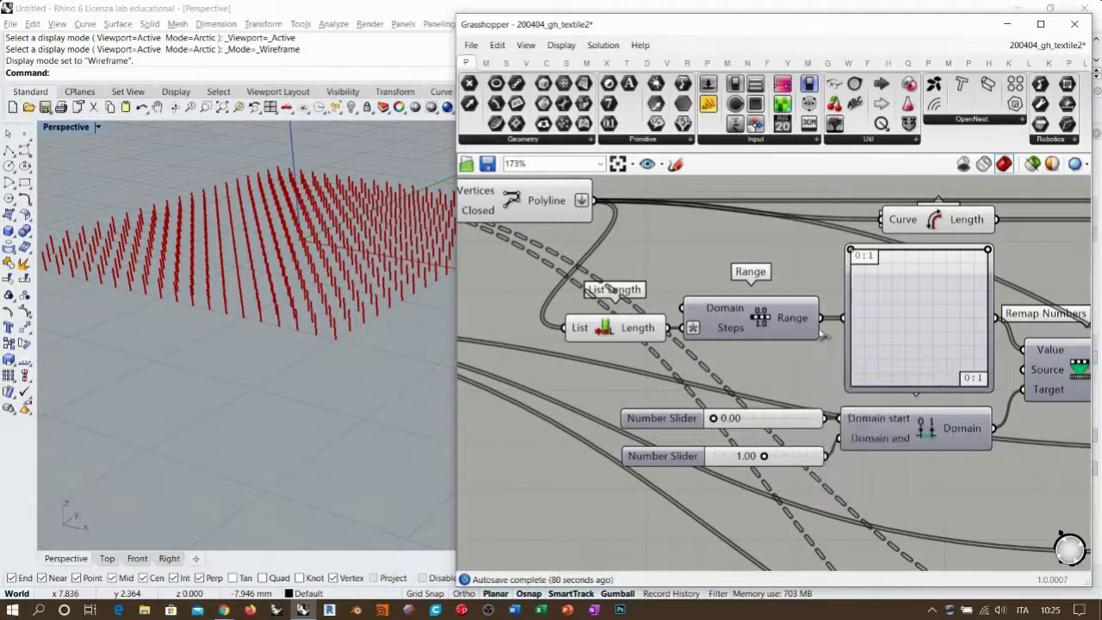
{"action": "scroll", "coordinate": [786, 346], "scroll_direction": "down", "scroll_amount": 3}
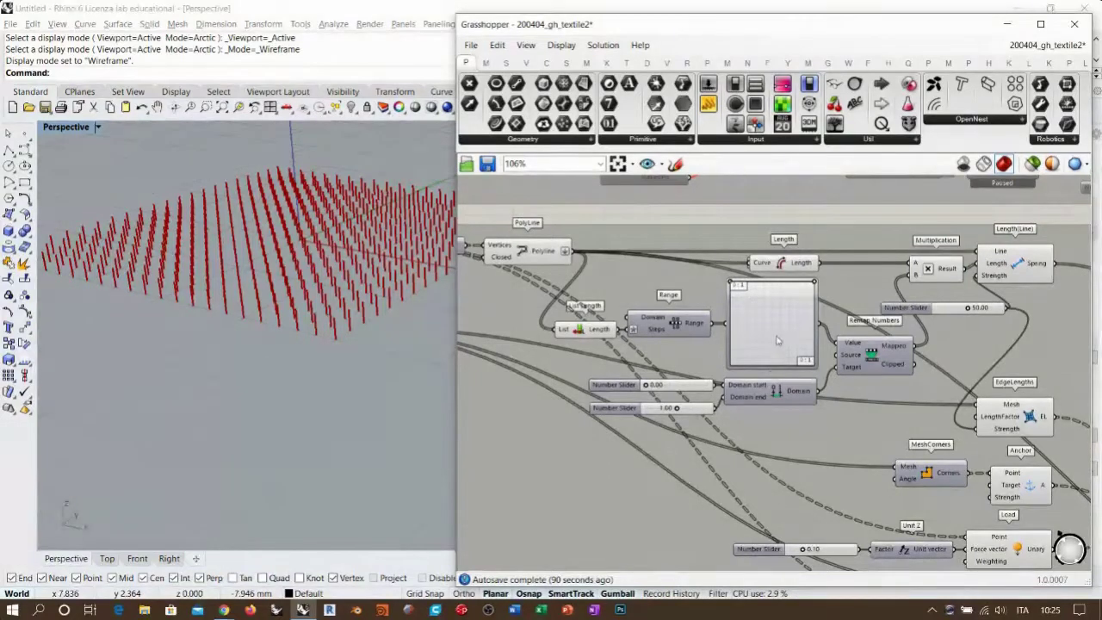
Examine the Mesh Surface component and its connection to the EdgeLengths goal
{"action": "scroll", "coordinate": [779, 342], "scroll_direction": "down", "scroll_amount": 3}
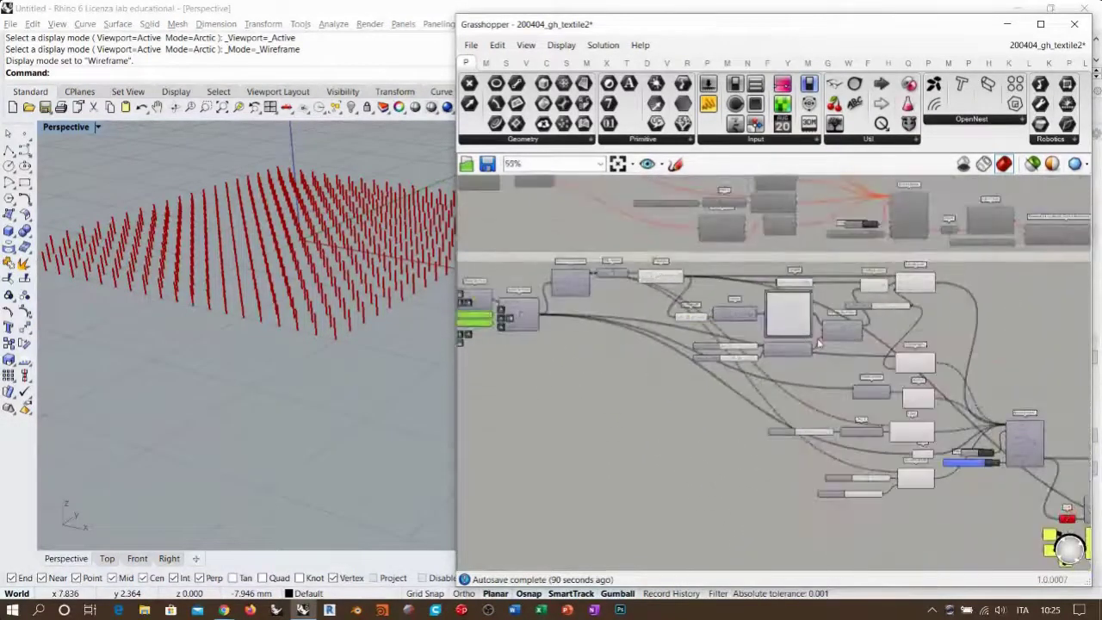
{"action": "scroll", "coordinate": [517, 310], "scroll_direction": "up", "scroll_amount": 5}
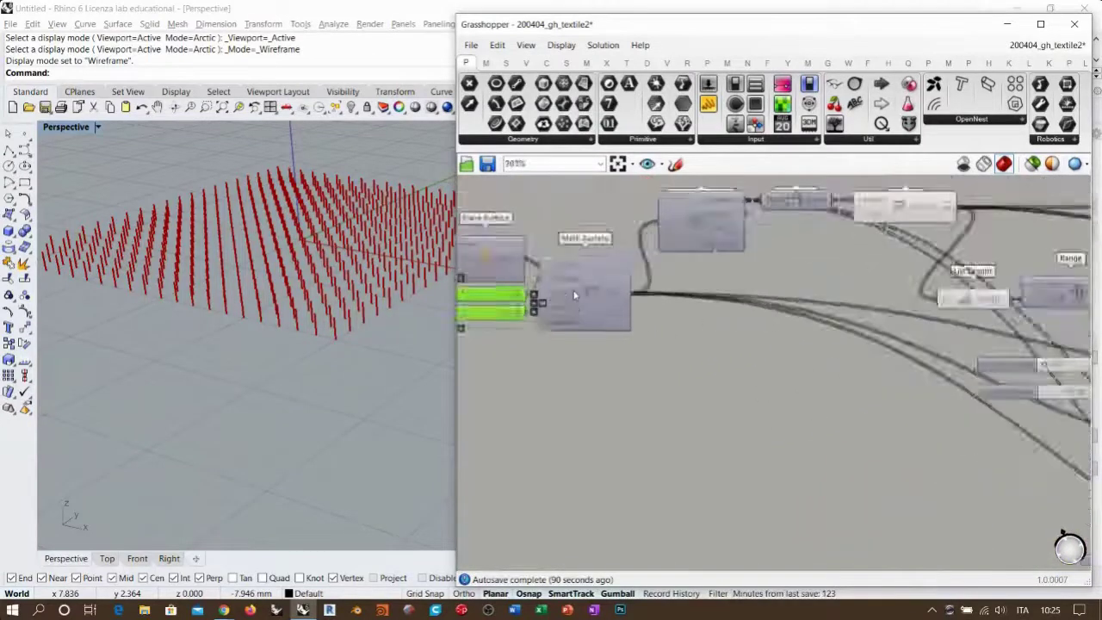
{"action": "left_click", "coordinate": [621, 304]}
{"action": "scroll", "coordinate": [622, 303], "scroll_direction": "down", "scroll_amount": 4}
{"action": "right_click_drag", "start_coordinate": [1024, 388], "coordinate": [785, 337]}
{"action": "scroll", "coordinate": [758, 336], "scroll_direction": "up", "scroll_amount": 4}
{"action": "left_click", "coordinate": [708, 316]}
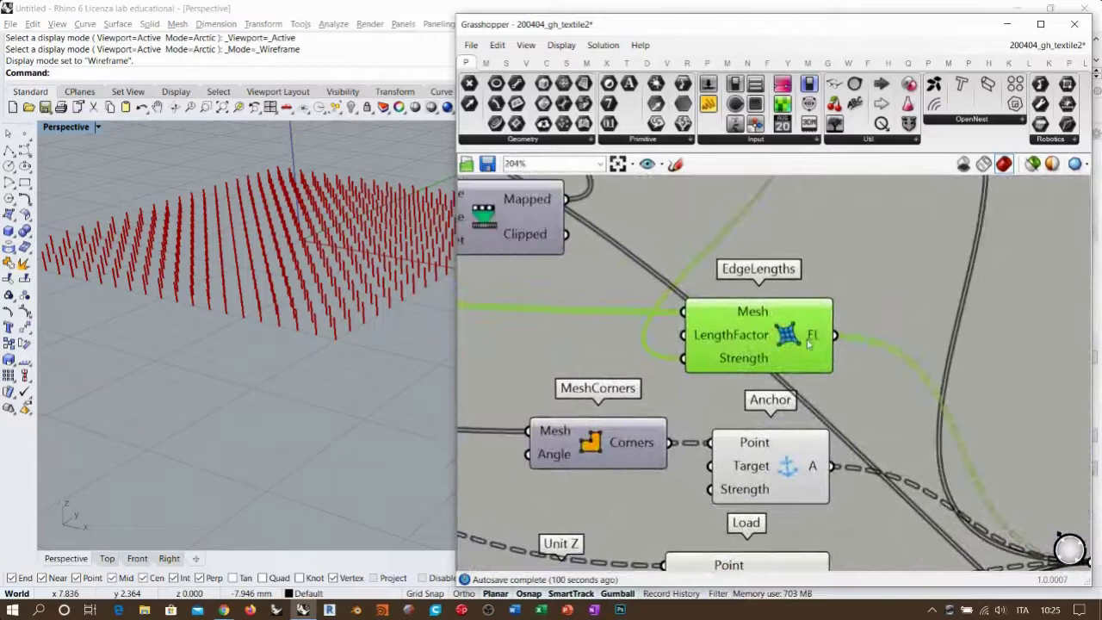
Examine the MeshCorners input of the Anchor goal and the Load goal with its Unit Z force vector
{"action": "scroll", "coordinate": [804, 304], "scroll_direction": "down", "scroll_amount": 3}
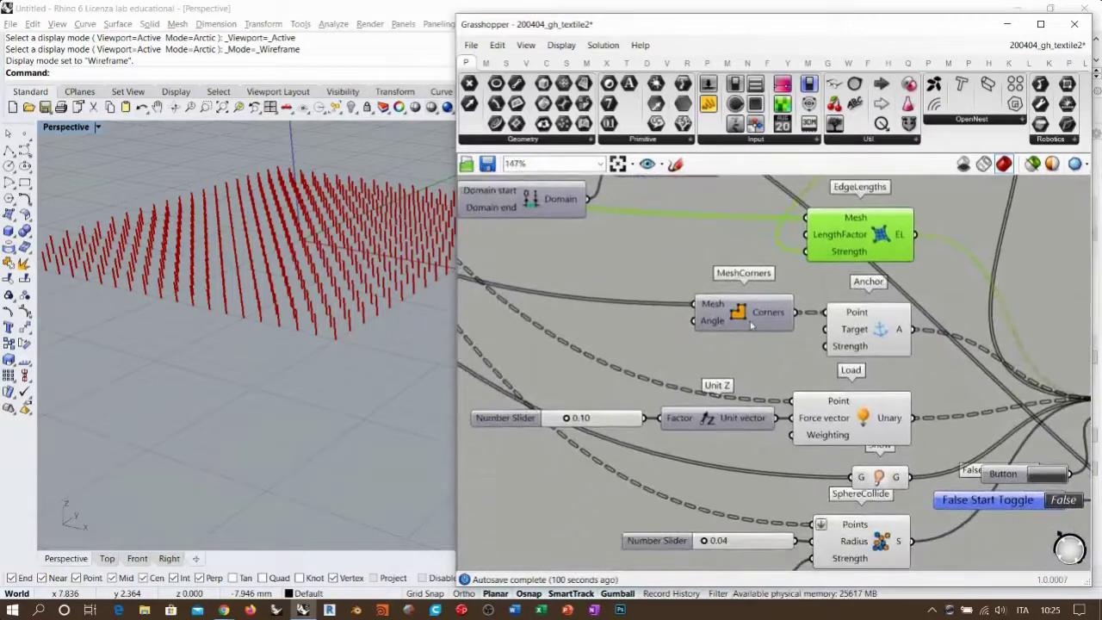
{"action": "left_click", "coordinate": [741, 315]}
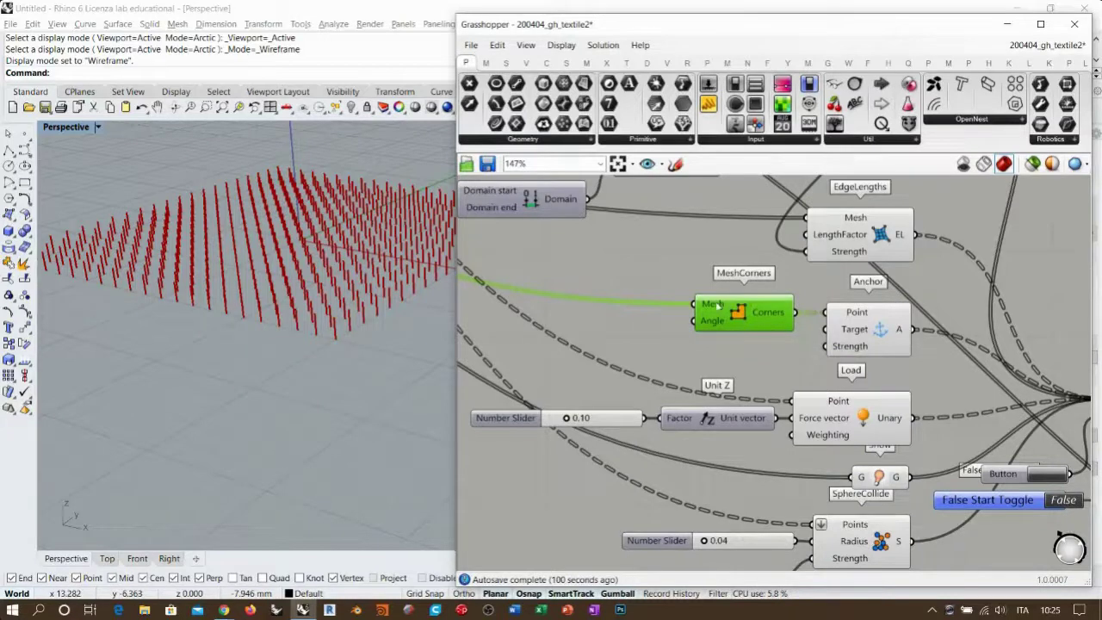
{"action": "right_click_drag", "start_coordinate": [770, 394], "coordinate": [802, 317]}
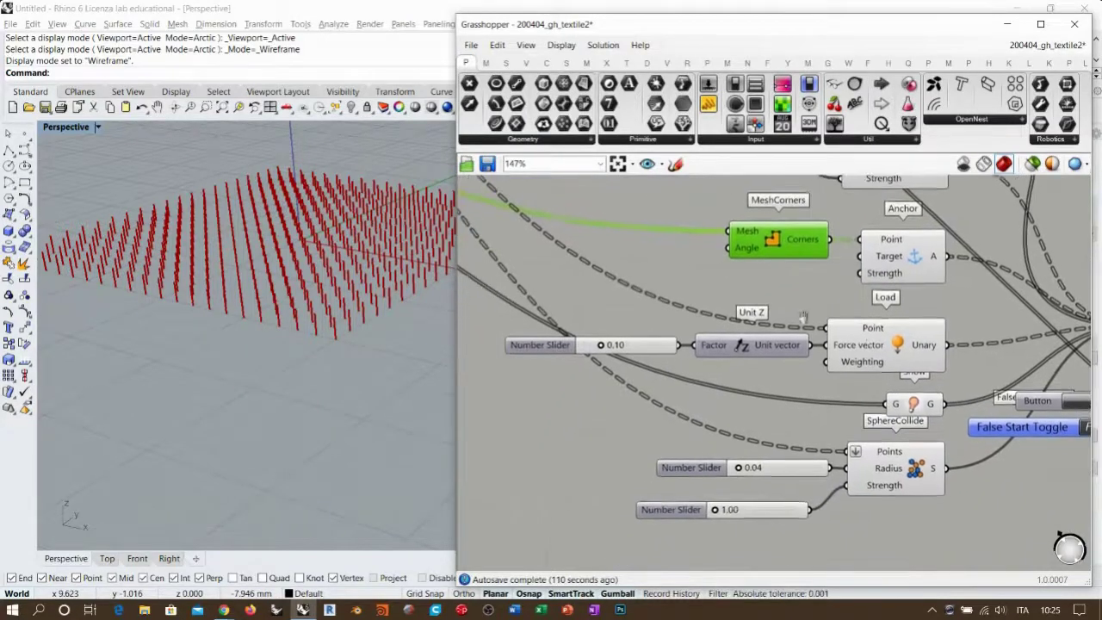
{"action": "left_click", "coordinate": [921, 359]}
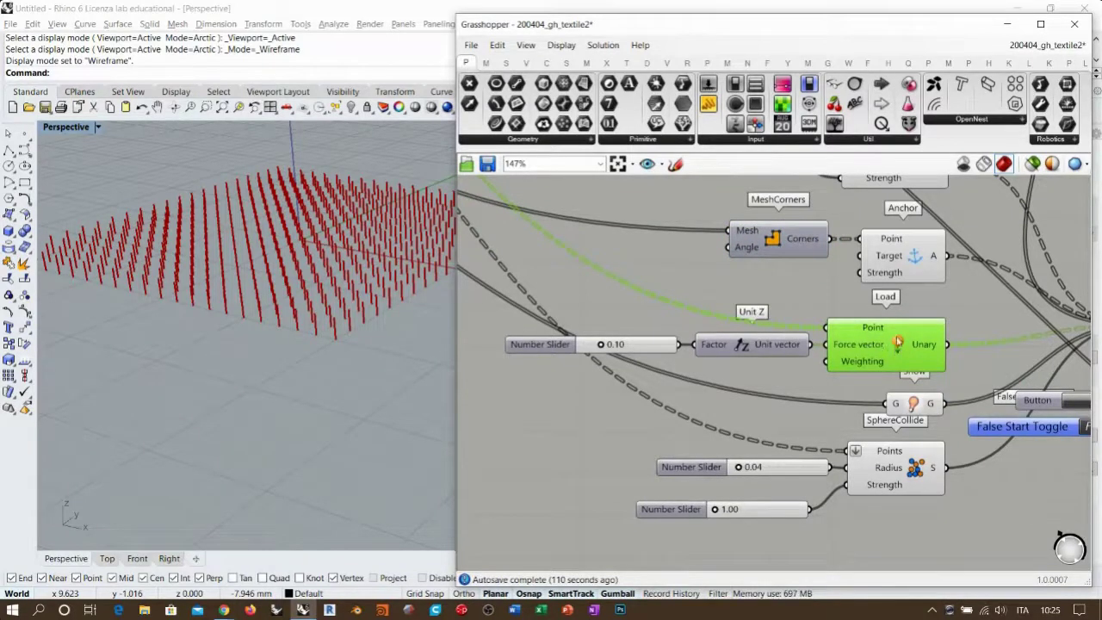
Trace the Load goal's Point input back to the mesh deconstruction component and examine its Vertices and Faces outputs
{"action": "right_click_drag", "start_coordinate": [828, 336], "coordinate": [1063, 434]}
{"action": "scroll", "coordinate": [1063, 434], "scroll_direction": "down", "scroll_amount": 4}
{"action": "scroll", "coordinate": [671, 238], "scroll_direction": "up", "scroll_amount": 6}
{"action": "left_click", "coordinate": [568, 239]}
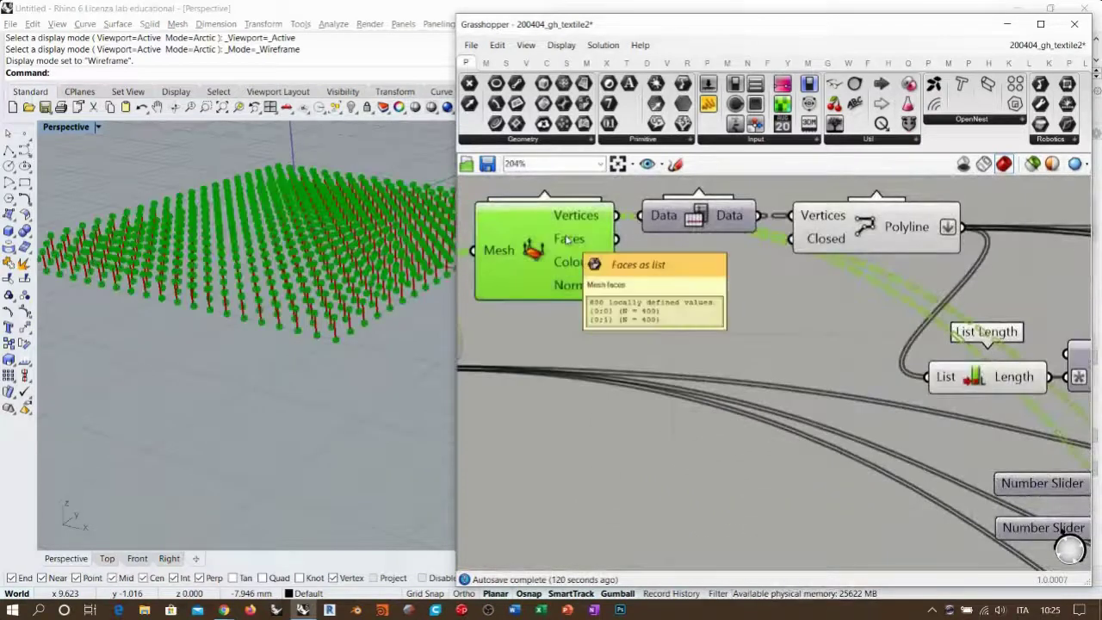
Examine the SphereCollide goal with its Points input and the sliders feeding Radius and Strength
{"action": "scroll", "coordinate": [544, 262], "scroll_direction": "down", "scroll_amount": 3}
{"action": "right_click_drag", "start_coordinate": [947, 465], "coordinate": [583, 271]}
{"action": "scroll", "coordinate": [833, 357], "scroll_direction": "up", "scroll_amount": 1}
{"action": "right_click_drag", "start_coordinate": [833, 357], "coordinate": [872, 272]}
{"action": "scroll", "coordinate": [897, 347], "scroll_direction": "up", "scroll_amount": 2}
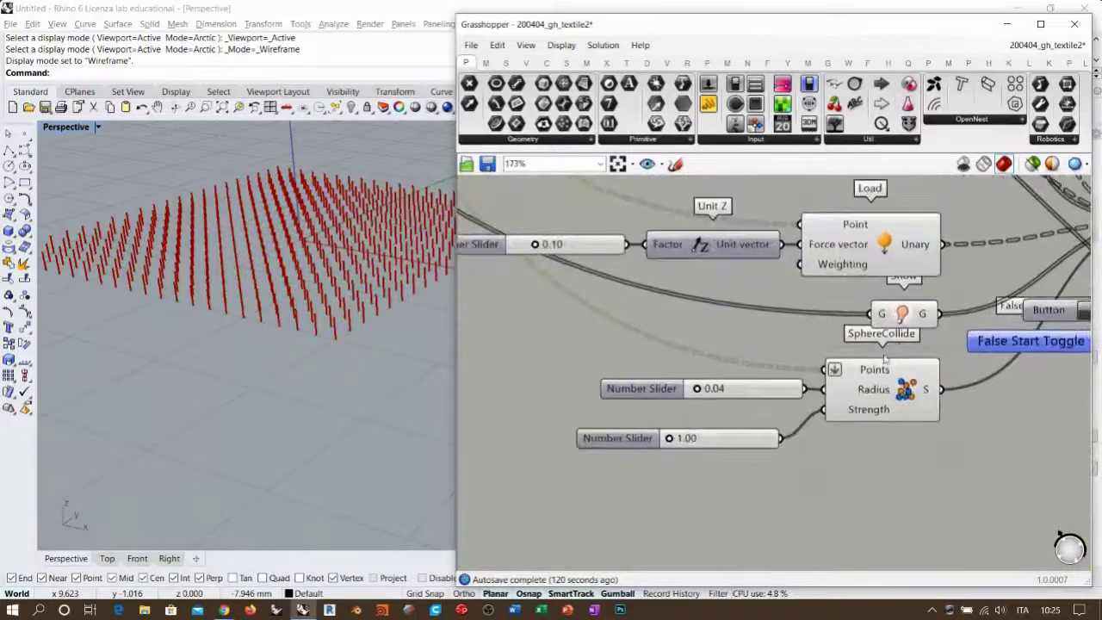
{"action": "left_click", "coordinate": [933, 361]}
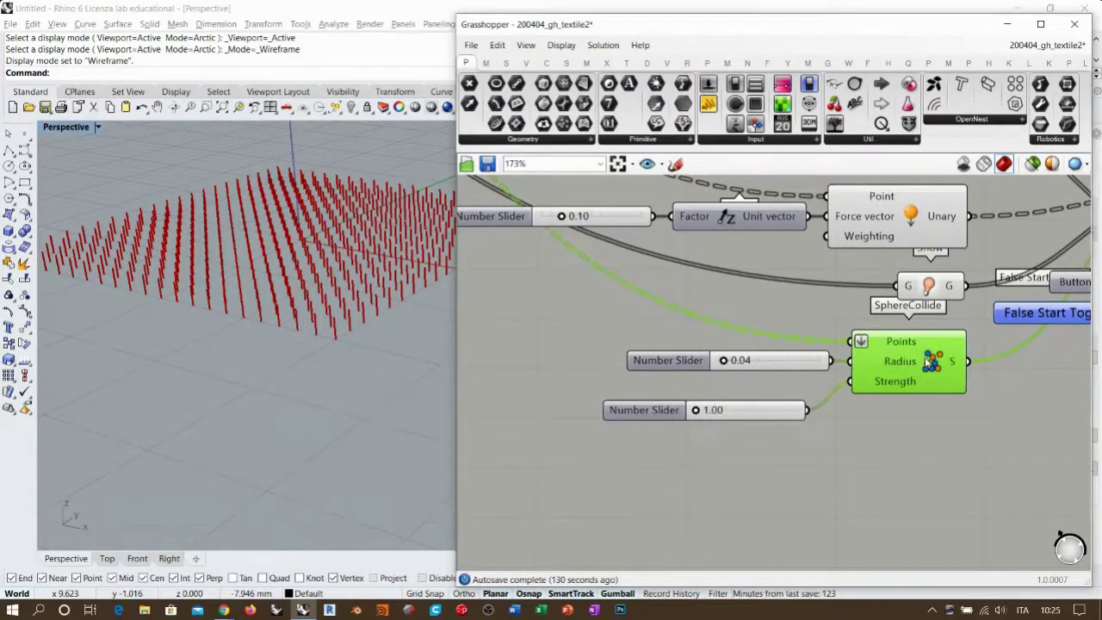
{"action": "left_click", "coordinate": [936, 369]}
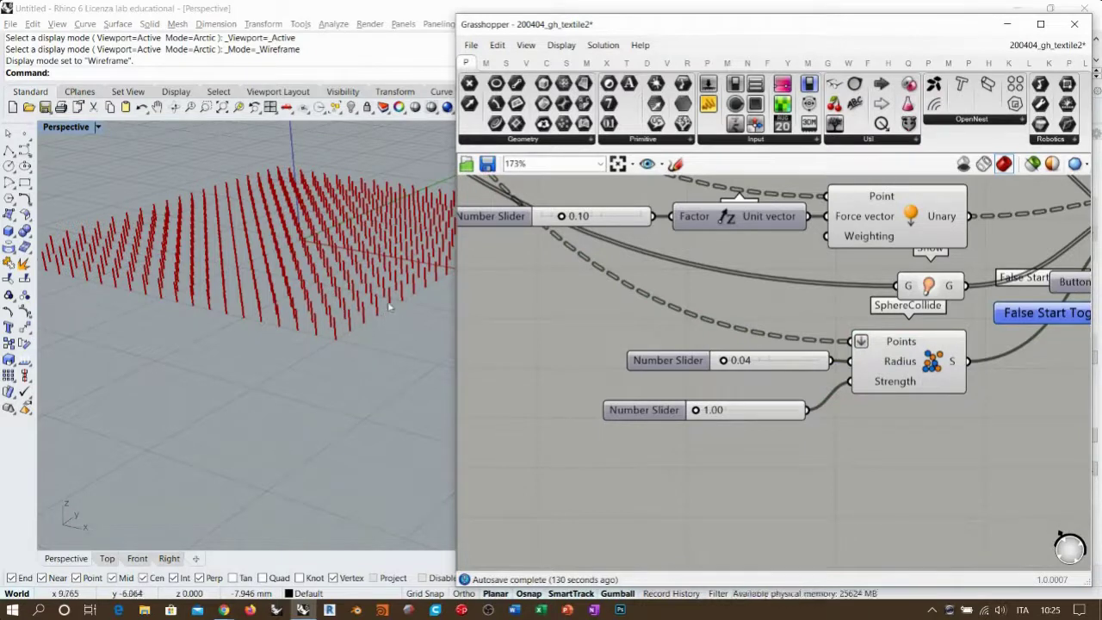
Inspect the short connecting lines between the two mesh layers from above and from the side
{"action": "right_click_drag", "start_coordinate": [336, 282], "coordinate": [375, 146]}
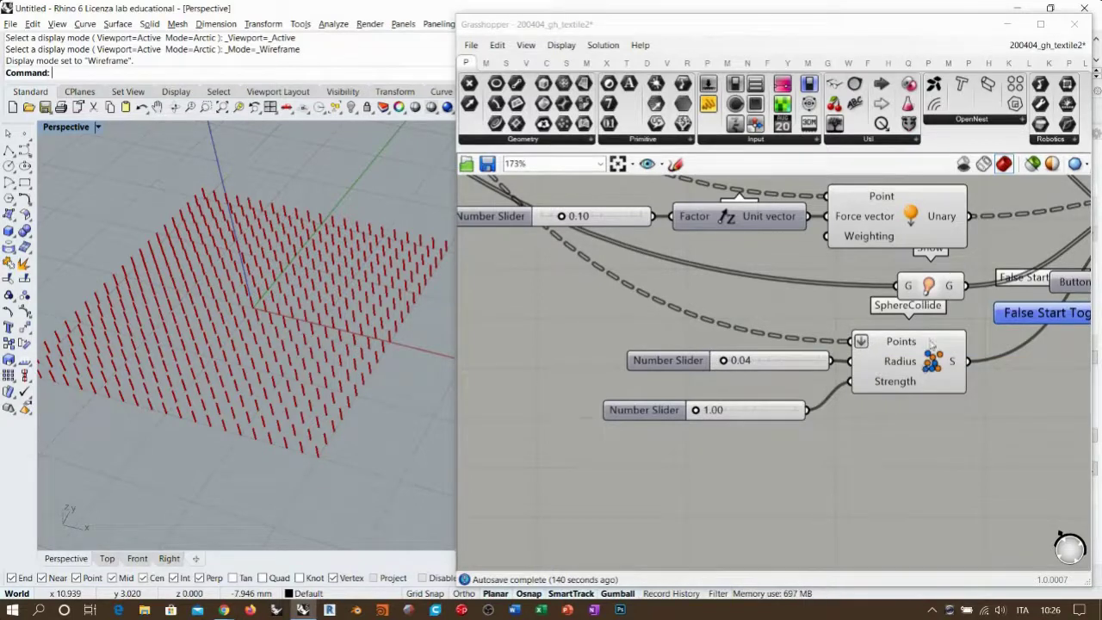
{"action": "right_click_drag", "start_coordinate": [245, 317], "coordinate": [253, 263]}
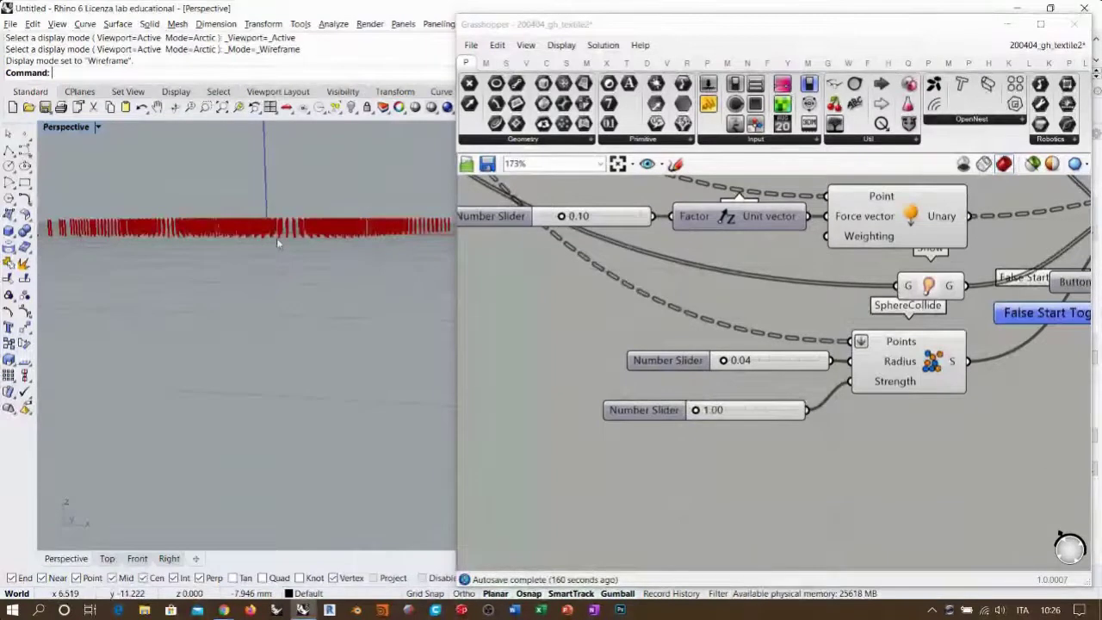
{"action": "right_click_drag", "start_coordinate": [336, 223], "coordinate": [319, 314]}
{"action": "mouse_move", "coordinate": [884, 345]}
{"action": "left_click_drag", "start_coordinate": [767, 412], "coordinate": [791, 392]}
Examine the BouncySolver's inputs and the Line and Clean Tree components fed by its O output
{"action": "right_click_drag", "start_coordinate": [982, 283], "coordinate": [567, 365]}
{"action": "scroll", "coordinate": [852, 334], "scroll_direction": "up", "scroll_amount": 1}
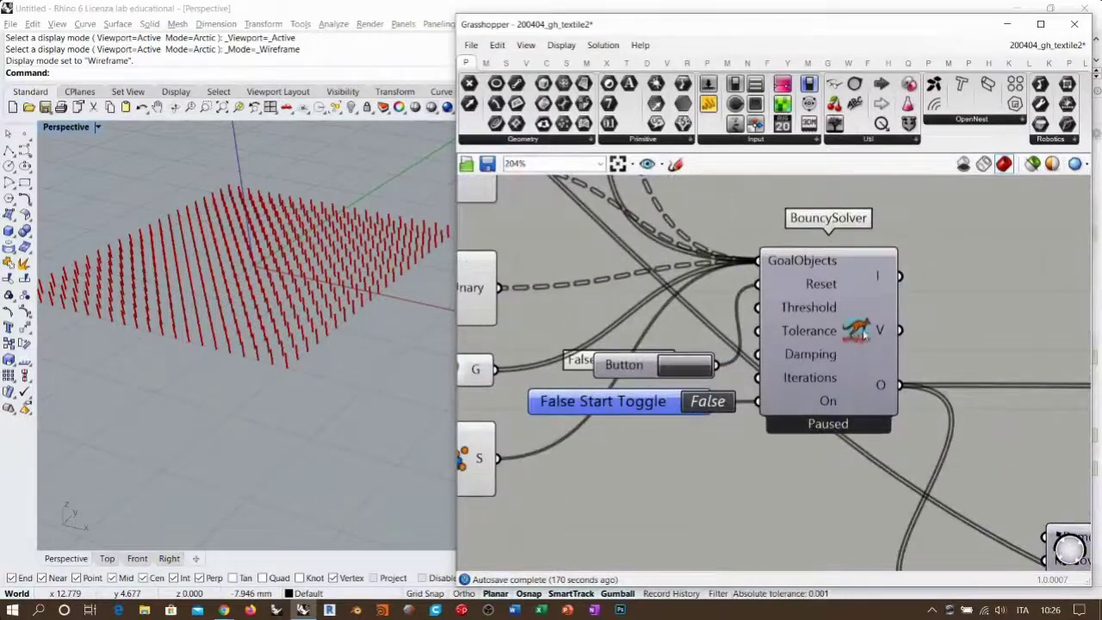
{"action": "right_click_drag", "start_coordinate": [852, 349], "coordinate": [792, 297]}
{"action": "scroll", "coordinate": [827, 369], "scroll_direction": "down", "scroll_amount": 3}
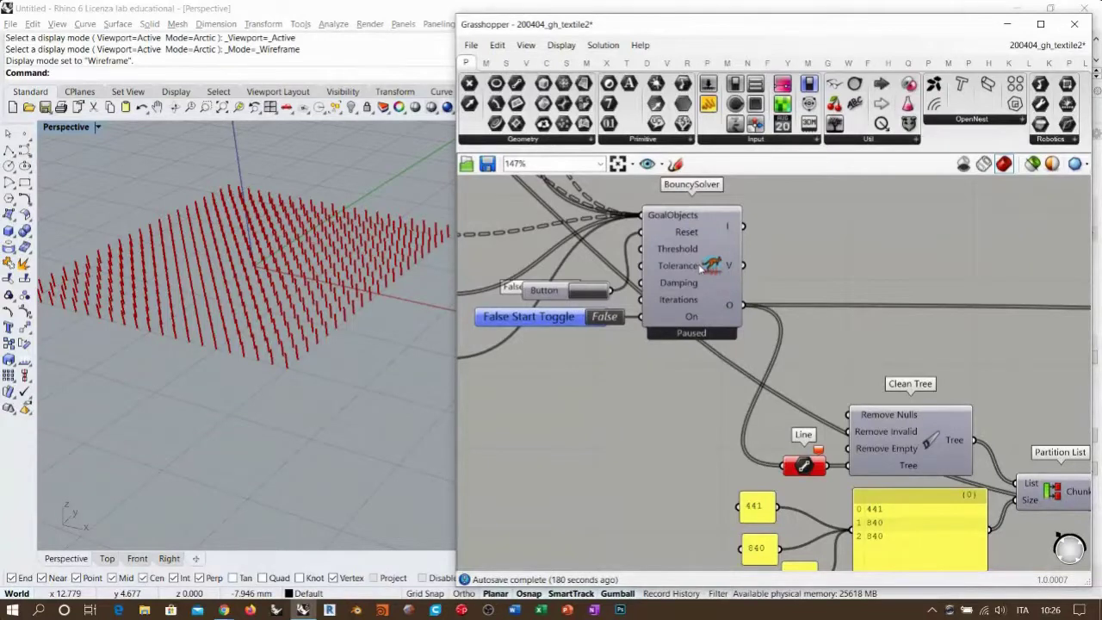
{"action": "right_click_drag", "start_coordinate": [950, 473], "coordinate": [831, 358]}
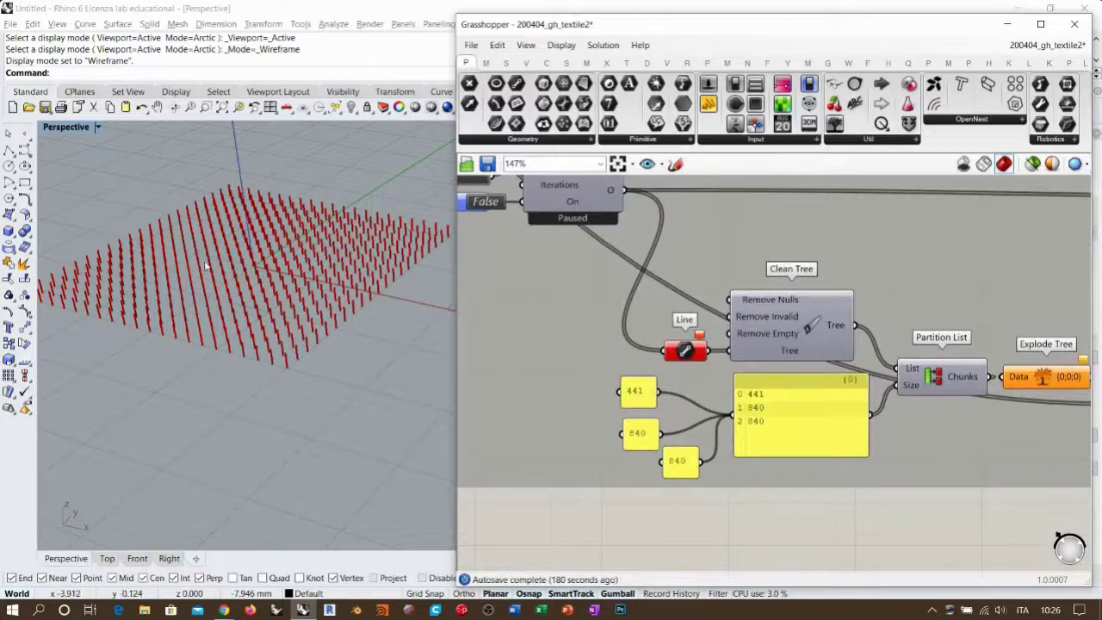
{"action": "right_click_drag", "start_coordinate": [627, 204], "coordinate": [631, 275]}
{"action": "right_click_drag", "start_coordinate": [669, 306], "coordinate": [798, 356]}
{"action": "scroll", "coordinate": [771, 312], "scroll_direction": "up", "scroll_amount": 1}
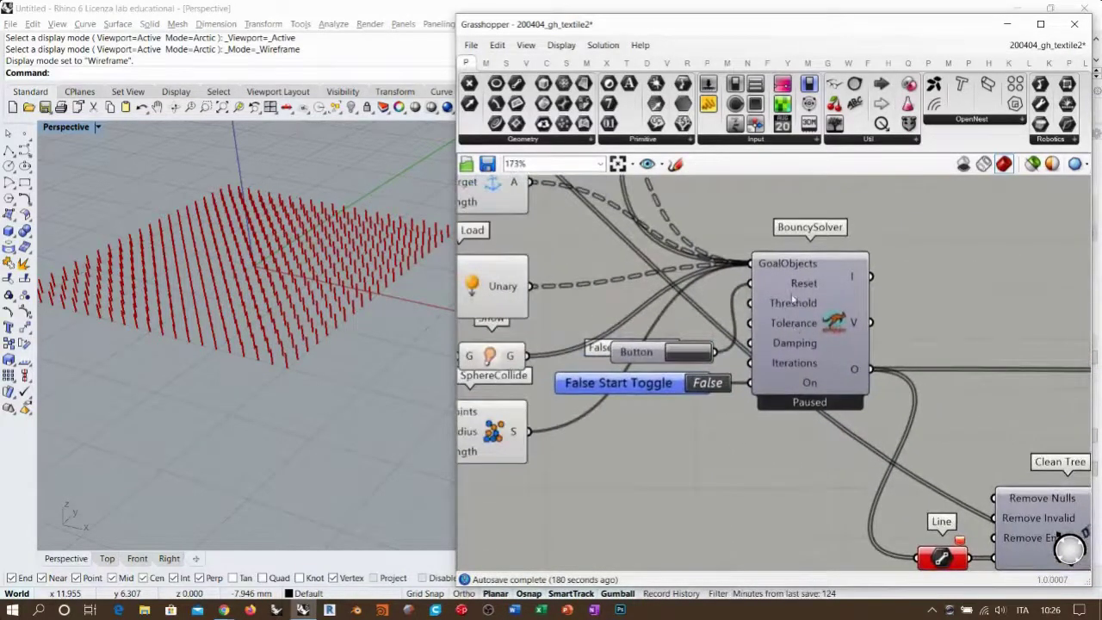
{"action": "right_click_drag", "start_coordinate": [792, 299], "coordinate": [884, 374]}
Select the line-length, EdgeLengths and Show goals together to trace their connections into the BouncySolver
{"action": "scroll", "coordinate": [737, 383], "scroll_direction": "down", "scroll_amount": 5}
{"action": "right_click_drag", "start_coordinate": [704, 315], "coordinate": [702, 350]}
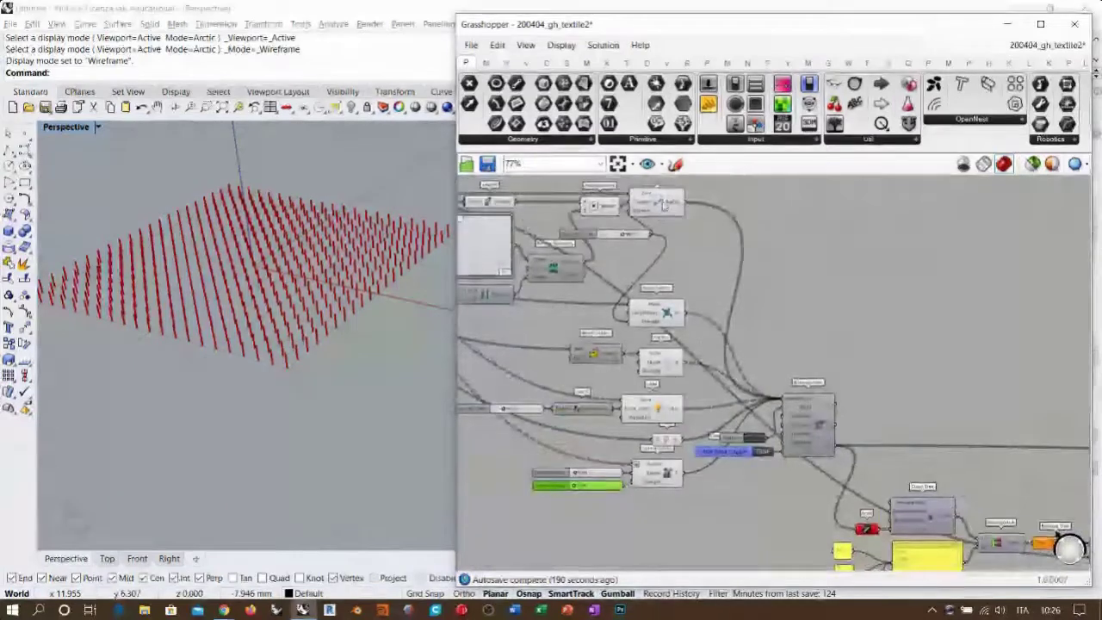
{"action": "left_click", "coordinate": [662, 203]}
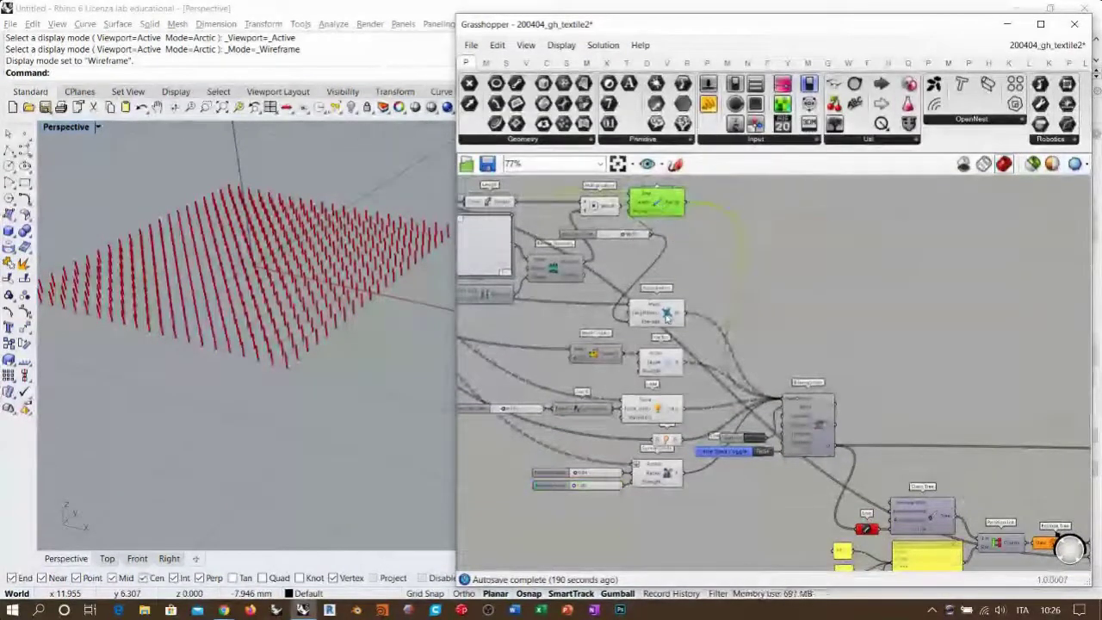
{"action": "left_click", "coordinate": [665, 315], "text": "shift"}
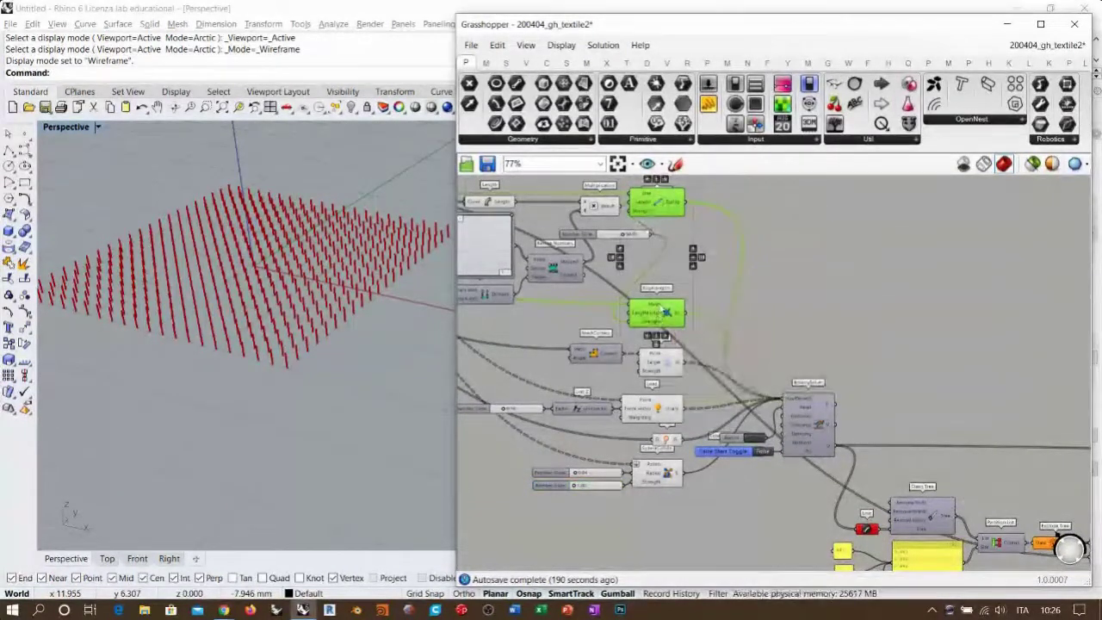
{"action": "right_click_drag", "start_coordinate": [682, 489], "coordinate": [674, 439]}
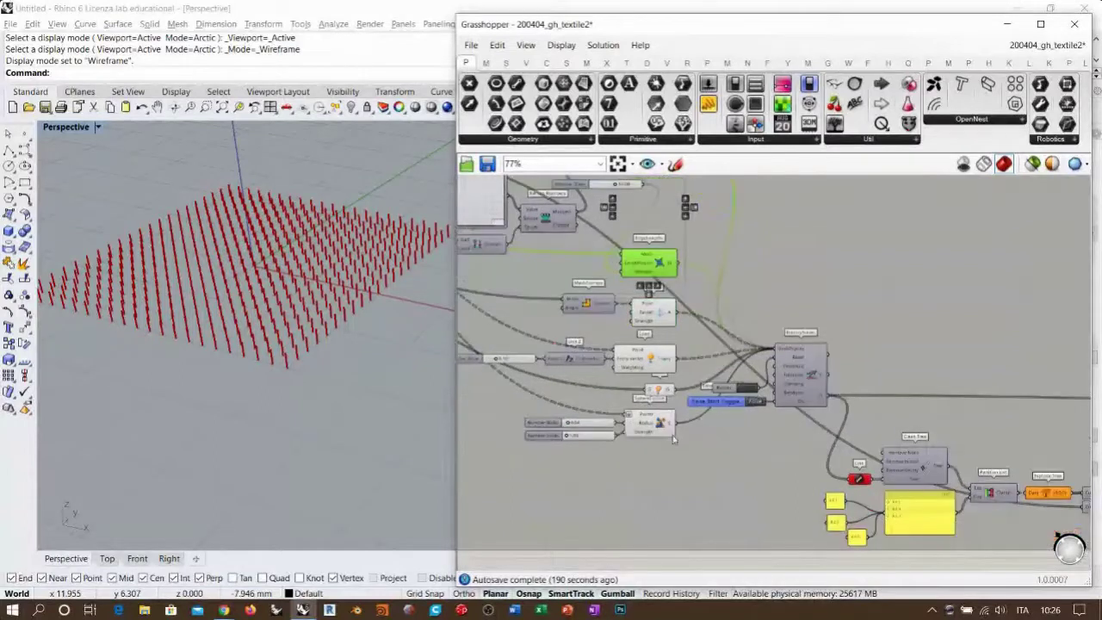
{"action": "left_click", "coordinate": [660, 390], "text": "shift"}
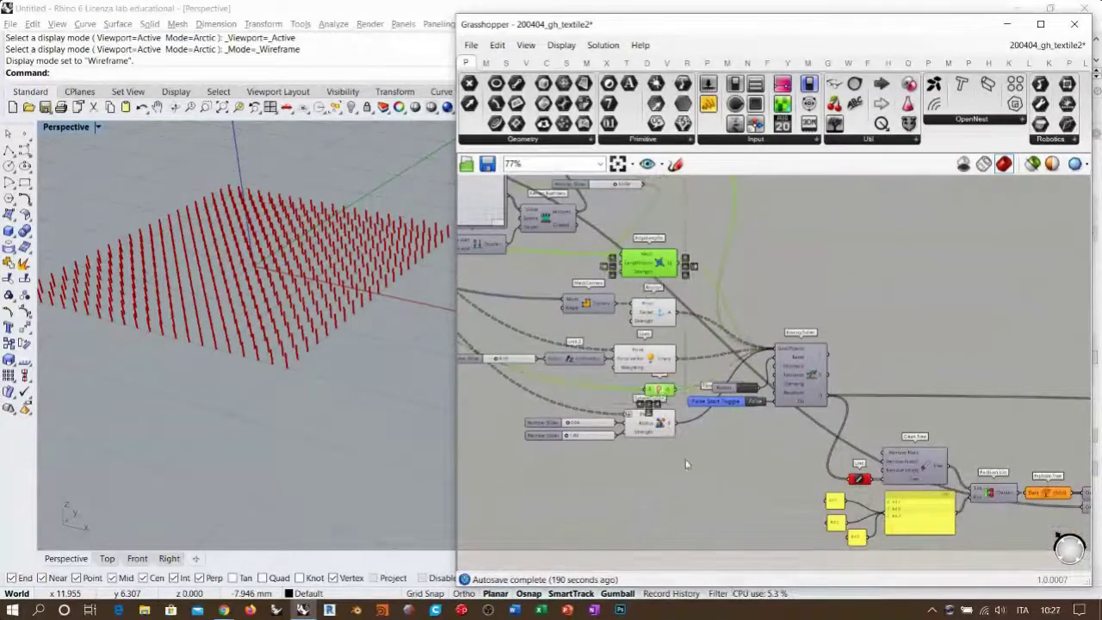
Add a Panel beside the BouncySolver and connect the solver's O output to it
{"action": "right_click_drag", "start_coordinate": [858, 417], "coordinate": [690, 295]}
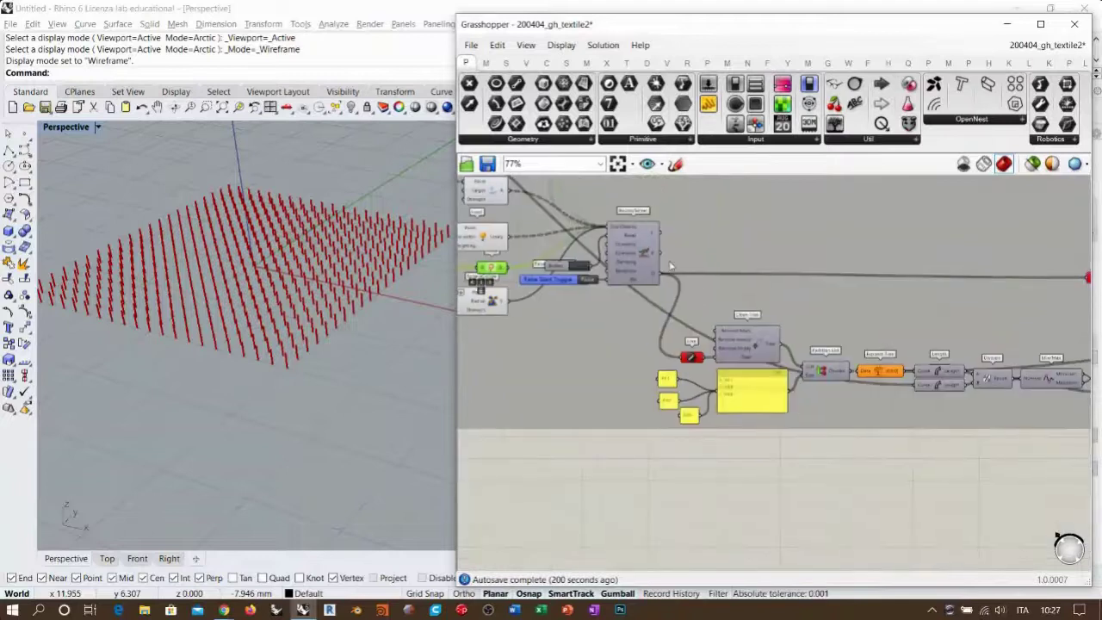
{"action": "double_click", "coordinate": [707, 477]}
{"action": "type", "text": "\""}
{"action": "key", "text": "Return"}
{"action": "left_click_drag", "start_coordinate": [686, 484], "coordinate": [703, 287]}
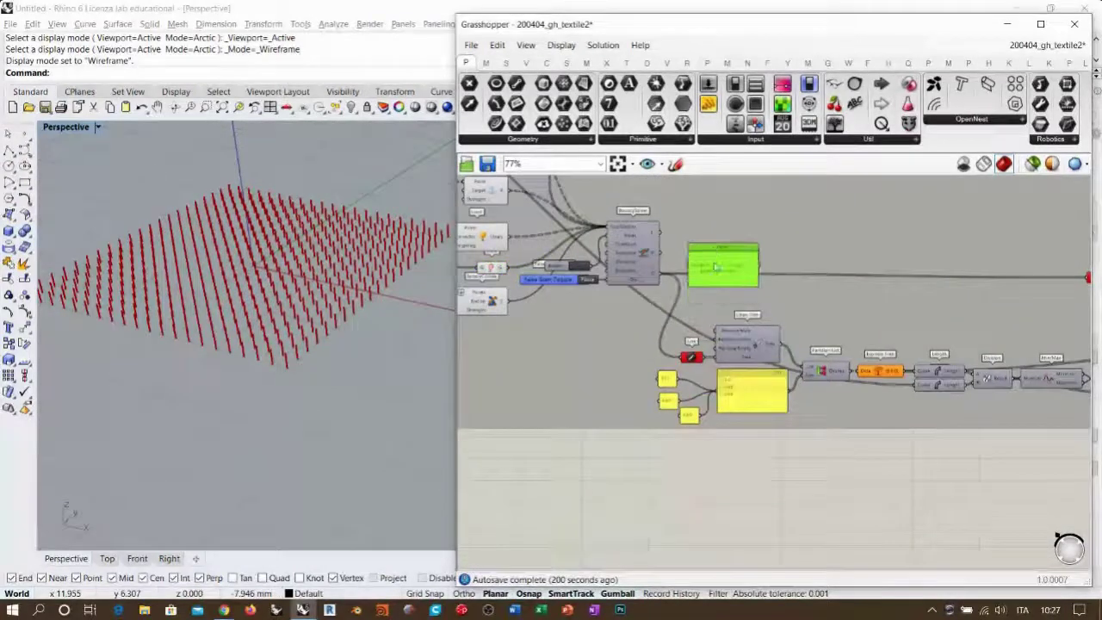
{"action": "scroll", "coordinate": [749, 313], "scroll_direction": "up", "scroll_amount": 4}
{"action": "left_click_drag", "start_coordinate": [542, 256], "coordinate": [666, 252]}
{"action": "right_click_drag", "start_coordinate": [665, 257], "coordinate": [656, 249]}
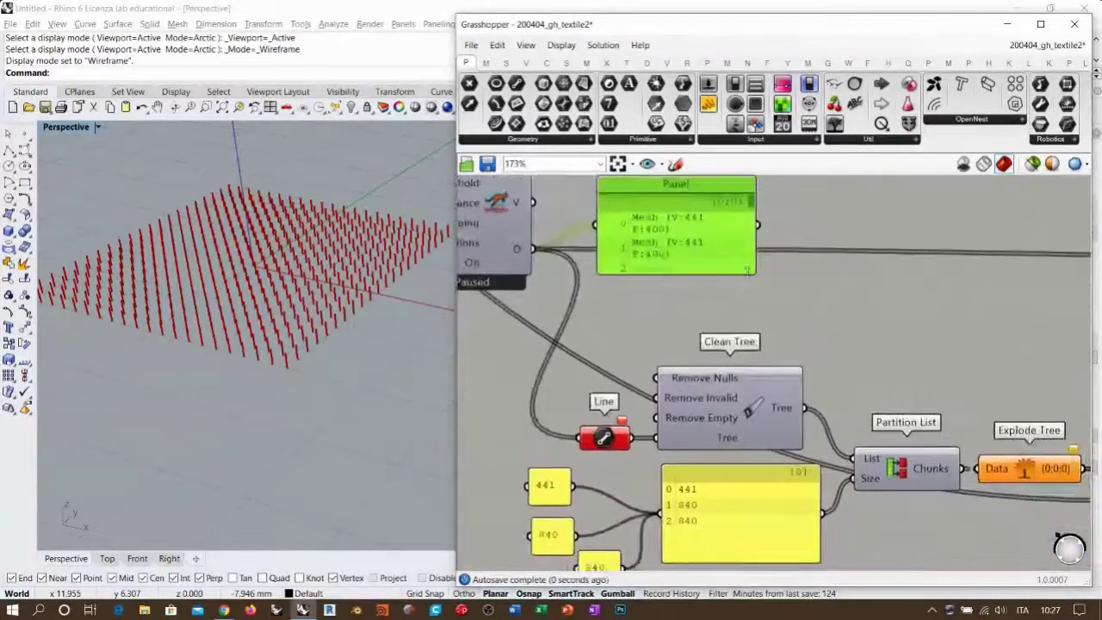
Enlarge the Panel to read its list through to the end, and delete it
{"action": "left_click_drag", "start_coordinate": [754, 273], "coordinate": [967, 517]}
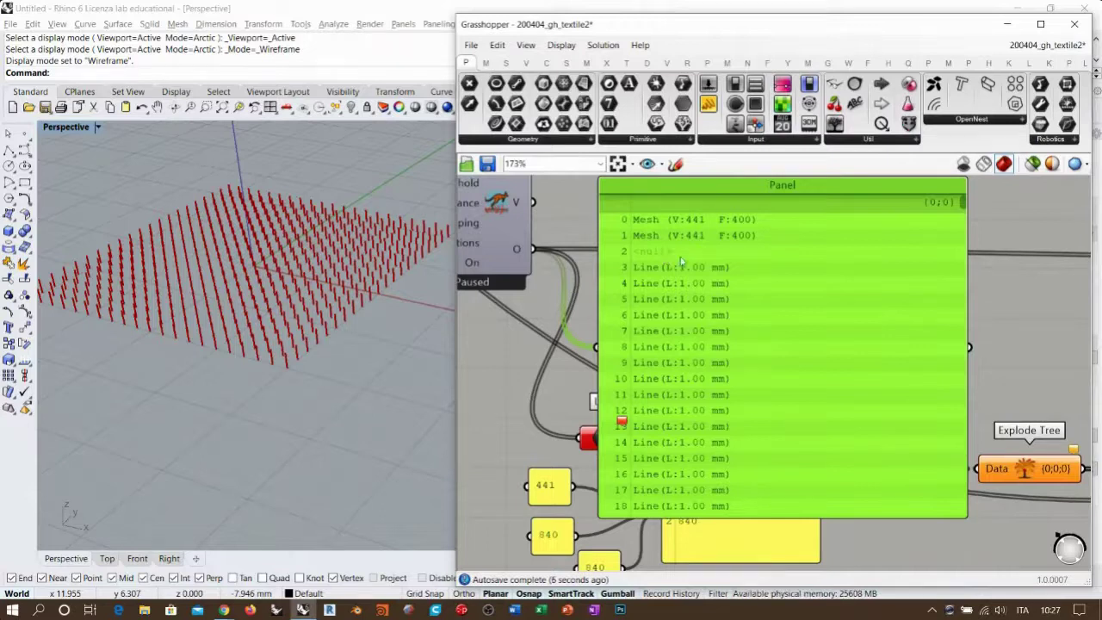
{"action": "left_click_drag", "start_coordinate": [964, 202], "coordinate": [963, 517]}
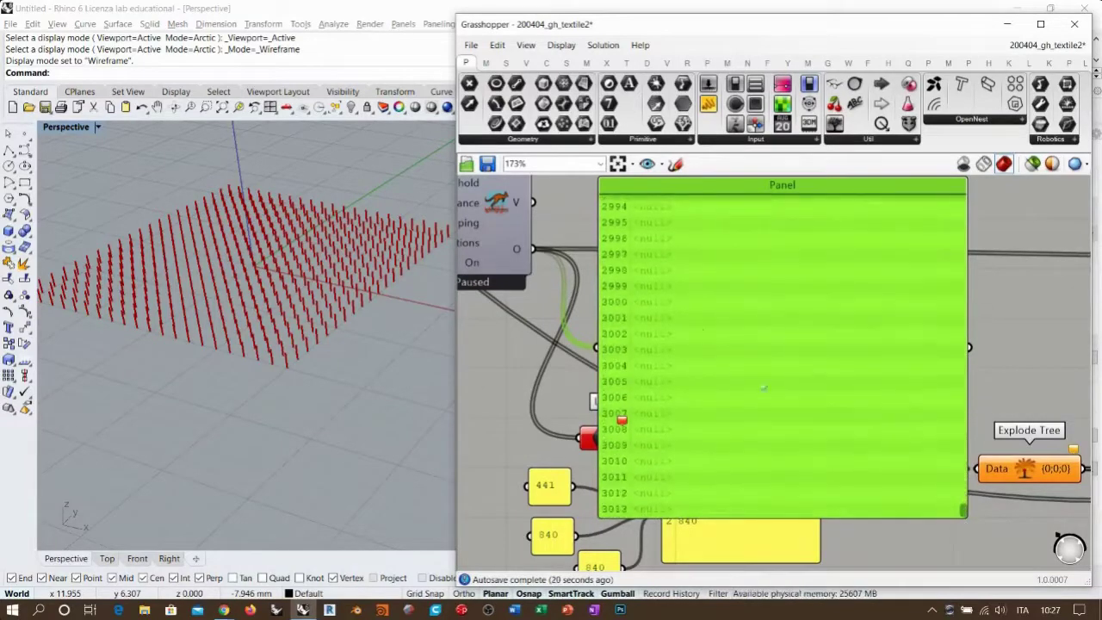
{"action": "scroll", "coordinate": [753, 324], "scroll_direction": "down", "scroll_amount": 2}
{"action": "key", "text": "Delete"}
Examine the Line parameter and the Tree output of the Clean Tree component
{"action": "right_click_drag", "start_coordinate": [700, 264], "coordinate": [799, 289]}
{"action": "scroll", "coordinate": [865, 353], "scroll_direction": "up", "scroll_amount": 4}
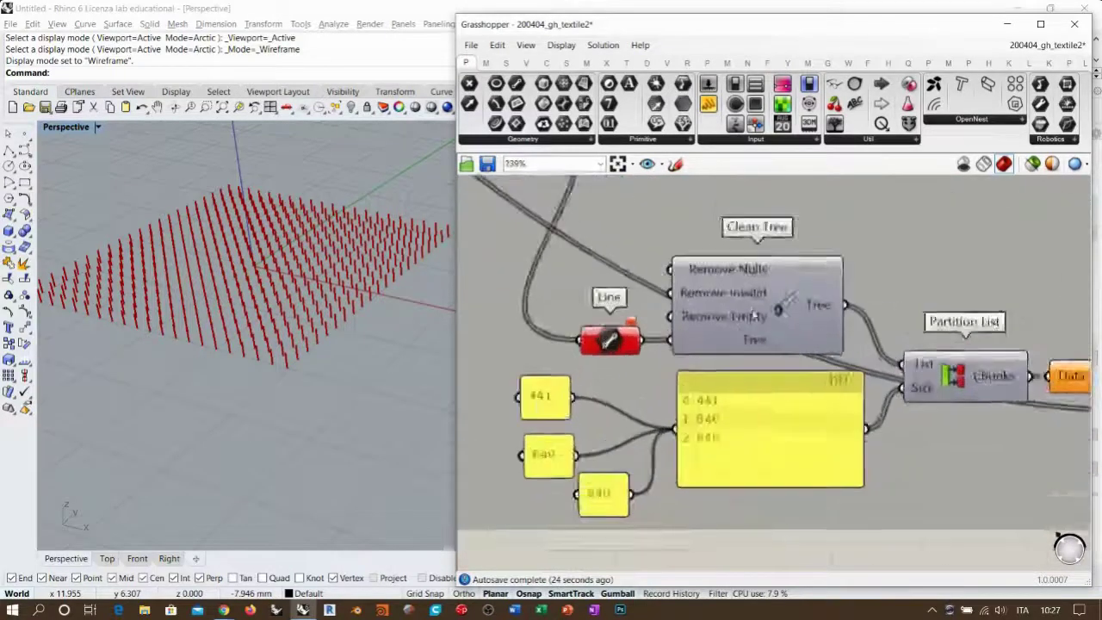
{"action": "scroll", "coordinate": [811, 342], "scroll_direction": "up", "scroll_amount": 2}
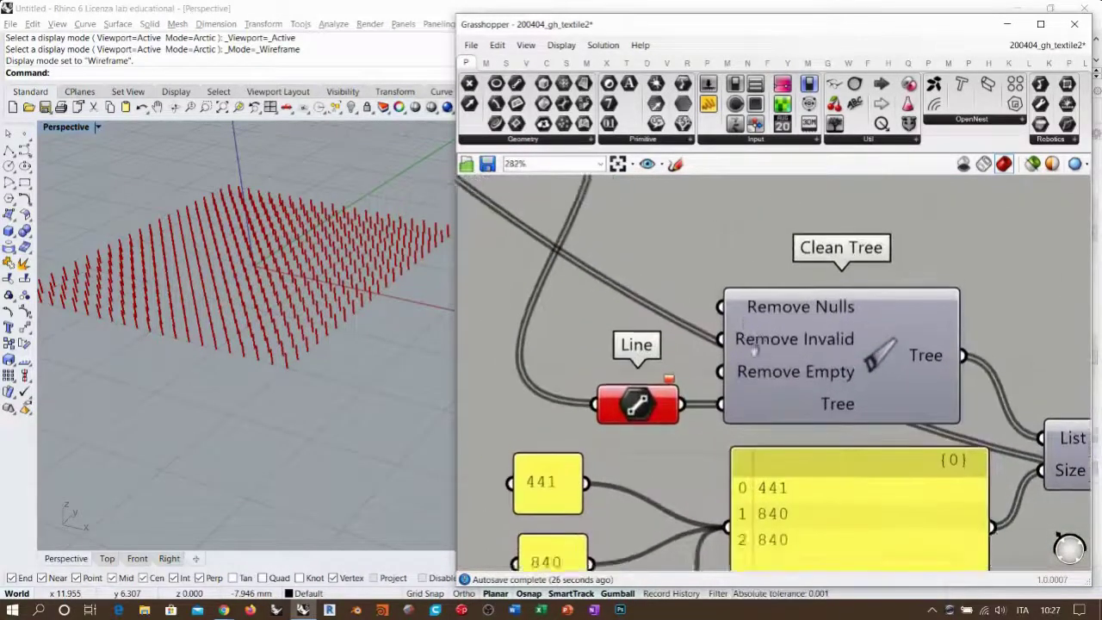
{"action": "left_click", "coordinate": [623, 439]}
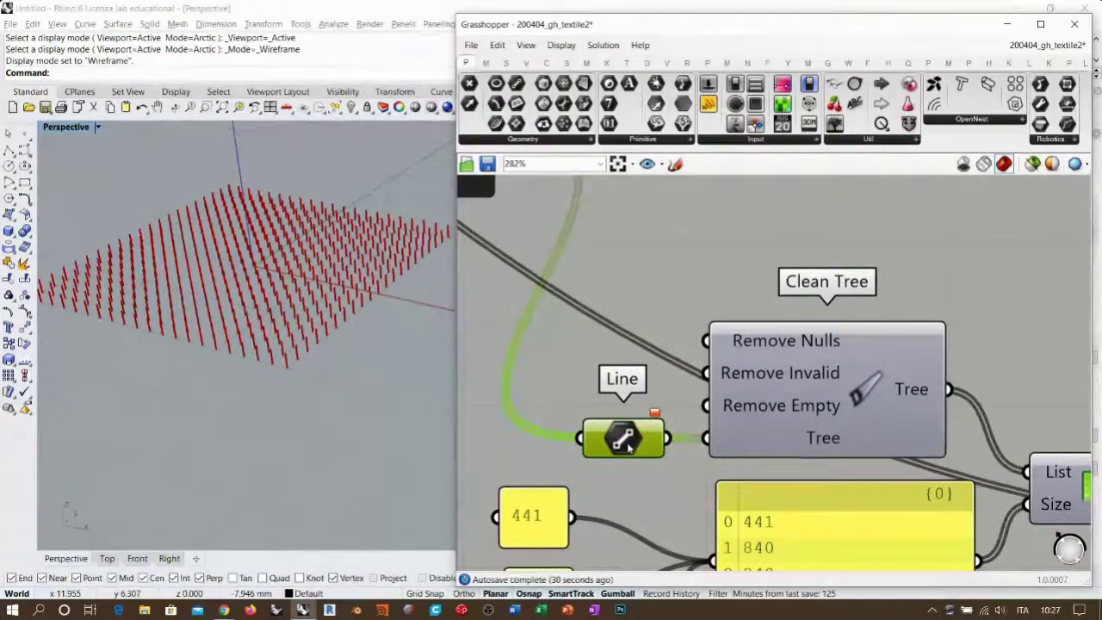
{"action": "left_click", "coordinate": [867, 361]}
{"action": "mouse_move", "coordinate": [912, 391]}
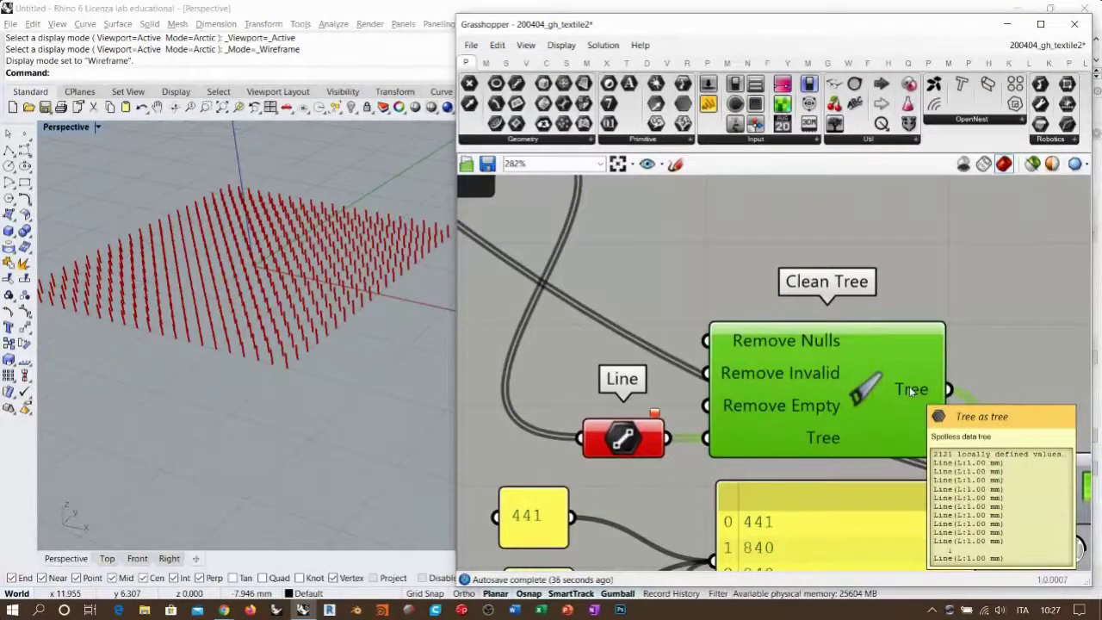
{"action": "scroll", "coordinate": [911, 391], "scroll_direction": "down", "scroll_amount": 7}
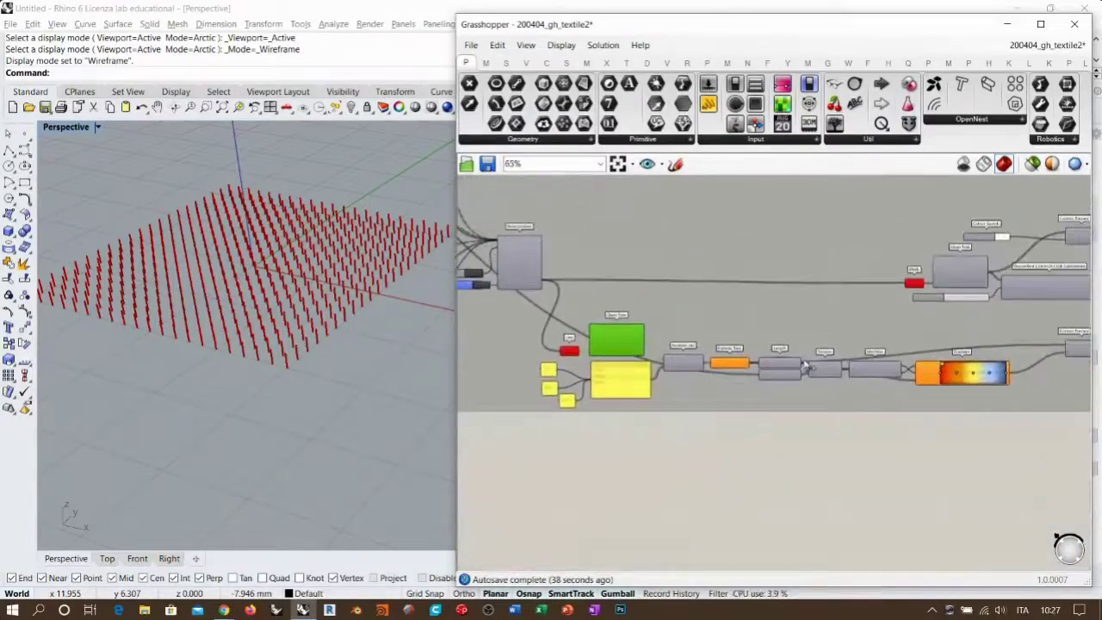
Turn off the preview of the PolyLine component
{"action": "left_click", "coordinate": [821, 447]}
{"action": "right_click_drag", "start_coordinate": [344, 378], "coordinate": [357, 357]}
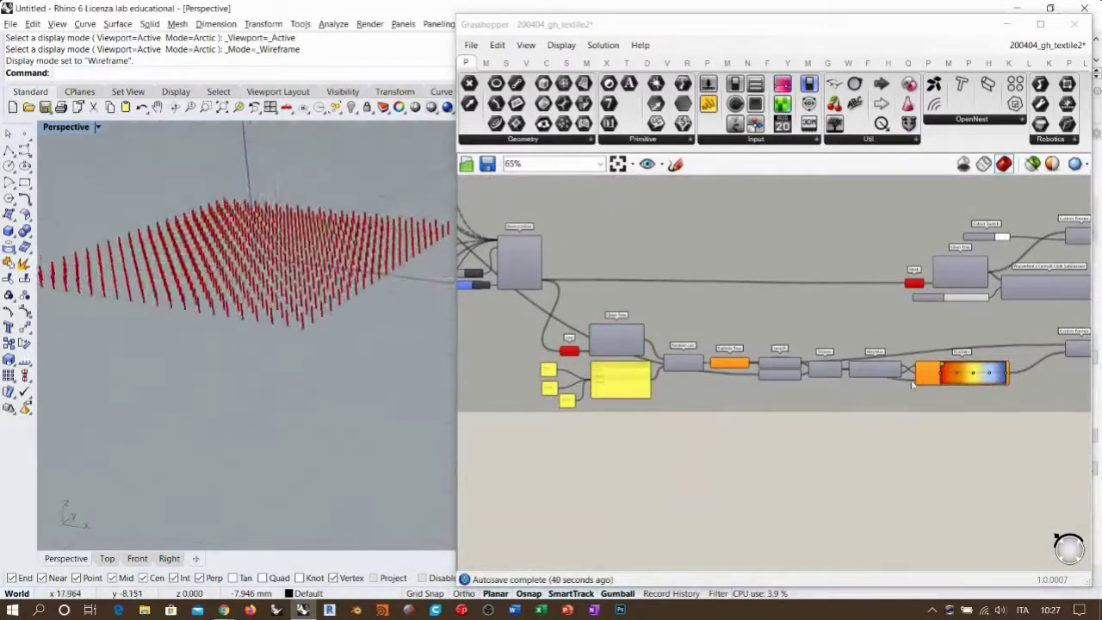
{"action": "right_click_drag", "start_coordinate": [533, 275], "coordinate": [750, 347]}
{"action": "scroll", "coordinate": [672, 327], "scroll_direction": "down", "scroll_amount": 2}
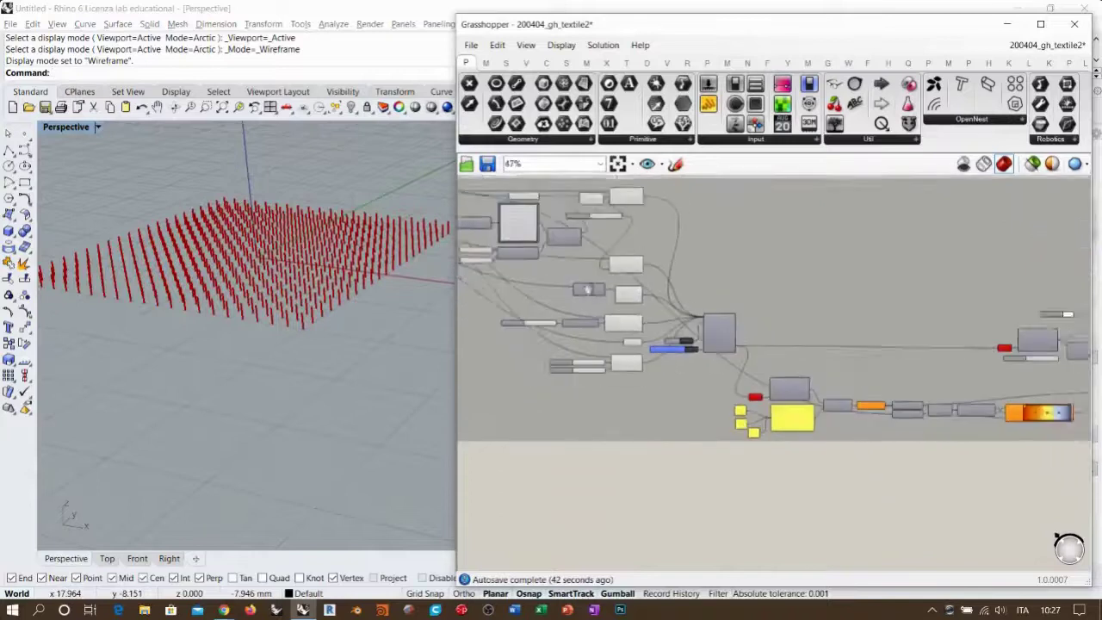
{"action": "right_click_drag", "start_coordinate": [579, 274], "coordinate": [707, 332]}
{"action": "scroll", "coordinate": [651, 252], "scroll_direction": "up", "scroll_amount": 5}
{"action": "right_click_drag", "start_coordinate": [651, 252], "coordinate": [779, 324]}
{"action": "scroll", "coordinate": [749, 316], "scroll_direction": "down", "scroll_amount": 2}
{"action": "left_click", "coordinate": [587, 315]}
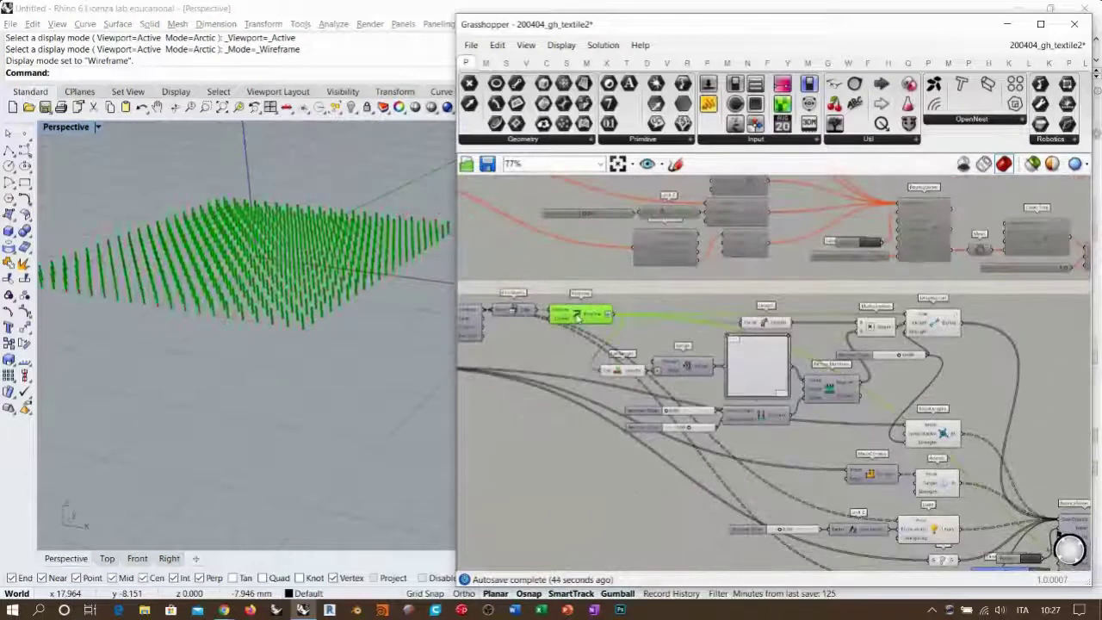
{"action": "key", "text": "ctrl+q"}
Turn on the preview of the BouncySolver component
{"action": "scroll", "coordinate": [986, 435], "scroll_direction": "down", "scroll_amount": 2}
{"action": "right_click_drag", "start_coordinate": [1016, 464], "coordinate": [763, 383]}
{"action": "right_click_drag", "start_coordinate": [968, 530], "coordinate": [762, 416]}
{"action": "scroll", "coordinate": [763, 416], "scroll_direction": "up", "scroll_amount": 2}
{"action": "left_click", "coordinate": [536, 288]}
{"action": "key", "text": "ctrl+q"}
Set the False Start Toggle to True to run the BouncySolver simulation
{"action": "left_click", "coordinate": [569, 327]}
{"action": "right_click_drag", "start_coordinate": [569, 327], "coordinate": [653, 349]}
{"action": "mouse_move", "coordinate": [392, 370]}
{"action": "right_mouse_down"}
{"action": "mouse_move", "coordinate": [401, 319]}
{"action": "mouse_move", "coordinate": [415, 320]}
{"action": "mouse_move", "coordinate": [384, 387]}
{"action": "right_mouse_up"}
{"action": "right_click_drag", "start_coordinate": [558, 332], "coordinate": [647, 371]}
{"action": "scroll", "coordinate": [648, 371], "scroll_direction": "up", "scroll_amount": 5}
{"action": "double_click", "coordinate": [650, 376]}
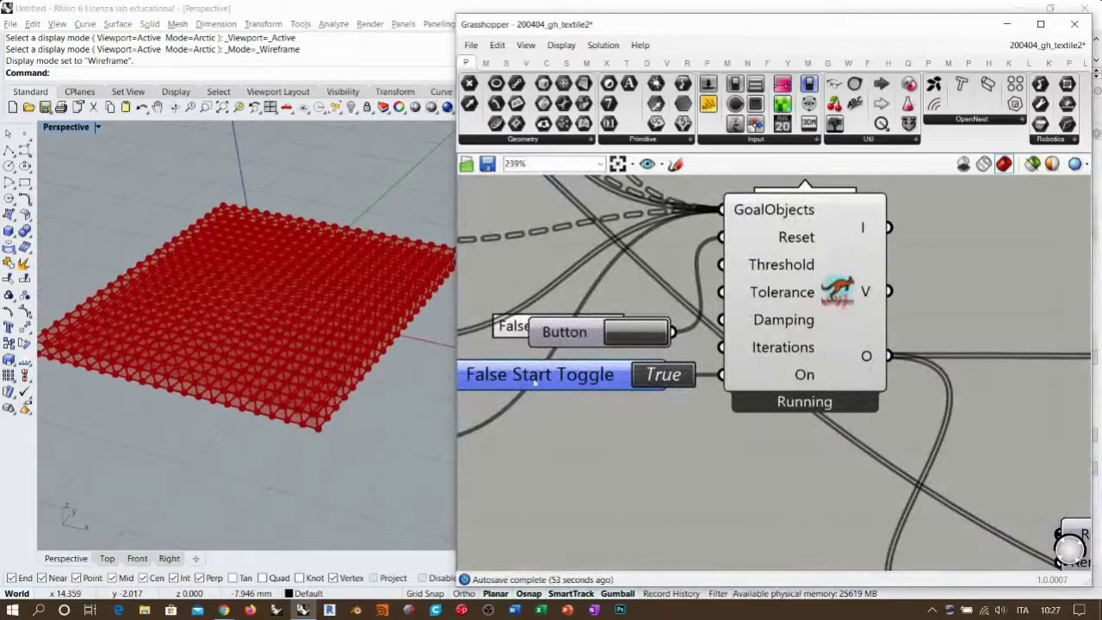
Inspect the simulated double-layer textile from the side, from above and close up at its anchored corner
{"action": "right_click_drag", "start_coordinate": [338, 396], "coordinate": [336, 363]}
{"action": "scroll", "coordinate": [114, 298], "scroll_direction": "up", "scroll_amount": 3}
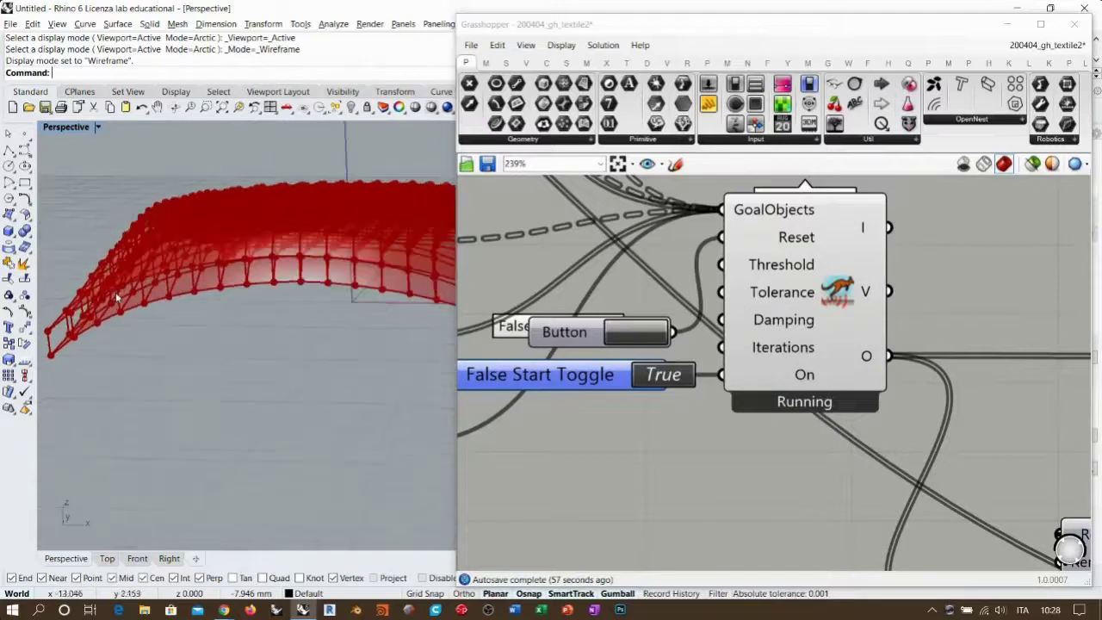
{"action": "right_click_drag", "start_coordinate": [214, 318], "coordinate": [148, 247]}
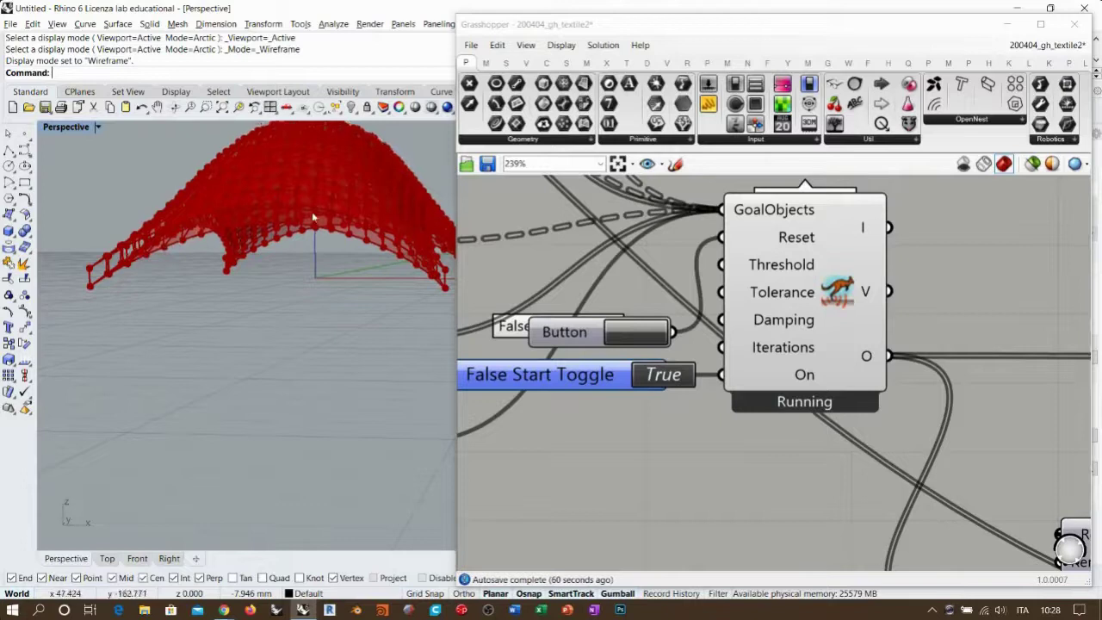
{"action": "right_click_drag", "start_coordinate": [336, 286], "coordinate": [301, 296]}
{"action": "right_click_drag", "start_coordinate": [330, 337], "coordinate": [327, 340]}
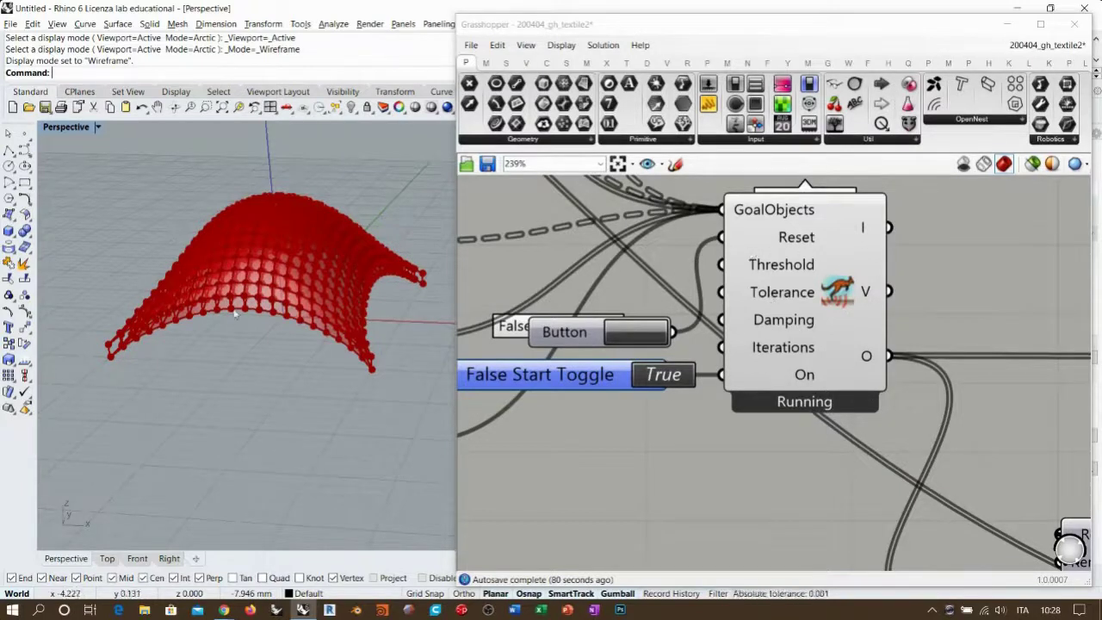
{"action": "right_click_drag", "start_coordinate": [239, 316], "coordinate": [196, 287]}
{"action": "scroll", "coordinate": [120, 302], "scroll_direction": "up", "scroll_amount": 5}
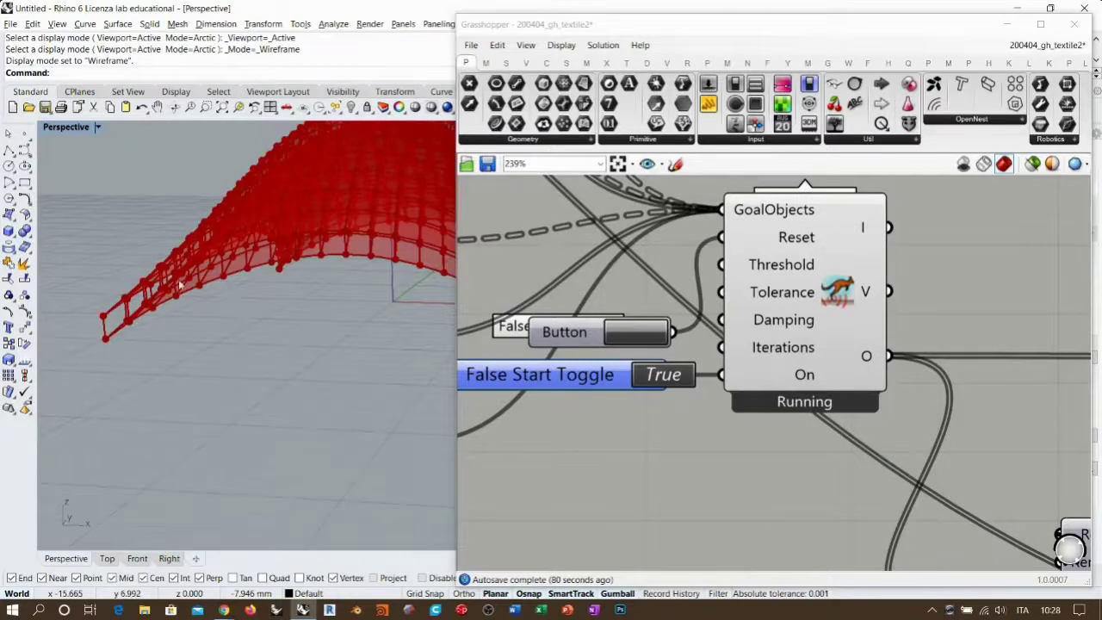
Turn off the BouncySolver preview and turn on the preview of the Custom Preview component fed by the Gradient
{"action": "right_click_drag", "start_coordinate": [888, 392], "coordinate": [665, 301]}
{"action": "scroll", "coordinate": [671, 305], "scroll_direction": "down", "scroll_amount": 4}
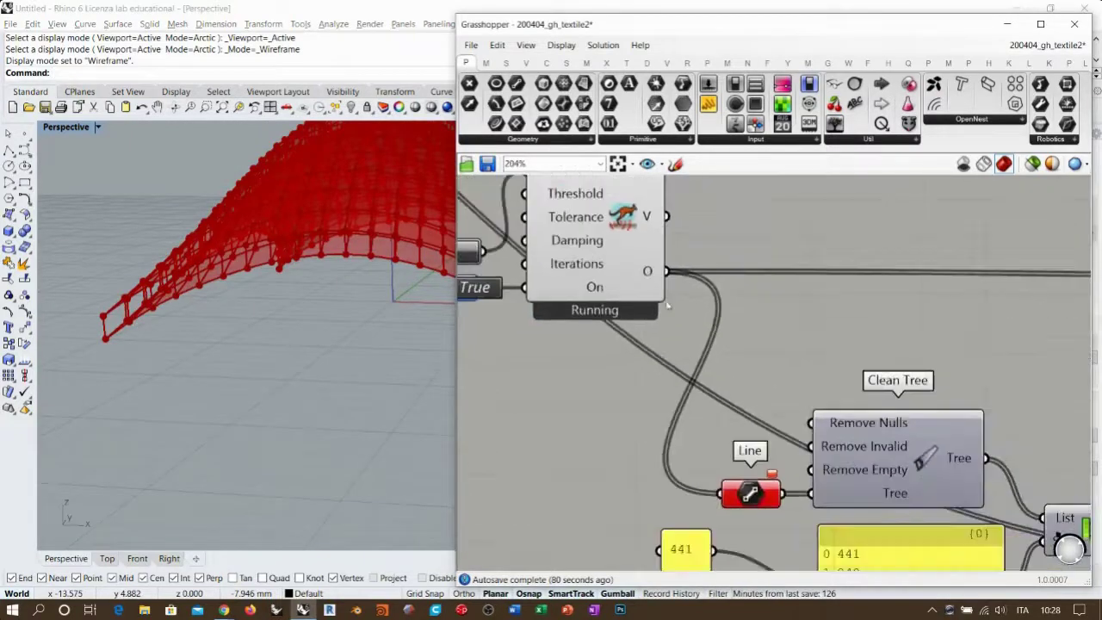
{"action": "scroll", "coordinate": [693, 323], "scroll_direction": "down", "scroll_amount": 4}
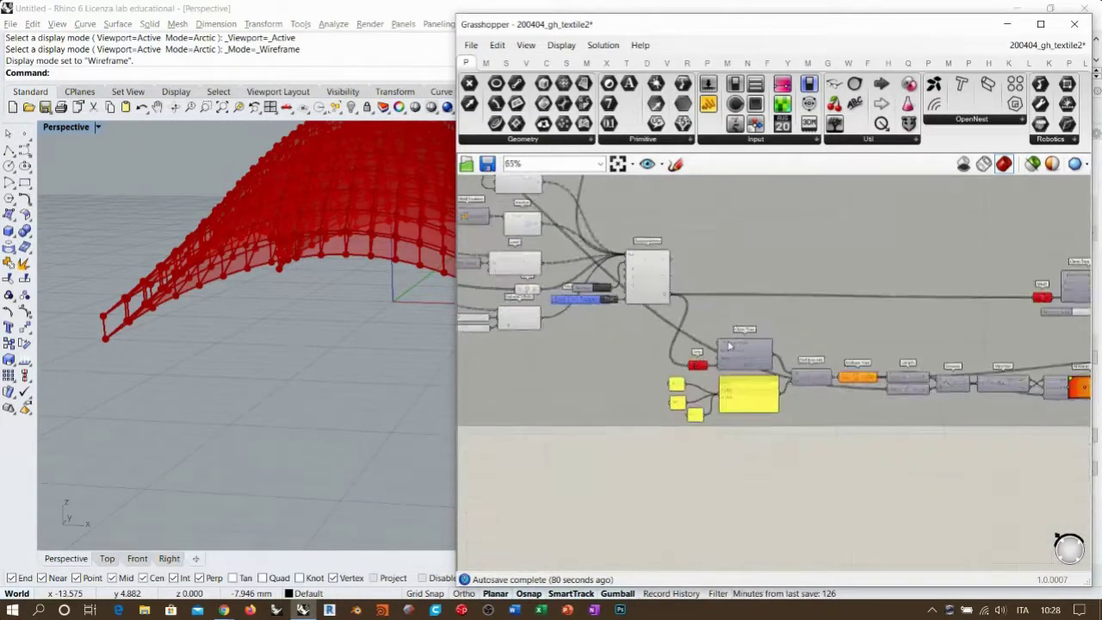
{"action": "right_click_drag", "start_coordinate": [732, 341], "coordinate": [559, 322]}
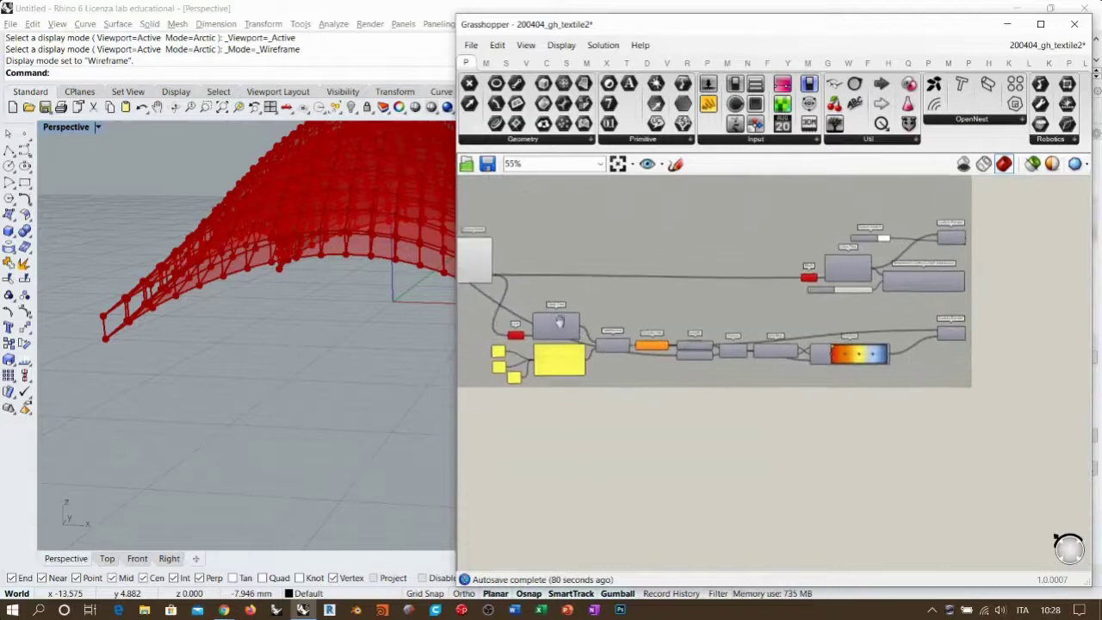
{"action": "left_click", "coordinate": [484, 273]}
{"action": "key", "text": "ctrl+q"}
{"action": "left_click", "coordinate": [950, 337]}
{"action": "key", "text": "ctrl+q"}
{"action": "left_click", "coordinate": [968, 415]}
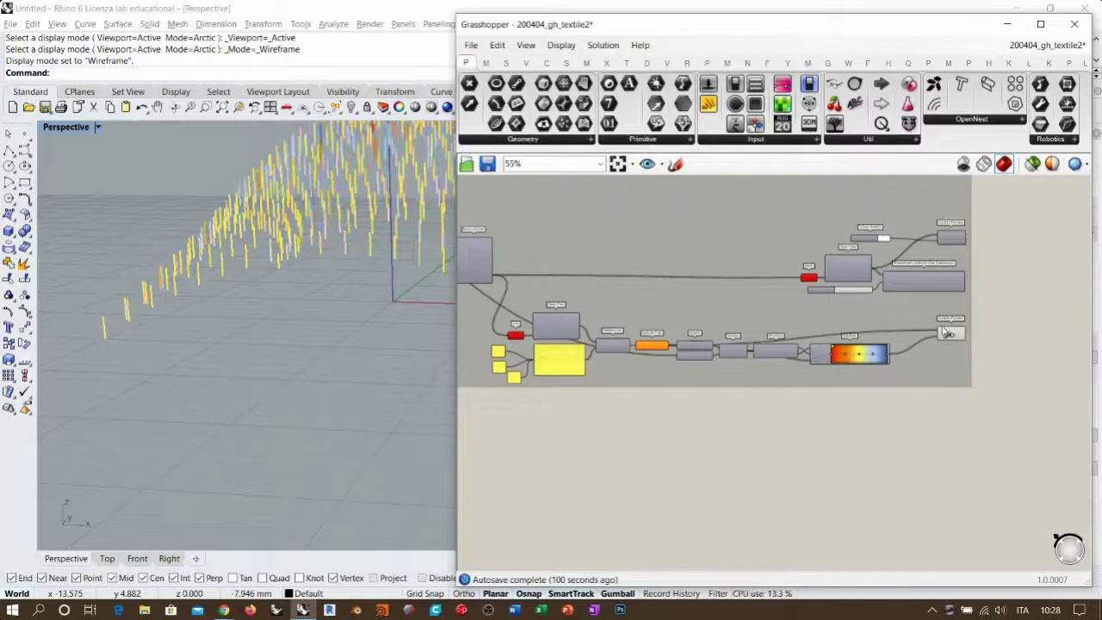
Examine the colour-coded lines between the textile layers together with the Gradient component that colours them
{"action": "right_click_drag", "start_coordinate": [297, 211], "coordinate": [291, 276]}
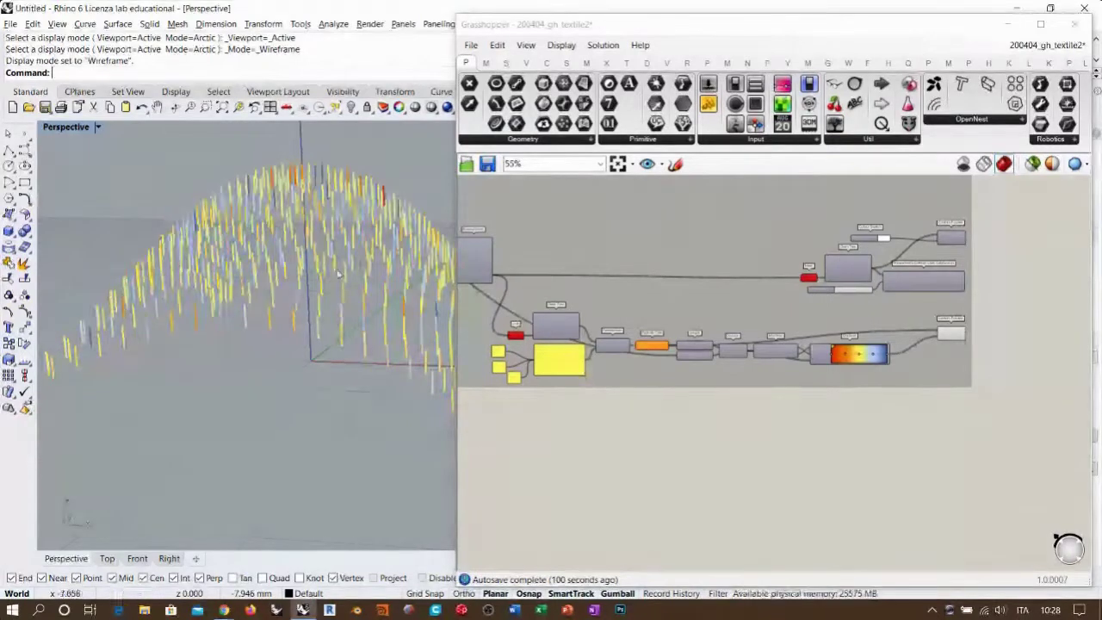
{"action": "right_click_drag", "start_coordinate": [569, 398], "coordinate": [770, 431]}
{"action": "scroll", "coordinate": [663, 322], "scroll_direction": "up", "scroll_amount": 5}
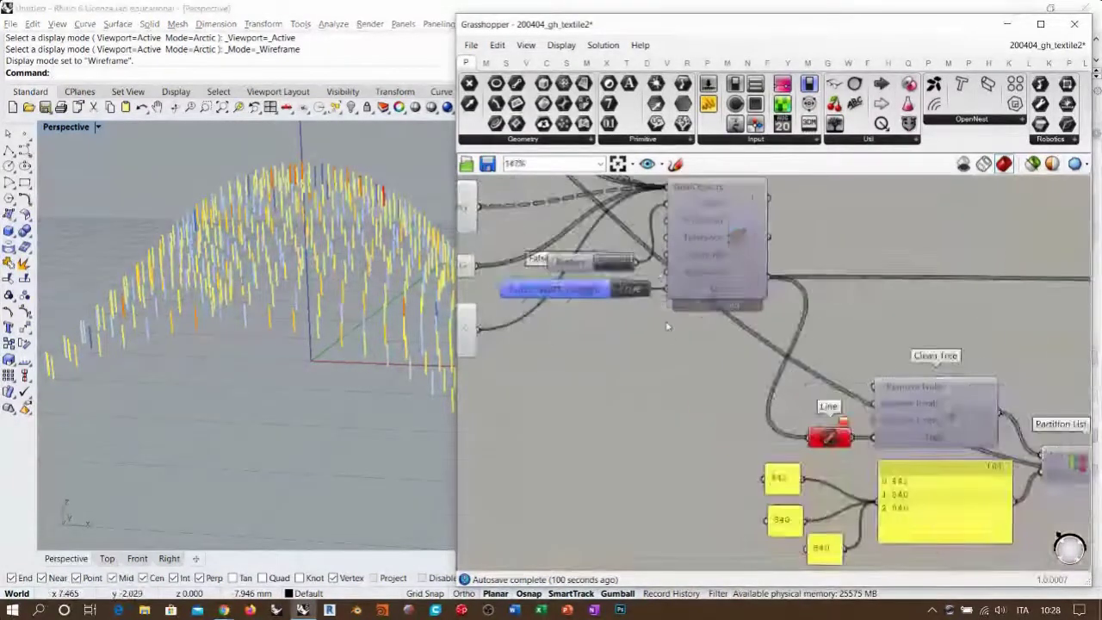
{"action": "right_click_drag", "start_coordinate": [340, 286], "coordinate": [275, 296]}
{"action": "scroll", "coordinate": [274, 296], "scroll_direction": "down", "scroll_amount": 4}
{"action": "right_click_drag", "start_coordinate": [1086, 503], "coordinate": [576, 369]}
{"action": "right_click_drag", "start_coordinate": [909, 374], "coordinate": [509, 394]}
{"action": "scroll", "coordinate": [856, 396], "scroll_direction": "up", "scroll_amount": 4}
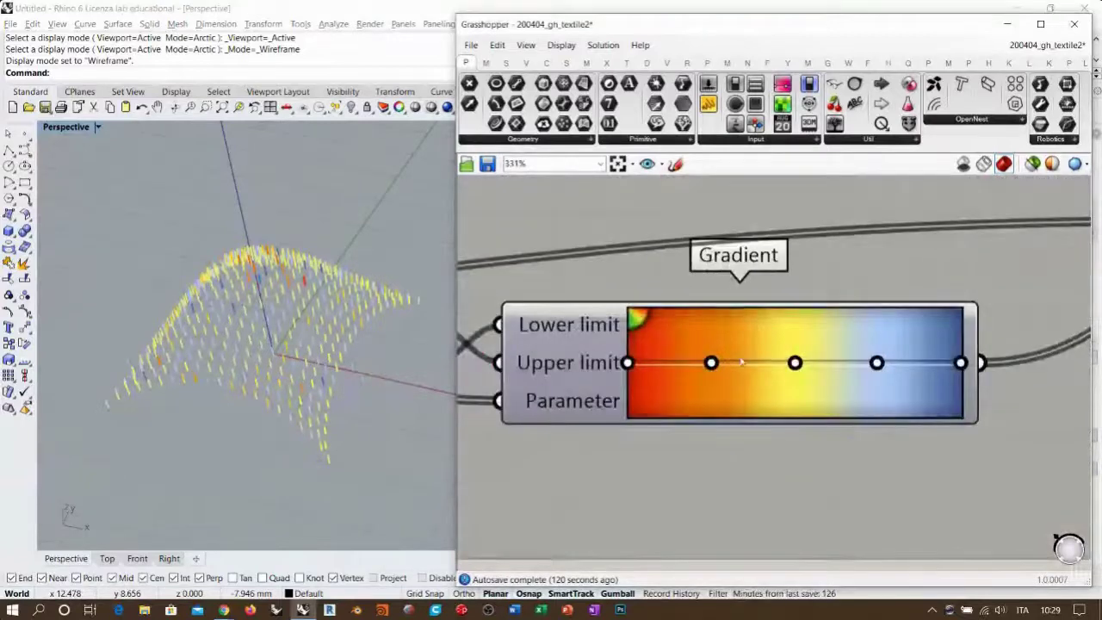
Inspect the data in the Tree output of the Clean Tree component placed after the BouncySolver
{"action": "scroll", "coordinate": [859, 376], "scroll_direction": "down", "scroll_amount": 8}
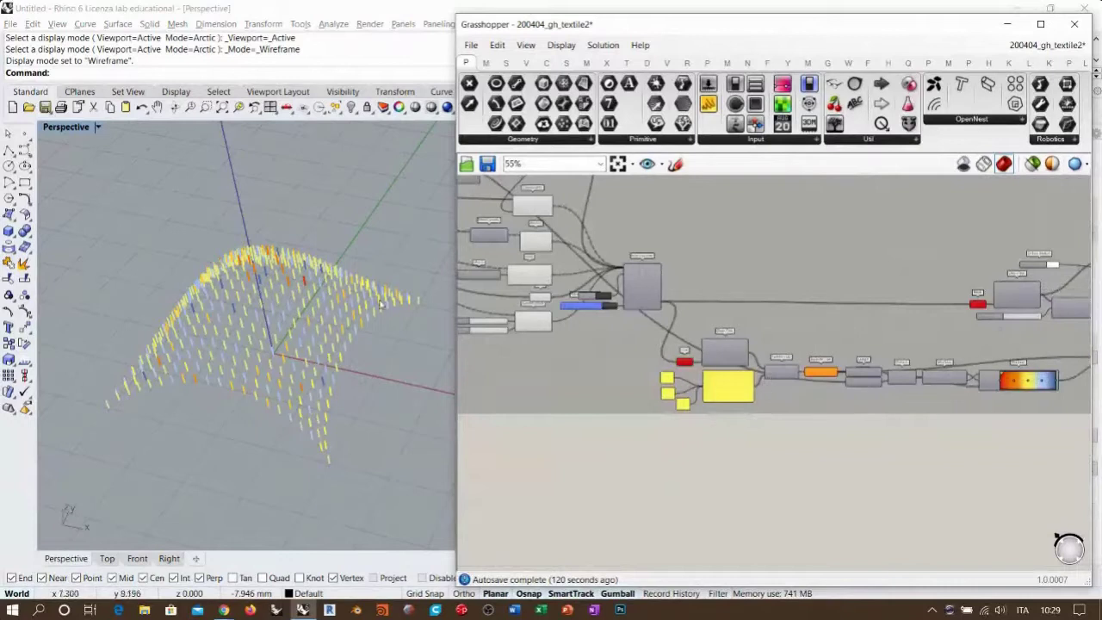
{"action": "scroll", "coordinate": [736, 303], "scroll_direction": "up", "scroll_amount": 7}
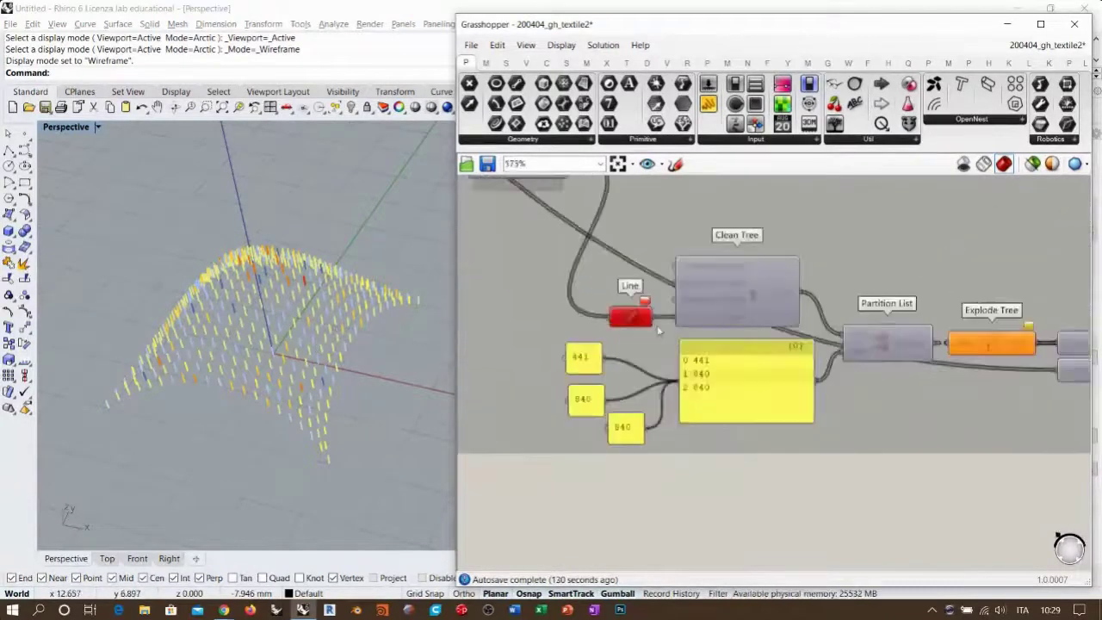
{"action": "mouse_move", "coordinate": [732, 295]}
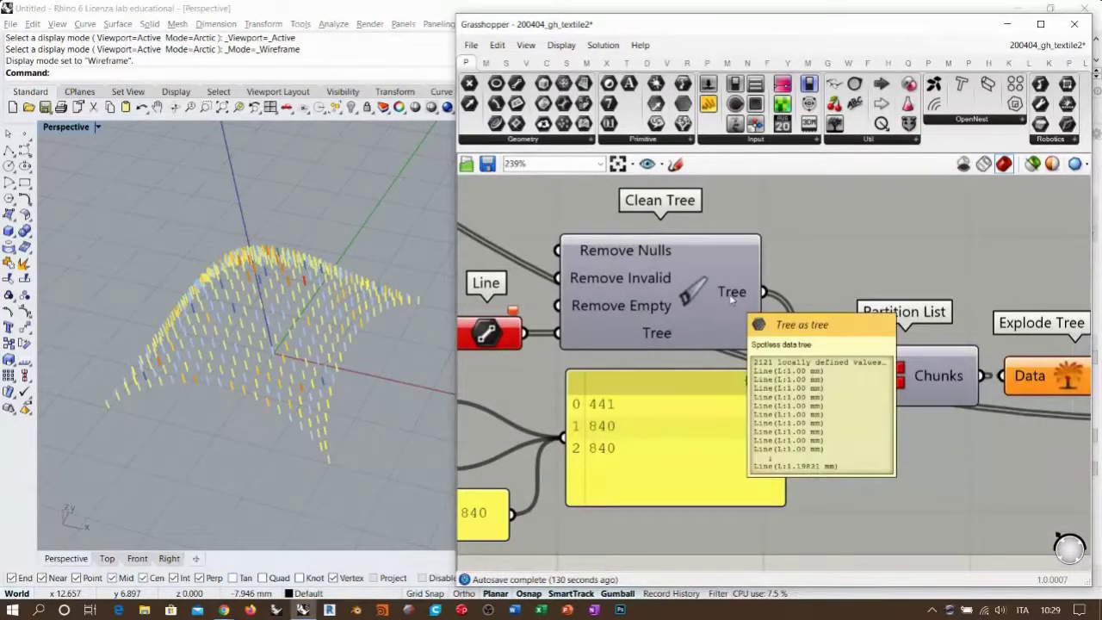
{"action": "scroll", "coordinate": [731, 297], "scroll_direction": "down", "scroll_amount": 5}
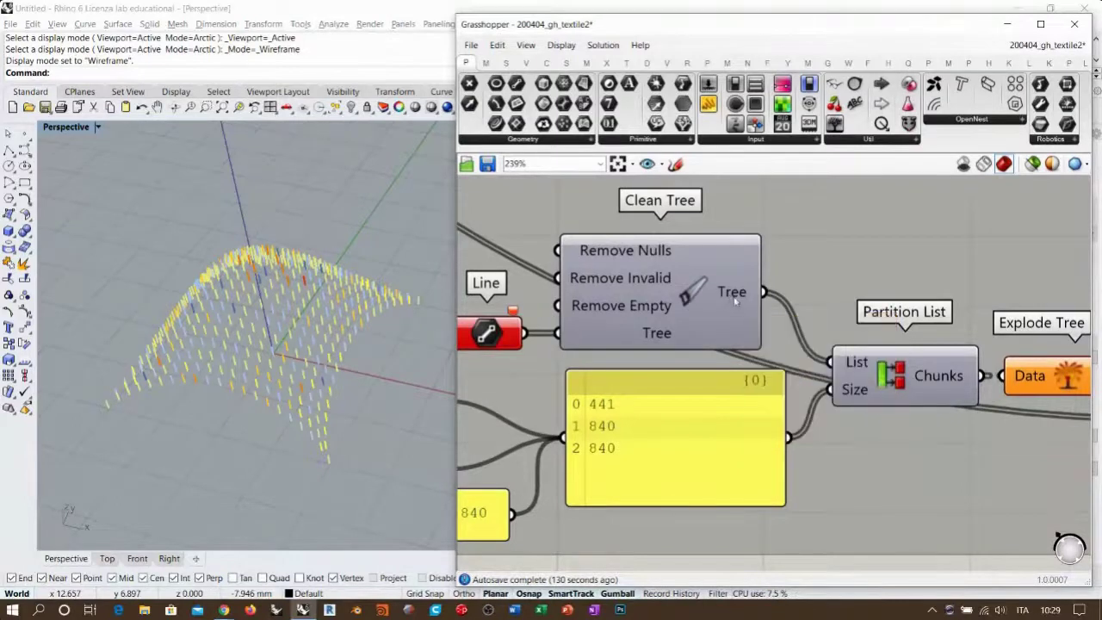
{"action": "scroll", "coordinate": [773, 375], "scroll_direction": "down", "scroll_amount": 2}
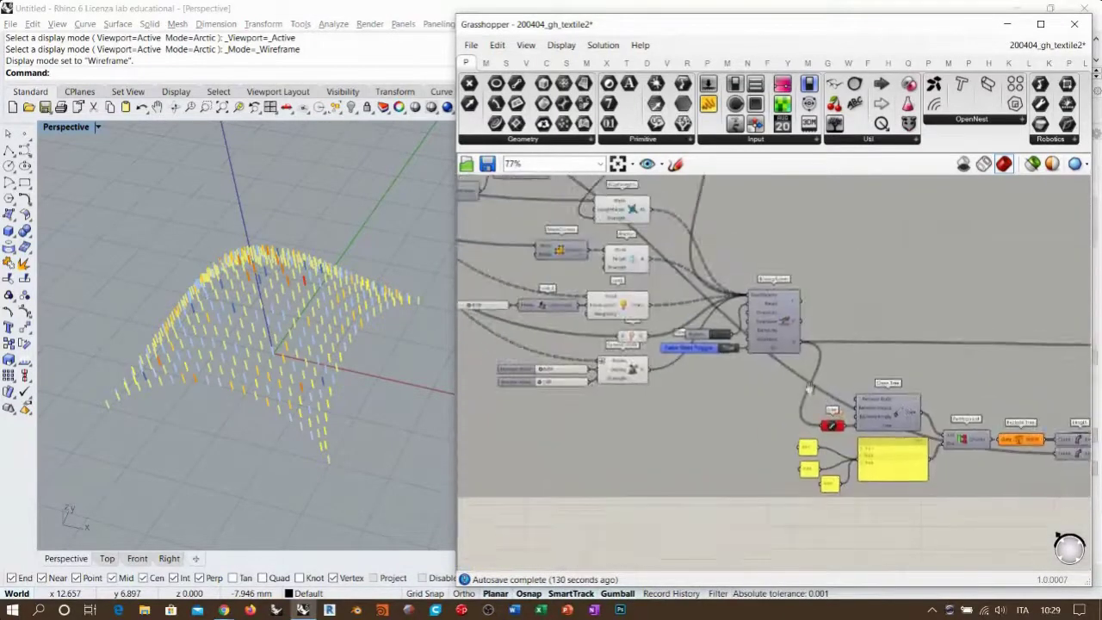
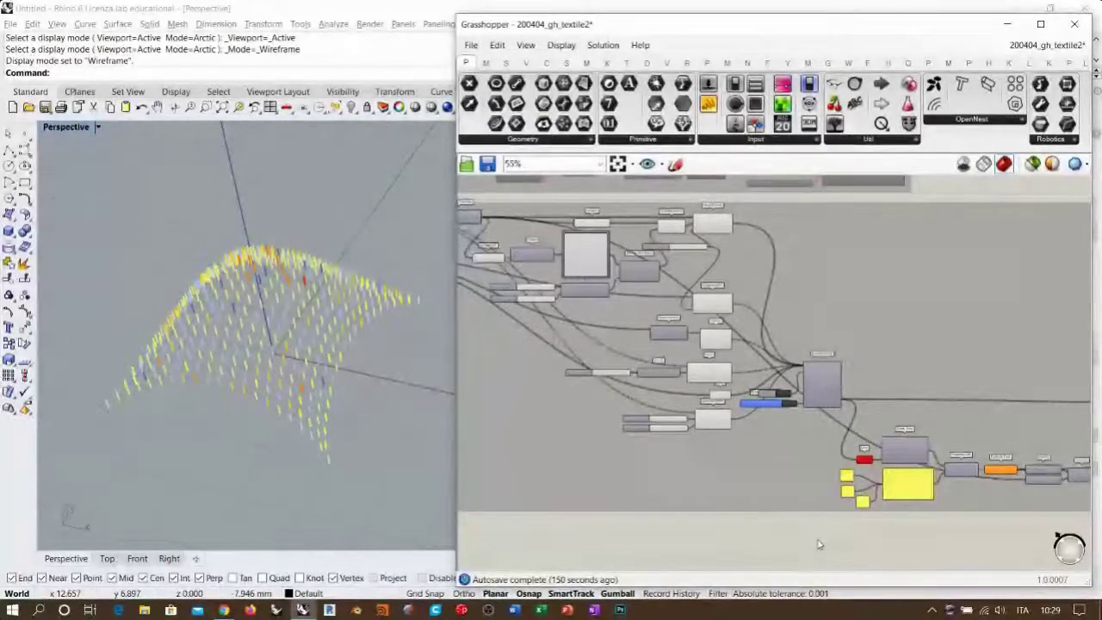
{"action": "scroll", "coordinate": [946, 469], "scroll_direction": "up", "scroll_amount": 5}
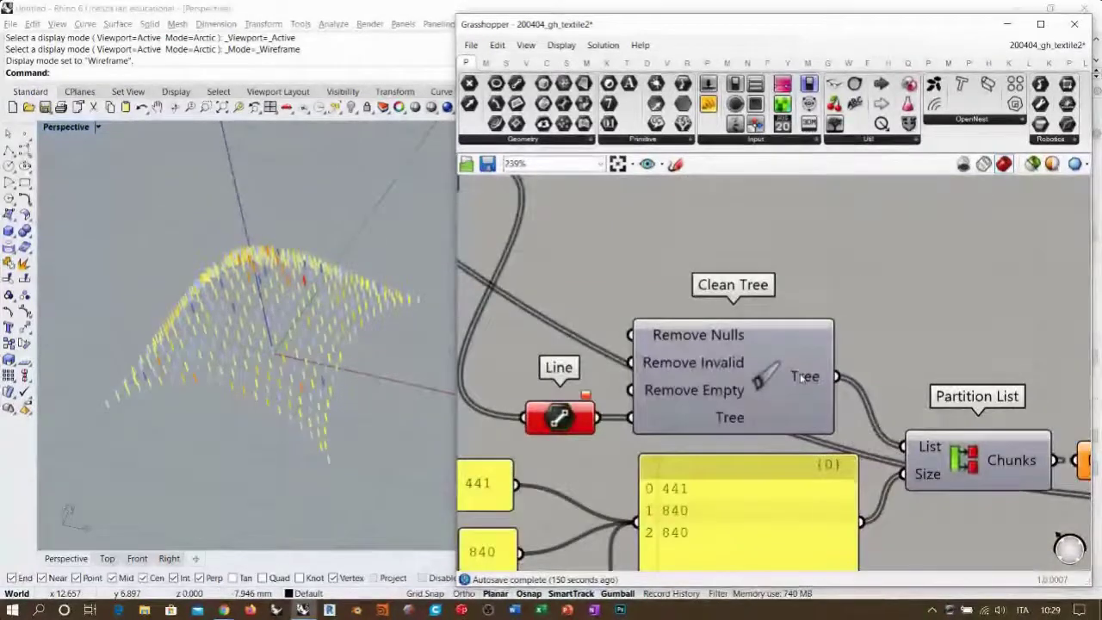
{"action": "scroll", "coordinate": [787, 370], "scroll_direction": "down", "scroll_amount": 5}
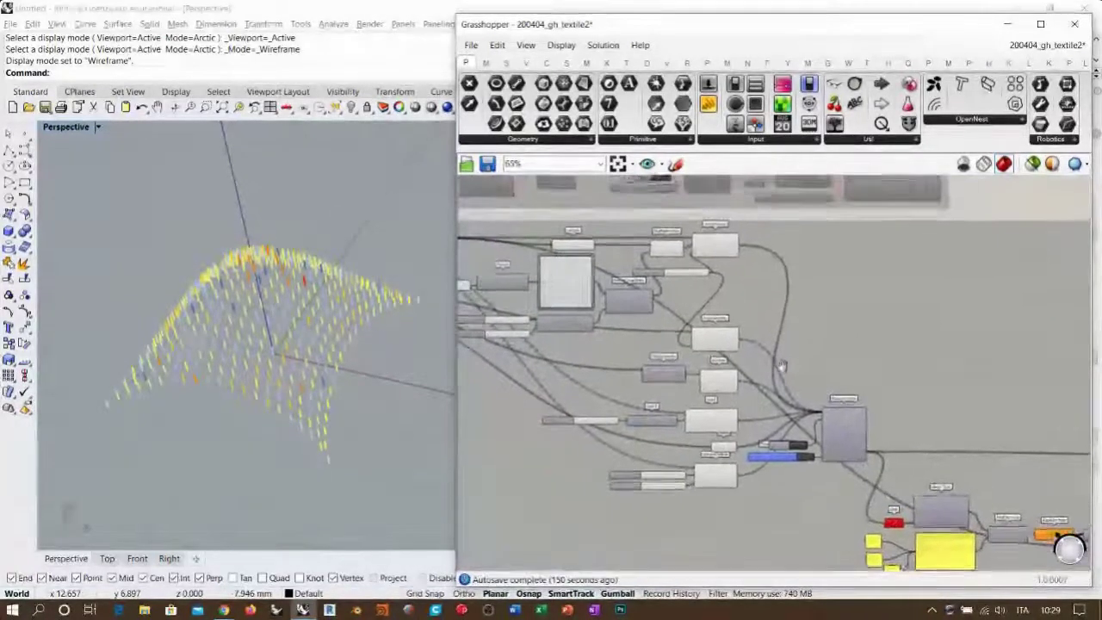
Examine how the LengthLines and EdgeLengths goals feed the GoalObjects input of the BouncySolver
{"action": "scroll", "coordinate": [785, 366], "scroll_direction": "up", "scroll_amount": 3}
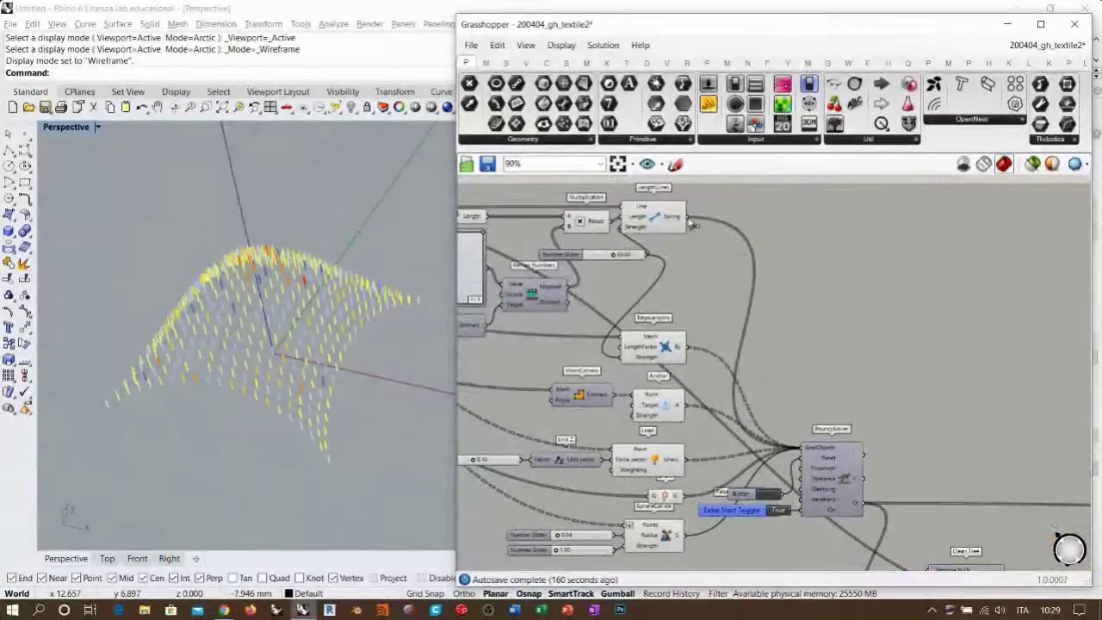
{"action": "left_click", "coordinate": [680, 217]}
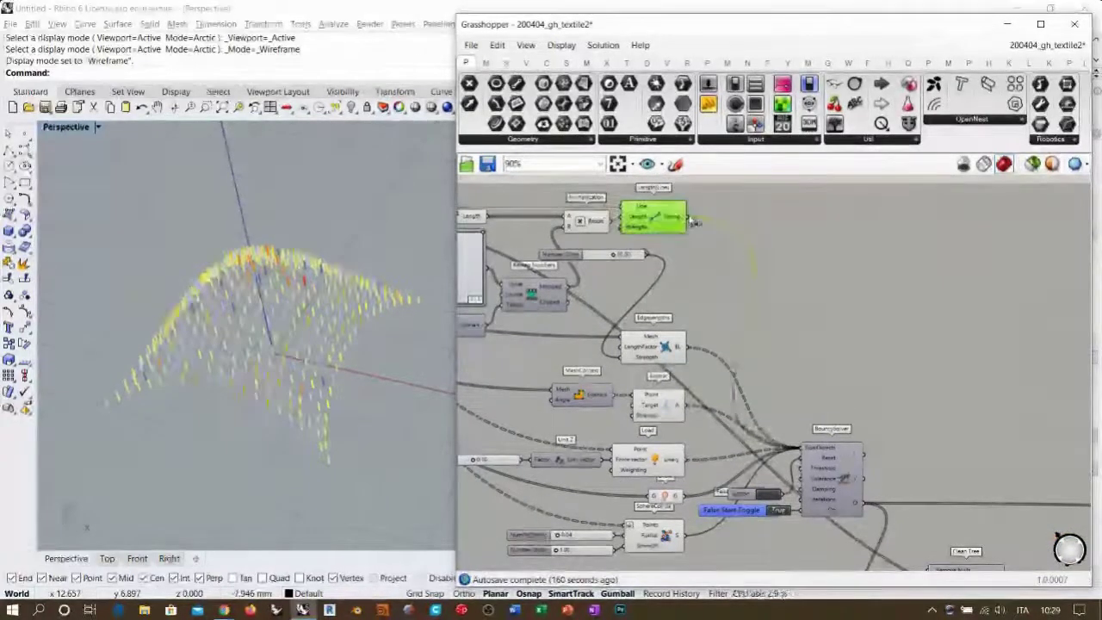
{"action": "left_click", "coordinate": [676, 348]}
{"action": "left_click", "coordinate": [662, 215]}
{"action": "left_click", "coordinate": [676, 351]}
{"action": "left_click", "coordinate": [694, 226]}
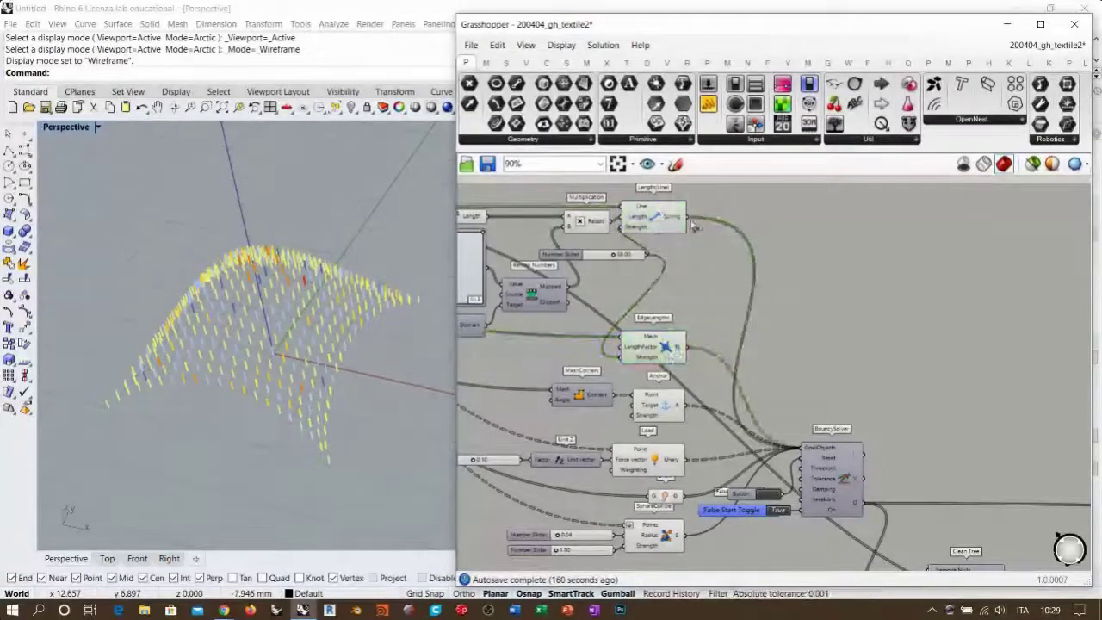
{"action": "mouse_move", "coordinate": [819, 450]}
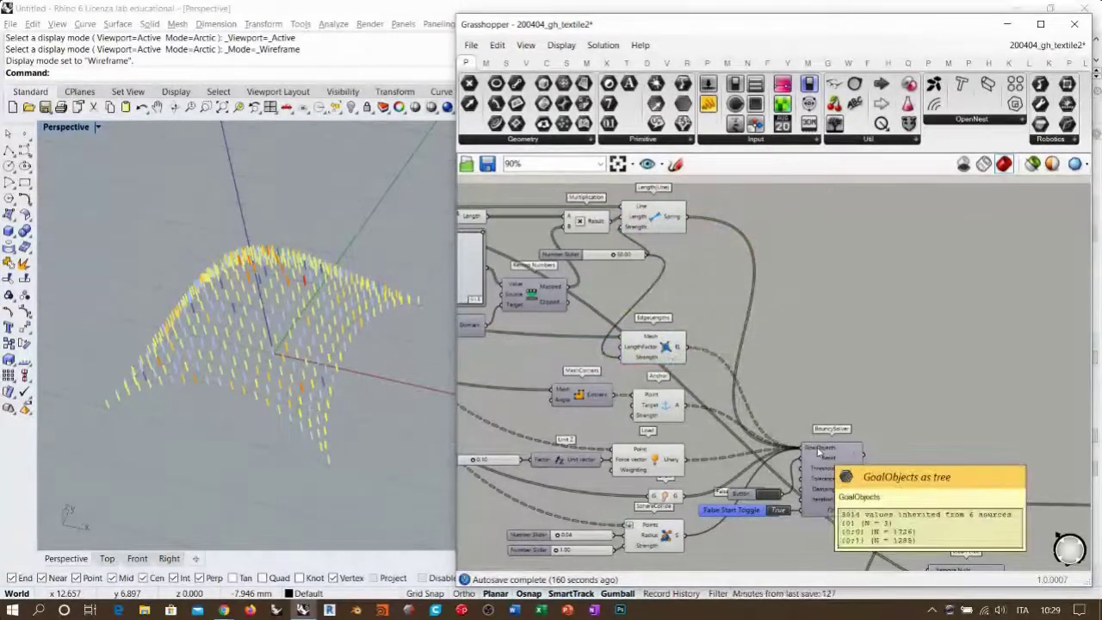
{"action": "right_click_drag", "start_coordinate": [821, 316], "coordinate": [778, 308]}
{"action": "right_click_drag", "start_coordinate": [777, 394], "coordinate": [725, 291]}
{"action": "scroll", "coordinate": [725, 291], "scroll_direction": "down", "scroll_amount": 1}
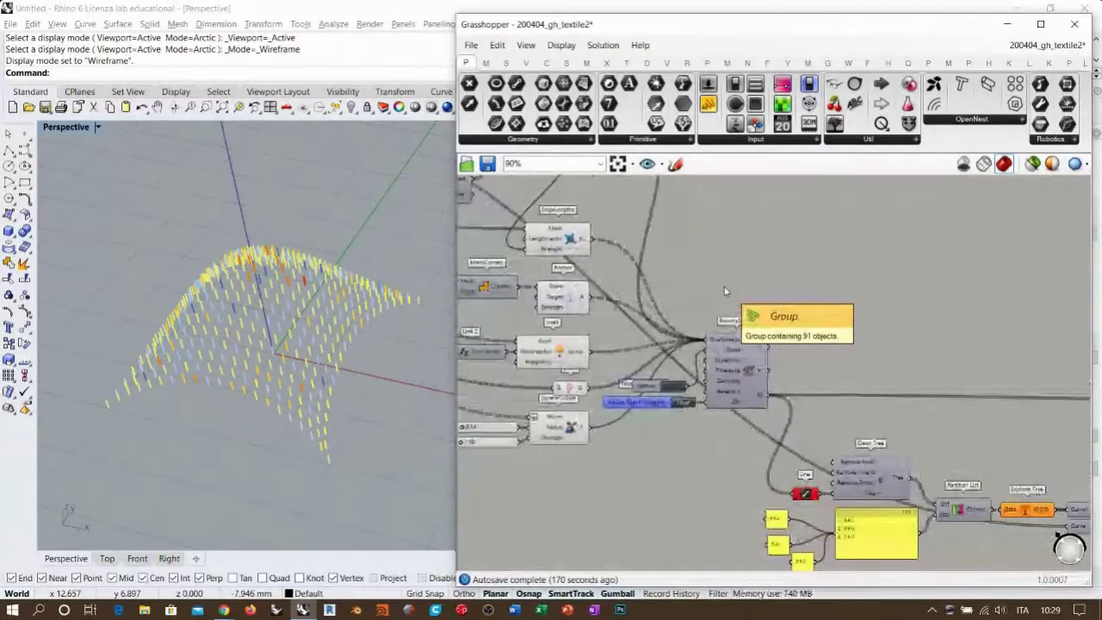
{"action": "right_click_drag", "start_coordinate": [683, 252], "coordinate": [728, 340]}
{"action": "left_click", "coordinate": [605, 205]}
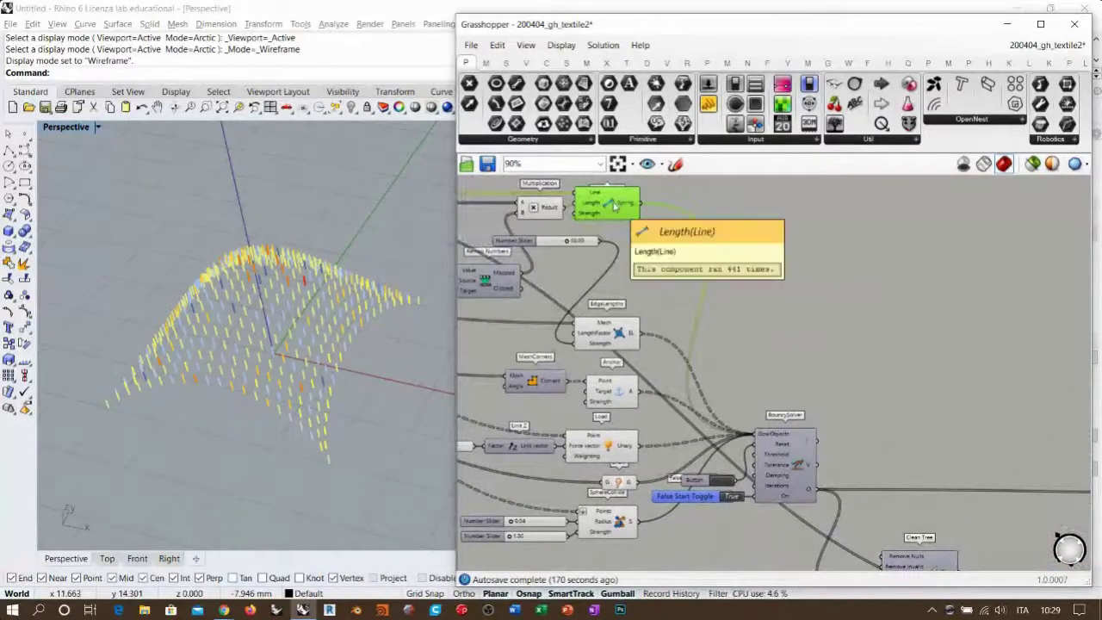
{"action": "left_click", "coordinate": [620, 342]}
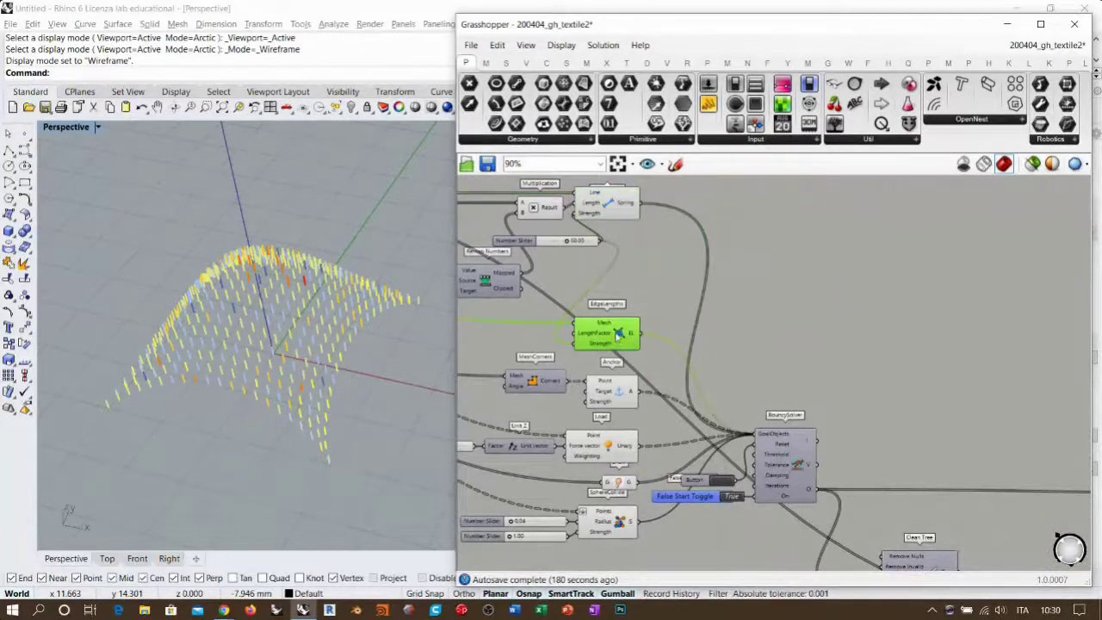
{"action": "left_click", "coordinate": [726, 406]}
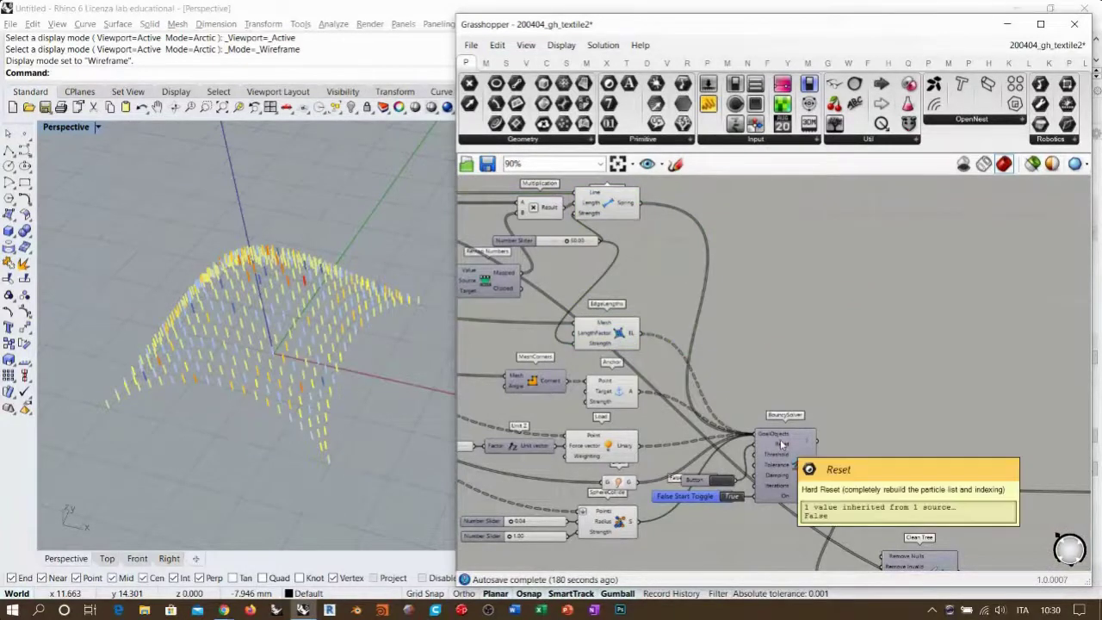
Align the panels 441, 840 and 840 in one column beside the combined panel that feeds Partition List
{"action": "right_click_drag", "start_coordinate": [864, 426], "coordinate": [728, 177]}
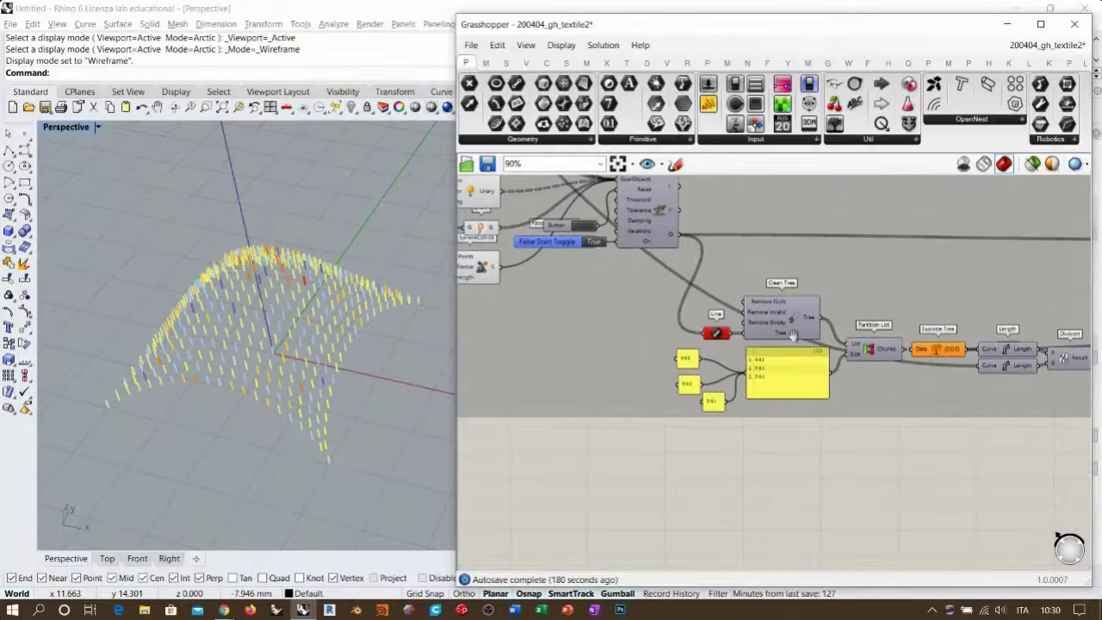
{"action": "scroll", "coordinate": [797, 363], "scroll_direction": "up", "scroll_amount": 4}
{"action": "right_click_drag", "start_coordinate": [827, 352], "coordinate": [785, 358]}
{"action": "left_click", "coordinate": [558, 408]}
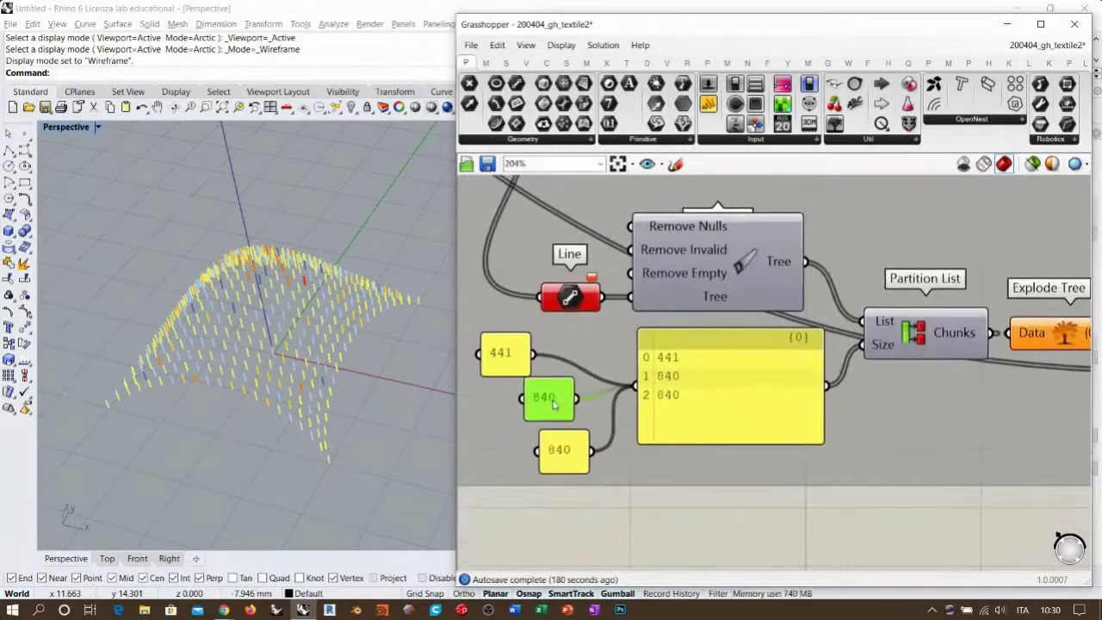
{"action": "left_click_drag", "start_coordinate": [558, 408], "coordinate": [563, 409]}
{"action": "left_click_drag", "start_coordinate": [510, 362], "coordinate": [567, 362]}
{"action": "right_click_drag", "start_coordinate": [915, 385], "coordinate": [886, 387]}
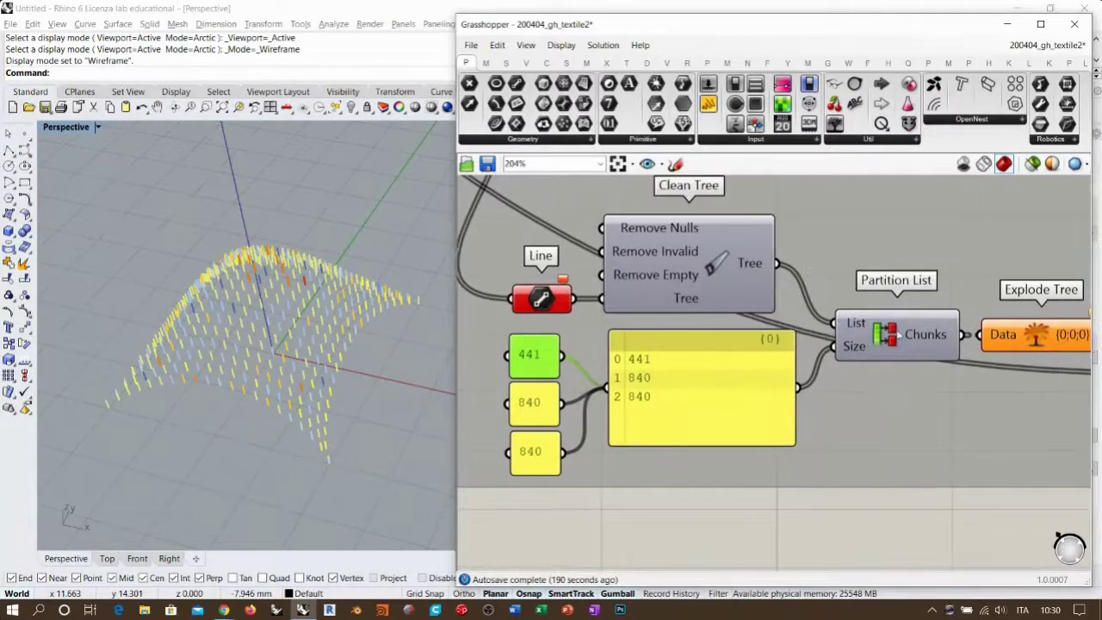
Review how the 441, 840 and 840 panels set the chunk sizes with which Partition List splits the cleaned tree
{"action": "left_click", "coordinate": [898, 333]}
{"action": "left_click", "coordinate": [816, 289]}
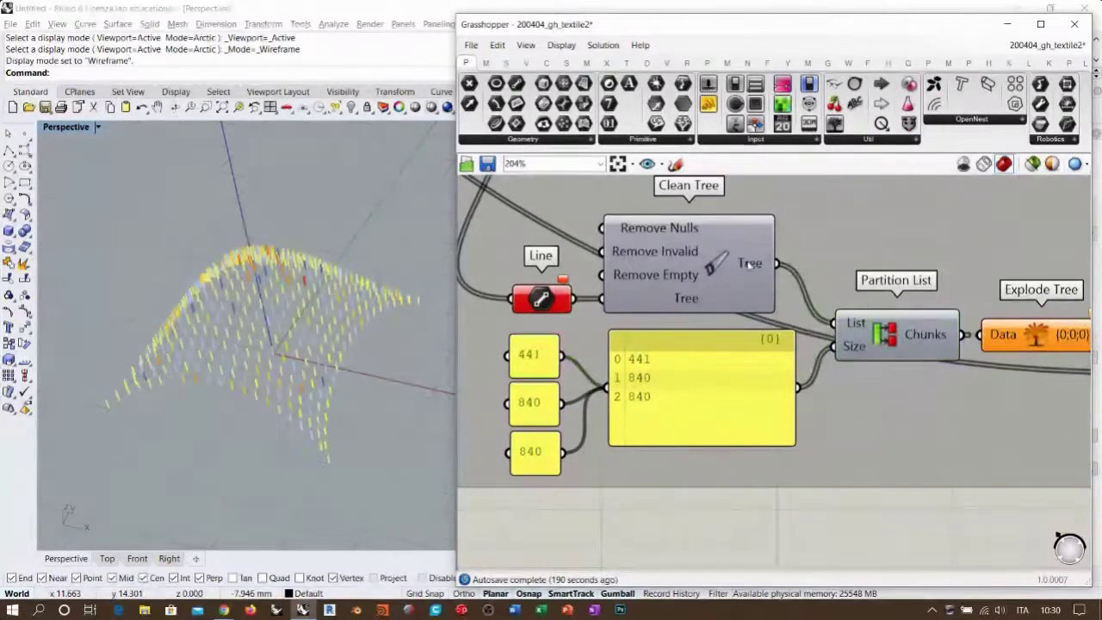
{"action": "mouse_move", "coordinate": [927, 338]}
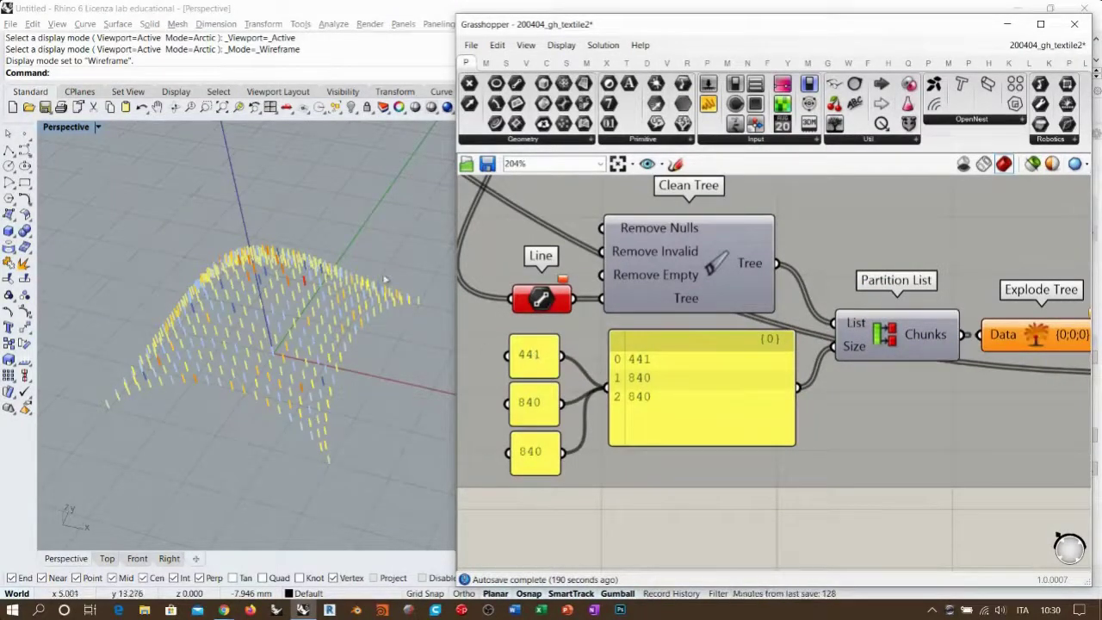
{"action": "left_click", "coordinate": [534, 358]}
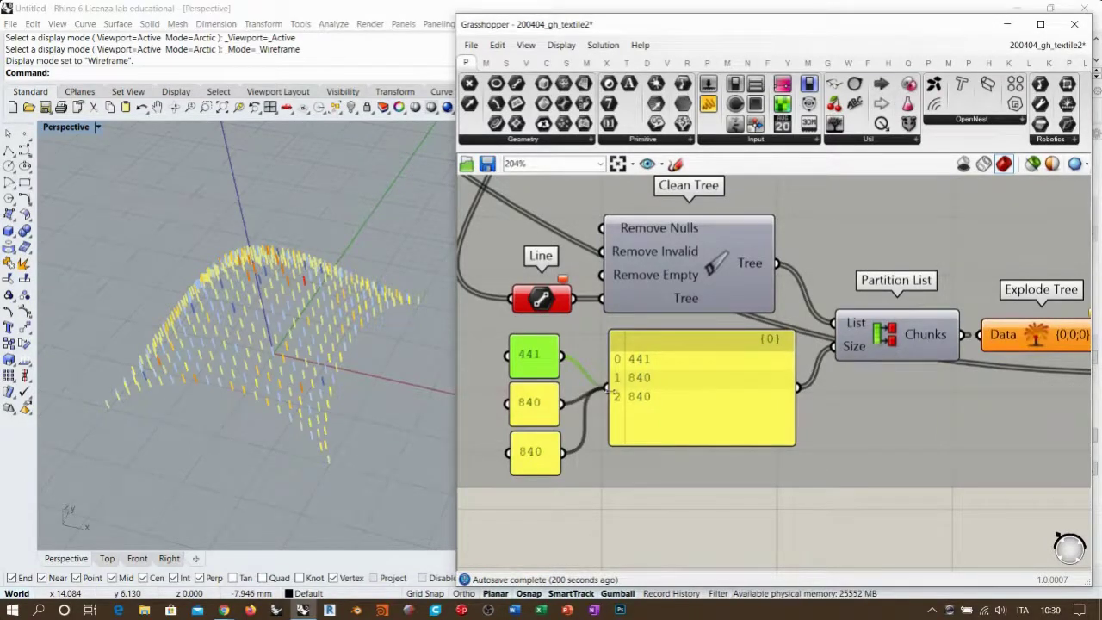
{"action": "right_click_drag", "start_coordinate": [921, 332], "coordinate": [944, 333]}
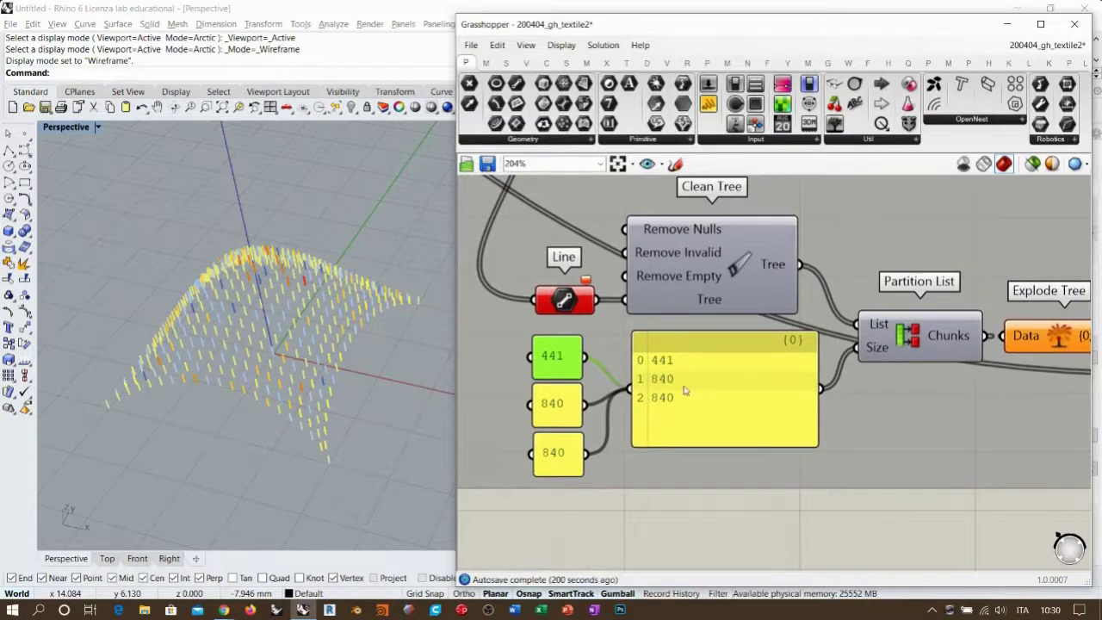
{"action": "left_click", "coordinate": [559, 409]}
{"action": "left_click", "coordinate": [551, 460]}
{"action": "left_click", "coordinate": [593, 534]}
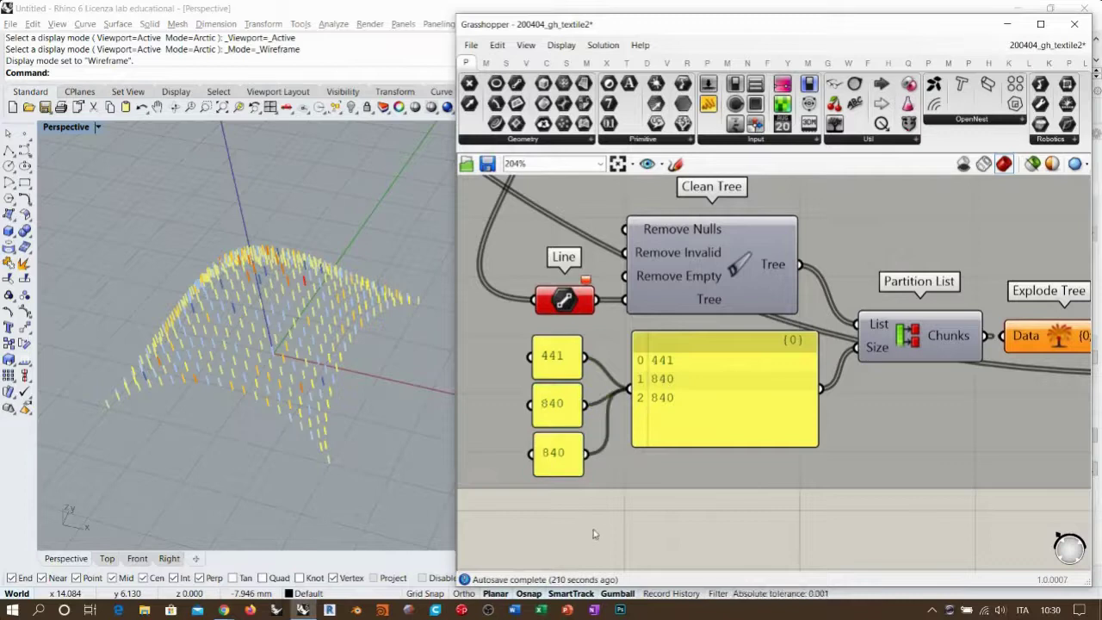
Move the combined sizes panel slightly down, level with its three source panels, and make it narrower
{"action": "left_click_drag", "start_coordinate": [738, 387], "coordinate": [735, 403]}
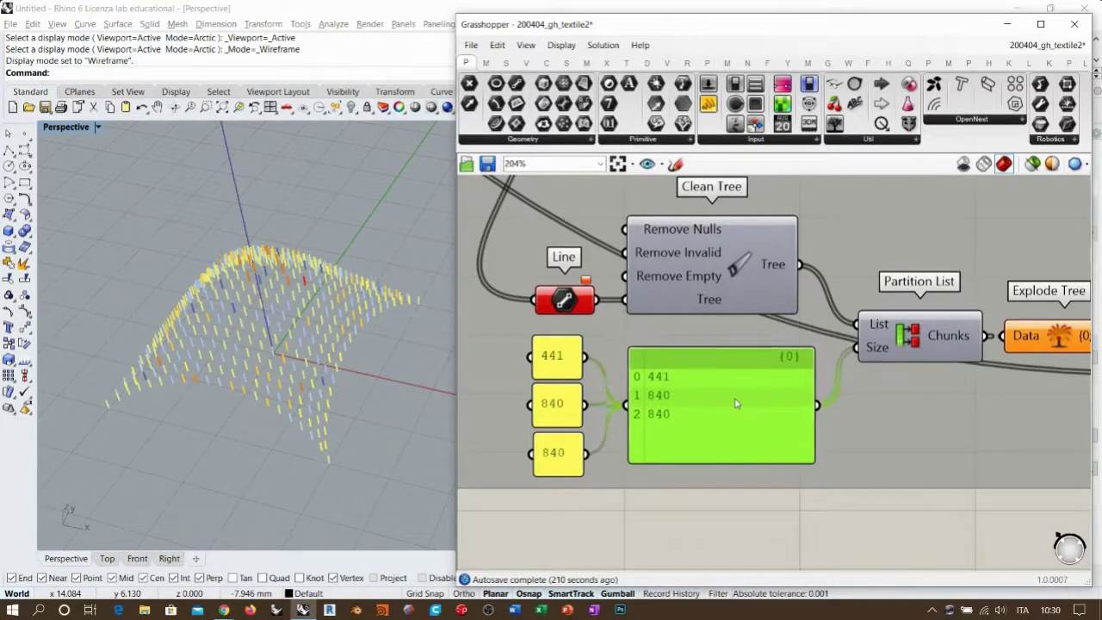
{"action": "left_click", "coordinate": [738, 518]}
{"action": "left_click_drag", "start_coordinate": [814, 385], "coordinate": [796, 376]}
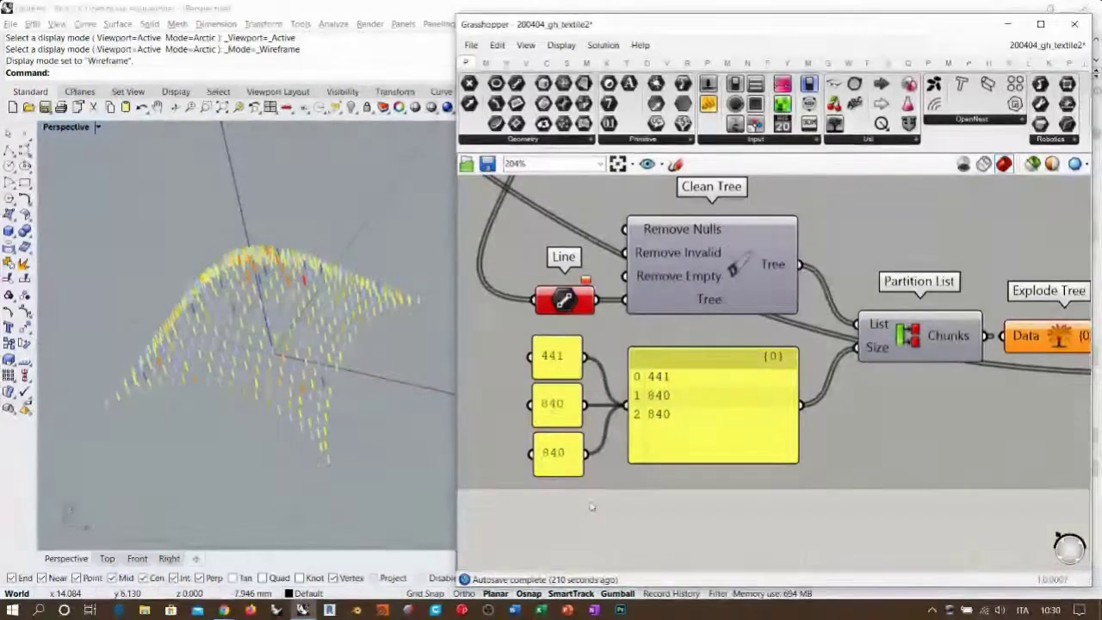
Trace the definition from the Partition List size panels back to the Length(Line) goal that feeds the solver
{"action": "right_click_drag", "start_coordinate": [649, 378], "coordinate": [809, 425]}
{"action": "scroll", "coordinate": [831, 424], "scroll_direction": "down", "scroll_amount": 6}
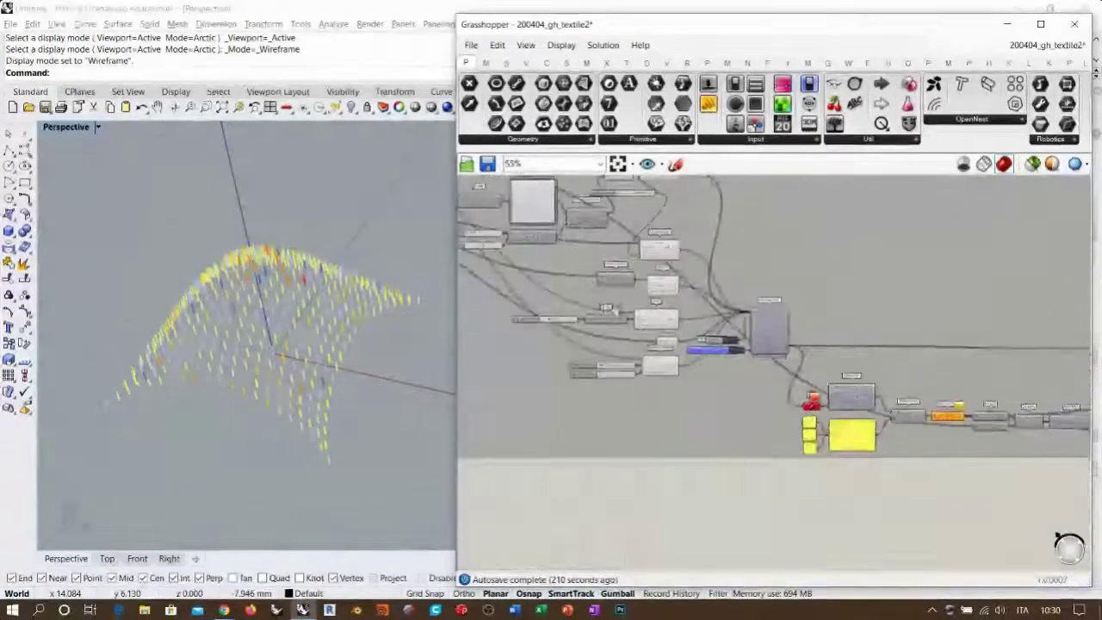
{"action": "right_click_drag", "start_coordinate": [606, 319], "coordinate": [828, 446]}
{"action": "scroll", "coordinate": [562, 317], "scroll_direction": "up", "scroll_amount": 2}
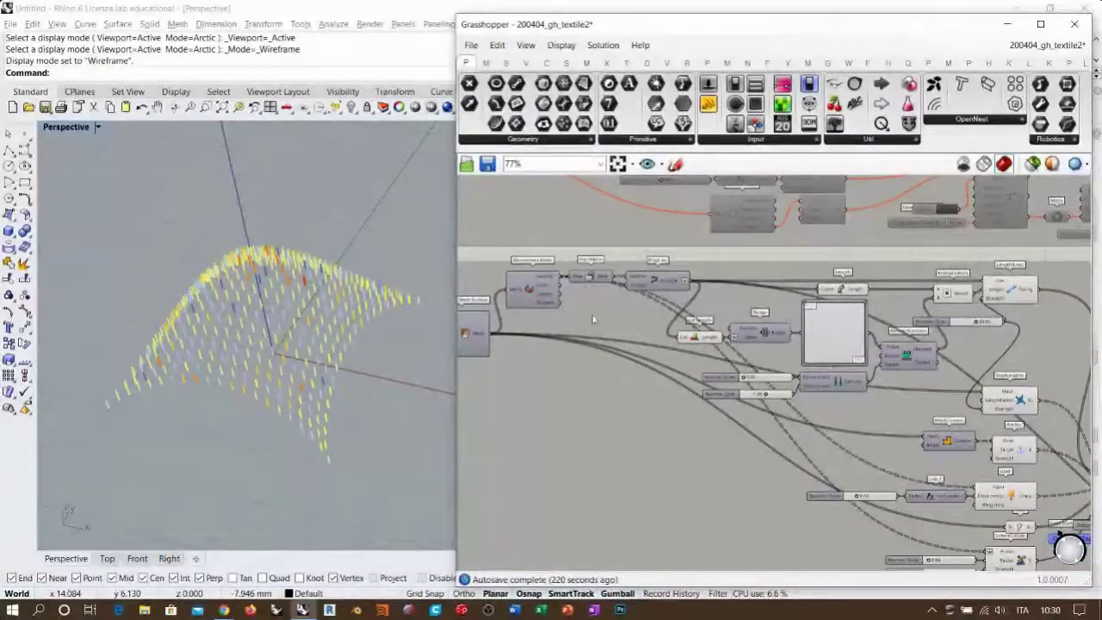
{"action": "right_click_drag", "start_coordinate": [856, 458], "coordinate": [698, 379]}
{"action": "scroll", "coordinate": [697, 379], "scroll_direction": "up", "scroll_amount": 4}
{"action": "mouse_move", "coordinate": [822, 347]}
{"action": "right_click_drag", "start_coordinate": [610, 400], "coordinate": [649, 419]}
{"action": "scroll", "coordinate": [726, 435], "scroll_direction": "down", "scroll_amount": 3}
{"action": "right_click_drag", "start_coordinate": [621, 305], "coordinate": [748, 394]}
{"action": "right_click_drag", "start_coordinate": [559, 194], "coordinate": [686, 362]}
{"action": "scroll", "coordinate": [626, 269], "scroll_direction": "up", "scroll_amount": 1}
{"action": "right_click_drag", "start_coordinate": [624, 267], "coordinate": [634, 389]}
{"action": "left_click", "coordinate": [637, 281]}
{"action": "left_click", "coordinate": [632, 288]}
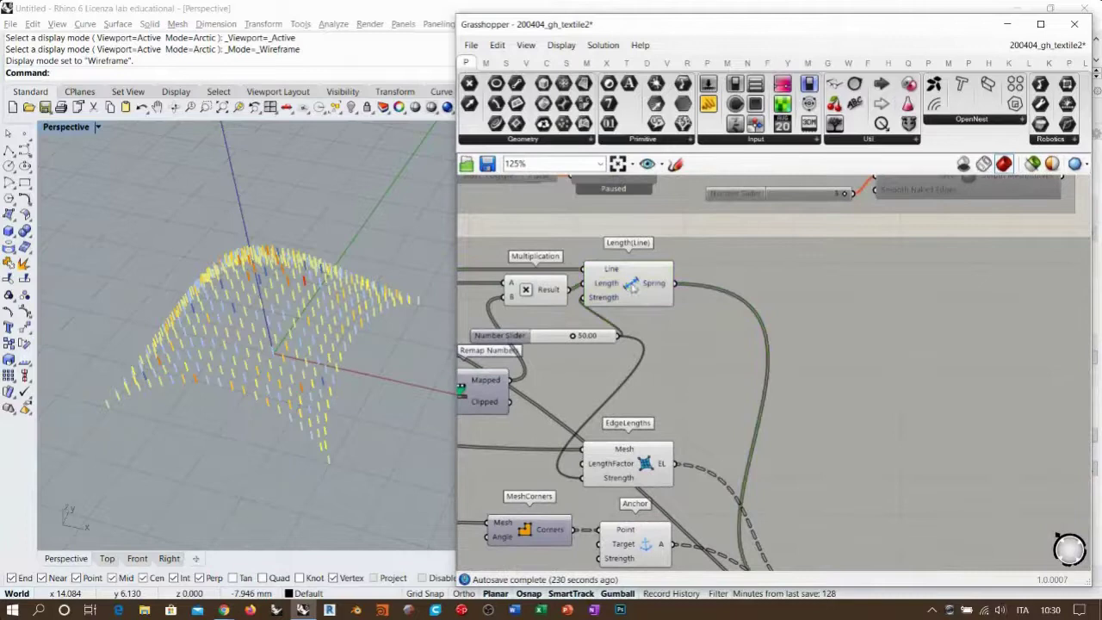
Inspect the Line input of the Length(Line) goal and the List Length output of the polylines as the source of the first chunk size
{"action": "right_click_drag", "start_coordinate": [825, 467], "coordinate": [671, 236]}
{"action": "right_click_drag", "start_coordinate": [582, 265], "coordinate": [955, 474]}
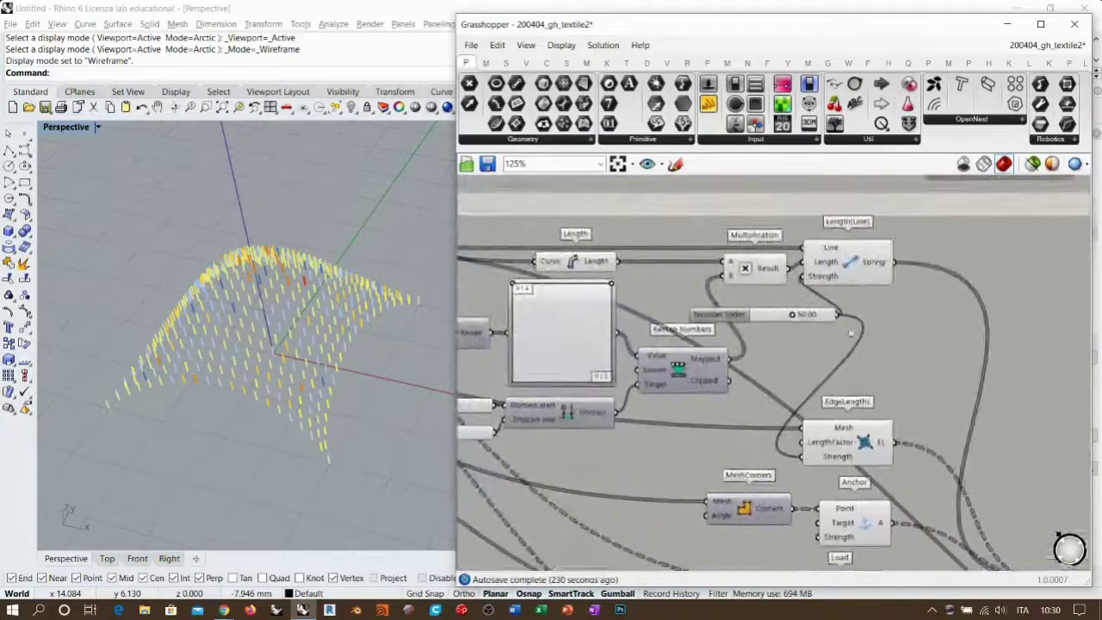
{"action": "mouse_move", "coordinate": [832, 248]}
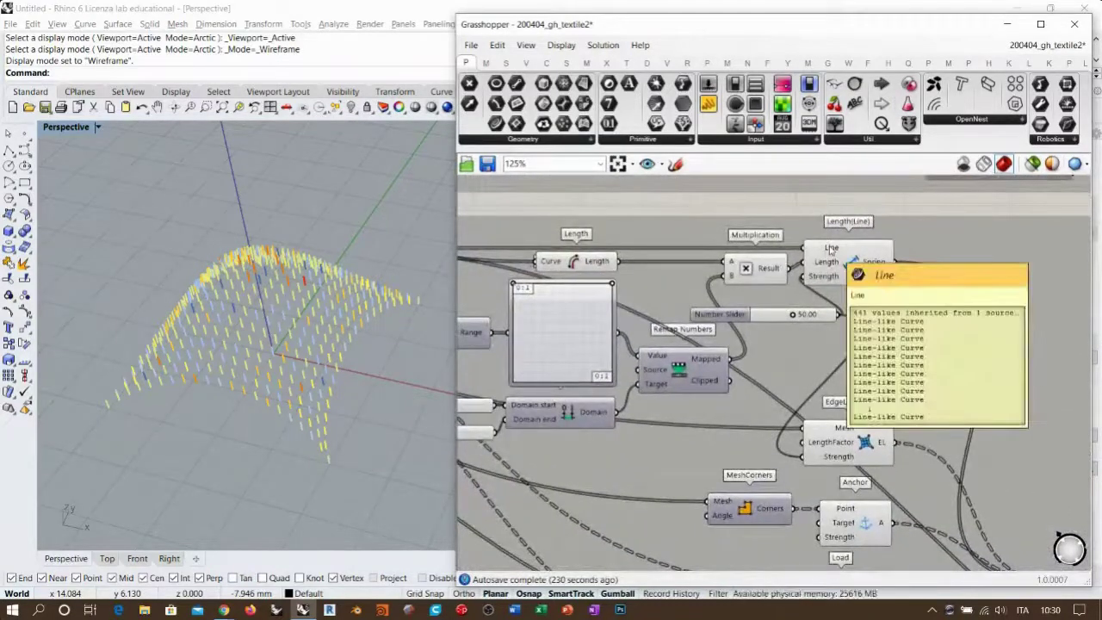
{"action": "right_click_drag", "start_coordinate": [547, 268], "coordinate": [863, 264]}
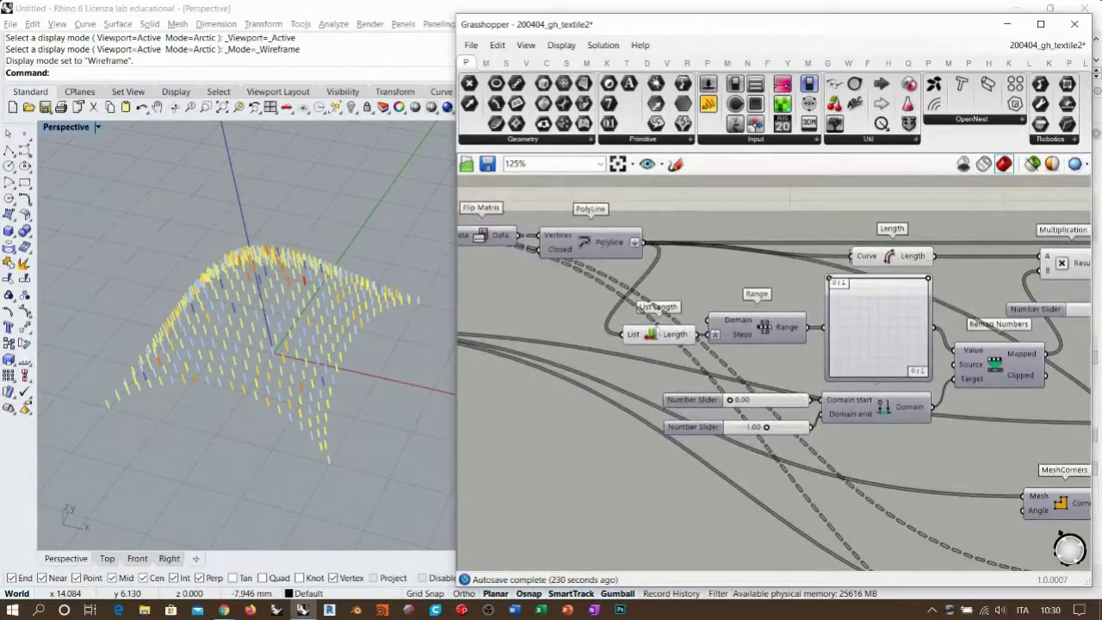
{"action": "mouse_move", "coordinate": [671, 340]}
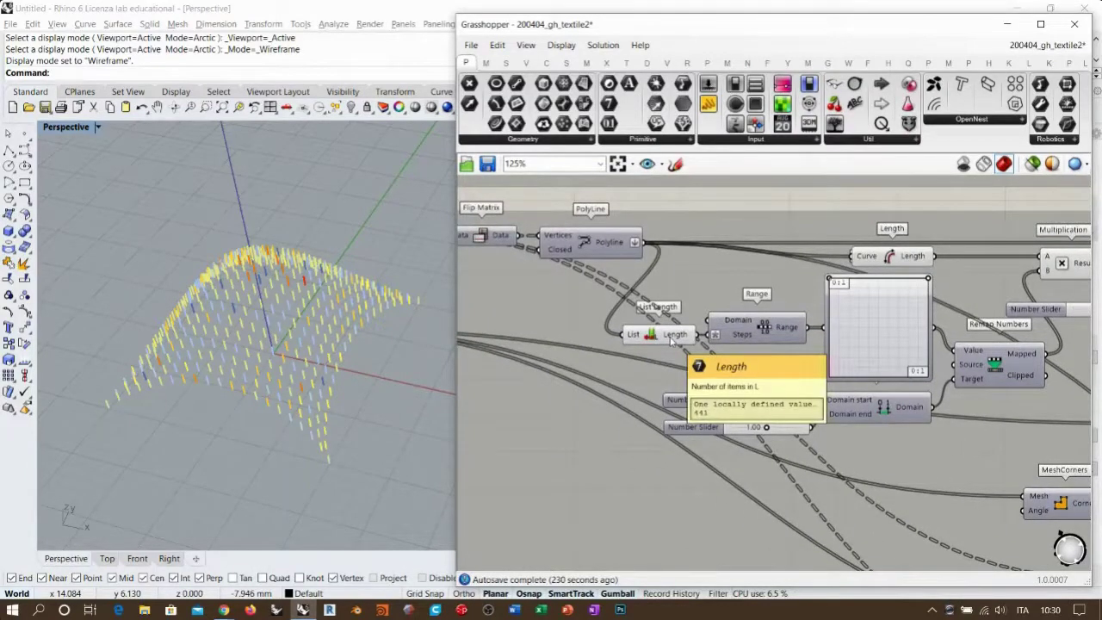
{"action": "double_click", "coordinate": [672, 338]}
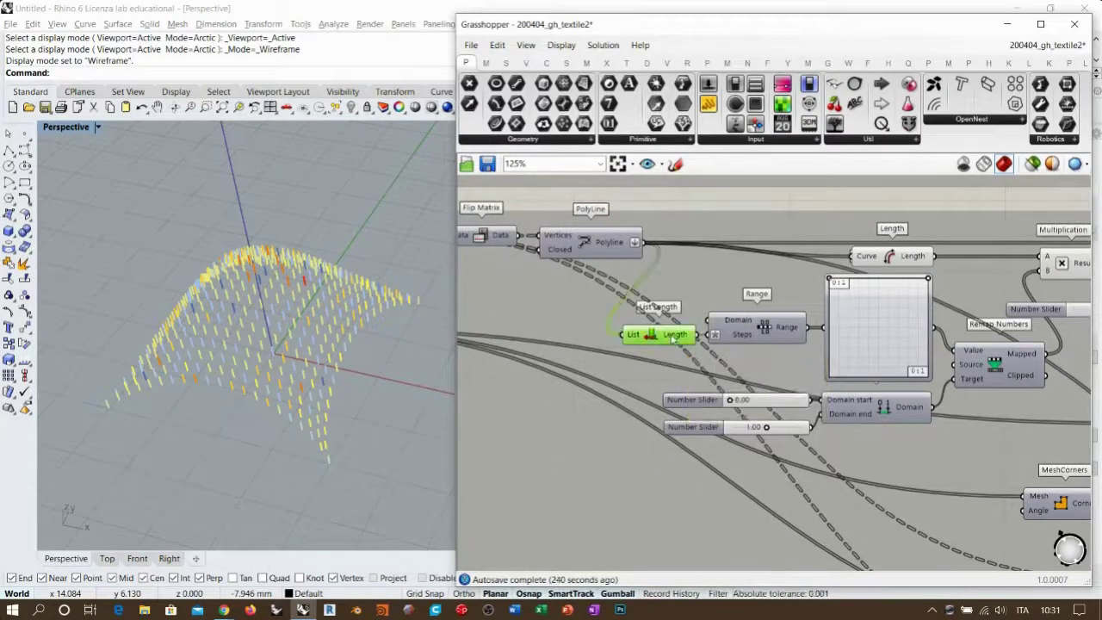
{"action": "key", "text": "Escape"}
{"action": "left_click", "coordinate": [698, 339]}
{"action": "left_click_drag", "start_coordinate": [702, 335], "coordinate": [582, 440]}
Compare the polyline count with the chunk-size panels 441, 840 and 840 beside Partition List
{"action": "scroll", "coordinate": [598, 413], "scroll_direction": "down", "scroll_amount": 6}
{"action": "right_click_drag", "start_coordinate": [1021, 482], "coordinate": [819, 411]}
{"action": "scroll", "coordinate": [813, 409], "scroll_direction": "up", "scroll_amount": 6}
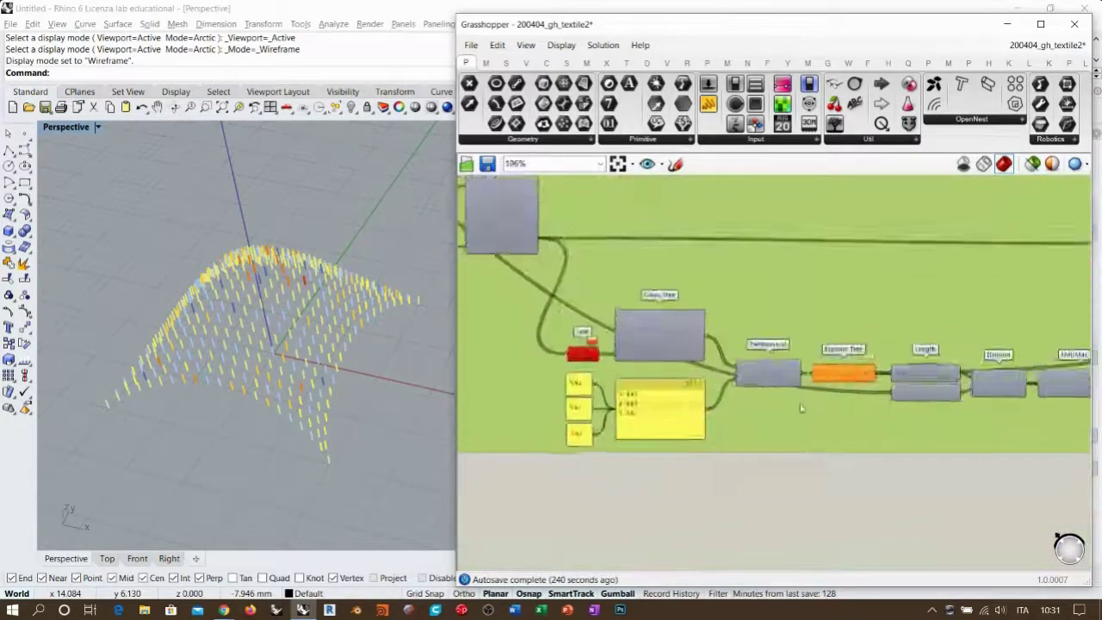
{"action": "scroll", "coordinate": [561, 355], "scroll_direction": "up", "scroll_amount": 4}
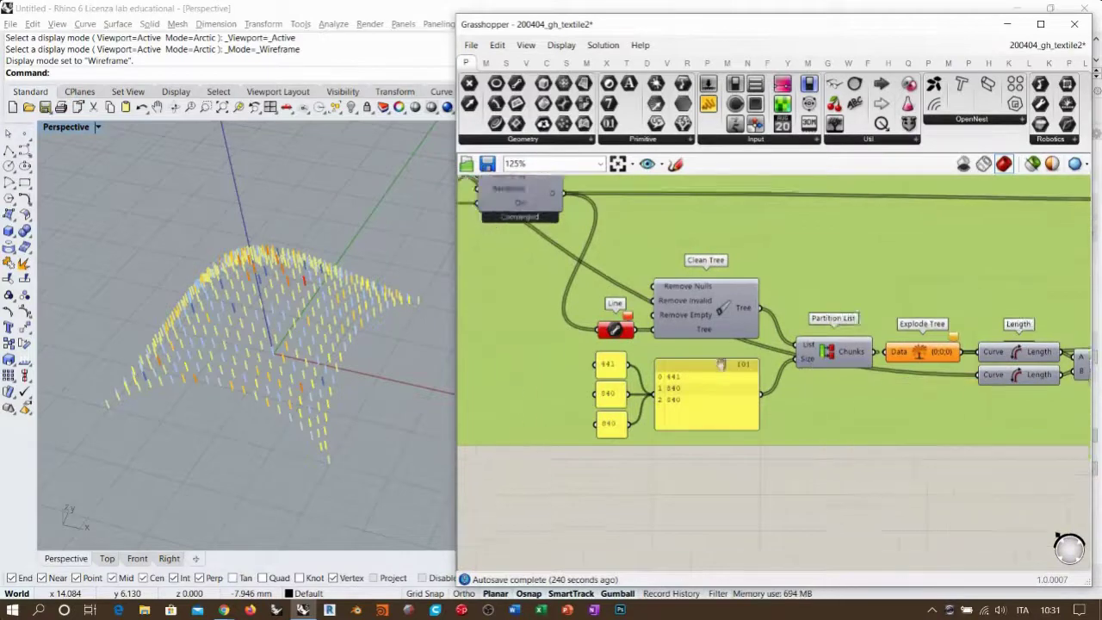
{"action": "left_click", "coordinate": [561, 355]}
{"action": "left_click", "coordinate": [620, 532]}
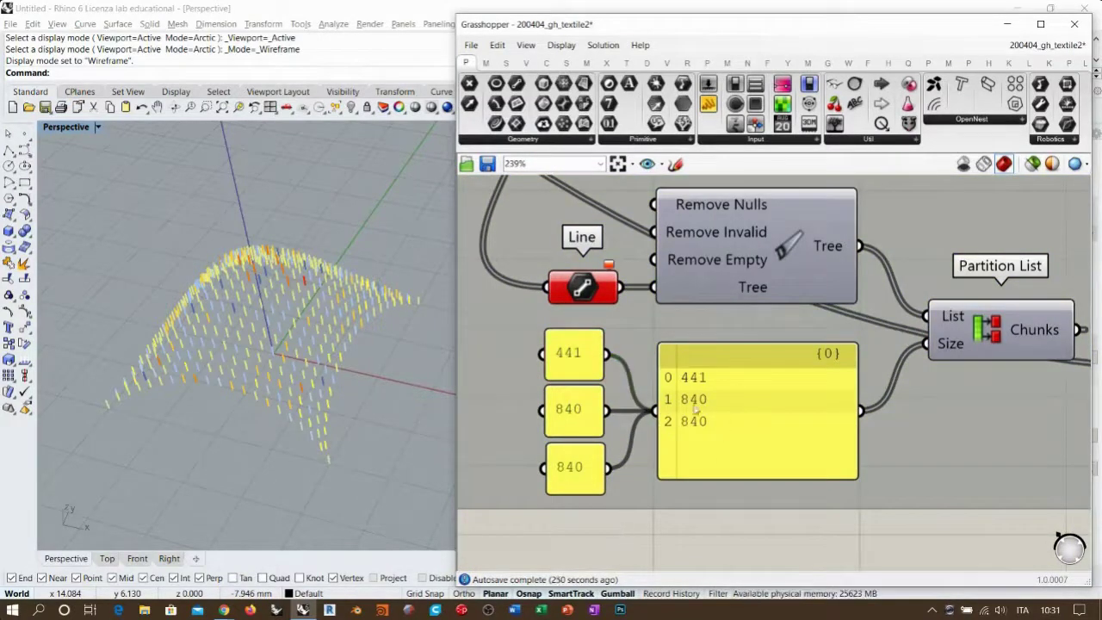
Add a Mesh Edges component below Deconstruct Mesh and feed it the Mesh Surface output
{"action": "scroll", "coordinate": [687, 409], "scroll_direction": "down", "scroll_amount": 6}
{"action": "right_click_drag", "start_coordinate": [687, 406], "coordinate": [891, 421]}
{"action": "right_click_drag", "start_coordinate": [619, 285], "coordinate": [858, 404]}
{"action": "right_click_drag", "start_coordinate": [639, 322], "coordinate": [861, 425]}
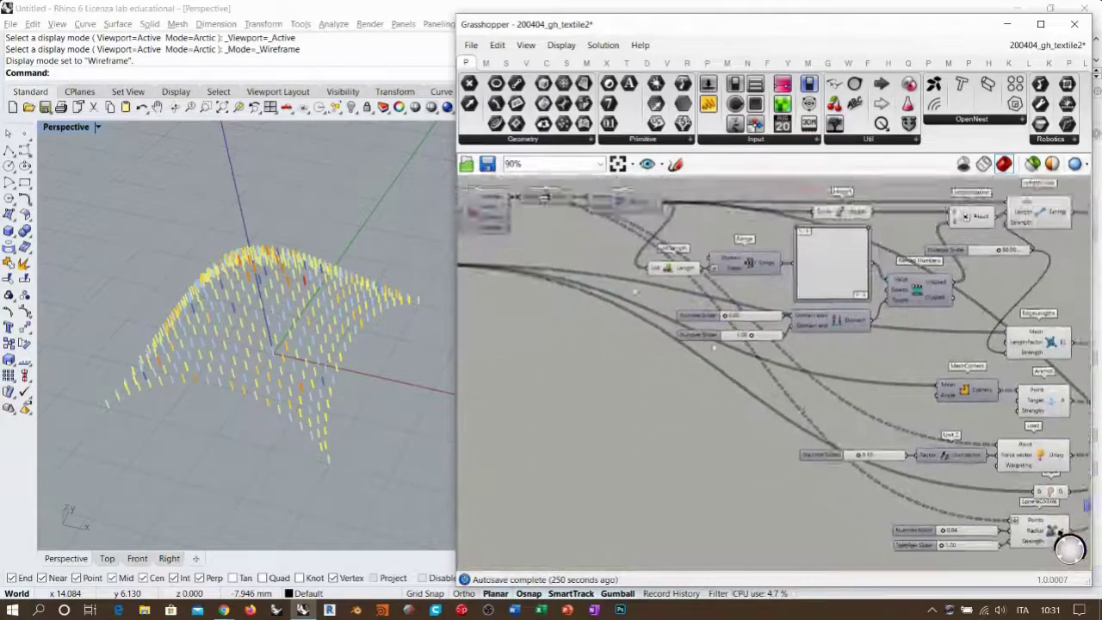
{"action": "right_click_drag", "start_coordinate": [666, 305], "coordinate": [848, 387]}
{"action": "scroll", "coordinate": [651, 287], "scroll_direction": "up", "scroll_amount": 3}
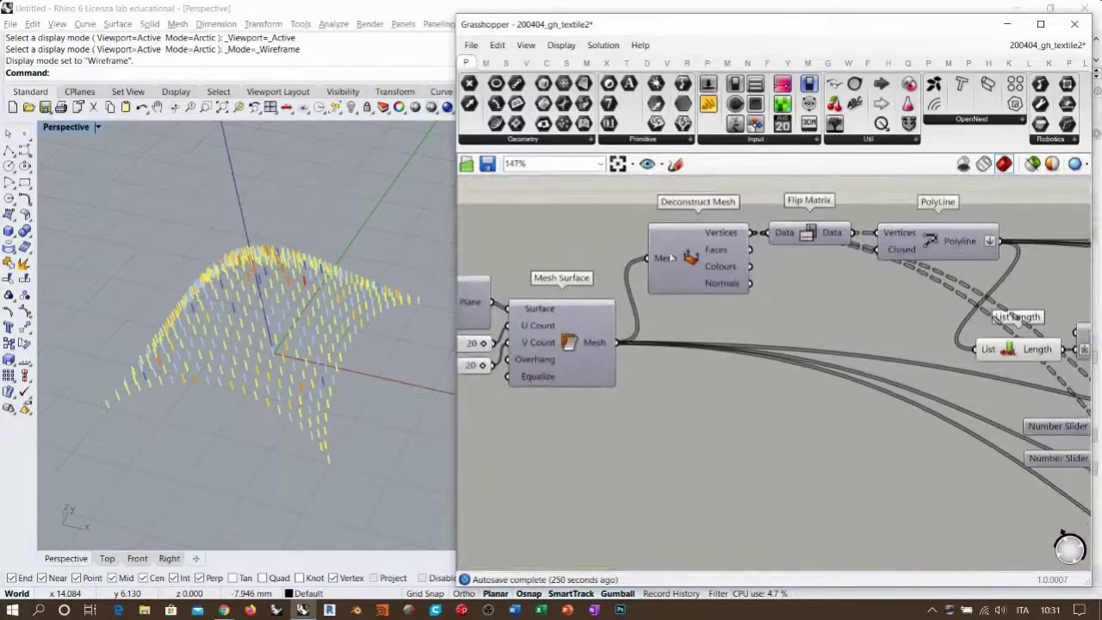
{"action": "double_click", "coordinate": [625, 257]}
{"action": "type", "text": "me"}
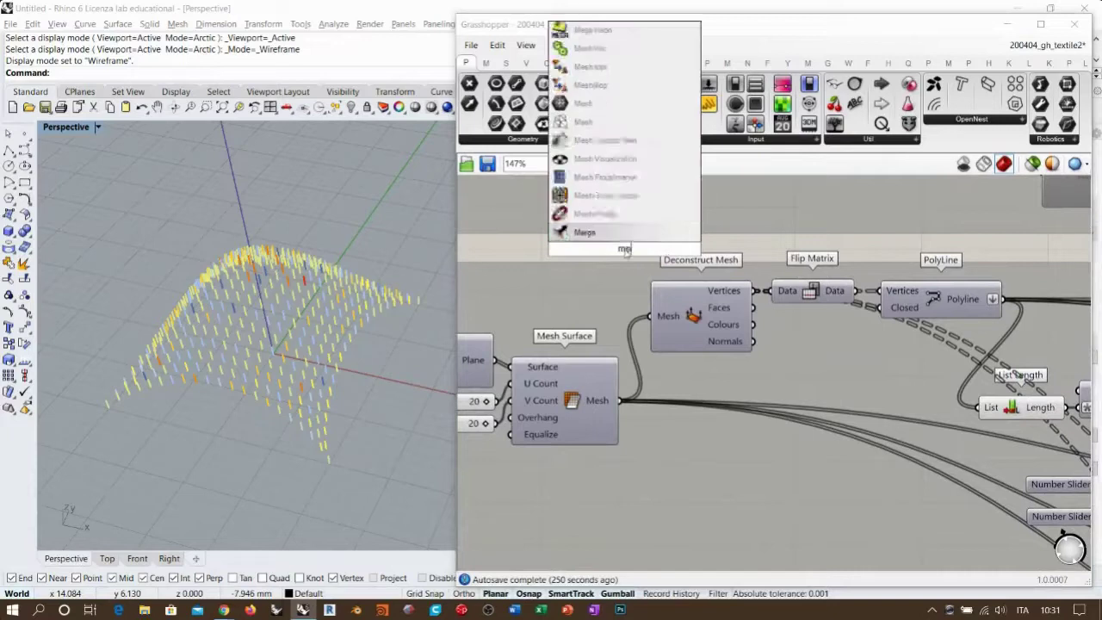
{"action": "type", "text": "sho"}
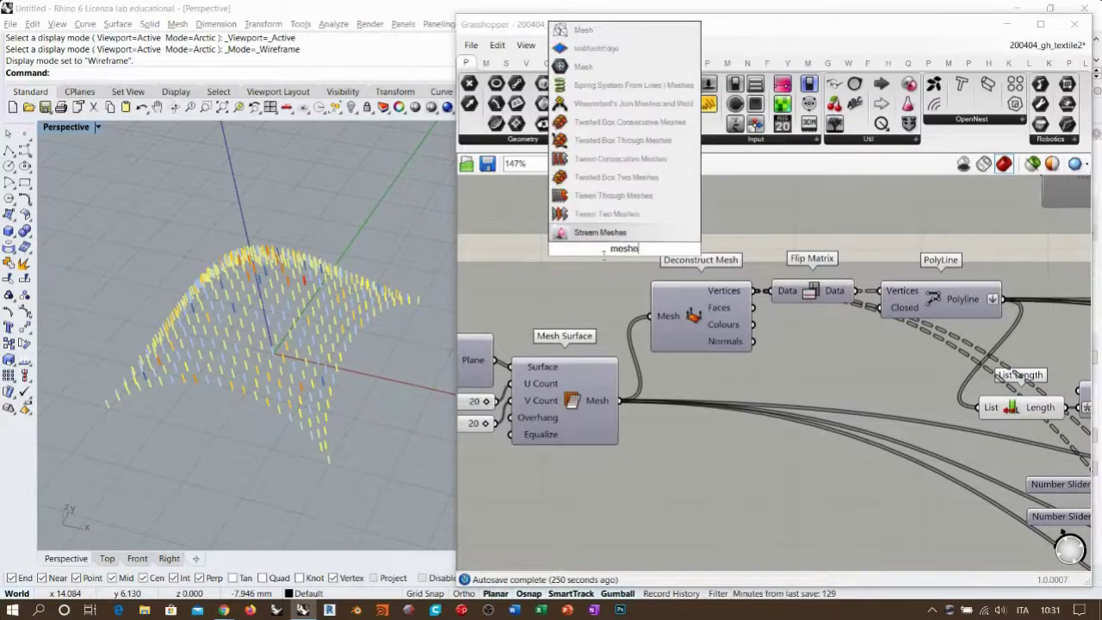
{"action": "key", "text": "BackSpace"}
{"action": "type", "text": "ed"}
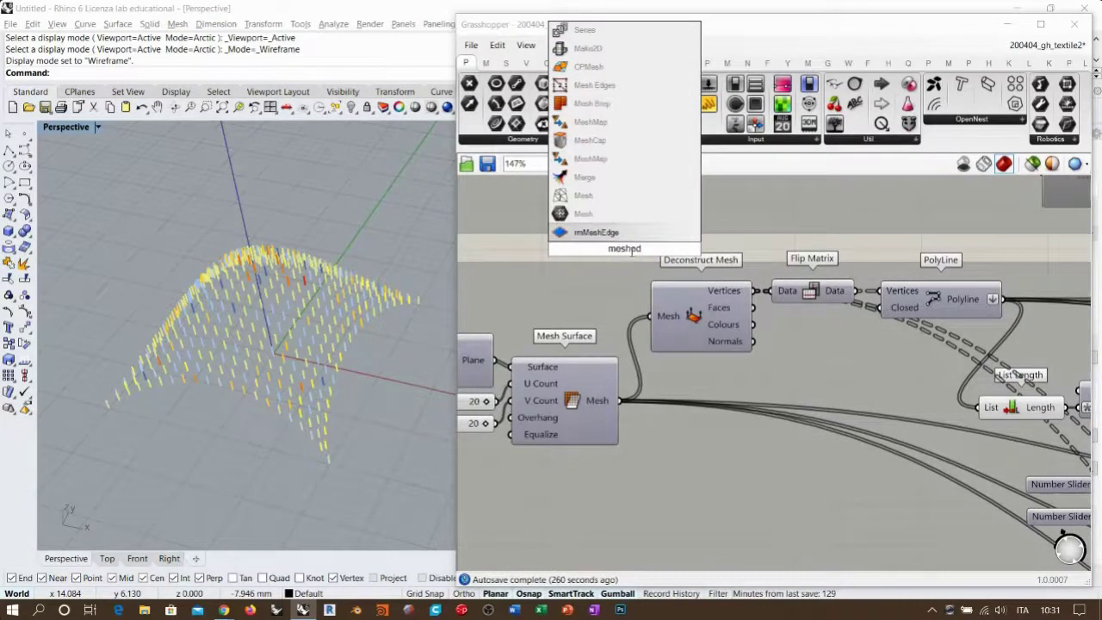
{"action": "key", "text": "Up"}
{"action": "key", "text": "Up"}
{"action": "key", "text": "Up"}
{"action": "key", "text": "Up"}
{"action": "key", "text": "Up"}
{"action": "key", "text": "Up"}
{"action": "key", "text": "Up"}
{"action": "key", "text": "Up"}
{"action": "key", "text": "Return"}
{"action": "left_click_drag", "start_coordinate": [615, 248], "coordinate": [694, 459]}
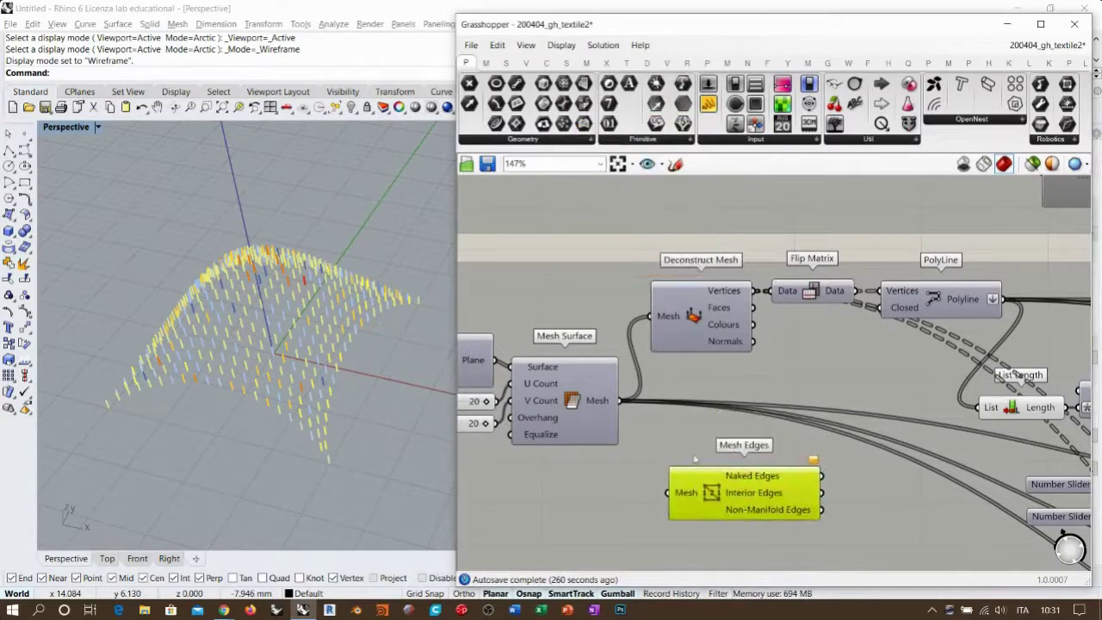
{"action": "left_click_drag", "start_coordinate": [620, 402], "coordinate": [674, 493]}
Check the Naked Edges and Interior Edges counts per branch, and delete the Mesh Edges component
{"action": "right_click_drag", "start_coordinate": [780, 493], "coordinate": [686, 355]}
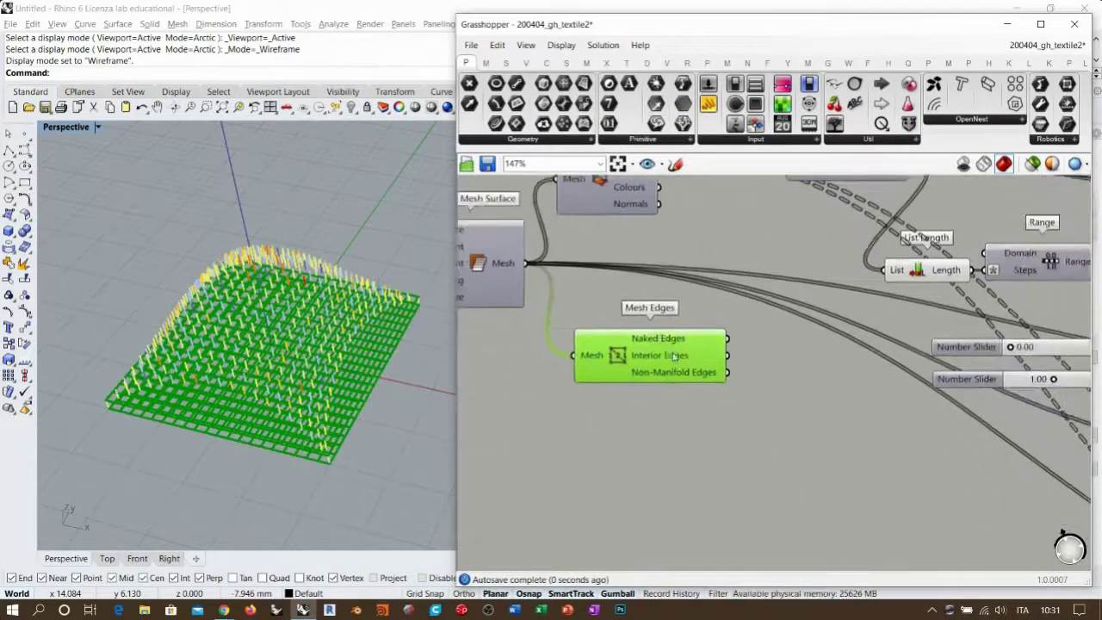
{"action": "scroll", "coordinate": [686, 339], "scroll_direction": "up", "scroll_amount": 3}
{"action": "mouse_move", "coordinate": [662, 344]}
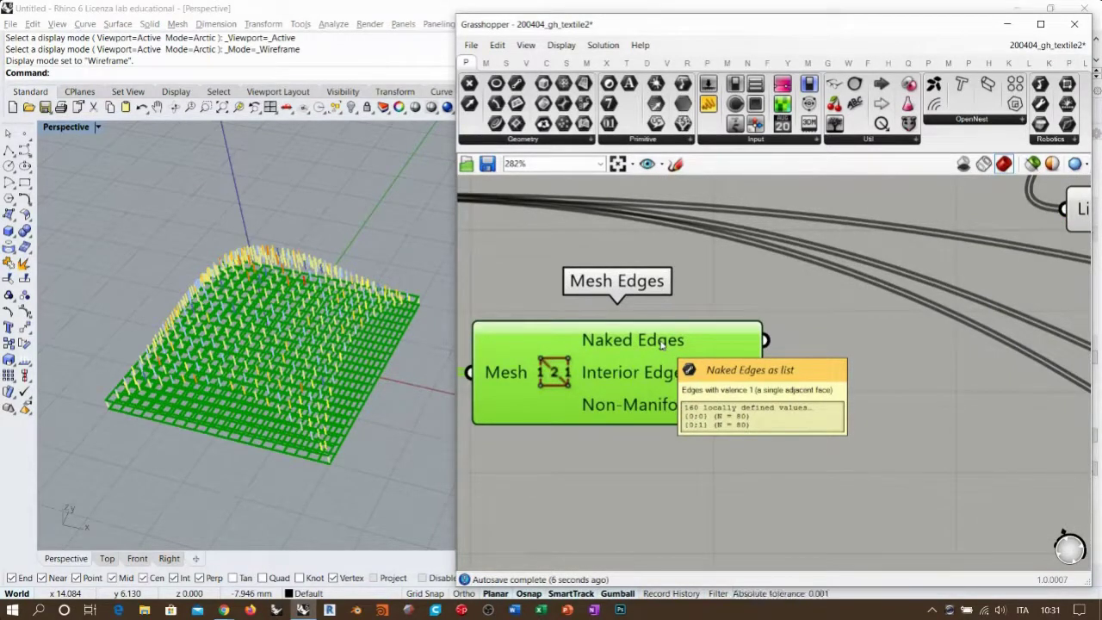
{"action": "mouse_move", "coordinate": [665, 375]}
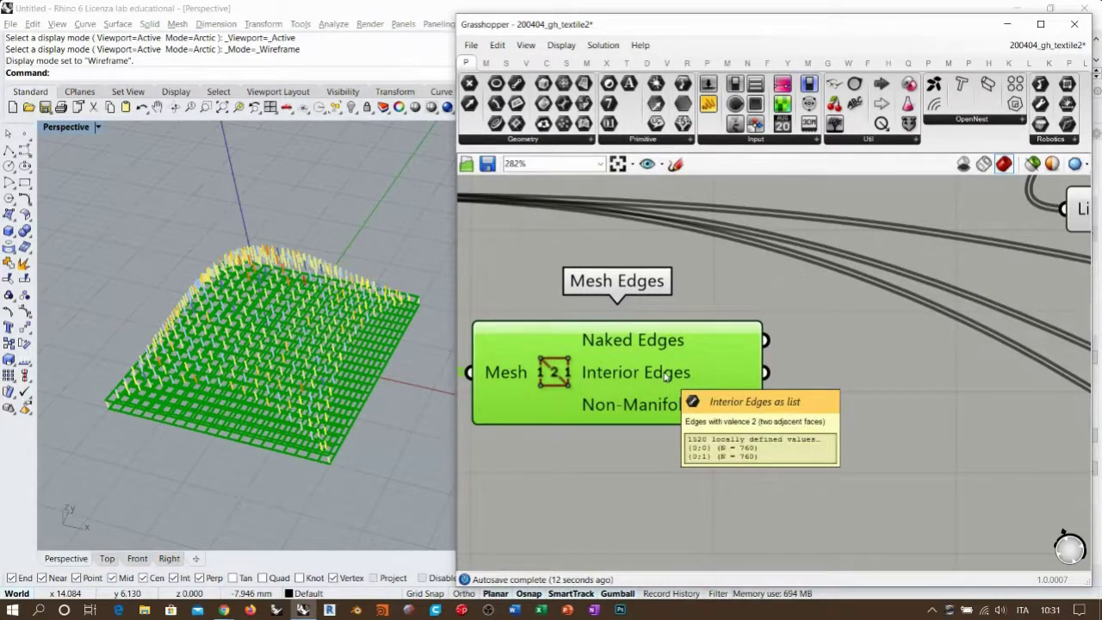
{"action": "scroll", "coordinate": [666, 376], "scroll_direction": "down", "scroll_amount": 3}
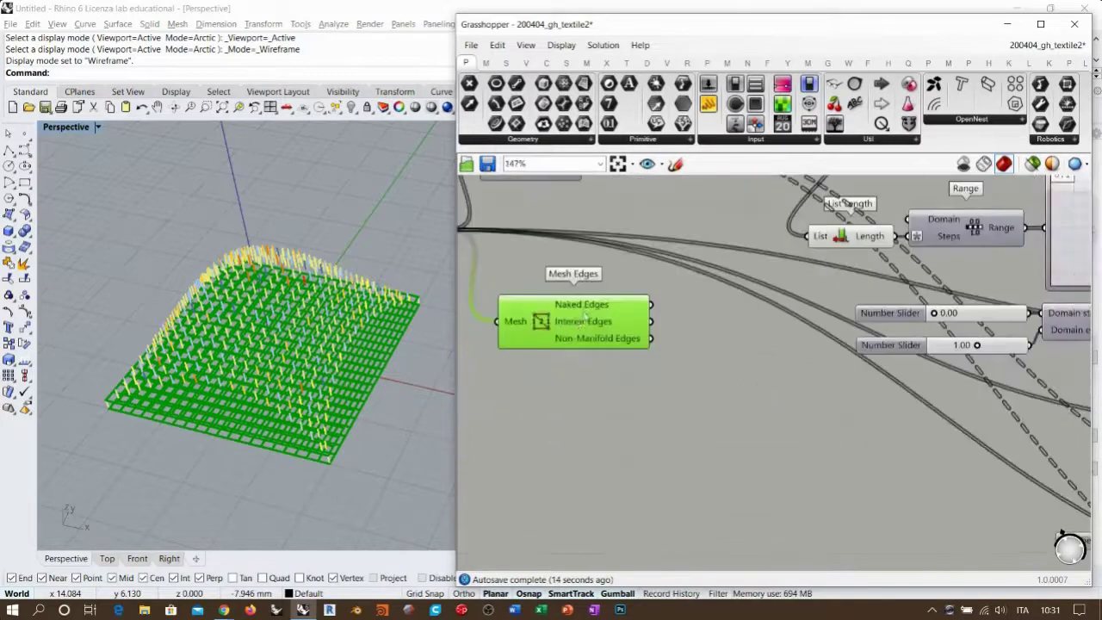
{"action": "scroll", "coordinate": [624, 323], "scroll_direction": "down", "scroll_amount": 4}
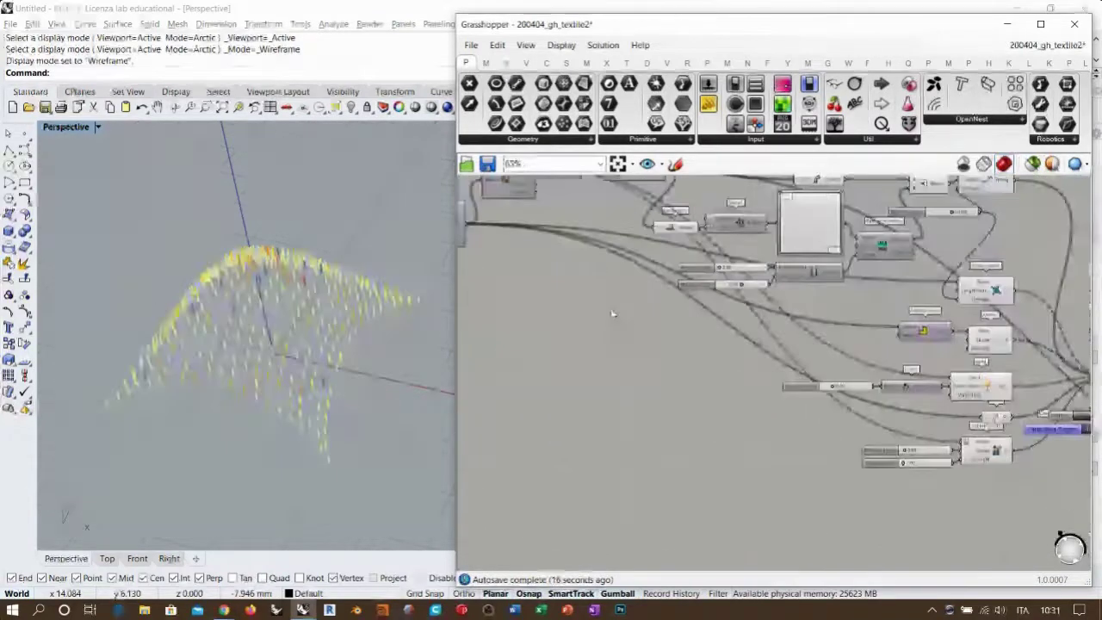
Inspect how the Chunks output of Partition List is divided into branches
{"action": "scroll", "coordinate": [612, 314], "scroll_direction": "up", "scroll_amount": 4}
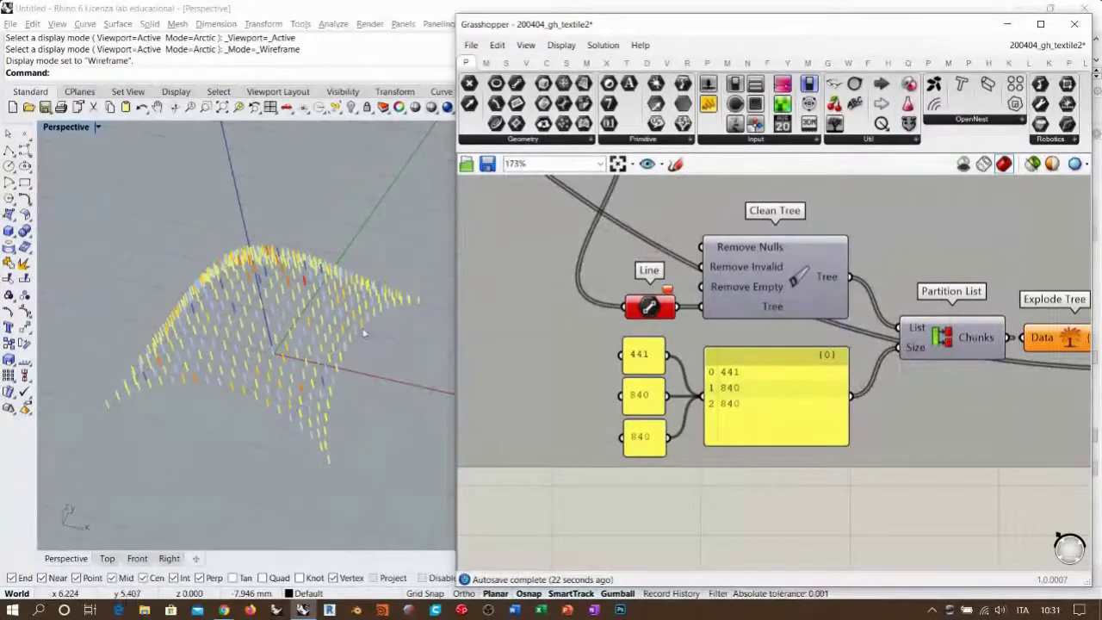
{"action": "right_click_drag", "start_coordinate": [905, 397], "coordinate": [693, 381]}
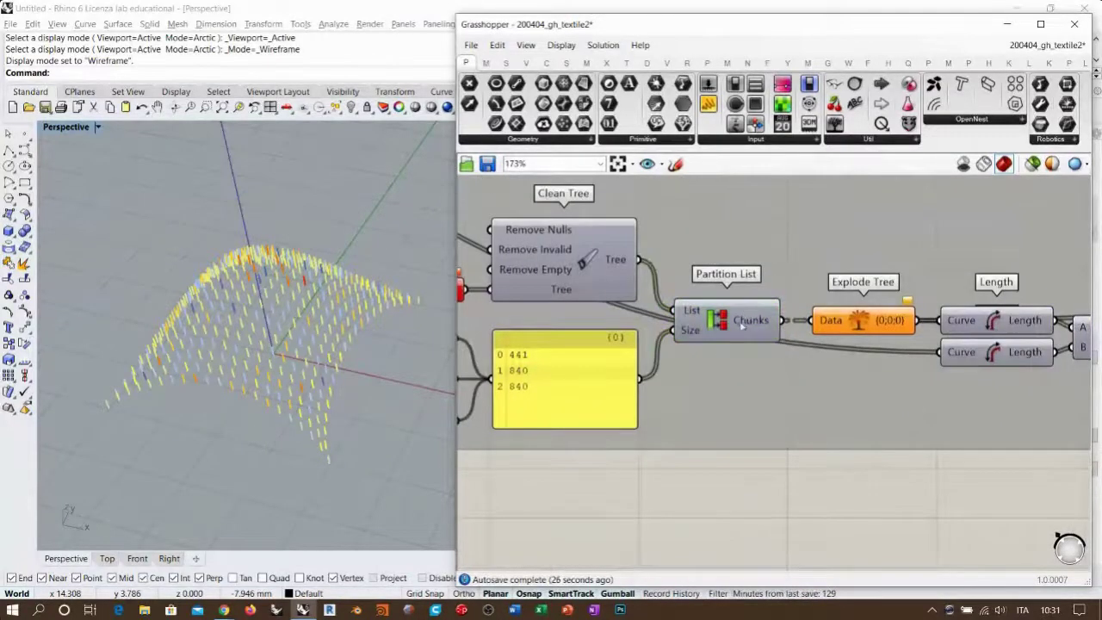
{"action": "right_click_drag", "start_coordinate": [742, 325], "coordinate": [701, 299]}
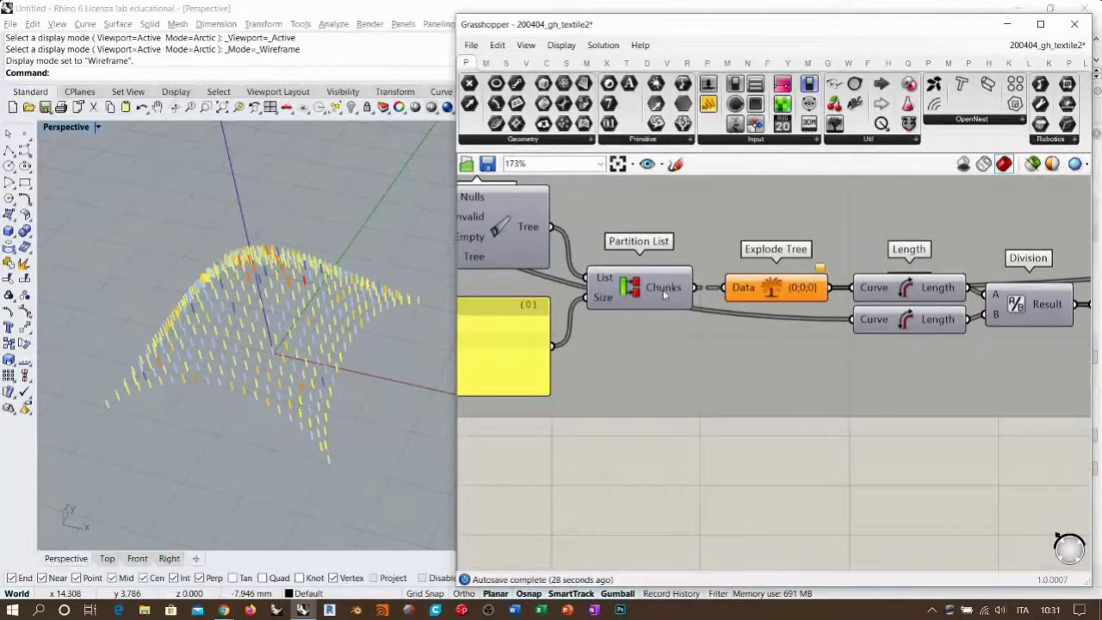
{"action": "mouse_move", "coordinate": [663, 294]}
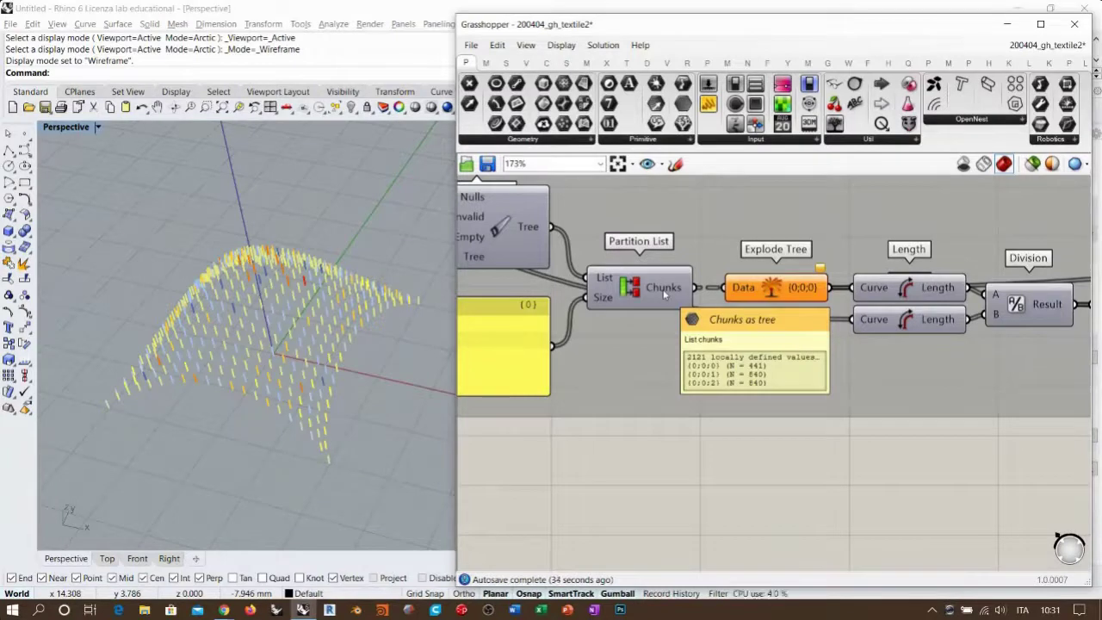
Show the {0;0;0} lines of Explode Tree in the viewport in place of the gradient-coloured preview
{"action": "scroll", "coordinate": [764, 258], "scroll_direction": "up", "scroll_amount": 2}
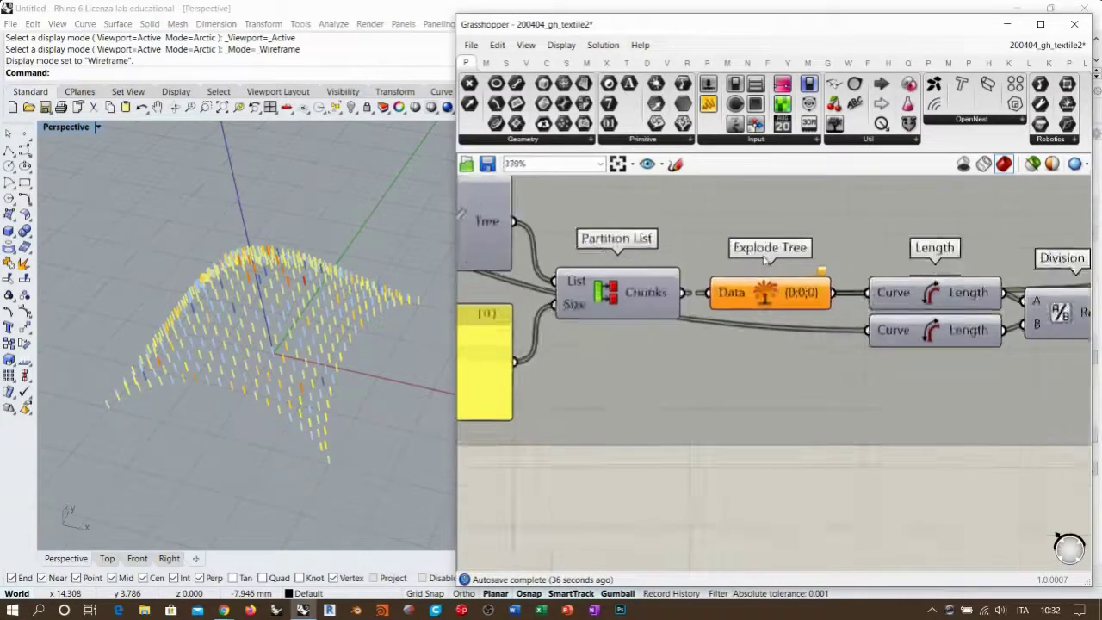
{"action": "scroll", "coordinate": [764, 258], "scroll_direction": "up", "scroll_amount": 1}
{"action": "right_click_drag", "start_coordinate": [838, 334], "coordinate": [719, 332]}
{"action": "left_click", "coordinate": [694, 316]}
{"action": "scroll", "coordinate": [667, 308], "scroll_direction": "down", "scroll_amount": 7}
{"action": "scroll", "coordinate": [817, 345], "scroll_direction": "down", "scroll_amount": 3}
{"action": "left_click", "coordinate": [933, 295]}
{"action": "left_click", "coordinate": [713, 383]}
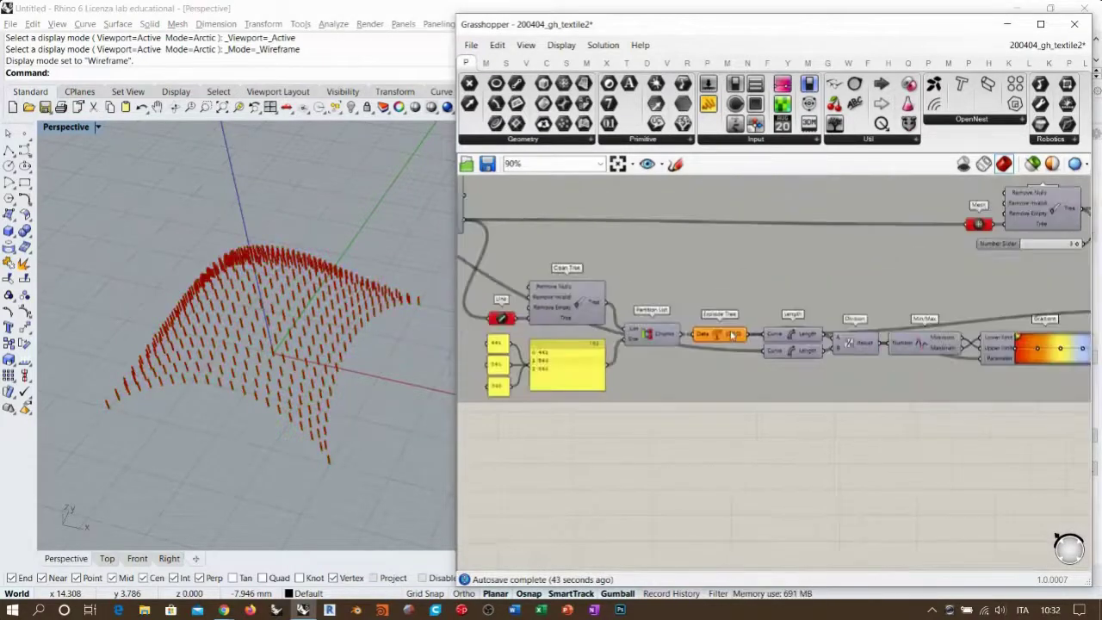
Add the {0;0;1} and {0;0;2} outputs to Explode Tree and view their edge nets in the perspective viewport
{"action": "scroll", "coordinate": [723, 319], "scroll_direction": "up", "scroll_amount": 5}
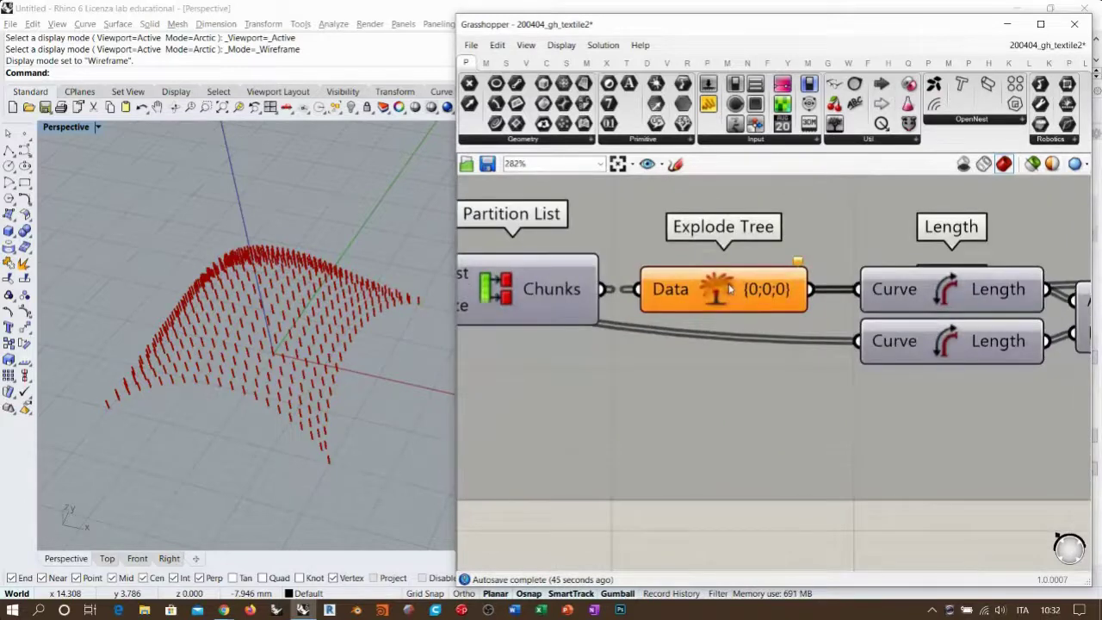
{"action": "left_click", "coordinate": [732, 295]}
{"action": "scroll", "coordinate": [765, 267], "scroll_direction": "up", "scroll_amount": 2}
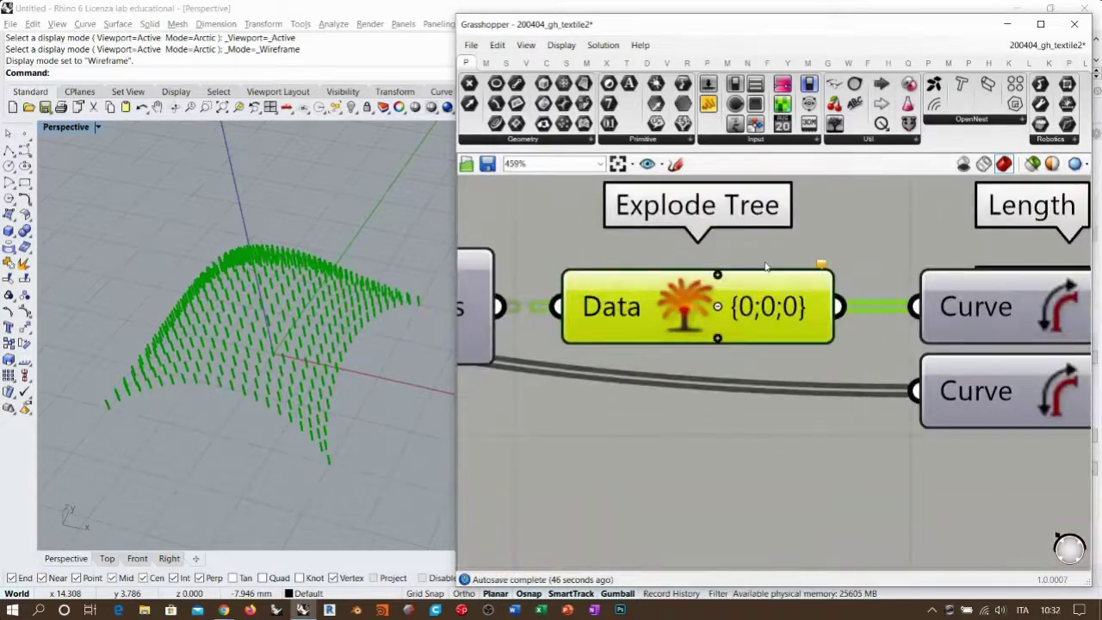
{"action": "left_click", "coordinate": [717, 338]}
{"action": "right_click_drag", "start_coordinate": [290, 414], "coordinate": [269, 322]}
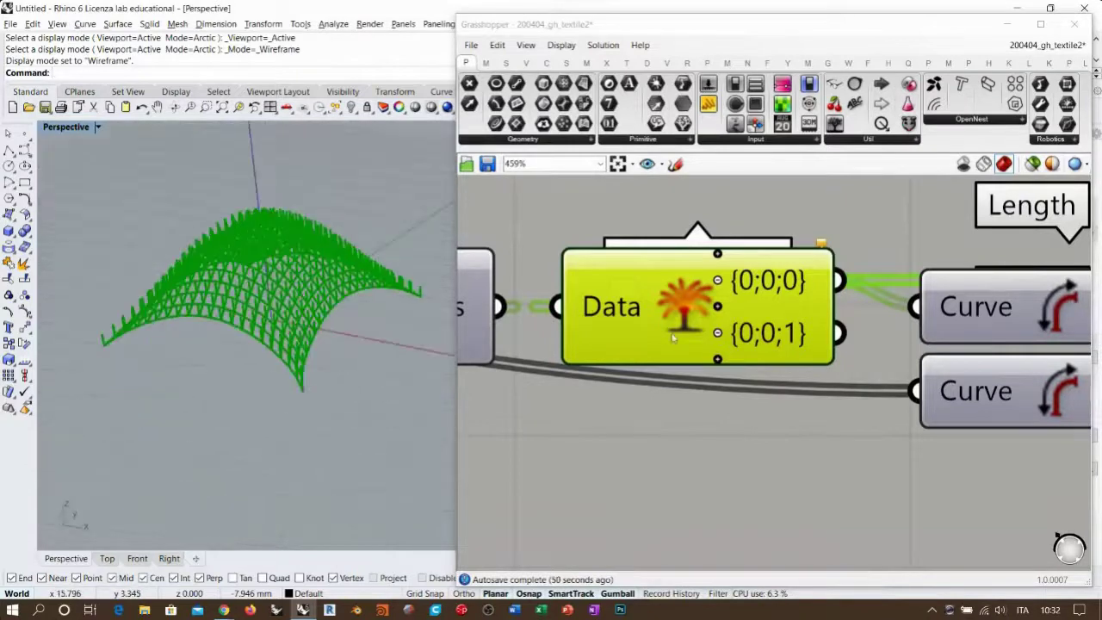
{"action": "left_click", "coordinate": [717, 360]}
{"action": "scroll", "coordinate": [179, 364], "scroll_direction": "up", "scroll_amount": 4}
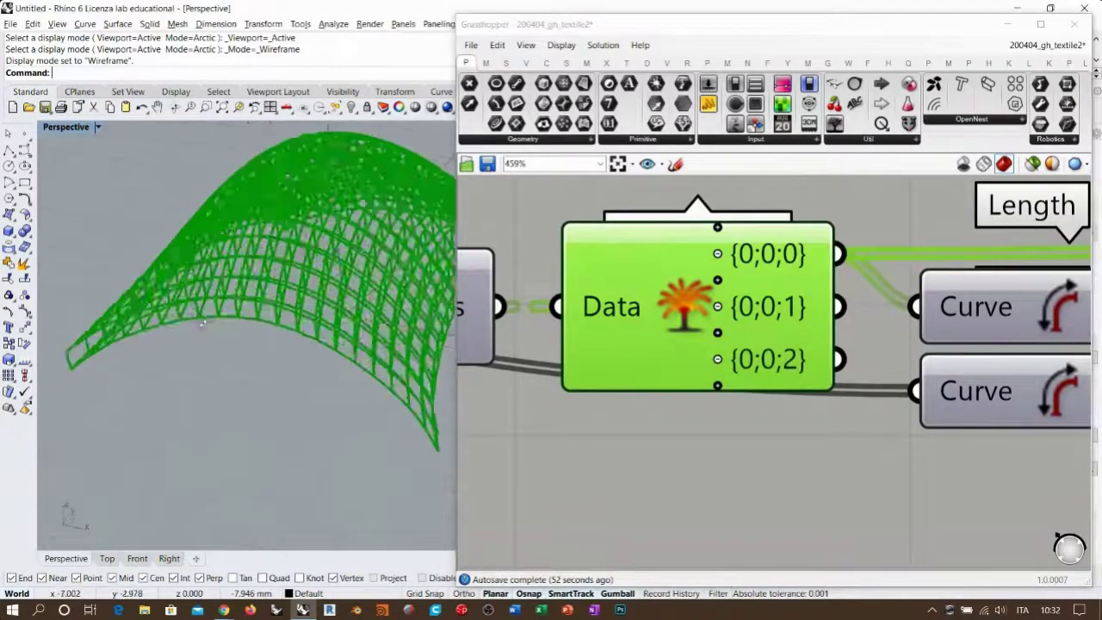
{"action": "right_click_drag", "start_coordinate": [179, 363], "coordinate": [207, 344]}
Remove the {0;0;2} and {0;0;1} outputs from Explode Tree, keeping only the {0;0;0} branch
{"action": "left_click", "coordinate": [717, 359]}
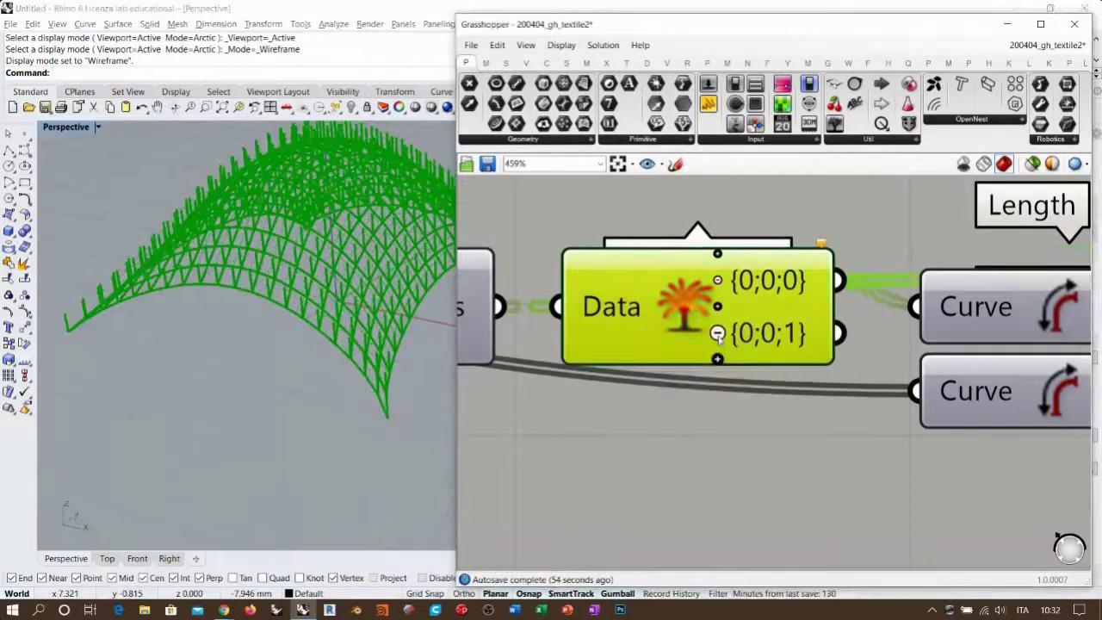
{"action": "left_click", "coordinate": [718, 334]}
{"action": "scroll", "coordinate": [757, 344], "scroll_direction": "down", "scroll_amount": 5}
{"action": "left_click", "coordinate": [738, 469]}
{"action": "right_click_drag", "start_coordinate": [738, 469], "coordinate": [761, 491]}
Review how the two Length components feed Division and Min/Max, which set the limits and parameter of the Gradient
{"action": "left_click", "coordinate": [763, 339]}
{"action": "right_click_drag", "start_coordinate": [739, 367], "coordinate": [703, 377]}
{"action": "left_click", "coordinate": [787, 398]}
{"action": "scroll", "coordinate": [786, 399], "scroll_direction": "down", "scroll_amount": 3}
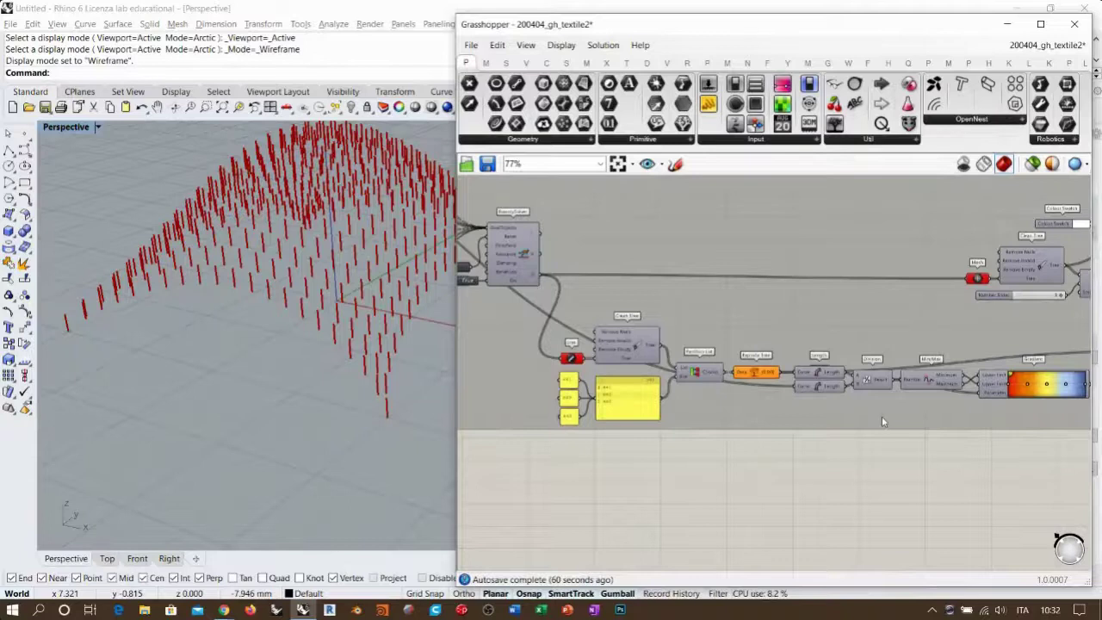
{"action": "scroll", "coordinate": [881, 416], "scroll_direction": "up", "scroll_amount": 2}
{"action": "right_click_drag", "start_coordinate": [727, 363], "coordinate": [673, 351]}
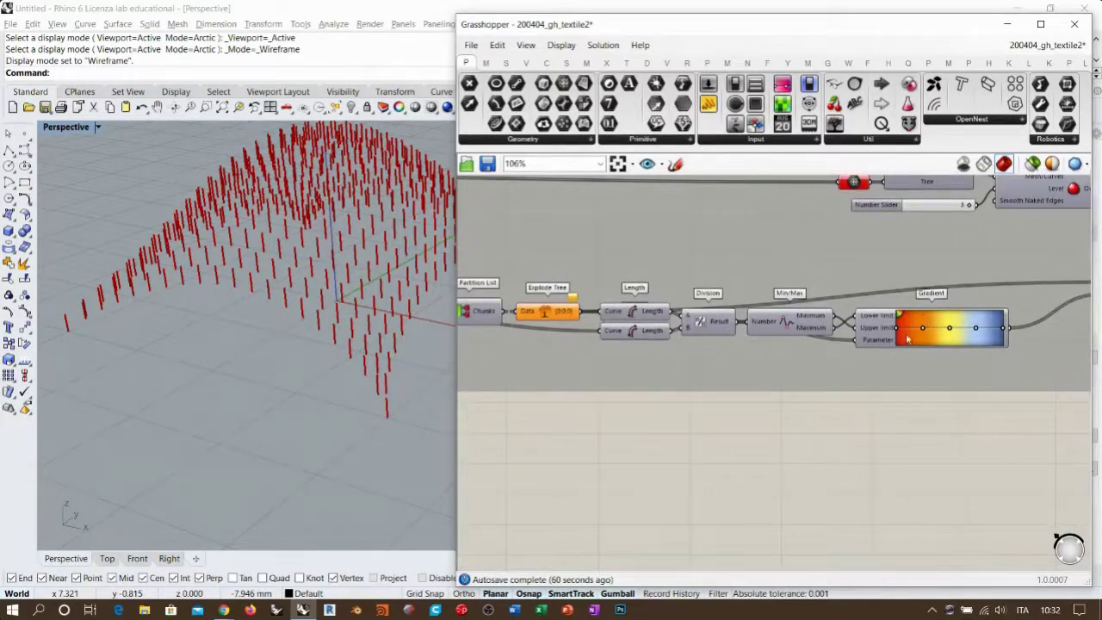
Move the two stacked Length components down together, below the wire running from Explode Tree
{"action": "left_click", "coordinate": [634, 326]}
{"action": "left_click", "coordinate": [634, 316], "text": "shift"}
{"action": "left_click_drag", "start_coordinate": [633, 330], "coordinate": [624, 358]}
{"action": "left_click", "coordinate": [629, 392]}
{"action": "scroll", "coordinate": [616, 336], "scroll_direction": "up", "scroll_amount": 2}
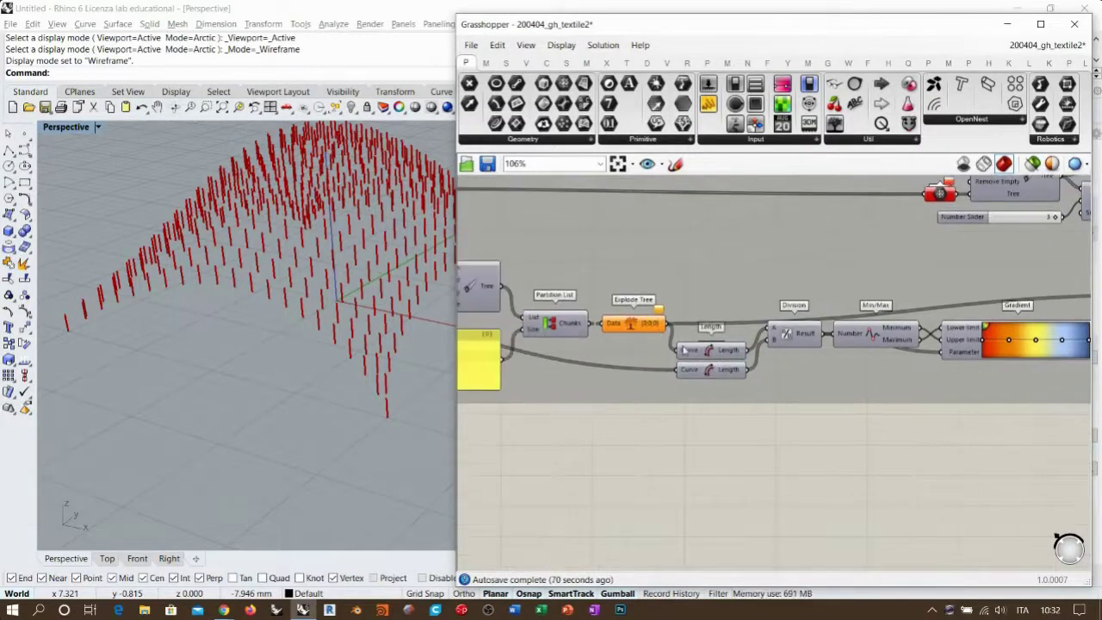
{"action": "scroll", "coordinate": [615, 330], "scroll_direction": "up", "scroll_amount": 1}
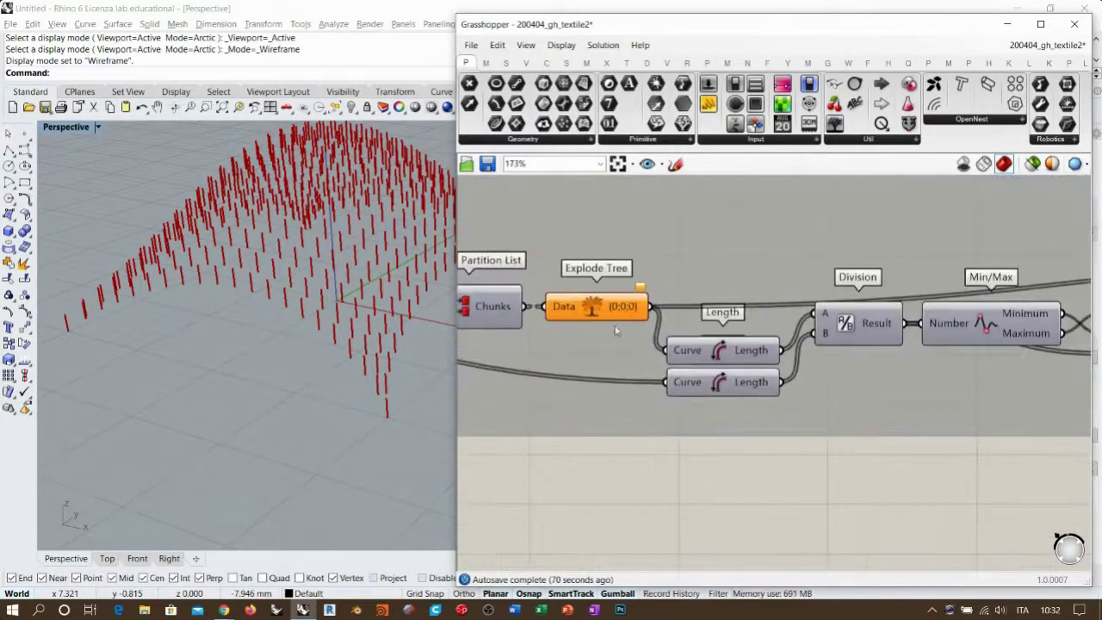
Examine the Length, Division and Min/Max components in turn, following the length ratio into the Gradient's lower limit, upper limit and parameter
{"action": "left_click", "coordinate": [725, 392]}
{"action": "left_click", "coordinate": [723, 356]}
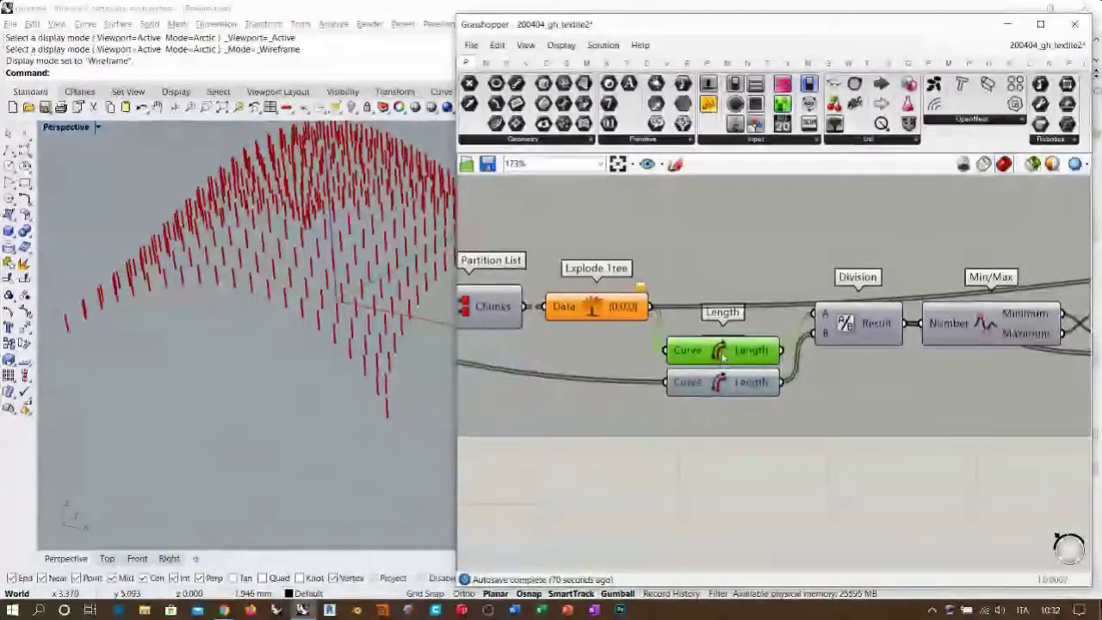
{"action": "right_click_drag", "start_coordinate": [861, 373], "coordinate": [785, 378]}
{"action": "left_click", "coordinate": [801, 331]}
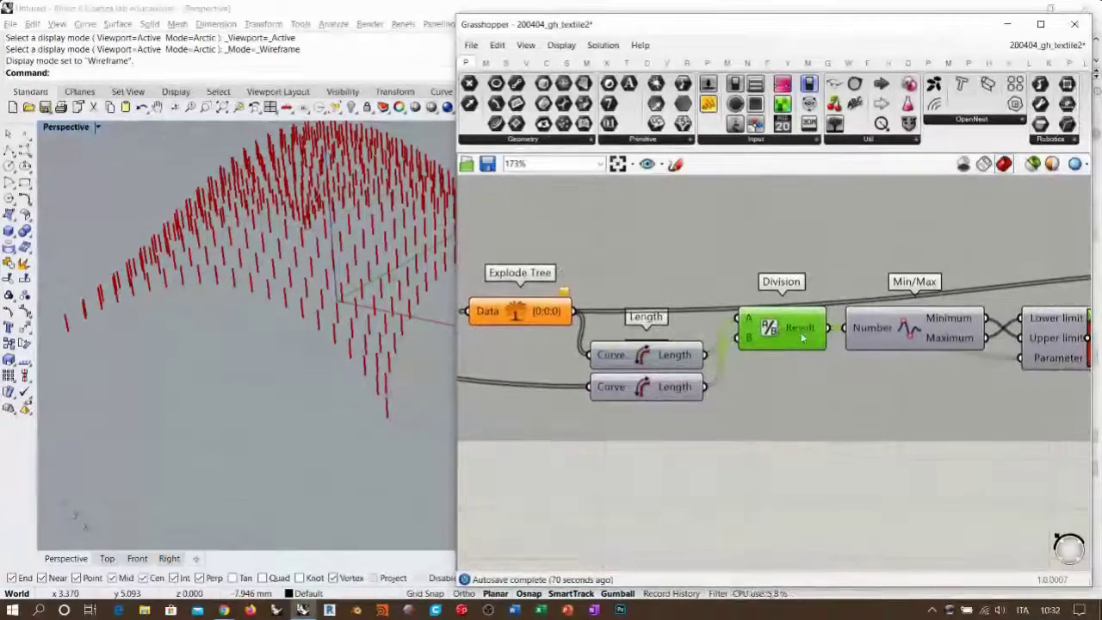
{"action": "right_click_drag", "start_coordinate": [803, 331], "coordinate": [610, 305]}
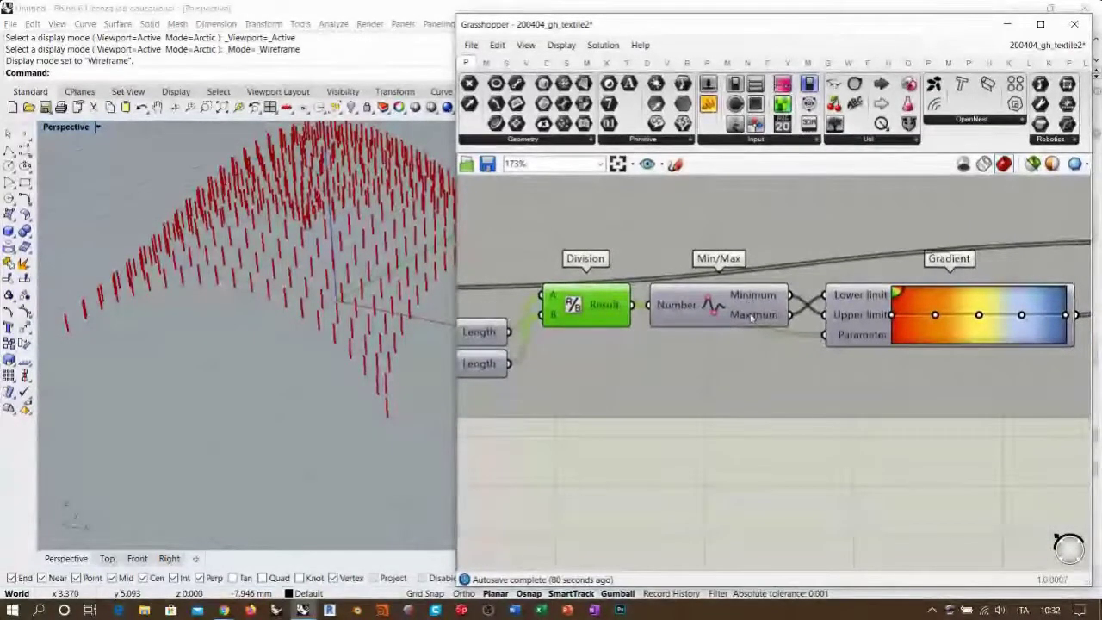
{"action": "left_click", "coordinate": [715, 294]}
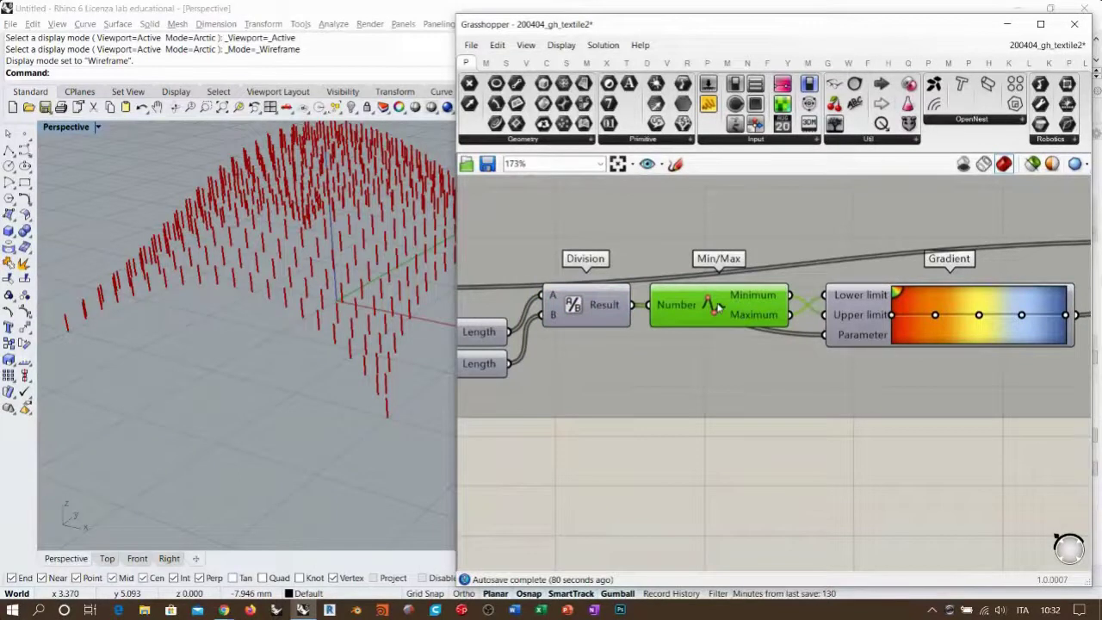
{"action": "left_click", "coordinate": [798, 493]}
{"action": "right_click_drag", "start_coordinate": [798, 494], "coordinate": [734, 491]}
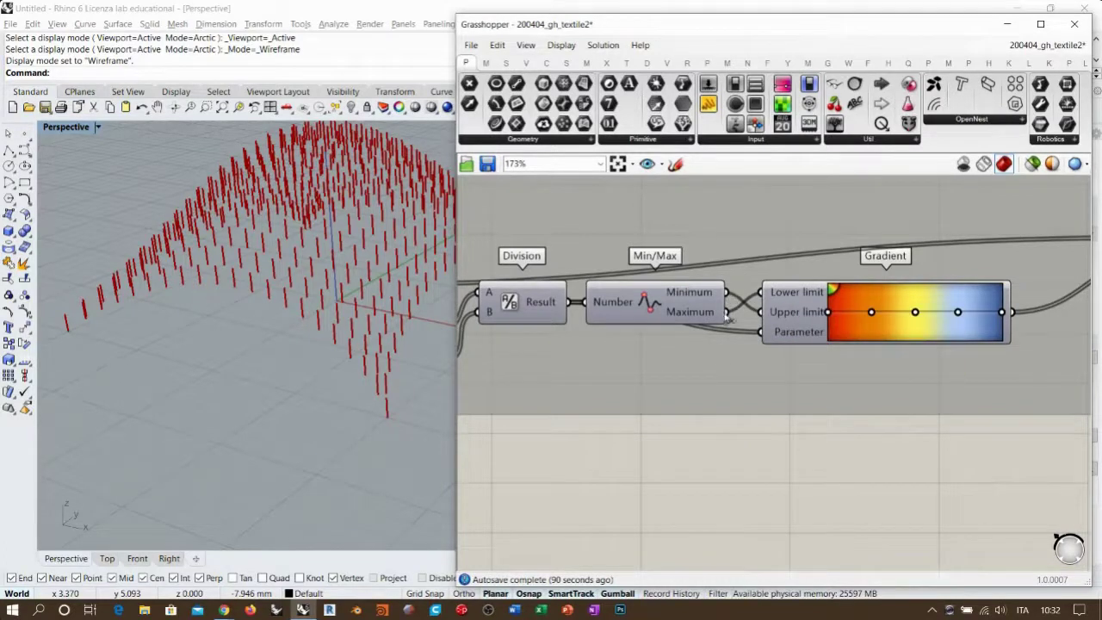
{"action": "right_click_drag", "start_coordinate": [825, 358], "coordinate": [827, 373]}
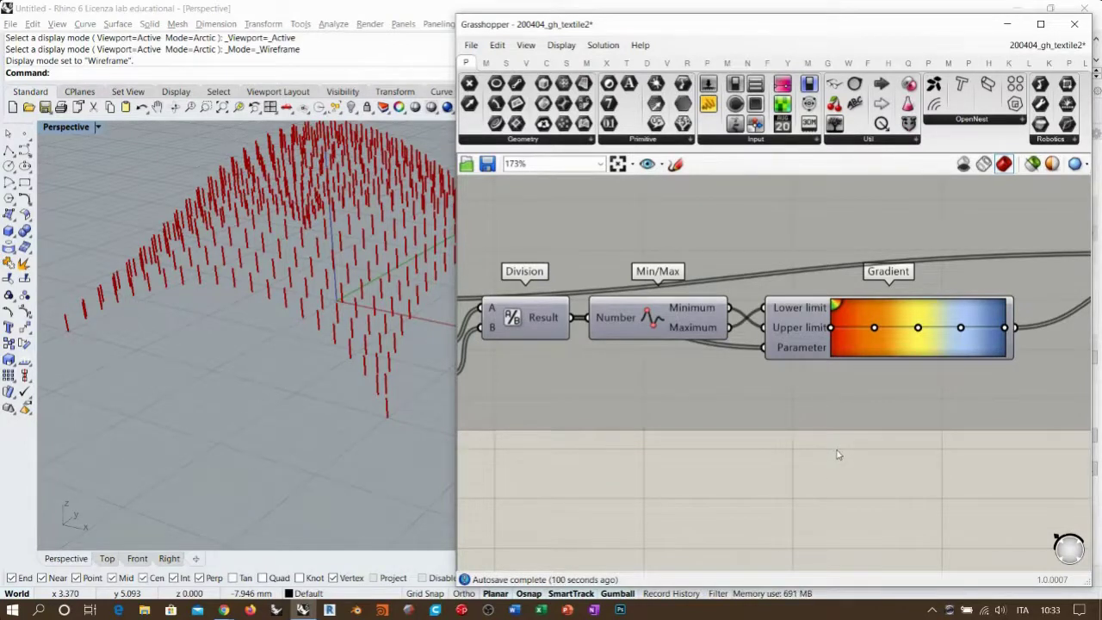
Show the lines through the gradient-fed Custom Preview in place of the plain Explode Tree preview
{"action": "scroll", "coordinate": [846, 438], "scroll_direction": "down", "scroll_amount": 5}
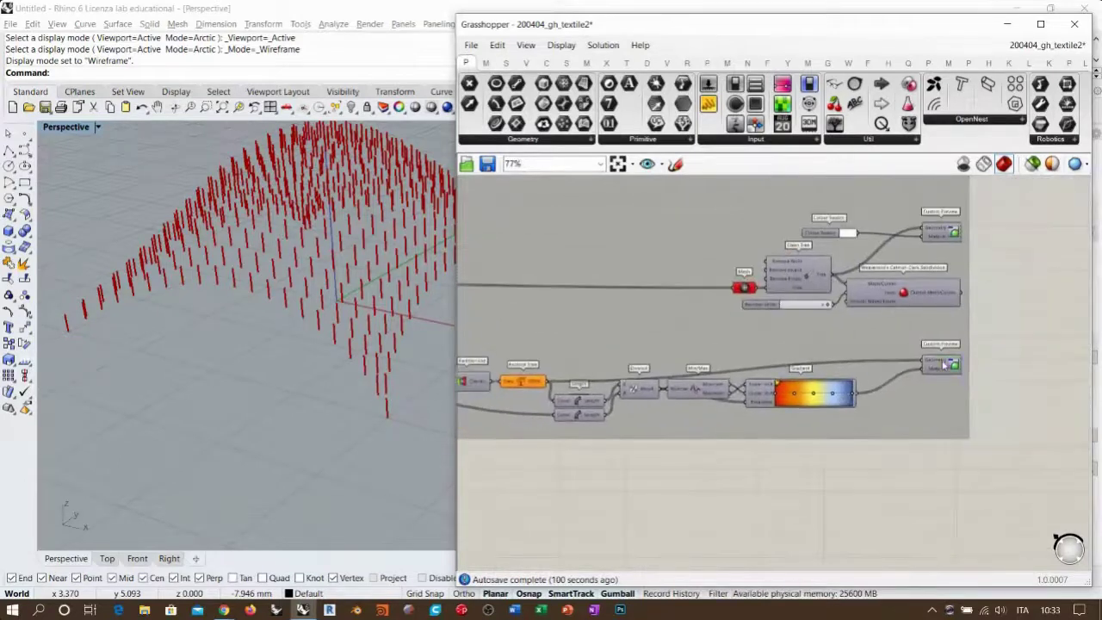
{"action": "right_click_drag", "start_coordinate": [315, 239], "coordinate": [326, 259]}
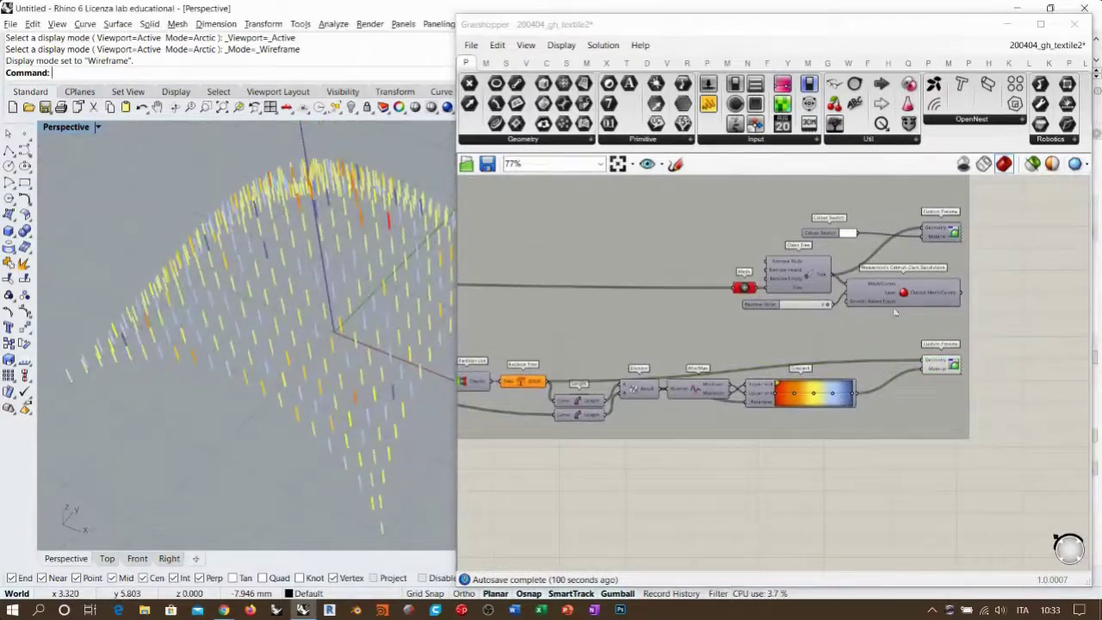
{"action": "right_click_drag", "start_coordinate": [898, 302], "coordinate": [901, 337]}
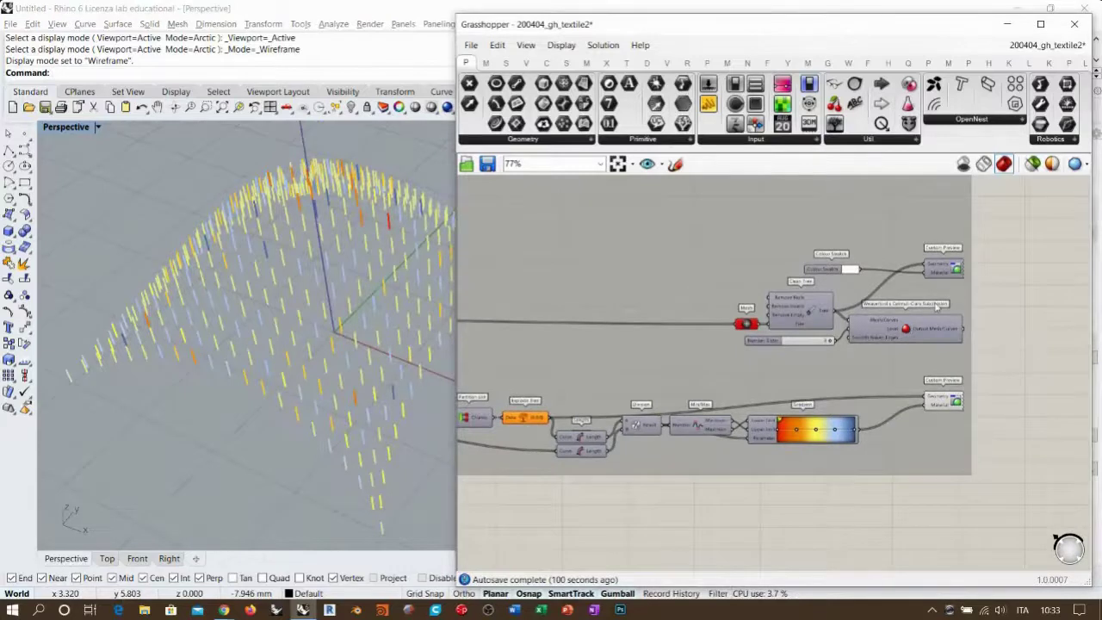
Show the cleaned mesh through the Custom Preview with the white Colour Swatch, keeping Clean Tree's own preview off
{"action": "scroll", "coordinate": [987, 278], "scroll_direction": "up", "scroll_amount": 3}
{"action": "left_click", "coordinate": [687, 340]}
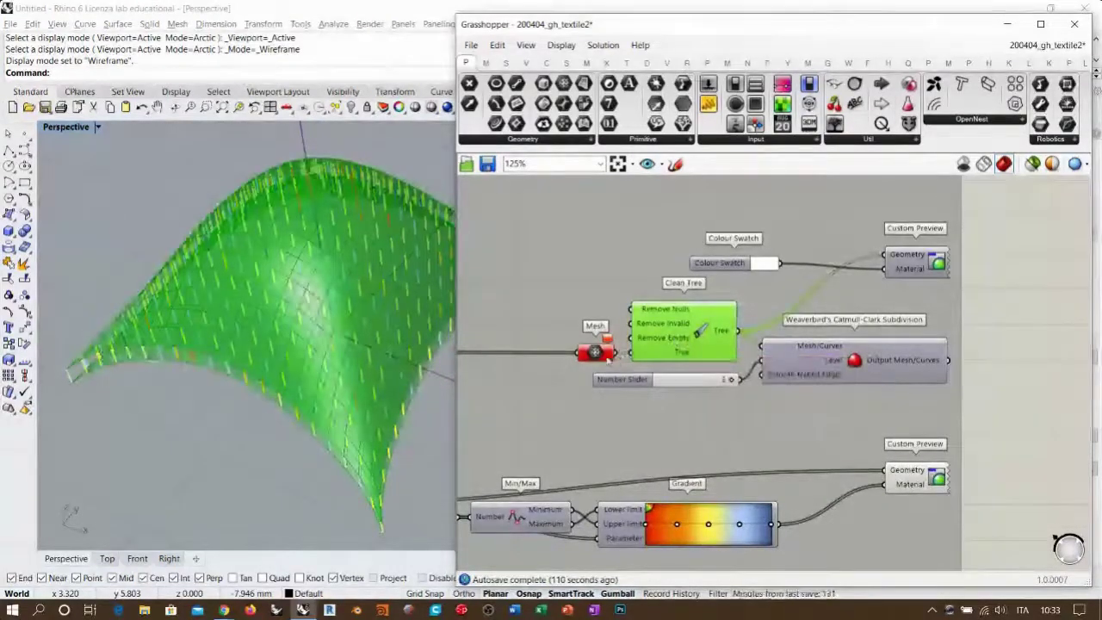
{"action": "key", "text": "ctrl+q"}
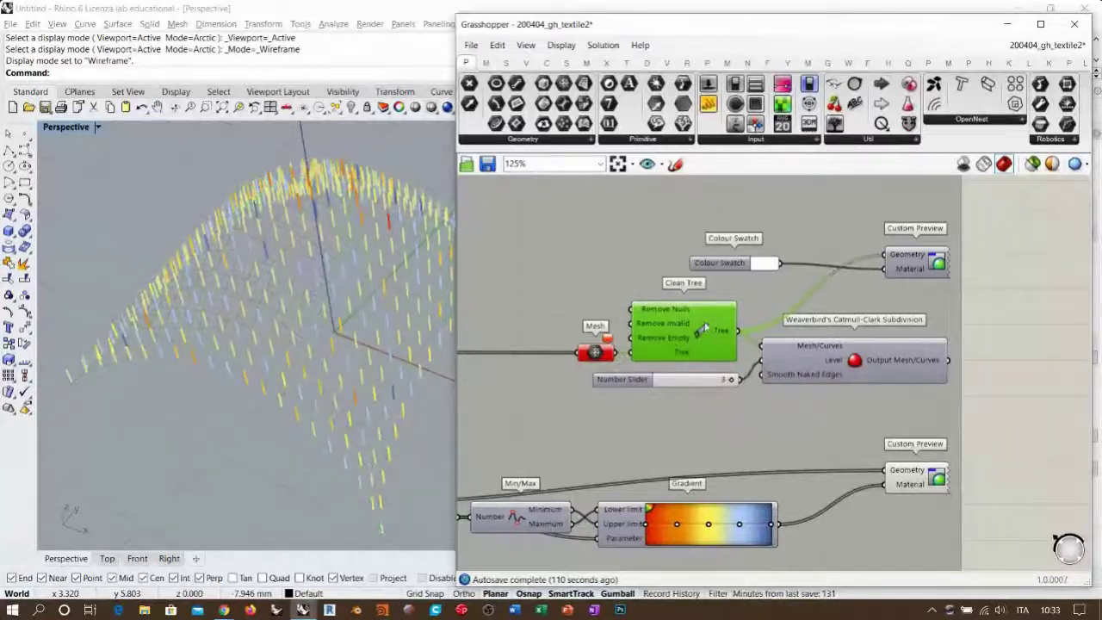
{"action": "left_click", "coordinate": [929, 266]}
{"action": "key", "text": "ctrl+q"}
{"action": "left_click", "coordinate": [1033, 315]}
{"action": "right_click_drag", "start_coordinate": [350, 353], "coordinate": [370, 280]}
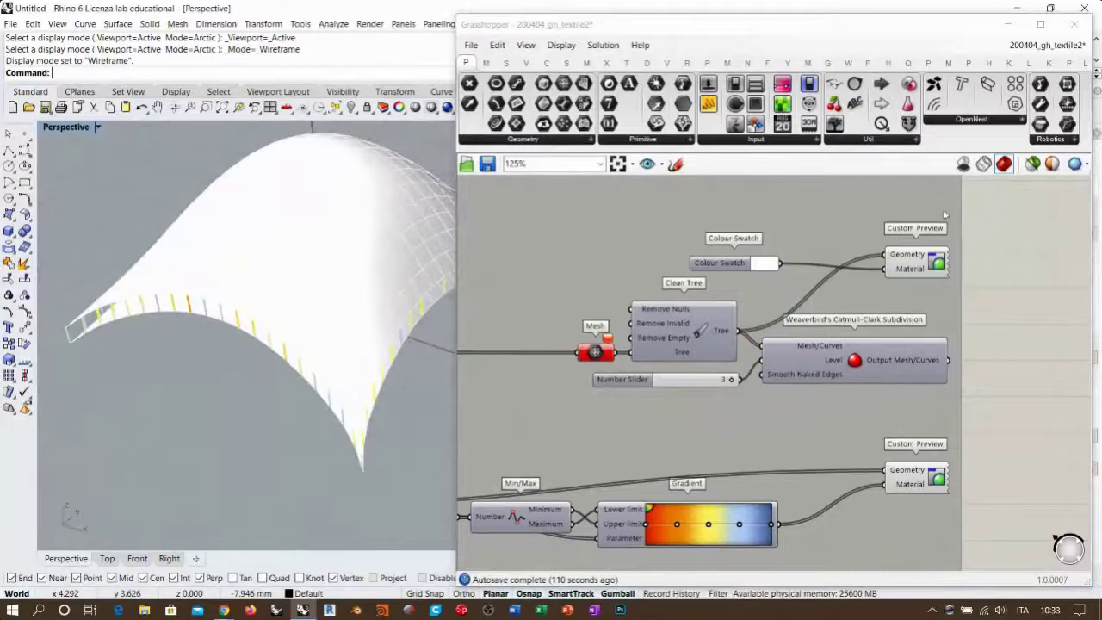
Switch the Grasshopper preview to wireframe and view the double-layer net with its coloured connecting lines
{"action": "left_click", "coordinate": [985, 166]}
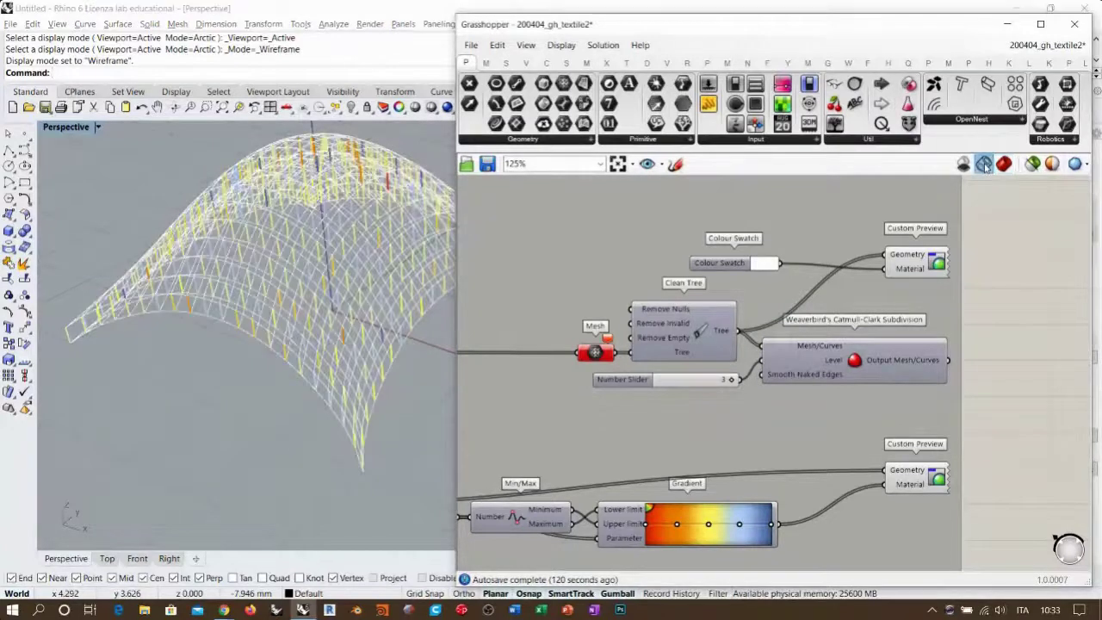
{"action": "right_click_drag", "start_coordinate": [331, 331], "coordinate": [311, 298]}
{"action": "scroll", "coordinate": [337, 283], "scroll_direction": "up", "scroll_amount": 3}
Preview the Weaverbird Catmull-Clark subdivision mesh in the viewport, inspect it, and hide it again
{"action": "left_click", "coordinate": [861, 362]}
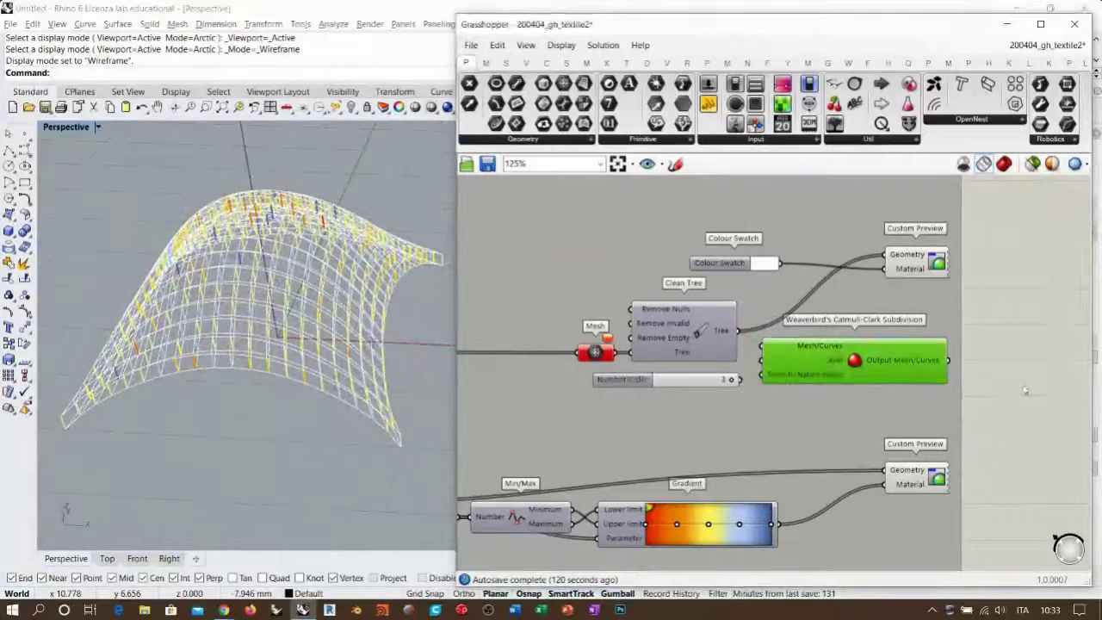
{"action": "key", "text": "ctrl+q"}
{"action": "left_click", "coordinate": [1022, 390]}
{"action": "right_click_drag", "start_coordinate": [356, 339], "coordinate": [332, 349]}
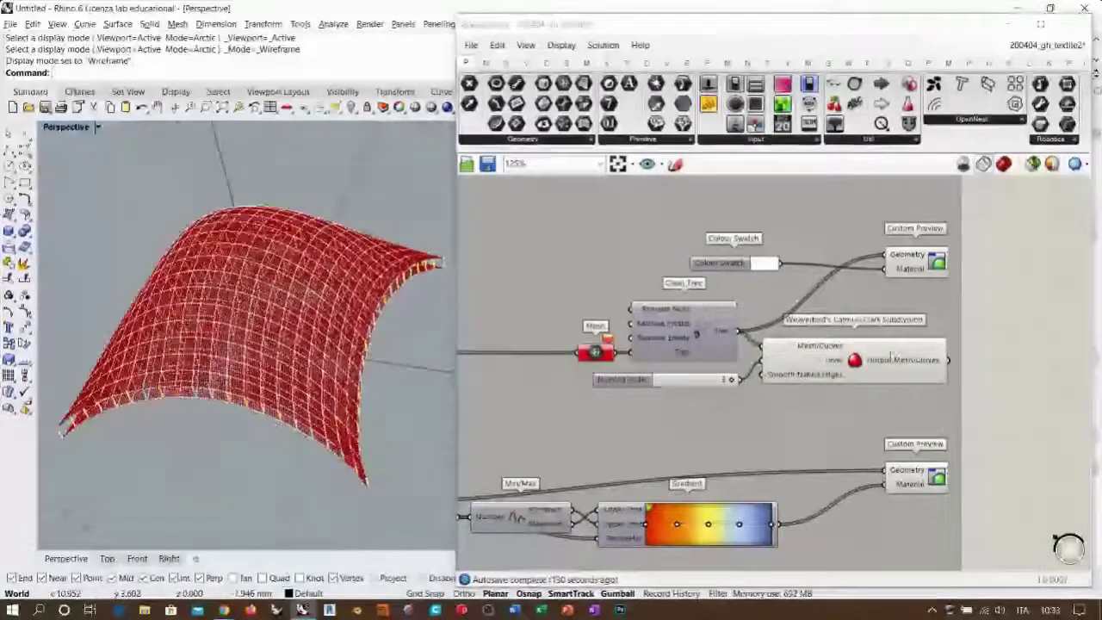
{"action": "left_click", "coordinate": [904, 345]}
{"action": "key", "text": "Delete"}
{"action": "key", "text": "ctrl+e"}
{"action": "left_click", "coordinate": [1023, 380]}
{"action": "right_click_drag", "start_coordinate": [348, 362], "coordinate": [353, 349]}
Lower the start handle of the linear Graph Mapper to make a rising diagonal, and inspect the re-solved net in the viewport
{"action": "scroll", "coordinate": [650, 334], "scroll_direction": "down", "scroll_amount": 6}
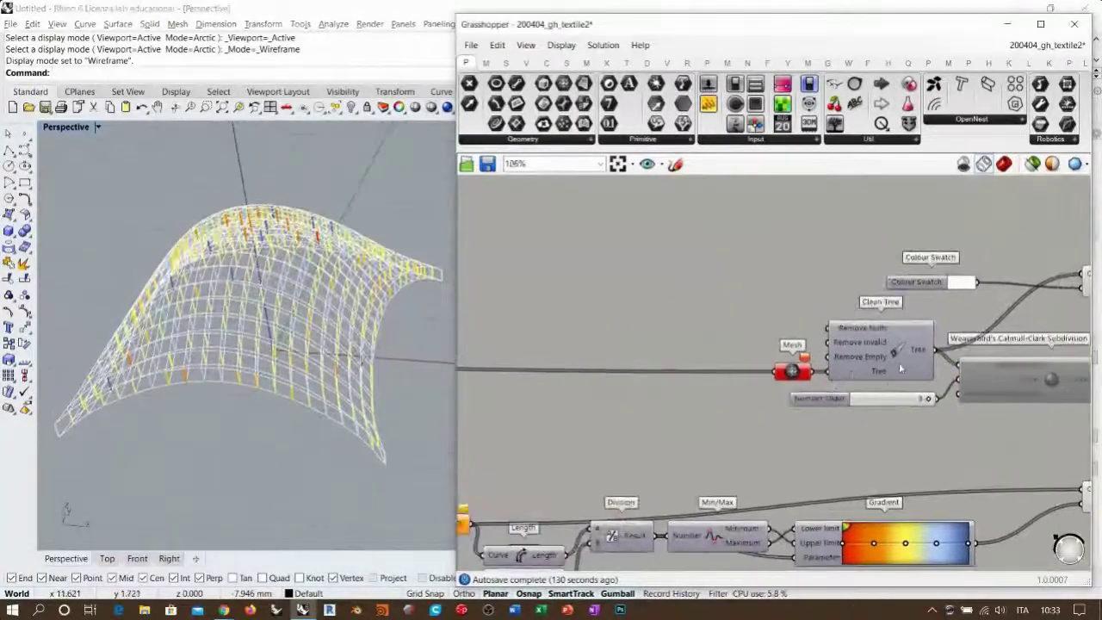
{"action": "scroll", "coordinate": [650, 334], "scroll_direction": "up", "scroll_amount": 7}
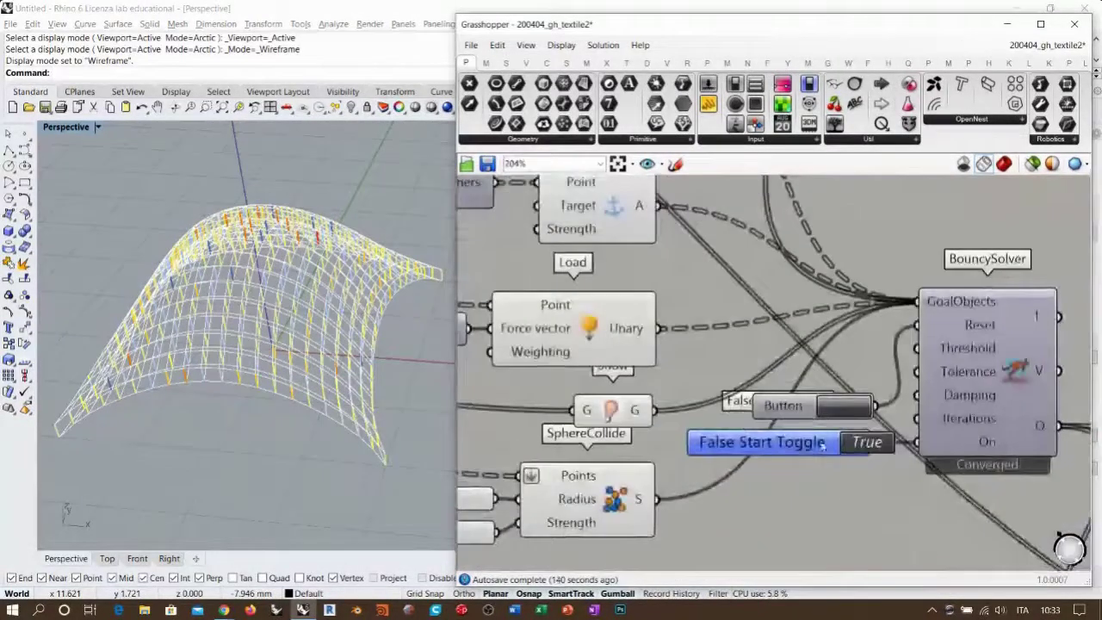
{"action": "right_click_drag", "start_coordinate": [723, 354], "coordinate": [1016, 516]}
{"action": "right_click_drag", "start_coordinate": [640, 220], "coordinate": [817, 403]}
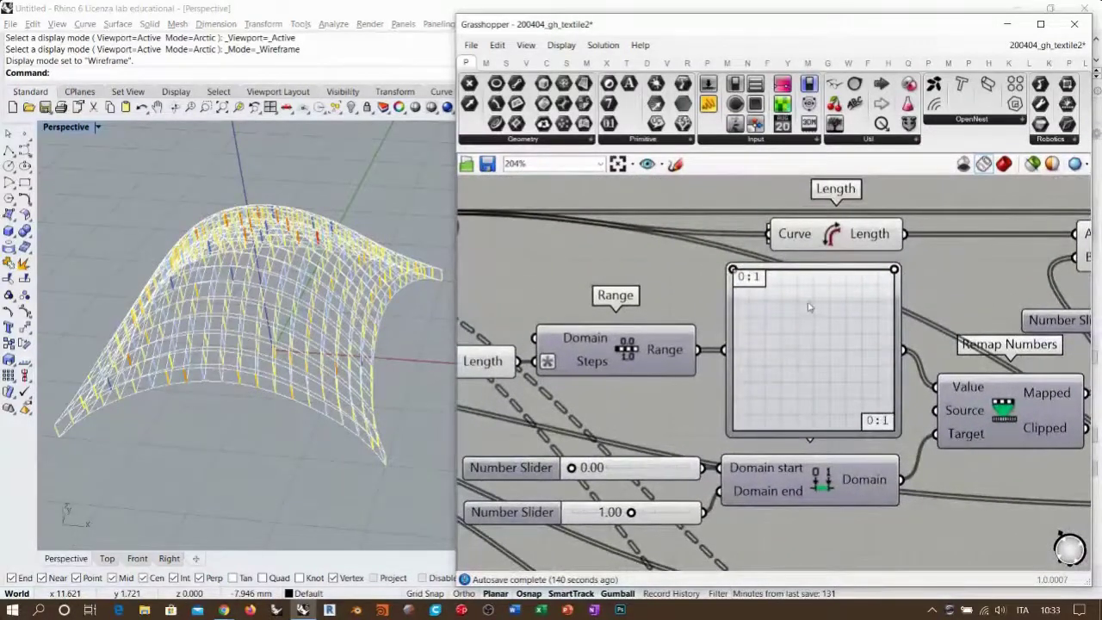
{"action": "right_click_drag", "start_coordinate": [118, 417], "coordinate": [143, 344]}
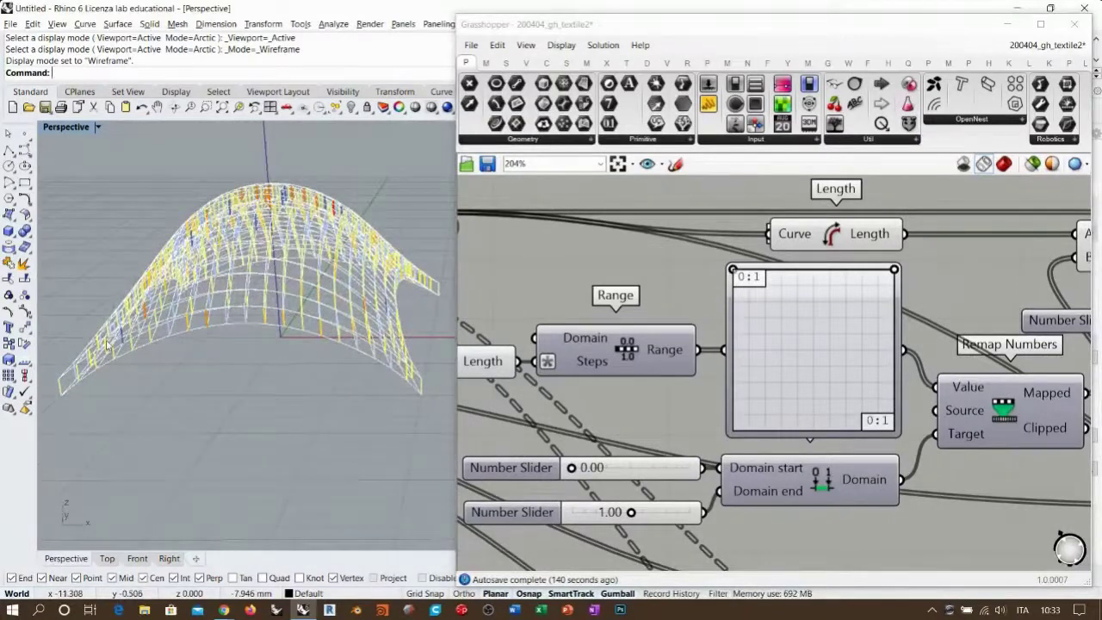
{"action": "right_click_drag", "start_coordinate": [332, 301], "coordinate": [280, 334]}
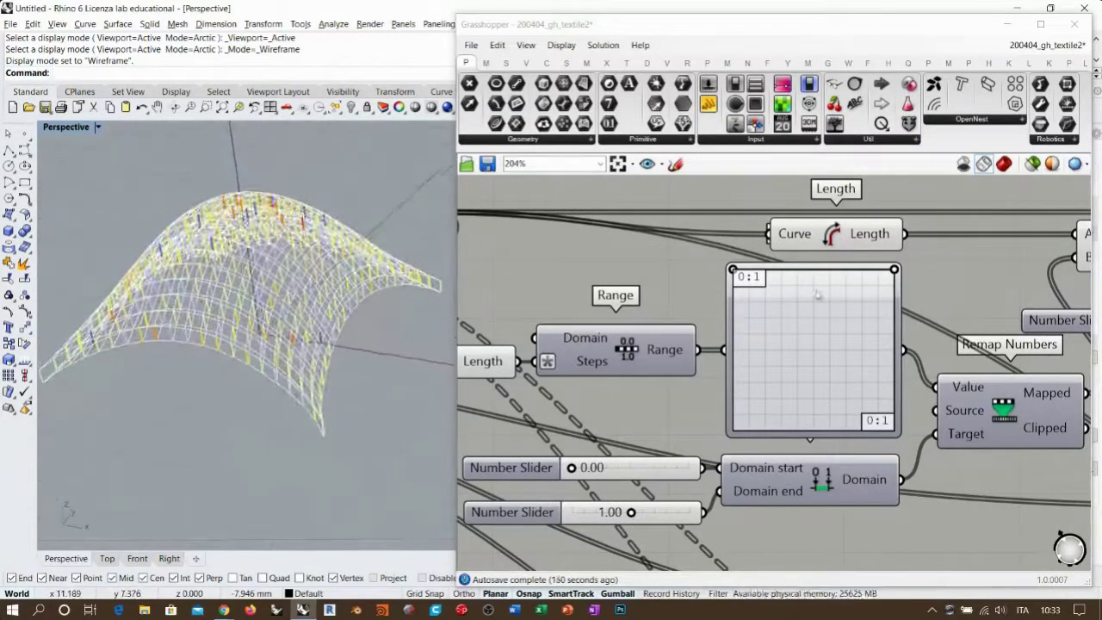
{"action": "left_click_drag", "start_coordinate": [732, 270], "coordinate": [712, 423]}
{"action": "right_click_drag", "start_coordinate": [277, 318], "coordinate": [178, 301]}
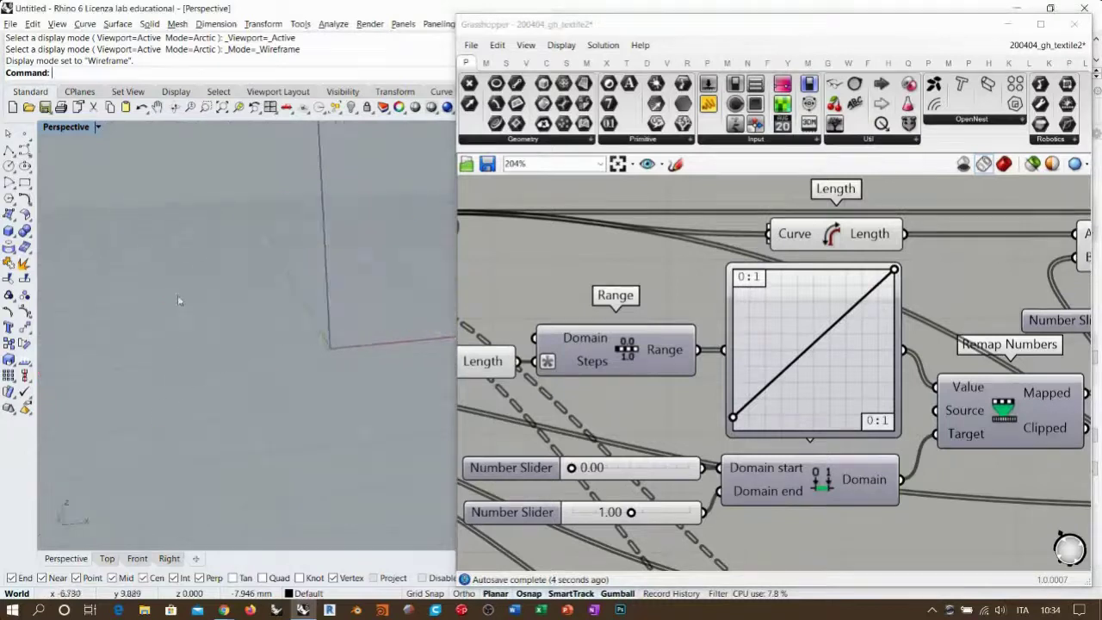
{"action": "right_click_drag", "start_coordinate": [194, 341], "coordinate": [340, 308]}
{"action": "scroll", "coordinate": [346, 287], "scroll_direction": "down", "scroll_amount": 5}
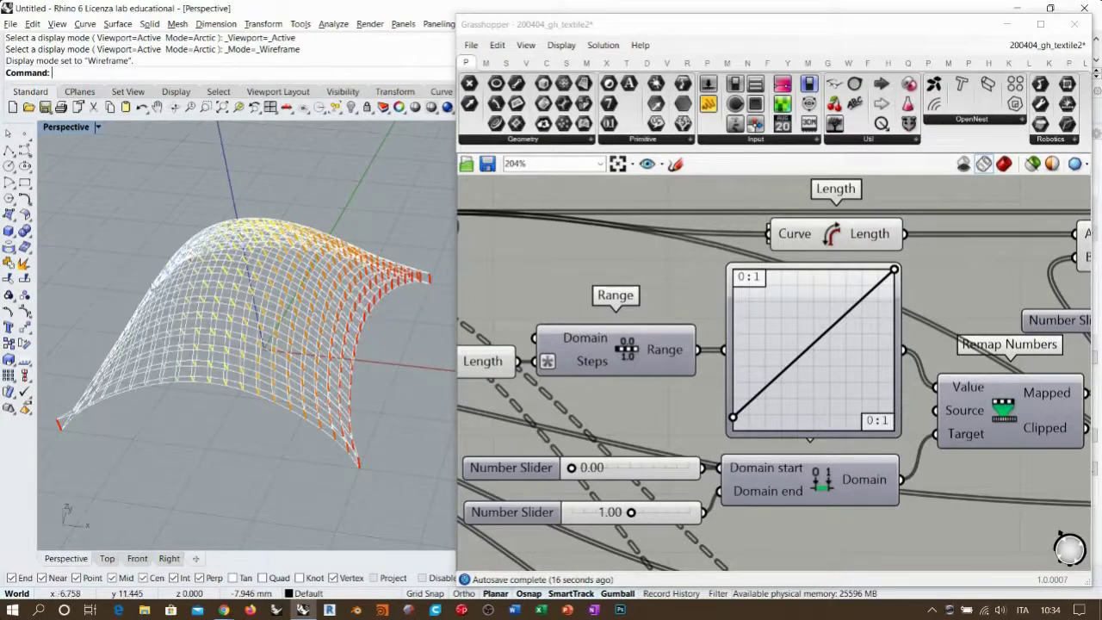
{"action": "right_click_drag", "start_coordinate": [324, 313], "coordinate": [375, 279]}
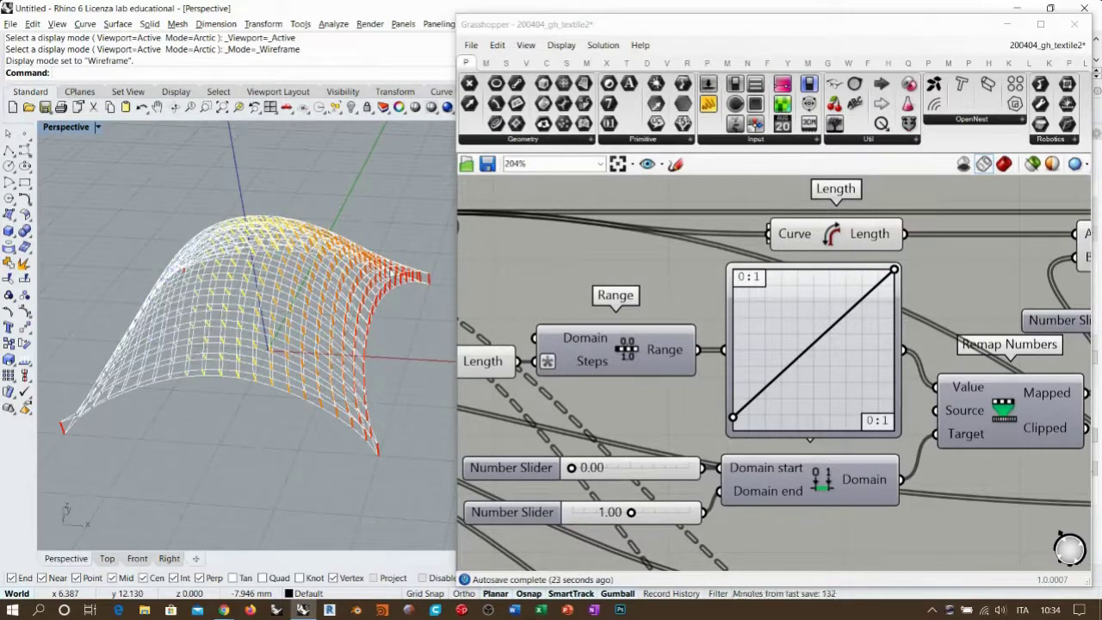
Change the Graph Mapper's graph type to Gaussian and inspect the resulting net from a lower angle
{"action": "right_click", "coordinate": [785, 304]}
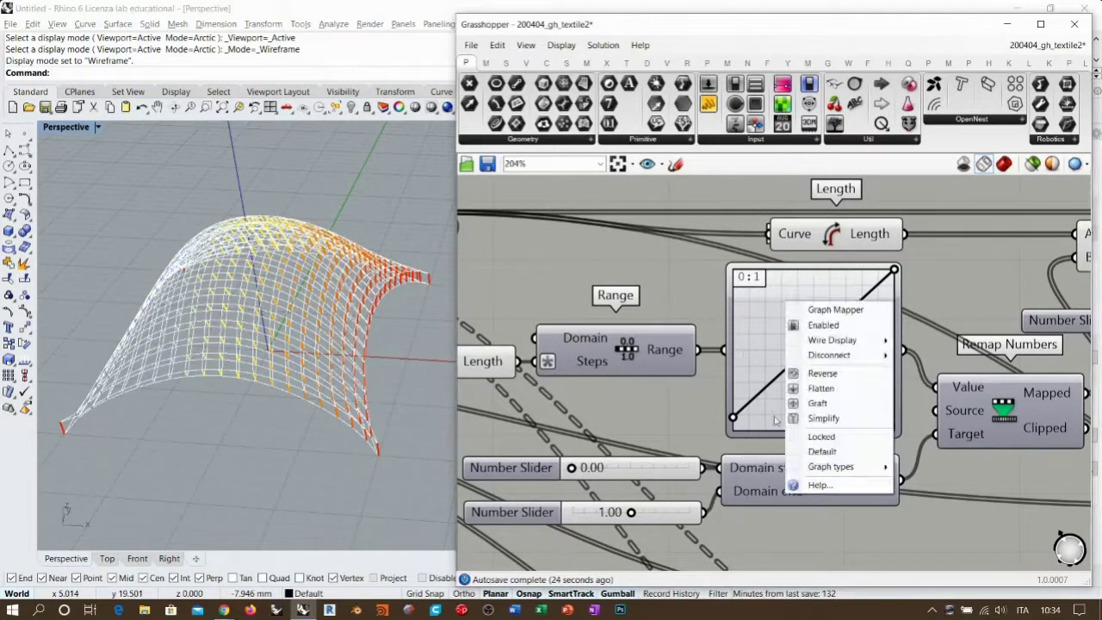
{"action": "mouse_move", "coordinate": [844, 469]}
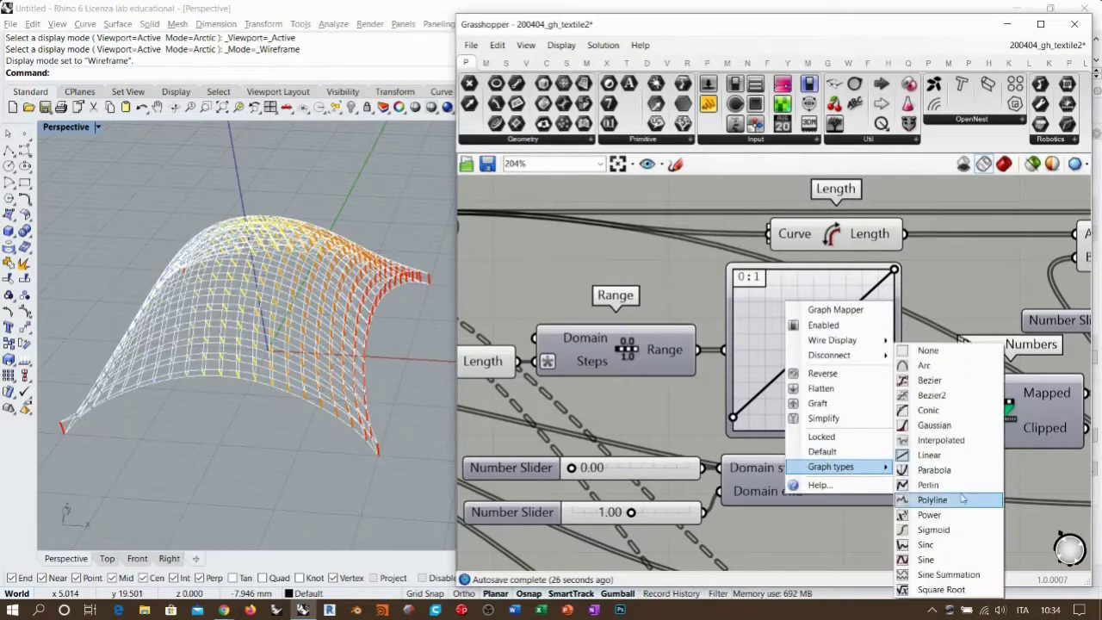
{"action": "left_click", "coordinate": [933, 425]}
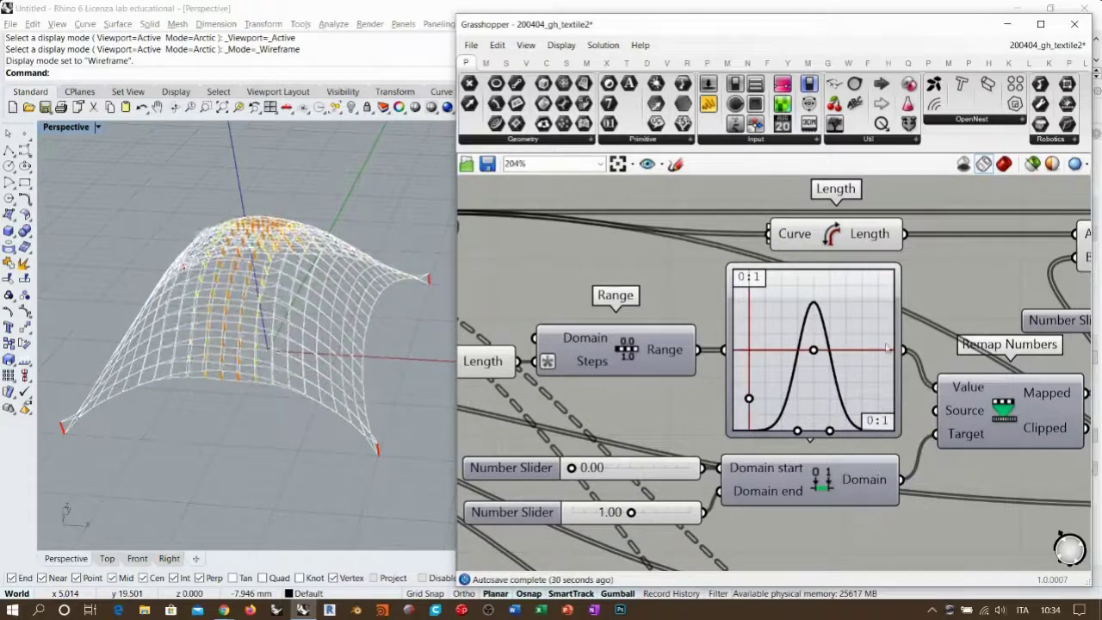
{"action": "right_click_drag", "start_coordinate": [304, 341], "coordinate": [336, 303]}
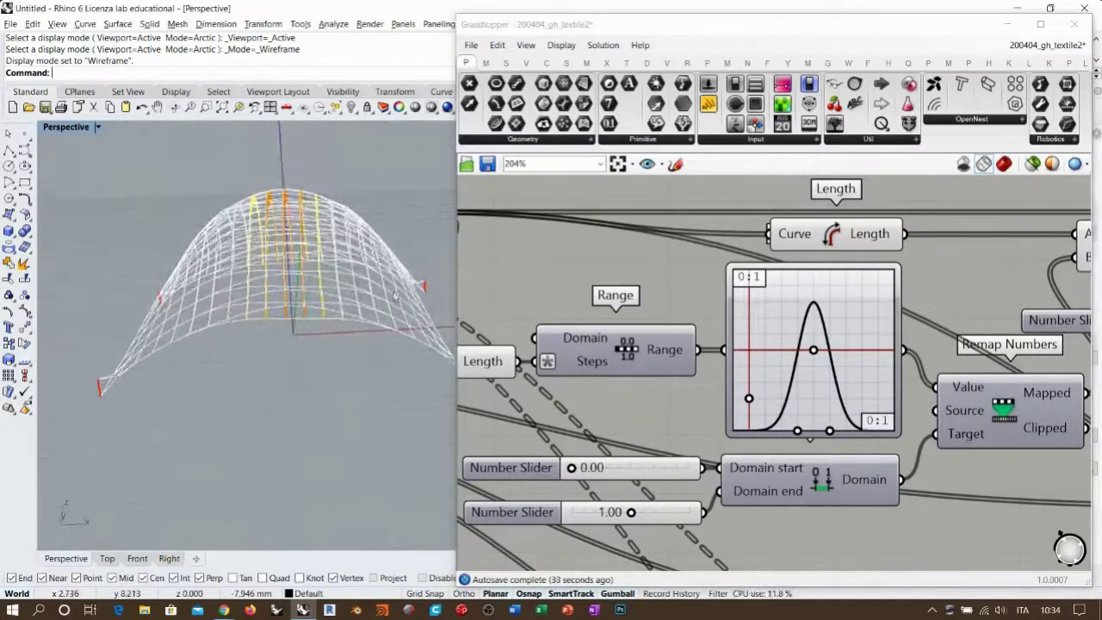
{"action": "mouse_move", "coordinate": [247, 253]}
{"action": "right_mouse_down"}
{"action": "mouse_move", "coordinate": [229, 276]}
{"action": "mouse_move", "coordinate": [241, 263]}
{"action": "right_mouse_up"}
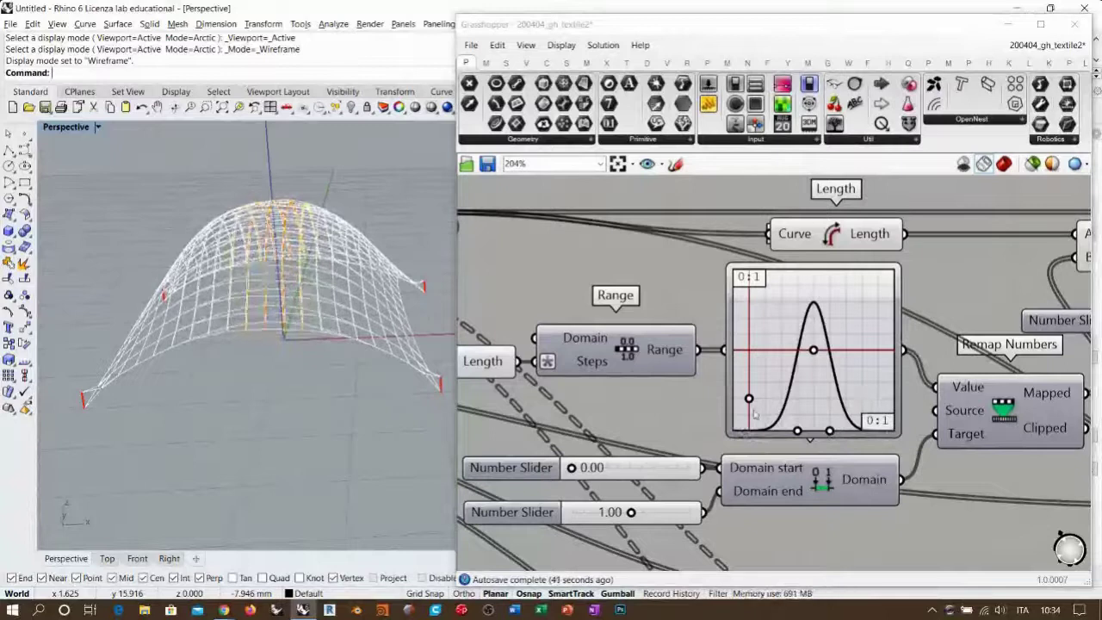
{"action": "right_click_drag", "start_coordinate": [280, 311], "coordinate": [295, 249]}
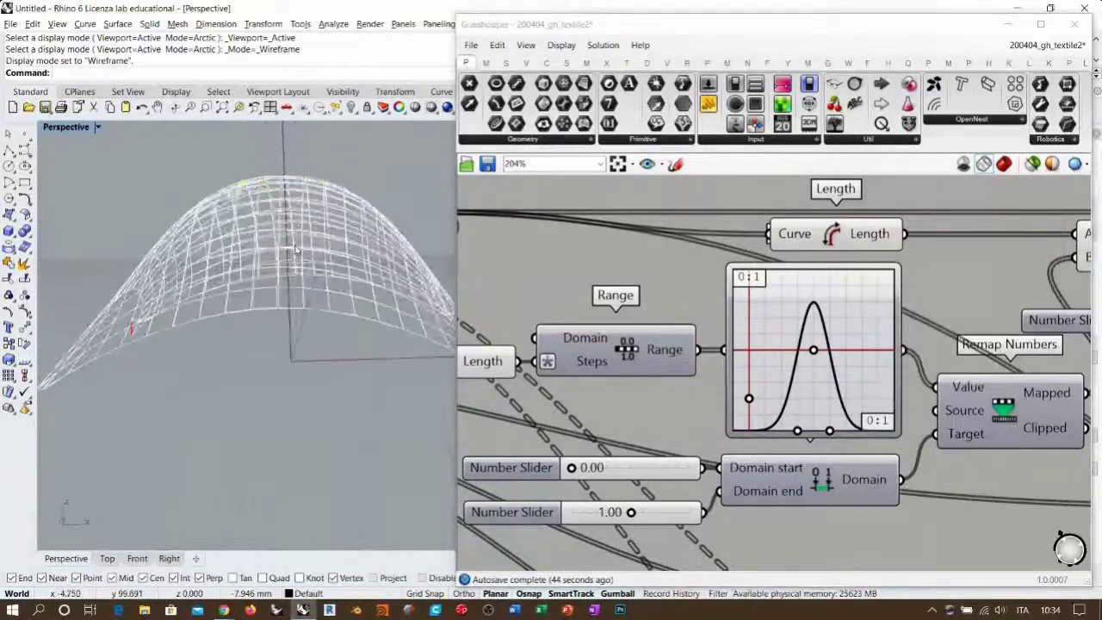
Raise the Gaussian graph's height handle so the peak exceeds the graph frame, and fine-tune it slightly lower
{"action": "left_click_drag", "start_coordinate": [749, 398], "coordinate": [749, 334]}
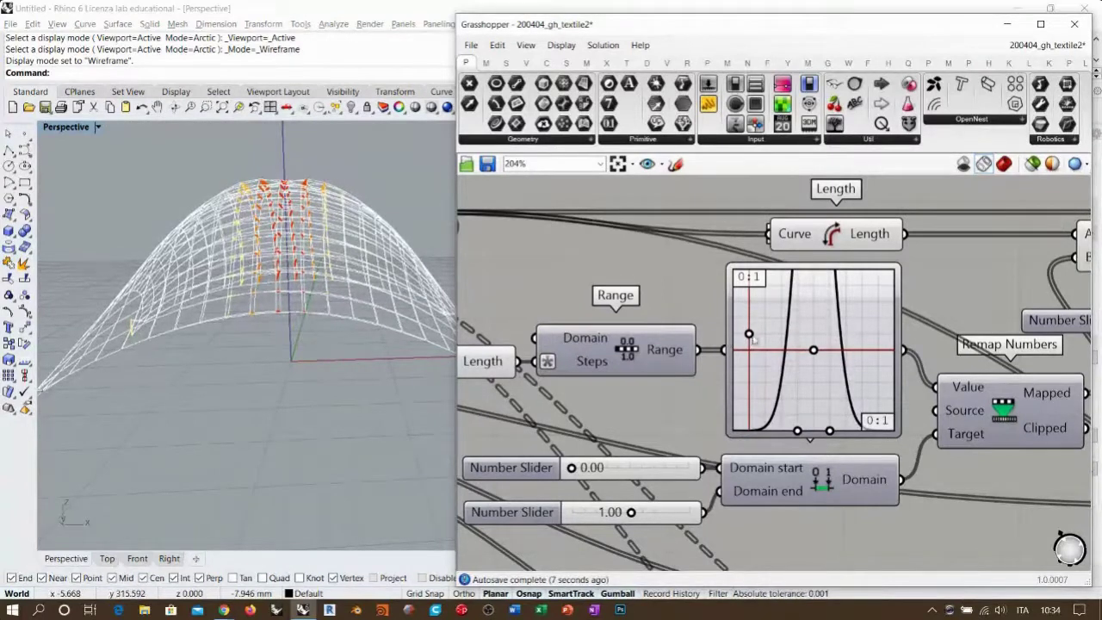
{"action": "left_click_drag", "start_coordinate": [748, 333], "coordinate": [749, 349]}
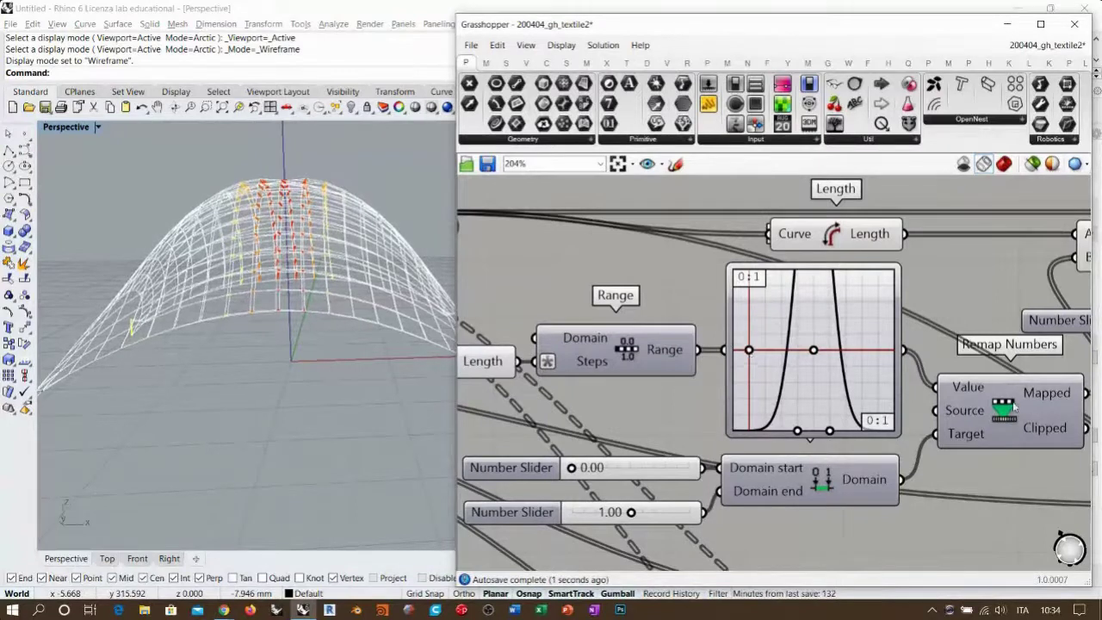
{"action": "left_click_drag", "start_coordinate": [749, 349], "coordinate": [749, 360]}
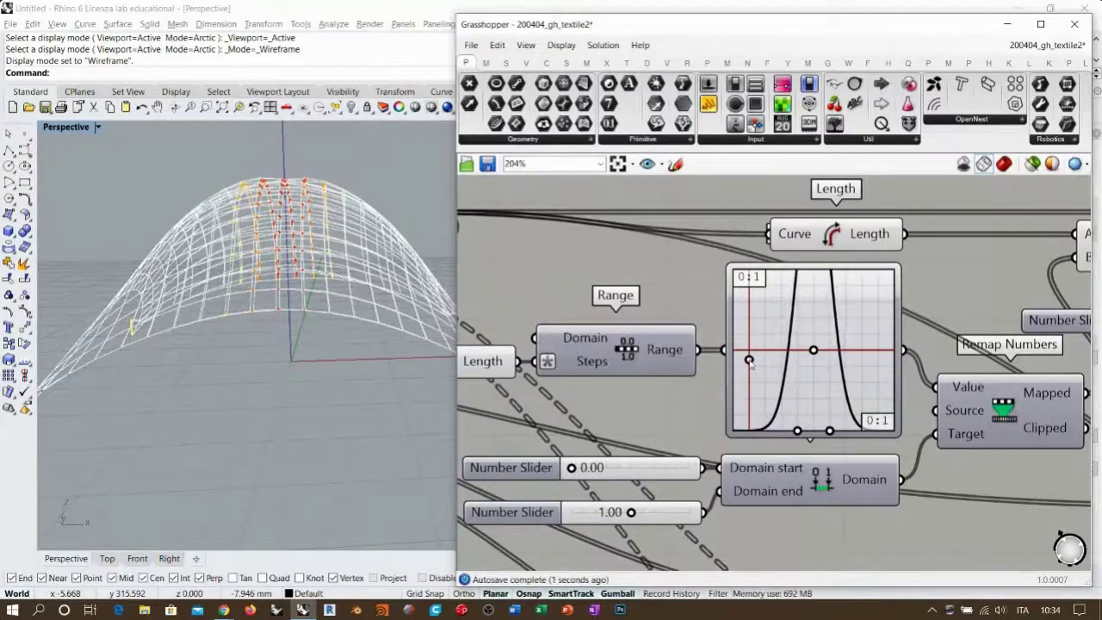
{"action": "right_click_drag", "start_coordinate": [861, 388], "coordinate": [861, 356]}
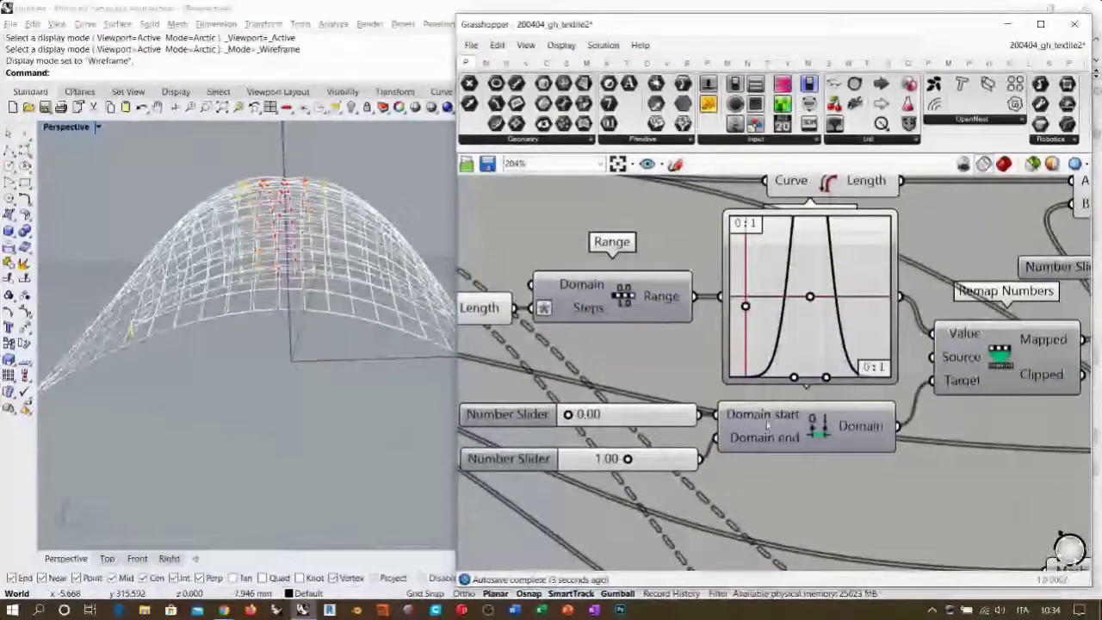
Set the slider feeding the target domain's end to 2.00 and inspect the re-solved net from several angles
{"action": "right_click_drag", "start_coordinate": [387, 293], "coordinate": [354, 303]}
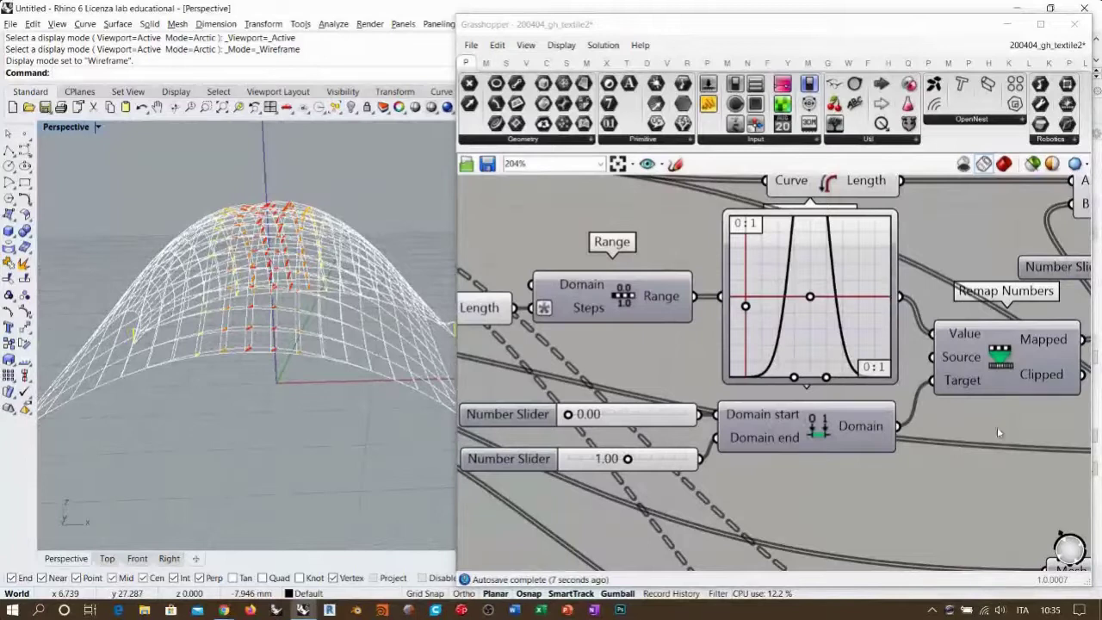
{"action": "right_click_drag", "start_coordinate": [1007, 348], "coordinate": [912, 382]}
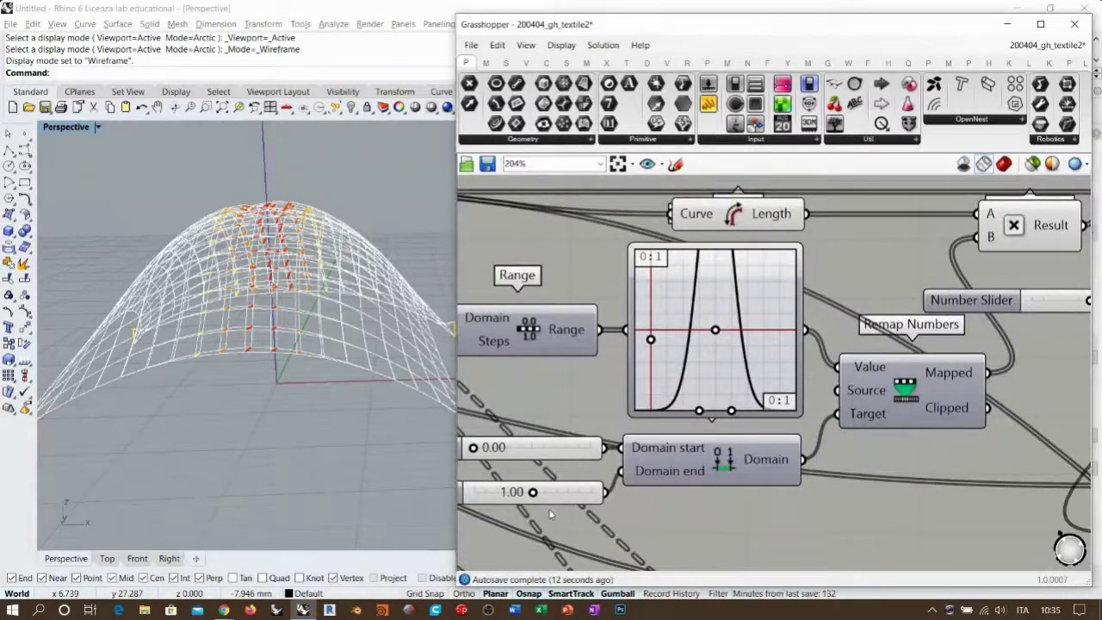
{"action": "right_click_drag", "start_coordinate": [548, 499], "coordinate": [578, 482]}
{"action": "left_click_drag", "start_coordinate": [567, 478], "coordinate": [641, 479]}
{"action": "mouse_move", "coordinate": [318, 293]}
{"action": "right_mouse_down"}
{"action": "mouse_move", "coordinate": [334, 320]}
{"action": "mouse_move", "coordinate": [321, 291]}
{"action": "mouse_move", "coordinate": [319, 307]}
{"action": "right_mouse_up"}
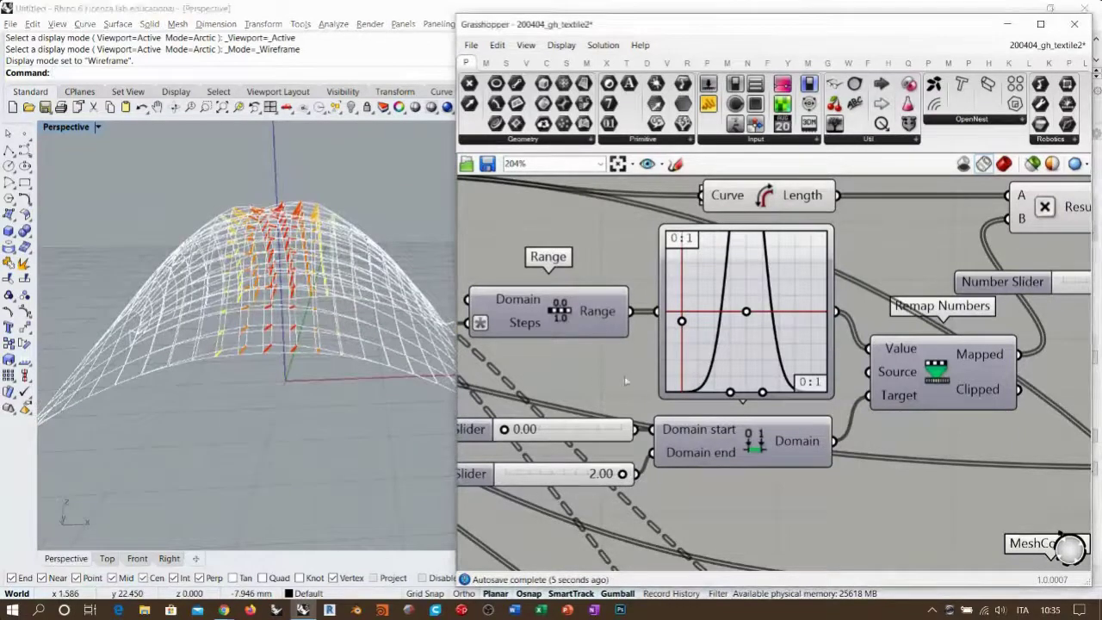
{"action": "right_click_drag", "start_coordinate": [622, 381], "coordinate": [668, 377]}
{"action": "right_click_drag", "start_coordinate": [305, 245], "coordinate": [320, 275]}
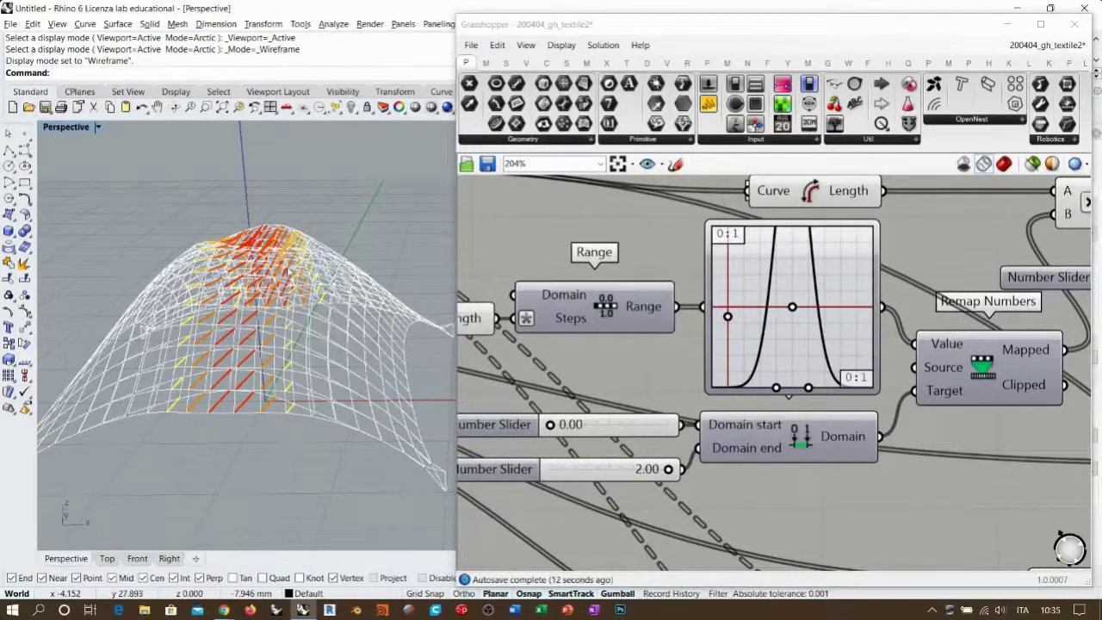
{"action": "right_click_drag", "start_coordinate": [342, 326], "coordinate": [343, 295]}
{"action": "scroll", "coordinate": [330, 281], "scroll_direction": "down", "scroll_amount": 2}
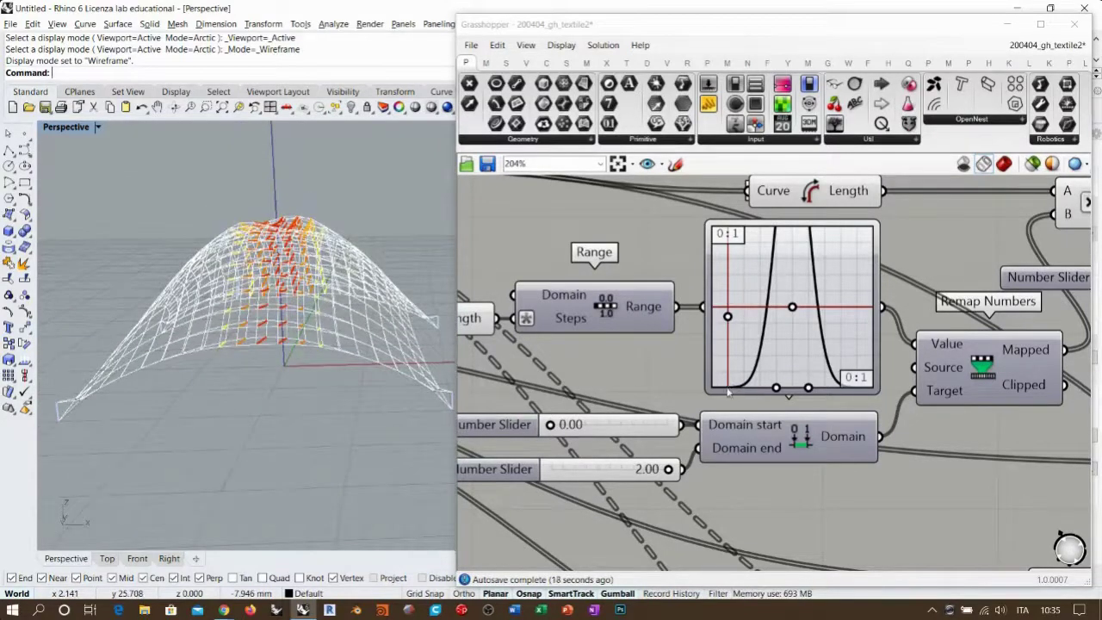
Set the slider feeding the target domain's start to 0.73 and inspect the net's coloured connections from the front and above
{"action": "left_click_drag", "start_coordinate": [548, 425], "coordinate": [593, 426]}
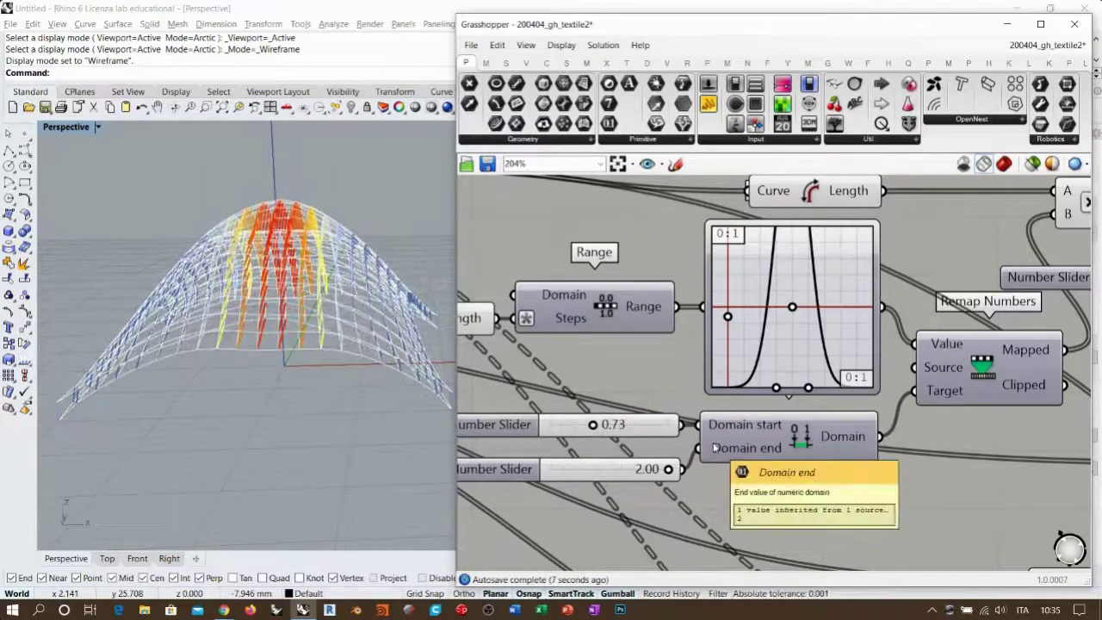
{"action": "right_click_drag", "start_coordinate": [354, 328], "coordinate": [383, 333]}
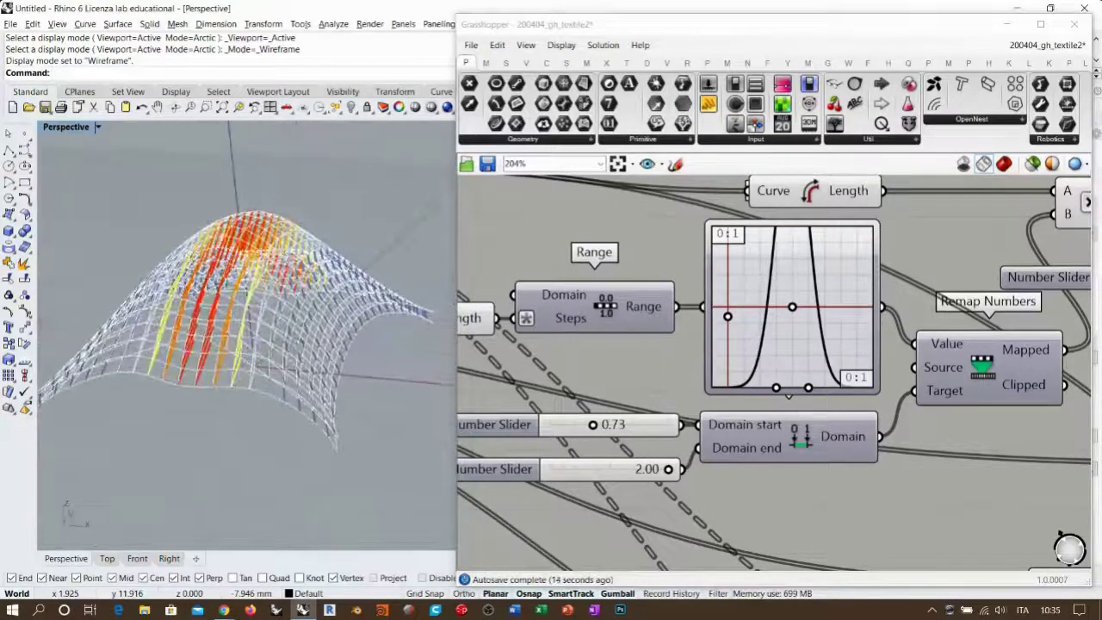
{"action": "scroll", "coordinate": [732, 327], "scroll_direction": "down", "scroll_amount": 5}
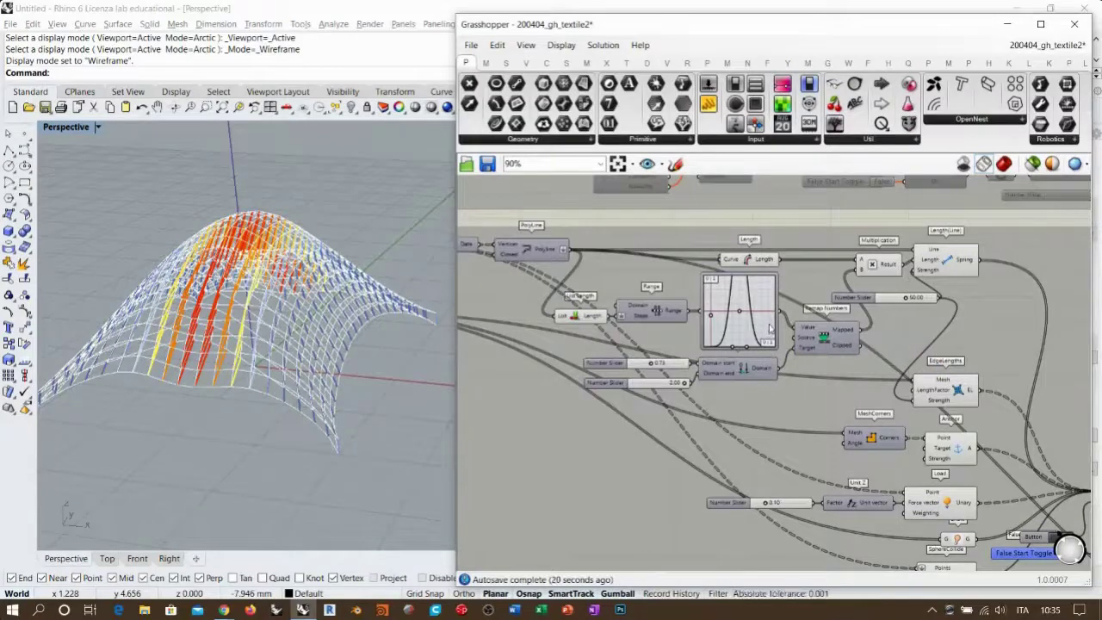
{"action": "mouse_move", "coordinate": [769, 328]}
{"action": "right_click_drag", "start_coordinate": [358, 318], "coordinate": [324, 316]}
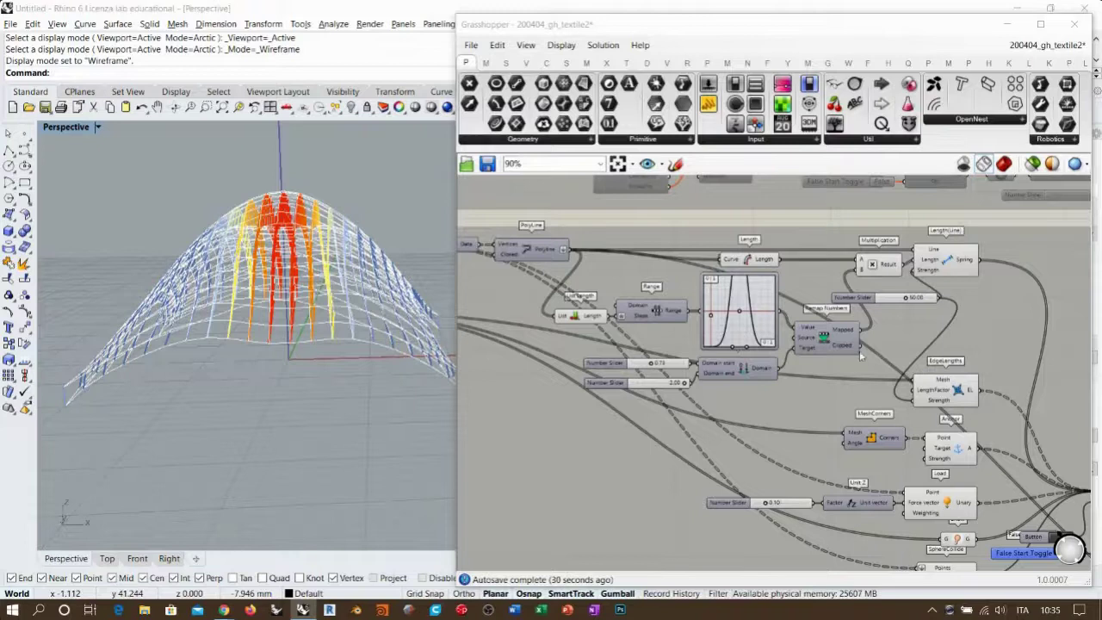
{"action": "right_click_drag", "start_coordinate": [869, 349], "coordinate": [813, 344]}
{"action": "scroll", "coordinate": [813, 345], "scroll_direction": "down", "scroll_amount": 4}
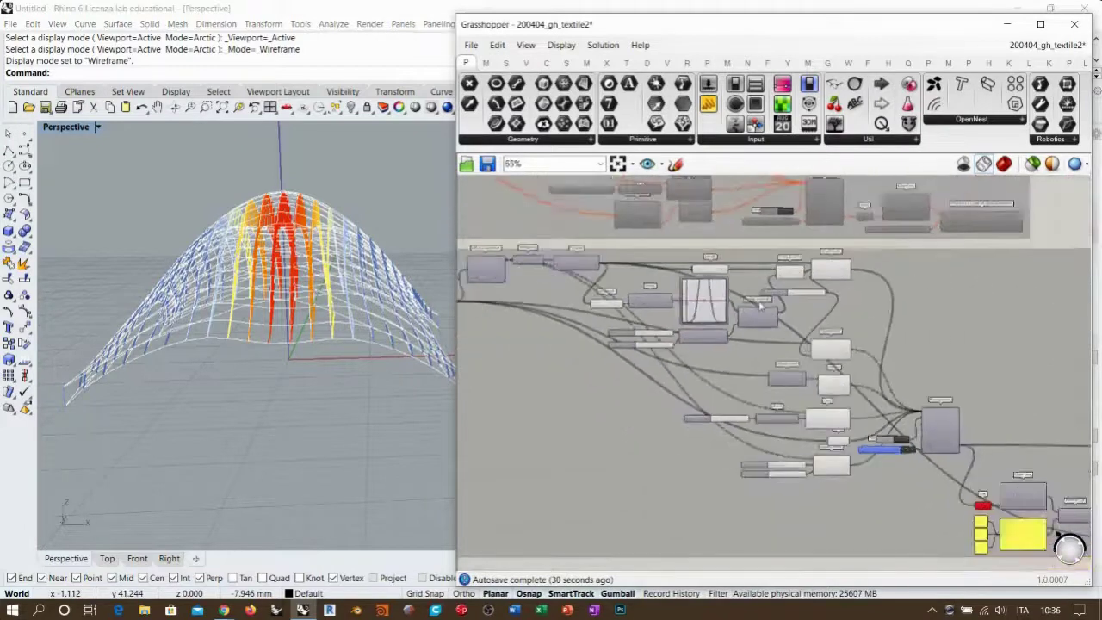
{"action": "right_click_drag", "start_coordinate": [819, 332], "coordinate": [818, 330]}
{"action": "right_click_drag", "start_coordinate": [335, 288], "coordinate": [328, 311]}
{"action": "scroll", "coordinate": [307, 341], "scroll_direction": "up", "scroll_amount": 2}
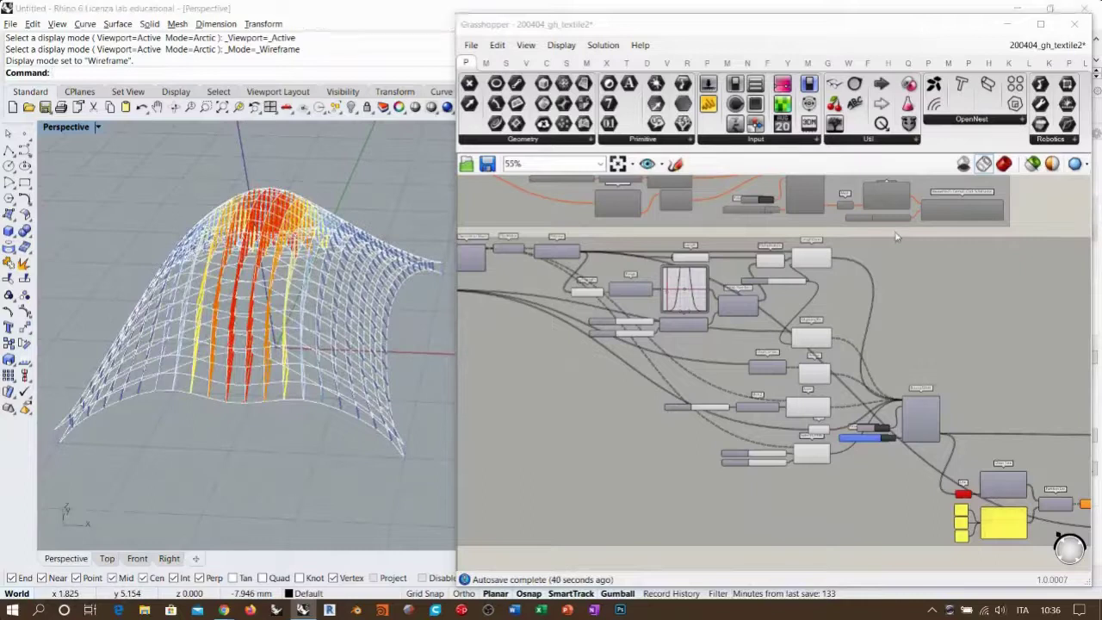
Set the False Start Toggle on the BouncySolver's On input to False to stop the simulation
{"action": "scroll", "coordinate": [843, 313], "scroll_direction": "down", "scroll_amount": 3}
{"action": "right_click_drag", "start_coordinate": [878, 336], "coordinate": [804, 334]}
{"action": "scroll", "coordinate": [805, 333], "scroll_direction": "down", "scroll_amount": 1}
{"action": "scroll", "coordinate": [794, 380], "scroll_direction": "up", "scroll_amount": 2}
{"action": "scroll", "coordinate": [788, 377], "scroll_direction": "up", "scroll_amount": 8}
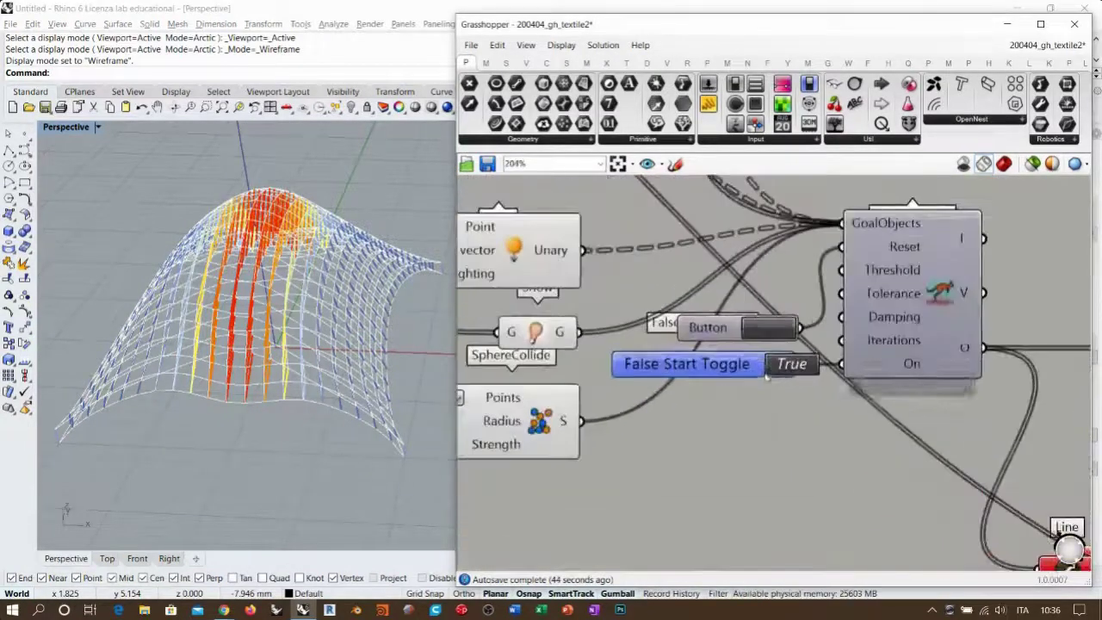
{"action": "double_click", "coordinate": [779, 368]}
{"action": "scroll", "coordinate": [730, 323], "scroll_direction": "down", "scroll_amount": 5}
{"action": "scroll", "coordinate": [731, 323], "scroll_direction": "down", "scroll_amount": 5}
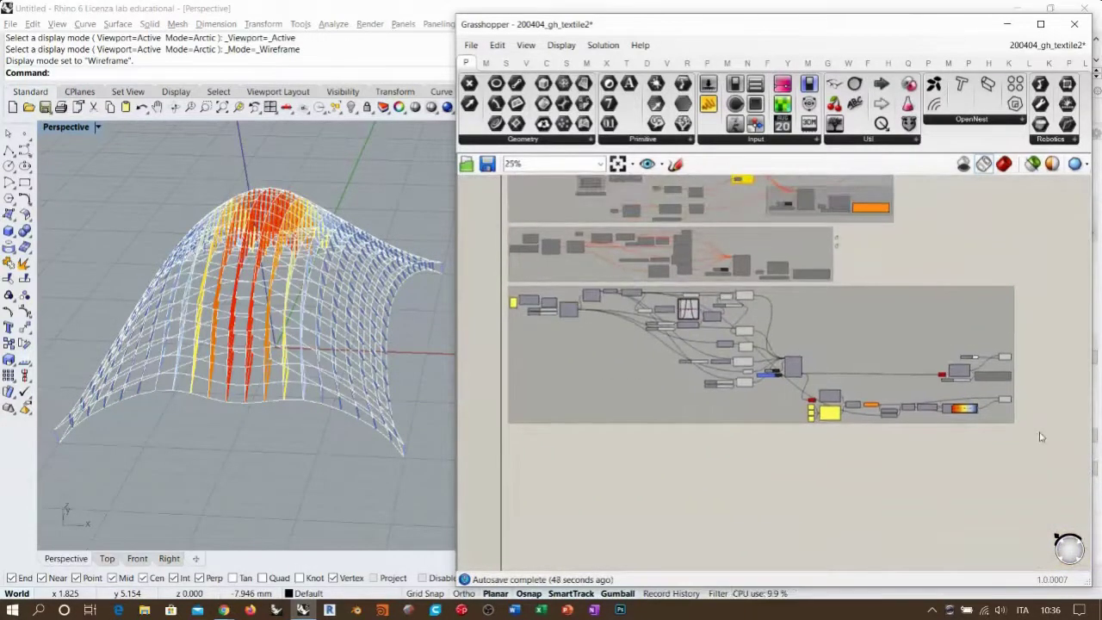
Switch to the WebinarJam broadcast in the browser and read the attendee's question about draping fabric over a sphere or human figure
{"action": "key", "text": "alt+Tab"}
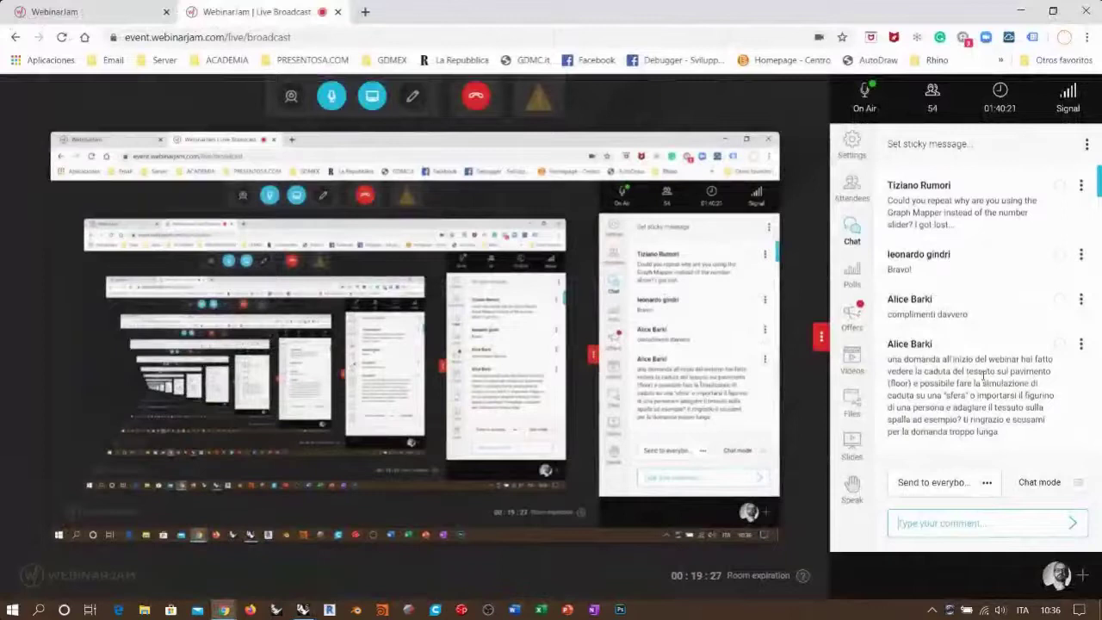
{"action": "scroll", "coordinate": [998, 361], "scroll_direction": "down", "scroll_amount": 3}
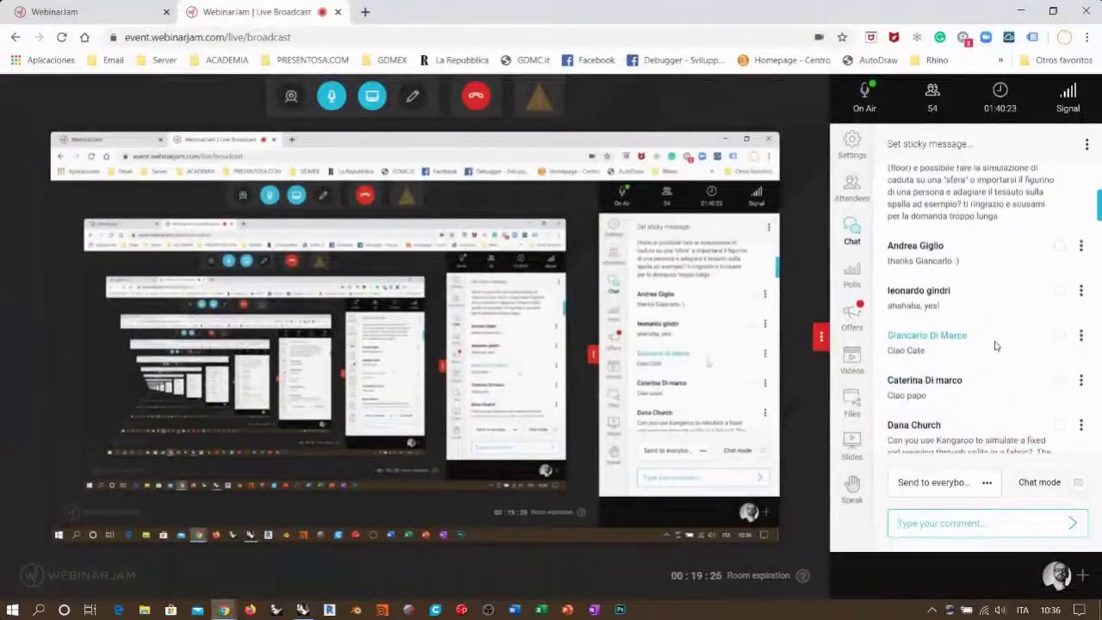
{"action": "scroll", "coordinate": [994, 312], "scroll_direction": "up", "scroll_amount": 1}
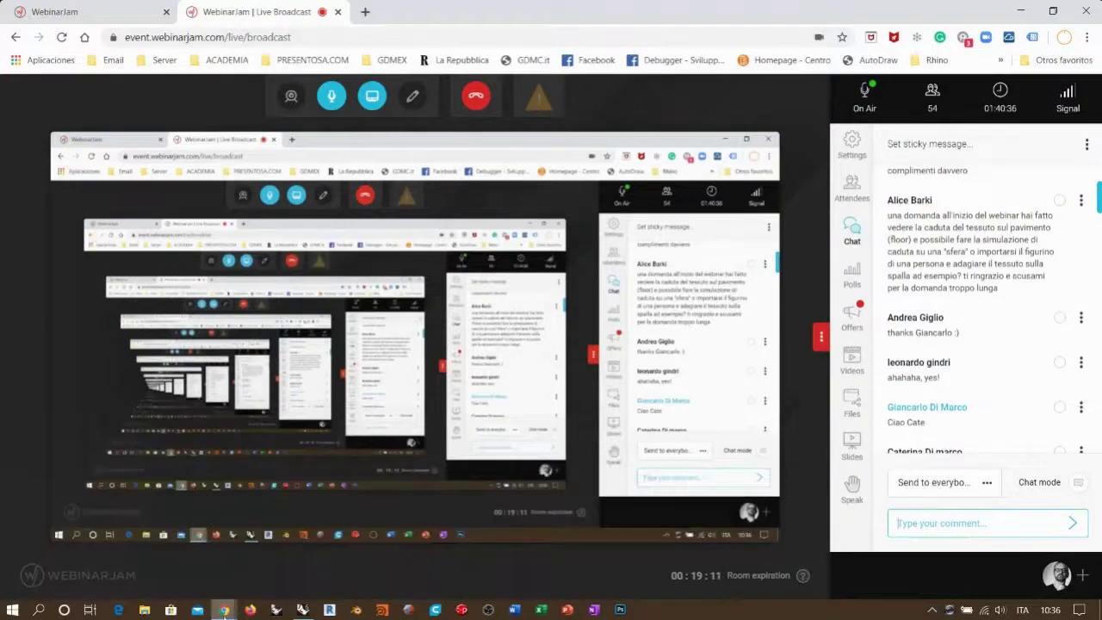
Open YouTube in a new browser tab and search for the presenter's name
{"action": "left_click", "coordinate": [365, 11]}
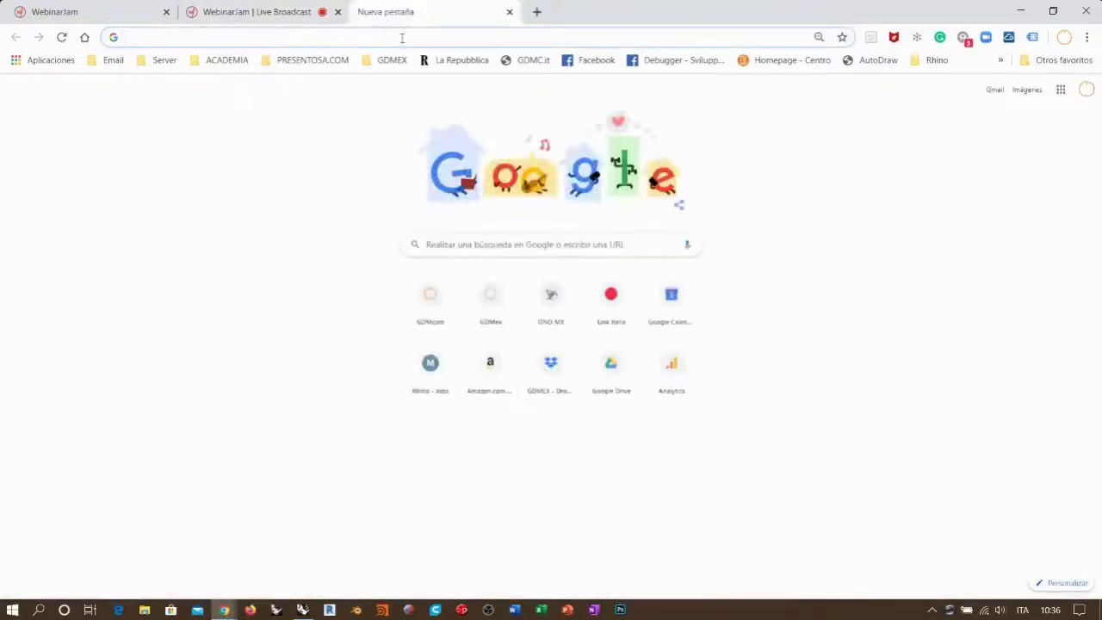
{"action": "type", "text": "yout"}
{"action": "key", "text": "Return"}
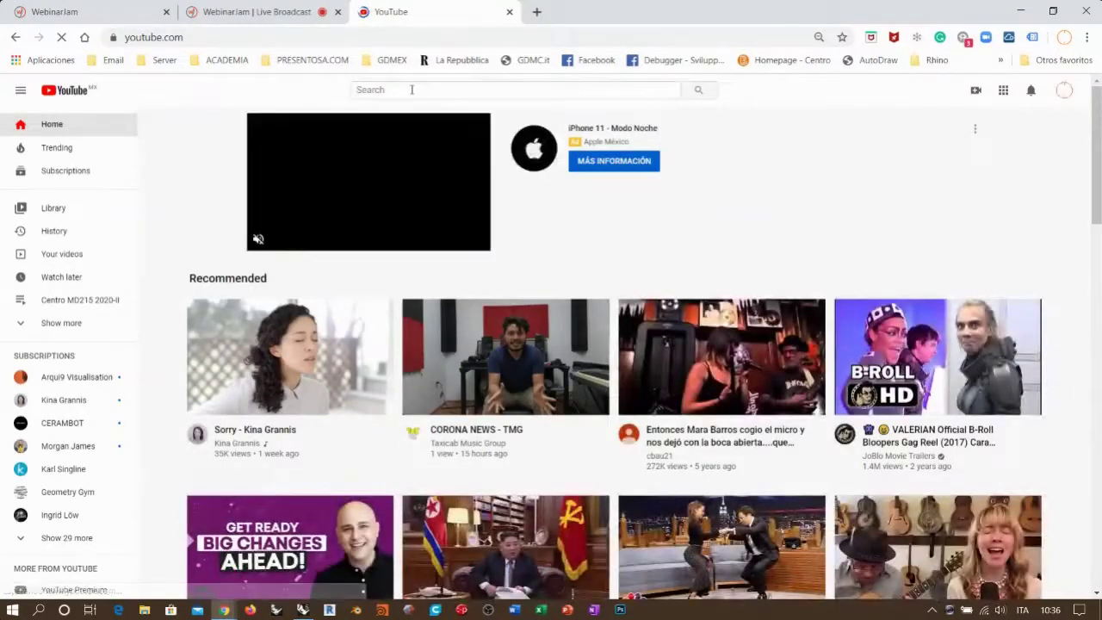
{"action": "left_click", "coordinate": [413, 89]}
{"action": "type", "text": "giancarlo di marco"}
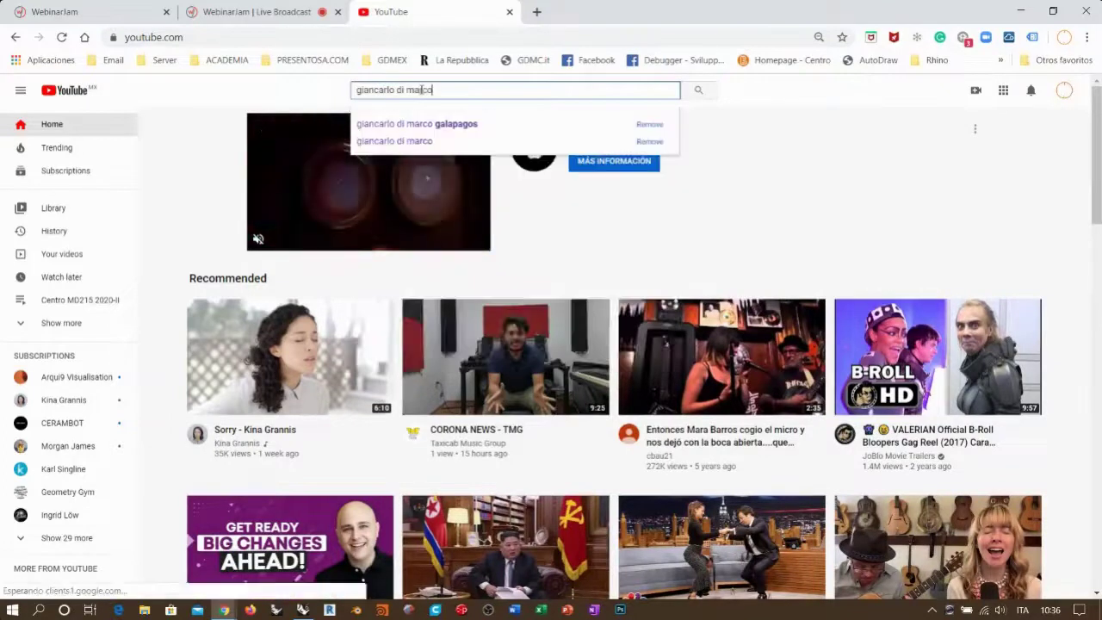
{"action": "key", "text": "Return"}
Look through the presenter's listed videos and refine the search by adding "kangaroo" to the name
{"action": "scroll", "coordinate": [667, 184], "scroll_direction": "down", "scroll_amount": 2}
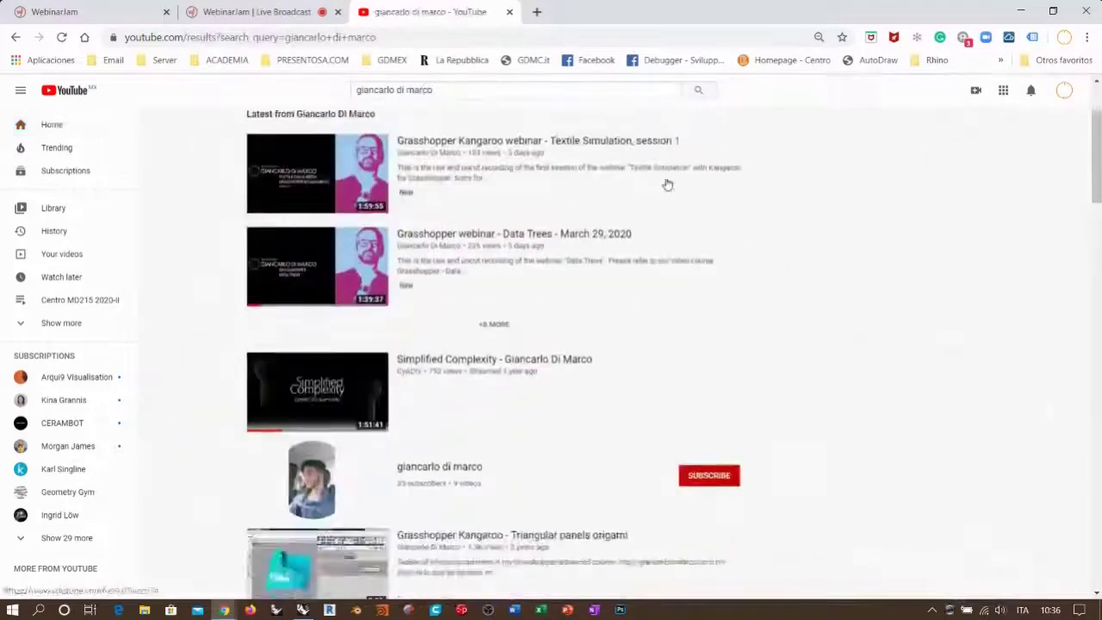
{"action": "scroll", "coordinate": [676, 191], "scroll_direction": "down", "scroll_amount": 2}
{"action": "scroll", "coordinate": [680, 202], "scroll_direction": "up", "scroll_amount": 3}
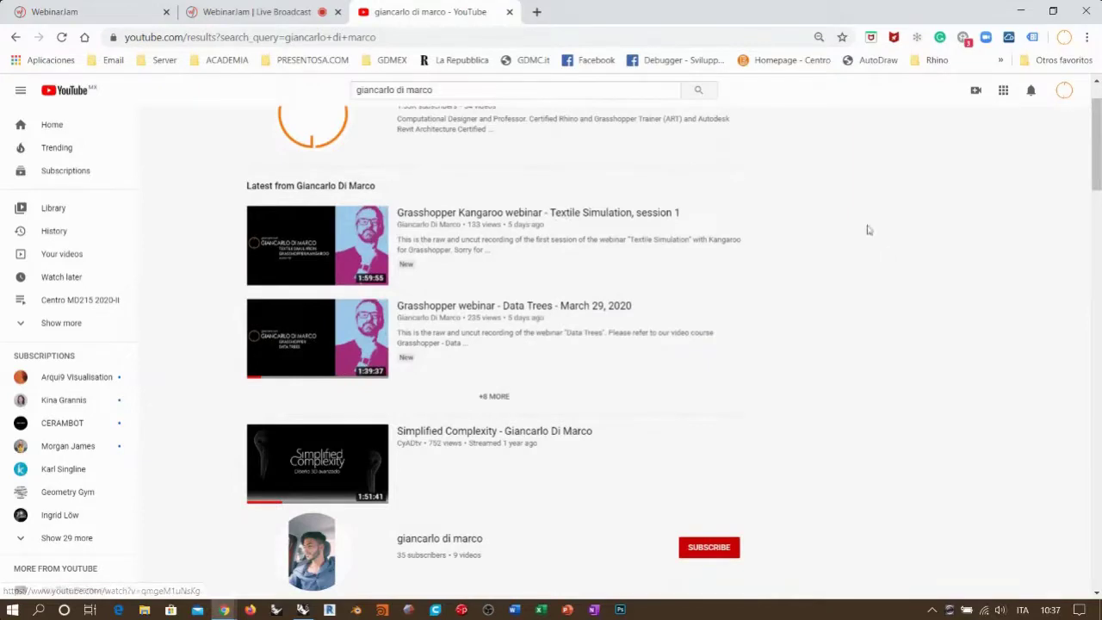
{"action": "scroll", "coordinate": [833, 230], "scroll_direction": "down", "scroll_amount": 5}
{"action": "scroll", "coordinate": [831, 230], "scroll_direction": "down", "scroll_amount": 7}
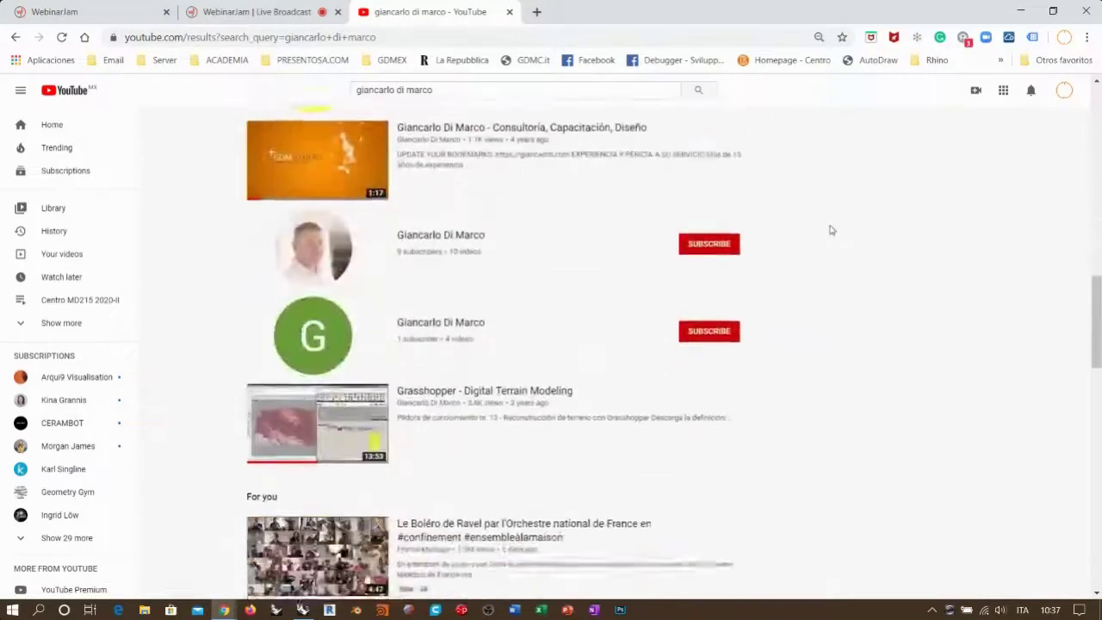
{"action": "scroll", "coordinate": [832, 230], "scroll_direction": "down", "scroll_amount": 3}
{"action": "scroll", "coordinate": [833, 232], "scroll_direction": "up", "scroll_amount": 14}
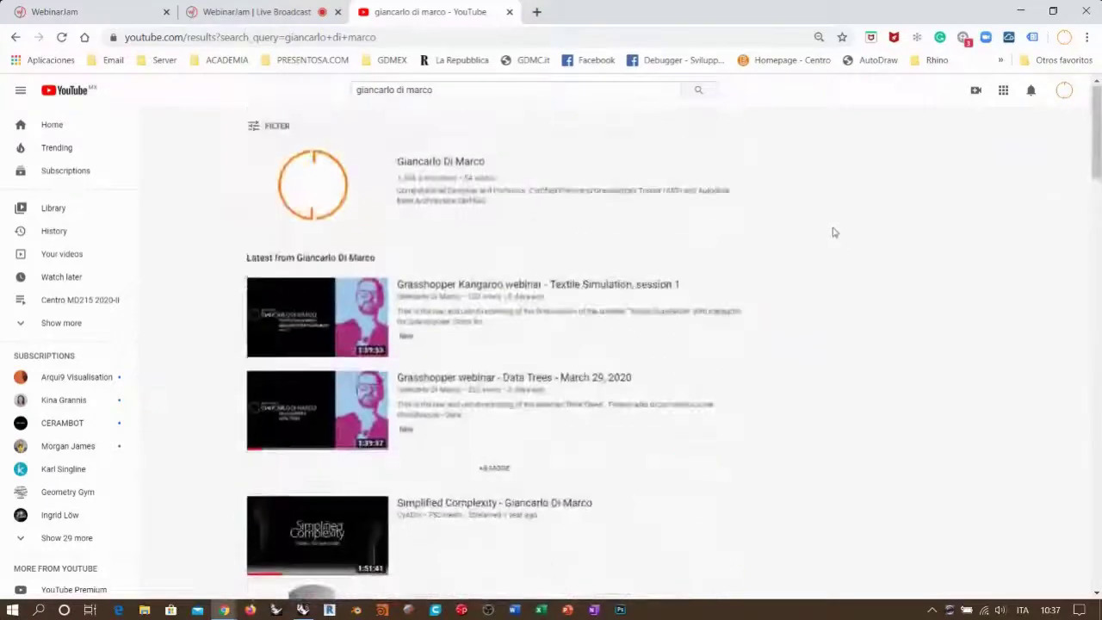
{"action": "left_click", "coordinate": [473, 89]}
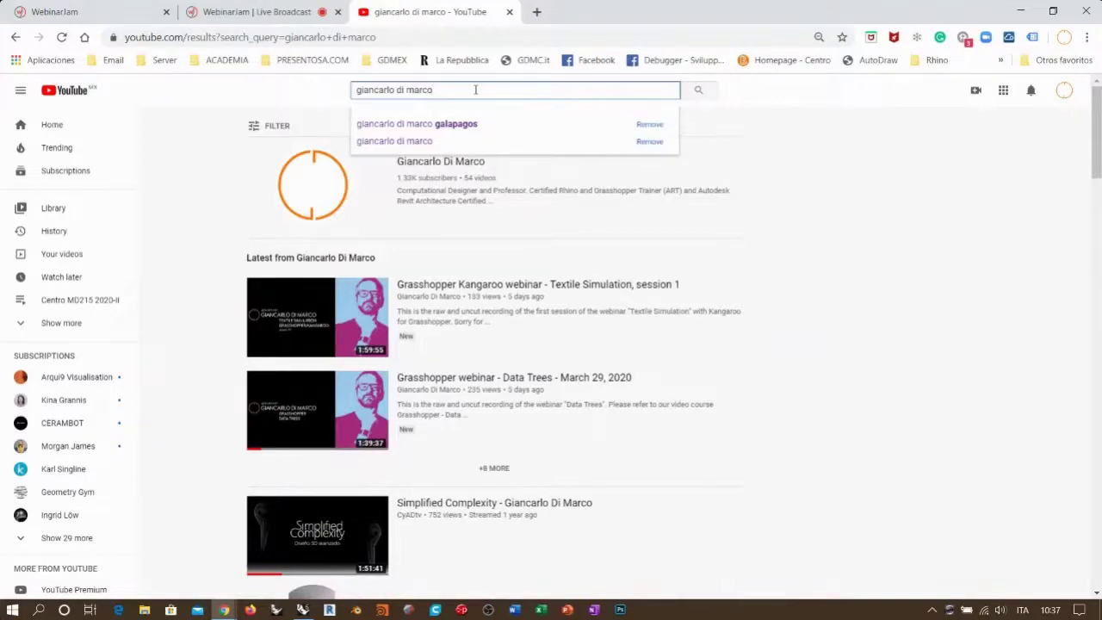
{"action": "type", "text": "kangaroo"}
{"action": "key", "text": "Return"}
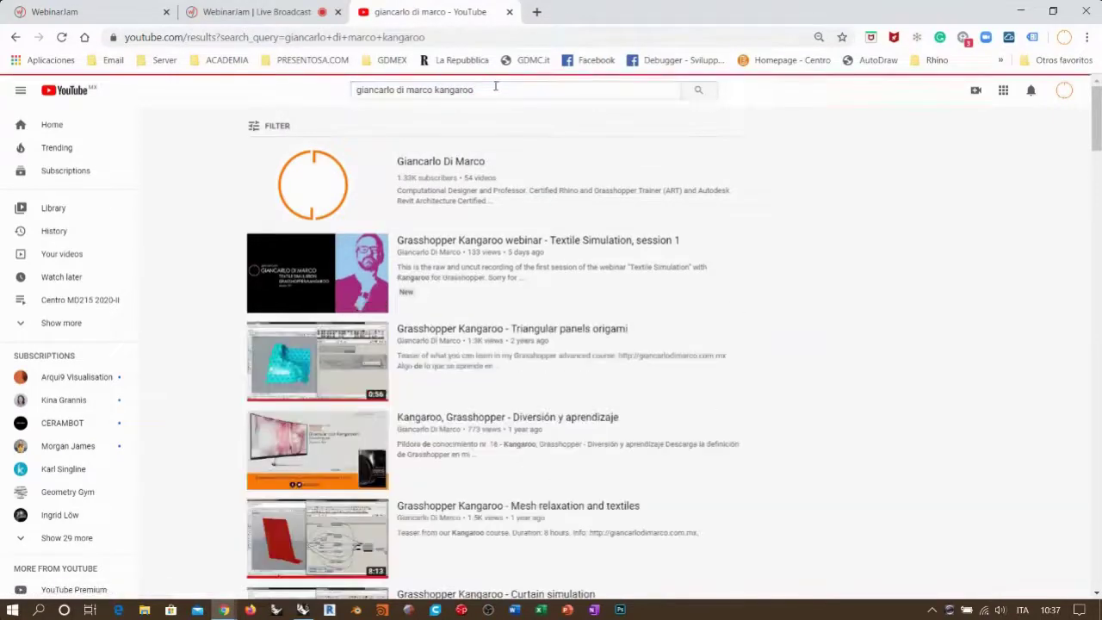
Find the "Grasshopper Kangaroo - Blanket simulation" video in the results, play its draping example, and pause it
{"action": "scroll", "coordinate": [718, 202], "scroll_direction": "down", "scroll_amount": 3}
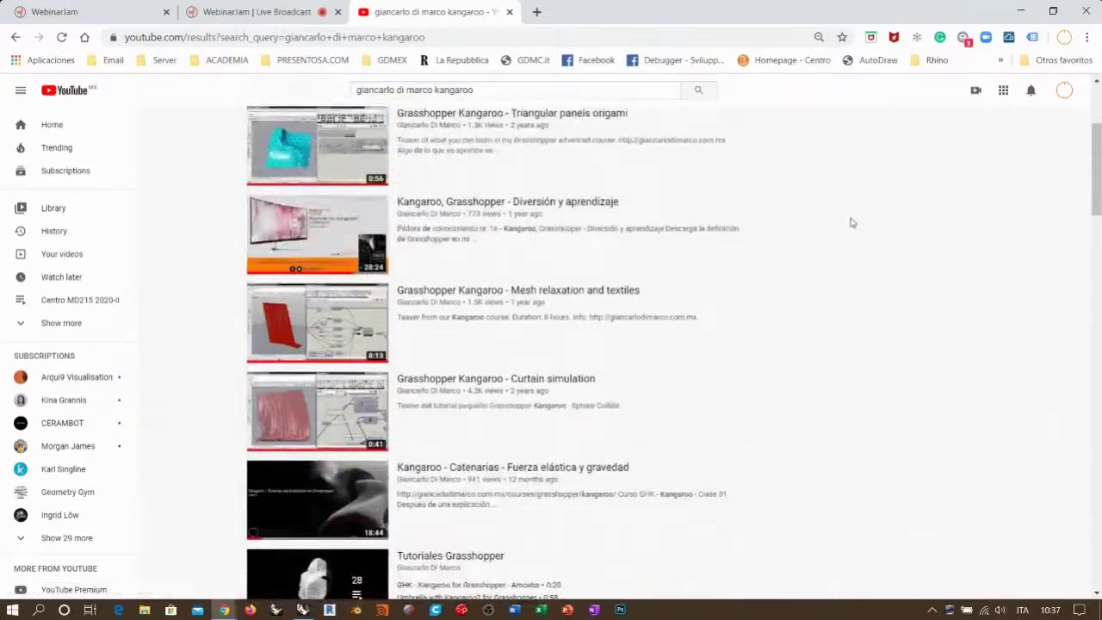
{"action": "scroll", "coordinate": [850, 222], "scroll_direction": "up", "scroll_amount": 1}
{"action": "scroll", "coordinate": [850, 222], "scroll_direction": "down", "scroll_amount": 4}
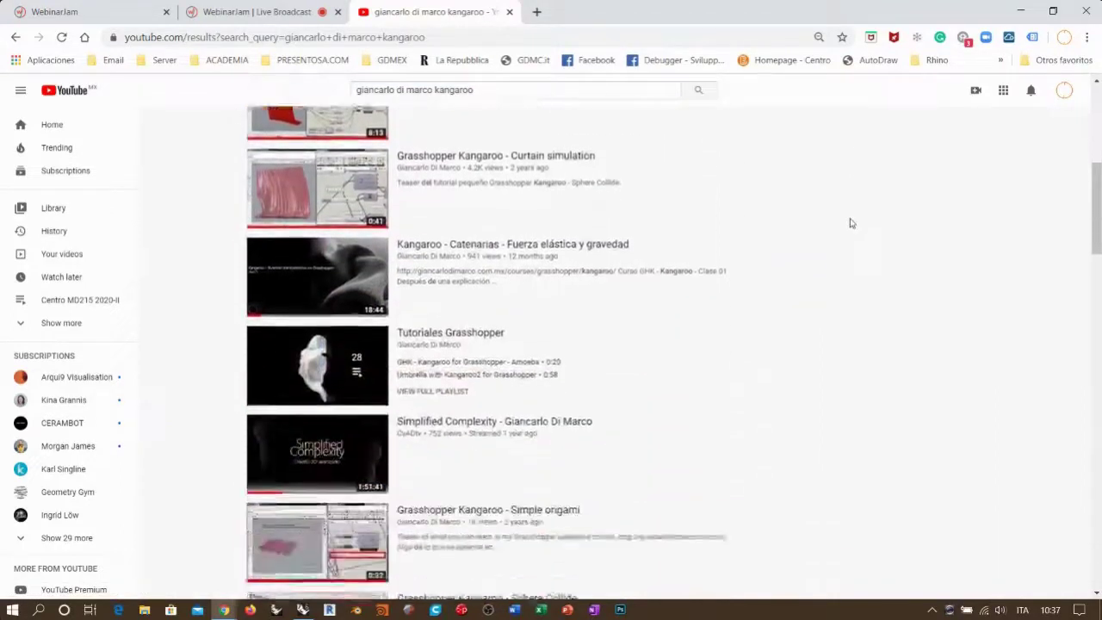
{"action": "scroll", "coordinate": [849, 223], "scroll_direction": "down", "scroll_amount": 9}
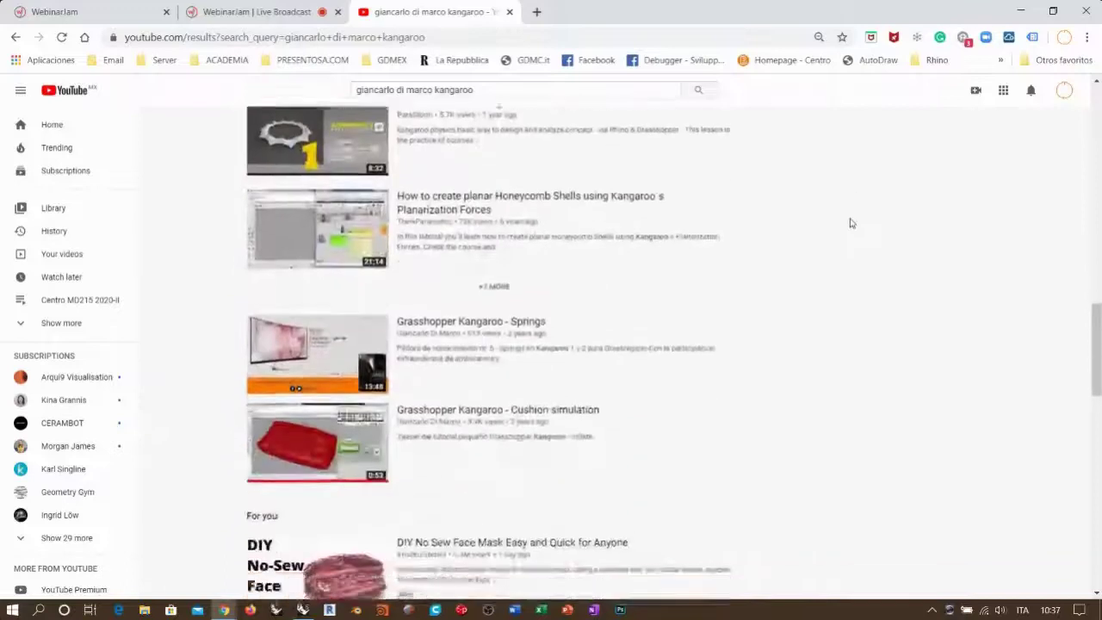
{"action": "scroll", "coordinate": [851, 222], "scroll_direction": "down", "scroll_amount": 2}
{"action": "scroll", "coordinate": [774, 215], "scroll_direction": "down", "scroll_amount": 1}
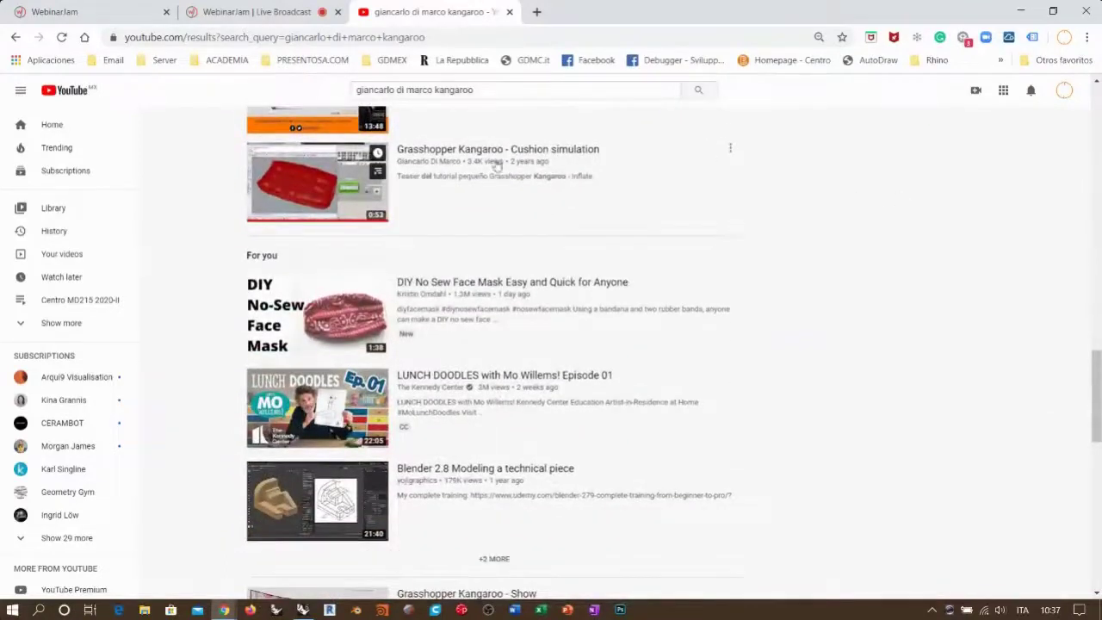
{"action": "scroll", "coordinate": [732, 204], "scroll_direction": "down", "scroll_amount": 6}
{"action": "scroll", "coordinate": [733, 204], "scroll_direction": "down", "scroll_amount": 2}
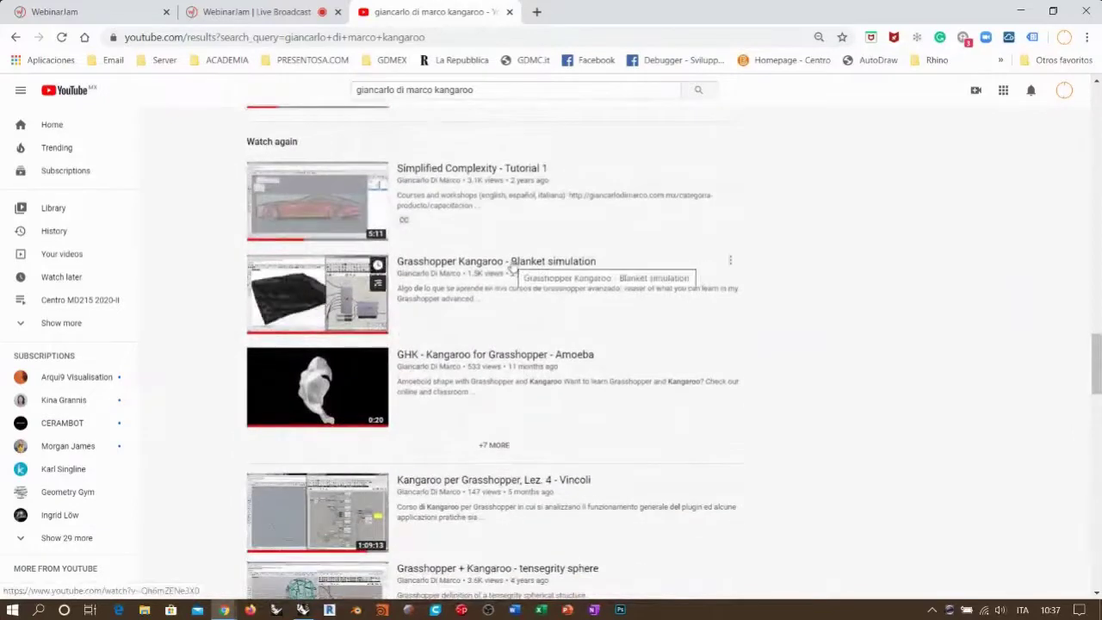
{"action": "left_click", "coordinate": [512, 265]}
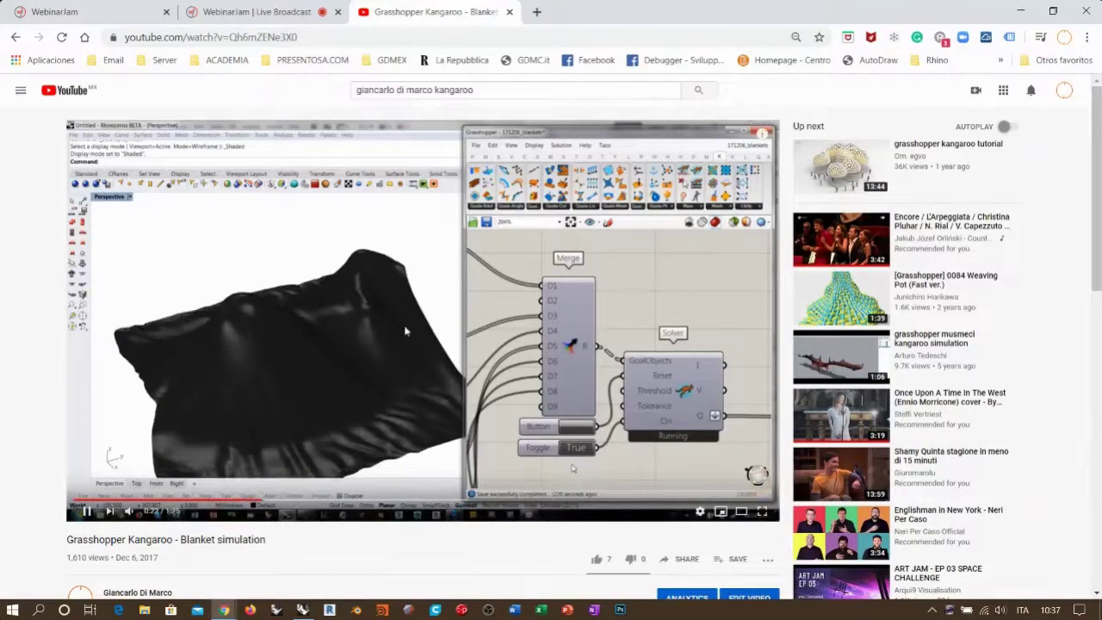
{"action": "left_click", "coordinate": [86, 510]}
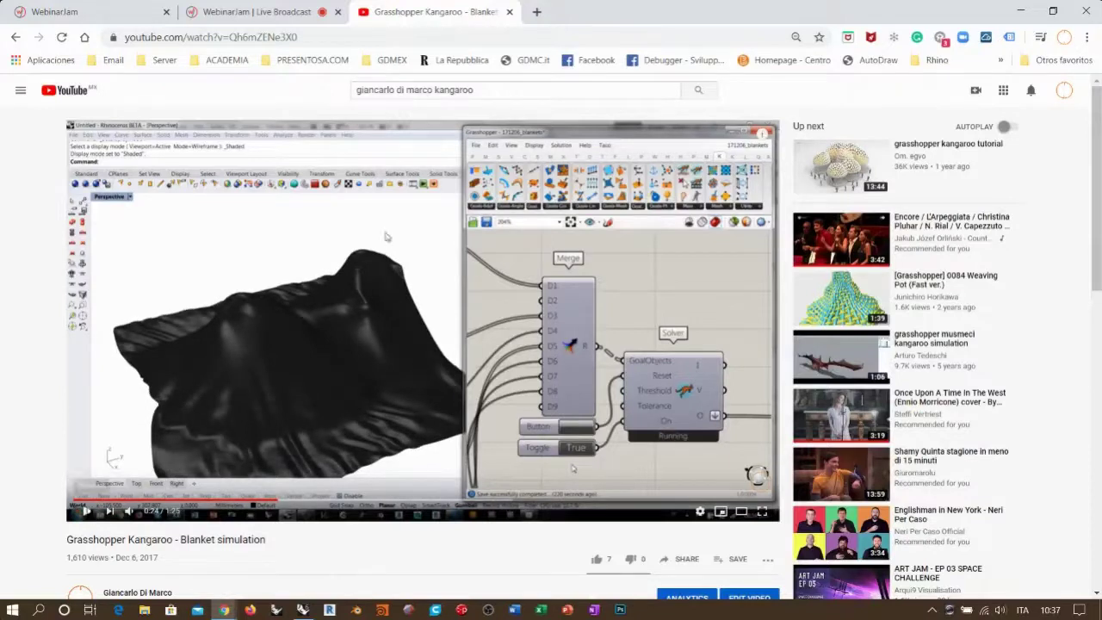
Close the video page, switch back to Grasshopper, and bring up the Kangaroo component set
{"action": "middle_click", "coordinate": [431, 15]}
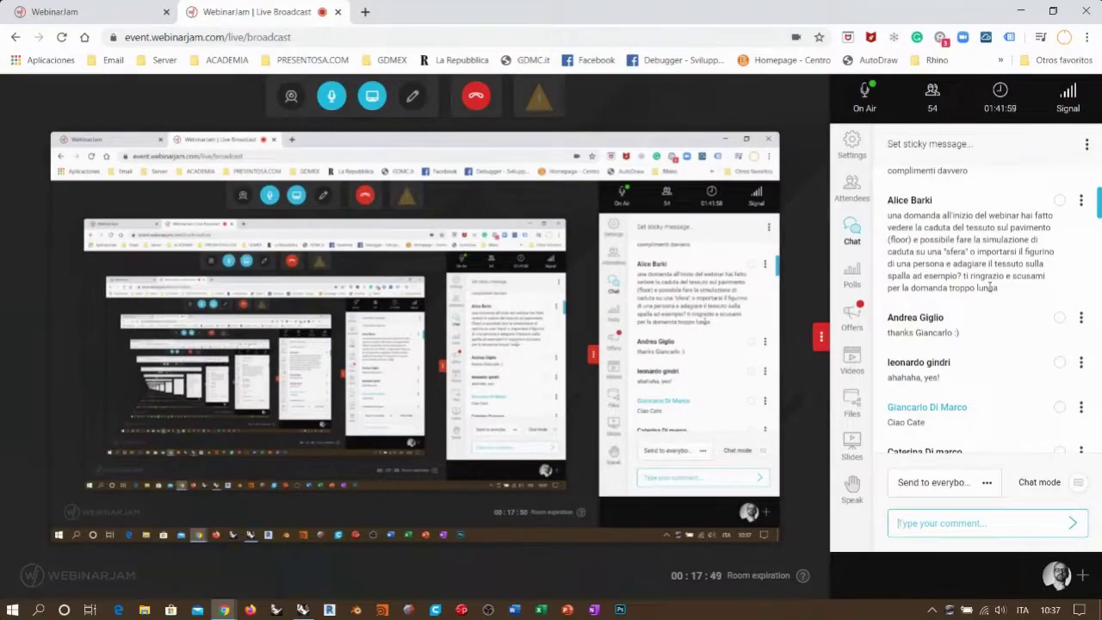
{"action": "key", "text": "alt+Tab"}
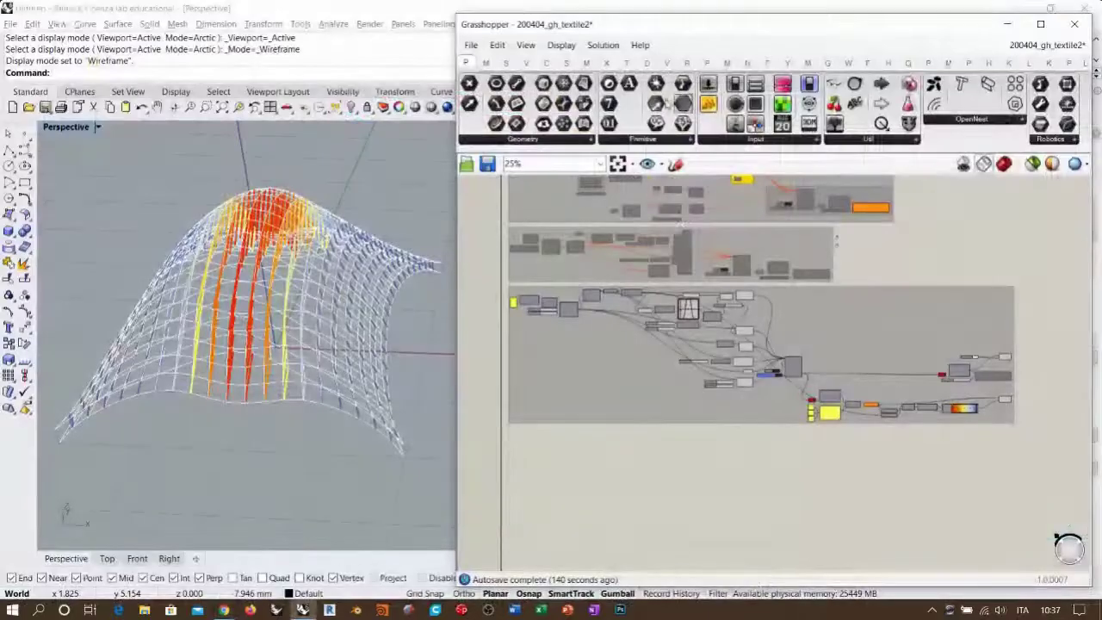
{"action": "left_click", "coordinate": [1007, 63]}
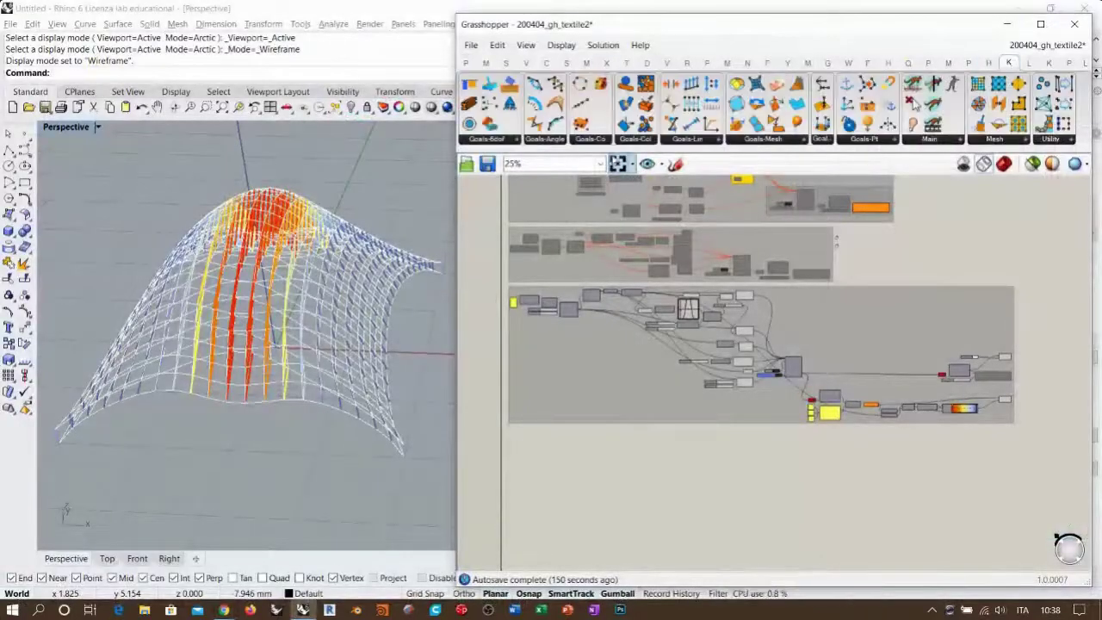
Switch to the WebinarJam broadcast page and read the attendees' newer questions in the chat
{"action": "left_click", "coordinate": [637, 140]}
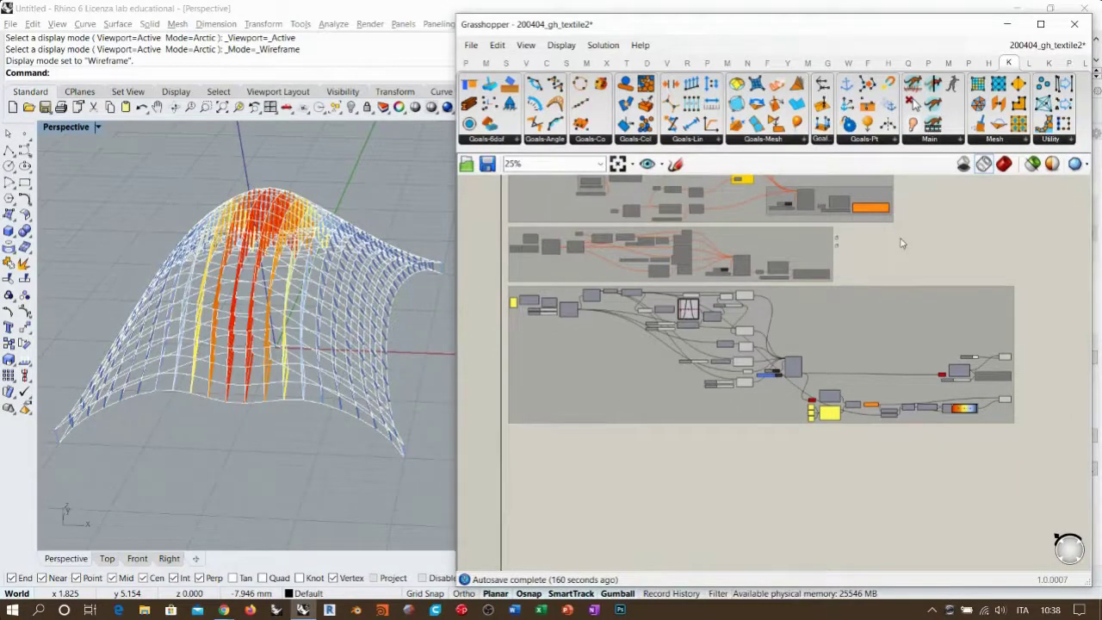
{"action": "key", "text": "alt+Tab"}
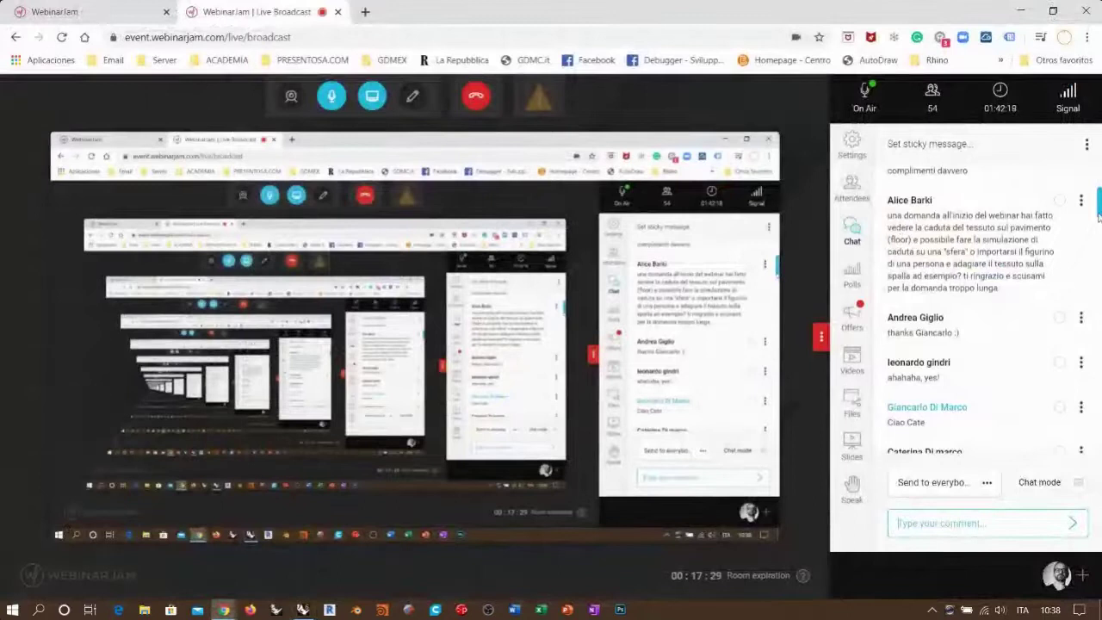
{"action": "left_click_drag", "start_coordinate": [1098, 215], "coordinate": [1098, 193]}
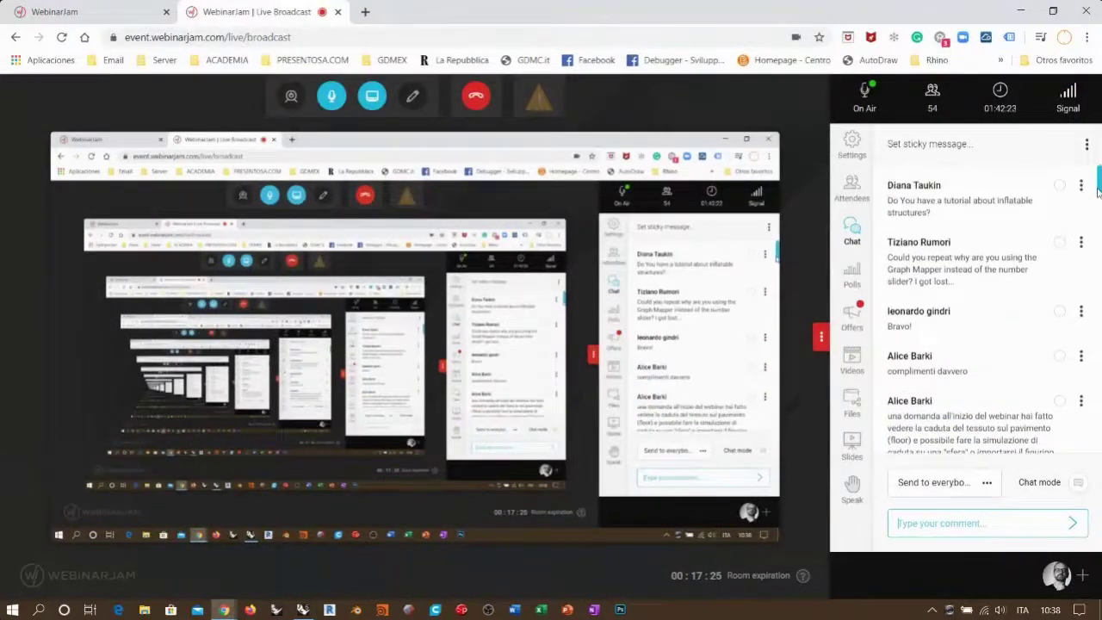
{"action": "scroll", "coordinate": [958, 287], "scroll_direction": "up", "scroll_amount": 1}
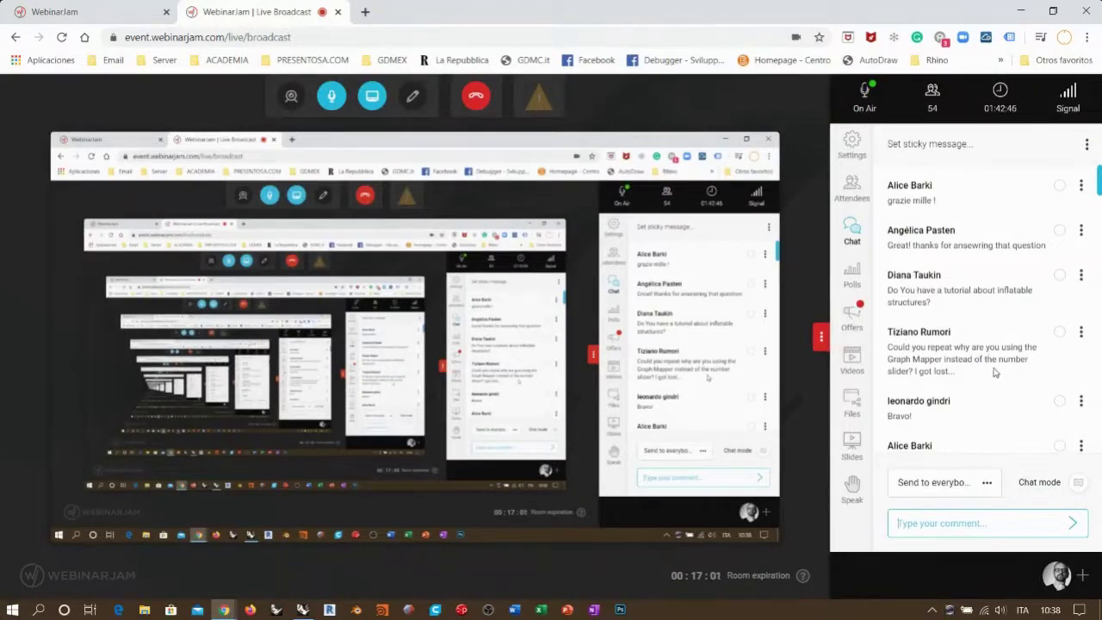
Return to Grasshopper and change the Graph Mapper's graph type to Sine
{"action": "key", "text": "alt+Tab"}
{"action": "right_click_drag", "start_coordinate": [274, 341], "coordinate": [323, 311]}
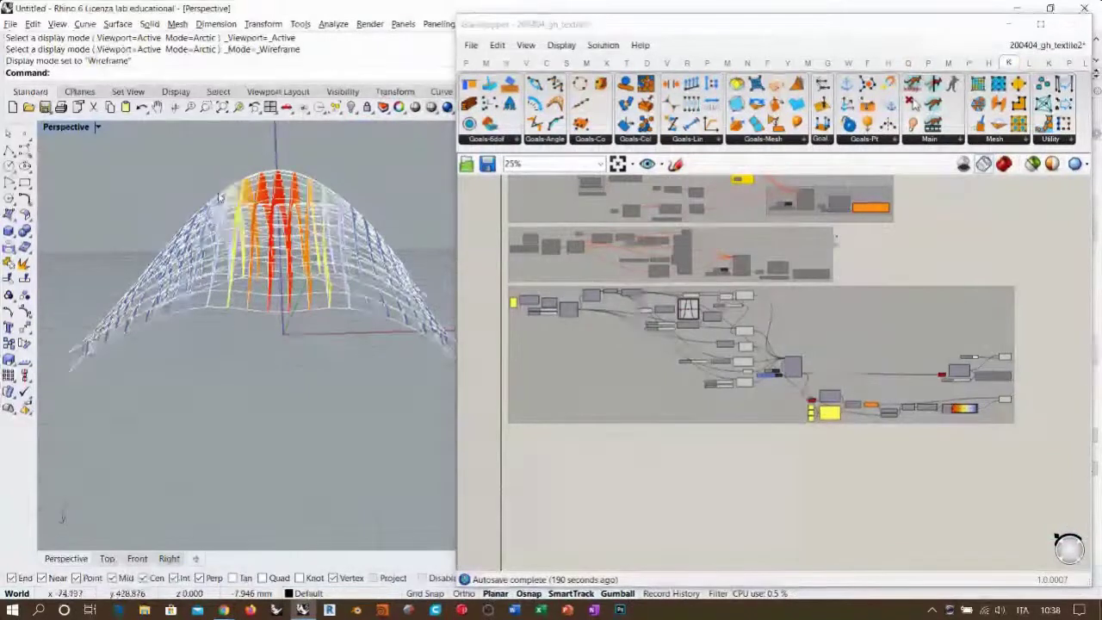
{"action": "mouse_move", "coordinate": [315, 270]}
{"action": "right_mouse_down"}
{"action": "mouse_move", "coordinate": [215, 274]}
{"action": "mouse_move", "coordinate": [313, 262]}
{"action": "mouse_move", "coordinate": [327, 275]}
{"action": "mouse_move", "coordinate": [315, 280]}
{"action": "mouse_move", "coordinate": [330, 276]}
{"action": "mouse_move", "coordinate": [322, 272]}
{"action": "right_mouse_up"}
{"action": "left_click", "coordinate": [773, 464]}
{"action": "scroll", "coordinate": [695, 345], "scroll_direction": "up", "scroll_amount": 6}
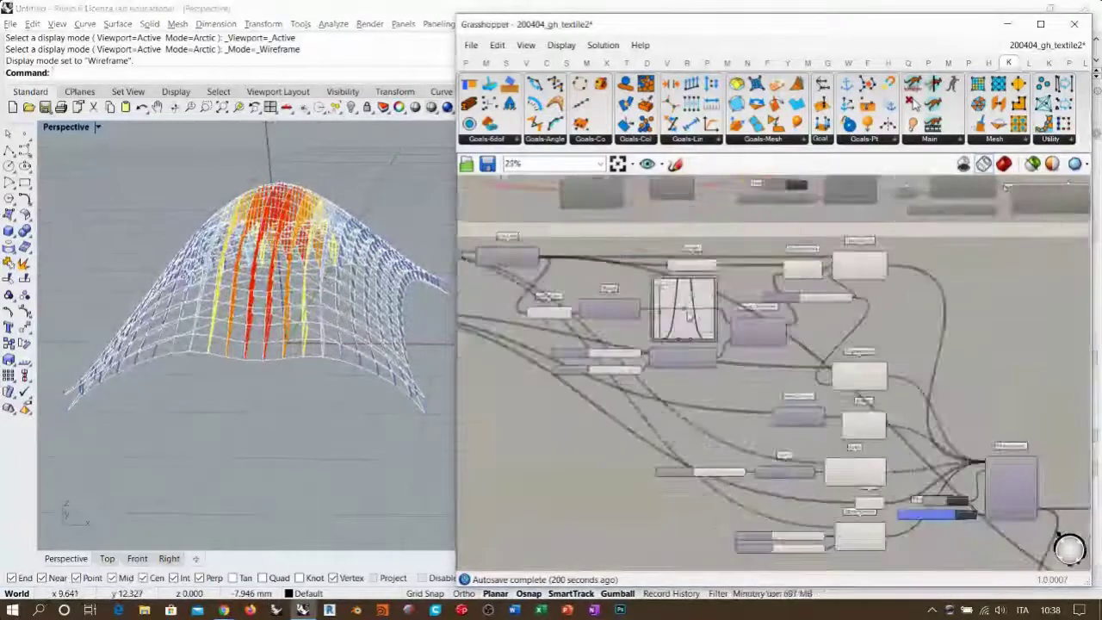
{"action": "mouse_move", "coordinate": [768, 332]}
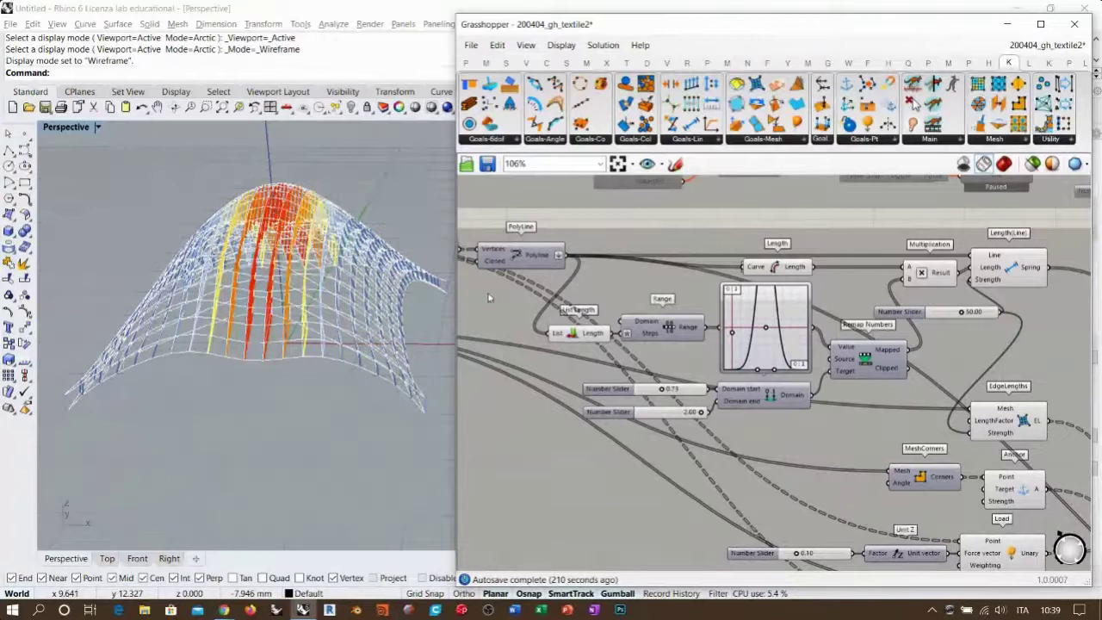
{"action": "right_click", "coordinate": [763, 310]}
{"action": "mouse_move", "coordinate": [834, 472]}
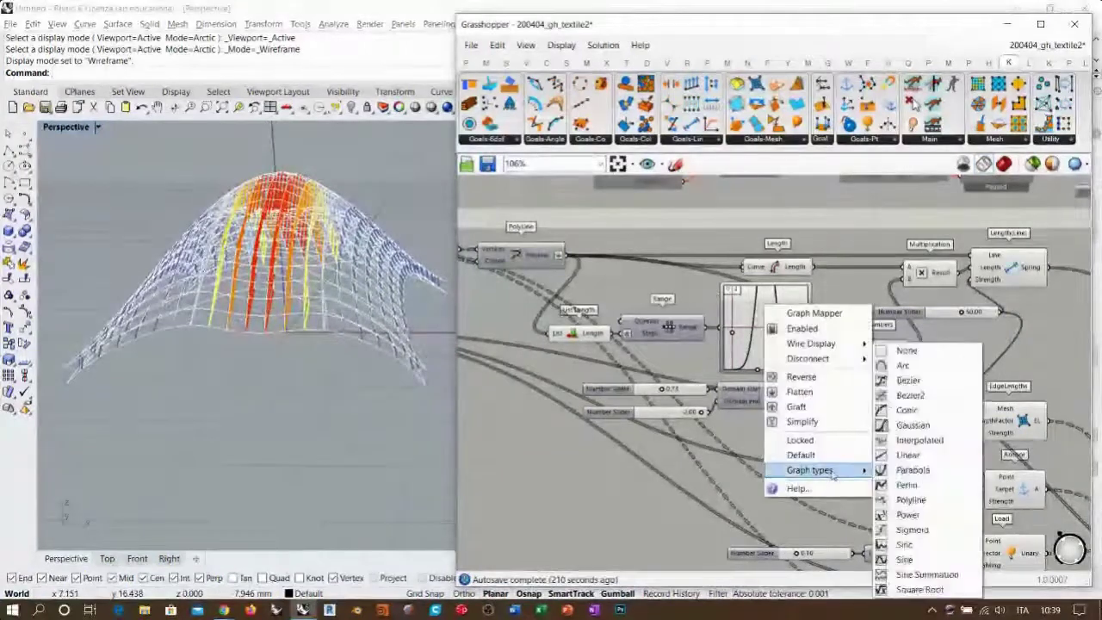
{"action": "left_click", "coordinate": [905, 560]}
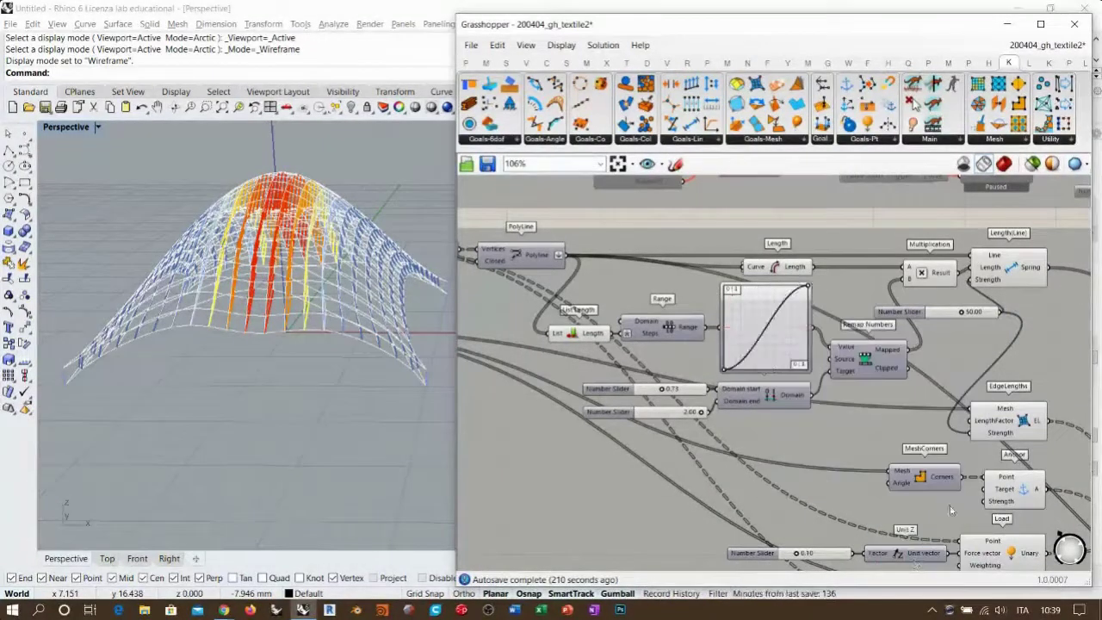
Set the solver's False Start Toggle to True and view the reshaped net from several angles
{"action": "mouse_move", "coordinate": [346, 319]}
{"action": "right_mouse_down"}
{"action": "mouse_move", "coordinate": [336, 315]}
{"action": "mouse_move", "coordinate": [340, 329]}
{"action": "right_mouse_up"}
{"action": "right_click_drag", "start_coordinate": [912, 482], "coordinate": [697, 315]}
{"action": "left_click", "coordinate": [940, 449]}
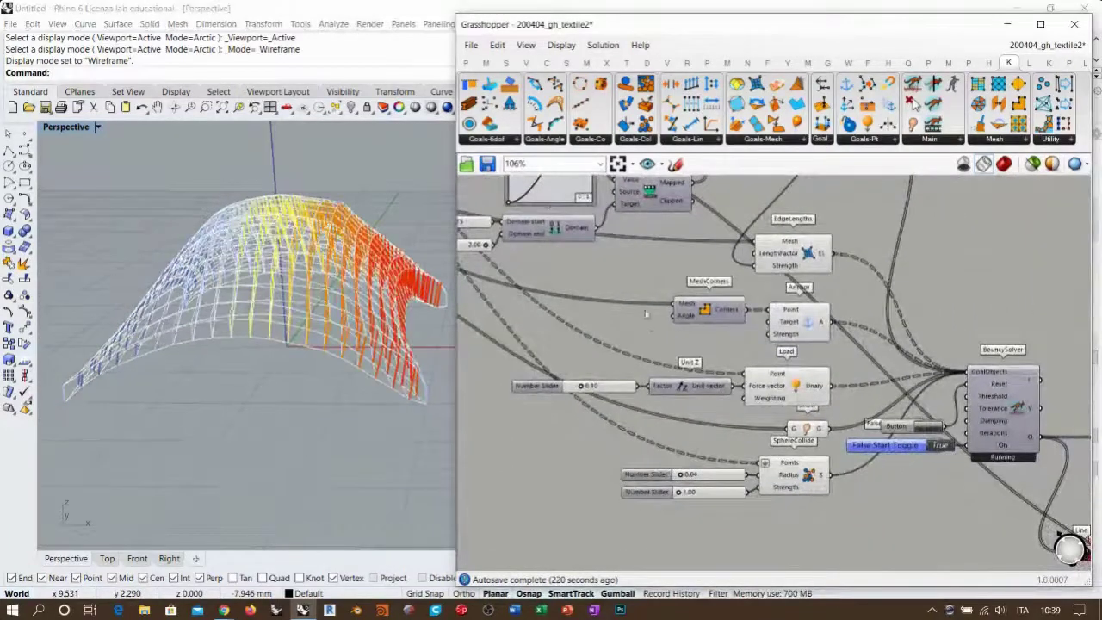
{"action": "right_click_drag", "start_coordinate": [669, 321], "coordinate": [881, 441]}
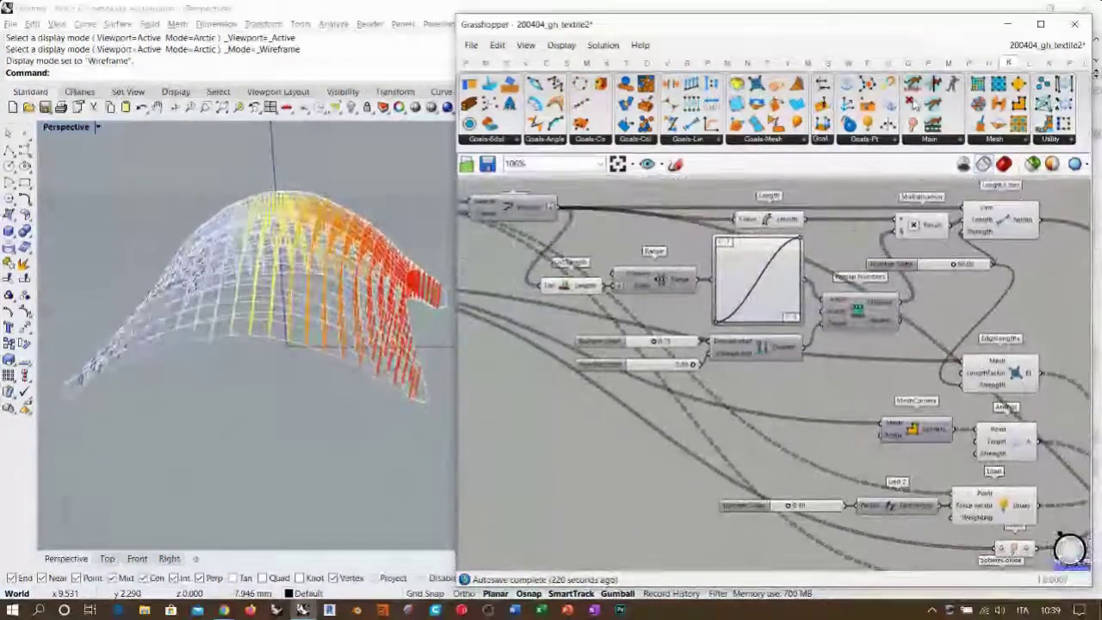
{"action": "right_click_drag", "start_coordinate": [462, 279], "coordinate": [462, 259]}
{"action": "right_click_drag", "start_coordinate": [370, 355], "coordinate": [375, 289]}
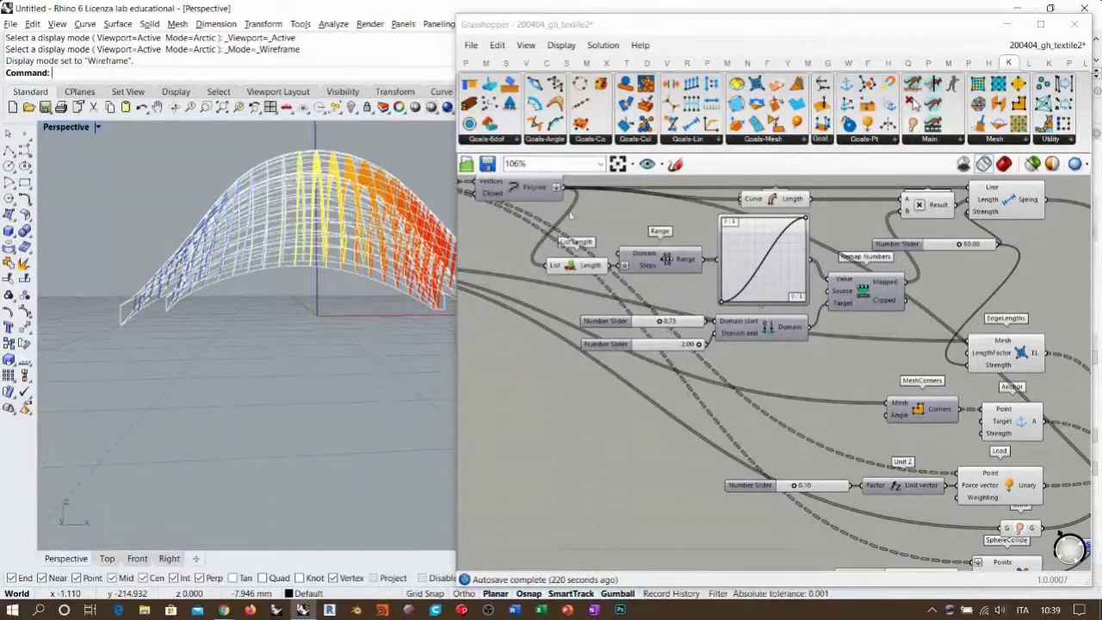
{"action": "right_click_drag", "start_coordinate": [366, 296], "coordinate": [327, 331]}
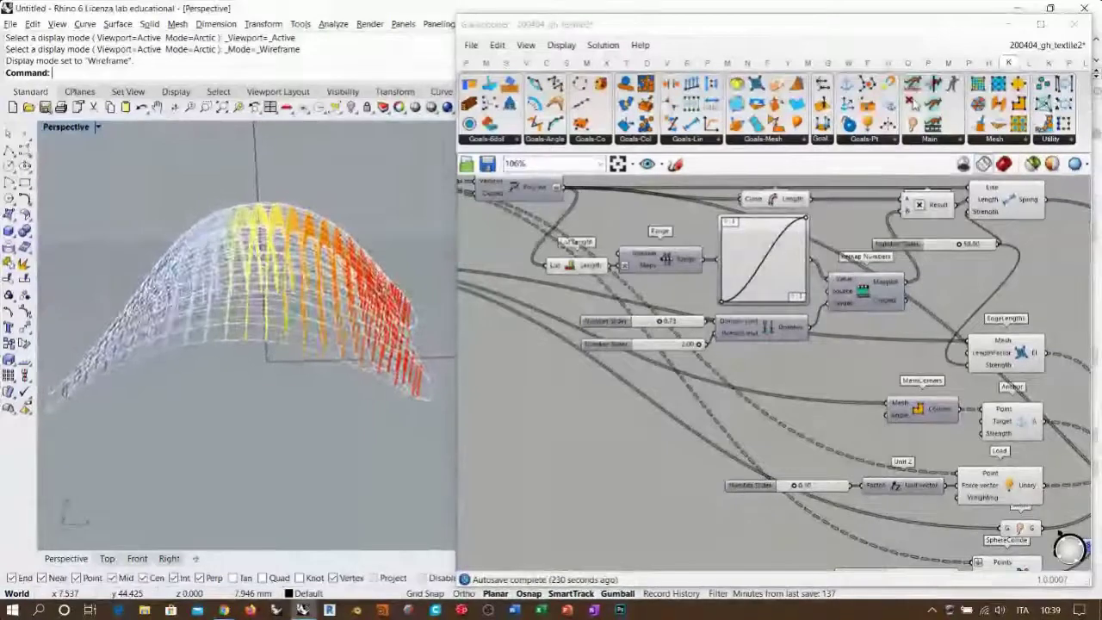
Compress the Graph Mapper's sine curve into several oscillations and view the resulting net
{"action": "left_click_drag", "start_coordinate": [803, 222], "coordinate": [740, 211]}
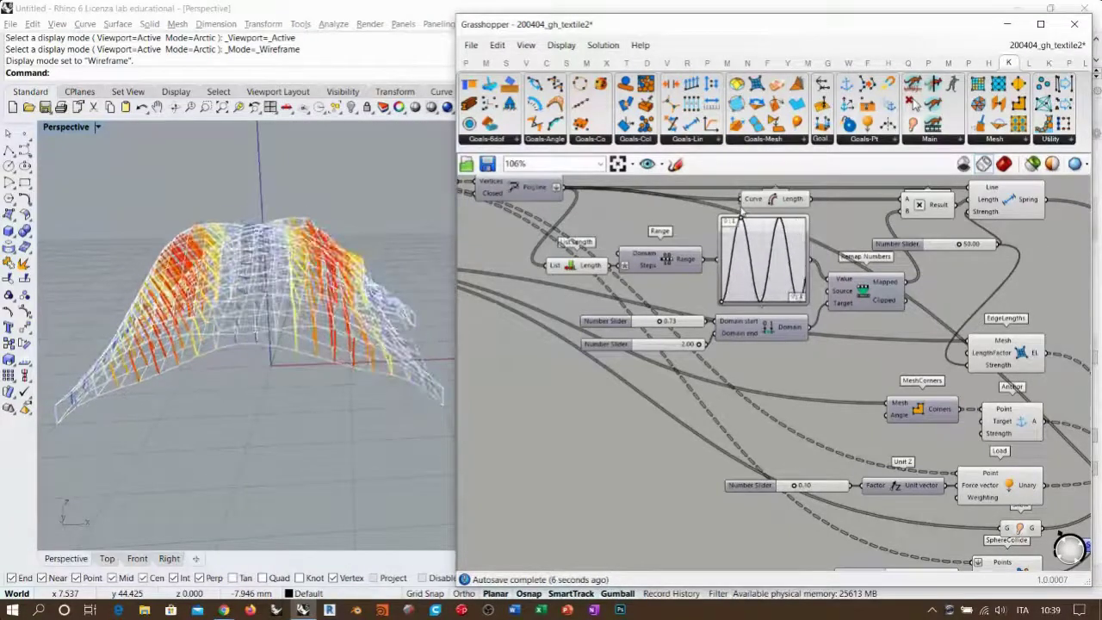
{"action": "mouse_move", "coordinate": [310, 303]}
{"action": "right_mouse_down"}
{"action": "mouse_move", "coordinate": [307, 325]}
{"action": "mouse_move", "coordinate": [325, 278]}
{"action": "mouse_move", "coordinate": [312, 274]}
{"action": "mouse_move", "coordinate": [283, 337]}
{"action": "mouse_move", "coordinate": [293, 342]}
{"action": "mouse_move", "coordinate": [312, 313]}
{"action": "mouse_move", "coordinate": [331, 309]}
{"action": "mouse_move", "coordinate": [320, 306]}
{"action": "right_mouse_up"}
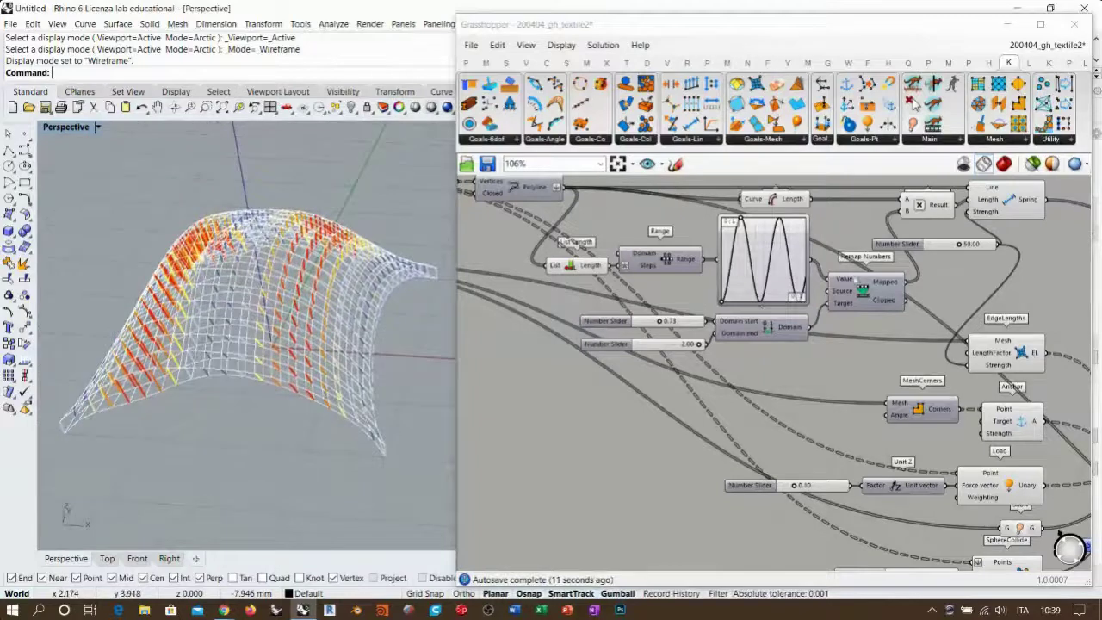
{"action": "left_click", "coordinate": [927, 257]}
Set the False Start Toggle to False and reset the BouncySolver simulation
{"action": "scroll", "coordinate": [927, 257], "scroll_direction": "down", "scroll_amount": 3}
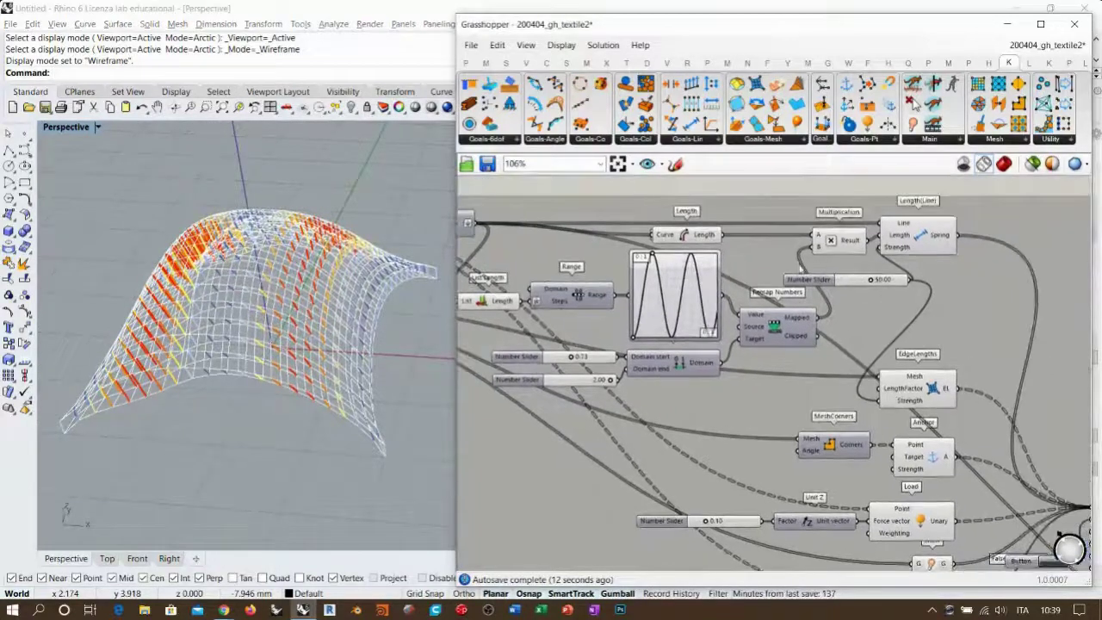
{"action": "scroll", "coordinate": [813, 261], "scroll_direction": "down", "scroll_amount": 2}
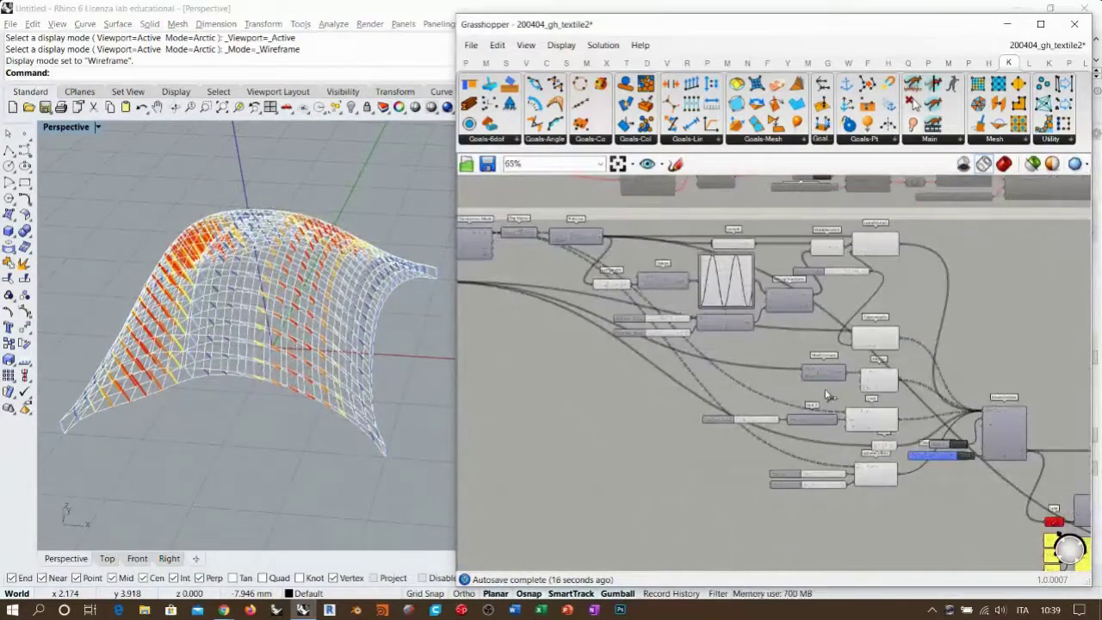
{"action": "right_click_drag", "start_coordinate": [827, 388], "coordinate": [747, 320]}
{"action": "scroll", "coordinate": [869, 385], "scroll_direction": "up", "scroll_amount": 10}
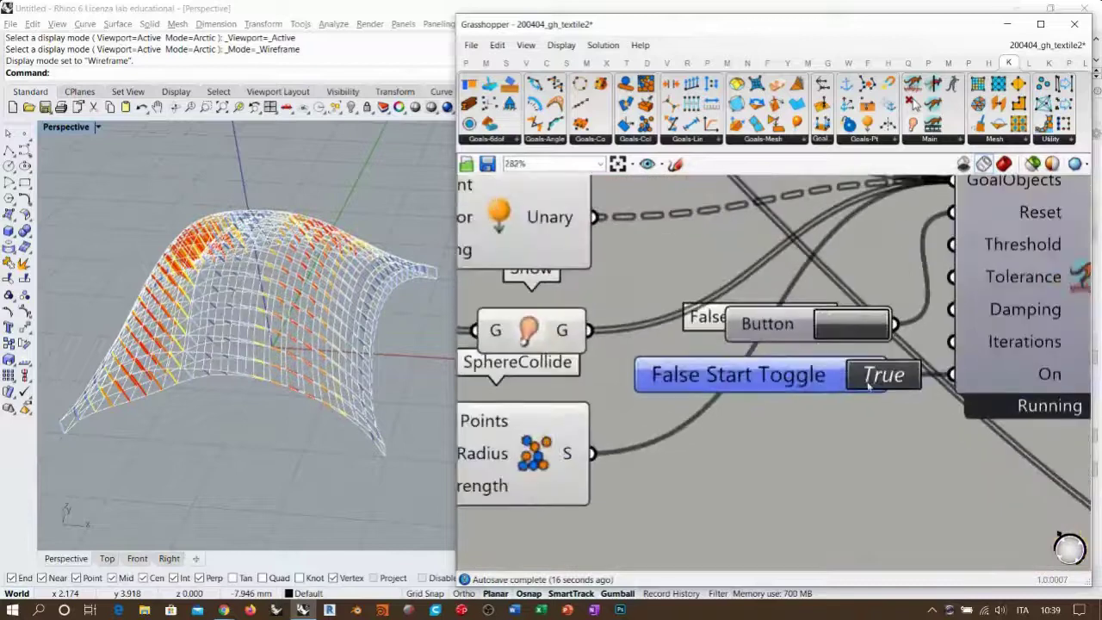
{"action": "left_click", "coordinate": [868, 379]}
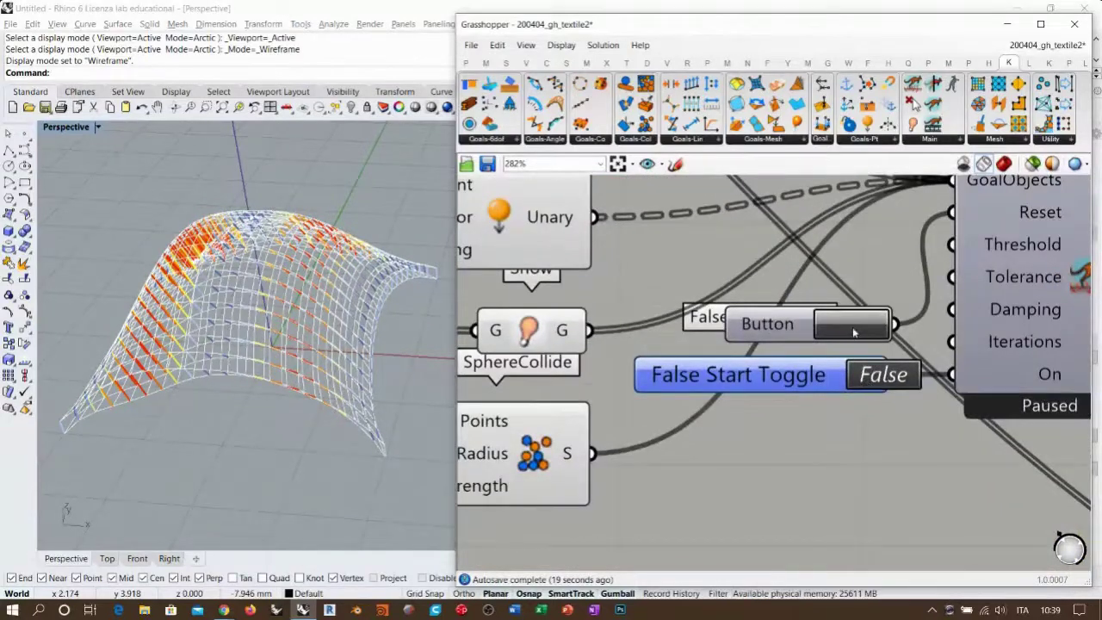
{"action": "left_click", "coordinate": [853, 333]}
{"action": "scroll", "coordinate": [769, 295], "scroll_direction": "down", "scroll_amount": 6}
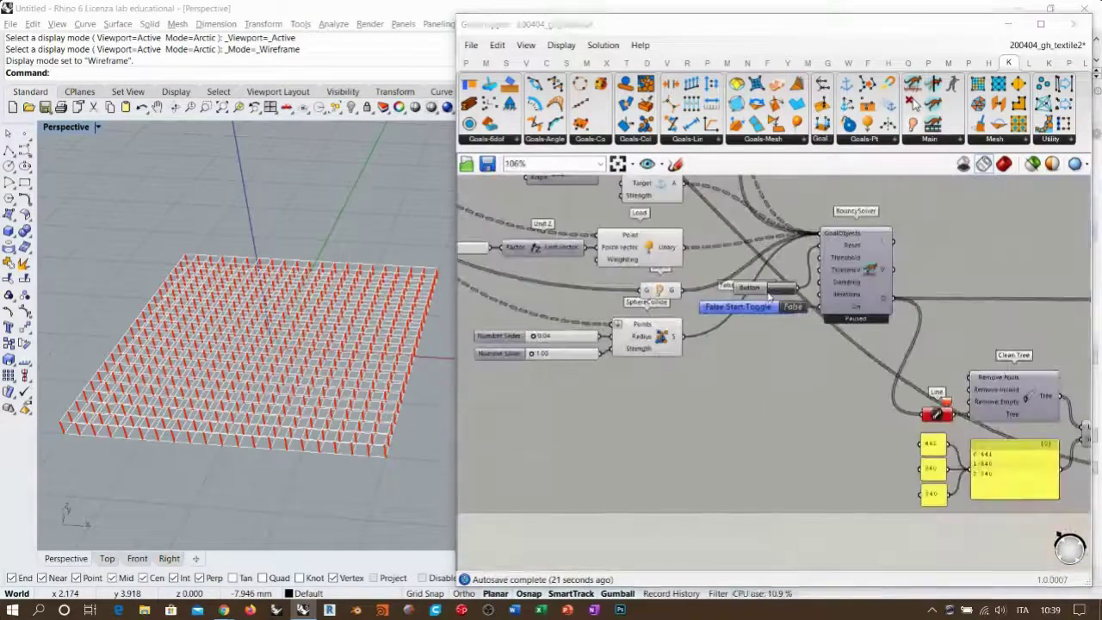
Switch to the webinar chat and read the questions about learning time and separate layer anchors
{"action": "key", "text": "alt+Tab"}
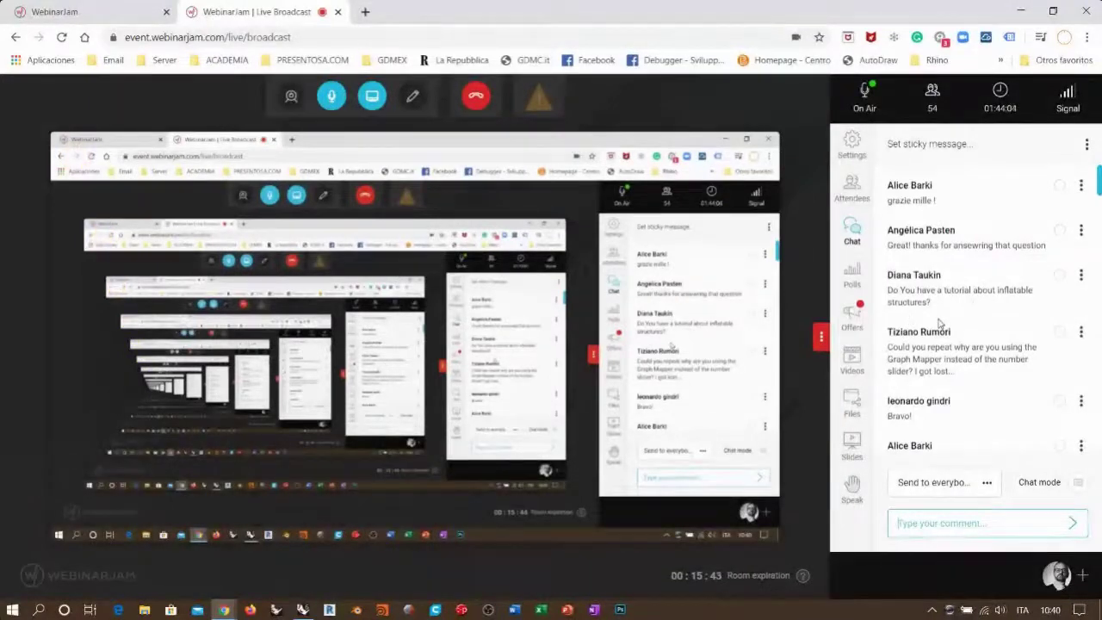
{"action": "scroll", "coordinate": [939, 321], "scroll_direction": "up", "scroll_amount": 1}
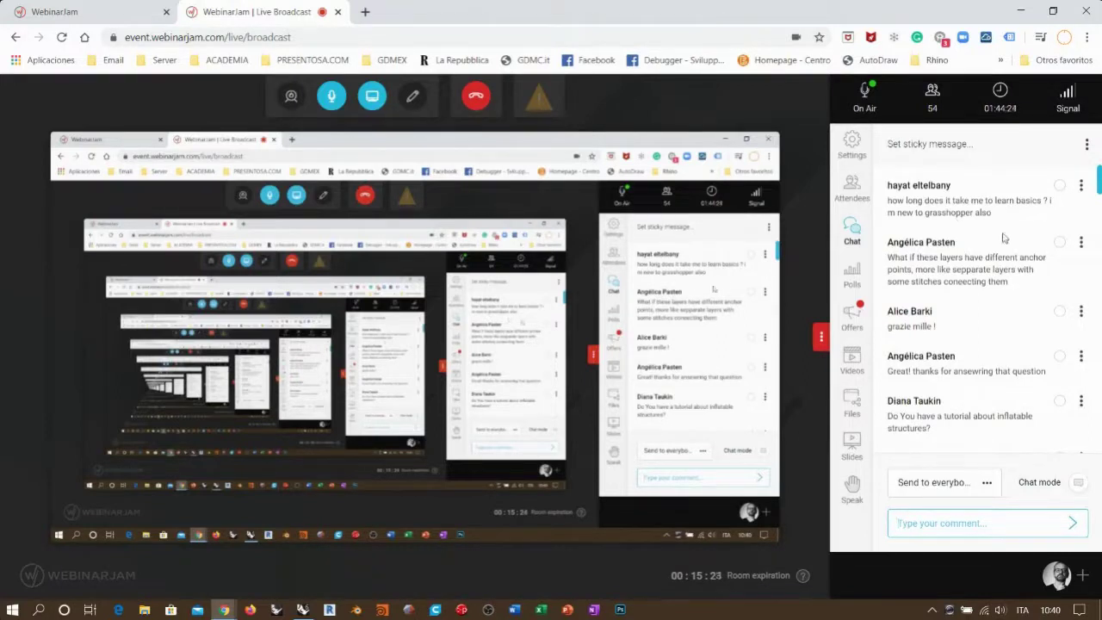
Return to Grasshopper and examine the MeshCorners component feeding the Anchor goal, along with the flat two-layer net
{"action": "key", "text": "alt+Tab"}
{"action": "right_click_drag", "start_coordinate": [465, 303], "coordinate": [721, 444]}
{"action": "right_click_drag", "start_coordinate": [934, 266], "coordinate": [880, 432]}
{"action": "scroll", "coordinate": [880, 431], "scroll_direction": "up", "scroll_amount": 3}
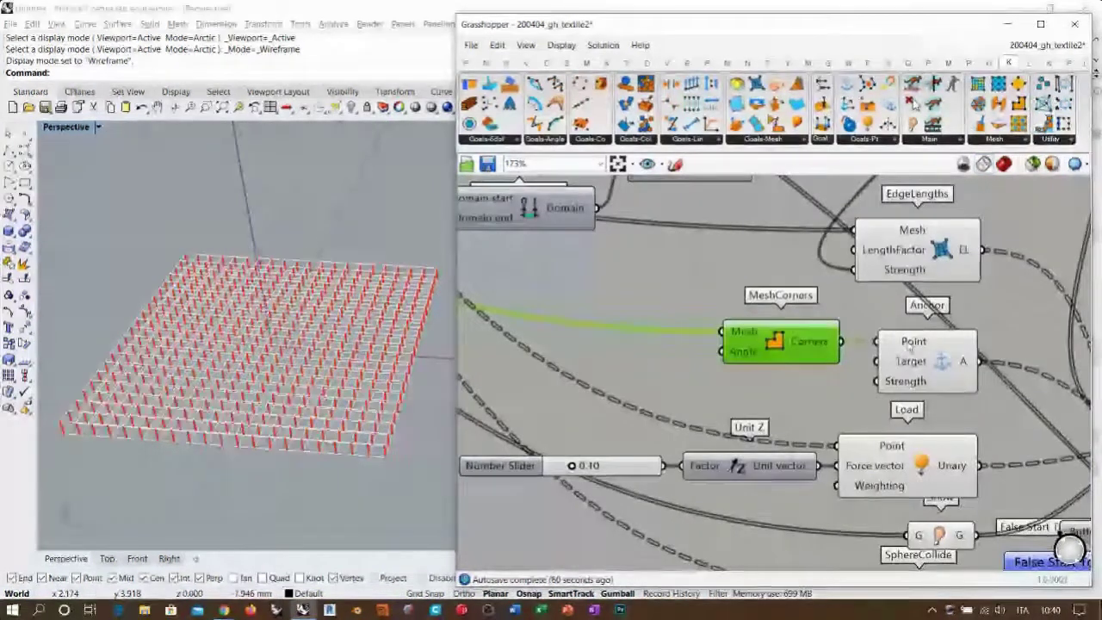
{"action": "mouse_move", "coordinate": [907, 343]}
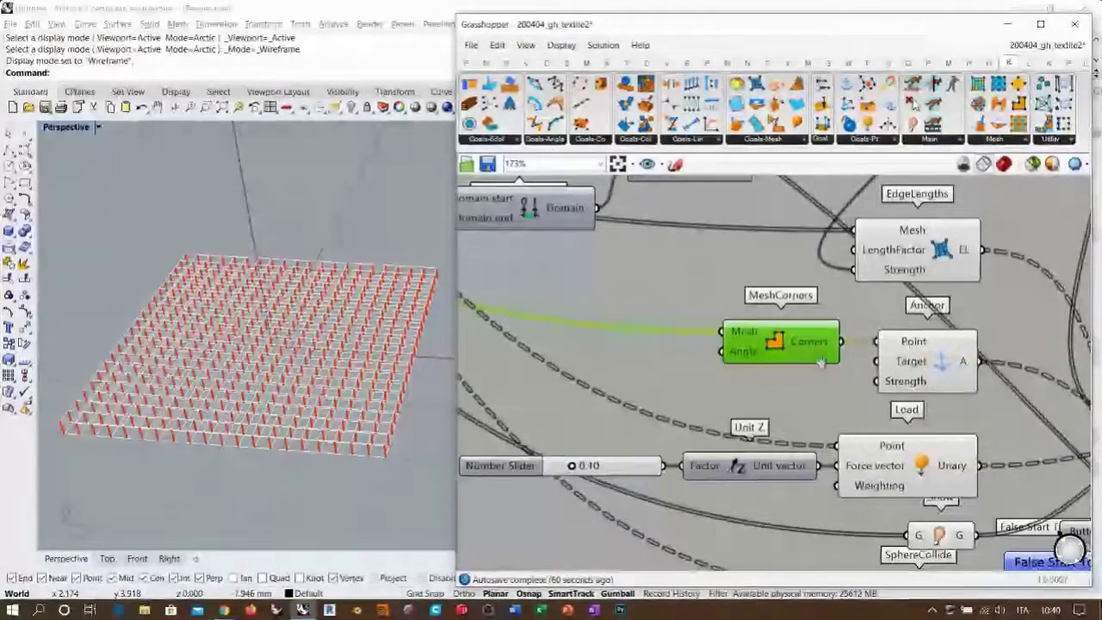
{"action": "scroll", "coordinate": [686, 362], "scroll_direction": "down", "scroll_amount": 4}
{"action": "right_click_drag", "start_coordinate": [344, 396], "coordinate": [324, 370]}
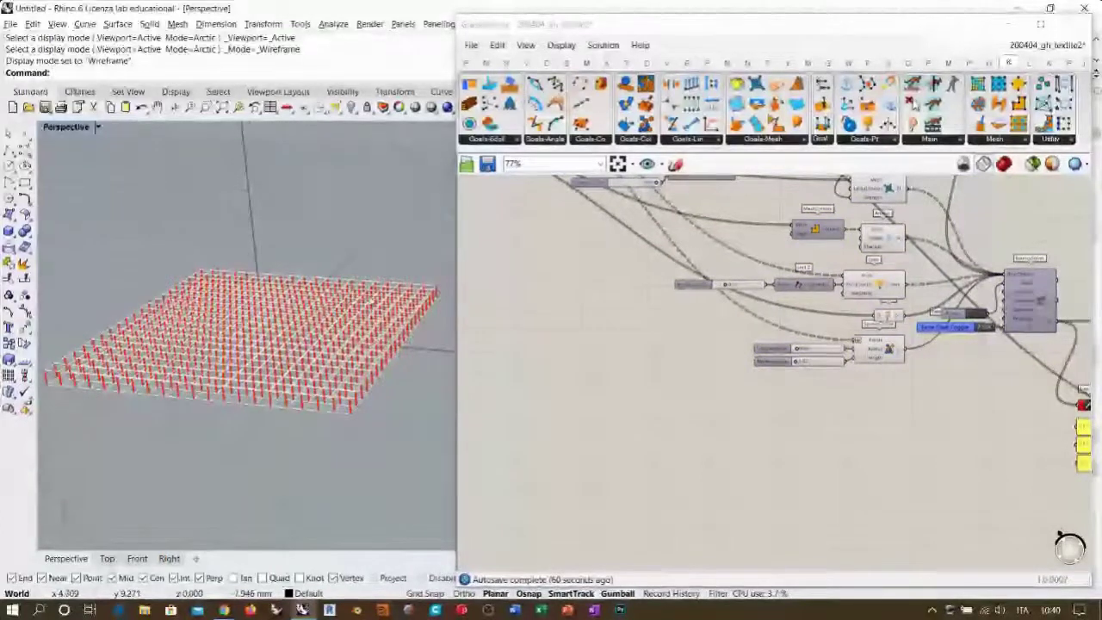
Inspect the Construct Point, Plane Surface and Mesh Surface outputs at the start of the definition
{"action": "left_click", "coordinate": [835, 351]}
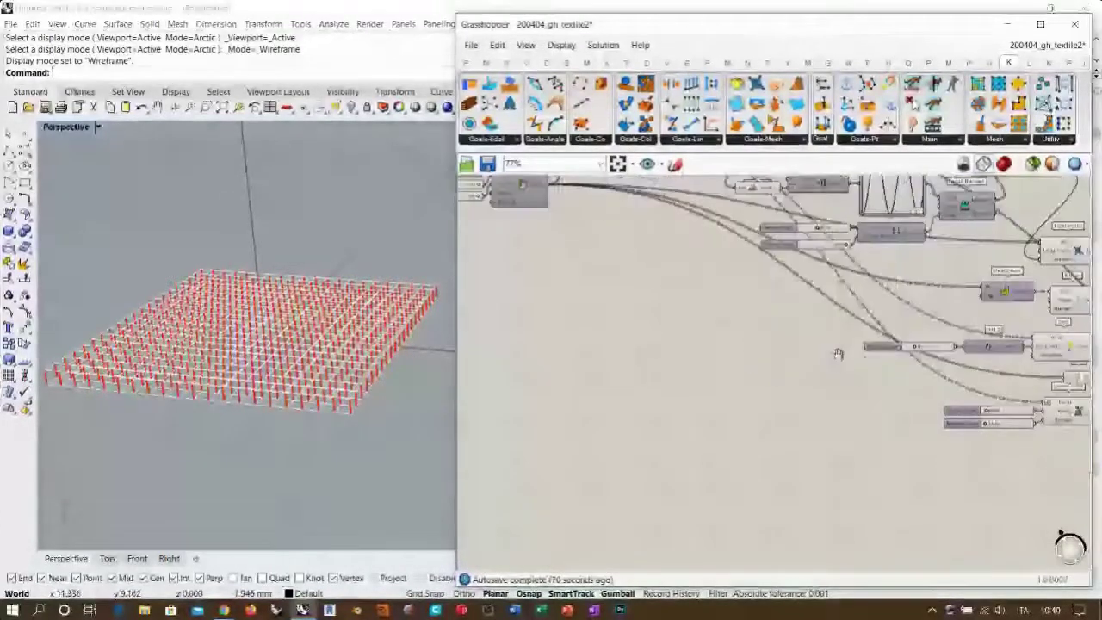
{"action": "scroll", "coordinate": [793, 353], "scroll_direction": "up", "scroll_amount": 4}
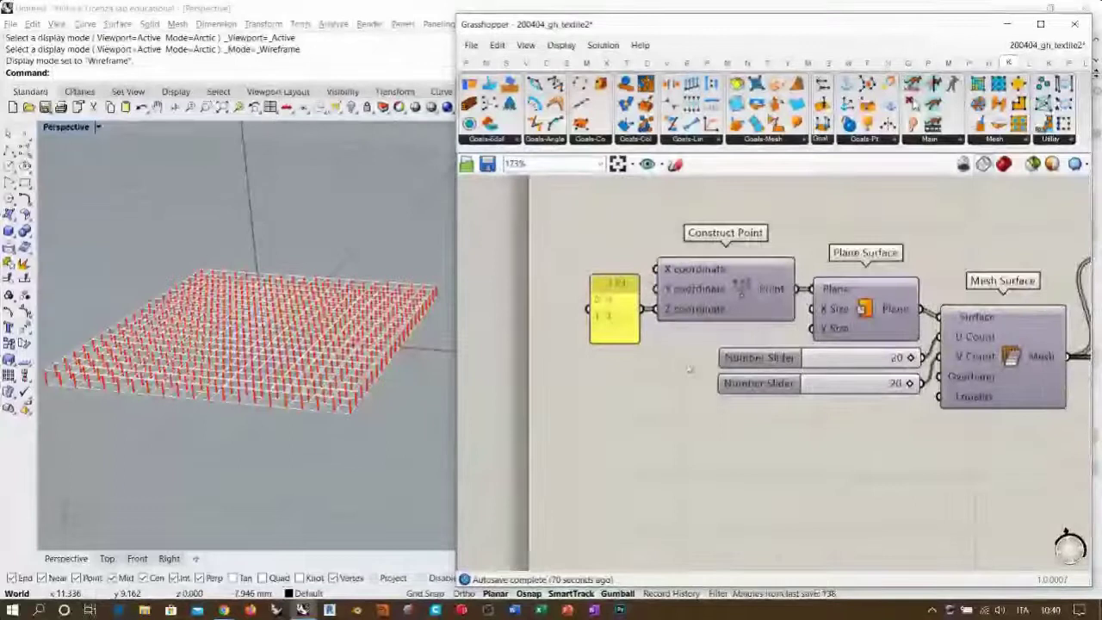
{"action": "right_click_drag", "start_coordinate": [671, 362], "coordinate": [625, 353]}
{"action": "scroll", "coordinate": [577, 319], "scroll_direction": "up", "scroll_amount": 2}
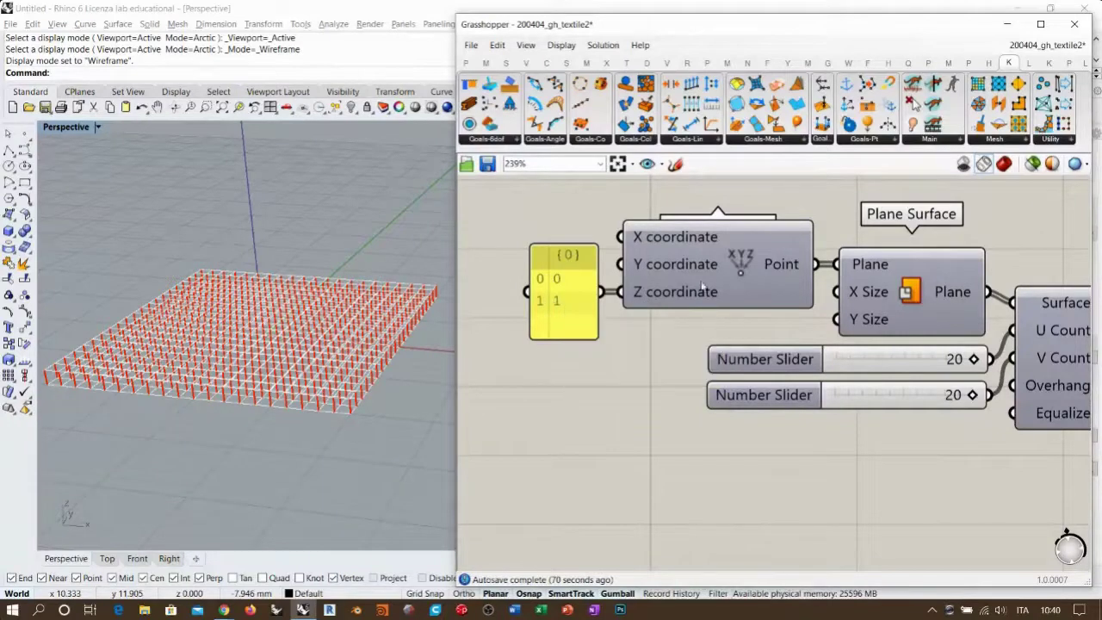
{"action": "mouse_move", "coordinate": [789, 267]}
{"action": "right_click_drag", "start_coordinate": [942, 305], "coordinate": [694, 291]}
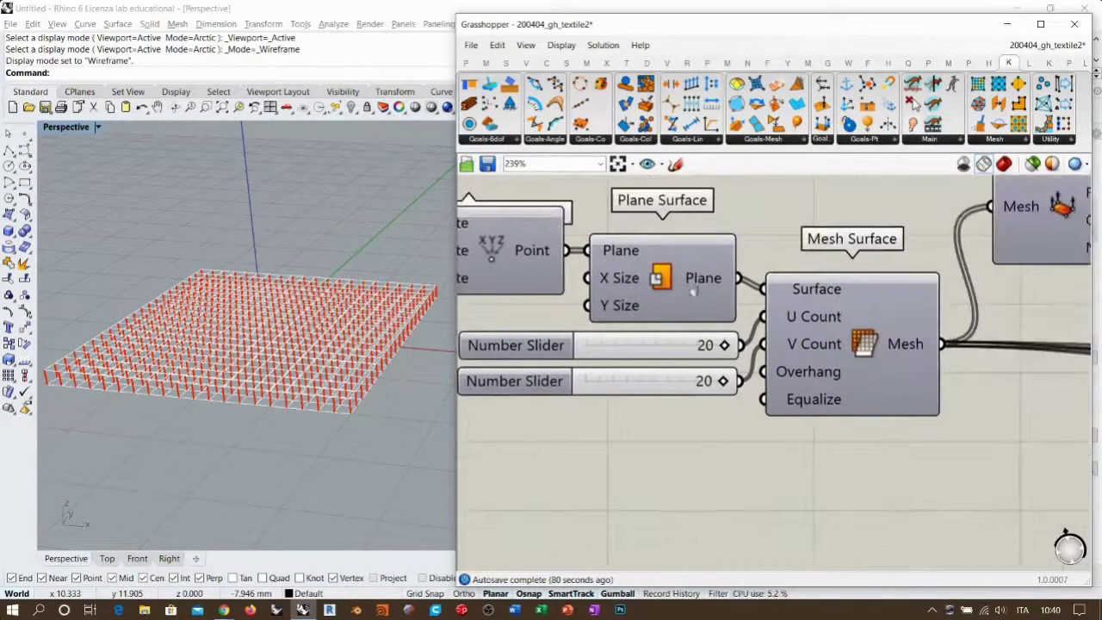
{"action": "mouse_move", "coordinate": [705, 279]}
{"action": "right_click_drag", "start_coordinate": [887, 362], "coordinate": [669, 308]}
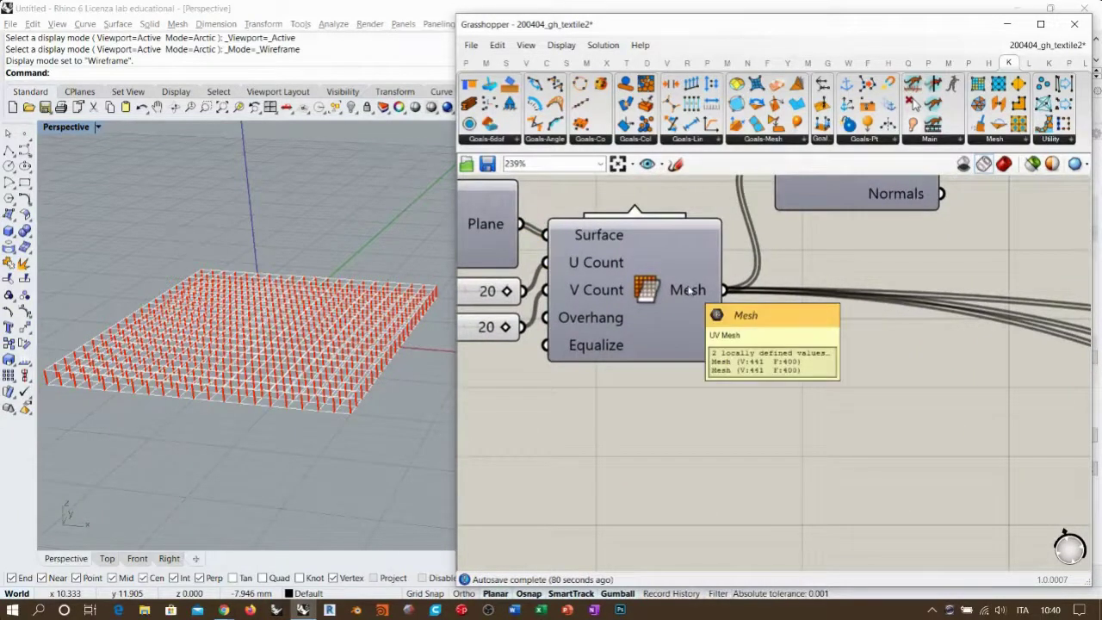
Follow the mesh wires through the definition to the MeshCorners component and inspect its Corners output
{"action": "scroll", "coordinate": [689, 290], "scroll_direction": "down", "scroll_amount": 5}
{"action": "right_click_drag", "start_coordinate": [1016, 425], "coordinate": [751, 348]}
{"action": "right_click_drag", "start_coordinate": [1003, 357], "coordinate": [938, 345]}
{"action": "right_click_drag", "start_coordinate": [692, 316], "coordinate": [899, 403]}
{"action": "right_click_drag", "start_coordinate": [966, 401], "coordinate": [719, 280]}
{"action": "scroll", "coordinate": [756, 248], "scroll_direction": "up", "scroll_amount": 1}
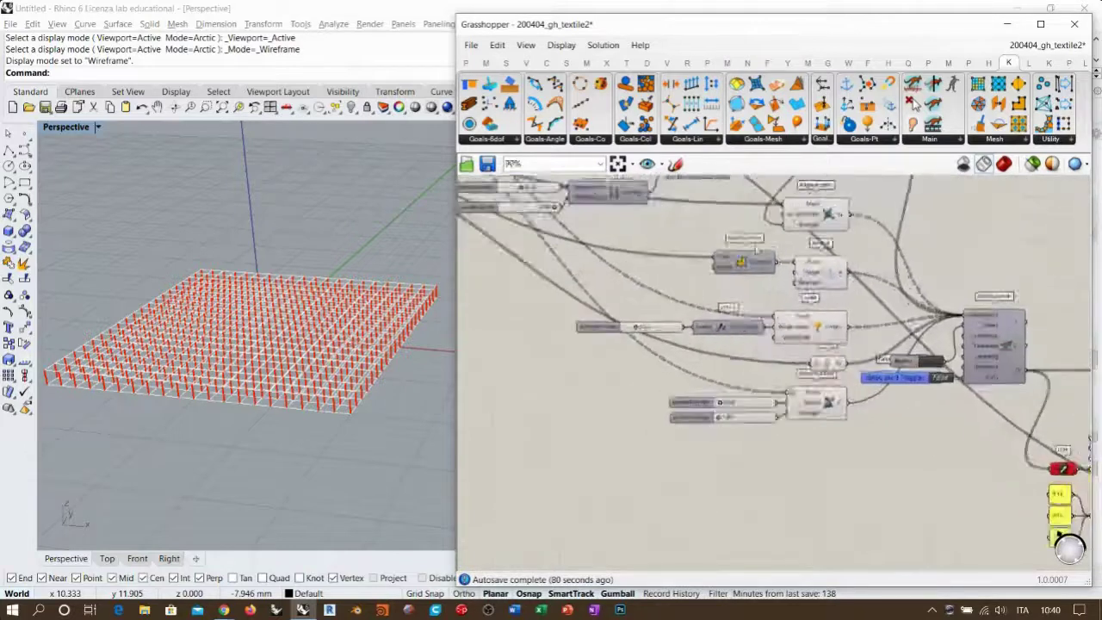
{"action": "scroll", "coordinate": [756, 251], "scroll_direction": "up", "scroll_amount": 5}
{"action": "mouse_move", "coordinate": [783, 296]}
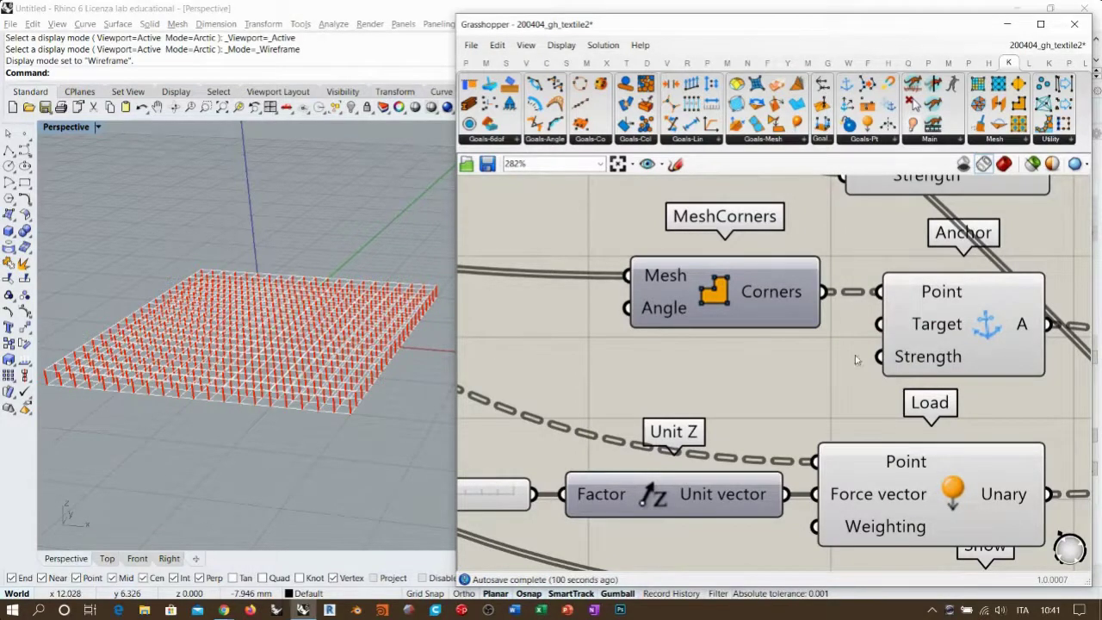
Move the MeshCorners component farther from the Anchor goal and inspect the anchor's Target input
{"action": "scroll", "coordinate": [766, 281], "scroll_direction": "down", "scroll_amount": 5}
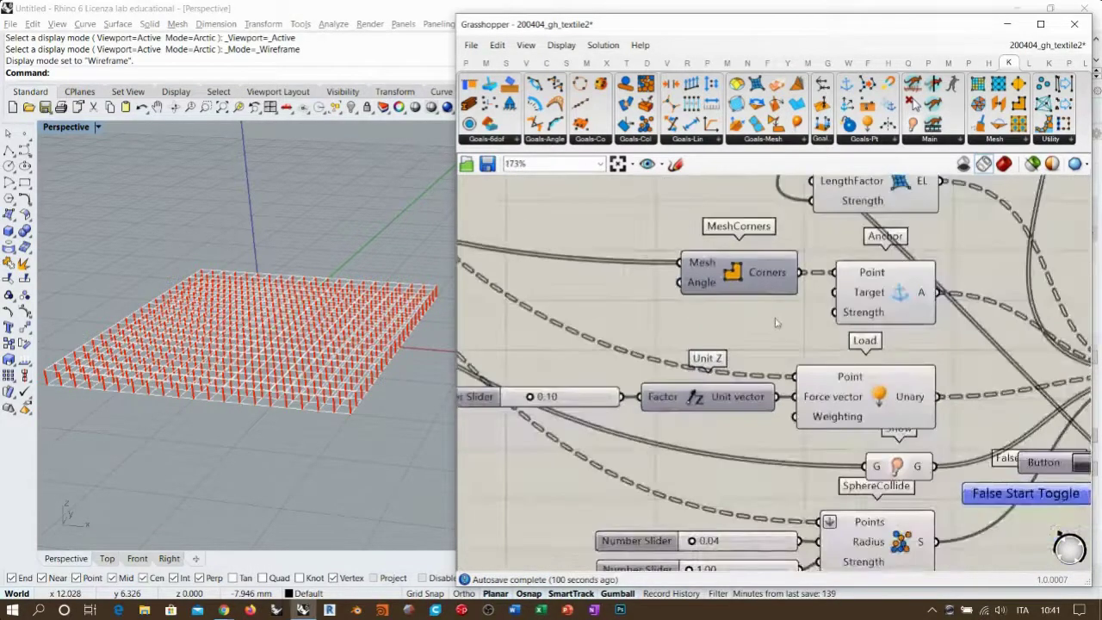
{"action": "right_click_drag", "start_coordinate": [755, 324], "coordinate": [753, 326]}
{"action": "left_click_drag", "start_coordinate": [738, 288], "coordinate": [664, 265]}
{"action": "left_click", "coordinate": [730, 335]}
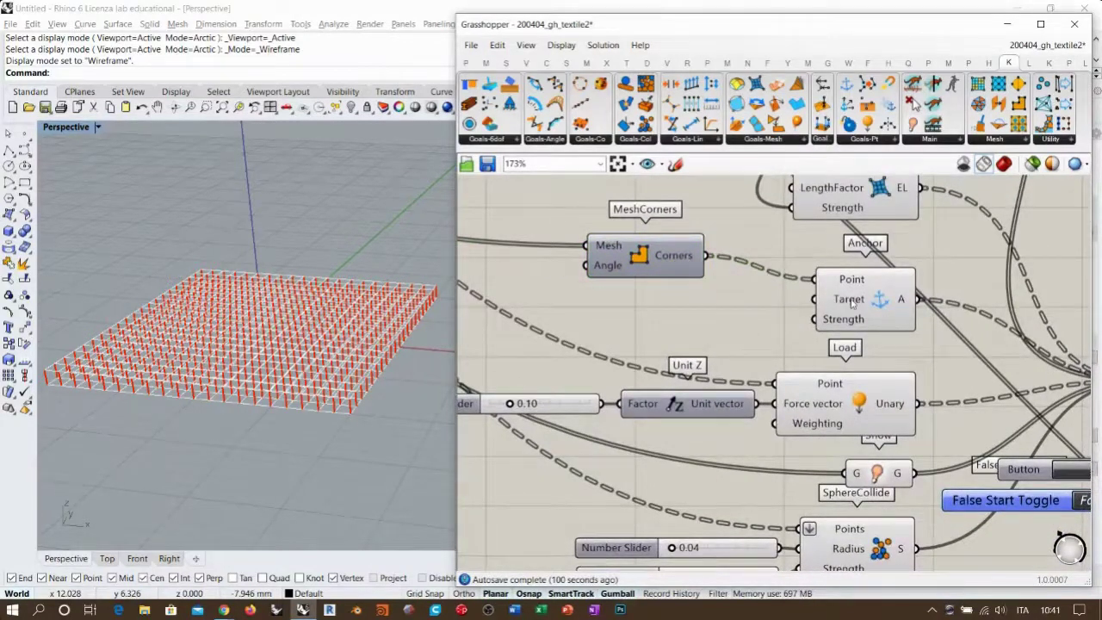
{"action": "mouse_move", "coordinate": [851, 302]}
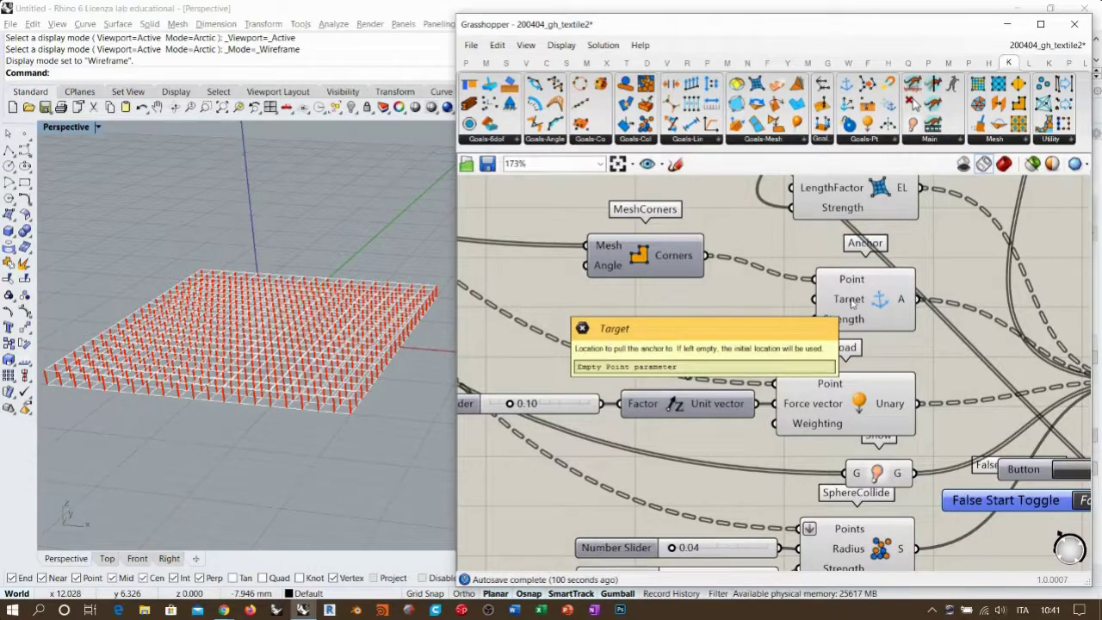
Make room after the MeshCorners component and add an Explode Tree component fed by its Corners output
{"action": "right_click_drag", "start_coordinate": [679, 270], "coordinate": [847, 299]}
{"action": "left_click_drag", "start_coordinate": [847, 300], "coordinate": [653, 297]}
{"action": "left_click", "coordinate": [726, 319]}
{"action": "right_click_drag", "start_coordinate": [369, 247], "coordinate": [258, 254]}
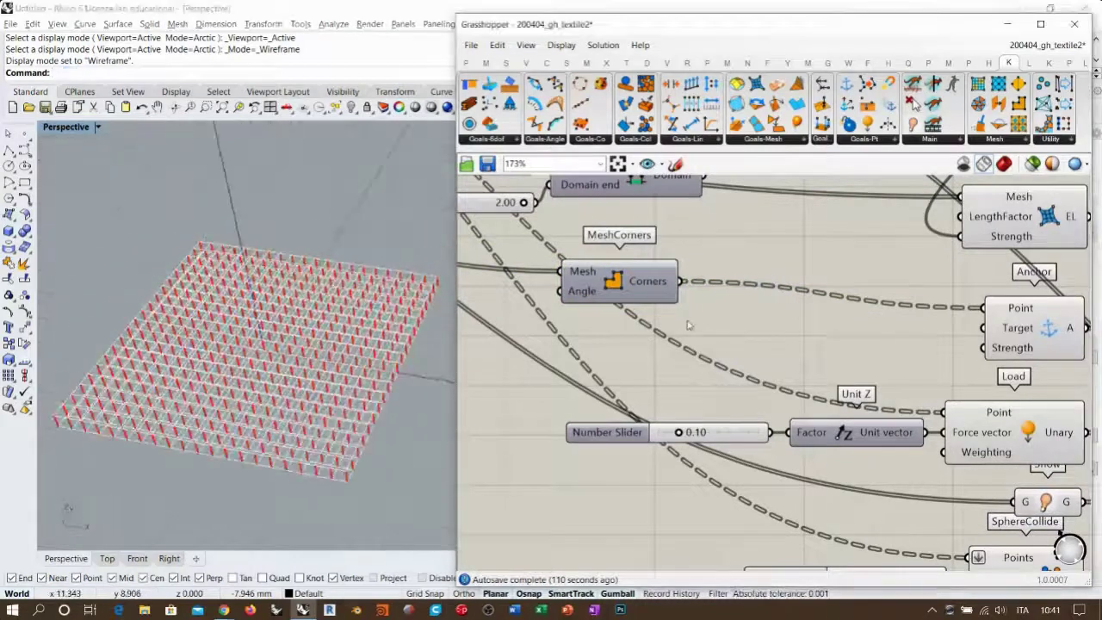
{"action": "double_click", "coordinate": [687, 321]}
{"action": "type", "text": "explo"}
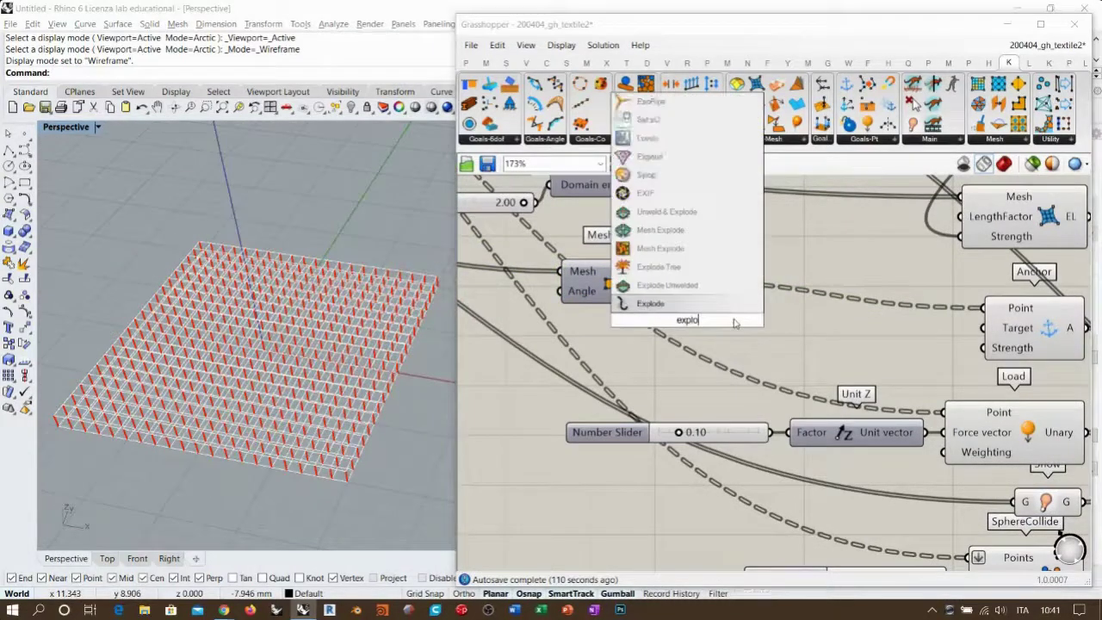
{"action": "left_click", "coordinate": [734, 301]}
{"action": "left_click_drag", "start_coordinate": [674, 302], "coordinate": [630, 321]}
Shift the MeshCorners and Explode Tree components farther upstream to clear canvas space before the Anchor goal
{"action": "right_click_drag", "start_coordinate": [650, 347], "coordinate": [698, 346]}
{"action": "left_click_drag", "start_coordinate": [706, 293], "coordinate": [548, 295]}
{"action": "right_click_drag", "start_coordinate": [550, 306], "coordinate": [668, 291]}
{"action": "left_click_drag", "start_coordinate": [659, 280], "coordinate": [539, 274]}
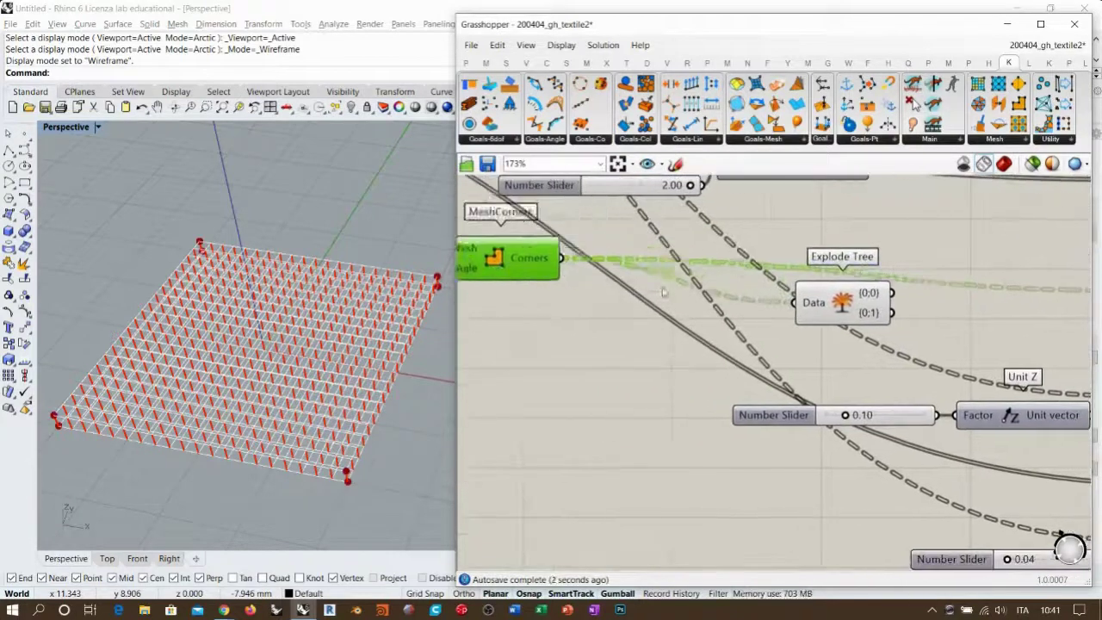
{"action": "scroll", "coordinate": [657, 286], "scroll_direction": "down", "scroll_amount": 2}
{"action": "left_click_drag", "start_coordinate": [774, 303], "coordinate": [604, 331]}
{"action": "left_click_drag", "start_coordinate": [575, 273], "coordinate": [495, 259]}
{"action": "right_click_drag", "start_coordinate": [592, 294], "coordinate": [854, 324]}
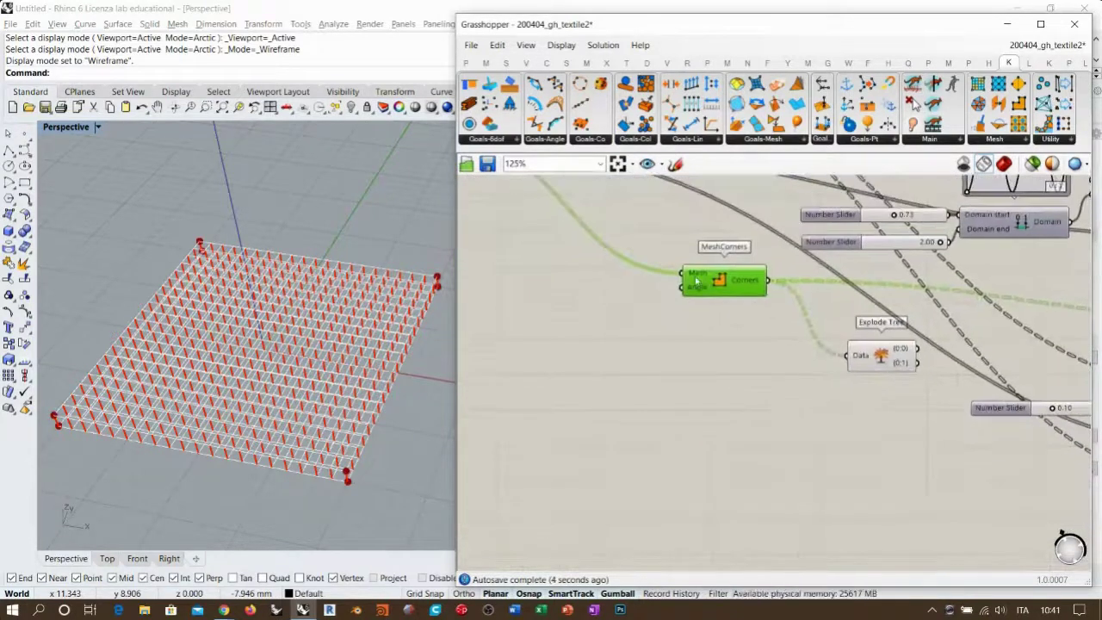
{"action": "left_click_drag", "start_coordinate": [722, 280], "coordinate": [599, 276]}
{"action": "left_click_drag", "start_coordinate": [887, 356], "coordinate": [723, 359]}
{"action": "right_click_drag", "start_coordinate": [783, 373], "coordinate": [691, 372]}
{"action": "scroll", "coordinate": [711, 348], "scroll_direction": "up", "scroll_amount": 2}
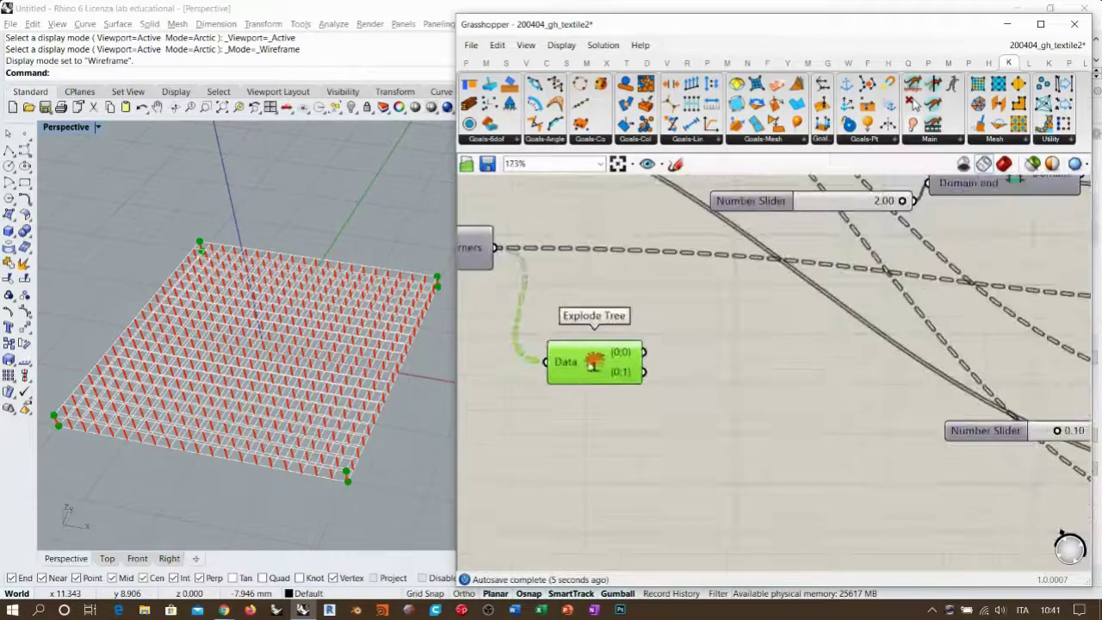
{"action": "left_click_drag", "start_coordinate": [586, 362], "coordinate": [557, 341]}
{"action": "left_click", "coordinate": [705, 351]}
{"action": "right_click_drag", "start_coordinate": [742, 359], "coordinate": [773, 345]}
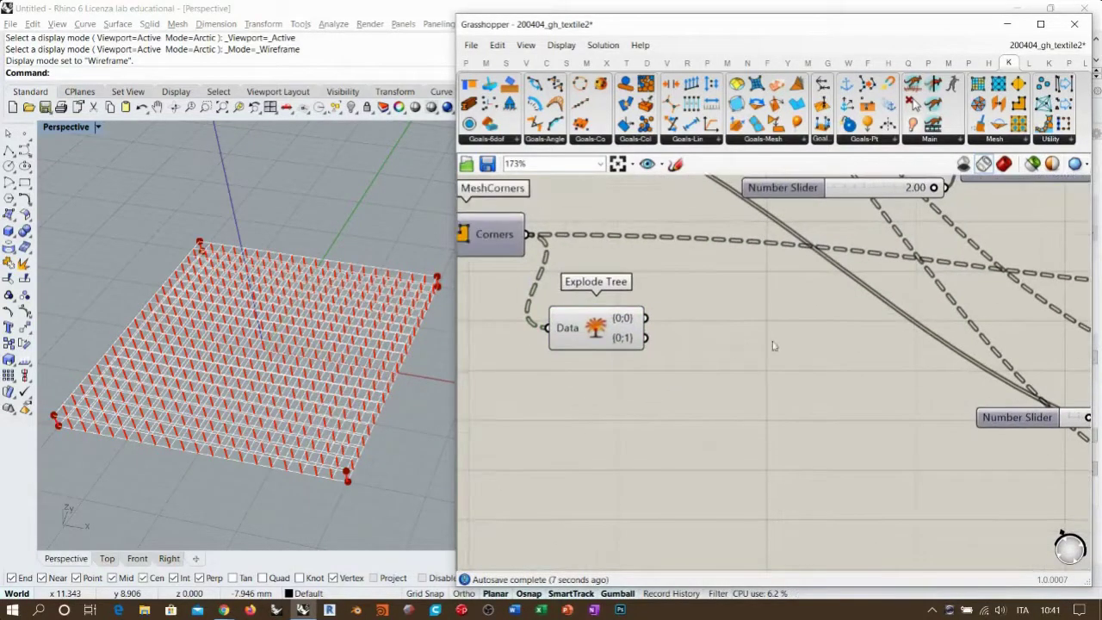
Add a Move component and feed its Geometry input from the Explode Tree {0;1} output
{"action": "double_click", "coordinate": [730, 353]}
{"action": "type", "text": "move"}
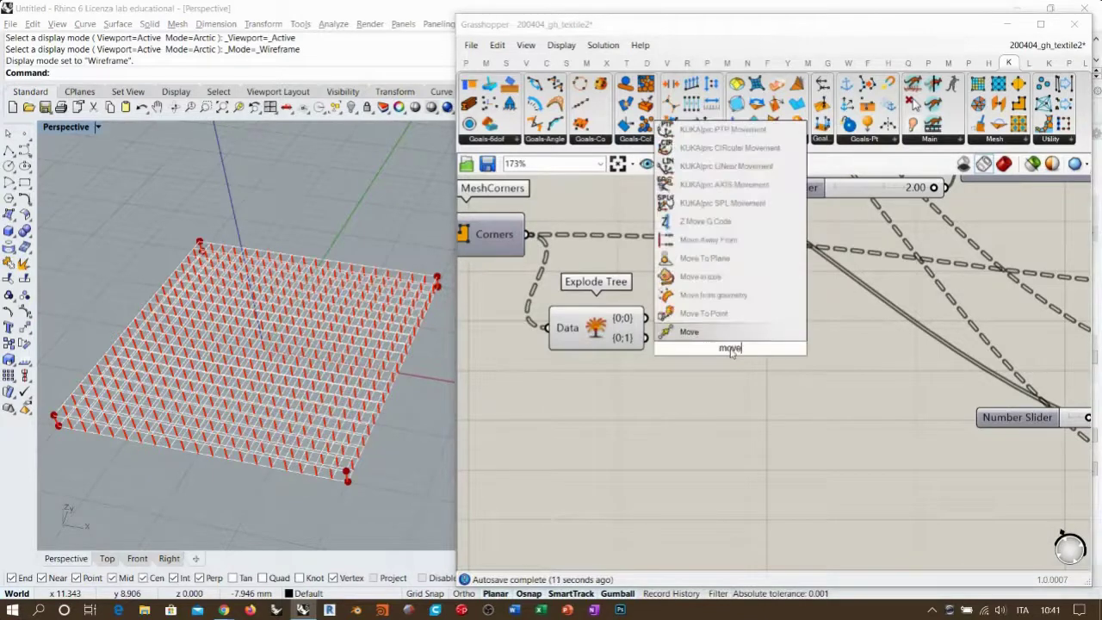
{"action": "key", "text": "Return"}
{"action": "left_click_drag", "start_coordinate": [668, 337], "coordinate": [642, 338]}
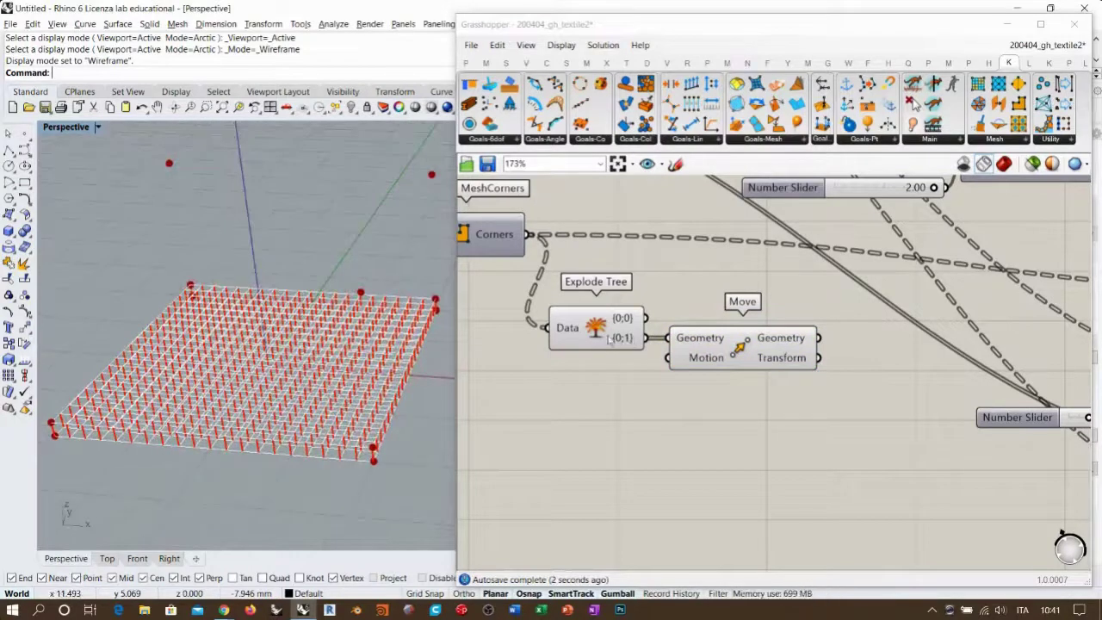
Turn off the Explode Tree preview and space the Move component farther from it
{"action": "scroll", "coordinate": [615, 344], "scroll_direction": "up", "scroll_amount": 3}
{"action": "scroll", "coordinate": [602, 349], "scroll_direction": "down", "scroll_amount": 4}
{"action": "scroll", "coordinate": [568, 361], "scroll_direction": "up", "scroll_amount": 2}
{"action": "left_click", "coordinate": [562, 353]}
{"action": "key", "text": "ctrl+q"}
{"action": "left_click_drag", "start_coordinate": [670, 379], "coordinate": [733, 379]}
Add a Unit Z vector component and connect it to the Move component's Motion input
{"action": "double_click", "coordinate": [661, 423]}
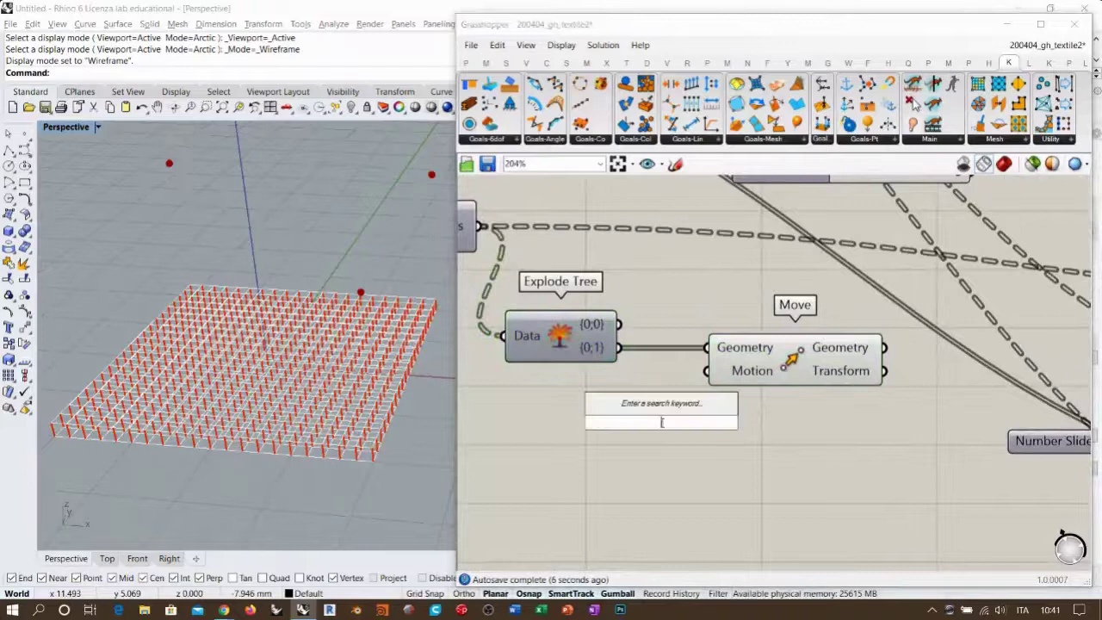
{"action": "type", "text": "z"}
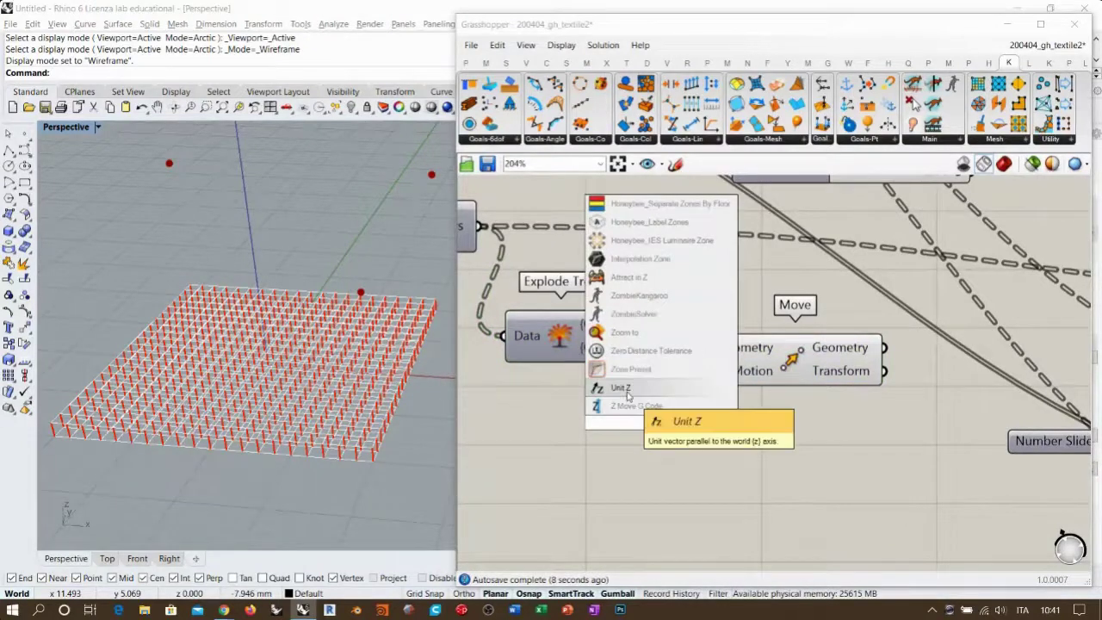
{"action": "left_click", "coordinate": [620, 388]}
{"action": "left_click_drag", "start_coordinate": [707, 371], "coordinate": [653, 420]}
Create a two-decimal Number Slider with a minimum of 0.00 and place it beside the Unit Z component
{"action": "right_click_drag", "start_coordinate": [610, 433], "coordinate": [872, 403]}
{"action": "left_click", "coordinate": [638, 411]}
{"action": "double_click", "coordinate": [638, 411]}
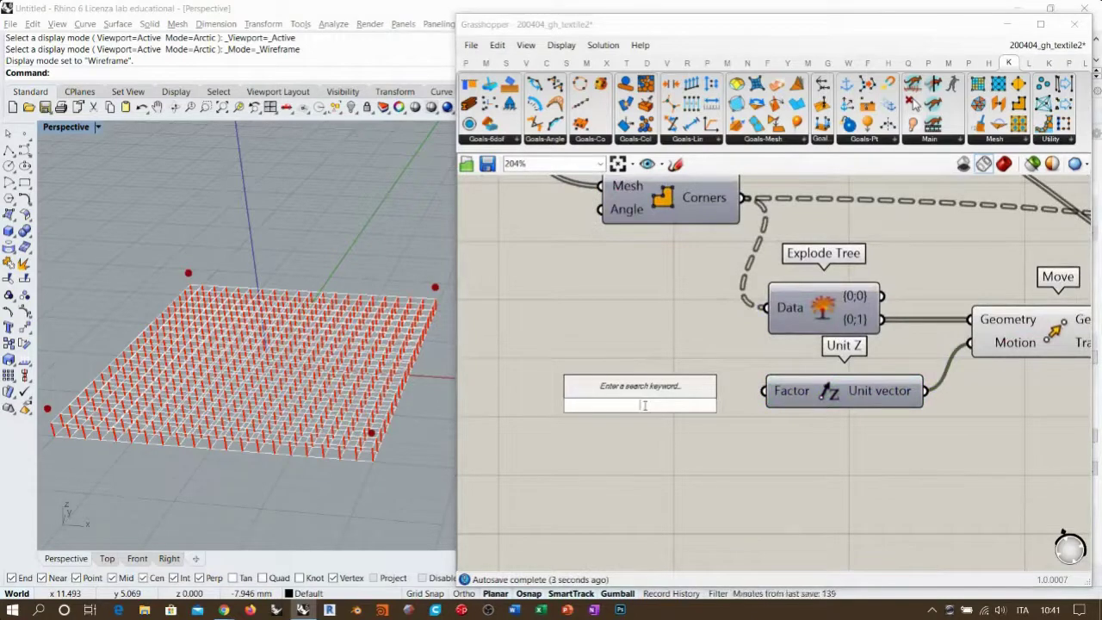
{"action": "type", "text": "0.00<1"}
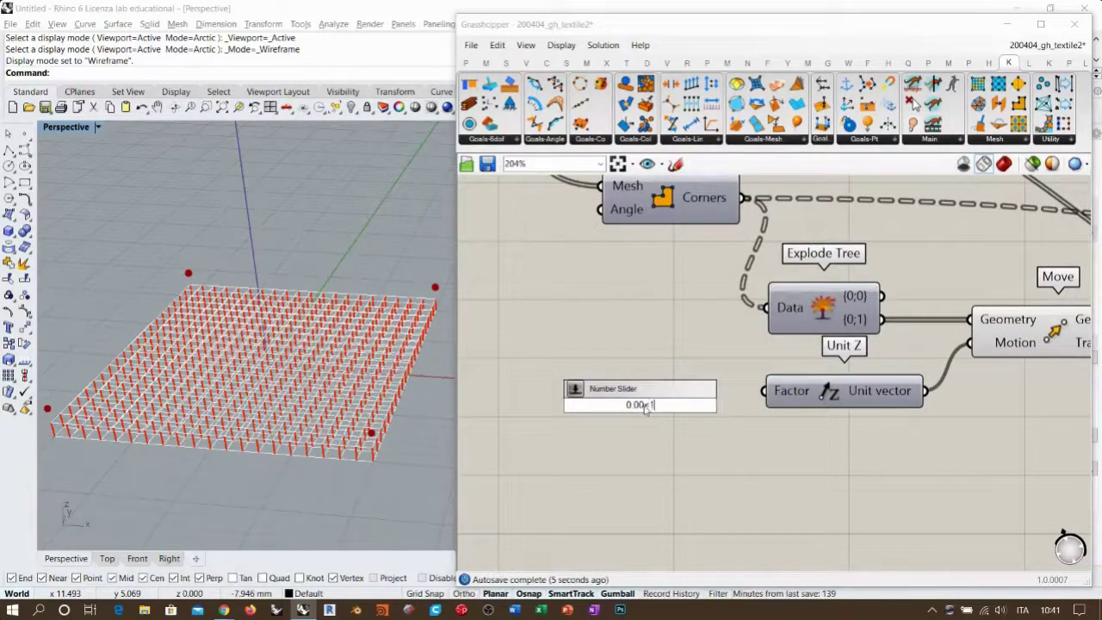
{"action": "key", "text": "Return"}
{"action": "left_click_drag", "start_coordinate": [646, 410], "coordinate": [645, 454]}
Duplicate the slider three times and arrange the four sliders in an aligned, evenly spaced column
{"action": "key", "text": "ctrl+c"}
{"action": "key", "text": "ctrl+v"}
{"action": "key", "text": "ctrl+v"}
{"action": "key", "text": "ctrl+v"}
{"action": "mouse_move", "coordinate": [661, 380]}
{"action": "left_mouse_down"}
{"action": "mouse_move", "coordinate": [647, 418]}
{"action": "mouse_move", "coordinate": [646, 393]}
{"action": "left_mouse_up"}
{"action": "left_click_drag", "start_coordinate": [733, 325], "coordinate": [639, 466]}
{"action": "left_click", "coordinate": [595, 333]}
{"action": "left_click", "coordinate": [592, 331]}
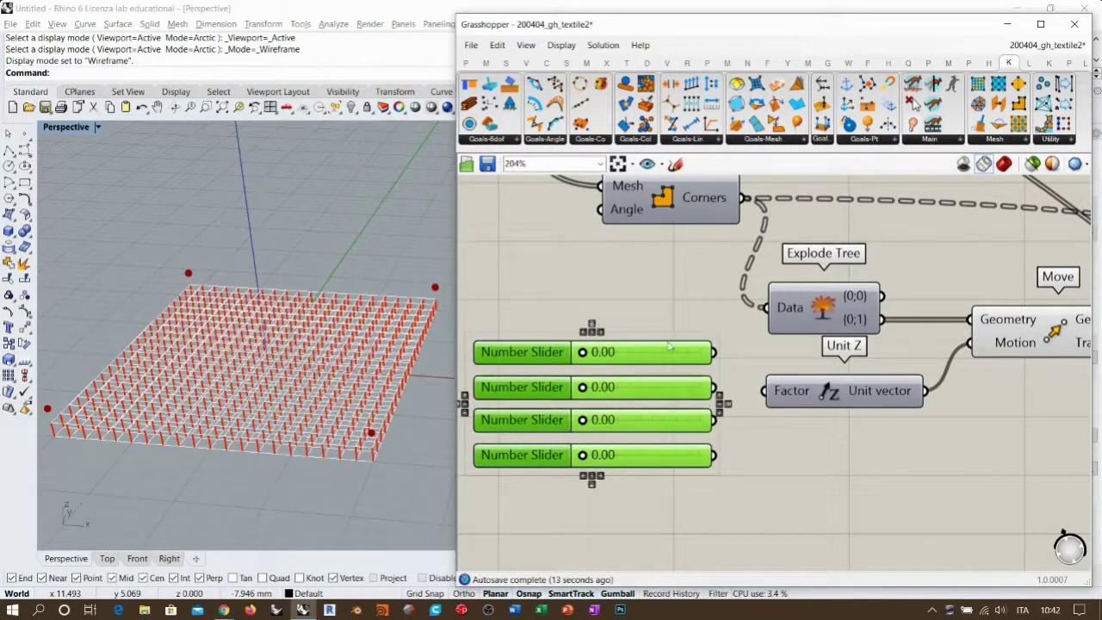
Wire all four Number Sliders together into the Factor input of Unit Z
{"action": "left_click_drag", "start_coordinate": [715, 352], "coordinate": [764, 390]}
{"action": "left_click_drag", "start_coordinate": [715, 419], "coordinate": [764, 389], "text": "shift"}
{"action": "left_click_drag", "start_coordinate": [715, 455], "coordinate": [813, 402], "text": "shift"}
Tidy the Unit Z, Explode Tree and Move components into a compact arrangement beside the four sliders
{"action": "right_click_drag", "start_coordinate": [830, 438], "coordinate": [775, 445]}
{"action": "left_click_drag", "start_coordinate": [778, 487], "coordinate": [600, 335]}
{"action": "mouse_move", "coordinate": [793, 419]}
{"action": "left_mouse_down"}
{"action": "mouse_move", "coordinate": [774, 415]}
{"action": "mouse_move", "coordinate": [792, 411]}
{"action": "left_mouse_up"}
{"action": "left_click", "coordinate": [844, 474]}
{"action": "left_click_drag", "start_coordinate": [783, 326], "coordinate": [809, 333]}
{"action": "left_click", "coordinate": [947, 411]}
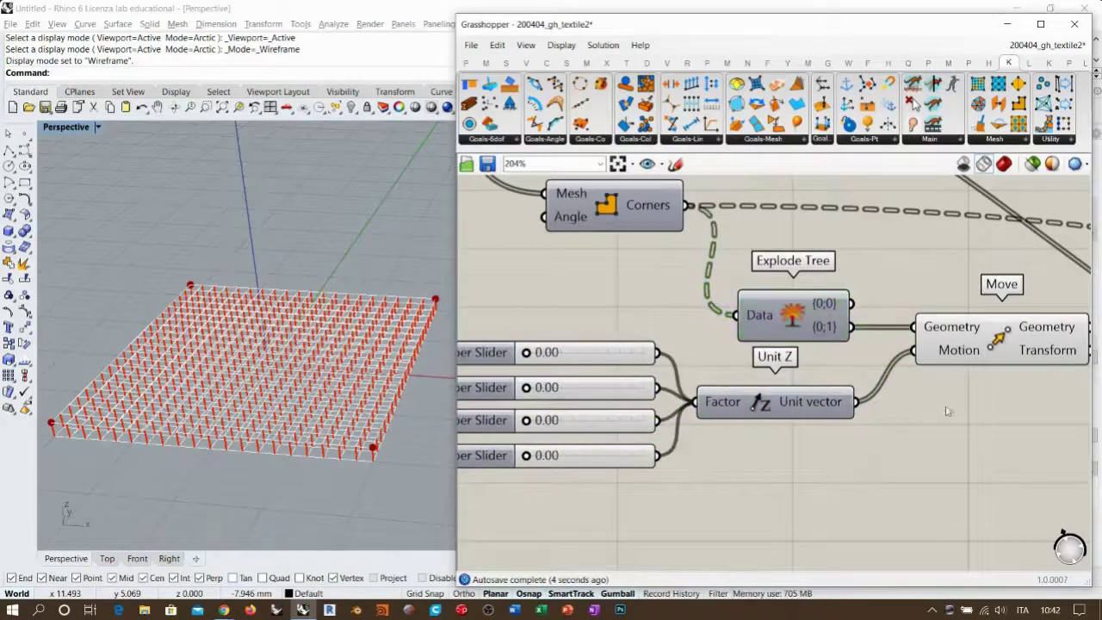
{"action": "right_click_drag", "start_coordinate": [949, 410], "coordinate": [818, 407]}
{"action": "left_click_drag", "start_coordinate": [854, 341], "coordinate": [841, 350]}
{"action": "left_click", "coordinate": [788, 297]}
{"action": "scroll", "coordinate": [805, 347], "scroll_direction": "down", "scroll_amount": 2}
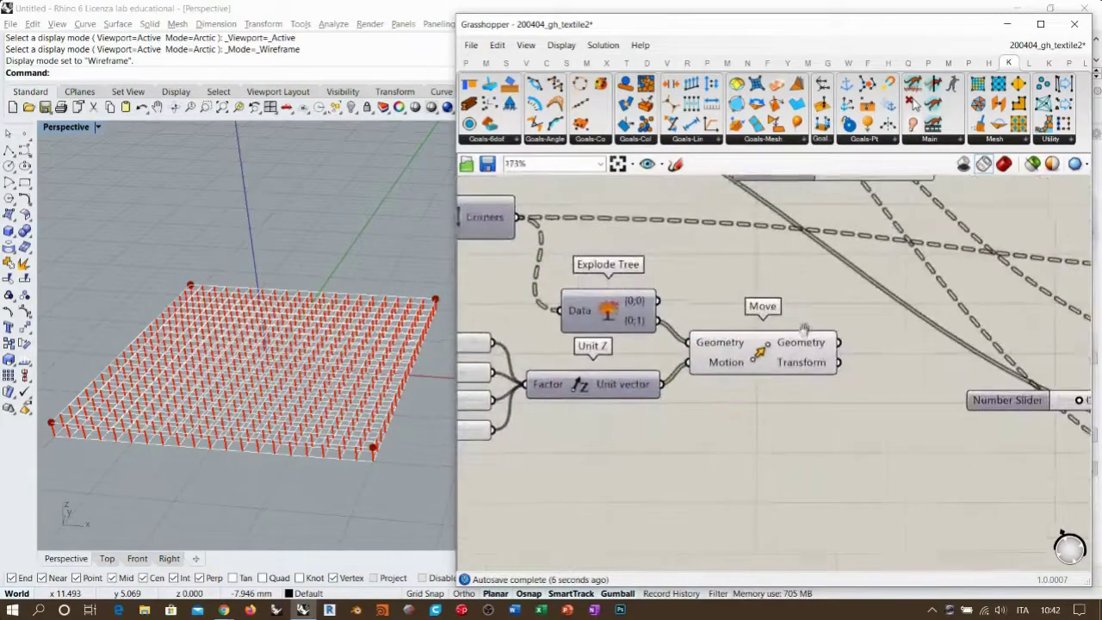
Replace the Anchor goal's Point source with the Explode Tree {0;0} output and add the Move component's Geometry output
{"action": "mouse_move", "coordinate": [805, 347]}
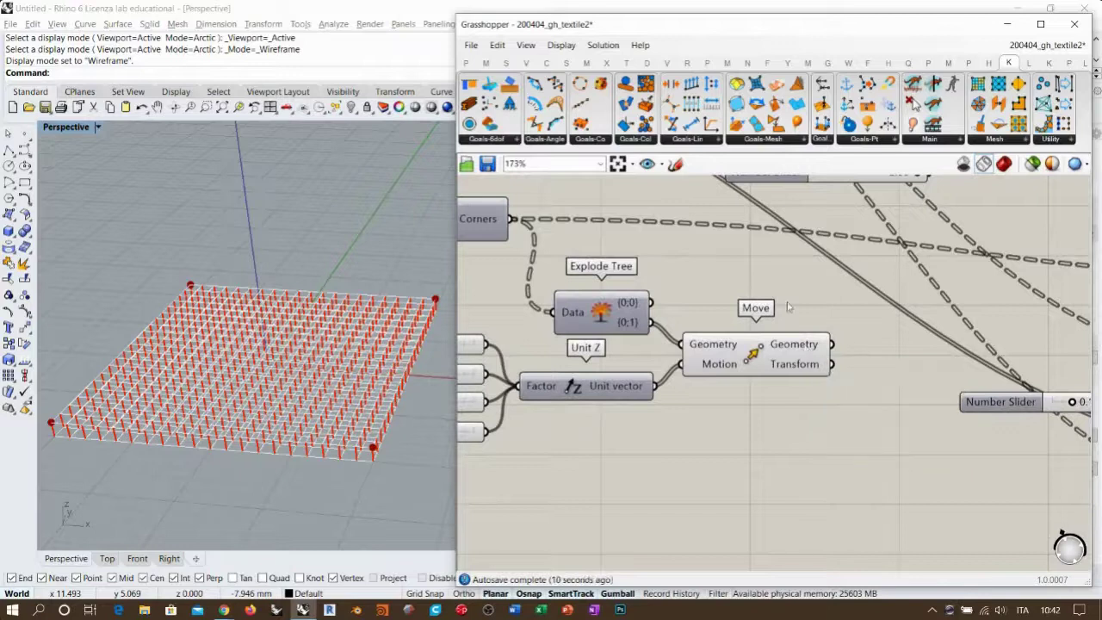
{"action": "right_click_drag", "start_coordinate": [658, 295], "coordinate": [629, 294]}
{"action": "scroll", "coordinate": [631, 295], "scroll_direction": "down", "scroll_amount": 3}
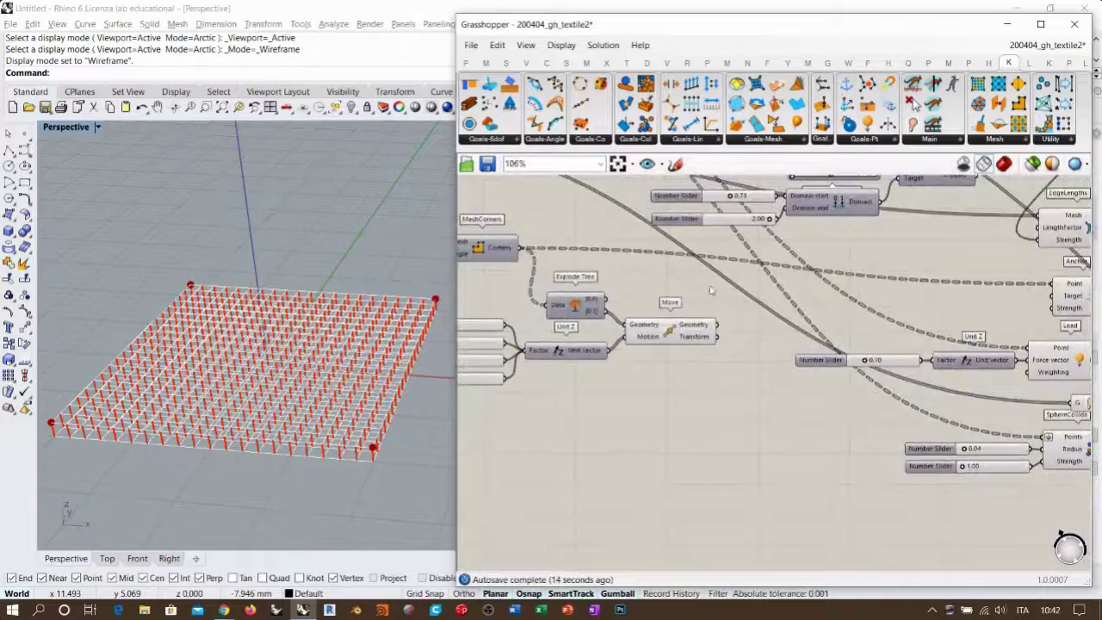
{"action": "mouse_move", "coordinate": [1069, 286]}
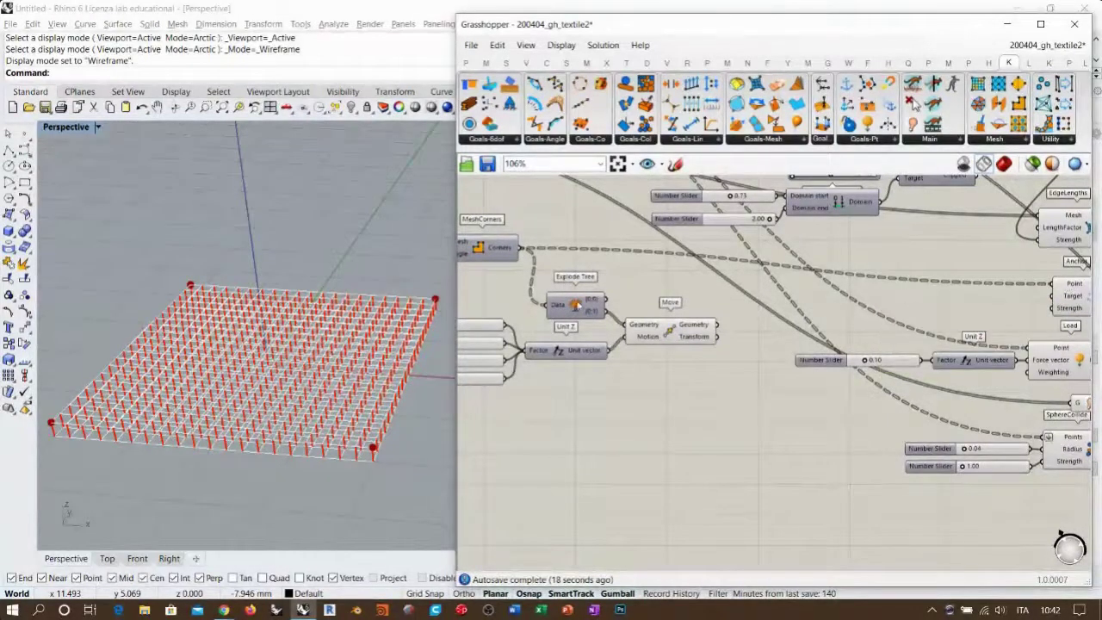
{"action": "left_click", "coordinate": [588, 303]}
{"action": "left_click_drag", "start_coordinate": [602, 300], "coordinate": [1053, 285]}
{"action": "left_click", "coordinate": [684, 344]}
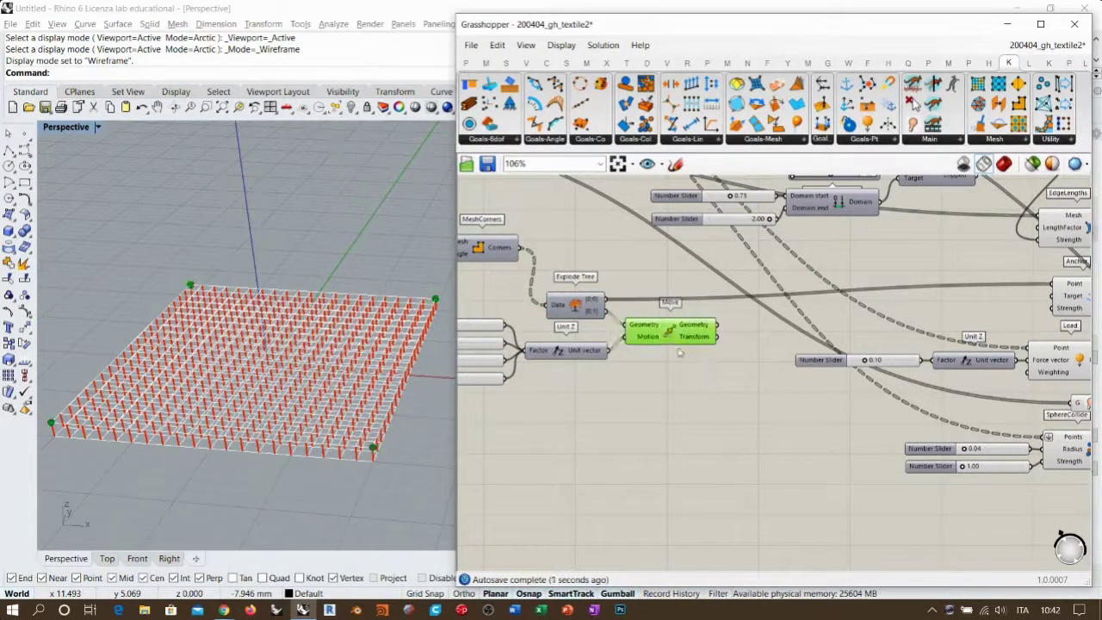
{"action": "left_click_drag", "start_coordinate": [718, 327], "coordinate": [1048, 291]}
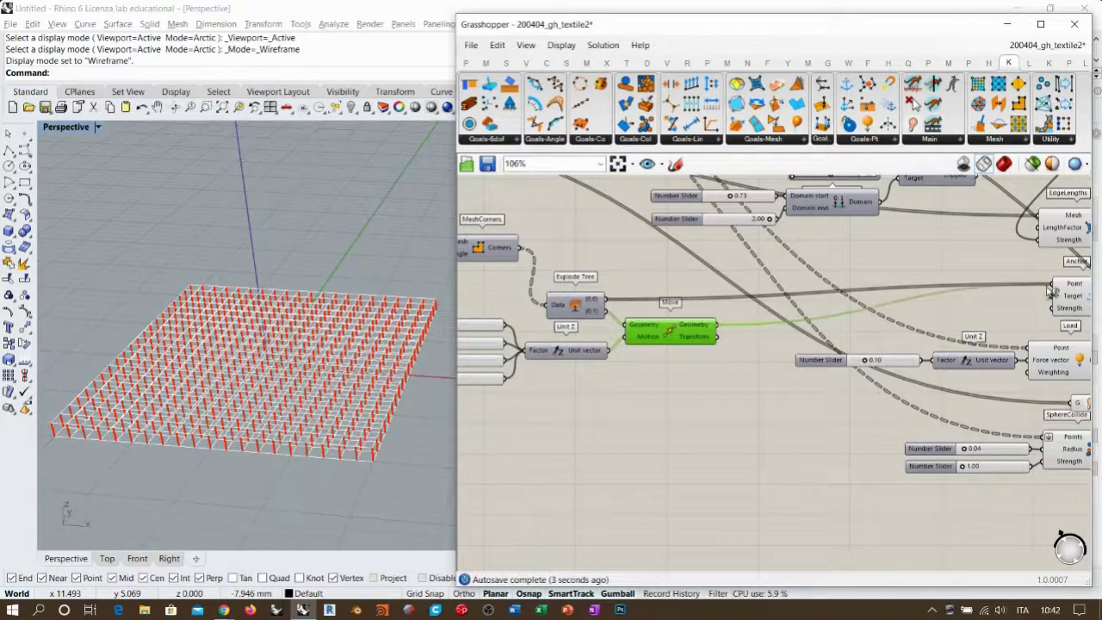
{"action": "left_click", "coordinate": [735, 409]}
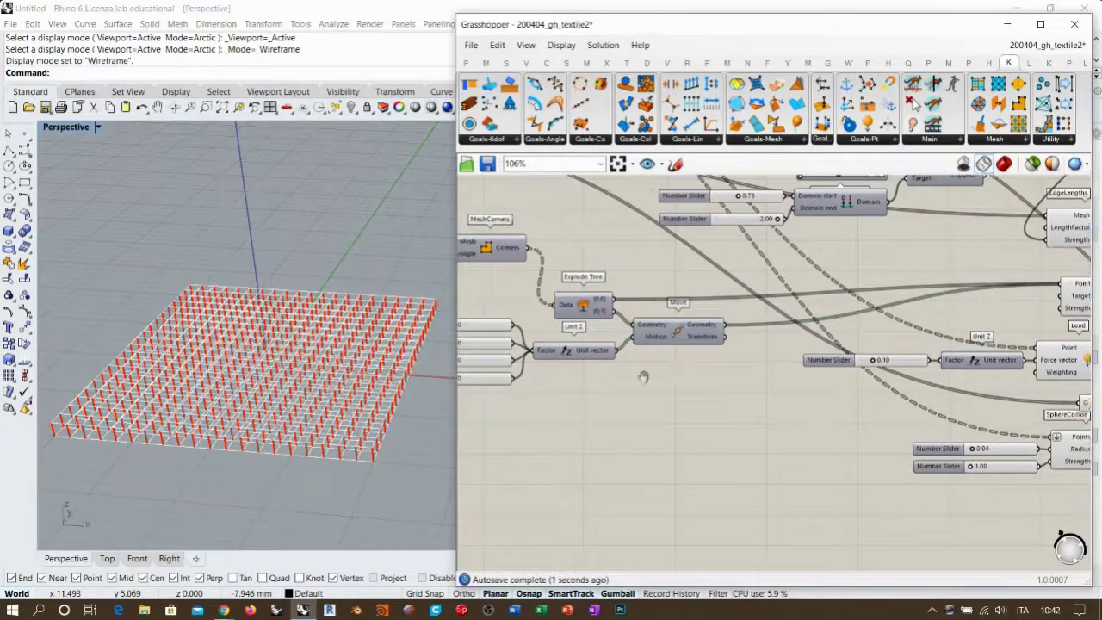
Start the BouncySolver simulation by switching the False Start Toggle to True
{"action": "scroll", "coordinate": [643, 376], "scroll_direction": "up", "scroll_amount": 6}
{"action": "scroll", "coordinate": [564, 297], "scroll_direction": "down", "scroll_amount": 7}
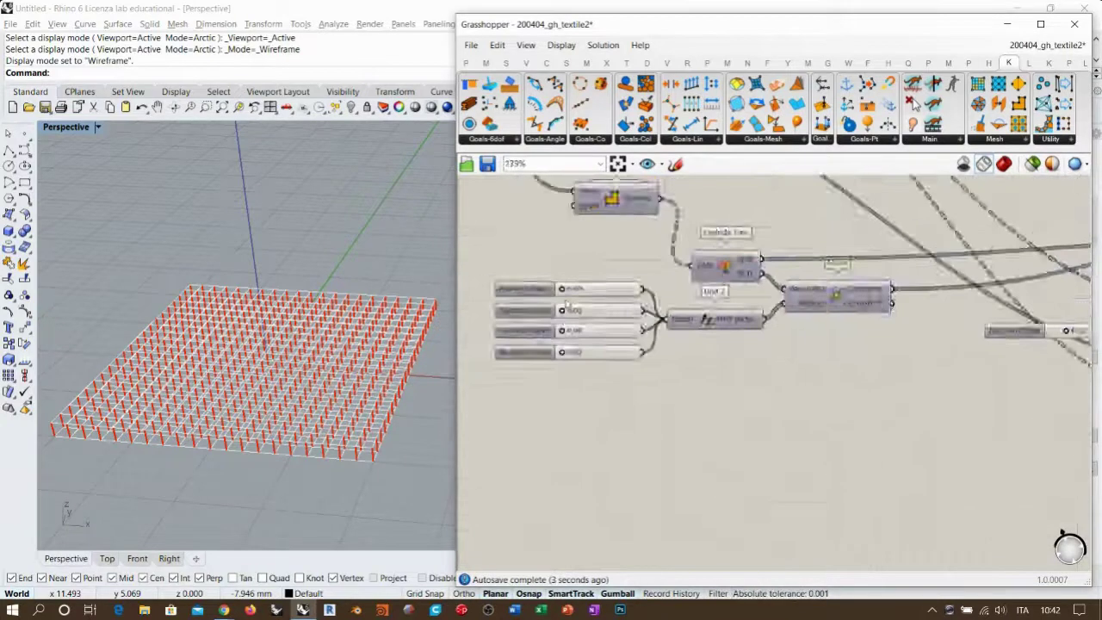
{"action": "right_click_drag", "start_coordinate": [1067, 366], "coordinate": [721, 360]}
{"action": "scroll", "coordinate": [775, 361], "scroll_direction": "up", "scroll_amount": 5}
{"action": "left_click", "coordinate": [772, 362]}
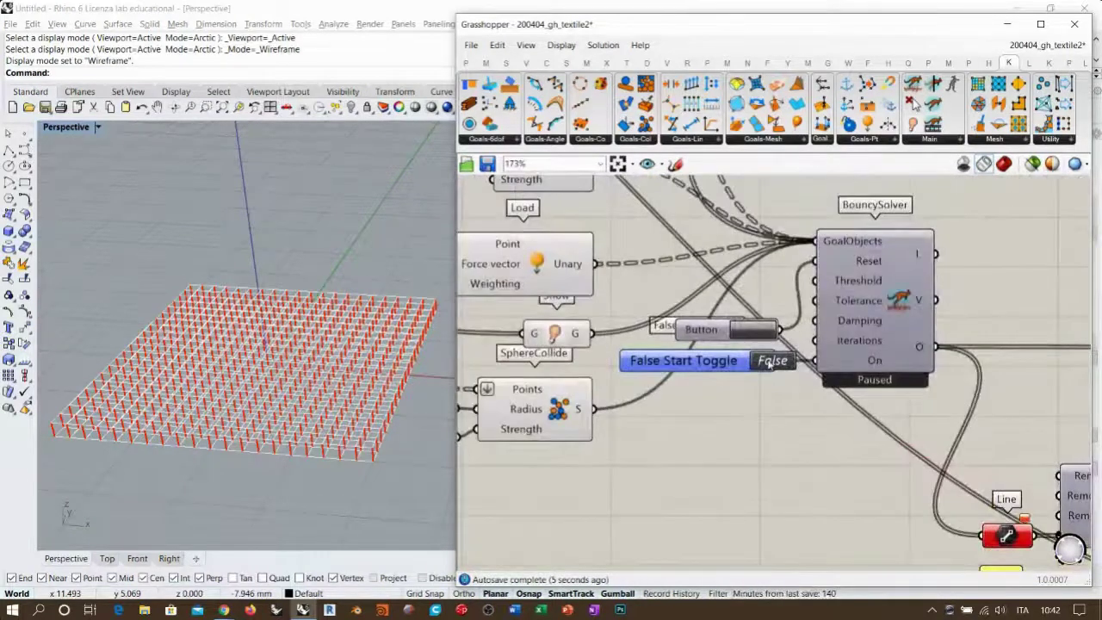
Try raising the first of the four Unit Z sliders to lift one anchored corner of the net
{"action": "right_click_drag", "start_coordinate": [690, 414], "coordinate": [944, 383]}
{"action": "right_click_drag", "start_coordinate": [612, 341], "coordinate": [869, 352]}
{"action": "right_click_drag", "start_coordinate": [637, 295], "coordinate": [852, 348]}
{"action": "right_click_drag", "start_coordinate": [782, 332], "coordinate": [857, 360]}
{"action": "right_click_drag", "start_coordinate": [655, 319], "coordinate": [754, 339]}
{"action": "right_click_drag", "start_coordinate": [564, 336], "coordinate": [757, 357]}
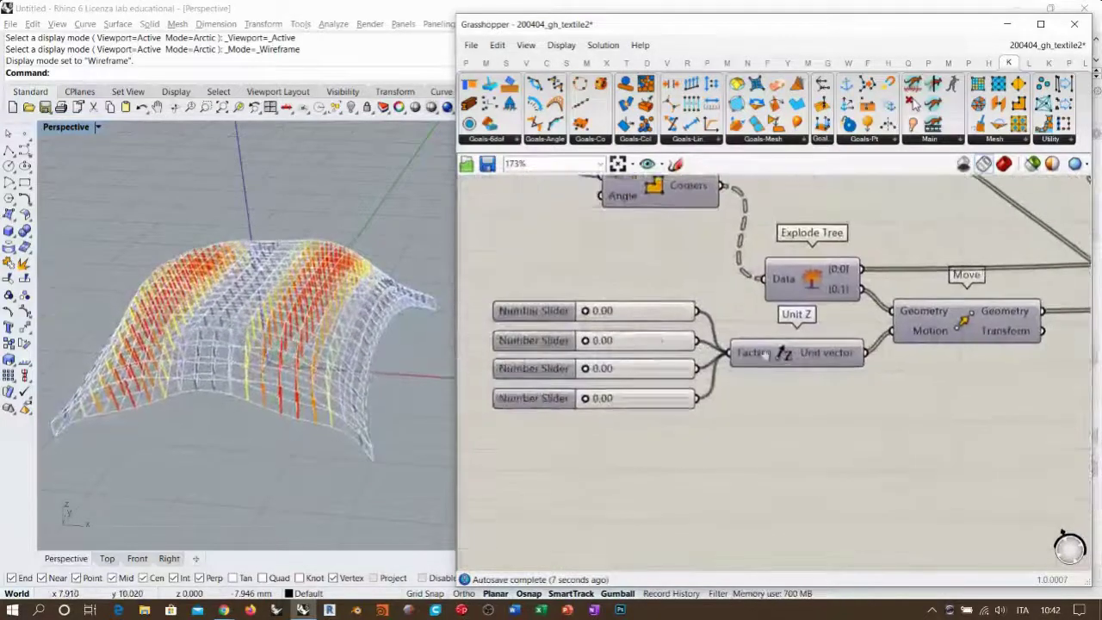
{"action": "scroll", "coordinate": [555, 331], "scroll_direction": "up", "scroll_amount": 2}
{"action": "right_click_drag", "start_coordinate": [316, 301], "coordinate": [334, 329]}
{"action": "scroll", "coordinate": [341, 307], "scroll_direction": "down", "scroll_amount": 5}
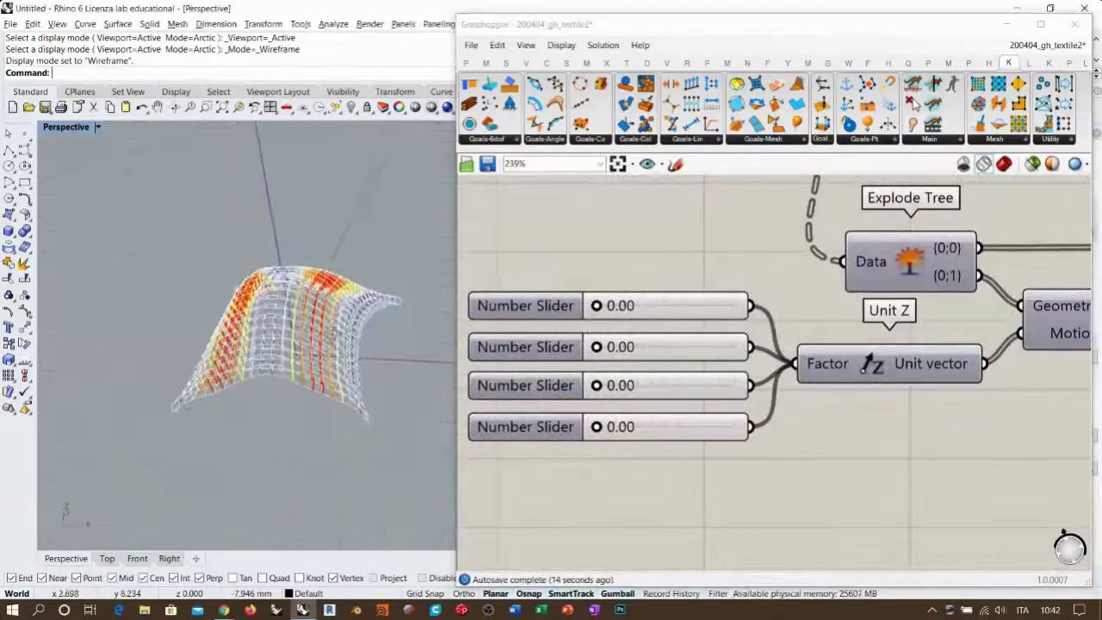
{"action": "left_click", "coordinate": [530, 308]}
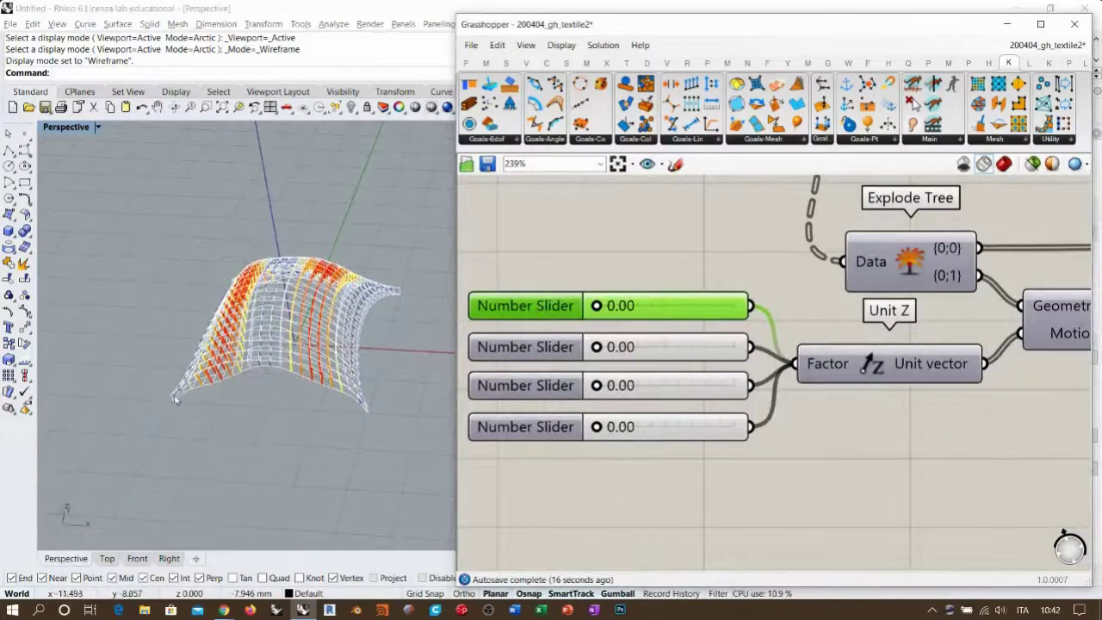
{"action": "left_click_drag", "start_coordinate": [597, 307], "coordinate": [639, 306]}
{"action": "key", "text": "ctrl+z"}
{"action": "left_click", "coordinate": [702, 267]}
Stop the simulation with the False Start Toggle and reset the BouncySolver
{"action": "right_click_drag", "start_coordinate": [999, 378], "coordinate": [709, 383]}
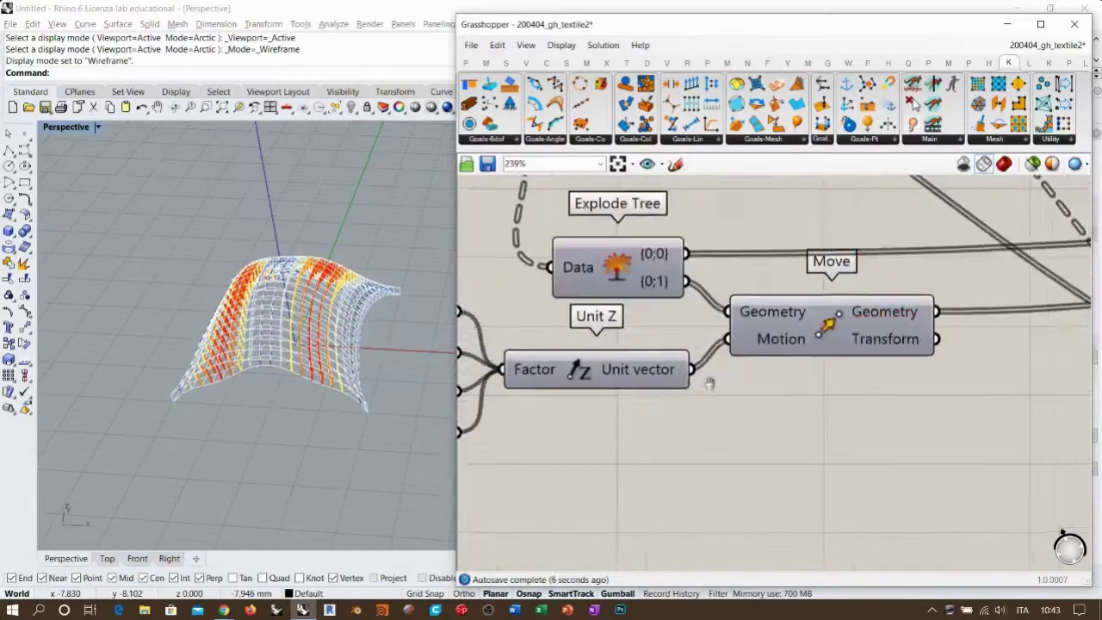
{"action": "scroll", "coordinate": [709, 385], "scroll_direction": "down", "scroll_amount": 3}
{"action": "right_click_drag", "start_coordinate": [723, 363], "coordinate": [637, 380]}
{"action": "left_click_drag", "start_coordinate": [642, 354], "coordinate": [638, 364]}
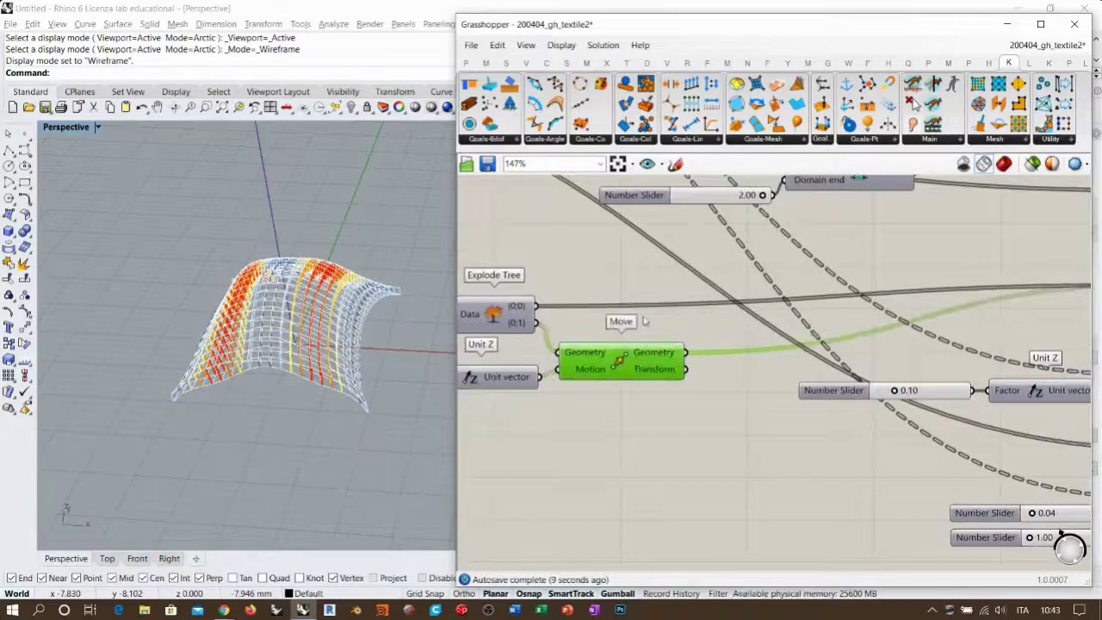
{"action": "scroll", "coordinate": [644, 321], "scroll_direction": "down", "scroll_amount": 1}
{"action": "right_click_drag", "start_coordinate": [1055, 430], "coordinate": [848, 368]}
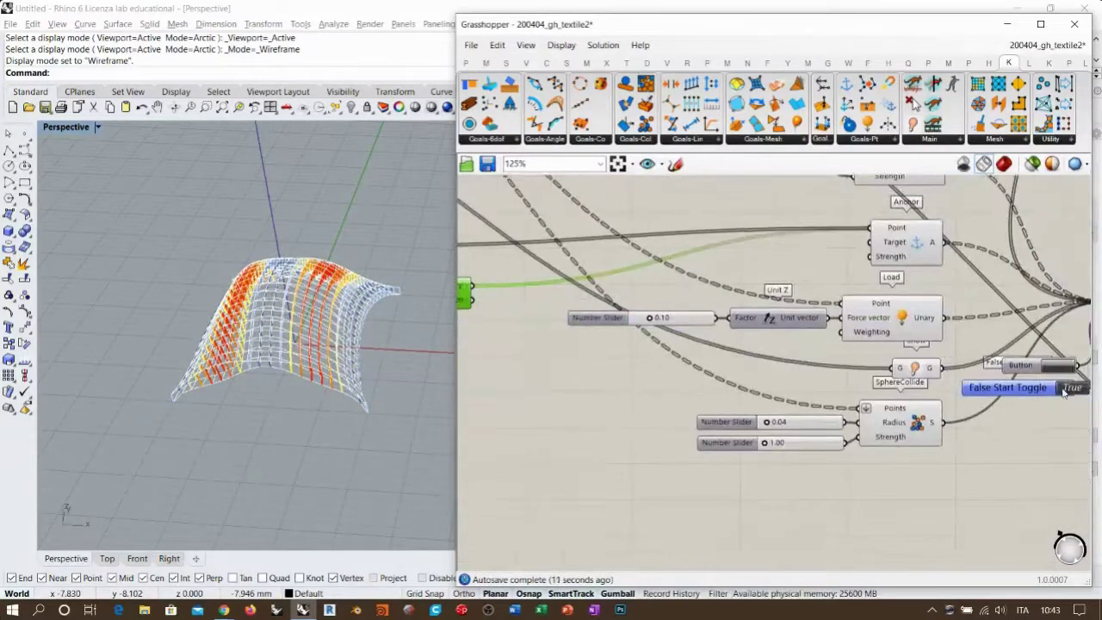
{"action": "left_click", "coordinate": [1064, 392]}
{"action": "left_click", "coordinate": [1058, 369]}
Add Explode Tree {0;1} to the Anchor's Point input, and feed {0;0} and the Move Geometry output into its Target
{"action": "right_click_drag", "start_coordinate": [633, 339], "coordinate": [806, 390]}
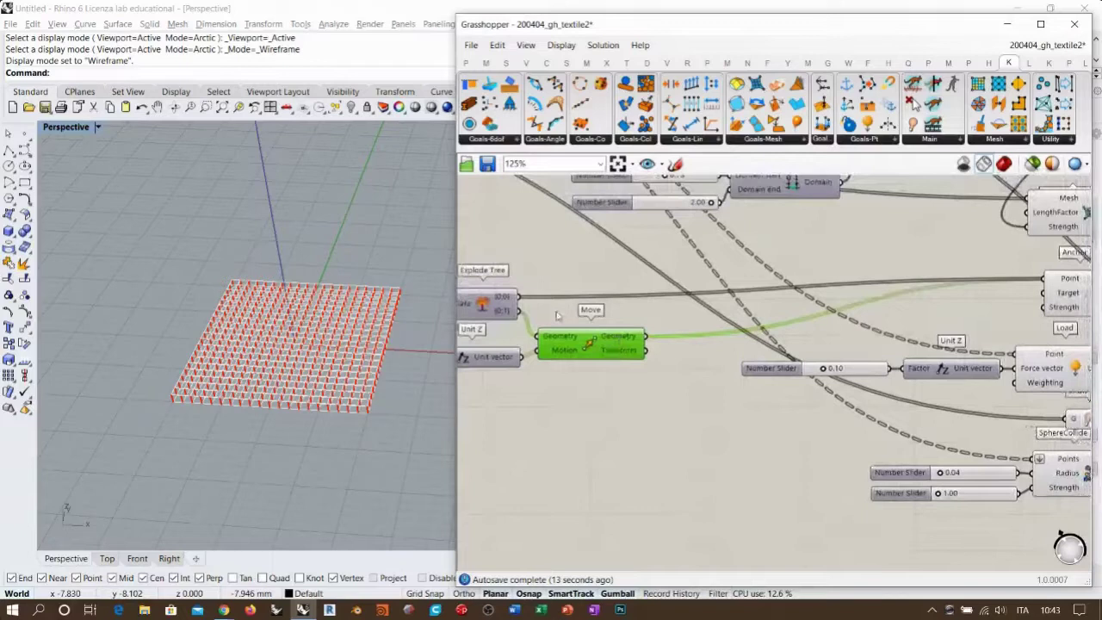
{"action": "scroll", "coordinate": [557, 316], "scroll_direction": "down", "scroll_amount": 1}
{"action": "left_click_drag", "start_coordinate": [495, 320], "coordinate": [940, 289], "text": "shift"}
{"action": "left_click", "coordinate": [627, 363]}
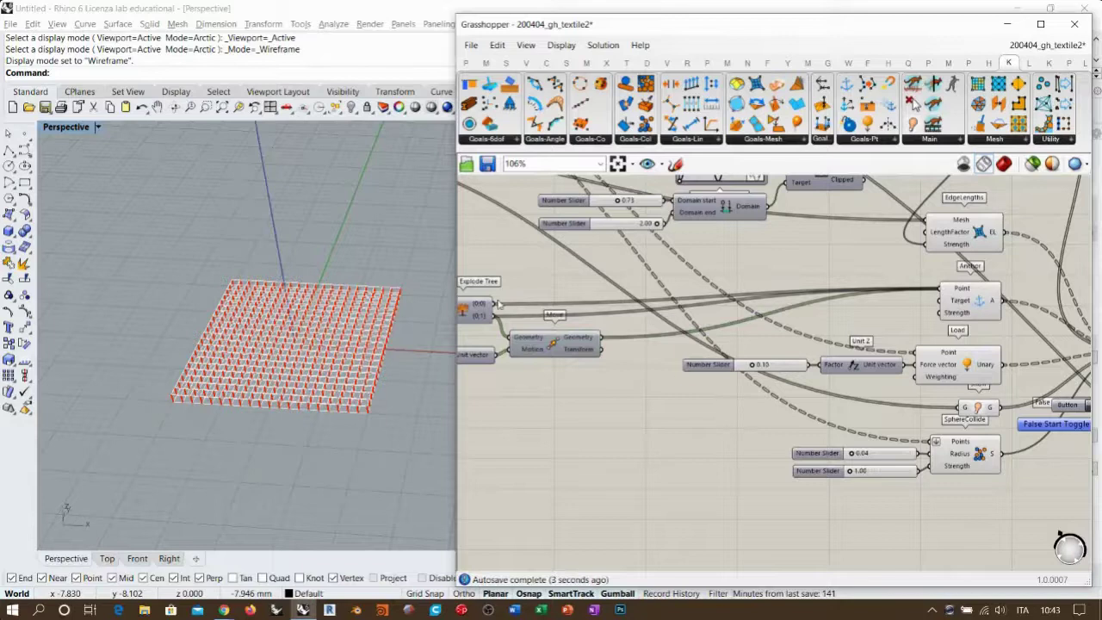
{"action": "left_click_drag", "start_coordinate": [496, 308], "coordinate": [939, 300]}
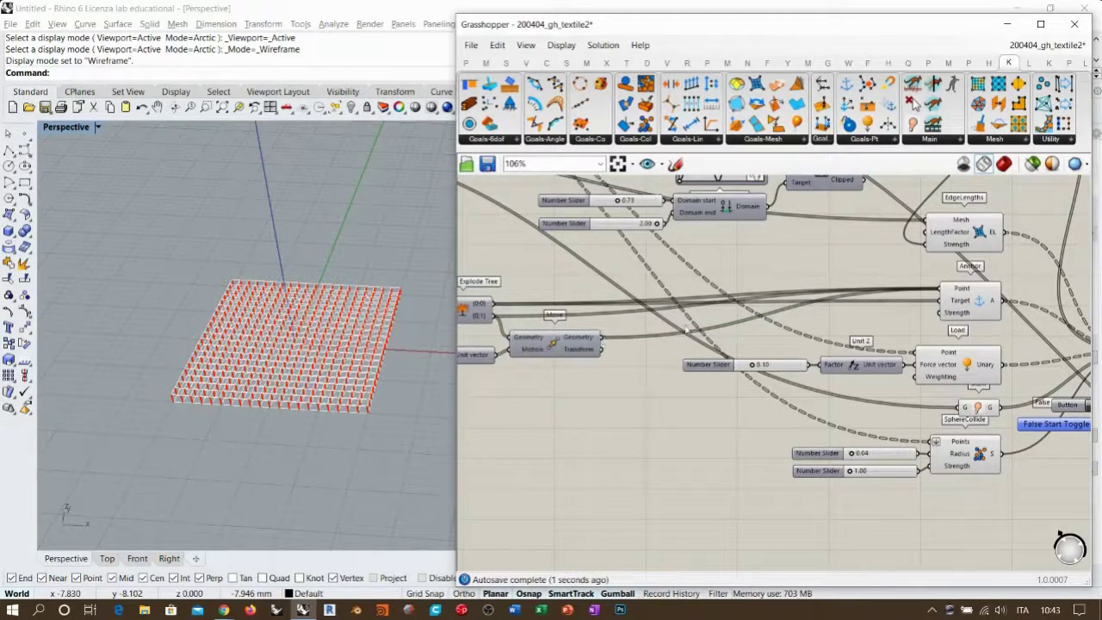
{"action": "left_click_drag", "start_coordinate": [601, 337], "coordinate": [938, 300]}
Reset the BouncySolver and run the simulation with the new anchor targets
{"action": "right_click_drag", "start_coordinate": [1086, 403], "coordinate": [908, 380]}
{"action": "left_click", "coordinate": [910, 381]}
{"action": "left_click", "coordinate": [931, 400]}
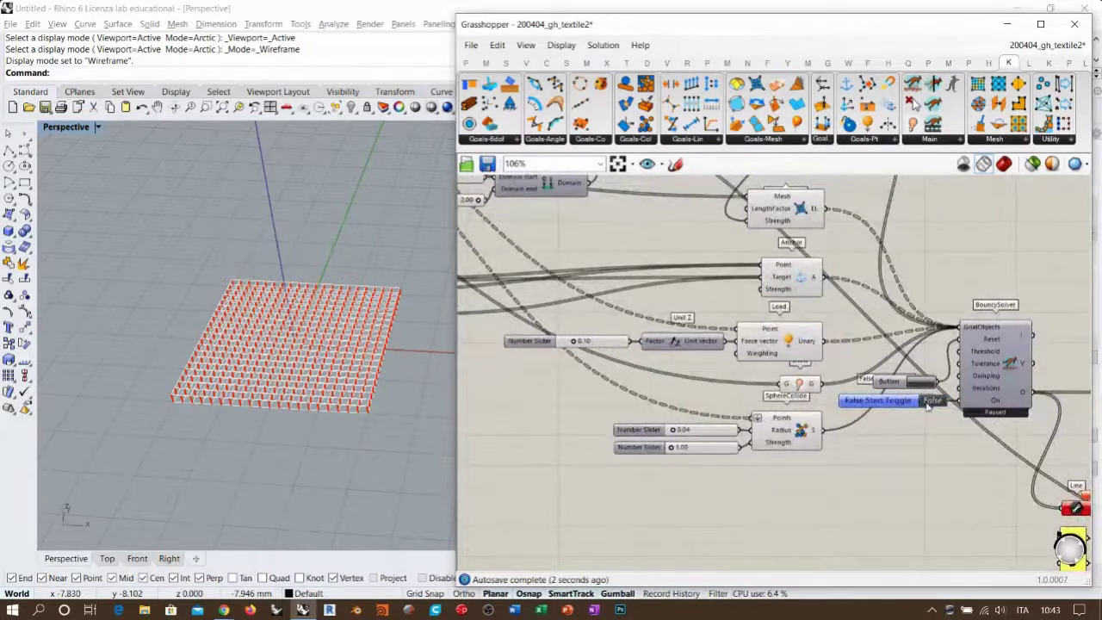
Set the first Unit Z slider to 8.54 and examine the moved corner anchor on the net
{"action": "right_click_drag", "start_coordinate": [540, 374], "coordinate": [840, 362]}
{"action": "scroll", "coordinate": [575, 318], "scroll_direction": "up", "scroll_amount": 2}
{"action": "right_click_drag", "start_coordinate": [600, 326], "coordinate": [841, 344]}
{"action": "scroll", "coordinate": [663, 318], "scroll_direction": "up", "scroll_amount": 4}
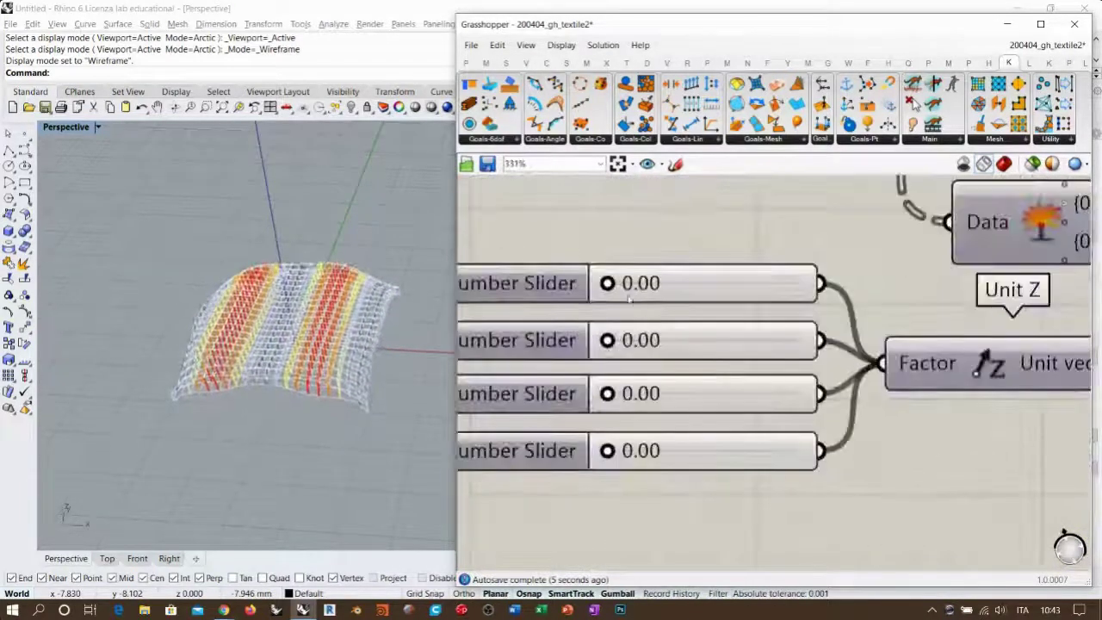
{"action": "left_click_drag", "start_coordinate": [612, 285], "coordinate": [778, 291]}
{"action": "right_click_drag", "start_coordinate": [315, 384], "coordinate": [312, 347]}
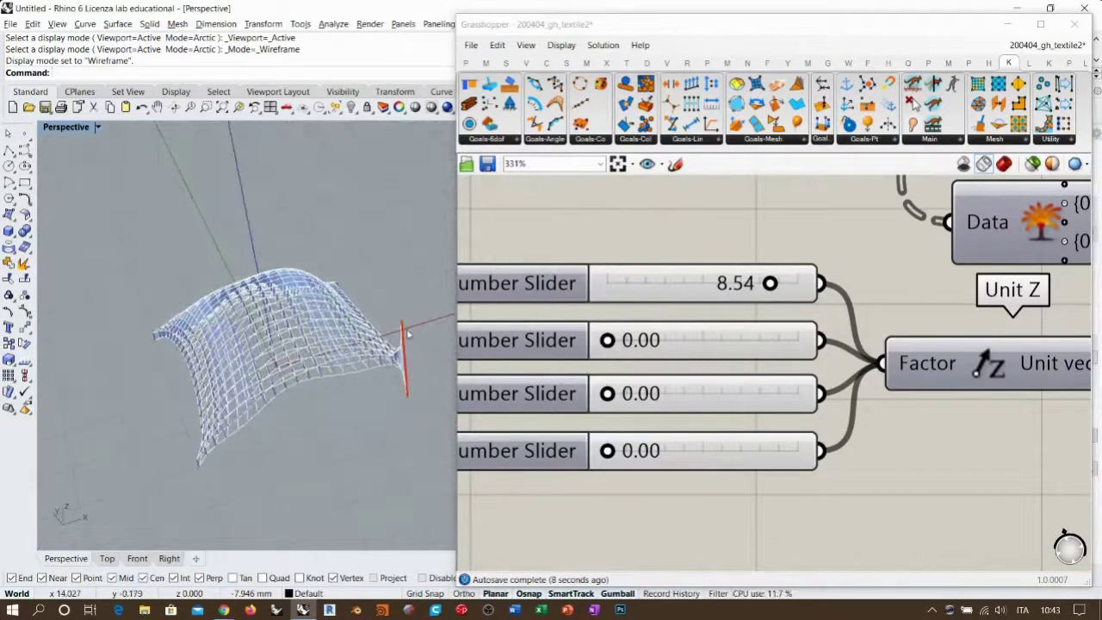
Set the third and fourth Unit Z sliders to 6.16 and 3.68 and examine the net's moved corner anchors
{"action": "right_click_drag", "start_coordinate": [391, 392], "coordinate": [370, 253]}
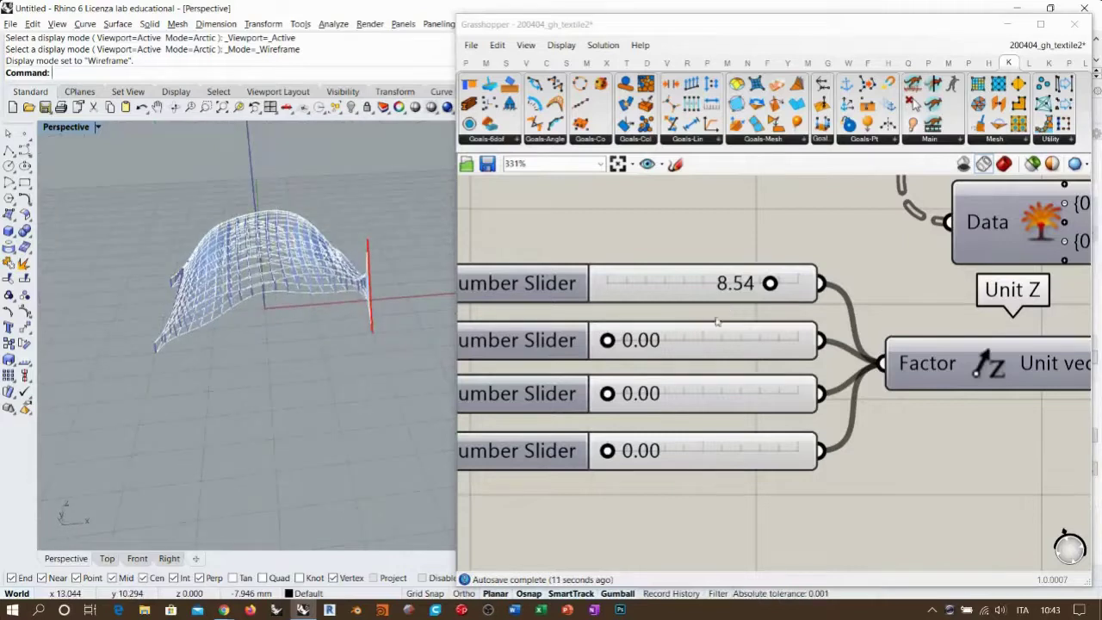
{"action": "left_click_drag", "start_coordinate": [607, 393], "coordinate": [724, 393]}
{"action": "left_click_drag", "start_coordinate": [607, 450], "coordinate": [677, 452]}
{"action": "right_click_drag", "start_coordinate": [352, 320], "coordinate": [325, 310]}
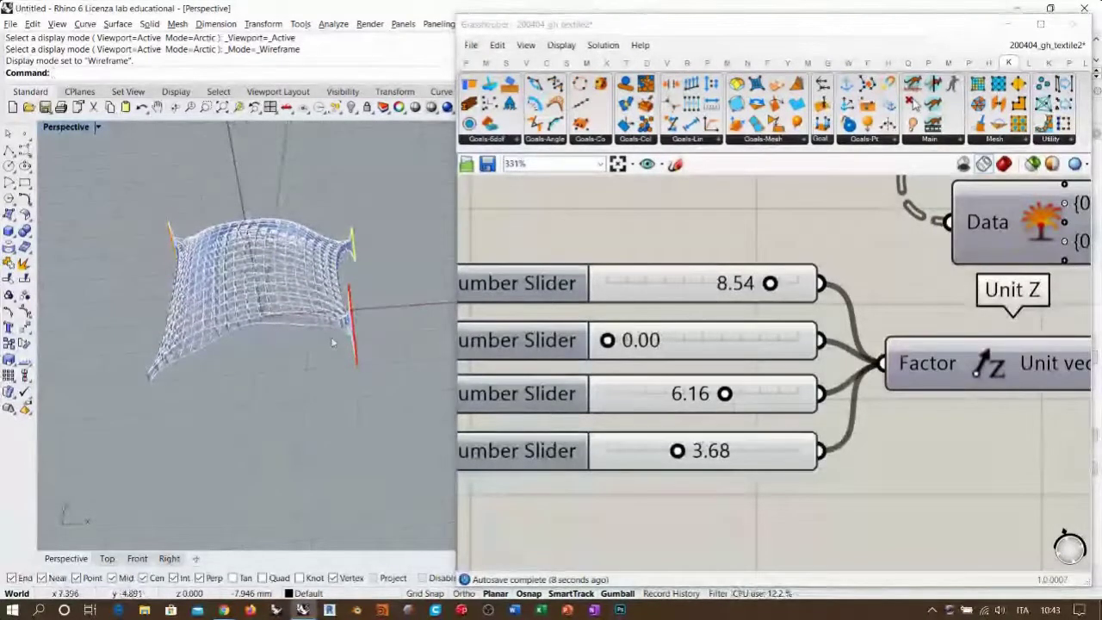
{"action": "right_click_drag", "start_coordinate": [310, 338], "coordinate": [395, 313]}
Set the slider feeding the Strength of the spring and EdgeLengths goals to 4.22 and inspect the net
{"action": "right_click_drag", "start_coordinate": [711, 343], "coordinate": [665, 414]}
{"action": "scroll", "coordinate": [665, 414], "scroll_direction": "down", "scroll_amount": 5}
{"action": "right_click_drag", "start_coordinate": [819, 299], "coordinate": [754, 369]}
{"action": "right_click_drag", "start_coordinate": [862, 260], "coordinate": [771, 469]}
{"action": "right_click_drag", "start_coordinate": [994, 444], "coordinate": [610, 338]}
{"action": "right_click_drag", "start_coordinate": [917, 270], "coordinate": [852, 279]}
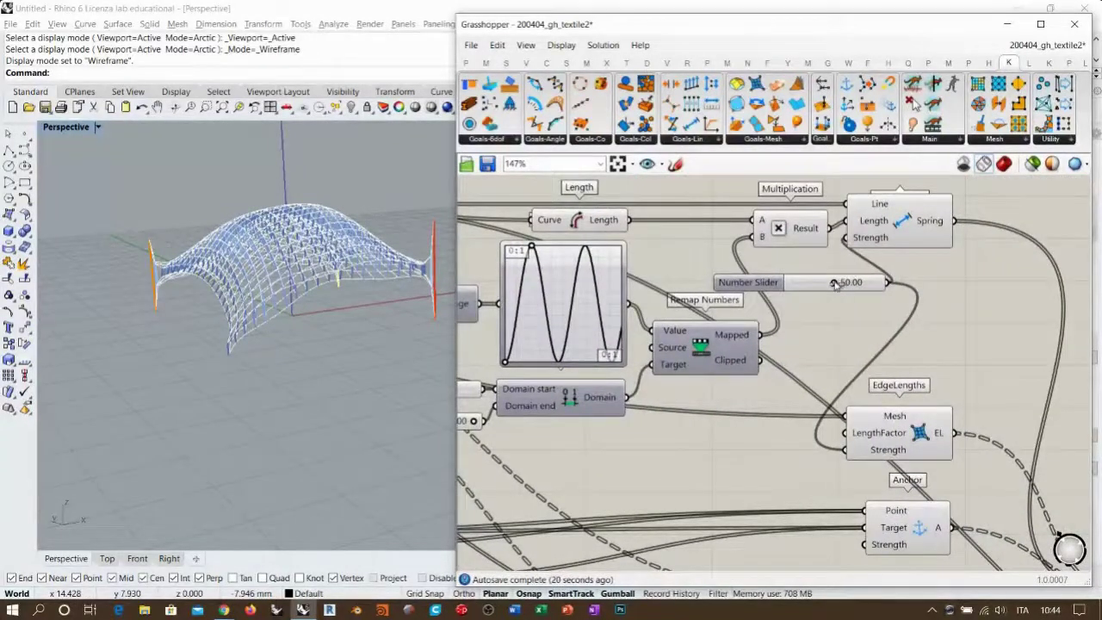
{"action": "left_click", "coordinate": [834, 284]}
{"action": "left_click_drag", "start_coordinate": [834, 285], "coordinate": [798, 285]}
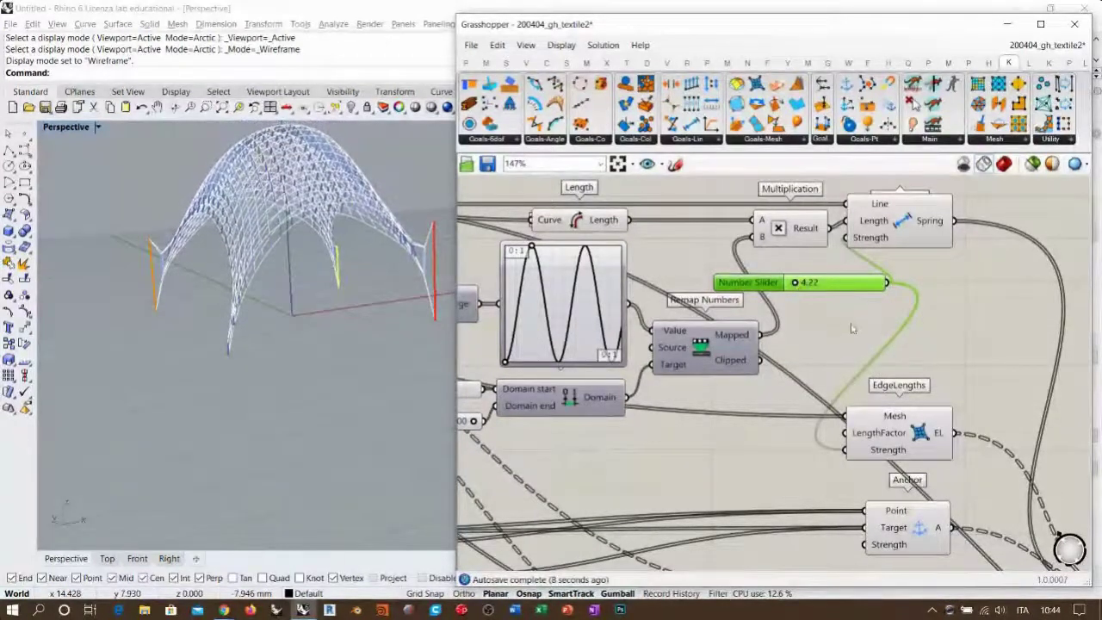
{"action": "right_click_drag", "start_coordinate": [320, 240], "coordinate": [310, 280]}
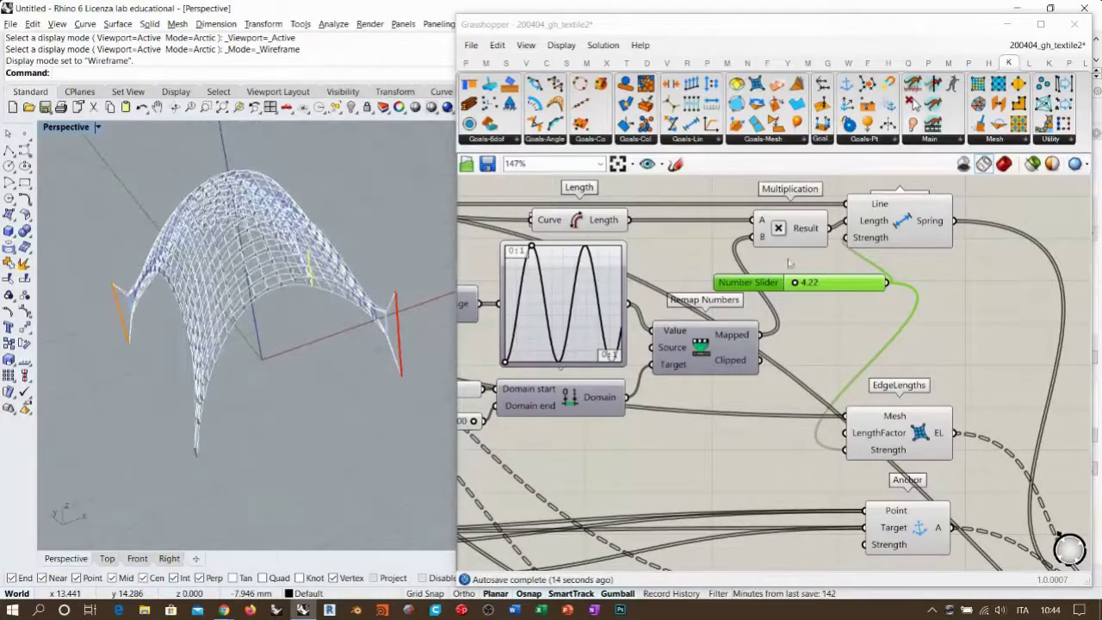
{"action": "left_click", "coordinate": [848, 317]}
Stop the simulation with the False Start Toggle and reset the BouncySolver to the flat net
{"action": "scroll", "coordinate": [926, 319], "scroll_direction": "down", "scroll_amount": 3}
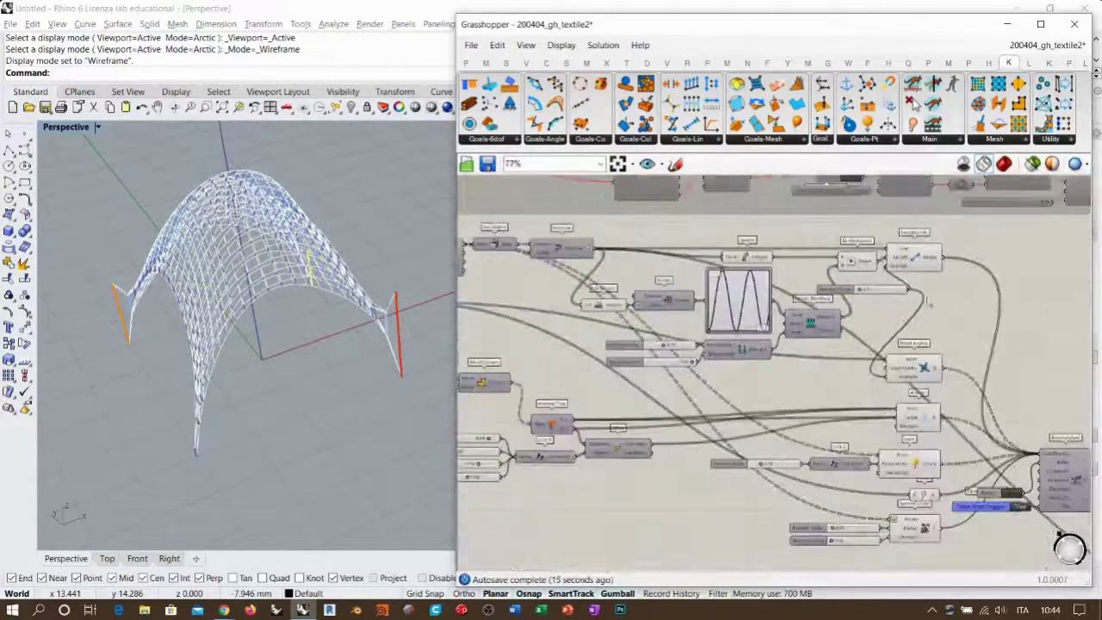
{"action": "right_click_drag", "start_coordinate": [698, 390], "coordinate": [777, 332]}
{"action": "scroll", "coordinate": [541, 406], "scroll_direction": "up", "scroll_amount": 2}
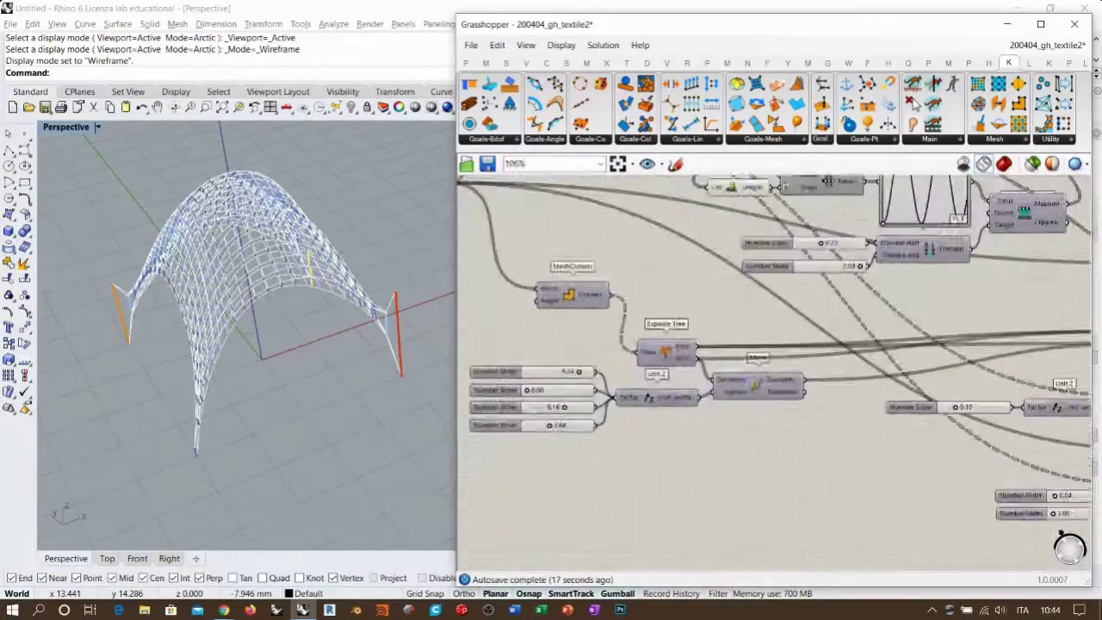
{"action": "scroll", "coordinate": [596, 370], "scroll_direction": "down", "scroll_amount": 3}
{"action": "scroll", "coordinate": [778, 338], "scroll_direction": "down", "scroll_amount": 1}
{"action": "scroll", "coordinate": [777, 338], "scroll_direction": "down", "scroll_amount": 2}
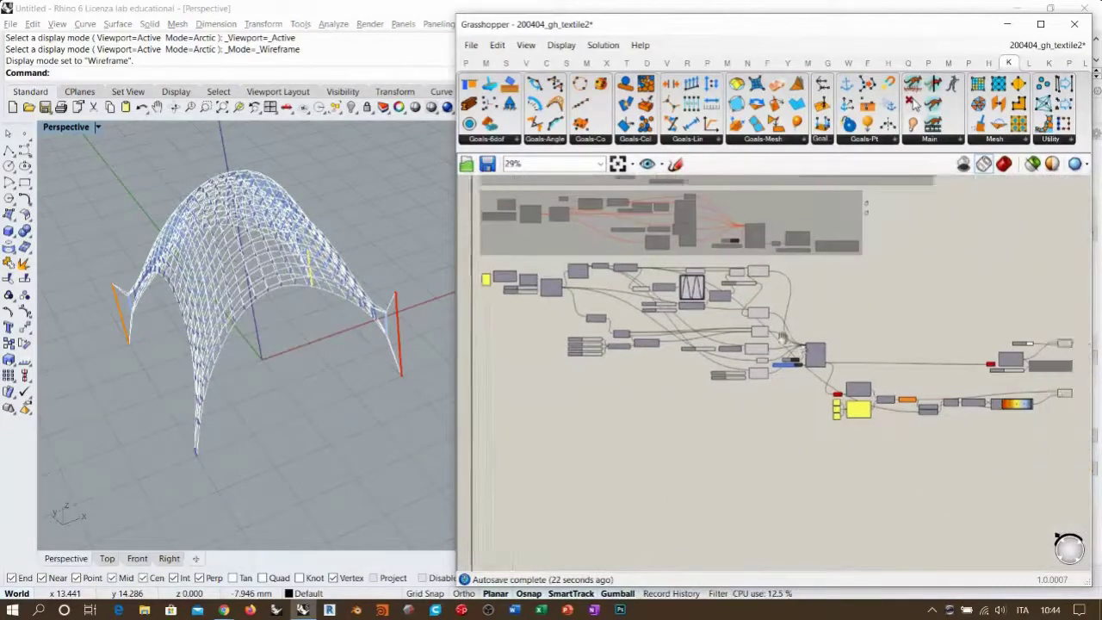
{"action": "scroll", "coordinate": [735, 364], "scroll_direction": "up", "scroll_amount": 4}
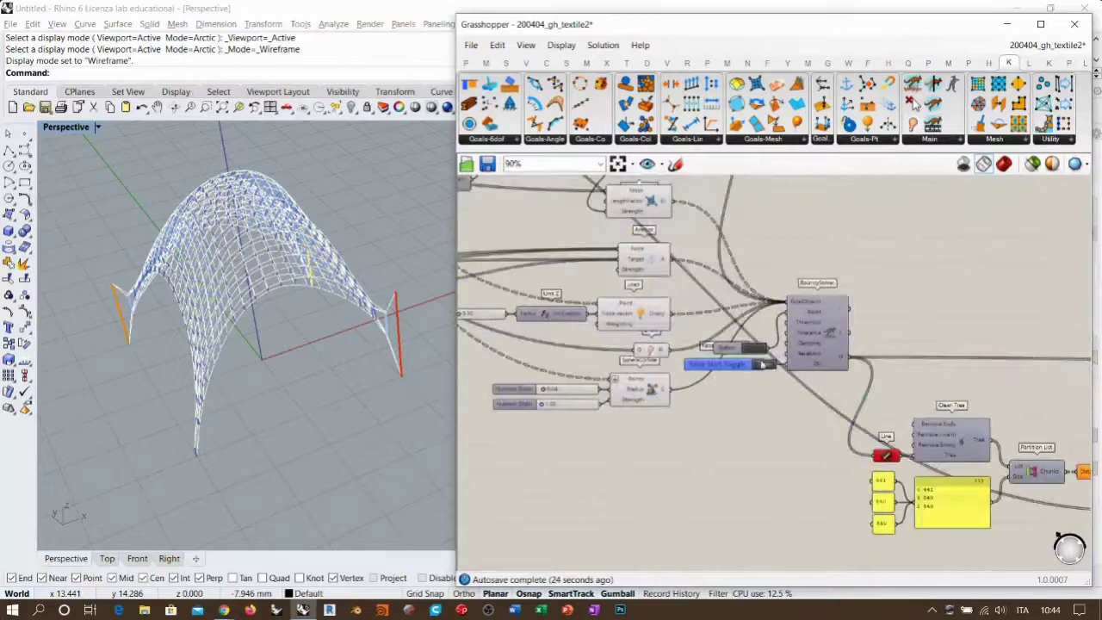
{"action": "left_click", "coordinate": [759, 368]}
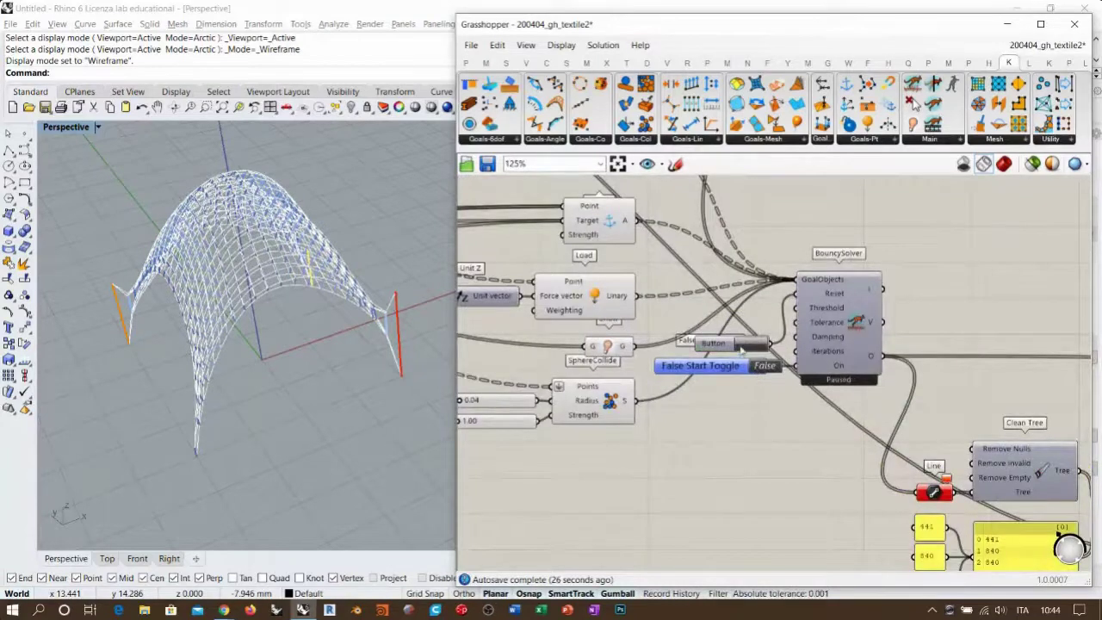
{"action": "double_click", "coordinate": [741, 346]}
{"action": "left_click", "coordinate": [746, 356]}
{"action": "left_click", "coordinate": [752, 346]}
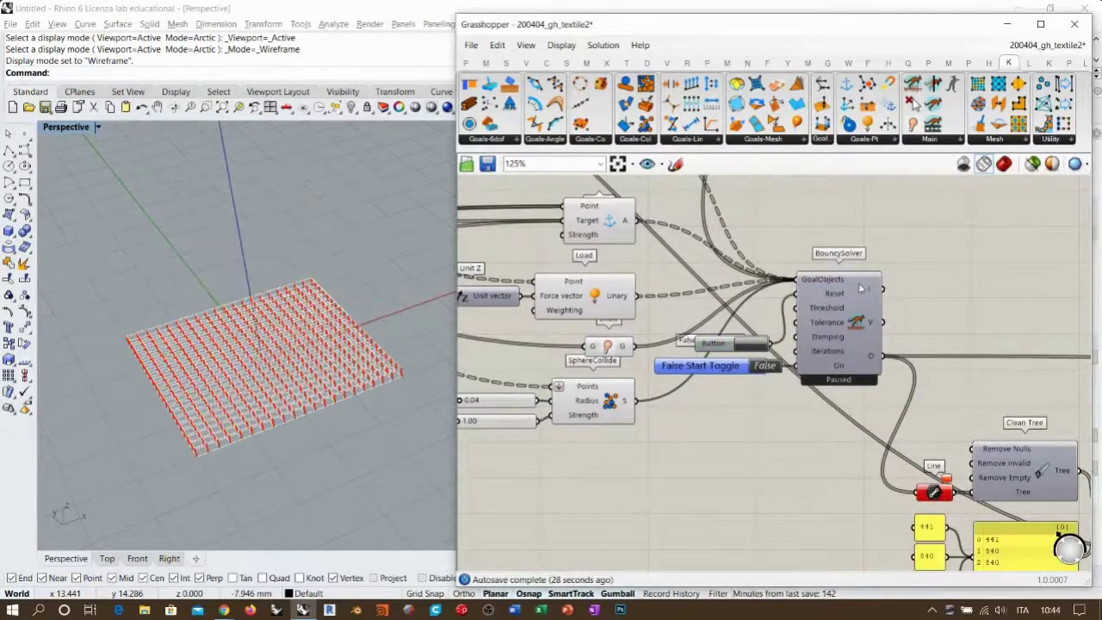
Switch to Chrome, open the host's Facebook profile in a new tab and point out the profile name in its URL
{"action": "key", "text": "alt+Tab"}
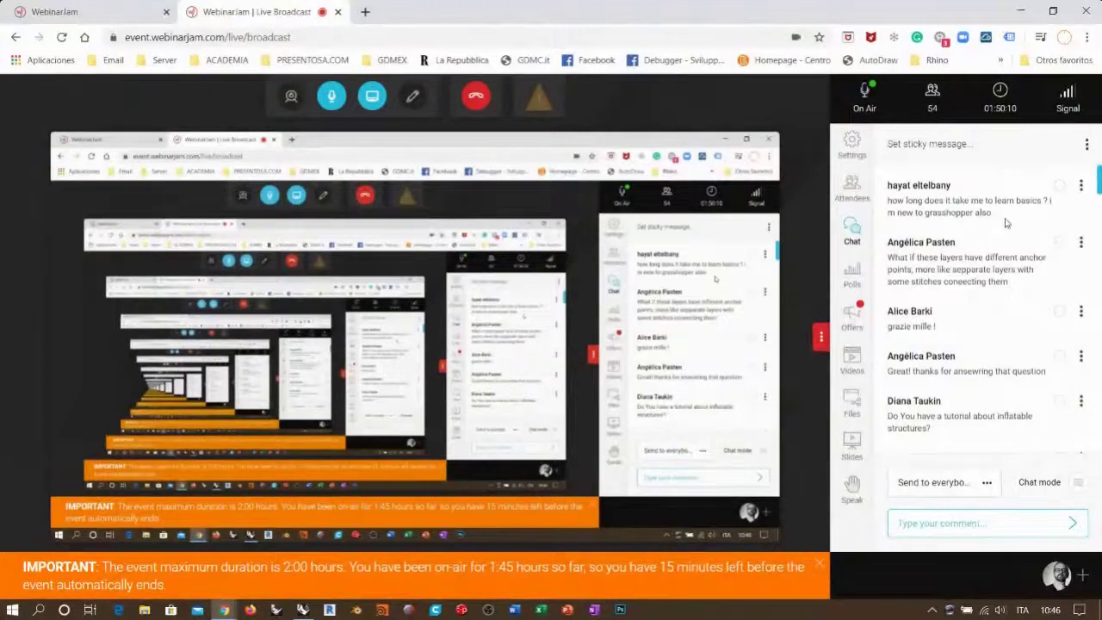
{"action": "middle_click", "coordinate": [583, 62]}
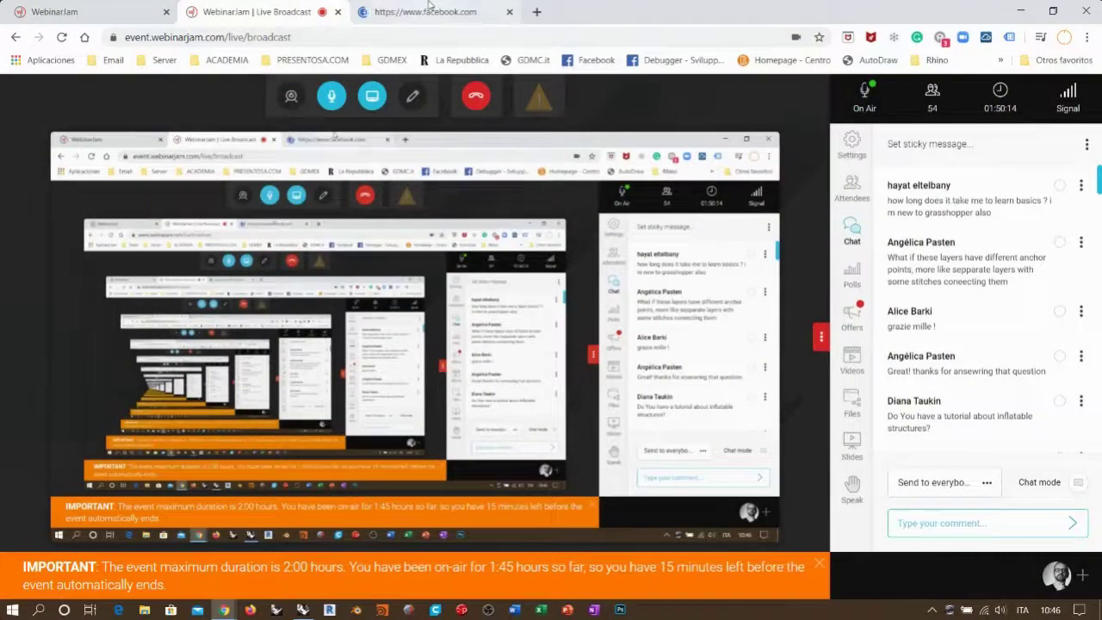
{"action": "left_click", "coordinate": [428, 8]}
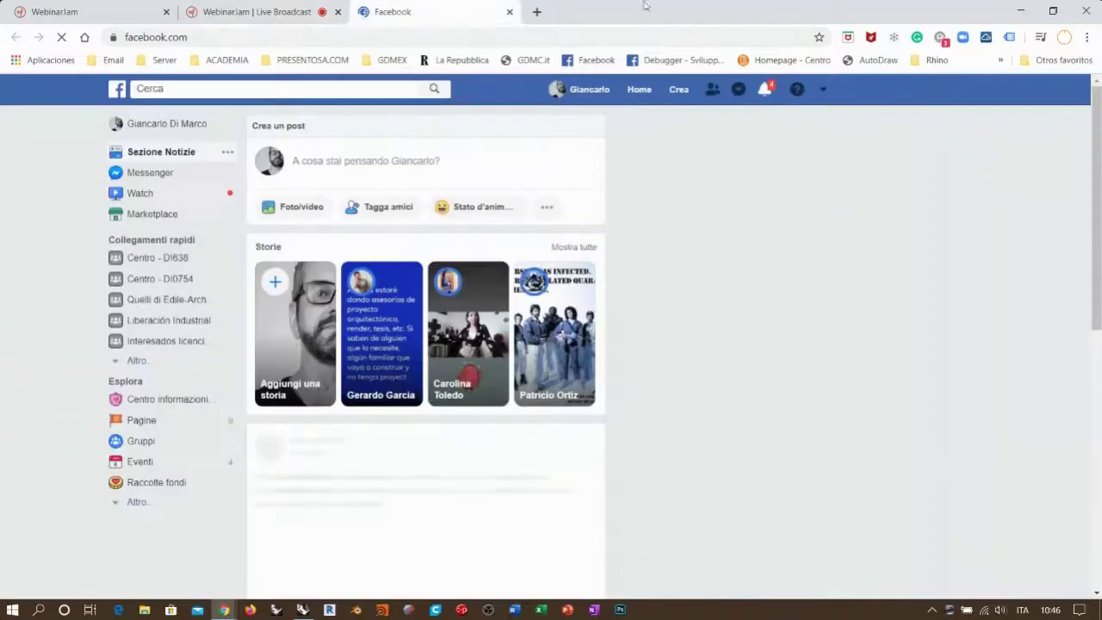
{"action": "left_click", "coordinate": [593, 92]}
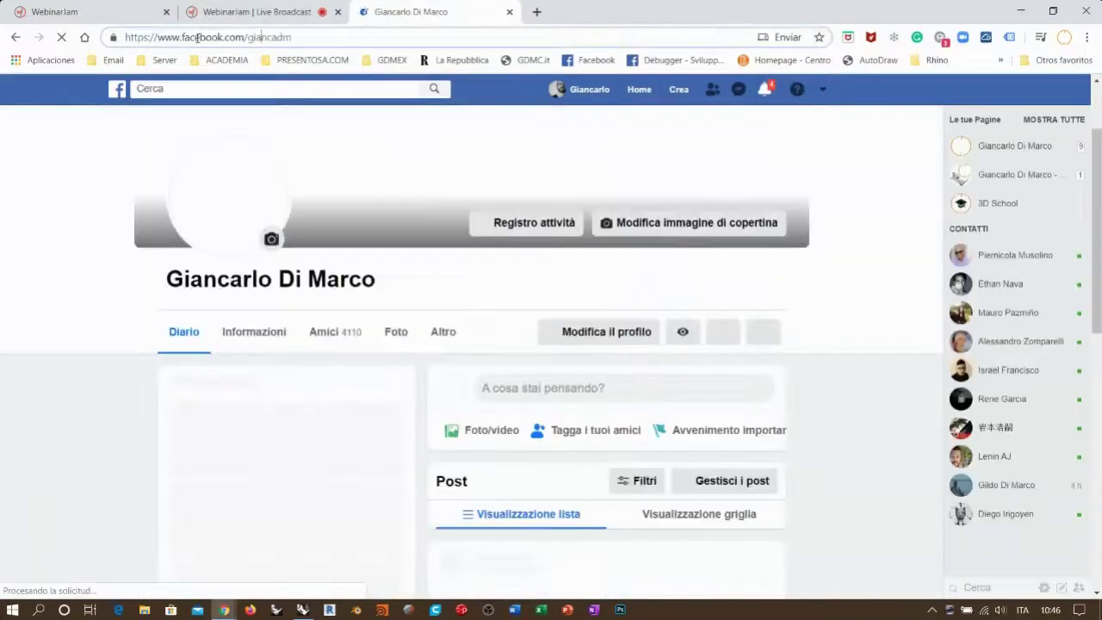
{"action": "left_click_drag", "start_coordinate": [248, 38], "coordinate": [285, 39]}
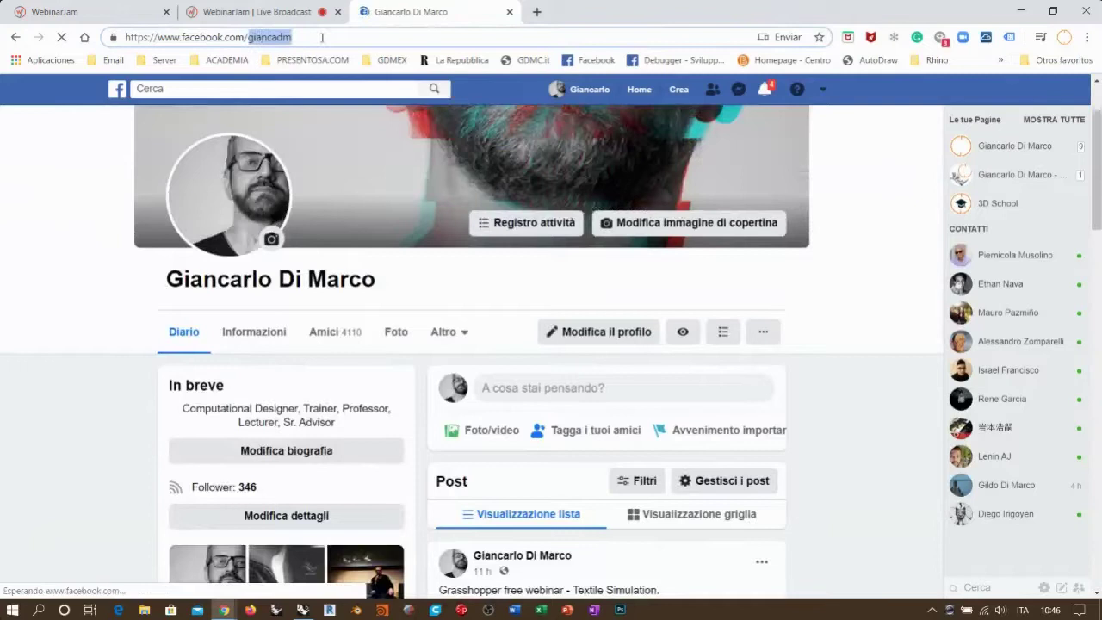
{"action": "left_click", "coordinate": [303, 38]}
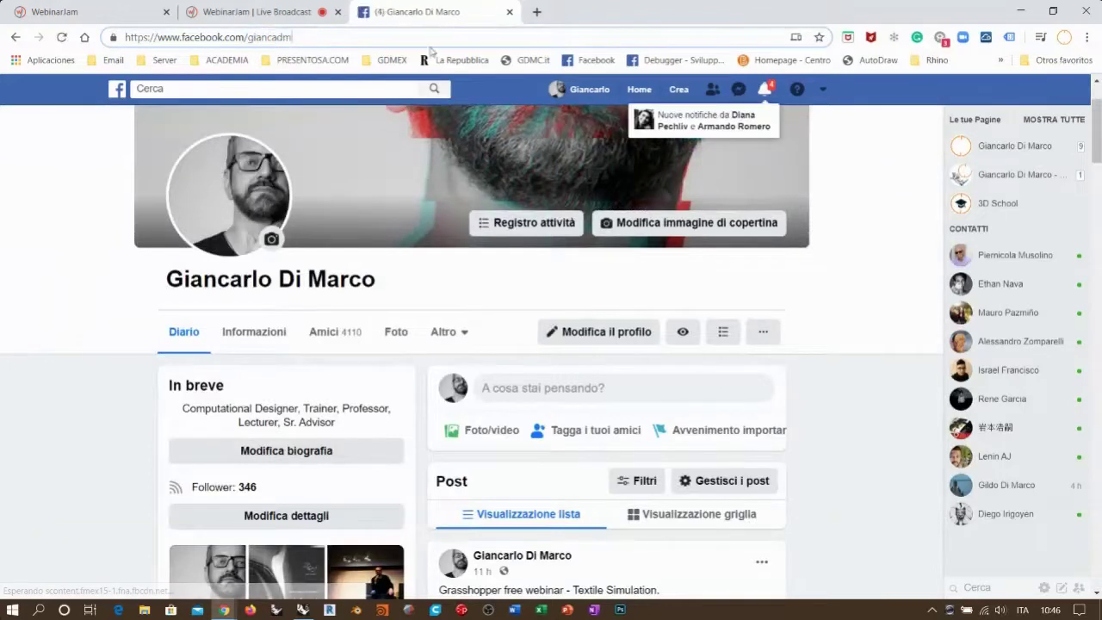
Open the website giancadm.com in another new tab
{"action": "left_click", "coordinate": [535, 14]}
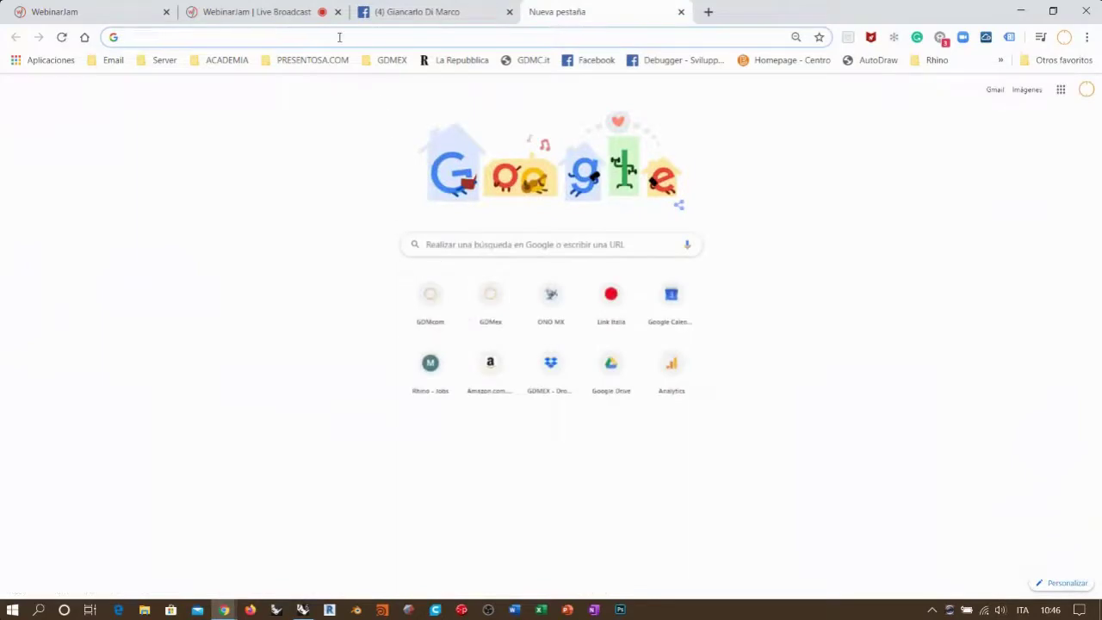
{"action": "type", "text": "gianca"}
{"action": "key", "text": "Return"}
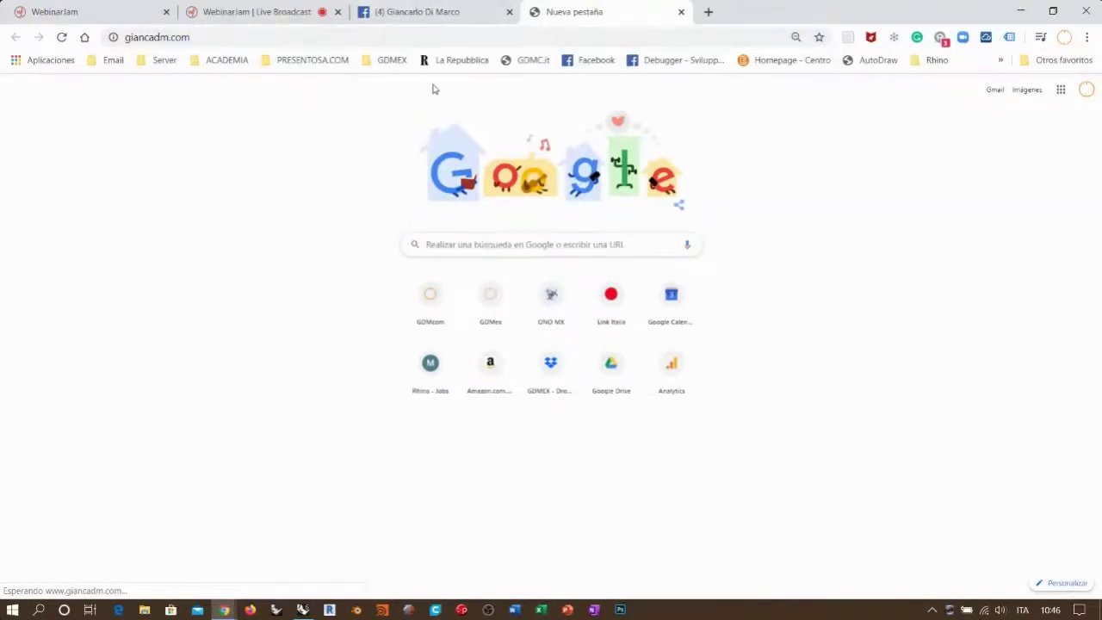
{"action": "left_click", "coordinate": [394, 33]}
{"action": "key", "text": "Return"}
Return to the WebinarJam live broadcast and read the latest chat questions
{"action": "left_click", "coordinate": [444, 12]}
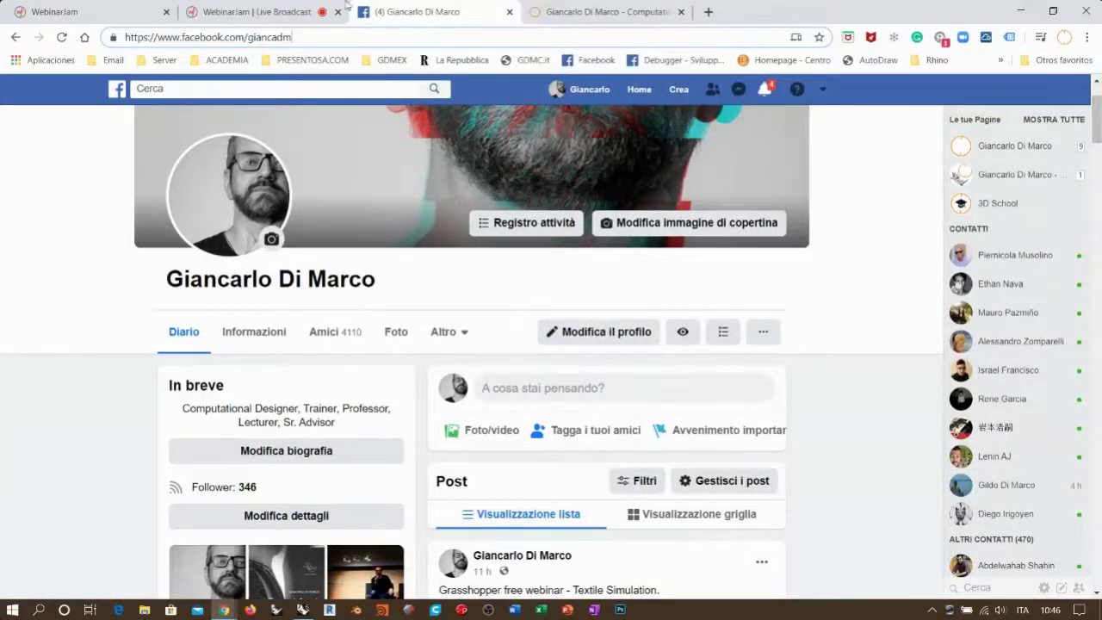
{"action": "left_click", "coordinate": [266, 7]}
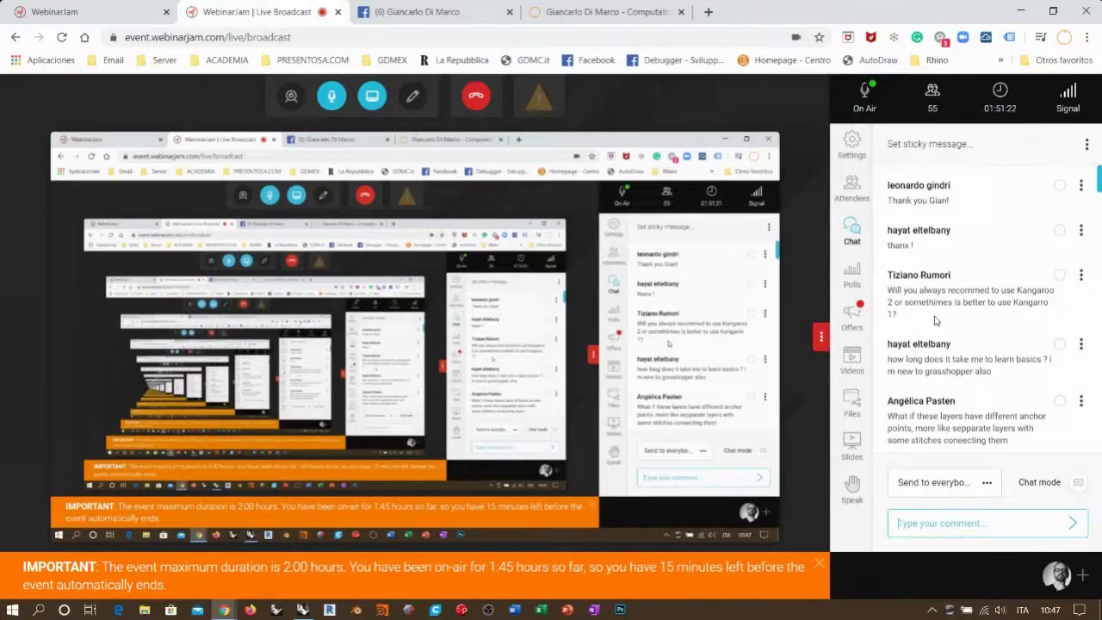
{"action": "scroll", "coordinate": [938, 323], "scroll_direction": "up", "scroll_amount": 1}
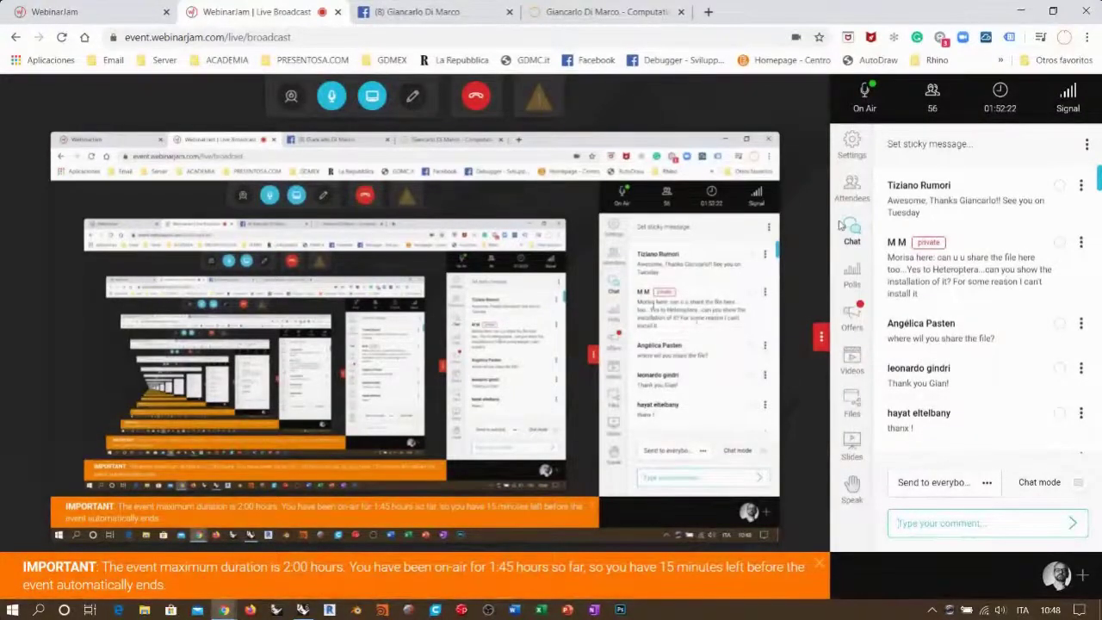
Find the Plugins install article on giancadm.com and copy its link address
{"action": "left_click", "coordinate": [602, 11]}
{"action": "scroll", "coordinate": [284, 266], "scroll_direction": "down", "scroll_amount": 10}
{"action": "scroll", "coordinate": [177, 269], "scroll_direction": "down", "scroll_amount": 4}
{"action": "scroll", "coordinate": [171, 269], "scroll_direction": "down", "scroll_amount": 4}
{"action": "scroll", "coordinate": [171, 270], "scroll_direction": "down", "scroll_amount": 3}
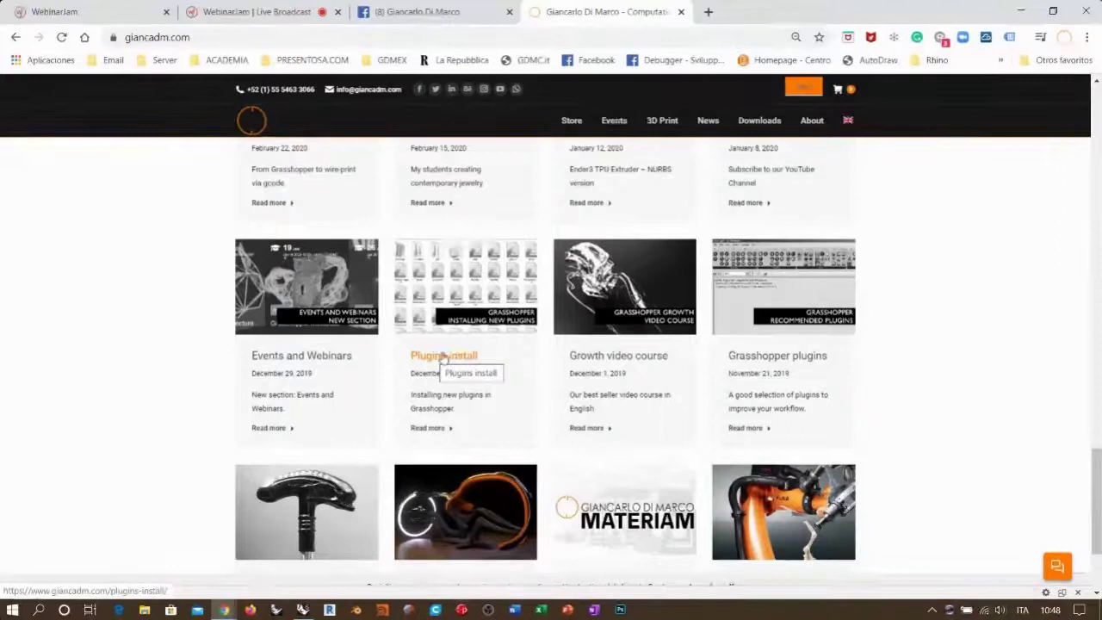
{"action": "right_click", "coordinate": [456, 364]}
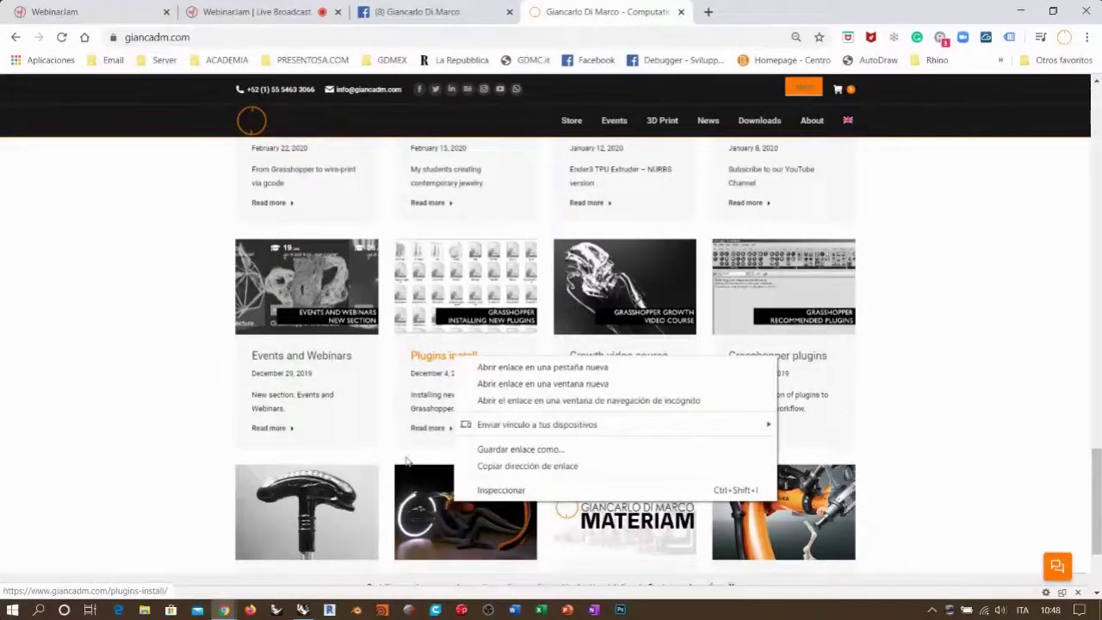
{"action": "left_click", "coordinate": [501, 466]}
{"action": "left_click", "coordinate": [251, 8]}
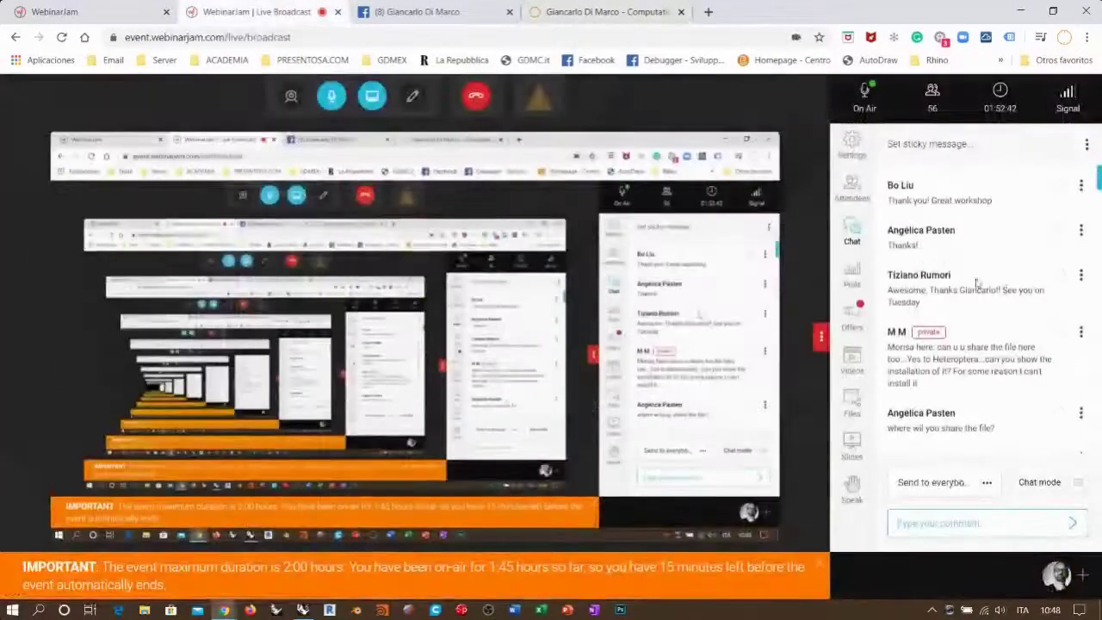
{"action": "left_click", "coordinate": [949, 524]}
{"action": "type", "text": "https://www.giancadm.com/plugins-install/"}
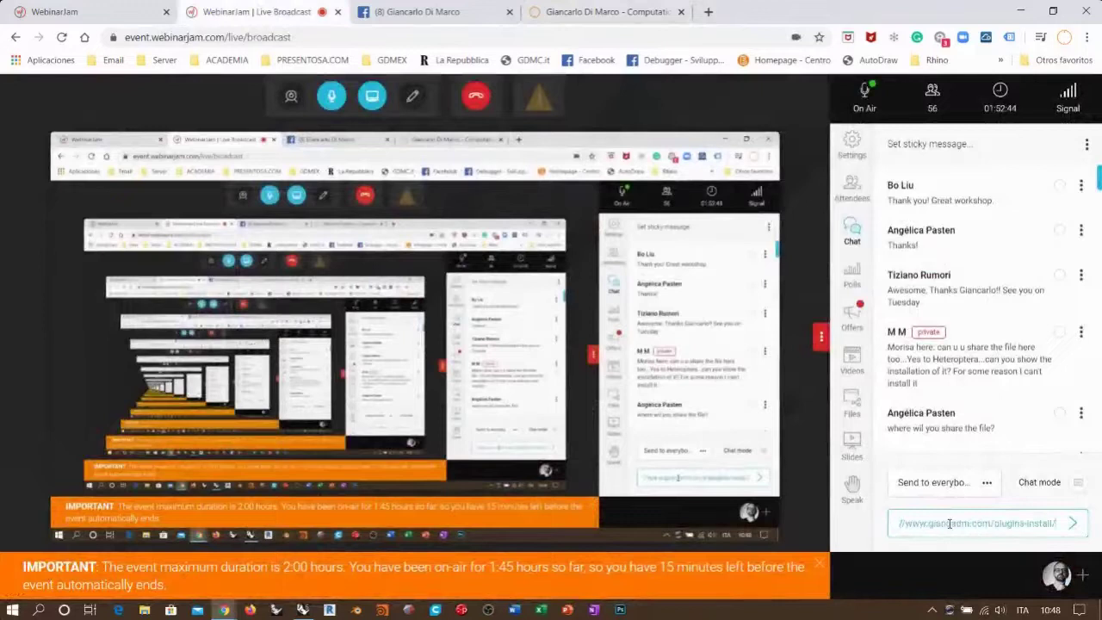
{"action": "key", "text": "Return"}
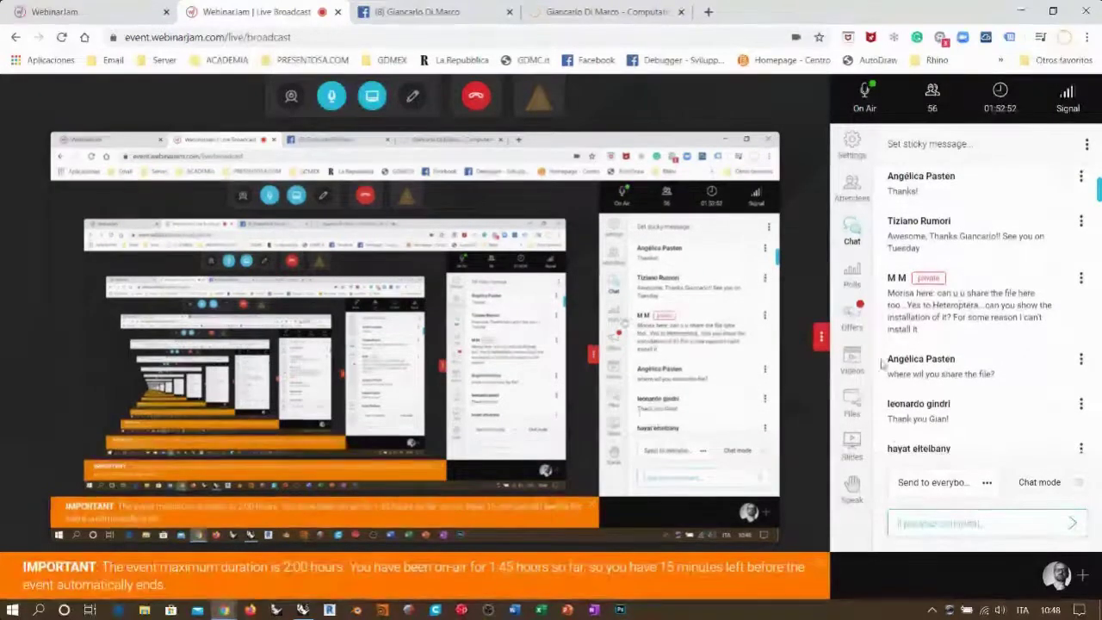
Check the webinar's file-sharing options and go back through the attendees' chat messages
{"action": "left_click", "coordinate": [851, 403]}
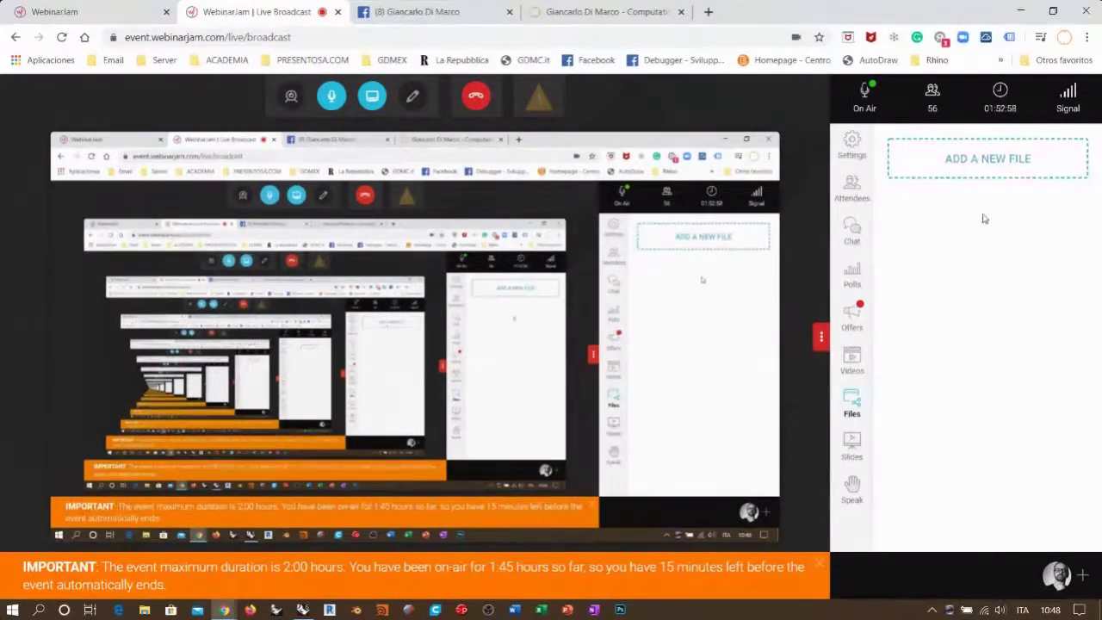
{"action": "left_click", "coordinate": [852, 229]}
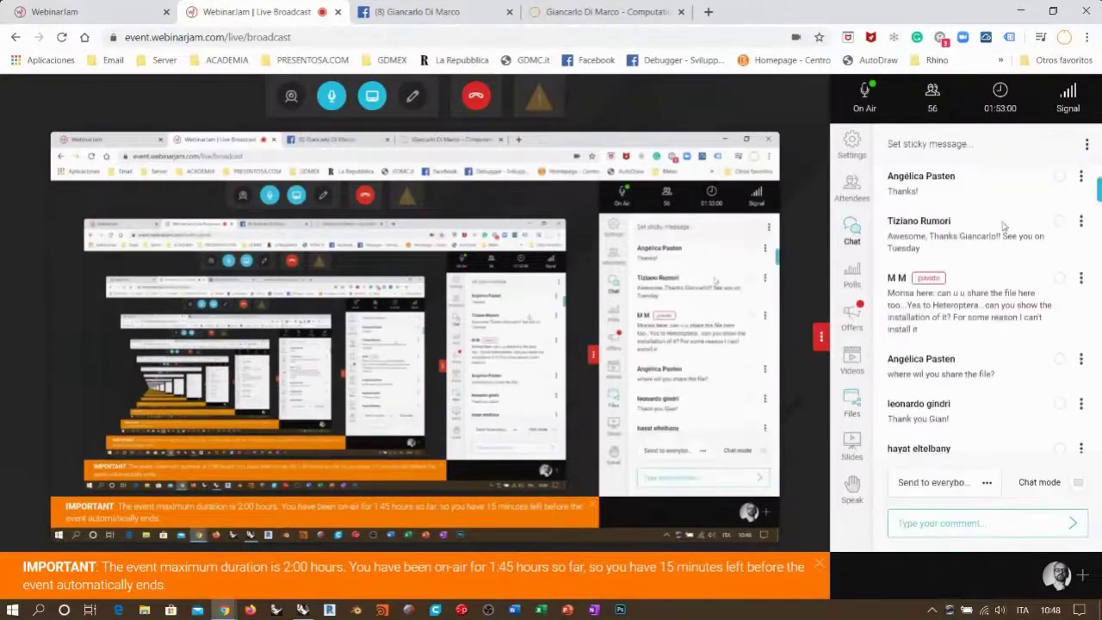
{"action": "scroll", "coordinate": [1005, 327], "scroll_direction": "up", "scroll_amount": 3}
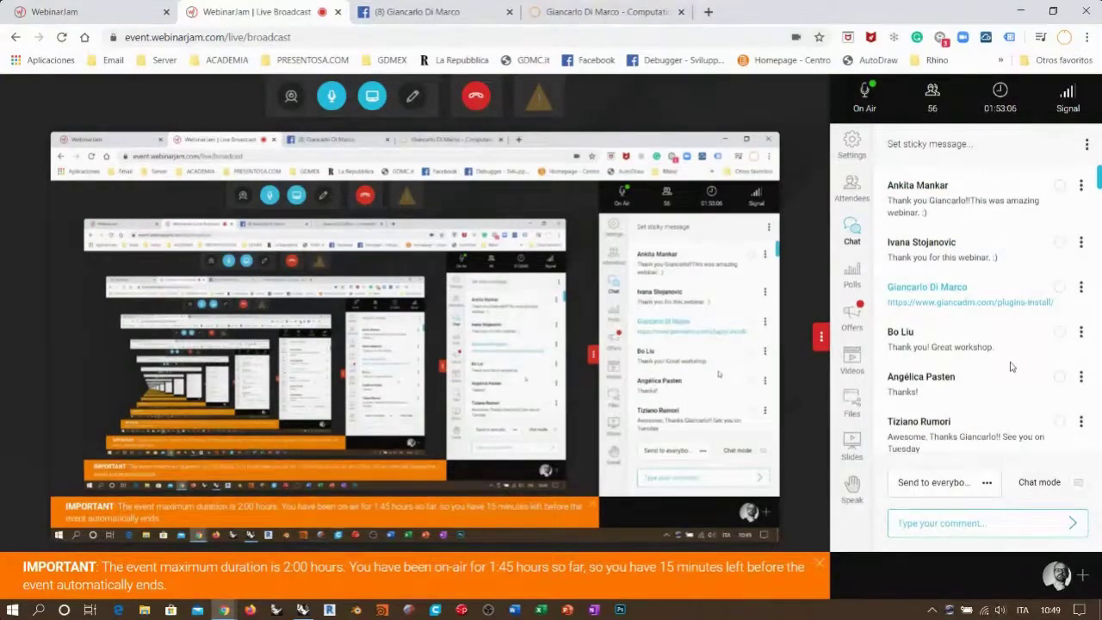
{"action": "scroll", "coordinate": [1011, 367], "scroll_direction": "down", "scroll_amount": 3}
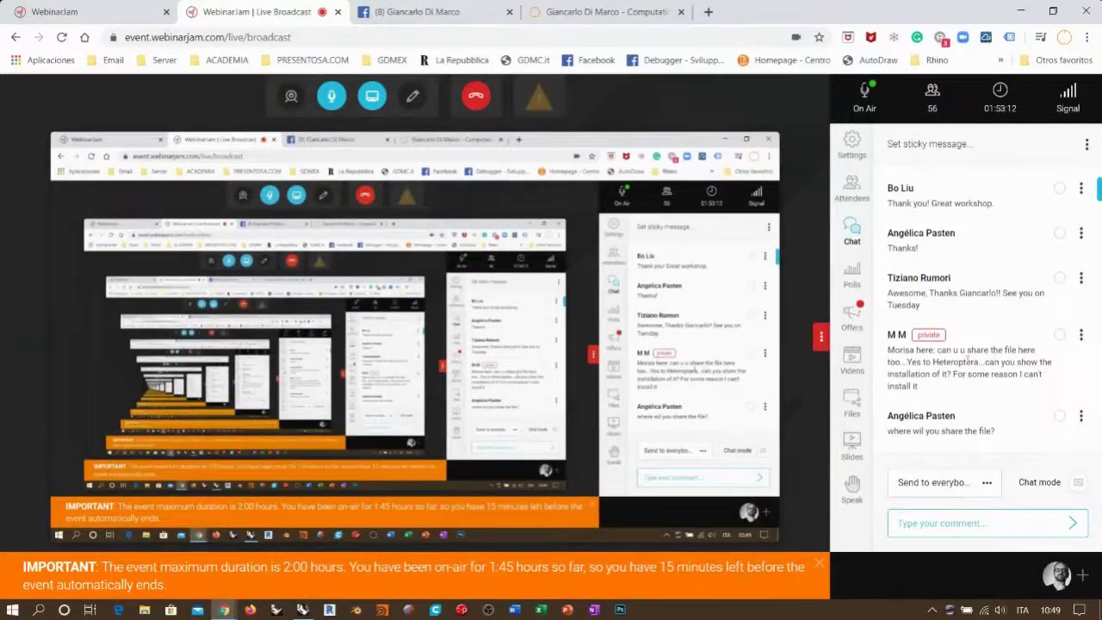
{"action": "scroll", "coordinate": [1009, 353], "scroll_direction": "up", "scroll_amount": 3}
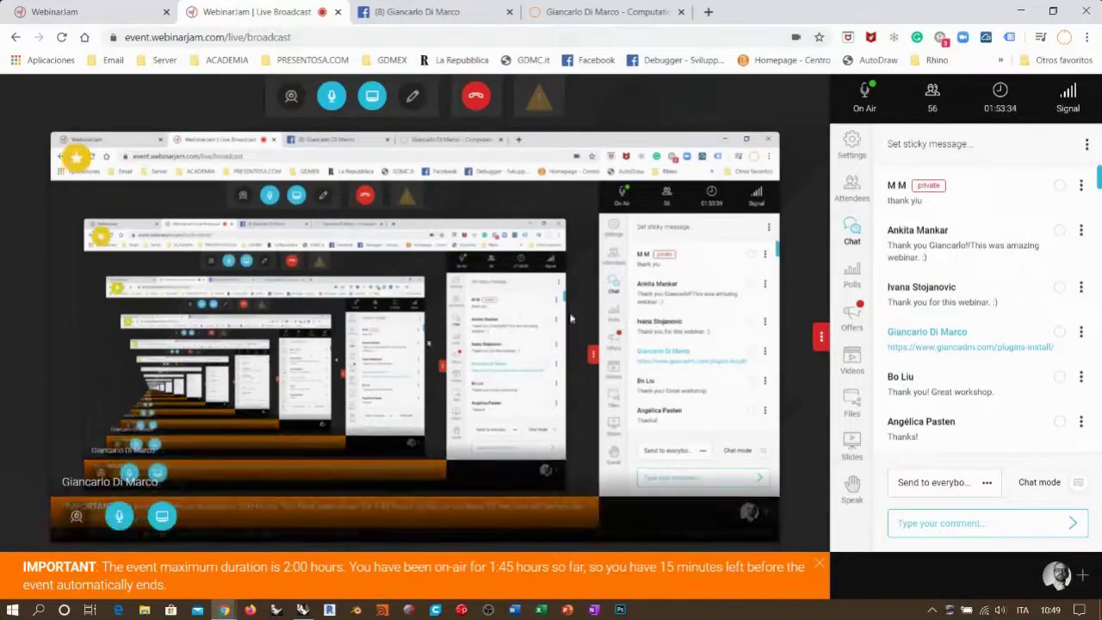
End the live webinar event and confirm ending it
{"action": "left_click", "coordinate": [475, 98]}
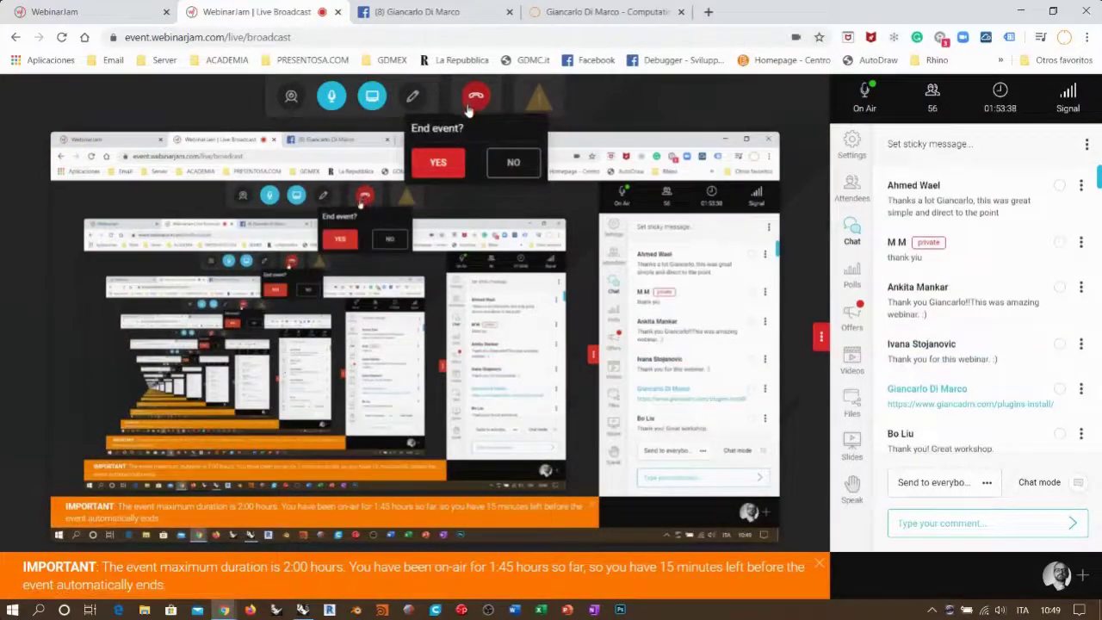
{"action": "left_click", "coordinate": [437, 161]}
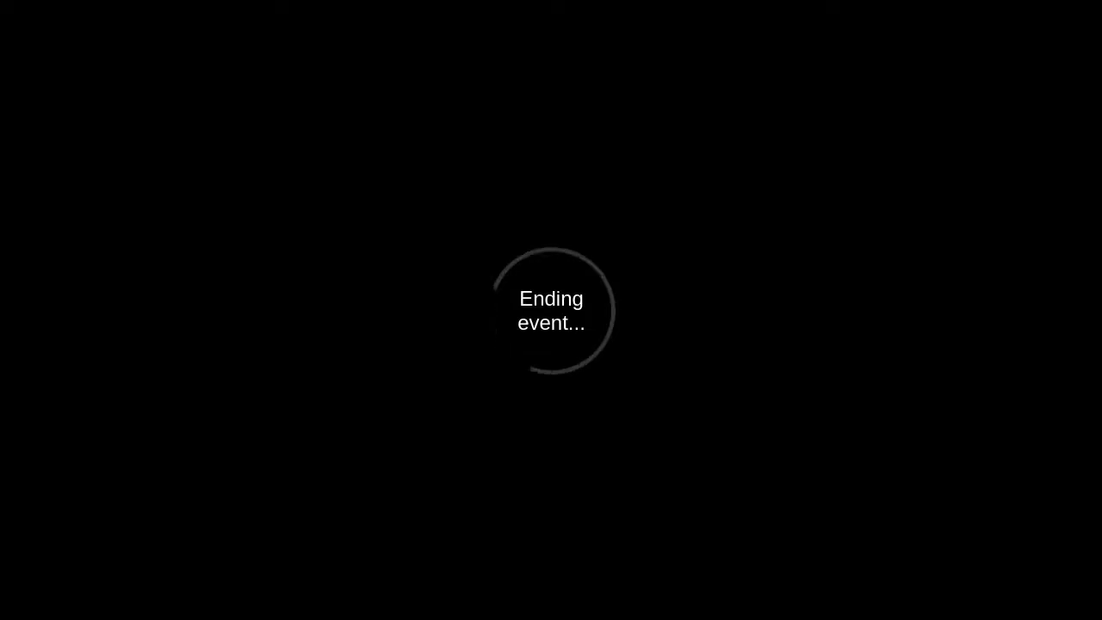